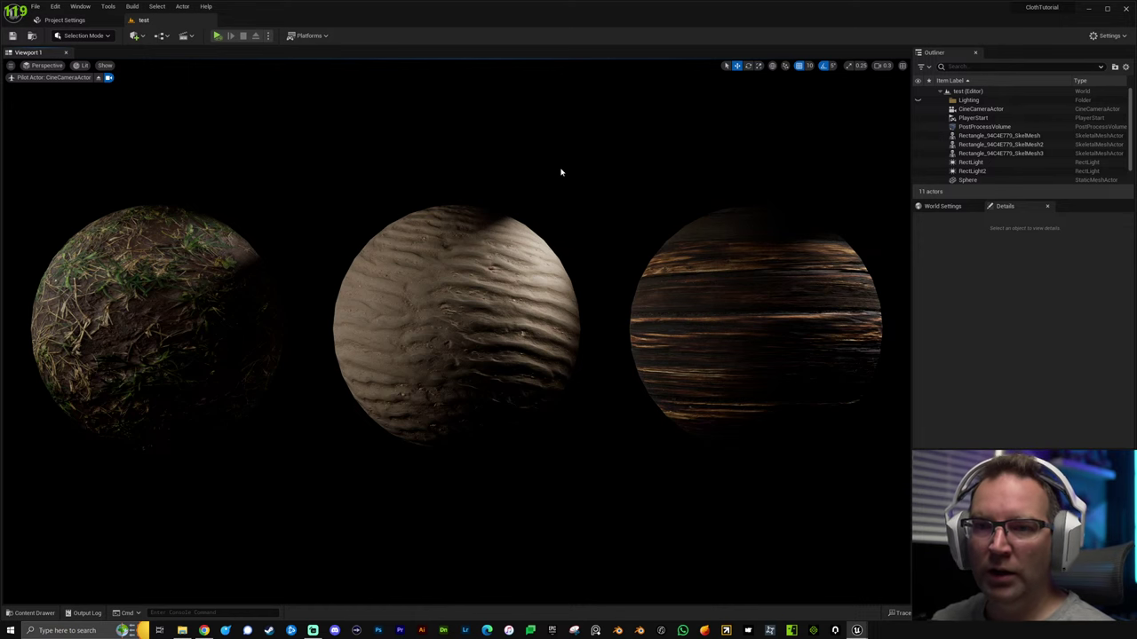
Simulate the level, stop piloting the CineCameraActor, and view the three cloths draped over their spheres.
key("alt+p")
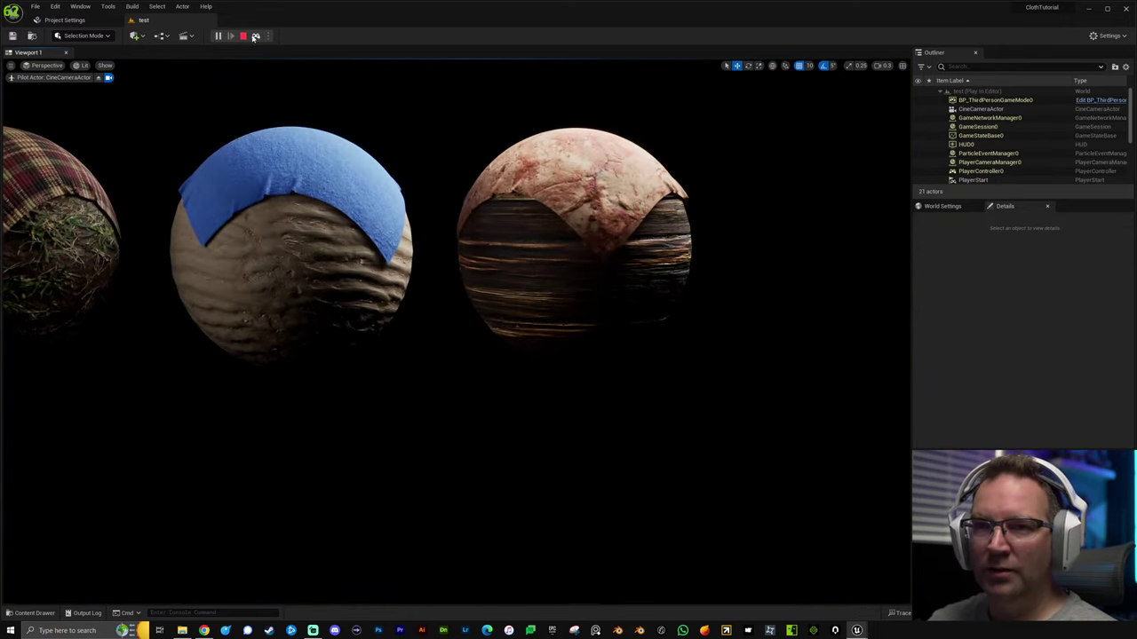
left_click(99, 78)
right_click_drag(96, 85, 53, 142)
key("w")
scroll(97, 85, "up", 2)
right_click_drag(425, 212, 373, 187)
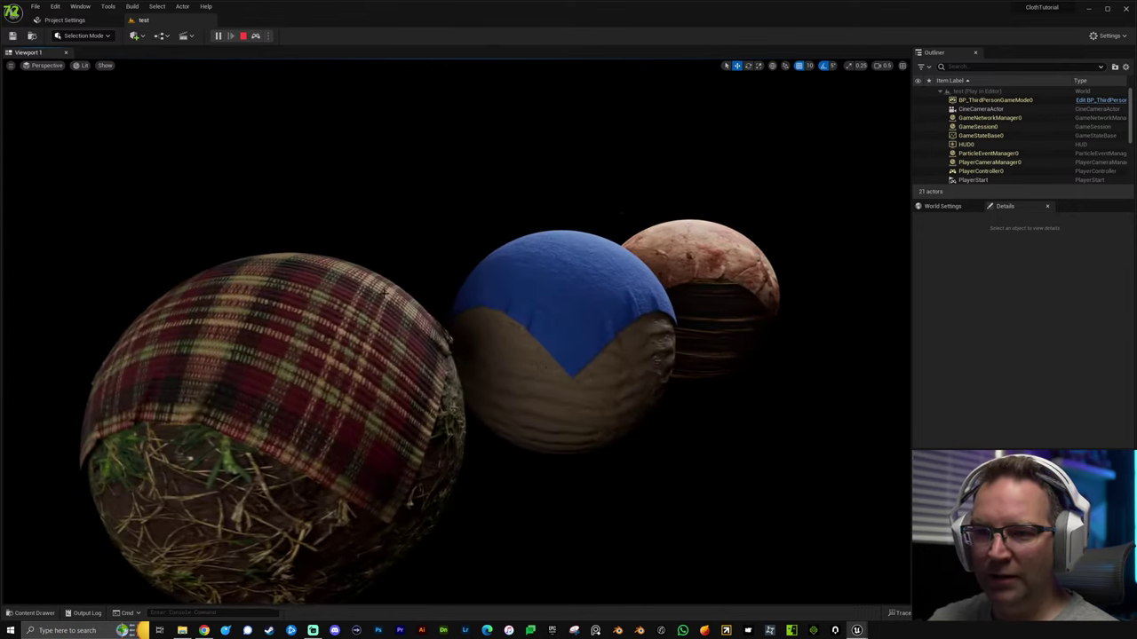
Raise the plaid cloth above the grass sphere to about Z 116 during the simulation, with grid snapping turned off.
left_click(373, 311)
key("s")
right_click_drag(426, 212, 355, 218)
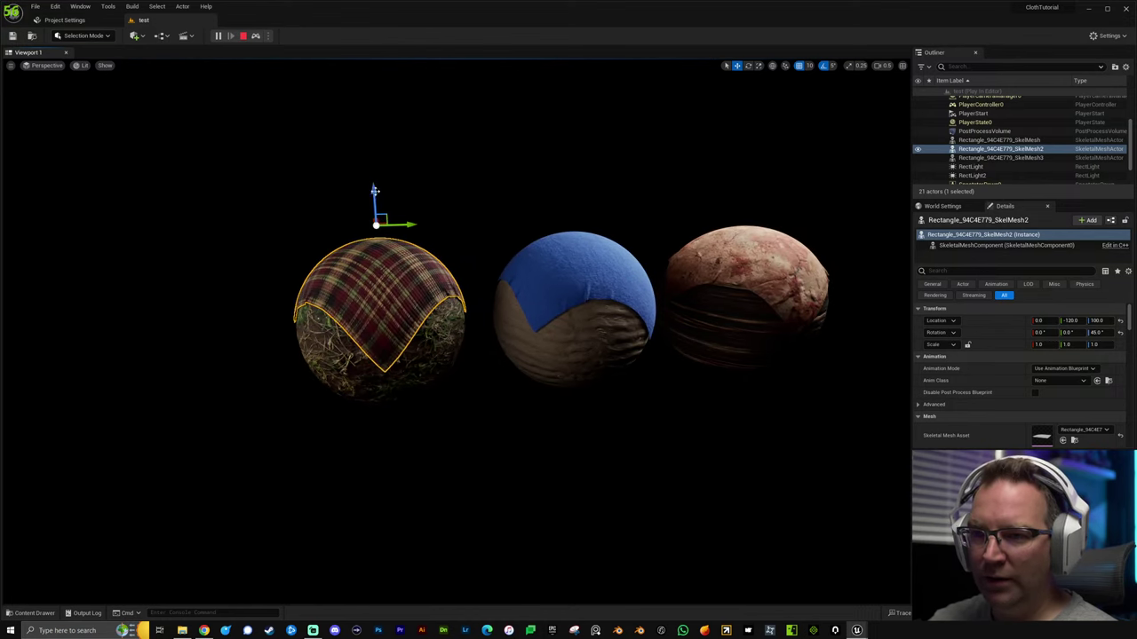
left_click_drag(373, 203, 372, 165)
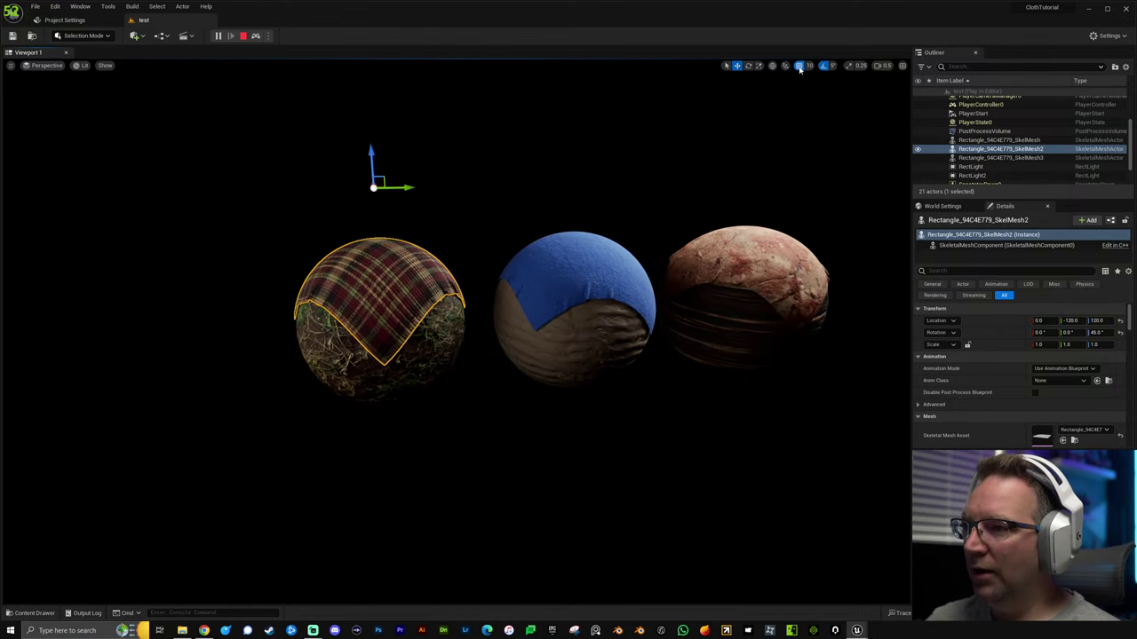
left_click_drag(371, 151, 455, 187)
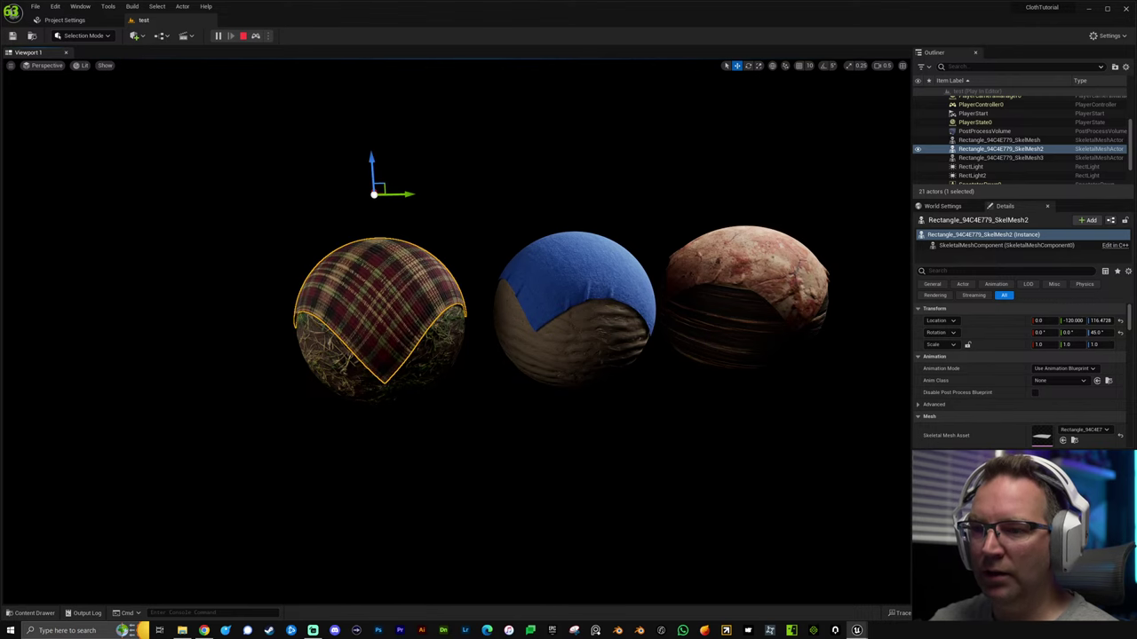
Move the grass sphere out from under its cloth, and shift the sand sphere to about Y 21, Z 24.
left_click(413, 320)
mouse_move(423, 323)
left_mouse_down()
mouse_move(299, 309)
mouse_move(494, 307)
mouse_move(423, 311)
left_mouse_up()
left_click(560, 289)
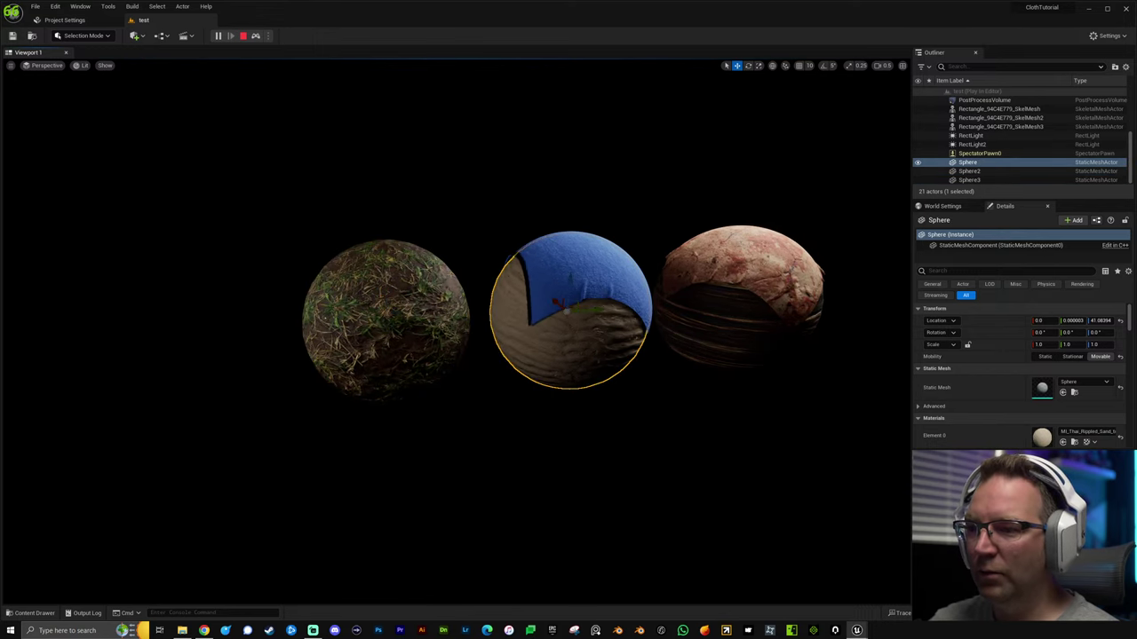
left_click_drag(591, 310, 623, 318)
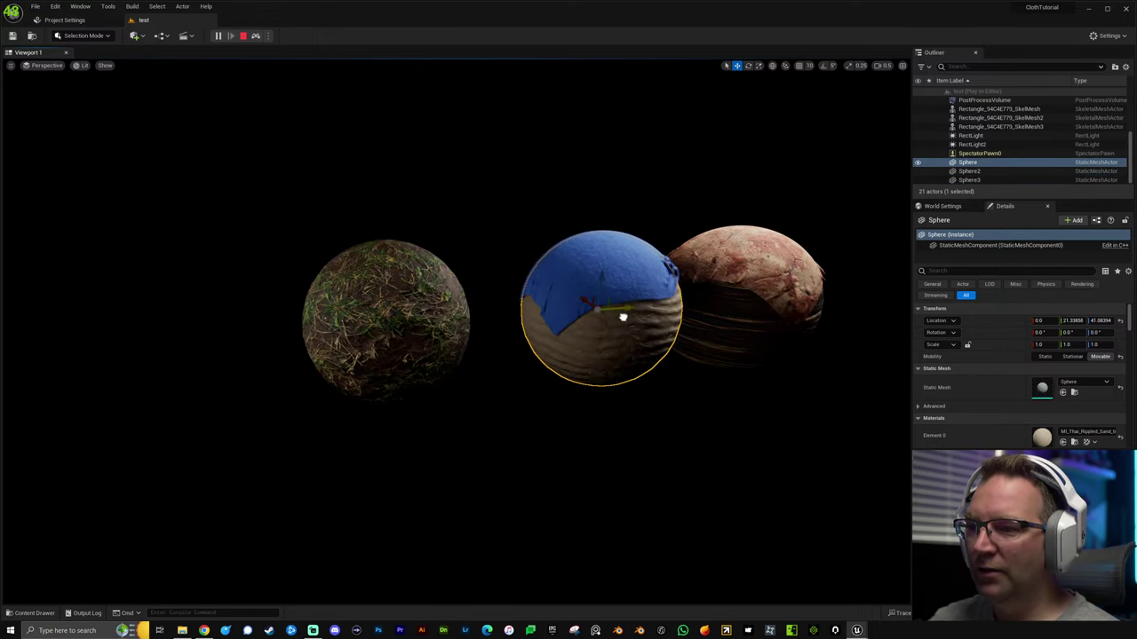
mouse_move(590, 284)
left_mouse_down()
mouse_move(601, 222)
mouse_move(600, 296)
left_mouse_up()
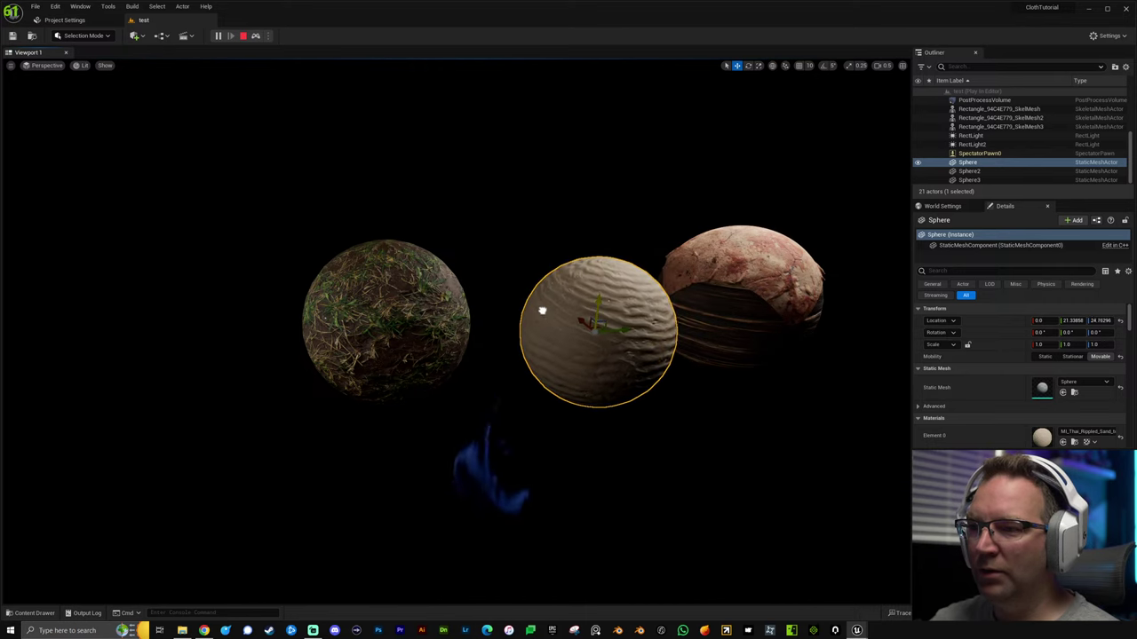
Shift the log-wall sphere to about Y 133, Z 49 under its flesh-textured cloth, and end the simulation.
left_click(733, 291)
mouse_move(737, 290)
left_mouse_down()
mouse_move(731, 307)
mouse_move(740, 272)
mouse_move(750, 283)
left_mouse_up()
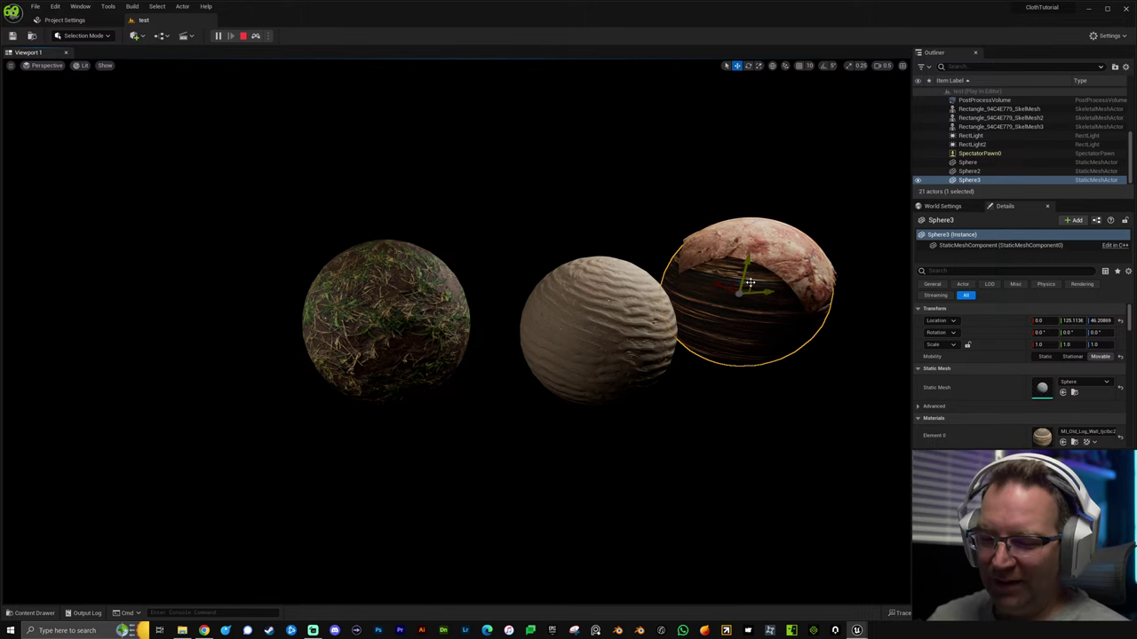
left_click_drag(752, 284, 763, 280)
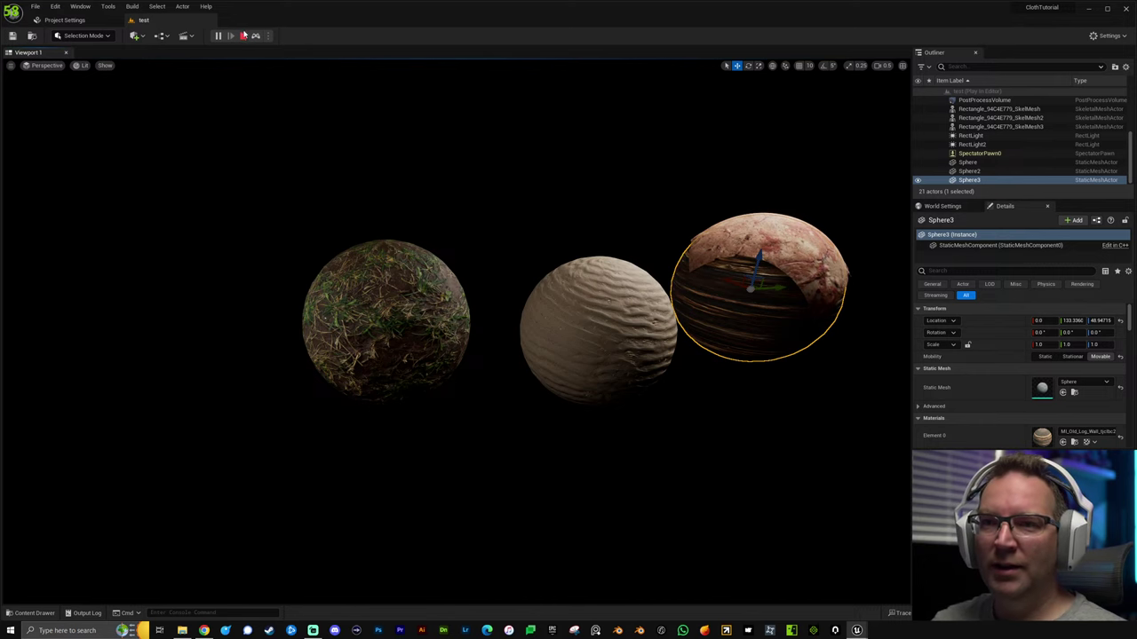
key("Escape")
left_click(665, 406)
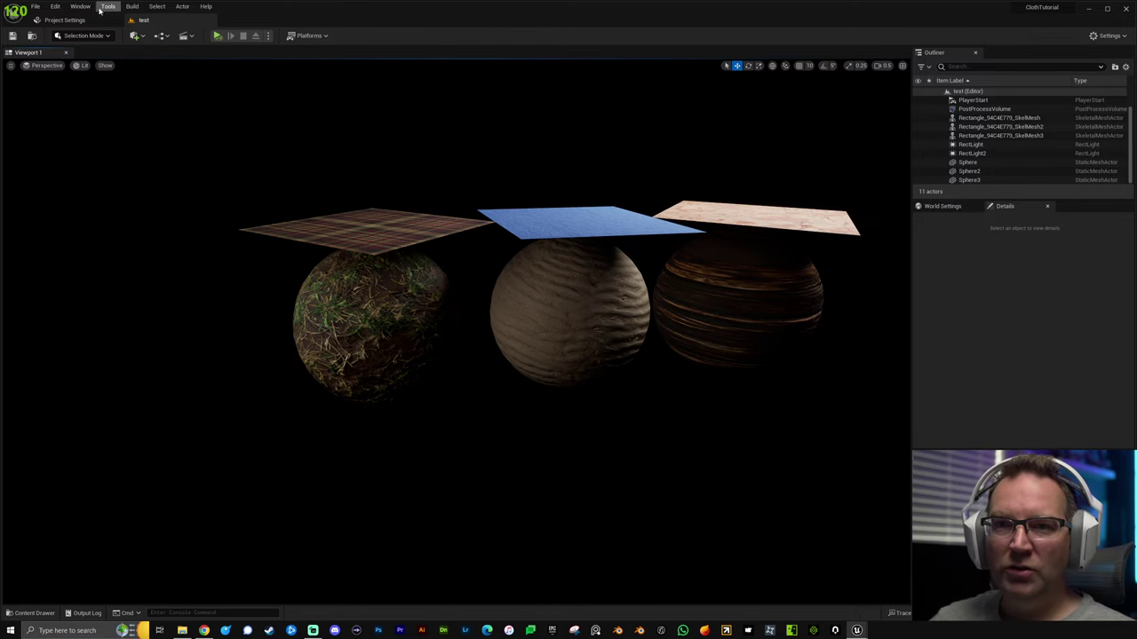
Create a new level from the Basic template.
left_click(35, 7)
left_click(62, 32)
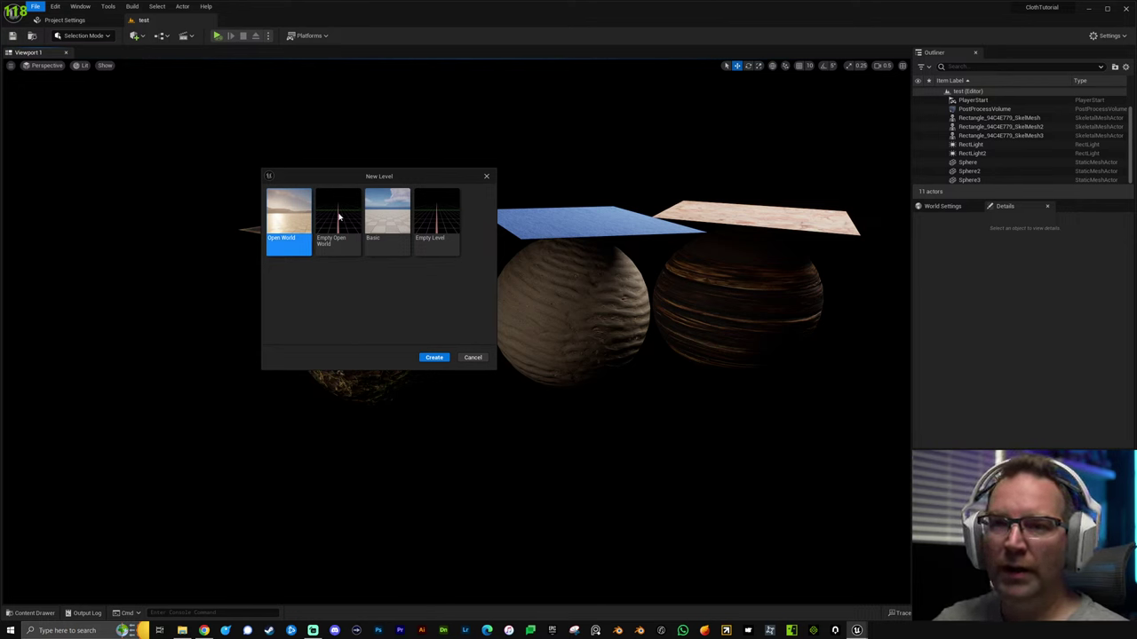
left_click(387, 220)
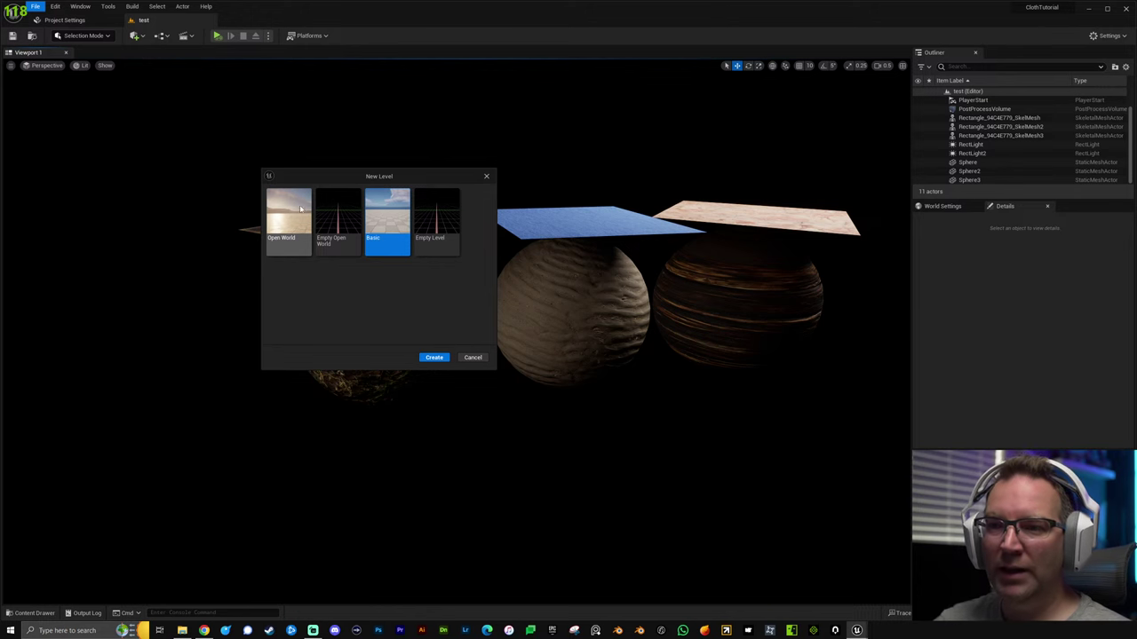
left_click(441, 249)
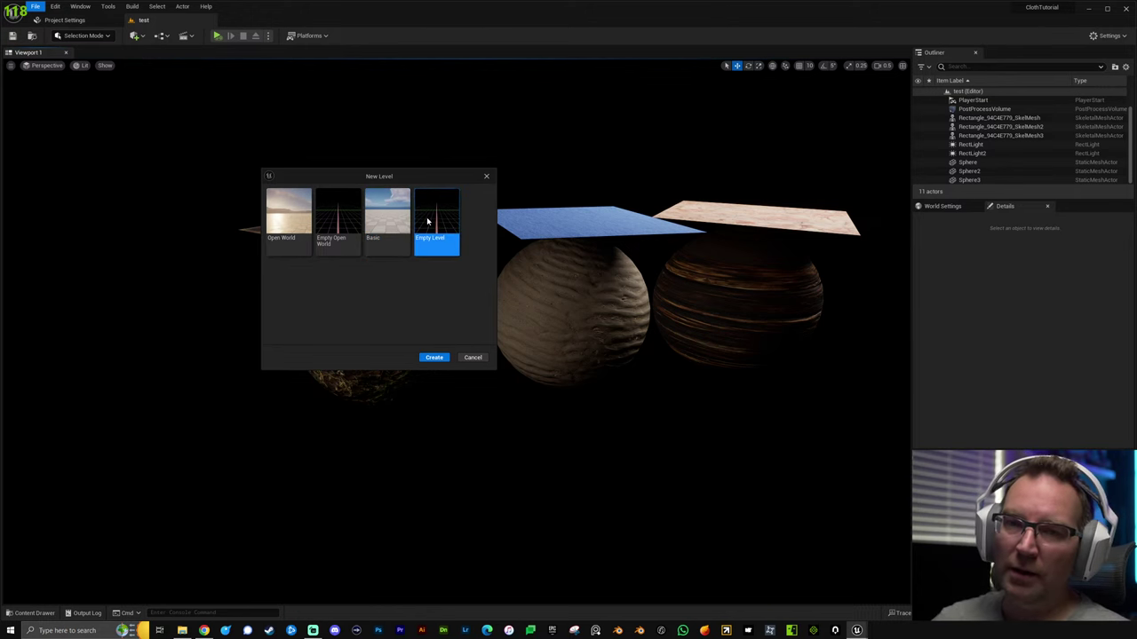
left_click(397, 210)
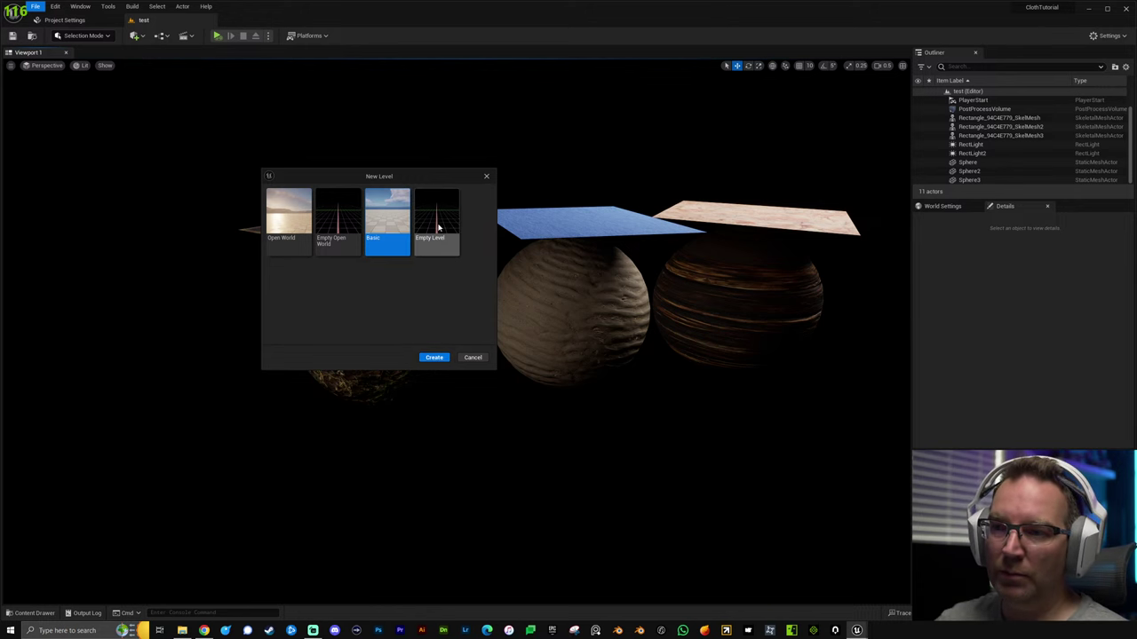
left_click(432, 357)
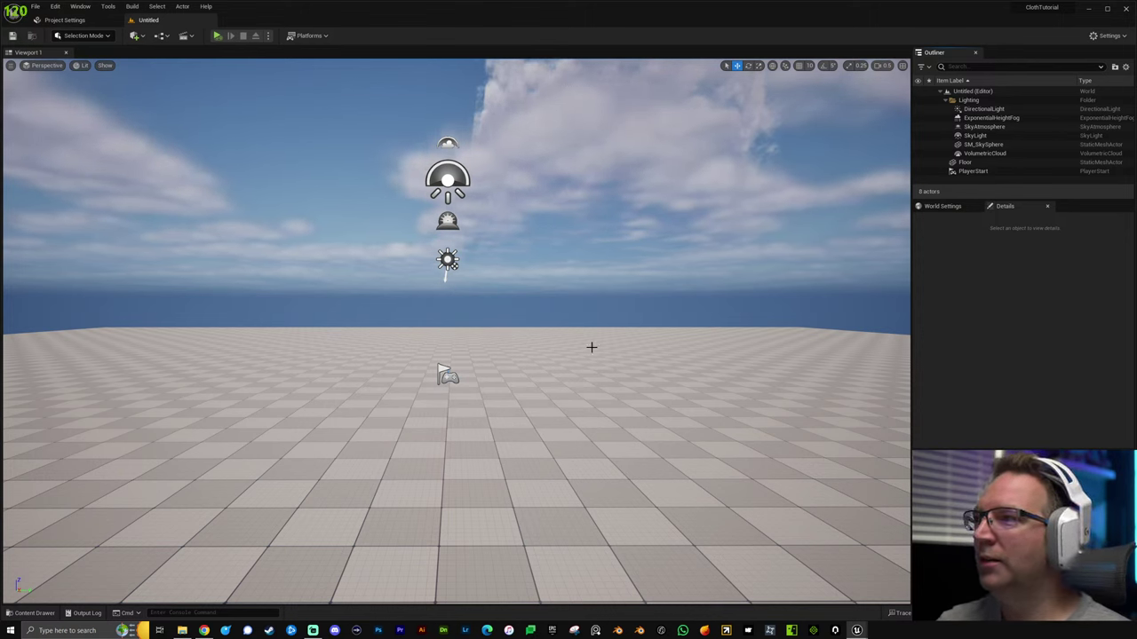
Examine the new level's PlayerStart and Floor actors and the basic shapes available to add.
right_click_drag(403, 384, 444, 415)
left_click(438, 418)
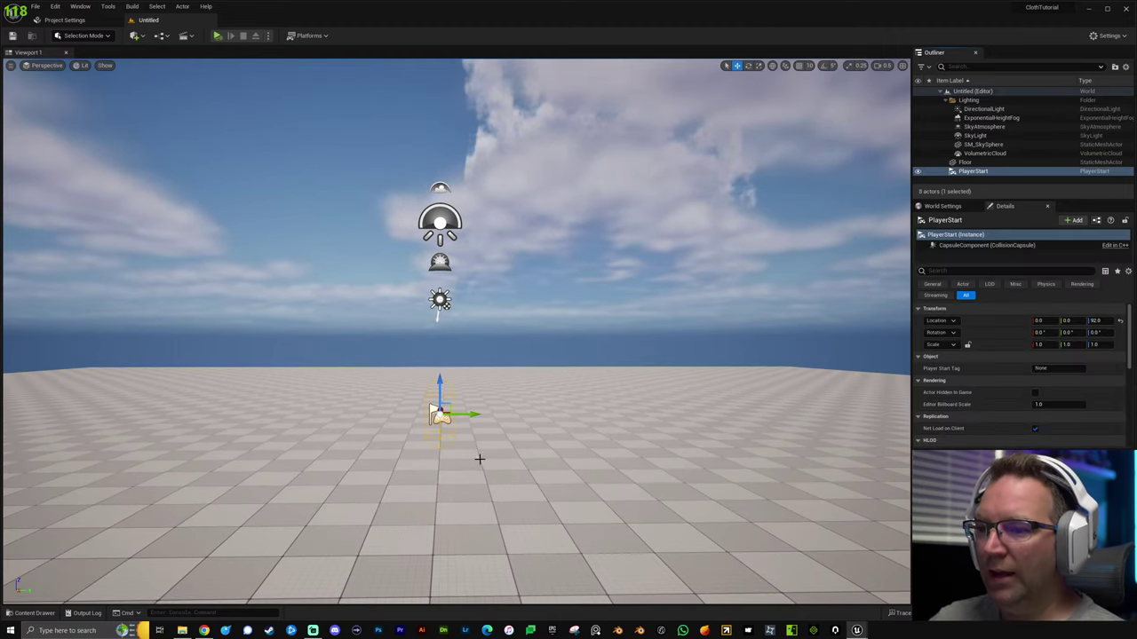
right_click_drag(505, 345, 462, 458)
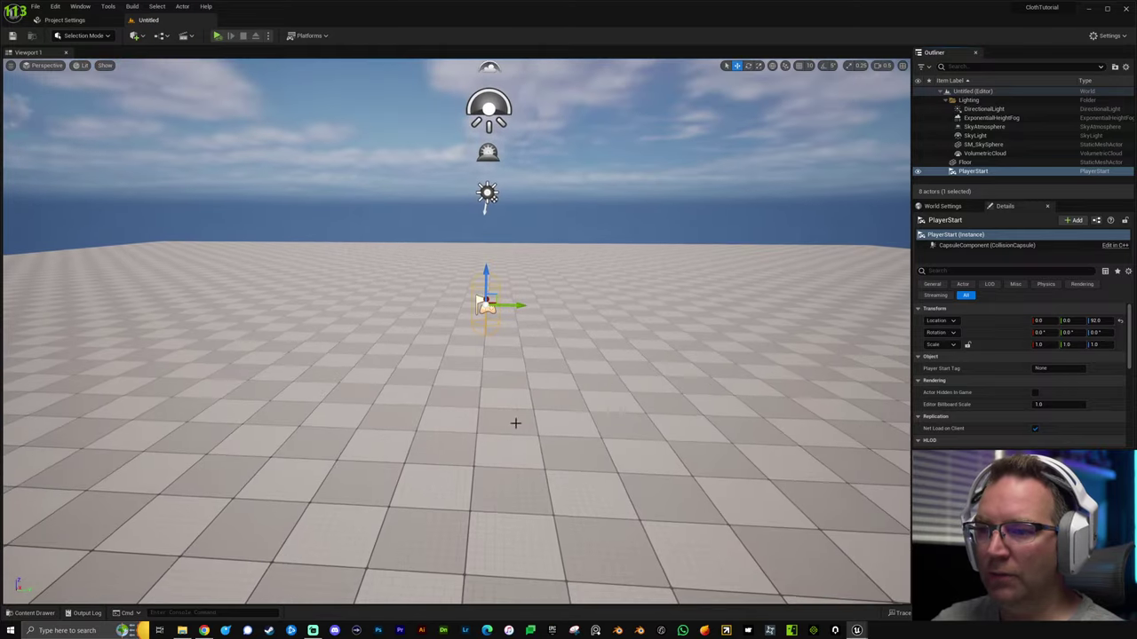
left_click(515, 424)
mouse_move(649, 394)
right_mouse_down()
mouse_move(835, 391)
mouse_move(640, 417)
mouse_move(649, 394)
right_mouse_up()
key("s")
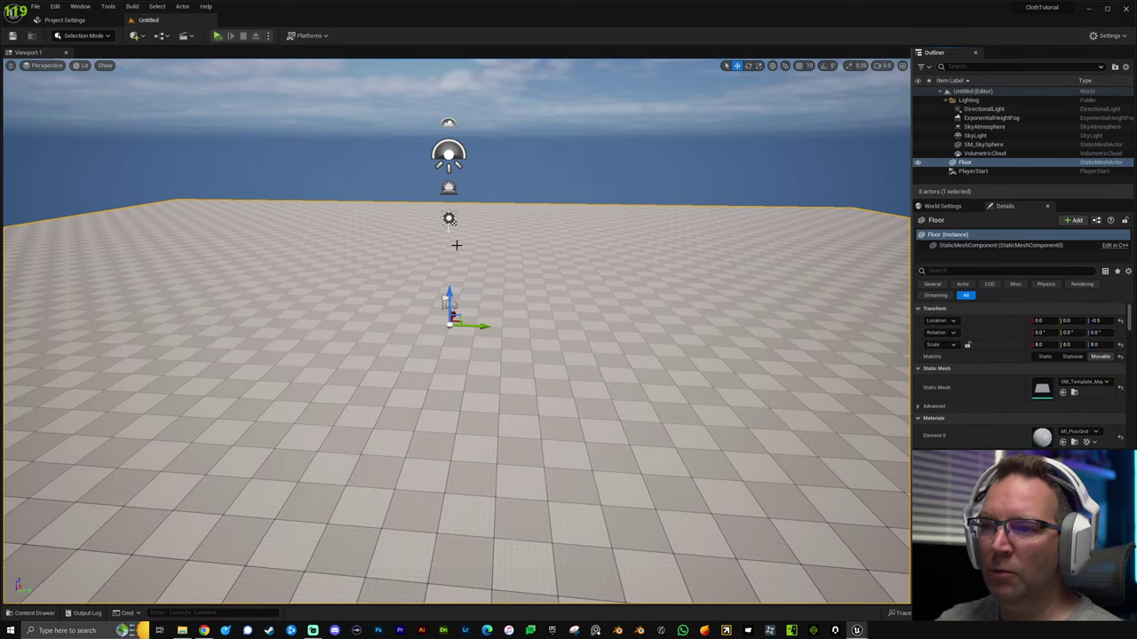
right_click_drag(497, 294, 495, 249)
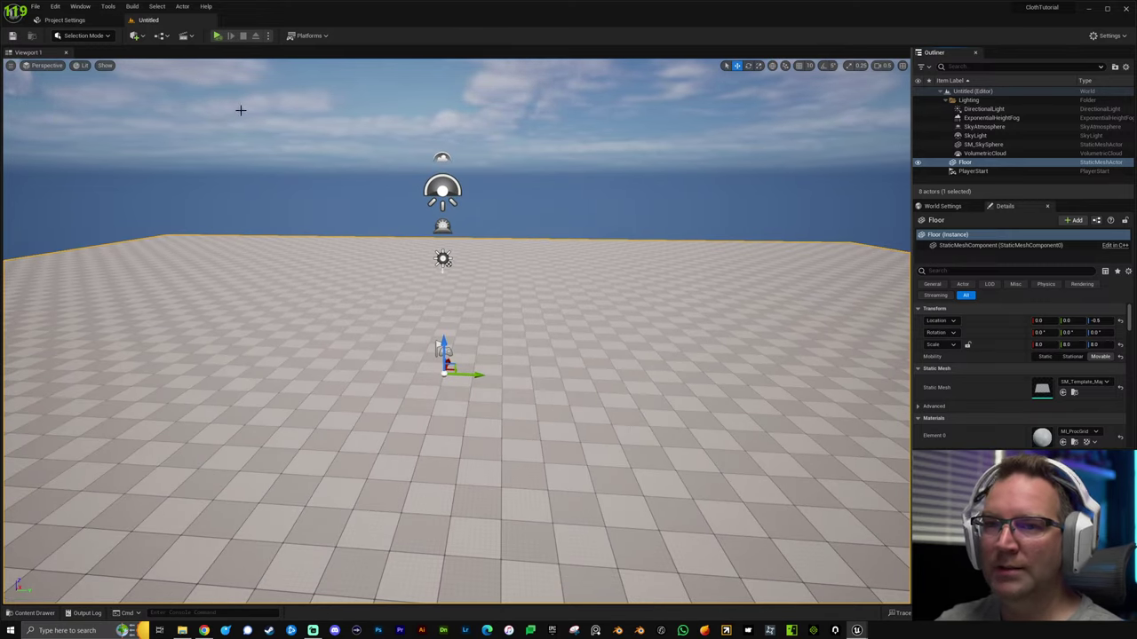
left_click(135, 36)
mouse_move(160, 129)
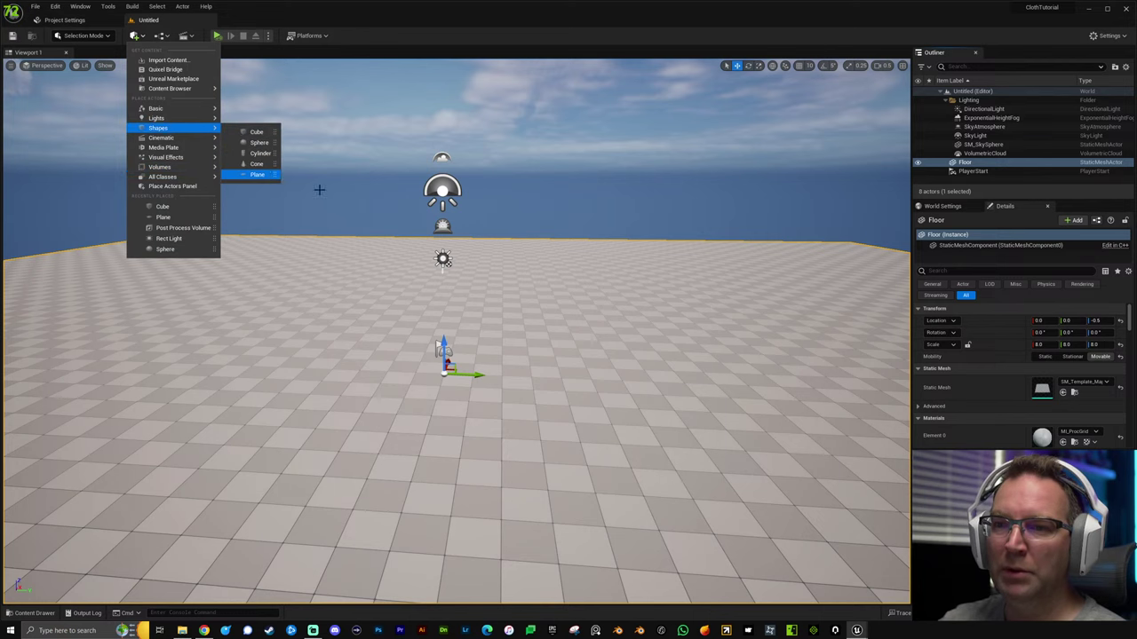
left_click(319, 189)
Move the PlayerStart along the Y axis, away from the center of the floor.
left_click(455, 350)
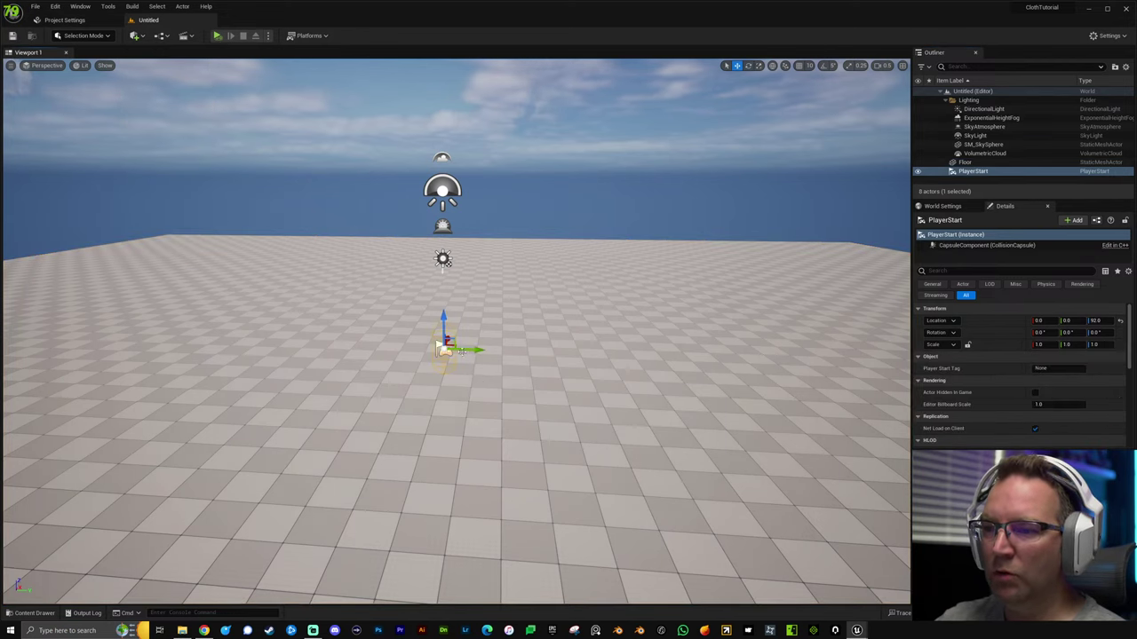
left_click_drag(461, 350, 880, 364)
left_click(532, 387)
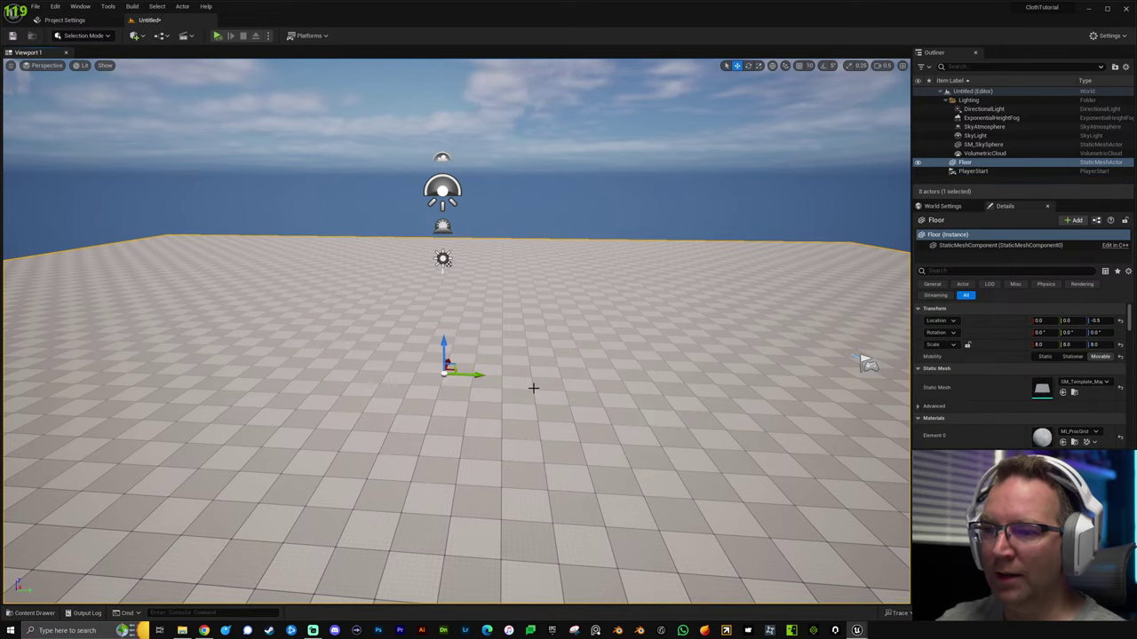
key("w")
right_click_drag(545, 360, 541, 336)
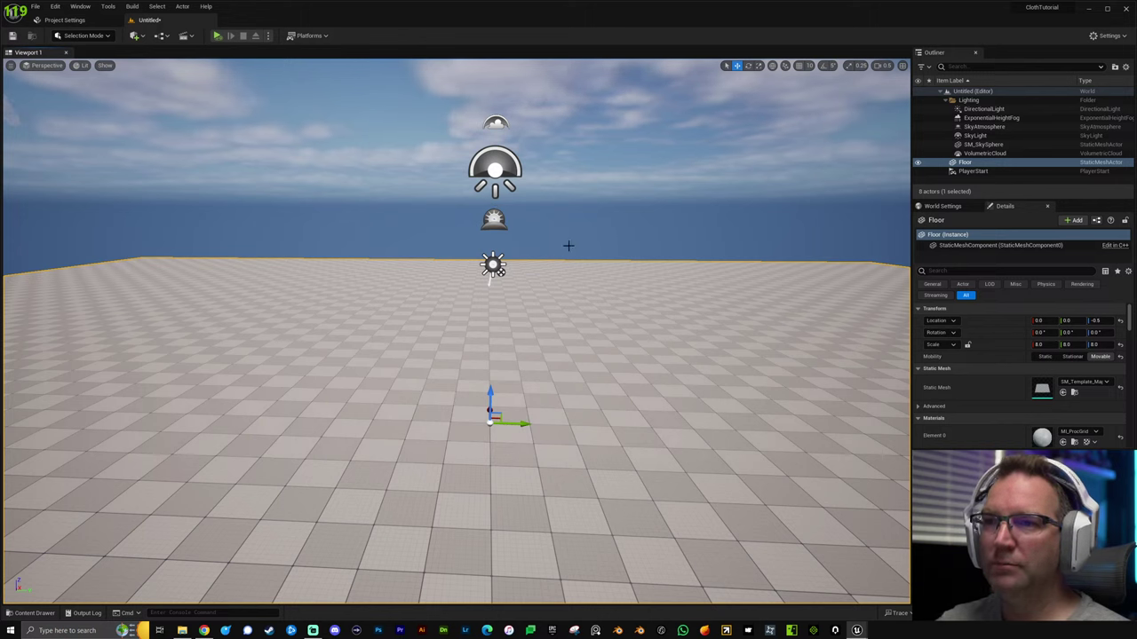
left_click(577, 221)
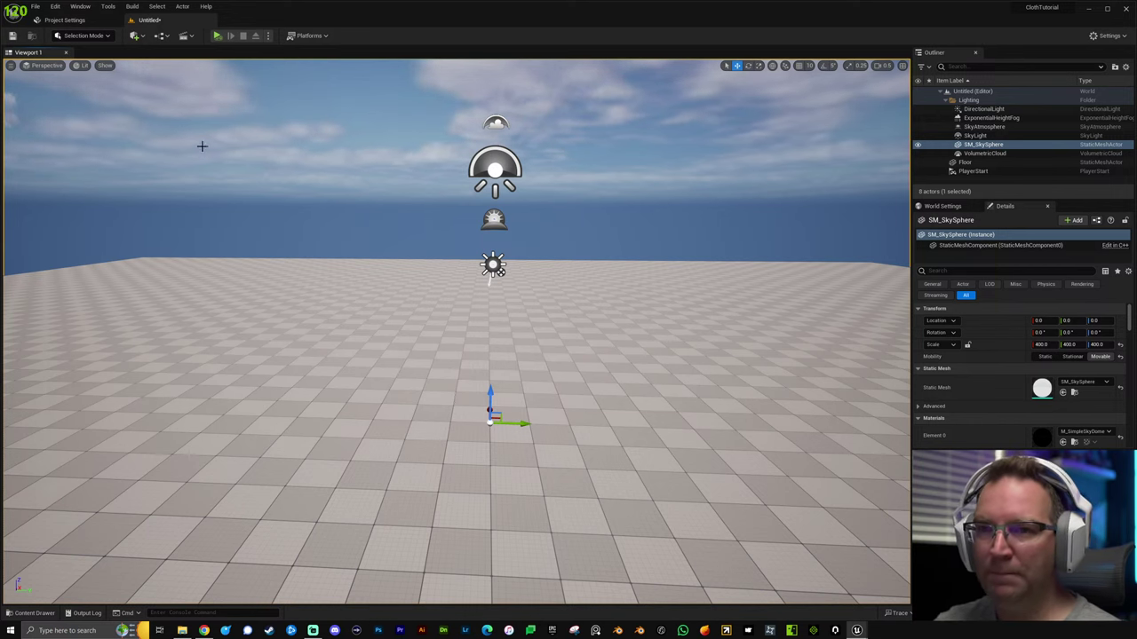
Search the plugins for "skele" and make sure Skeletal Mesh Editing Tools is enabled.
left_click(1107, 35)
left_click(1123, 82)
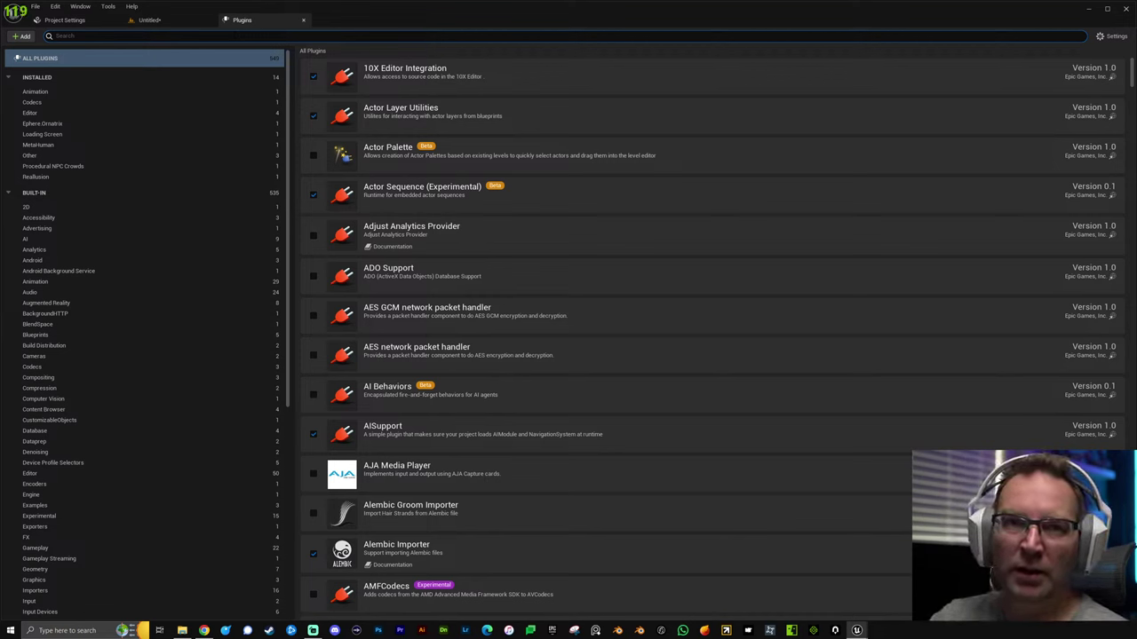
type("skele")
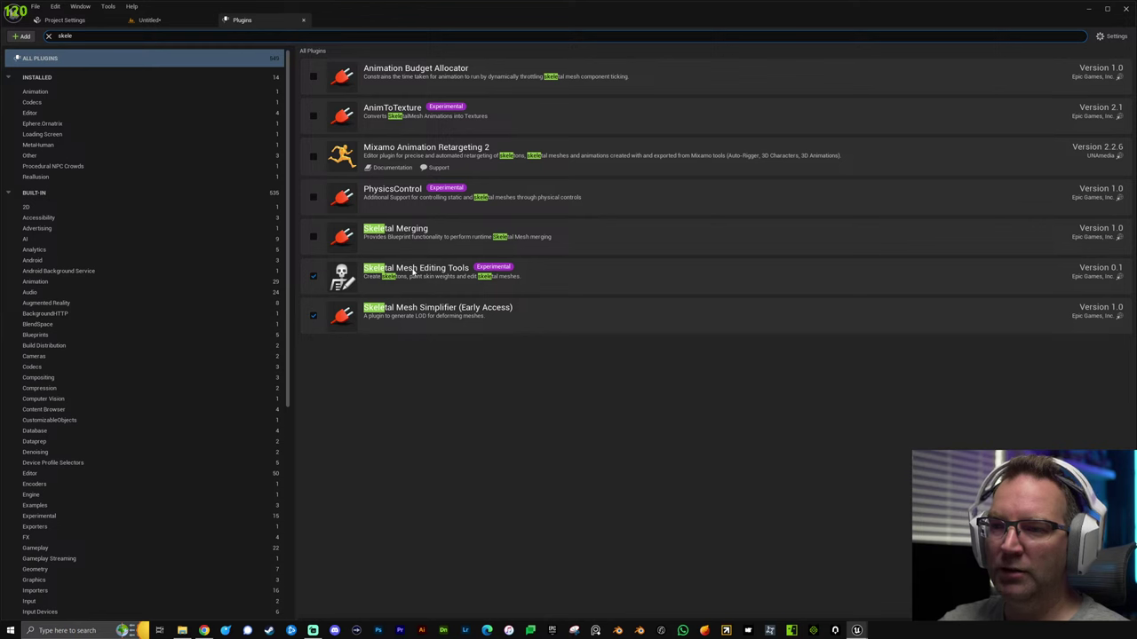
left_click(313, 276)
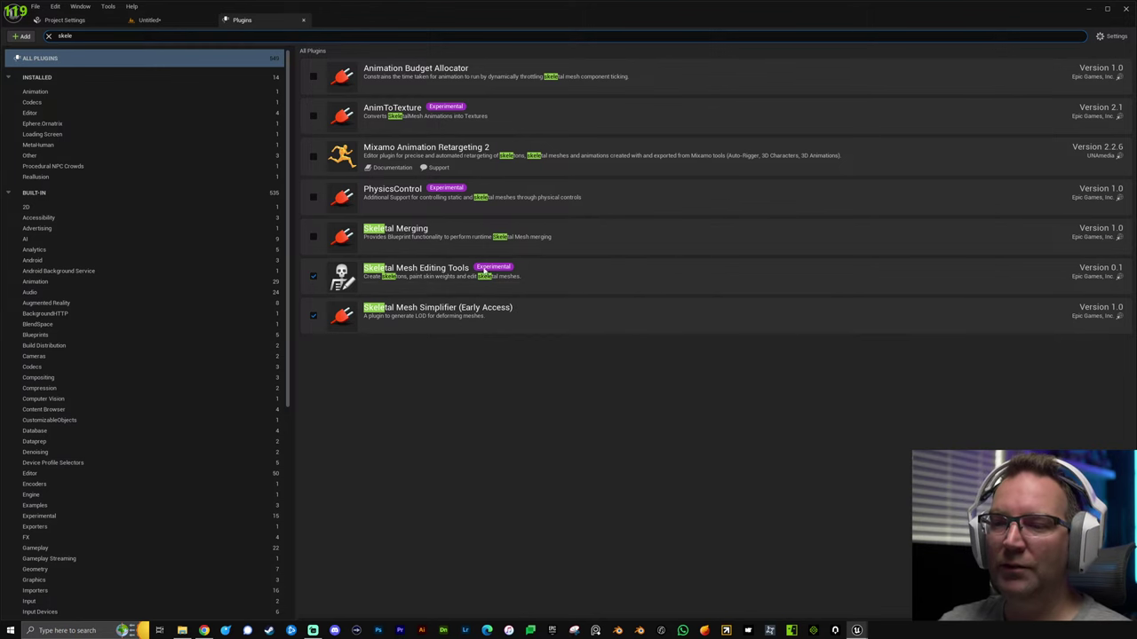
Search the plugins for "modelin" and make sure Modeling Tools Editor Mode is enabled.
left_click_drag(75, 35, 51, 36)
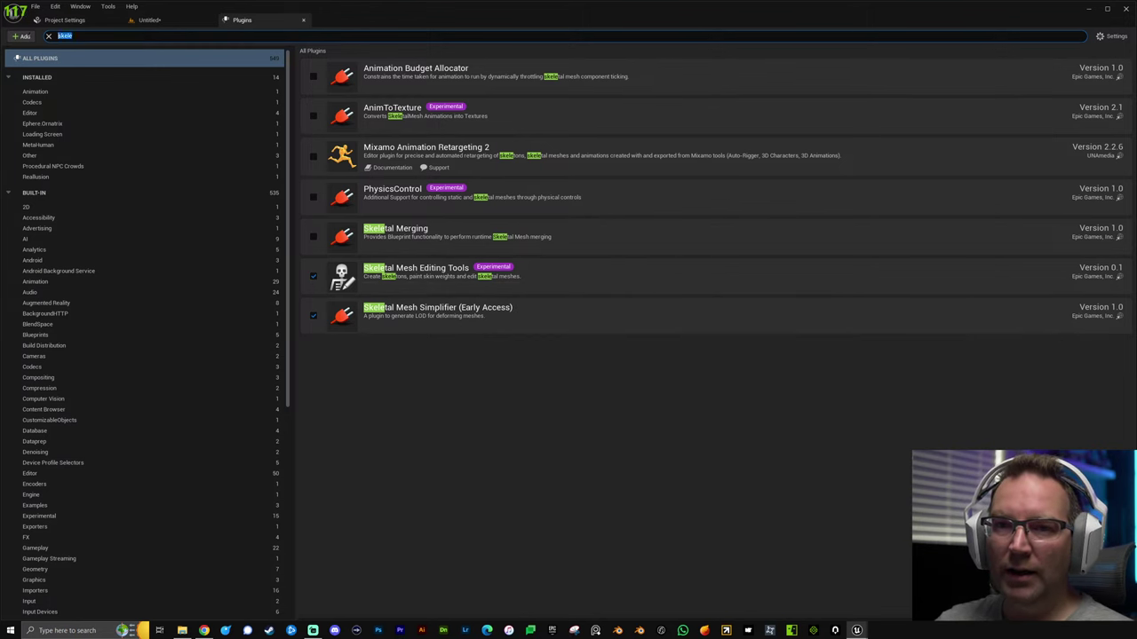
type("modelin")
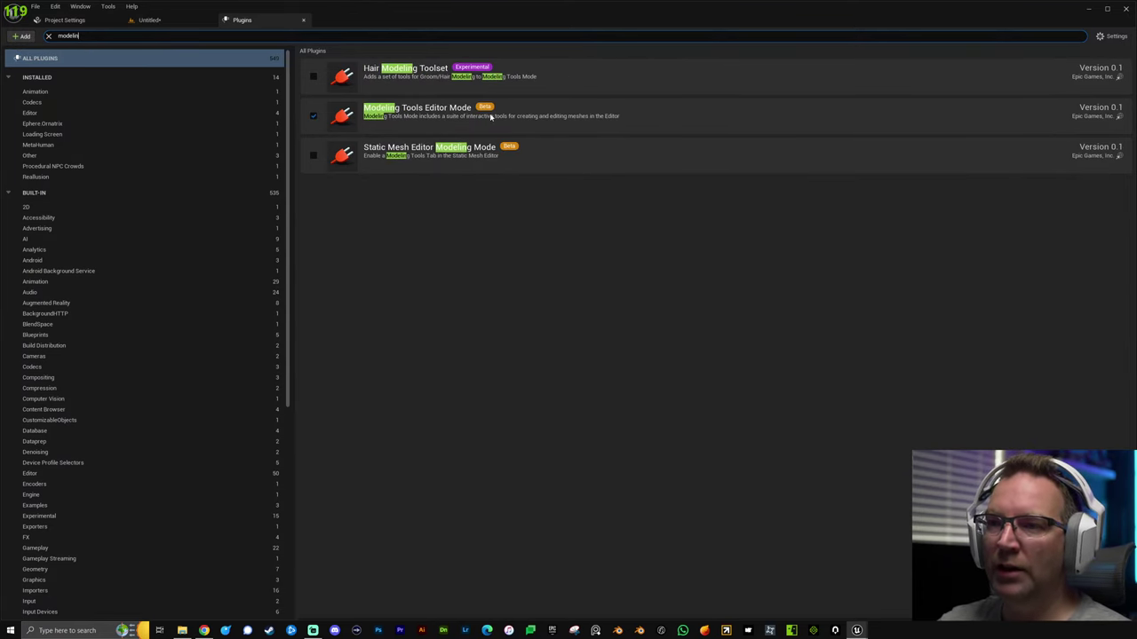
left_click(313, 115)
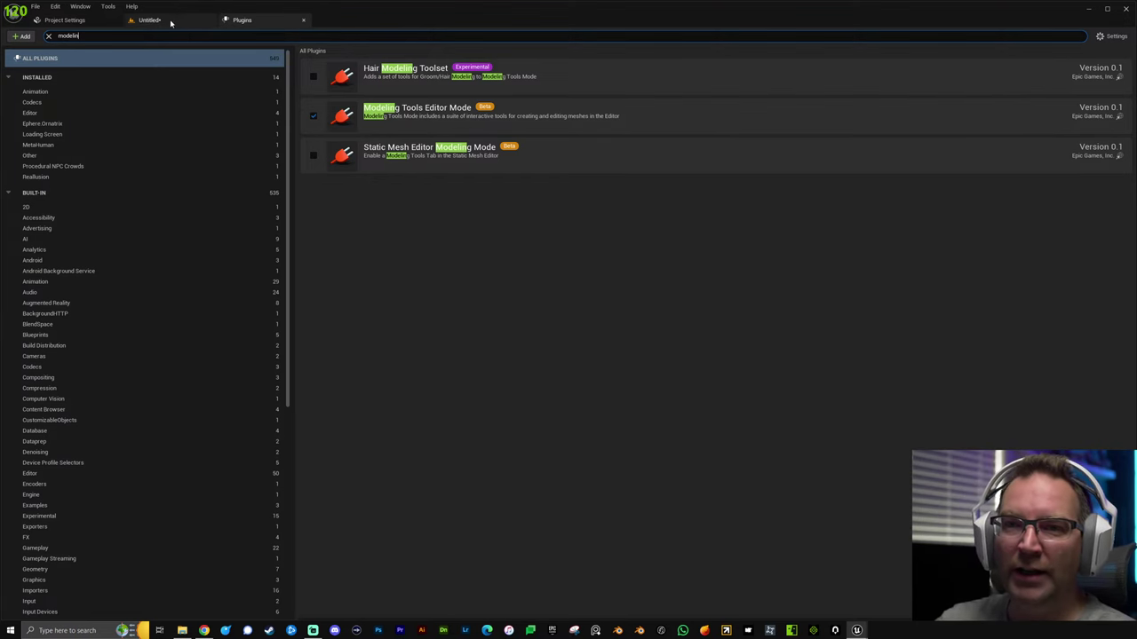
Return to the untitled level and select its floor.
left_click(168, 21)
left_click(424, 313)
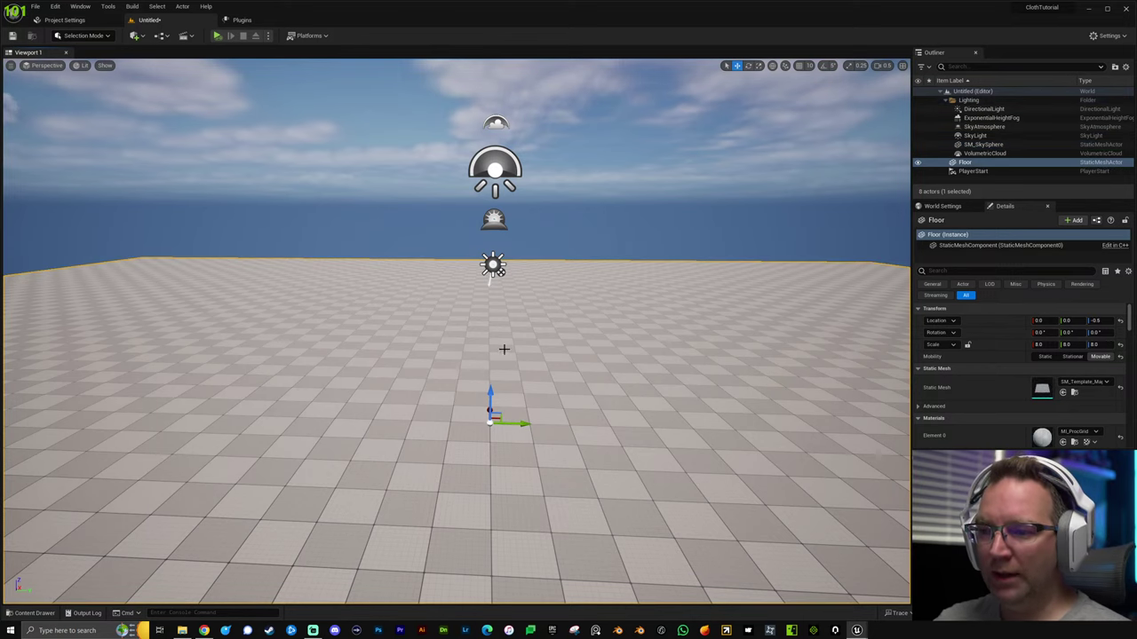
right_click_drag(539, 349, 566, 349)
key("w")
key("w")
mouse_move(515, 477)
right_mouse_down()
mouse_move(513, 462)
mouse_move(515, 477)
right_mouse_up()
mouse_move(507, 374)
right_mouse_down()
mouse_move(520, 395)
mouse_move(506, 374)
right_mouse_up()
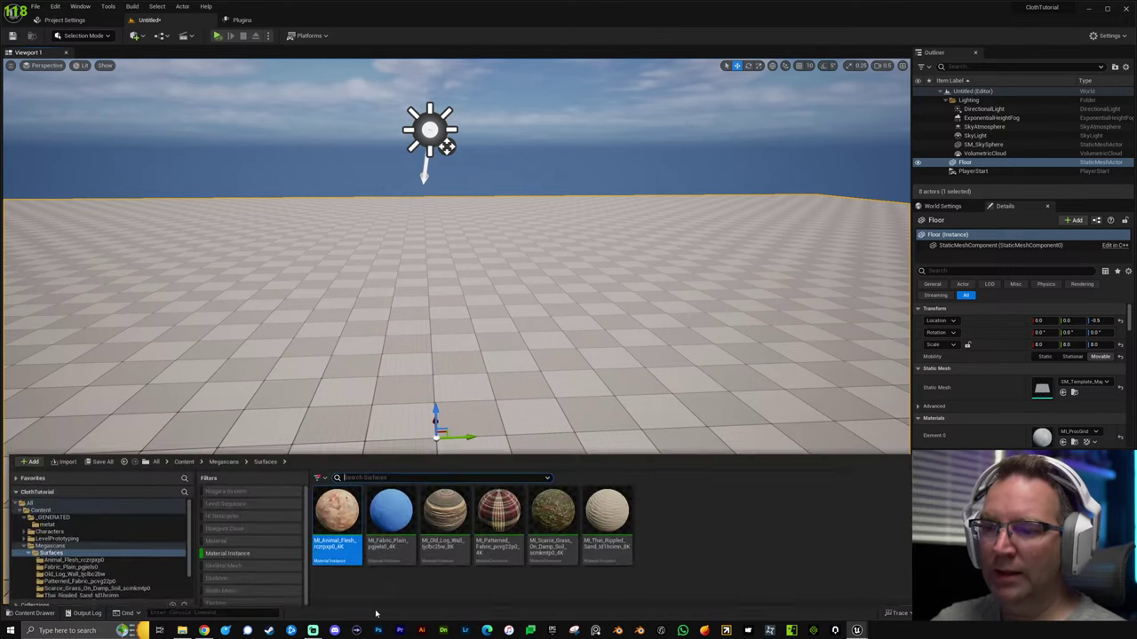
Browse to the project's root Content folder and turn off the Material Instance filter.
left_click(33, 612)
left_click(43, 502)
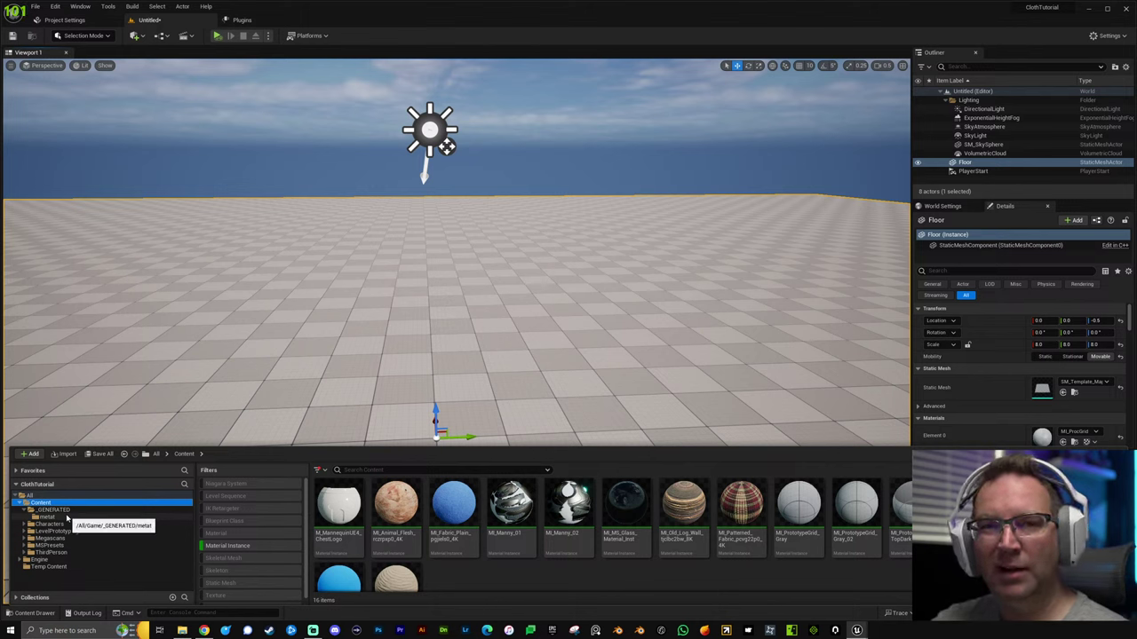
left_click(227, 545)
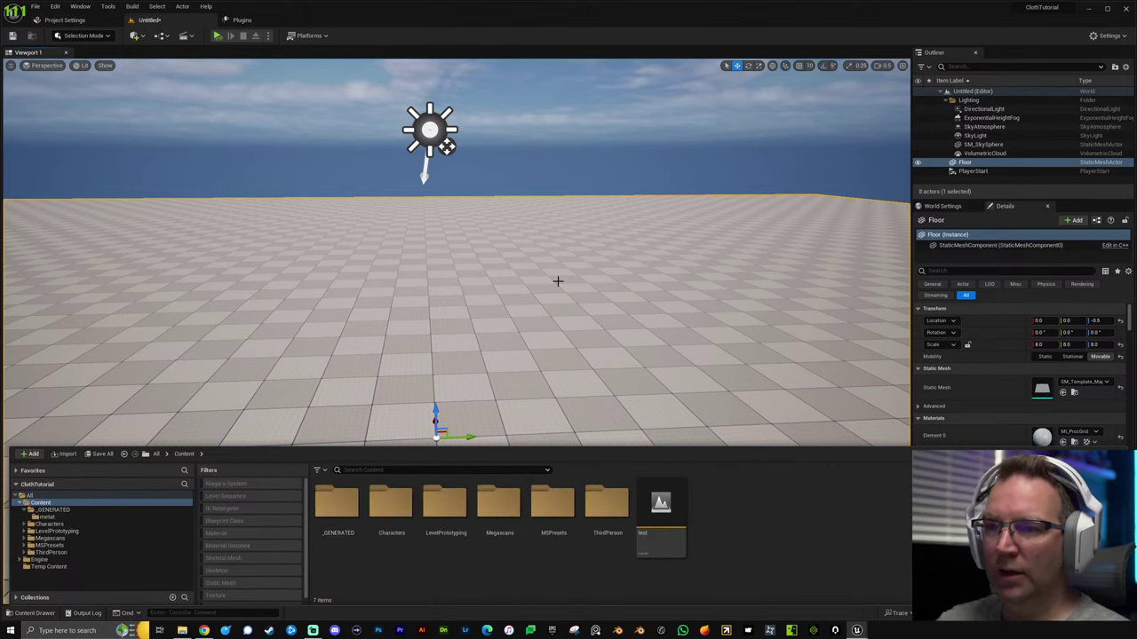
Start creating a rectangle shape in Modeling Mode with Align to Normal turned off.
left_click(426, 223)
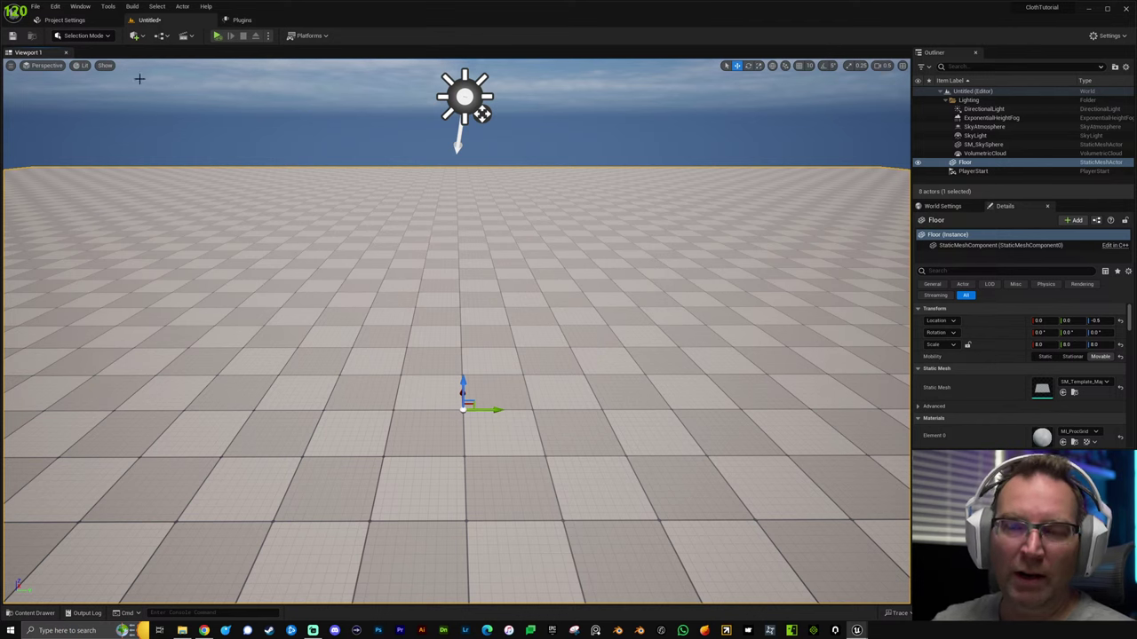
left_click(93, 34)
left_click(95, 81)
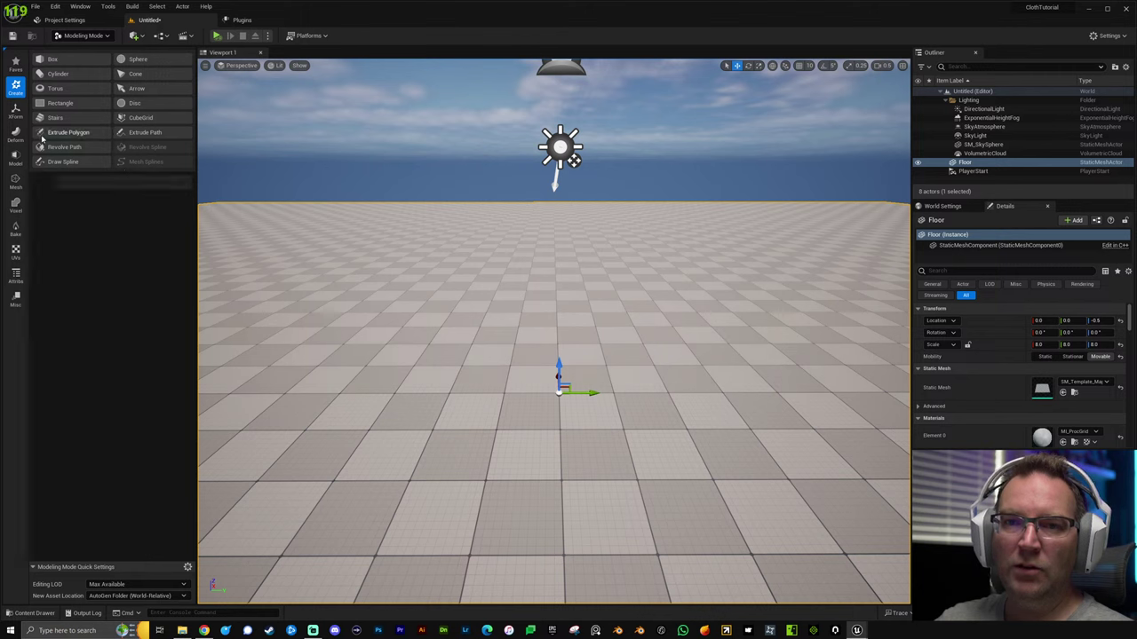
left_click(55, 103)
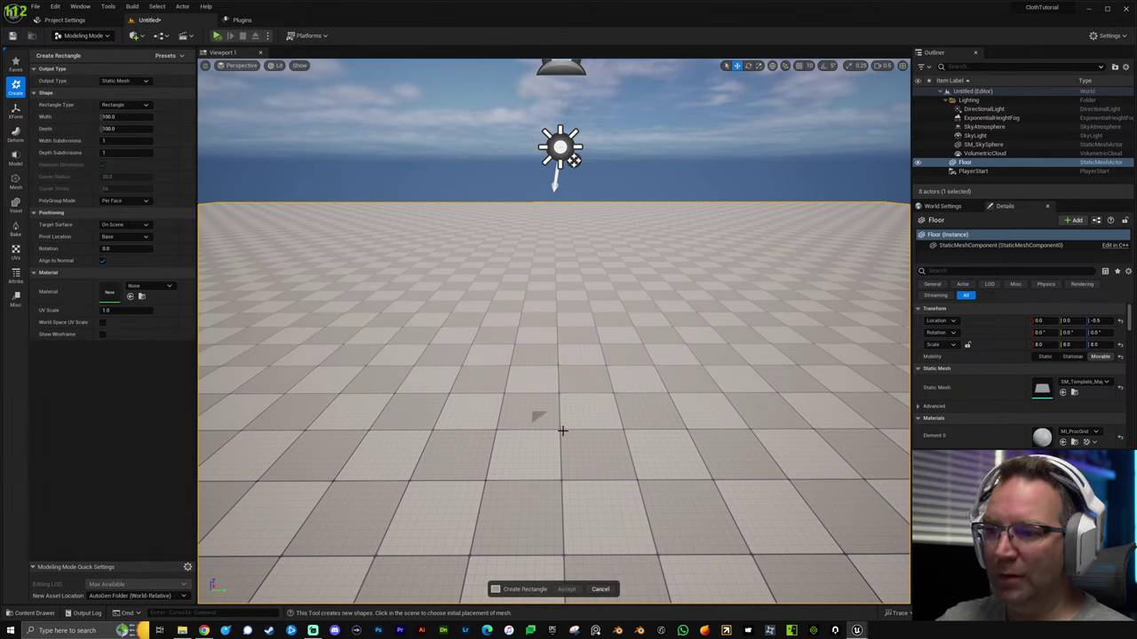
left_click(567, 431)
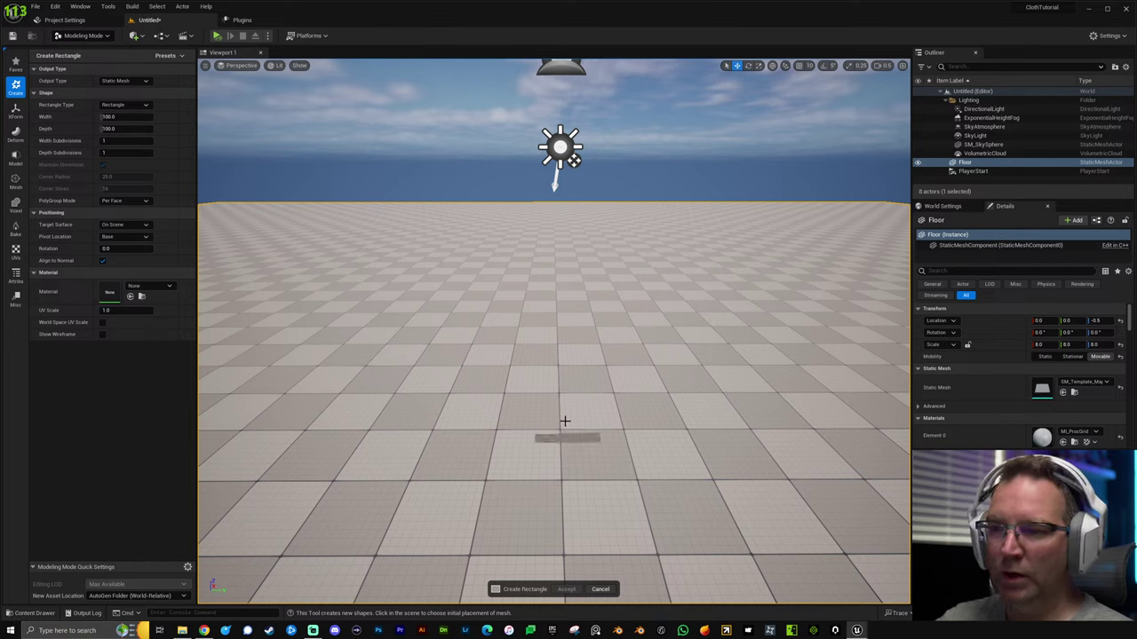
left_click(103, 260)
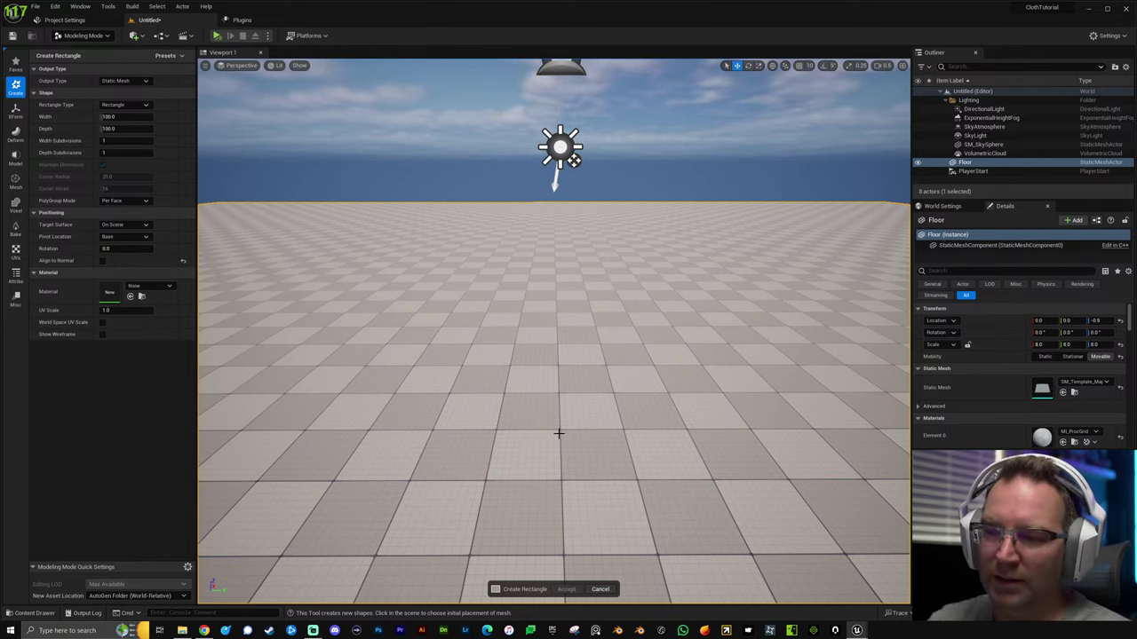
Set the rectangle's width and depth to 200 and its width and depth subdivisions to 100.
left_click(124, 116)
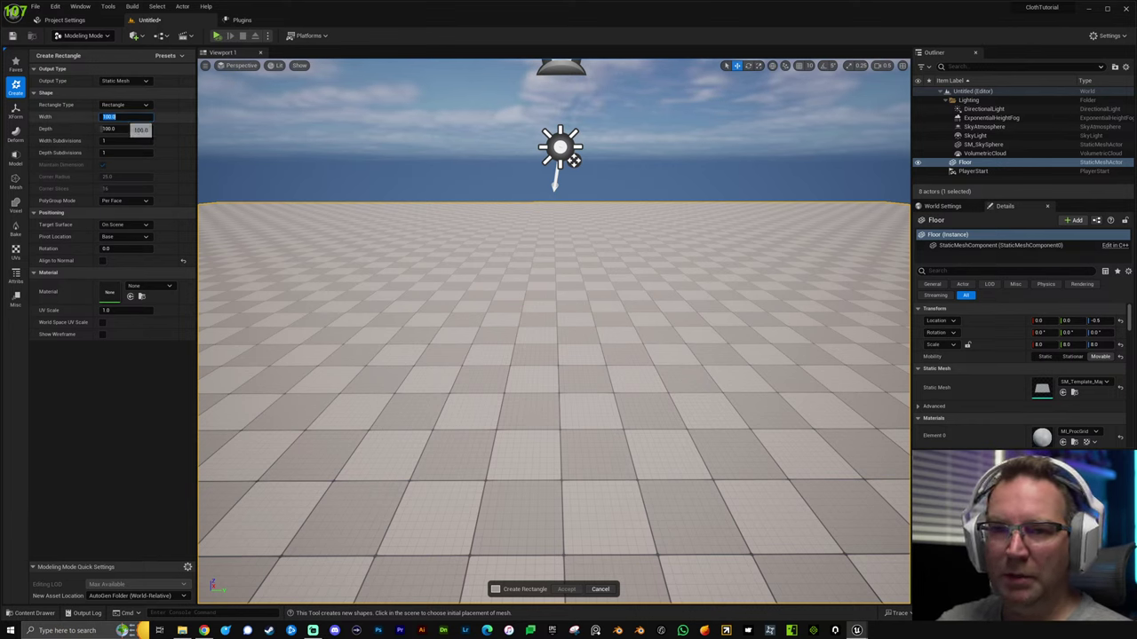
type("200")
key("Tab")
type("2")
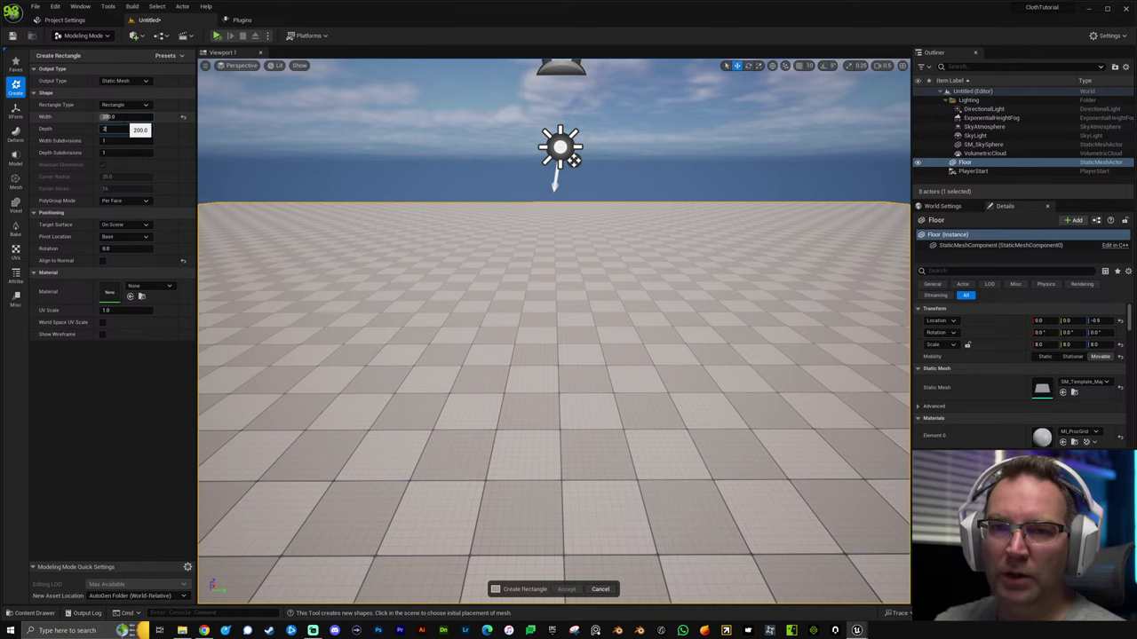
key("Tab")
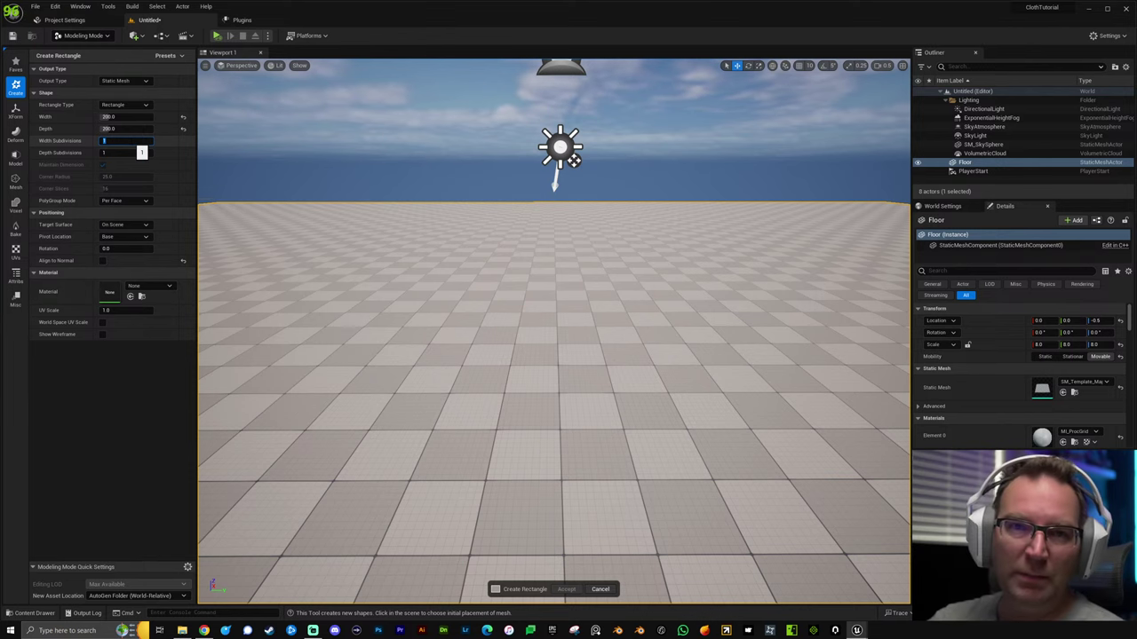
type("100")
key("Tab")
type("100")
key("Return")
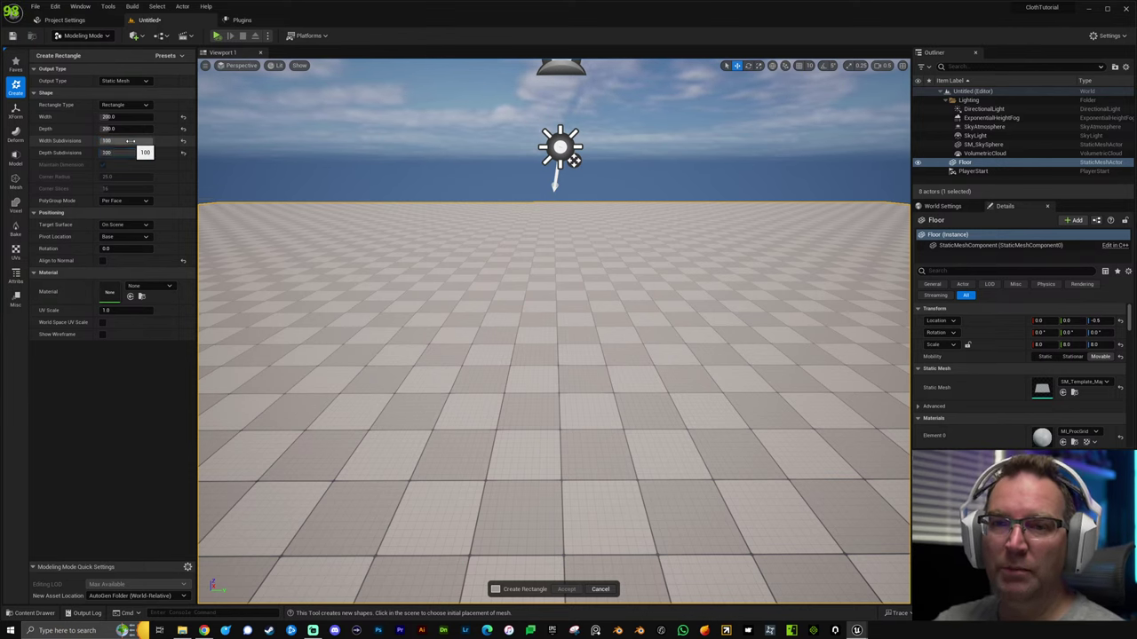
key("Tab")
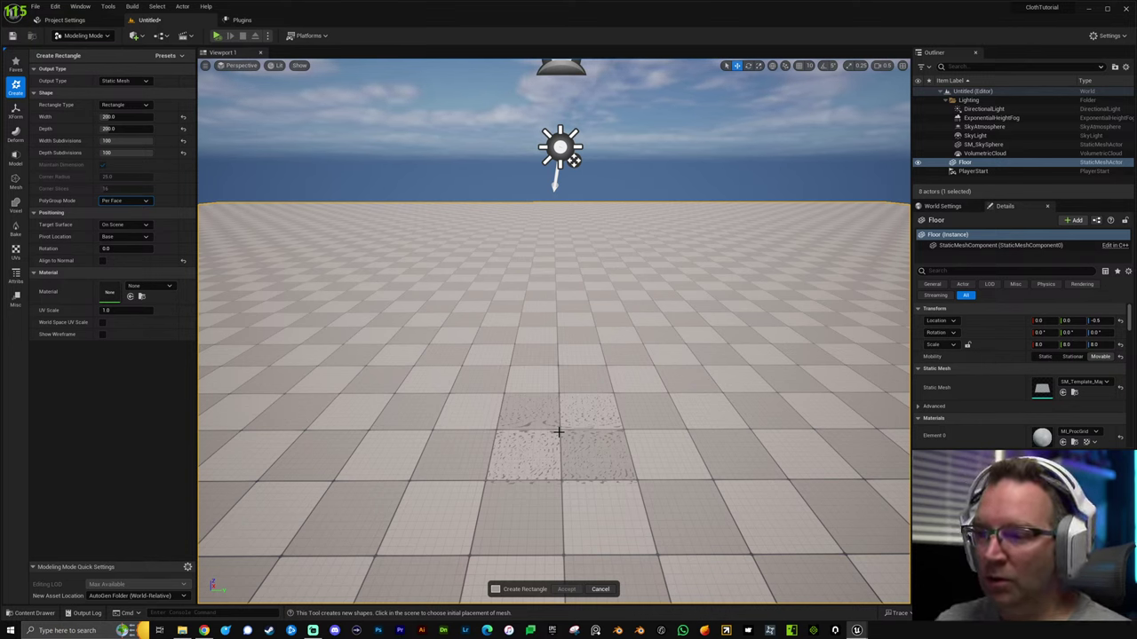
Place the rectangle on the floor, accept it, and set its location to 0, 0, 200.
left_click(559, 429)
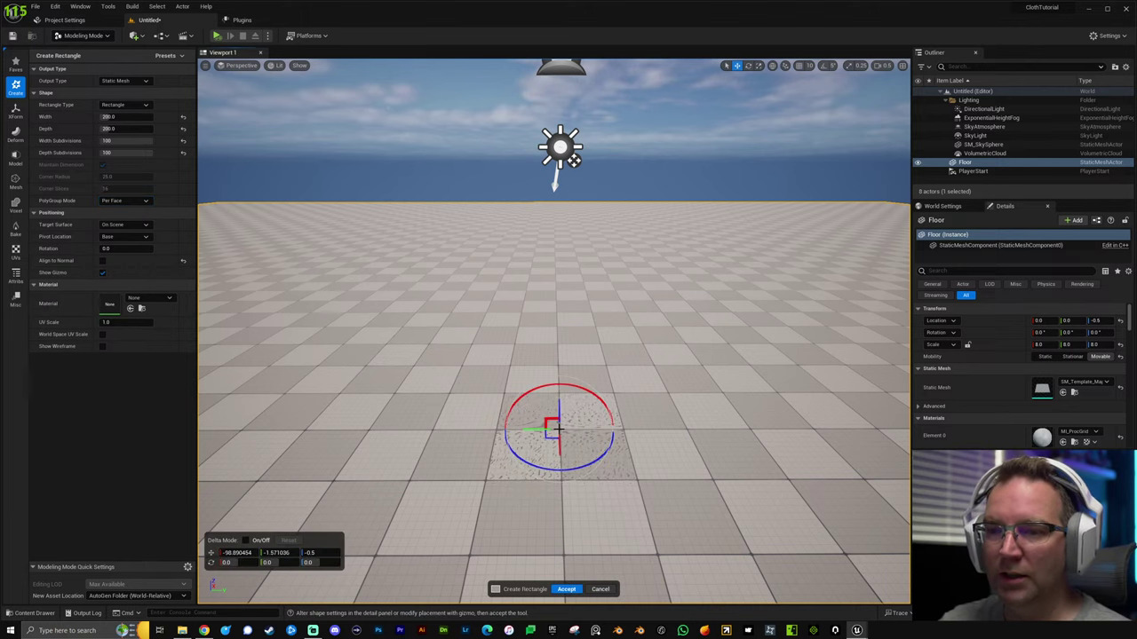
left_click(567, 589)
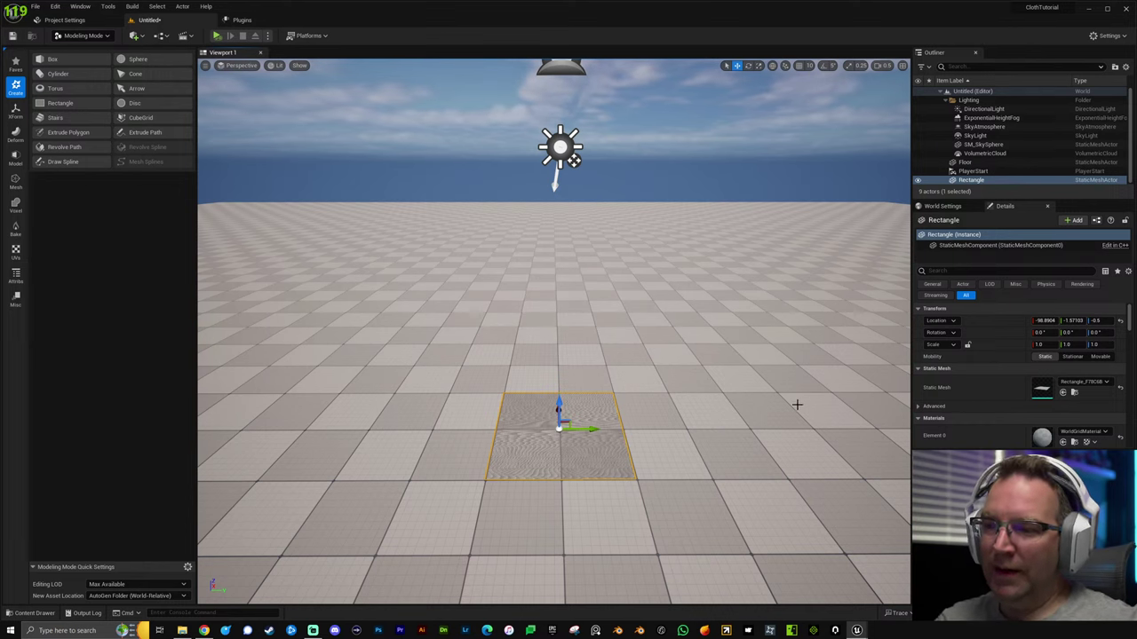
left_click(1120, 320)
type("100")
key("Return")
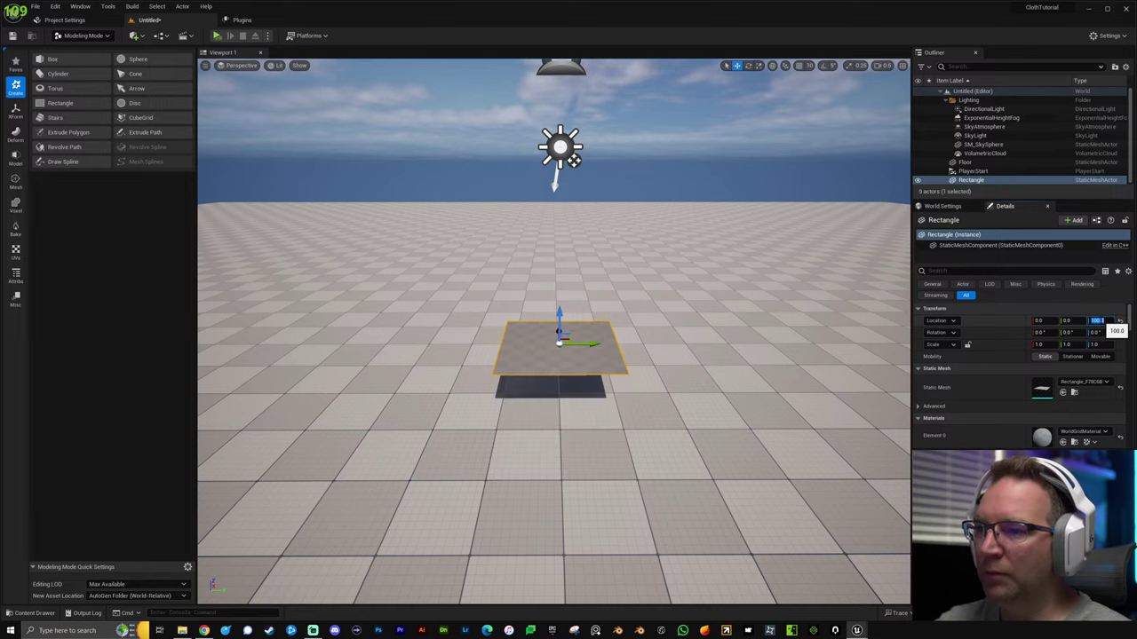
type("200")
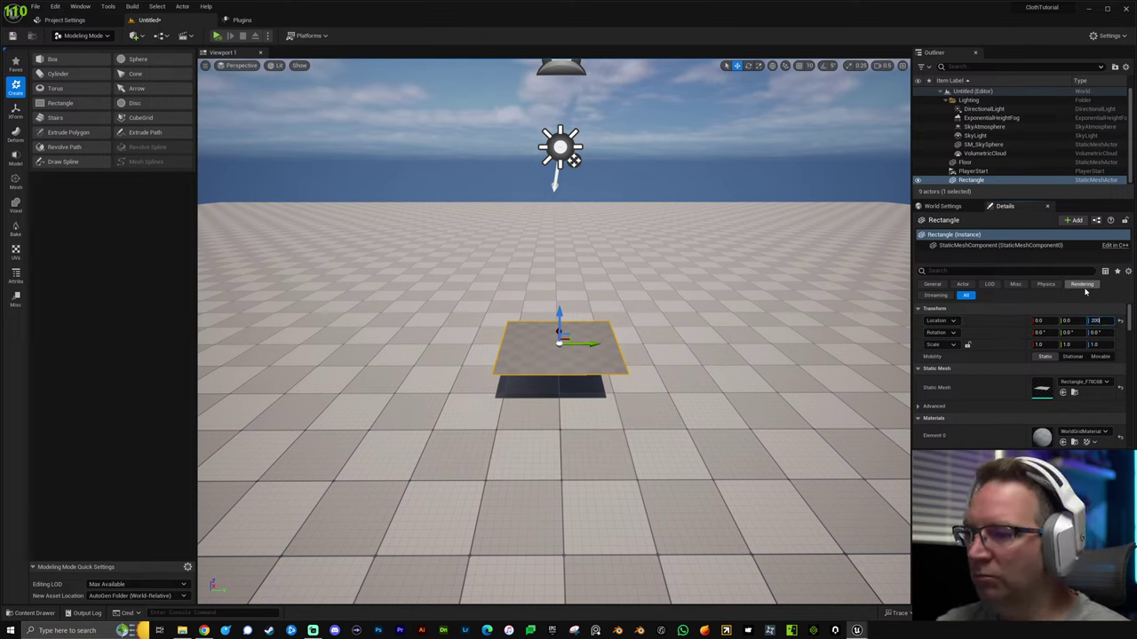
key("Return")
right_click_drag(588, 307, 589, 282)
key("w")
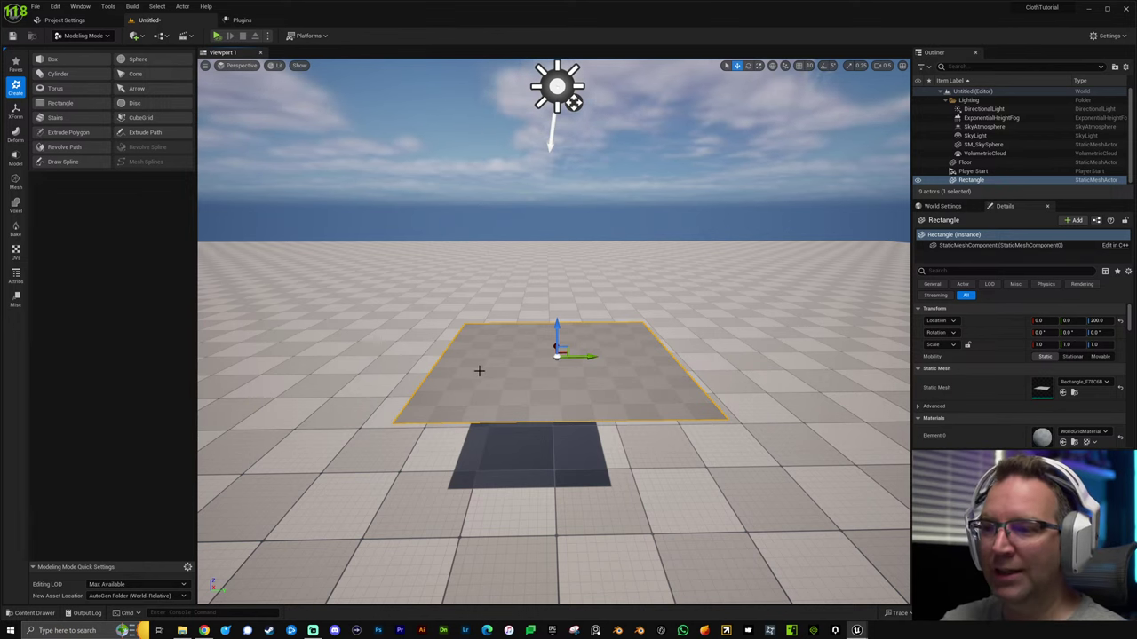
Return to Selection Mode and locate the rectangle's static mesh asset in the _GENERATED/metal folder.
left_click(85, 35)
left_click(85, 50)
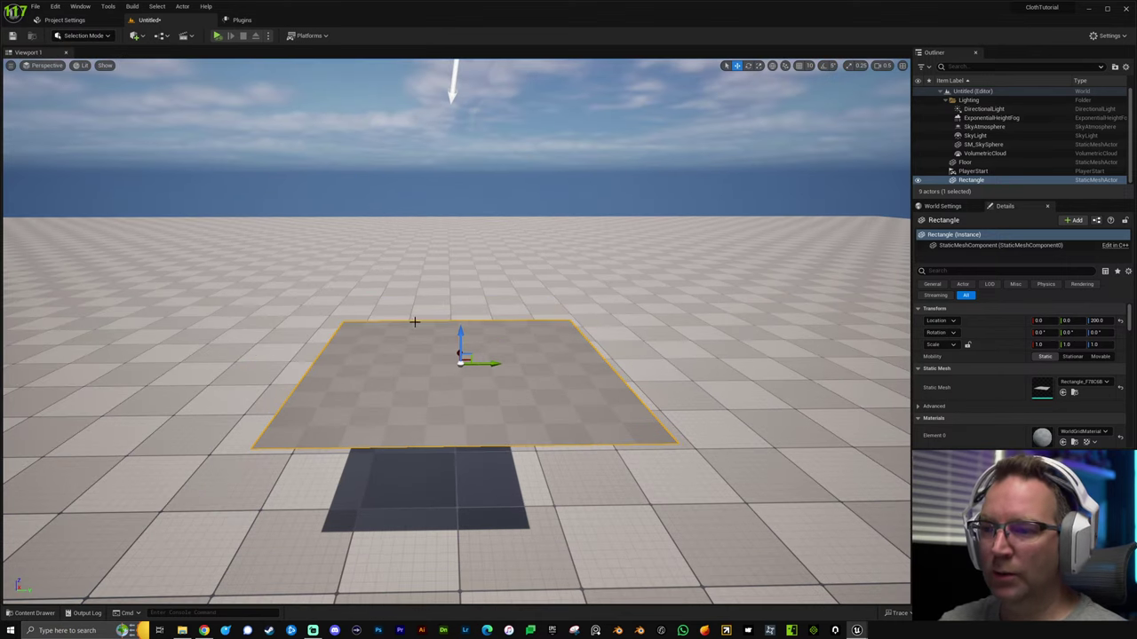
right_click_drag(516, 286, 533, 338)
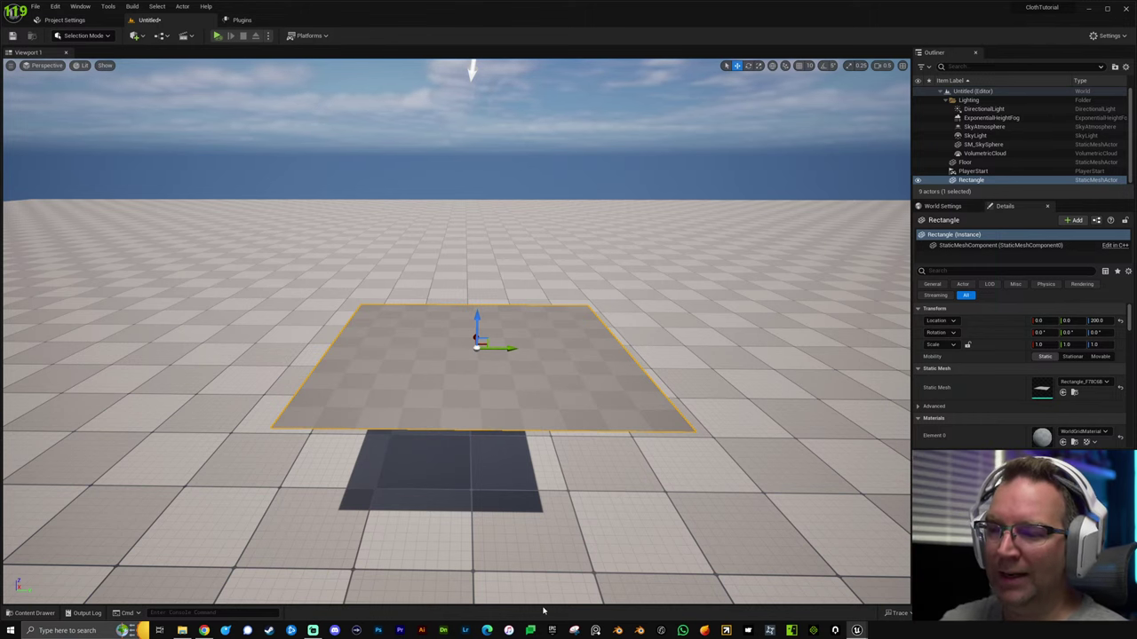
key("ctrl+space")
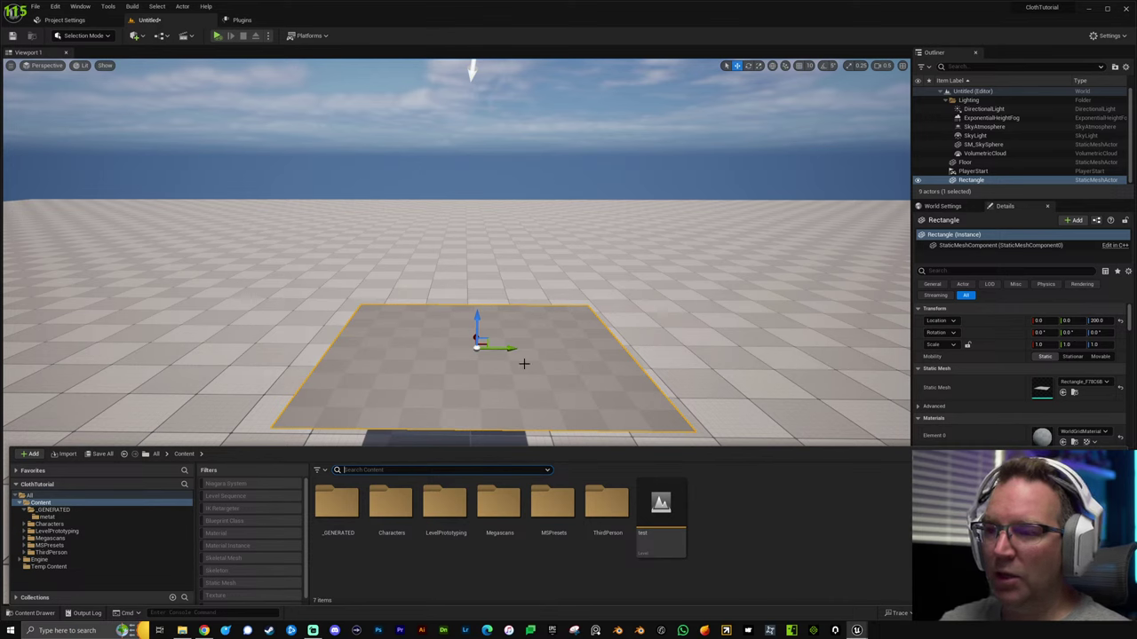
key("ctrl+space")
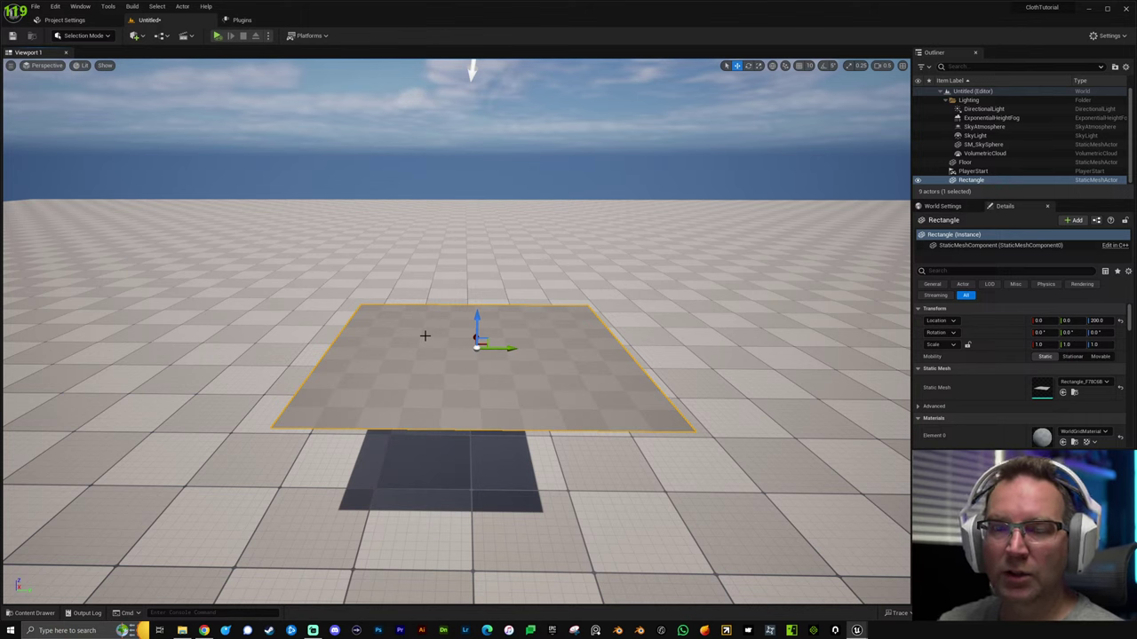
key("ctrl+space")
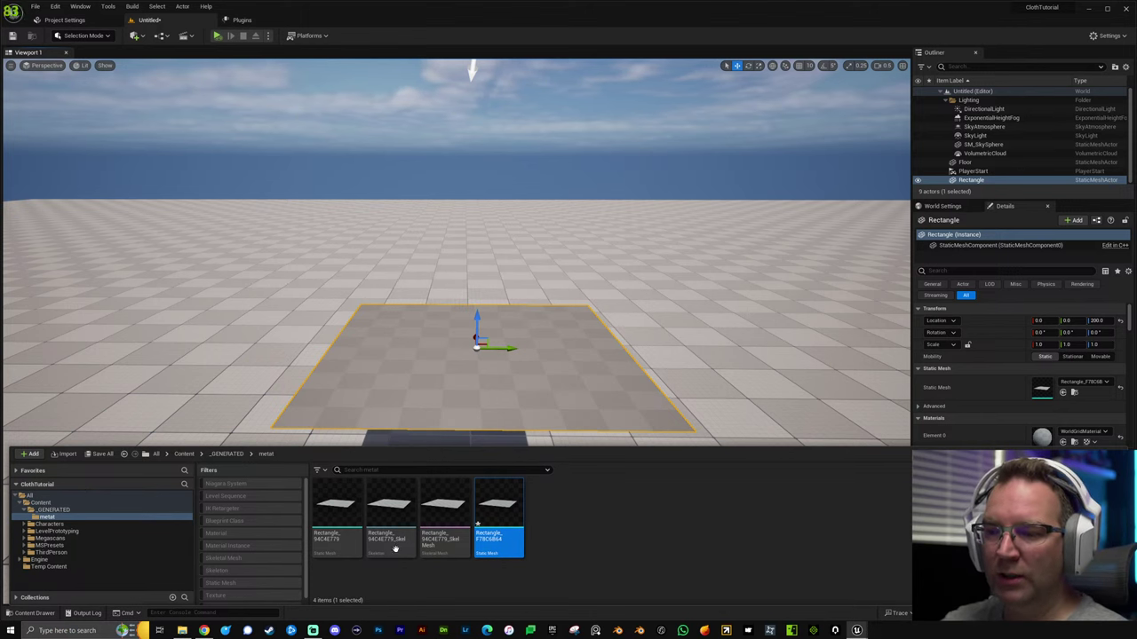
mouse_move(403, 517)
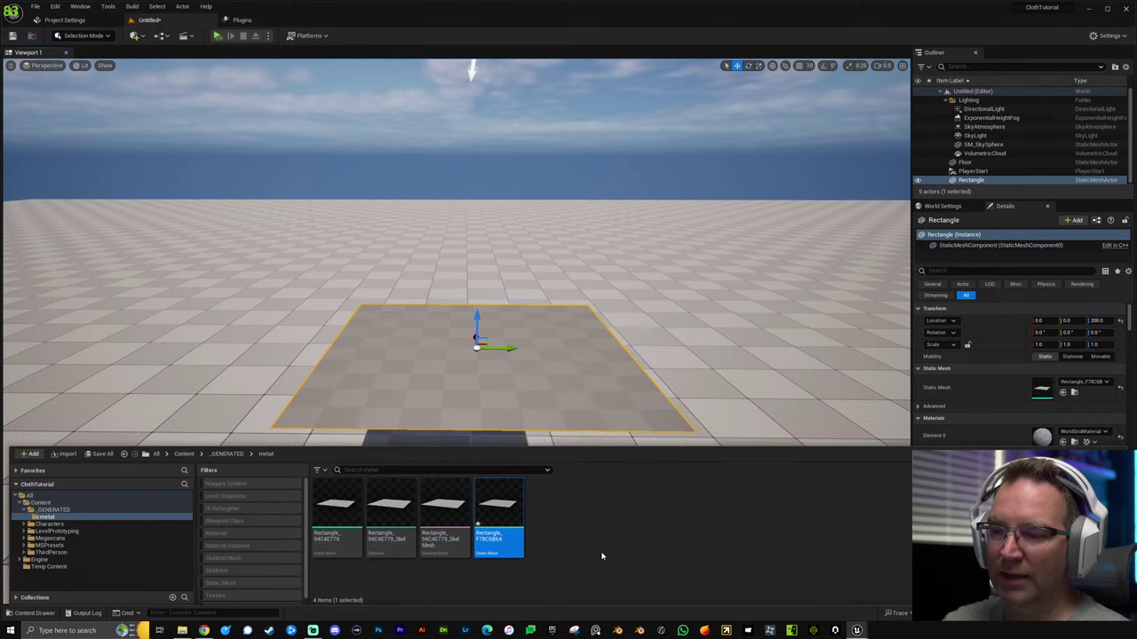
Rename the new rectangle's static mesh asset as SM_Cloth.
key("F2")
type("SM")
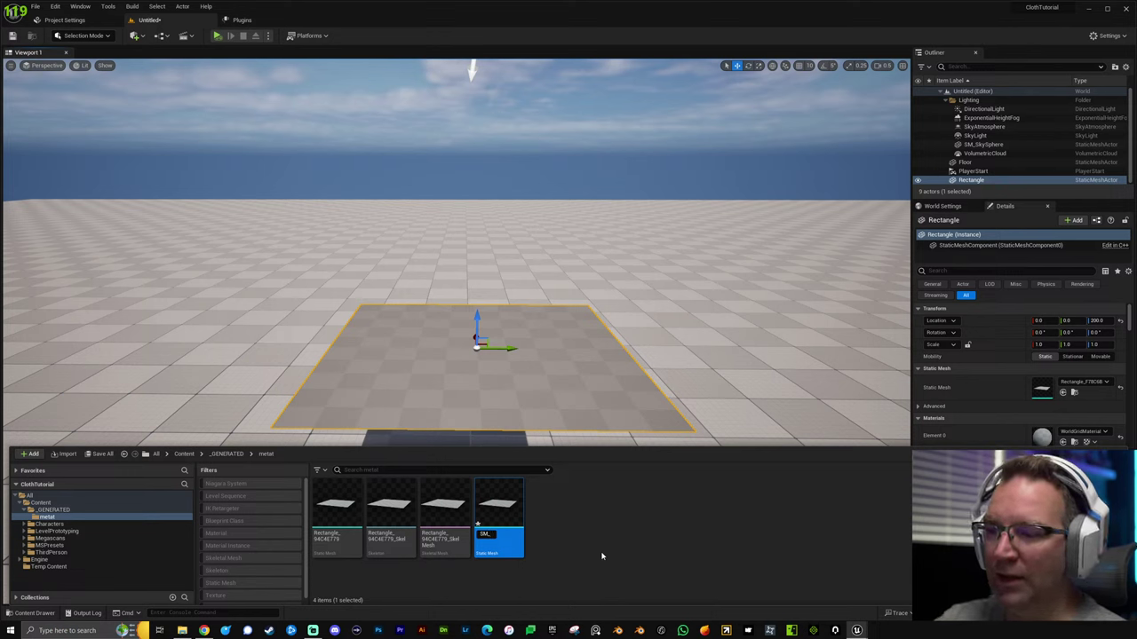
type("_ ")
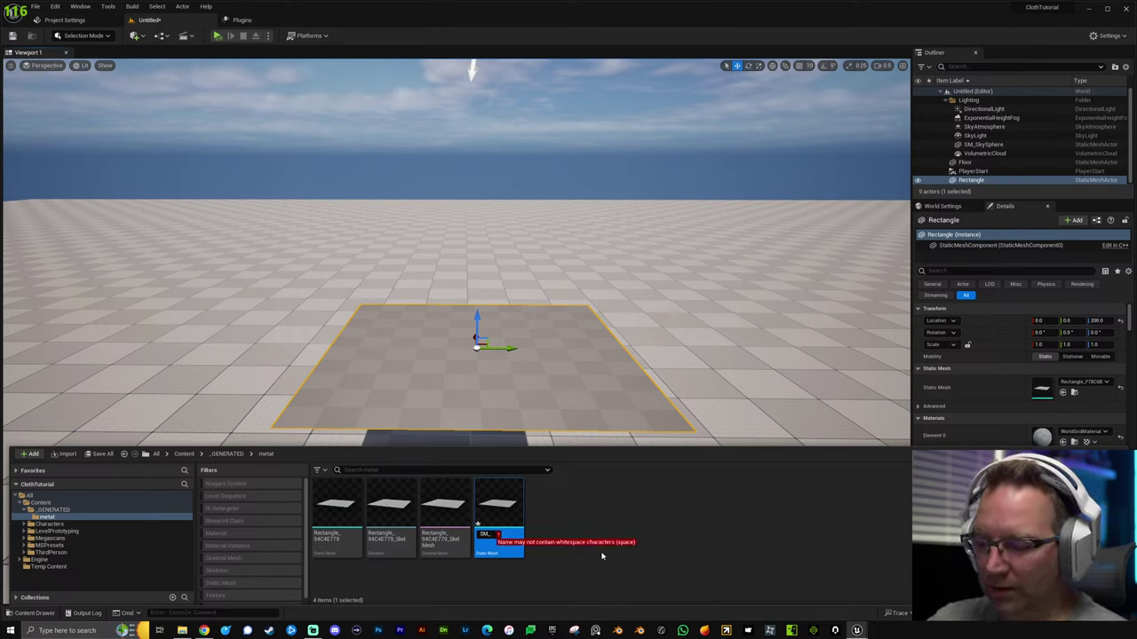
type("Cloth")
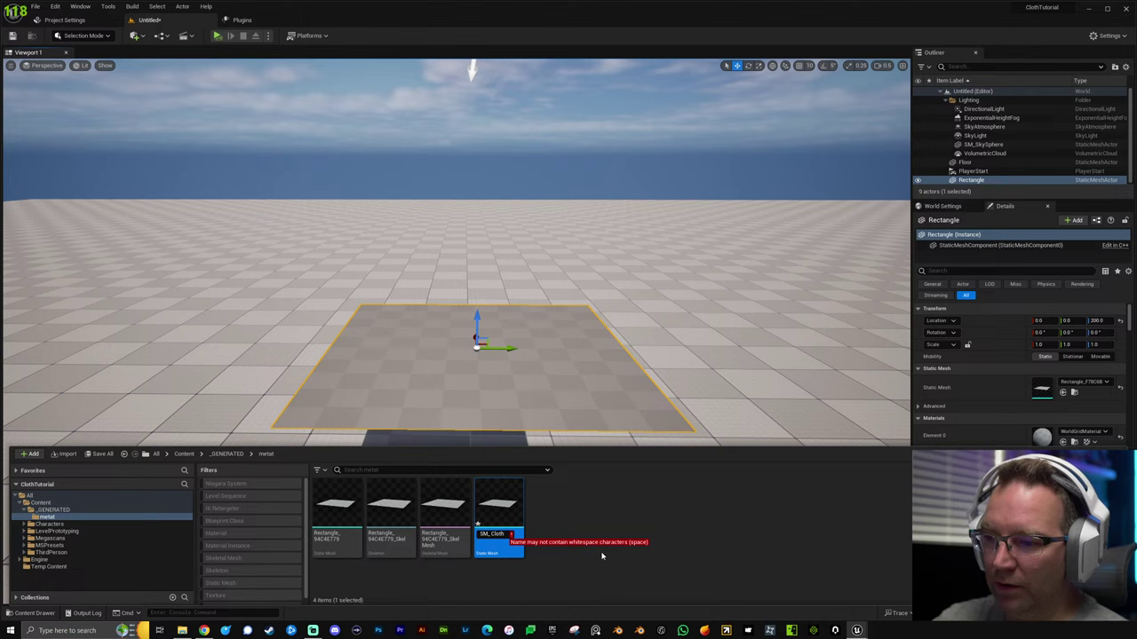
key("ctrl+Left")
key("BackSpace")
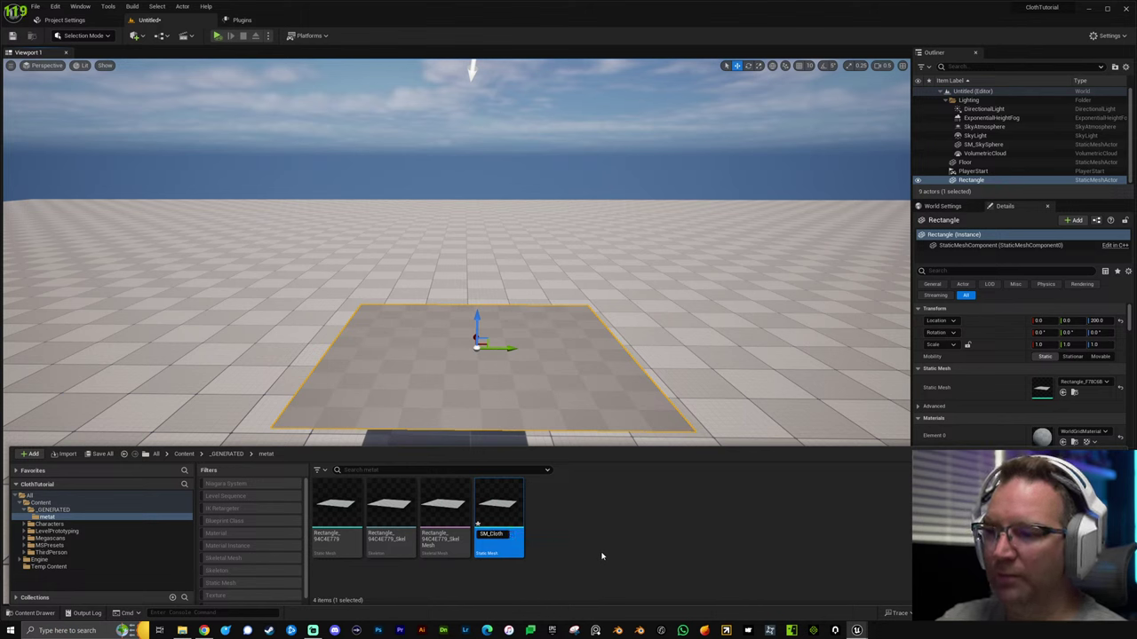
key("Return")
Convert the SM_Cloth static mesh to a skeletal mesh, with the skeleton import set to Create New.
right_click(497, 515)
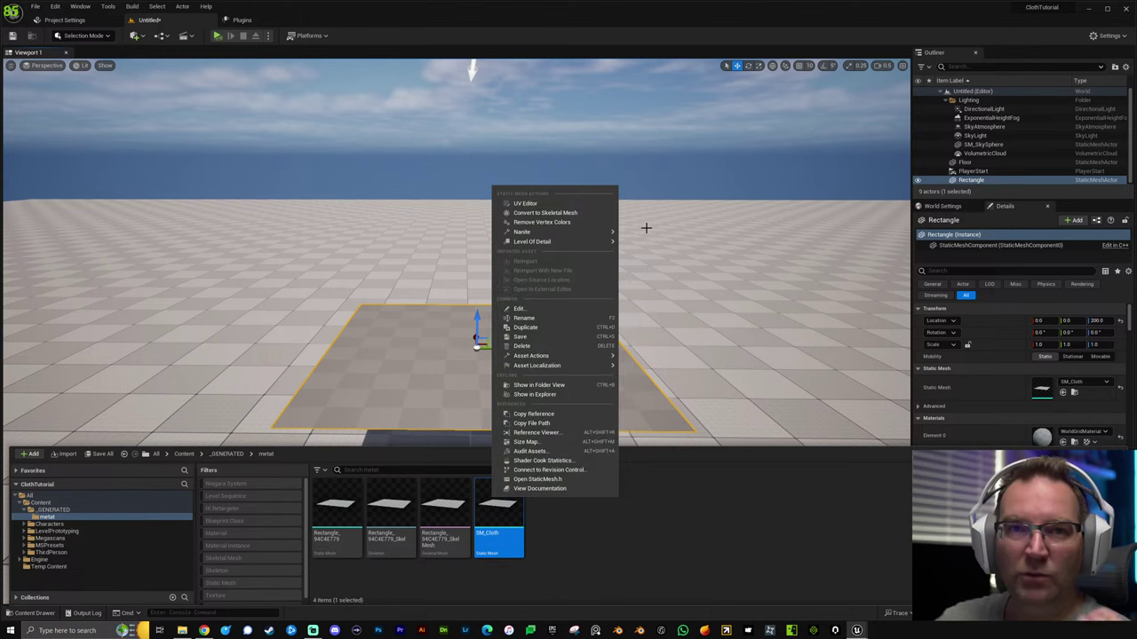
left_click(542, 215)
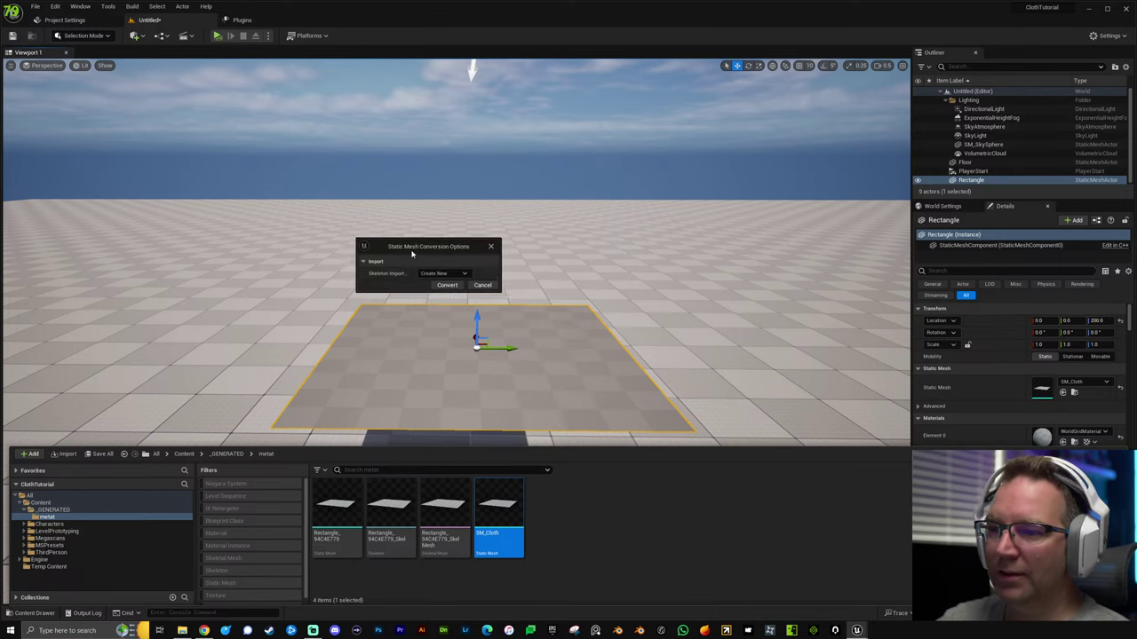
left_click(466, 273)
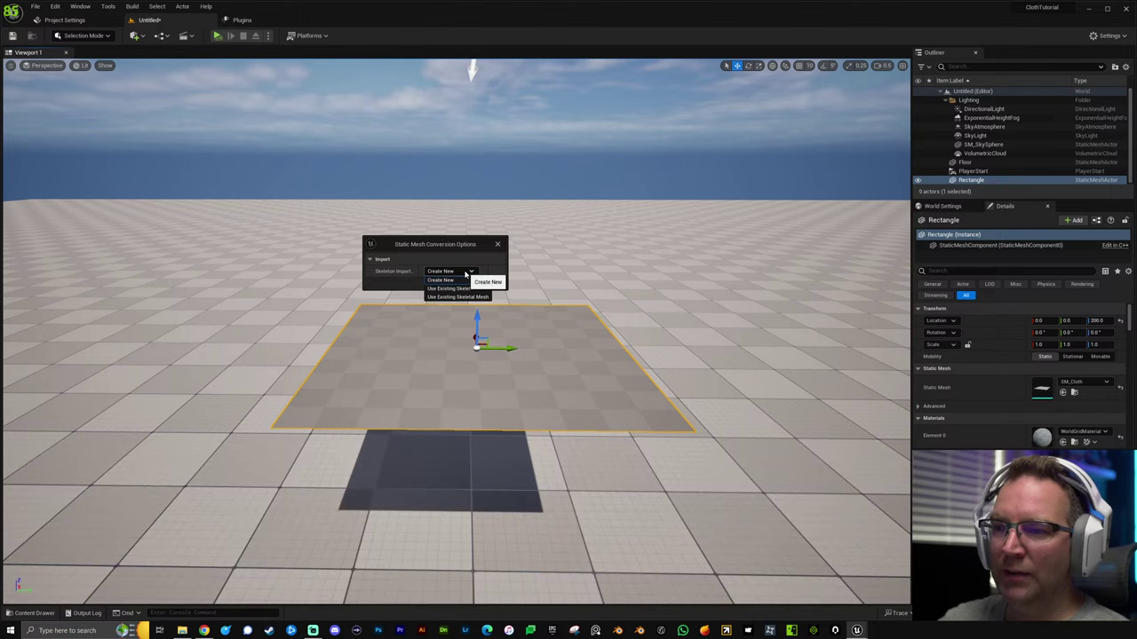
left_click(464, 262)
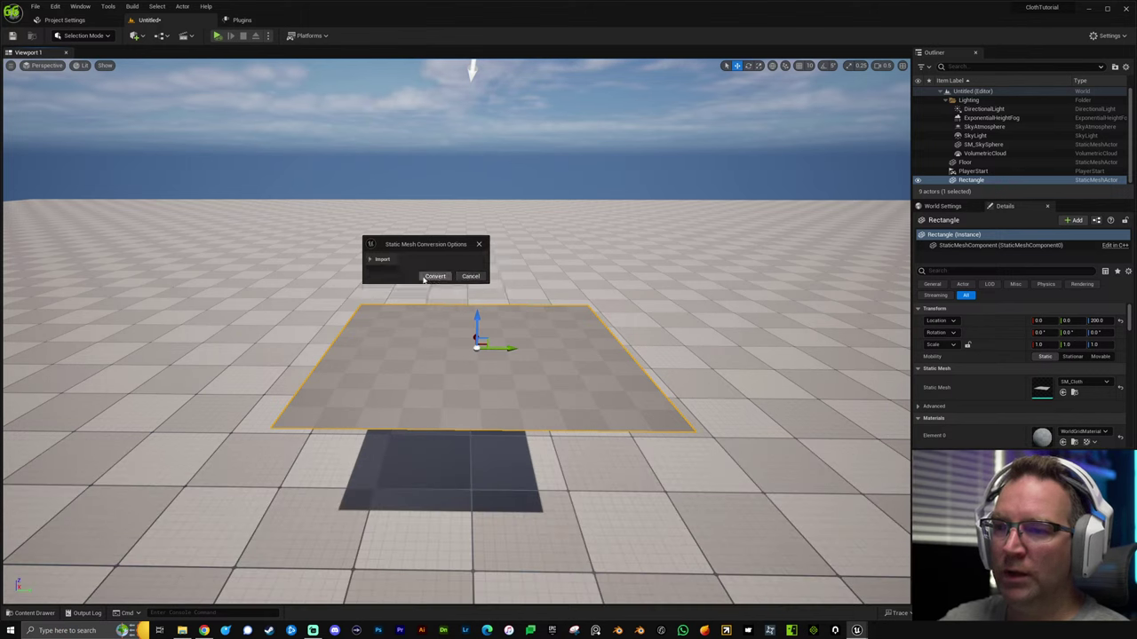
left_click(455, 277)
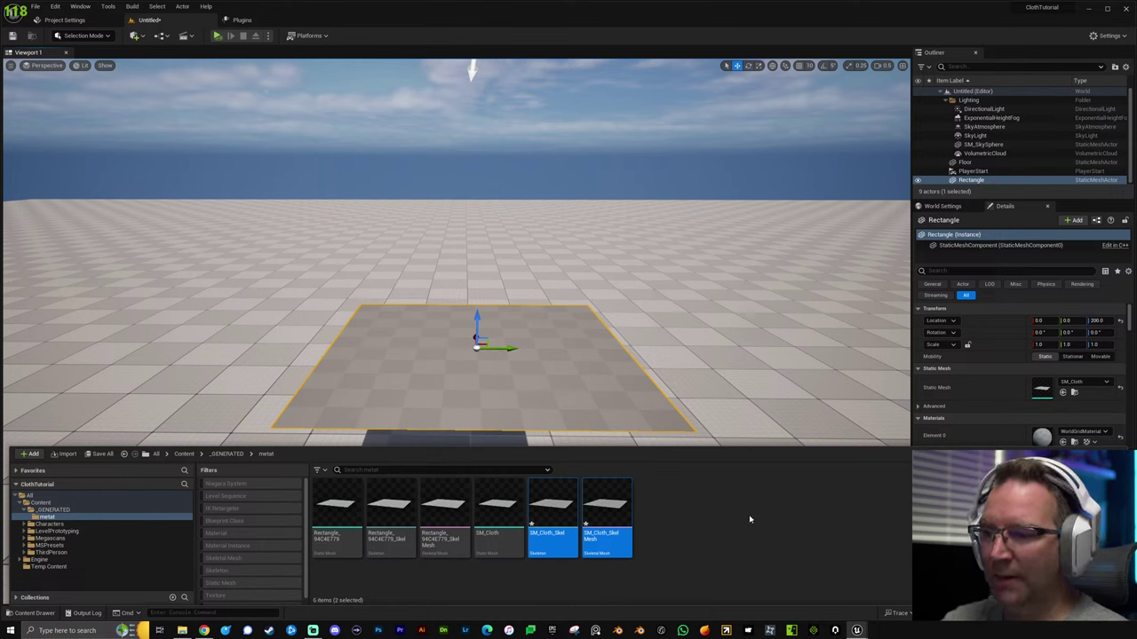
left_click(690, 521)
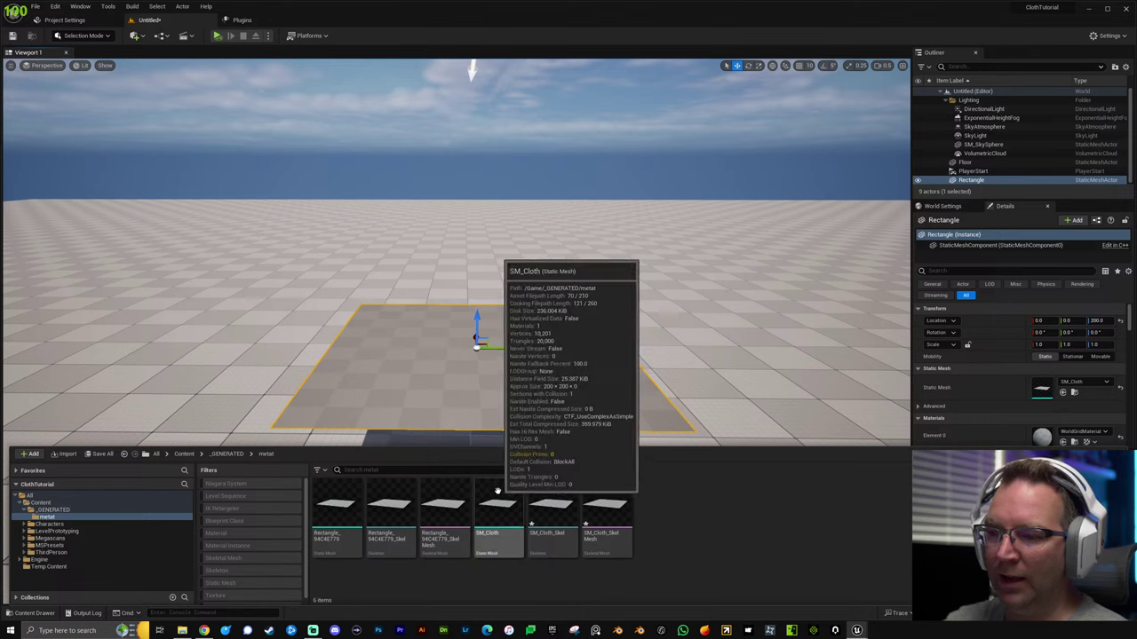
Select the SM_Cloth_SkelMesh asset, delete the static rectangle from the level, and bring the asset folder back up.
left_click(493, 520)
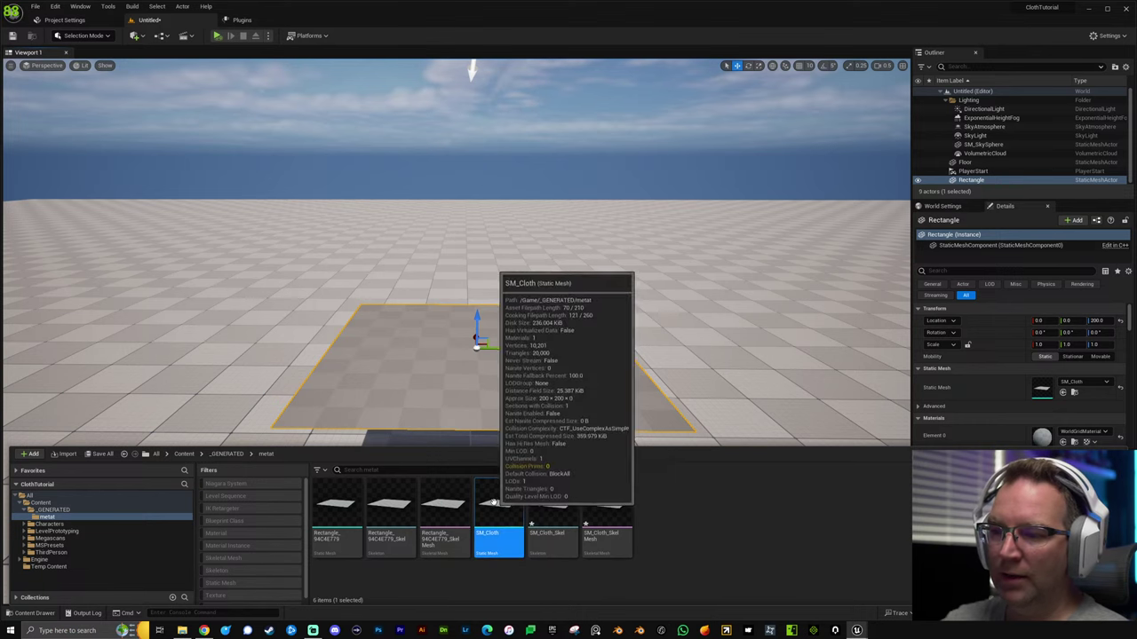
left_click(615, 506)
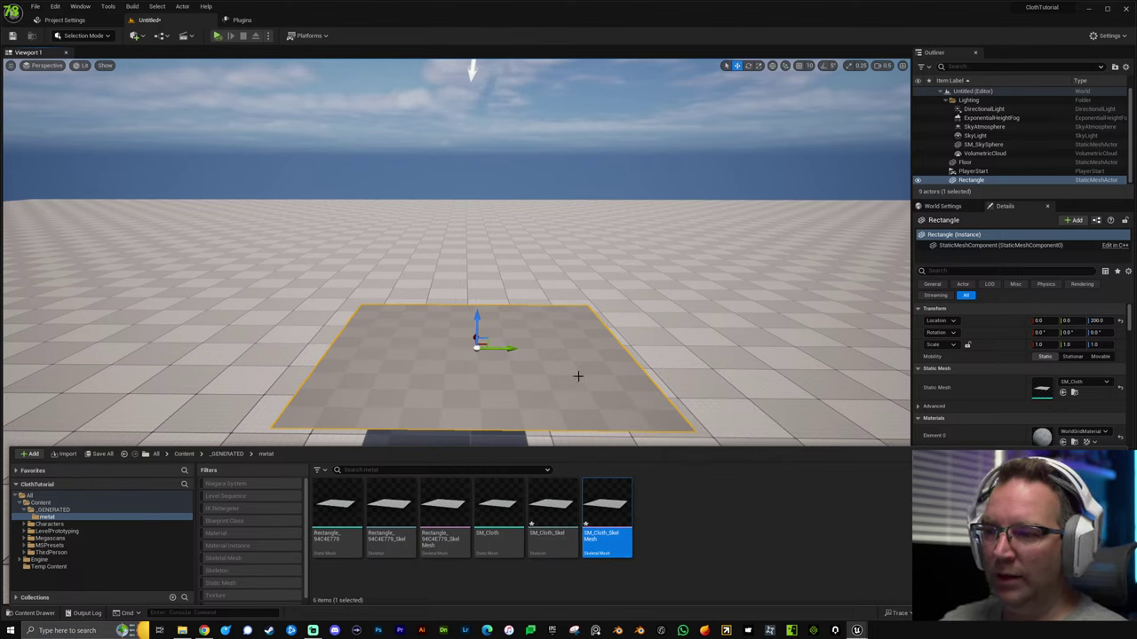
left_click(550, 358)
key("Delete")
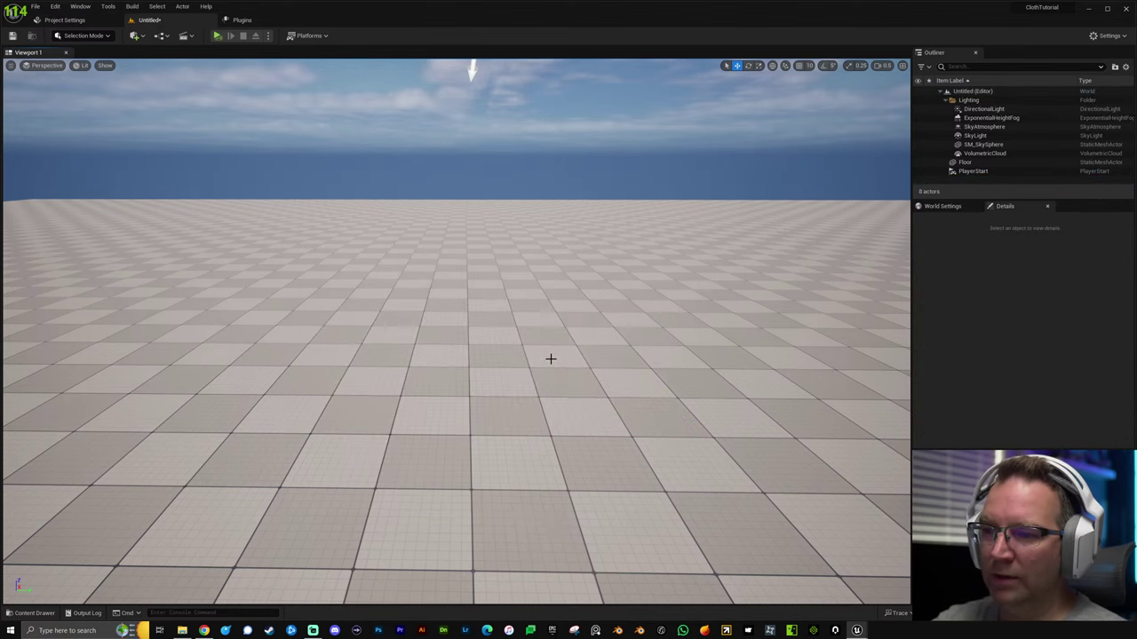
left_click(499, 415)
key("ctrl+space")
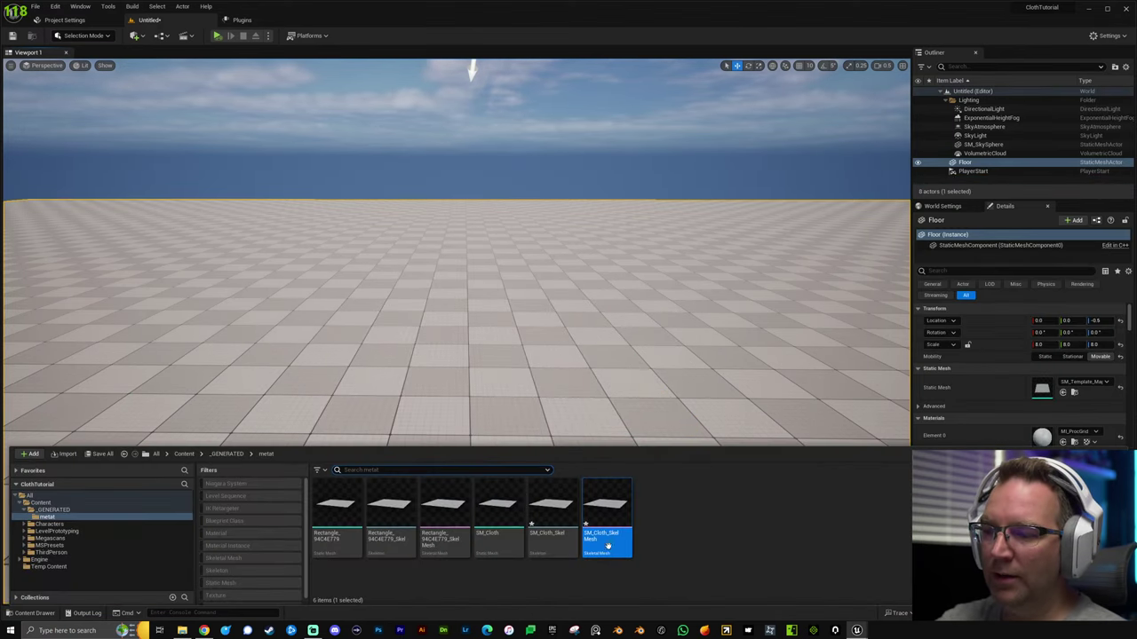
Place the SM_Cloth_SkelMesh asset in the level, reset its location to the origin and set its Z location to 300.
left_click_drag(609, 538, 467, 468)
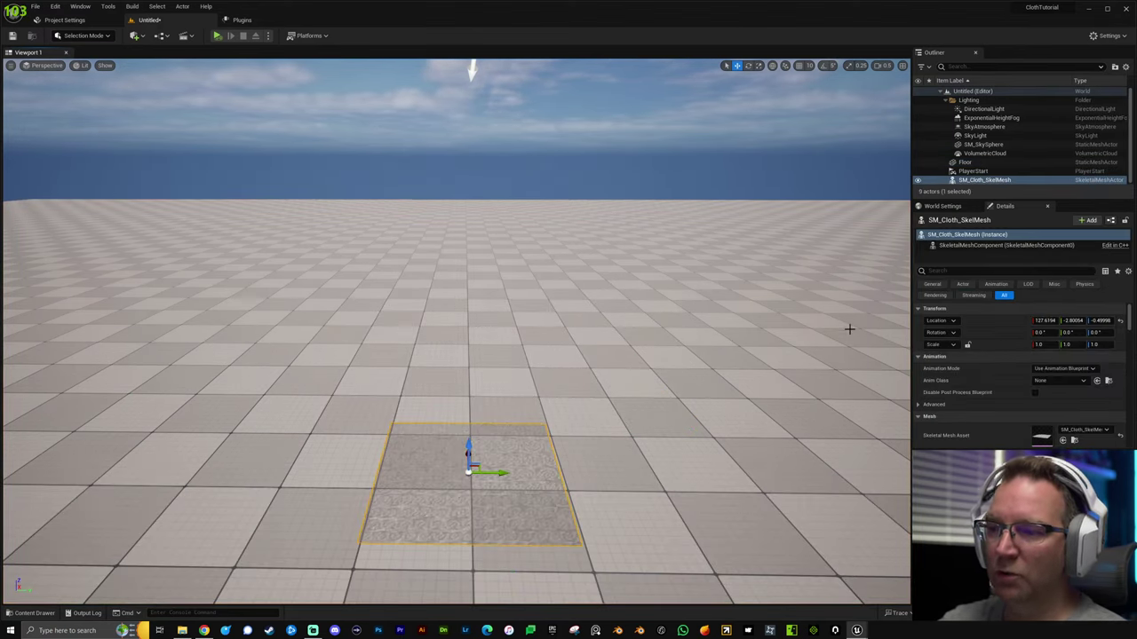
left_click(1120, 322)
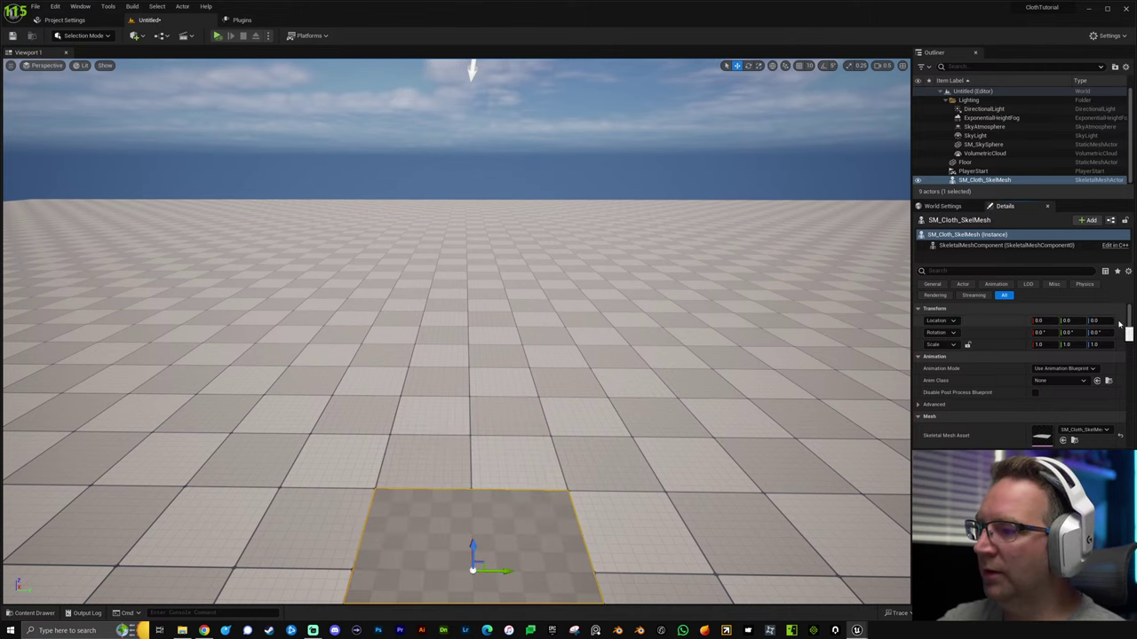
type("200")
key("Return")
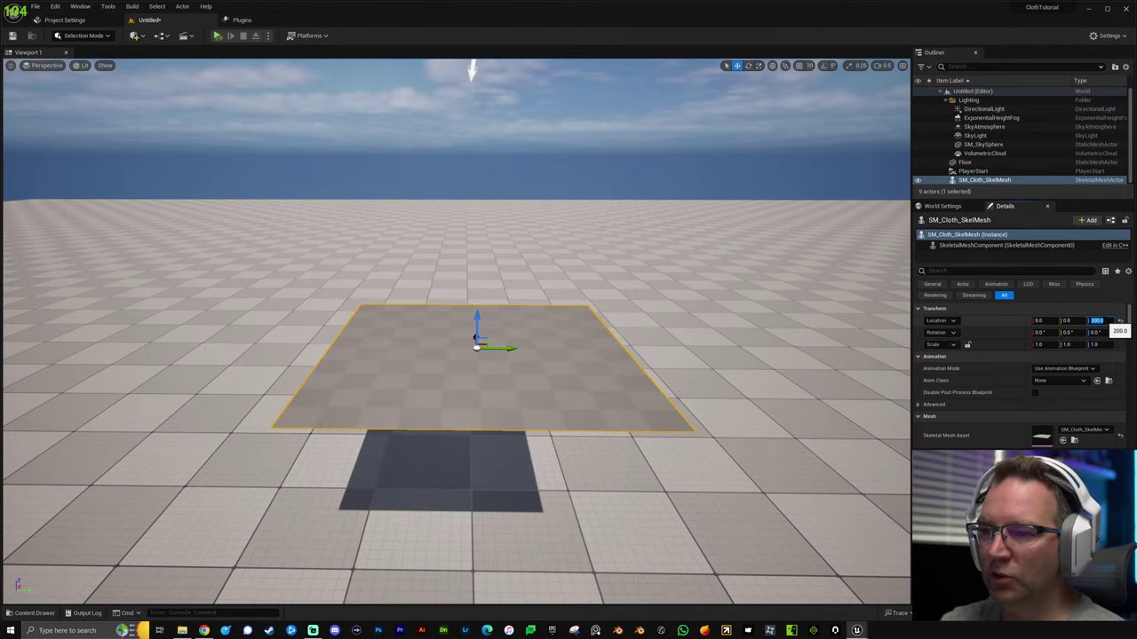
type("300")
key("Return")
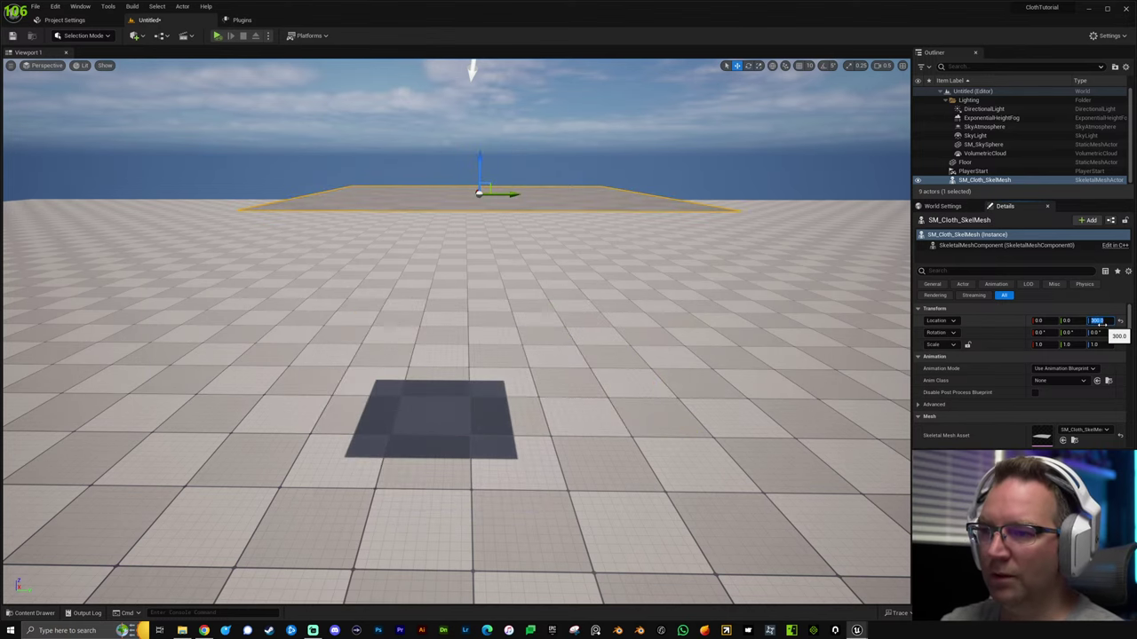
right_click_drag(624, 266, 626, 294)
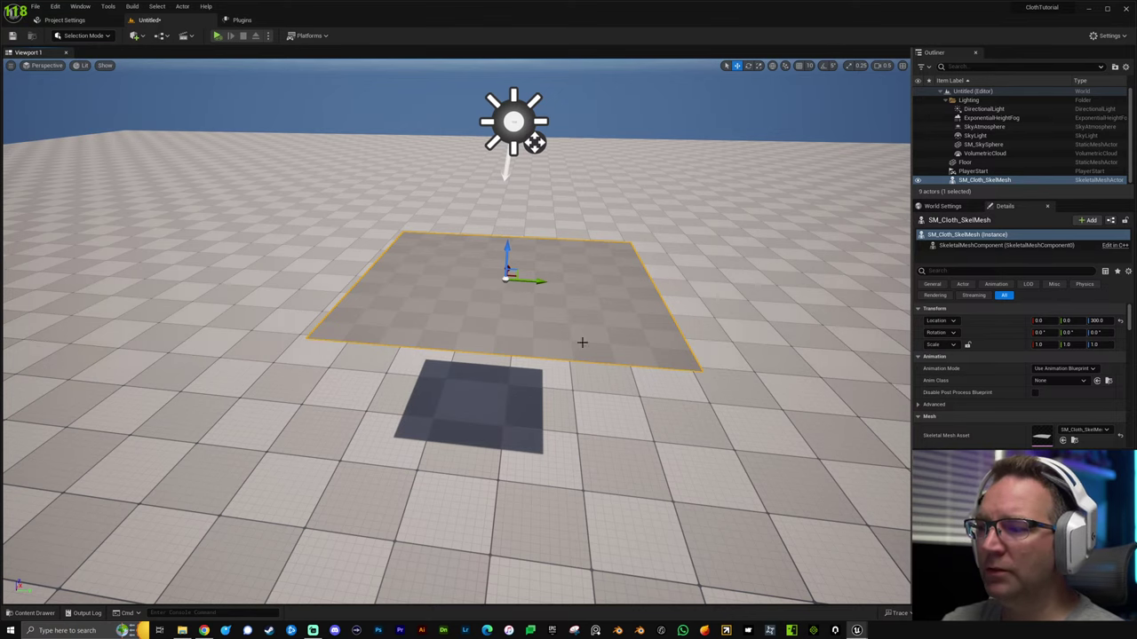
Open the SM_Cloth_SkelMesh asset for editing and turn off the Editing Tools.
key("ctrl+space")
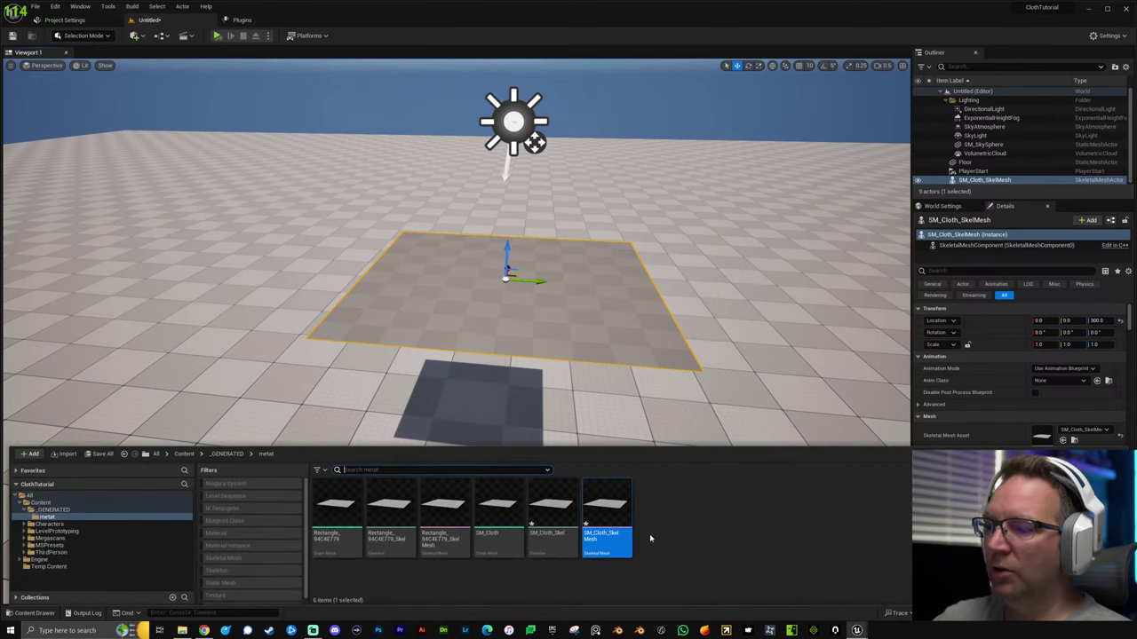
double_click(609, 532)
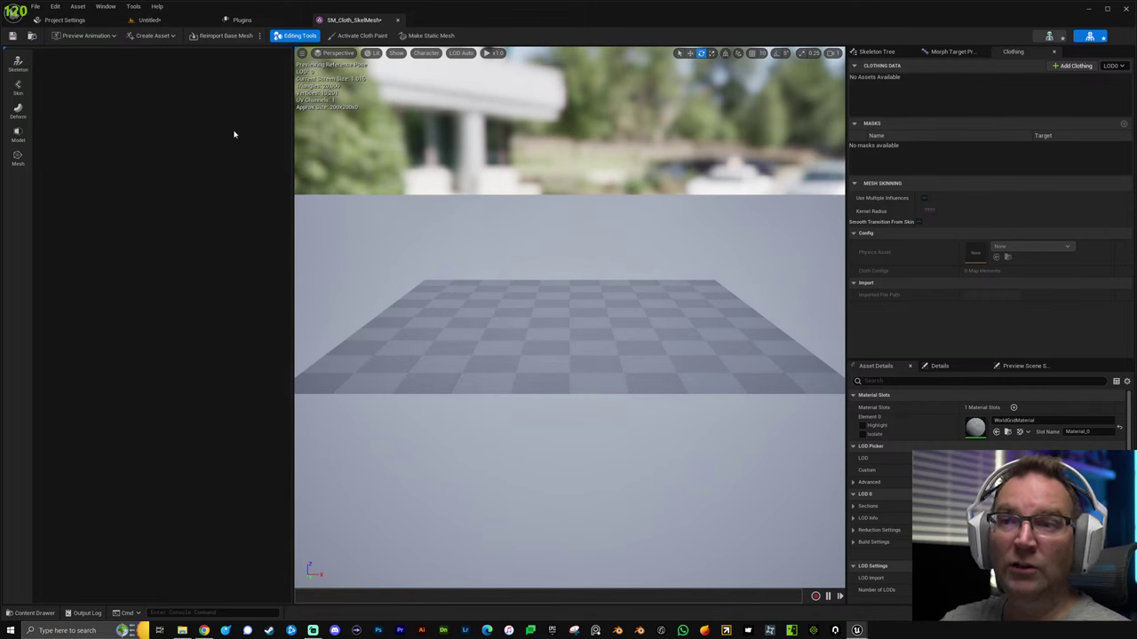
left_click(296, 36)
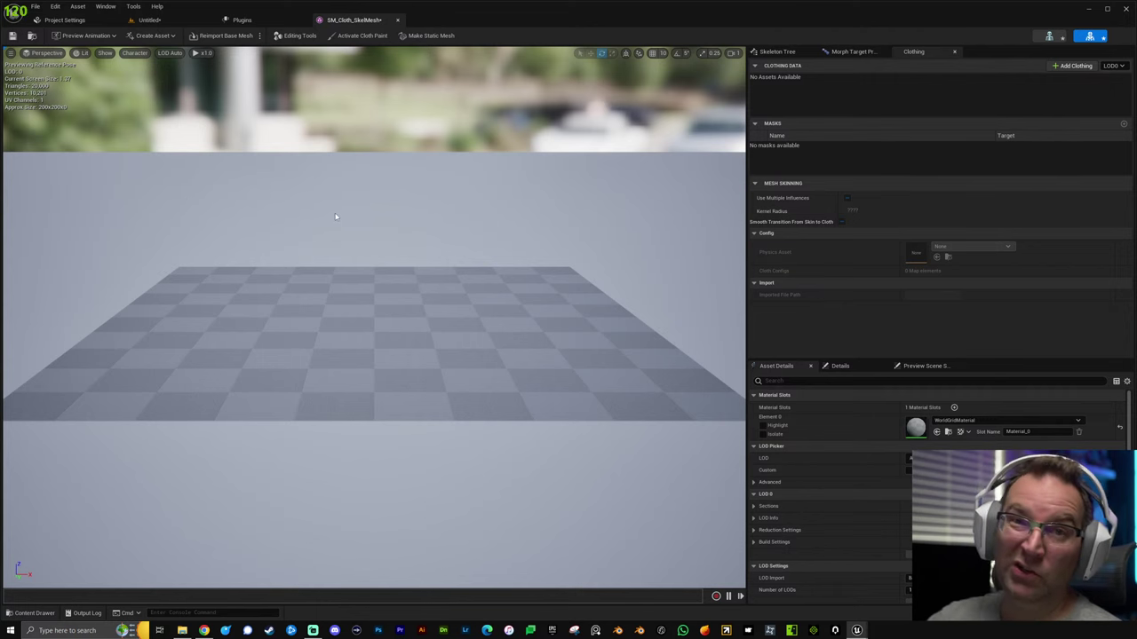
Select the cloth mesh and examine its subdivisions in Wireframe view mode, then return to Lit.
right_click_drag(377, 254, 347, 330)
scroll(377, 254, "down", 1)
right_click_drag(310, 296, 378, 249)
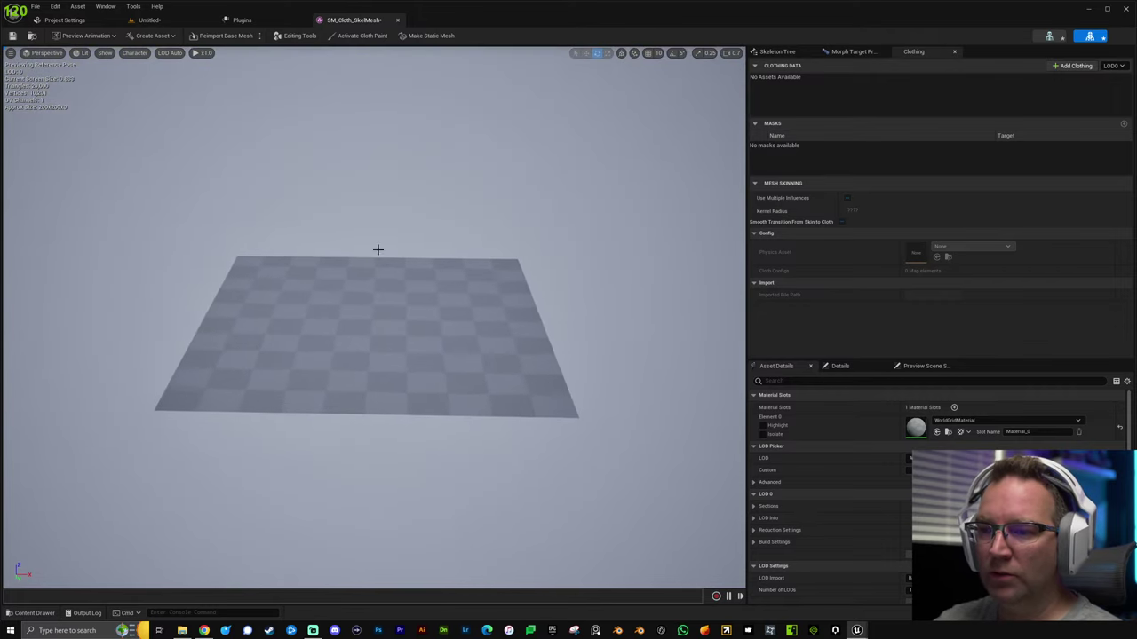
left_click(368, 326)
left_click(81, 52)
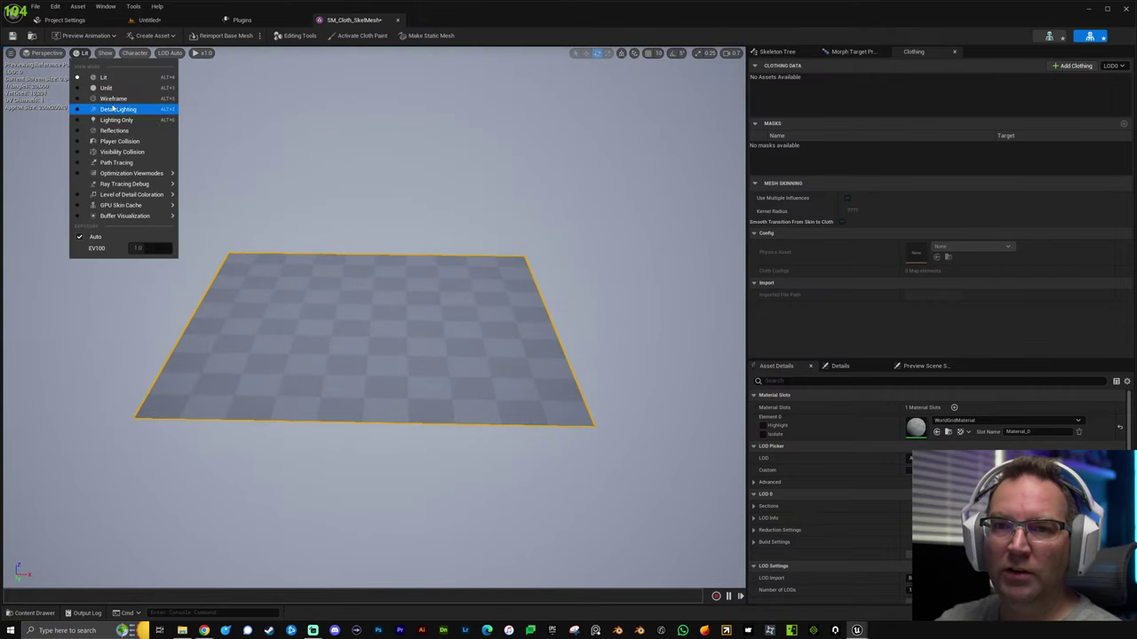
left_click(106, 94)
key("w")
right_click_drag(371, 326, 356, 388)
key("s")
key("s")
right_click_drag(309, 233, 317, 227)
key("w")
key("a")
left_click(99, 53)
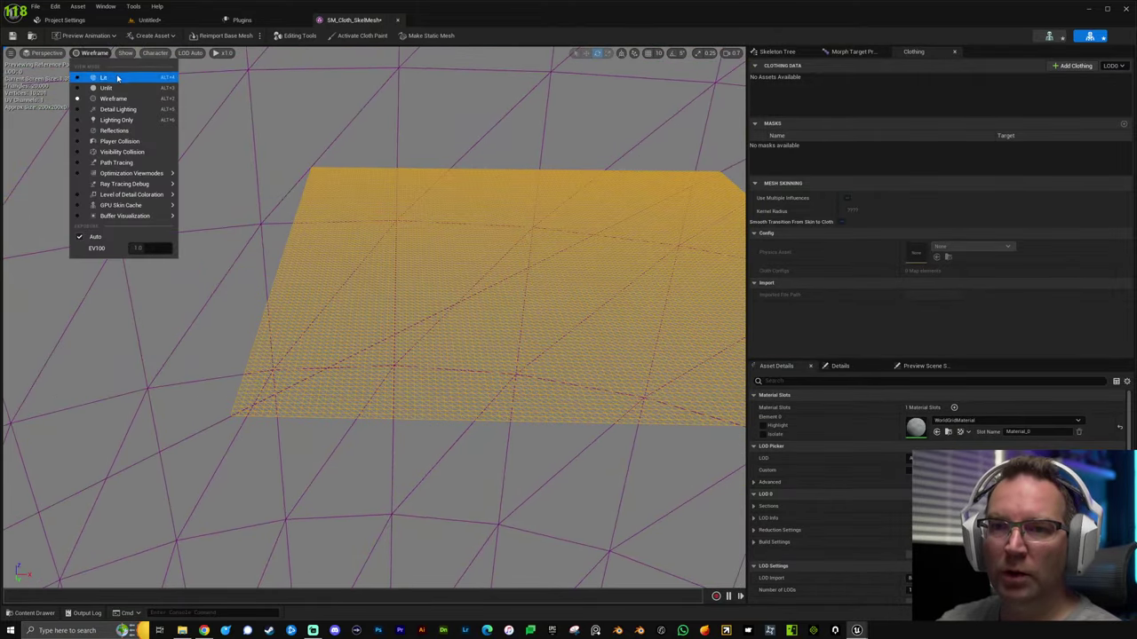
left_click(116, 77)
Create clothing data from the mesh's LOD0 Section 0, keeping the default asset name and no physics asset.
key("d")
mouse_move(355, 293)
right_mouse_down()
mouse_move(355, 283)
mouse_move(358, 291)
right_mouse_up()
key("s")
key("a")
right_click_drag(434, 255, 434, 255)
key("w")
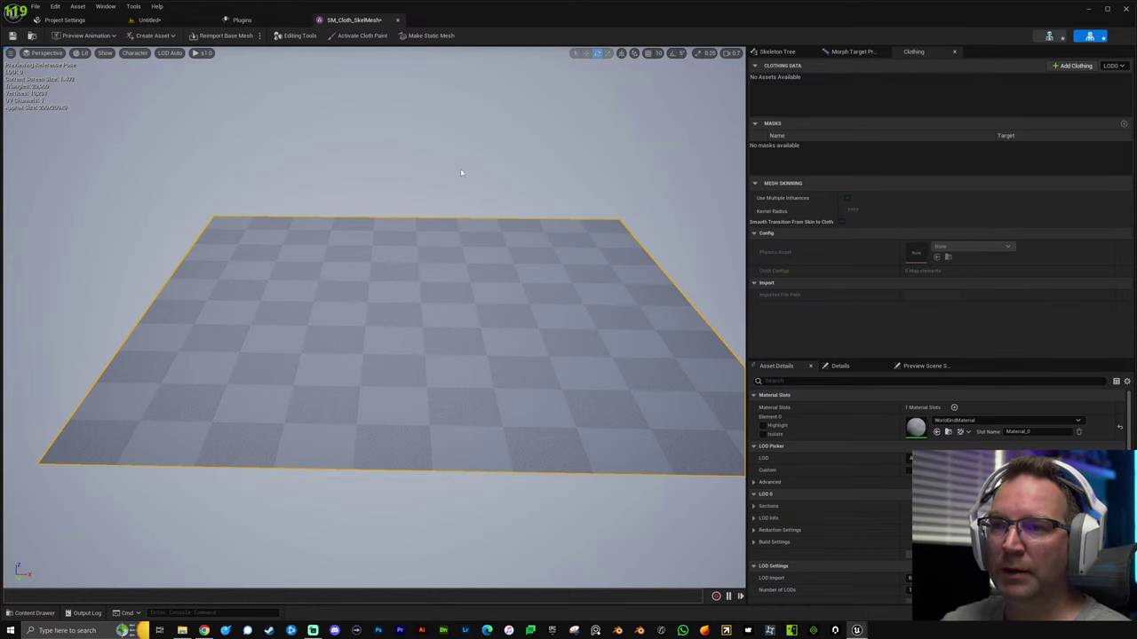
mouse_move(433, 284)
right_mouse_down()
mouse_move(439, 304)
mouse_move(453, 302)
mouse_move(432, 284)
right_mouse_up()
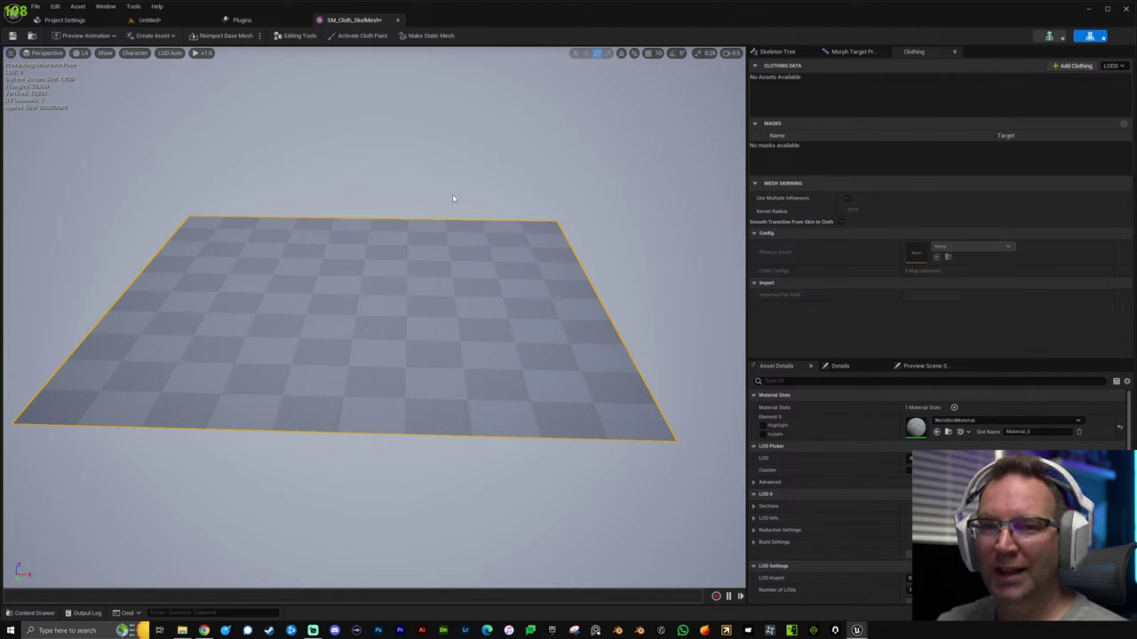
right_click(380, 303)
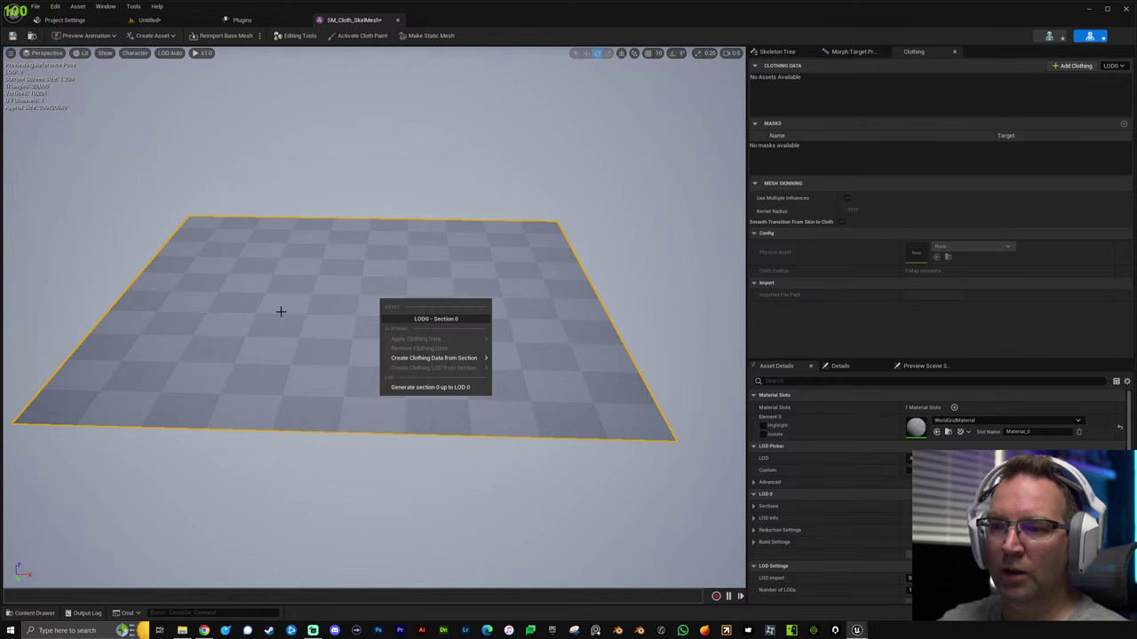
mouse_move(433, 359)
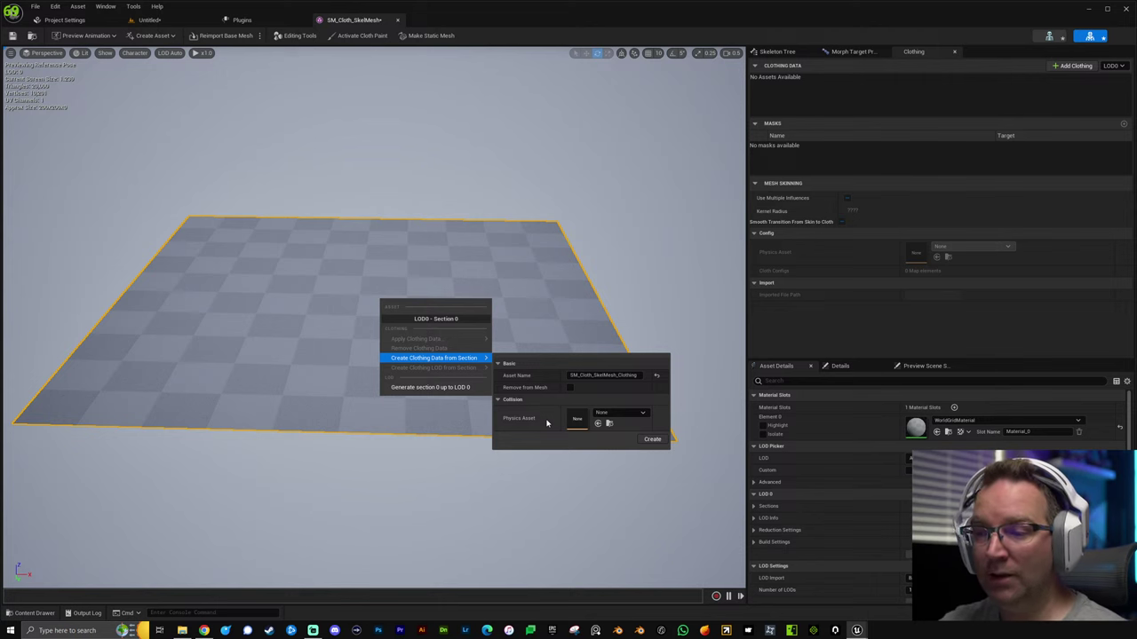
left_click(651, 439)
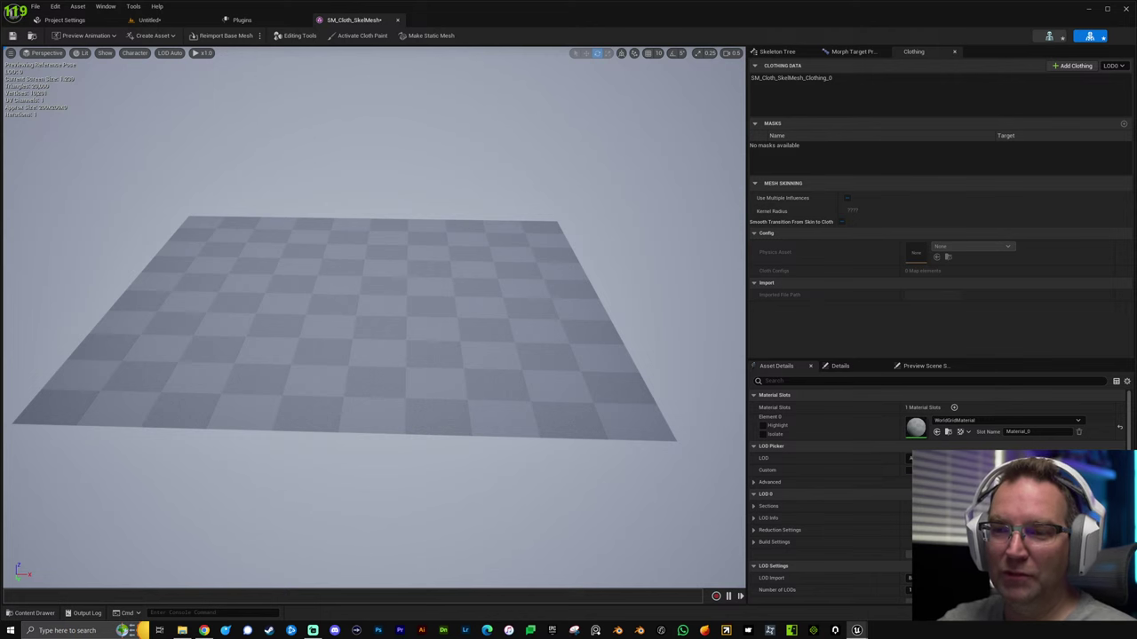
Apply the SM_Cloth_SkelMesh_Clothing_0 LOD0 clothing data to the mesh section and save the asset.
left_click(331, 280)
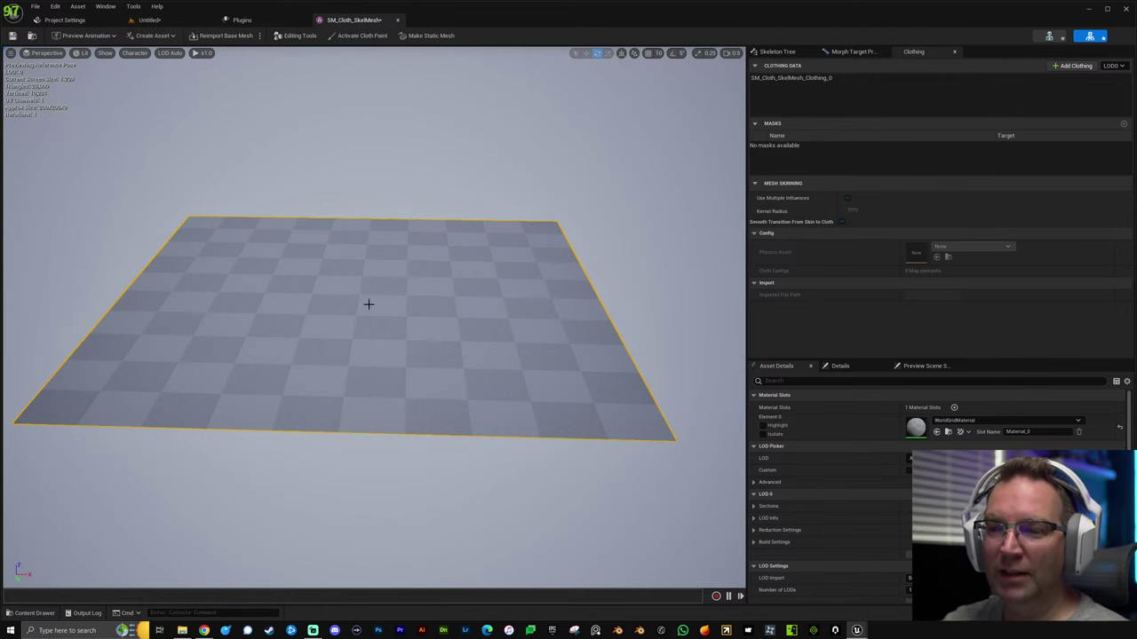
right_click(369, 305)
mouse_move(393, 346)
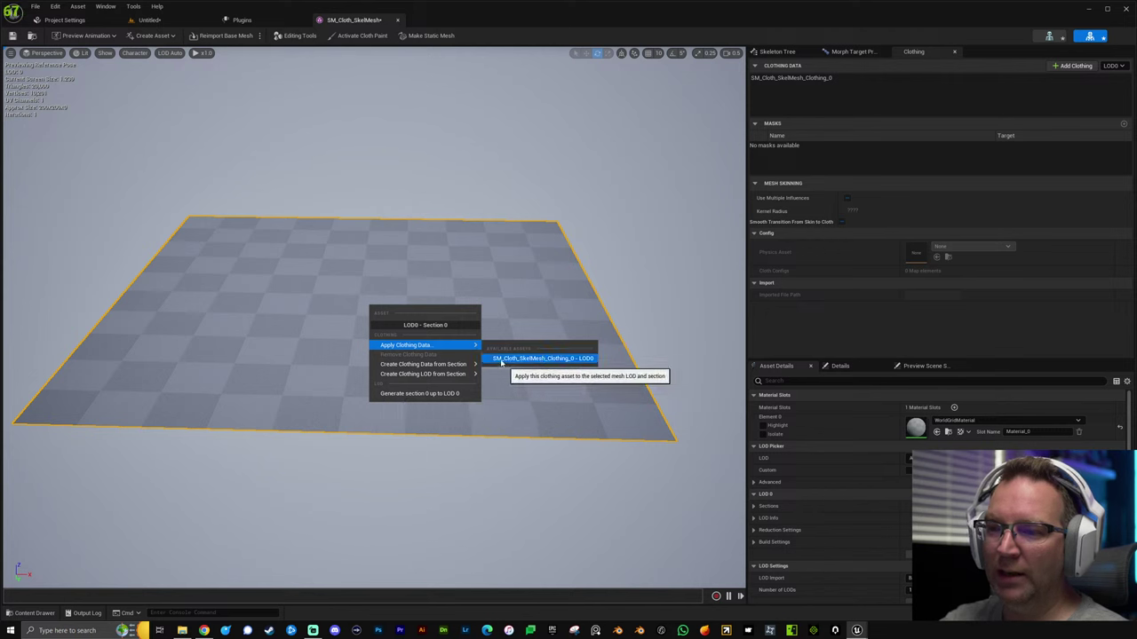
left_click(530, 358)
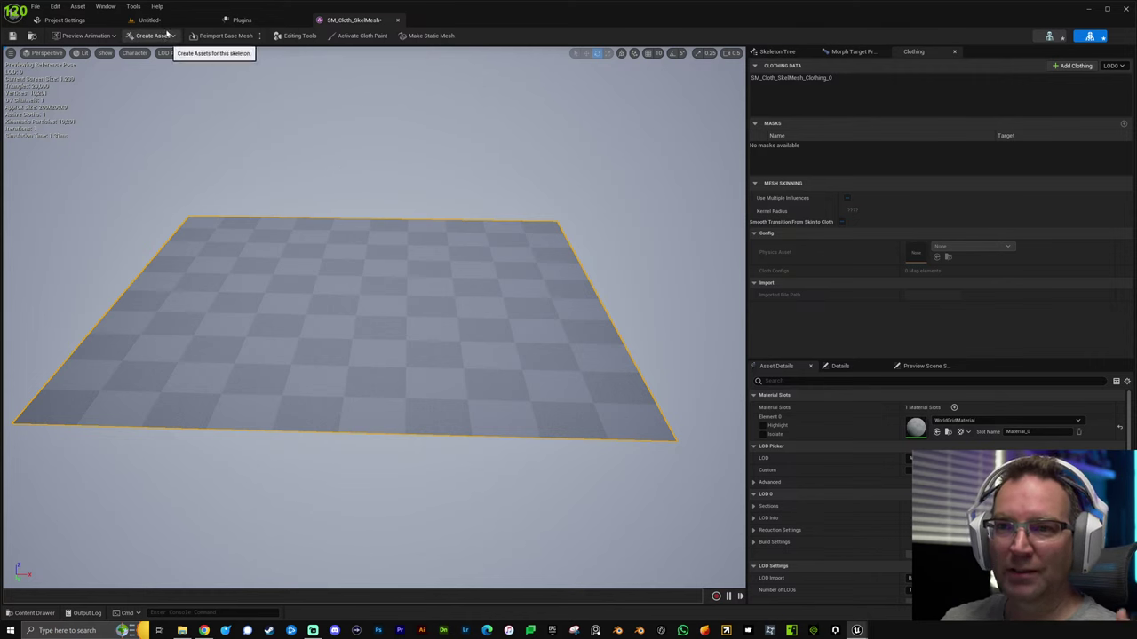
left_click(12, 36)
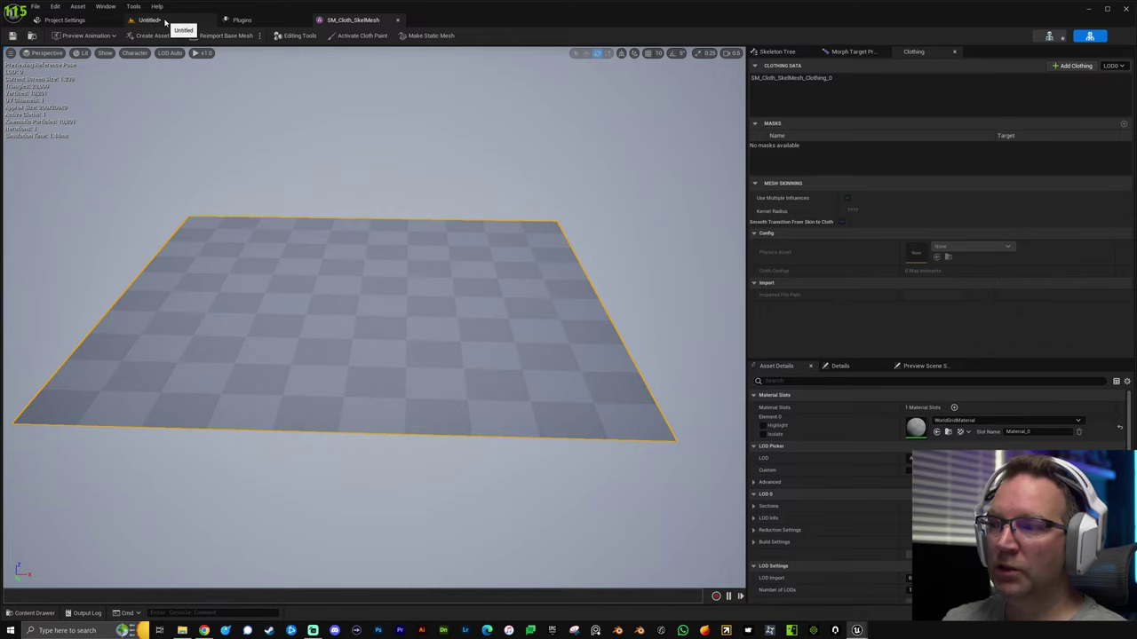
Return to the level, run Simulate to test the cloth, and stop the simulation.
left_click(167, 21)
right_click_drag(387, 159, 387, 158)
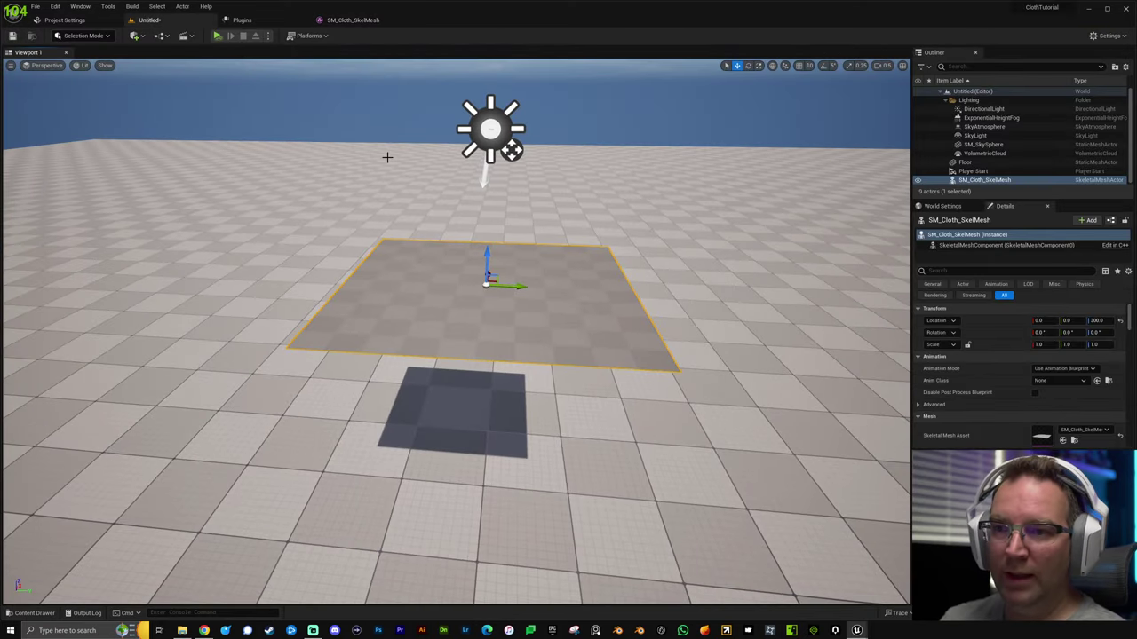
left_click(270, 37)
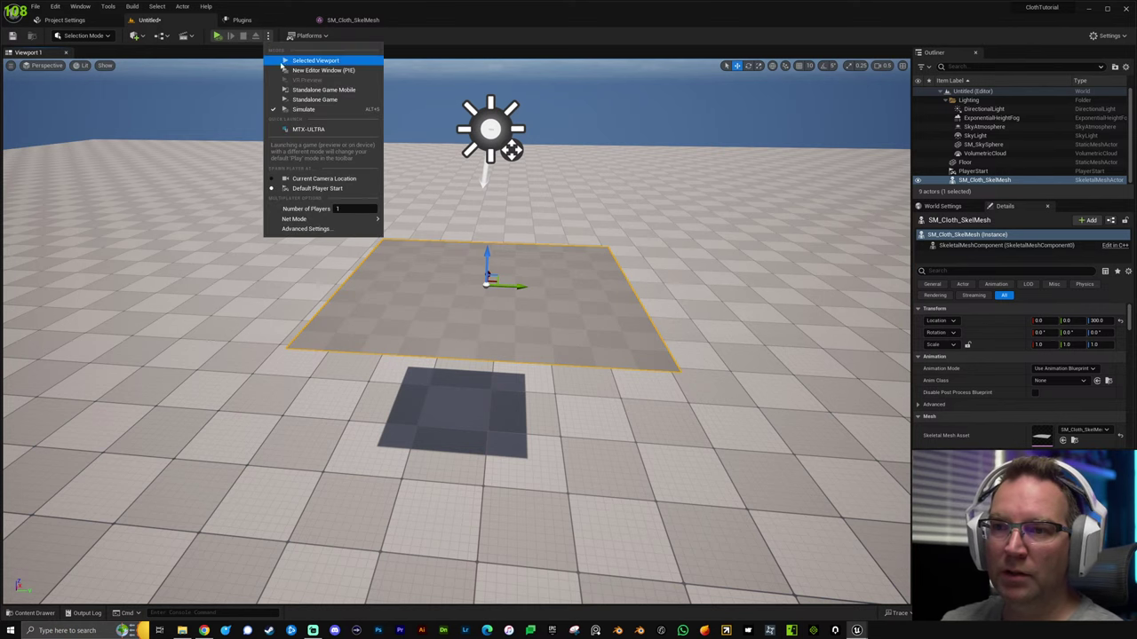
left_click(459, 30)
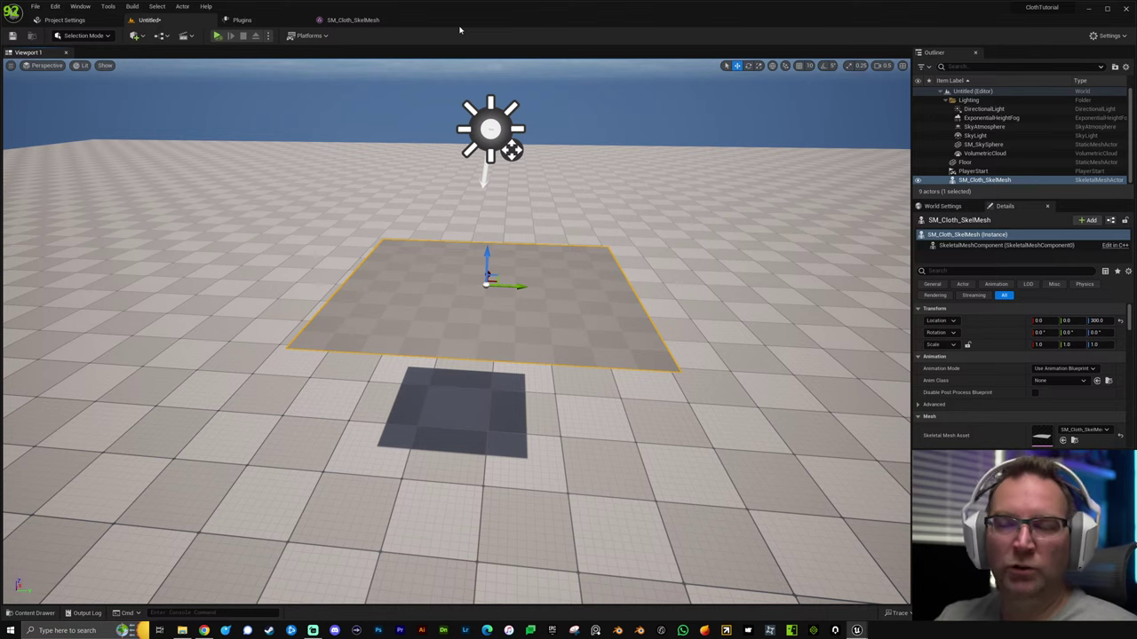
right_click_drag(431, 135, 437, 140)
key("alt+s")
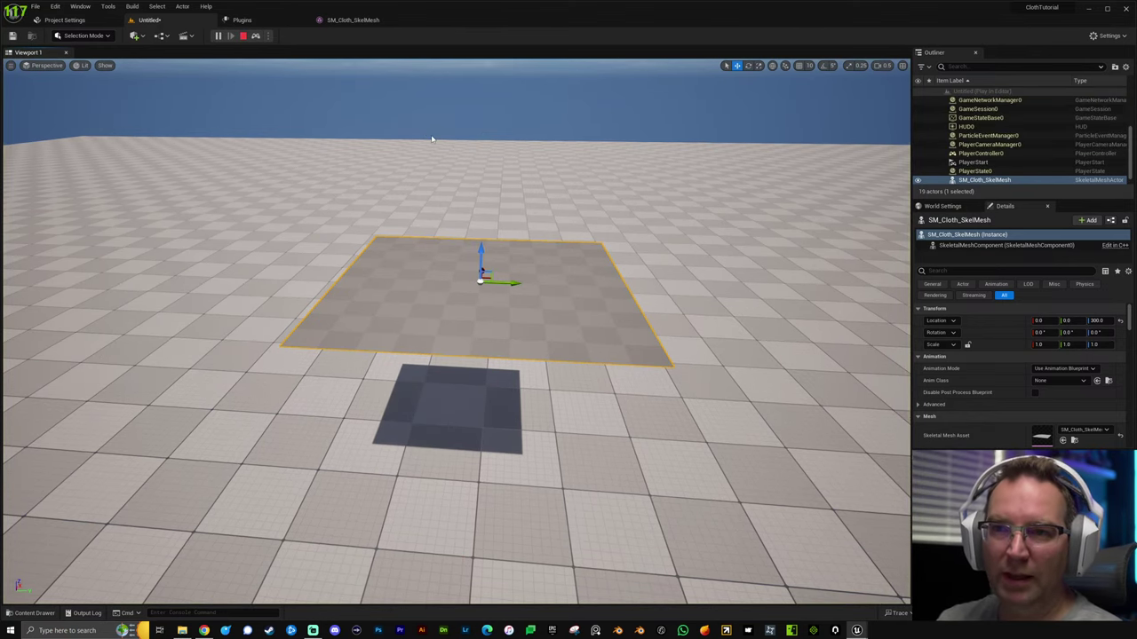
key("Escape")
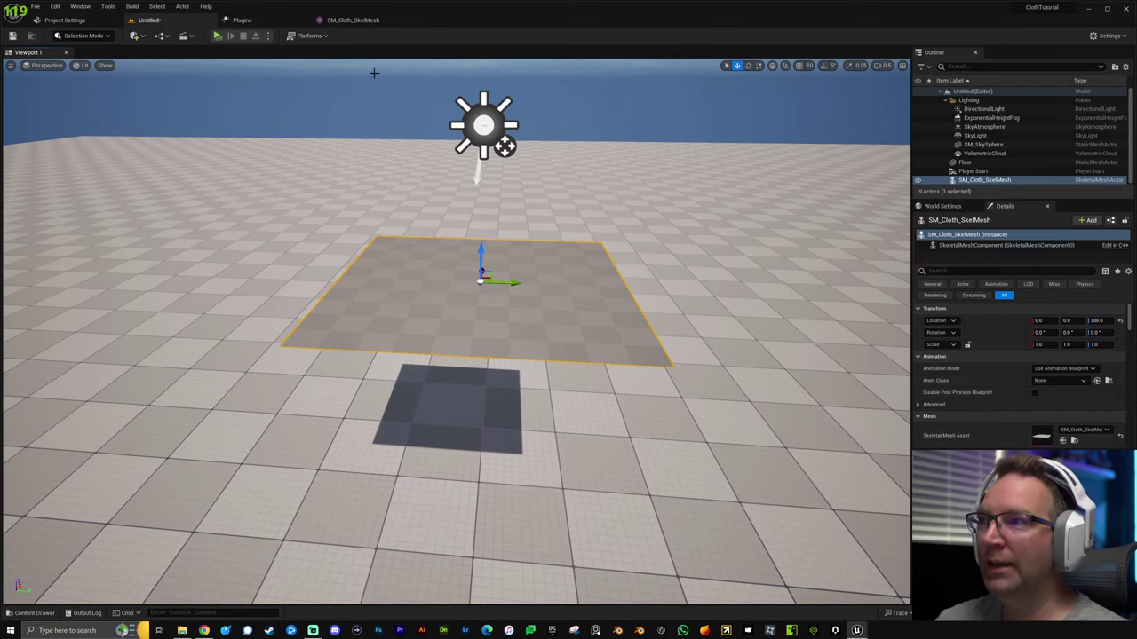
Return to the SM_Cloth_SkelMesh asset, activate Cloth Paint and select the SM_Cloth_SkelMesh_Clothing_0 clothing data.
left_click(353, 19)
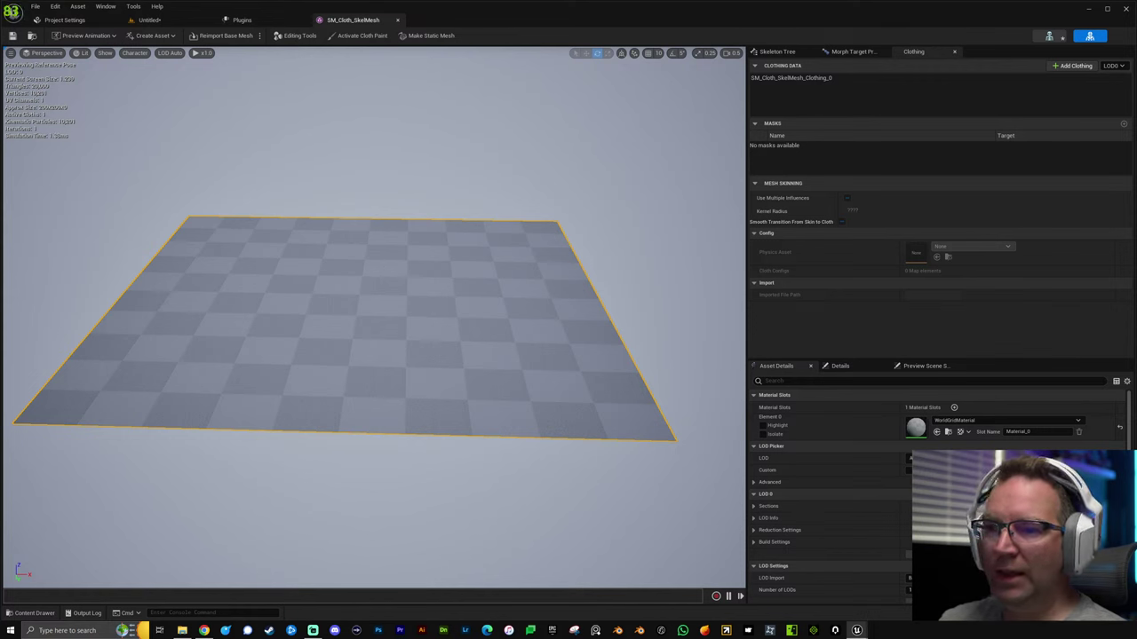
left_click(358, 36)
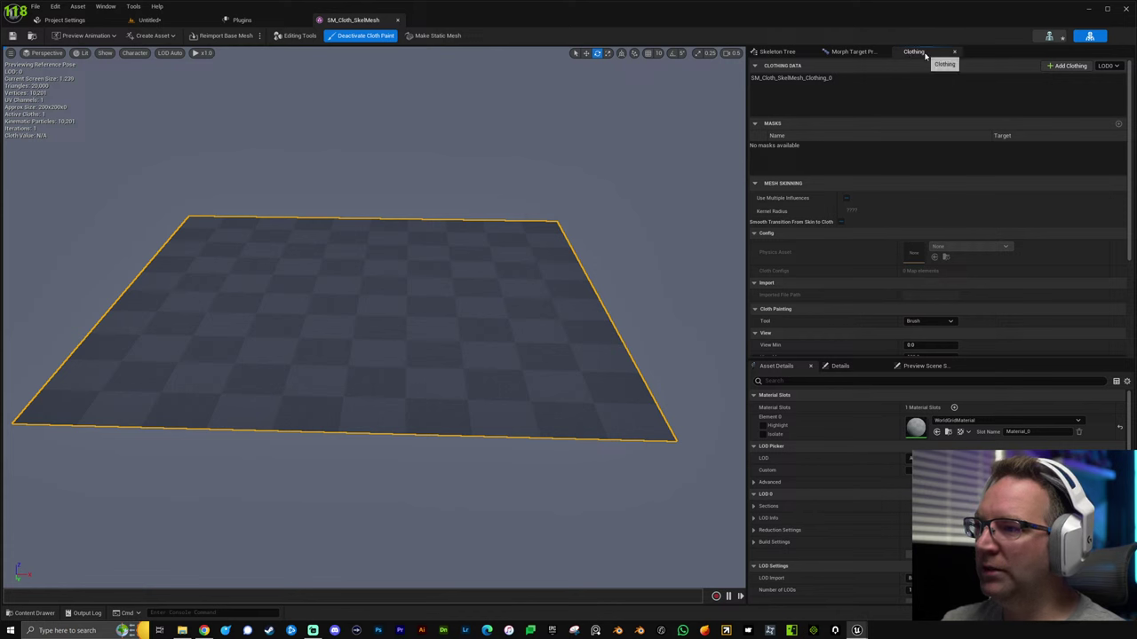
left_click(104, 8)
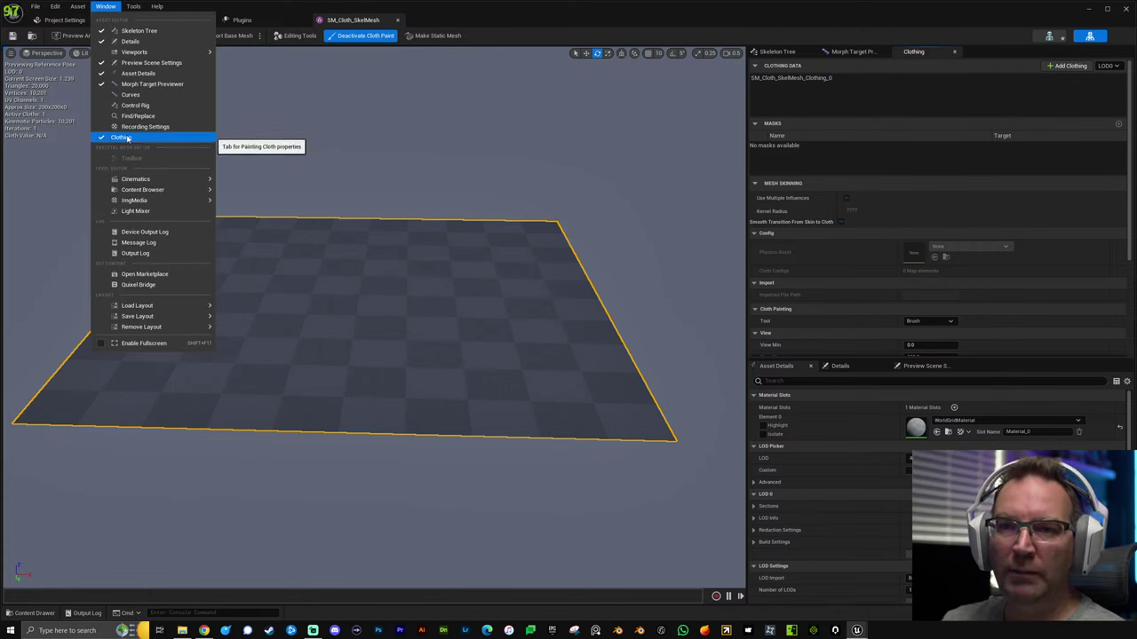
left_click(922, 50)
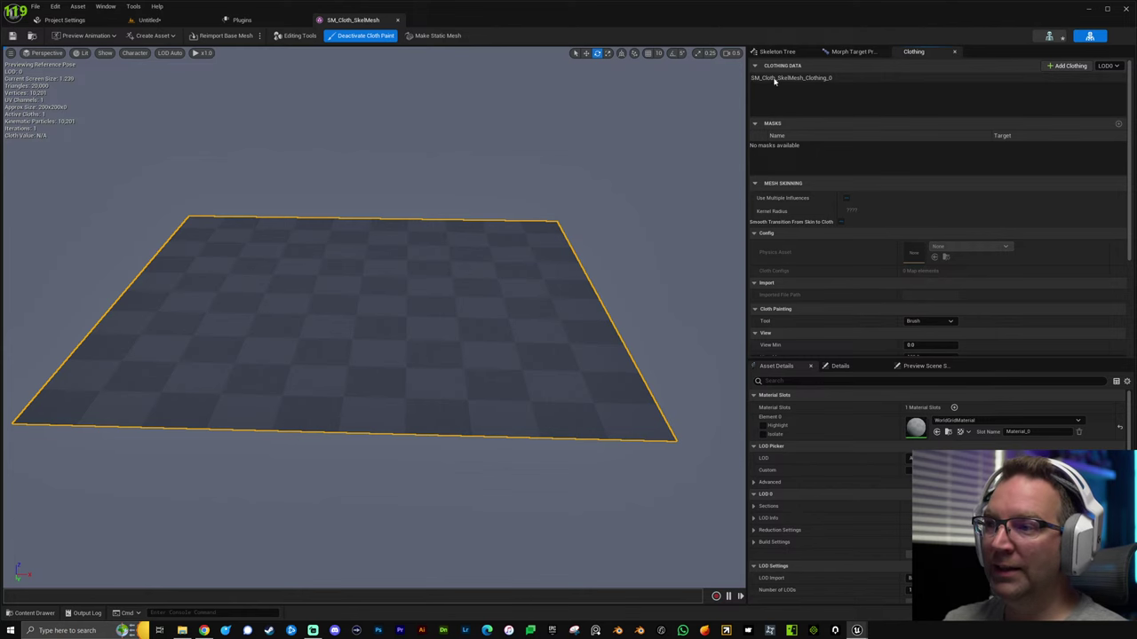
left_click(775, 79)
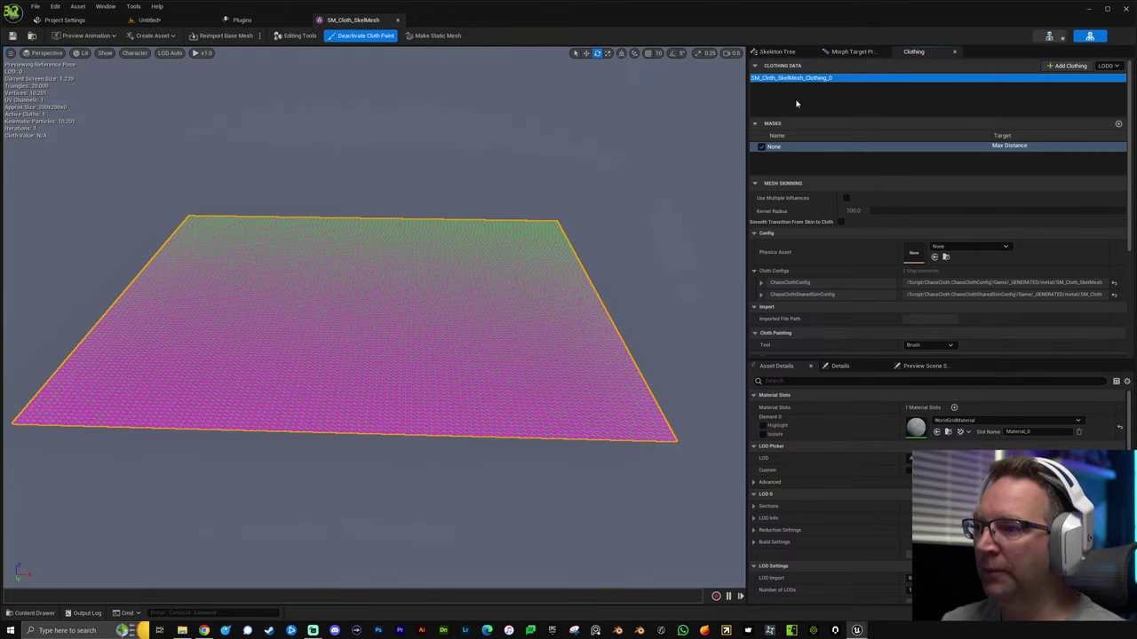
Set the cloth painting tool to Brush with a radius of 20.
mouse_move(553, 193)
right_mouse_down()
mouse_move(544, 235)
mouse_move(519, 257)
mouse_move(564, 228)
mouse_move(520, 227)
right_mouse_up()
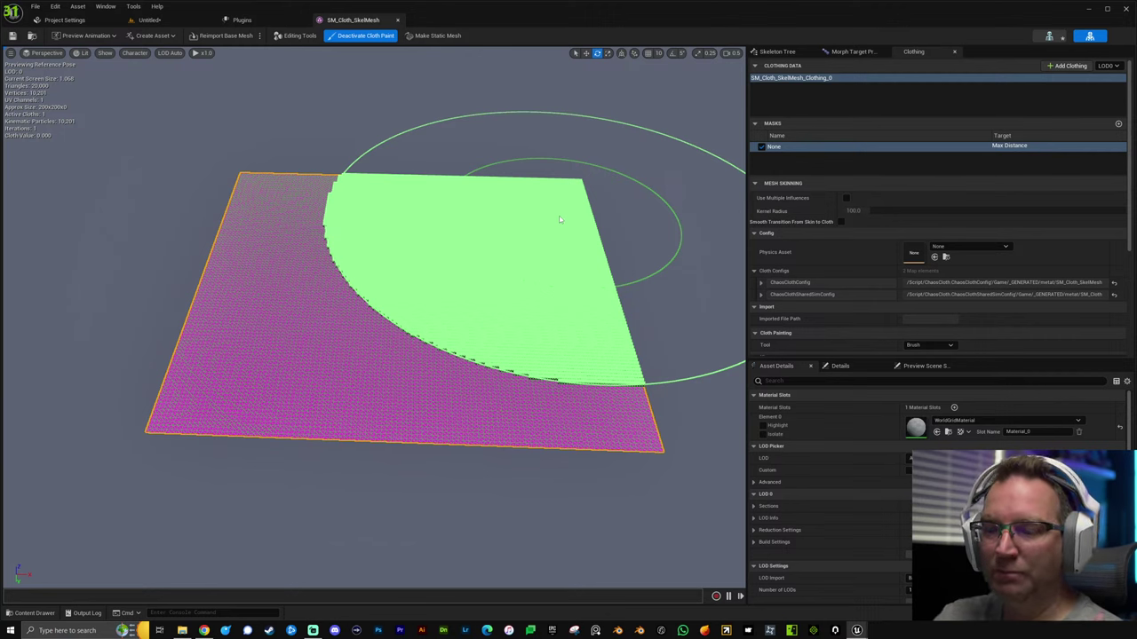
key("ctrl+z")
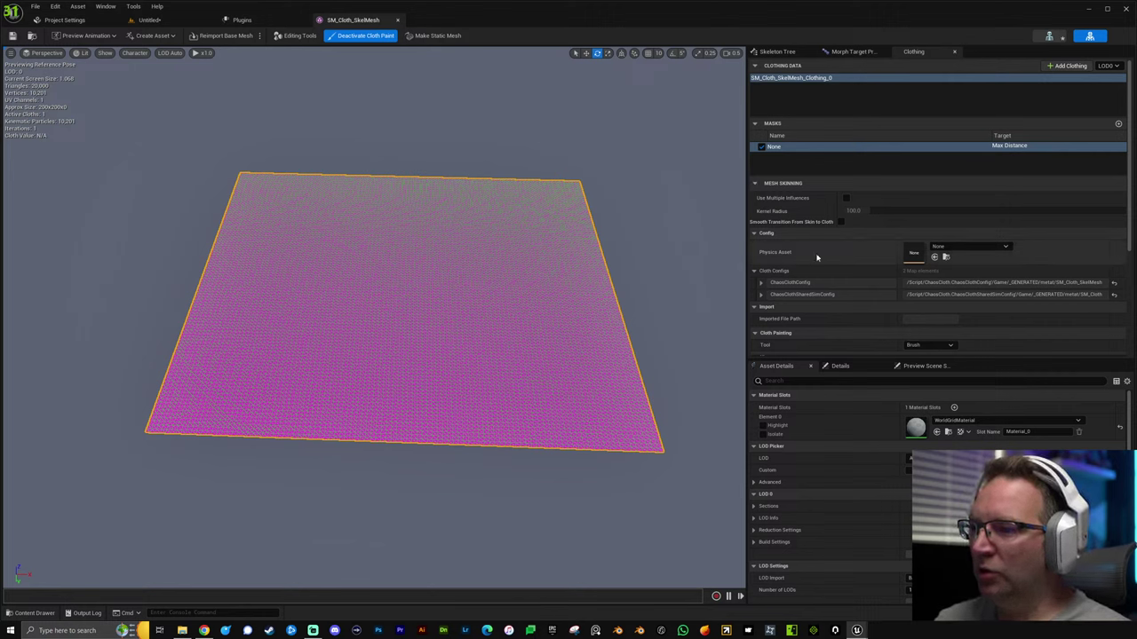
scroll(821, 253, "down", 2)
scroll(855, 228, "down", 4)
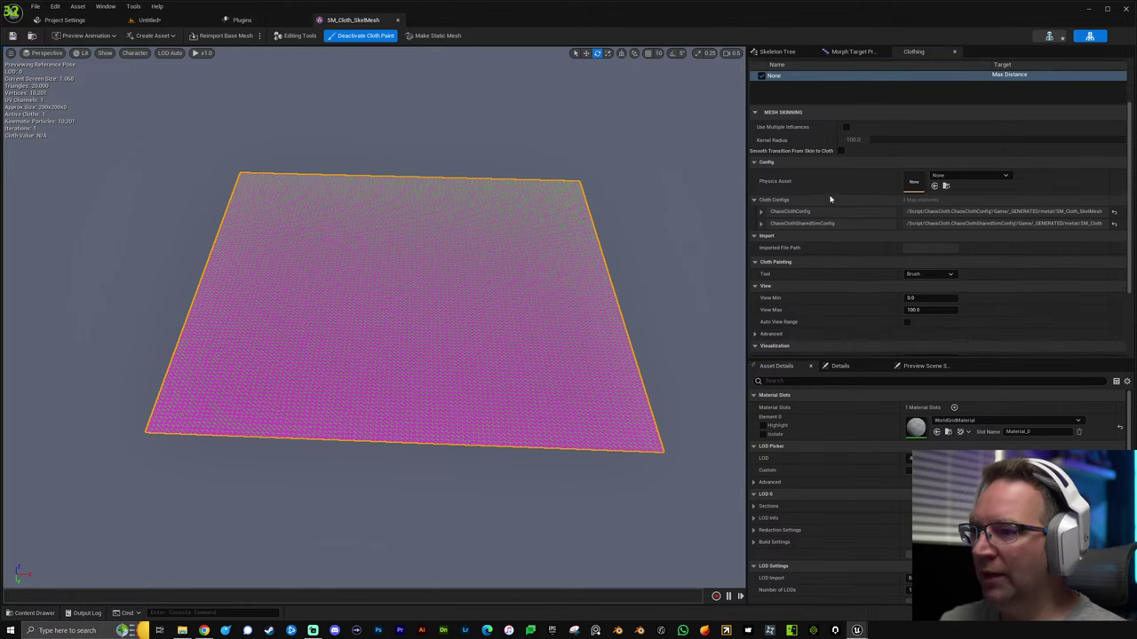
scroll(851, 213, "down", 2)
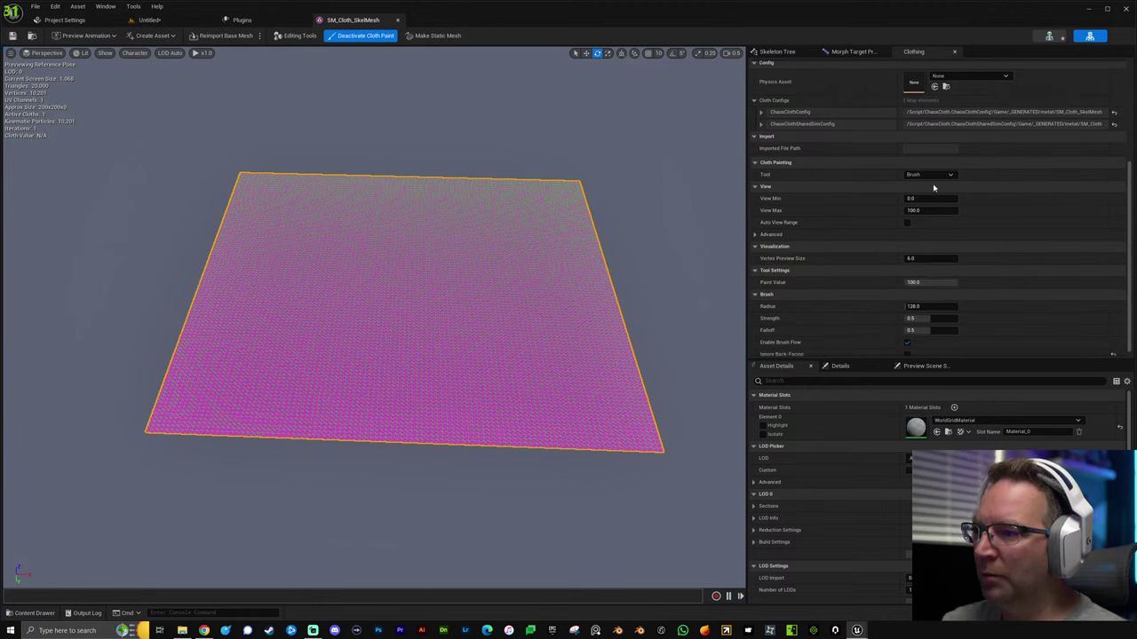
left_click(930, 175)
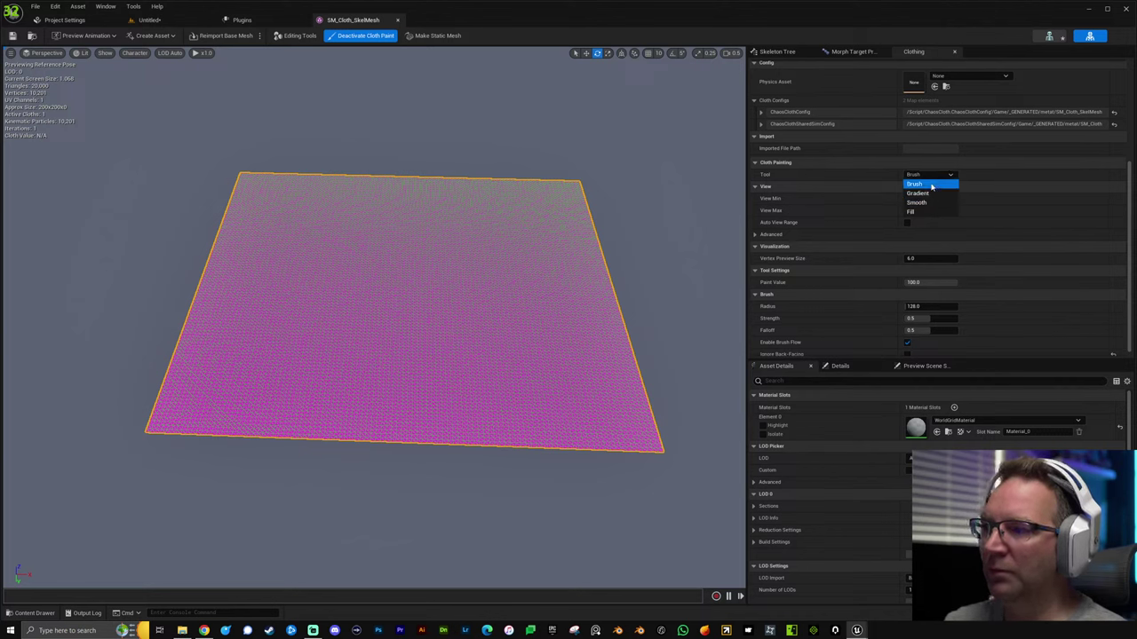
left_click(934, 184)
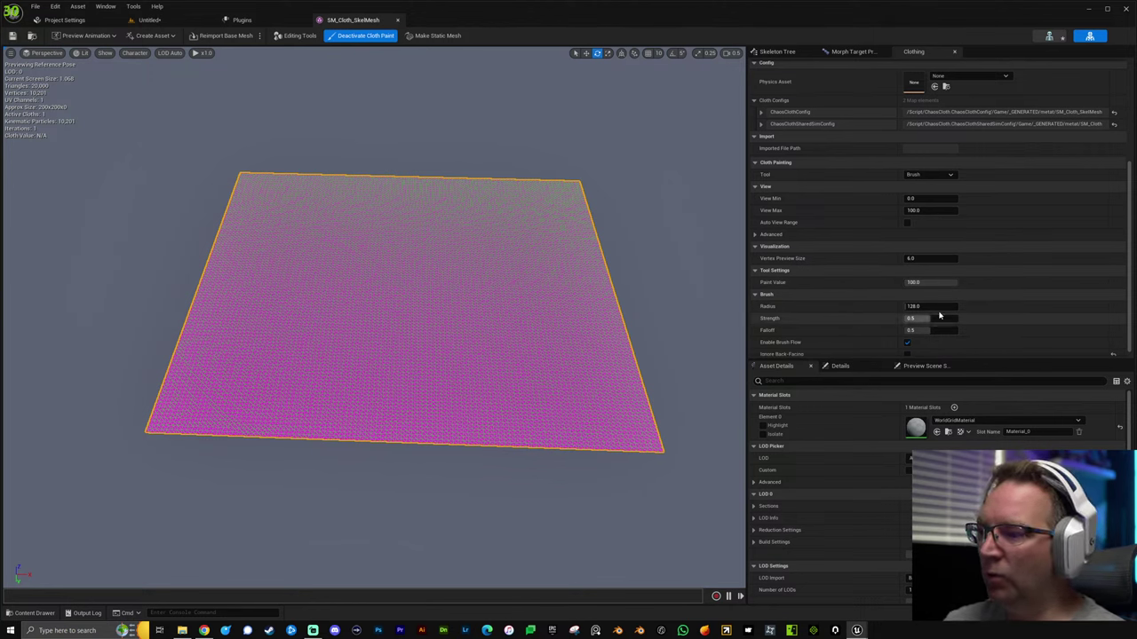
mouse_move(551, 302)
left_mouse_down()
mouse_move(483, 293)
mouse_move(385, 309)
left_mouse_up()
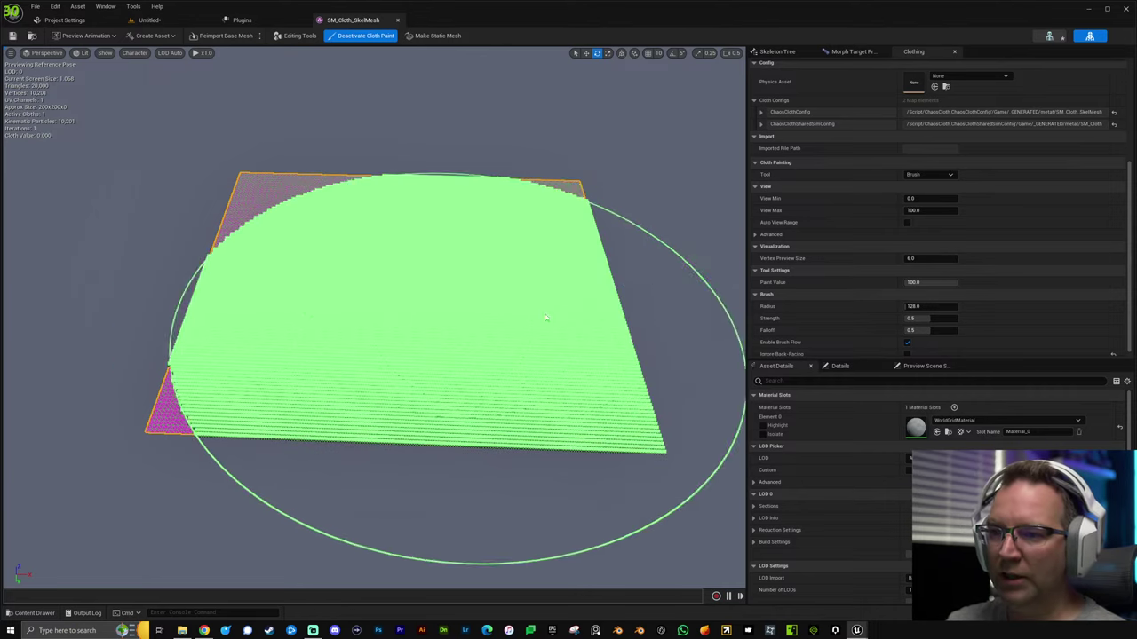
left_click(934, 306)
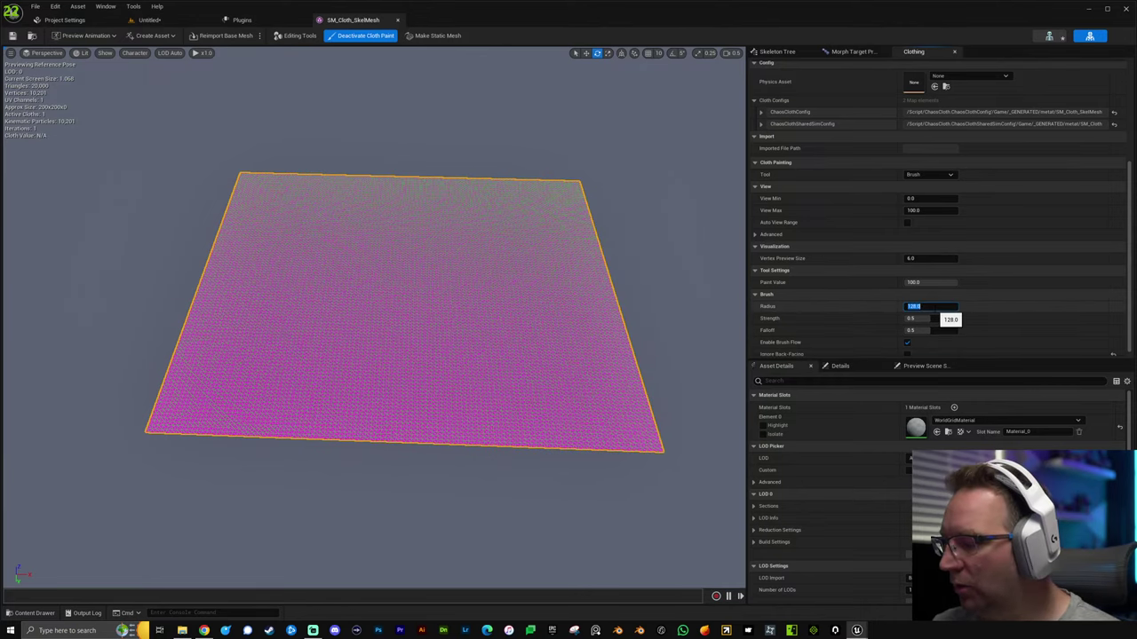
type("20")
key("Return")
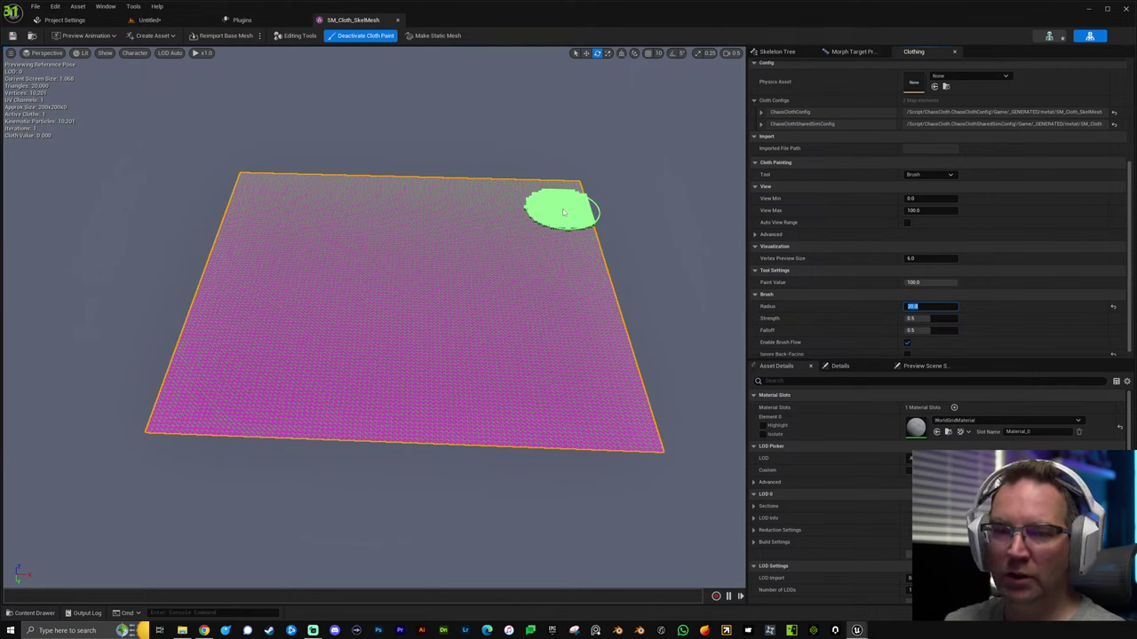
Paint the entire cloth plane with a paint value of 100 and deactivate Cloth Paint.
mouse_move(589, 234)
left_mouse_down()
mouse_move(563, 191)
mouse_move(593, 383)
mouse_move(577, 260)
mouse_move(613, 402)
mouse_move(626, 386)
mouse_move(554, 185)
mouse_move(535, 211)
mouse_move(550, 409)
left_mouse_up()
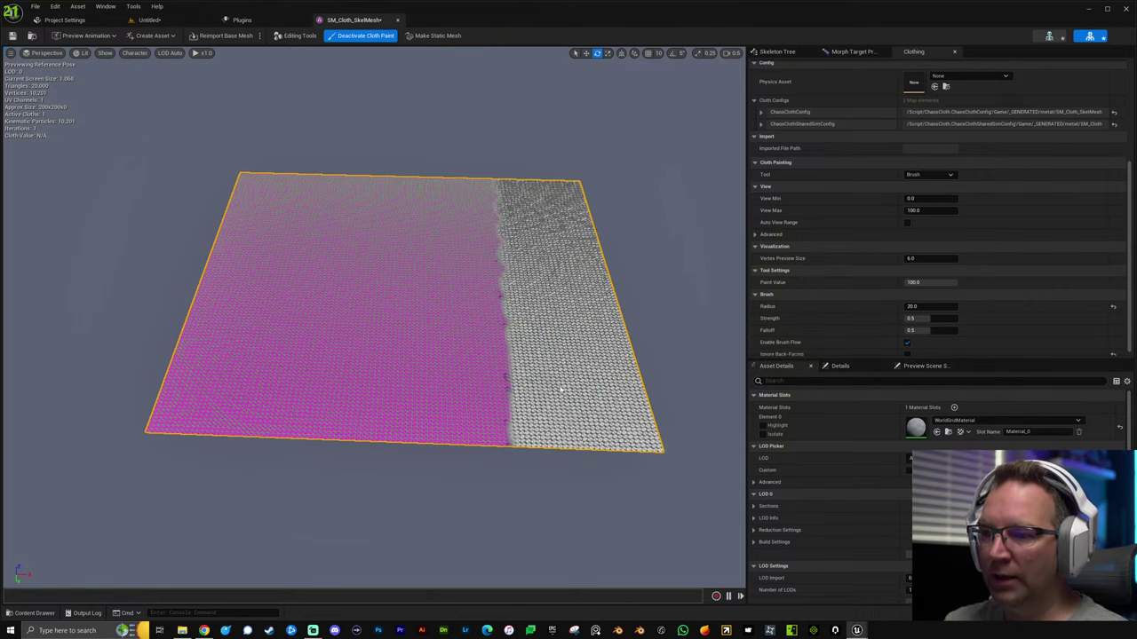
middle_click_drag(552, 269, 552, 170)
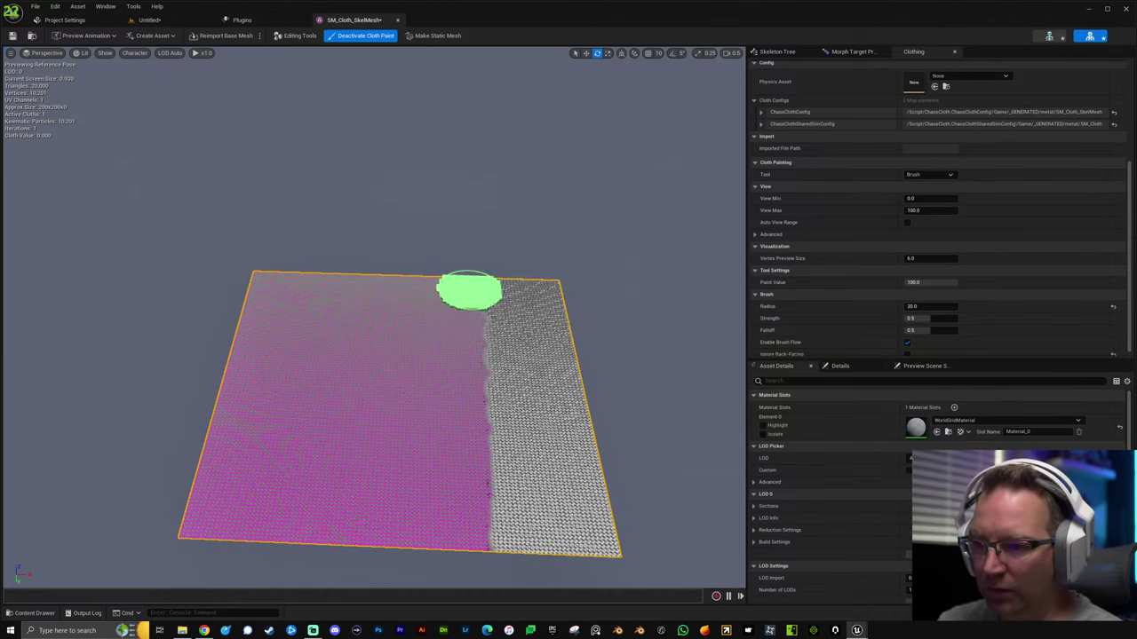
right_click_drag(470, 281, 520, 324)
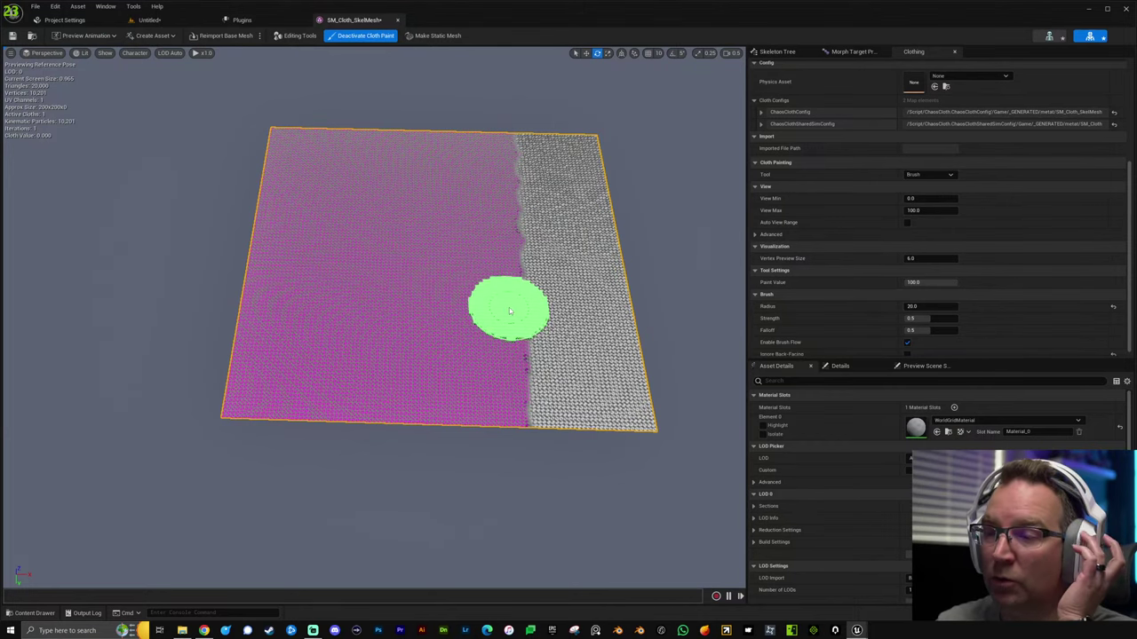
mouse_move(531, 191)
left_mouse_down()
mouse_move(507, 177)
mouse_move(487, 185)
mouse_move(487, 304)
mouse_move(502, 377)
mouse_move(533, 360)
mouse_move(588, 241)
mouse_move(450, 242)
mouse_move(446, 132)
mouse_move(444, 399)
mouse_move(408, 186)
mouse_move(395, 366)
mouse_move(377, 151)
mouse_move(358, 356)
mouse_move(345, 299)
mouse_move(351, 134)
mouse_move(320, 399)
mouse_move(335, 198)
mouse_move(330, 138)
mouse_move(312, 132)
mouse_move(278, 432)
left_mouse_up()
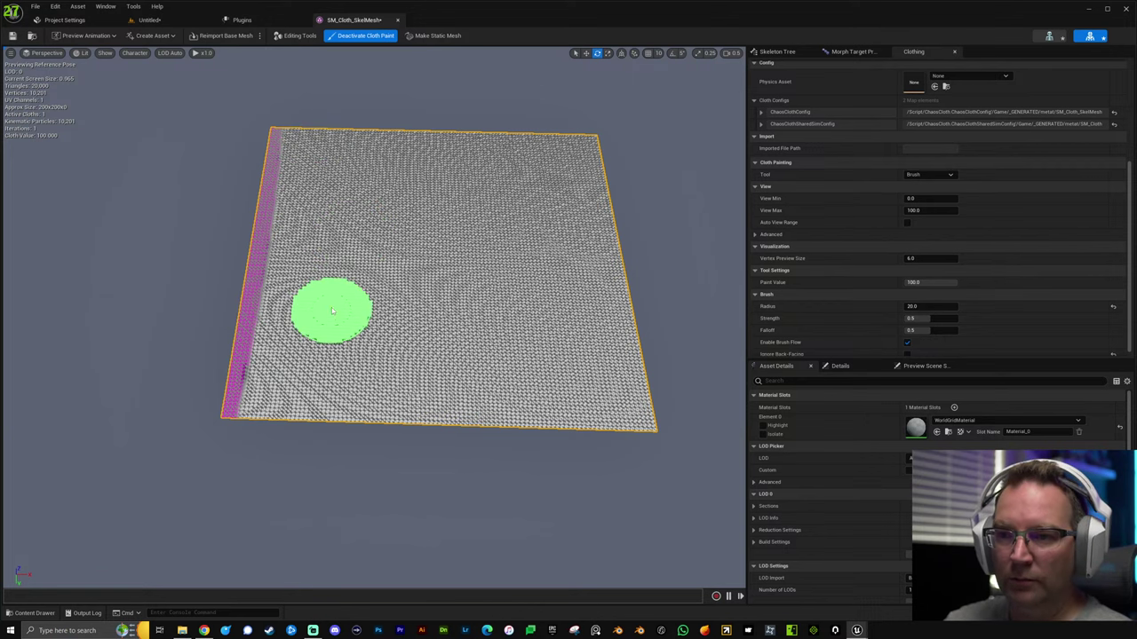
left_click_drag(281, 163, 235, 418)
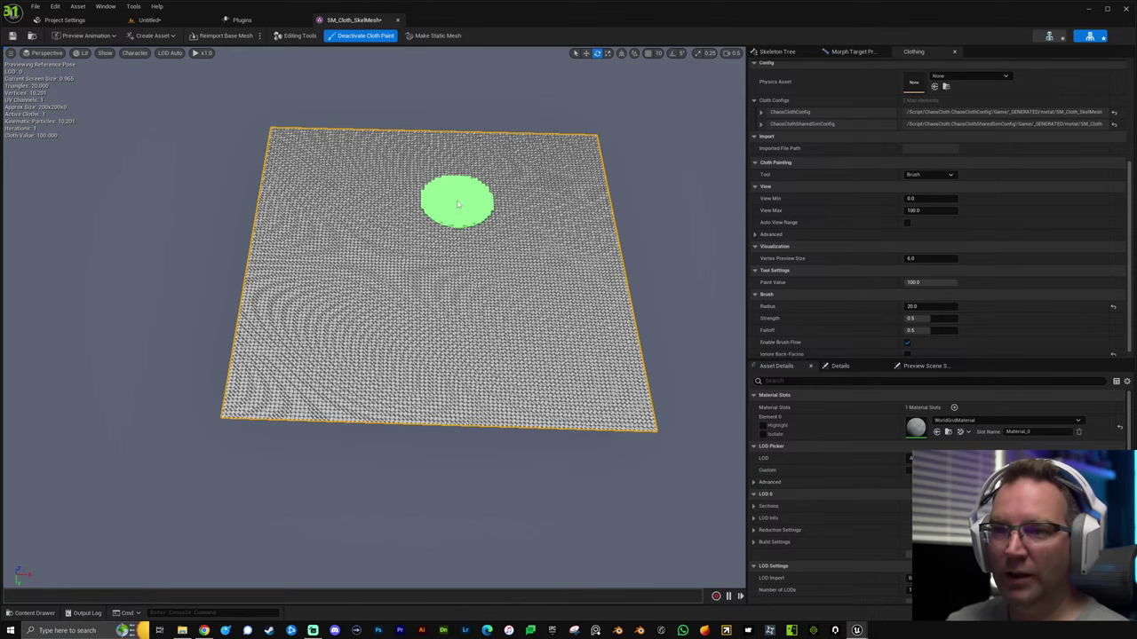
left_click(348, 37)
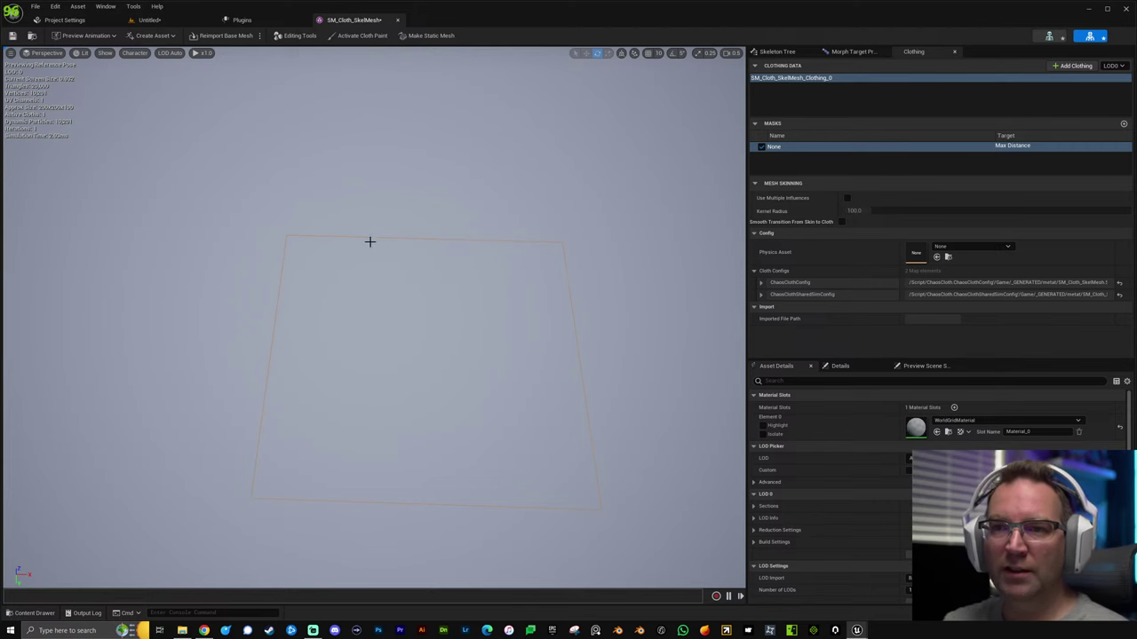
Return to the untitled level and run Simulate twice to test the painted cloth, stopping it each time.
left_click(148, 19)
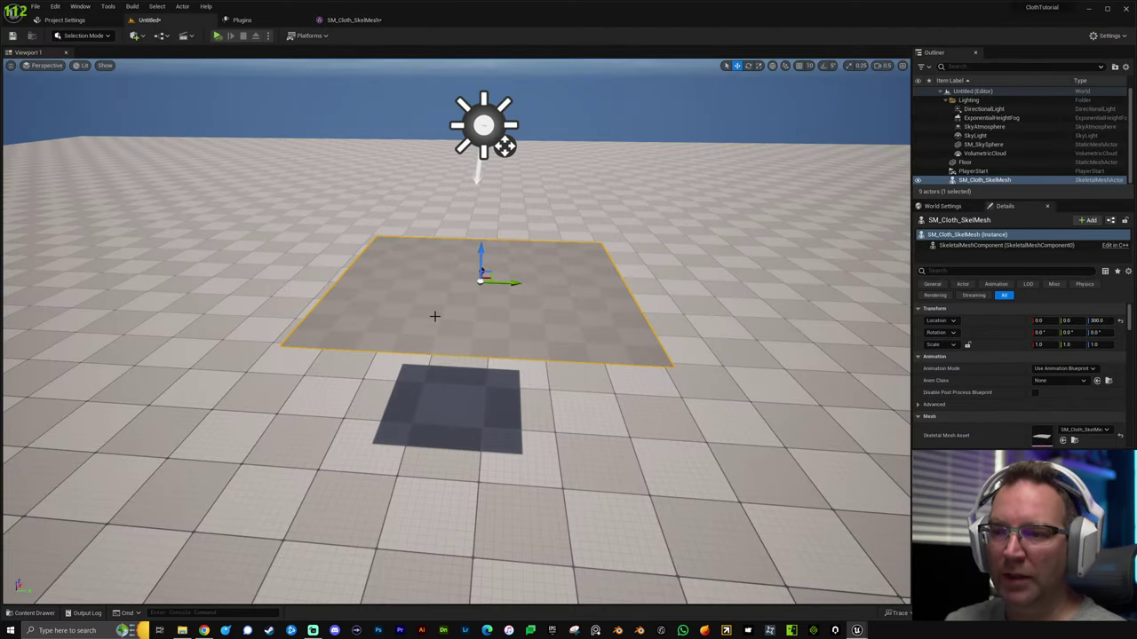
right_click_drag(434, 314, 449, 300)
key("alt+p")
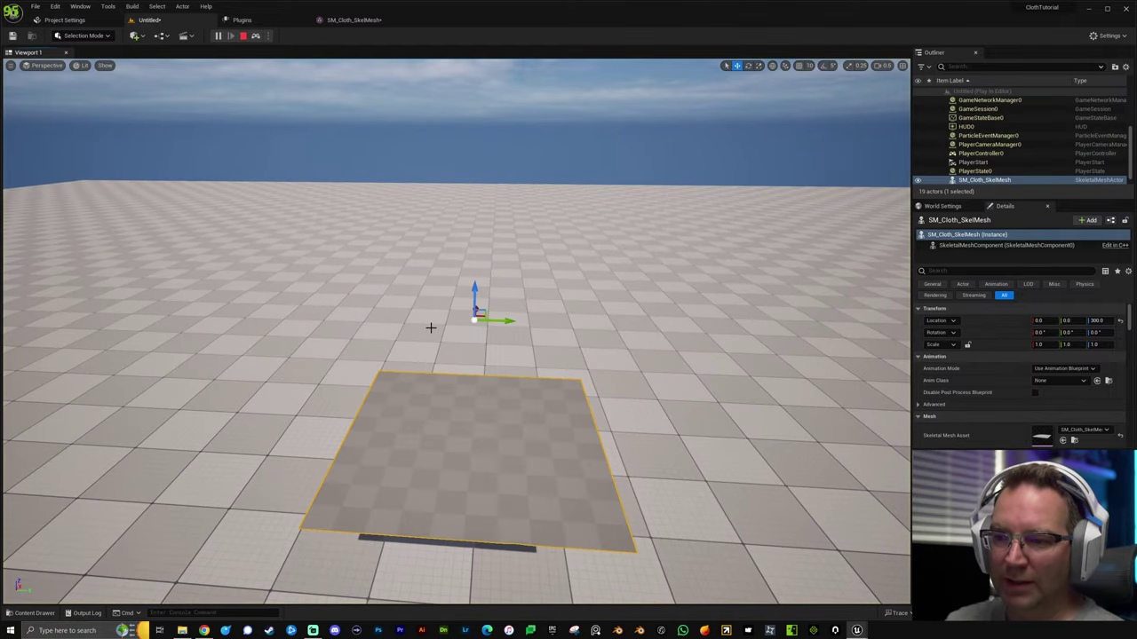
key("Escape")
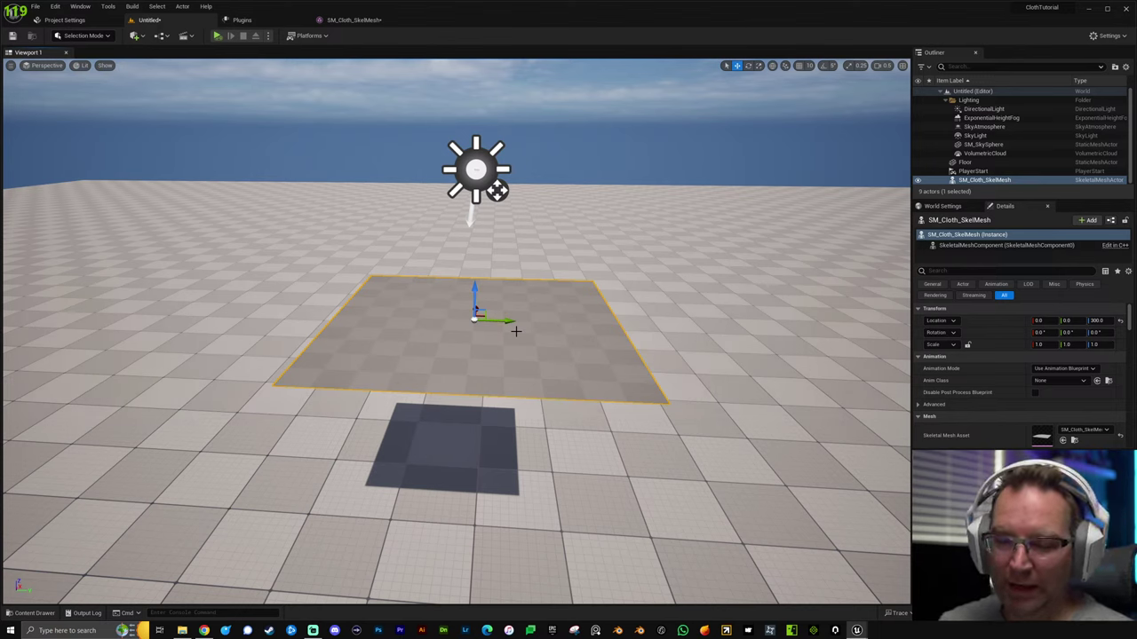
key("alt+p")
key("Escape")
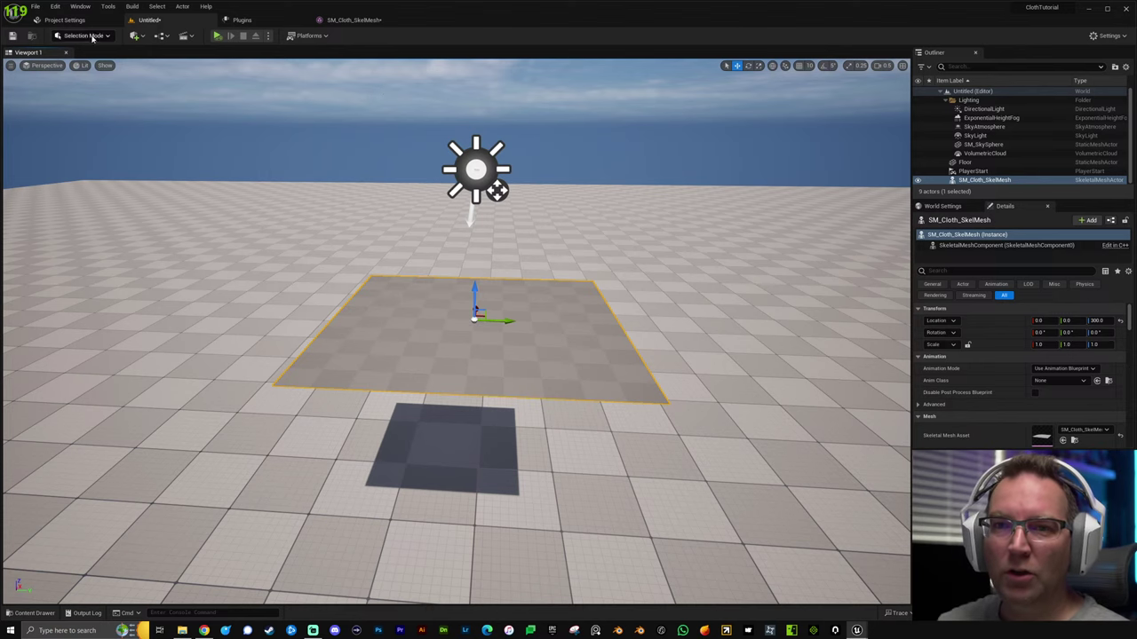
Open Quixel Bridge and browse to the Fabric category of the home Surfaces.
left_click(135, 35)
left_click(168, 69)
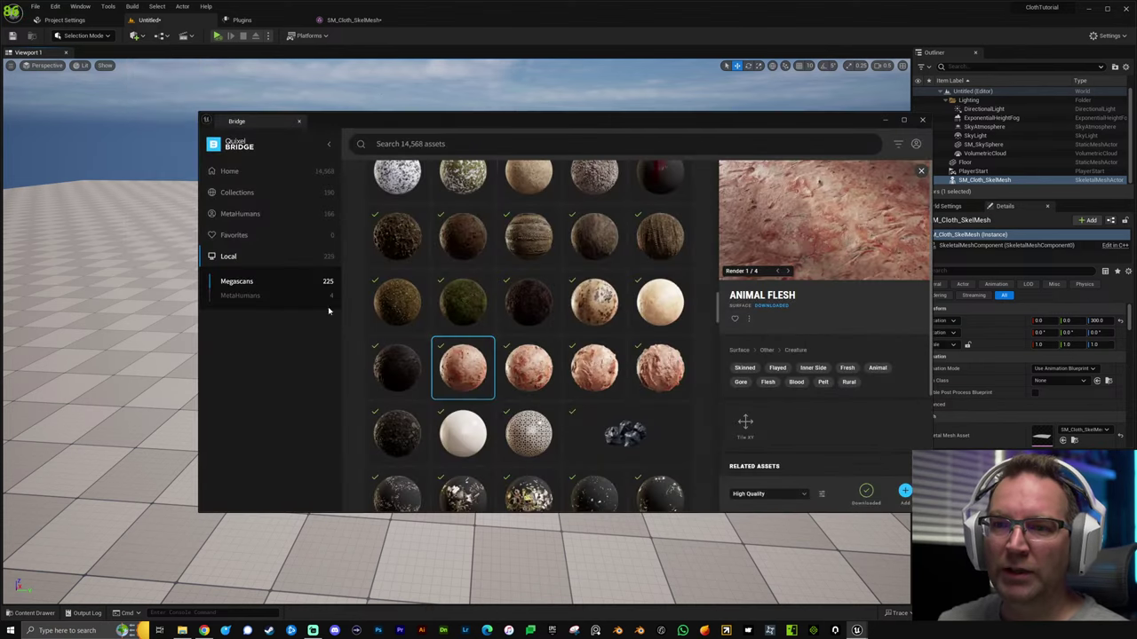
left_click_drag(565, 125, 481, 86)
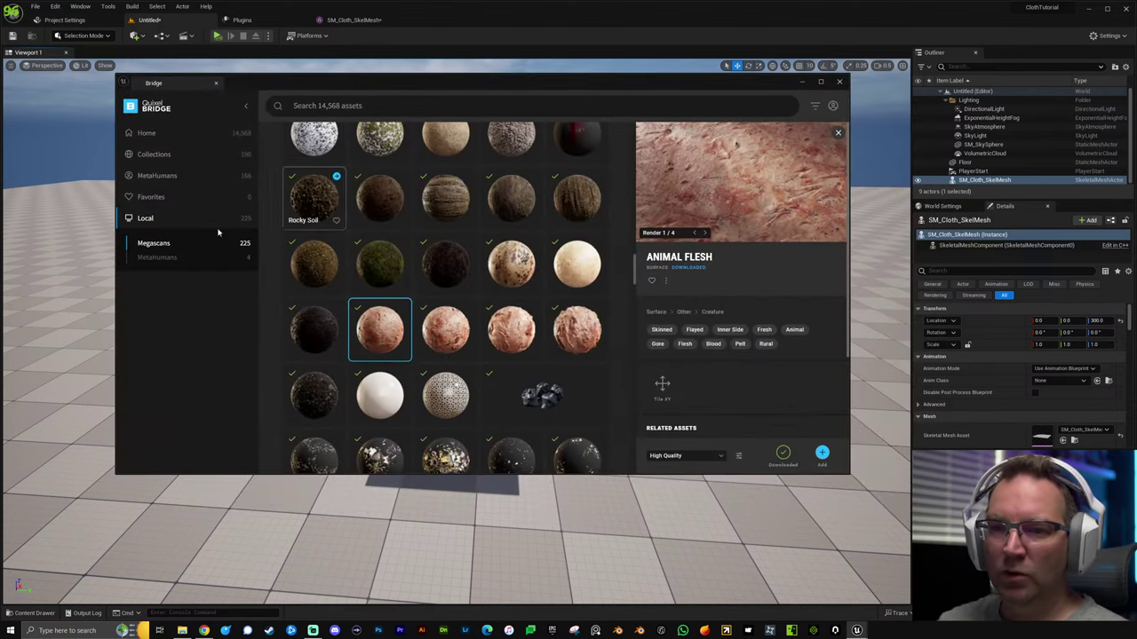
left_click(146, 132)
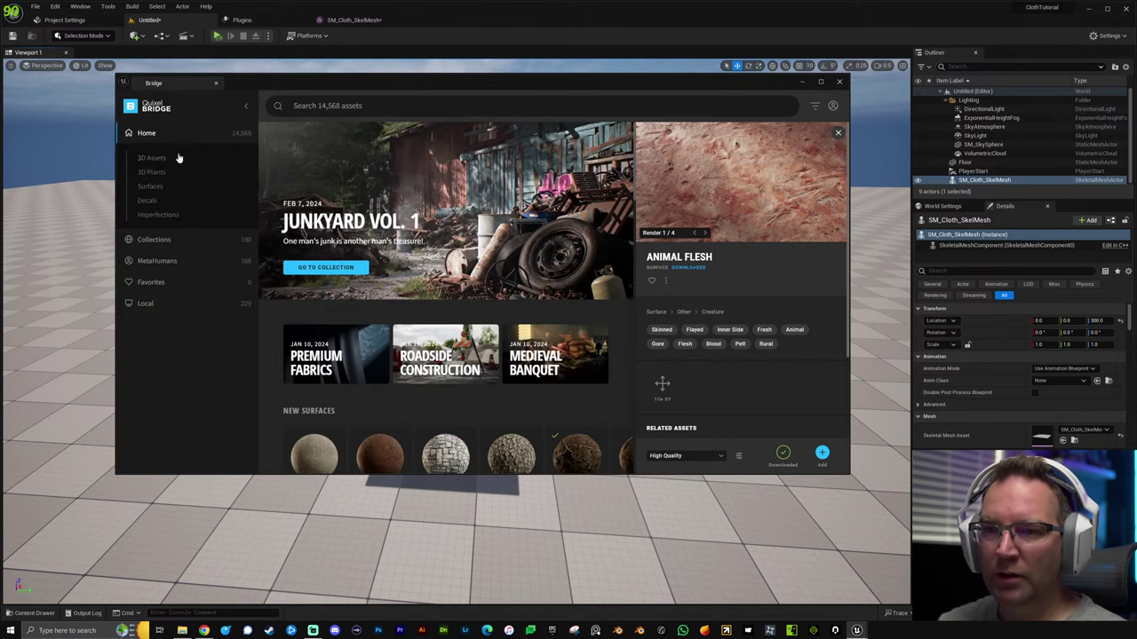
left_click(150, 185)
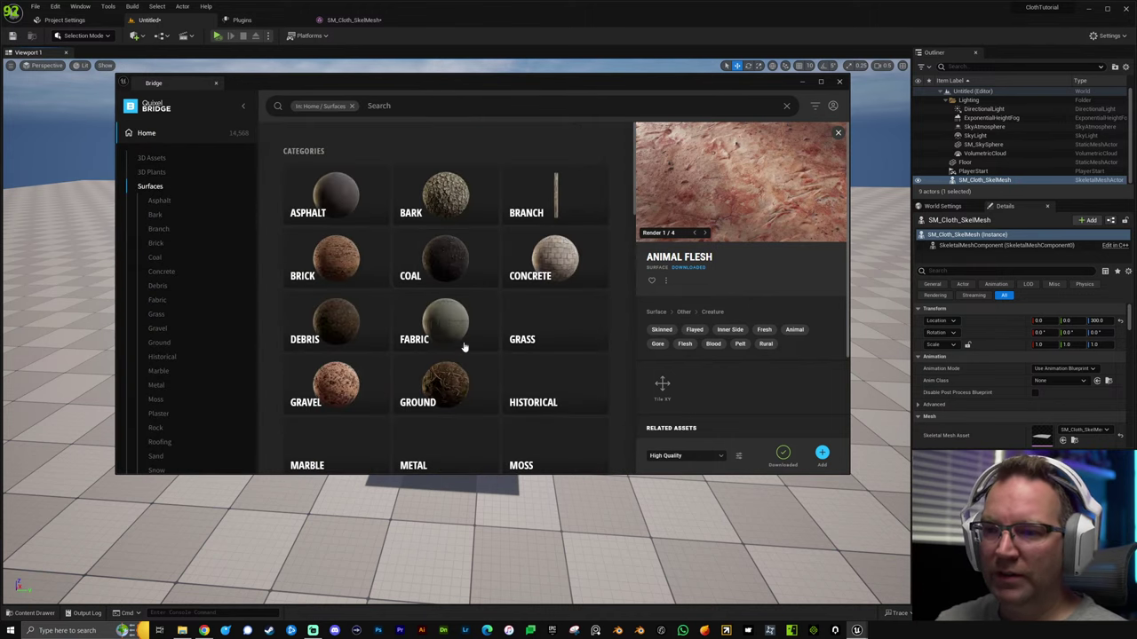
left_click(460, 348)
Look through the fabric surfaces and select Dotted Pink Fabric.
scroll(489, 310, "down", 2)
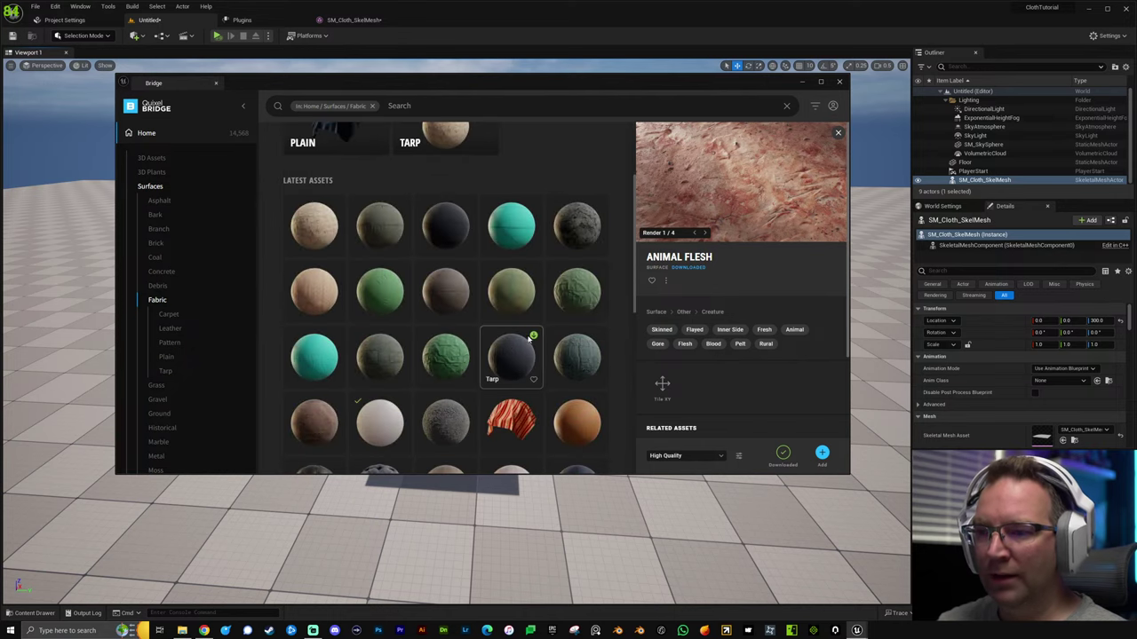
scroll(501, 319, "down", 1)
scroll(501, 320, "down", 8)
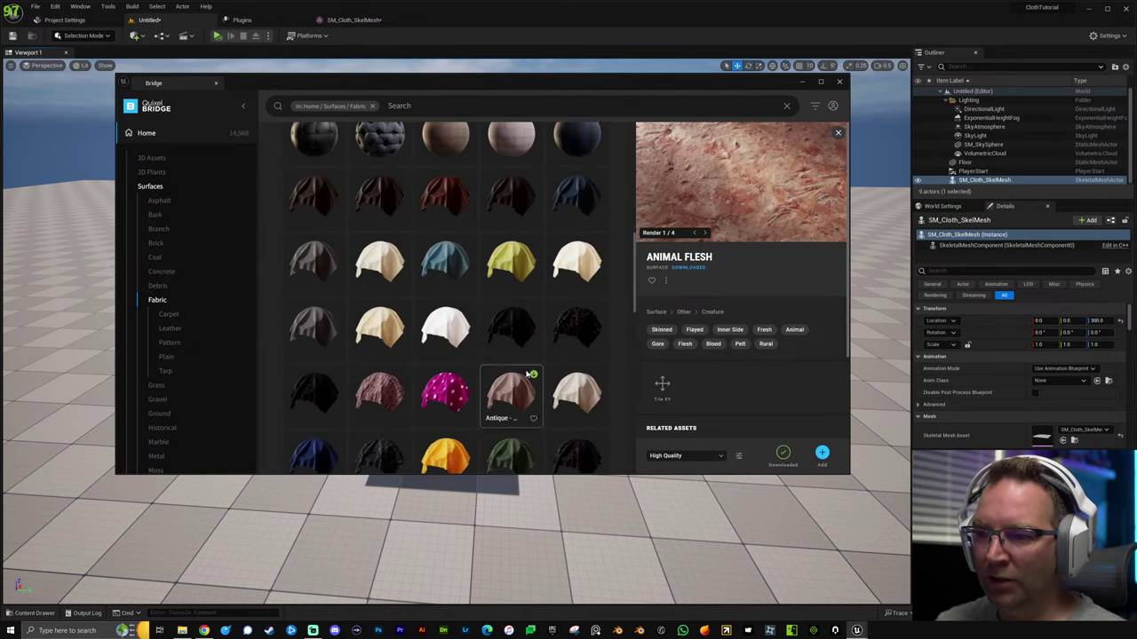
scroll(533, 380, "down", 6)
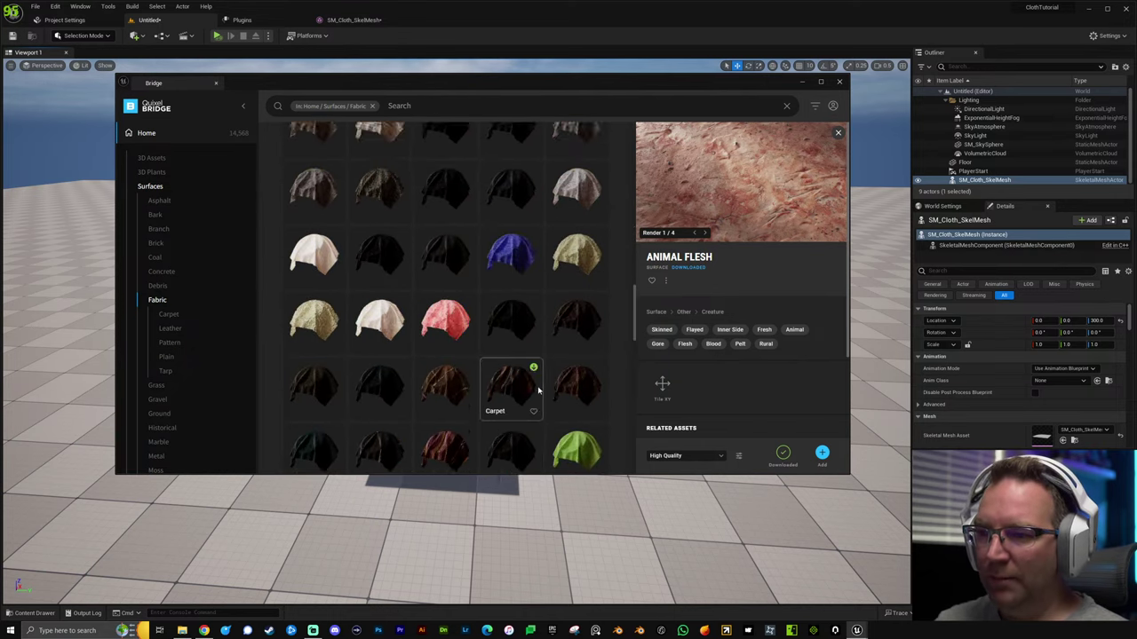
scroll(550, 391, "down", 6)
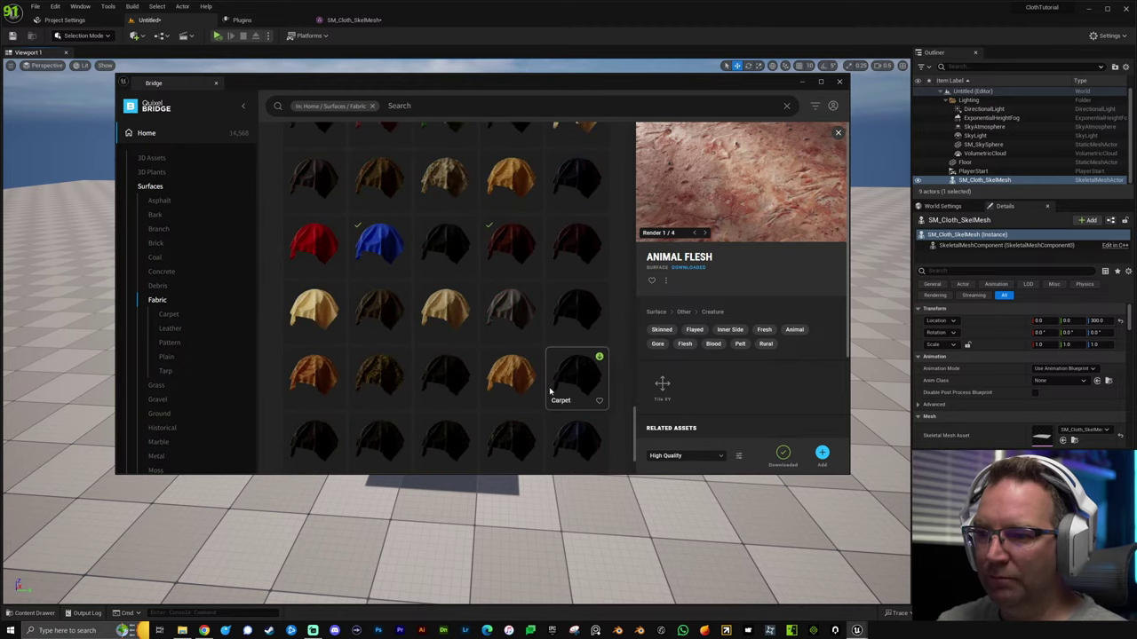
scroll(558, 396, "down", 6)
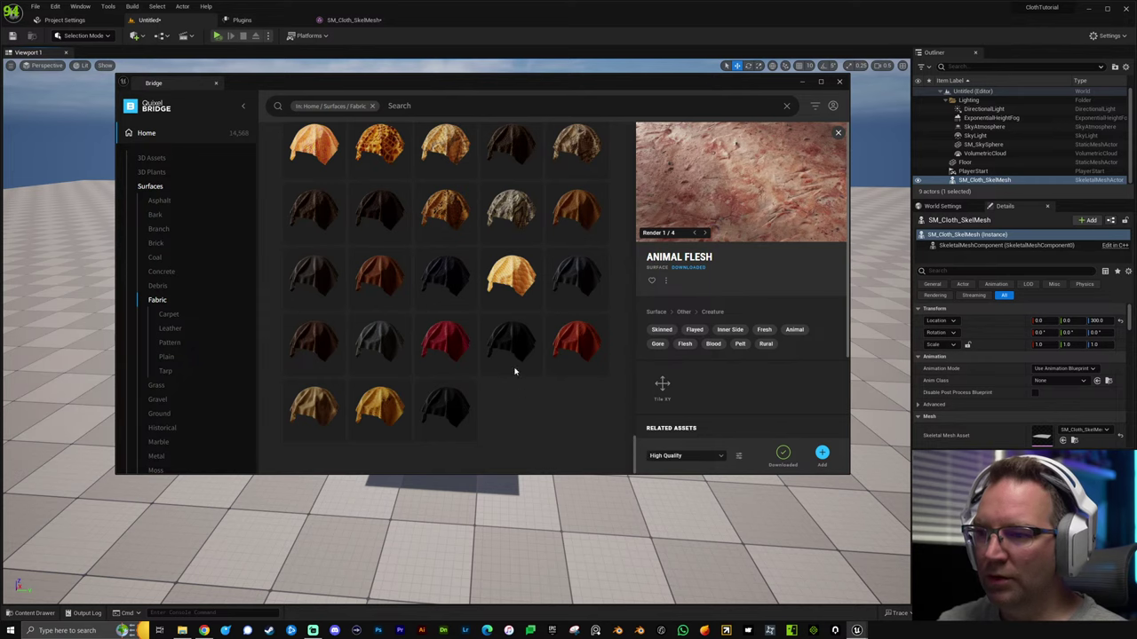
scroll(510, 356, "up", 6)
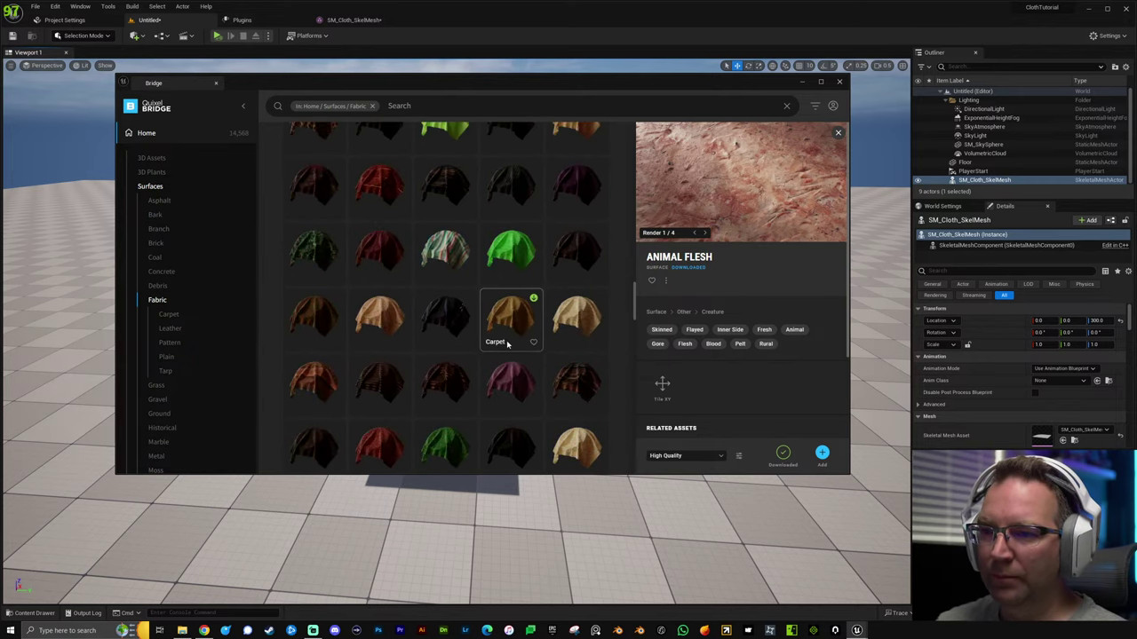
scroll(507, 344, "up", 8)
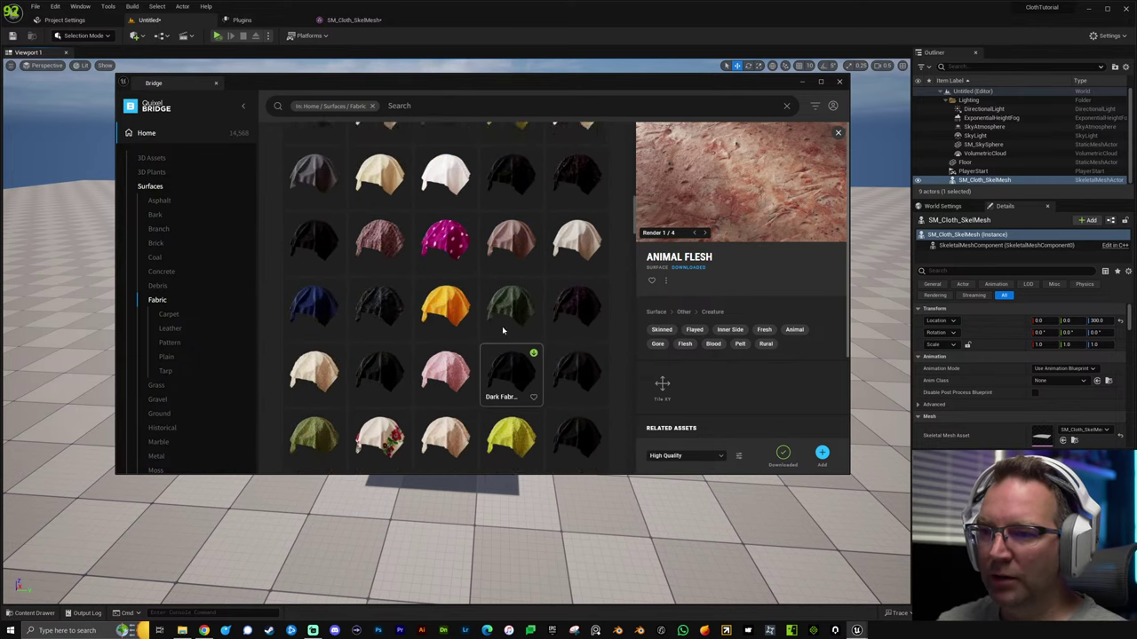
scroll(503, 330, "up", 1)
left_click(444, 330)
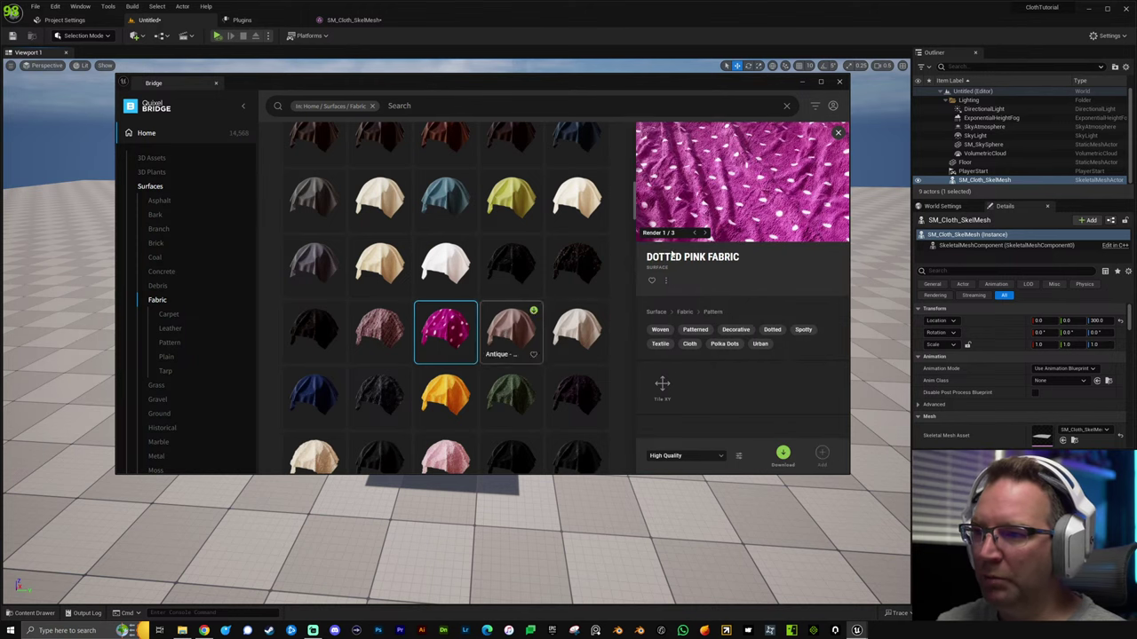
Download the Dotted Pink Fabric surface in High Quality and add it to the project.
left_click(682, 455)
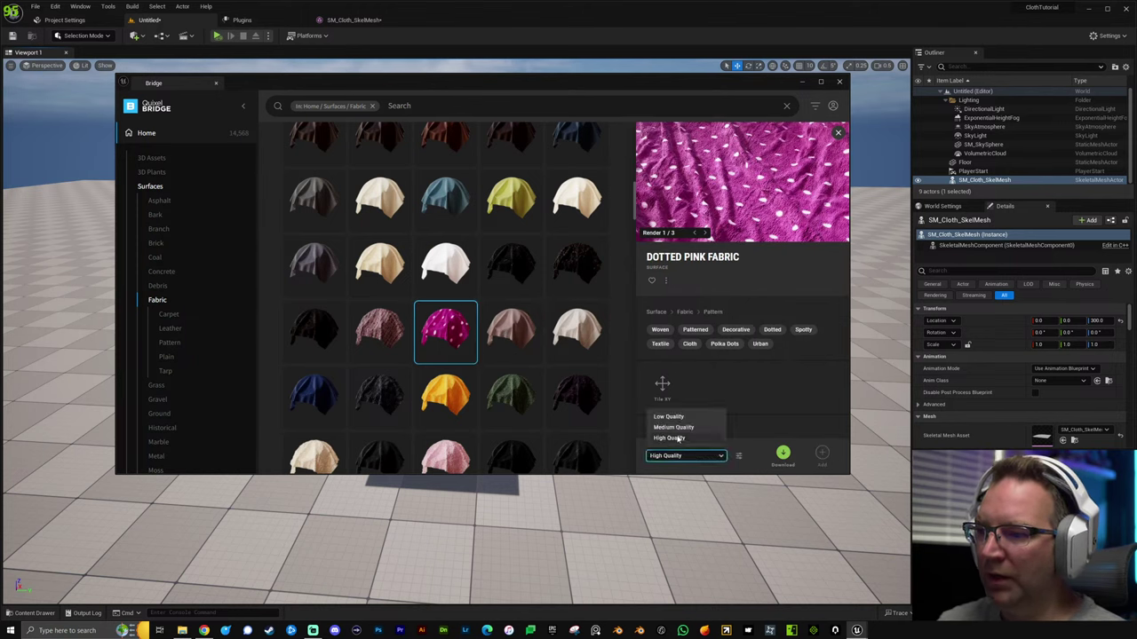
left_click(678, 438)
left_click(782, 453)
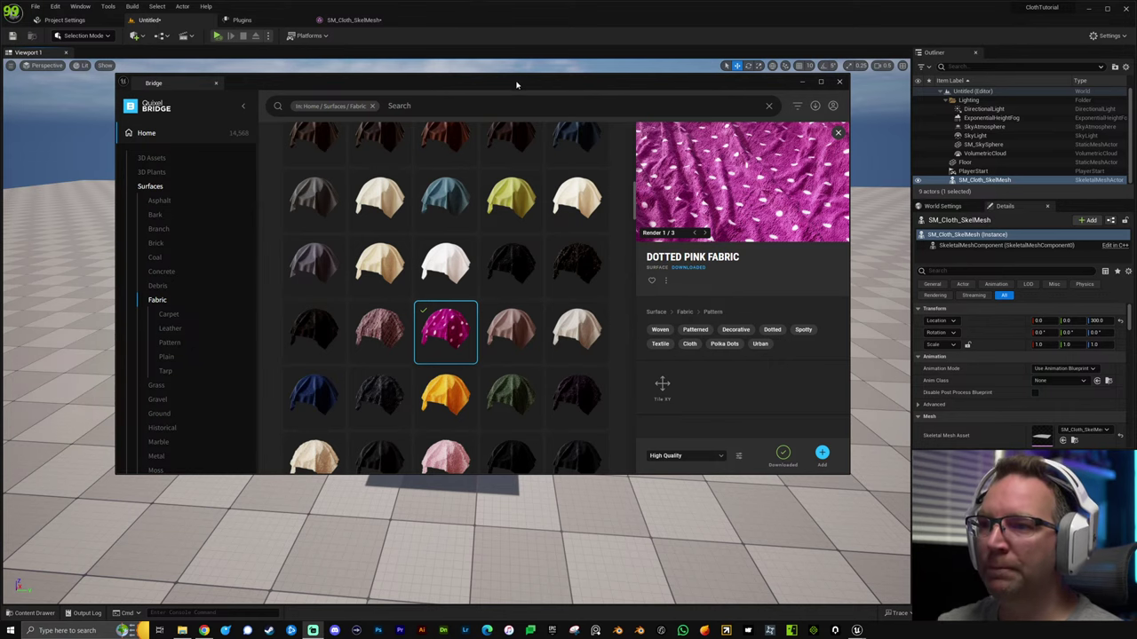
left_click_drag(516, 86, 483, 83)
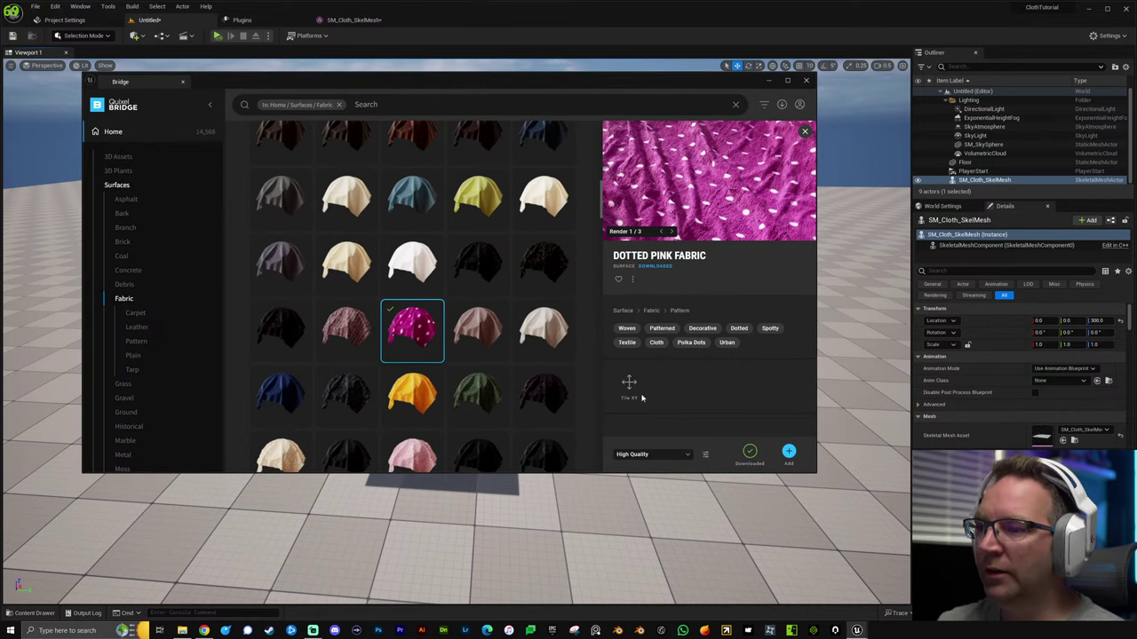
left_click(788, 453)
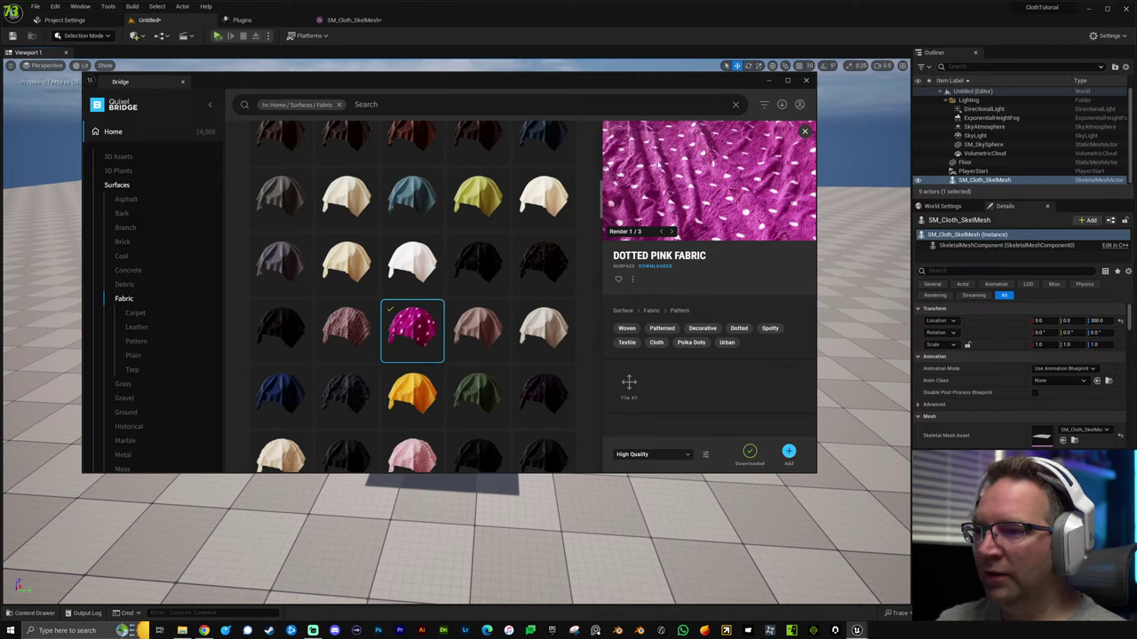
Minimise Bridge, filter the Megascans Surfaces content to Material Instance, and apply the Dotted Pink Fabric material instance to the cloth mesh.
left_click(769, 82)
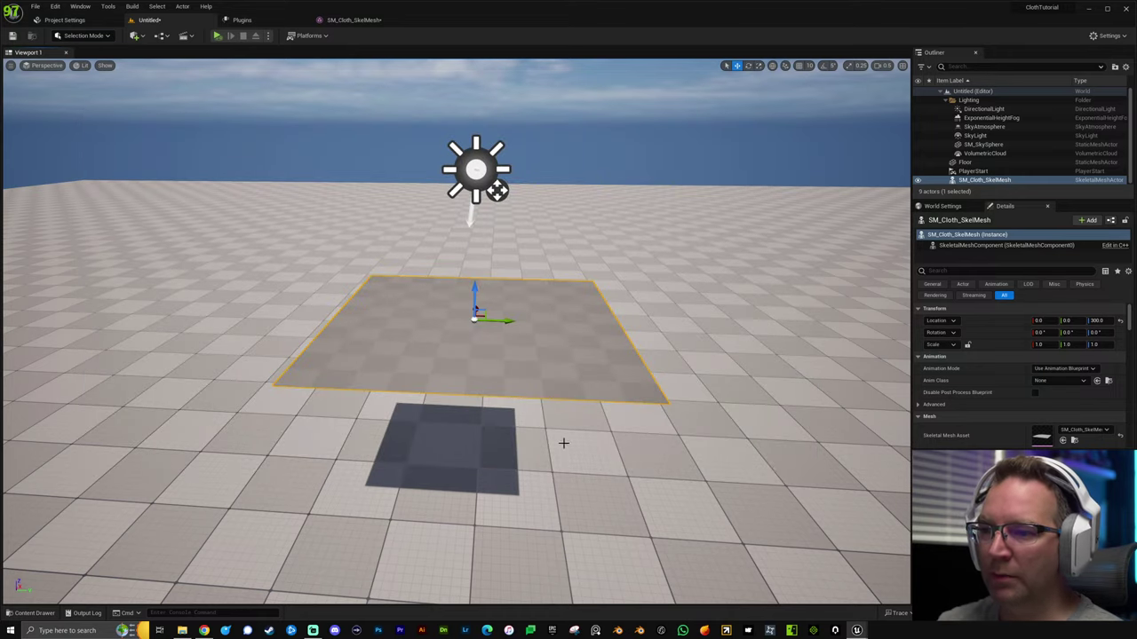
key("ctrl+space")
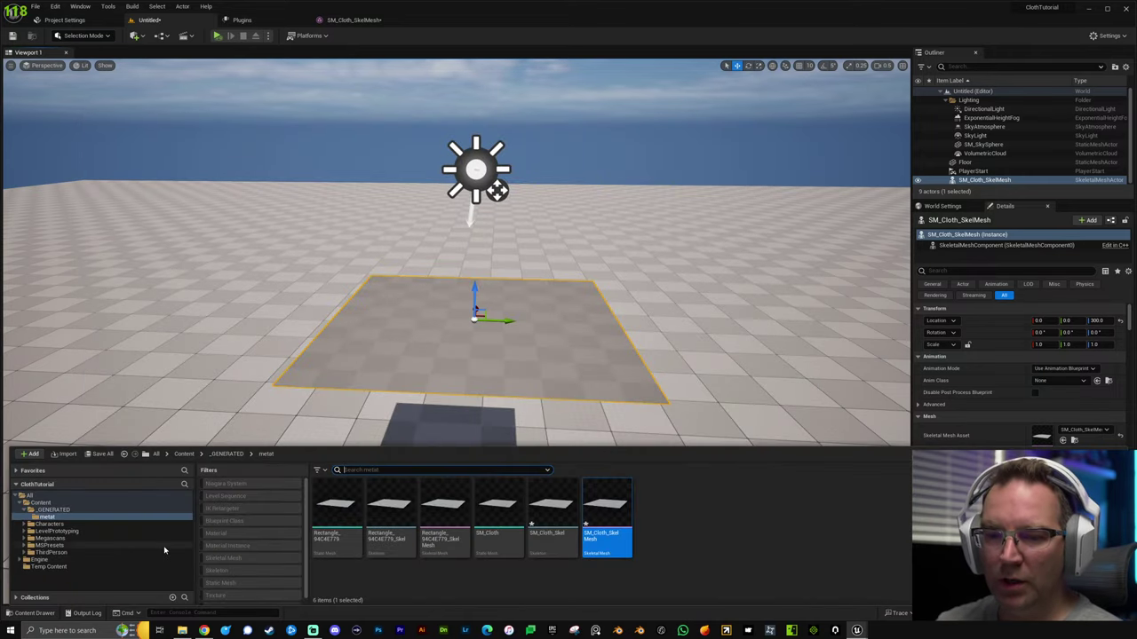
left_click(52, 538)
double_click(337, 502)
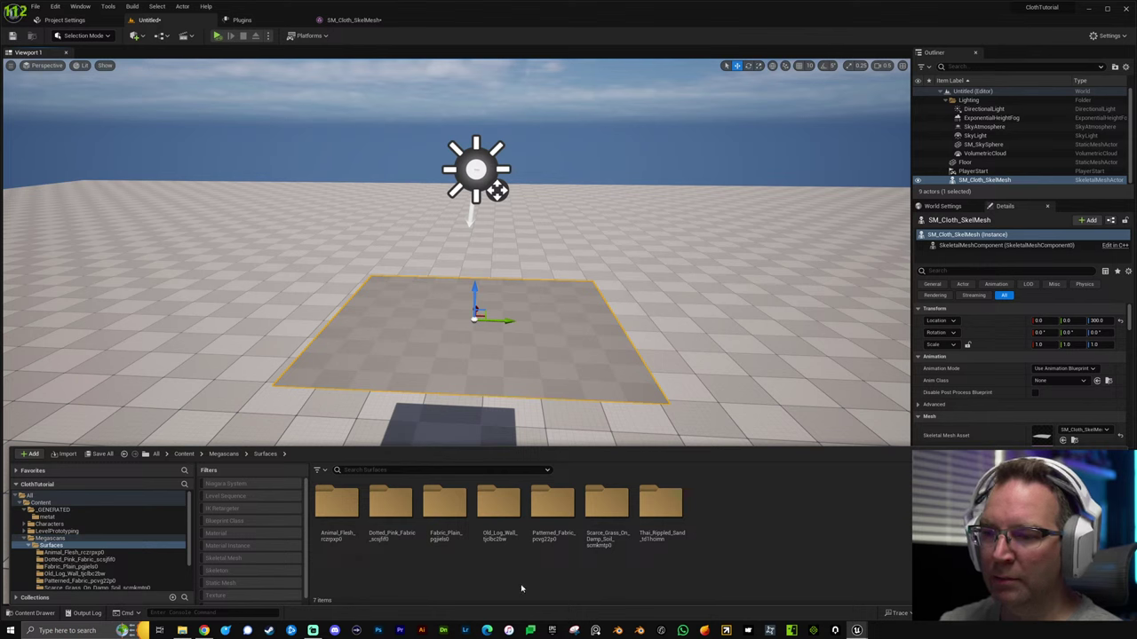
left_click(229, 546)
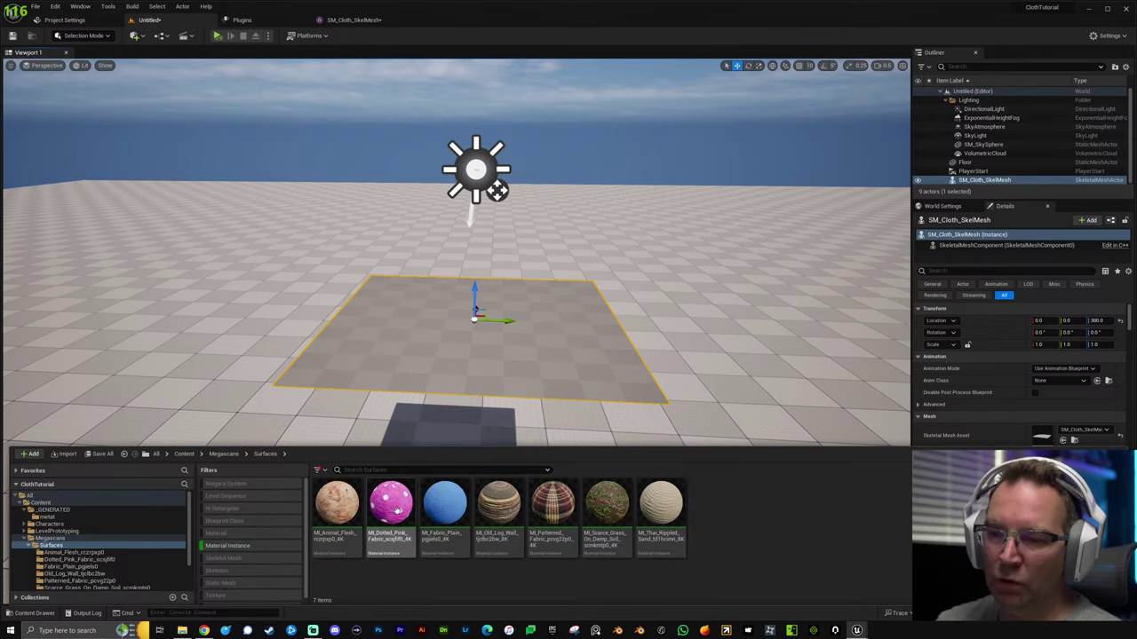
left_click_drag(398, 506, 515, 355)
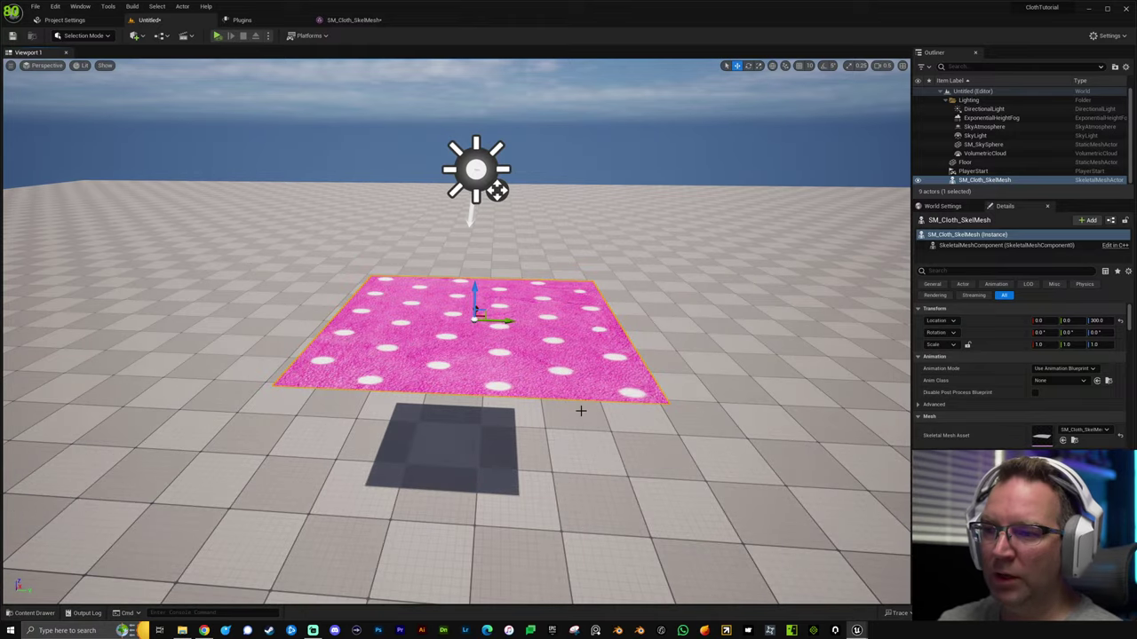
Open the Dotted Pink Fabric material instance, enable its Tiling/Offset override, and set Tiling X and Tiling Y to 2.
key("w")
right_click_drag(477, 380, 544, 424)
key("s")
key("q")
key("s")
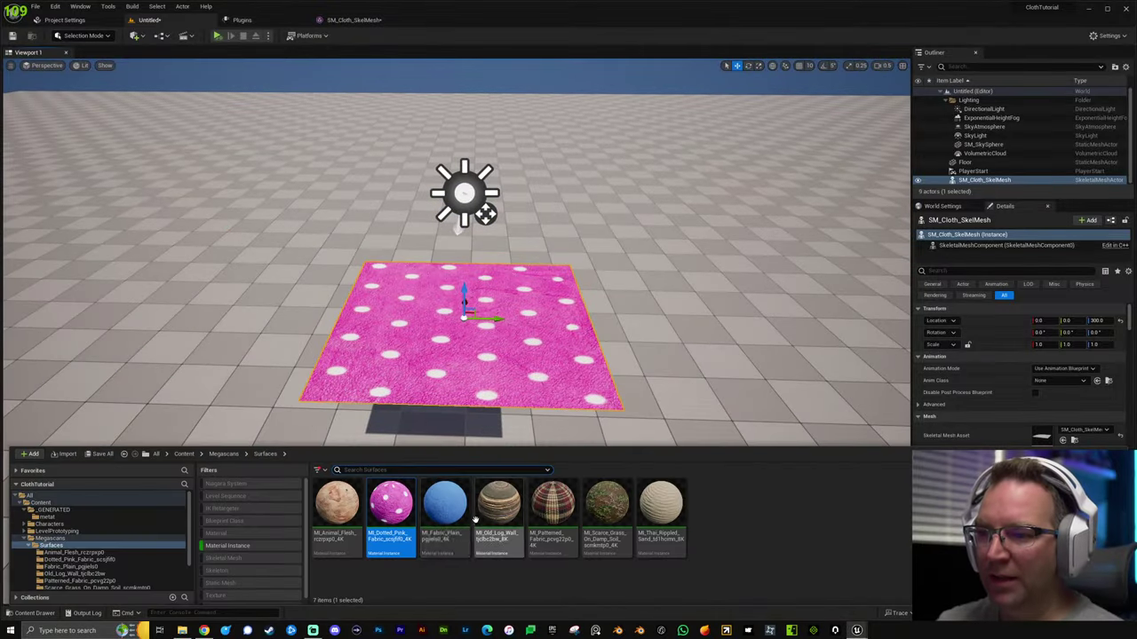
double_click(396, 511)
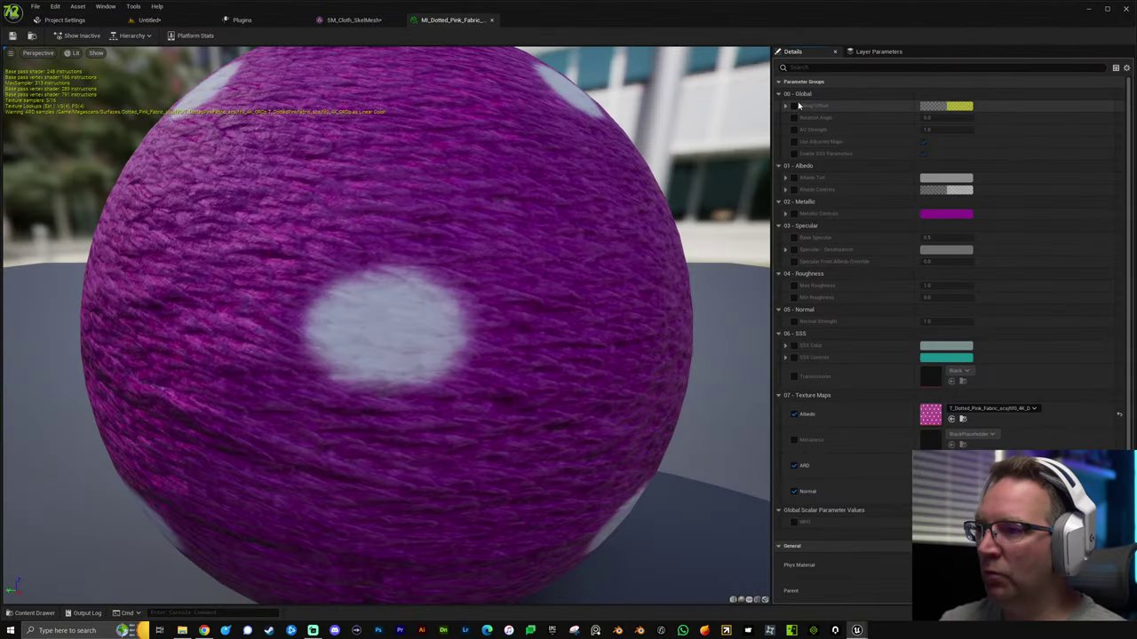
left_click(794, 106)
left_click(785, 106)
left_click(944, 117)
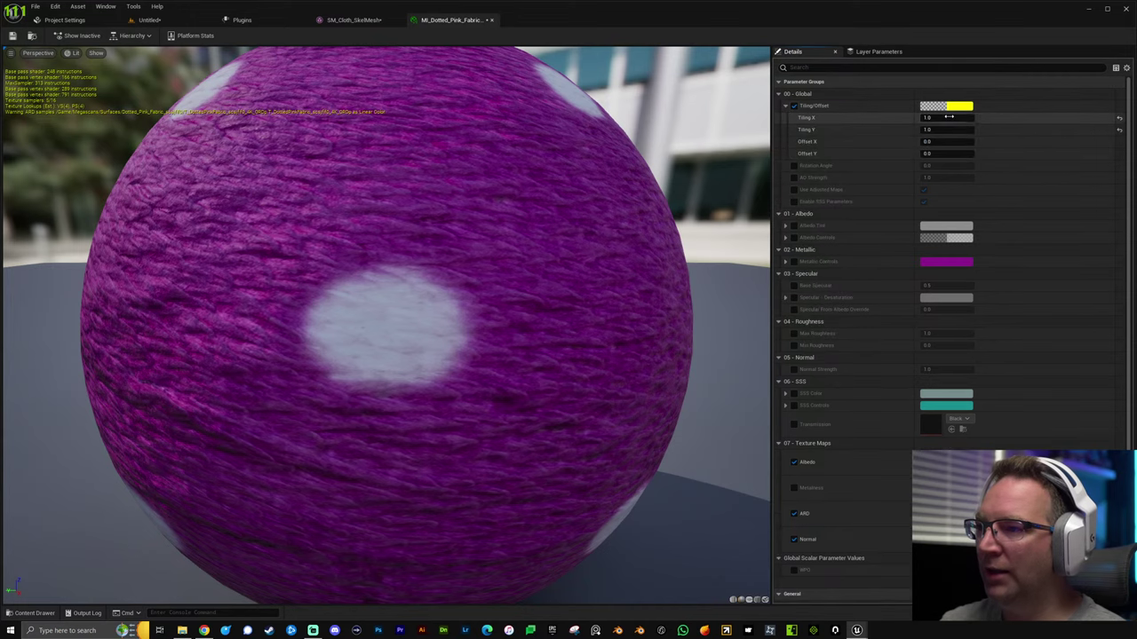
type("2")
key("Tab")
type("2")
key("Return")
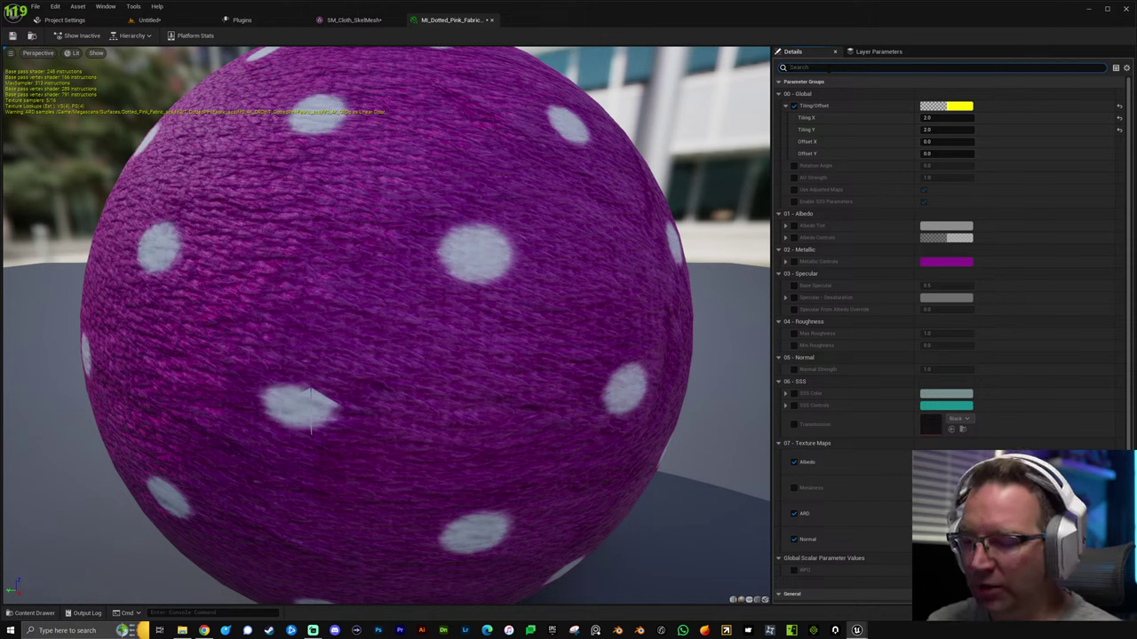
Find the Two Sided material property override in the fabric material instance and enable it.
type("two")
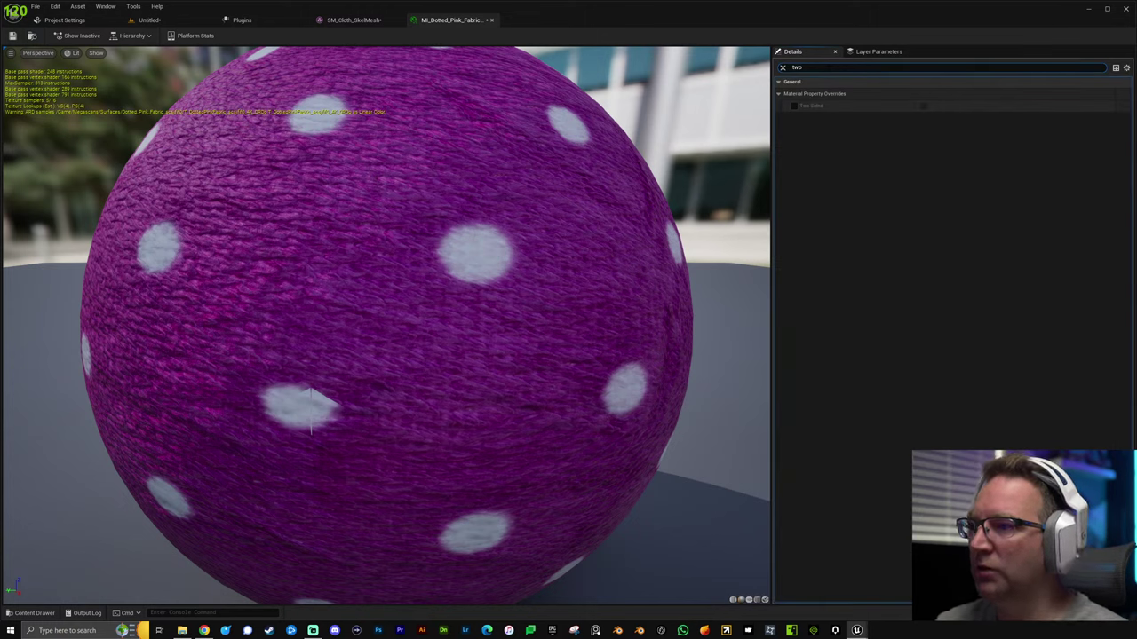
left_click(793, 106)
left_click(923, 105)
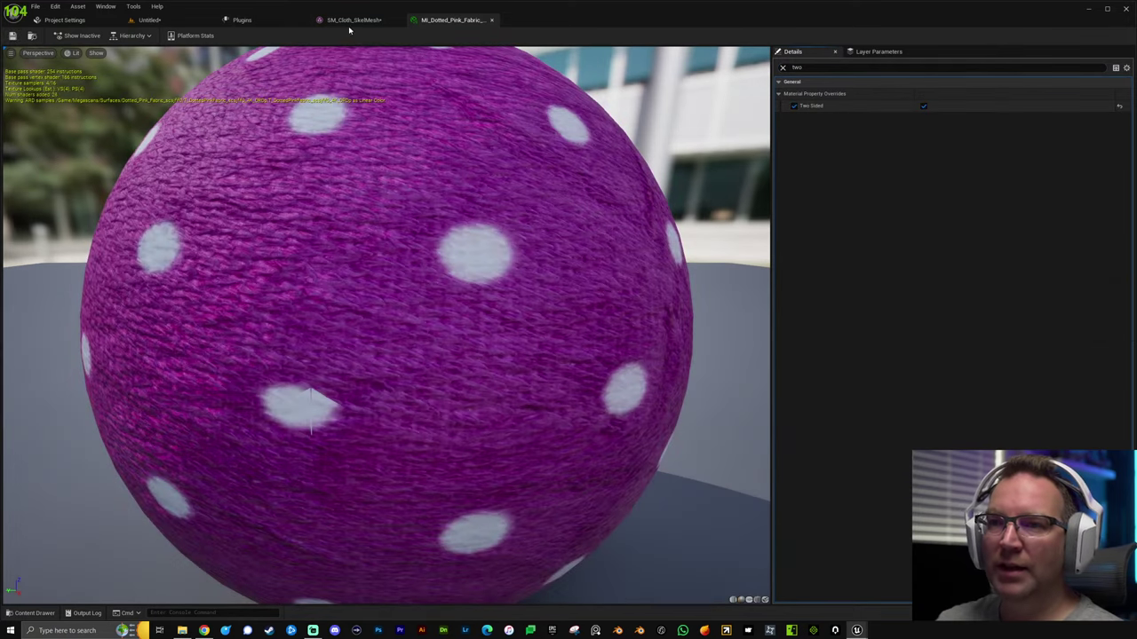
Return to the untitled level and simulate the falling cloth with its retiled fabric, stopping the simulation after the test.
left_click(350, 19)
left_click(138, 20)
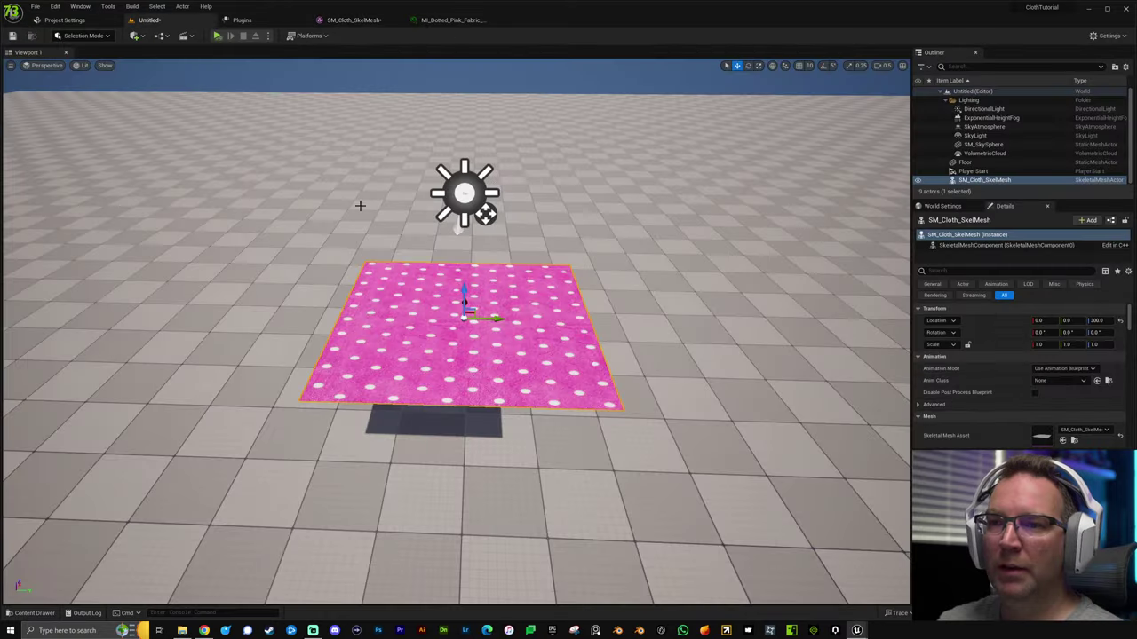
right_click_drag(566, 343, 555, 155)
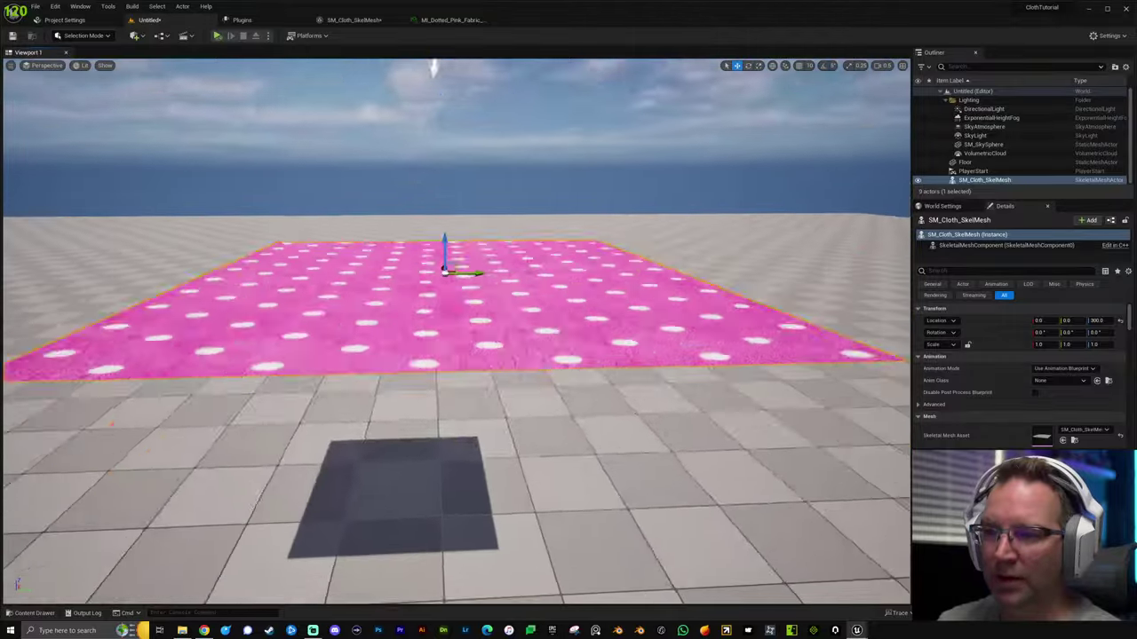
scroll(654, 322, "down", 5)
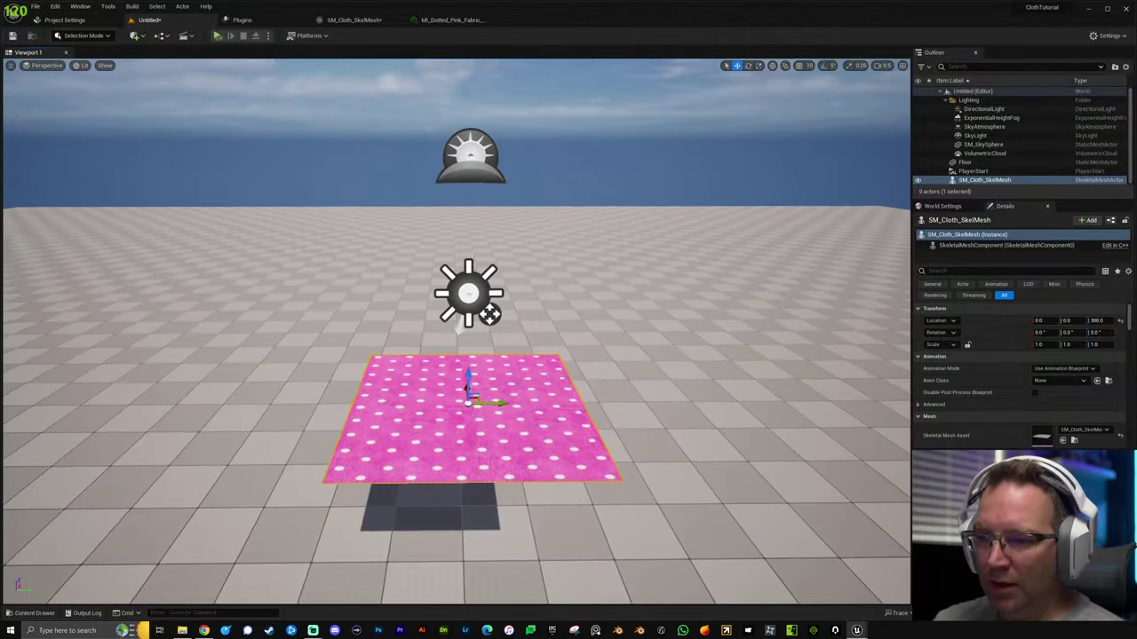
key("alt+p")
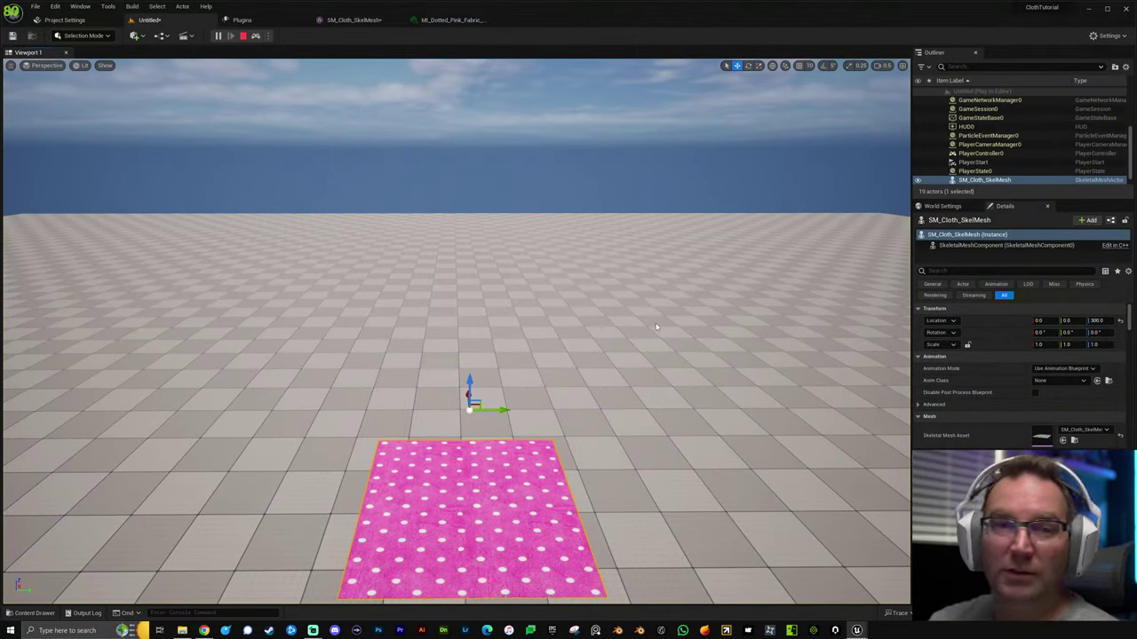
key("Escape")
Place a Sphere shape in the level at the cloth.
right_click_drag(590, 351, 595, 330)
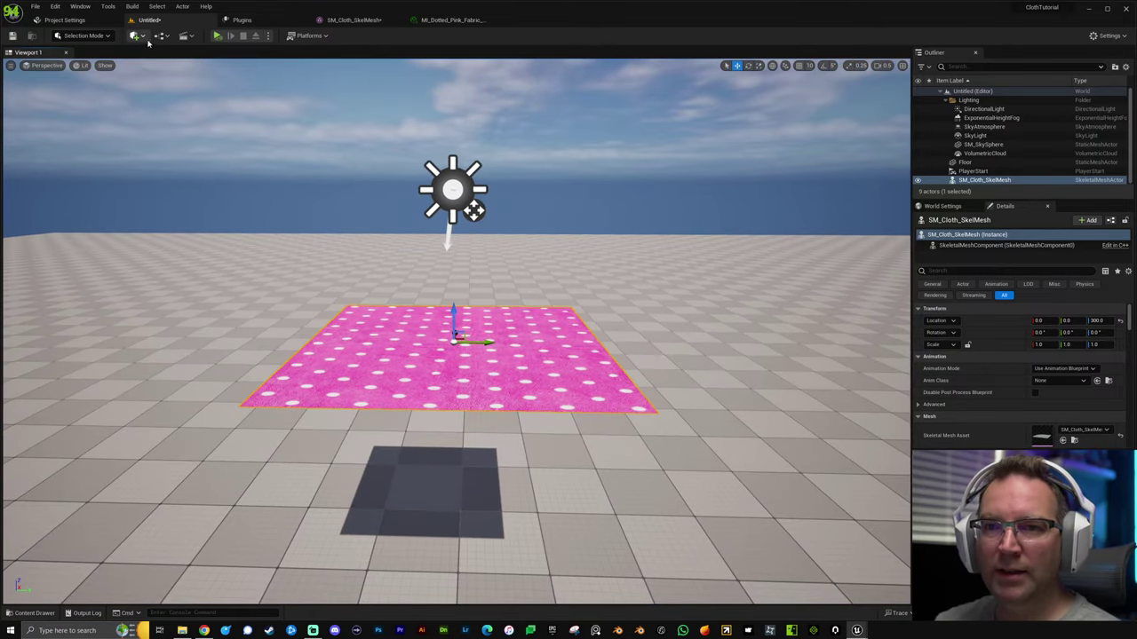
left_click(142, 37)
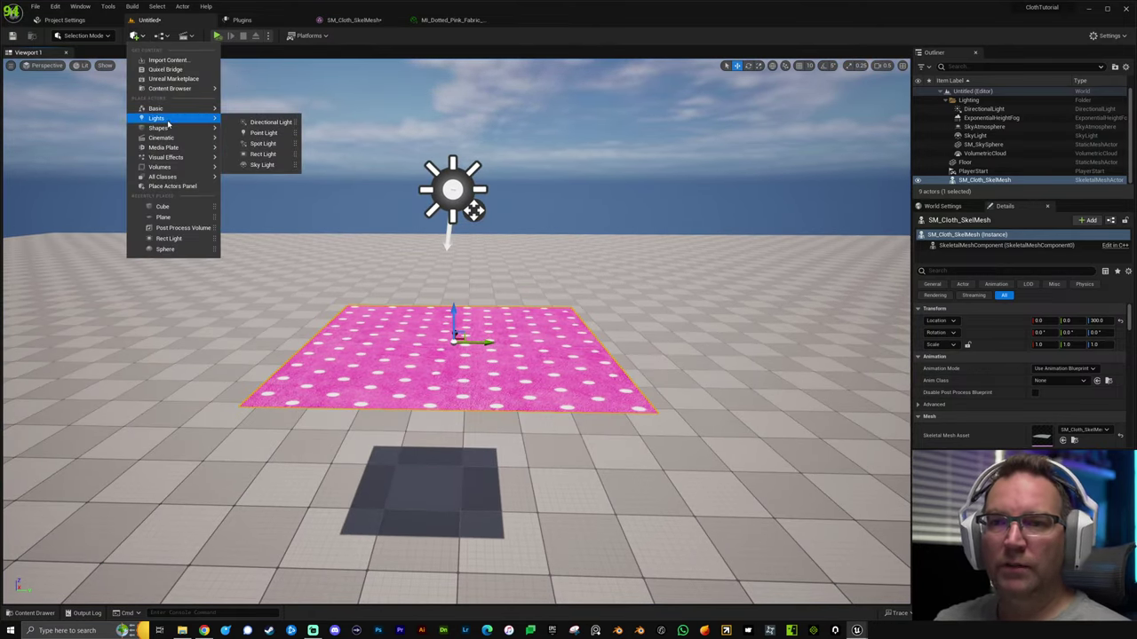
mouse_move(166, 130)
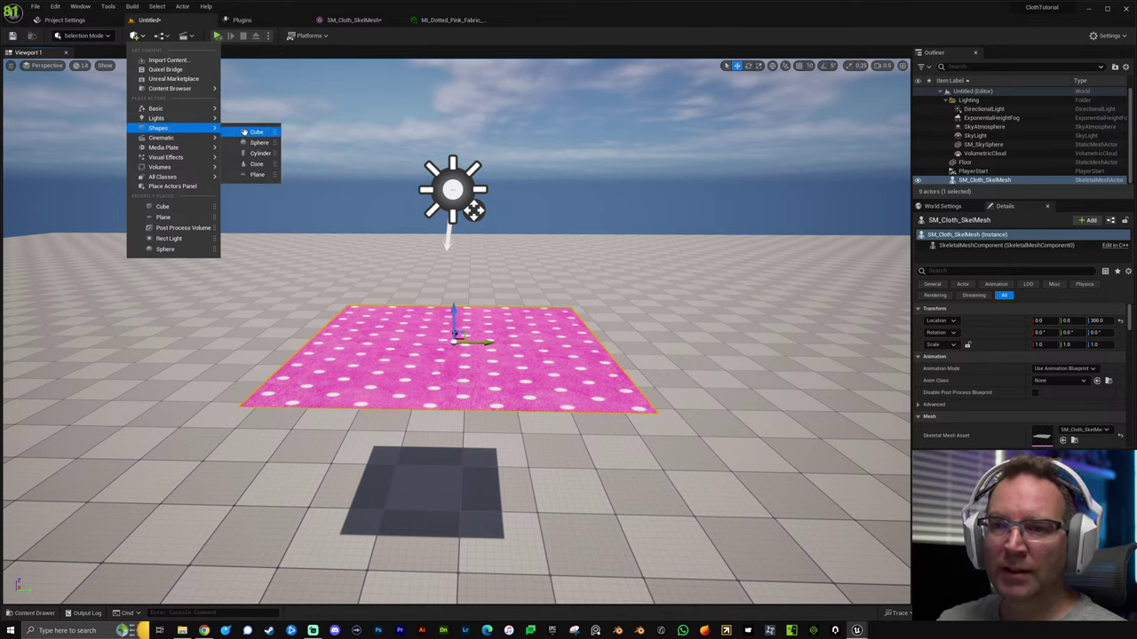
left_click_drag(259, 142, 555, 339)
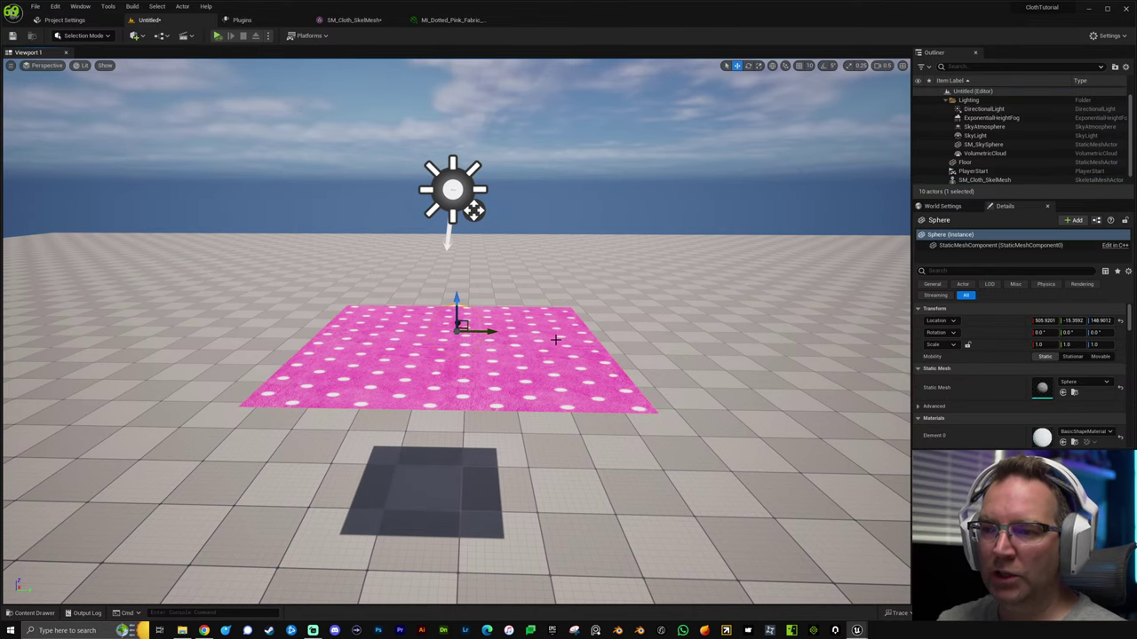
Reset the sphere's location to the origin and raise it to a Z height of about 240, just beneath the cloth.
left_click(1120, 321)
key("s")
right_click_drag(694, 342, 684, 353)
left_click_drag(469, 530, 470, 371)
key("a")
right_click_drag(471, 371, 565, 373)
key("w")
key("q")
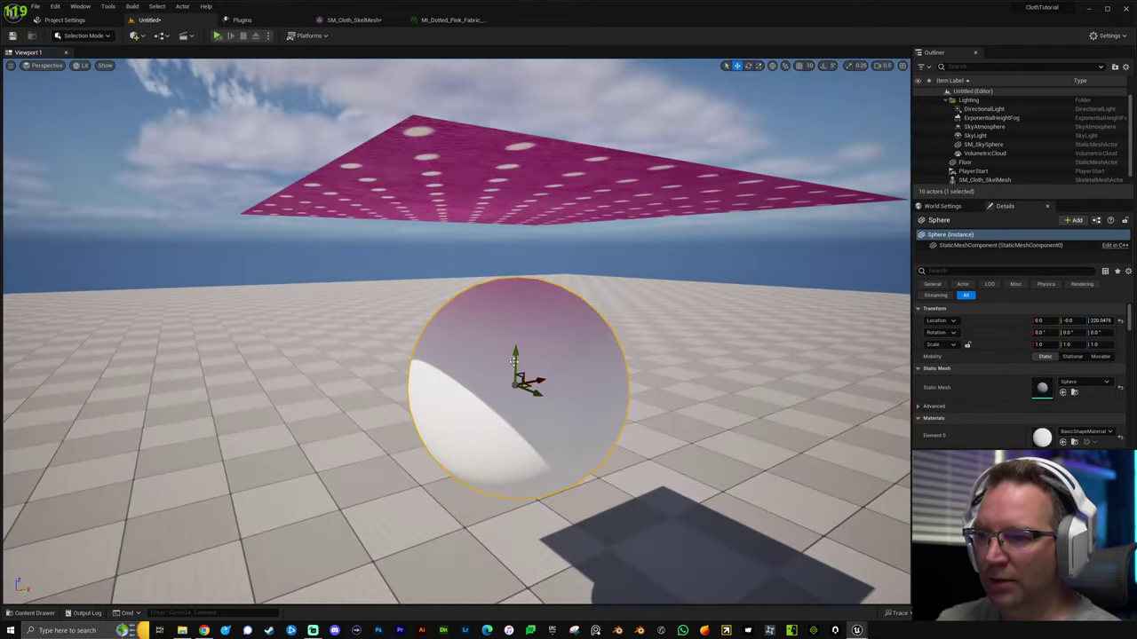
left_click_drag(517, 357, 517, 325)
Simulate the level to test the cloth against the sphere, and stop the simulation.
key("e")
key("a")
right_click_drag(612, 341, 710, 382)
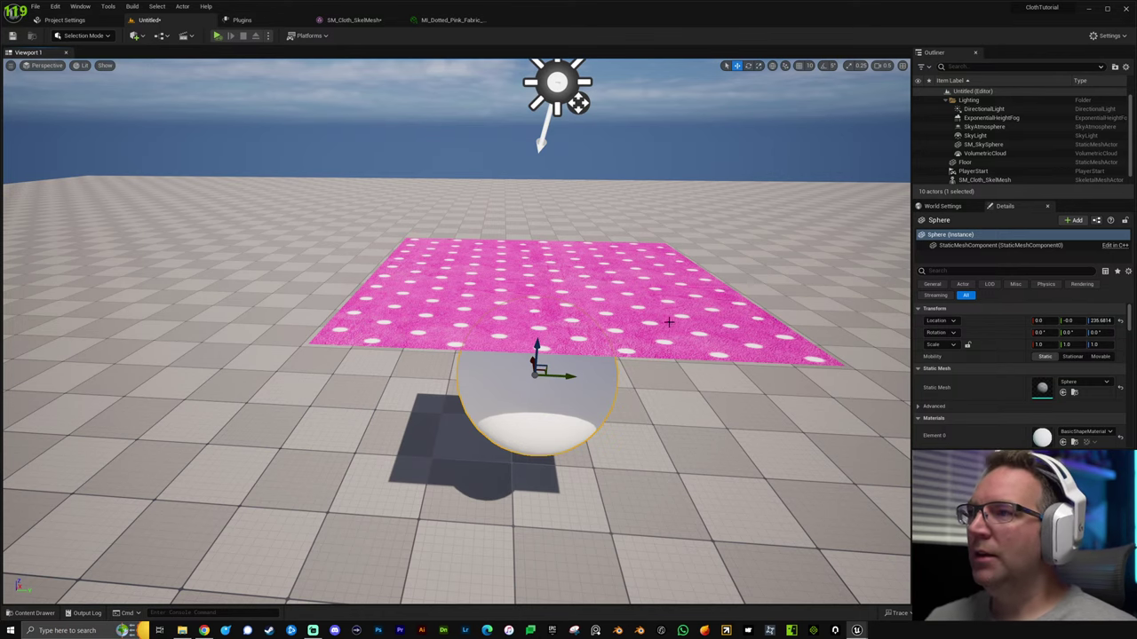
key("alt+p")
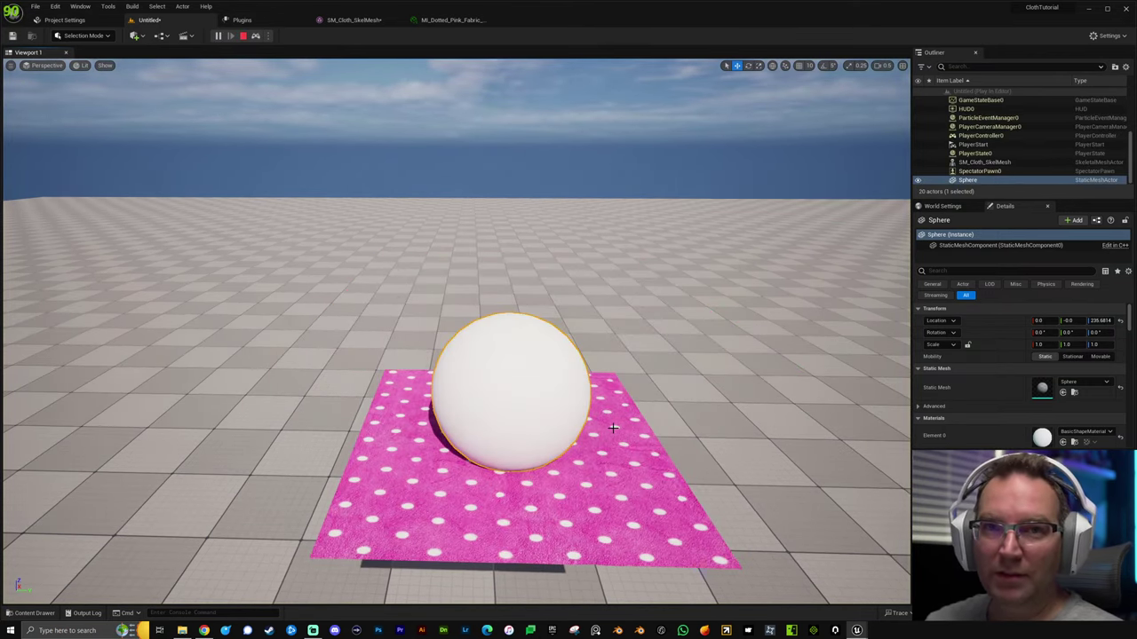
key("Escape")
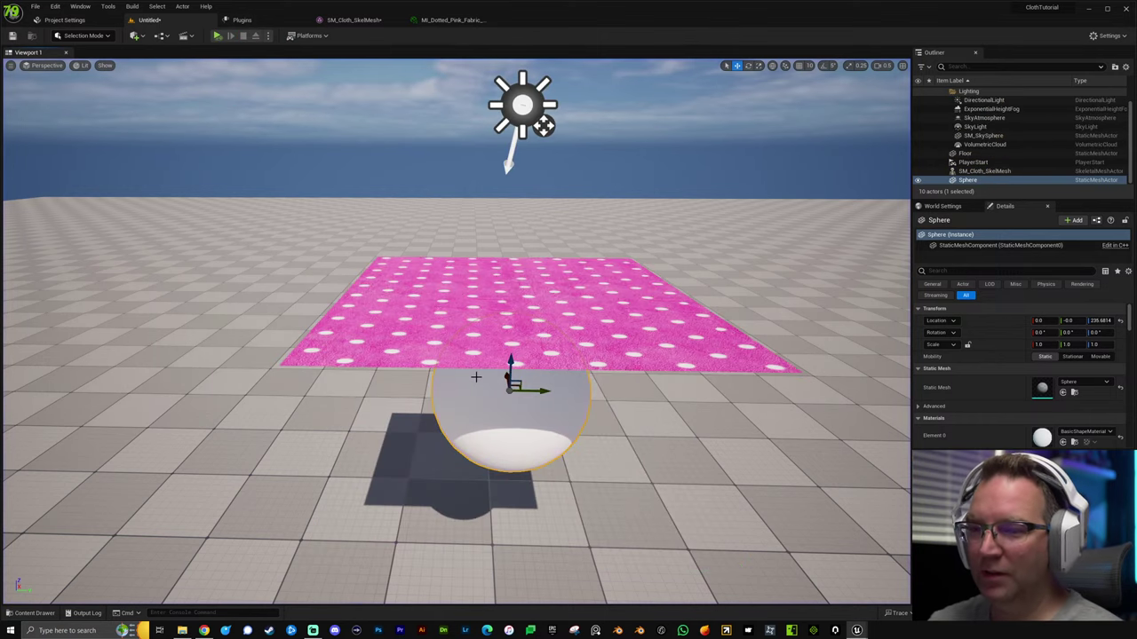
Enable Collide with Environment and Force Collision Update in the Clothing settings of SM_Cloth_SkelMesh.
left_click(637, 439)
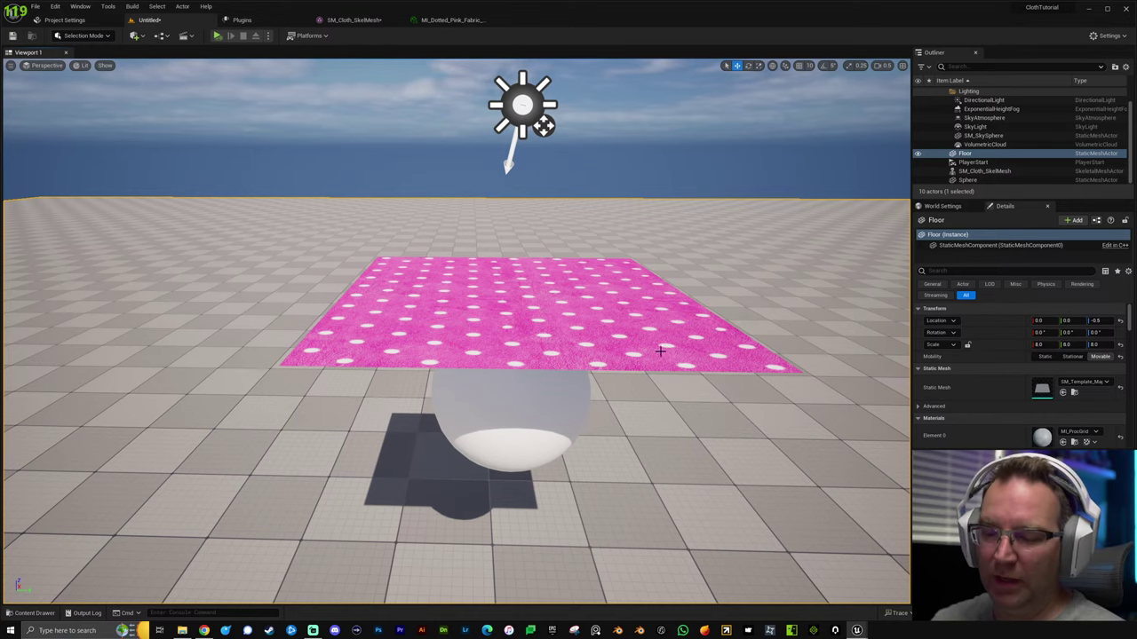
left_click(638, 332)
key("f")
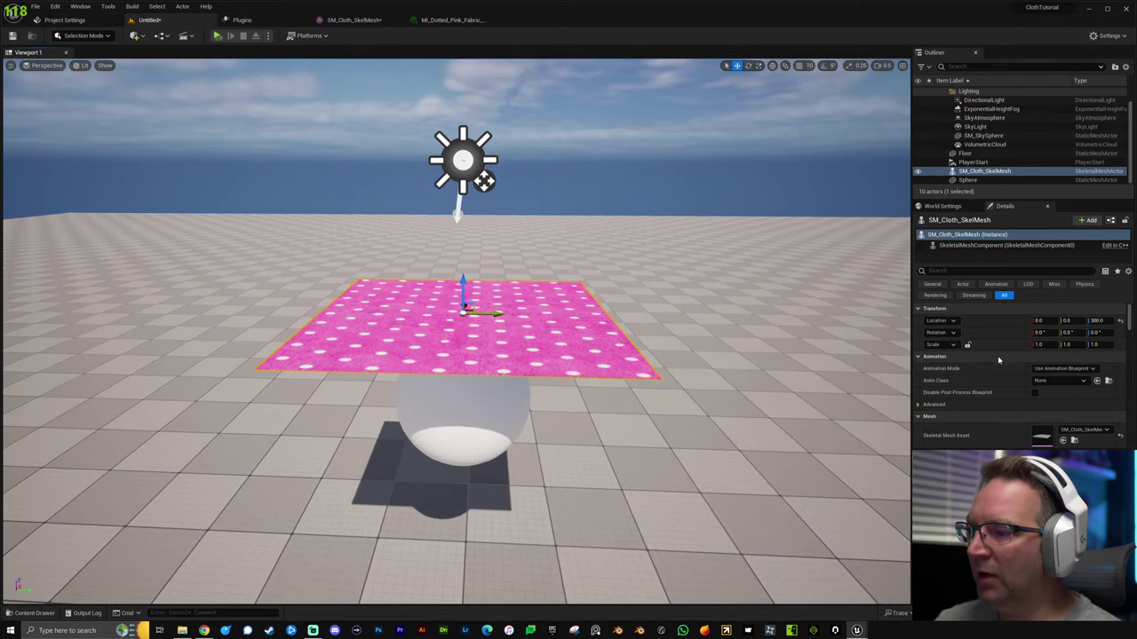
scroll(998, 359, "down", 6)
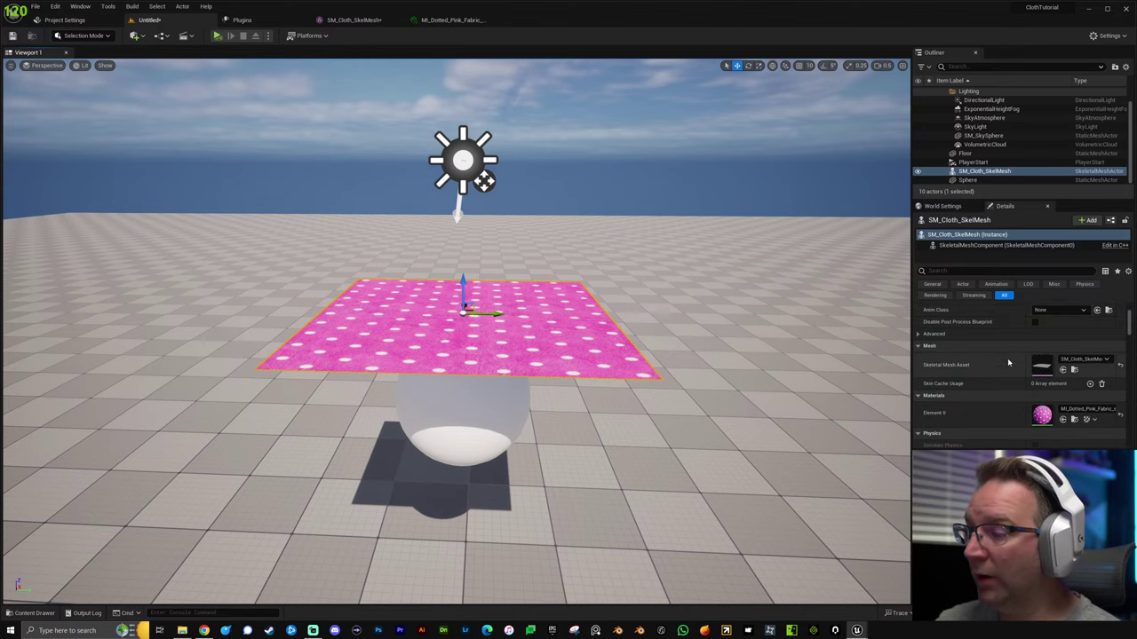
scroll(1009, 351, "down", 2)
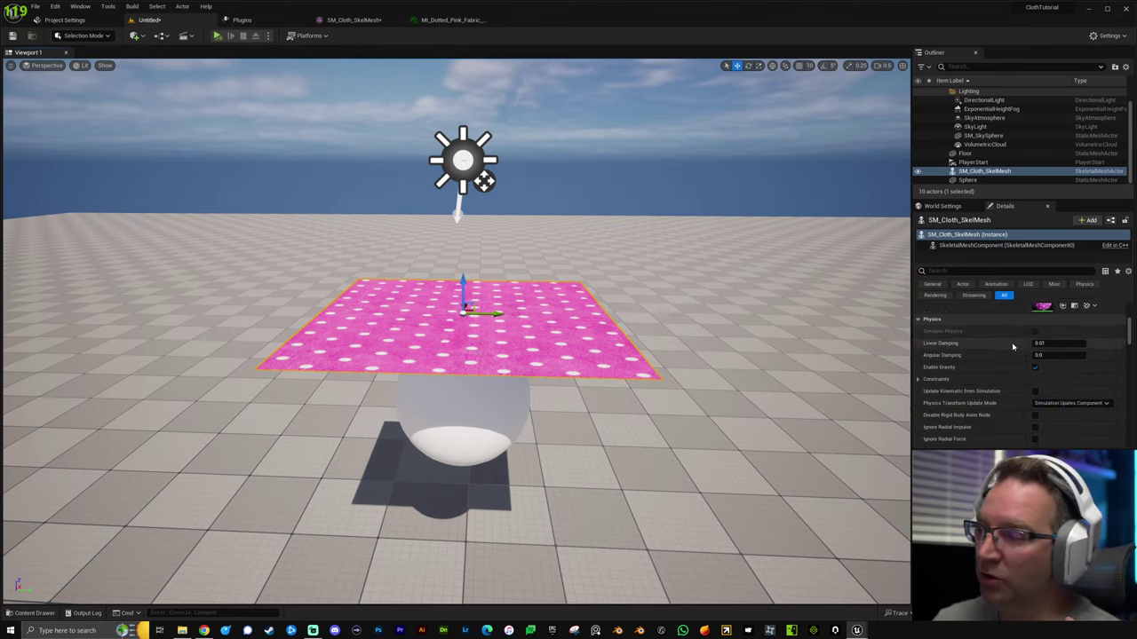
scroll(995, 352, "down", 5)
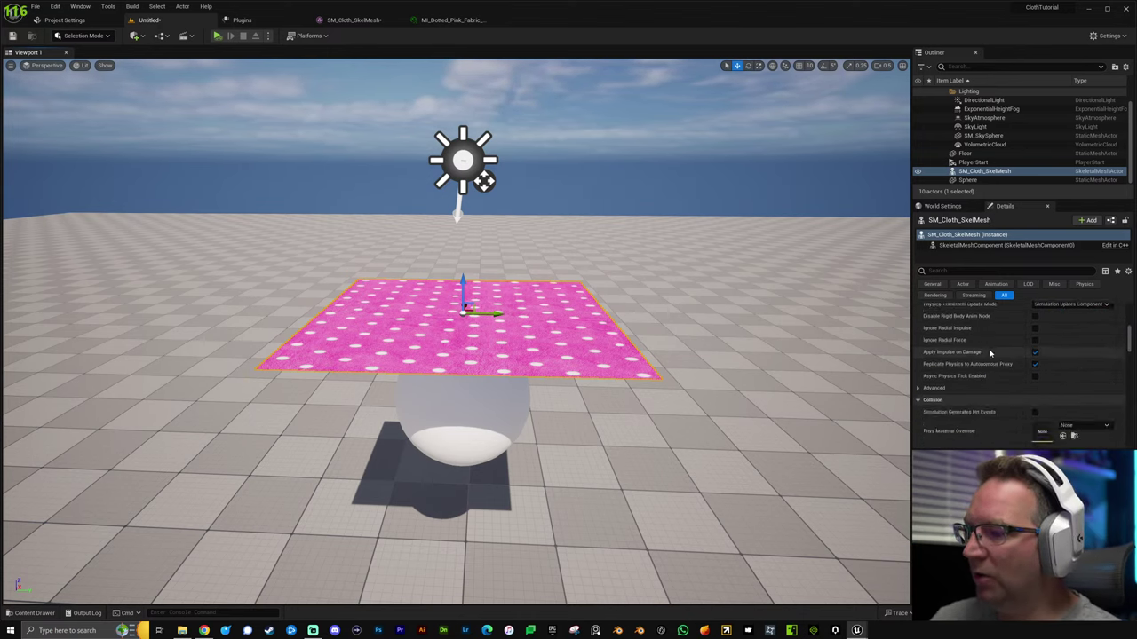
scroll(943, 348, "down", 4)
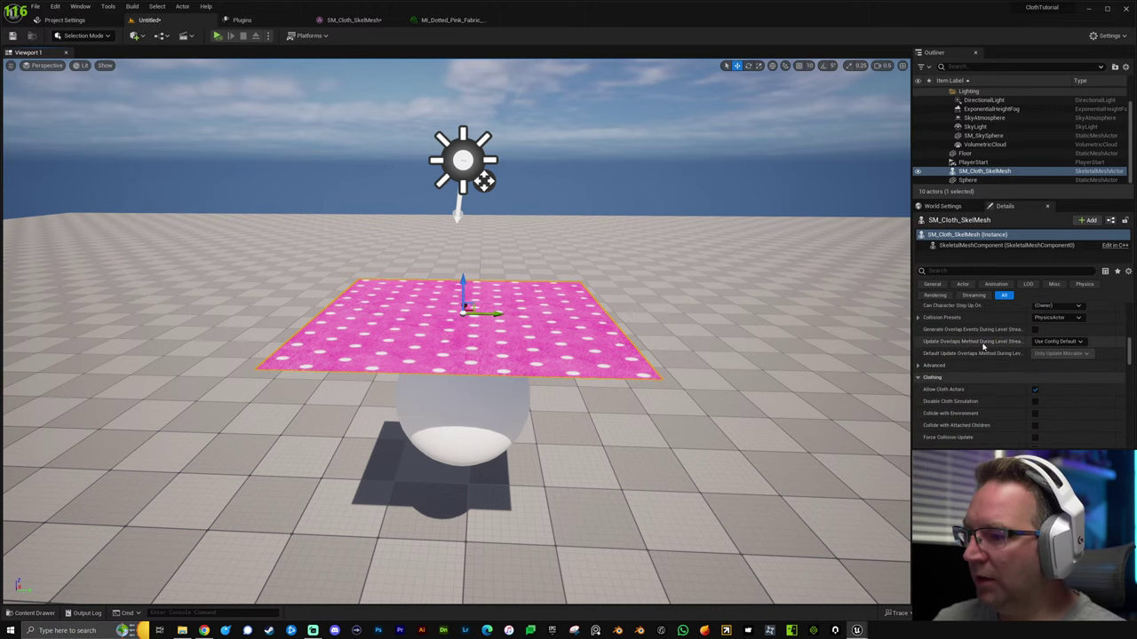
scroll(933, 355, "down", 2)
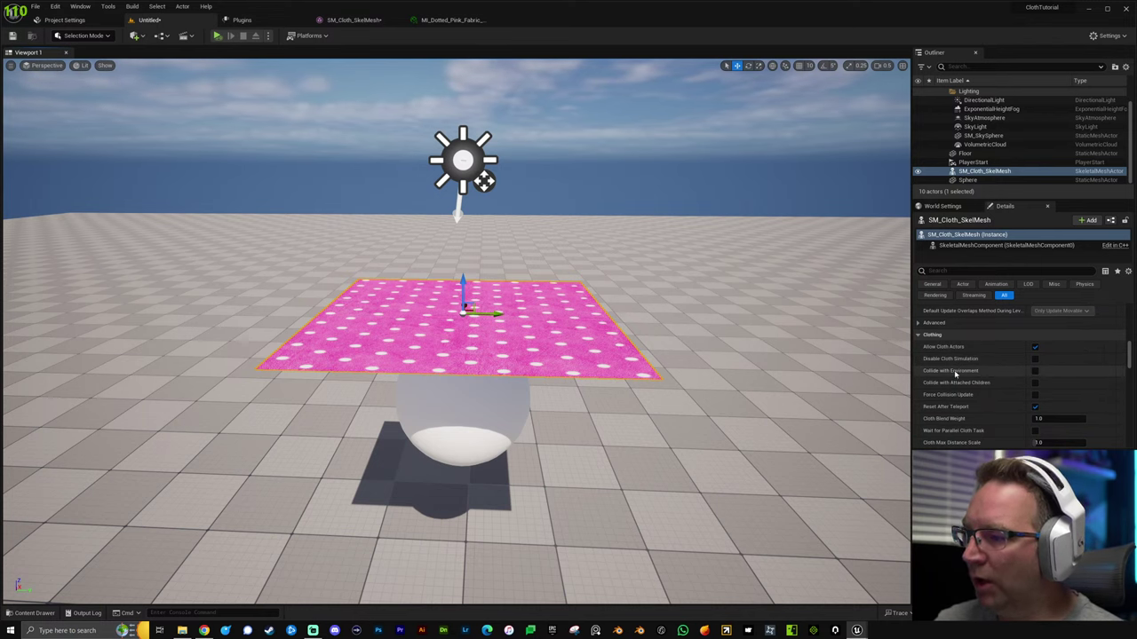
left_click(1035, 372)
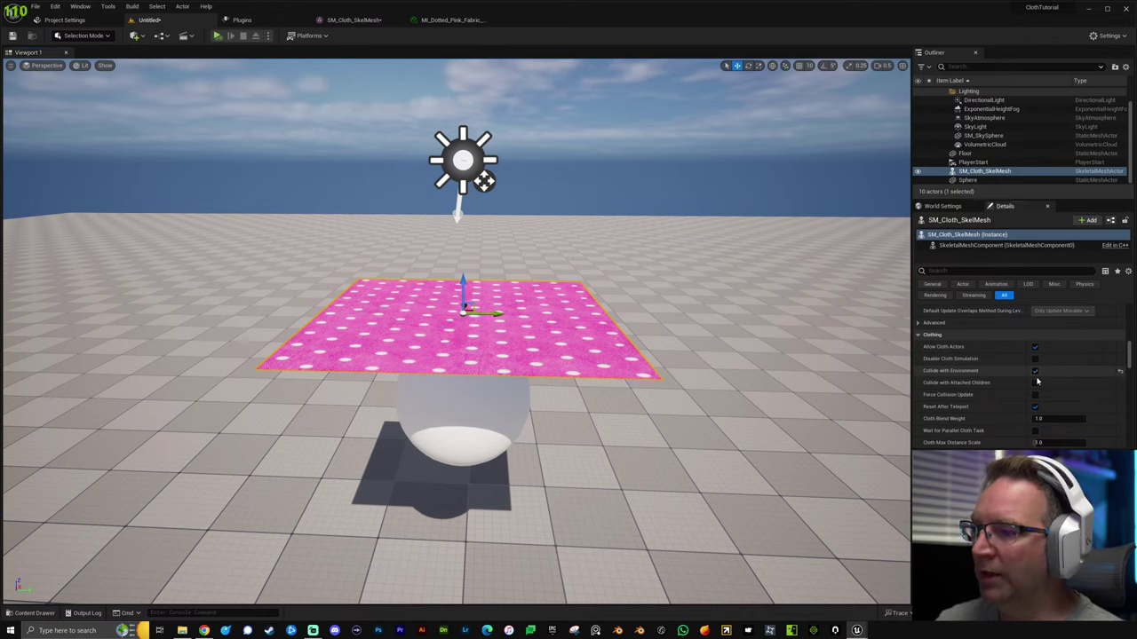
left_click(1035, 395)
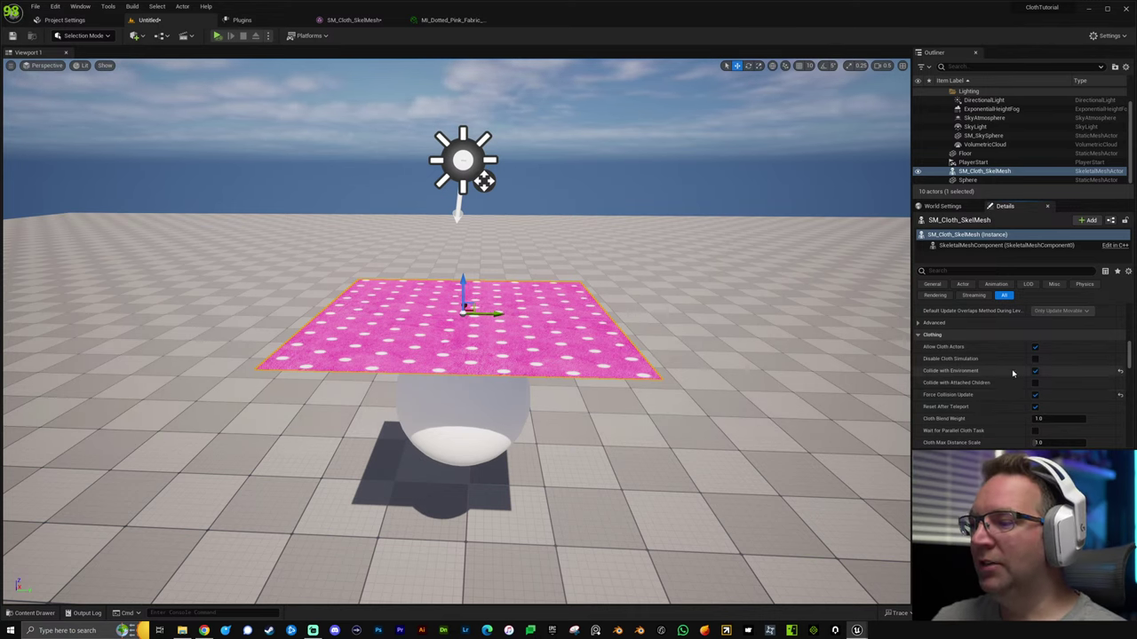
Simulate the level again and examine how the cloth drapes over the sphere from several angles.
key("alt+p")
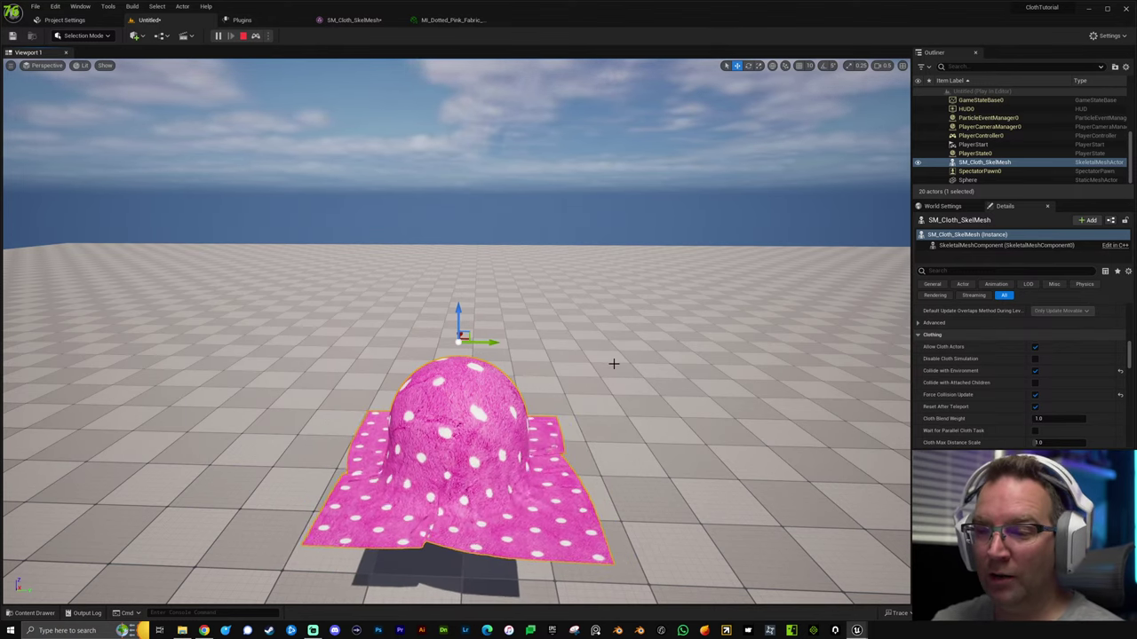
right_click_drag(622, 358, 568, 453)
right_click_drag(609, 412, 512, 434)
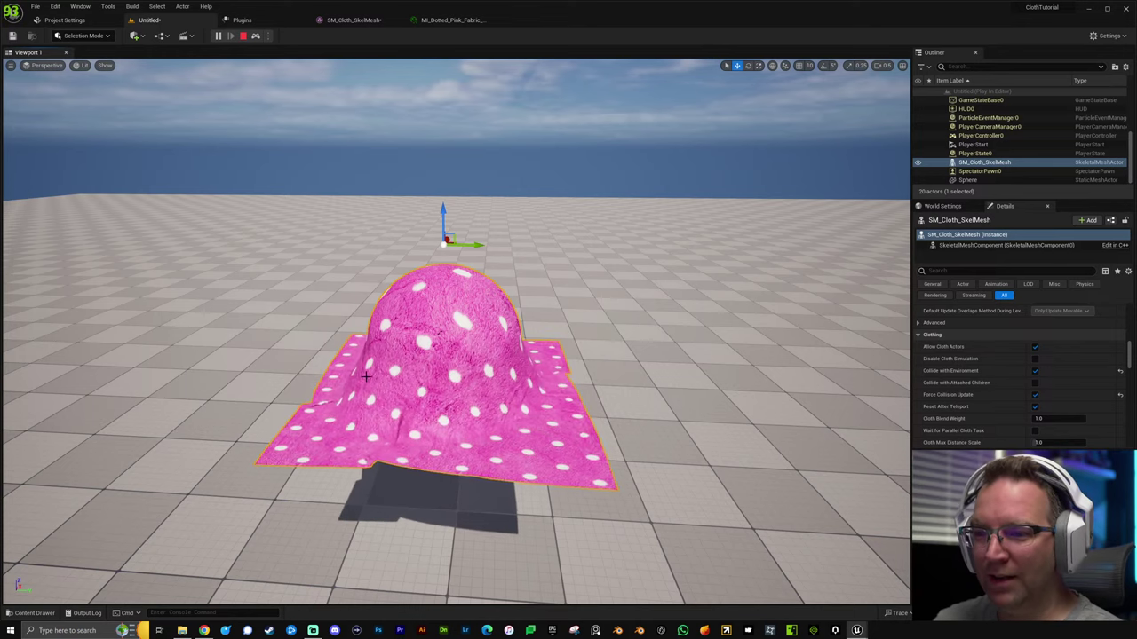
right_click_drag(513, 404, 531, 387)
left_click_drag(494, 405, 550, 363, "alt")
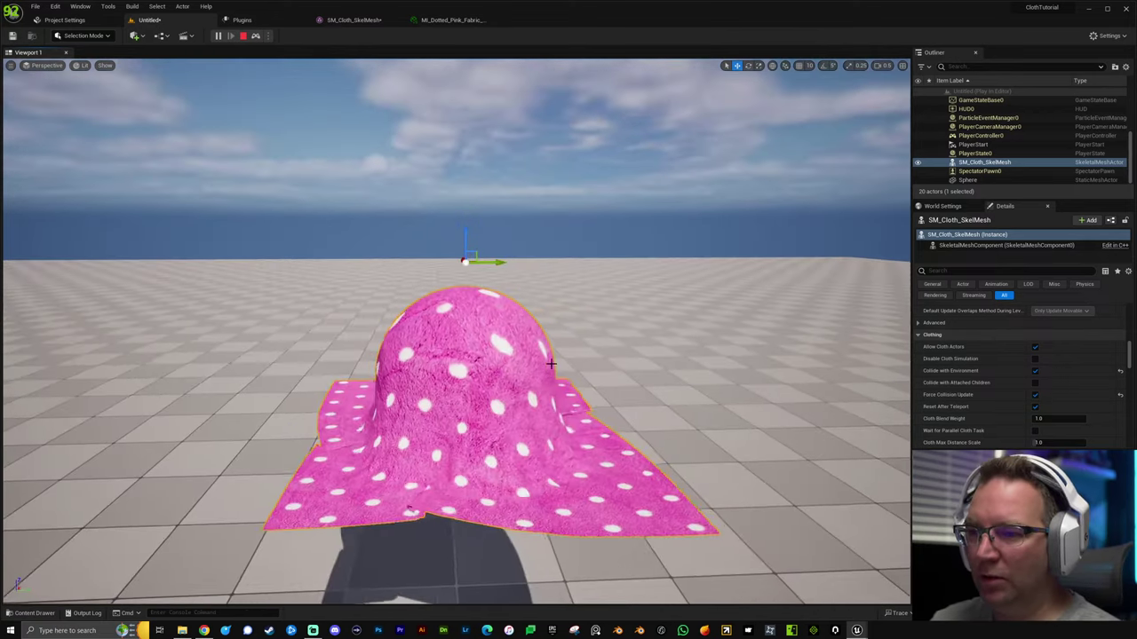
Stop the simulation, open the level sphere's static mesh asset and display its simple collision.
key("Escape")
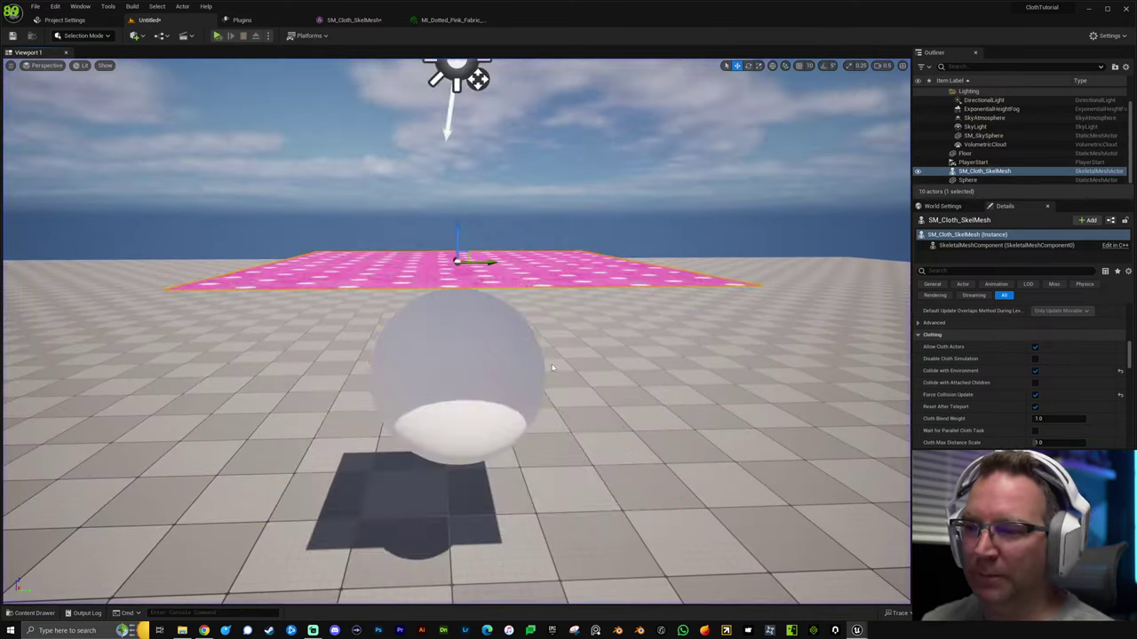
right_click_drag(603, 346, 510, 436)
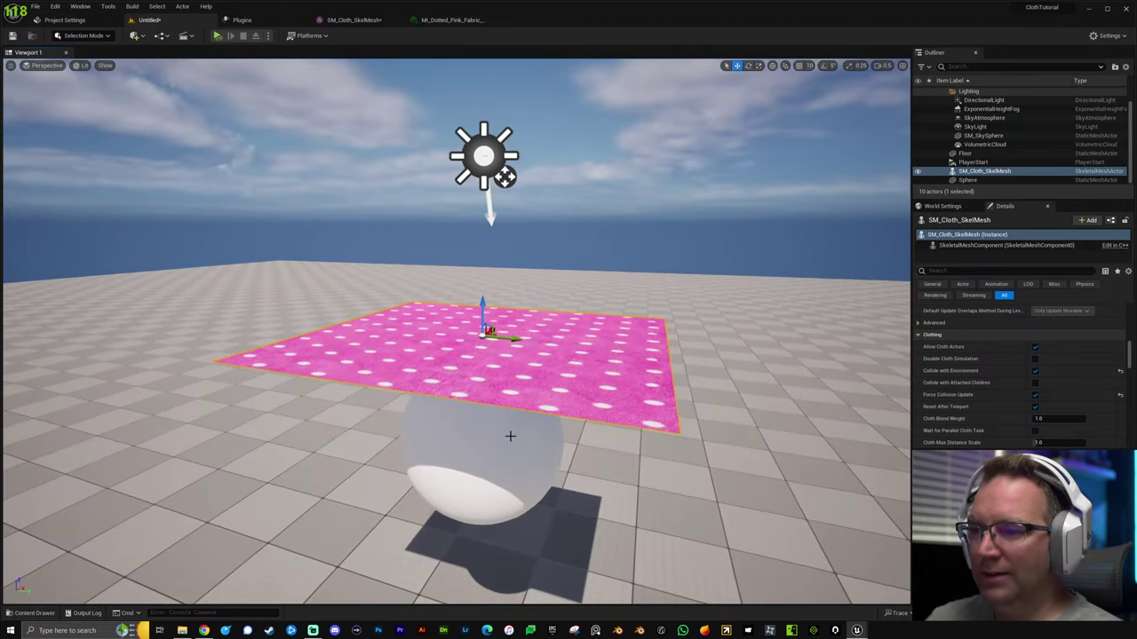
left_click(479, 436)
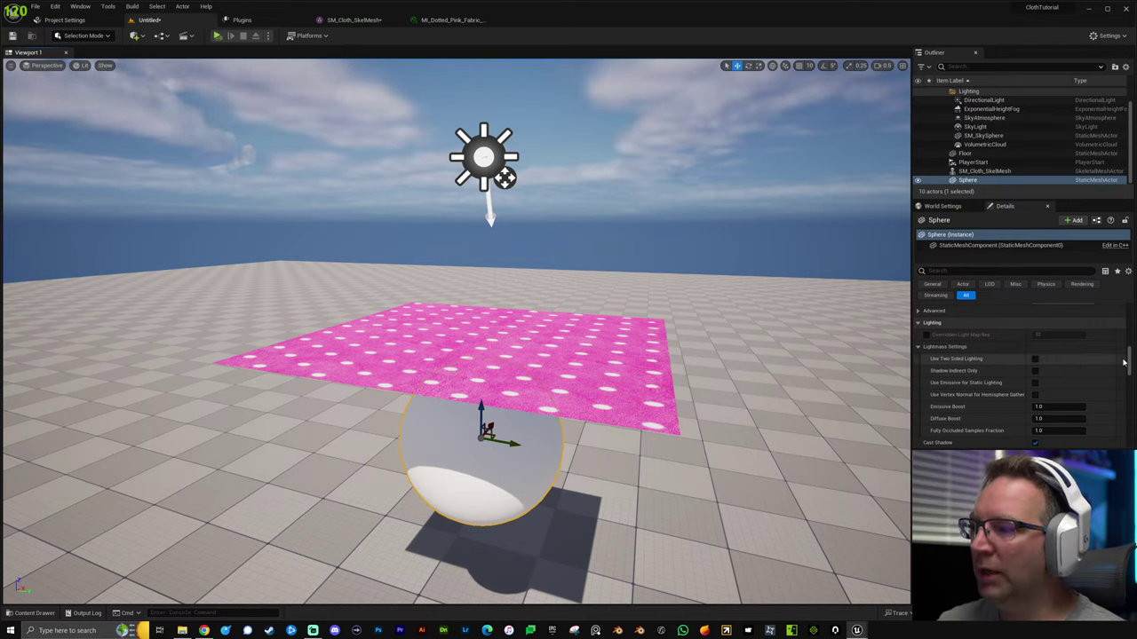
left_click_drag(1127, 360, 1131, 306)
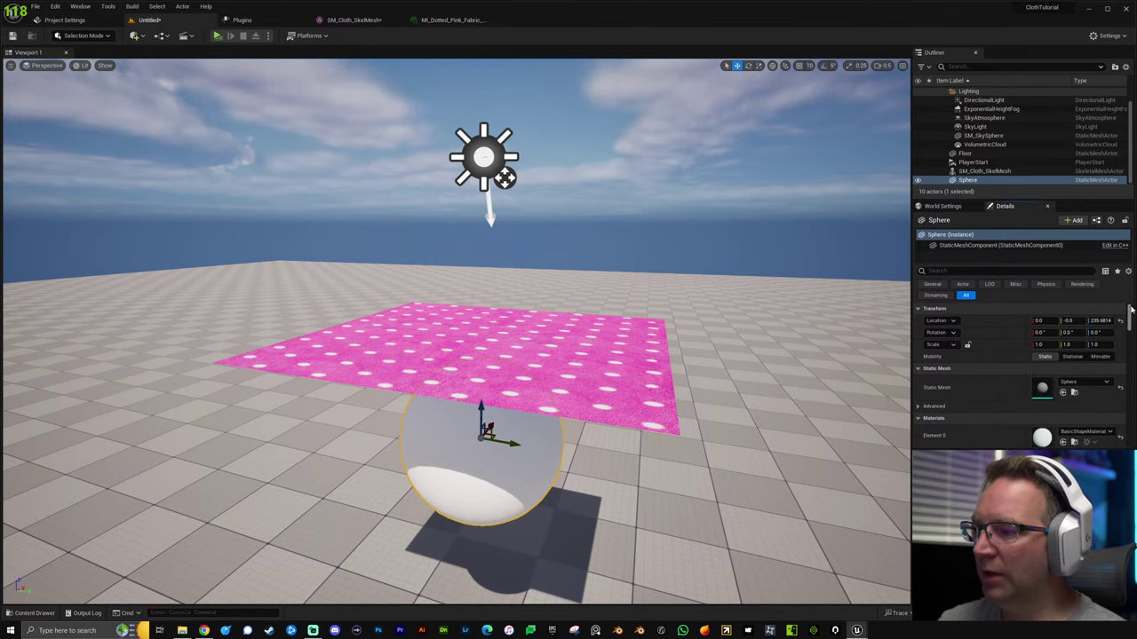
double_click(1042, 388)
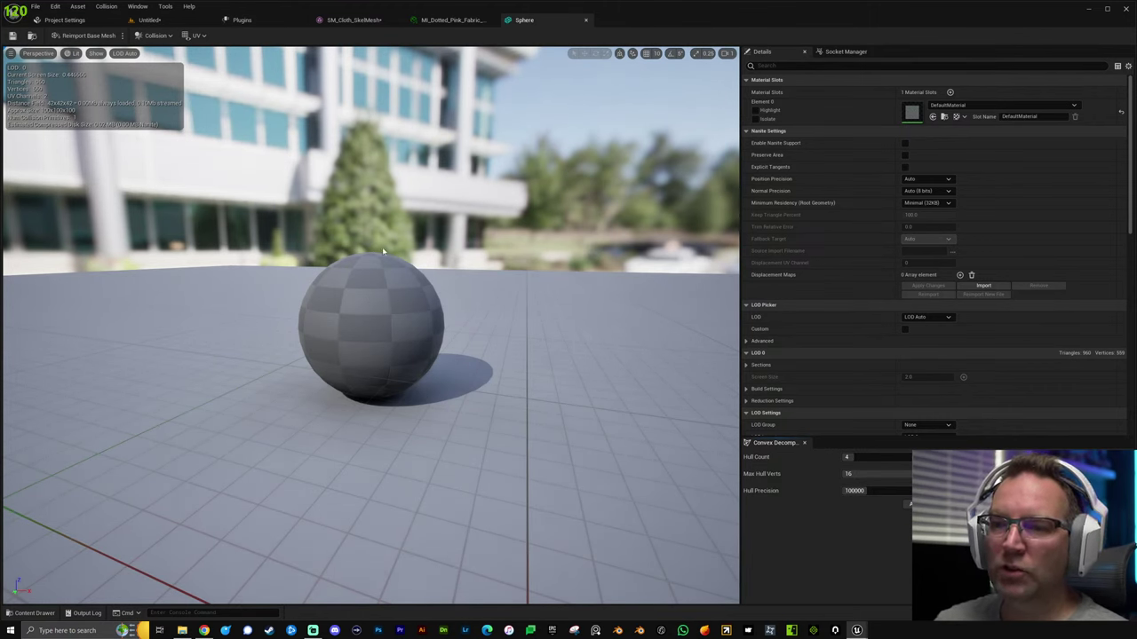
left_click(96, 54)
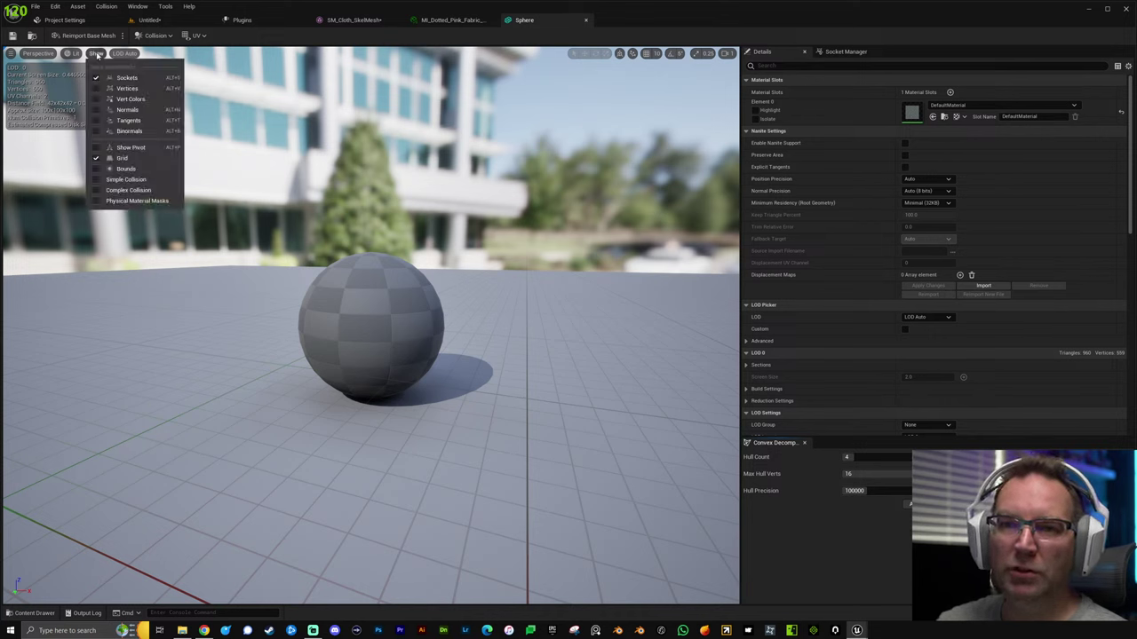
left_click(124, 180)
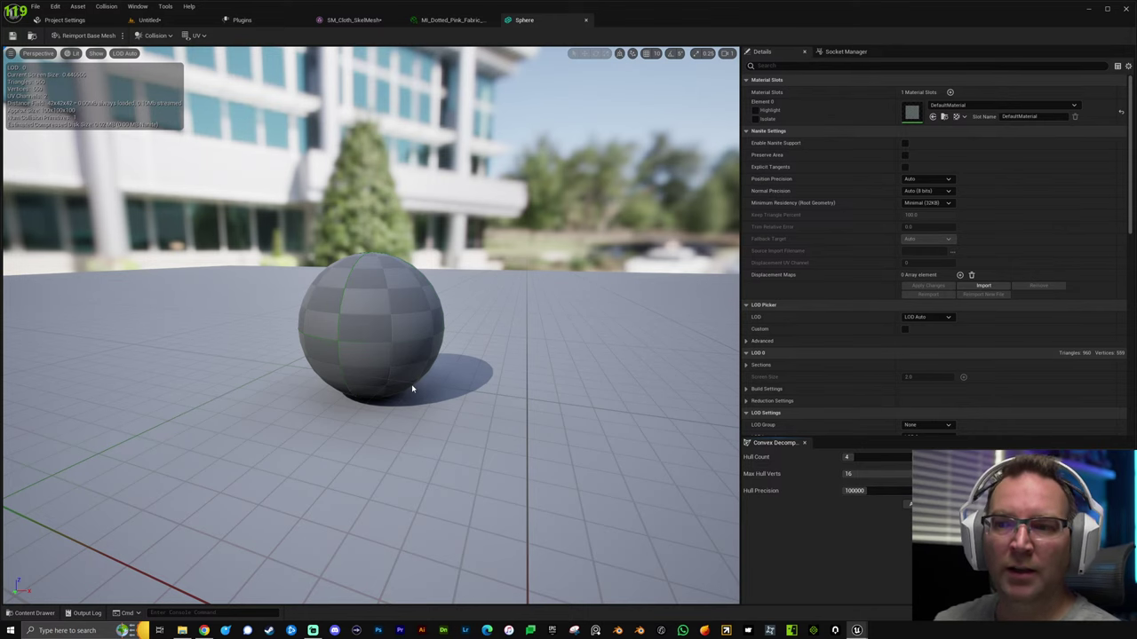
Examine the simple collision outline around the sphere mesh up close and from several angles.
key("w")
right_click_drag(405, 352, 392, 352)
key("s")
scroll(392, 353, "down", 2)
key("w")
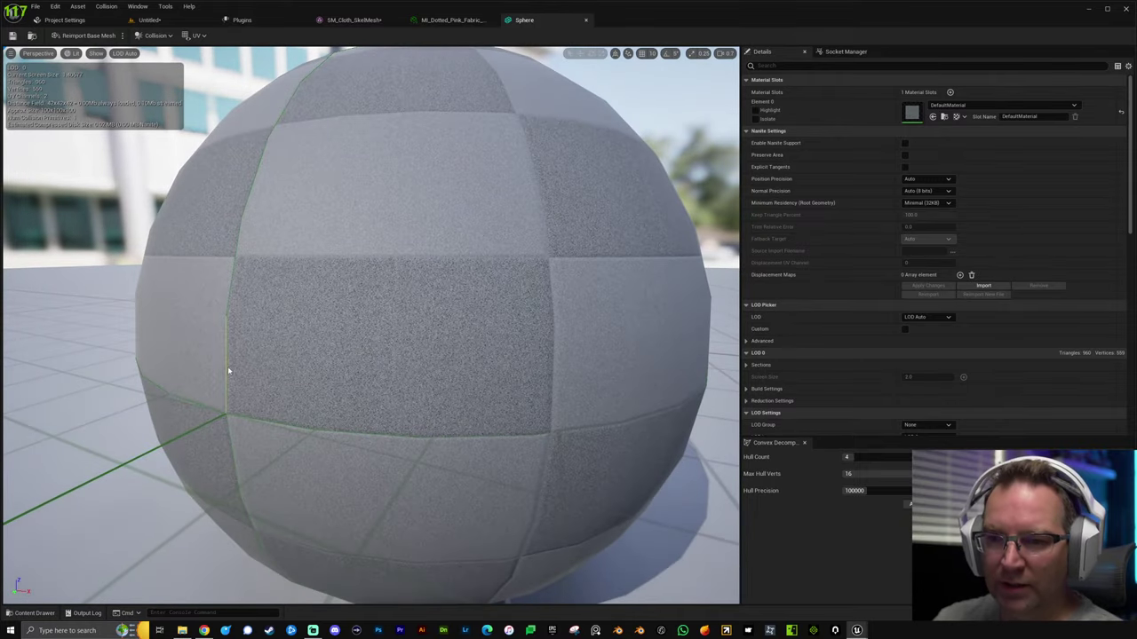
key("w")
key("e")
right_click_drag(289, 133, 407, 185)
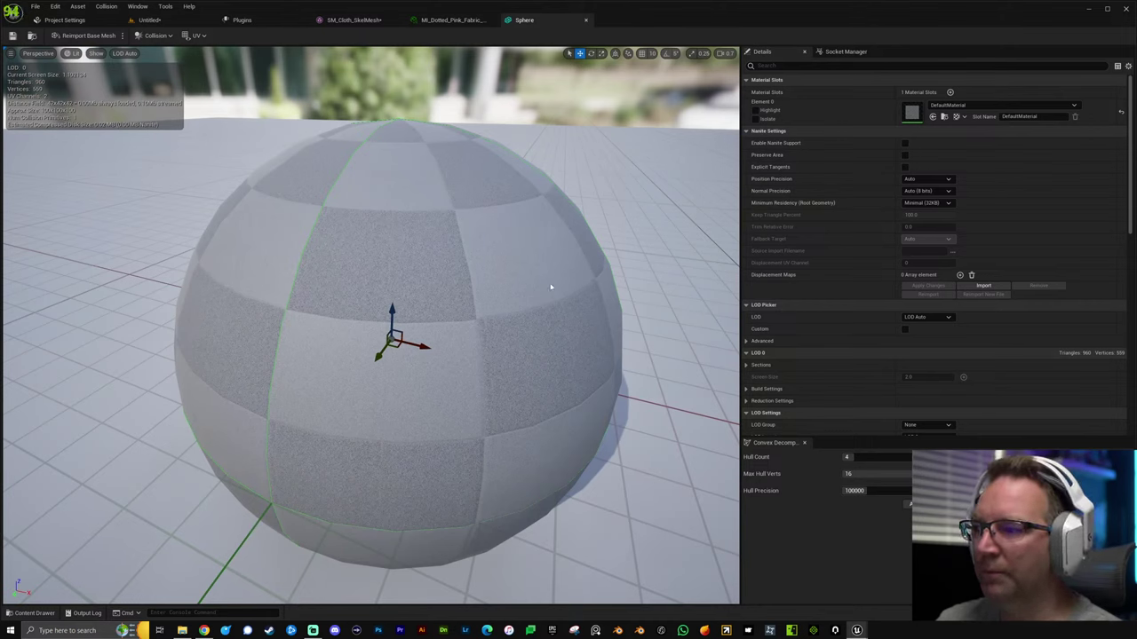
Close the sphere's mesh asset and set the level sphere's Collision Presets to BlockAll.
left_click(459, 21)
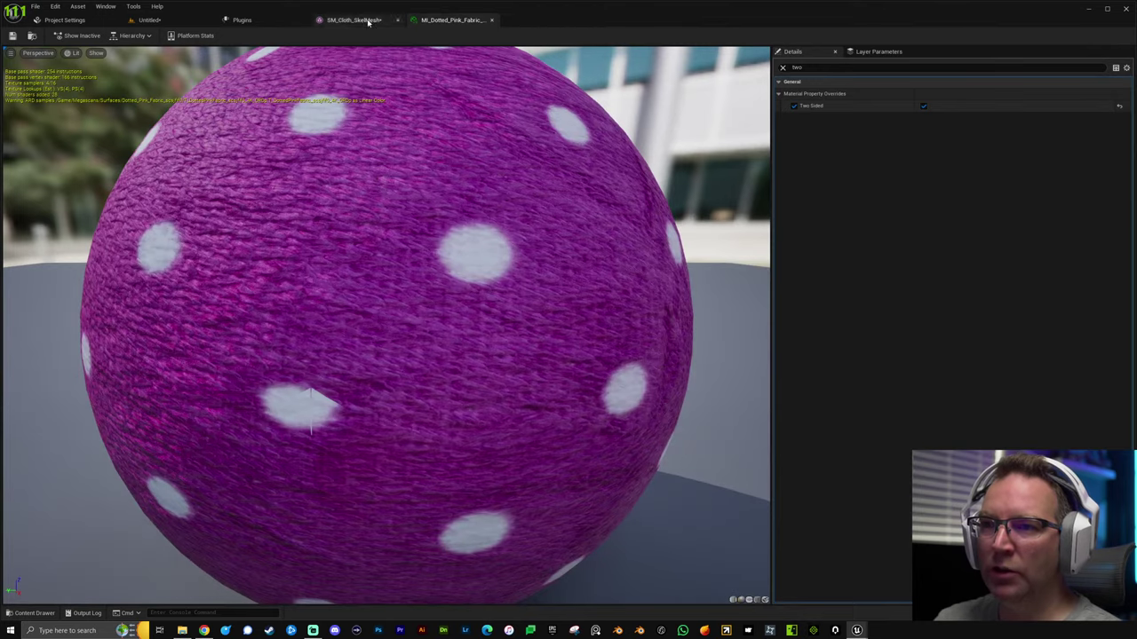
left_click(149, 19)
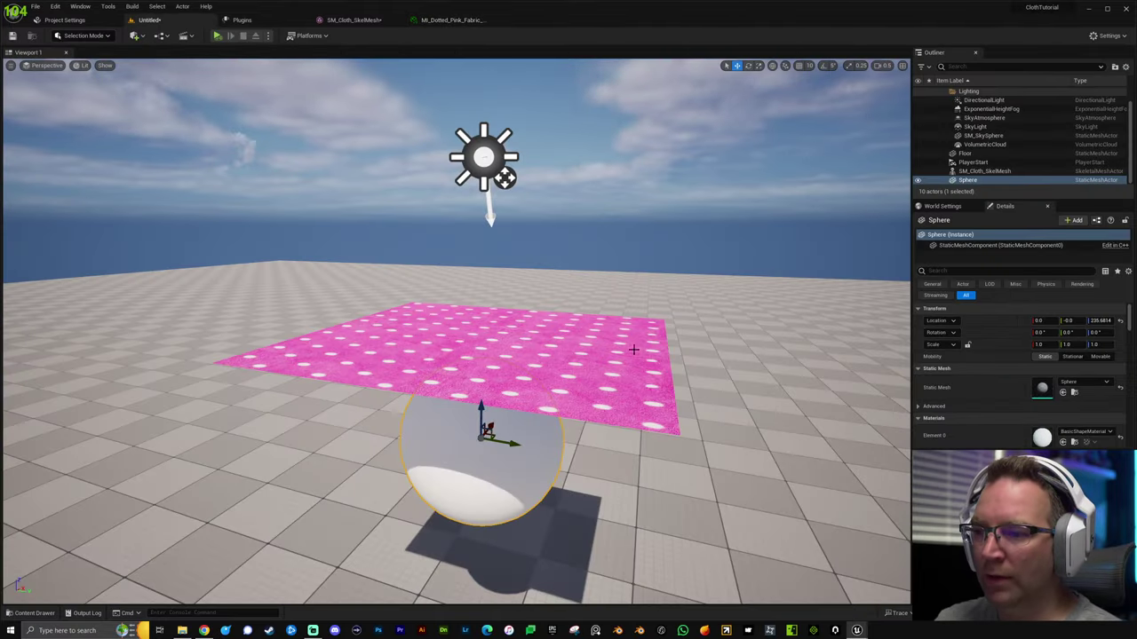
scroll(651, 356, "down", 2)
scroll(1005, 378, "down", 3)
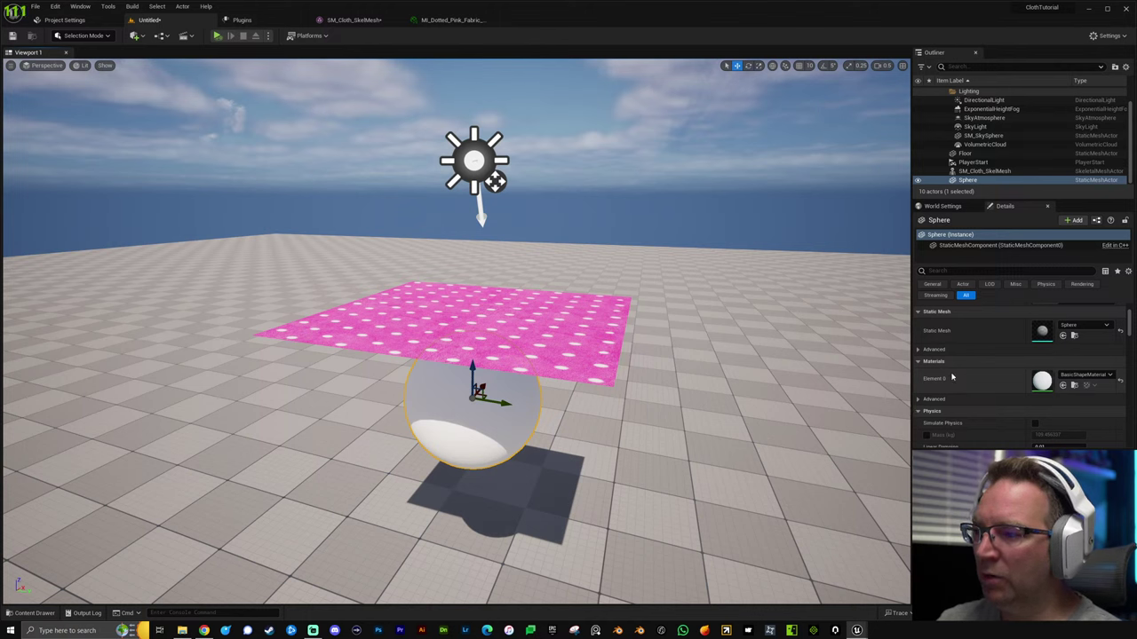
scroll(977, 364, "down", 2)
scroll(976, 360, "down", 5)
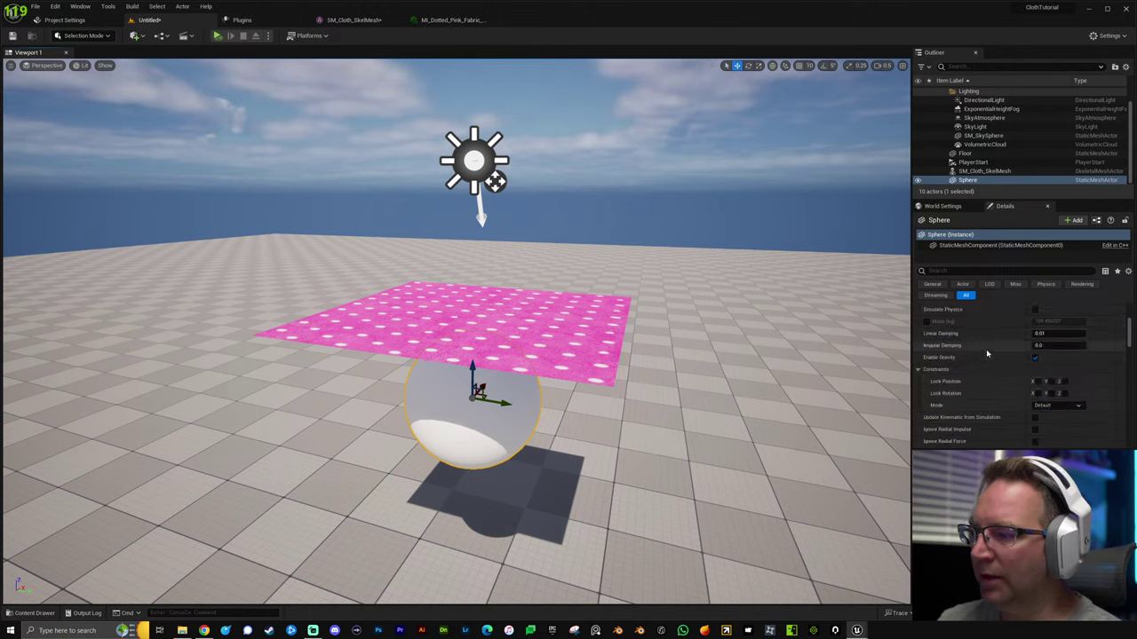
scroll(996, 354, "down", 3)
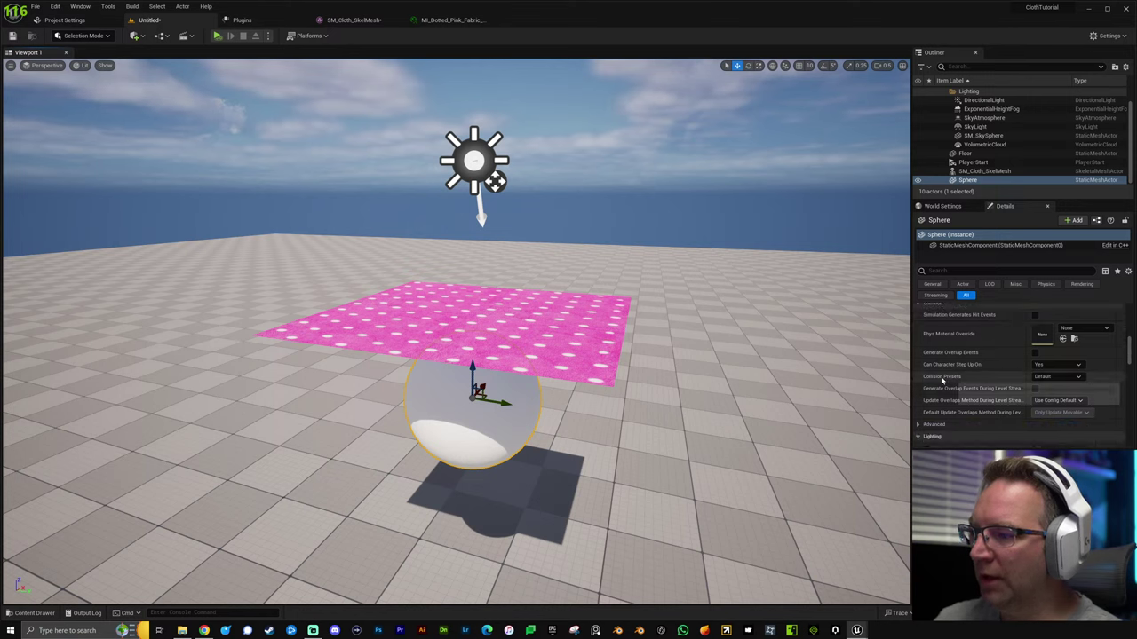
left_click(1071, 378)
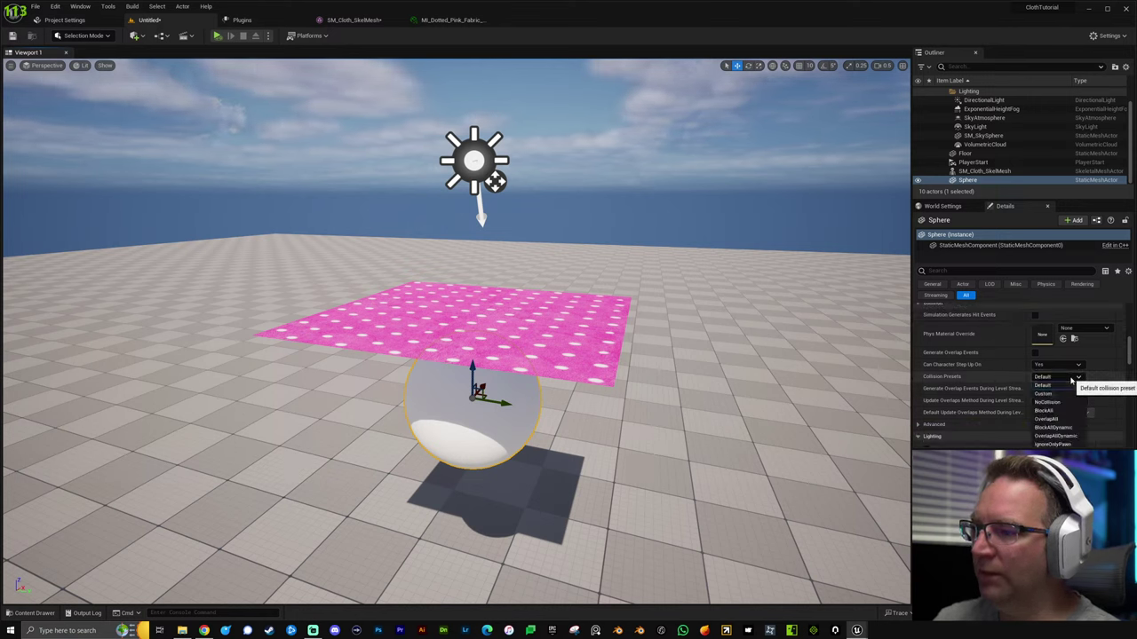
left_click(1049, 413)
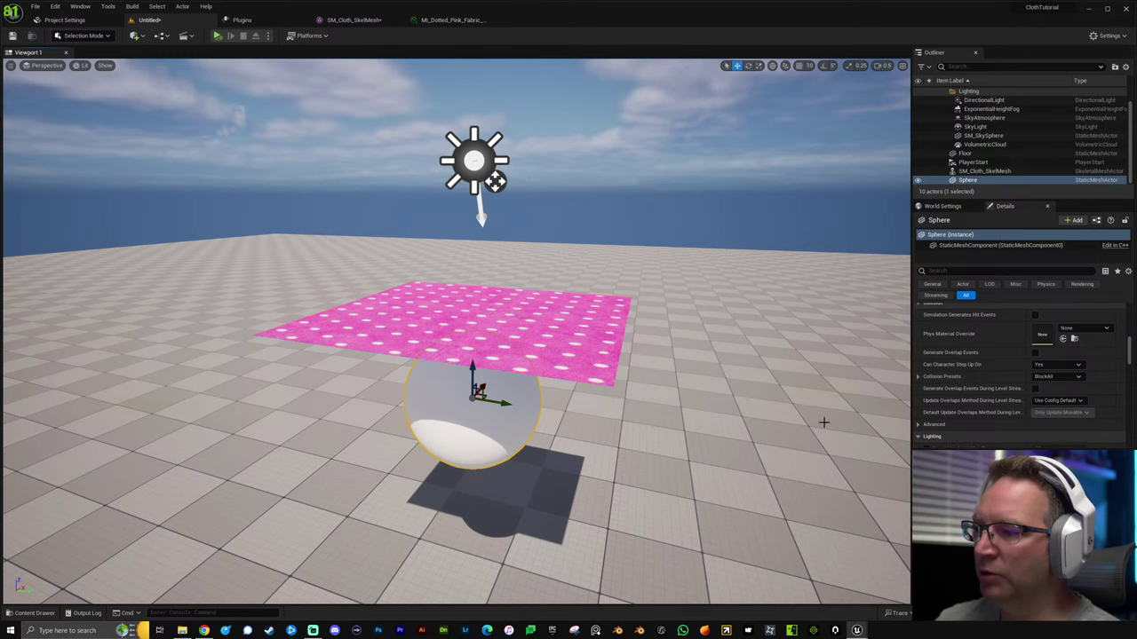
Simulate the level to test the cloth against the BlockAll sphere, and stop the simulation.
right_click_drag(720, 388, 719, 383)
key("alt+p")
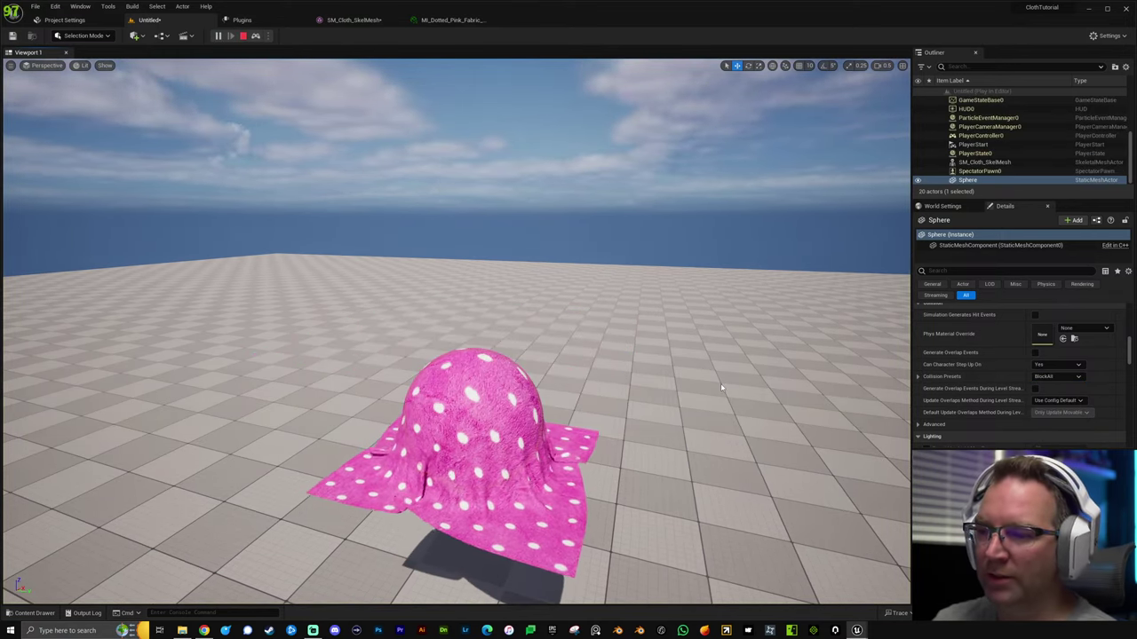
key("Escape")
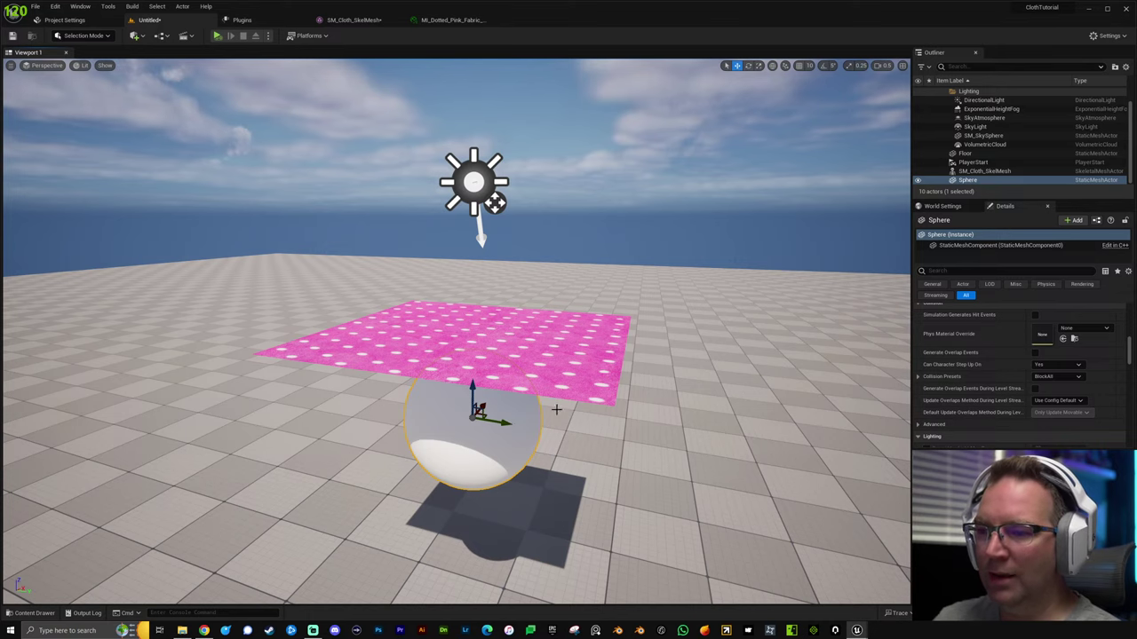
Simulate again, slide the cloth sideways over the sphere to test the collision, and stop the simulation.
key("alt+p")
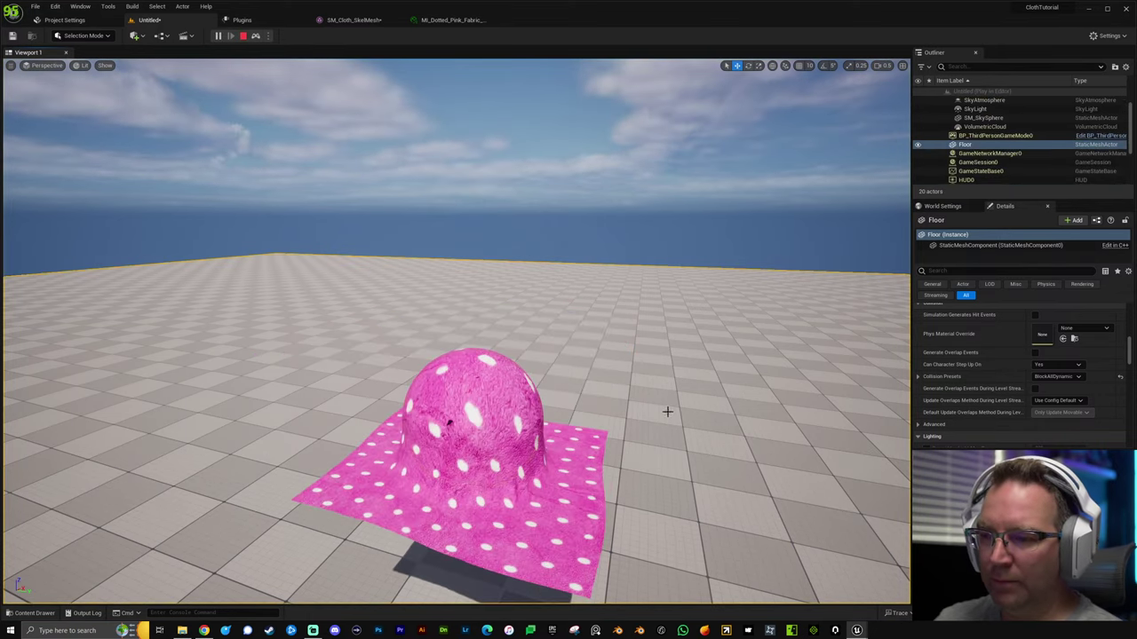
key("w")
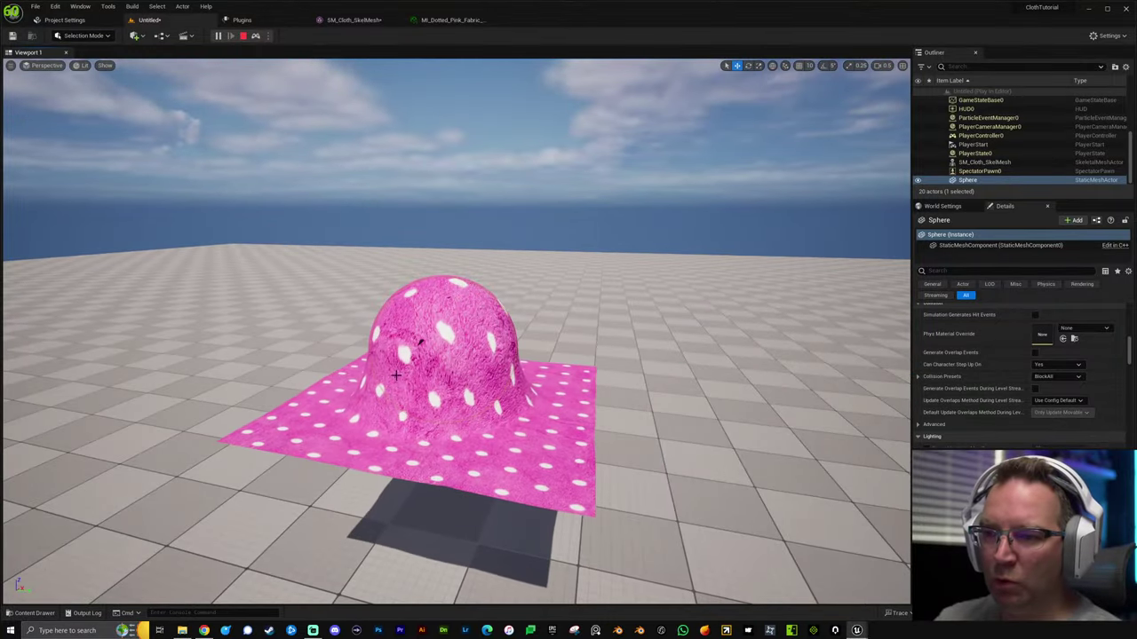
left_click(486, 452)
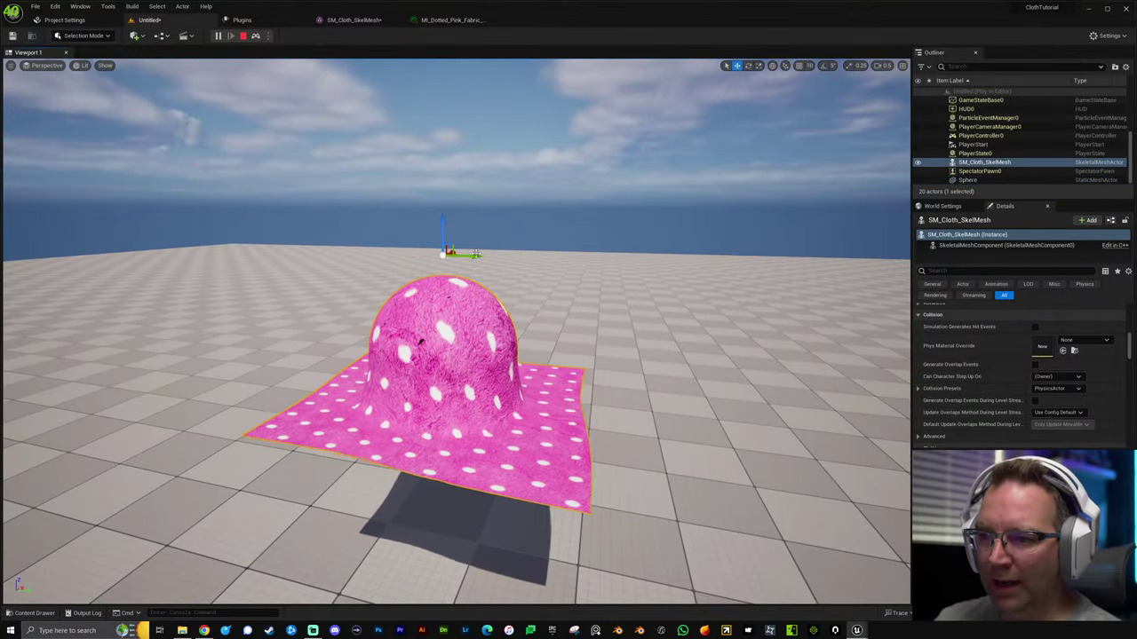
mouse_move(483, 270)
left_mouse_down()
mouse_move(569, 270)
mouse_move(431, 270)
mouse_move(500, 270)
left_mouse_up()
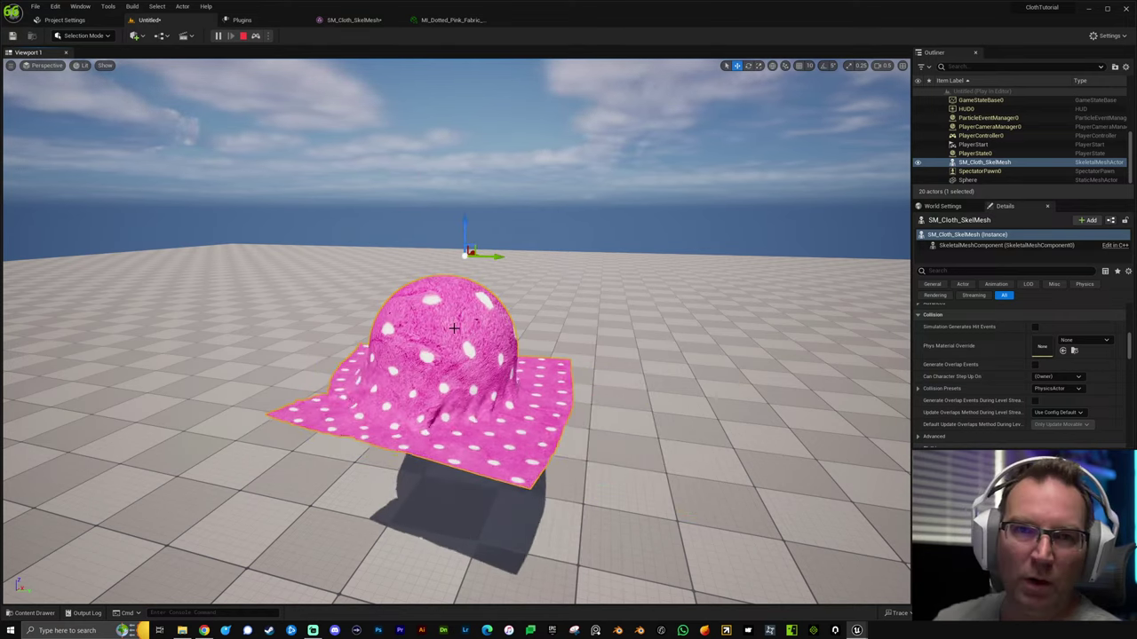
key("Escape")
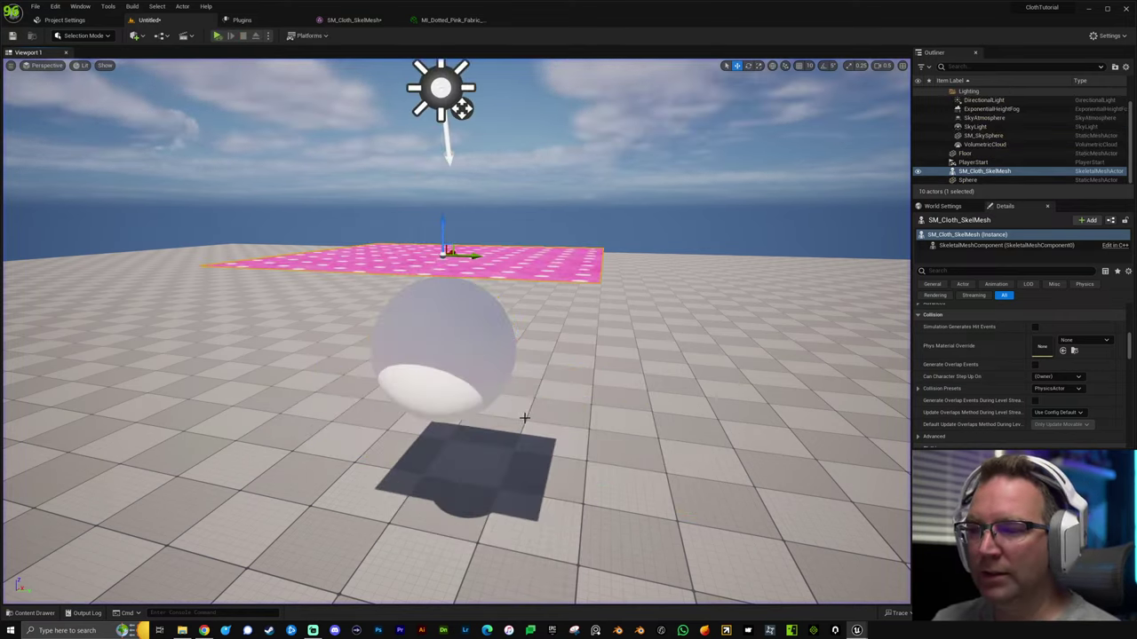
Set the sphere's Mobility to Movable.
left_click(441, 322)
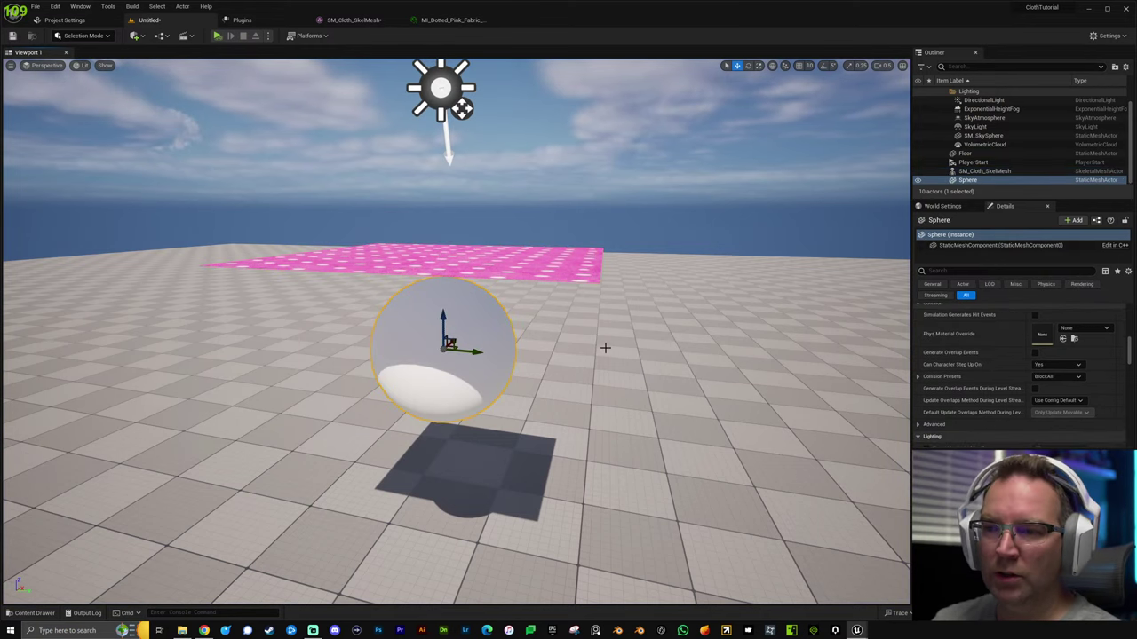
left_click_drag(1130, 351, 1134, 317)
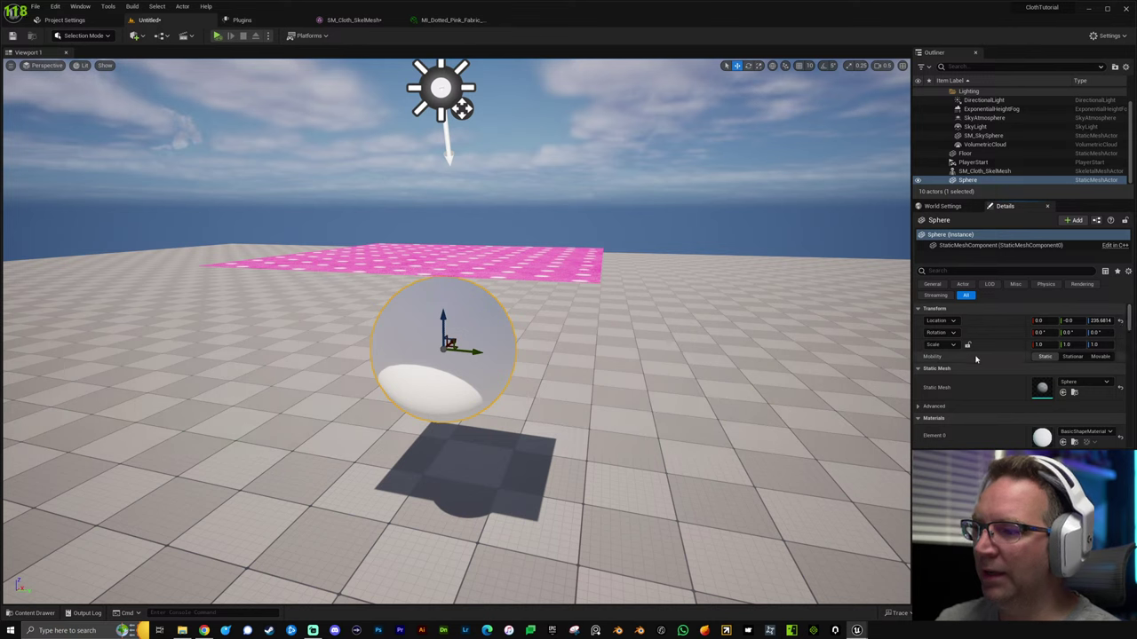
left_click(1095, 359)
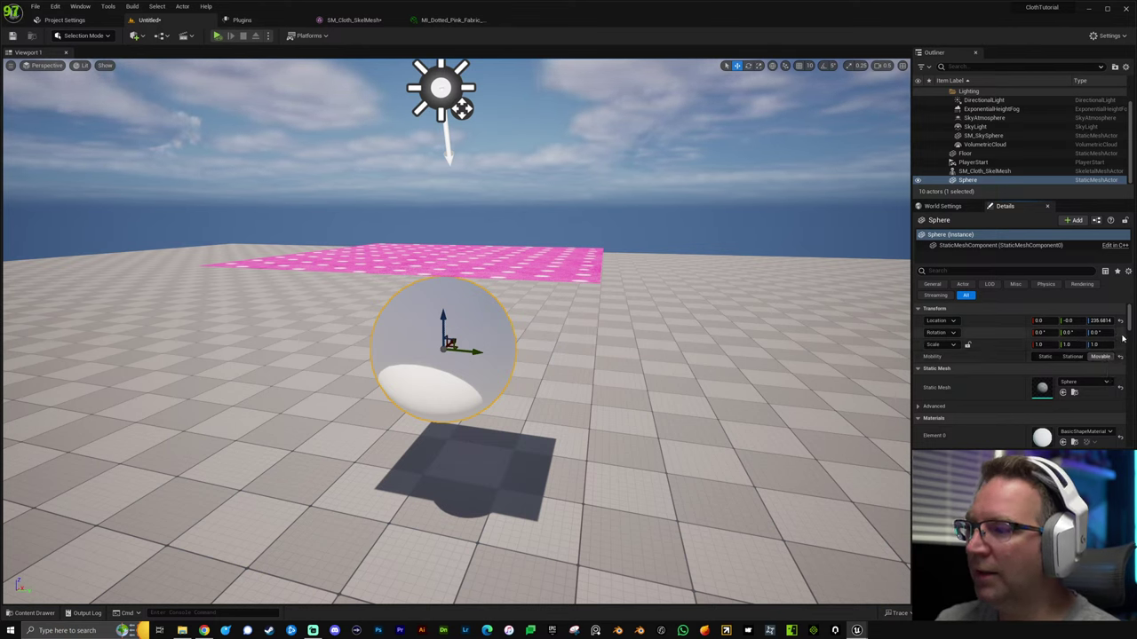
Try the BlockAllDynamic collision preset on the sphere in a simulation, and reset the preset to BlockAll.
left_click_drag(1130, 317, 1130, 352)
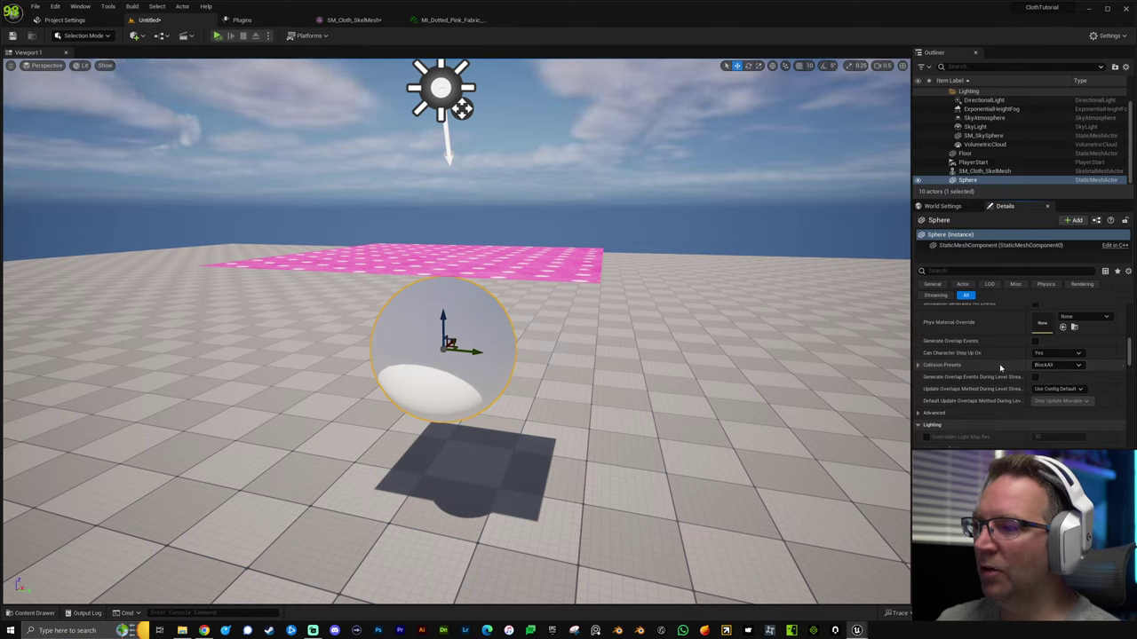
left_click(1121, 368)
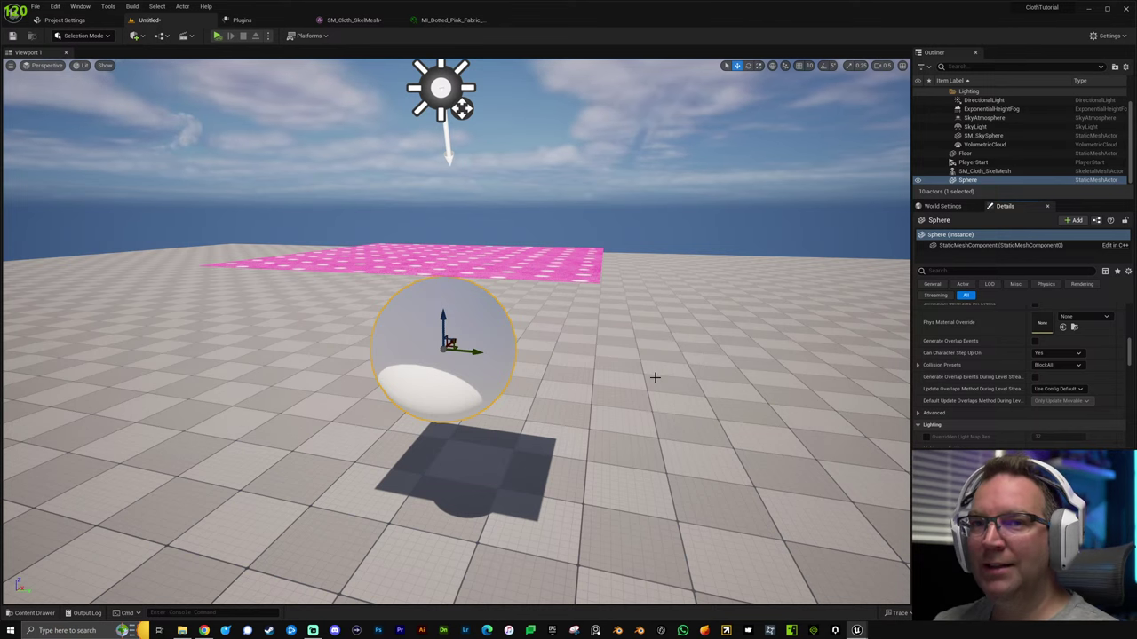
left_click(1056, 365)
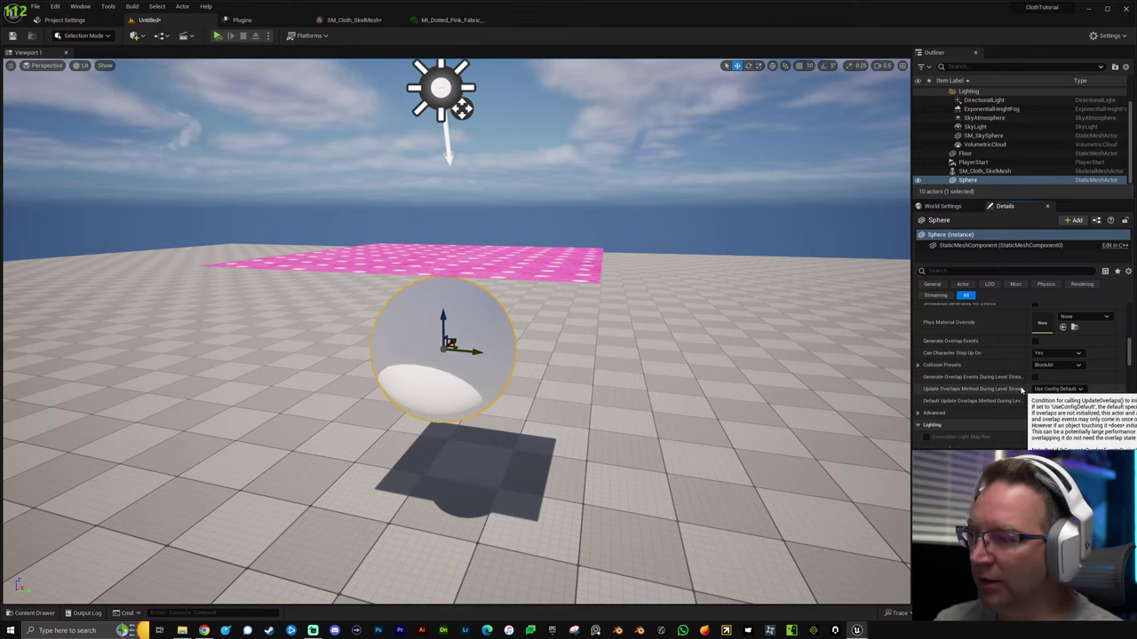
left_click(1091, 416)
key("alt+p")
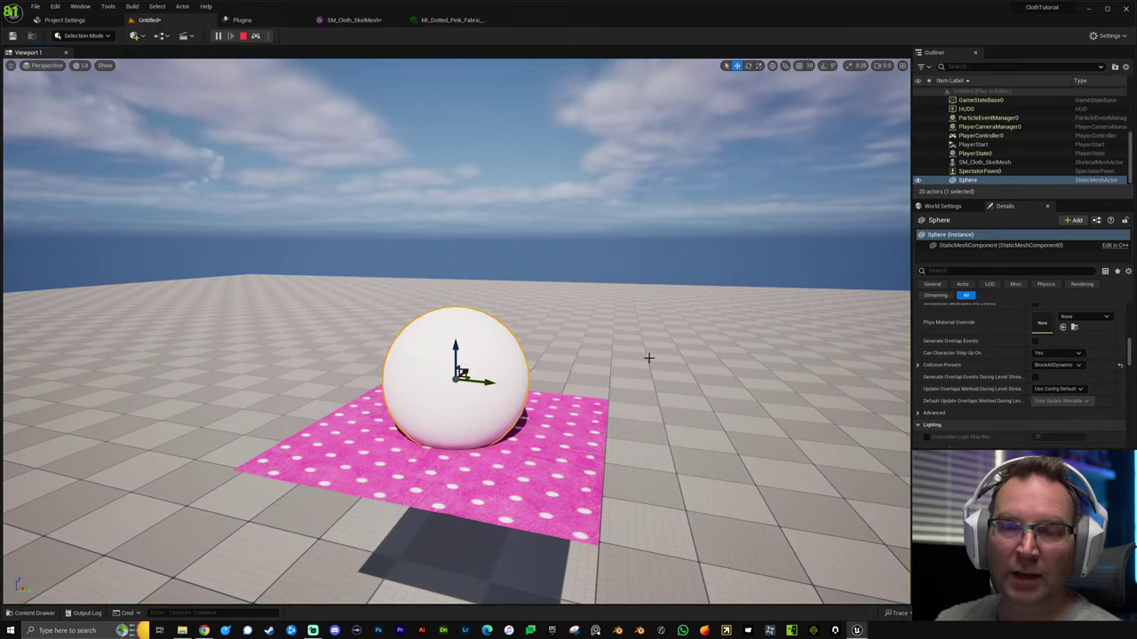
key("Escape")
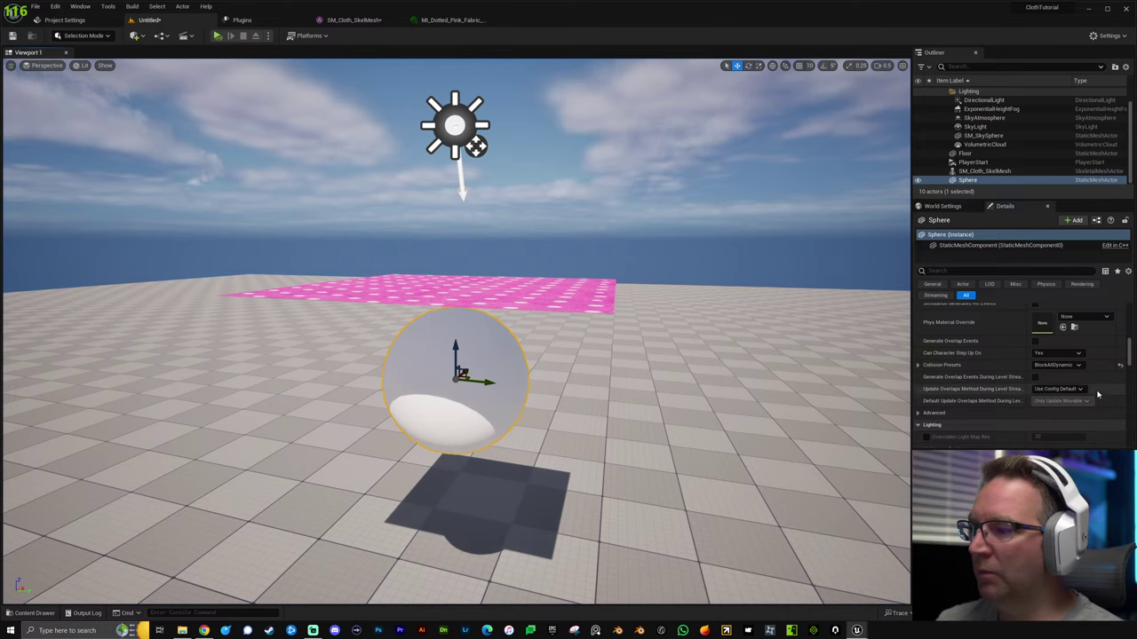
left_click(1120, 365)
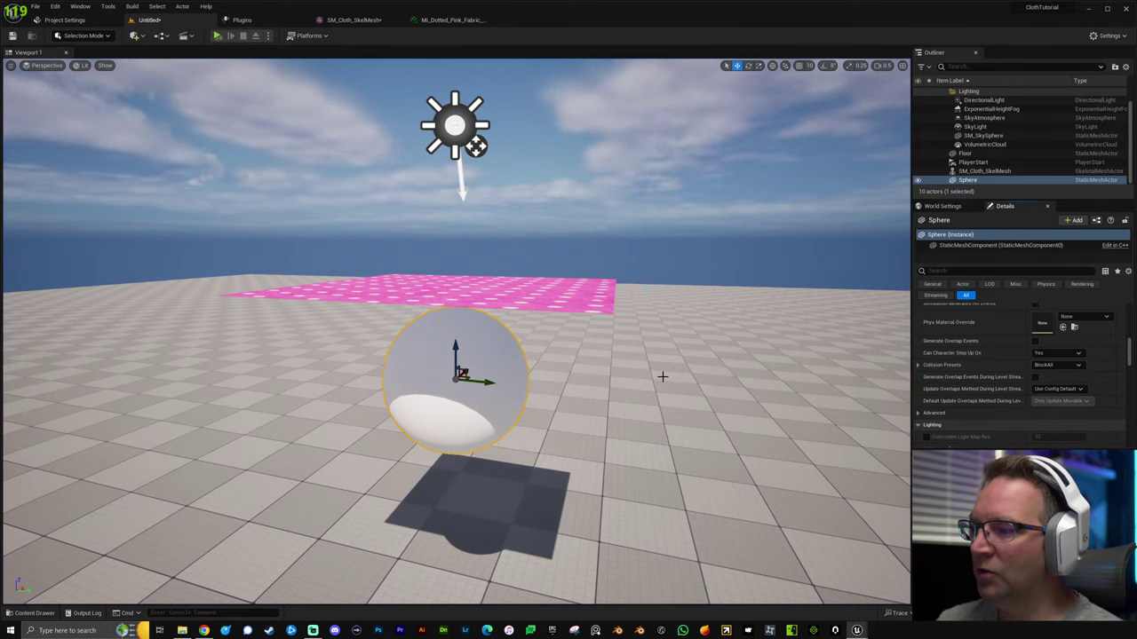
Simulate the level and move the sphere sideways and up and down to test its interaction with the cloth.
key("alt+p")
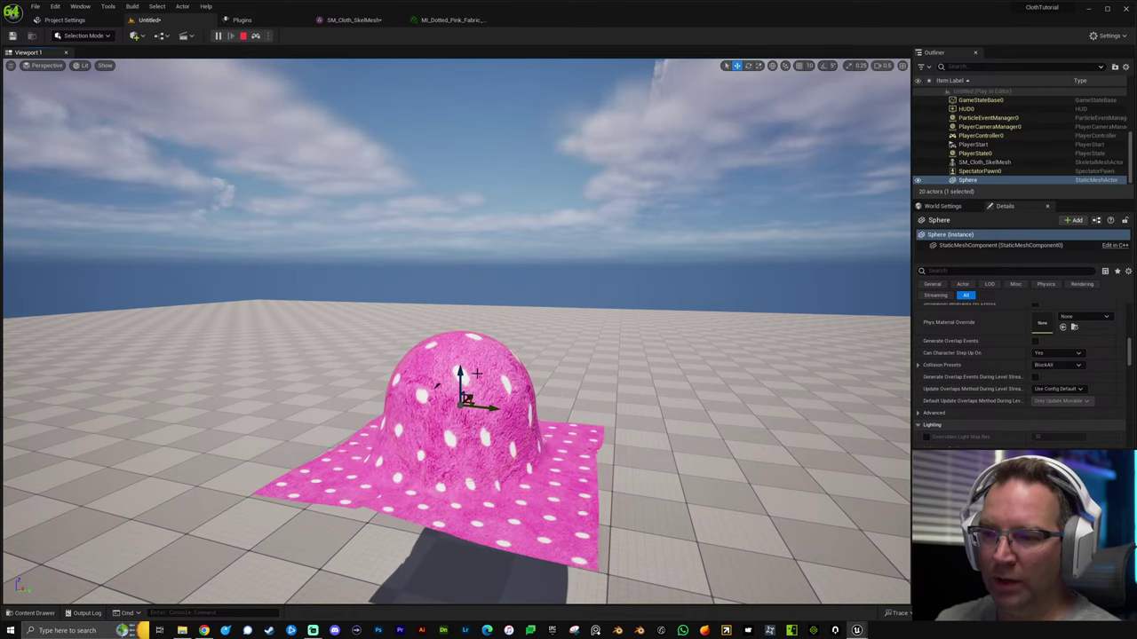
left_click_drag(491, 403, 407, 475)
left_click_drag(333, 475, 333, 391)
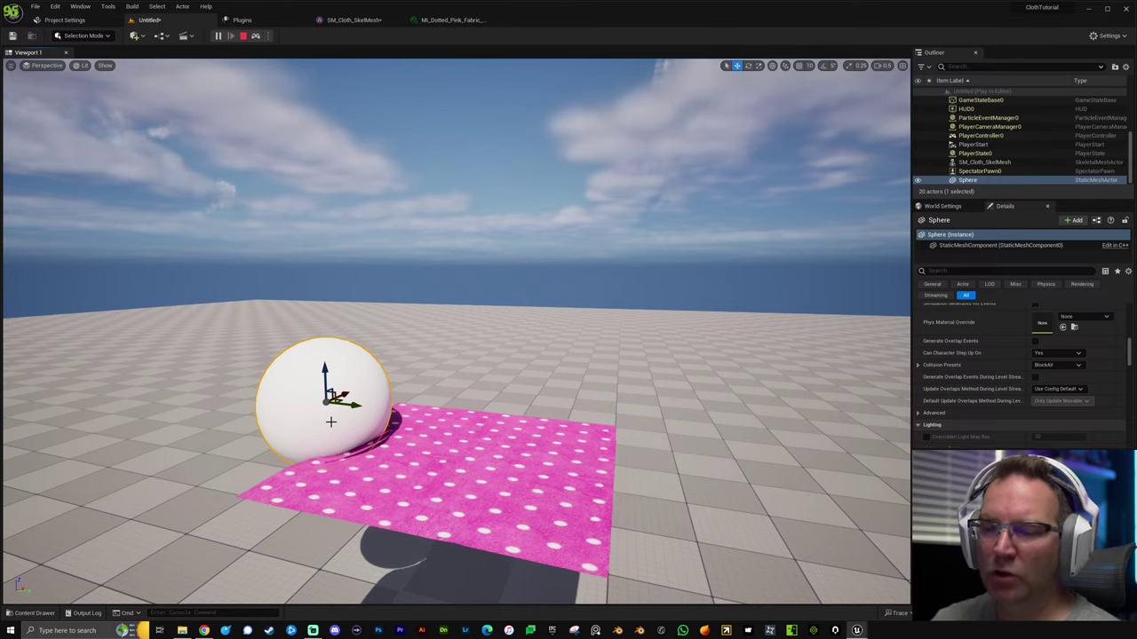
left_click_drag(368, 409, 342, 362)
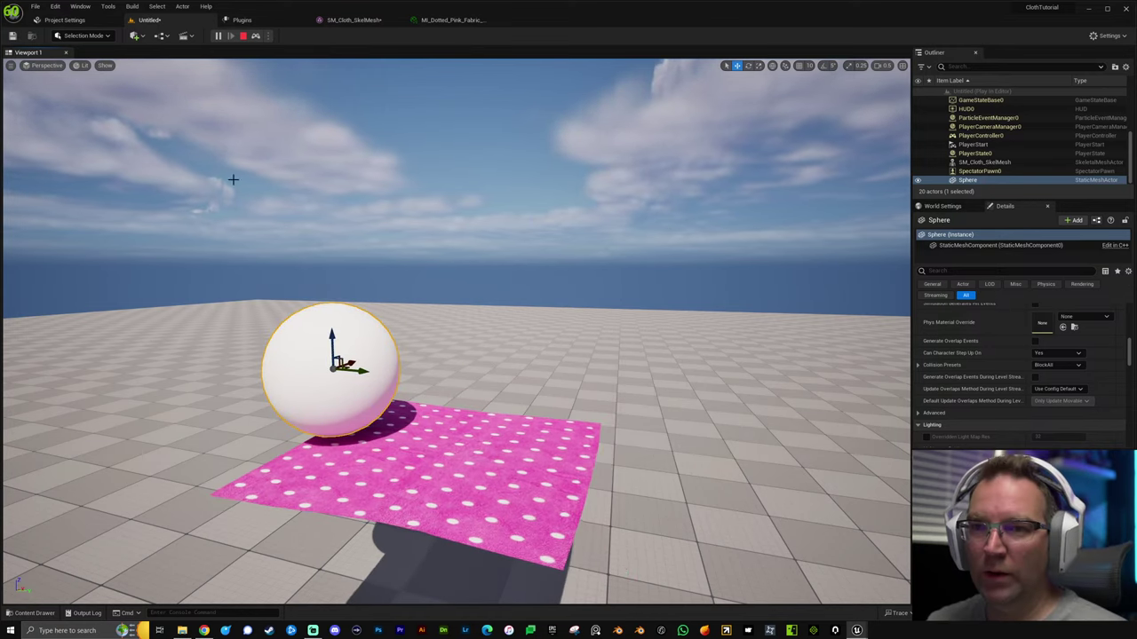
Stop the running simulation, select the cloth mesh, and simulate again to check how the cloth drapes over the sphere.
left_click(243, 36)
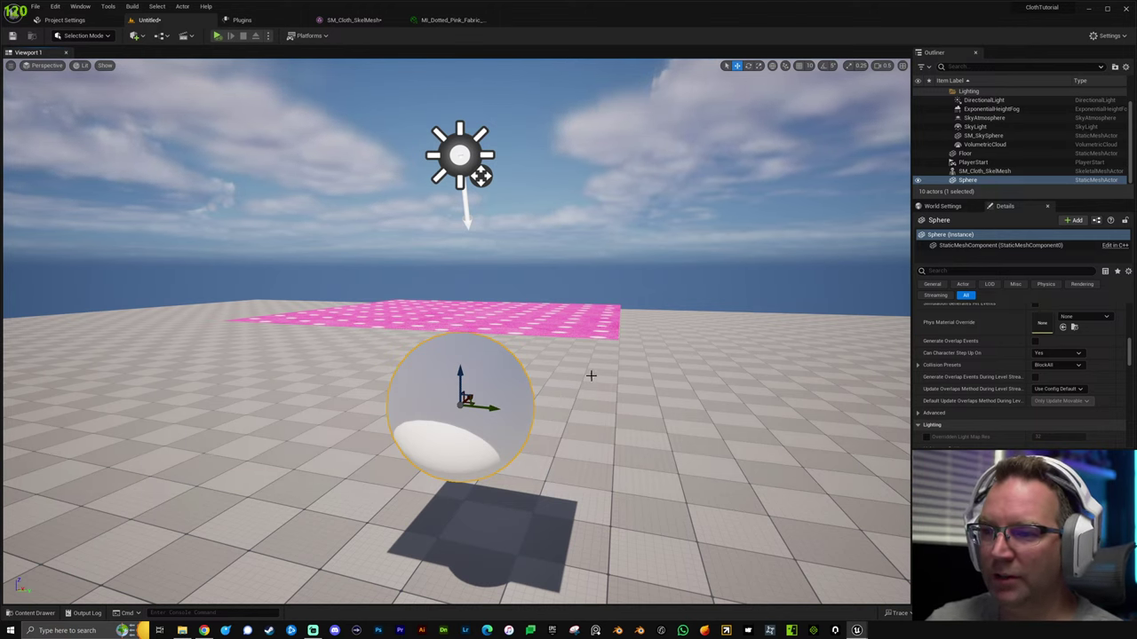
left_click(471, 311)
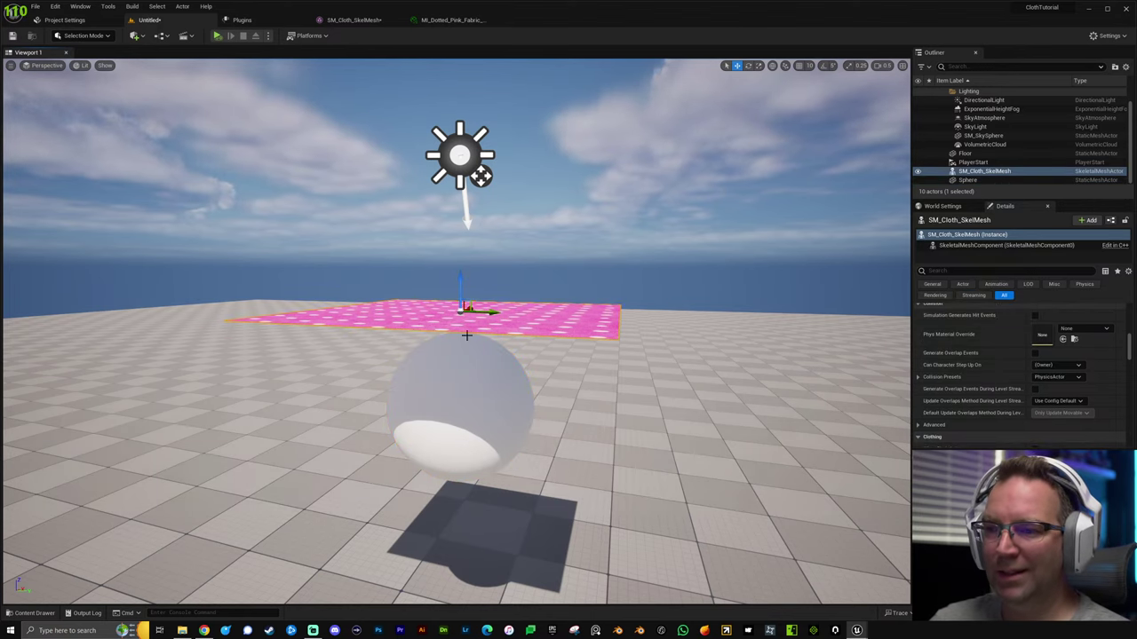
right_click_drag(622, 355, 626, 382)
key("e")
key("alt+s")
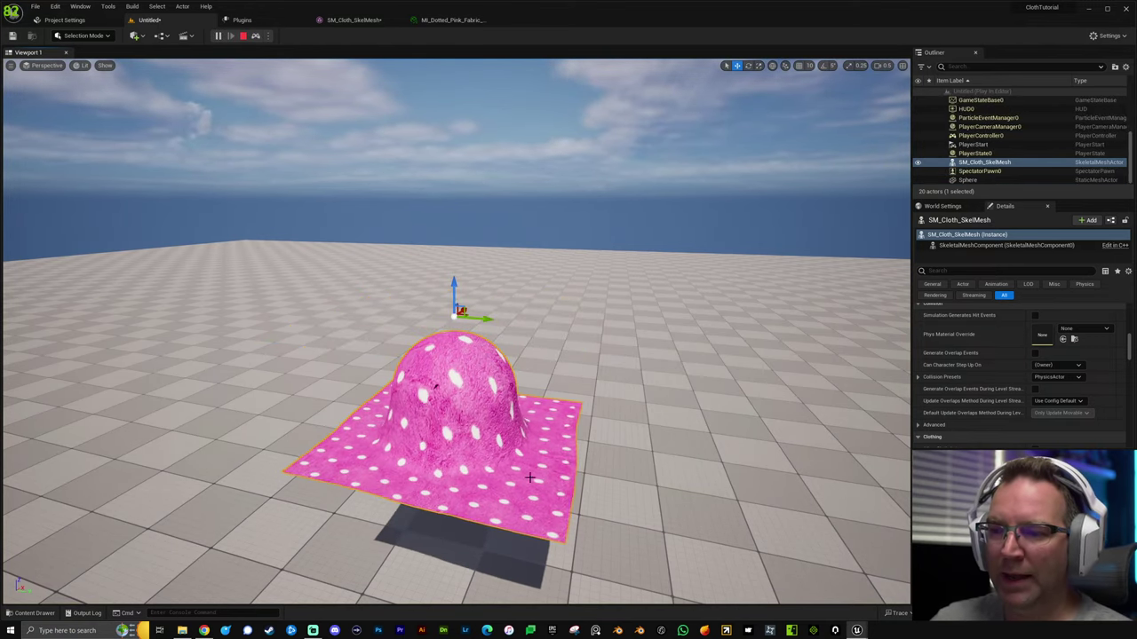
key("Escape")
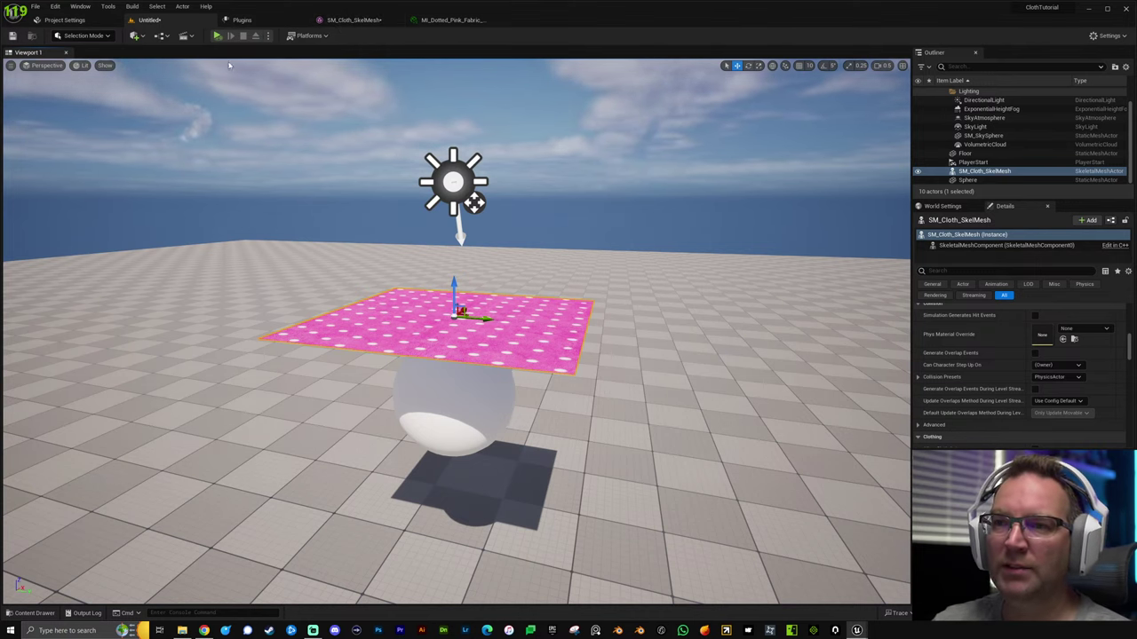
Check the cloth asset's Max Distance mask, and set the cloth actor's Cloth Max Distance Scale to 10 in the level.
left_click(364, 21)
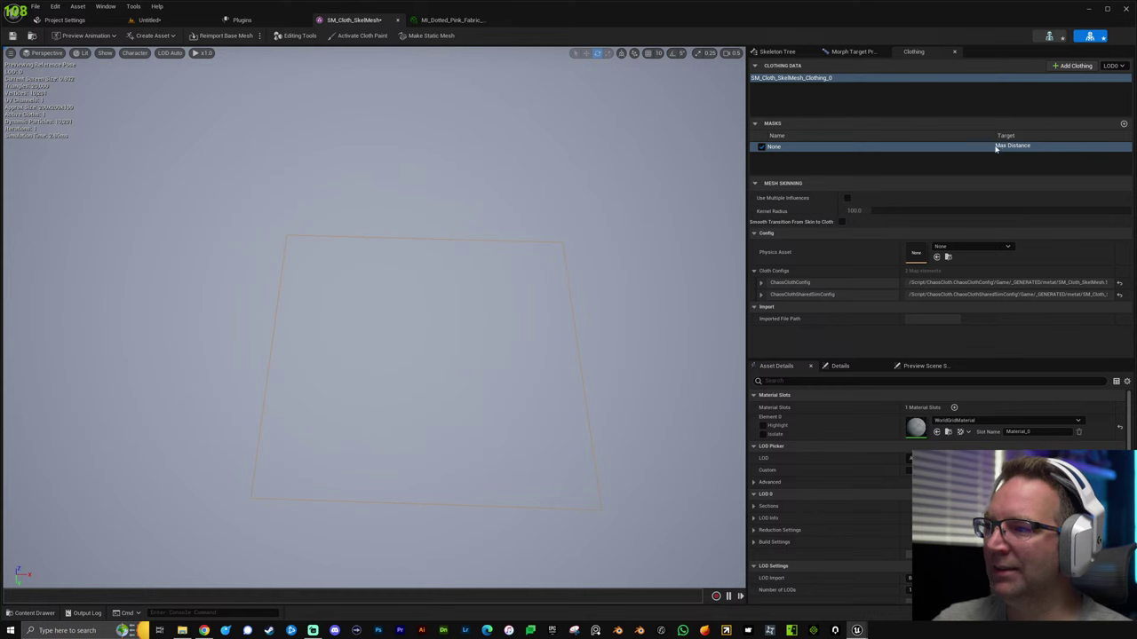
left_click(761, 146)
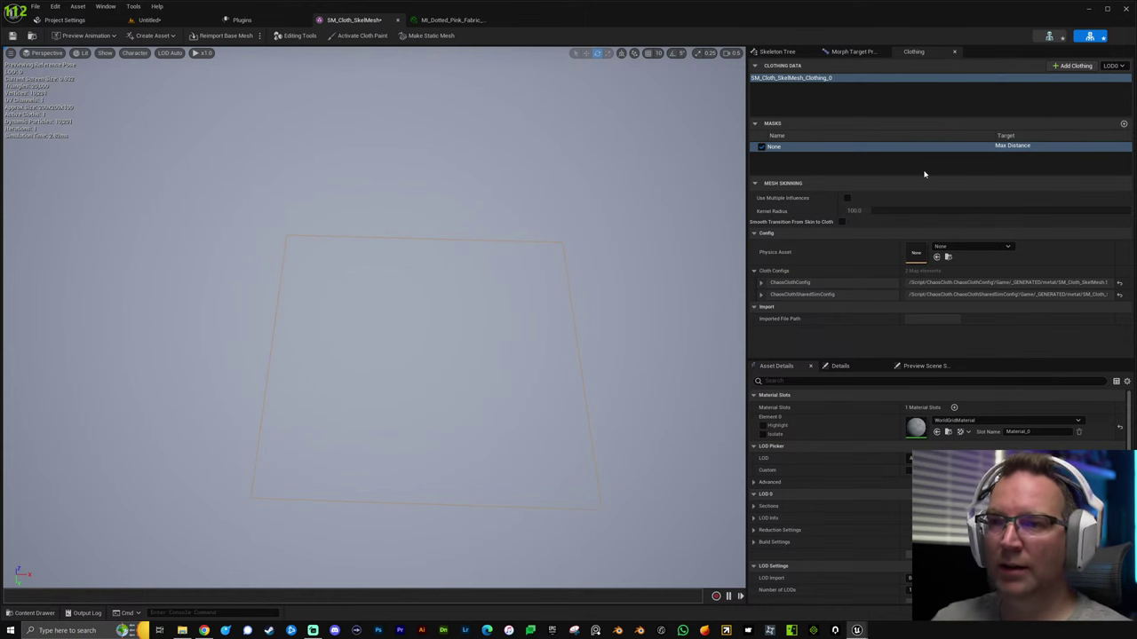
left_click(150, 20)
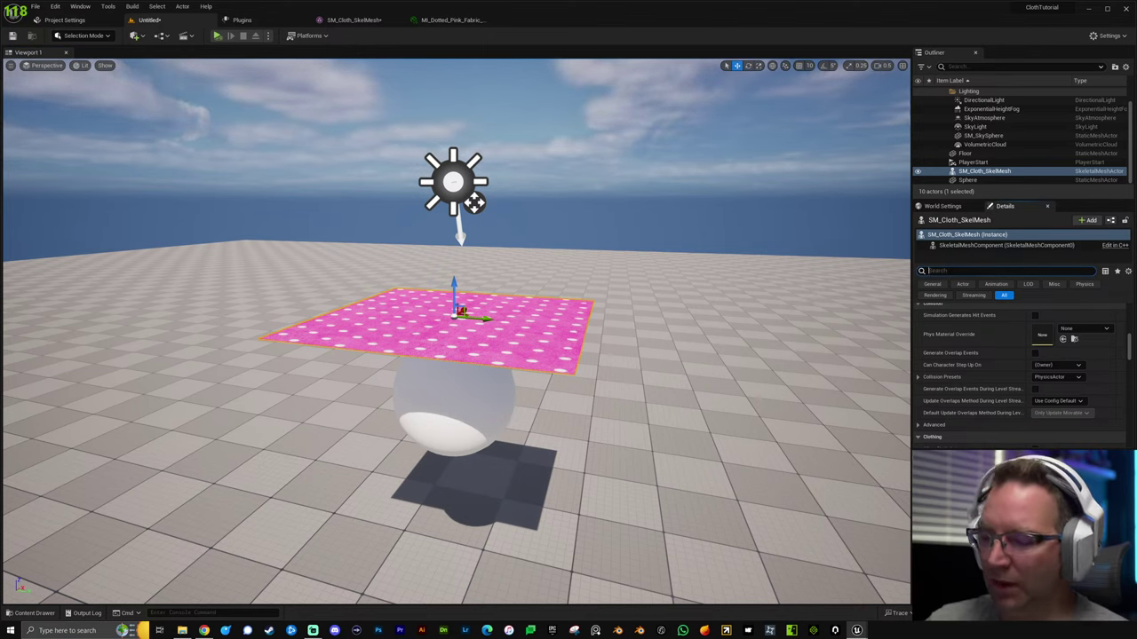
type("max")
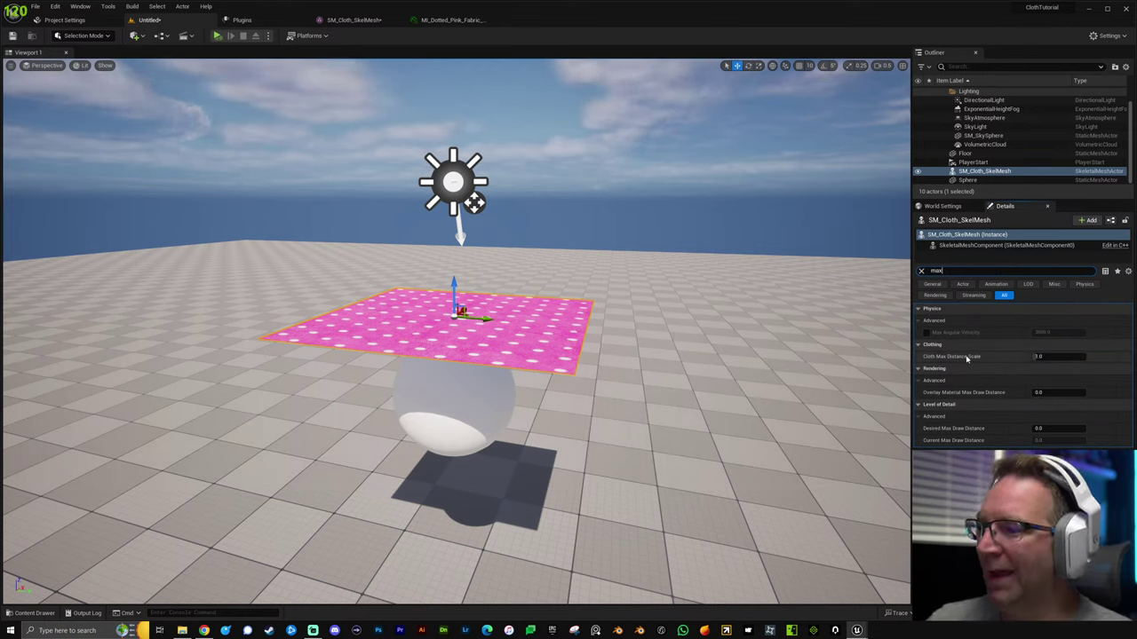
left_click_drag(1046, 356, 1095, 360)
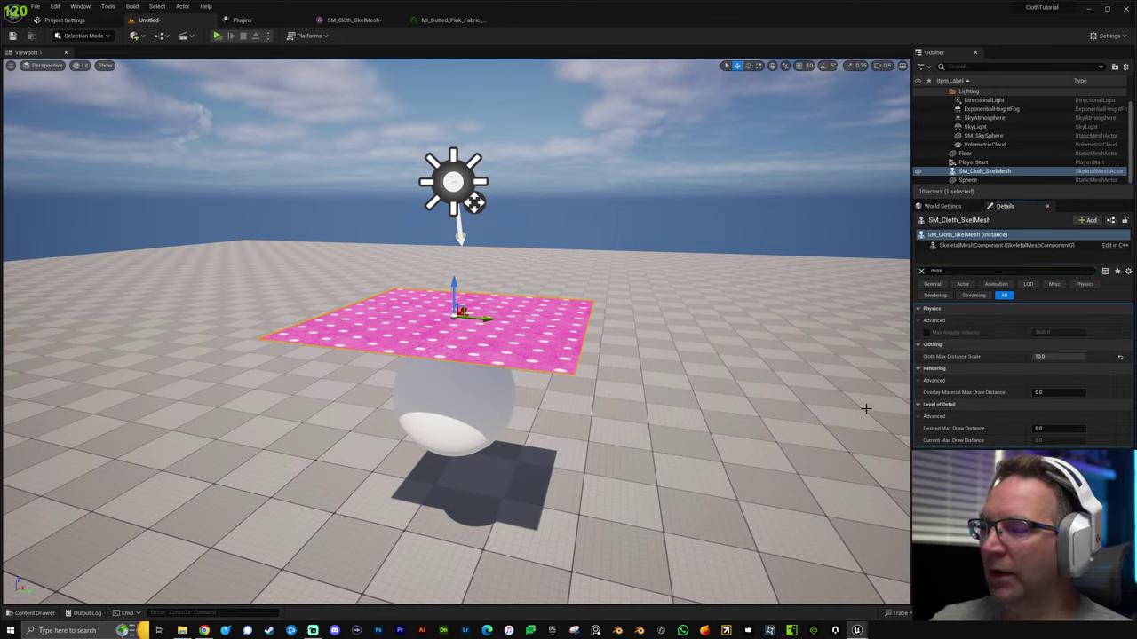
Run the simulation twice to examine the cloth's stretching around the sphere from below and from a distance.
key("alt+p")
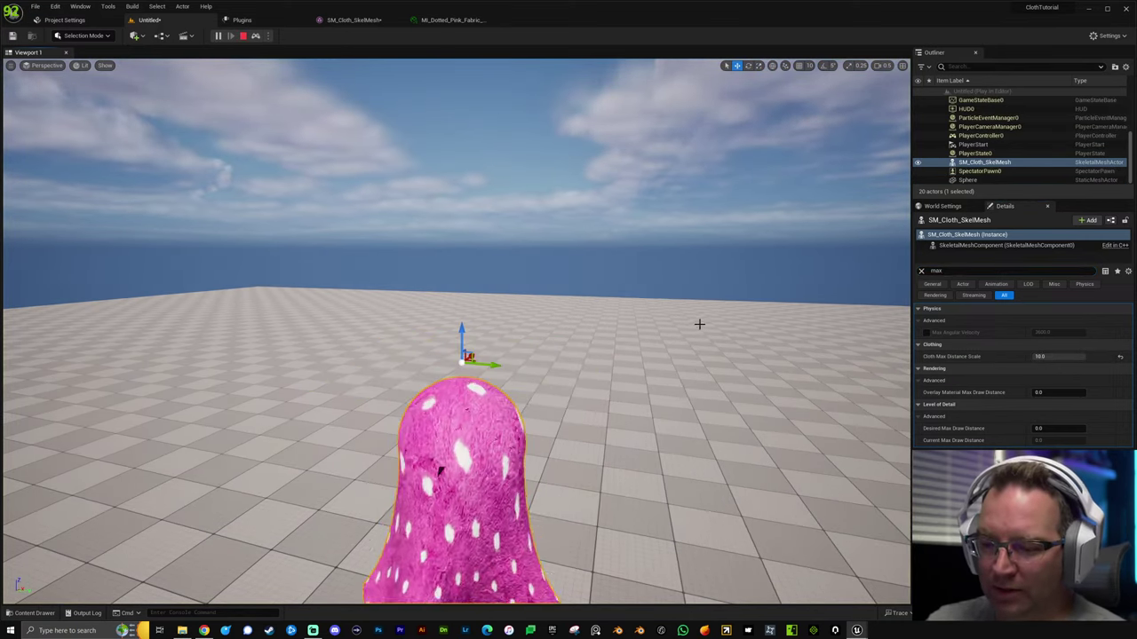
right_click_drag(700, 325, 698, 482)
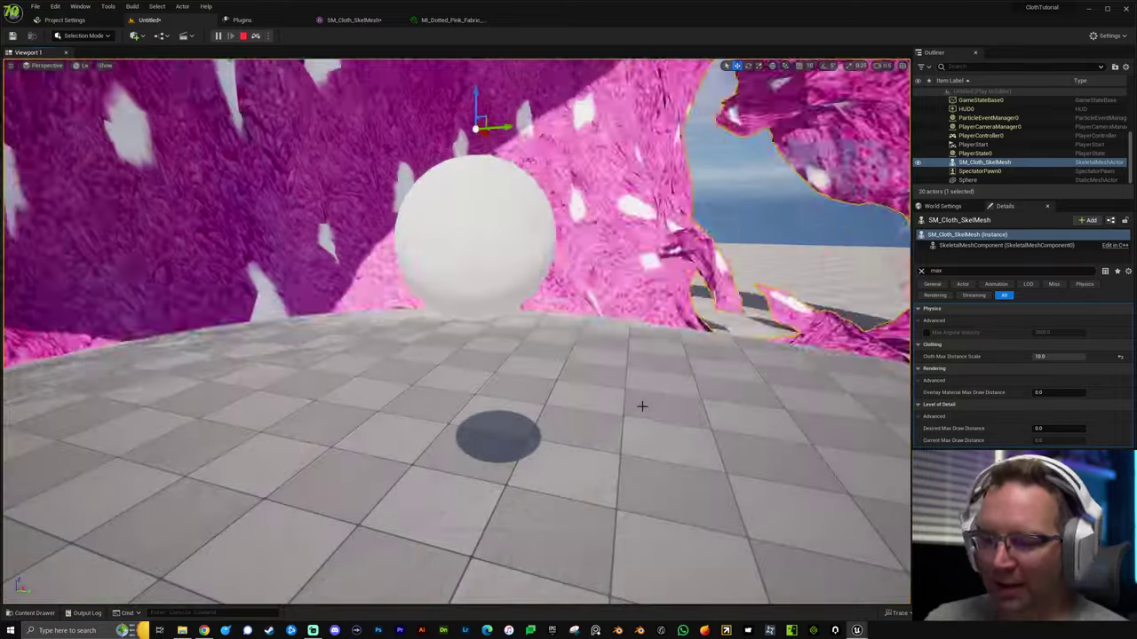
mouse_move(644, 405)
right_mouse_down()
mouse_move(644, 359)
mouse_move(636, 401)
right_mouse_up()
key("Escape")
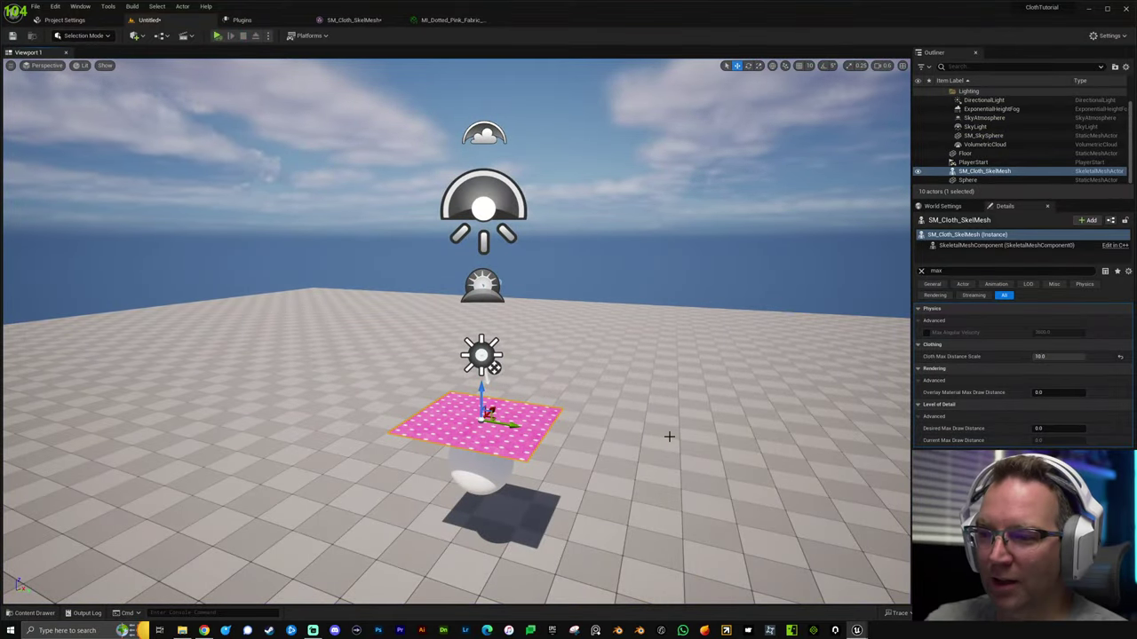
right_click_drag(675, 417, 673, 444)
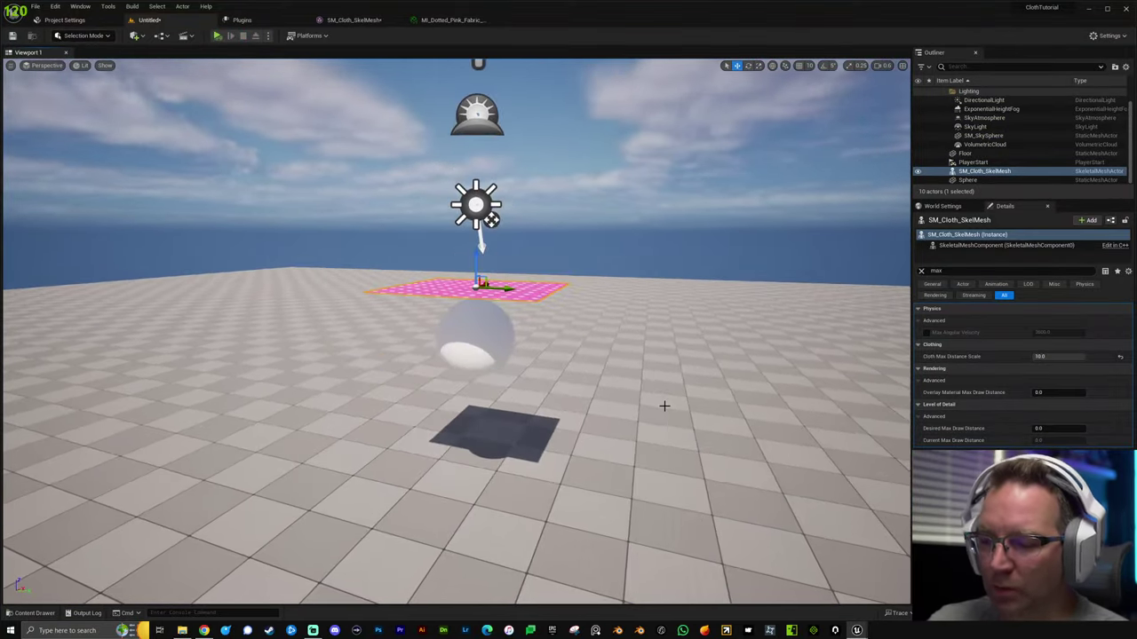
key("alt+p")
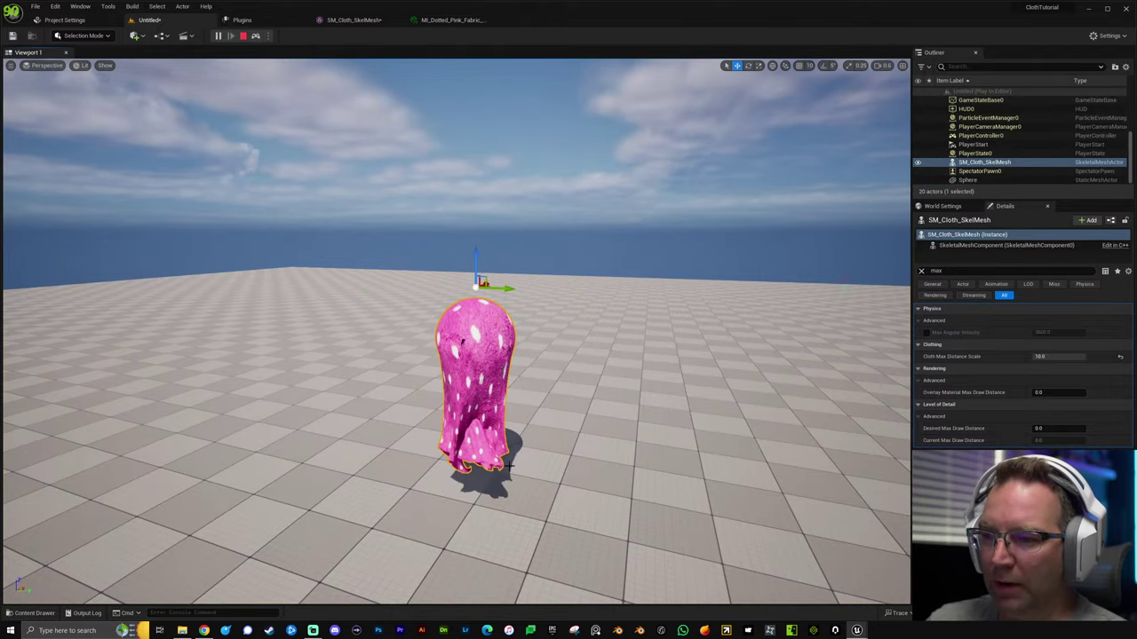
key("Escape")
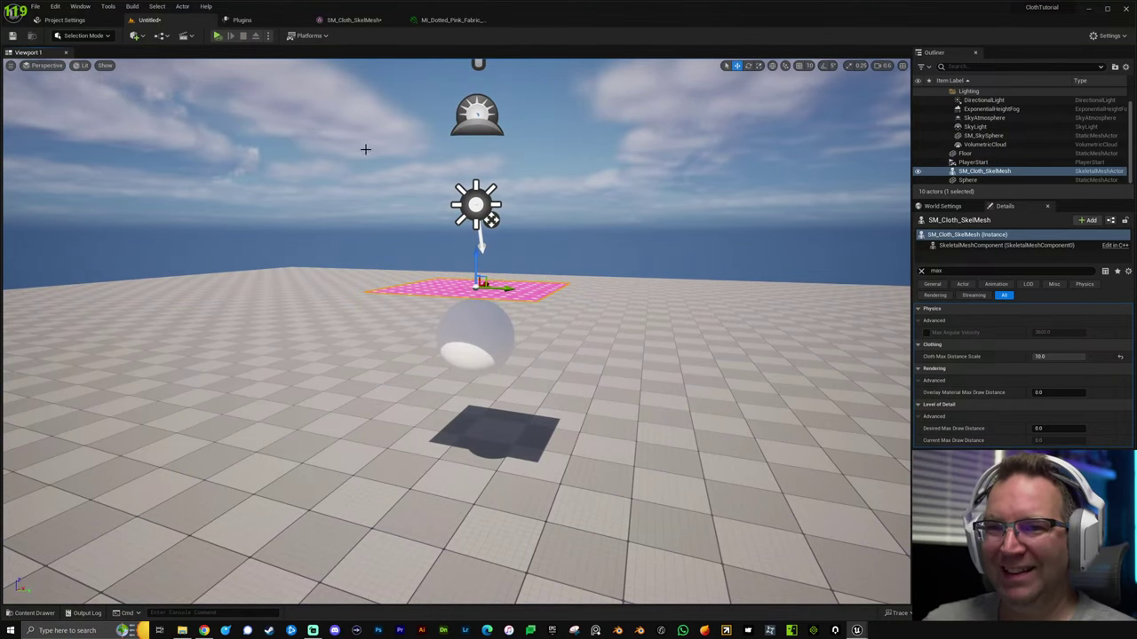
In SM_Cloth_SkelMesh's ChaosClothSharedSimConfig, set the simulation Subdivision Count to 5 and save the asset.
left_click(352, 20)
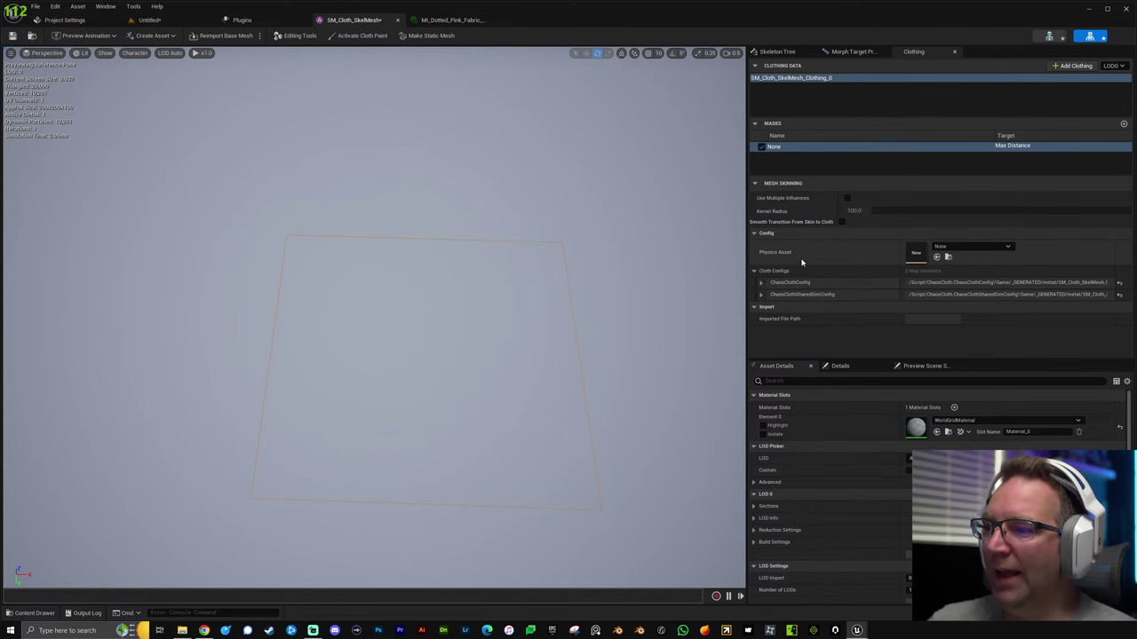
left_click(761, 294)
left_click(760, 282)
scroll(782, 286, "down", 1)
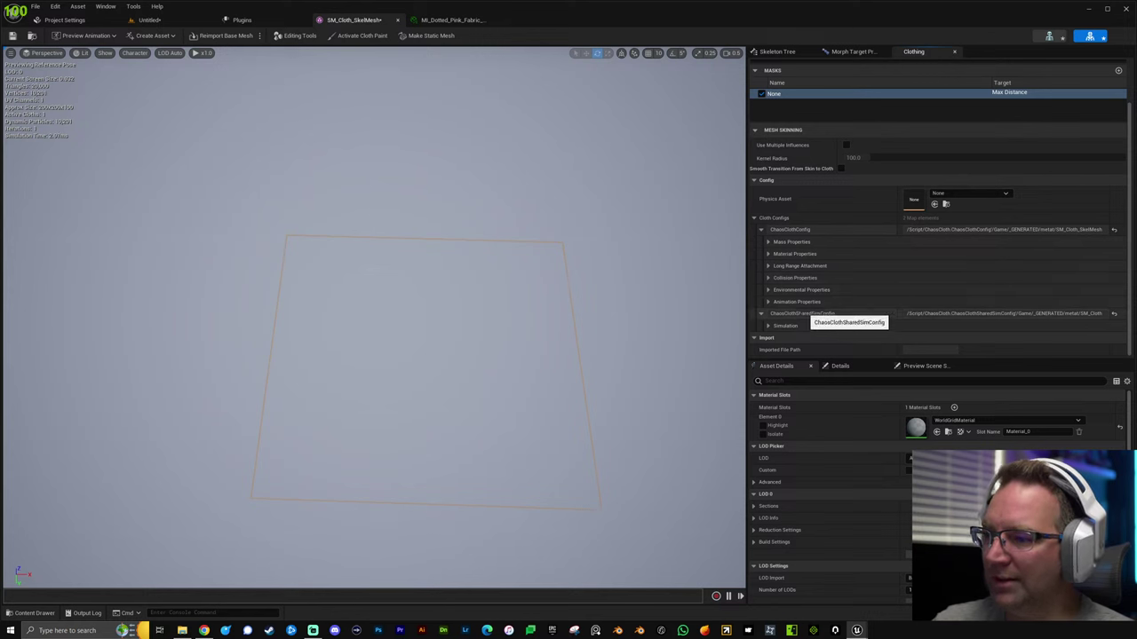
left_click(768, 326)
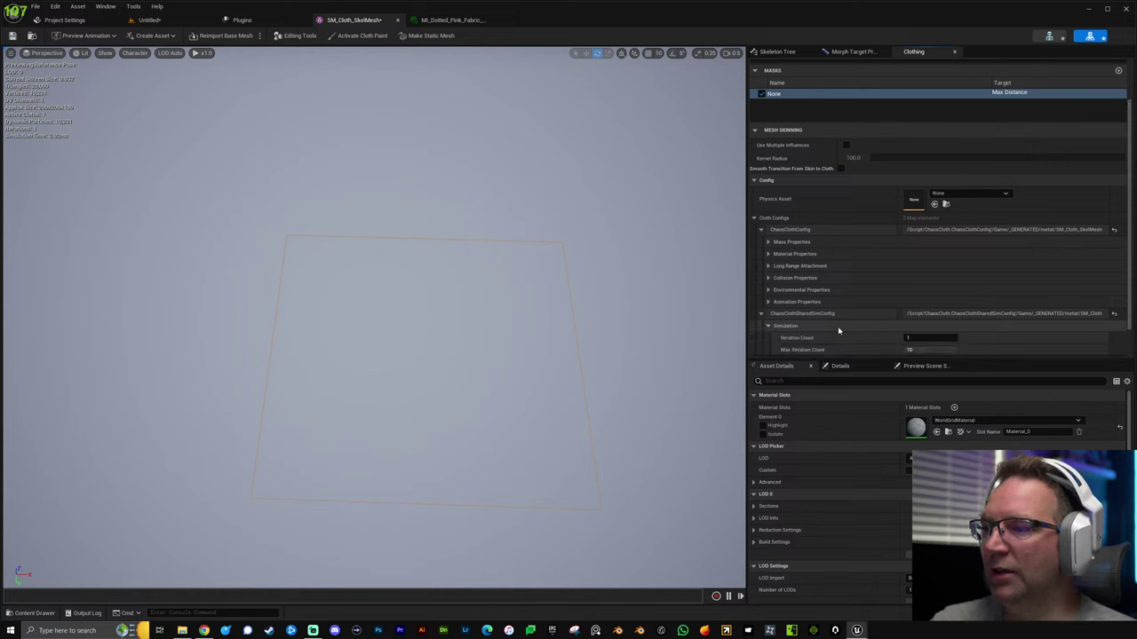
scroll(852, 319, "down", 1)
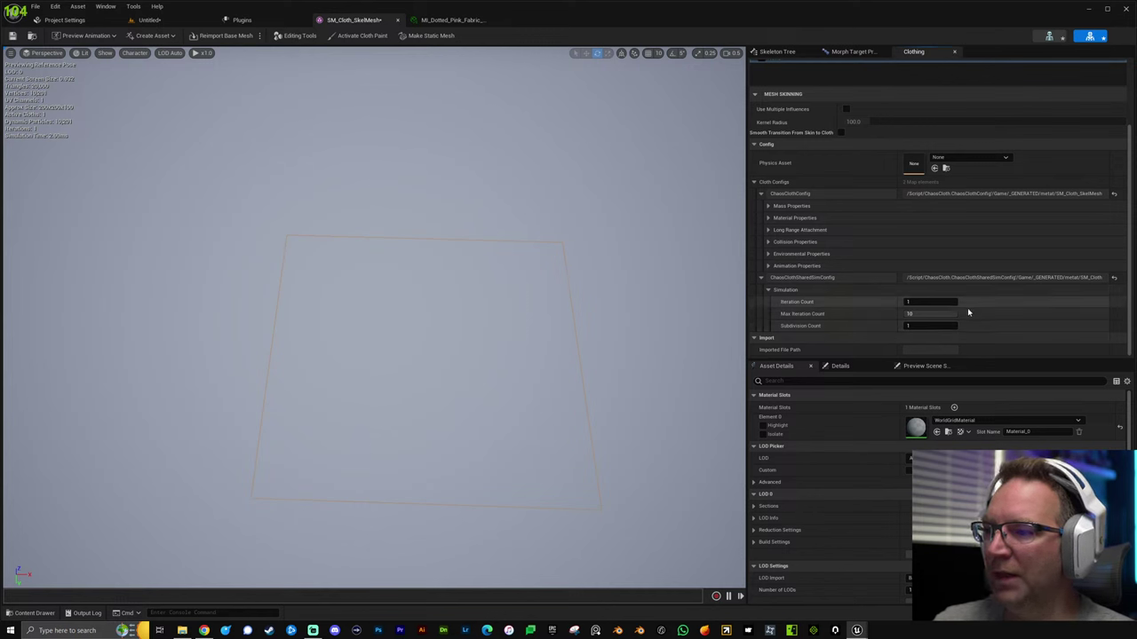
left_click(920, 326)
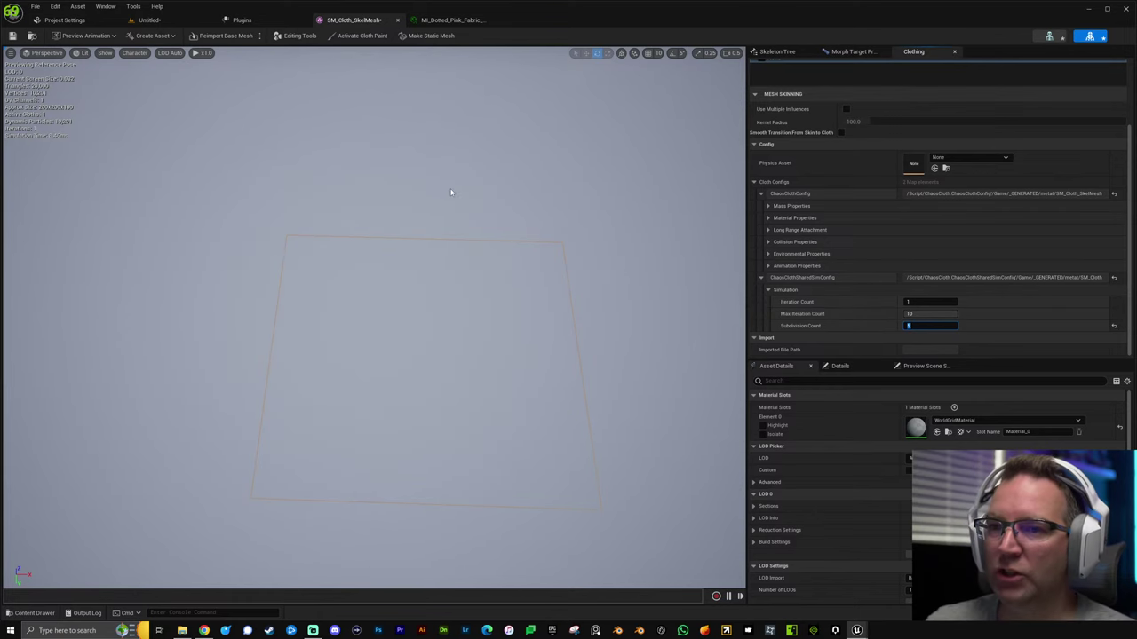
left_click(11, 38)
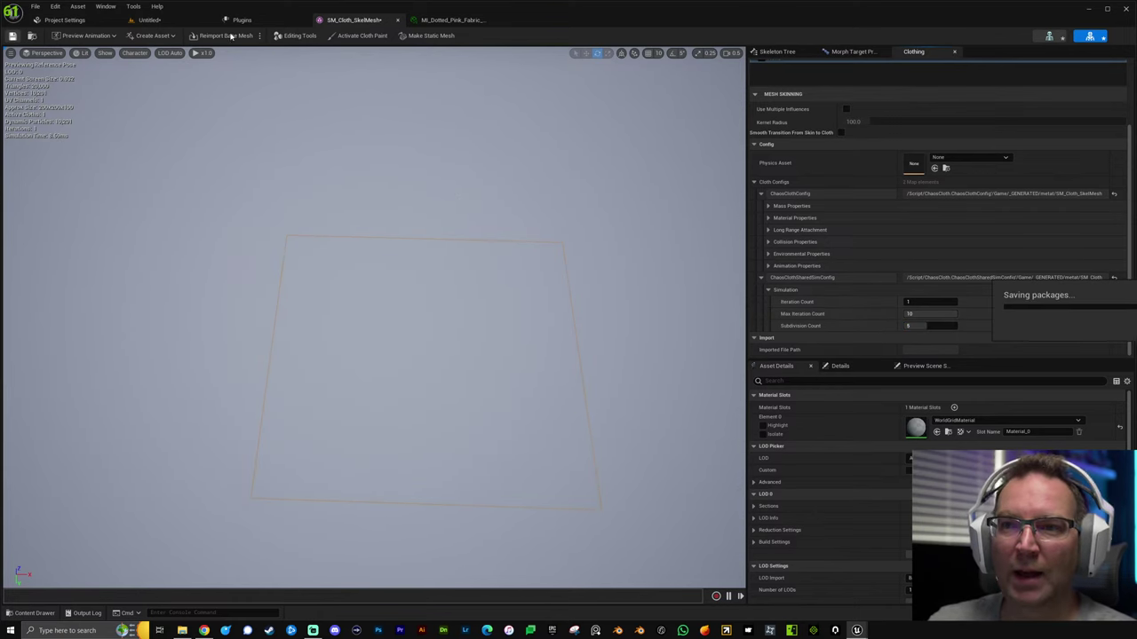
Simulate the level with the new subdivision setting and inspect the draped cloth up close.
left_click(148, 20)
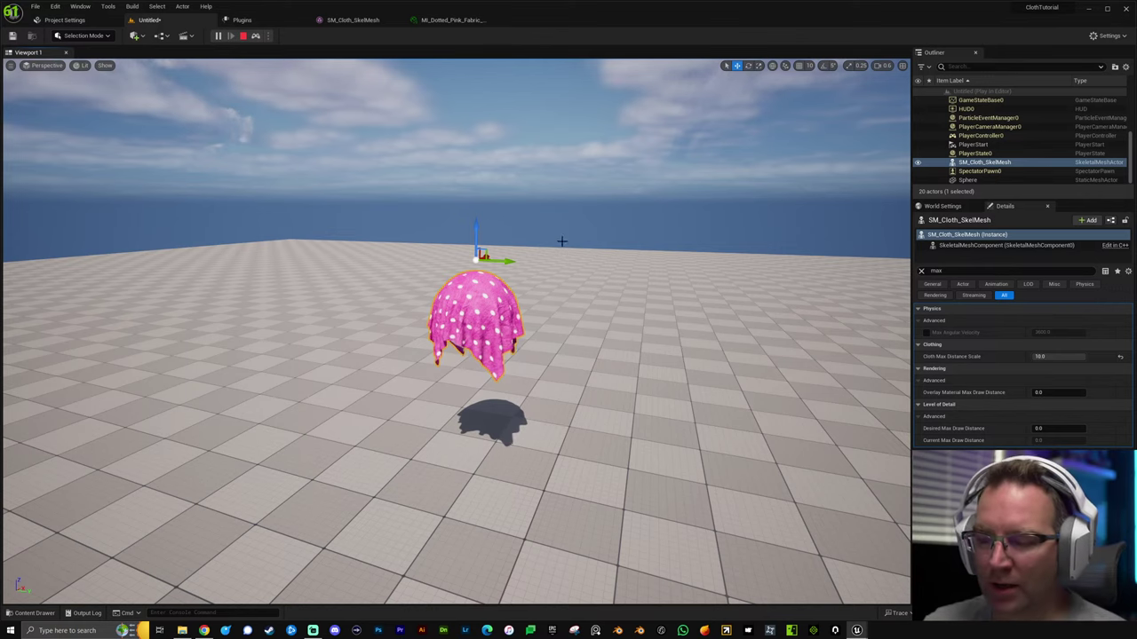
key("w")
right_click_drag(560, 241, 578, 231)
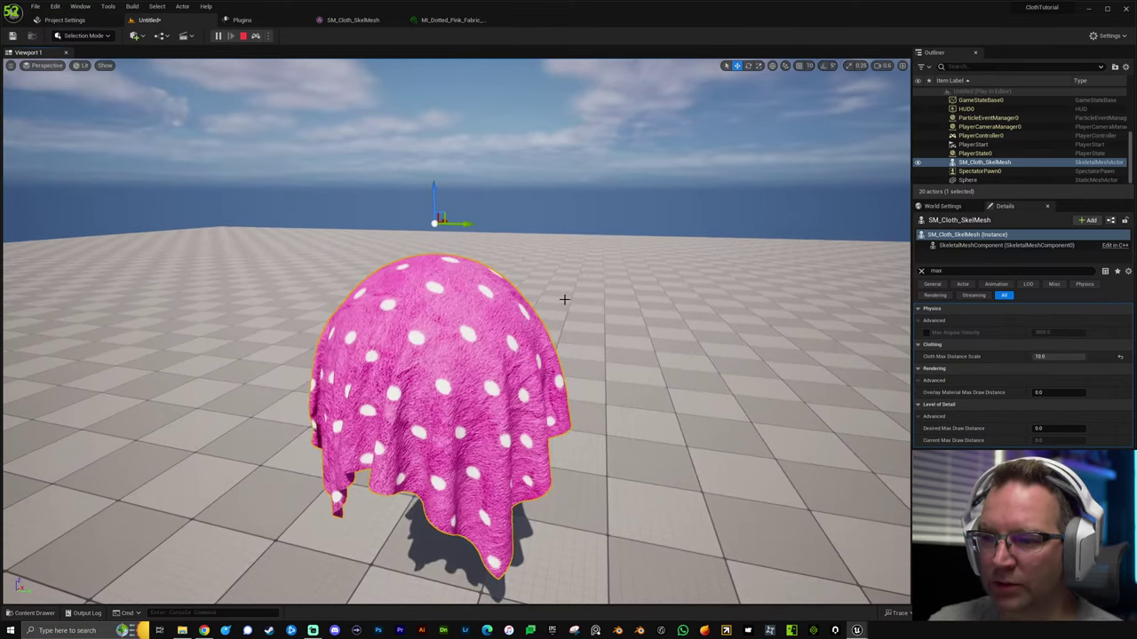
Select the sphere beneath the cloth, slide it sideways to test the collision, and stop the simulation.
left_click(415, 363)
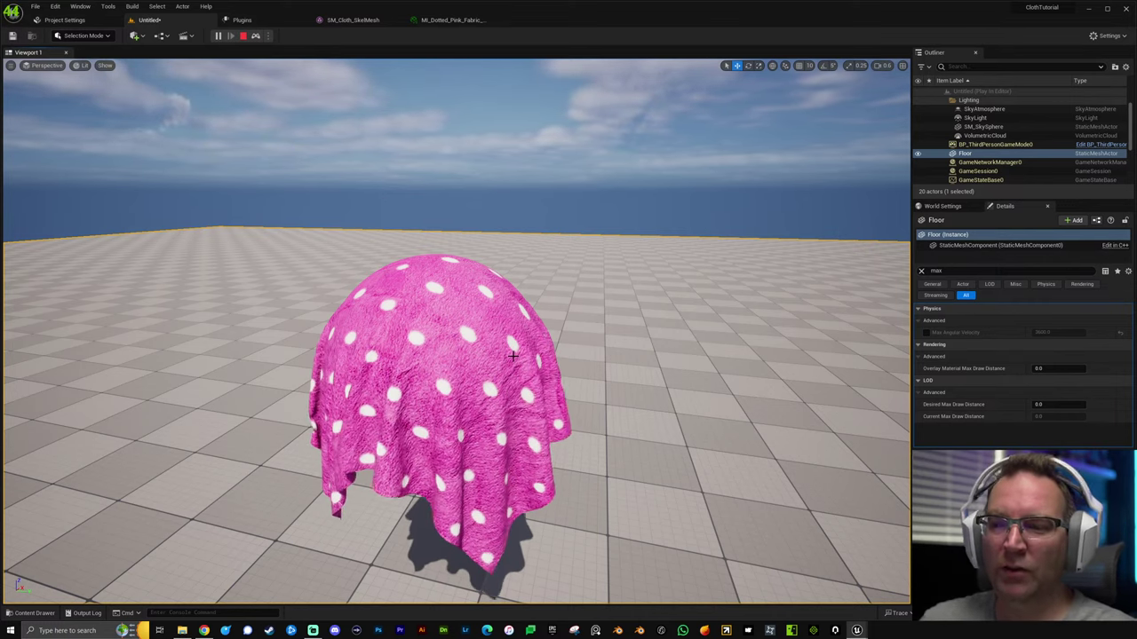
right_click_drag(525, 342, 477, 342)
key("q")
left_click(470, 315)
key("w")
key("s")
key("s")
key("s")
key("w")
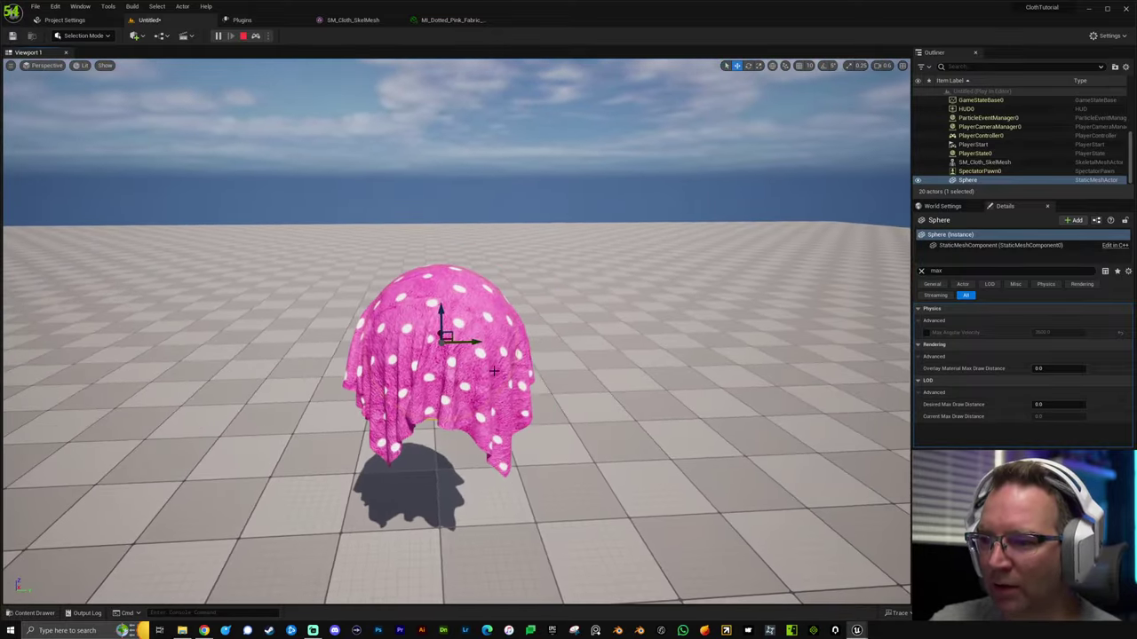
left_click_drag(453, 341, 320, 344)
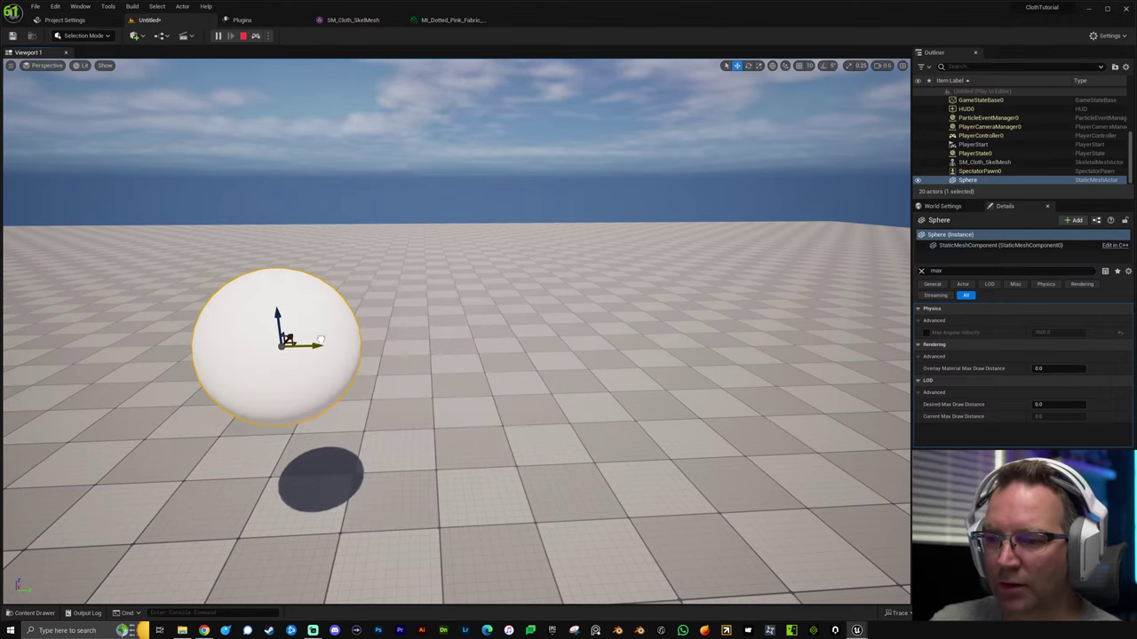
mouse_move(489, 343)
right_mouse_down()
mouse_move(479, 344)
mouse_move(489, 343)
right_mouse_up()
key("q")
key("Escape")
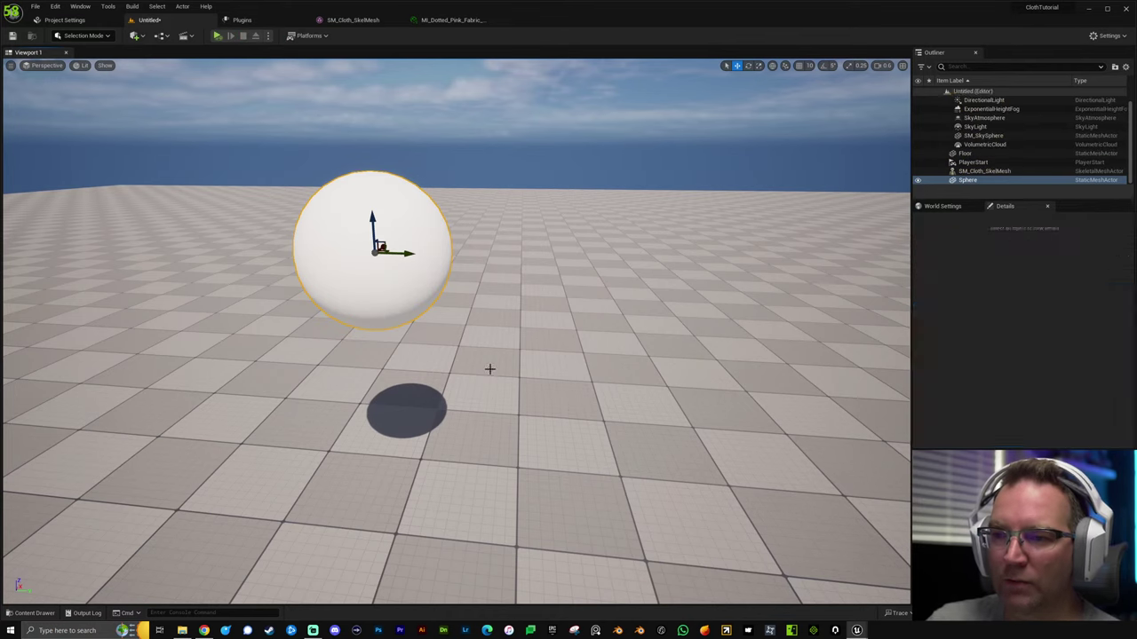
Simulate the level again, select the sphere, move it beneath the cloth to retest the collision, and stop the simulation.
key("alt+p")
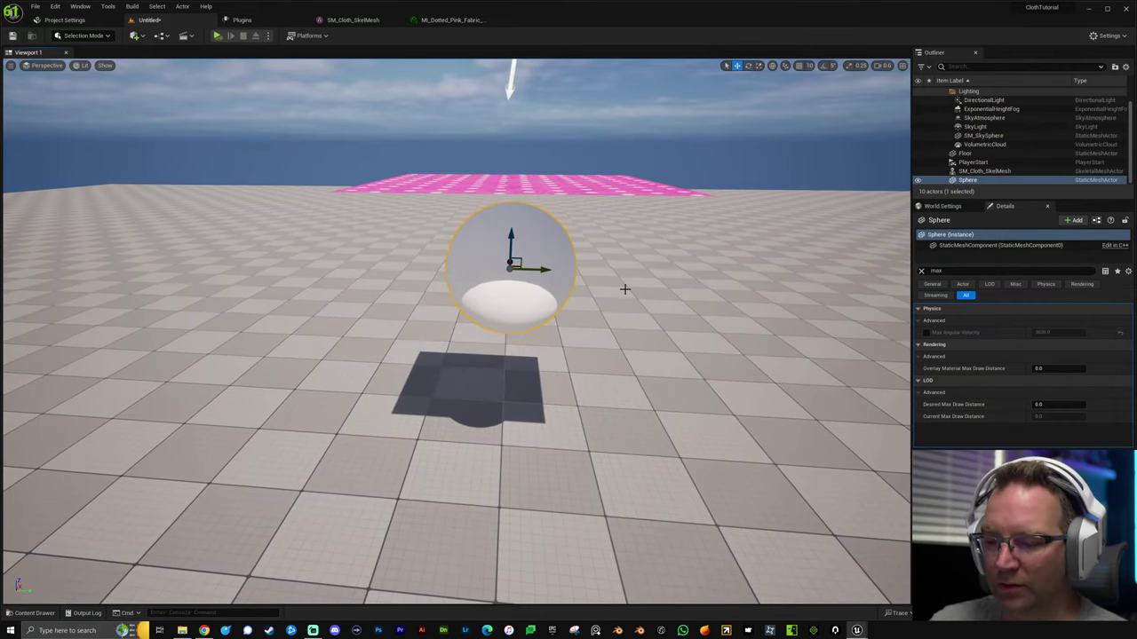
right_click(606, 218)
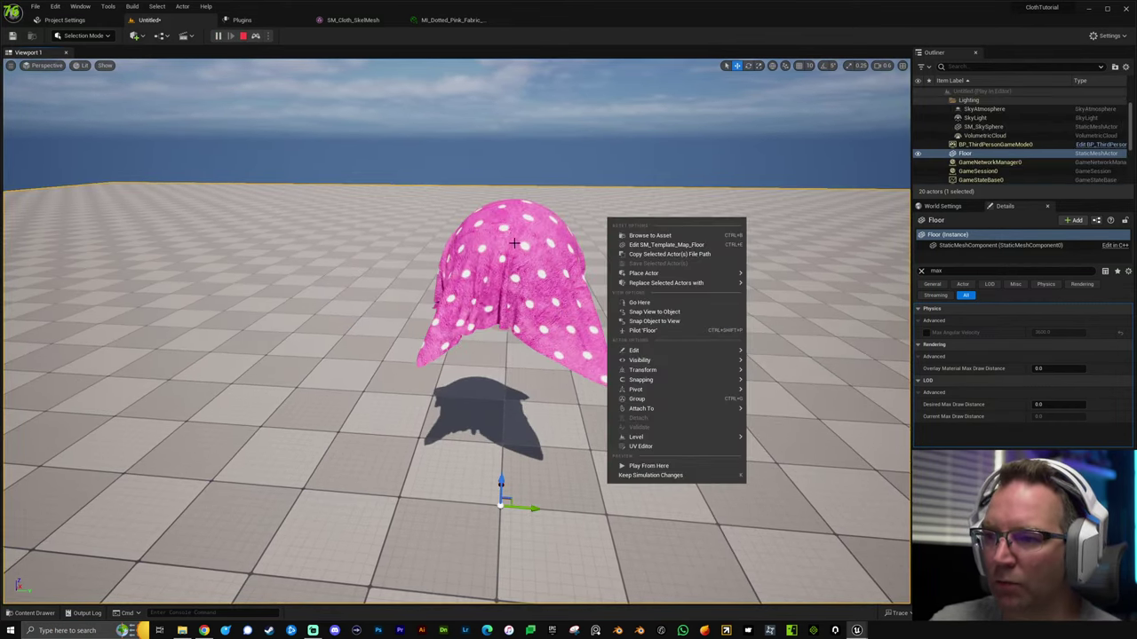
left_click(560, 266)
left_click(967, 180)
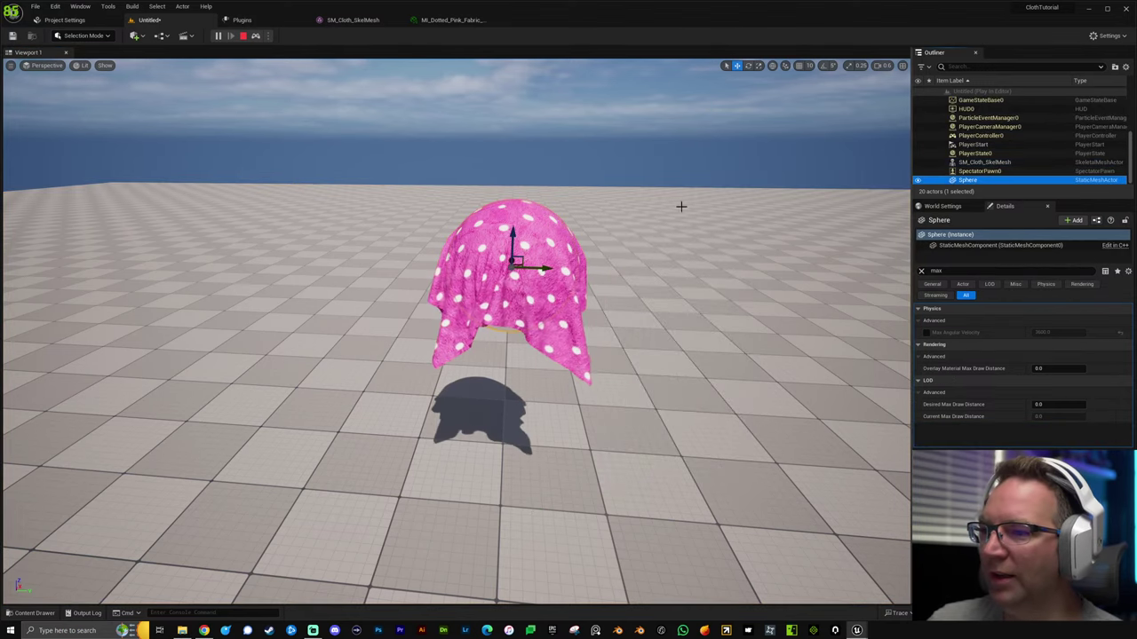
left_click_drag(515, 182, 487, 233)
key("Escape")
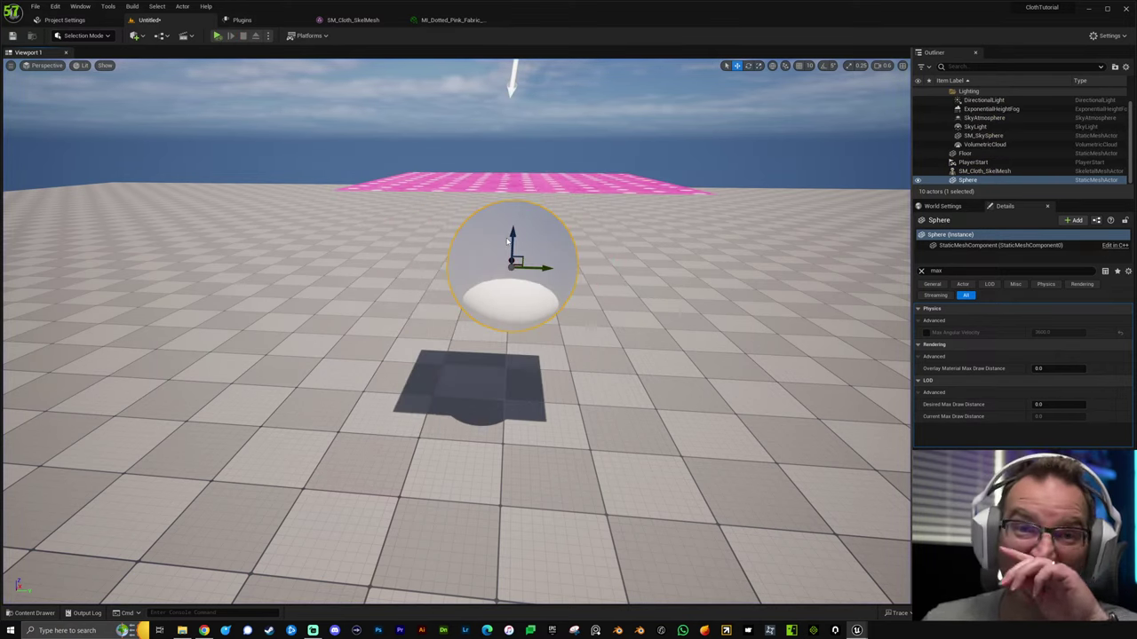
Set the Subdivision Count in SM_Cloth_SkelMesh's shared simulation config to 2 and save the asset.
left_click(353, 22)
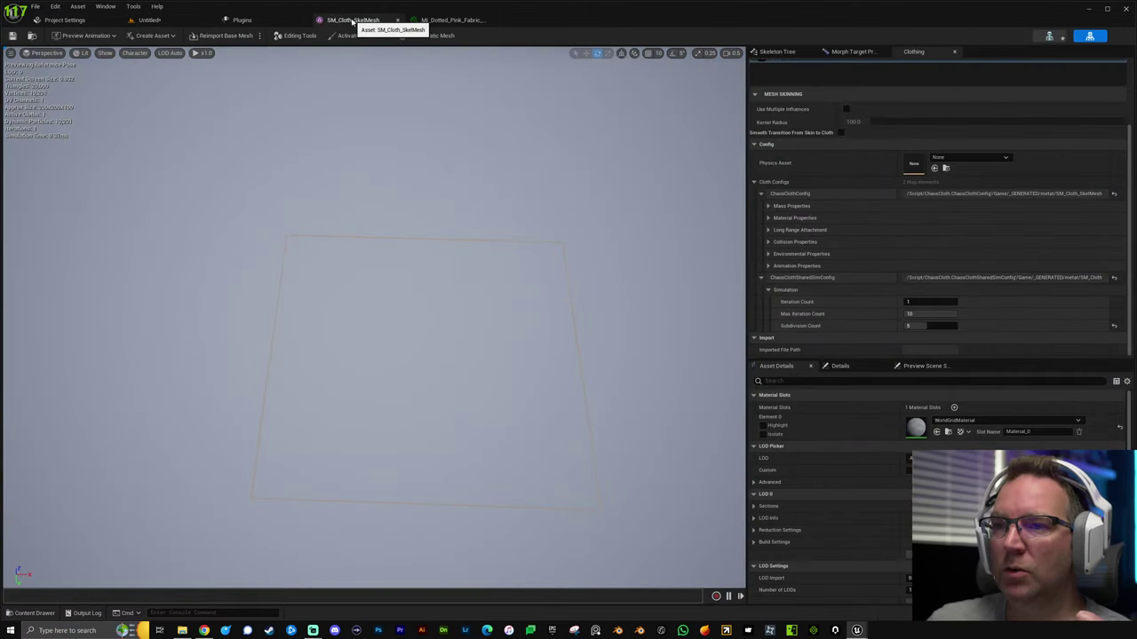
left_click(915, 326)
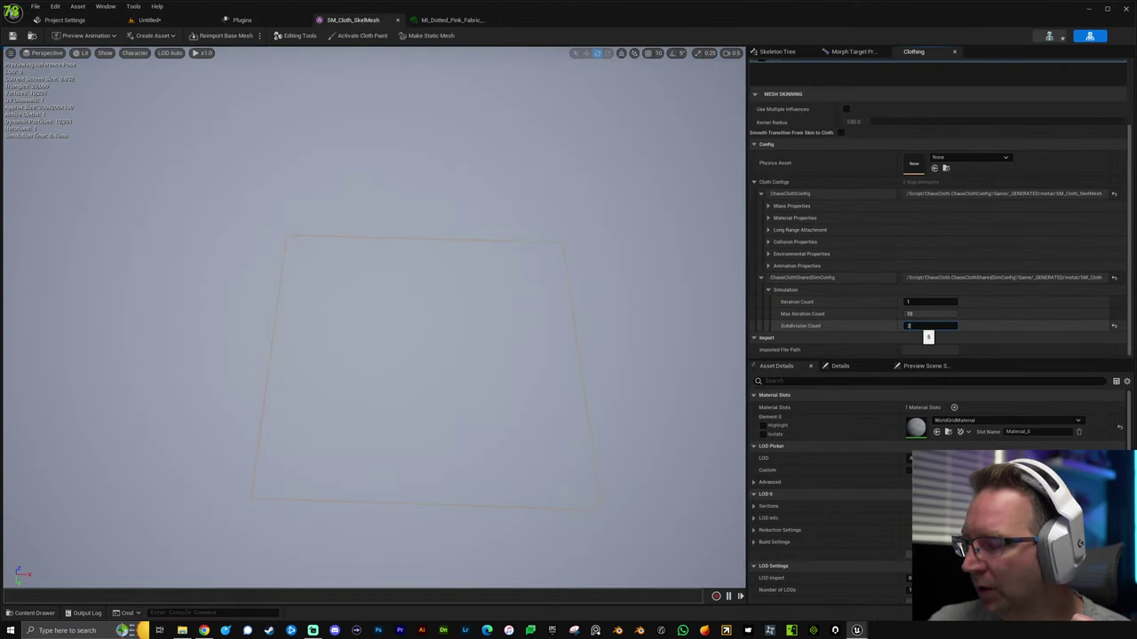
key("Return")
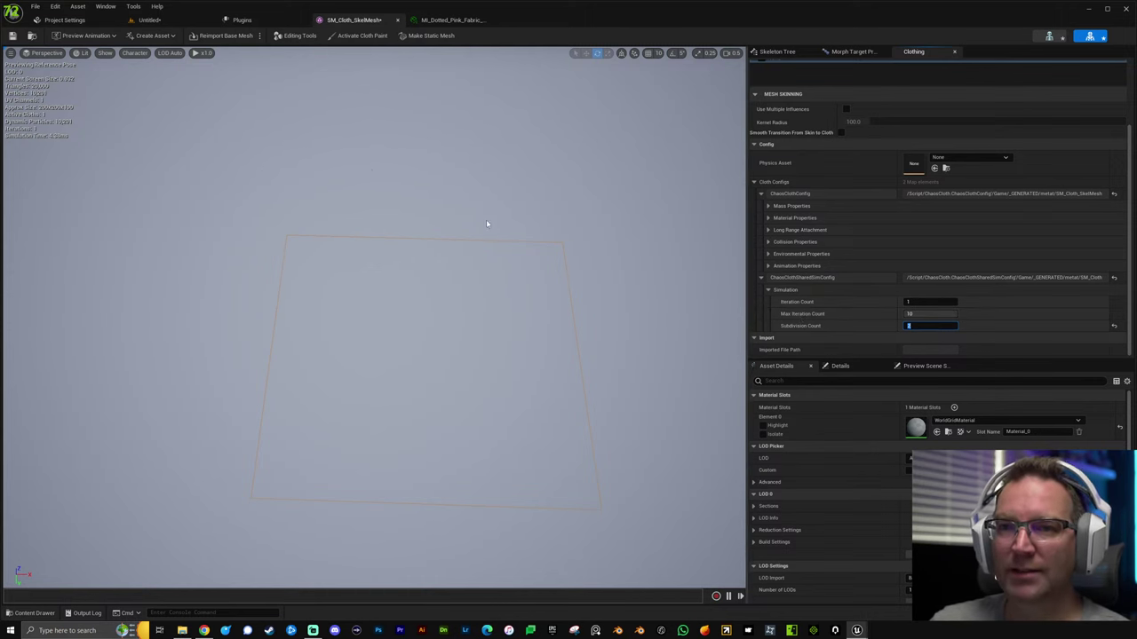
key("ctrl+s")
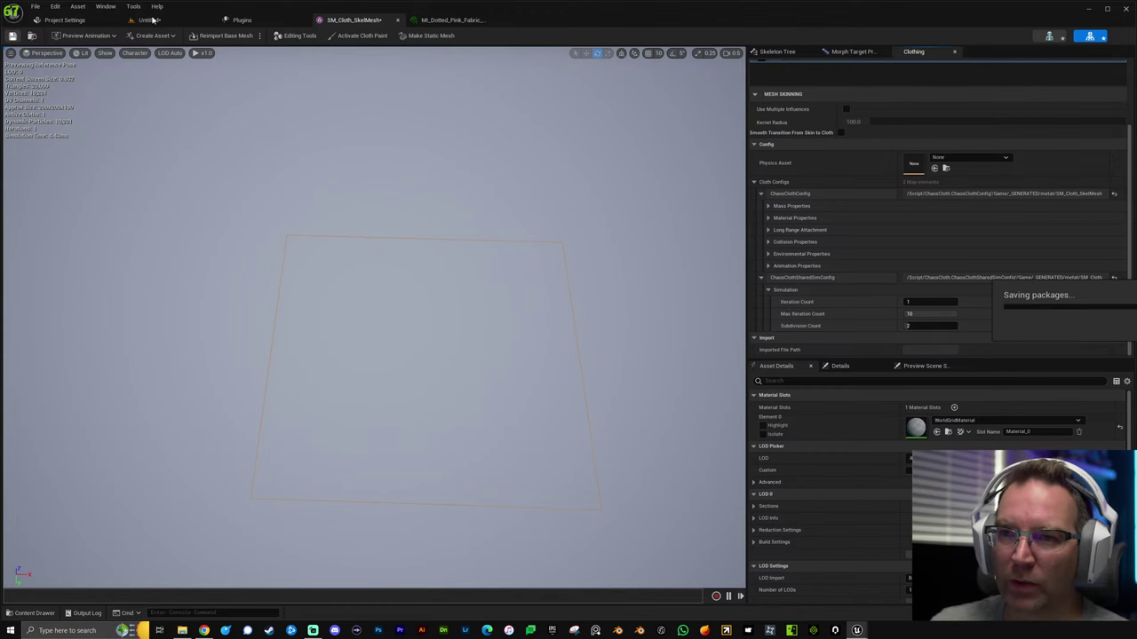
Return to the level, simulate it to check how the cloth drapes over the sphere, and stop the simulation.
left_click(147, 20)
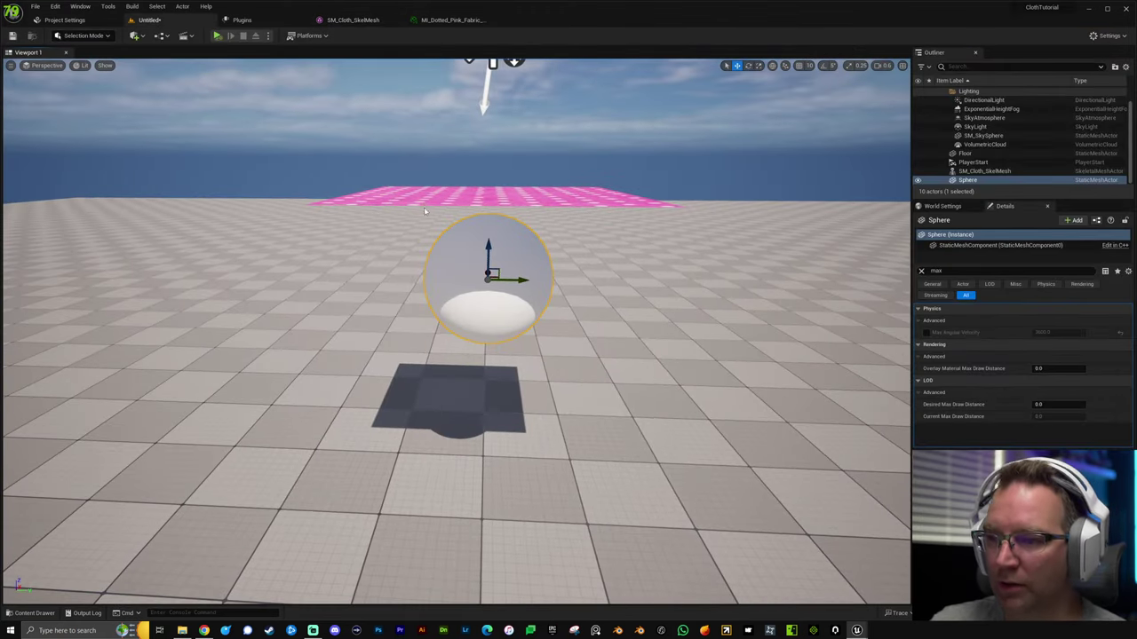
key("alt+p")
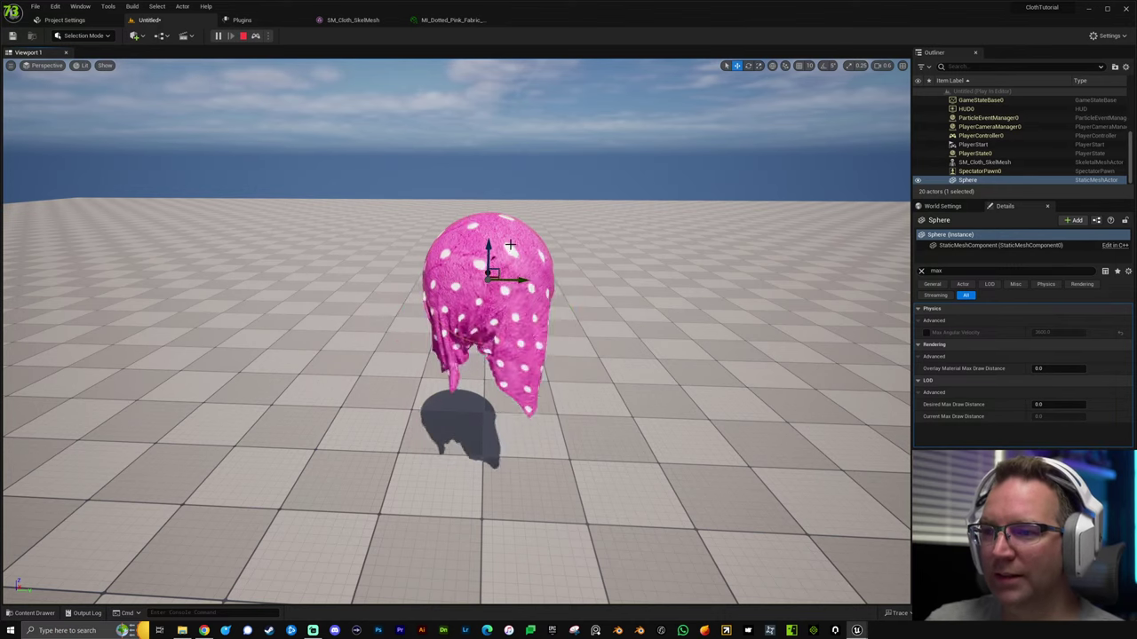
key("Escape")
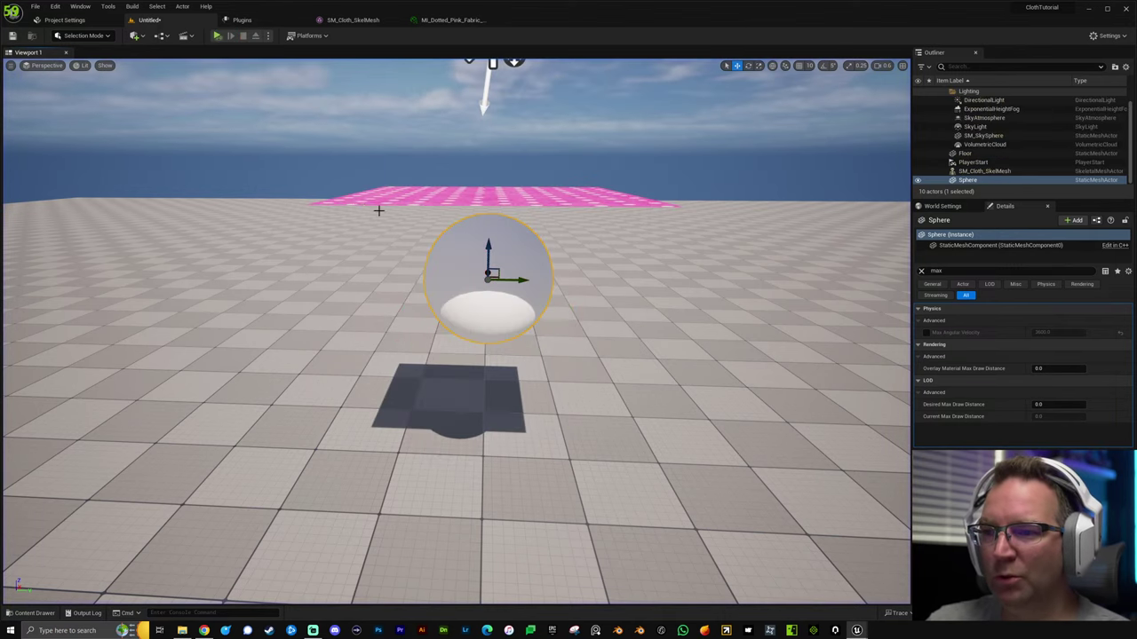
Set the Iteration Count in SM_Cloth_SkelMesh's shared simulation config to 2 and save the asset.
left_click(334, 20)
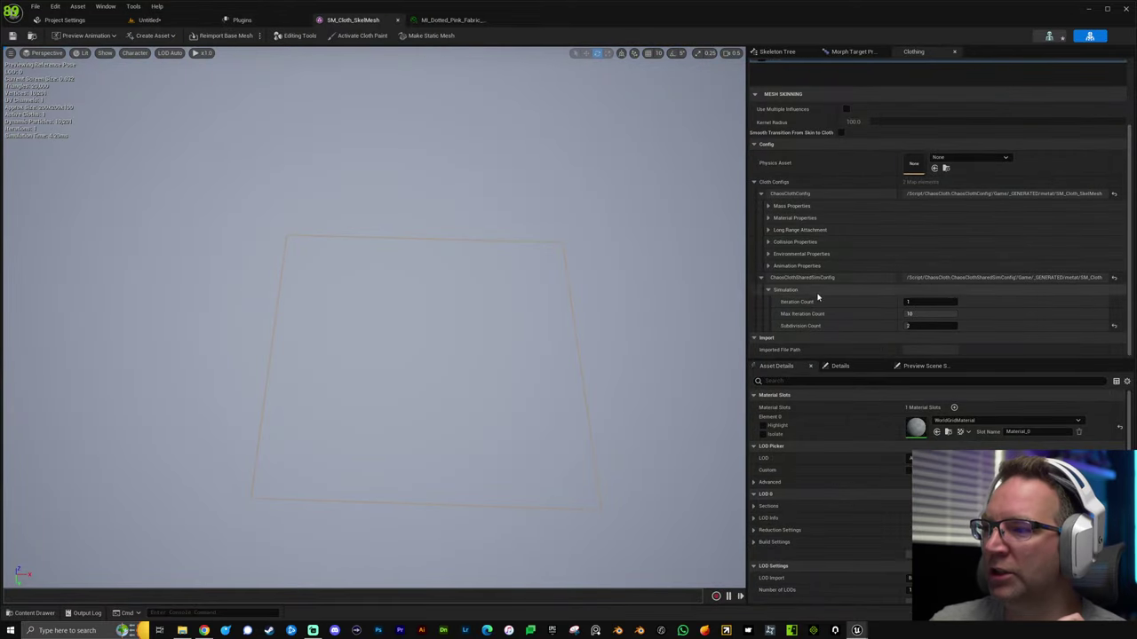
left_click(928, 302)
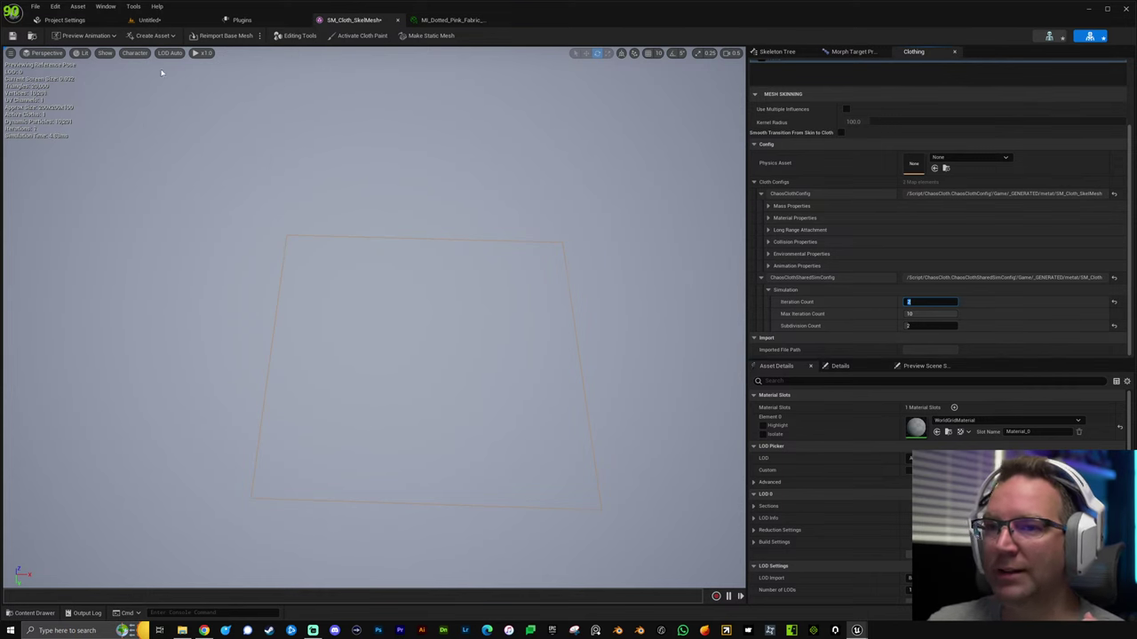
key("ctrl+s")
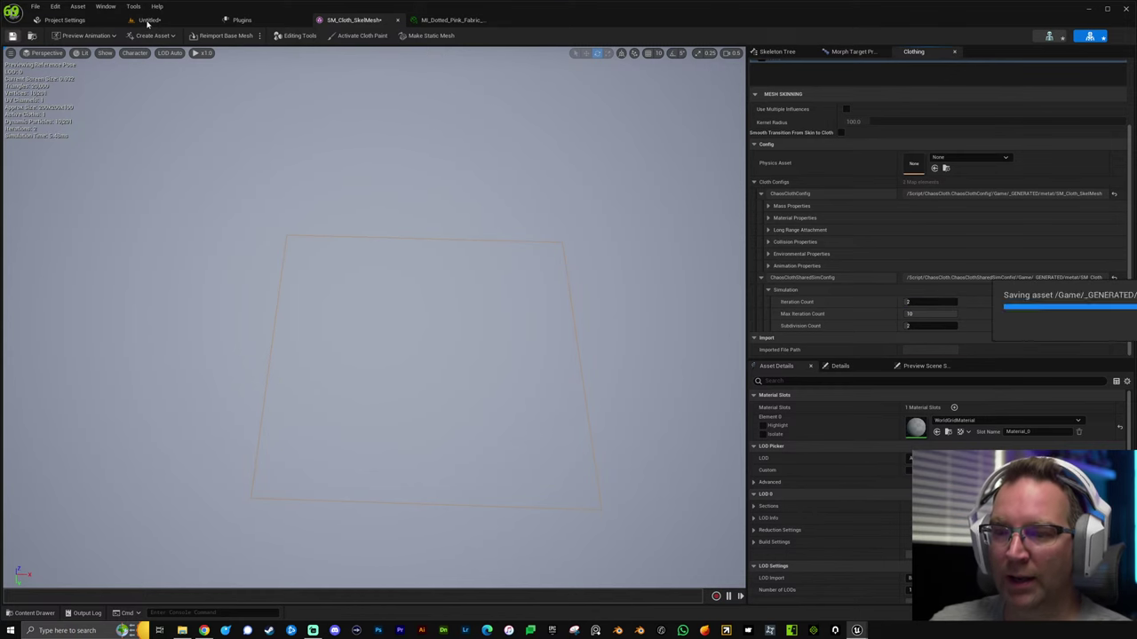
Simulate the level, raise the selected sphere under the cloth to test the collision, and stop the simulation.
left_click(148, 19)
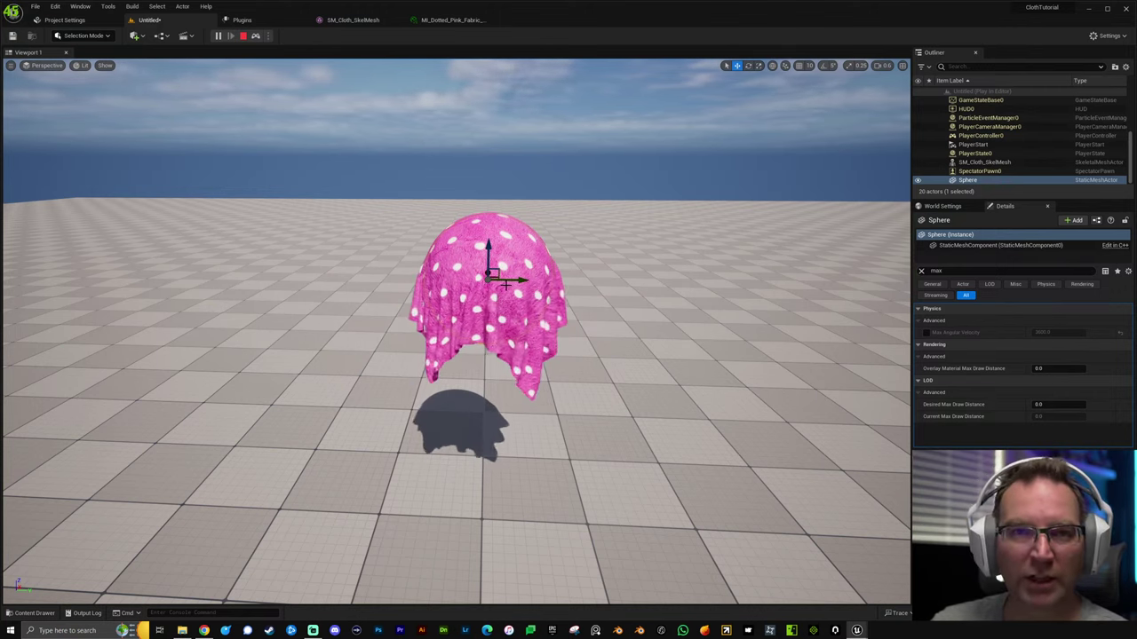
left_click(978, 172)
left_click(972, 180)
left_click_drag(488, 249, 488, 229)
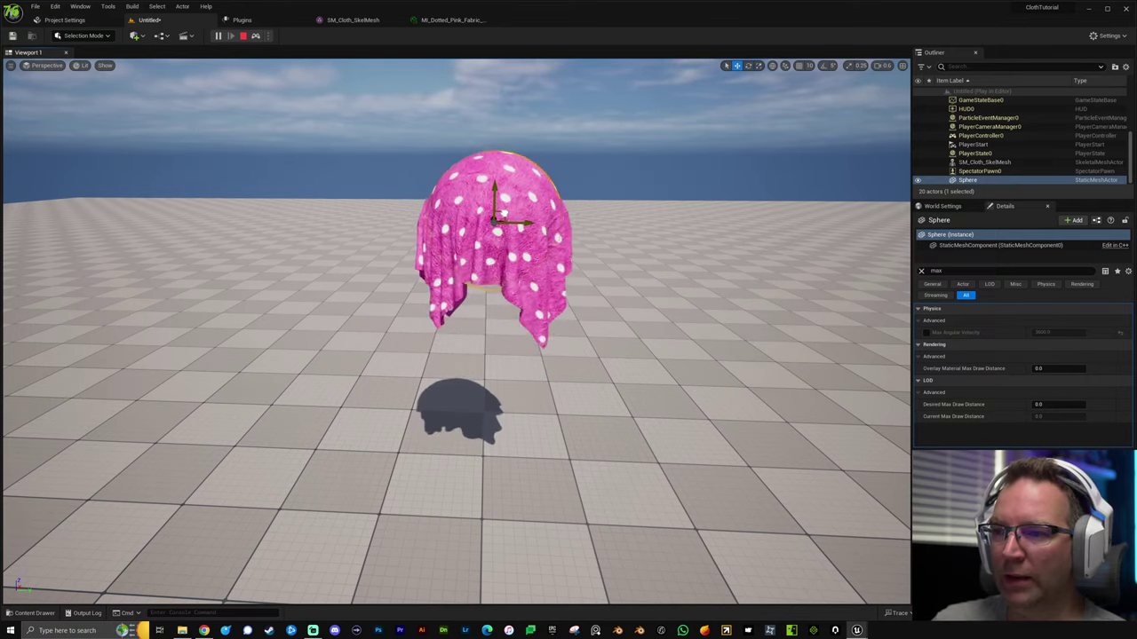
key("Escape")
Set the Iteration Count in SM_Cloth_SkelMesh's shared simulation config to 5 and save the asset.
left_click(349, 21)
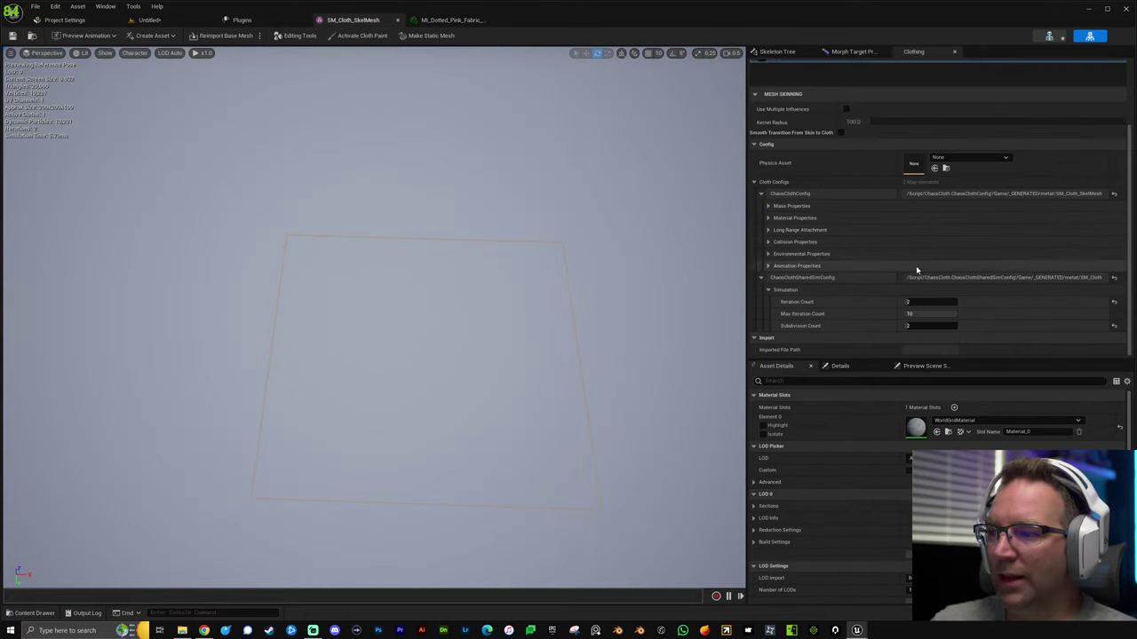
left_click(915, 301)
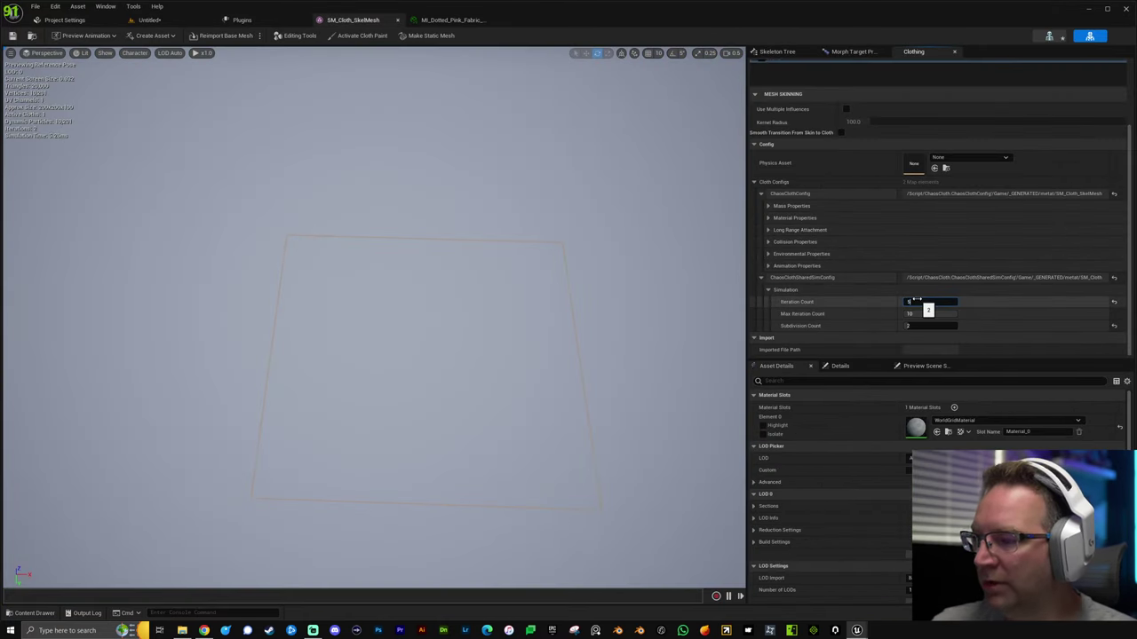
type("5")
key("Return")
left_click(13, 36)
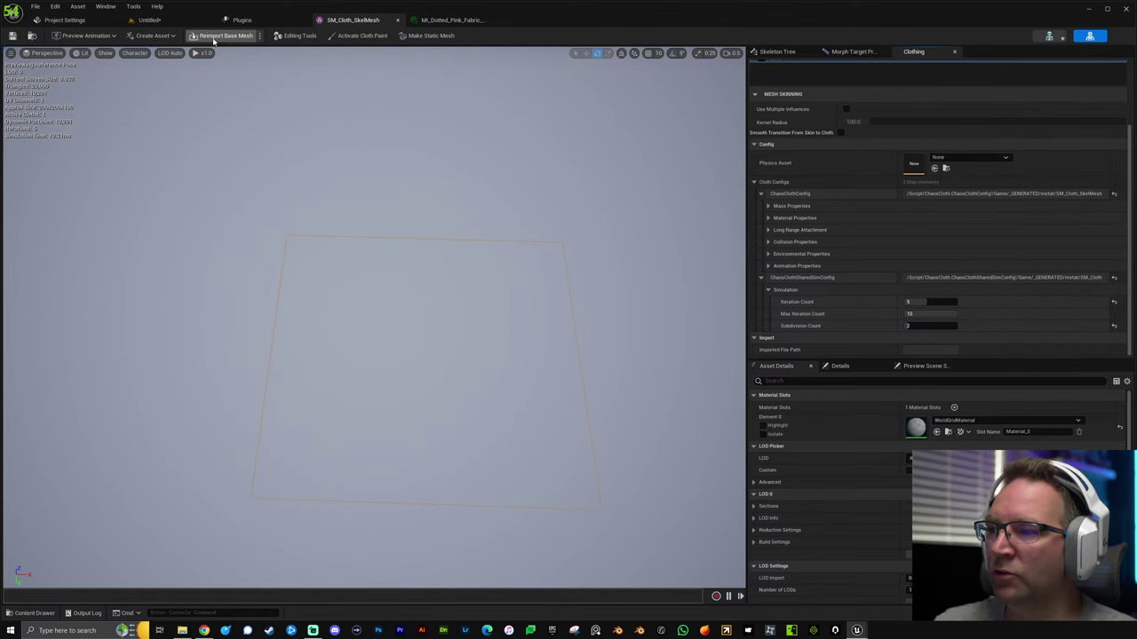
Simulate the level, move the sphere upward and sideways beneath the cloth to stress the collision, and stop the simulation.
left_click(149, 19)
right_click_drag(624, 267, 614, 244)
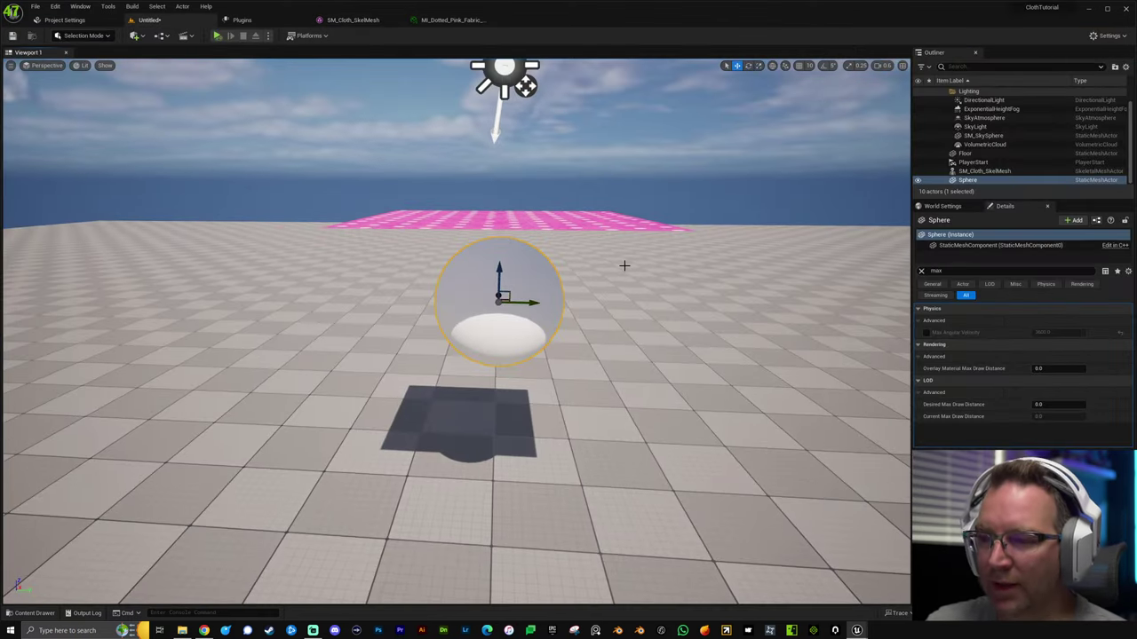
key("alt+s")
left_click_drag(499, 272, 446, 263)
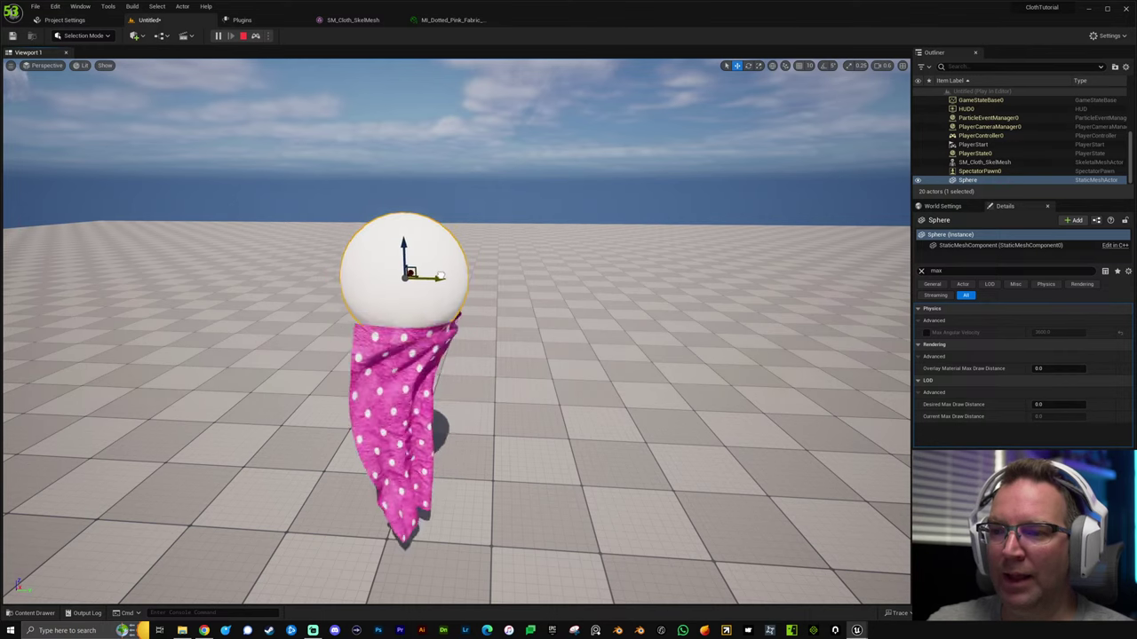
left_click_drag(441, 275, 455, 275)
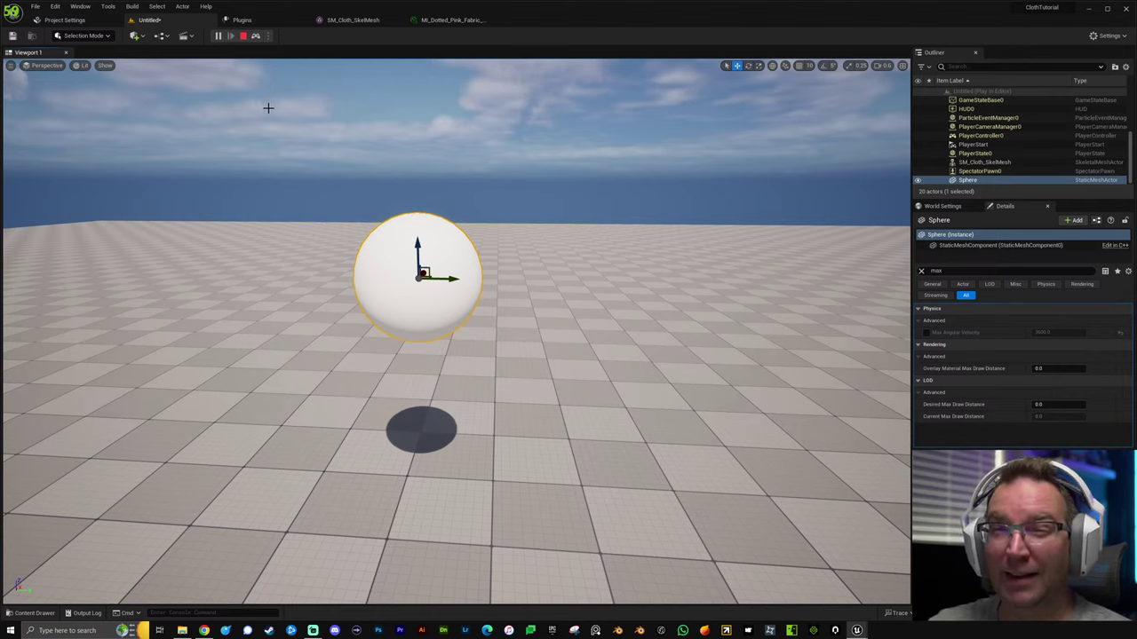
key("Escape")
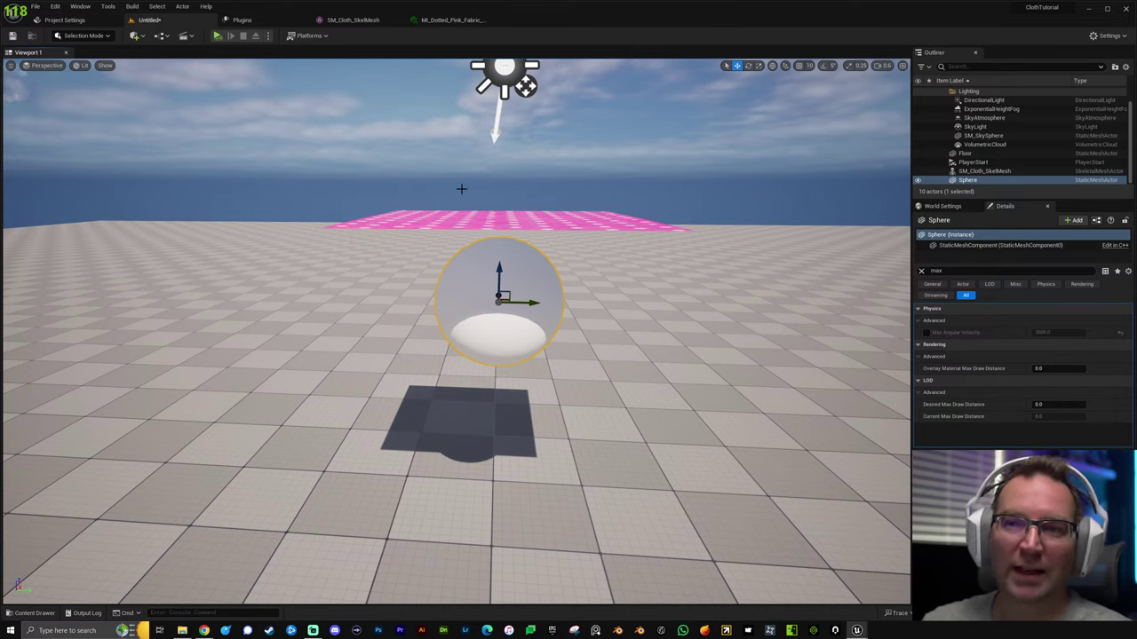
Set SM_Cloth_SkelMesh's Iteration Count to 2 and Subdivision Count to 5, and save the asset.
left_click(353, 20)
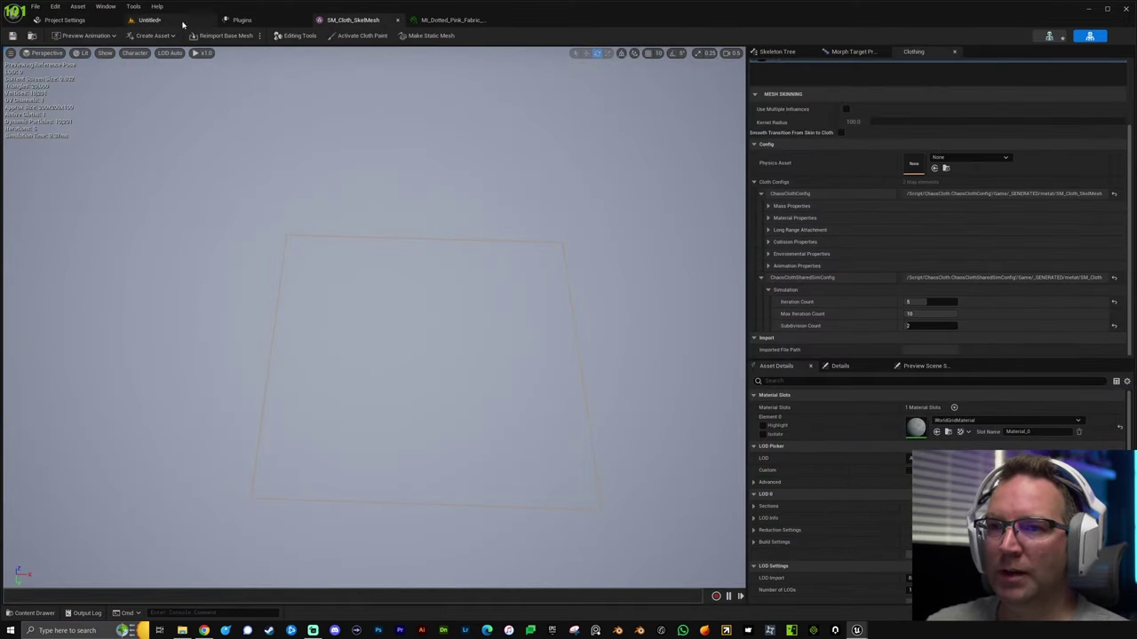
left_click(928, 303)
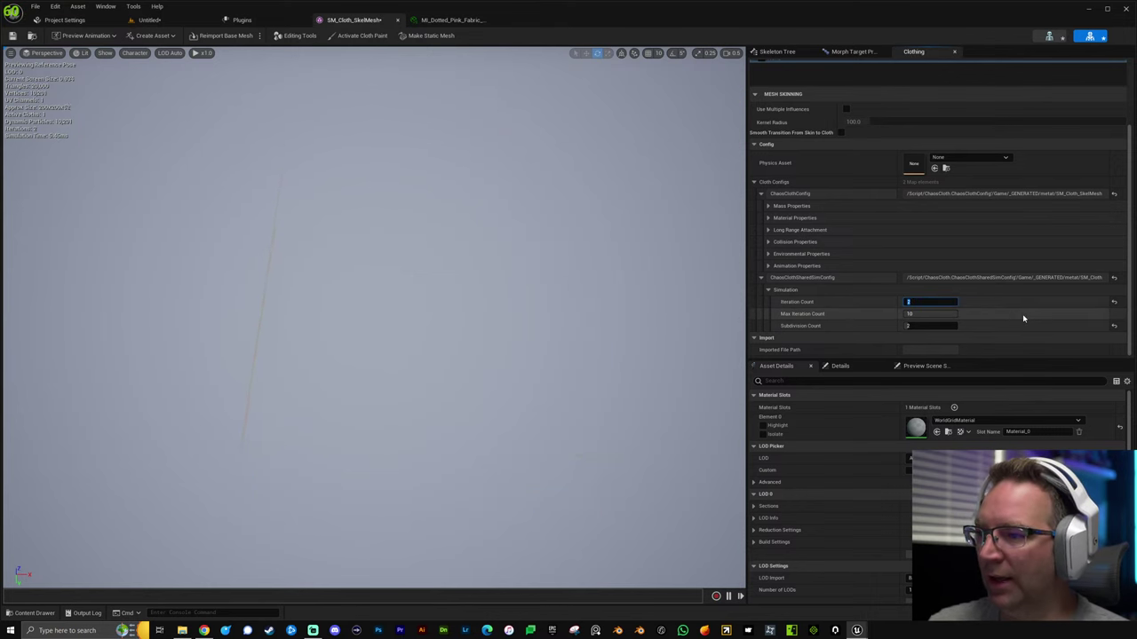
left_click(931, 326)
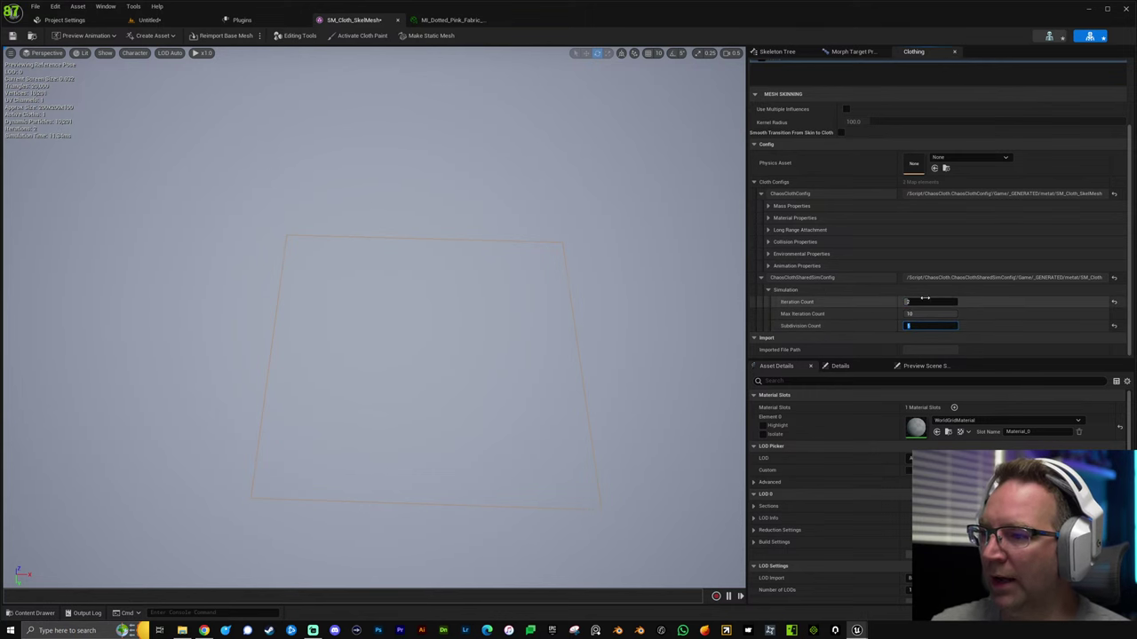
left_click(12, 35)
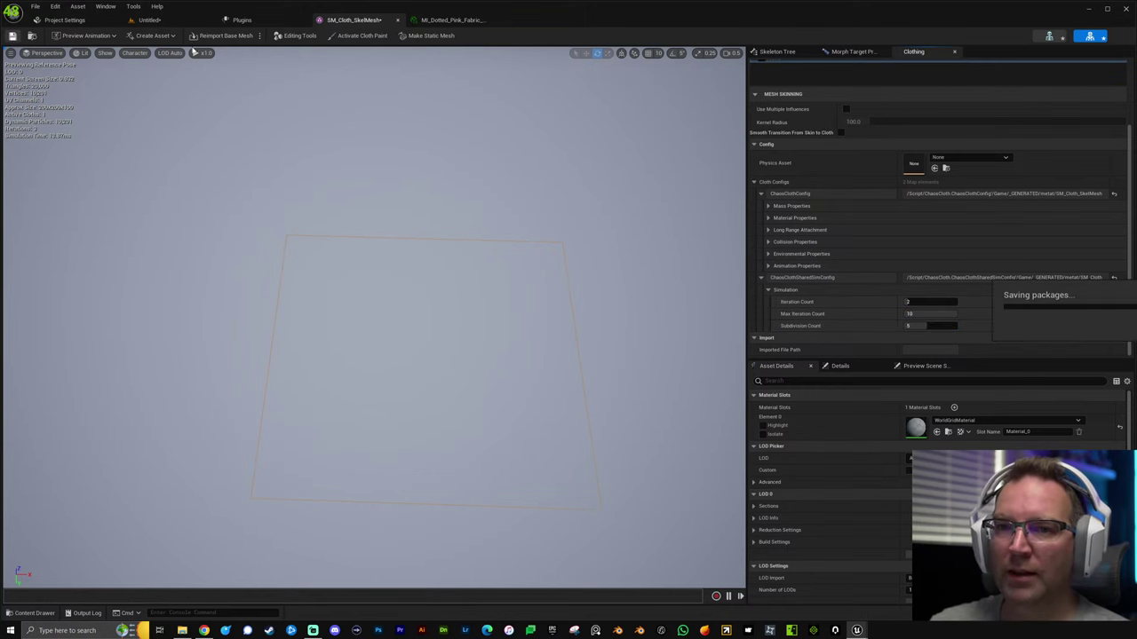
Simulate the level twice to compare how the cloth settles over the sphere, stopping the simulation after each run.
left_click(149, 21)
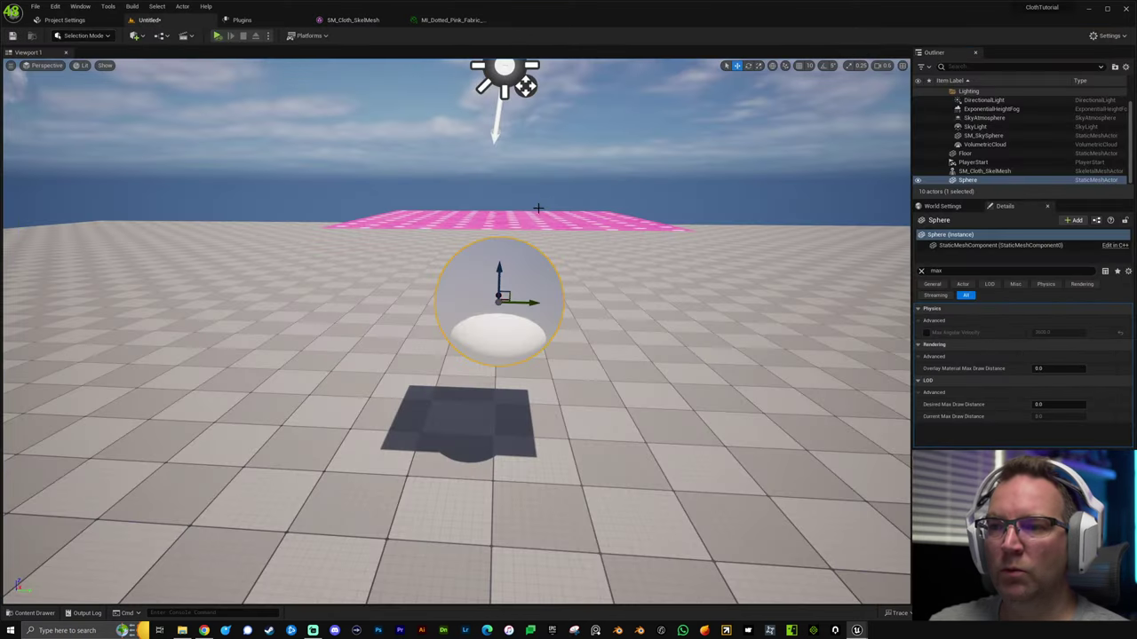
key("alt+s")
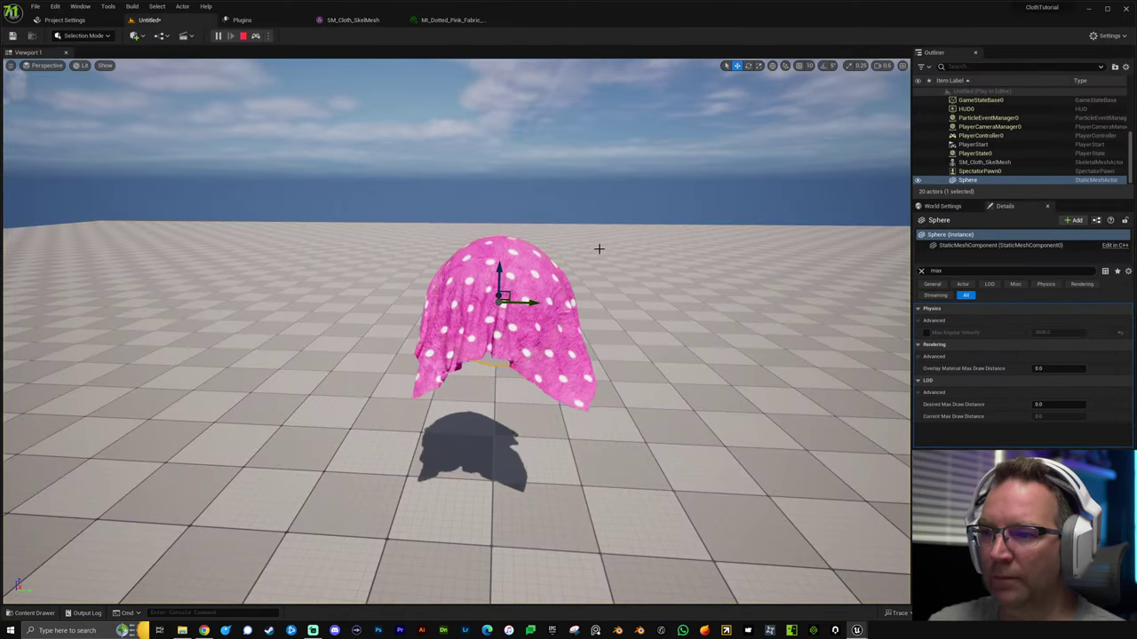
left_click(510, 371)
left_click(492, 363)
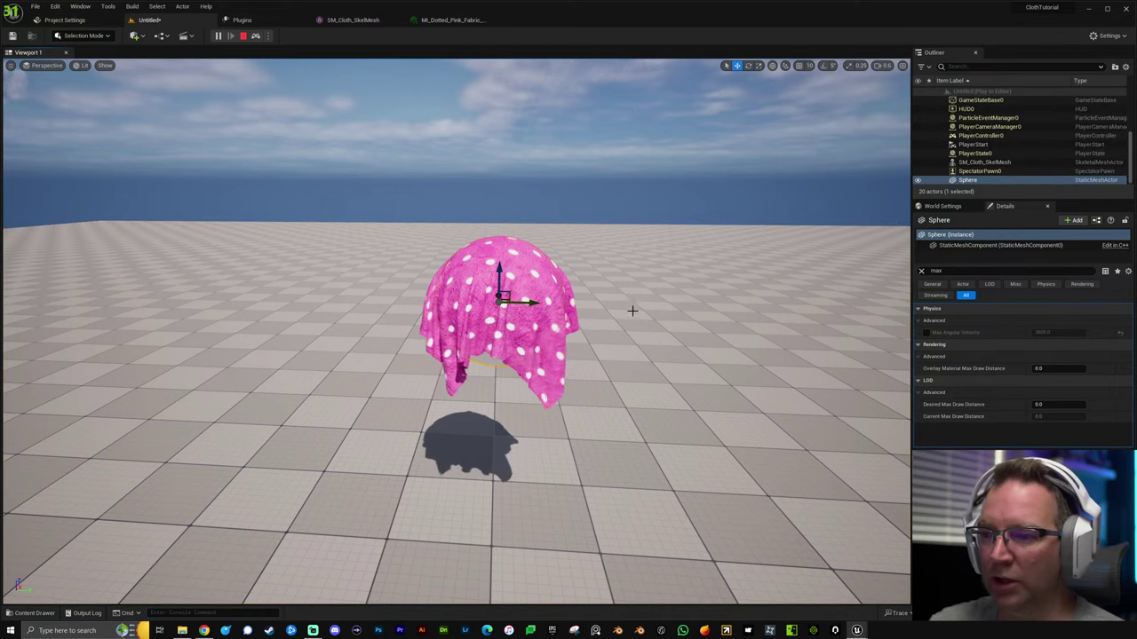
key("Escape")
key("alt+s")
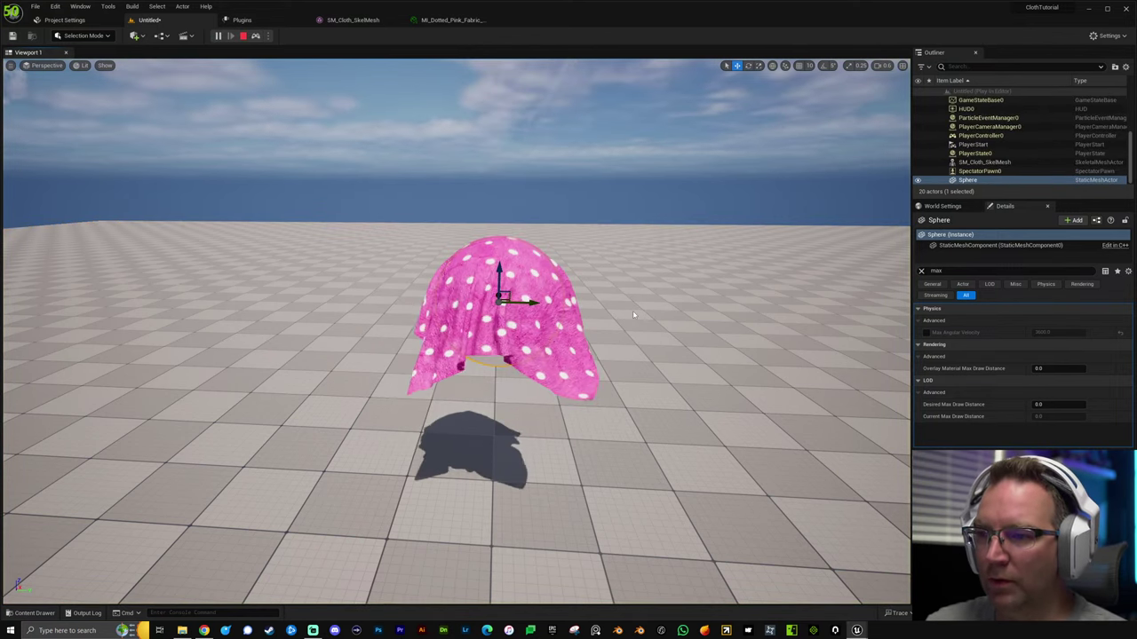
key("Escape")
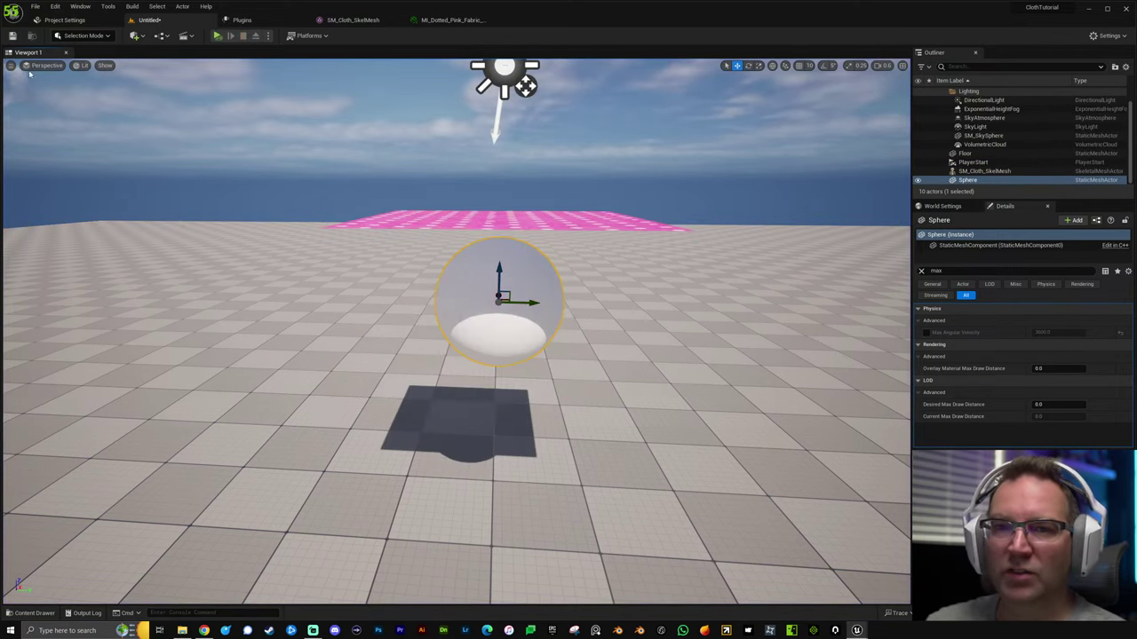
Show the frame rate in the level viewport, simulate to check the cloth's performance, and stop the simulation.
left_click(11, 66)
left_click(55, 117)
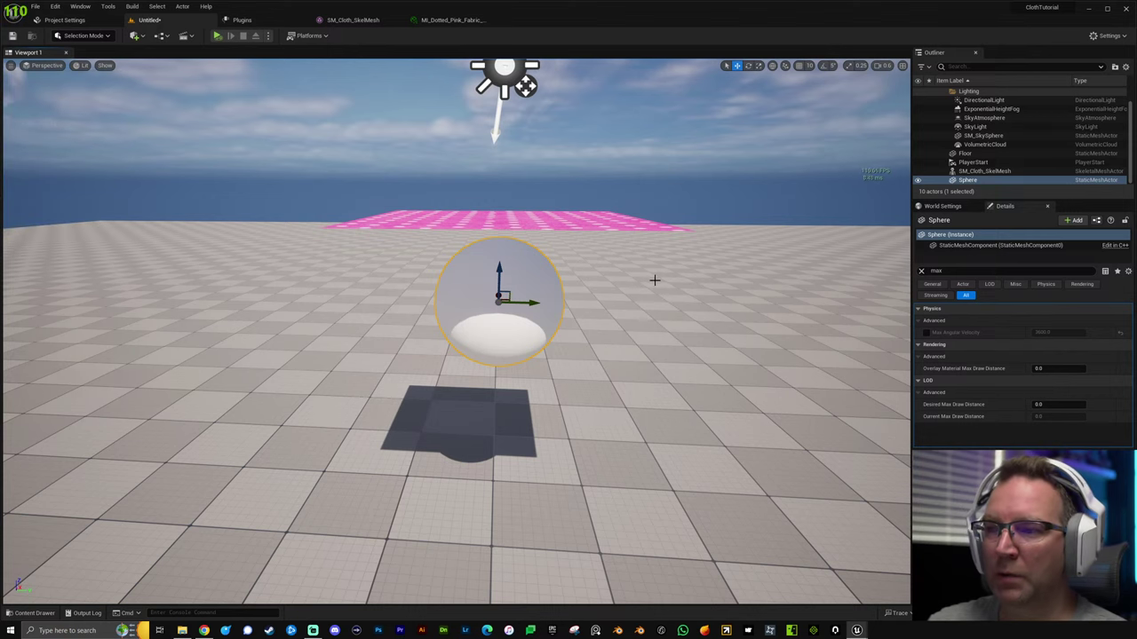
key("alt+s")
left_click(840, 229)
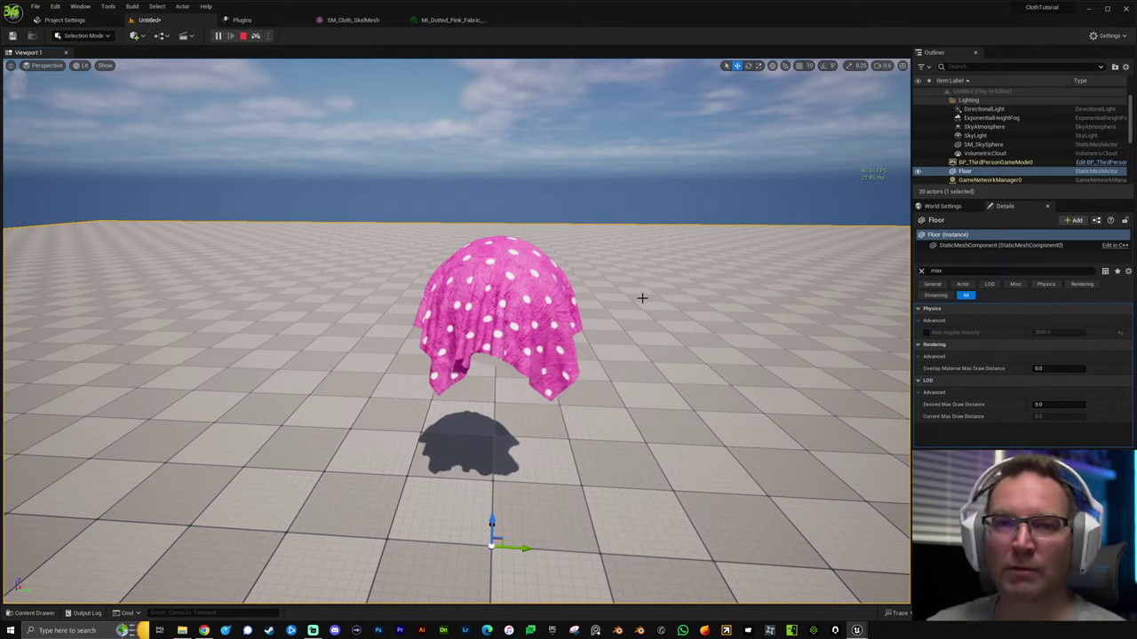
key("Escape")
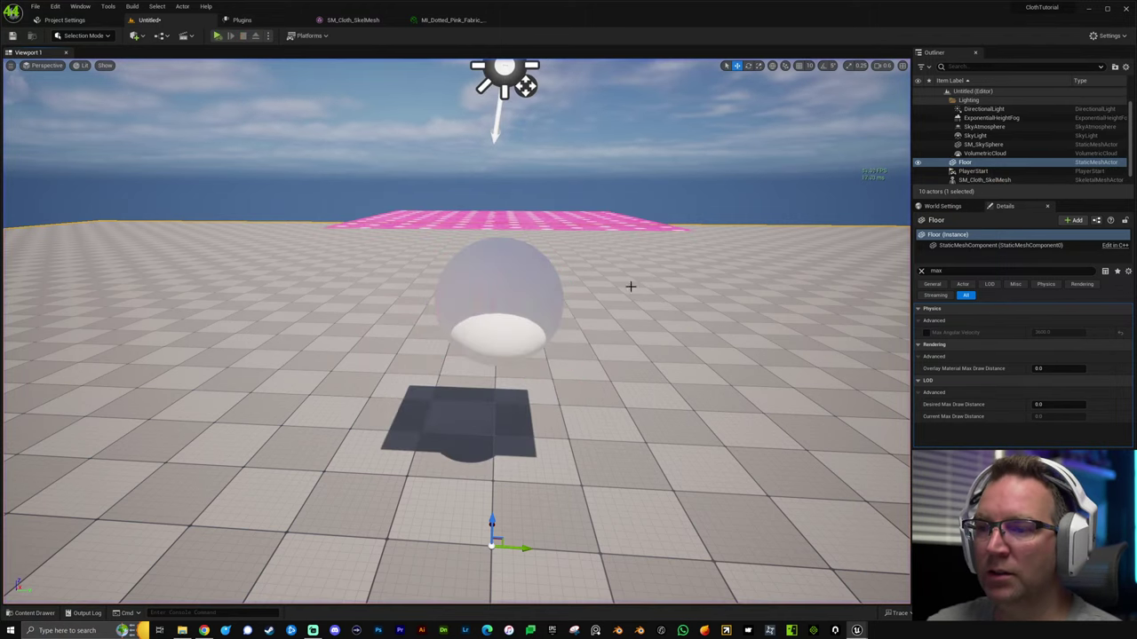
Set the Subdivision Count in SM_Cloth_SkelMesh's shared simulation config to 3 and save the asset.
left_click(353, 20)
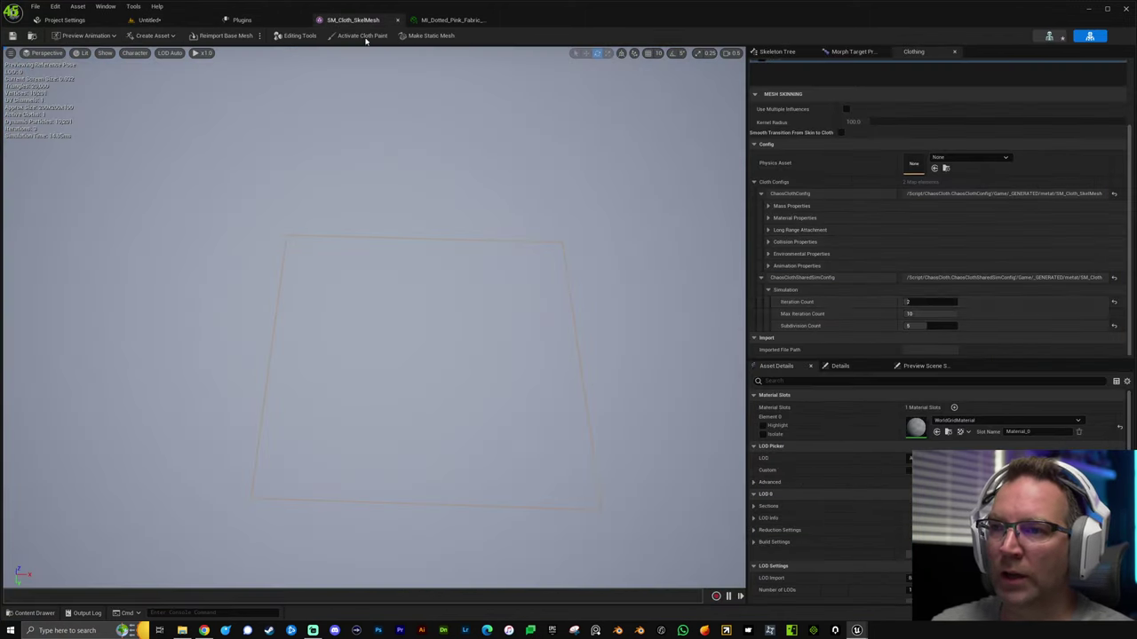
left_click(930, 326)
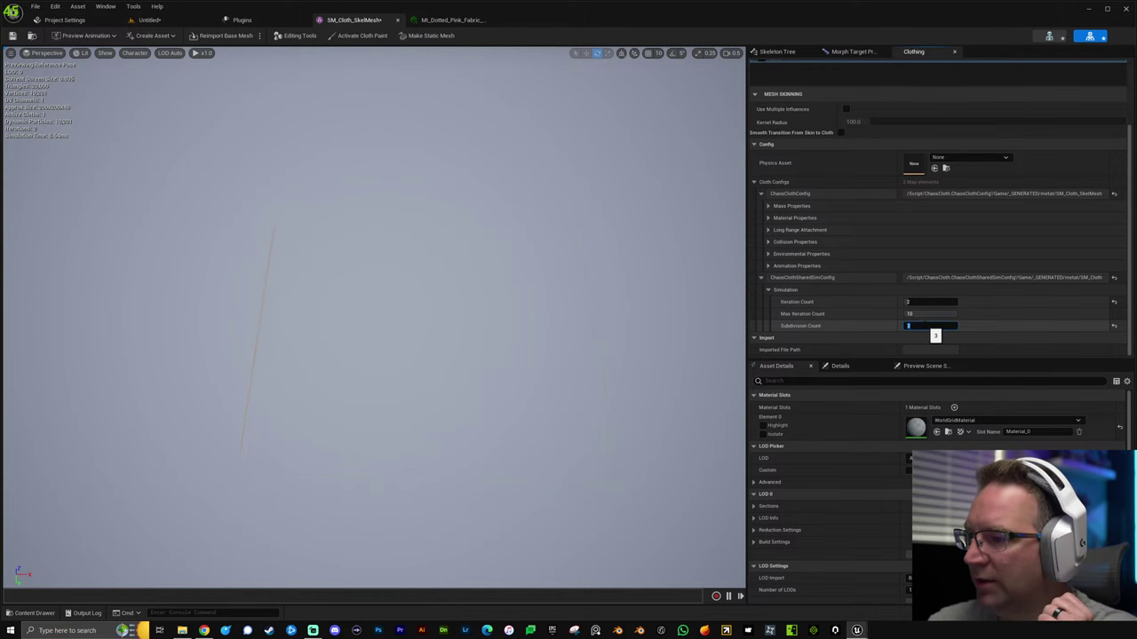
left_click(12, 36)
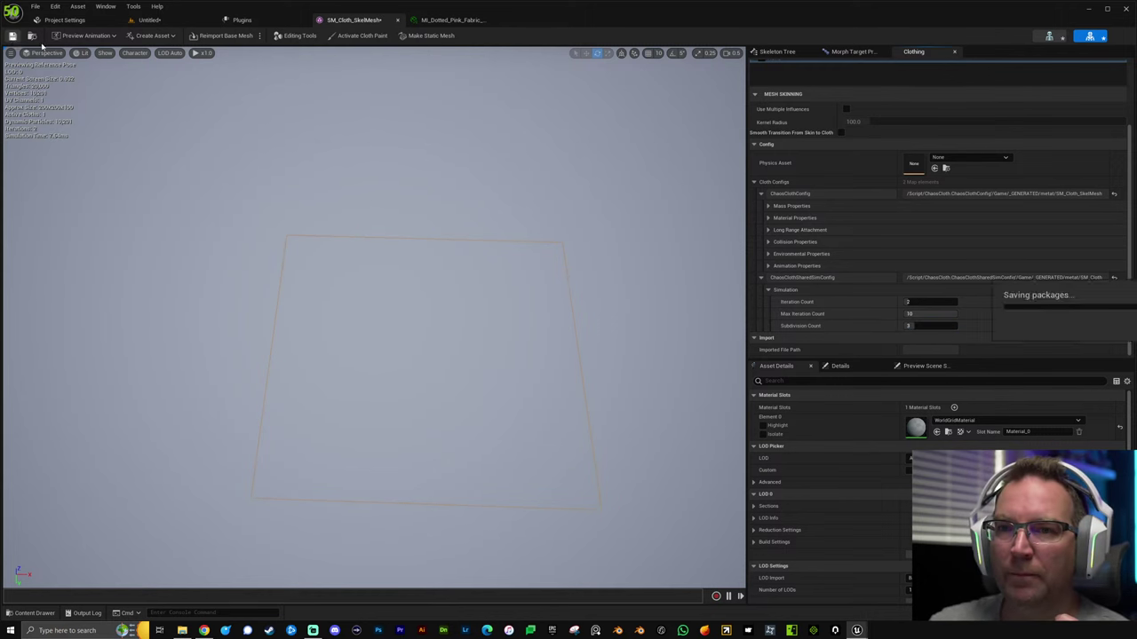
Simulate the level, select the sphere and move it back and forth beneath the cloth, and stop the simulation.
left_click(151, 20)
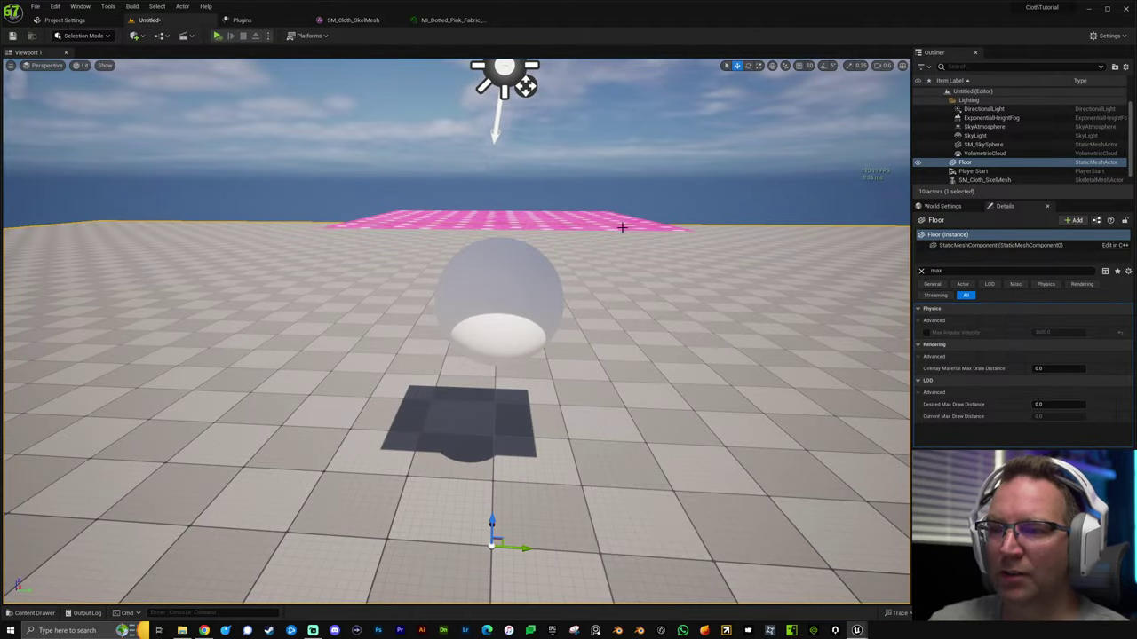
right_click_drag(634, 238, 634, 211)
key("alt+s")
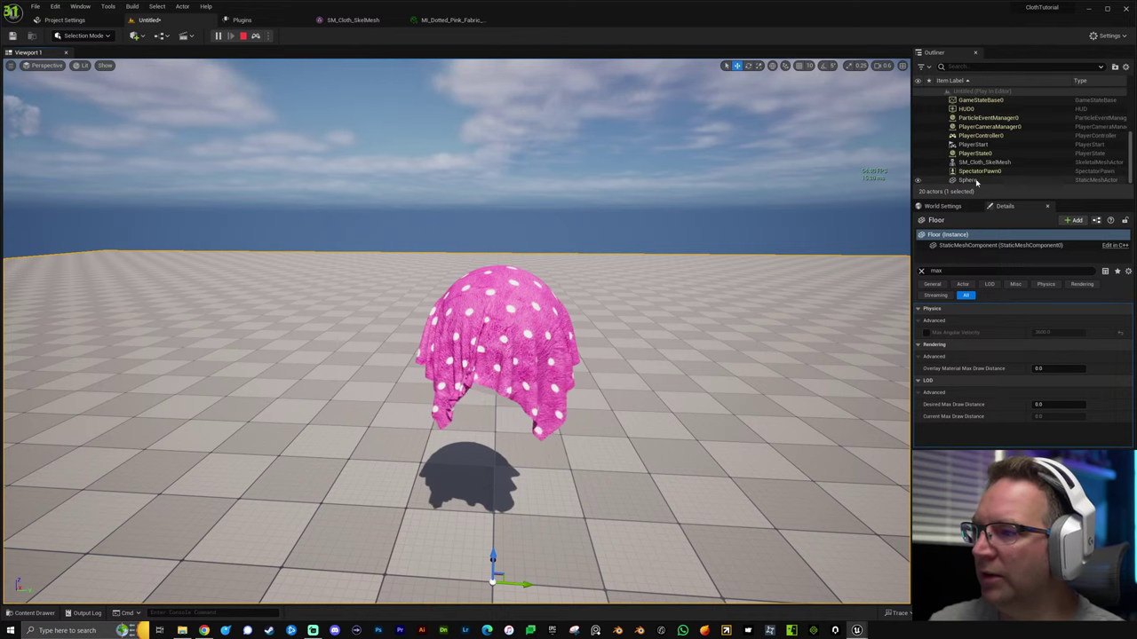
left_click(573, 297)
left_click_drag(535, 332, 501, 310)
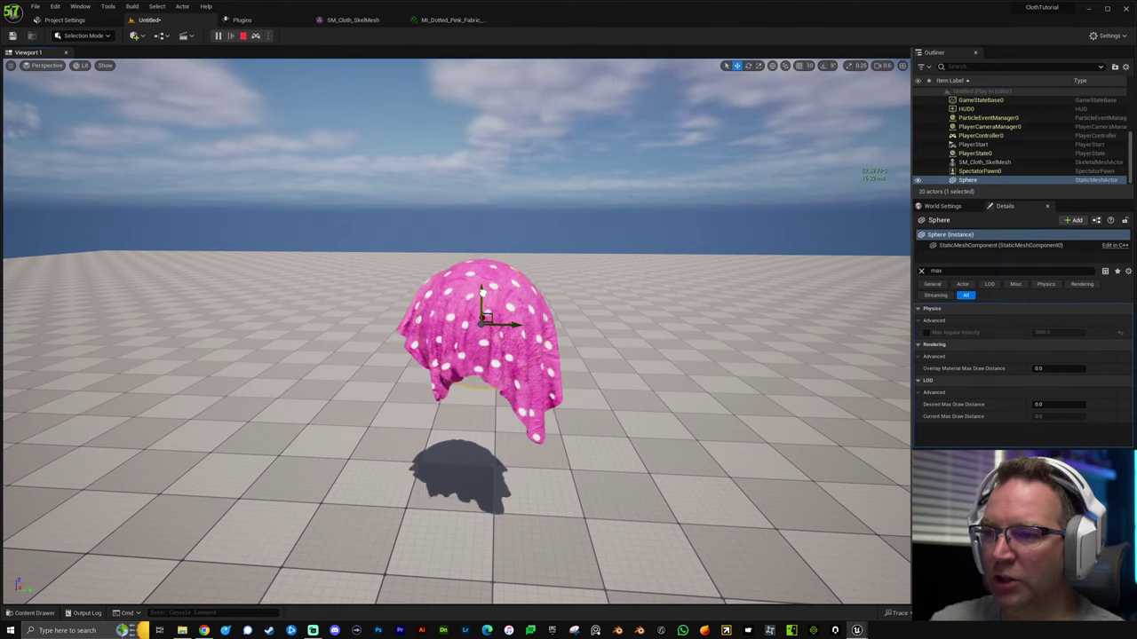
left_click_drag(506, 315, 526, 330)
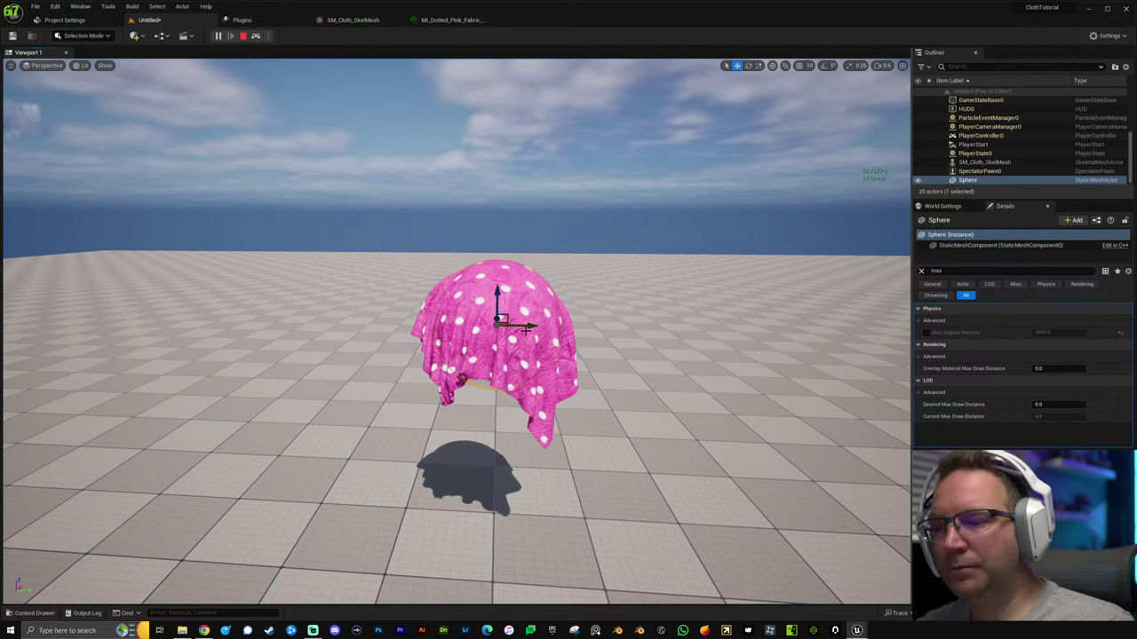
key("Escape")
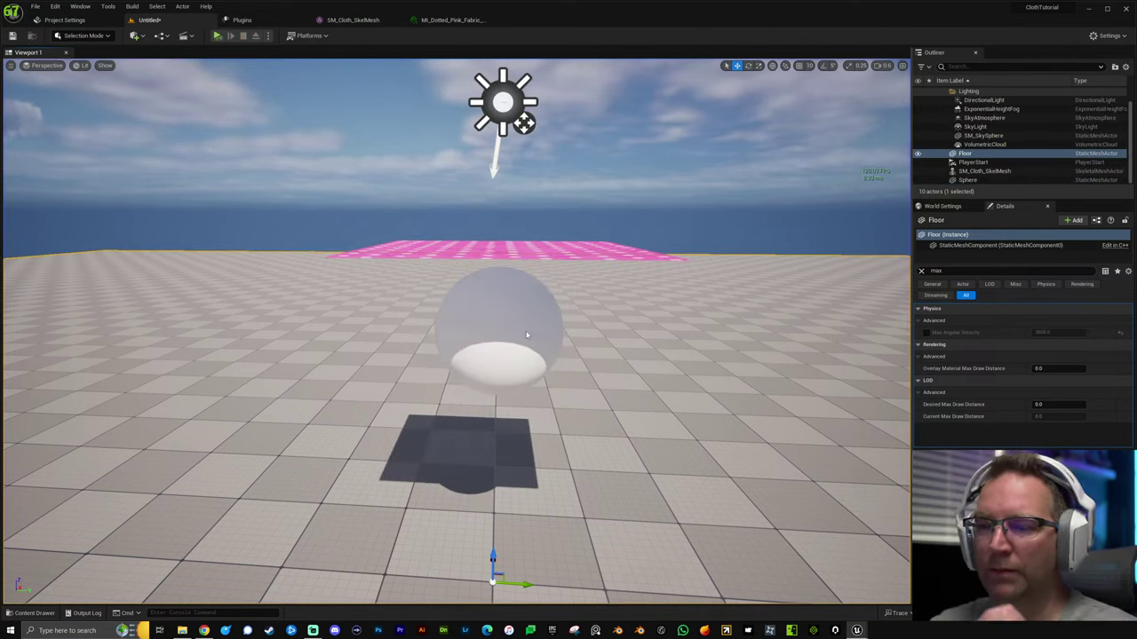
Expand all ChaosClothConfig categories in SM_Cloth_SkelMesh and examine the mass, material, long range attachment and collision properties.
left_click(355, 20)
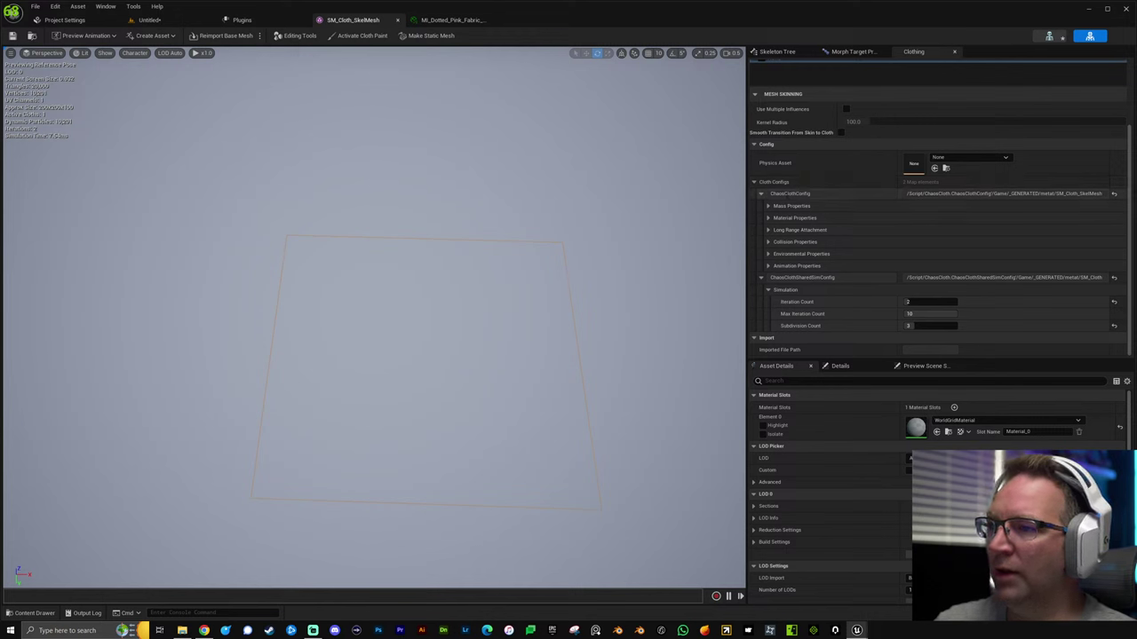
left_click(768, 266)
left_click(768, 254)
left_click(768, 241)
left_click(768, 230)
left_click(768, 218)
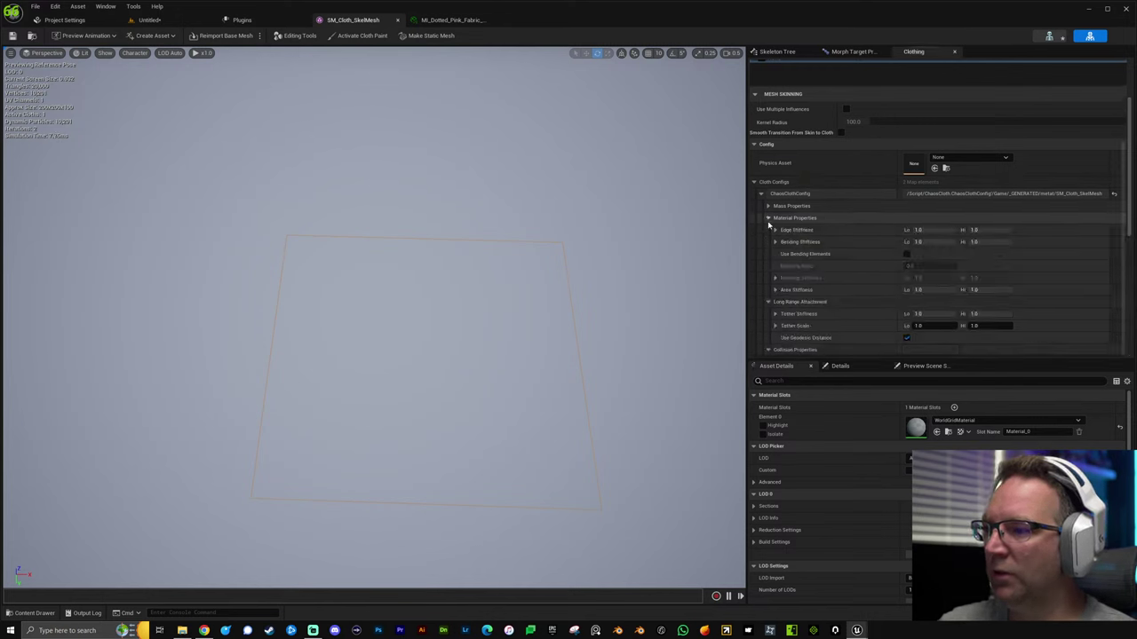
left_click(768, 206)
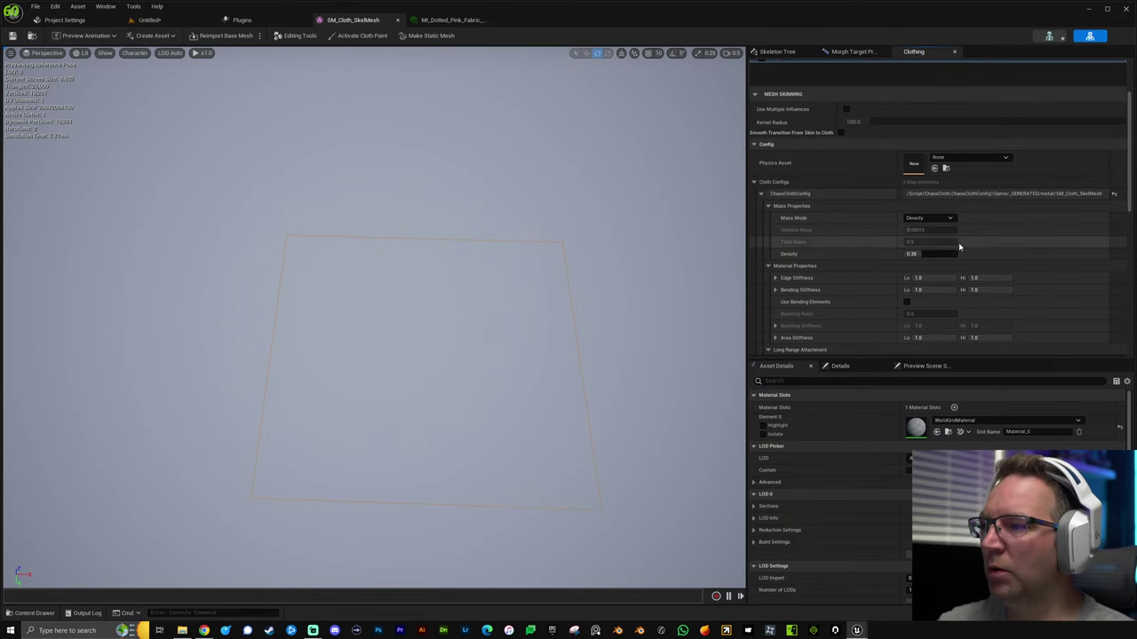
scroll(866, 267, "down", 1)
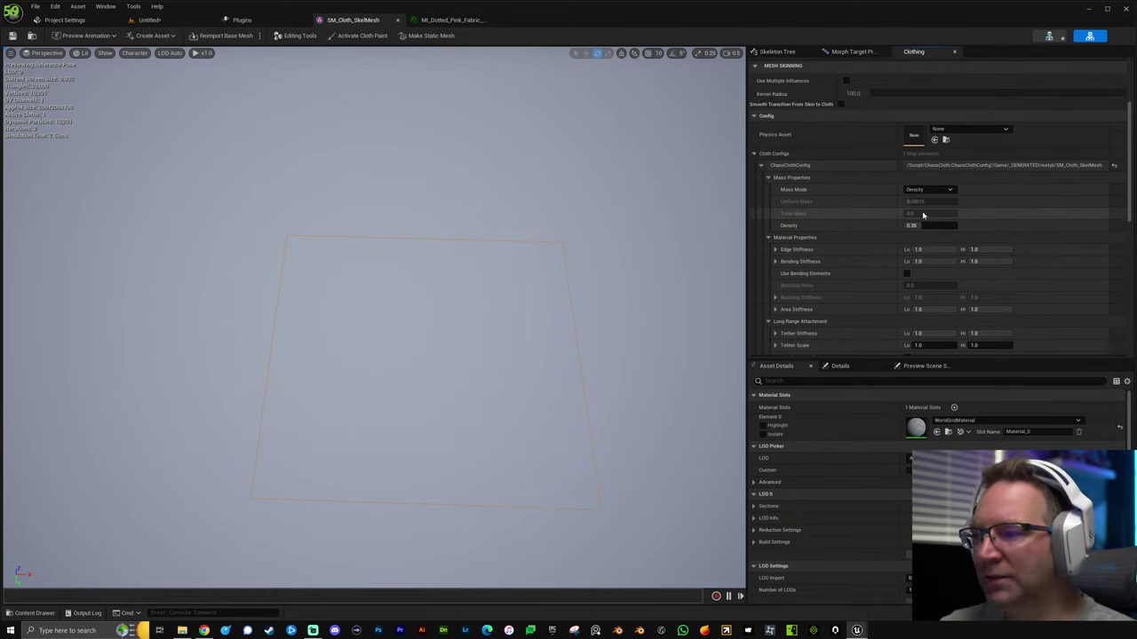
scroll(849, 266, "down", 1)
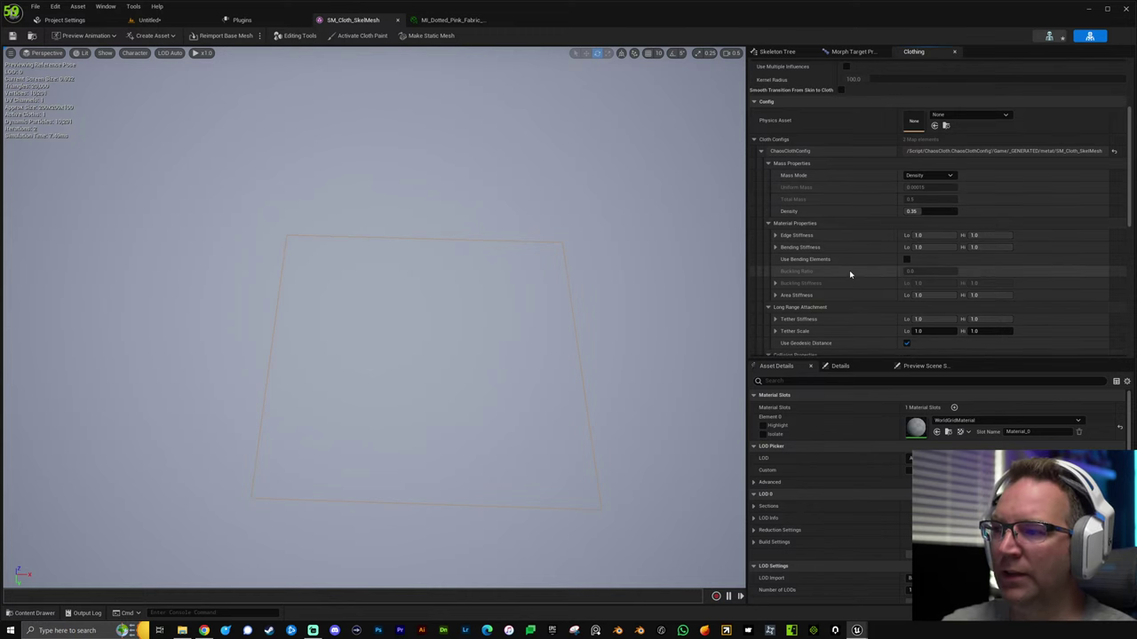
scroll(825, 266, "down", 1)
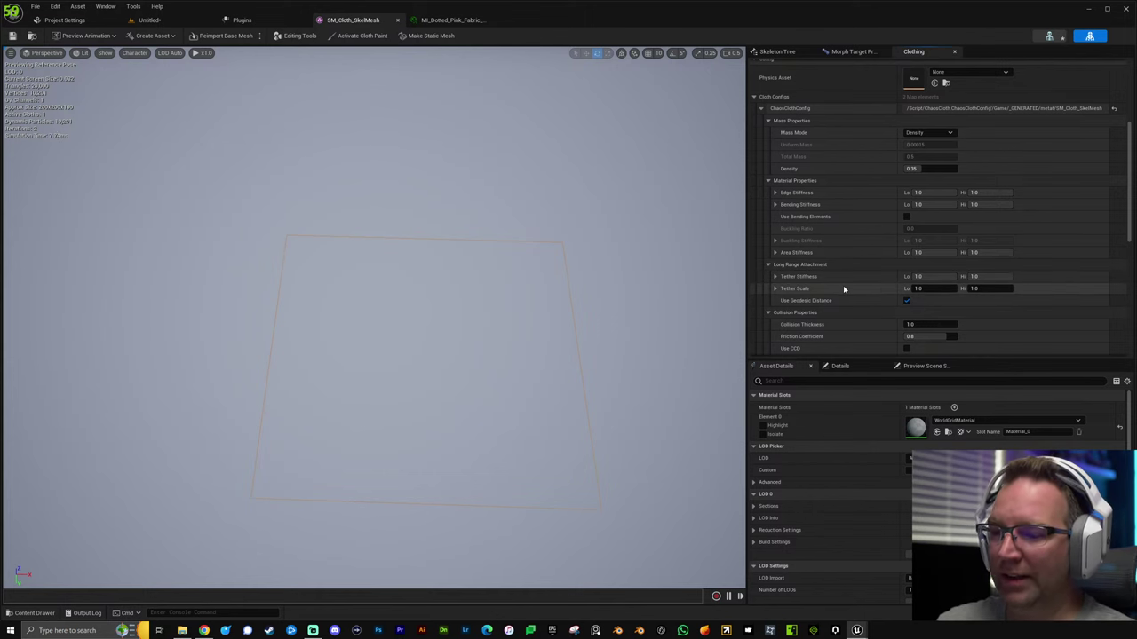
Switch to the Epic Games Launcher, search the library's vault for "content" to find the Content Examples project, and close the launcher.
left_click(553, 631)
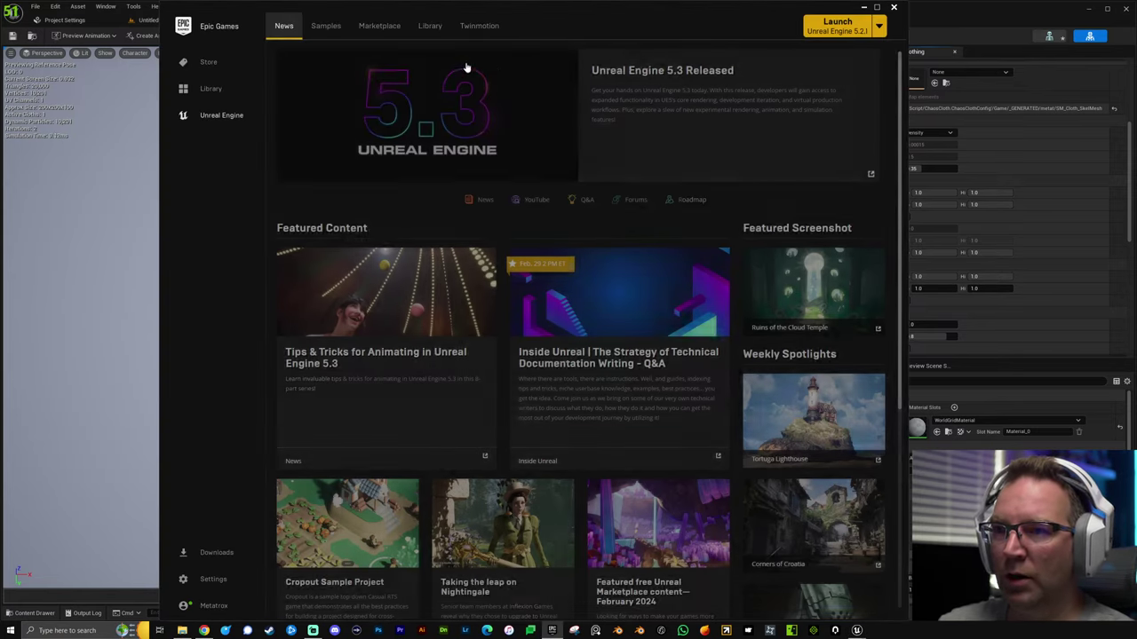
left_click(429, 26)
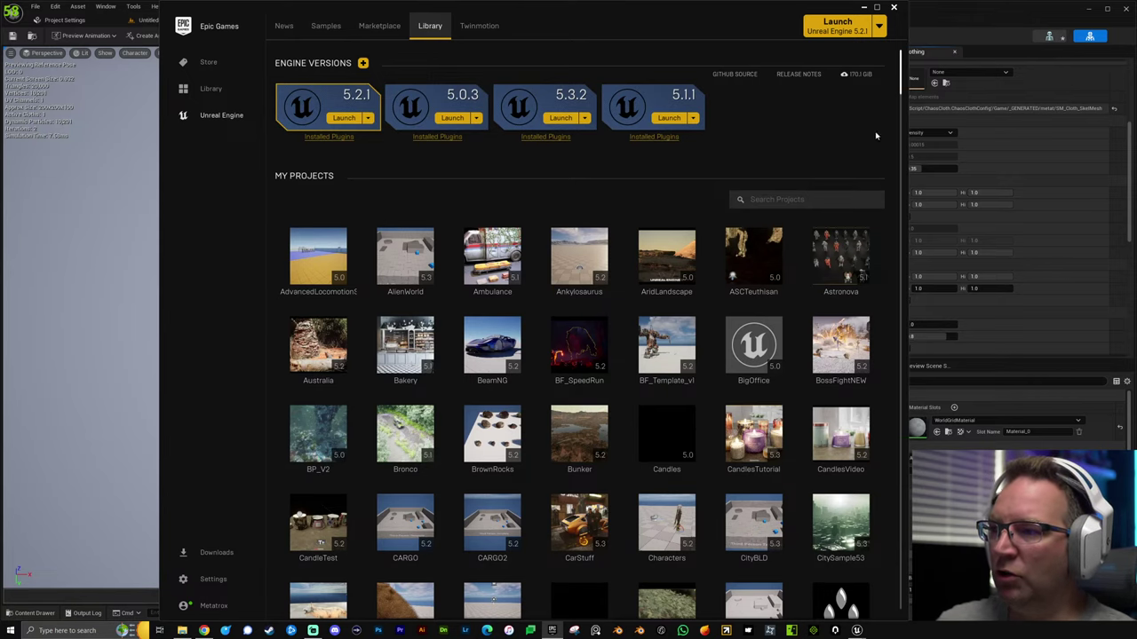
left_click_drag(904, 85, 901, 238)
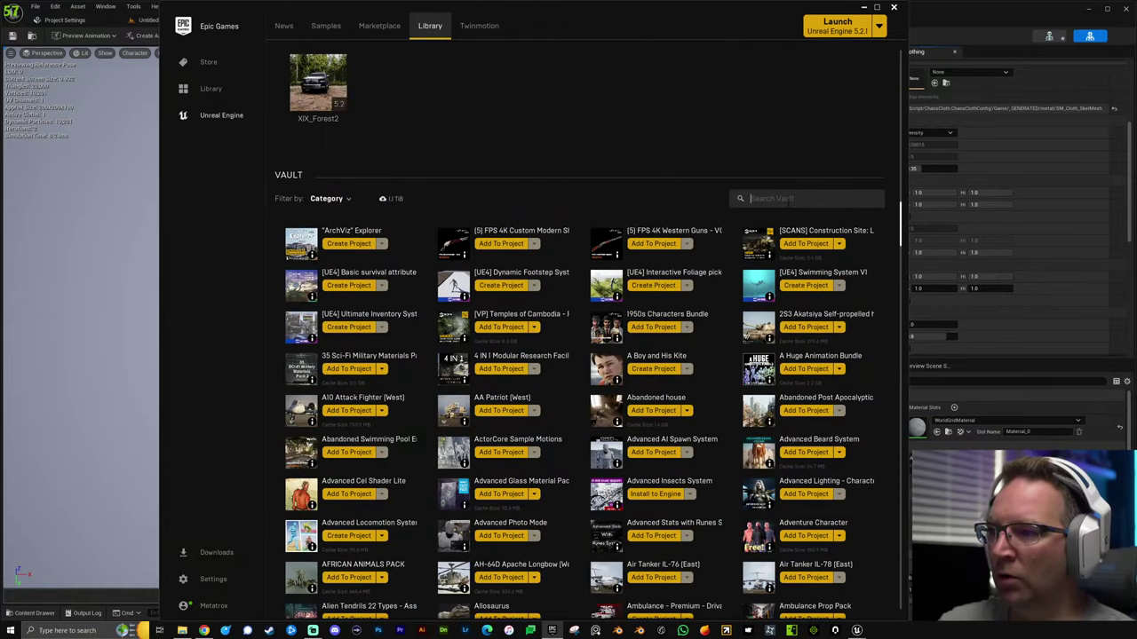
left_click(791, 199)
type("content")
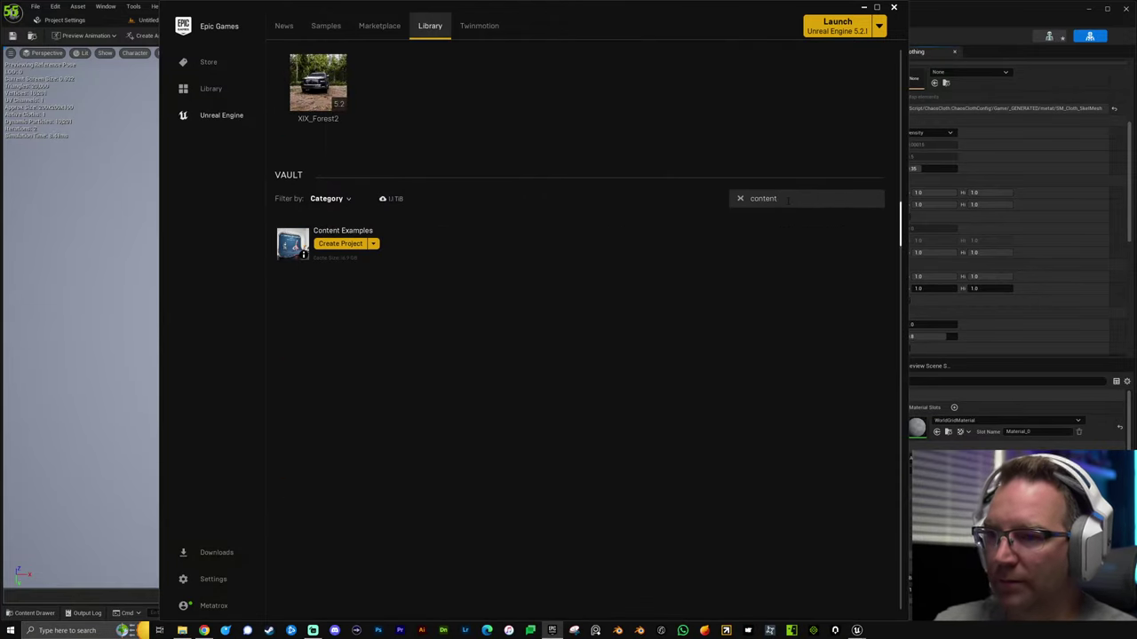
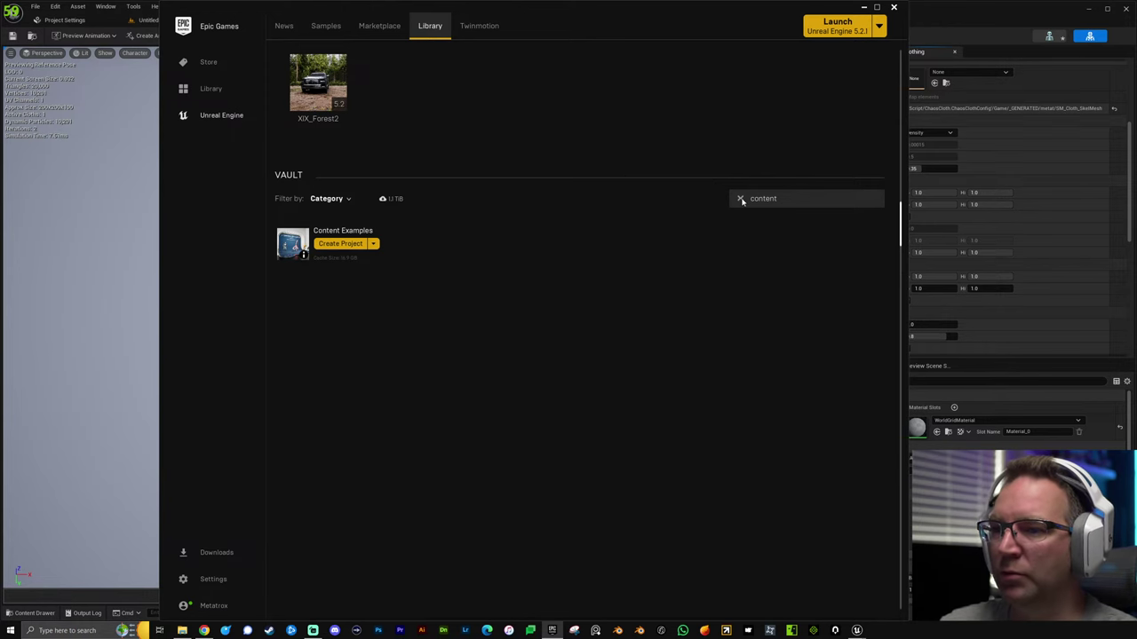
left_click(893, 8)
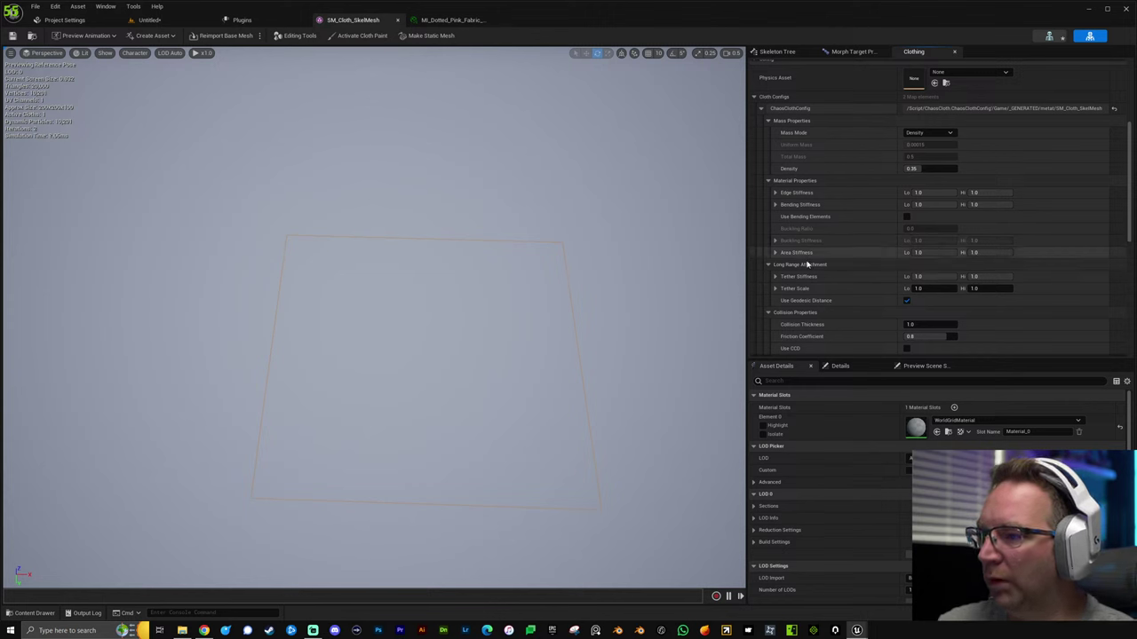
Set the Collision Thickness in SM_Cloth_SkelMesh's collision properties to 3.0 and save the asset.
scroll(819, 267, "down", 2)
scroll(824, 265, "down", 2)
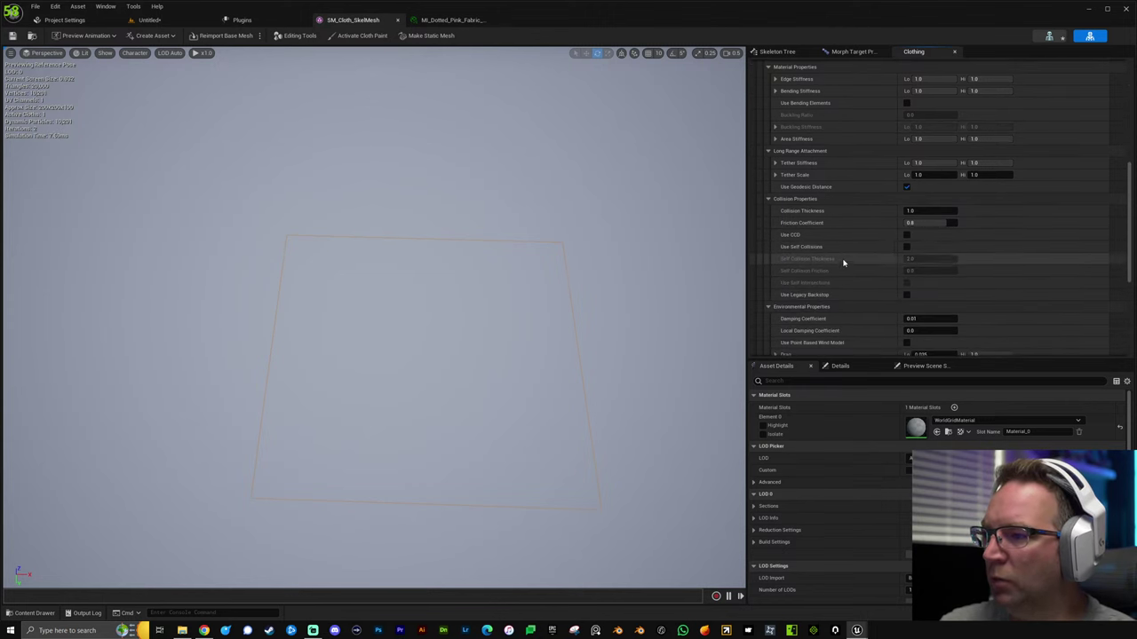
scroll(842, 261, "down", 1)
scroll(838, 293, "down", 5)
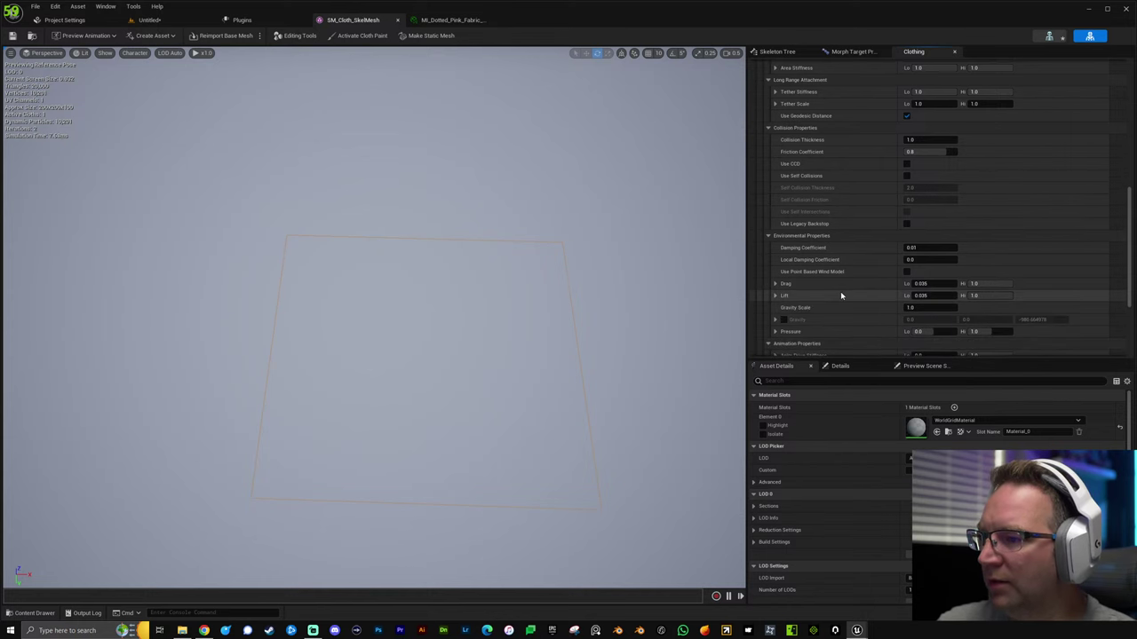
scroll(842, 295, "down", 3)
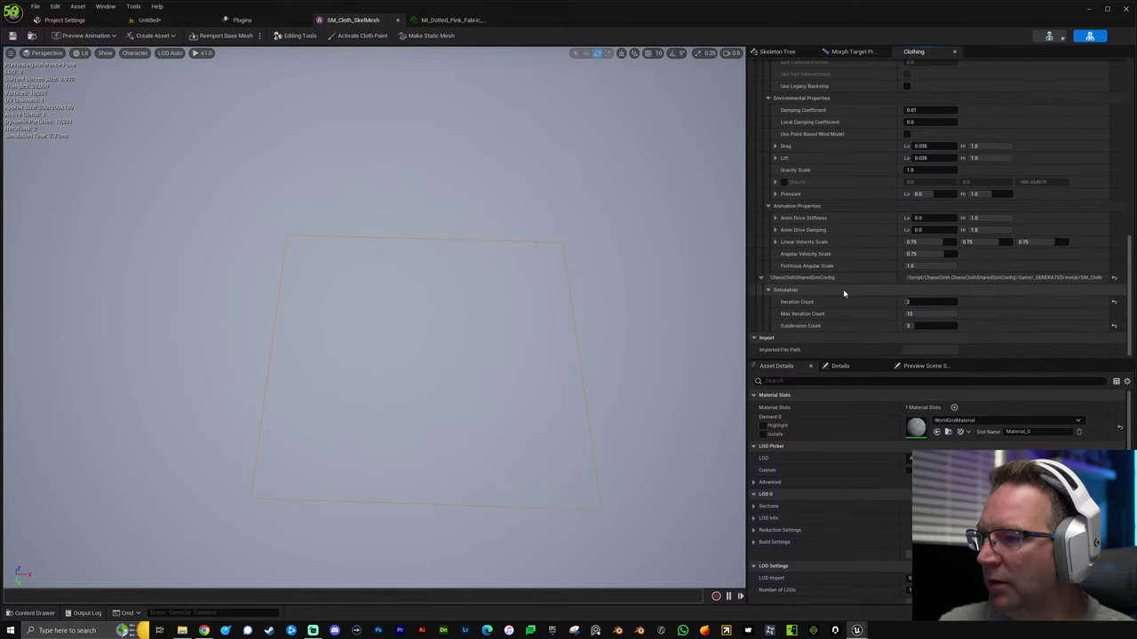
scroll(844, 291, "up", 2)
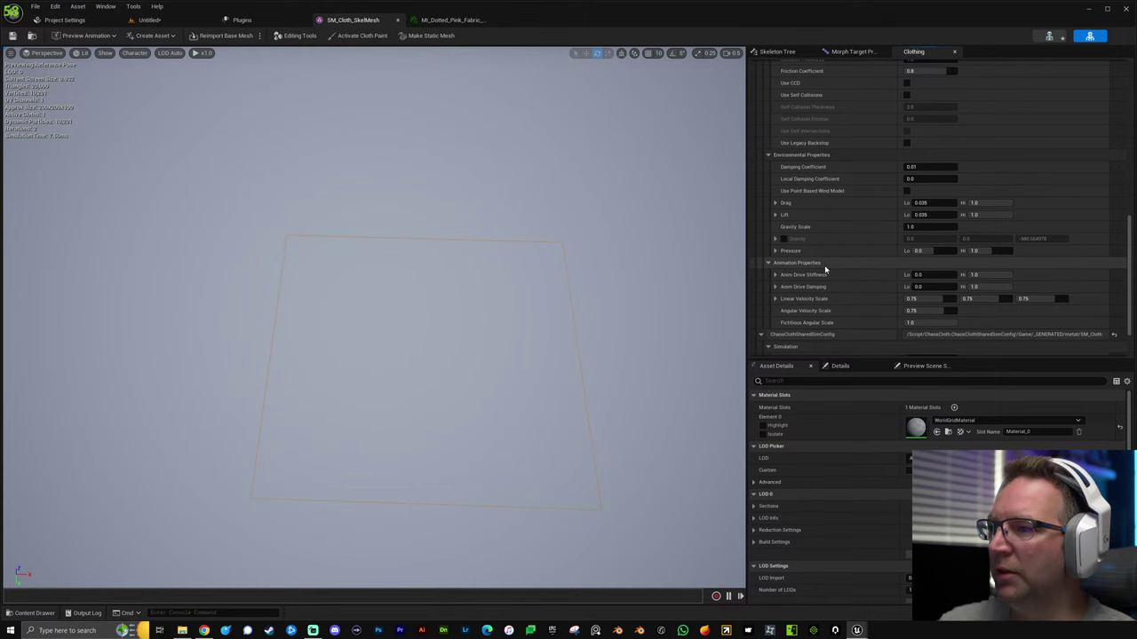
scroll(826, 264, "up", 1)
scroll(778, 155, "up", 3)
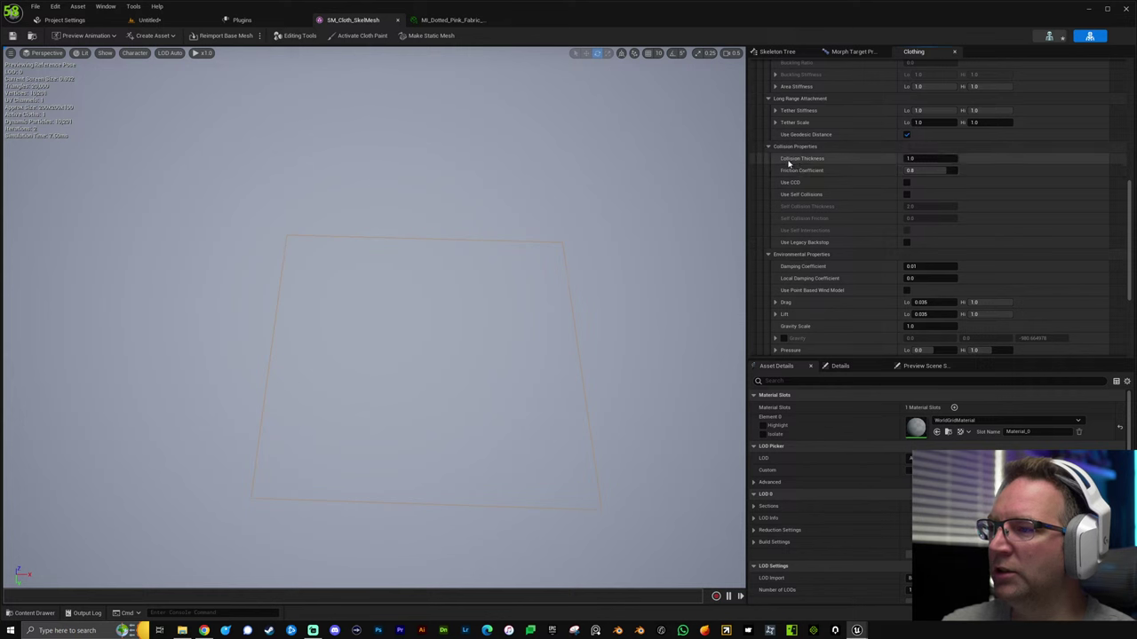
left_click(931, 160)
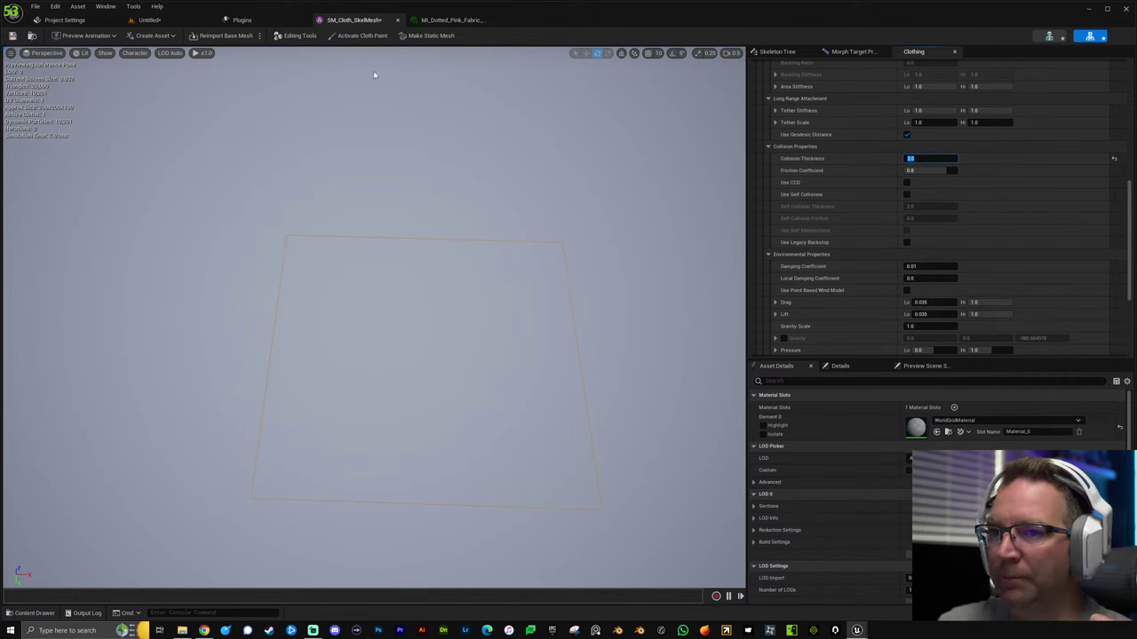
left_click(13, 36)
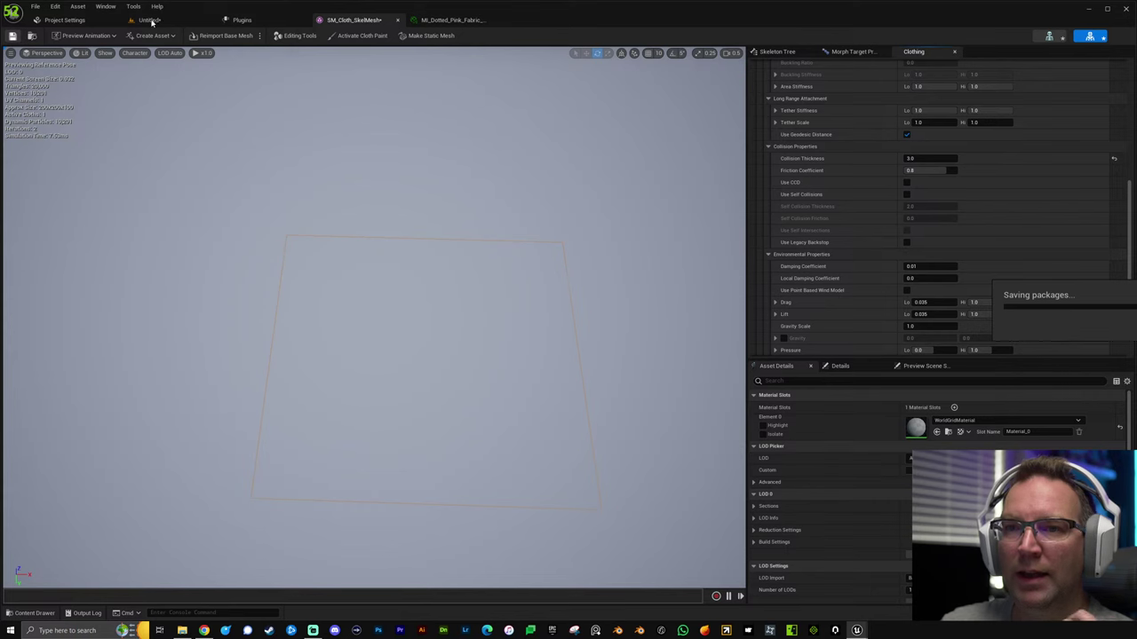
Simulate the level and inspect the draped cloth on the sphere up close for clipping and fold quality.
left_click(149, 19)
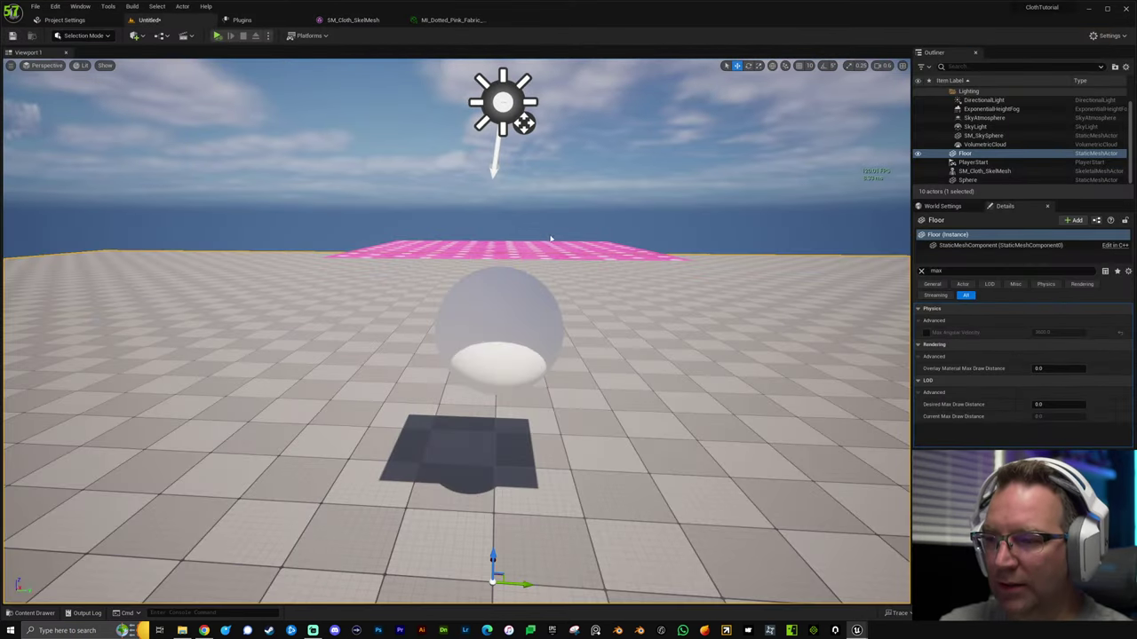
key("alt+s")
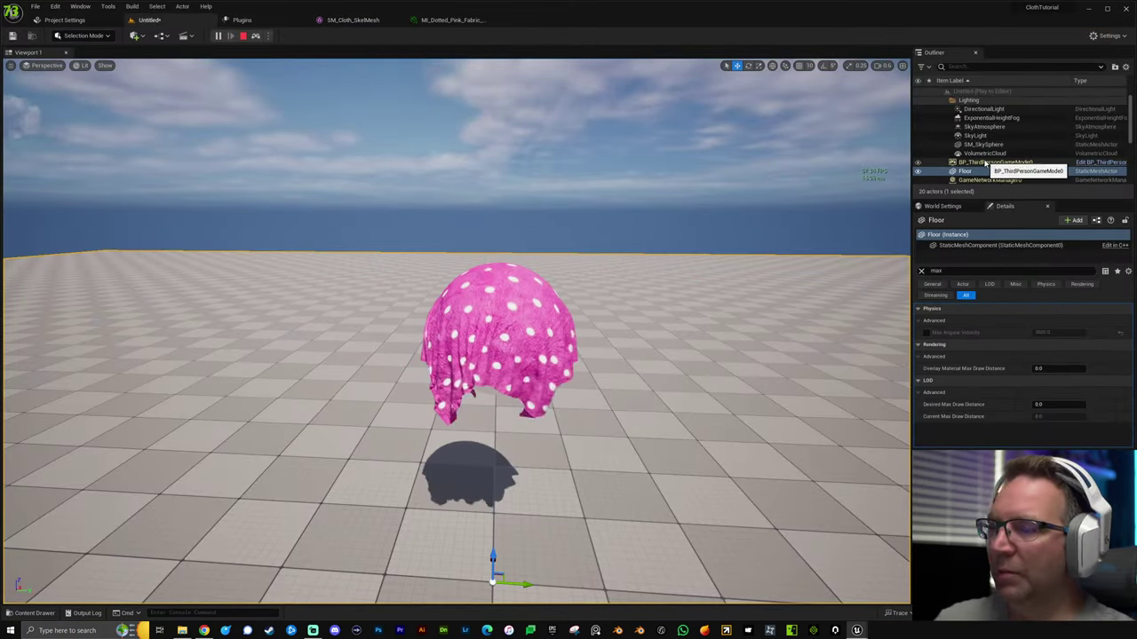
key("w")
right_click_drag(683, 223, 822, 297)
scroll(683, 223, "down", 2)
key("w")
key("w")
scroll(764, 177, "down", 2)
key("s")
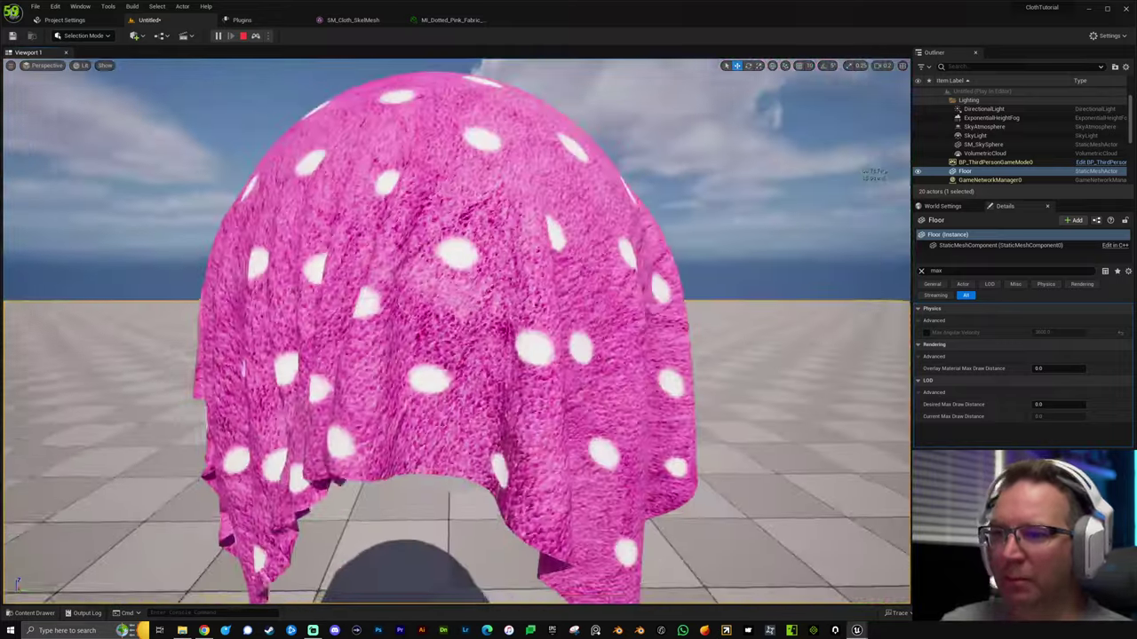
key("s")
mouse_move(595, 323)
right_mouse_down()
mouse_move(600, 387)
mouse_move(595, 323)
right_mouse_up()
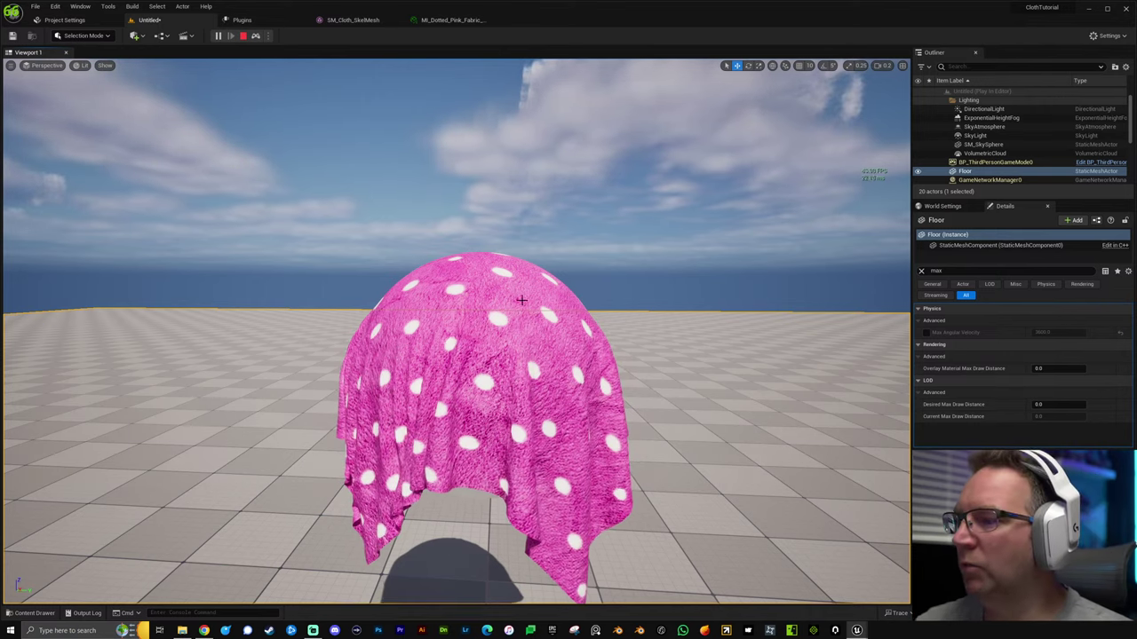
Select the sphere in the running simulation, move it beneath the cloth, and stop the simulation.
scroll(978, 181, "down", 5)
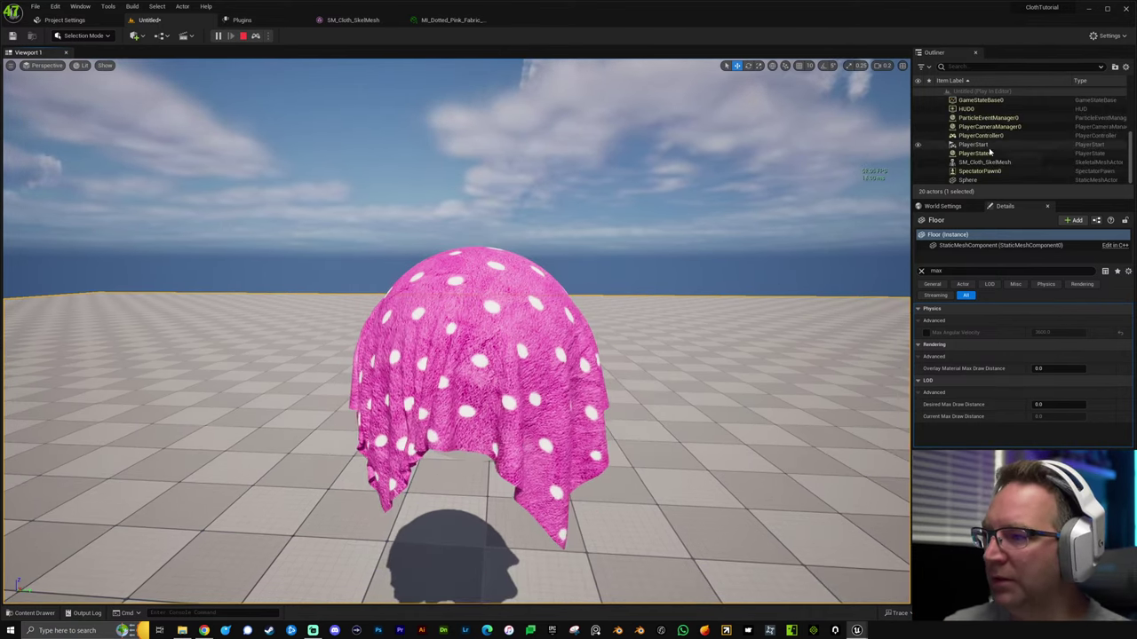
left_click(967, 181)
left_click_drag(499, 354, 456, 283)
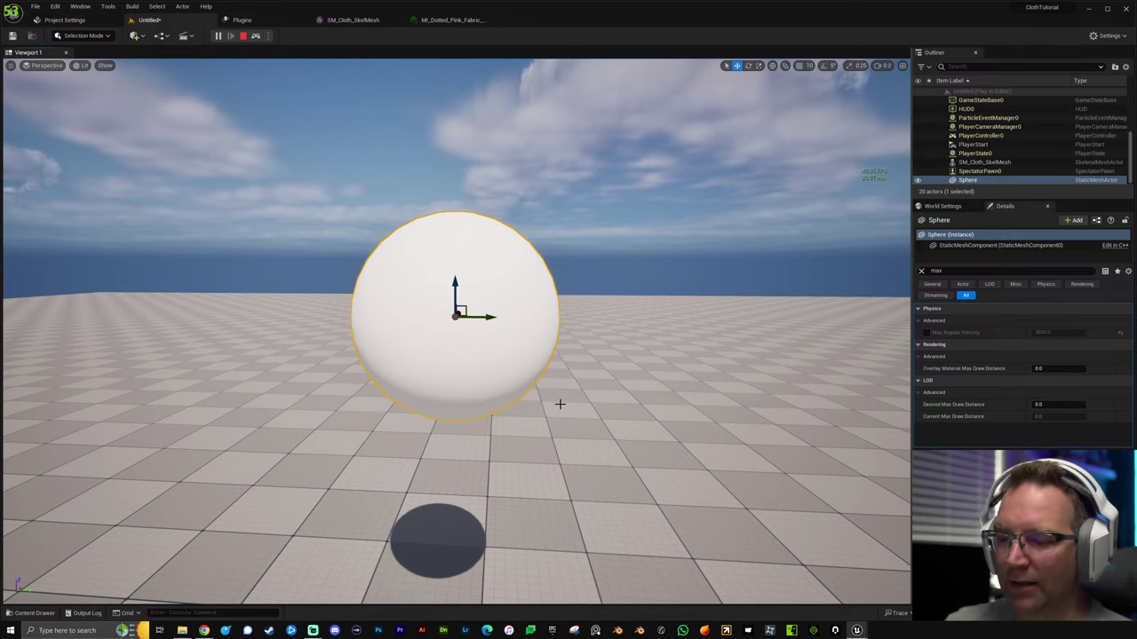
key("Escape")
Simulate the level again, move the selected sphere around and out from under the cloth, and stop the simulation.
right_click_drag(545, 337, 587, 352)
key("s")
scroll(577, 348, "up", 3)
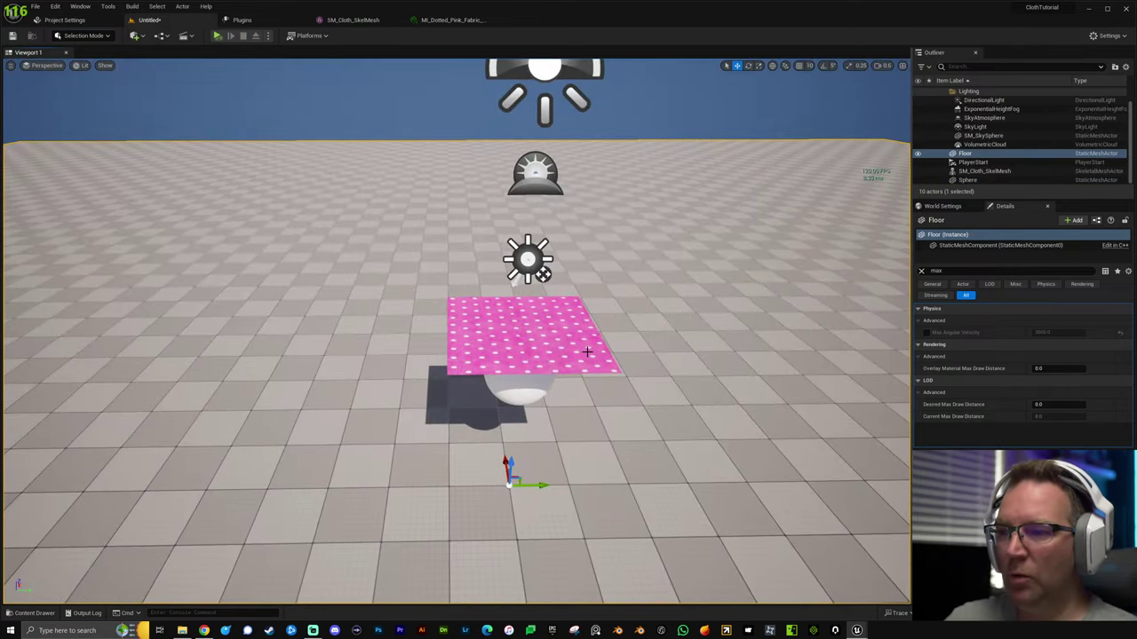
left_click(498, 347)
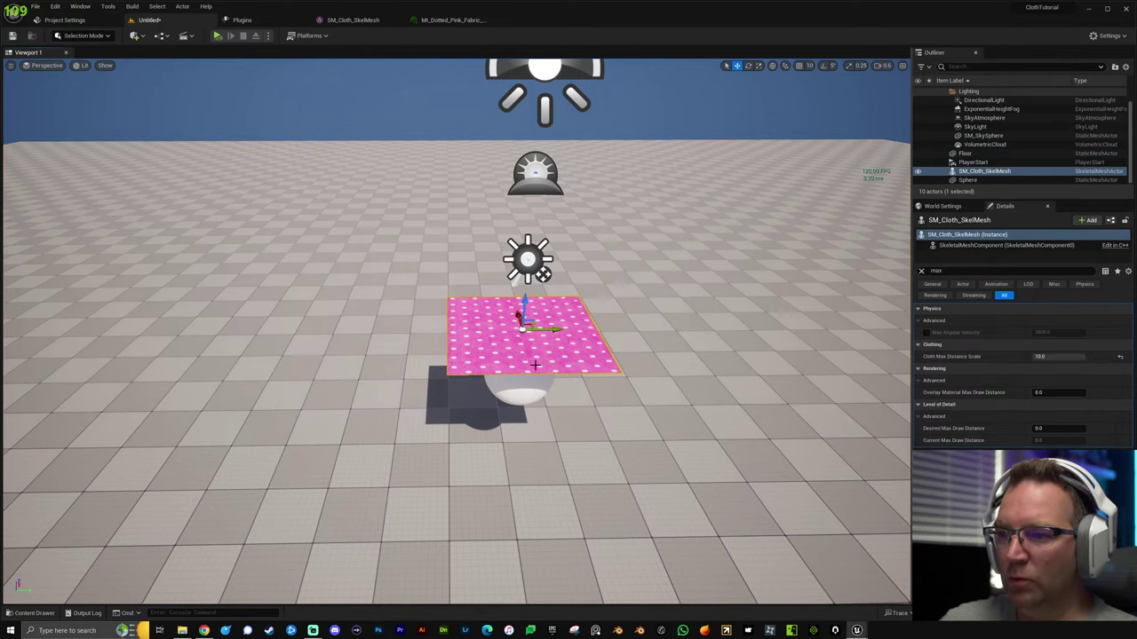
key("alt+p")
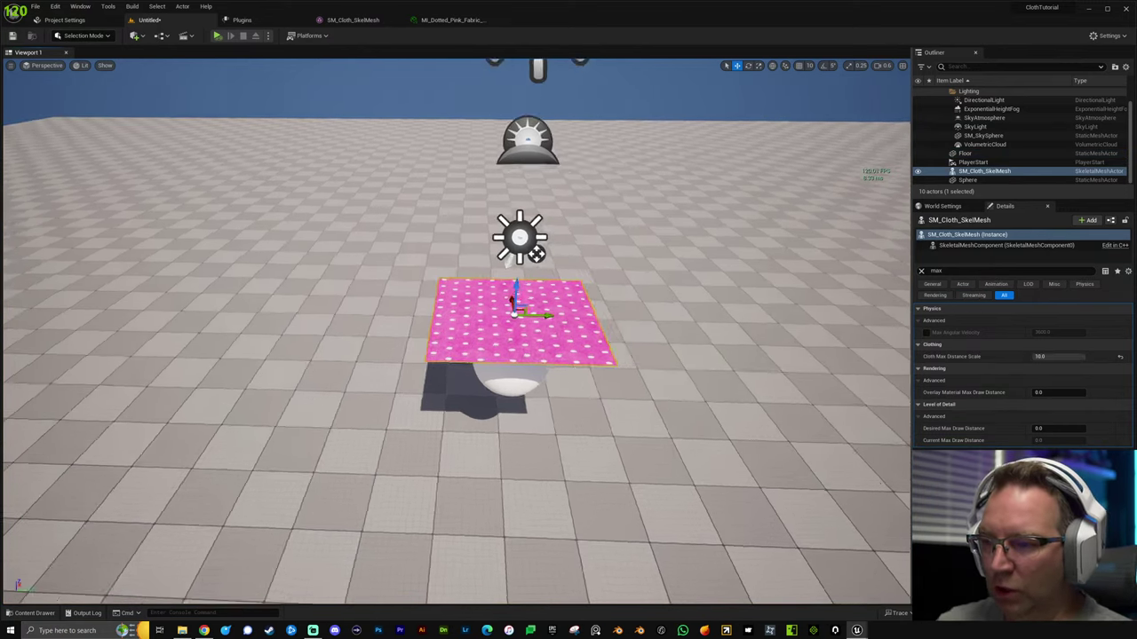
right_click_drag(638, 332, 488, 380)
left_click(484, 312)
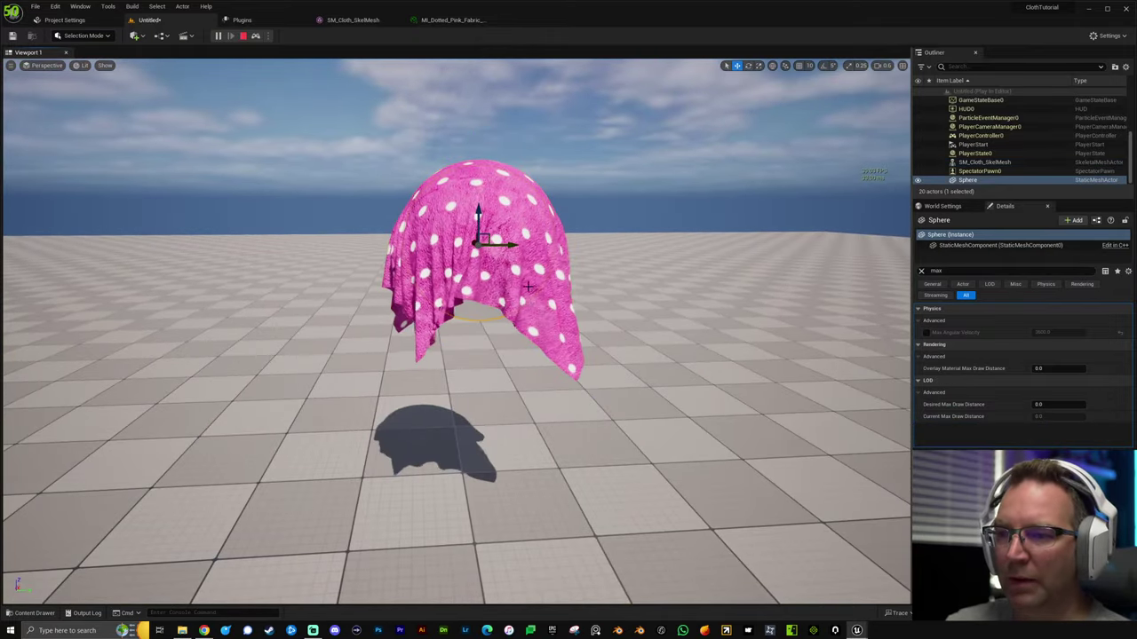
left_click_drag(488, 235, 650, 361)
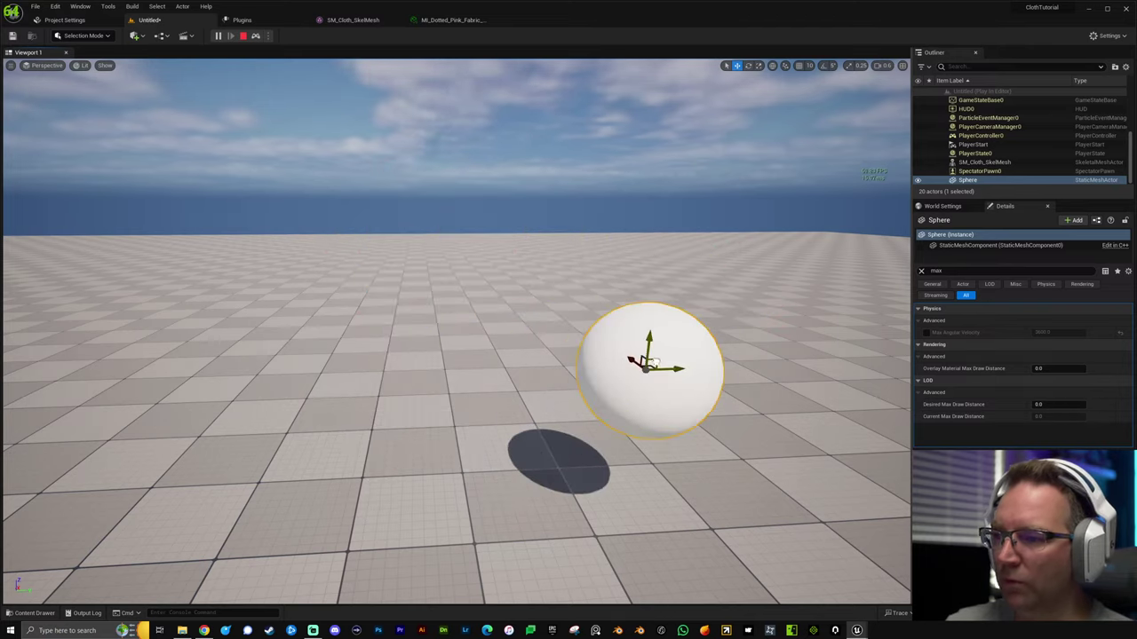
key("Escape")
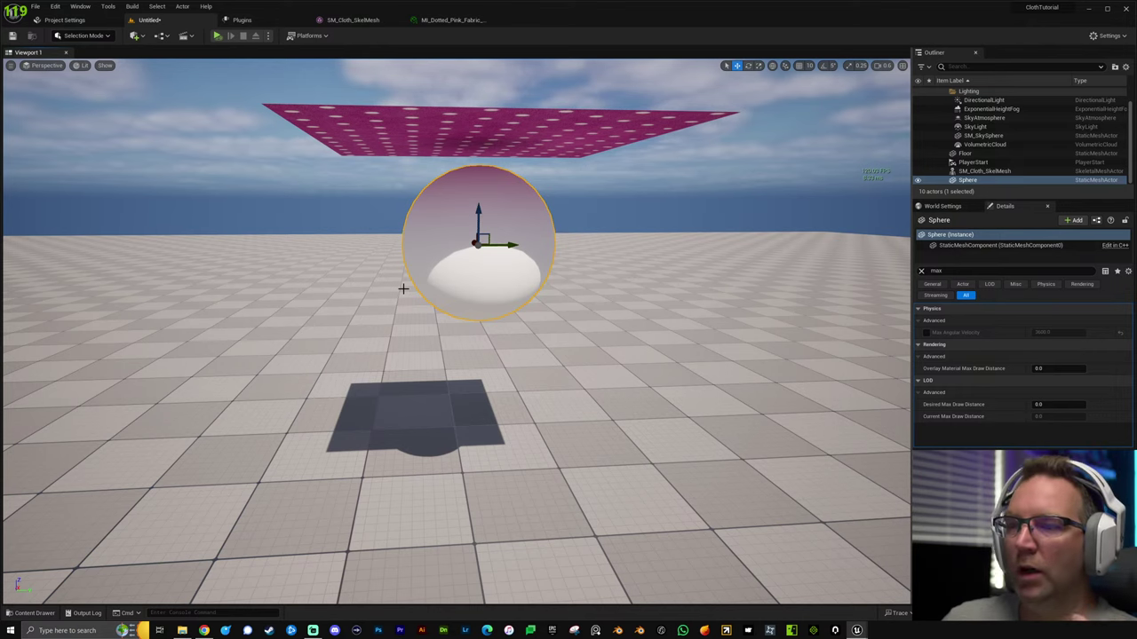
Rotate the SM_Cloth_SkelMesh actor upright with rotation snapping enabled, replacing a first unsnapped rotation.
left_click(497, 111)
key("f")
key("e")
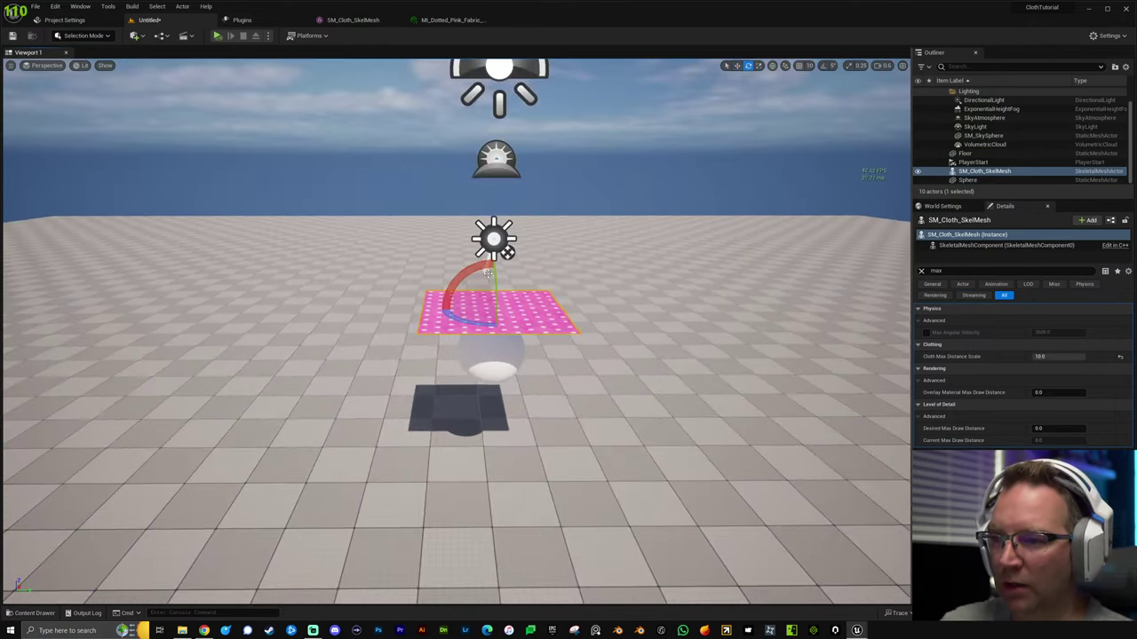
left_click_drag(451, 289, 547, 310)
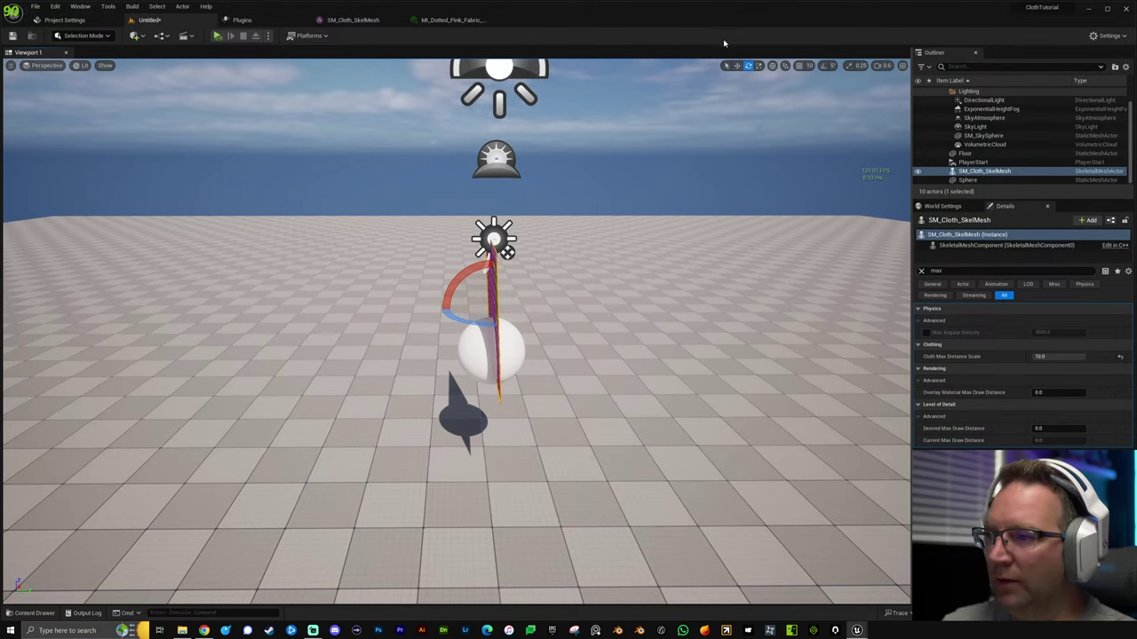
key("ctrl+z")
left_click(823, 65)
left_click_drag(463, 277, 415, 280)
key("w")
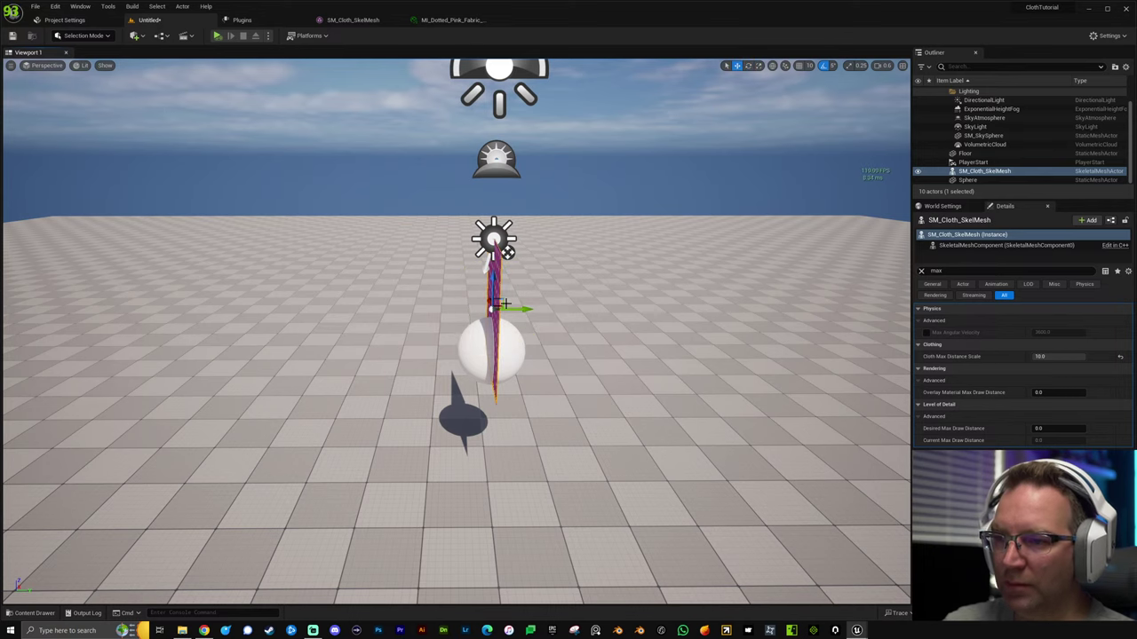
Move the upright SM_Cloth_SkelMesh actor clear of the sphere, test it in a short simulation, and stop the simulation.
left_click_drag(520, 308, 453, 283)
right_click_drag(556, 259, 480, 266)
key("alt+p")
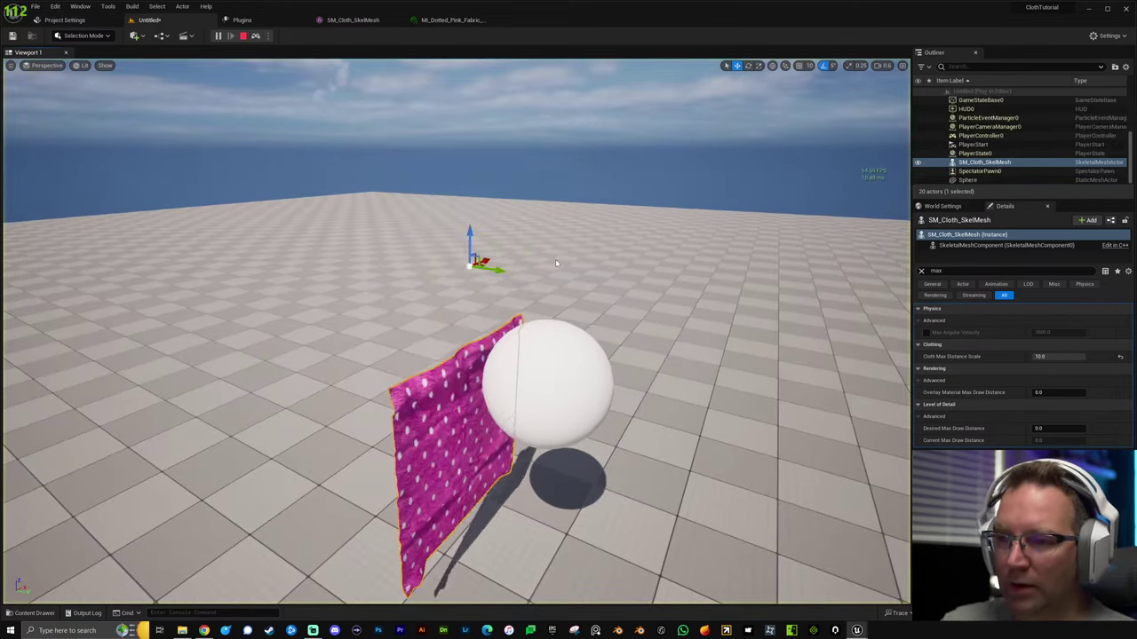
key("Escape")
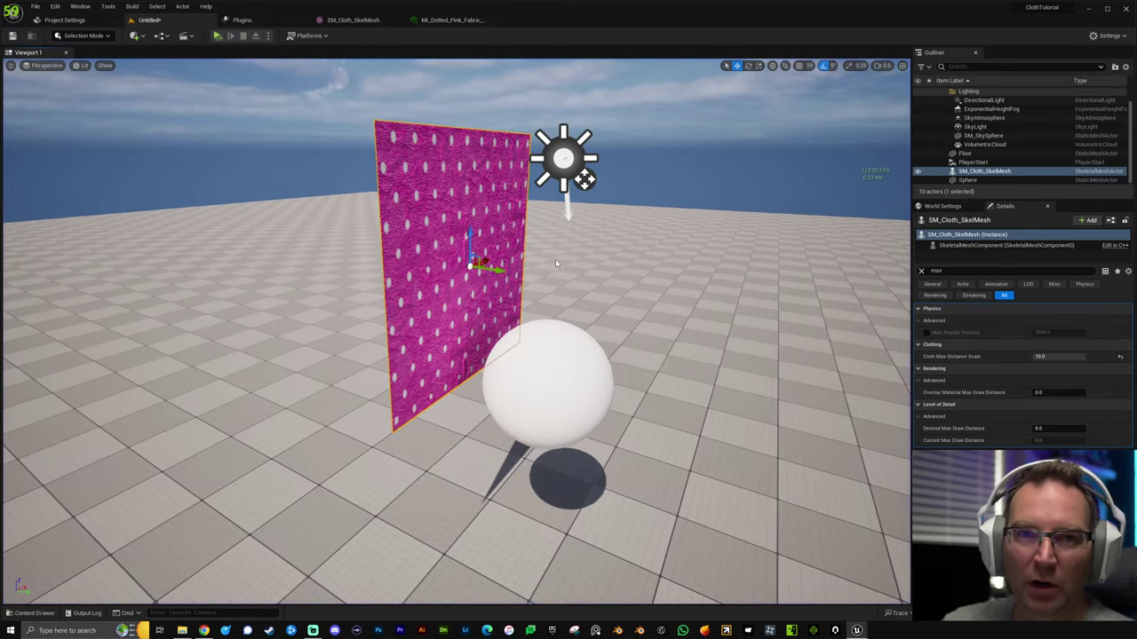
Activate cloth painting for the SM_Cloth_SkelMesh asset and set the paint value to 0.
left_click(343, 20)
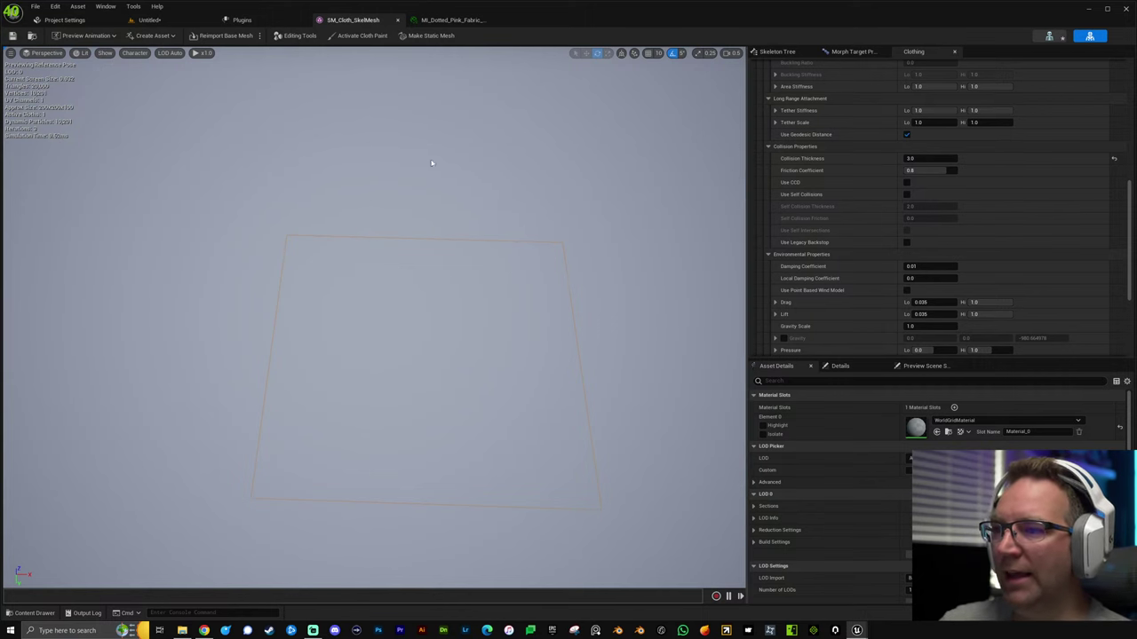
left_click(344, 37)
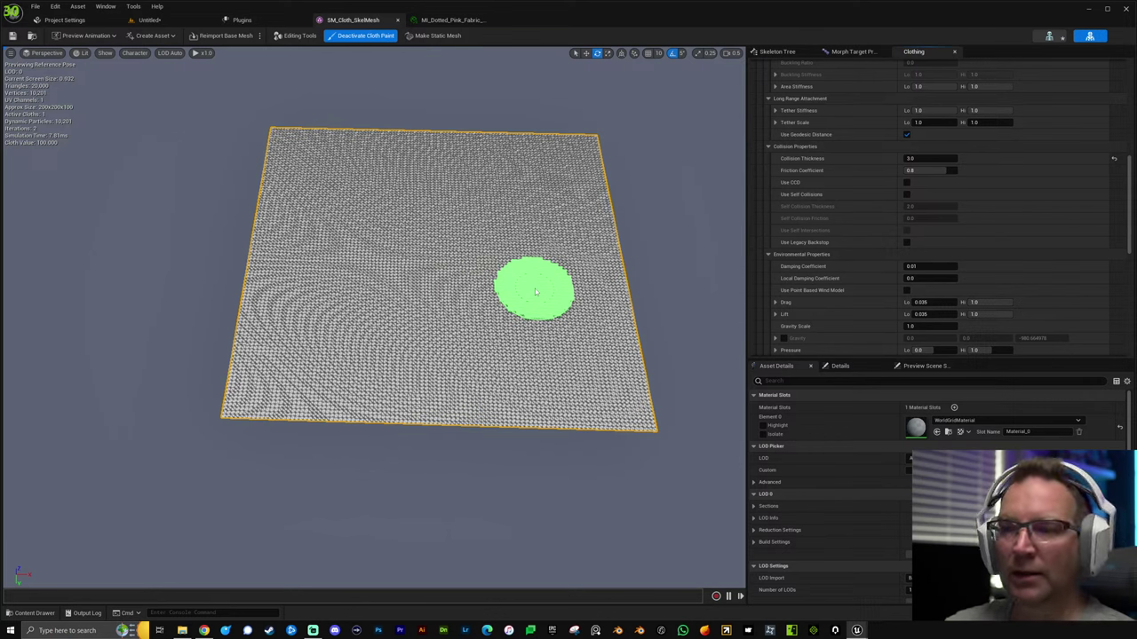
scroll(853, 240, "up", 2)
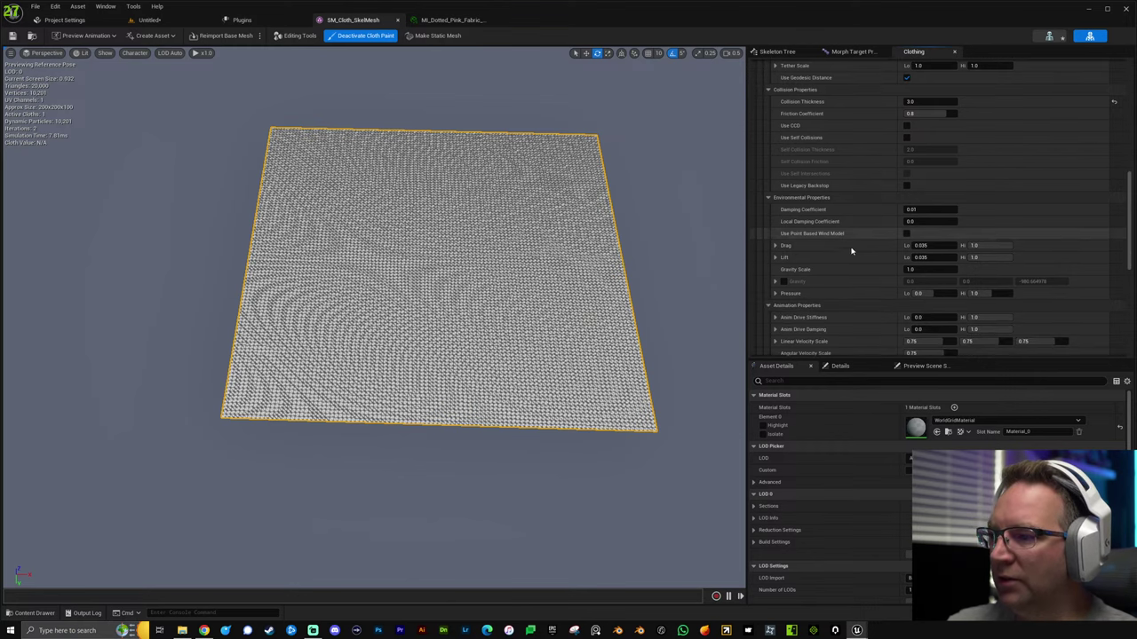
scroll(869, 211, "up", 6)
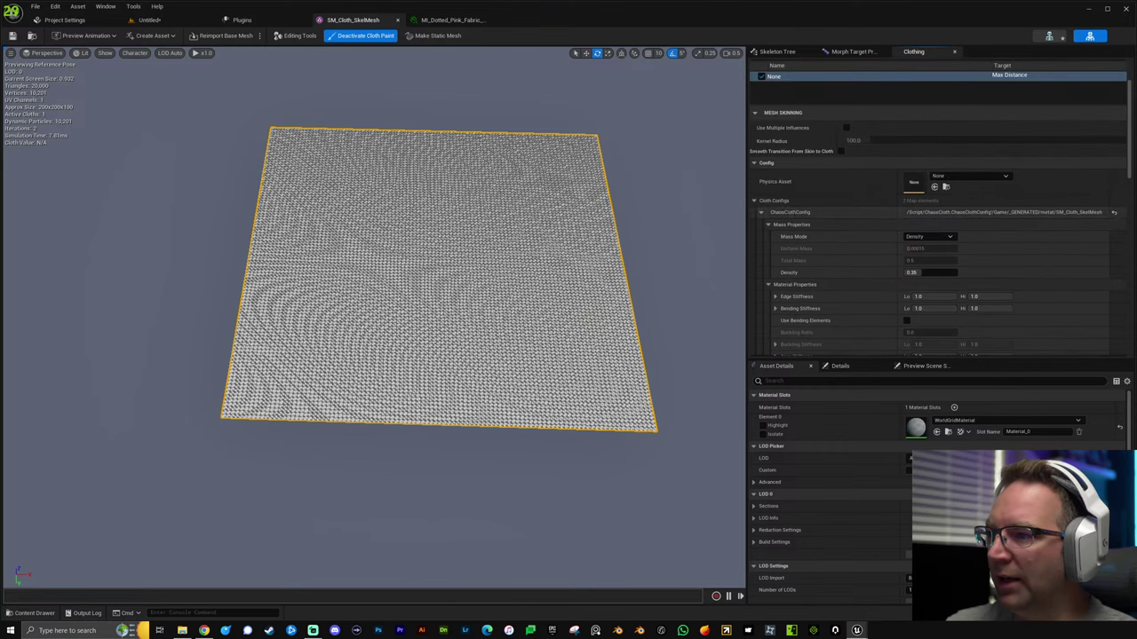
left_click(755, 162)
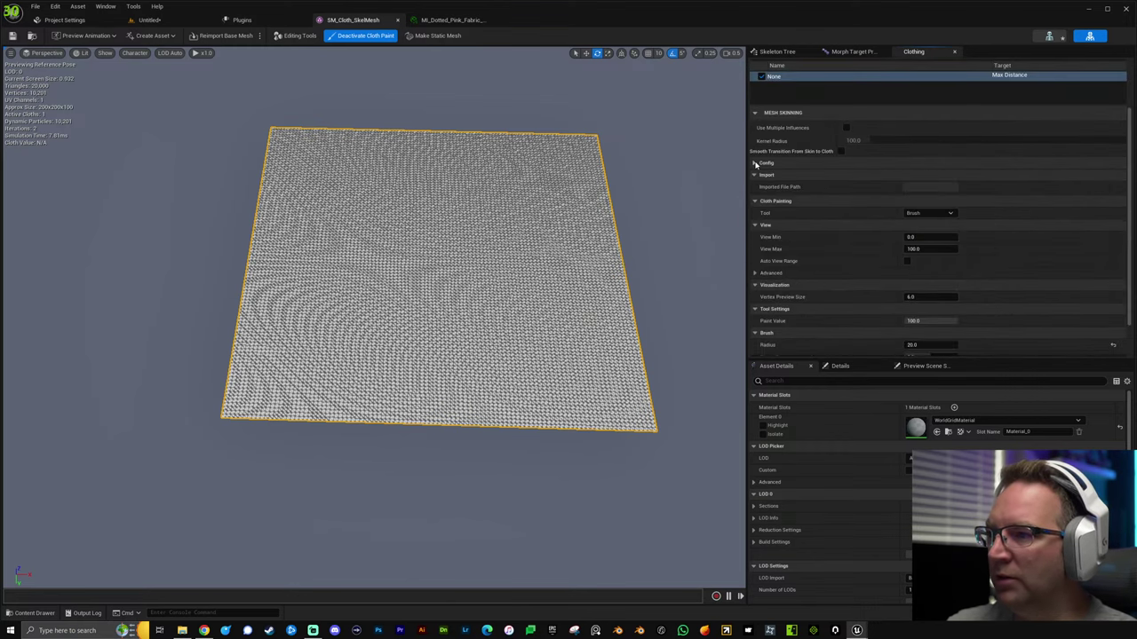
scroll(830, 302, "down", 3)
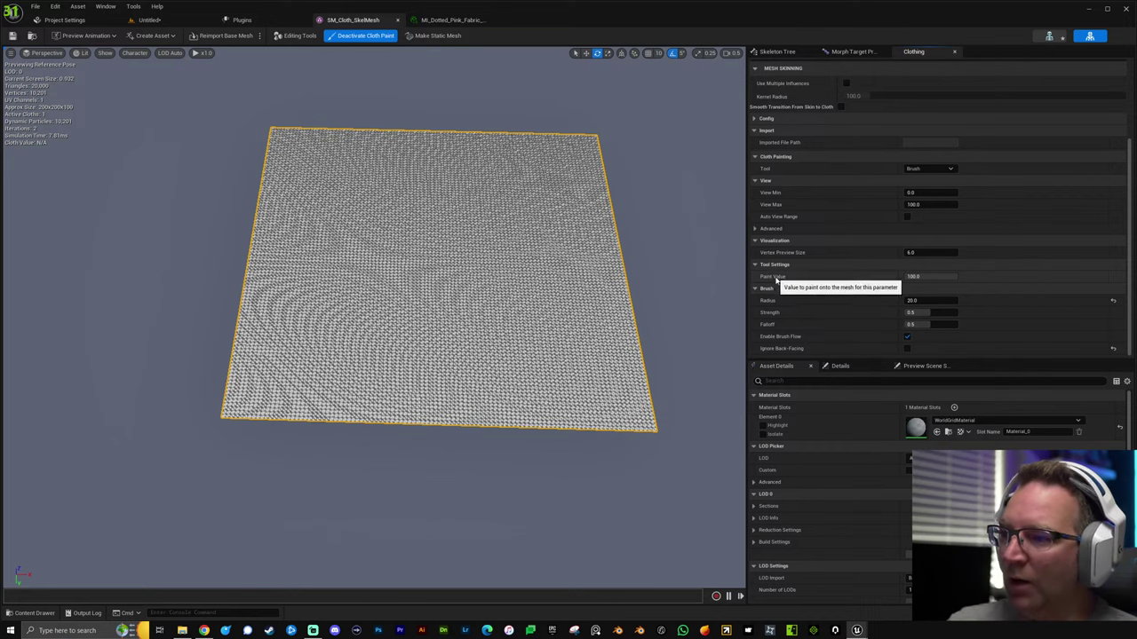
left_click(933, 279)
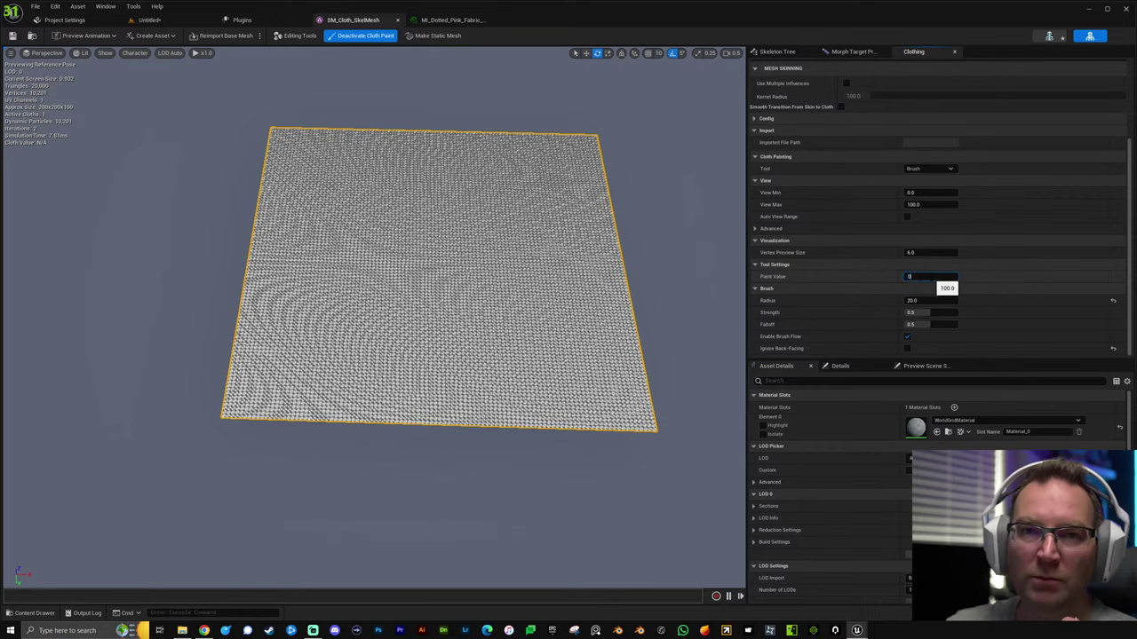
key("Return")
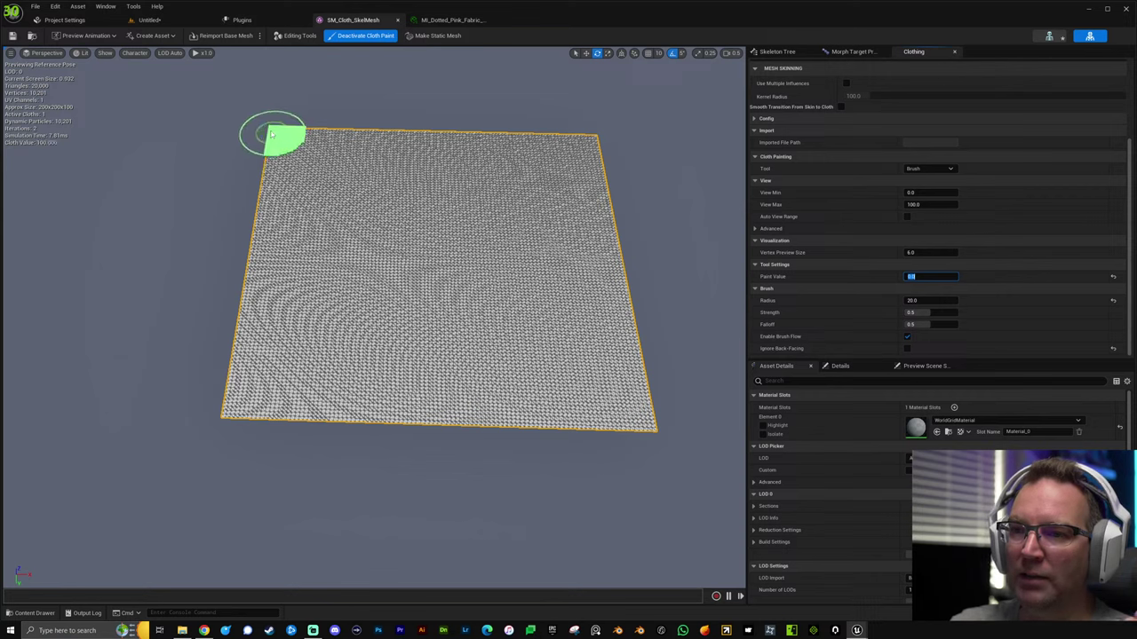
Set the brush radius to 5, paint the 0 value along one full edge of the cloth, and deactivate cloth painting.
left_click(916, 300)
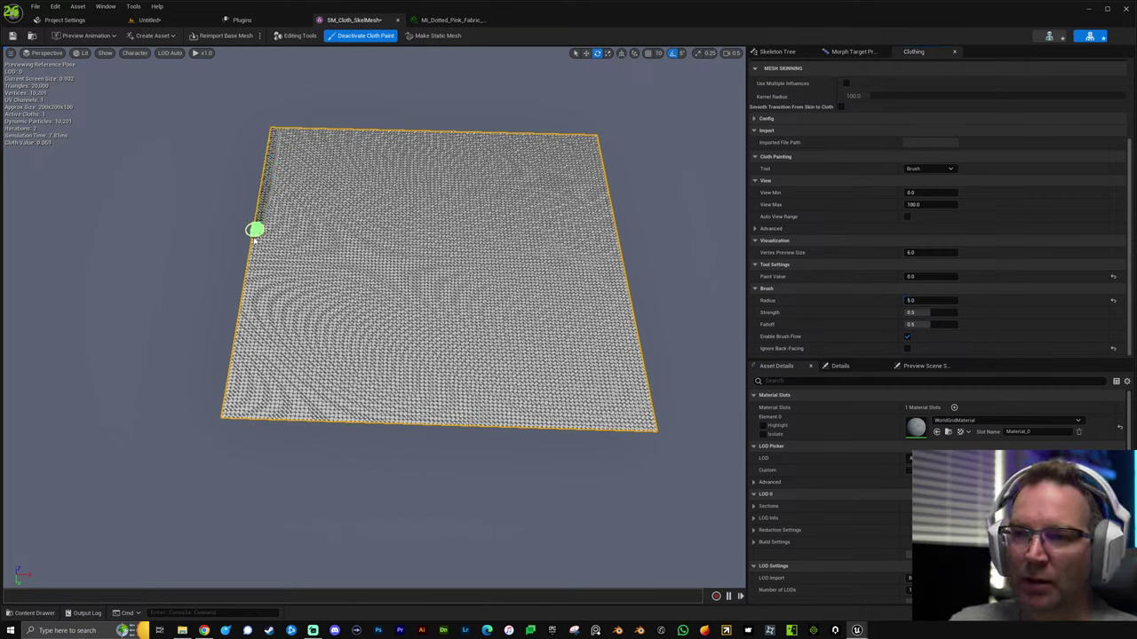
mouse_move(255, 230)
left_mouse_down()
mouse_move(223, 431)
mouse_move(250, 268)
left_mouse_up()
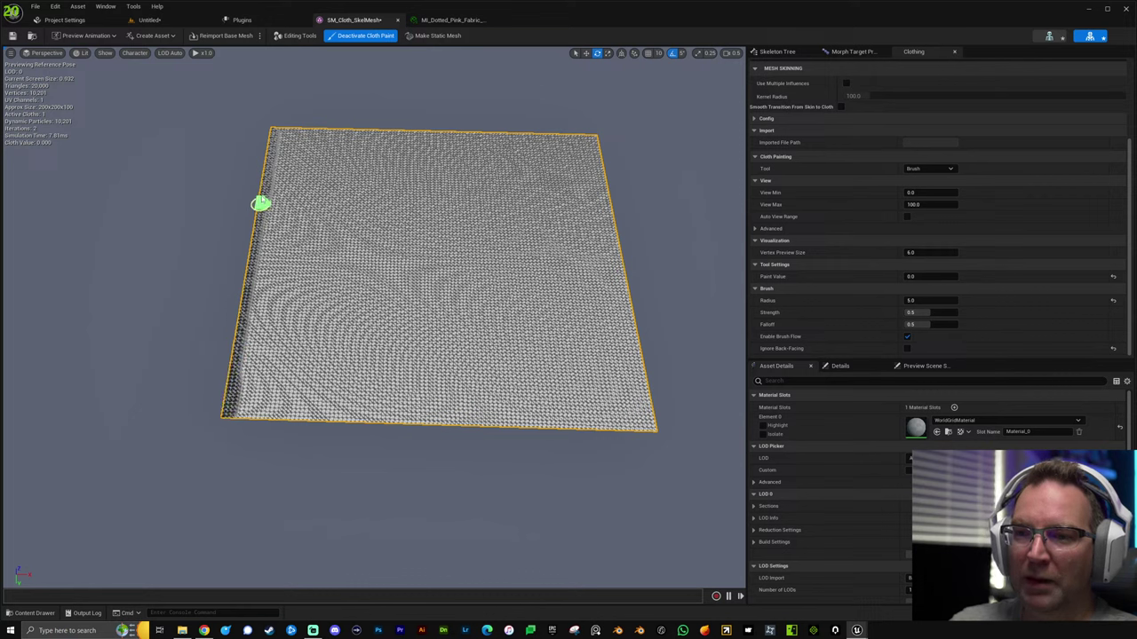
mouse_move(273, 145)
left_mouse_down()
mouse_move(228, 409)
mouse_move(238, 348)
left_mouse_up()
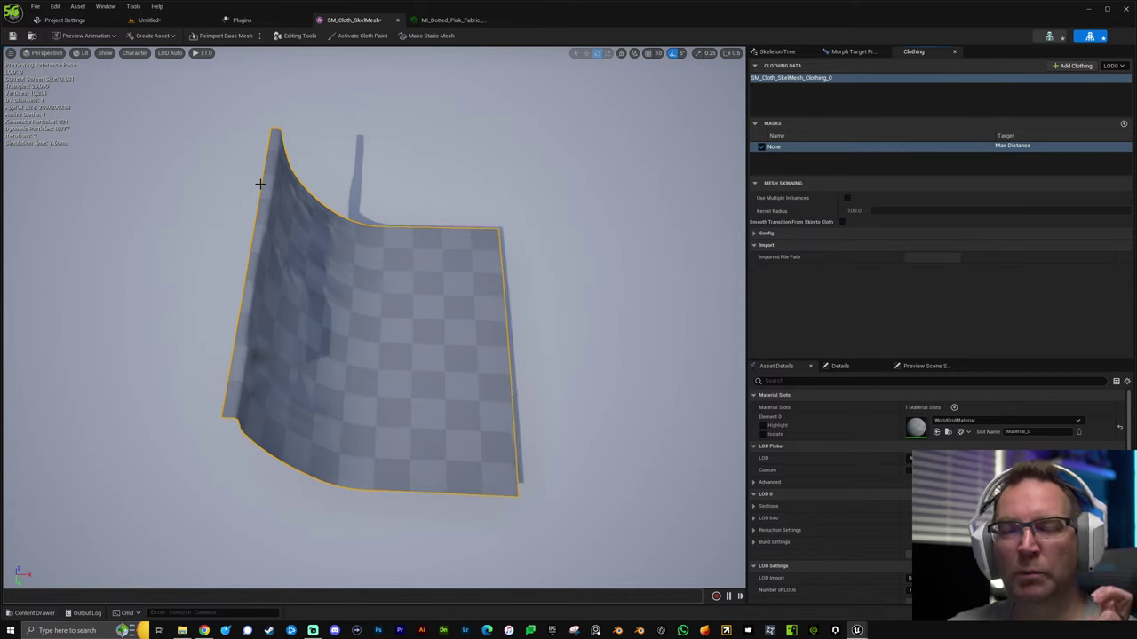
Return to the level, simulate it to inspect how the cloth hangs from its painted edge, and stop the simulation.
left_click(148, 20)
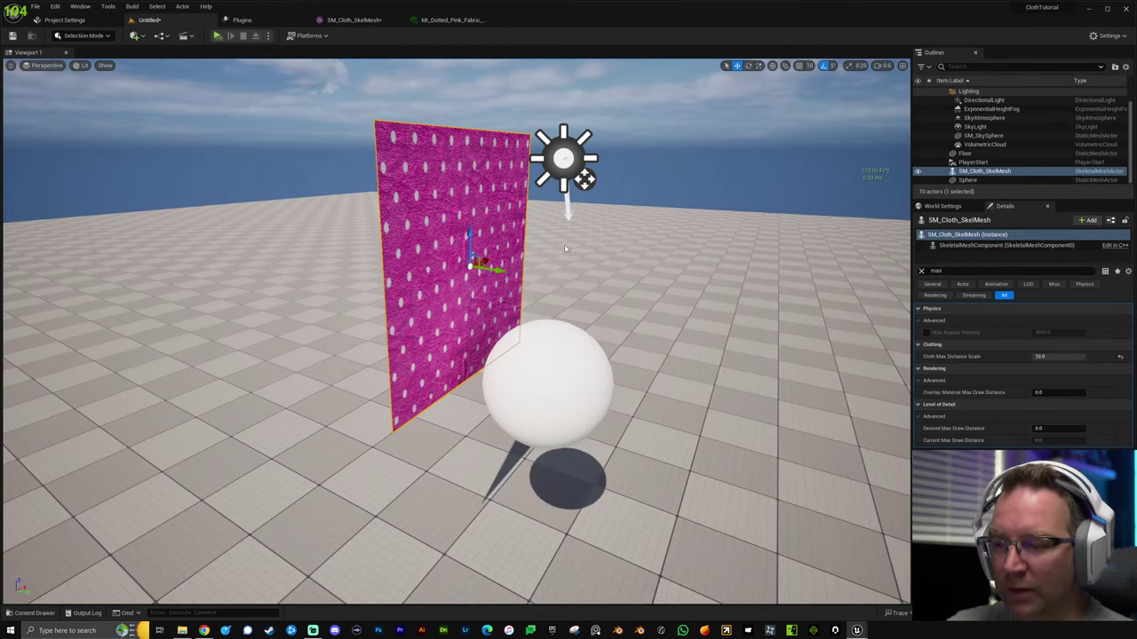
key("alt+p")
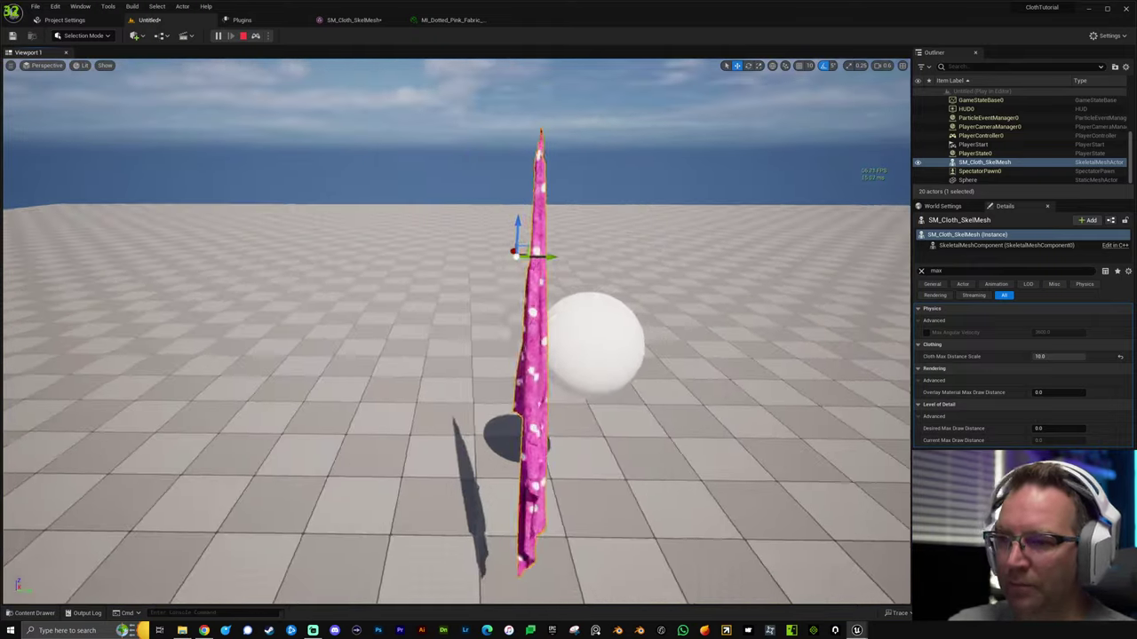
key("Escape")
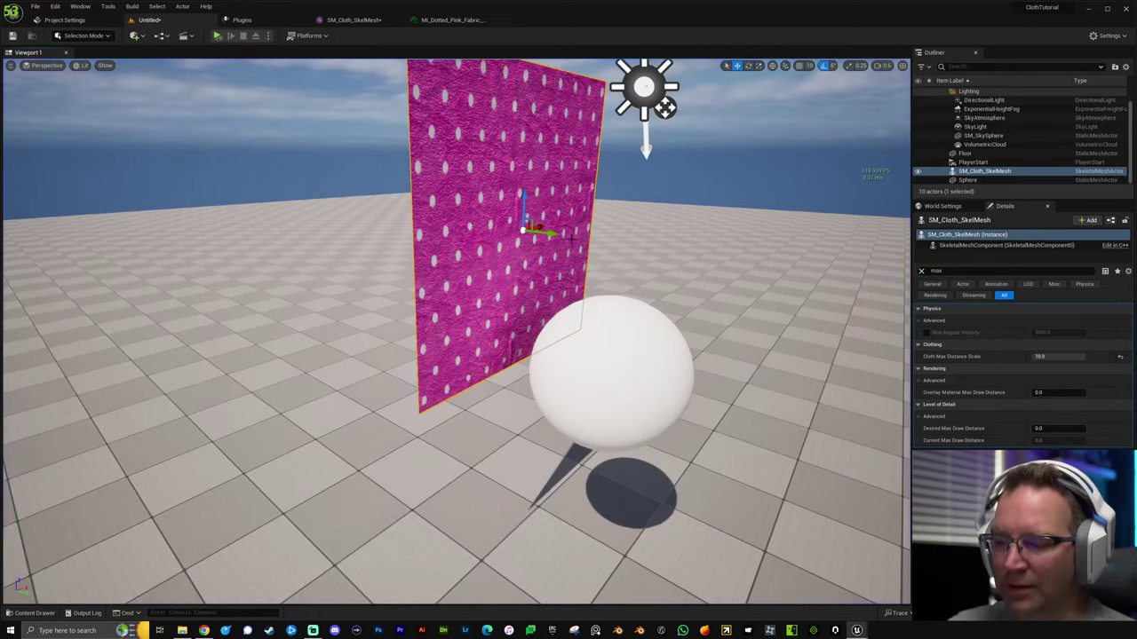
Rotate the upright SM_Cloth_SkelMesh actor within its own plane so that the pinned edge is uppermost.
key("d")
right_click_drag(571, 239, 497, 226)
key("e")
left_click_drag(473, 256, 477, 295)
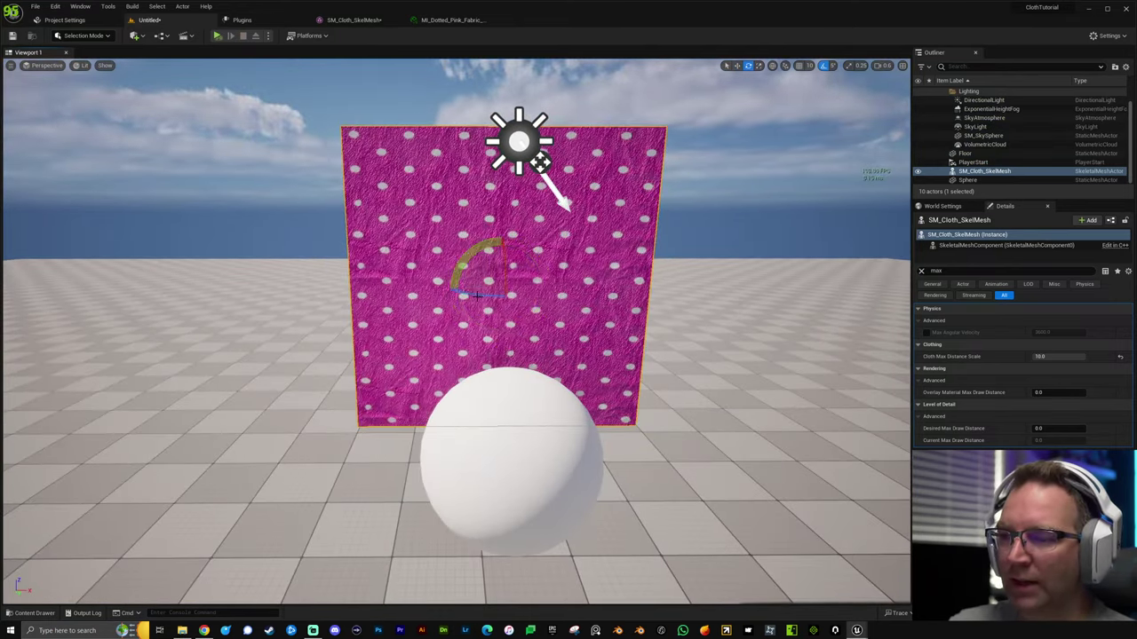
Simulate the level, push the selected sphere through the hanging cloth, stop, and run one more brief simulation.
key("alt+p")
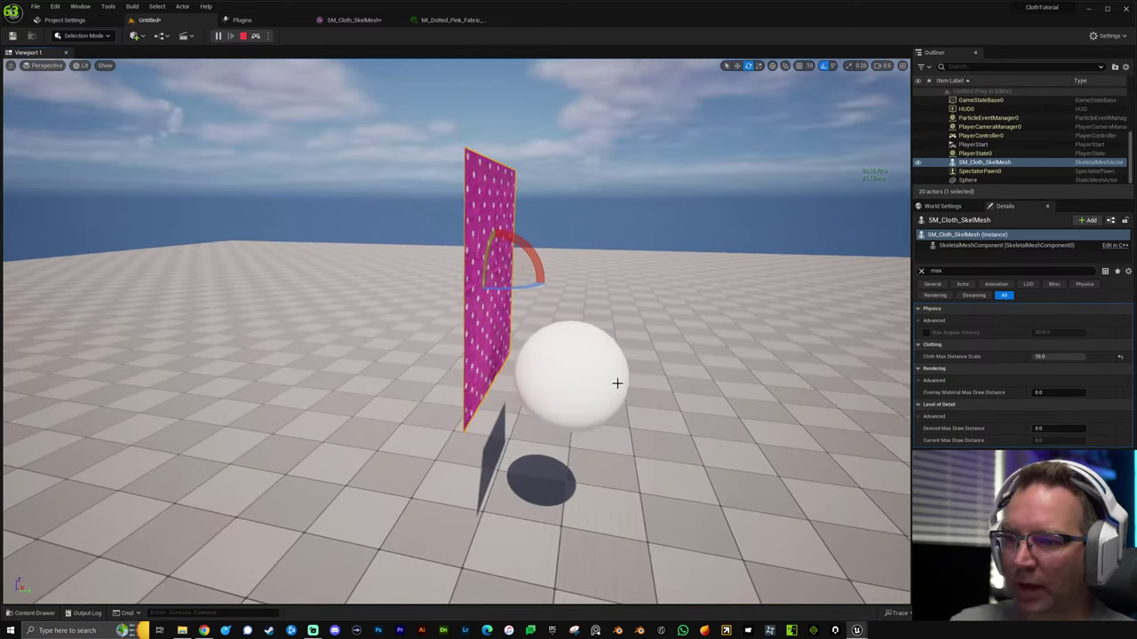
left_click(614, 385)
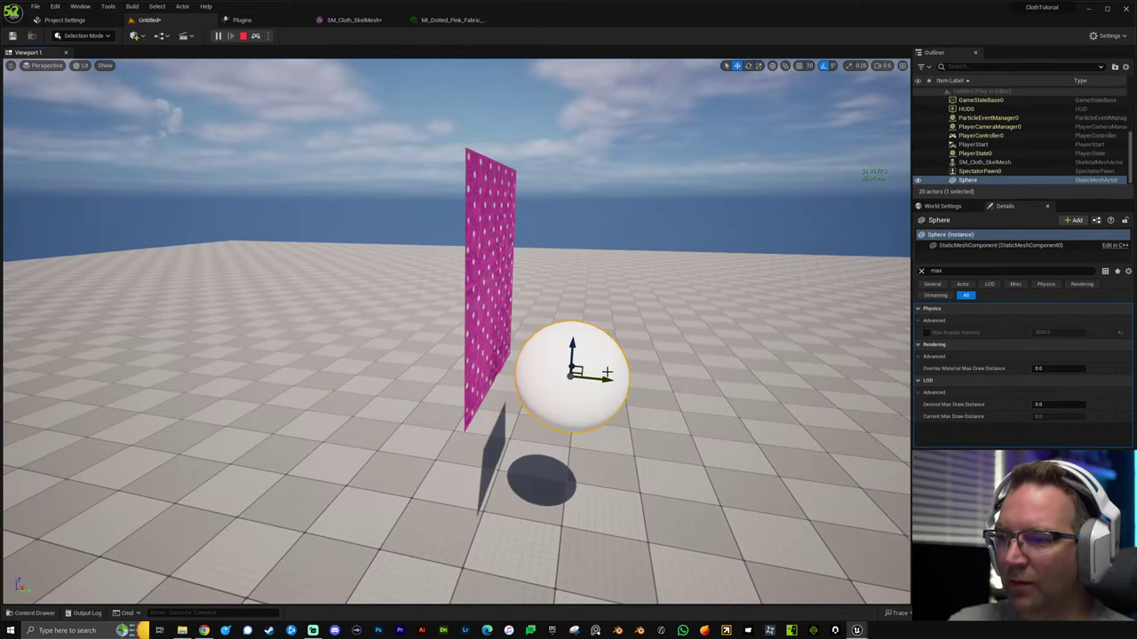
left_click_drag(584, 367, 431, 361)
key("Escape")
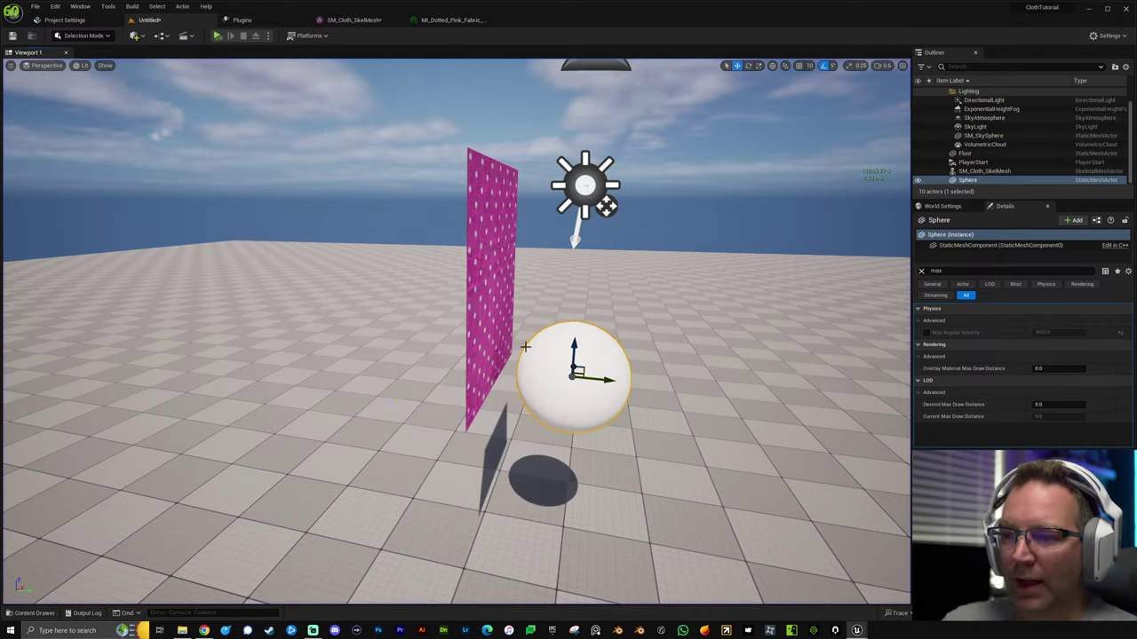
key("alt+p")
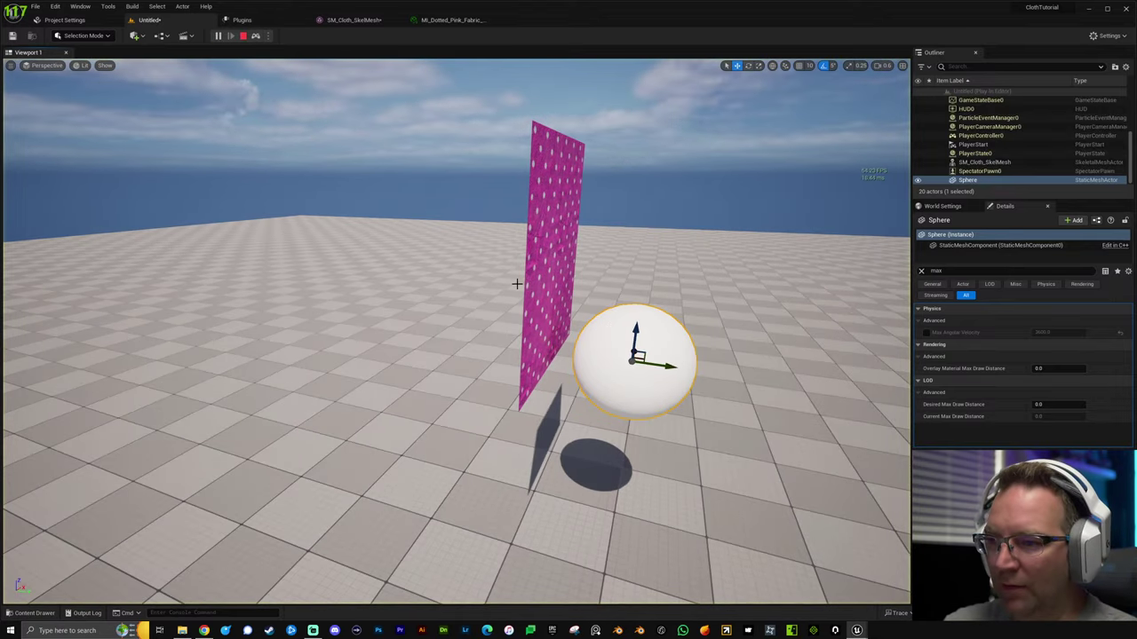
key("Escape")
Play the level in the selected viewport, run and jump the character around beneath the cloth, and stop playing.
left_click(265, 35)
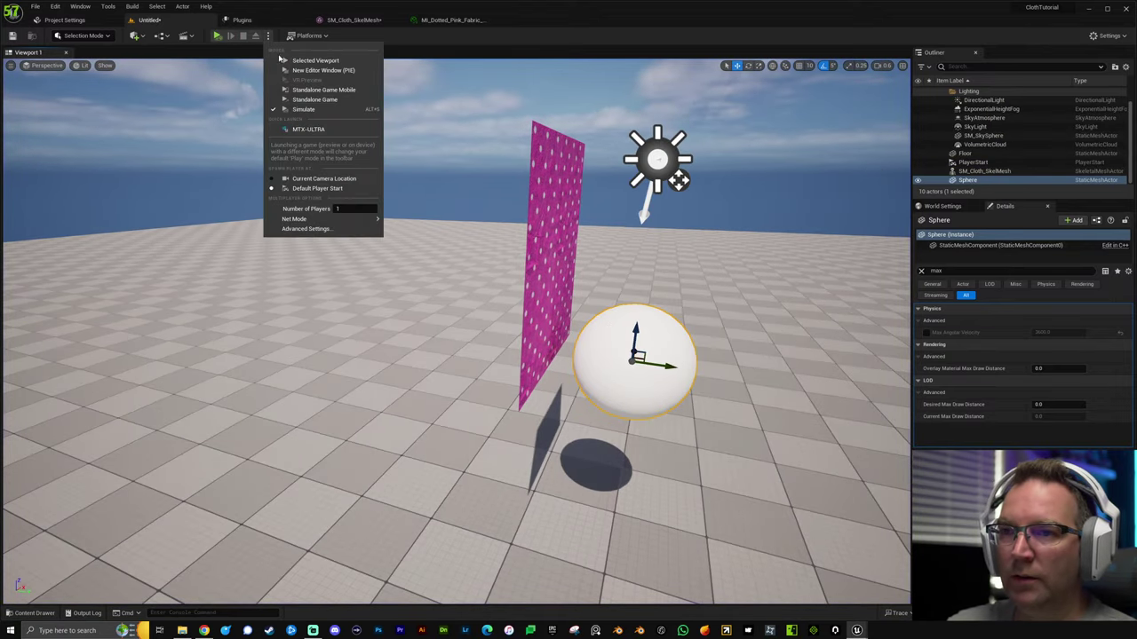
left_click(307, 58)
key("w")
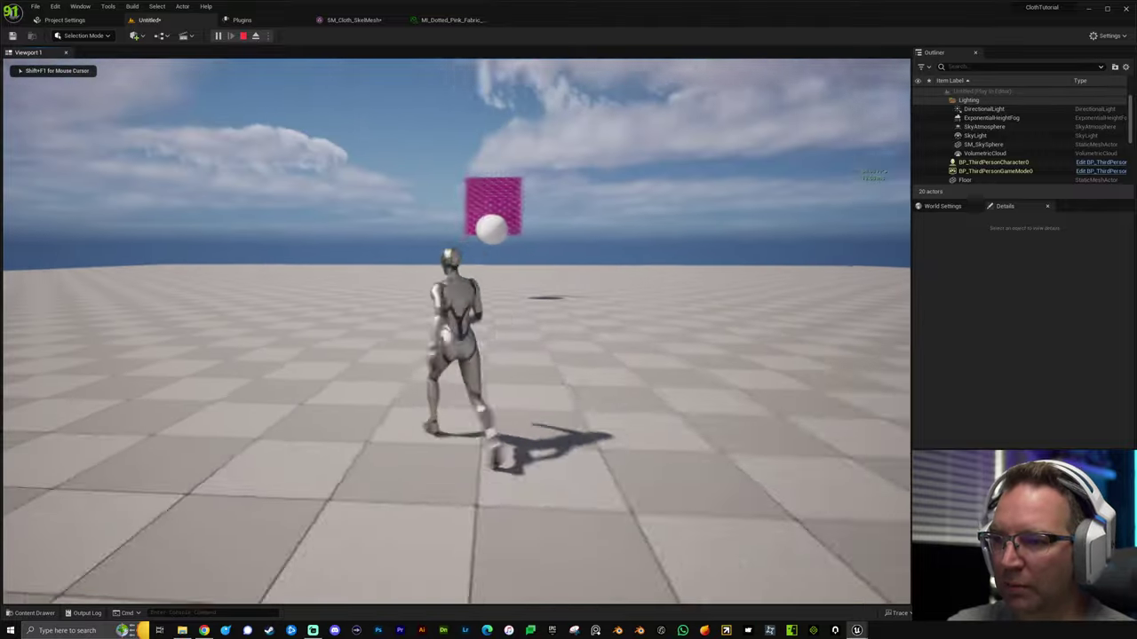
key("space")
key("a")
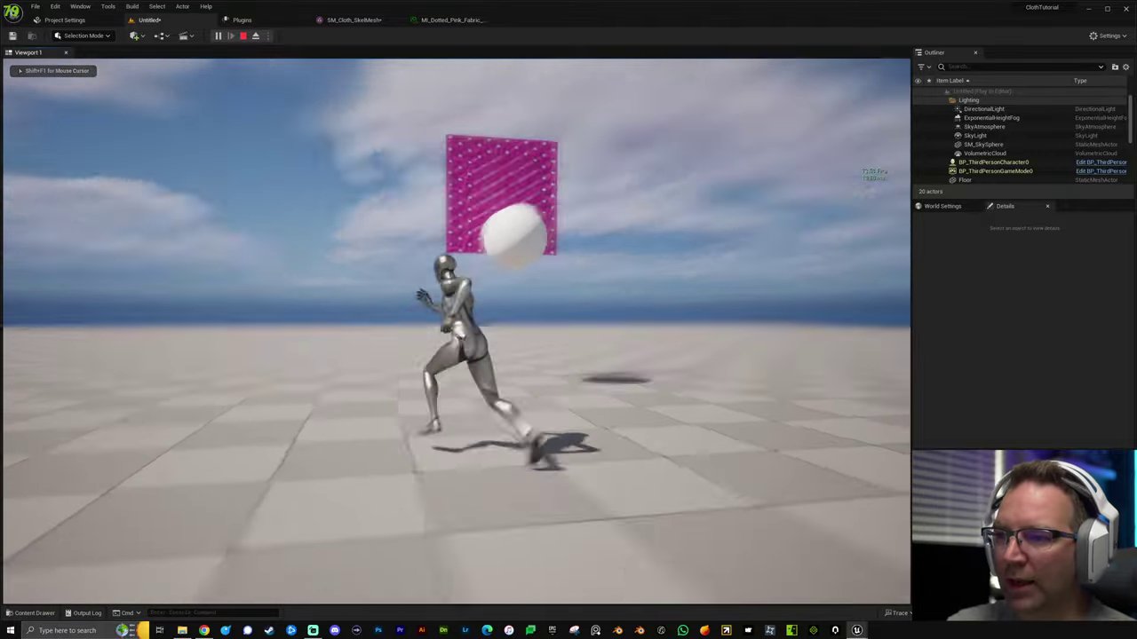
key("w")
key("space")
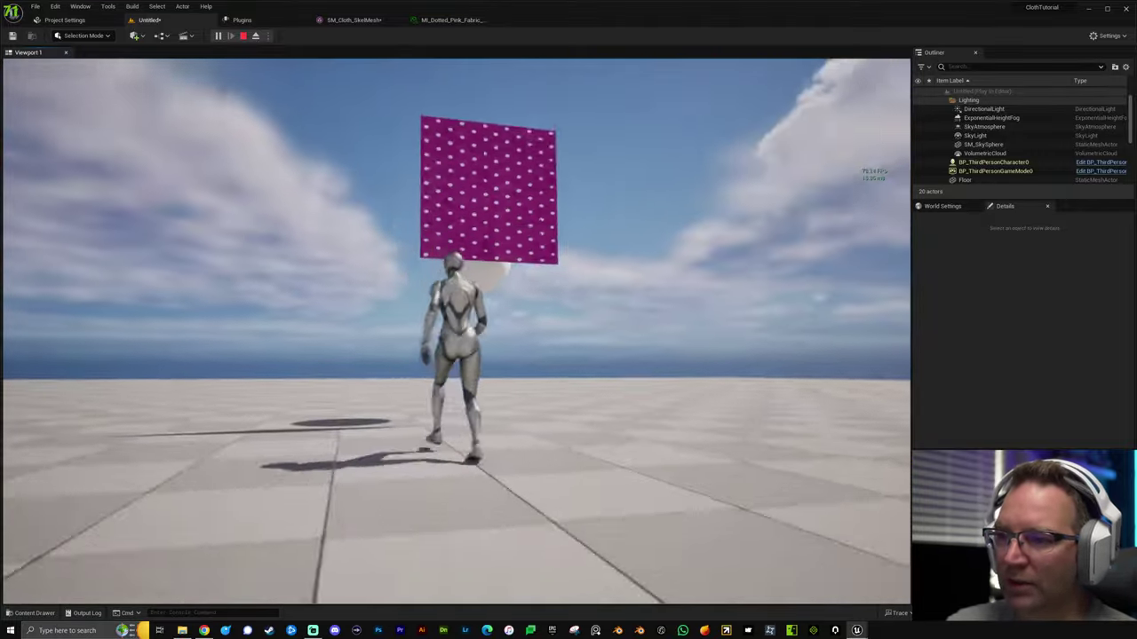
key("space")
key("space")
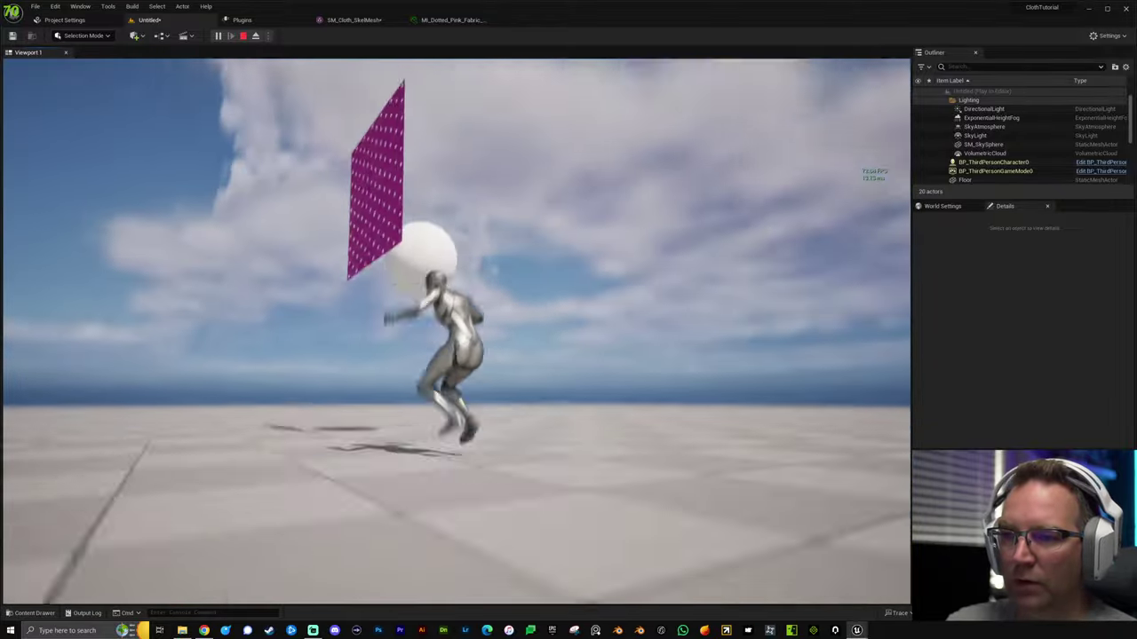
key("space")
key("space")
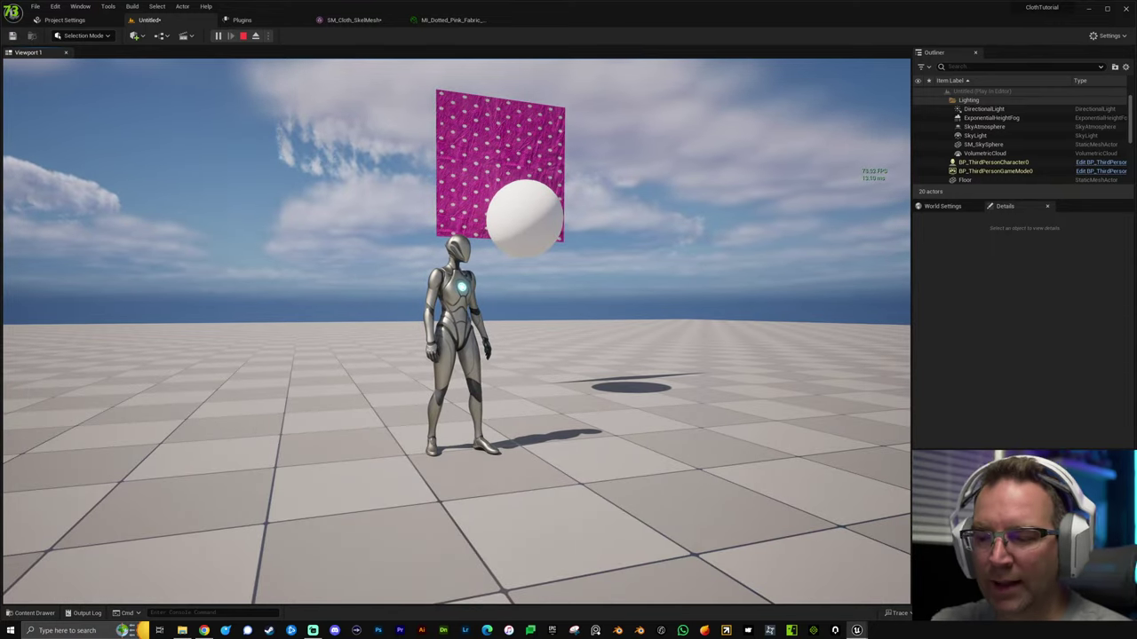
key("s")
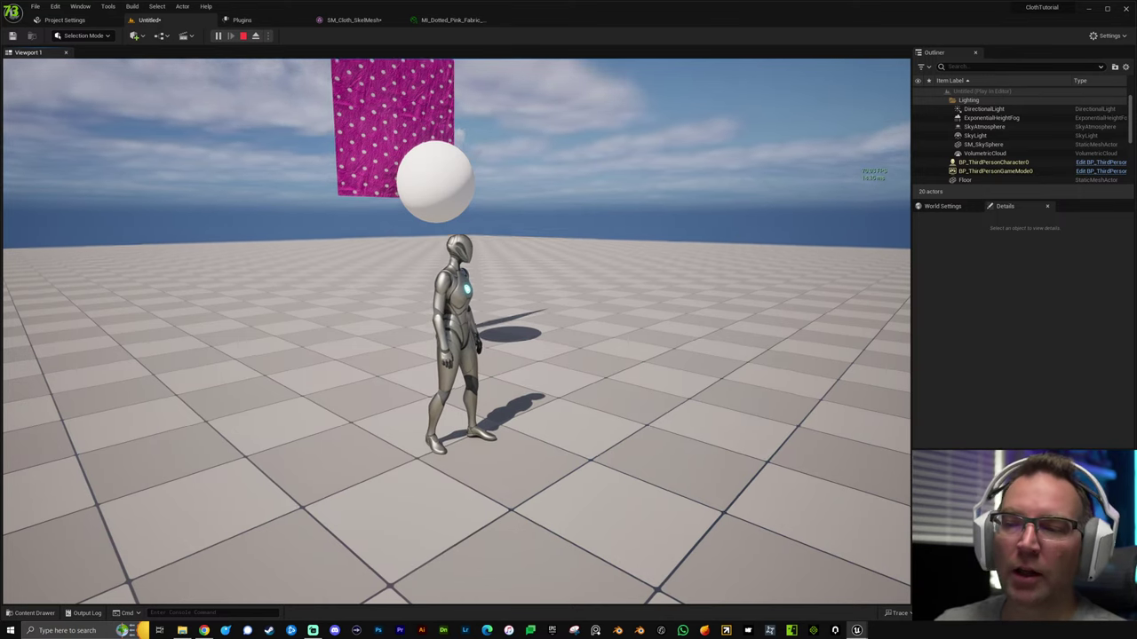
key("Escape")
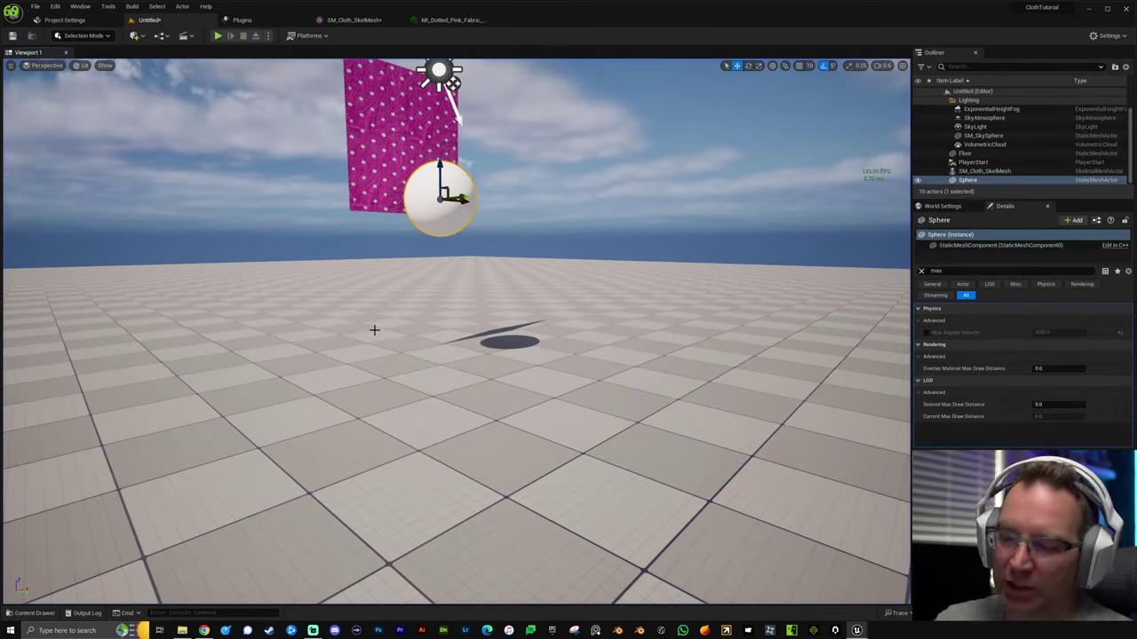
Simulate the level again, move the sphere around against the hanging cloth, and stop the simulation.
key("alt+p")
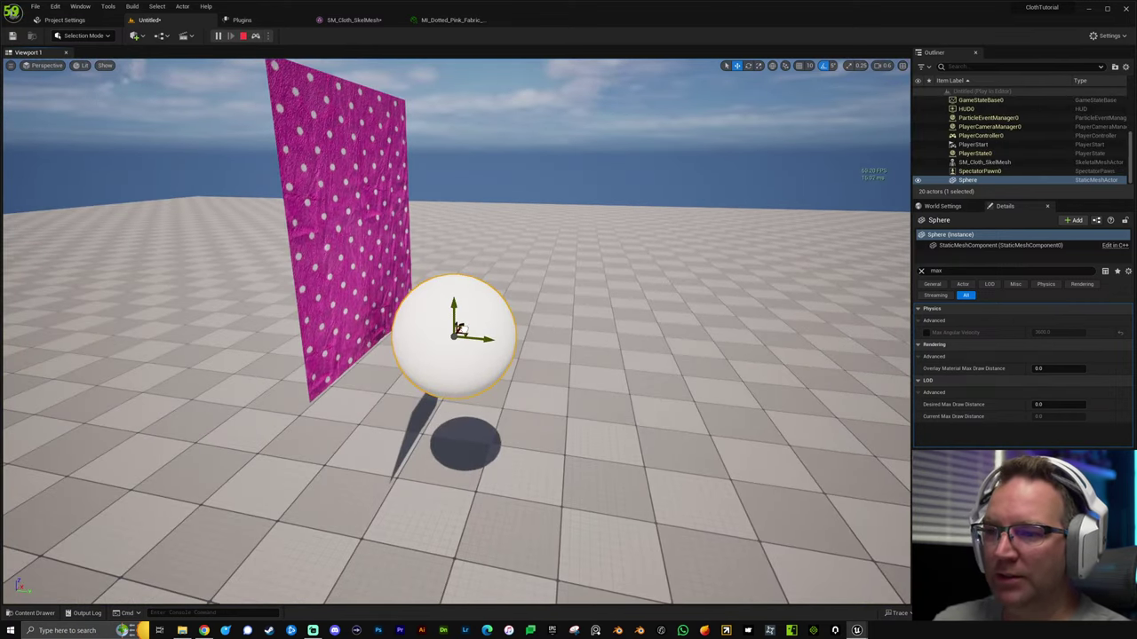
left_click_drag(459, 328, 528, 306)
key("Escape")
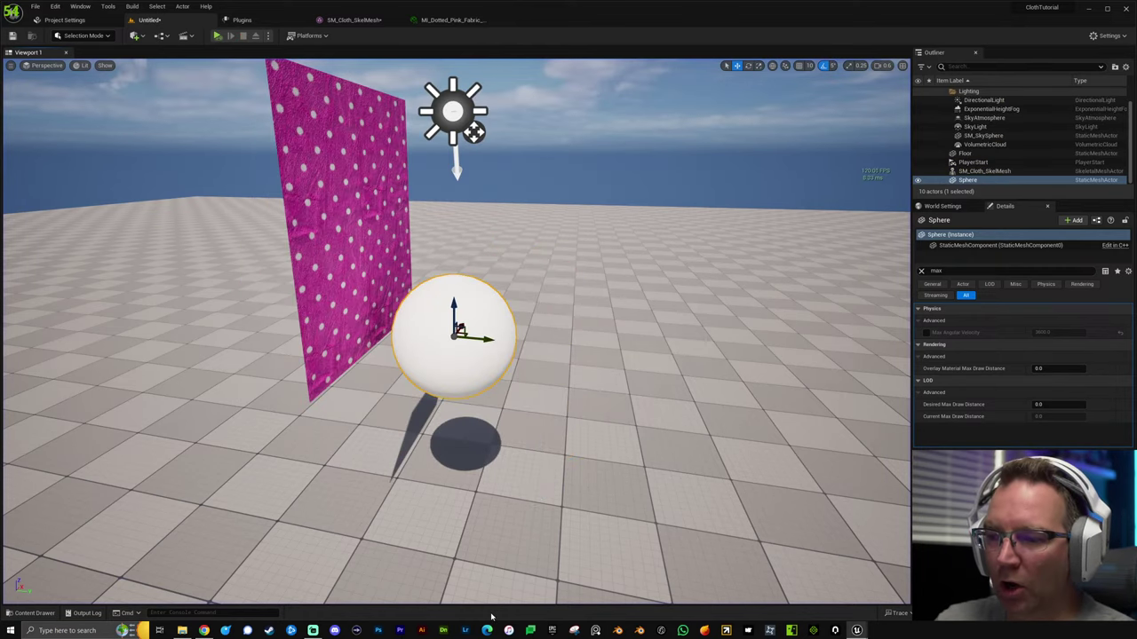
Show the unfiltered Content folder and create a new material there named Blank.
key("ctrl+space")
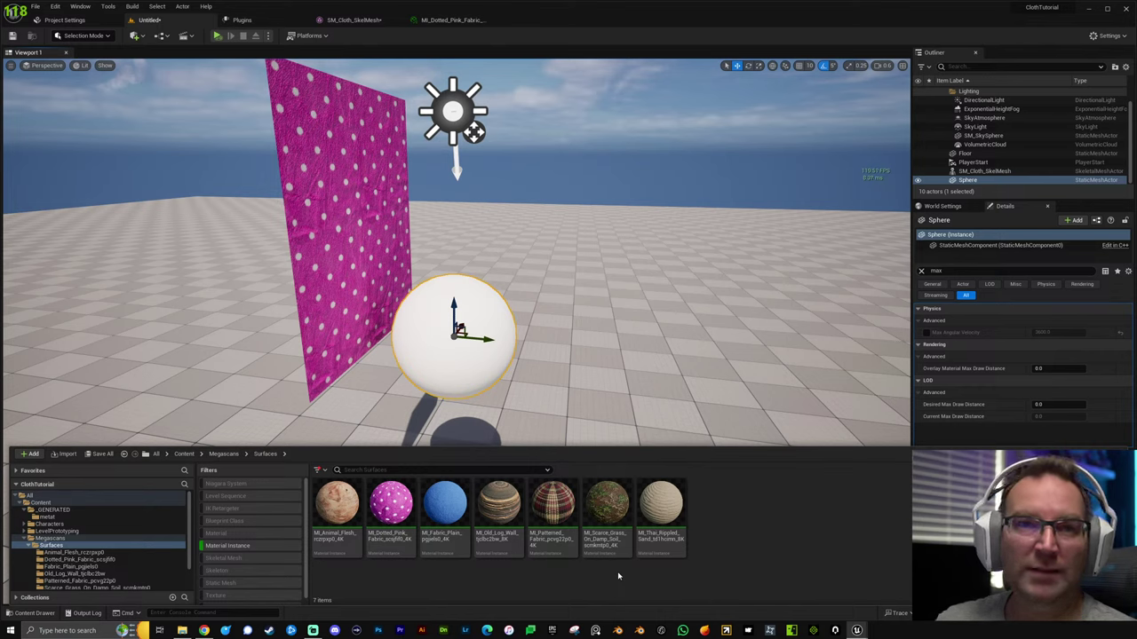
left_click(54, 503)
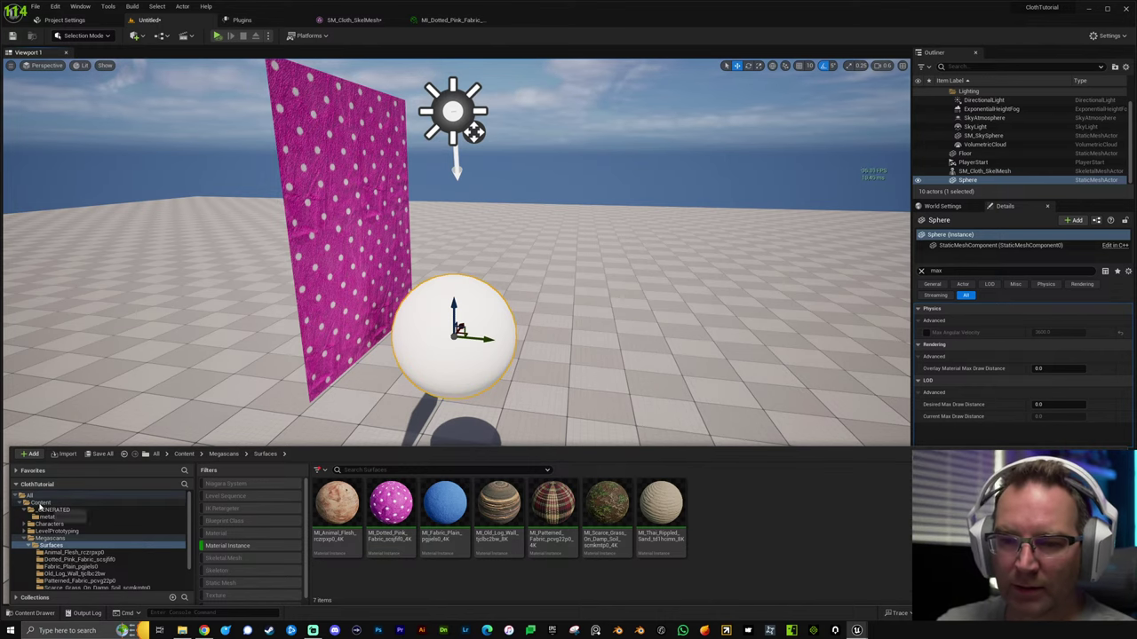
left_click(227, 545)
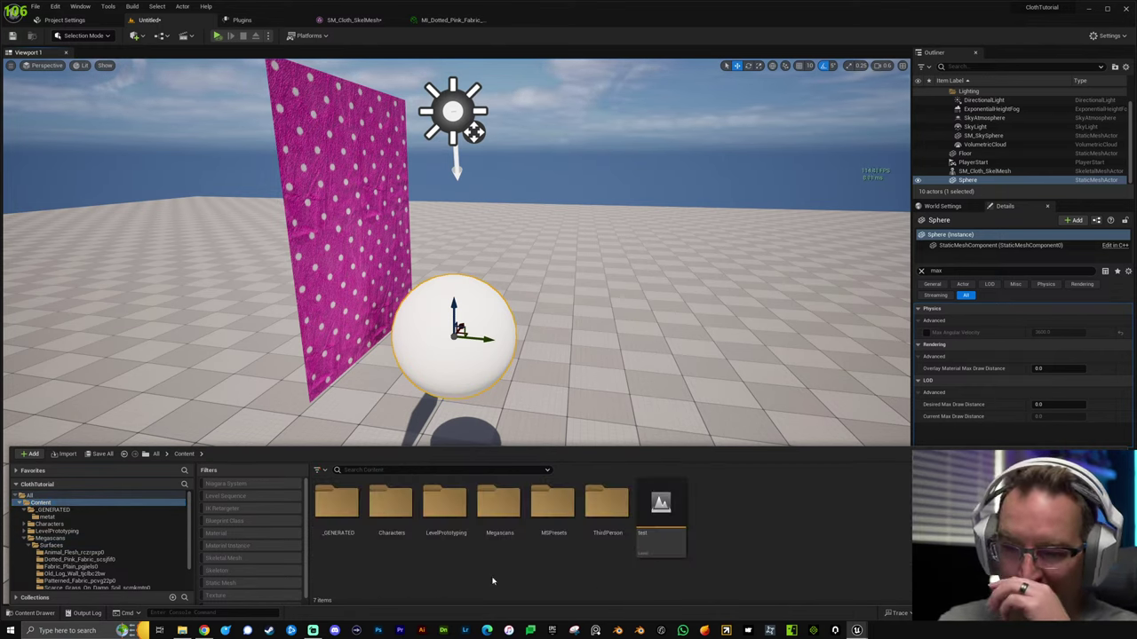
right_click(581, 579)
left_click(626, 345)
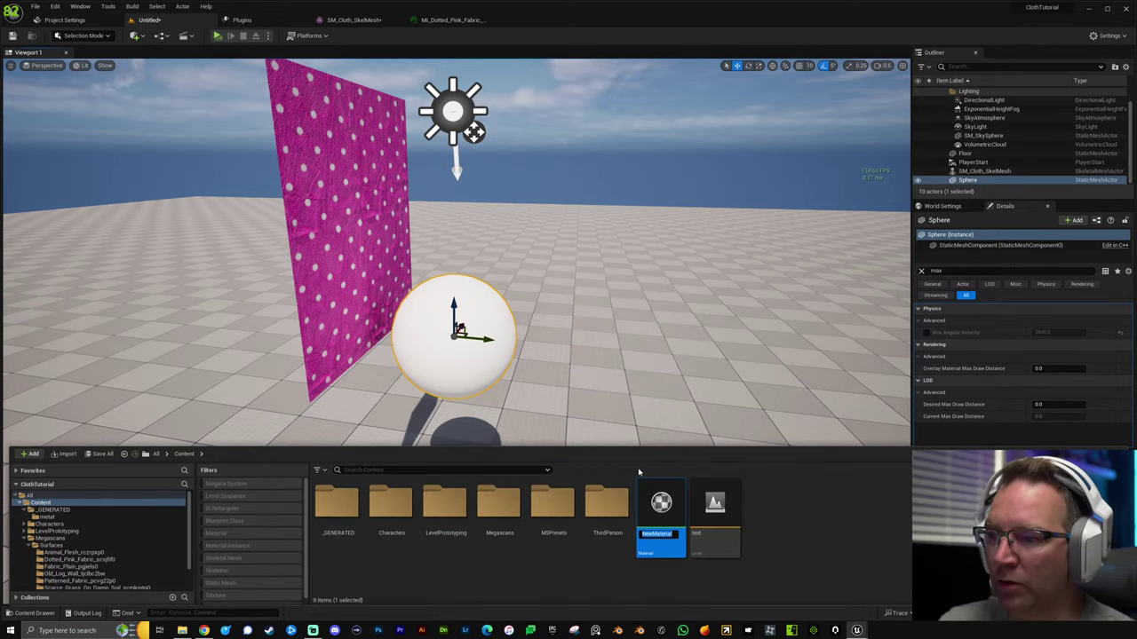
type("Blank")
key("Return")
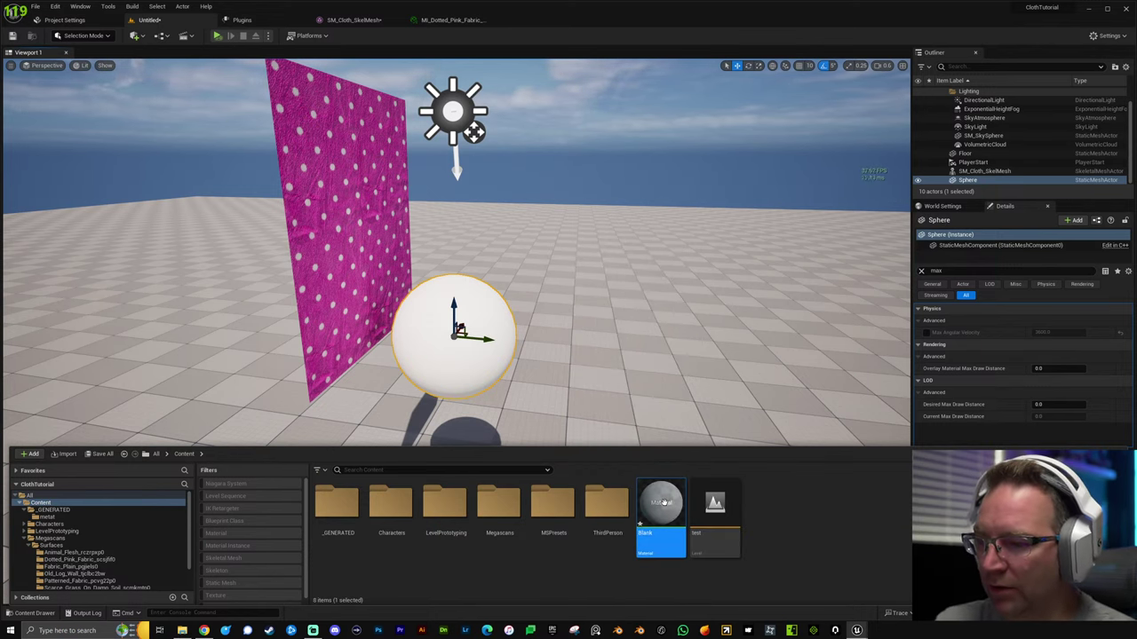
Open the Blank material for editing and set its blend mode to Masked.
double_click(661, 506)
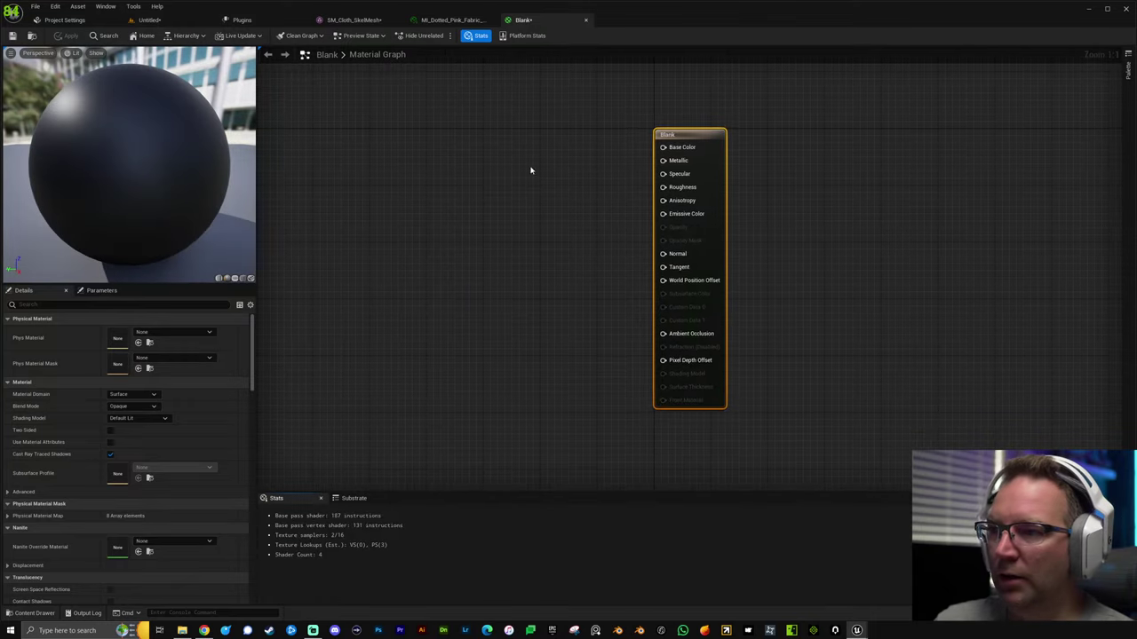
left_click(137, 406)
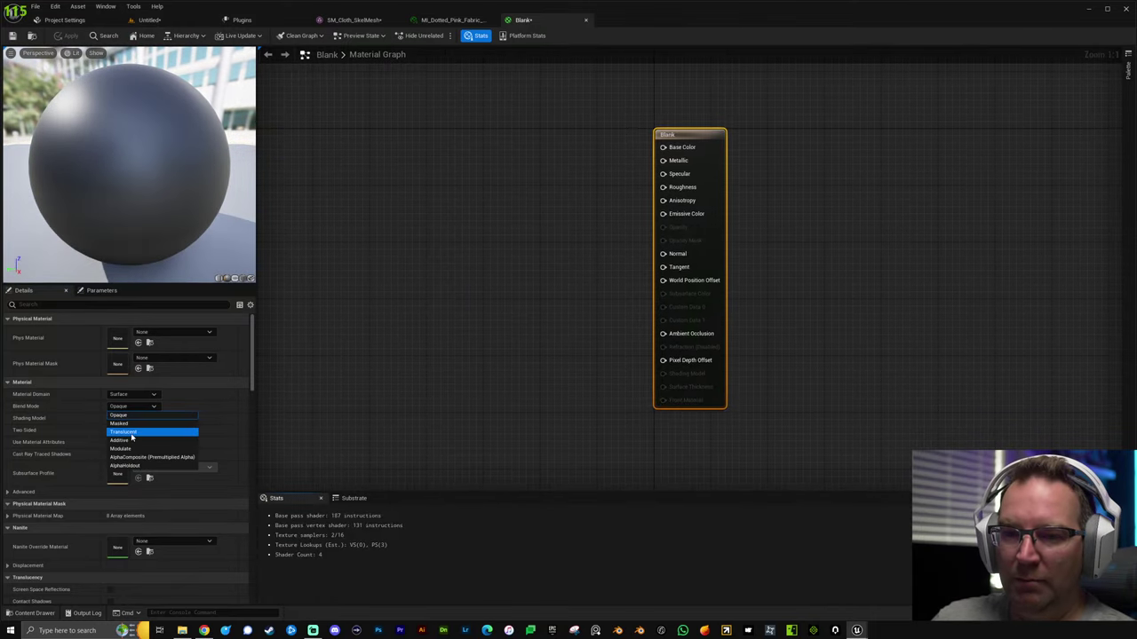
left_click(142, 423)
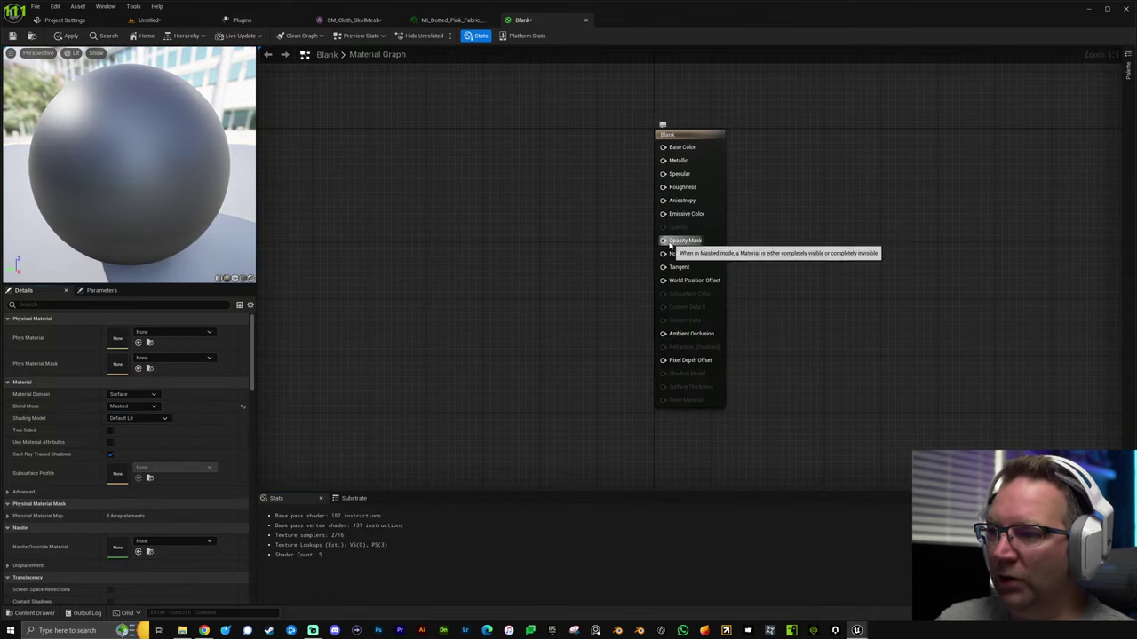
Promote the material's Opacity Mask input to a parameter and place the parameter node clear of the Blank output node.
right_click(663, 240)
left_click(690, 256)
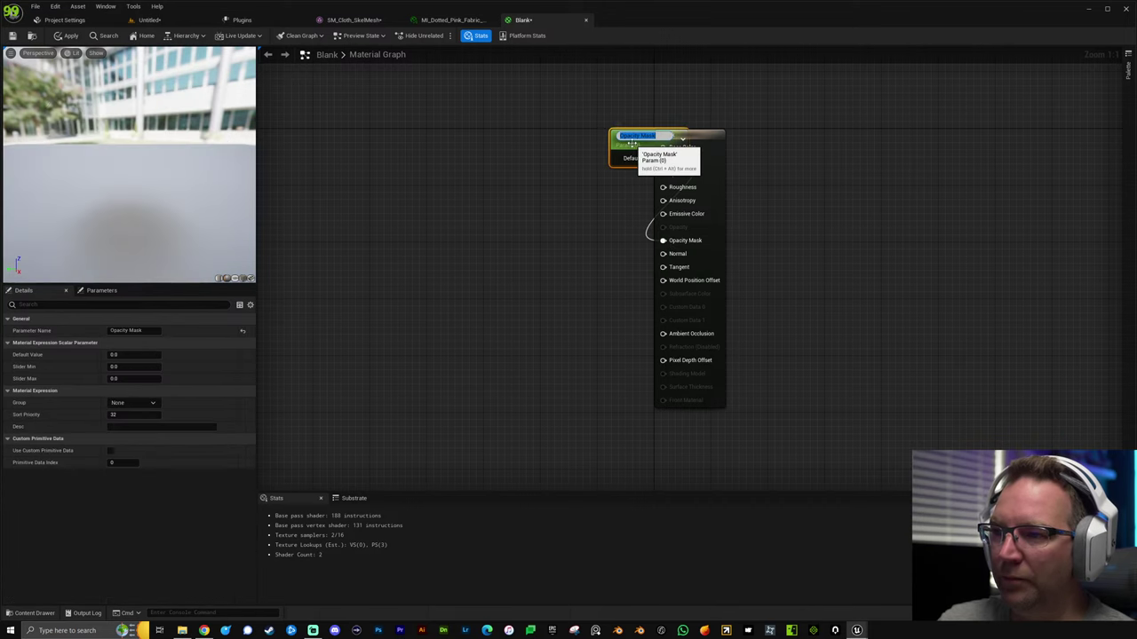
left_click_drag(633, 149, 499, 284)
left_click(428, 368)
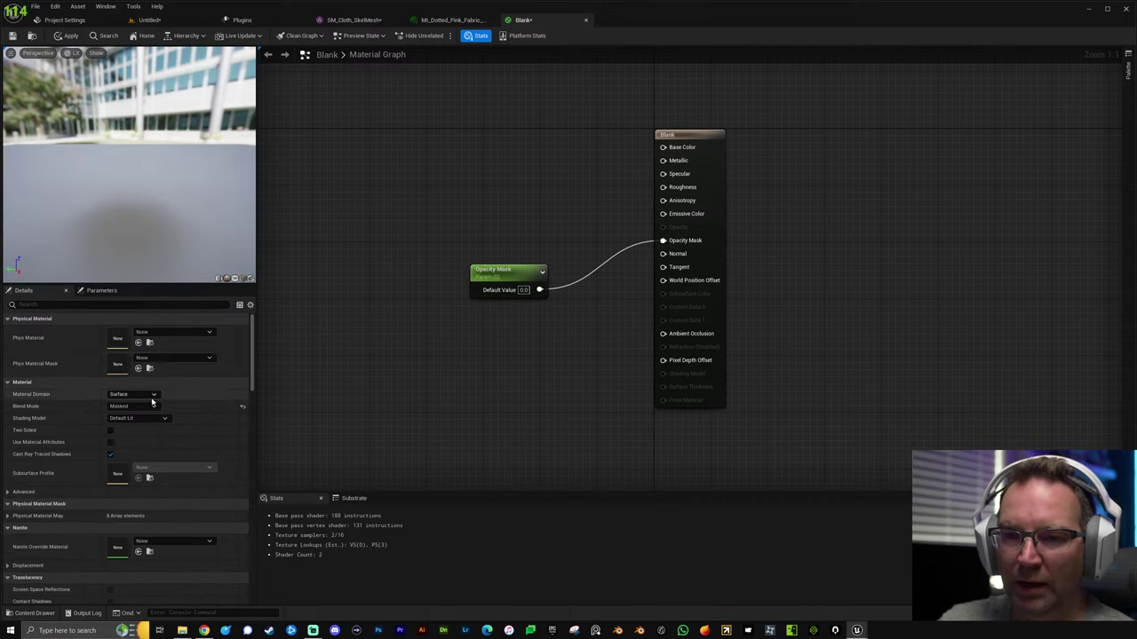
left_click(142, 406)
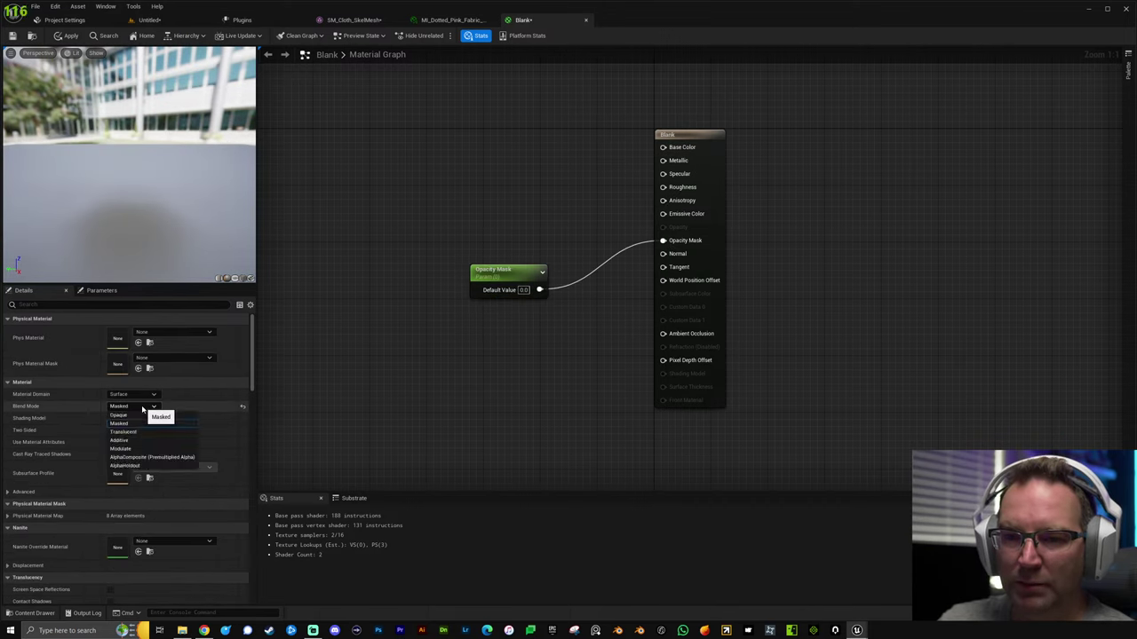
left_click(448, 359)
left_click_drag(506, 292, 514, 277)
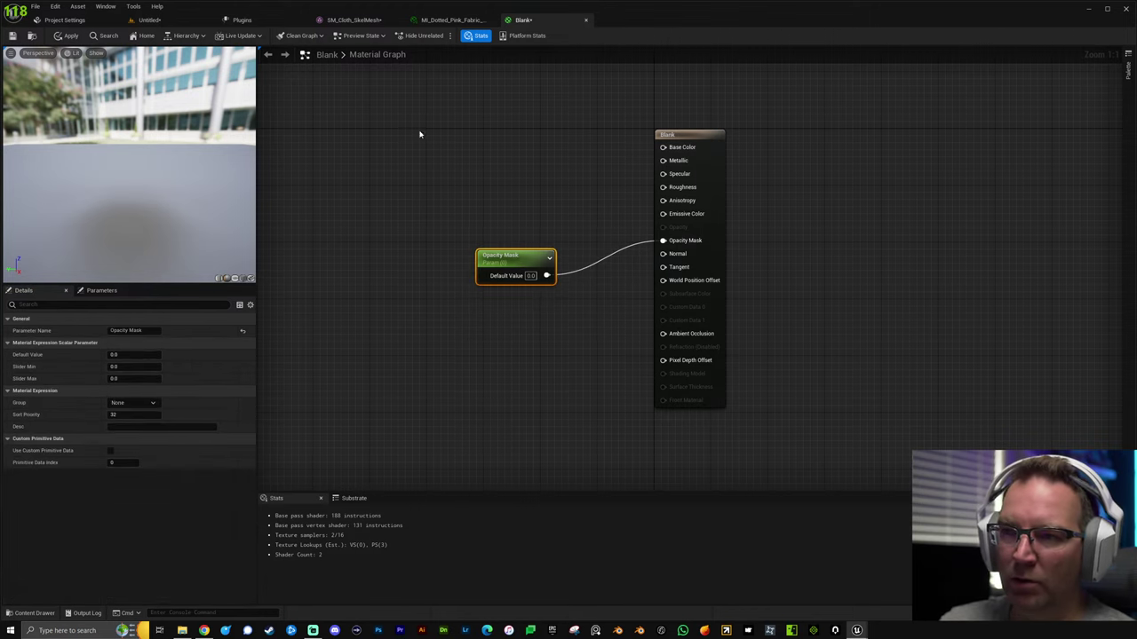
Save the Blank material and apply it to the sphere in front of the cloth in the level.
left_click(12, 37)
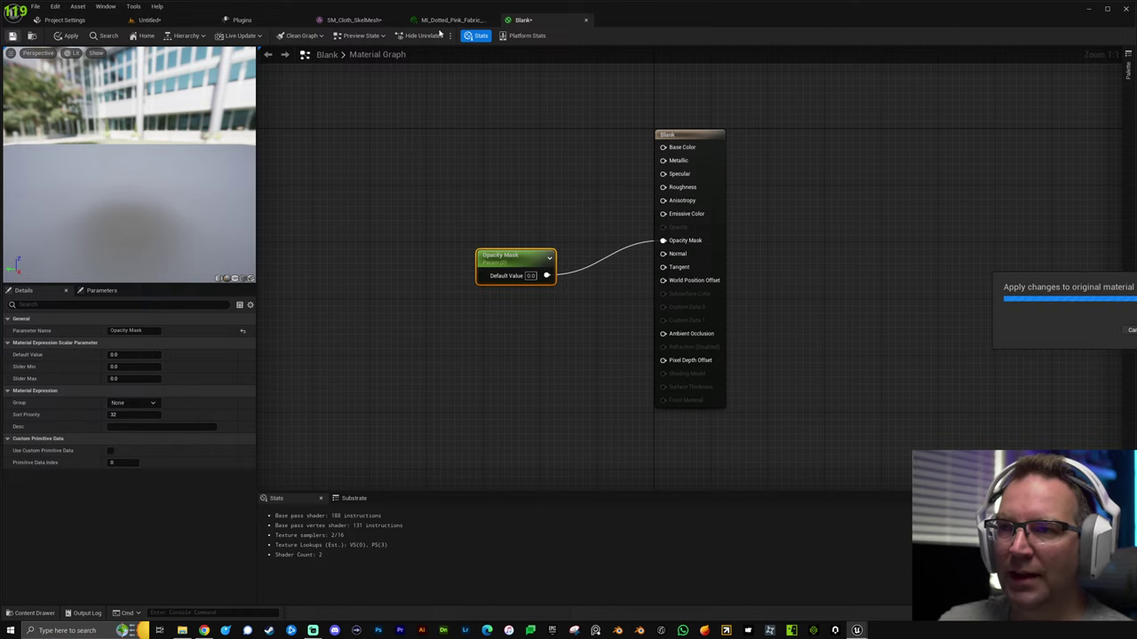
left_click(352, 20)
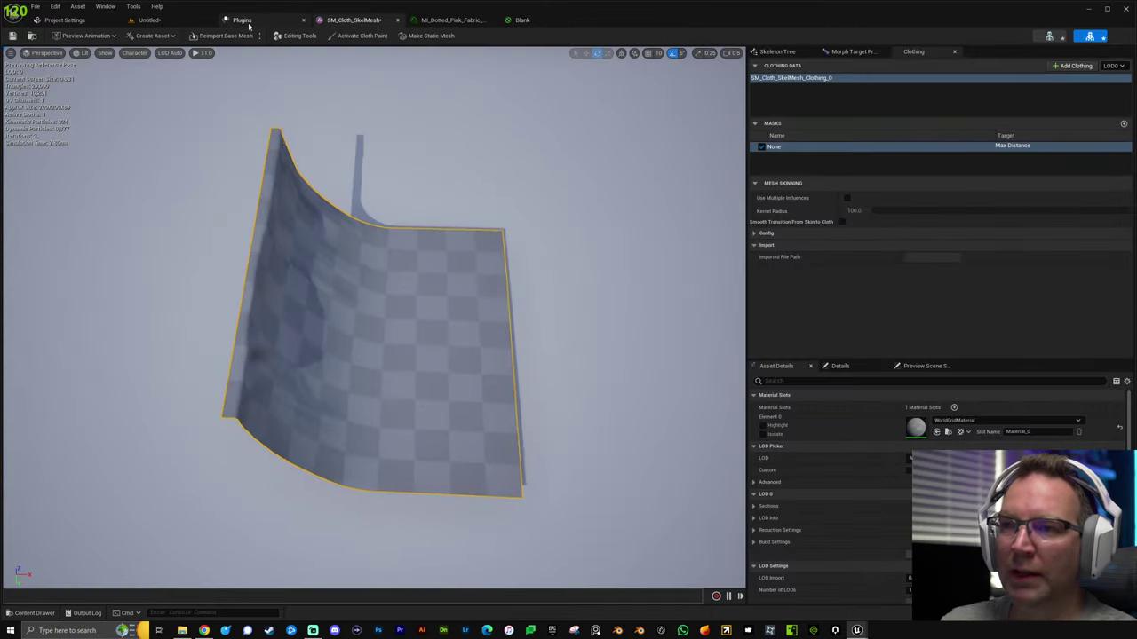
left_click(150, 19)
left_click(582, 381)
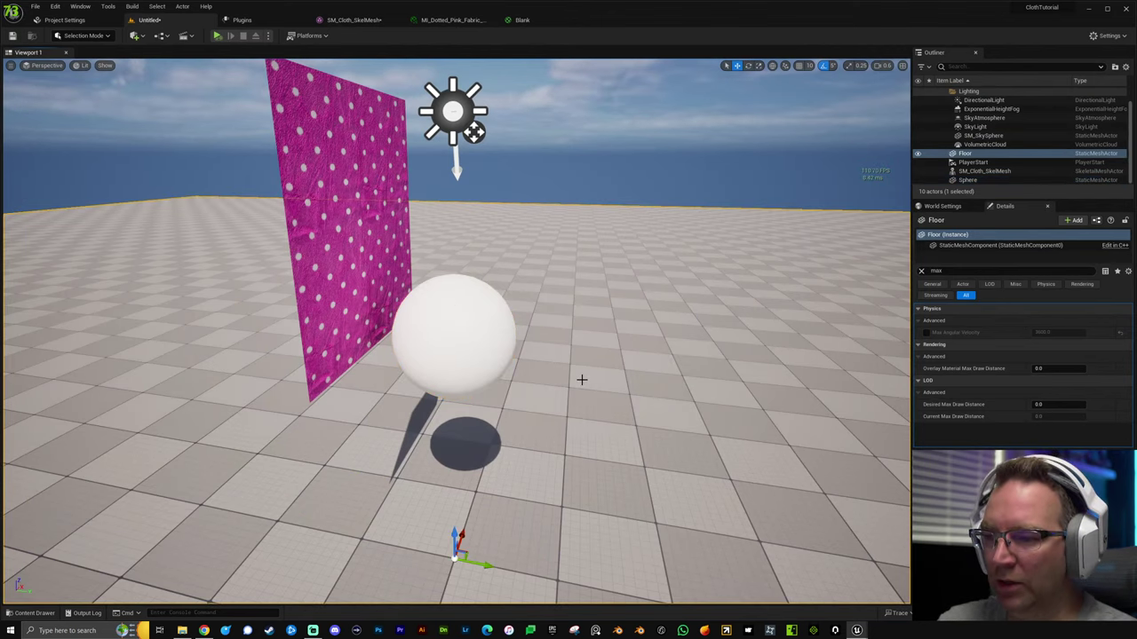
key("ctrl+space")
left_click_drag(660, 521, 464, 348)
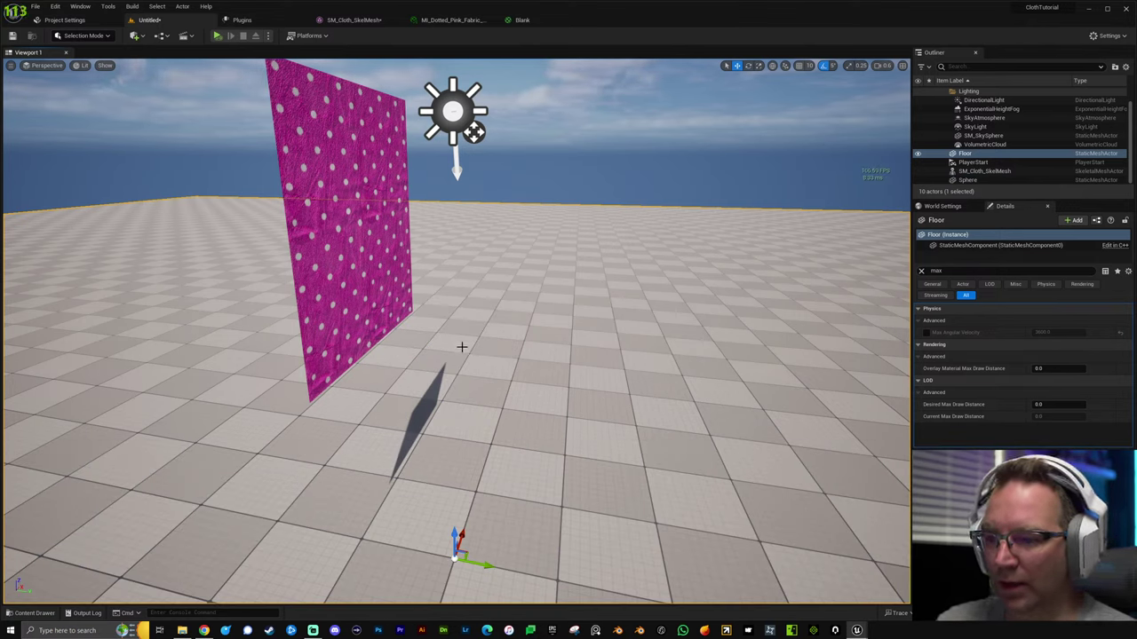
Clear the sphere's property filter, then simulate the level and move the invisible sphere through the cloth to test its collision.
left_click(967, 180)
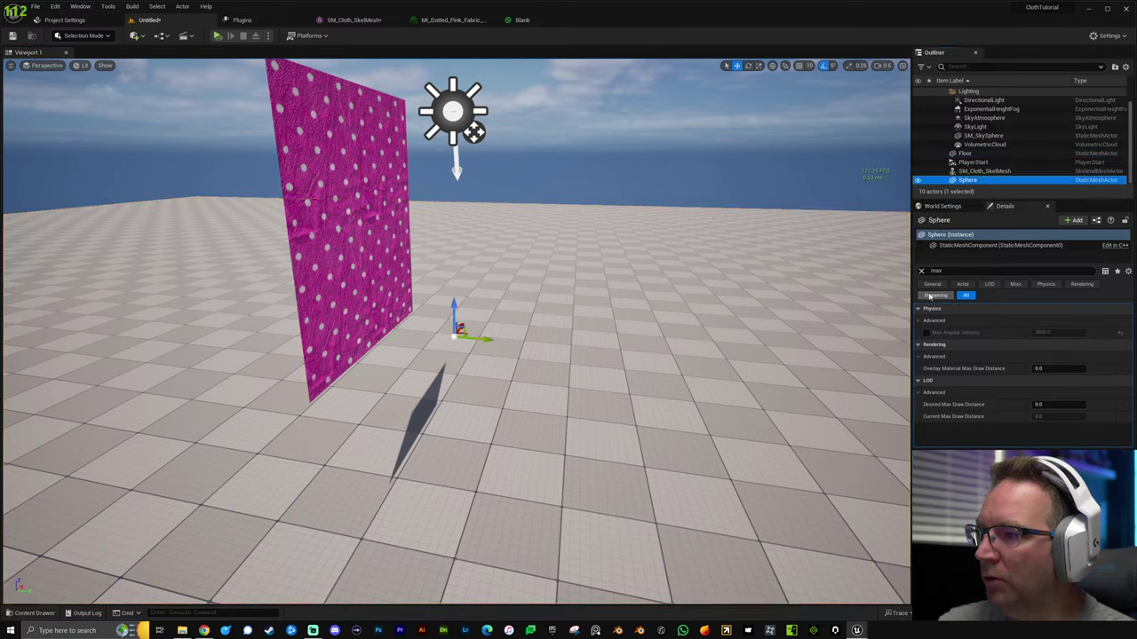
left_click(921, 271)
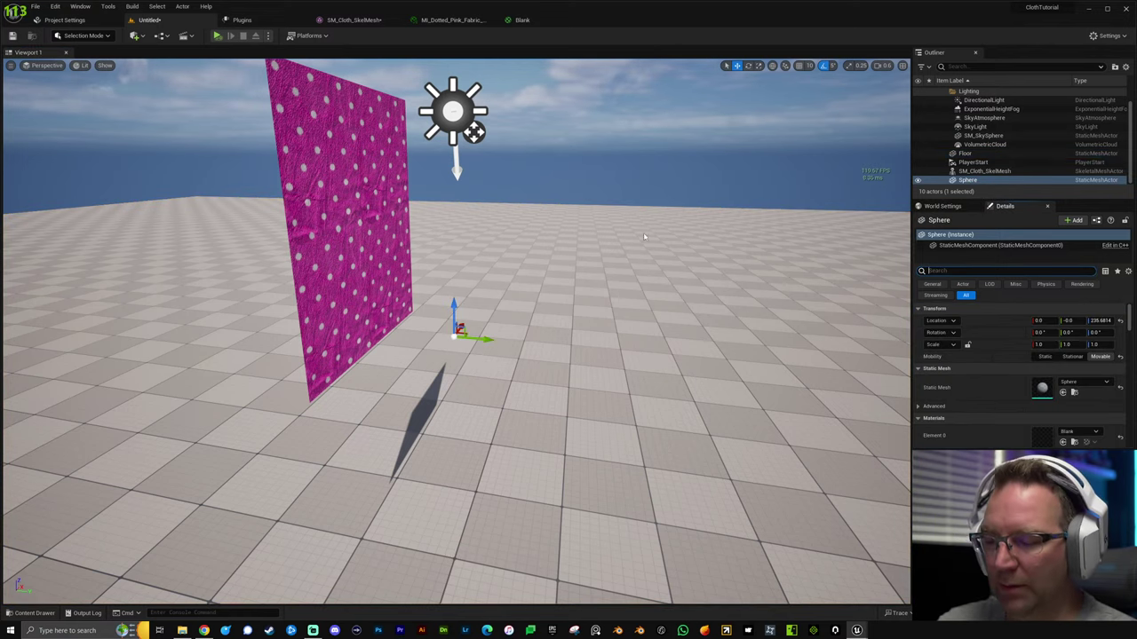
key("alt+p")
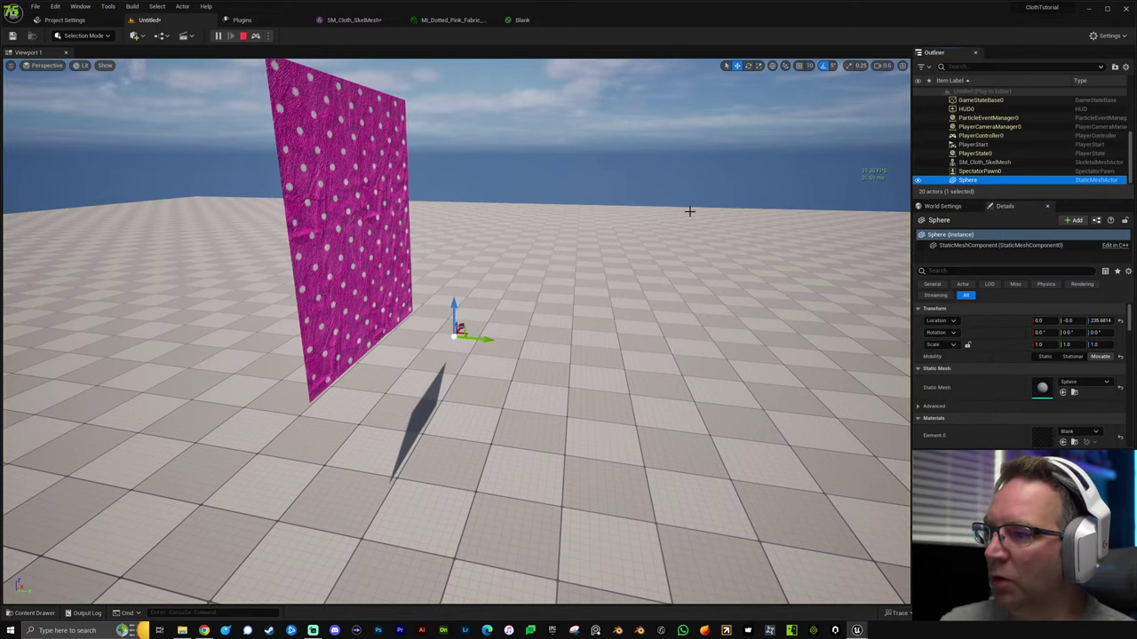
left_click_drag(464, 331, 469, 391)
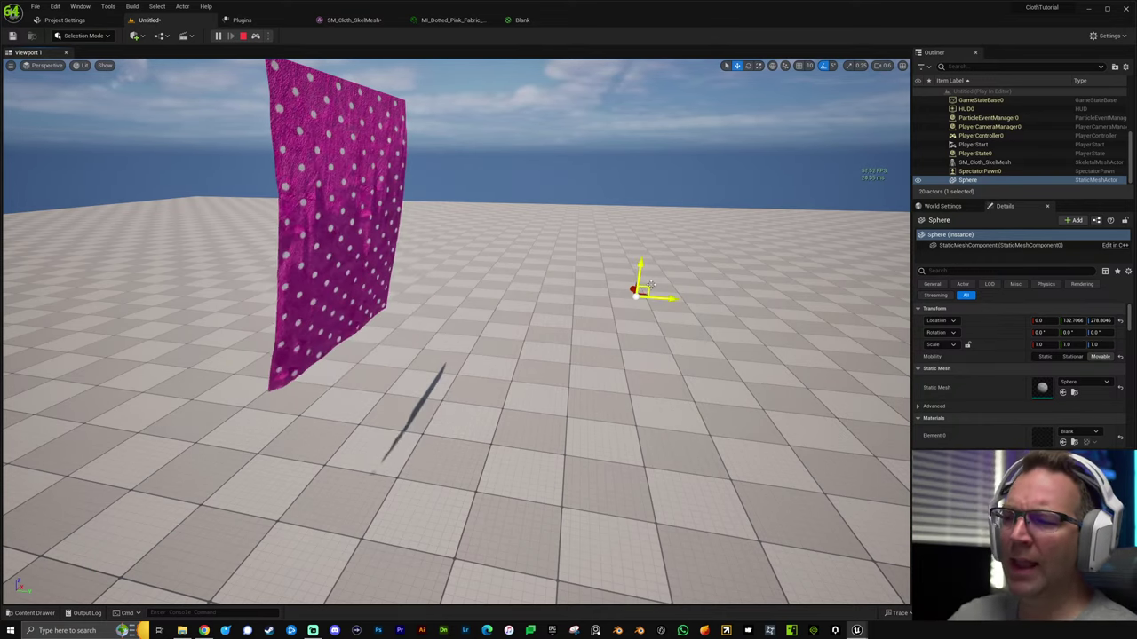
left_click_drag(649, 286, 428, 212)
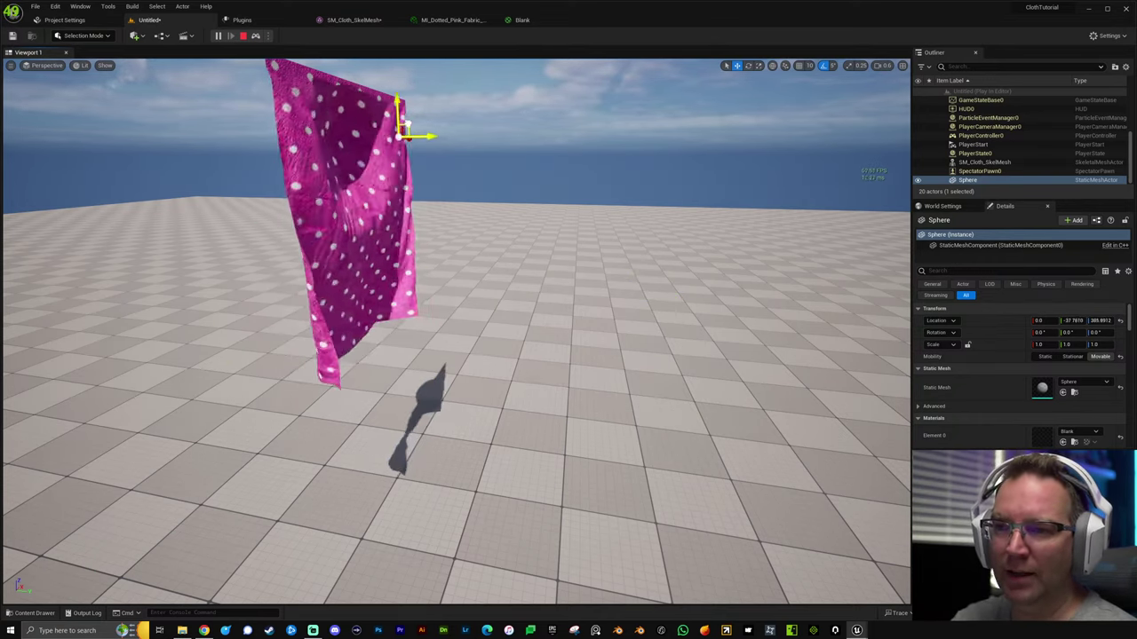
left_click_drag(378, 289, 495, 317)
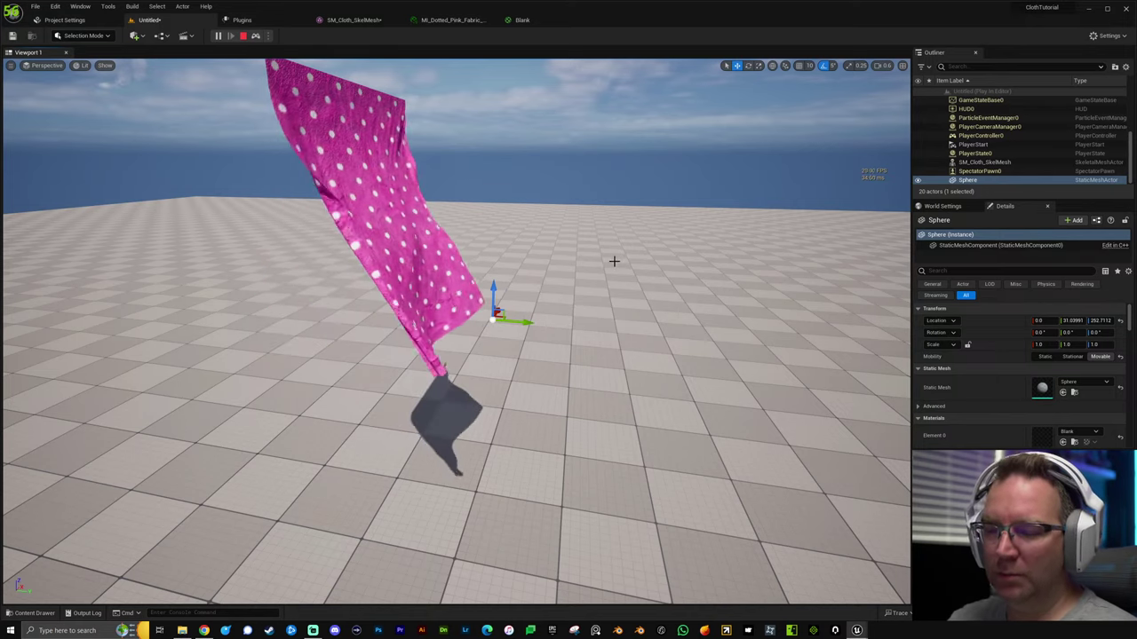
key("Escape")
Reset the sphere's Element 0 material to DefaultMaterial.
scroll(1079, 417, "down", 2)
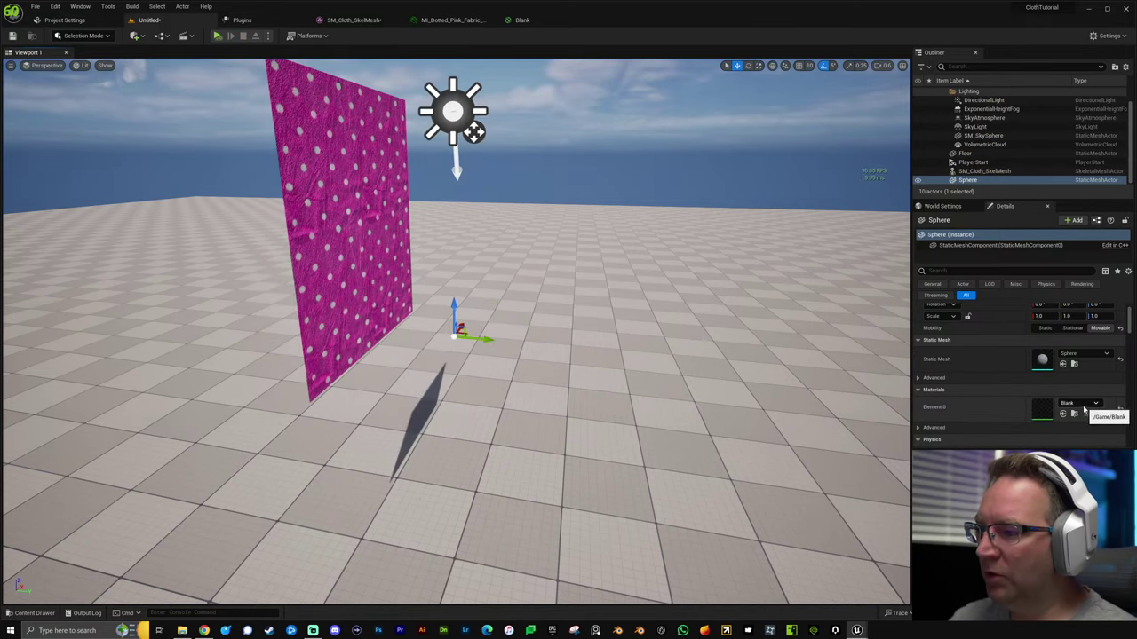
left_click(1120, 413)
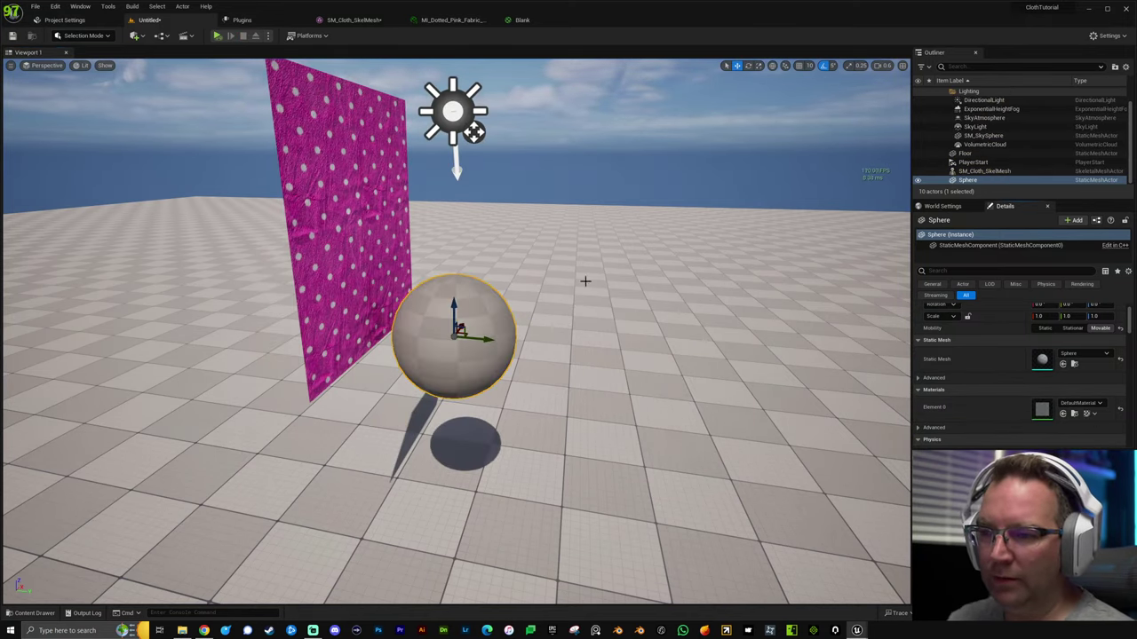
left_click(583, 299)
right_click_drag(515, 322, 391, 293)
left_click_drag(510, 60, 601, 241)
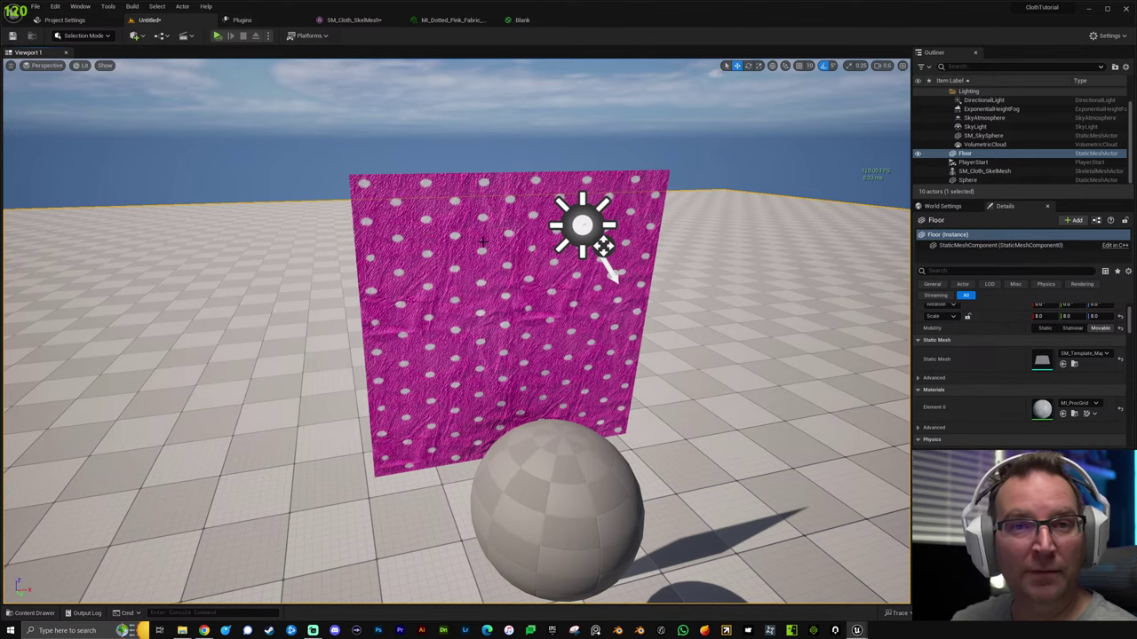
Simulate the level, view the cloth from both sides, and start moving the sphere toward it.
left_click(537, 255)
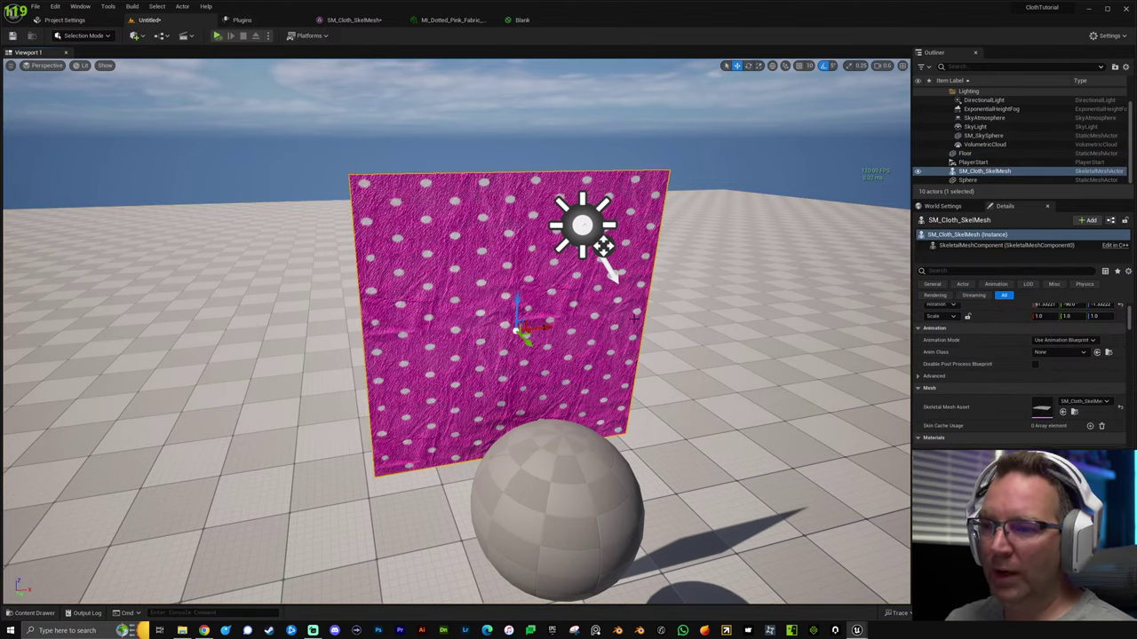
left_click(724, 365)
key("alt+p")
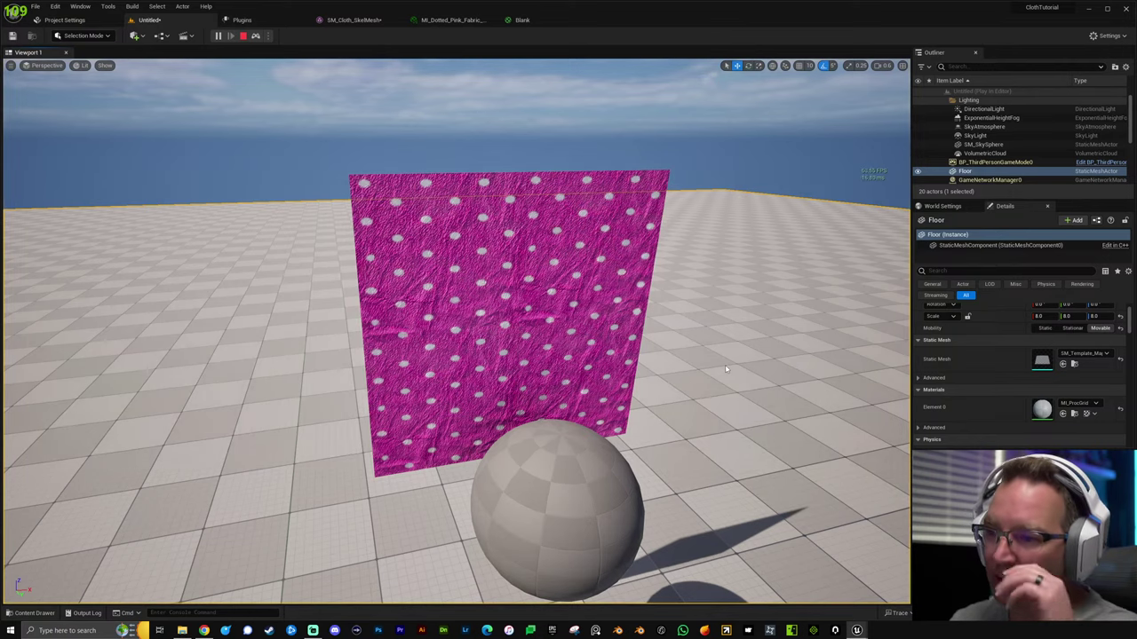
left_click(702, 397)
key("a")
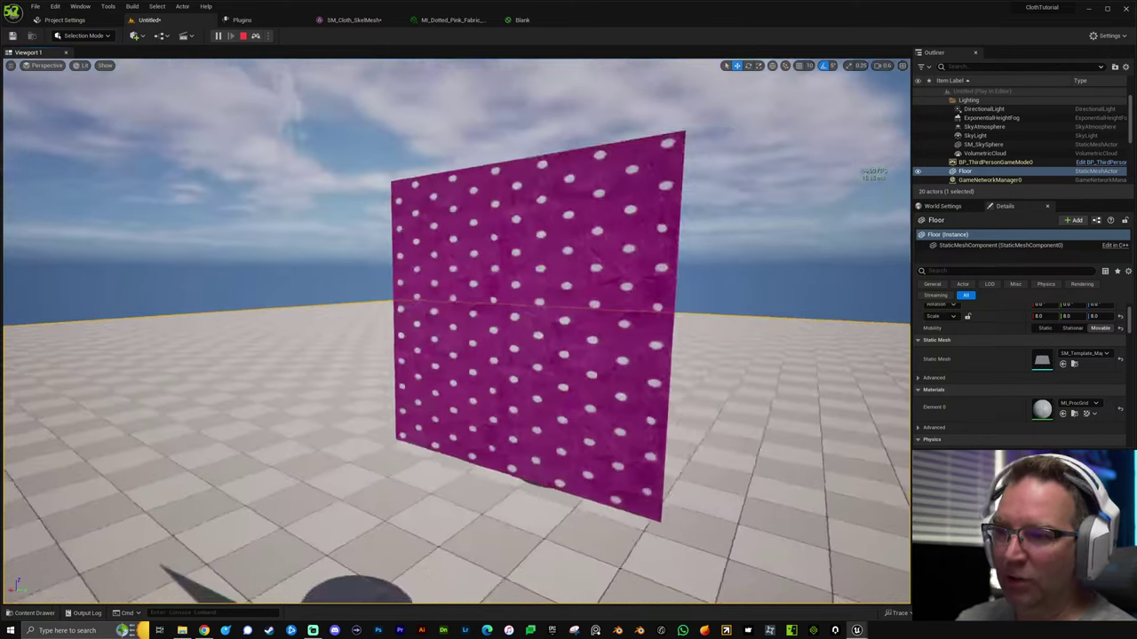
key("d")
right_click_drag(702, 397, 672, 490)
key("s")
left_click(589, 484)
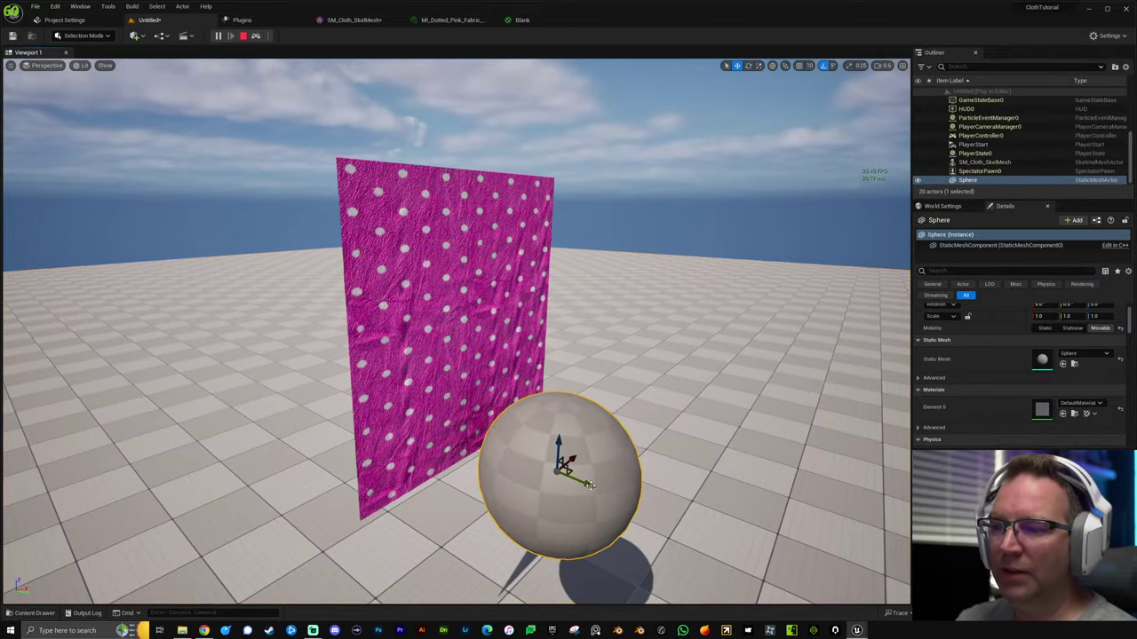
mouse_move(586, 484)
left_mouse_down()
mouse_move(551, 460)
mouse_move(579, 466)
left_mouse_up()
Examine up close how the cloth reacts as the sphere moves against it, and end the simulation.
key("w")
key("a")
right_click_drag(647, 406, 782, 461)
key("d")
right_click_drag(718, 434, 795, 427)
key("w")
key("a")
left_click_drag(689, 433, 802, 442)
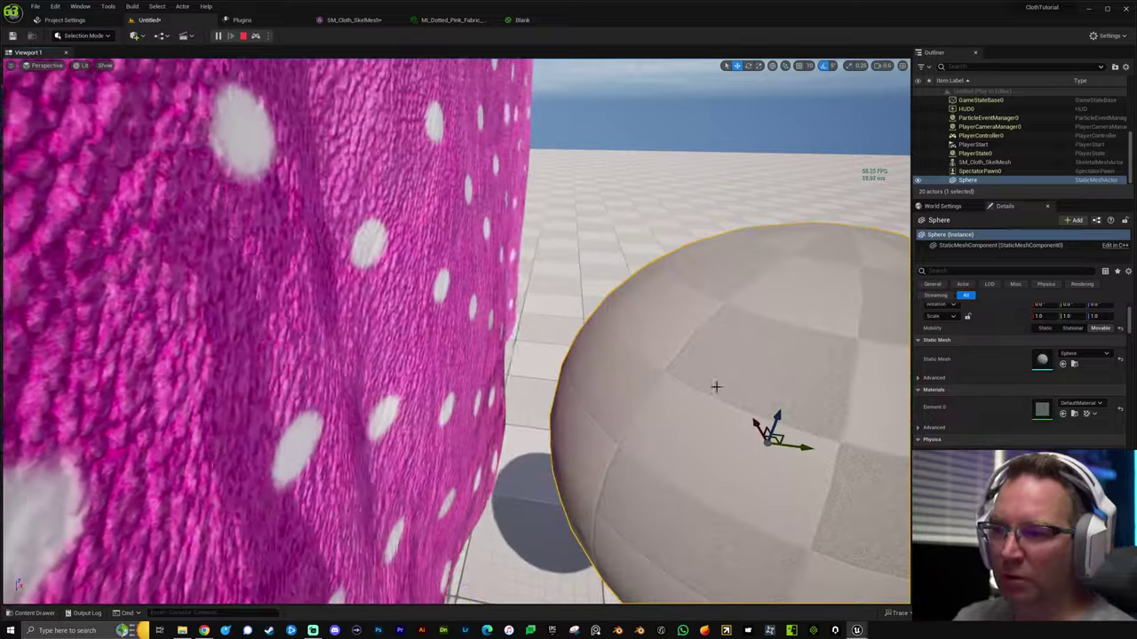
right_click_drag(716, 385, 518, 335)
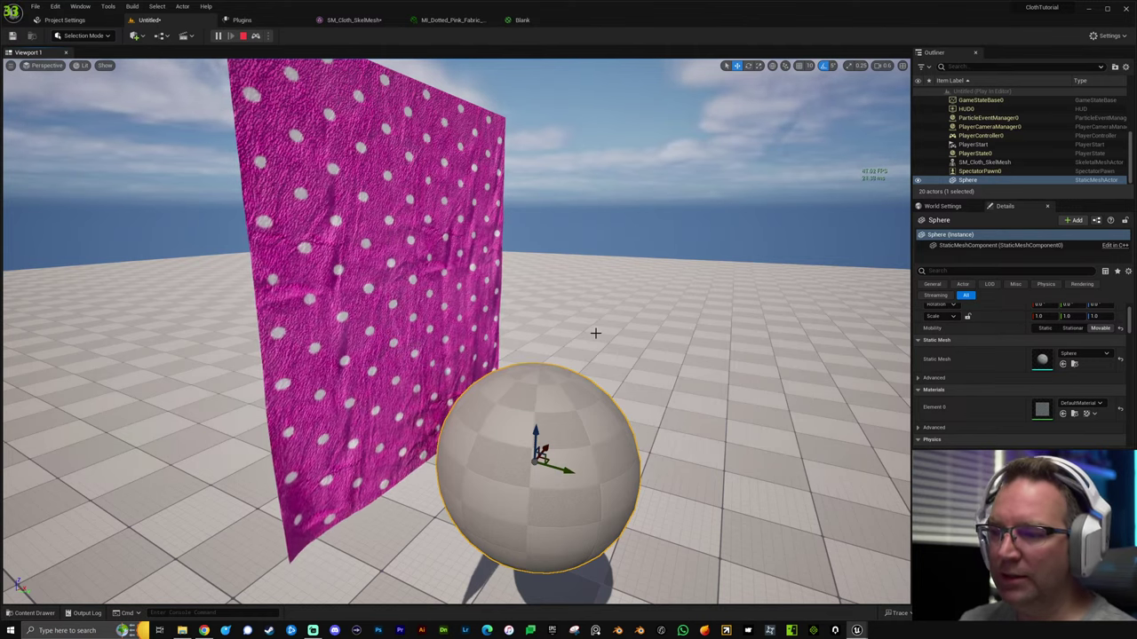
key("Escape")
Keep the sphere in the level and move it away from the cloth along Y to about 88.7.
key("Delete")
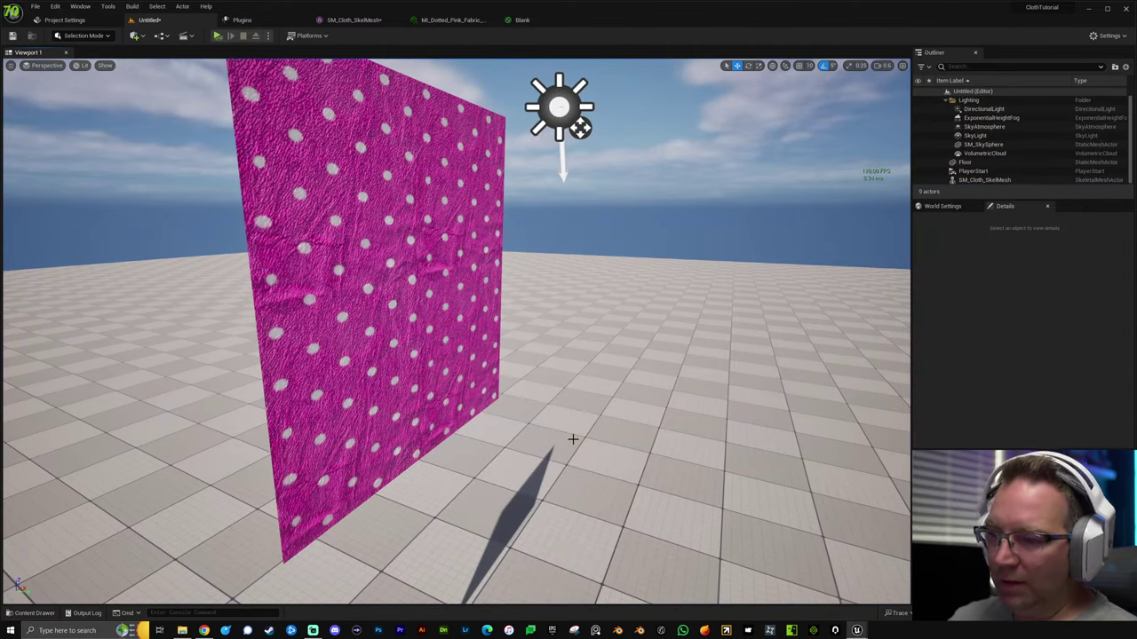
key("ctrl+z")
left_click_drag(577, 471, 790, 534)
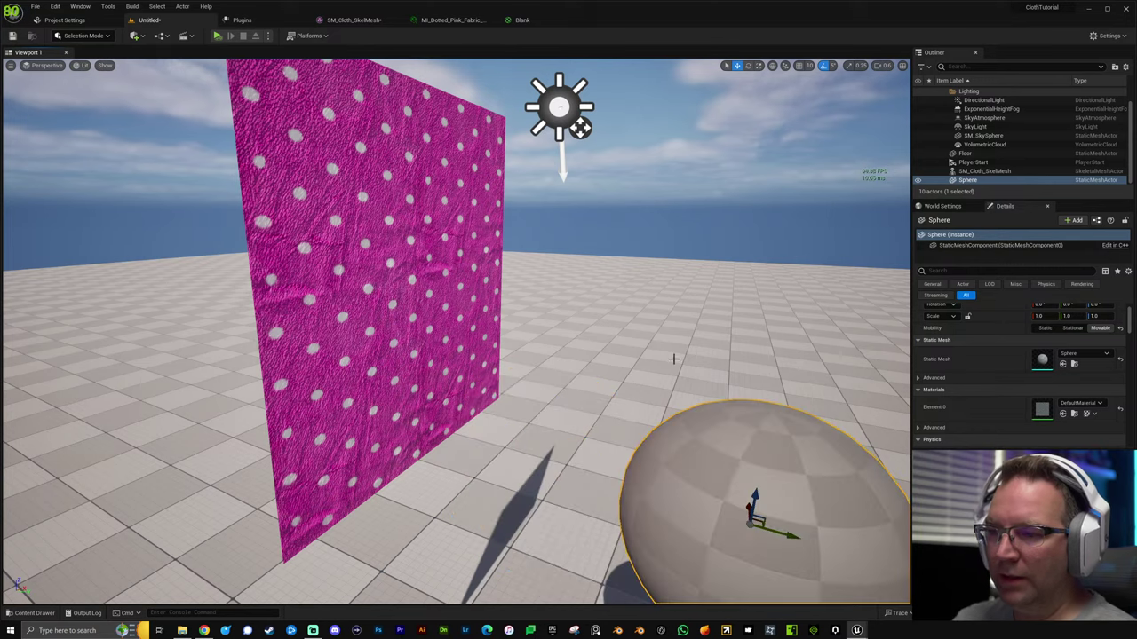
Add a cylinder shape to the level beside the cloth.
right_click_drag(673, 359, 533, 359)
left_click(604, 360)
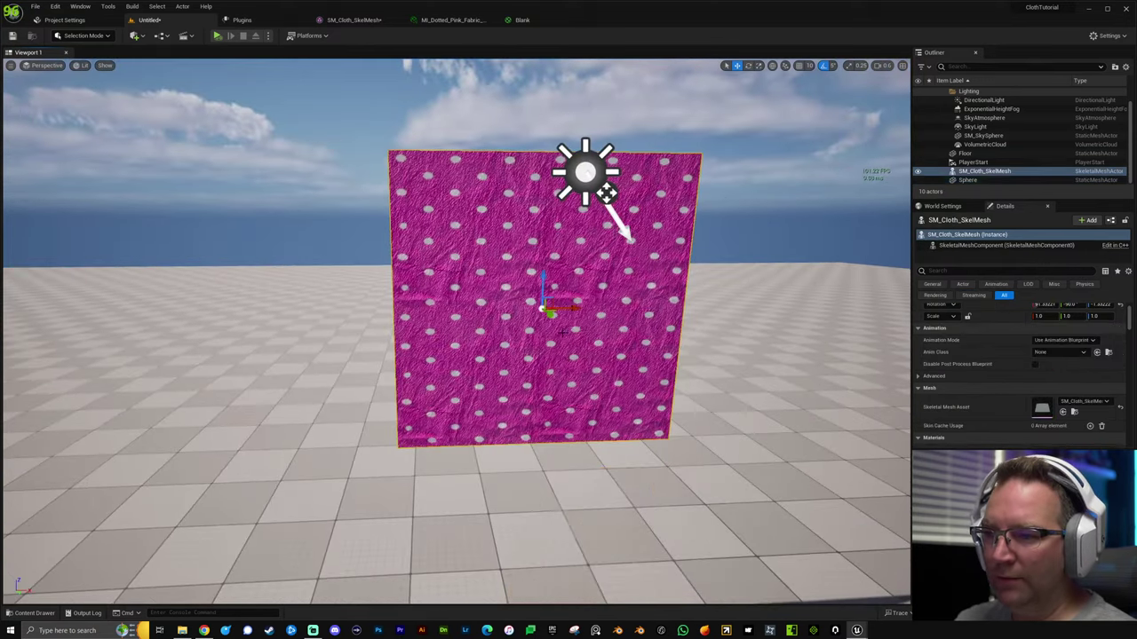
right_click_drag(604, 360, 568, 346)
right_click_drag(532, 302, 515, 302)
left_click(134, 36)
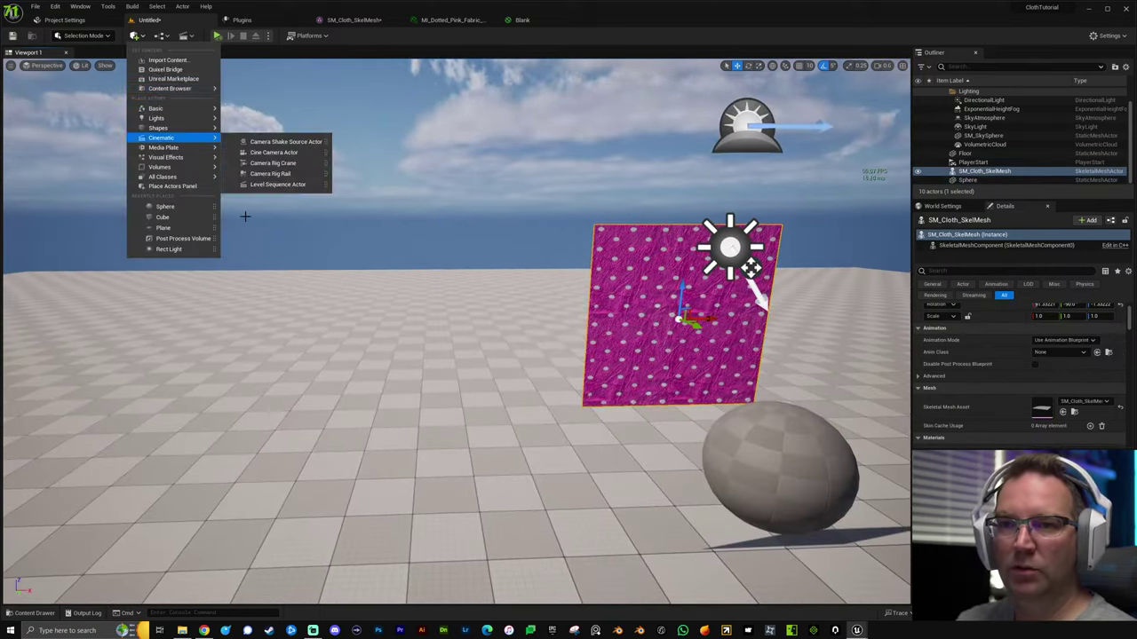
mouse_move(172, 118)
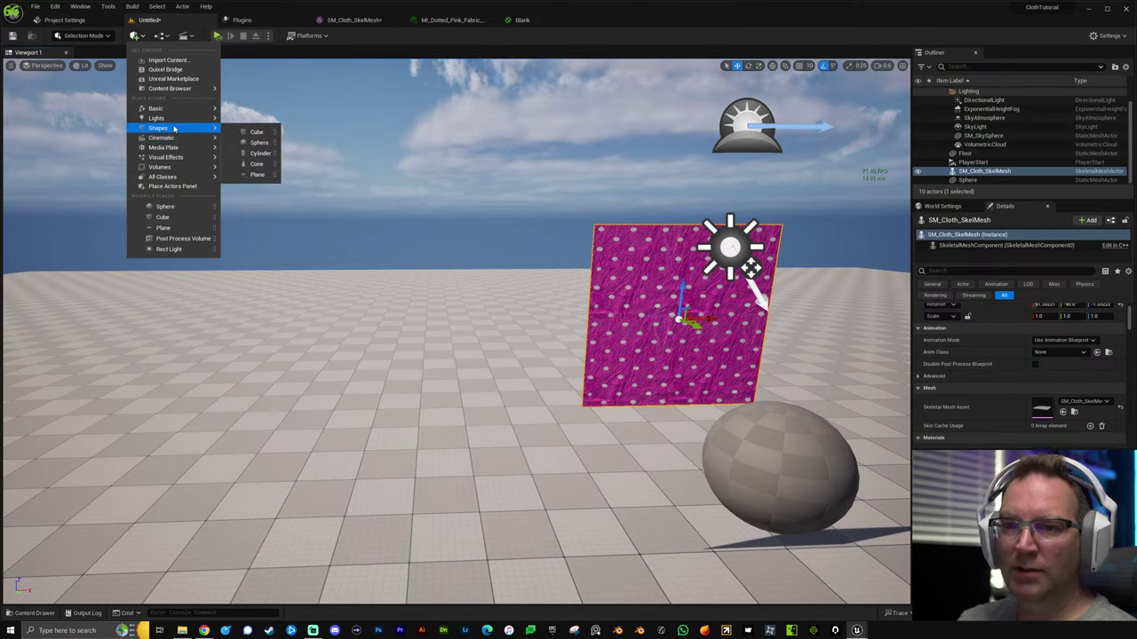
left_click(261, 153)
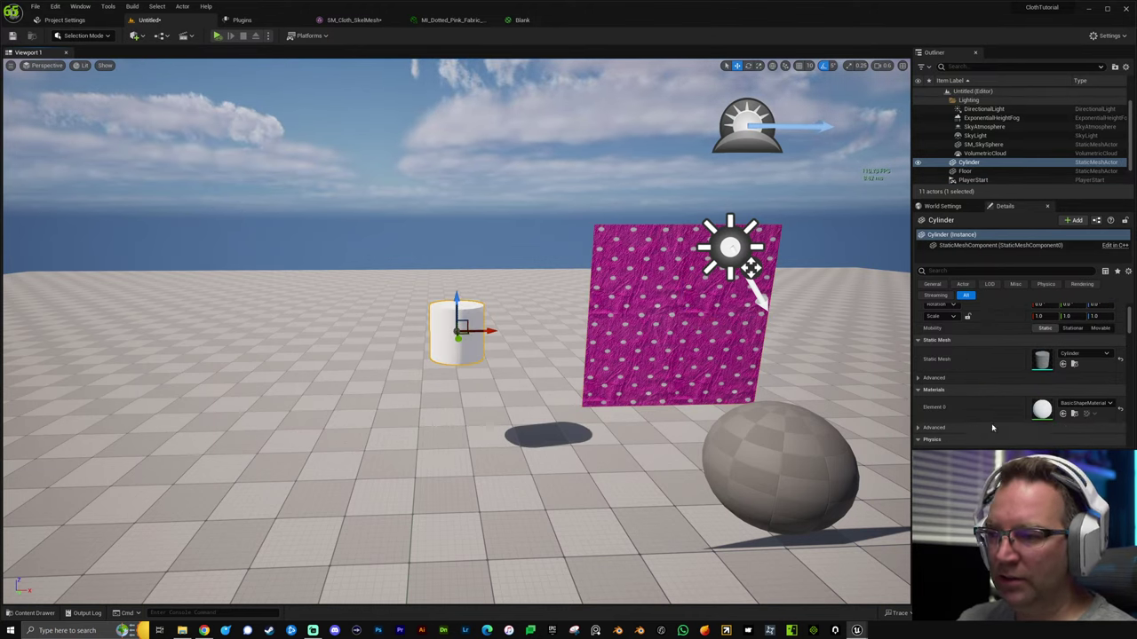
Scale the cylinder into a thin, tall pole, about 0.145 in X and Y and 7.6 in Z, and raise it onto the floor.
key("e")
right_click(498, 303)
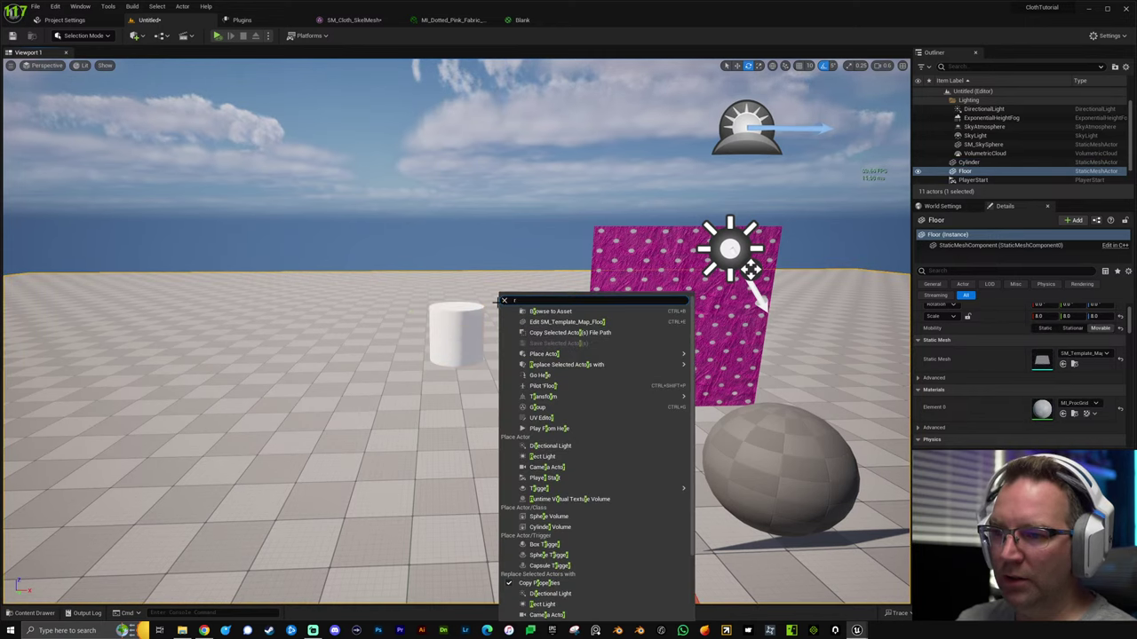
left_click(464, 333)
key("w")
left_click_drag(456, 303, 456, 227)
left_click_drag(456, 333, 415, 371)
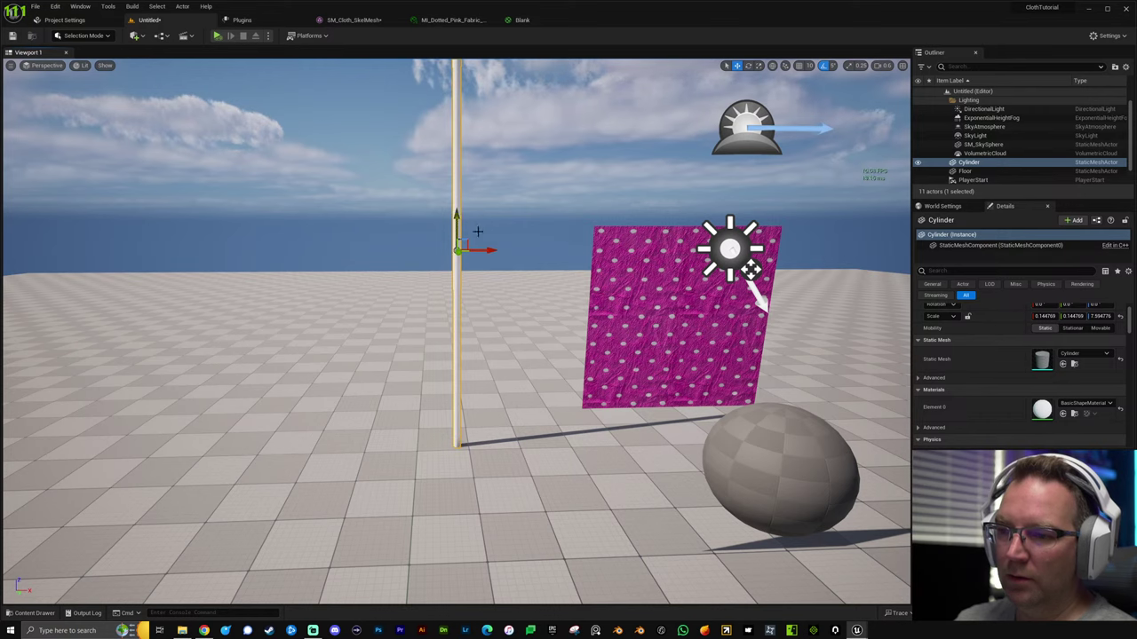
Reset the pole's location to the world origin.
left_click(632, 302)
mouse_move(632, 302)
right_mouse_down()
mouse_move(633, 222)
mouse_move(641, 307)
right_mouse_up()
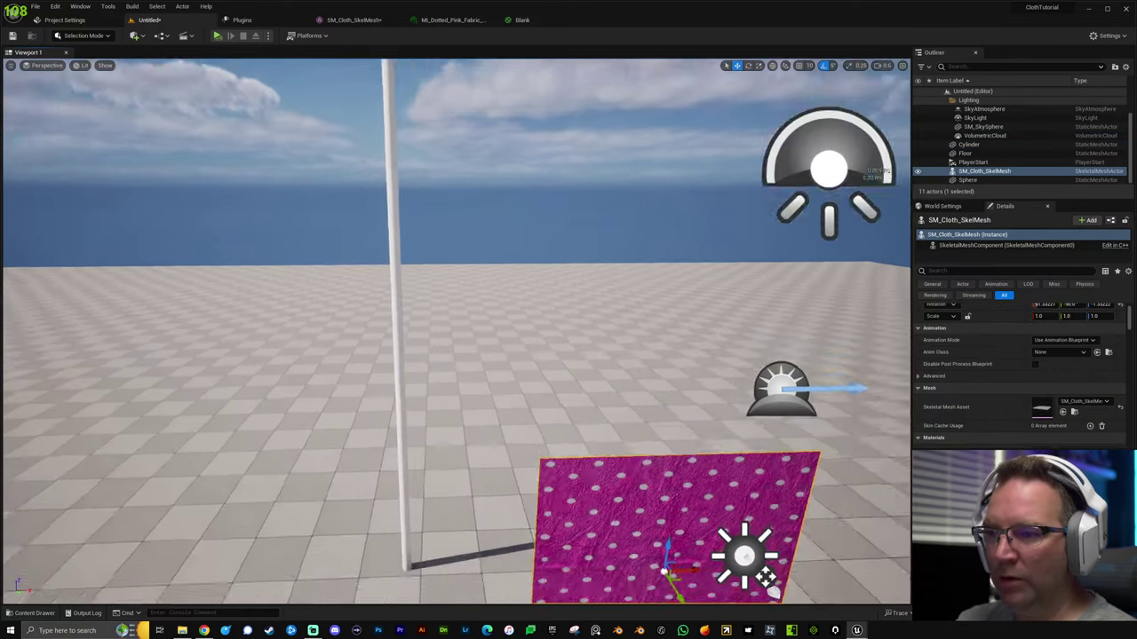
right_click_drag(498, 286, 479, 366)
left_click(429, 379)
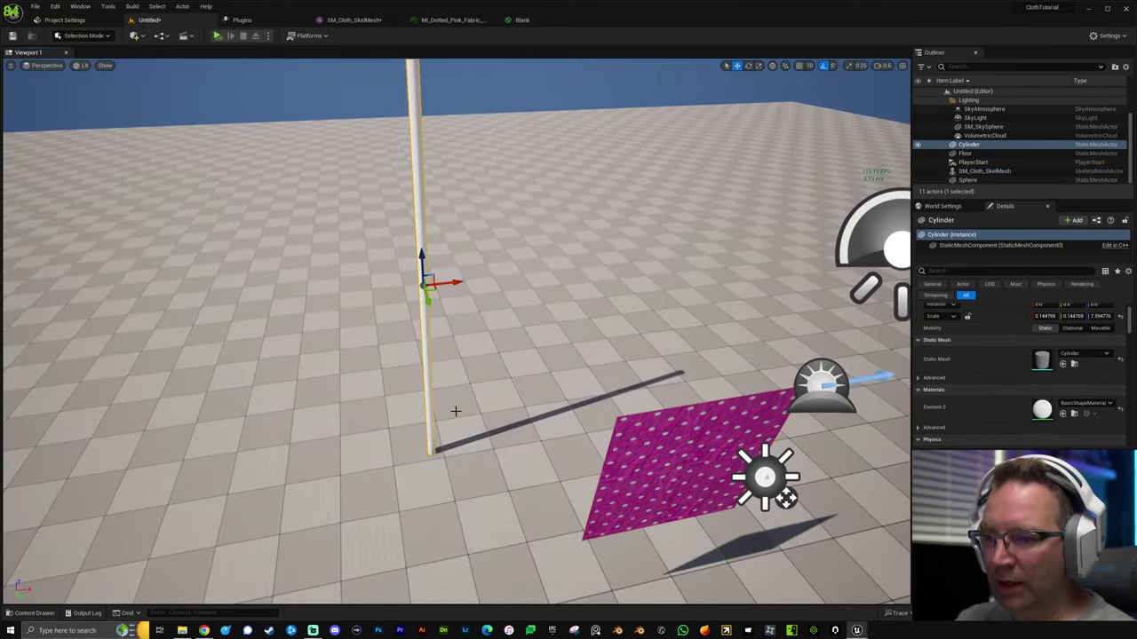
scroll(1127, 316, "up", 2)
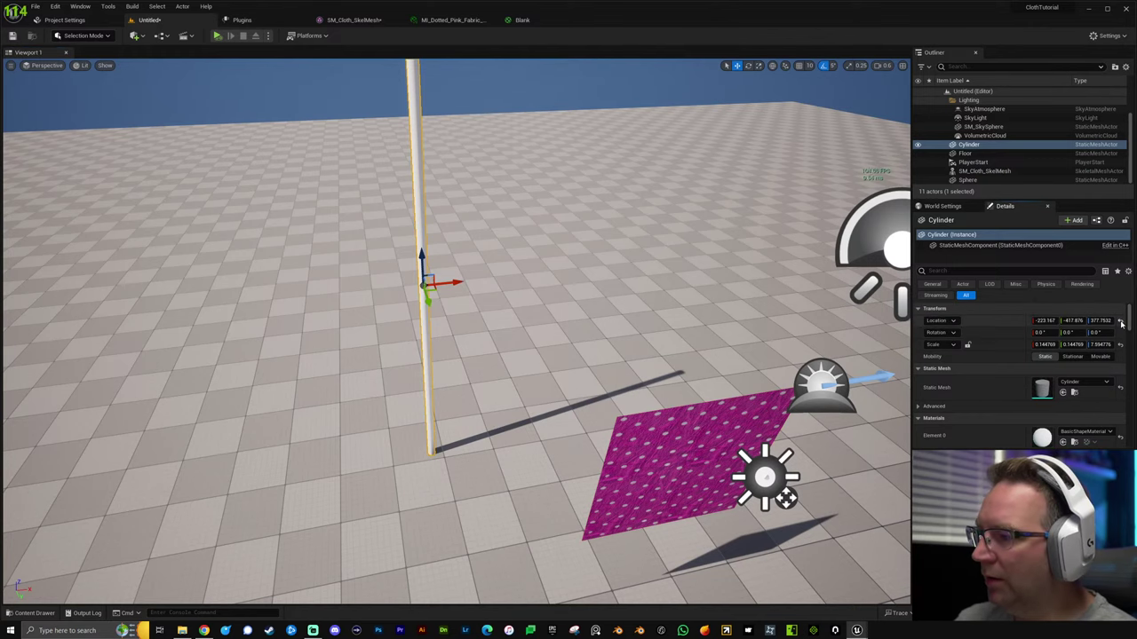
left_click(1121, 324)
Rotate the cloth upright to about 90° in X and 0° in Y and Z, and place its edge against the pole at about X 106.9, Z 319.5.
key("f")
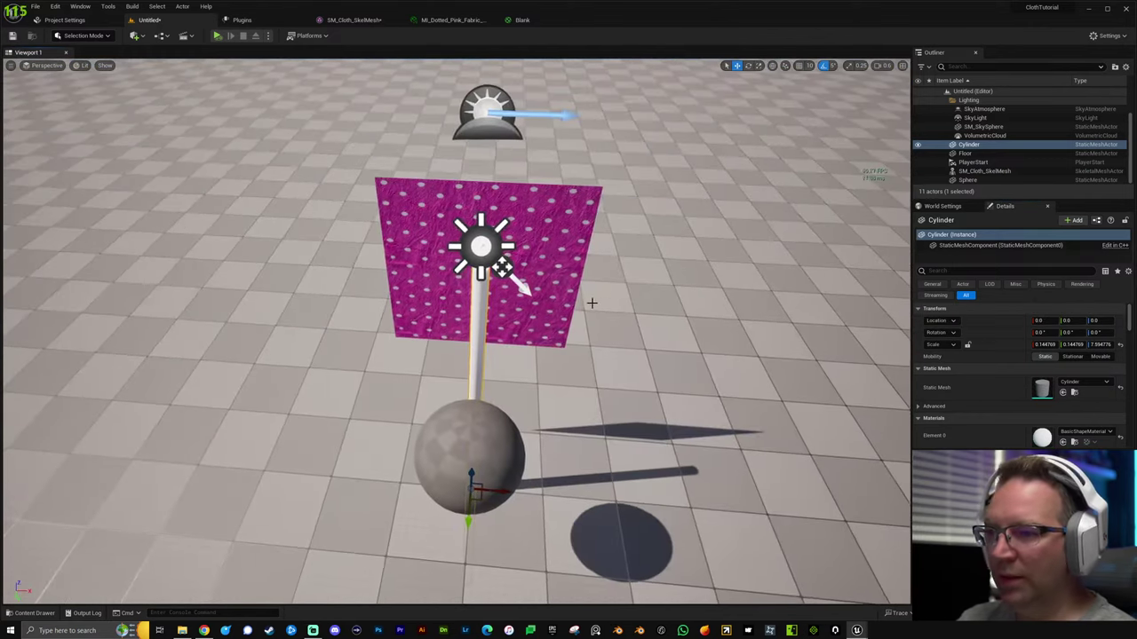
left_click(549, 259)
left_click_drag(521, 289, 609, 342)
key("w")
key("w")
right_click_drag(609, 343, 488, 236)
left_click_drag(457, 178, 429, 166)
right_click_drag(430, 166, 283, 94)
key("s")
right_click_drag(475, 325, 471, 338)
Move the sphere clear of the pole and lower the cloth to about Z 279.5, just under the pole's top.
left_click(435, 424)
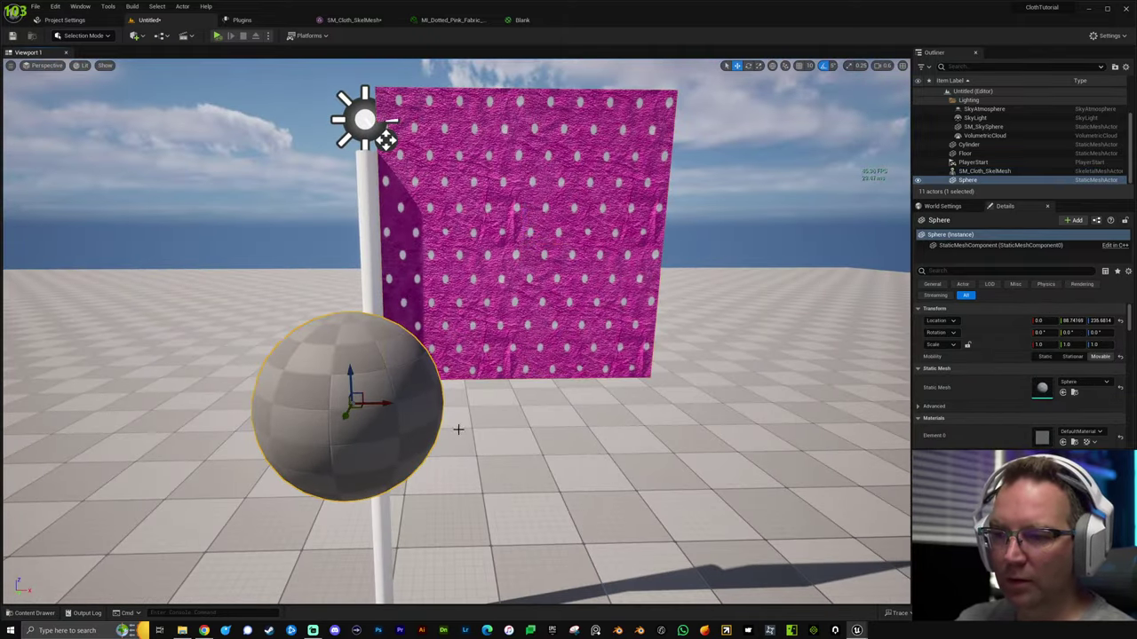
left_click(573, 181)
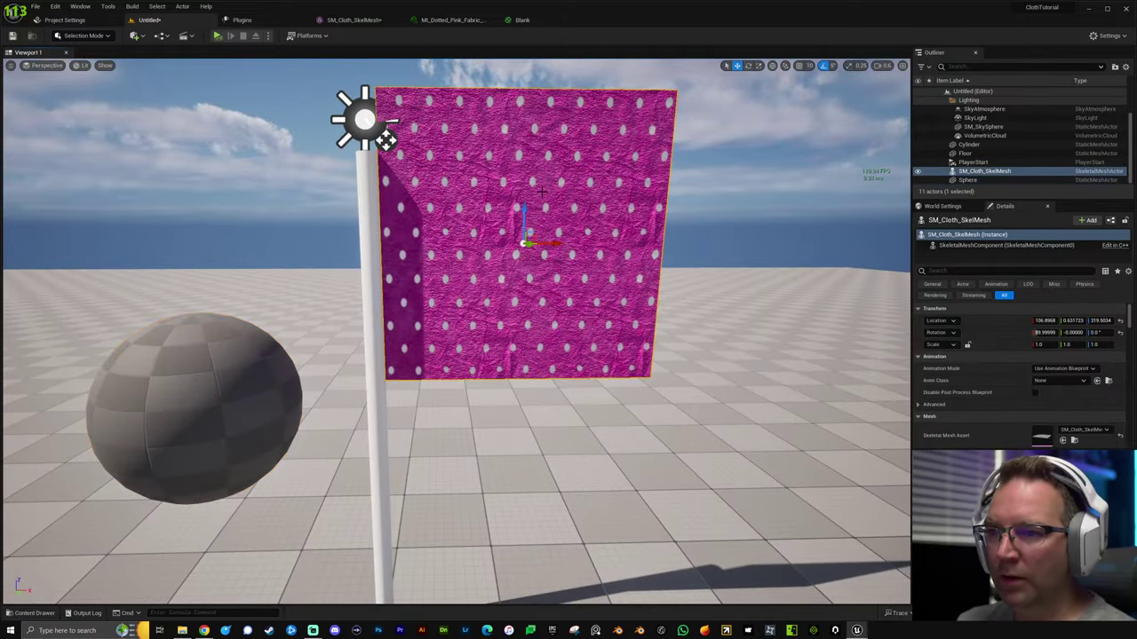
left_click_drag(528, 220, 531, 267)
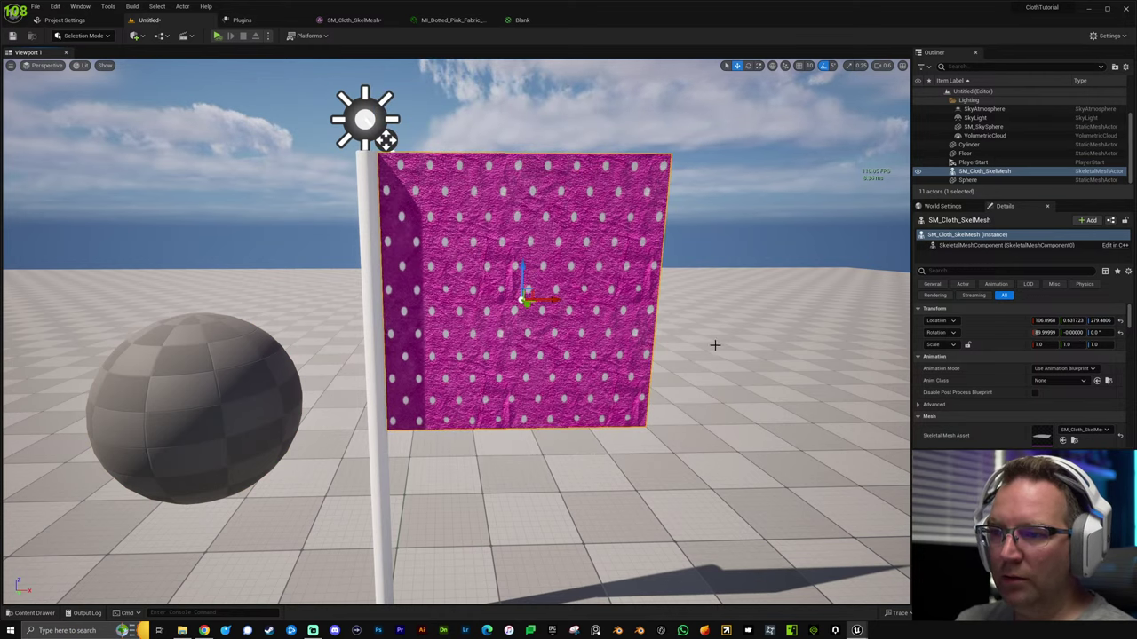
Simulate the level, look at the pinned cloth hanging from the pole from different distances, and stop the simulation.
key("alt+p")
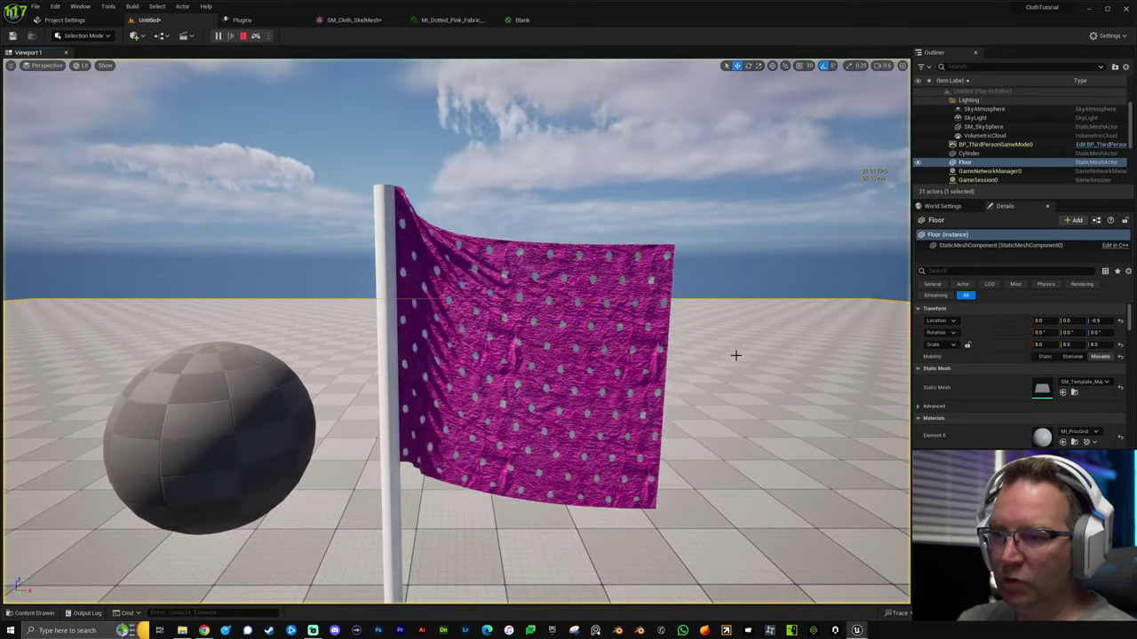
right_click_drag(782, 325, 741, 364)
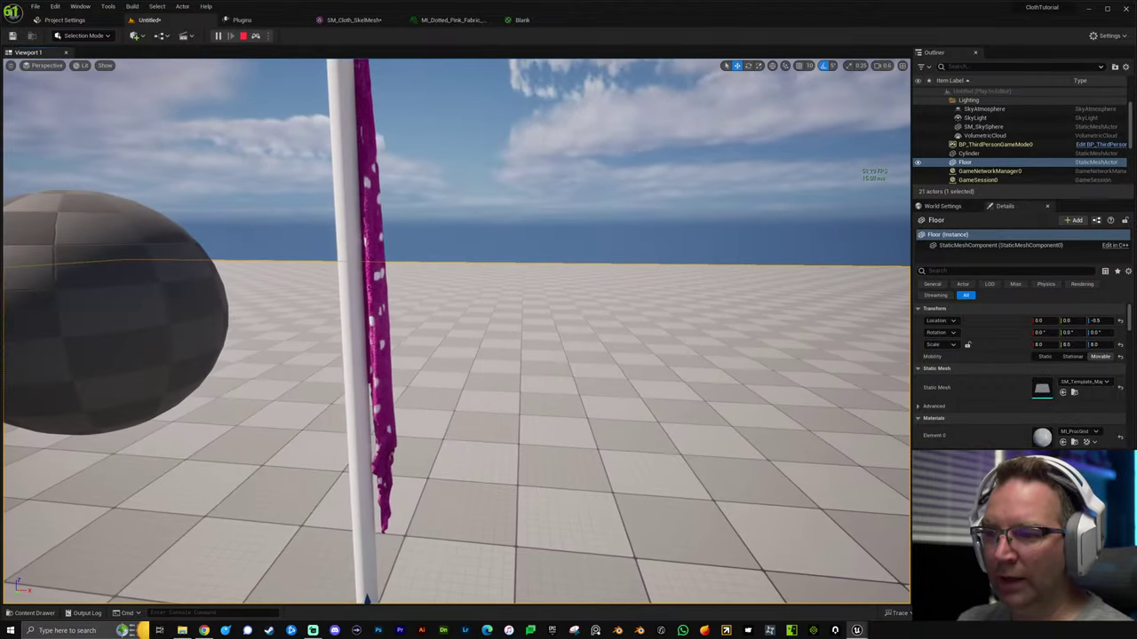
right_click_drag(595, 396, 674, 330)
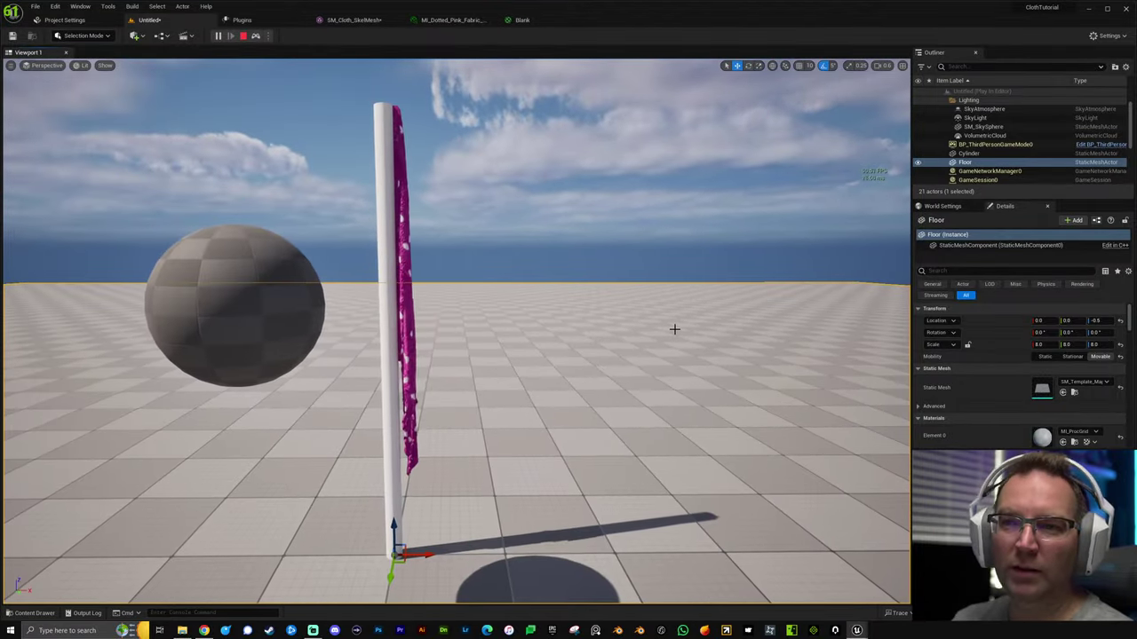
key("Escape")
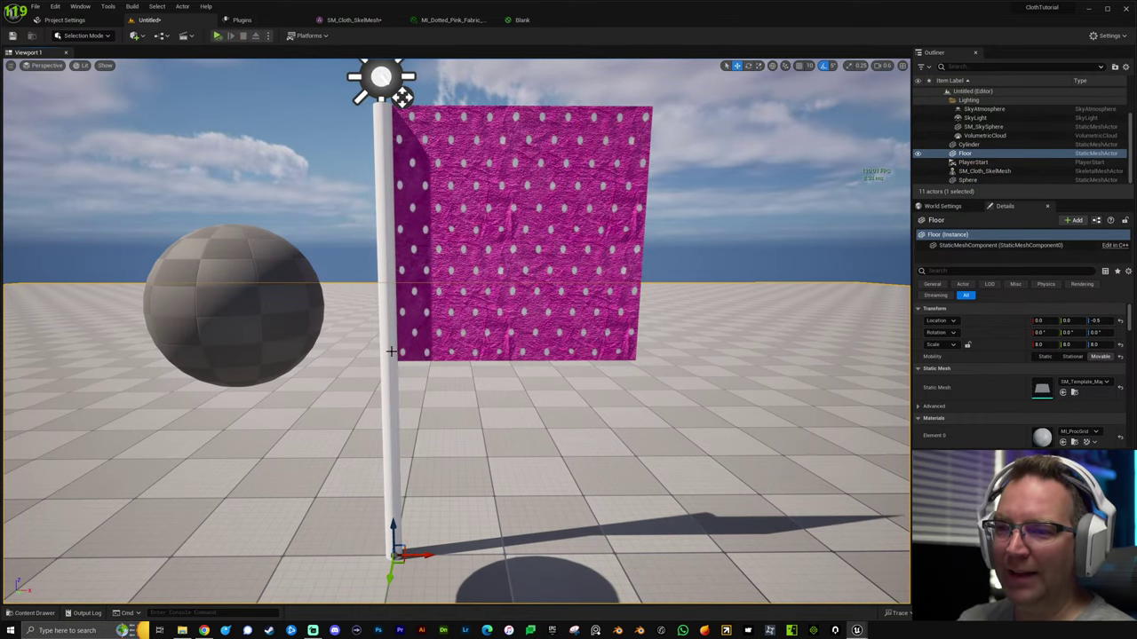
Paint value 100 along the cloth's pinned edge with brush radius 40, leaving only its two corners and middle unpainted, and save SM_Cloth_SkelMesh.
left_click(354, 21)
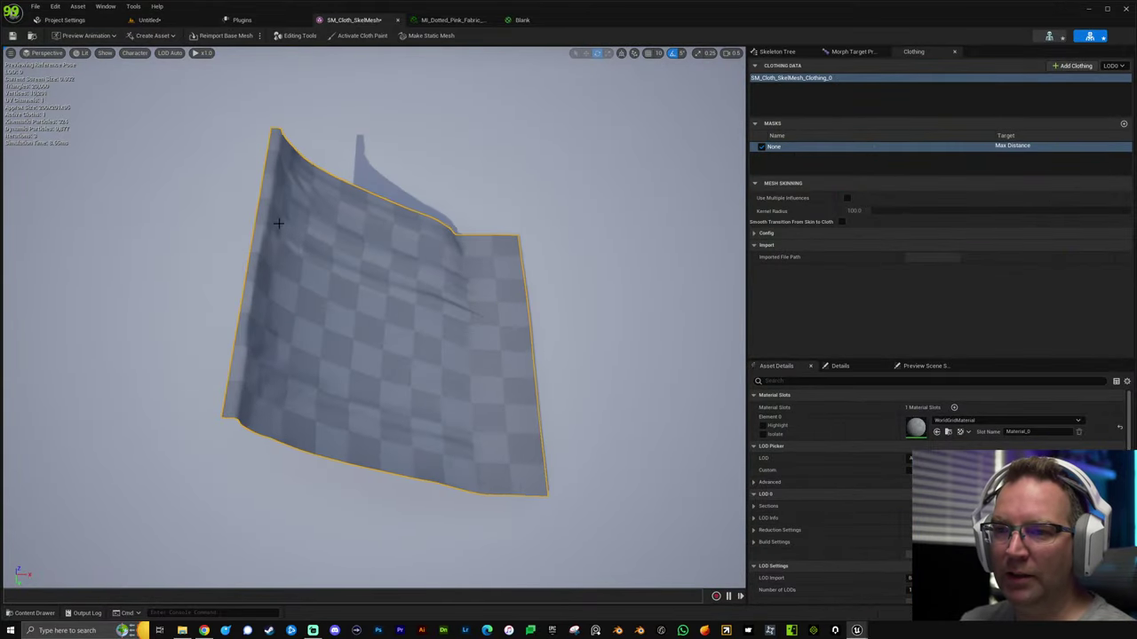
left_click(363, 35)
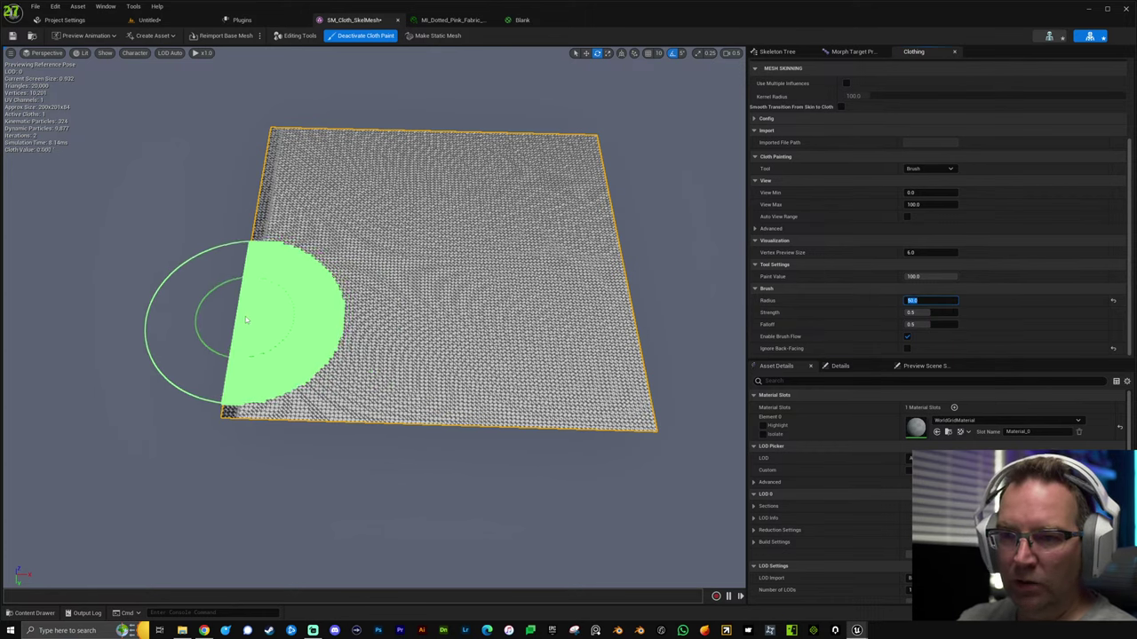
left_click(917, 300)
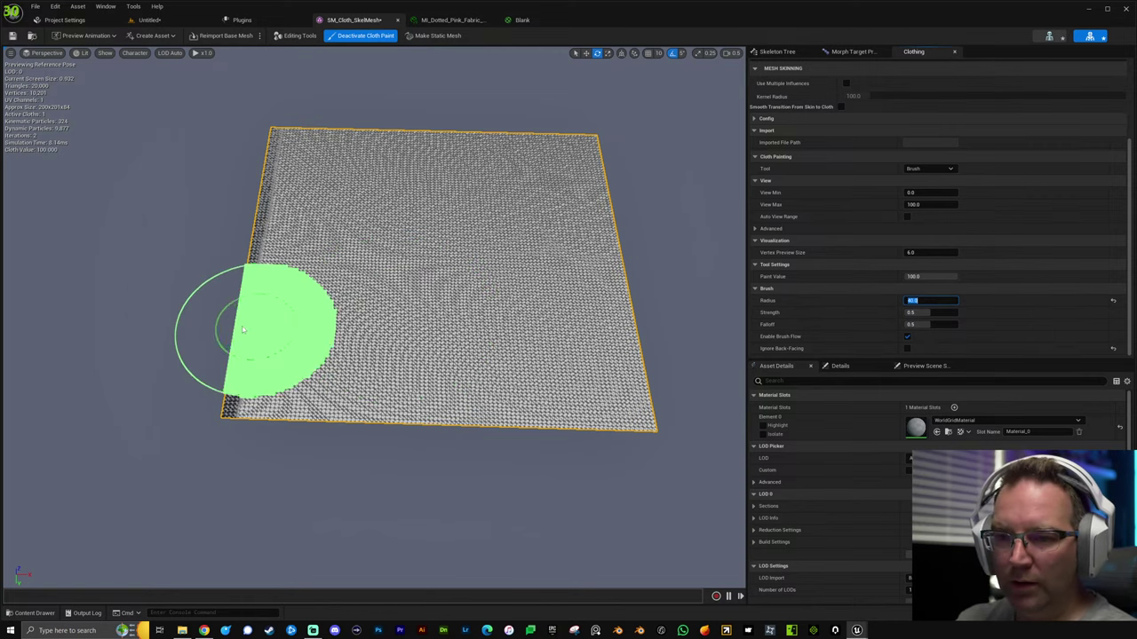
left_click_drag(242, 338, 243, 330)
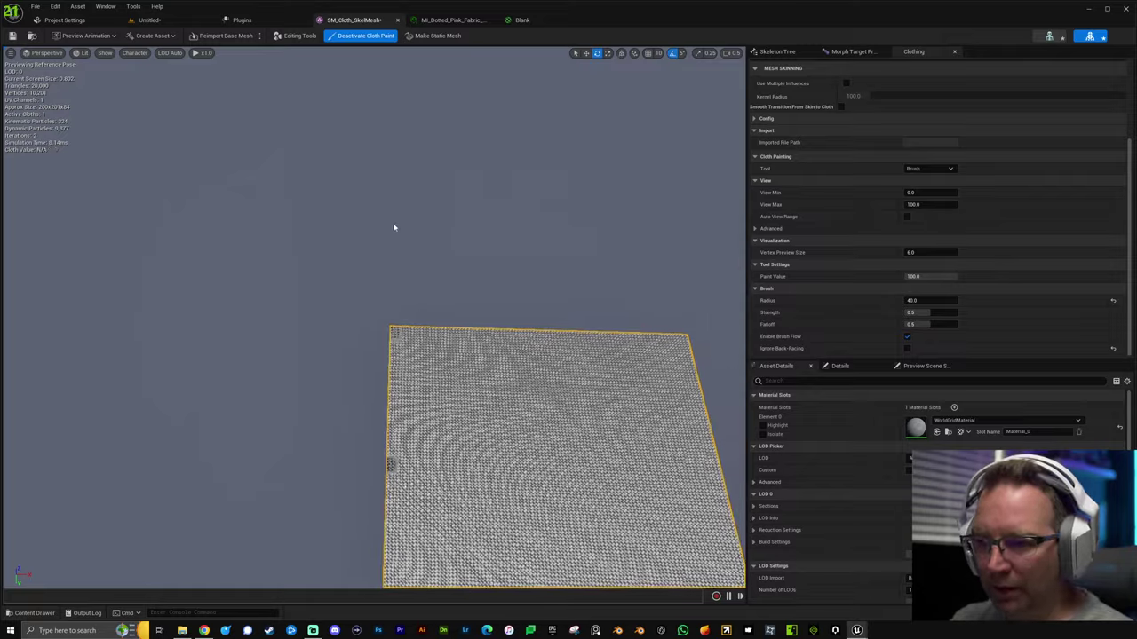
right_click_drag(393, 228, 393, 284)
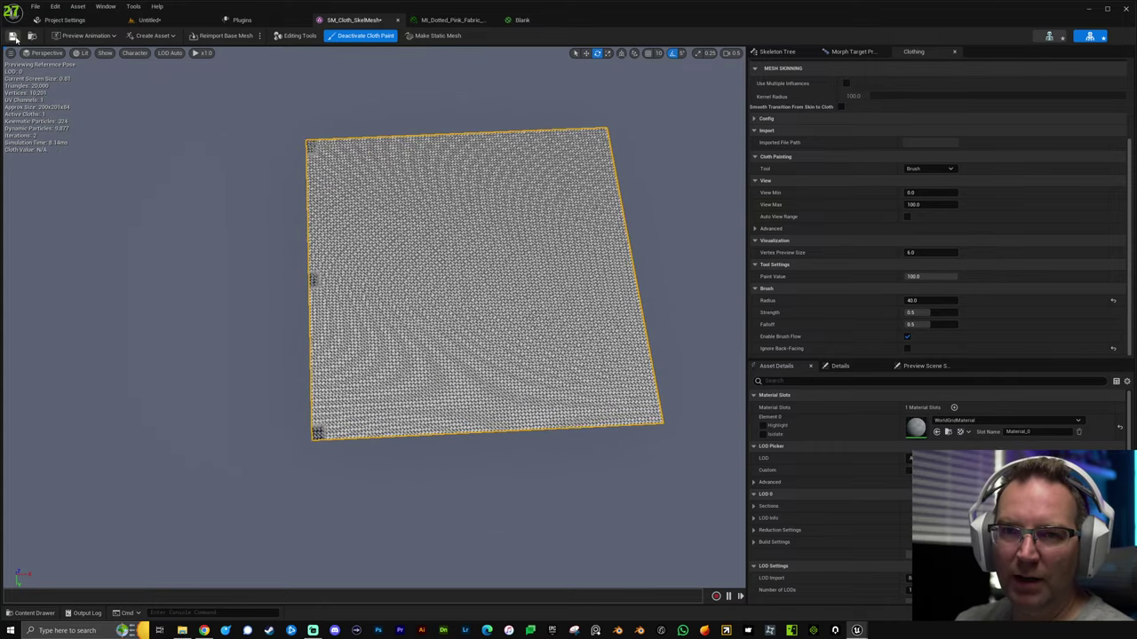
left_click(14, 37)
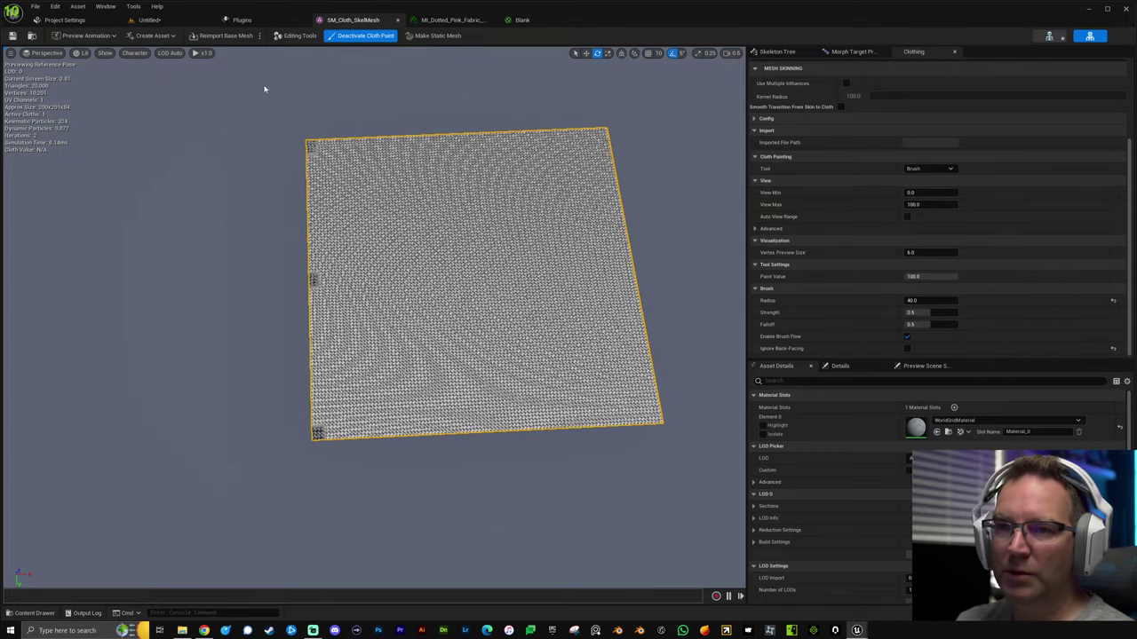
Finish cloth painting, preview the three-point pinned cloth, and test it in a level simulation.
left_click(358, 38)
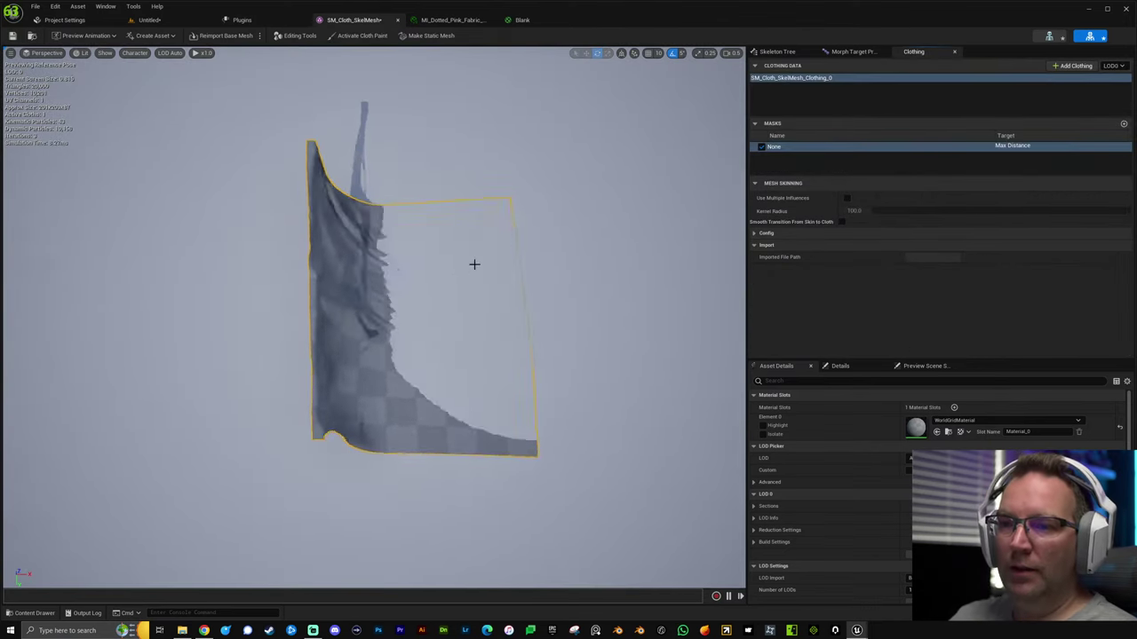
left_click_drag(474, 264, 621, 391, "alt")
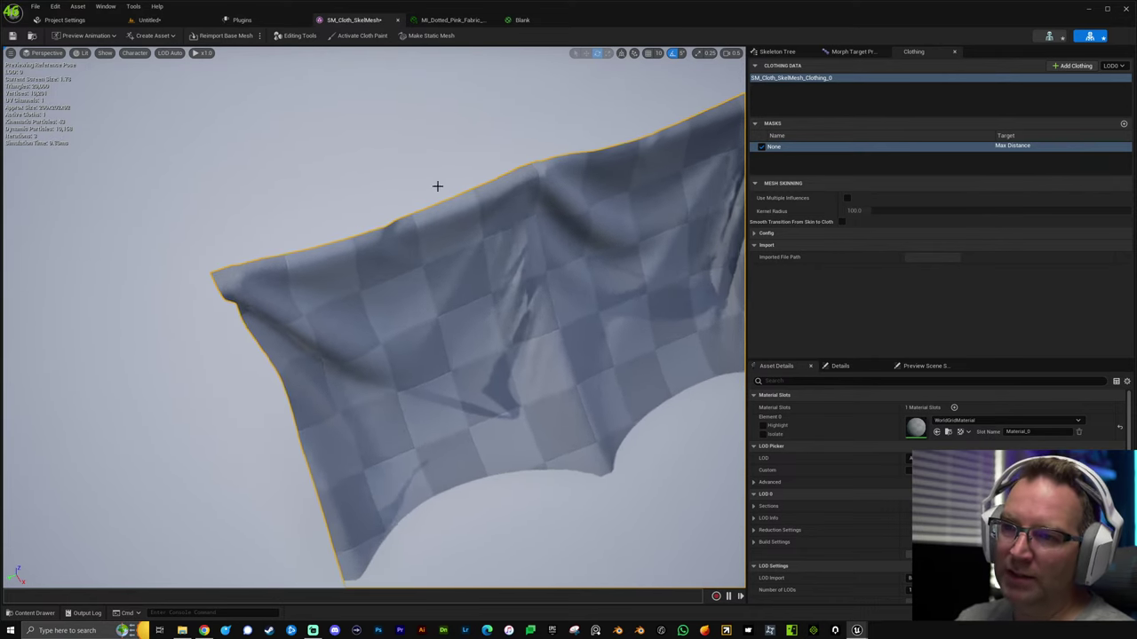
left_click(148, 19)
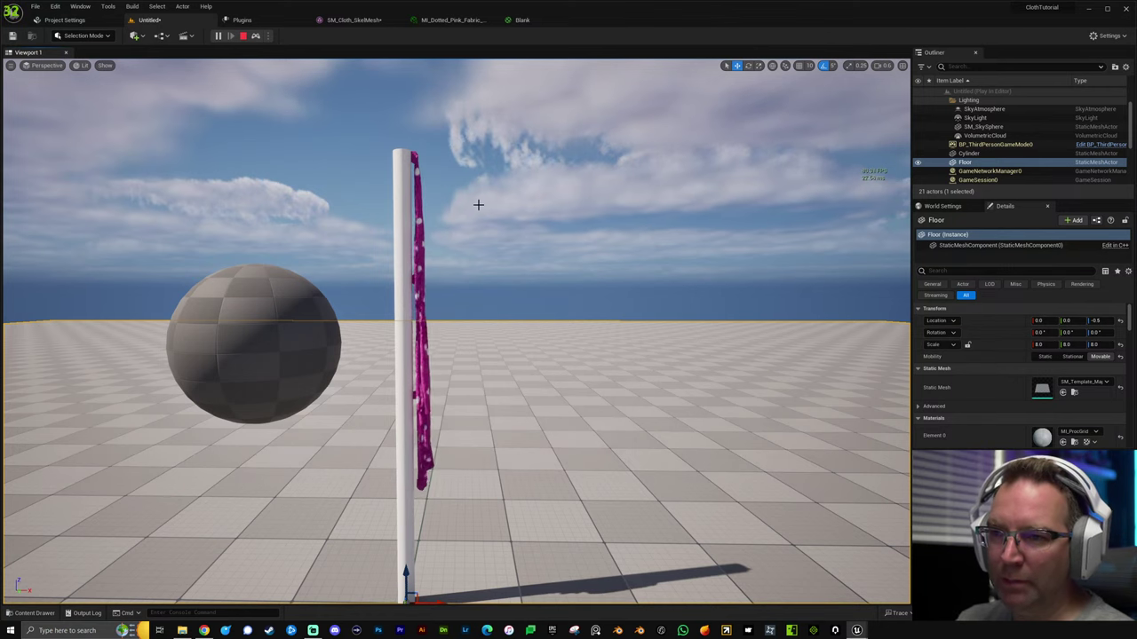
key("Escape")
Move the cloth closer to the pole, to about X 104.4, and check the fit with a short simulation.
left_click(568, 270)
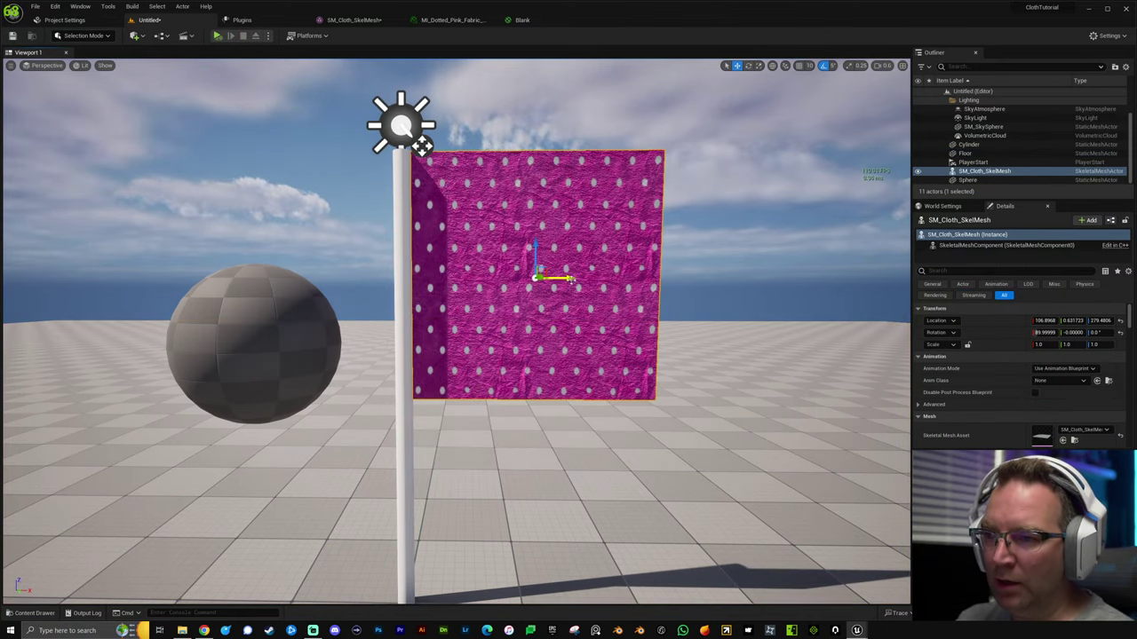
left_click_drag(572, 278, 568, 278)
key("alt+p")
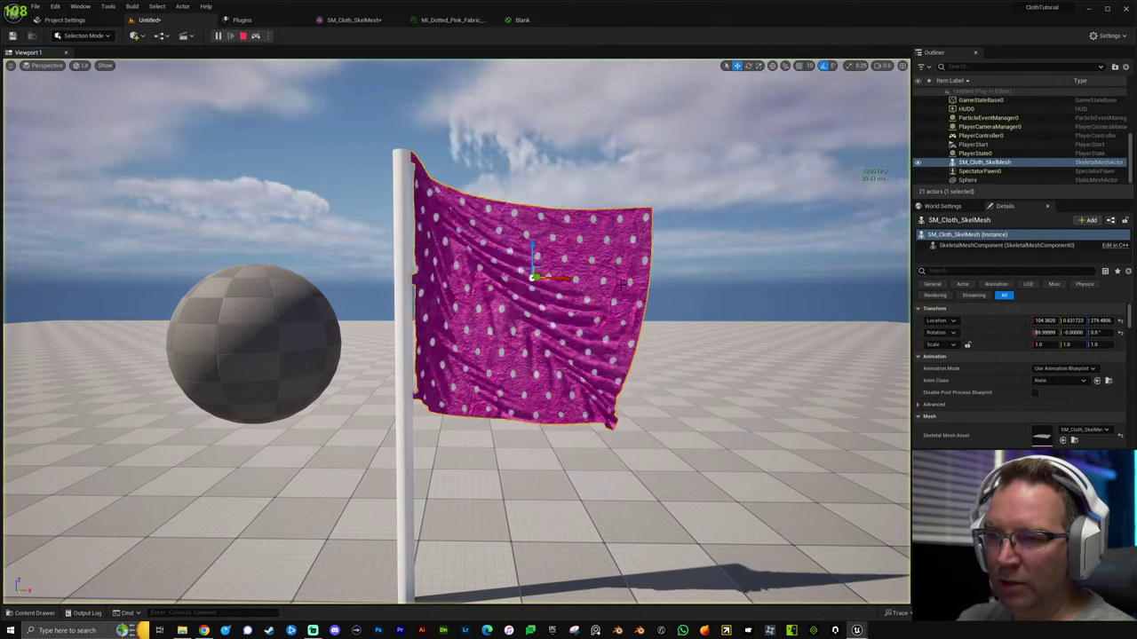
key("Escape")
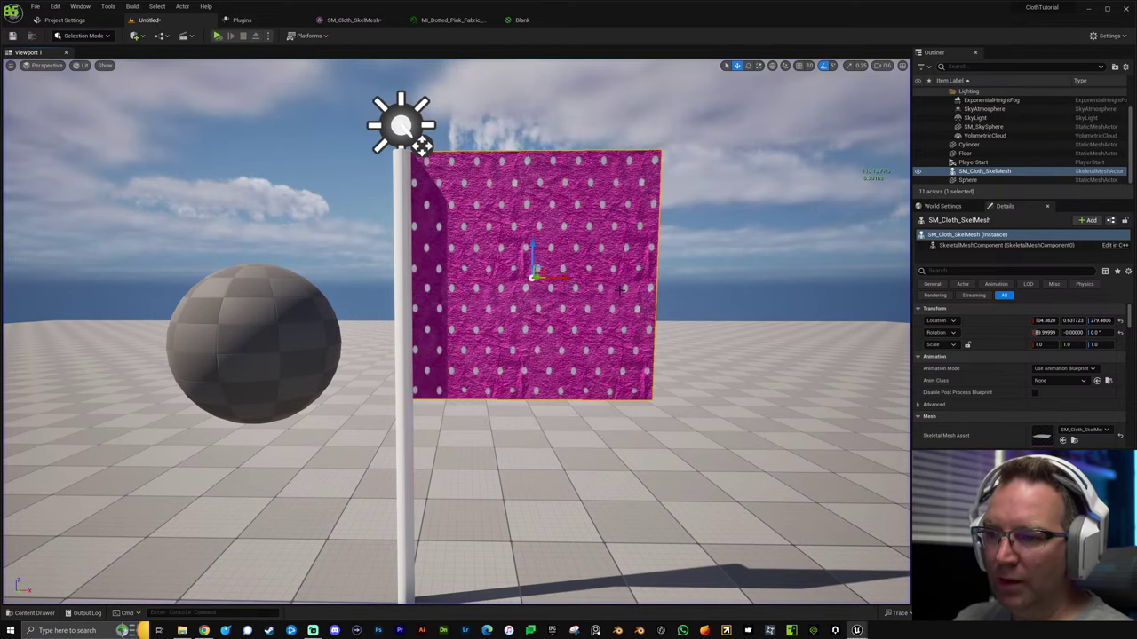
Save the level as test2.
key("ctrl+s")
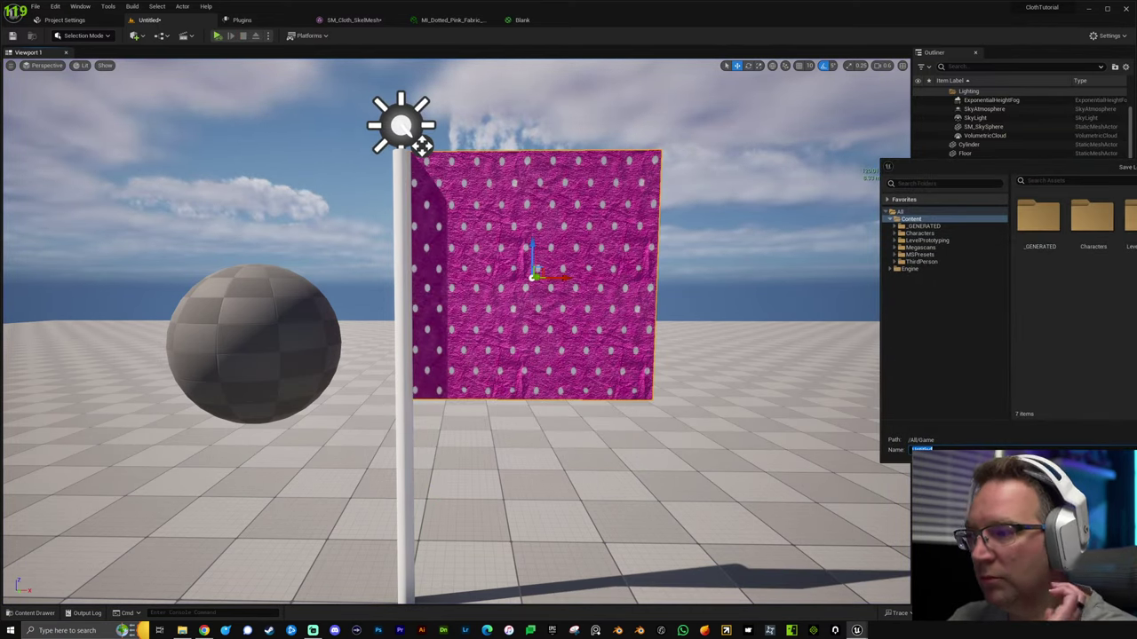
left_click_drag(1106, 174, 549, 189)
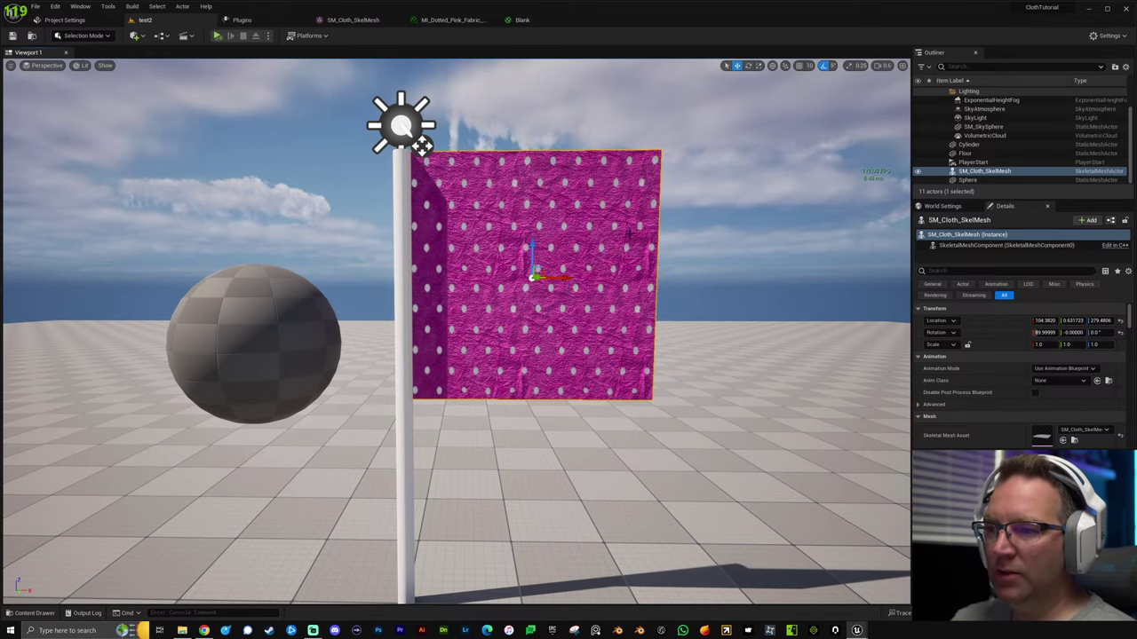
Find the Wind Directional Source among all actor classes and add it to the level.
right_click_drag(598, 243, 597, 221)
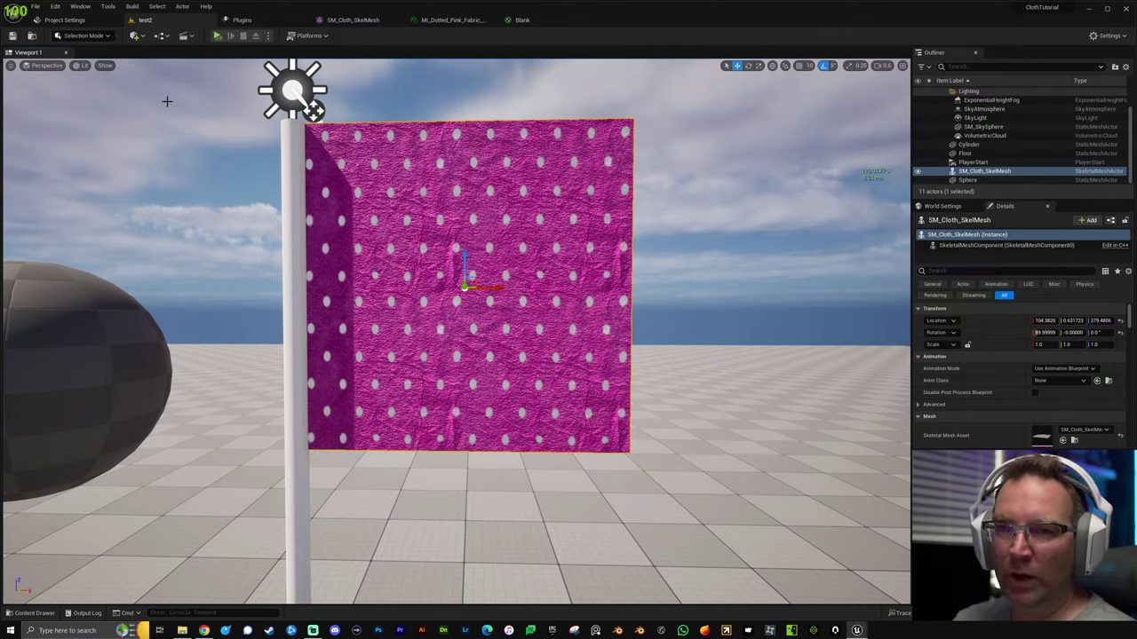
left_click(138, 37)
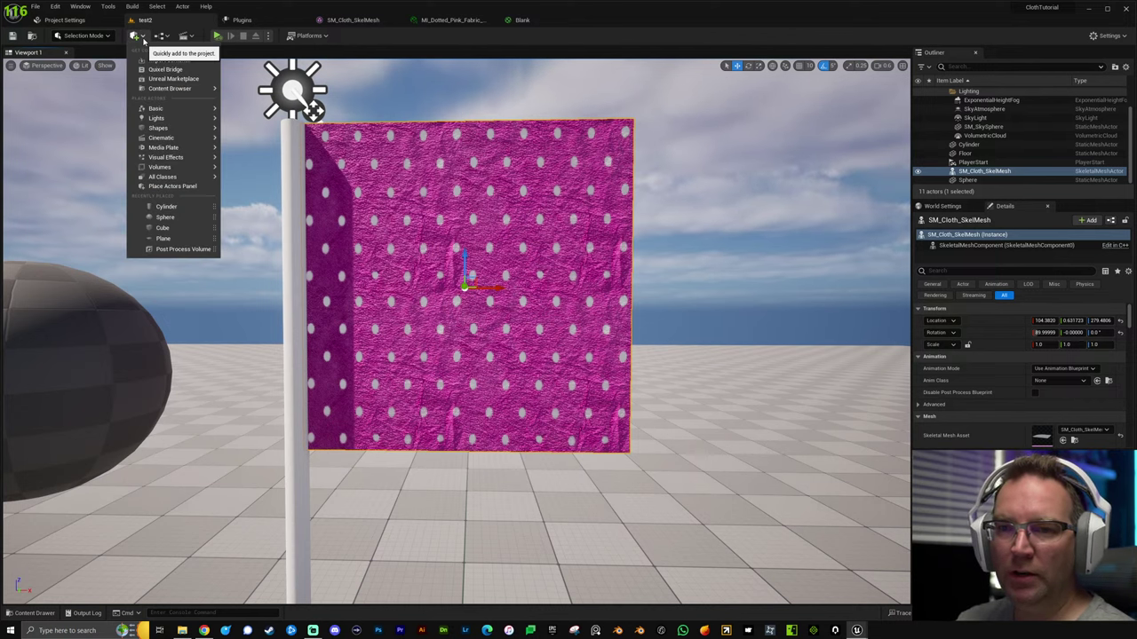
mouse_move(156, 110)
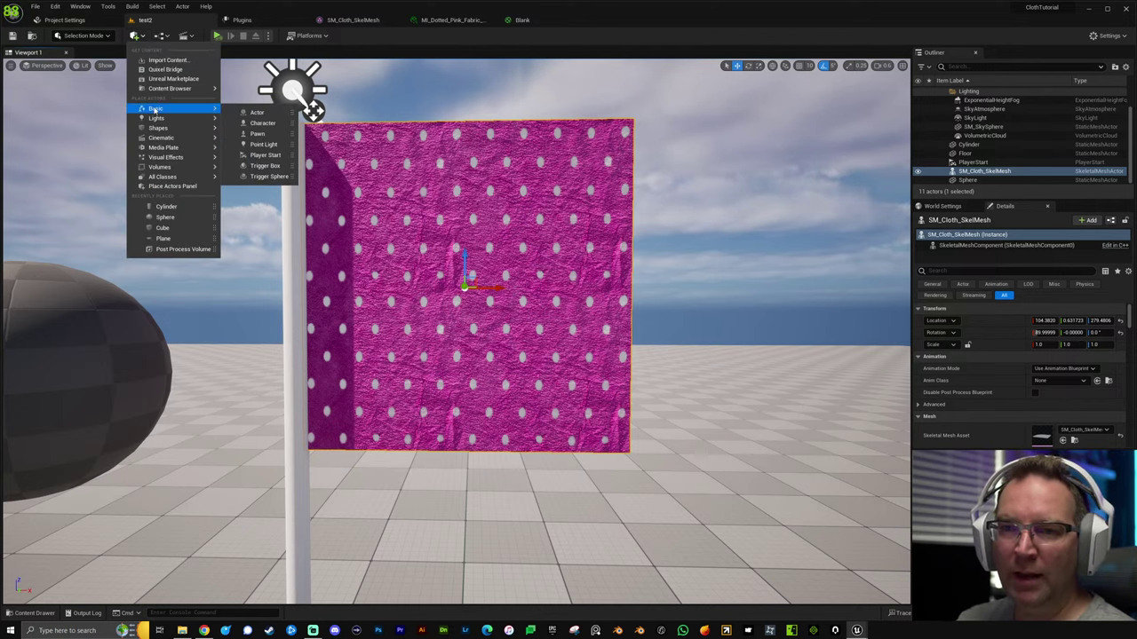
mouse_move(170, 180)
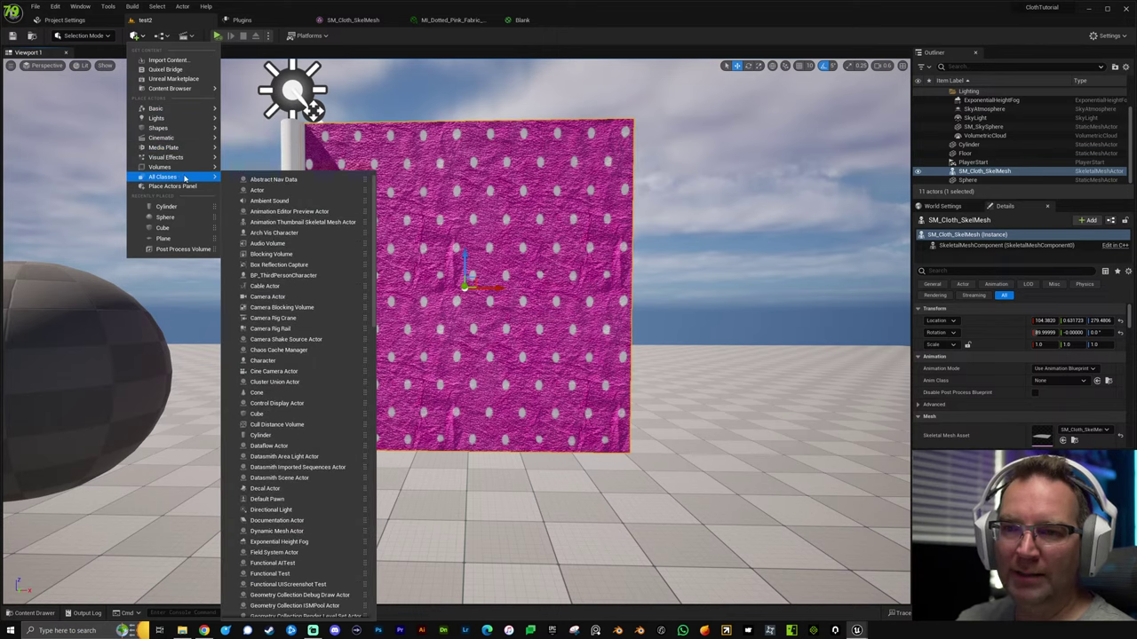
type("wind")
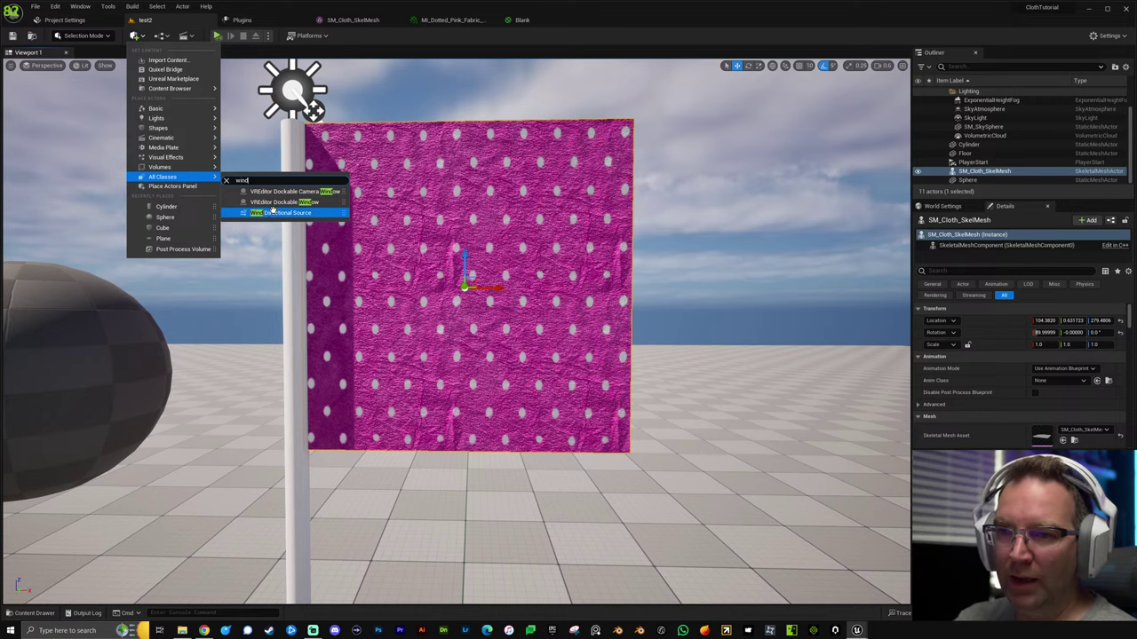
left_click(277, 214)
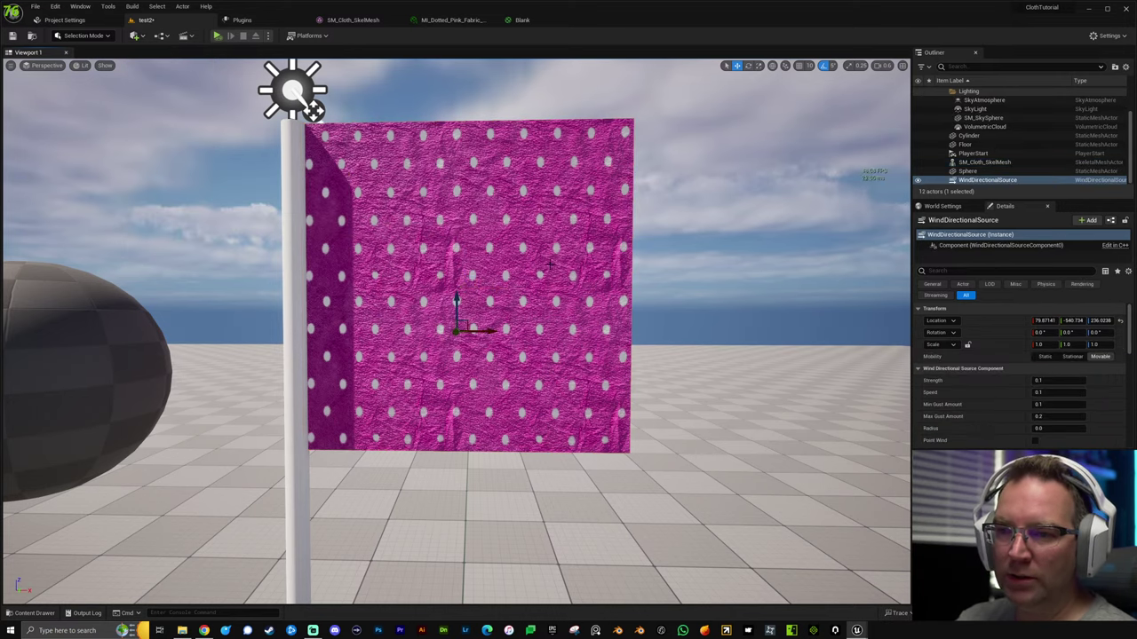
Move the wind source in the horizontal plane to about X 132.5, Y -526.6.
key("s")
right_click_drag(558, 249, 510, 253)
key("w")
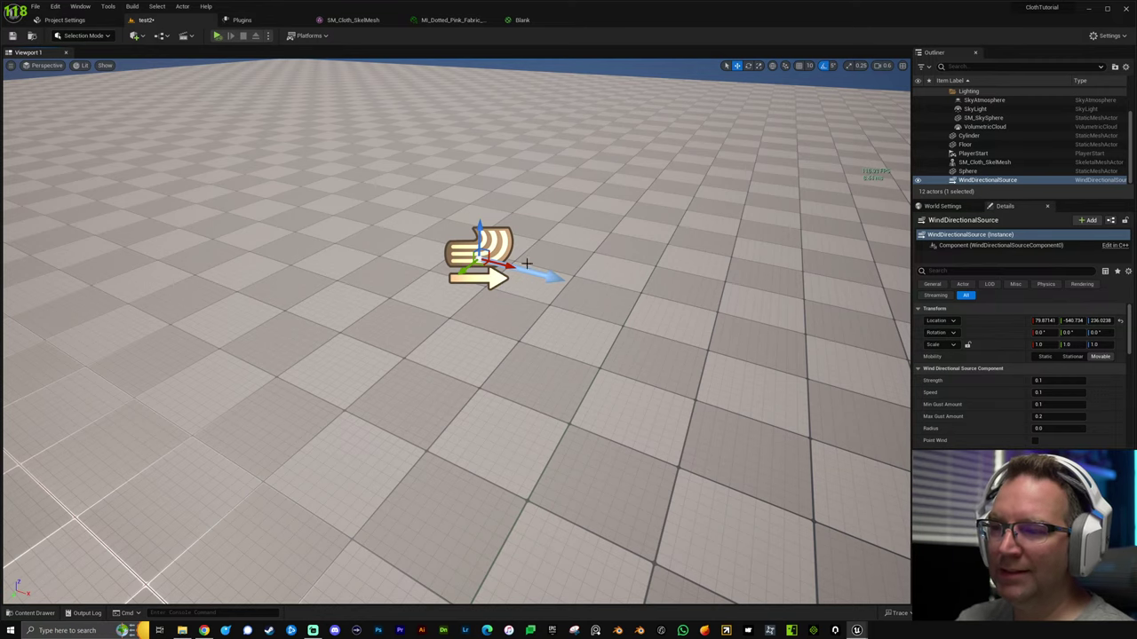
right_click_drag(527, 264, 622, 302)
key("s")
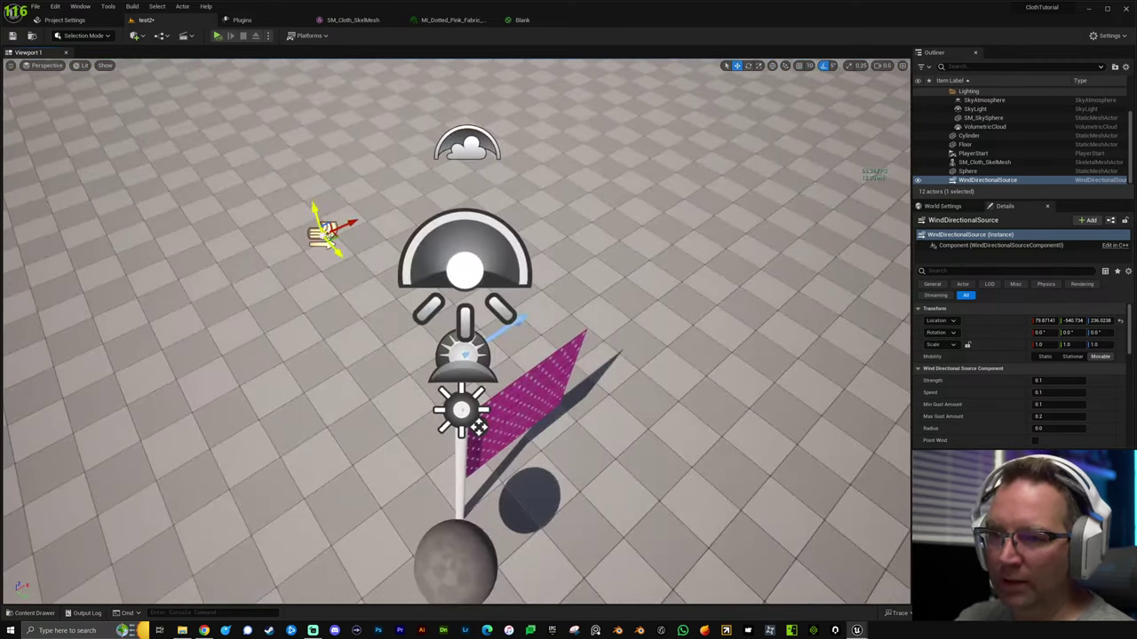
left_click_drag(328, 242, 354, 227)
Review the wind source's component settings and rotate the source about its vertical axis toward the flag.
scroll(968, 404, "down", 1)
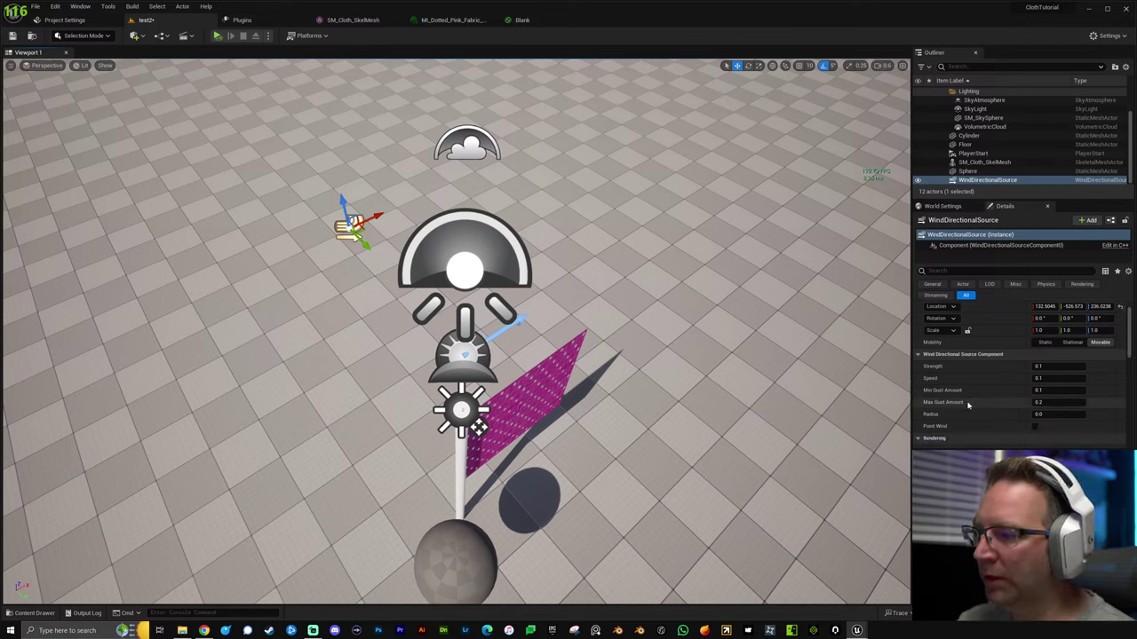
scroll(968, 405, "down", 1)
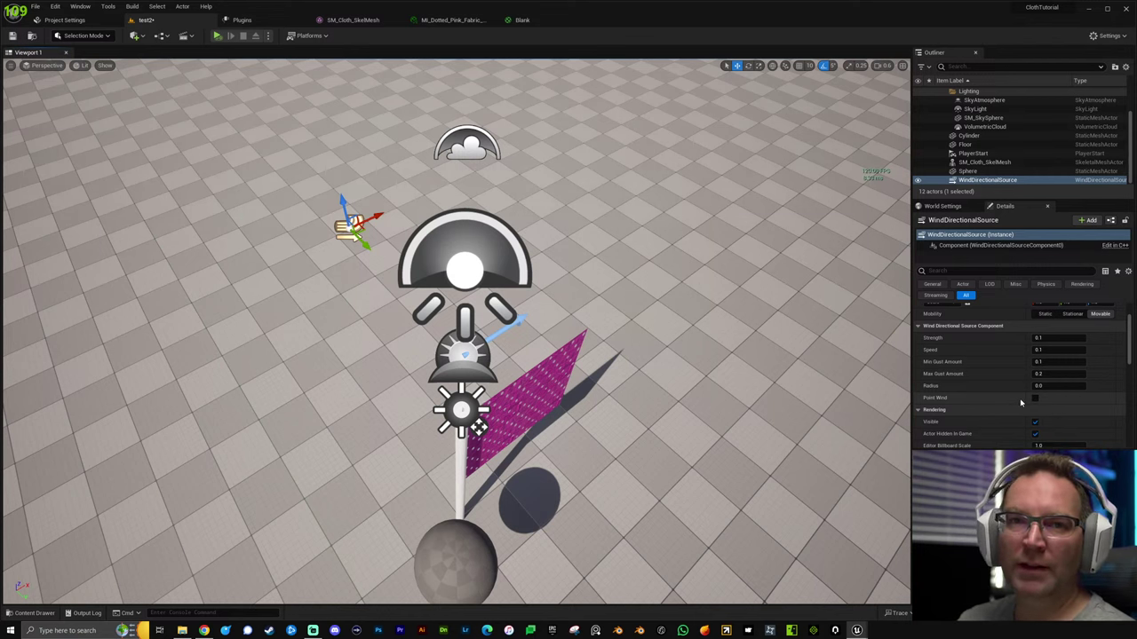
right_click_drag(506, 248, 462, 204)
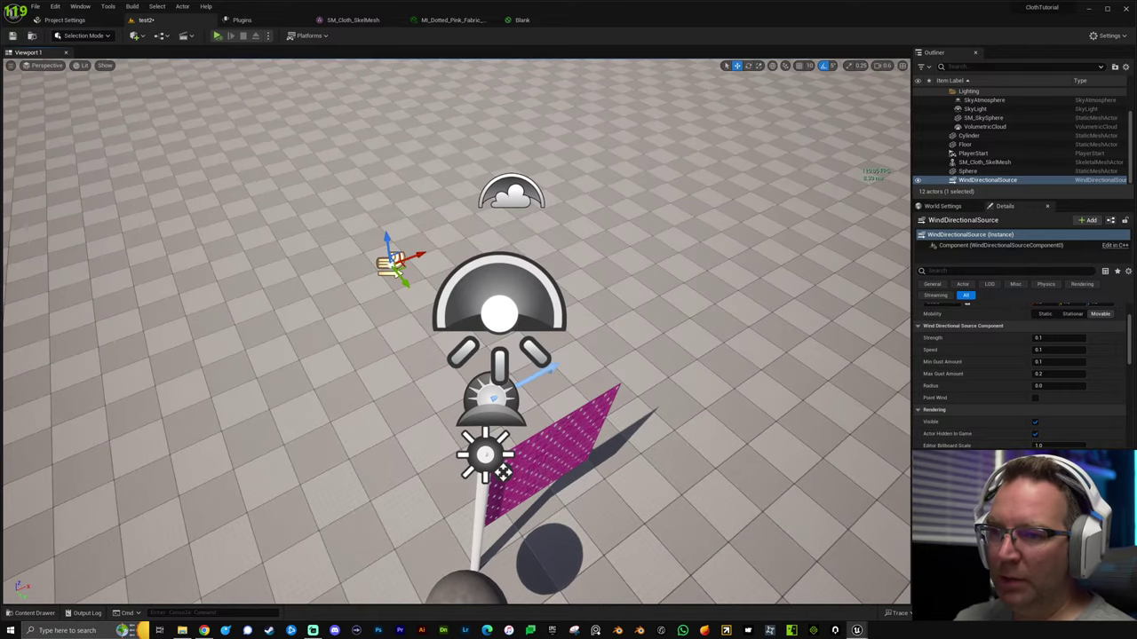
key("e")
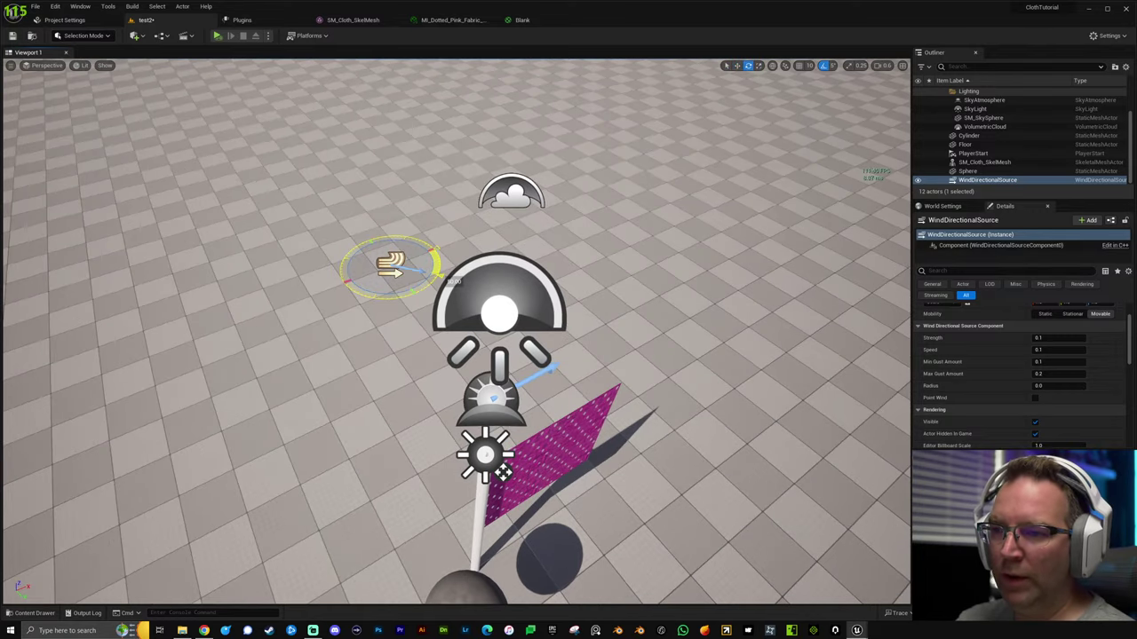
left_click_drag(436, 266, 442, 279)
Simulate the level to check how the rotated wind source affects the flag, and stop the simulation.
key("d")
right_click_drag(752, 341, 666, 278)
key("w")
key("d")
key("s")
key("alt+p")
key("q")
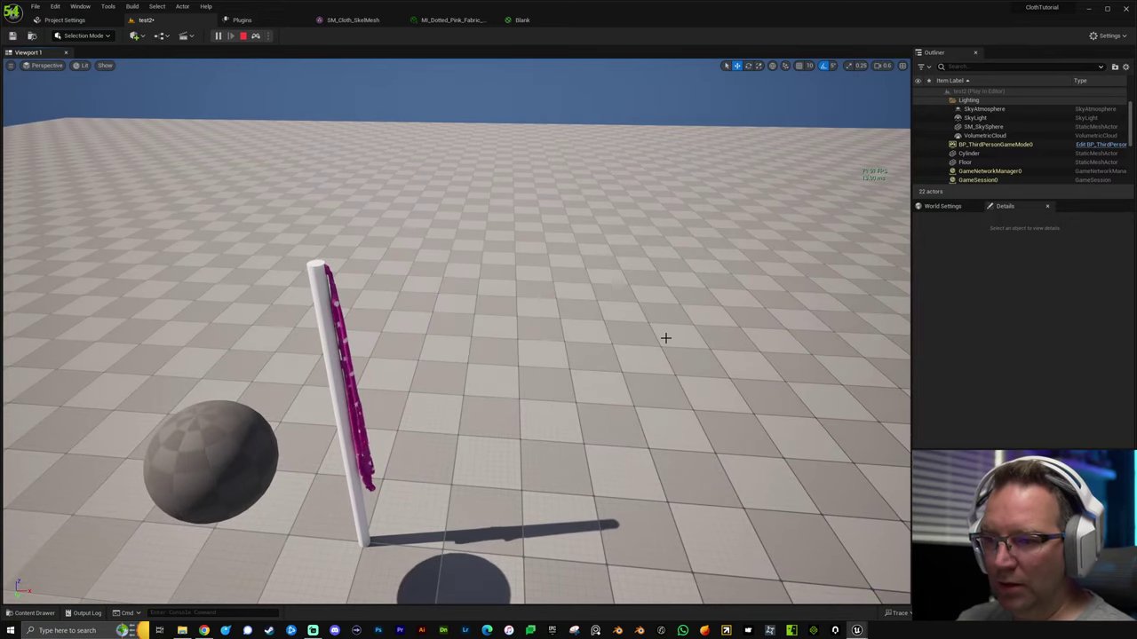
key("Escape")
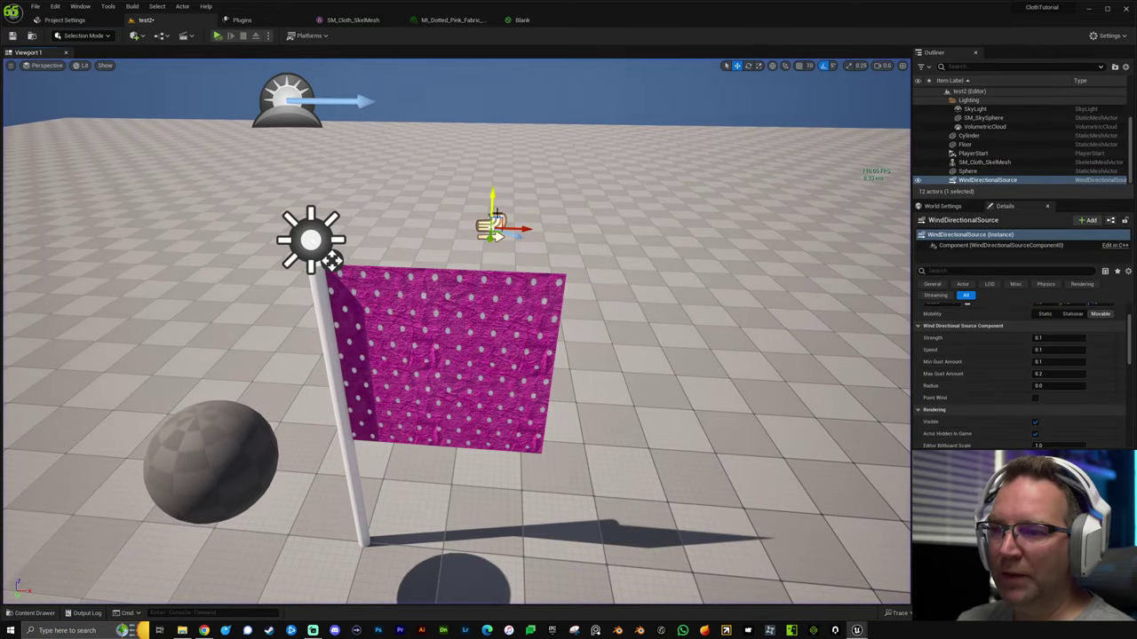
Move the wind source beside the flag's free edge and simulate it with Strength and Speed set to 3.0.
left_click_drag(499, 233, 668, 396)
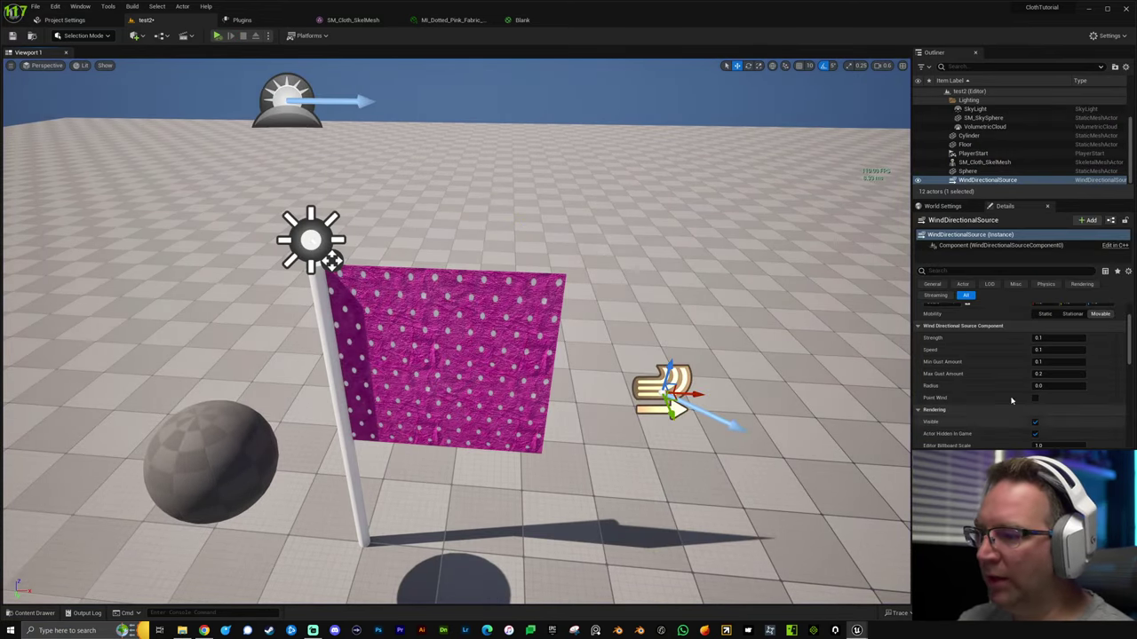
left_click(1062, 338)
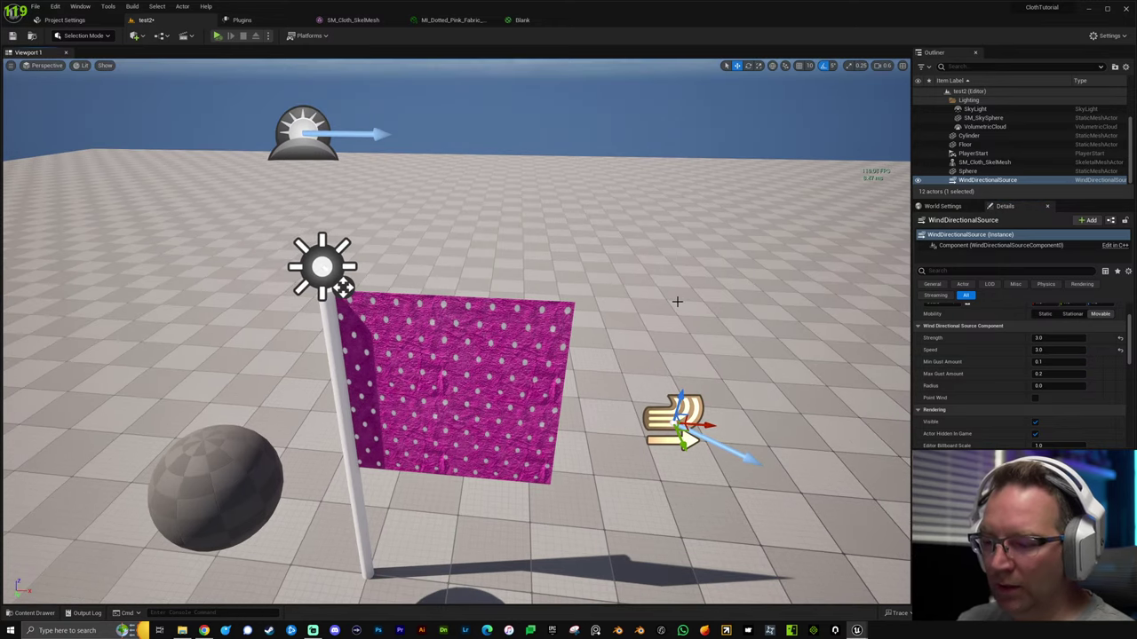
key("alt+p")
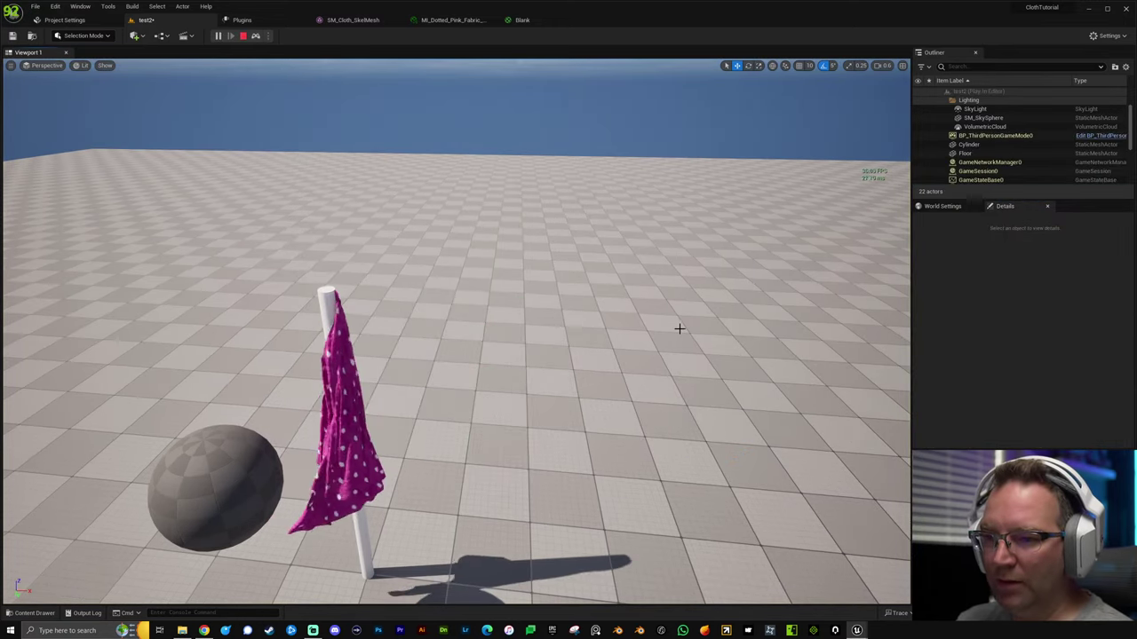
Examine the flag more closely in the running simulation and stop the simulation.
left_click(679, 328)
key("a")
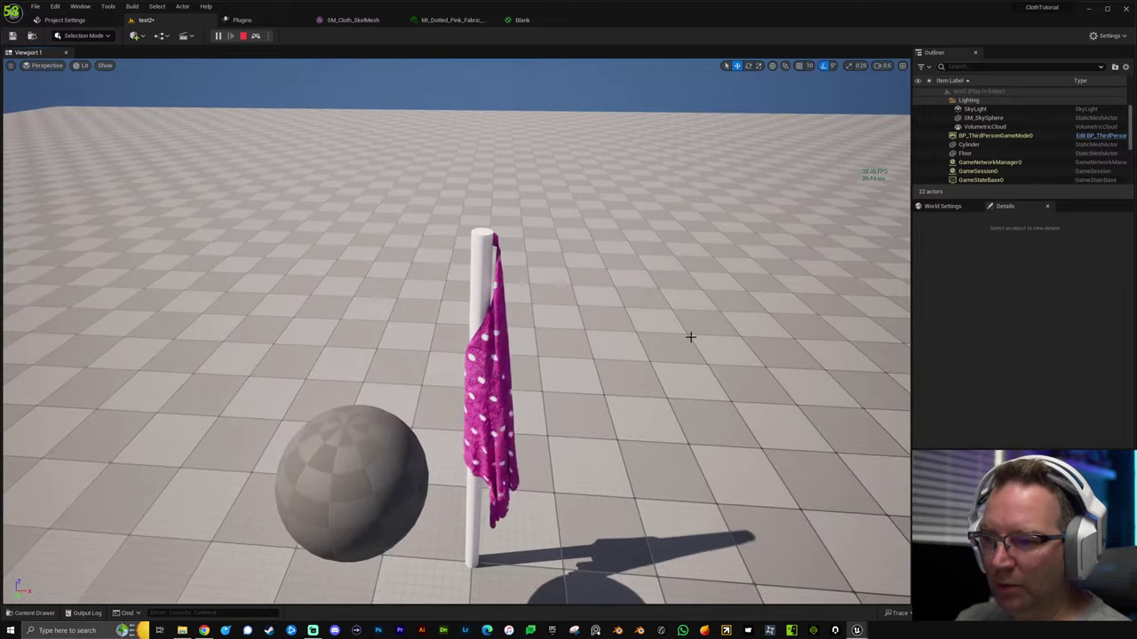
key("Escape")
Rotate the wind source about its vertical axis to point away from the pole, and test the flag in a brief simulation.
right_click_drag(696, 329, 789, 380)
key("e")
left_click_drag(717, 396, 750, 352)
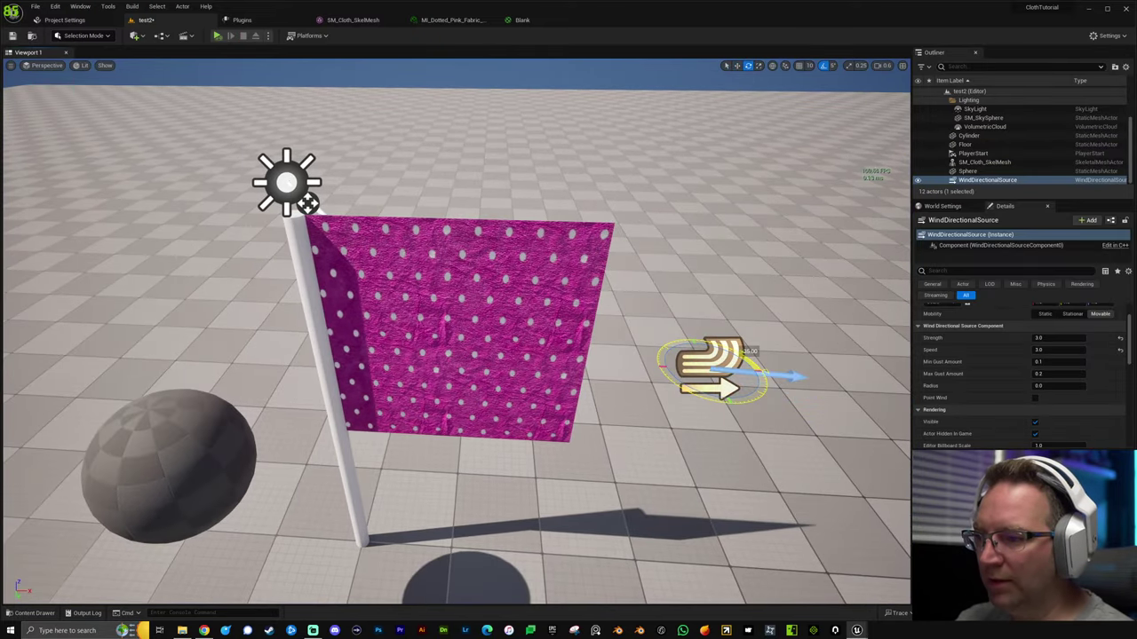
key("s")
right_click_drag(765, 371, 799, 356)
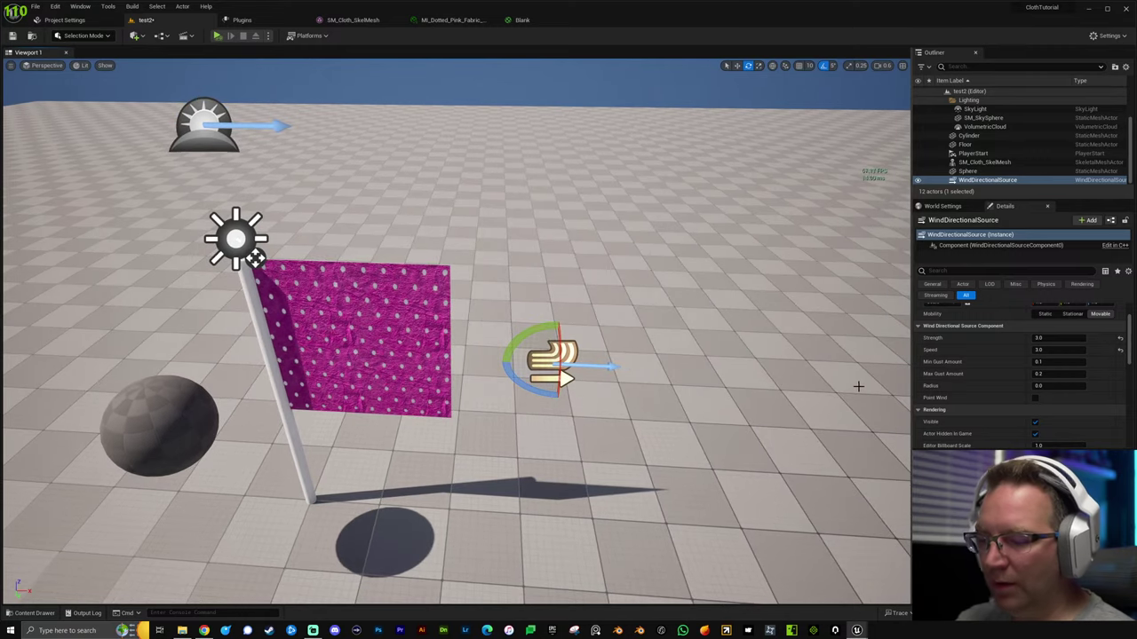
key("alt+s")
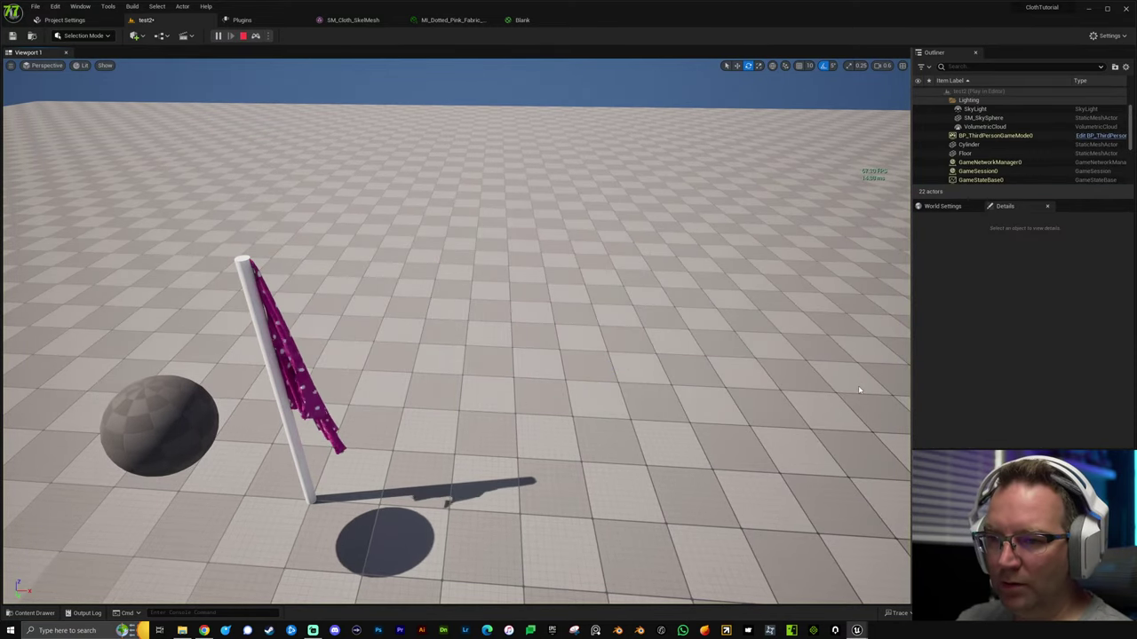
key("Escape")
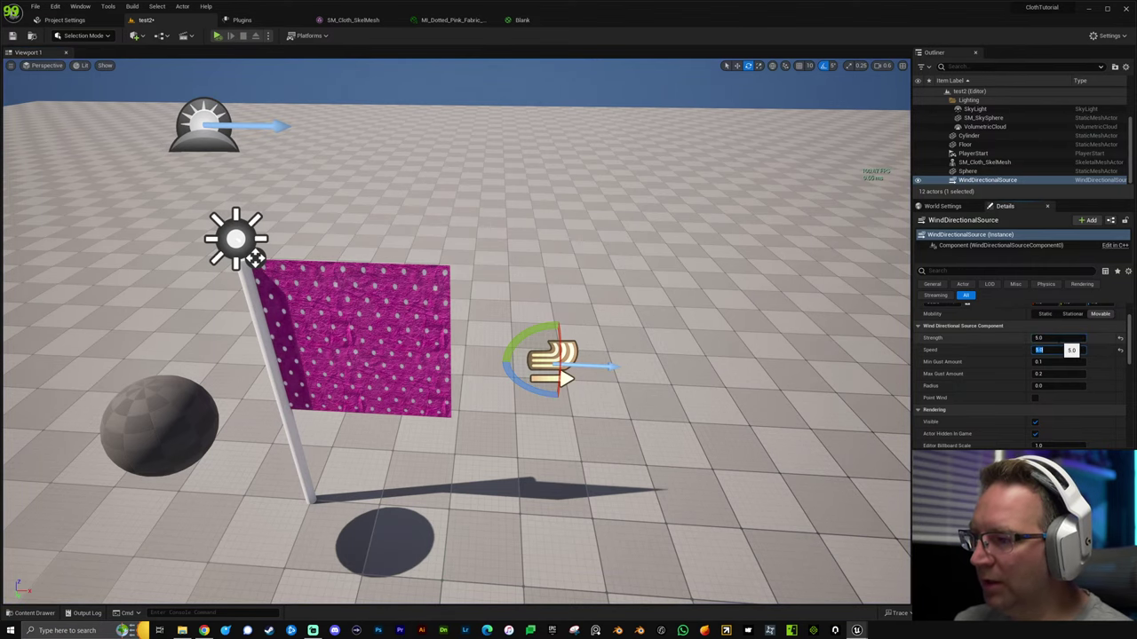
Set the wind source's Strength and Speed to 5.0 and check the flag up close in a simulation.
right_click_drag(572, 355, 559, 355)
key("alt+p")
key("a")
key("w")
key("w")
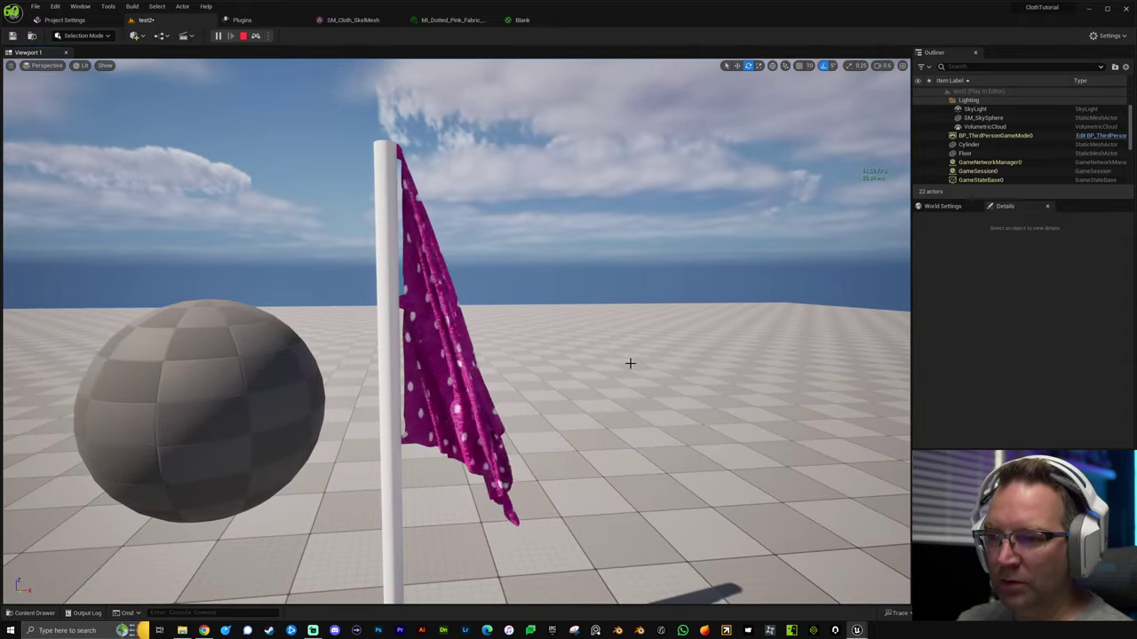
key("Escape")
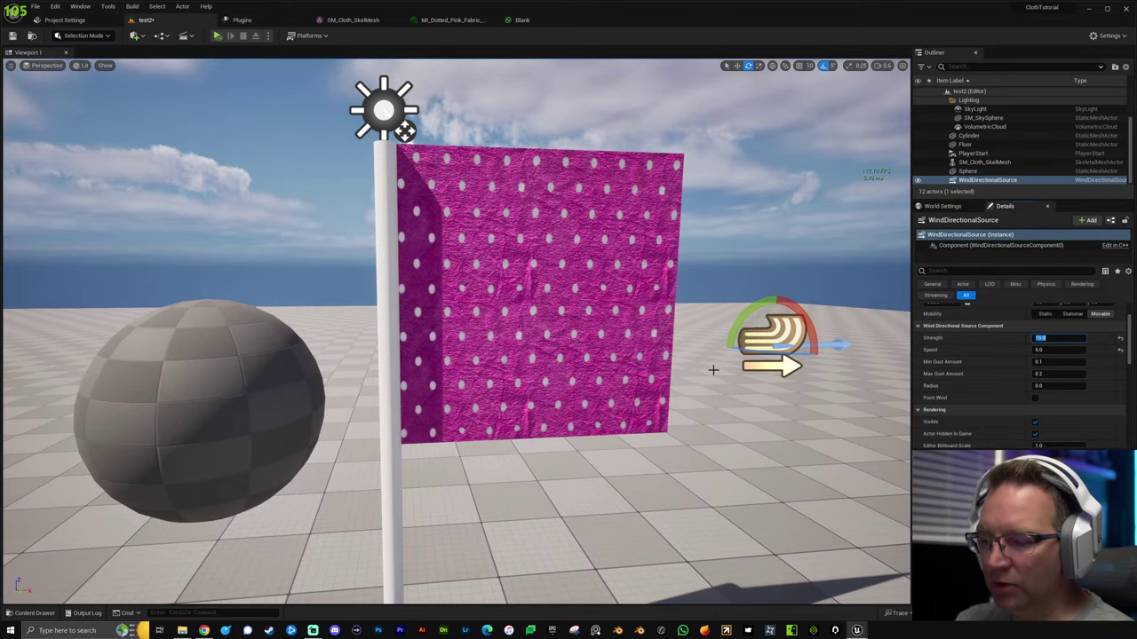
Simulate the flag with the wind source's Strength at 10.0, and again with Speed also raised to 10.0.
key("alt+p")
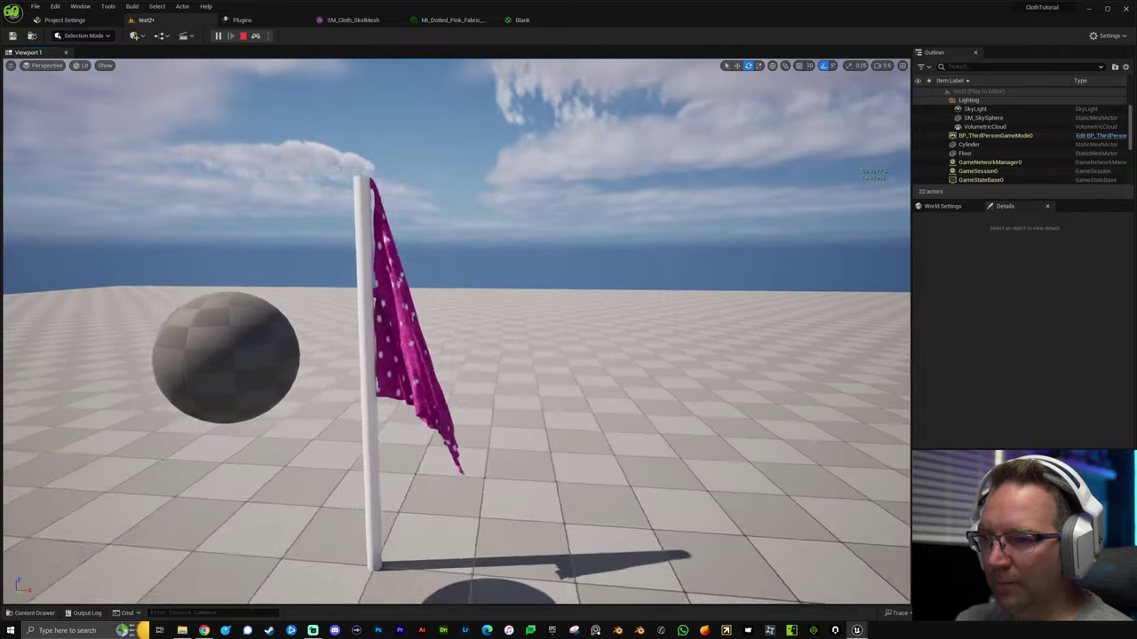
key("Escape")
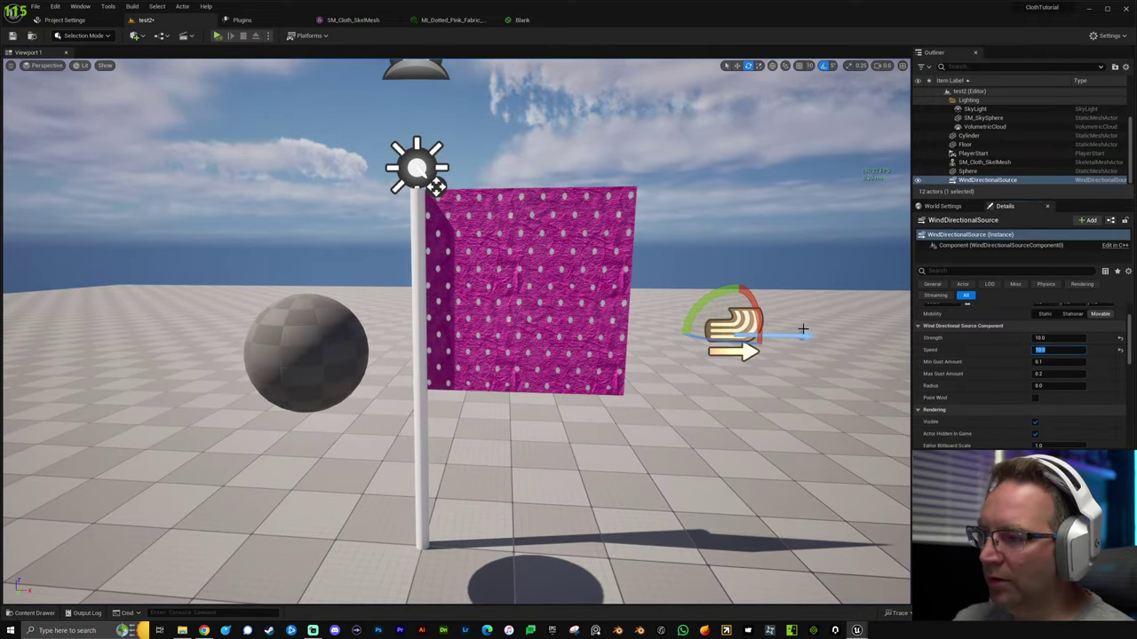
right_click_drag(804, 332, 824, 312)
key("alt+p")
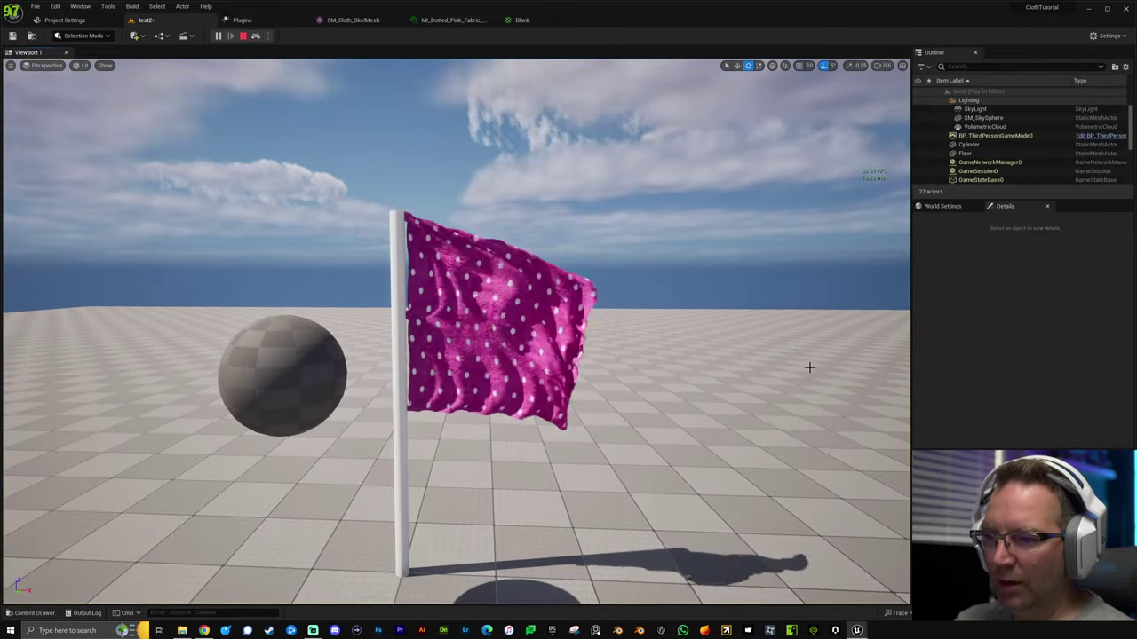
key("Escape")
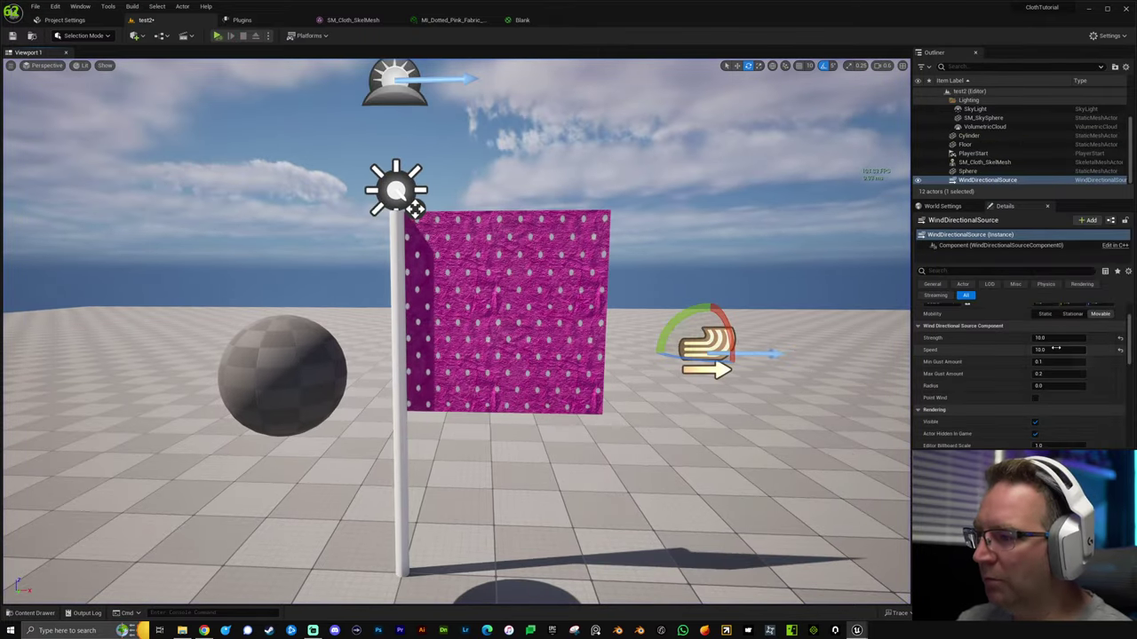
Lower the wind source's Speed to 7.0 and view the flag from different angles in a simulation.
key("alt+p")
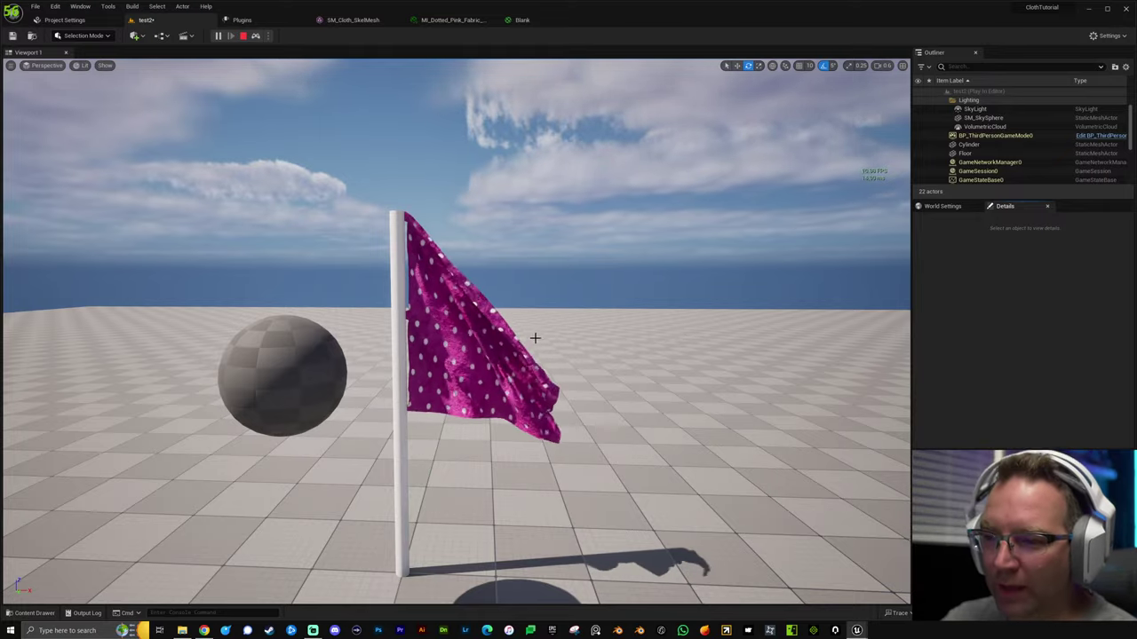
key("d")
right_click_drag(606, 362, 675, 362)
key("a")
right_click_drag(307, 317, 569, 261)
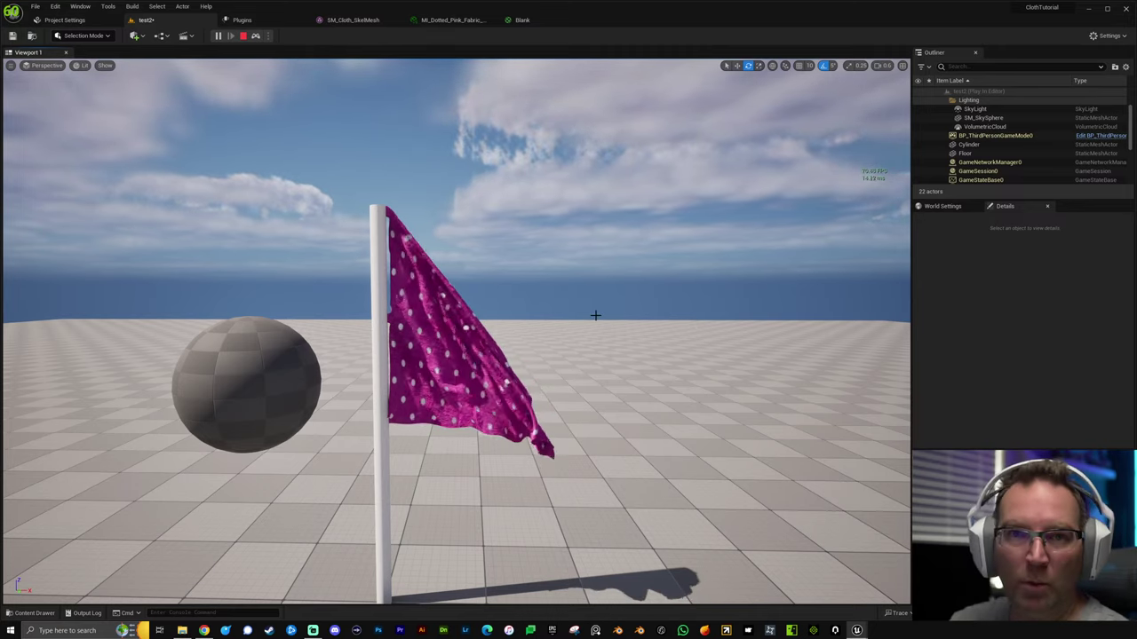
key("Escape")
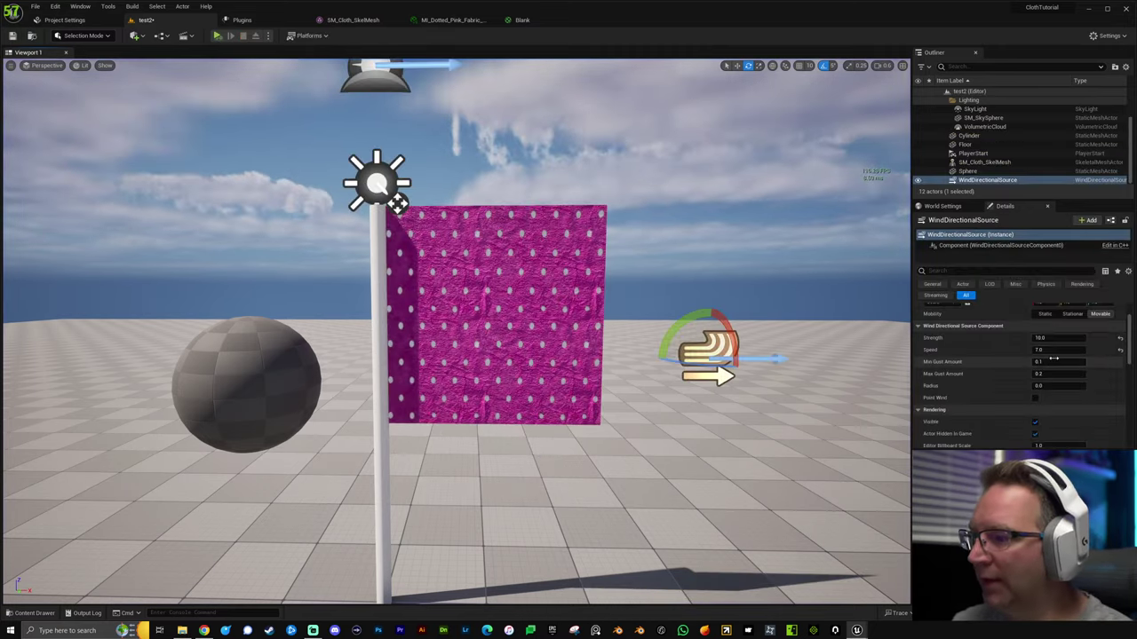
Set the wind source's Strength and Speed to 8.0 and test the flag in a simulation.
left_click(1053, 350)
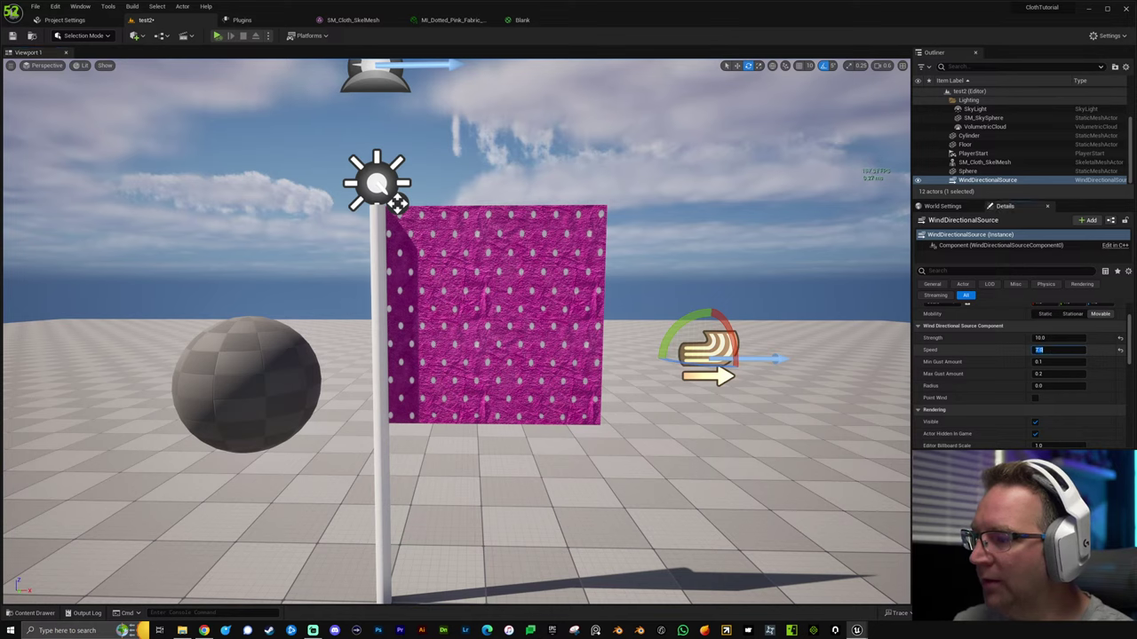
left_click(1044, 337)
right_click_drag(678, 329, 702, 329)
key("alt+p")
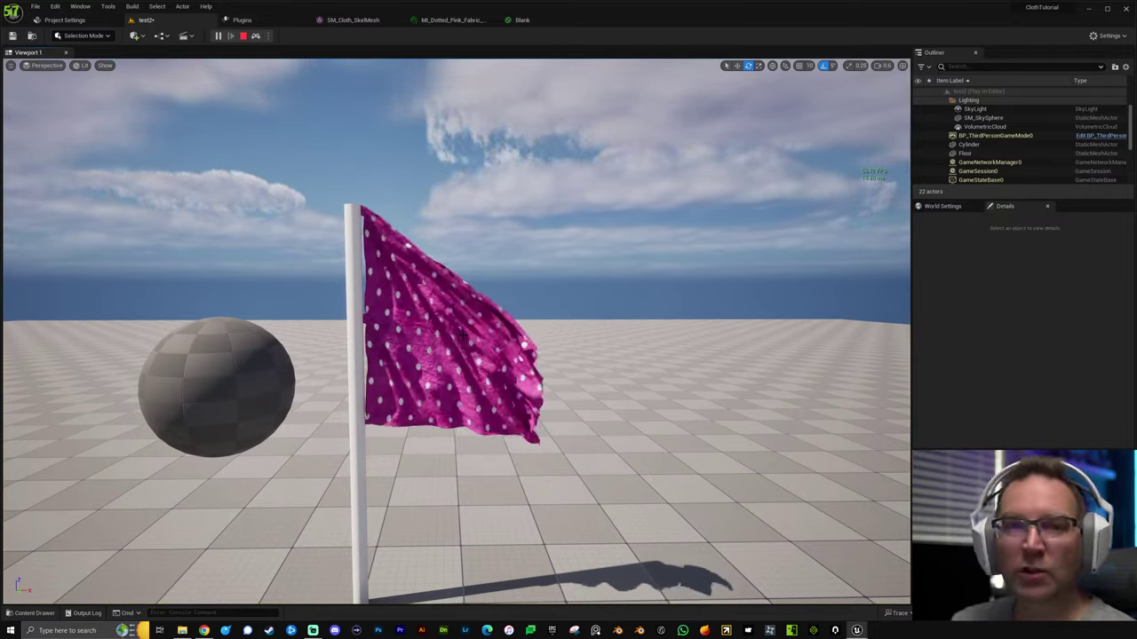
left_click(244, 35)
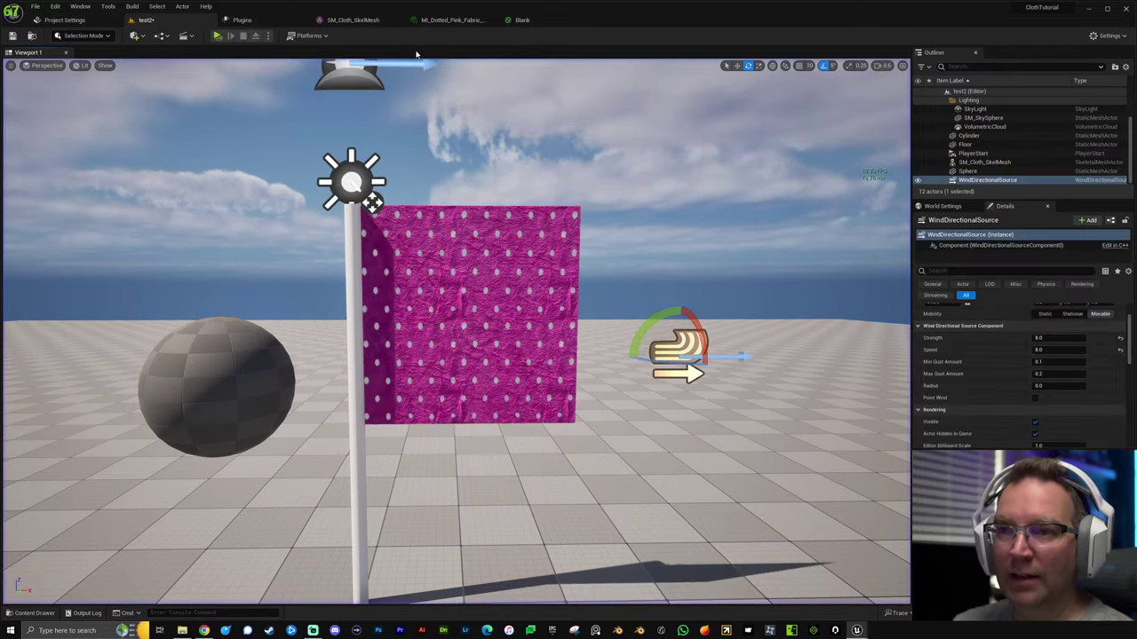
Set the Density in SM_Cloth_SkelMesh's cloth config to 9.0, save the mesh, and simulate the test2 level.
left_click(353, 20)
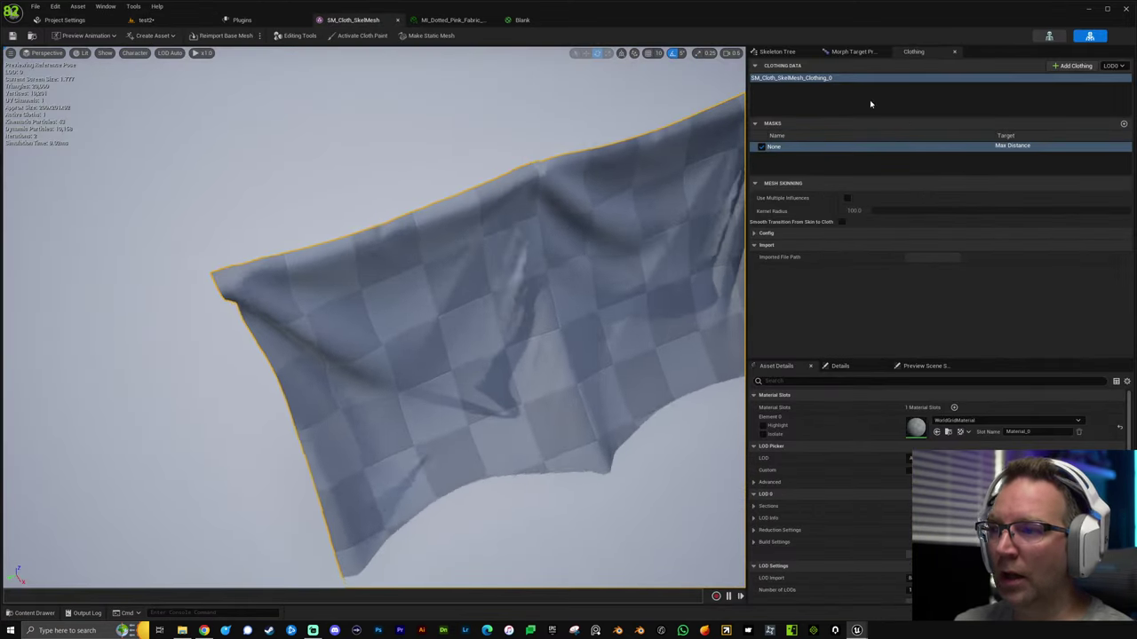
left_click(781, 232)
scroll(870, 267, "down", 3)
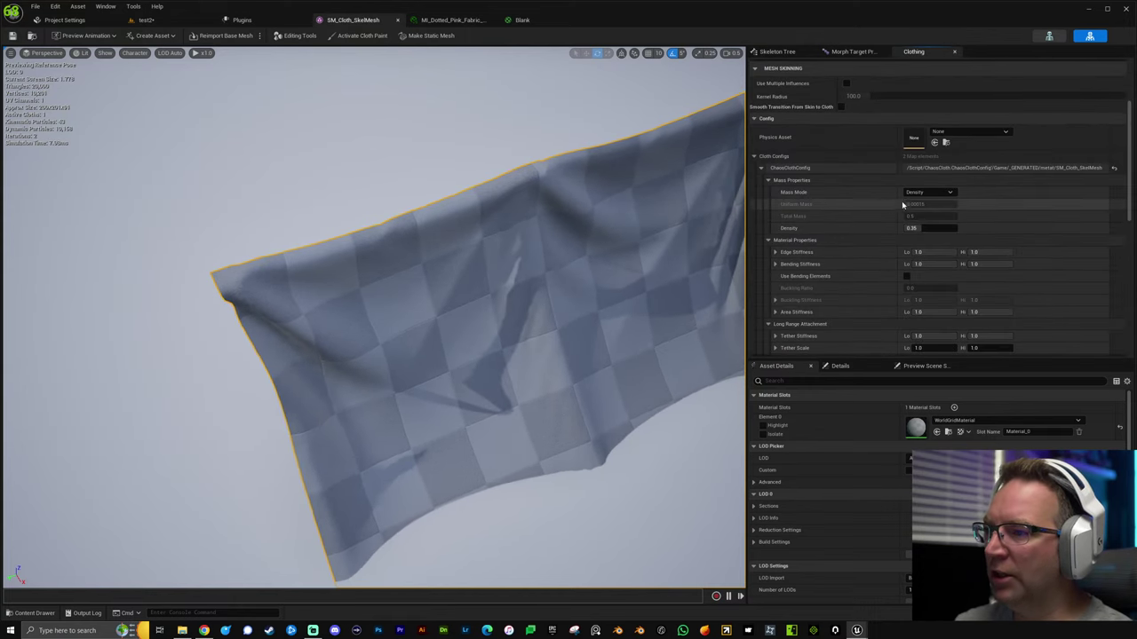
left_click(932, 229)
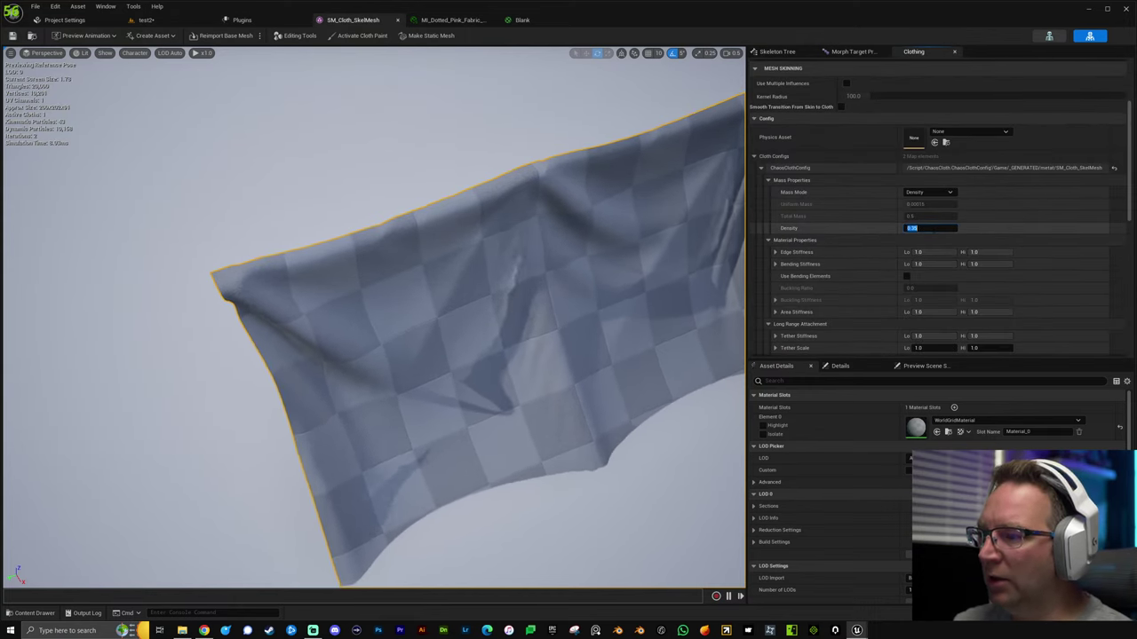
type("9")
key("Return")
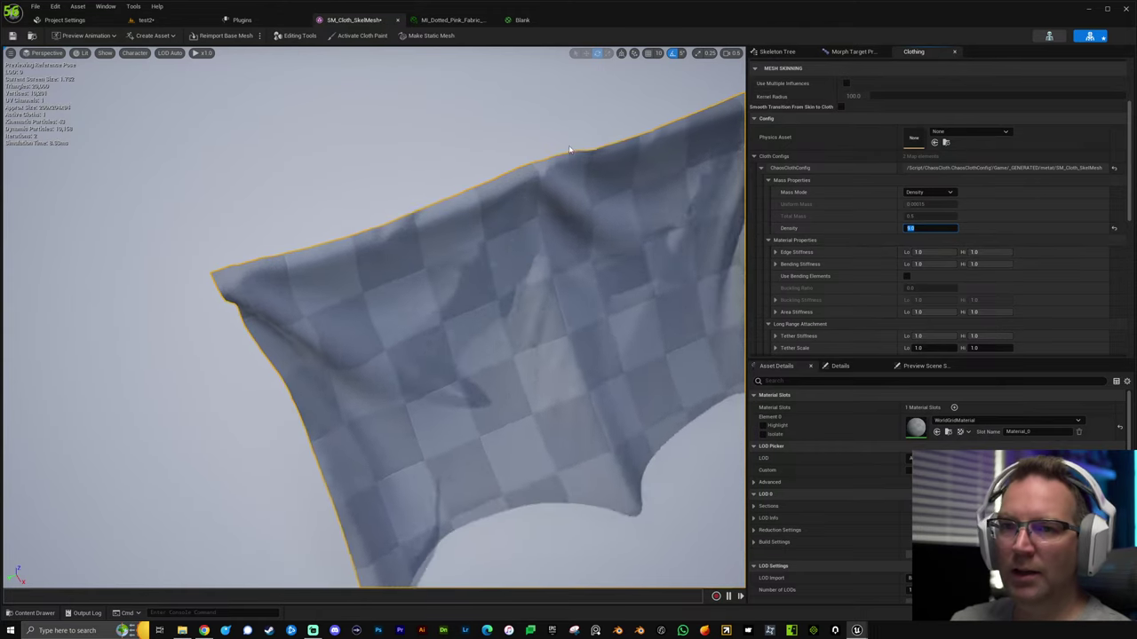
key("ctrl+s")
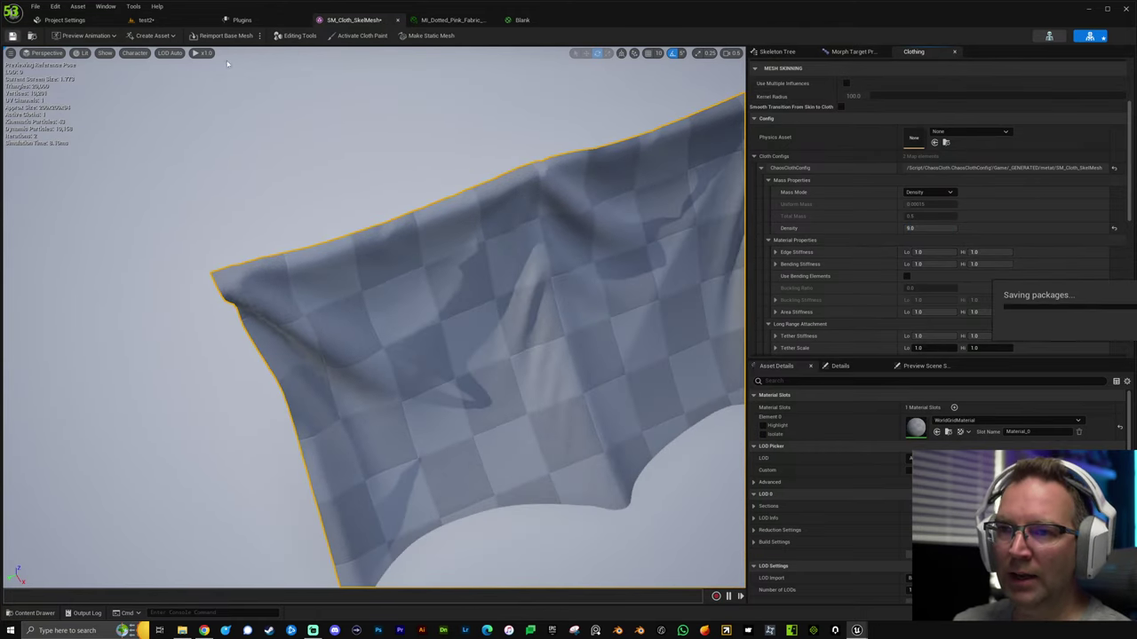
left_click(145, 19)
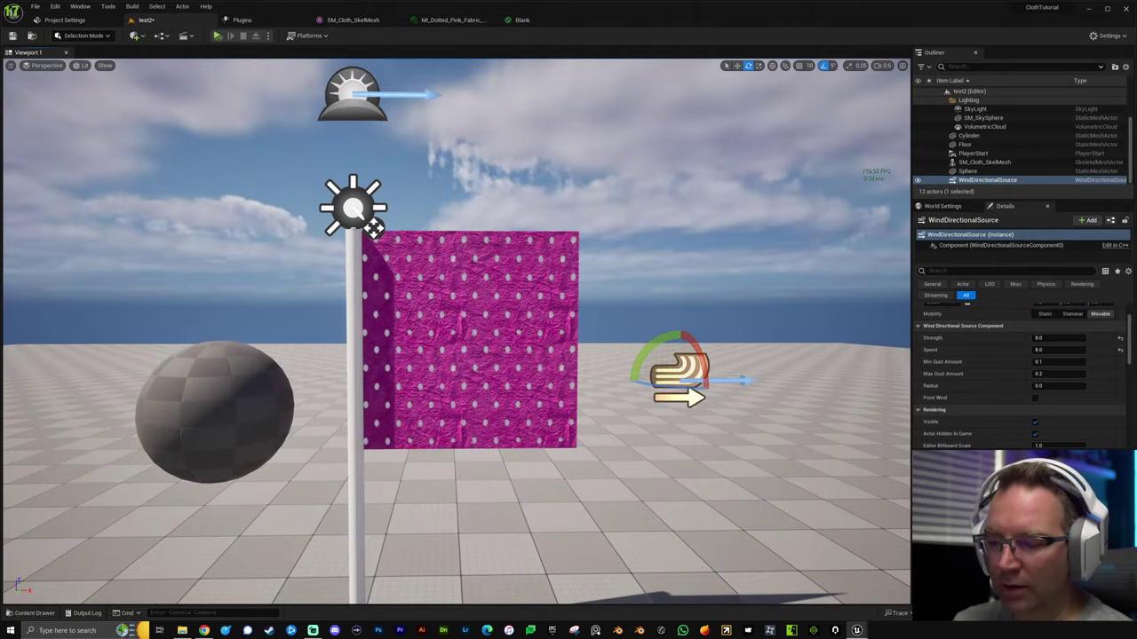
key("alt+p")
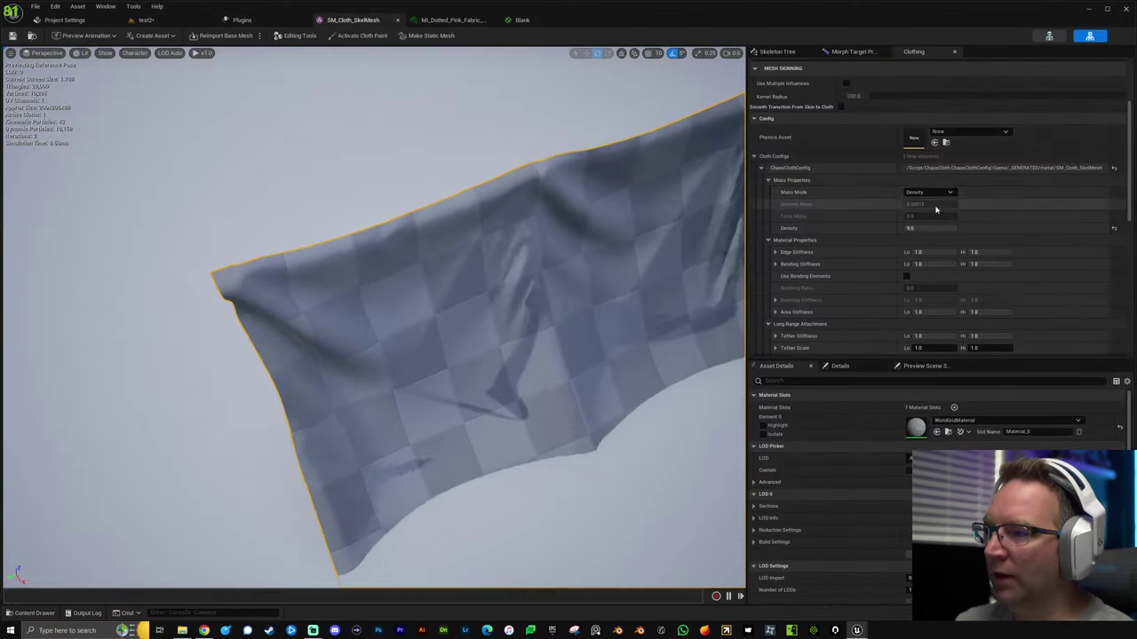
Reset the cloth's Density to 0.35, lower it to 0.2, and save the mesh before returning to the test2 level.
left_click(923, 228)
type("0.35")
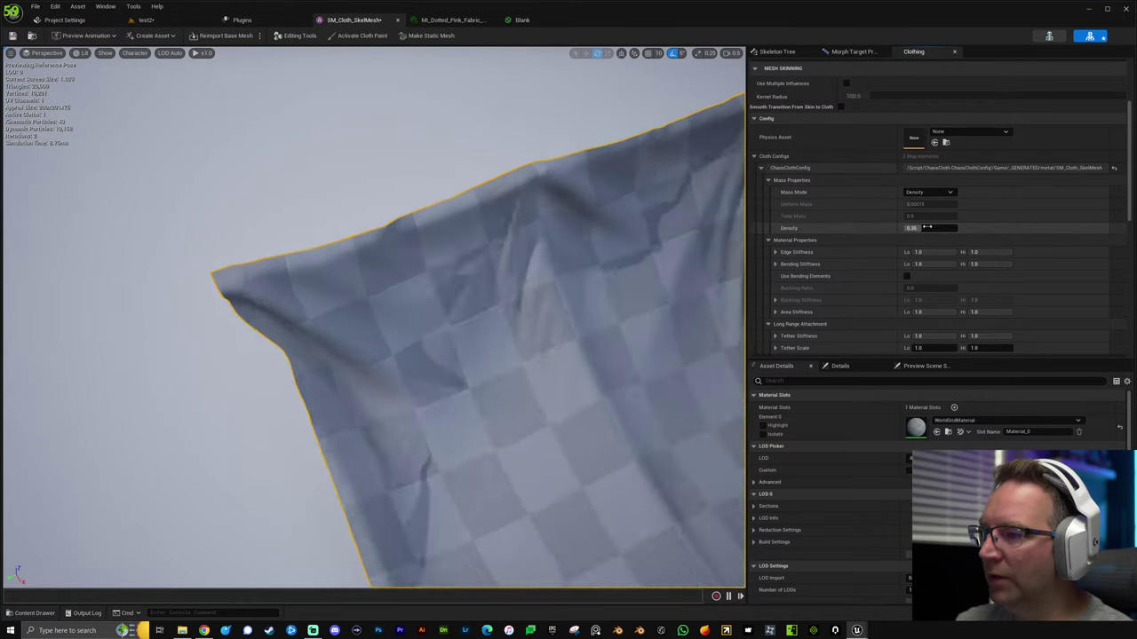
key("Return")
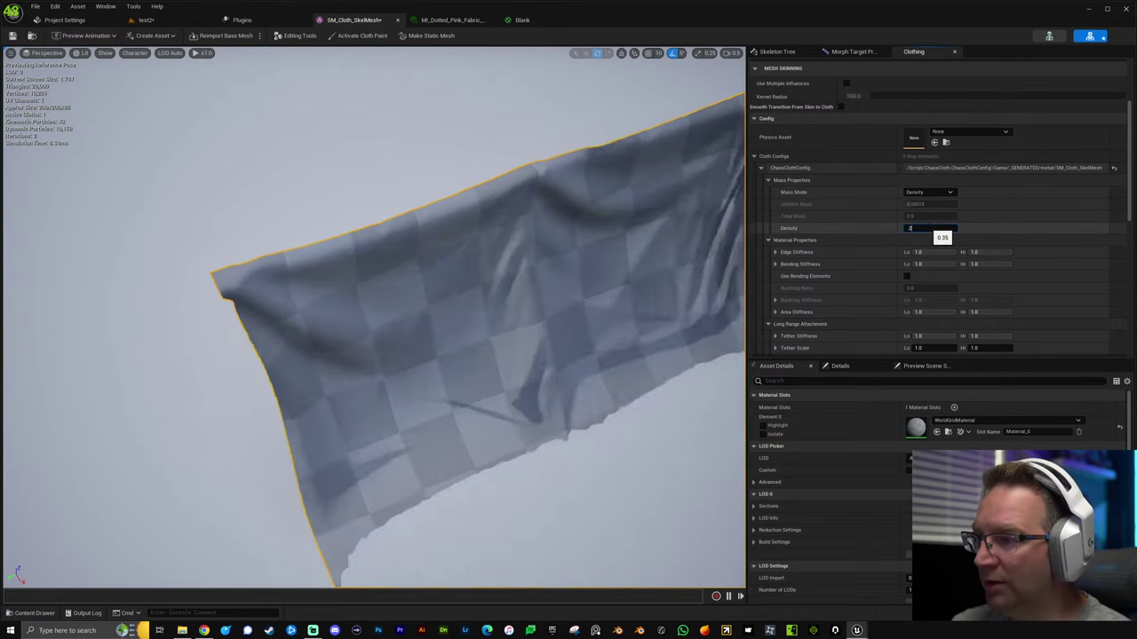
left_click(10, 35)
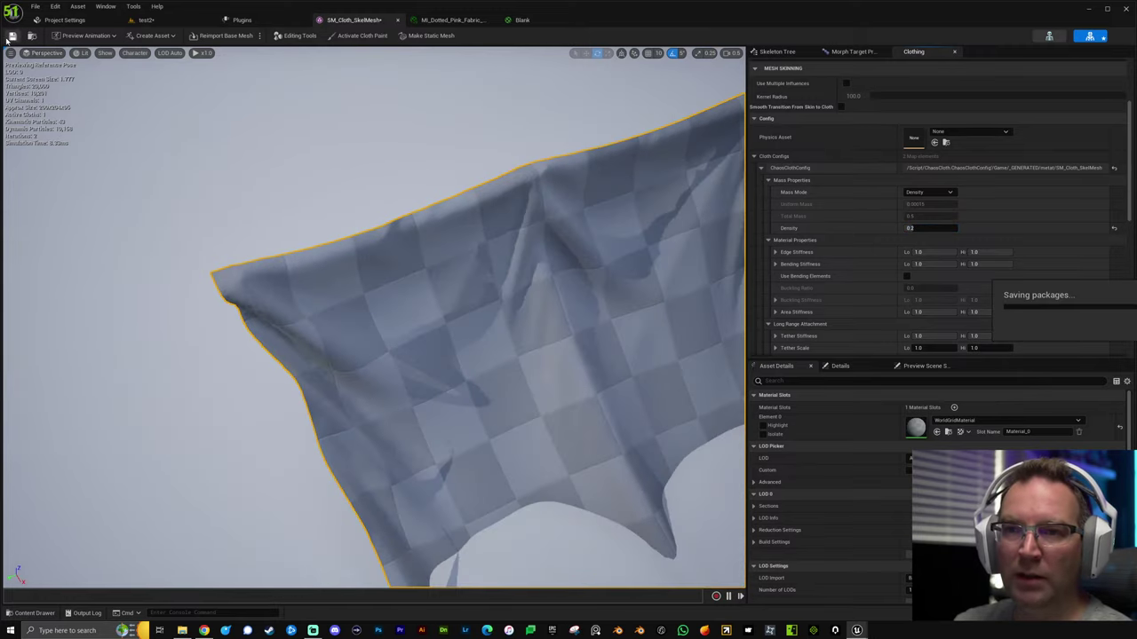
left_click(151, 20)
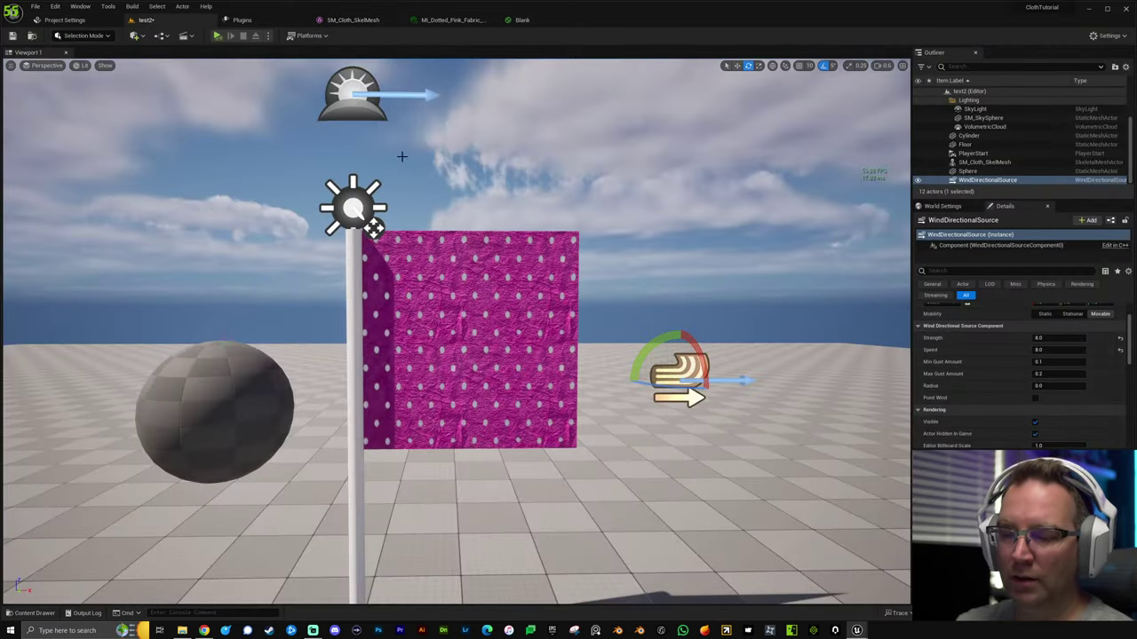
Simulate the level and examine how the lighter cloth blows from a slightly different angle.
key("alt+p")
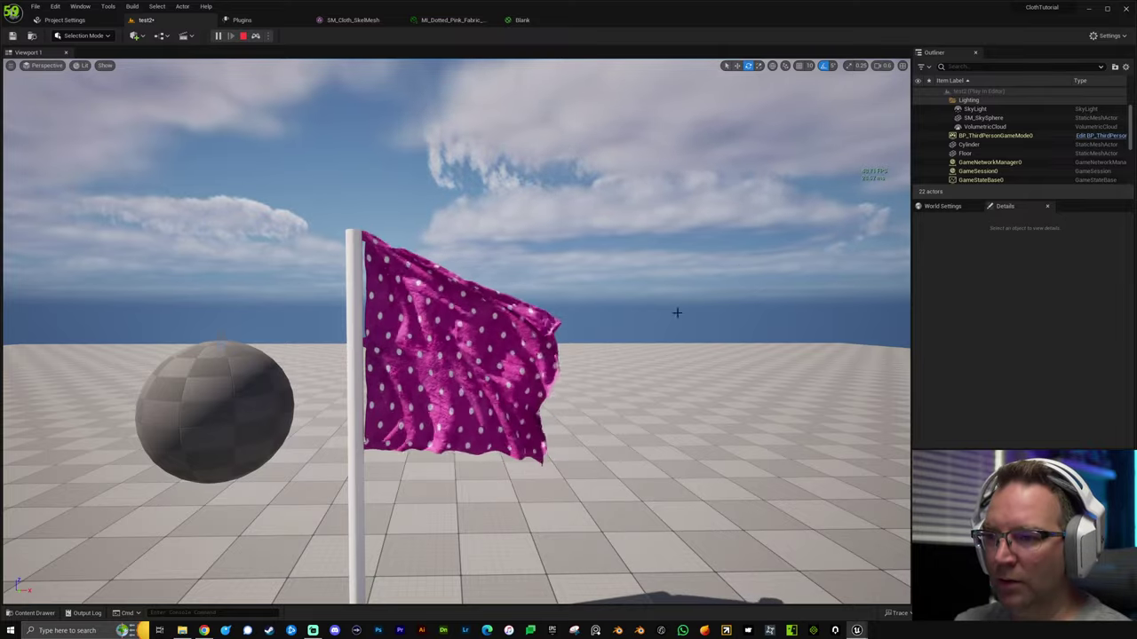
left_click_drag(675, 284, 621, 284, "alt")
key("d")
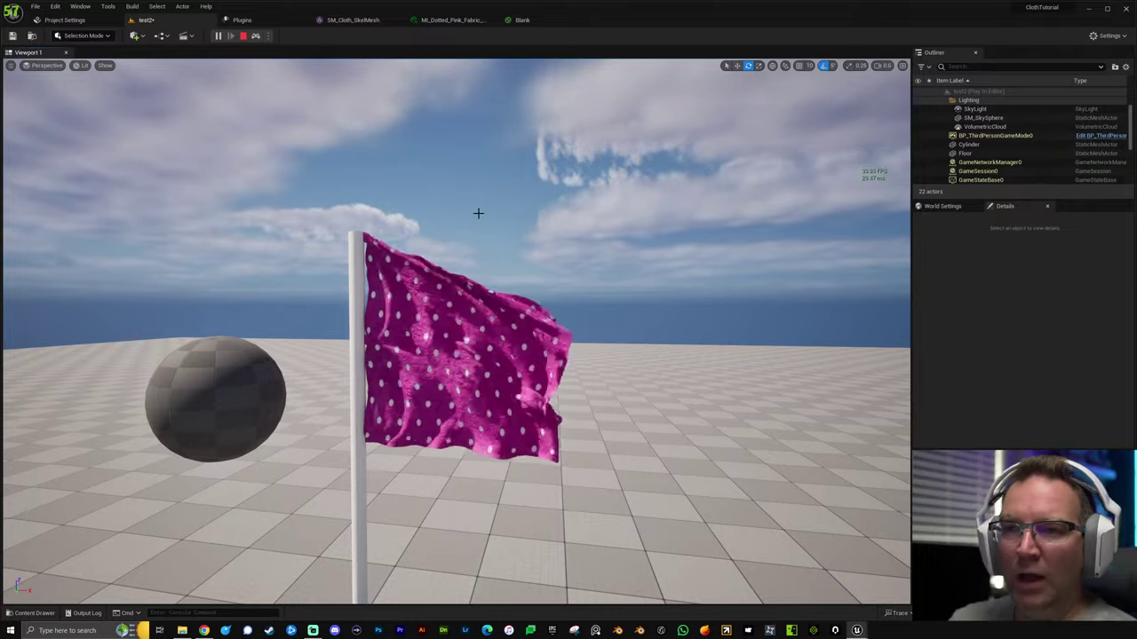
In the running simulation, try the WindDirectionalSource's Speed at 2.0, 4, 5.0 and 6.0.
scroll(1016, 147, "down", 5)
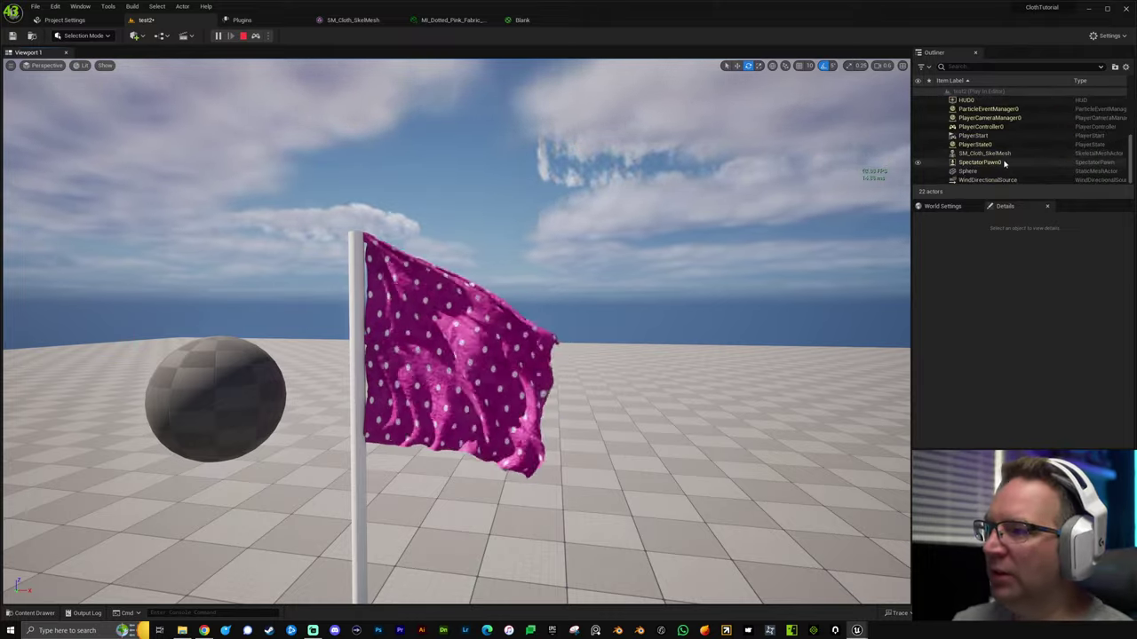
left_click(987, 179)
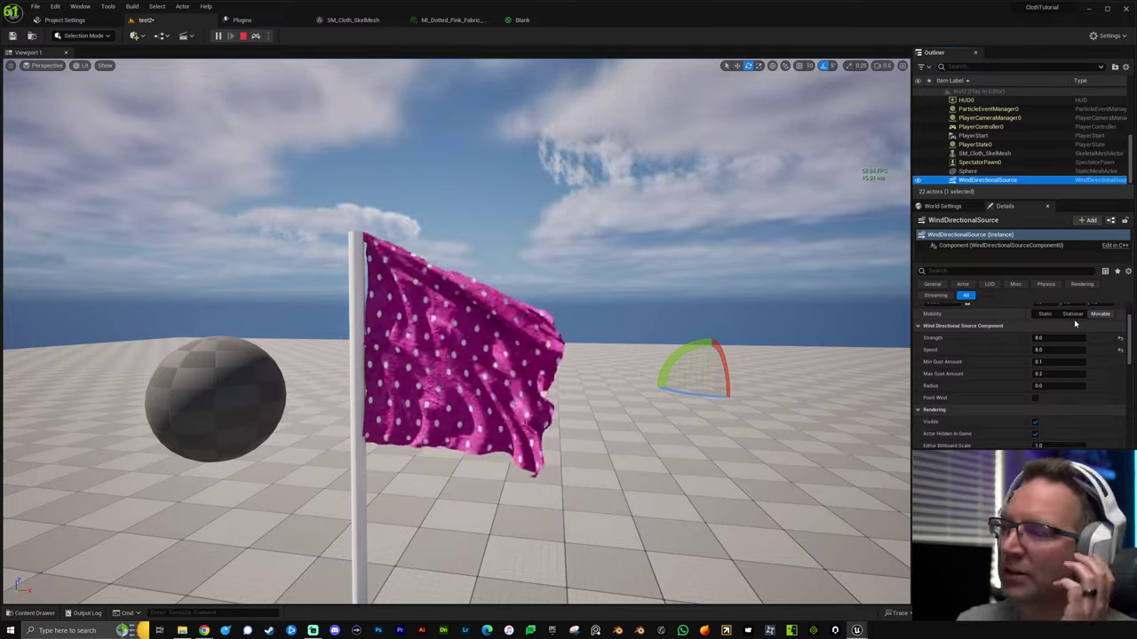
left_click(1050, 350)
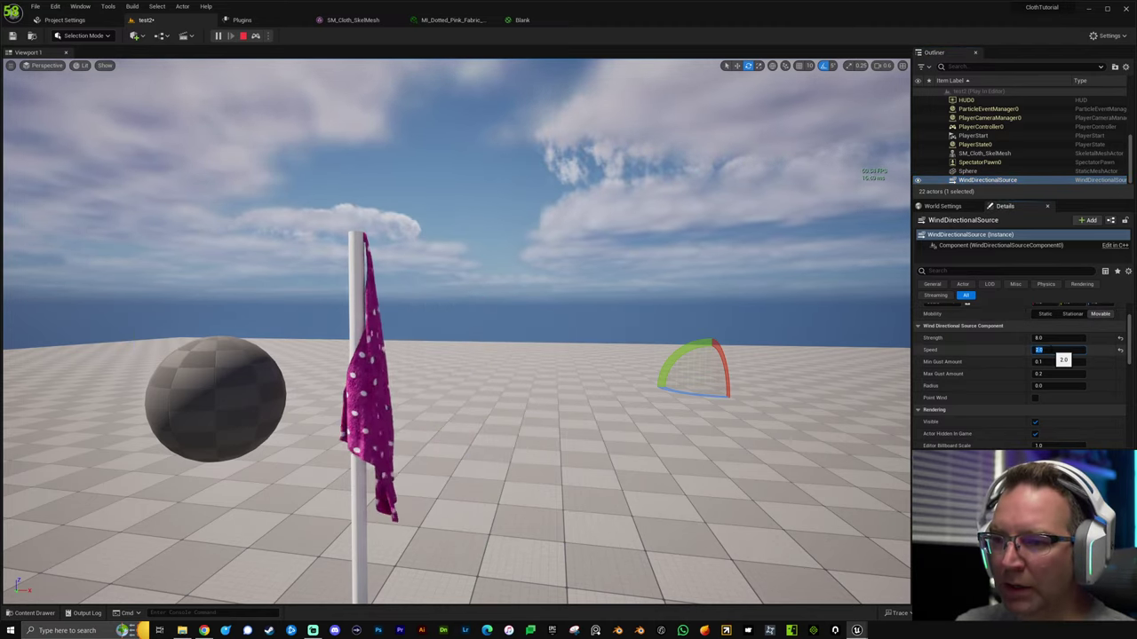
type("4")
key("Return")
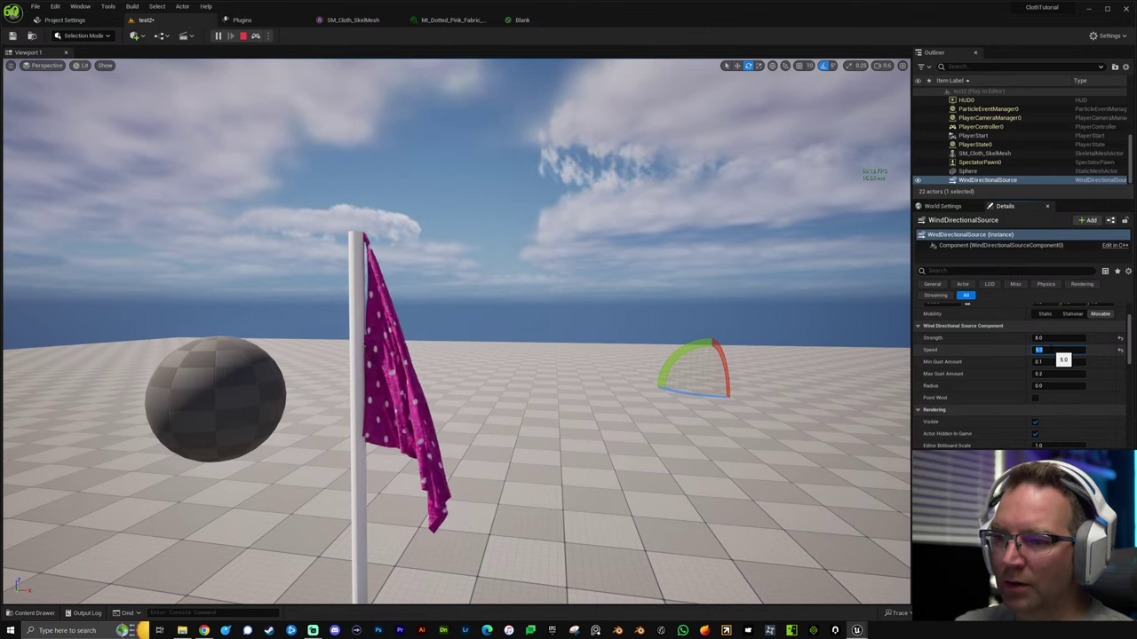
type("5")
key("Return")
type("6")
key("Return")
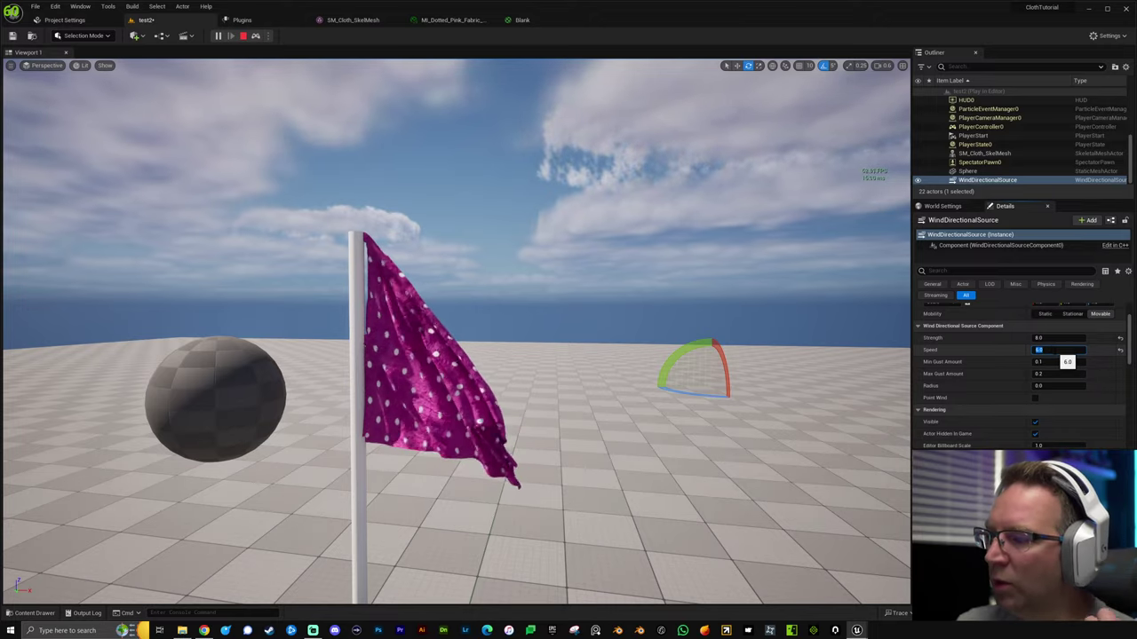
In the running simulation, try the wind's Speed at 10.0, Strength at 1.0, 20.0, 10.0 and 5.0, and Max Gust Amount at 10.0.
type("10")
key("Return")
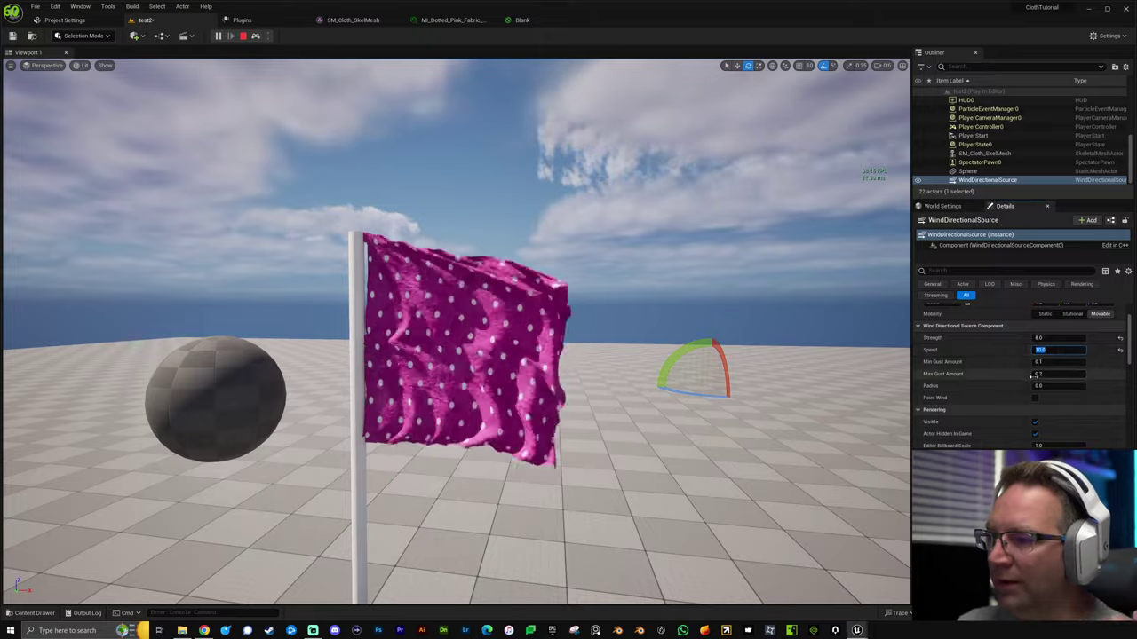
left_click(1046, 338)
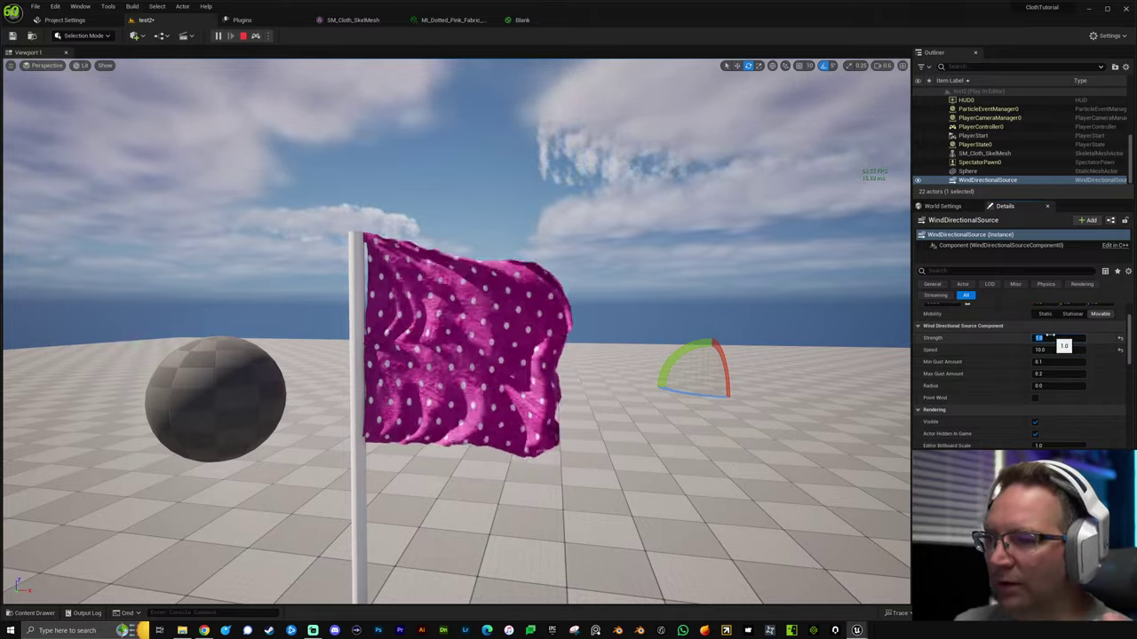
type("0.1")
key("Return")
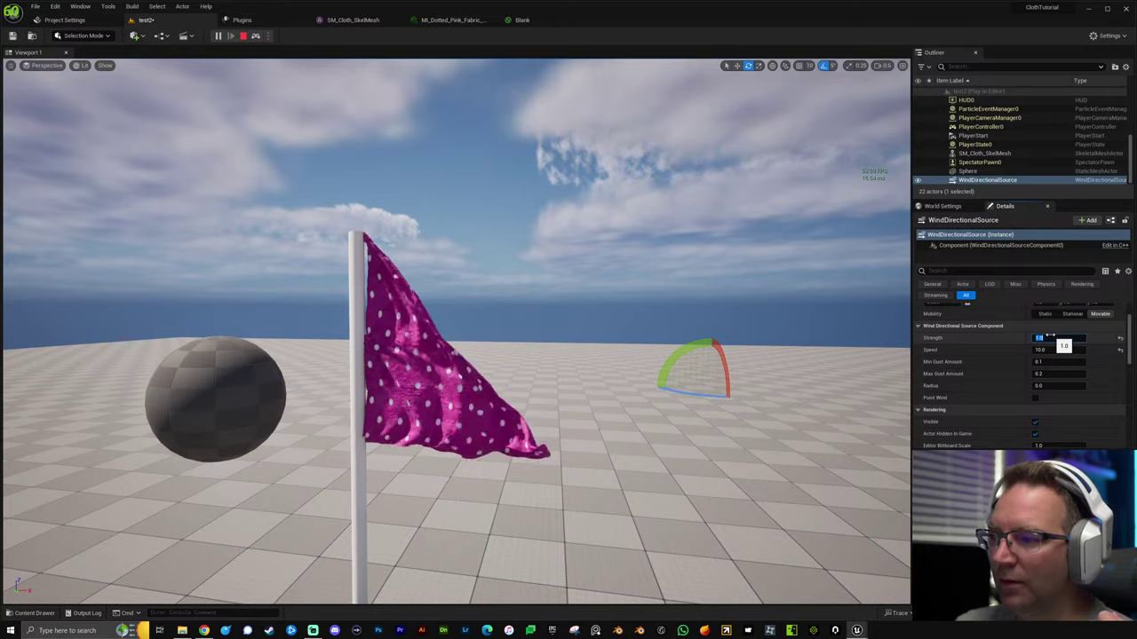
key("Return")
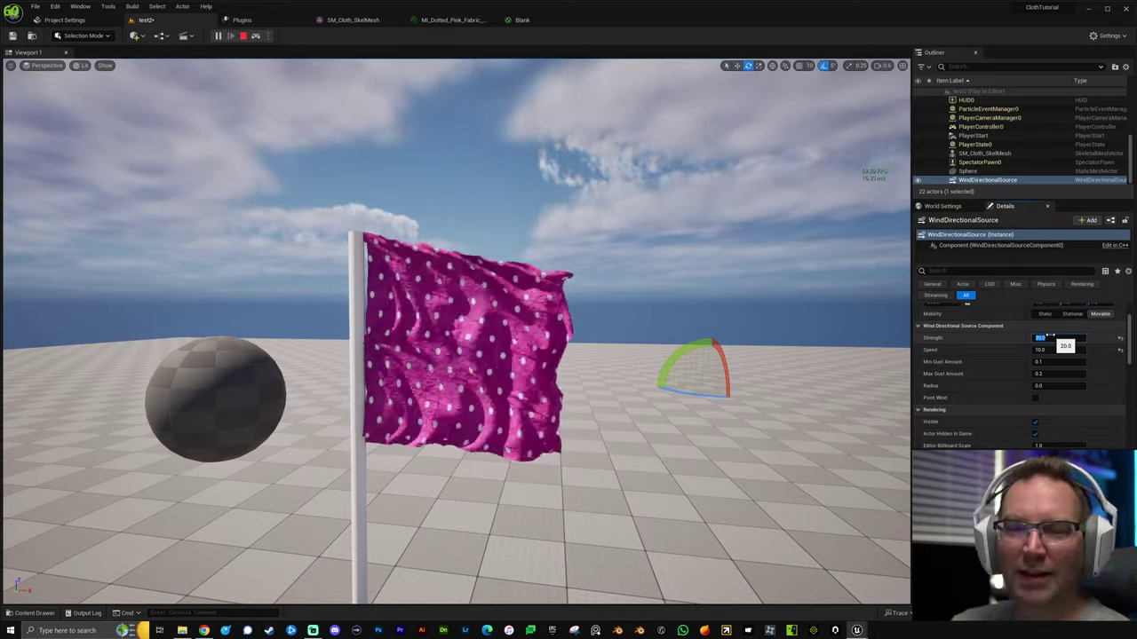
type("10")
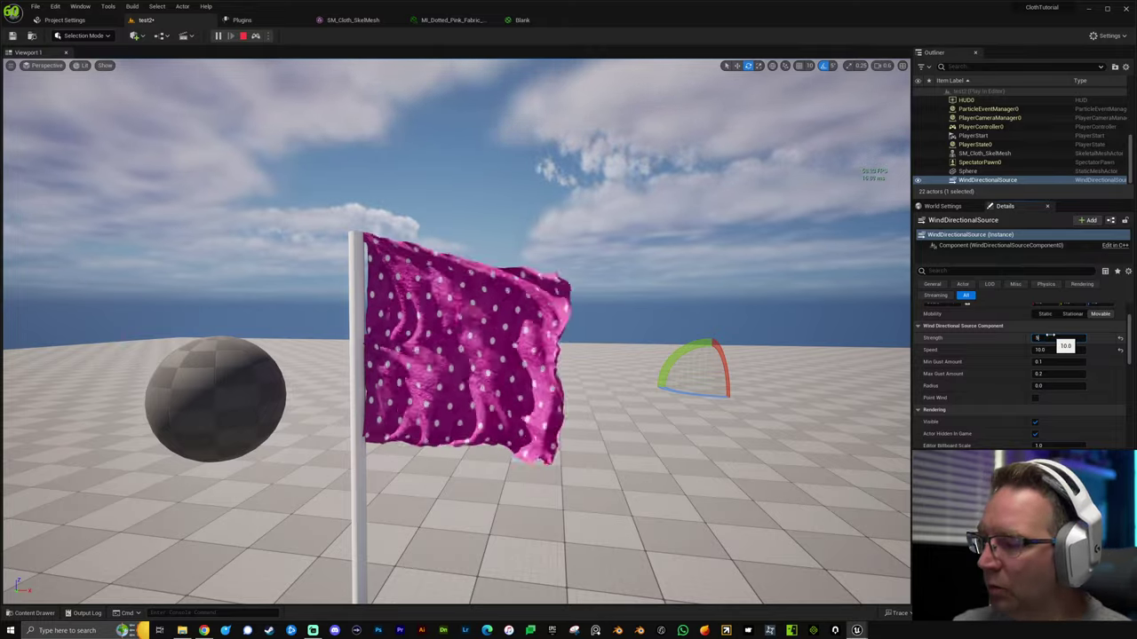
key("Return")
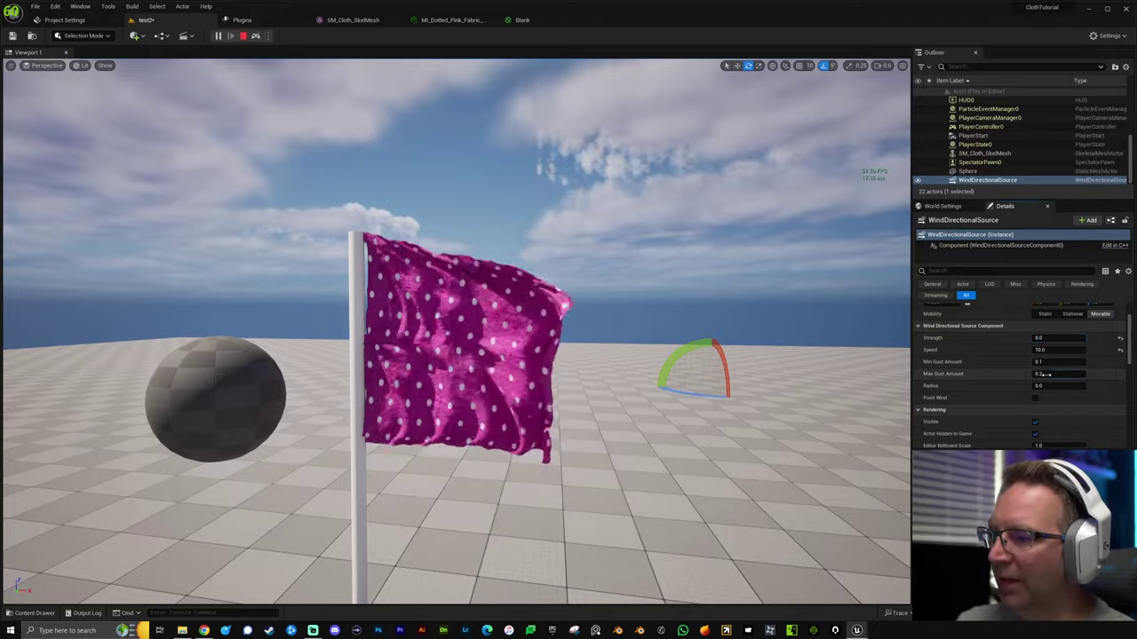
left_click(1048, 374)
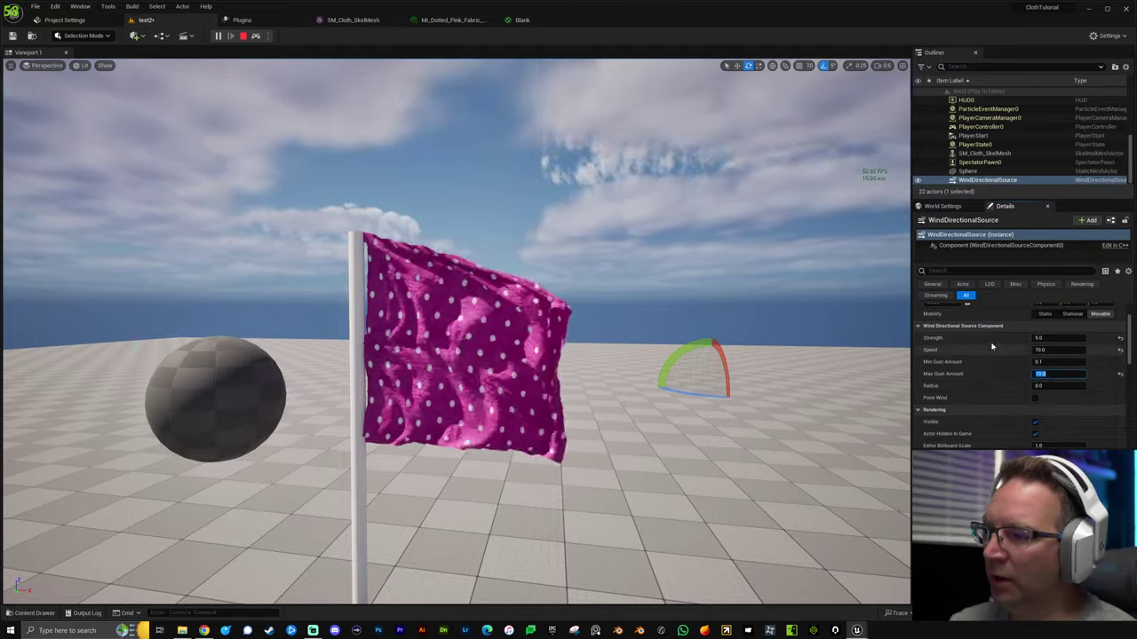
left_click(242, 36)
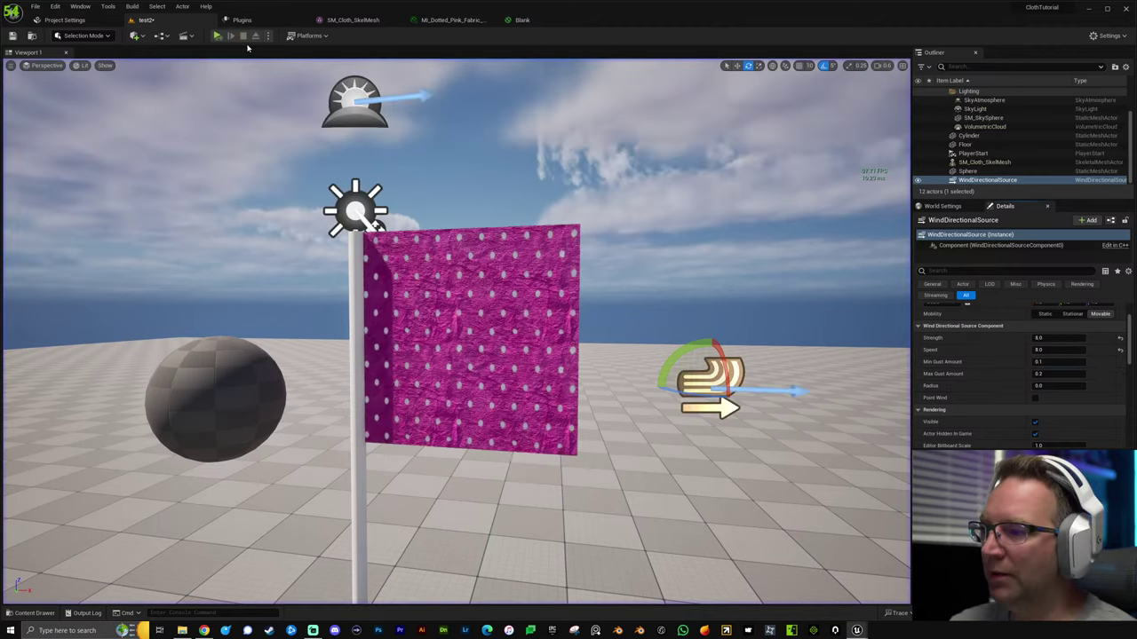
Set the stopped level's WindDirectionalSource to Strength 5.0, Speed 10.0 and Max Gust Amount 10.0.
left_click(1057, 339)
type("51")
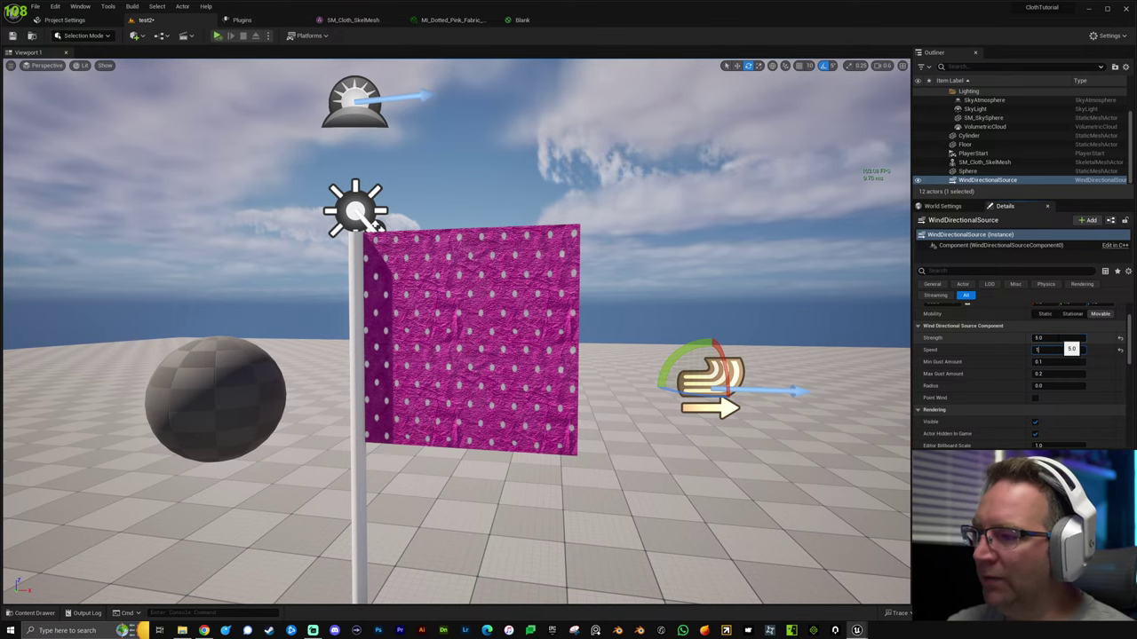
type("0")
key("Tab")
key("Tab")
type("10")
key("Return")
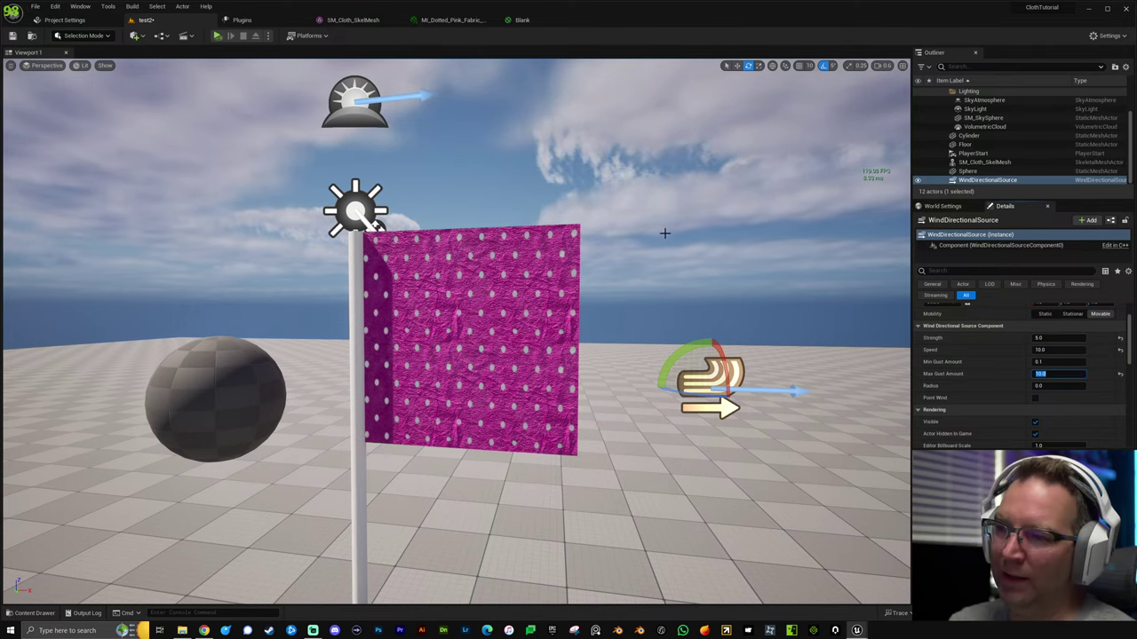
Simulate the level and move the sphere to examine how the blowing flag reacts, ending the simulation when done.
key("alt+p")
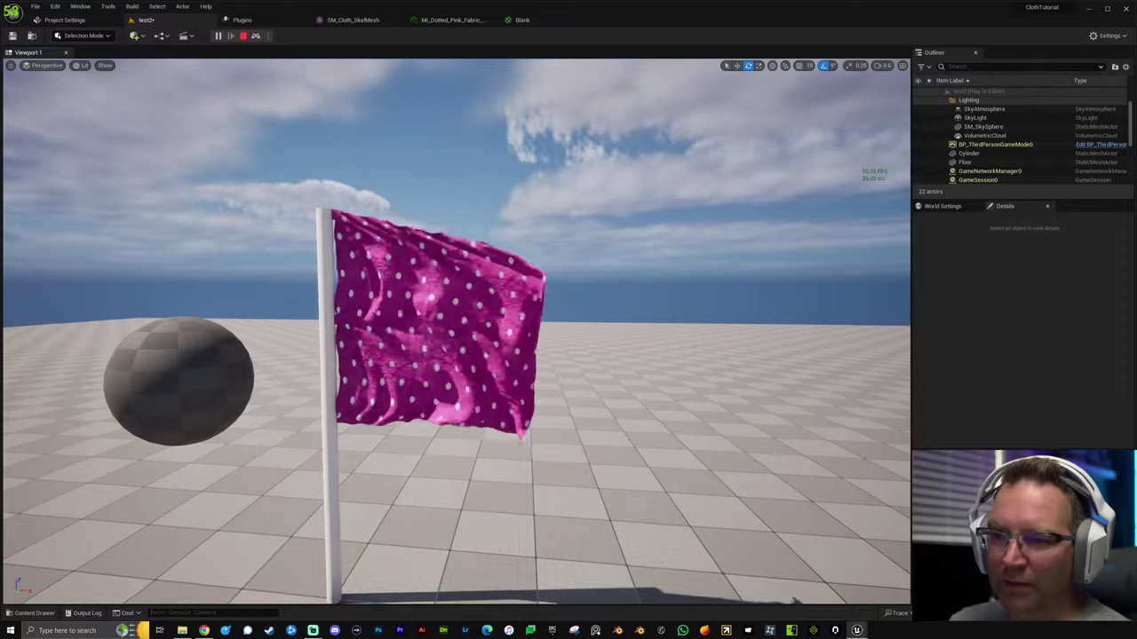
key("d")
right_click_drag(457, 331, 270, 417)
key("e")
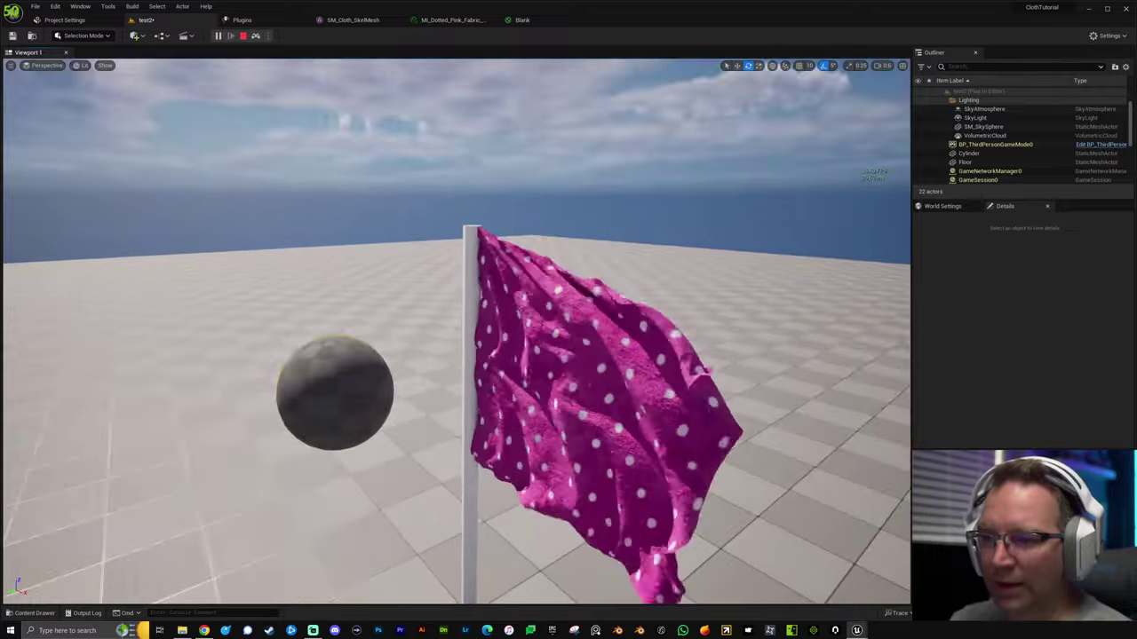
left_click(334, 393)
left_click_drag(342, 402, 266, 432)
key("Escape")
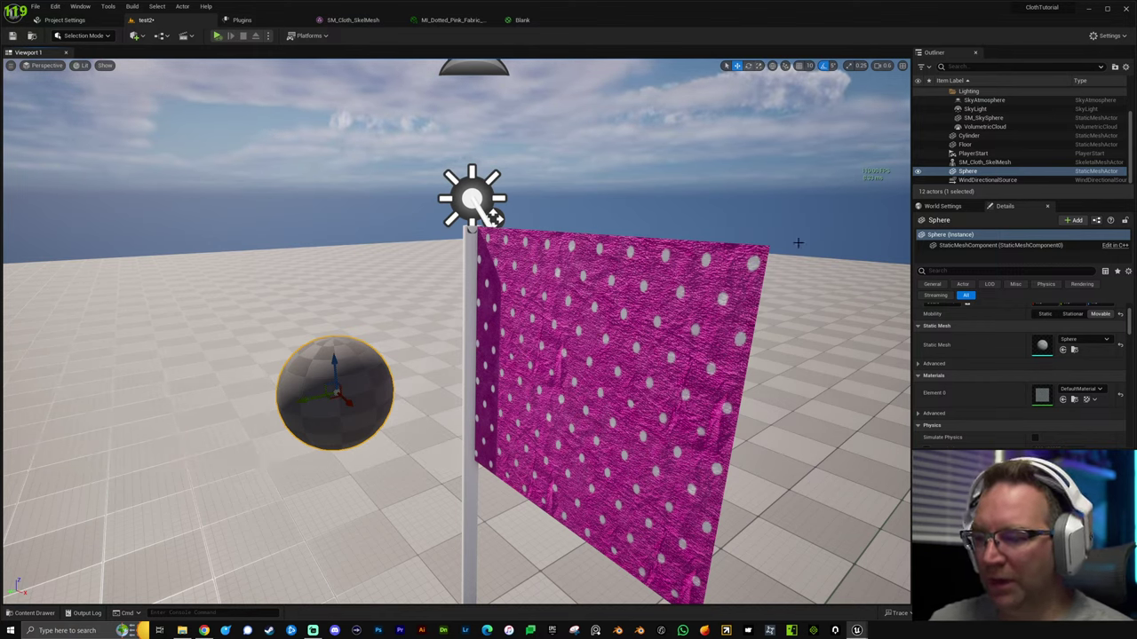
right_click_drag(517, 379, 630, 379)
right_click_drag(484, 291, 485, 291)
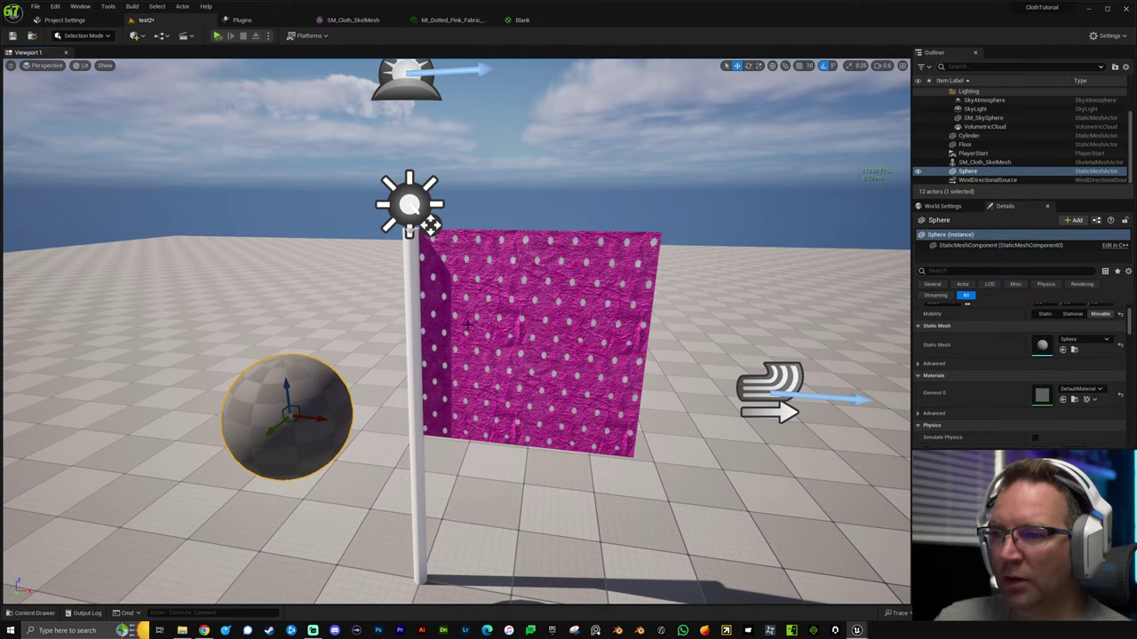
mouse_move(617, 366)
right_mouse_down()
mouse_move(568, 366)
mouse_move(617, 363)
right_mouse_up()
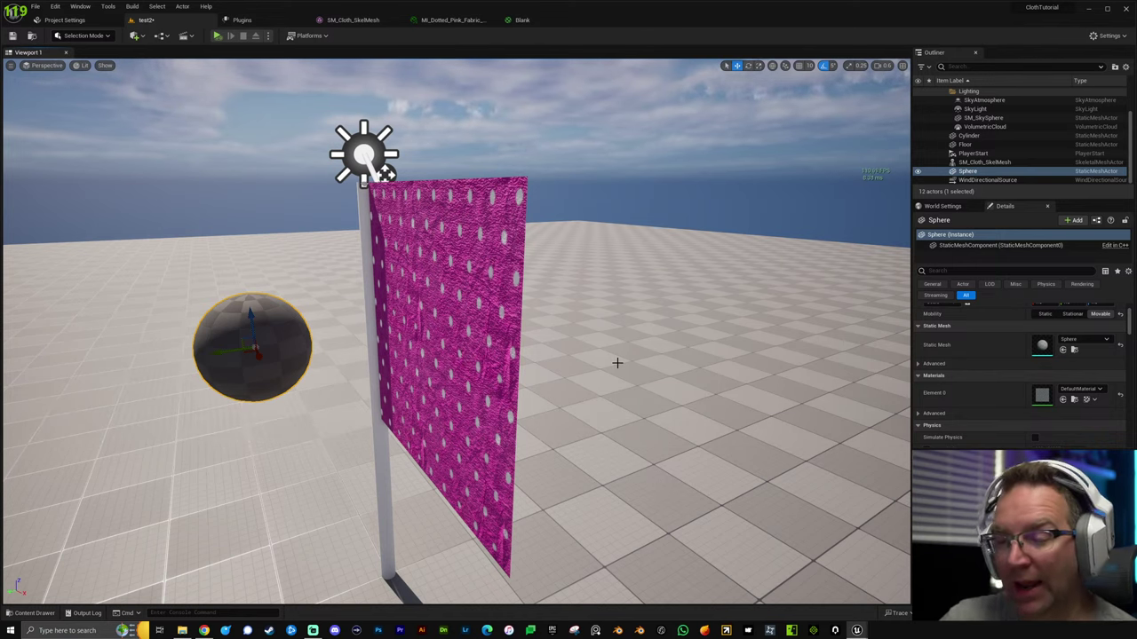
left_click(432, 264)
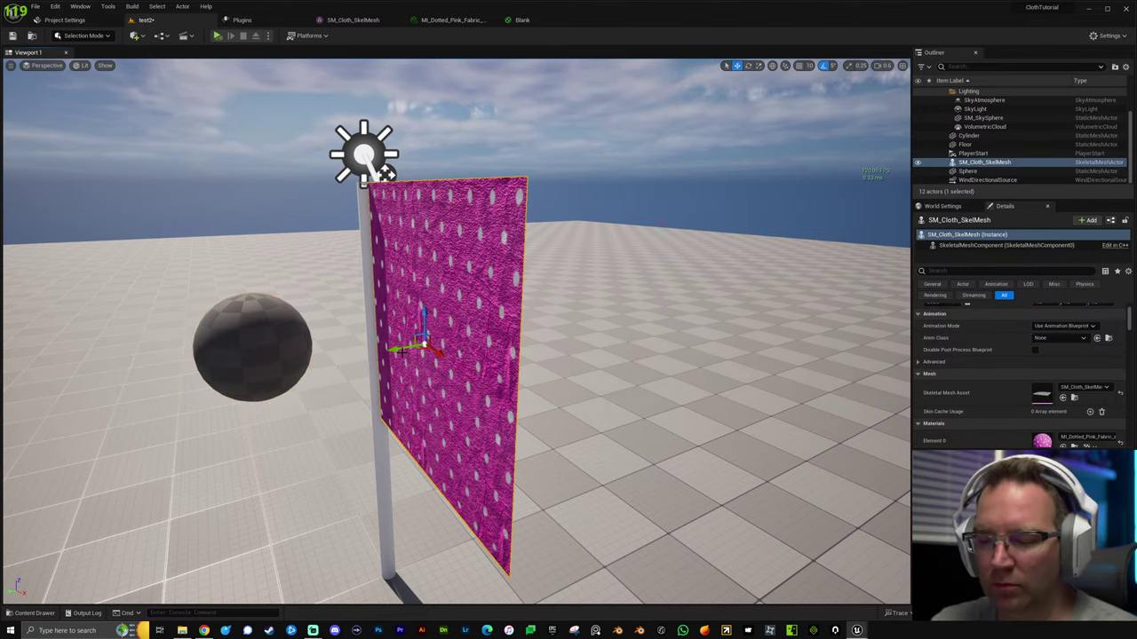
mouse_move(402, 351)
right_mouse_down()
mouse_move(312, 307)
mouse_move(417, 356)
right_mouse_up()
scroll(269, 261, "down", 2)
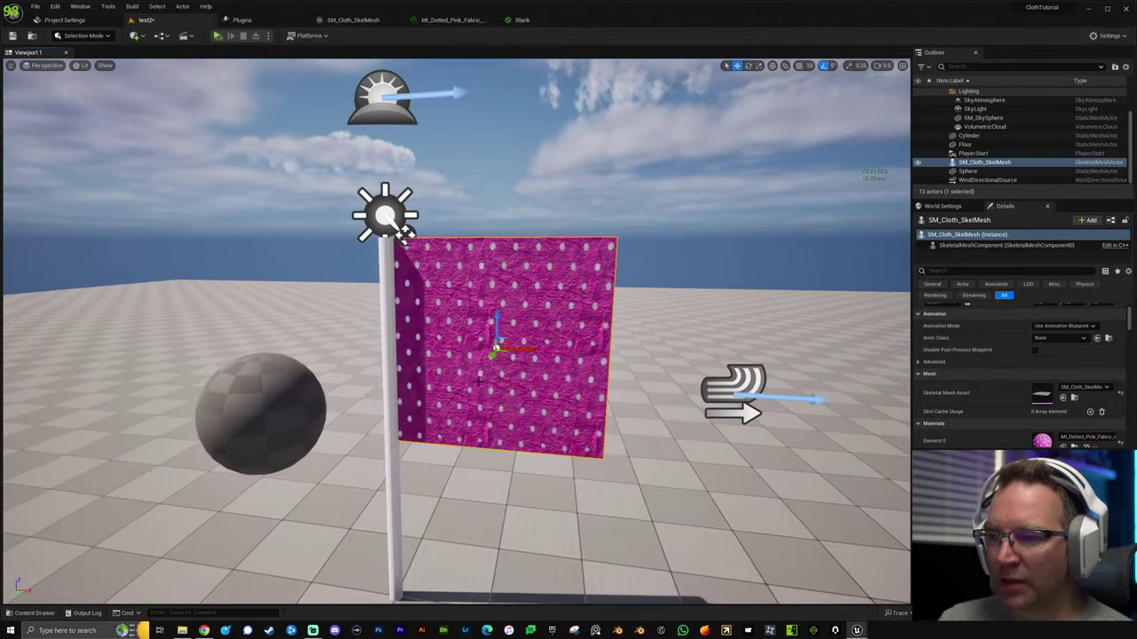
Search the project's plugins for "cache" to check ChaosCaching, and return to the test2 level.
left_click(244, 20)
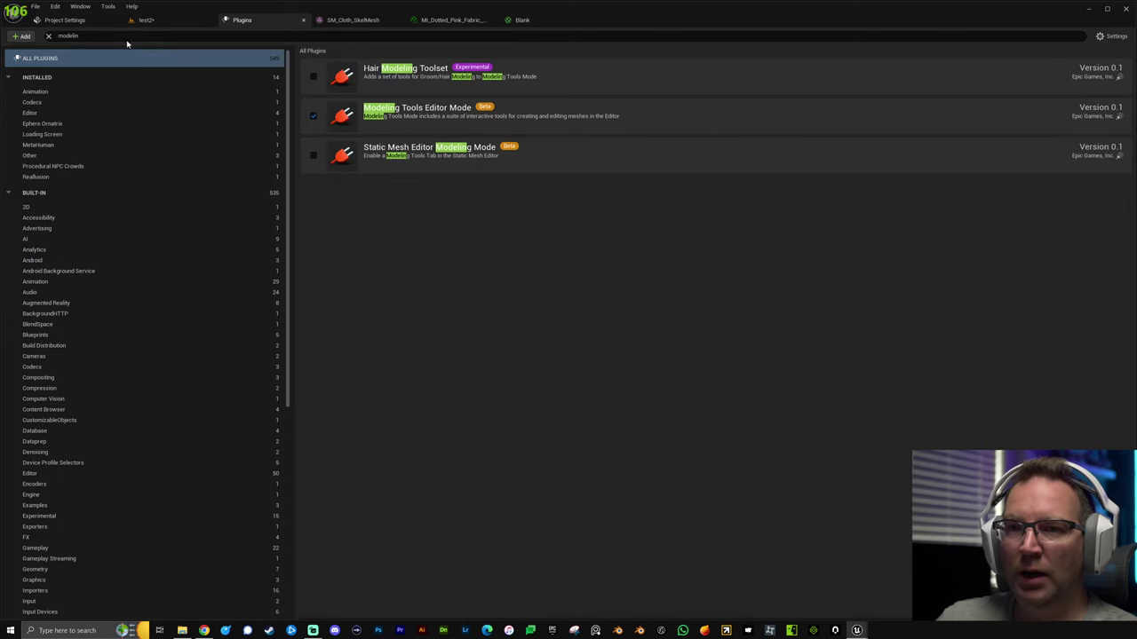
type("cac")
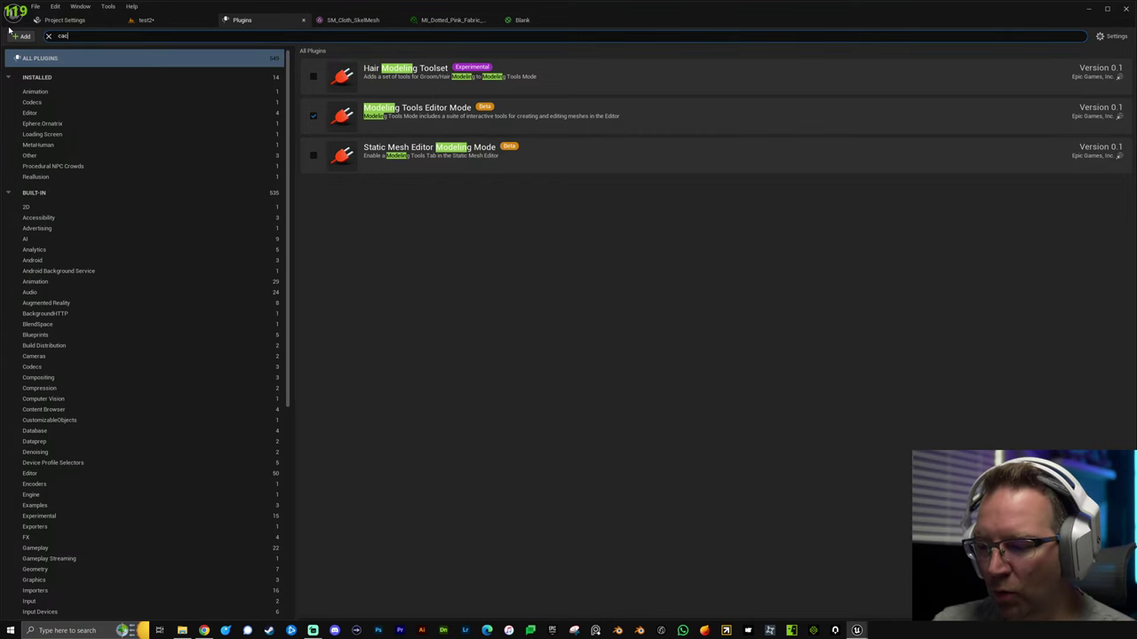
type("he")
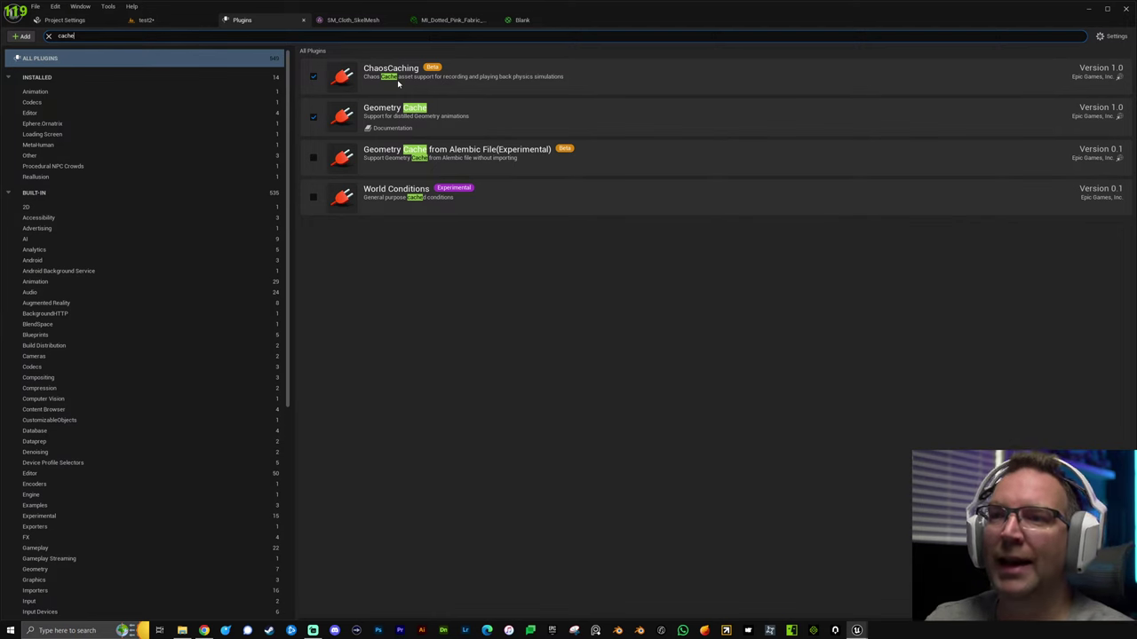
left_click(351, 19)
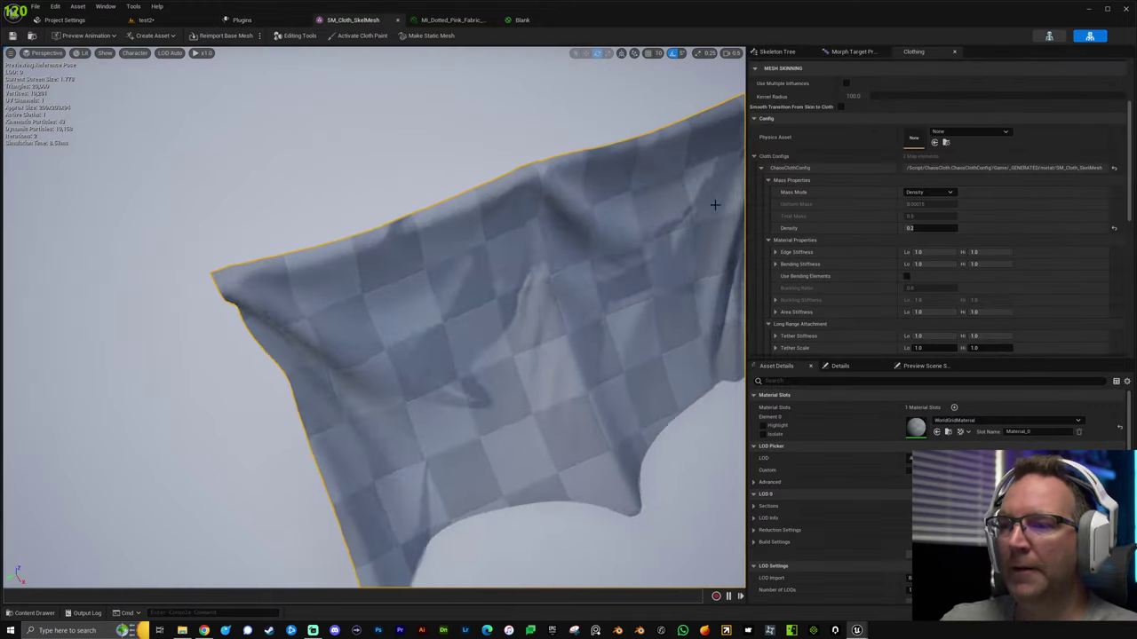
left_click(163, 22)
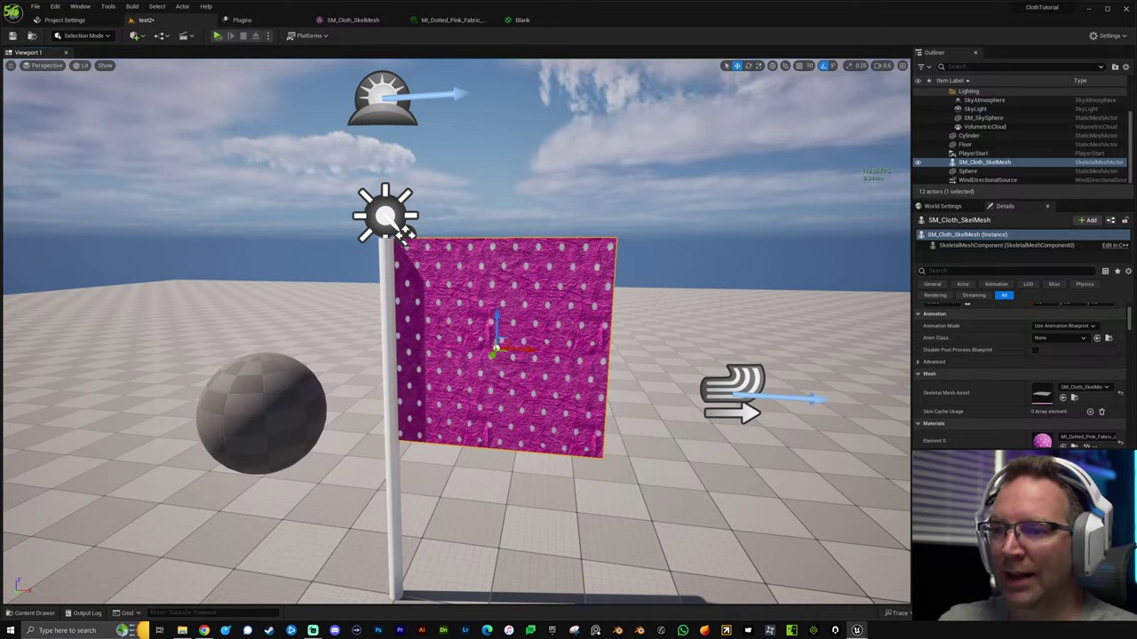
Select the SM_Cloth_SkelMesh actor in the test2 level and start creating a Chaos Cache Manager for it.
left_click(653, 359)
left_click(304, 402)
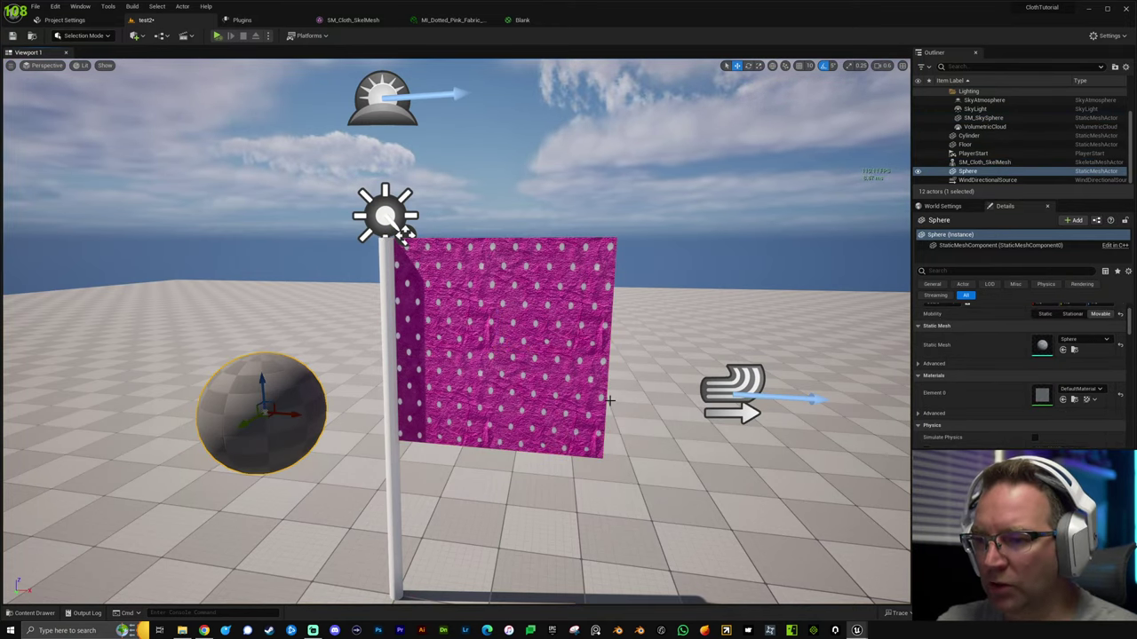
left_click(515, 278)
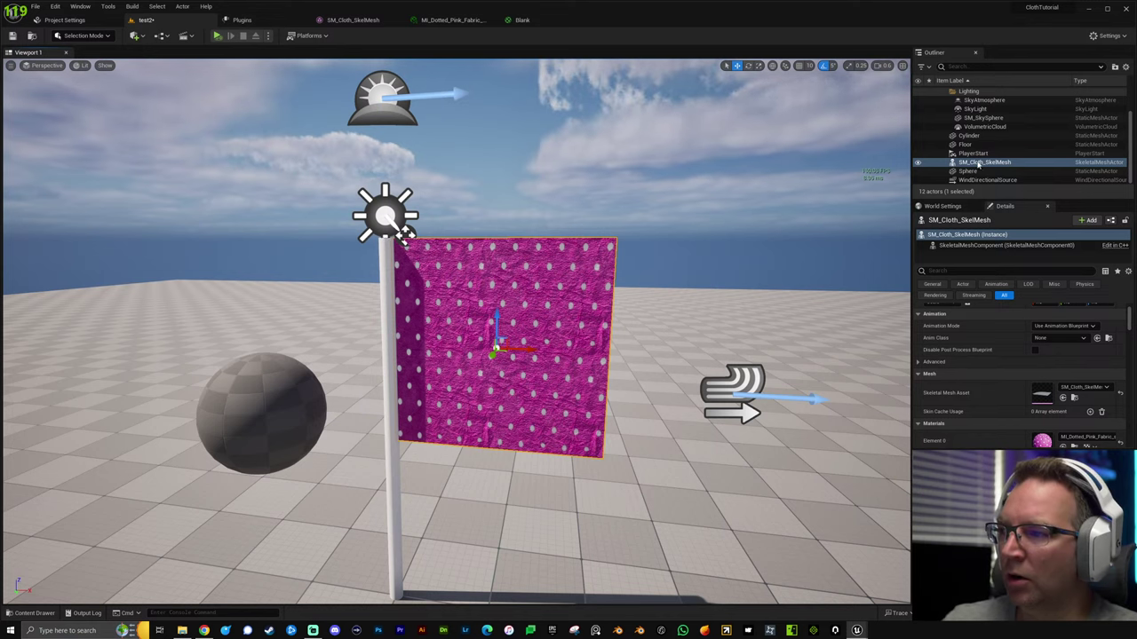
left_click(268, 37)
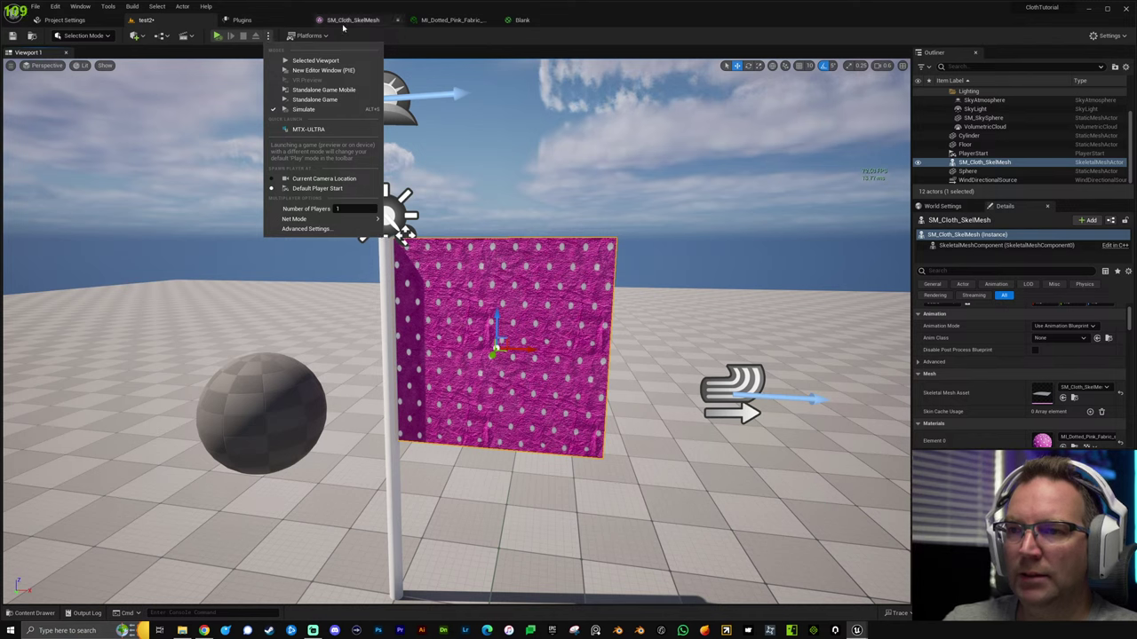
left_click(267, 36)
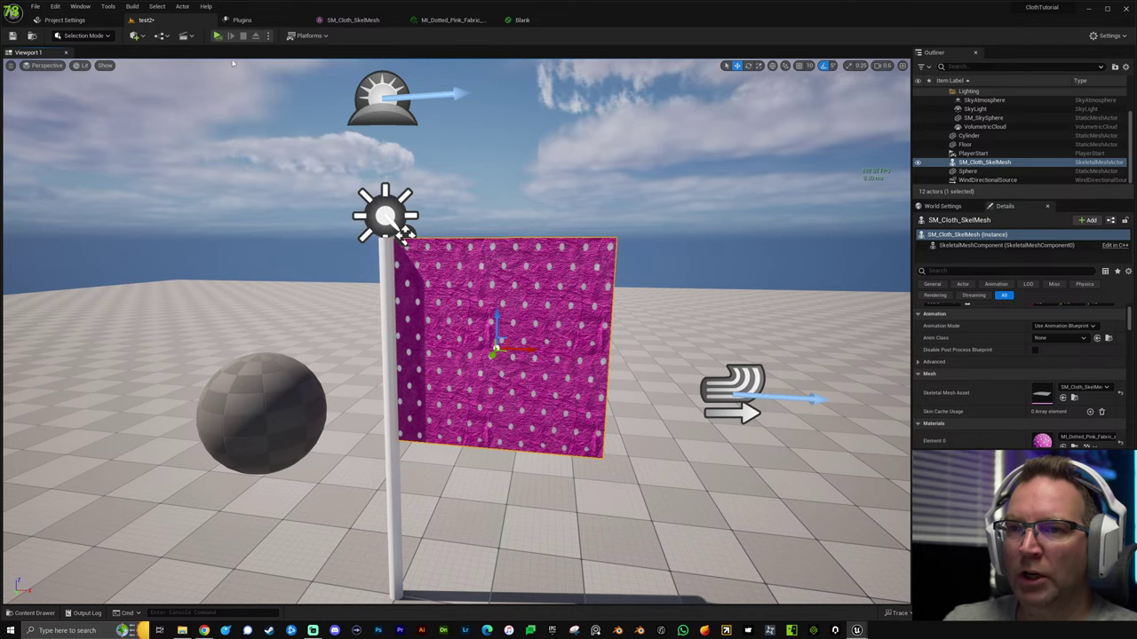
left_click(167, 38)
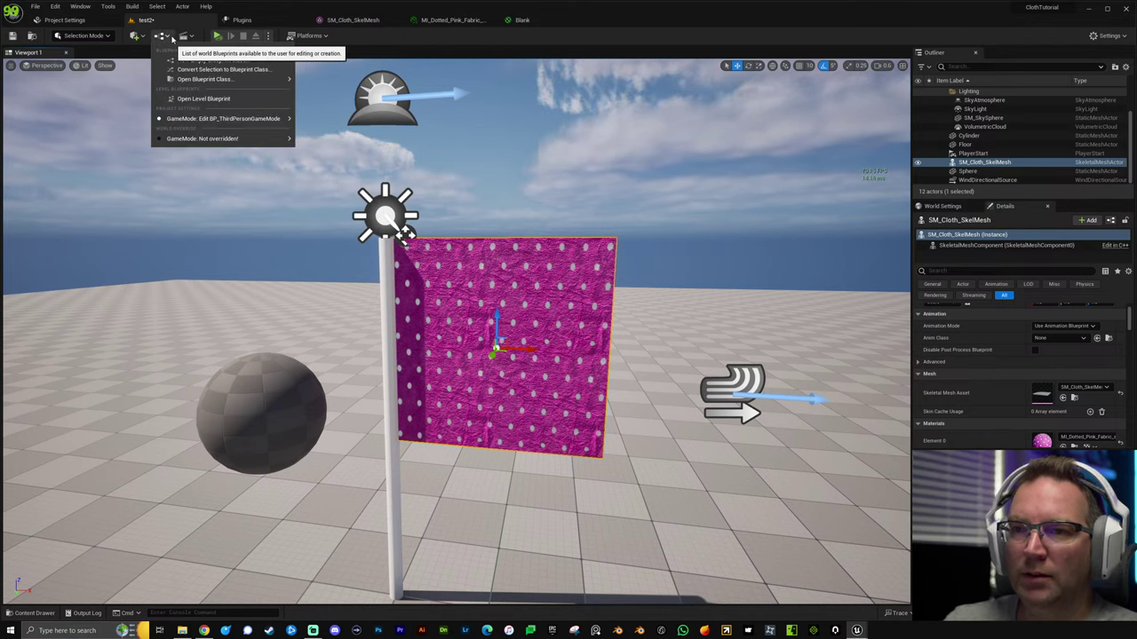
left_click(180, 7)
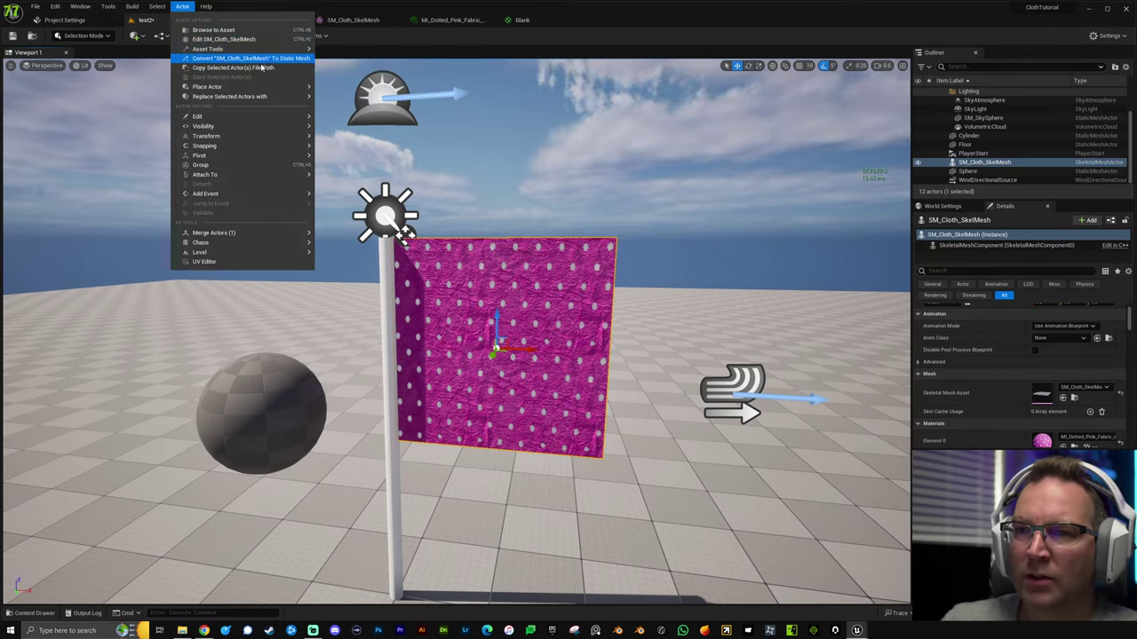
mouse_move(201, 243)
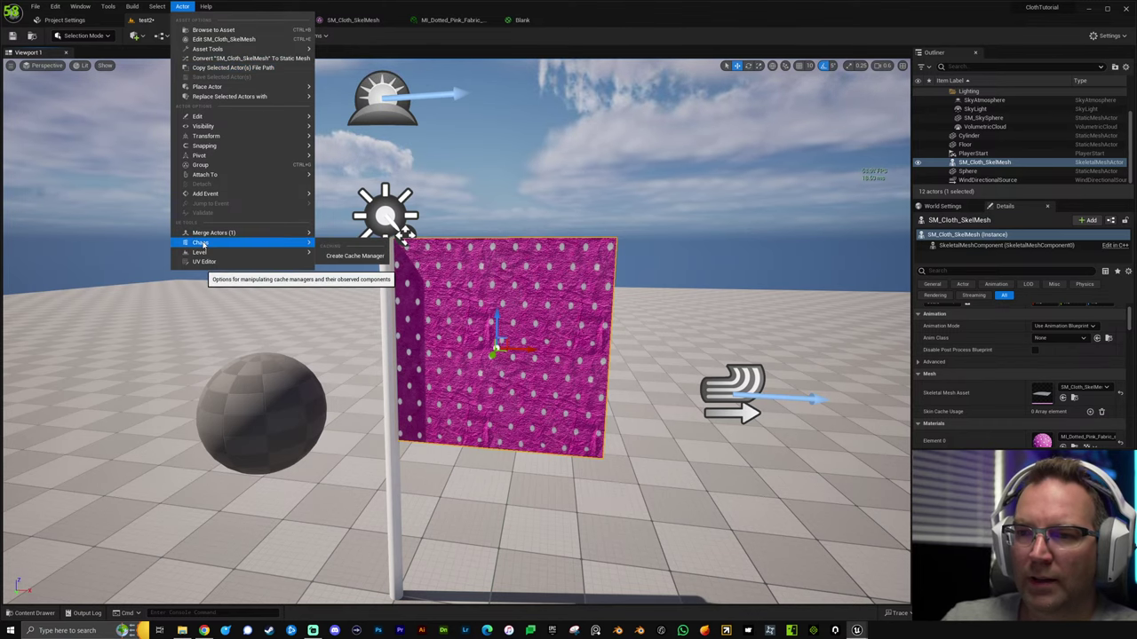
left_click(352, 256)
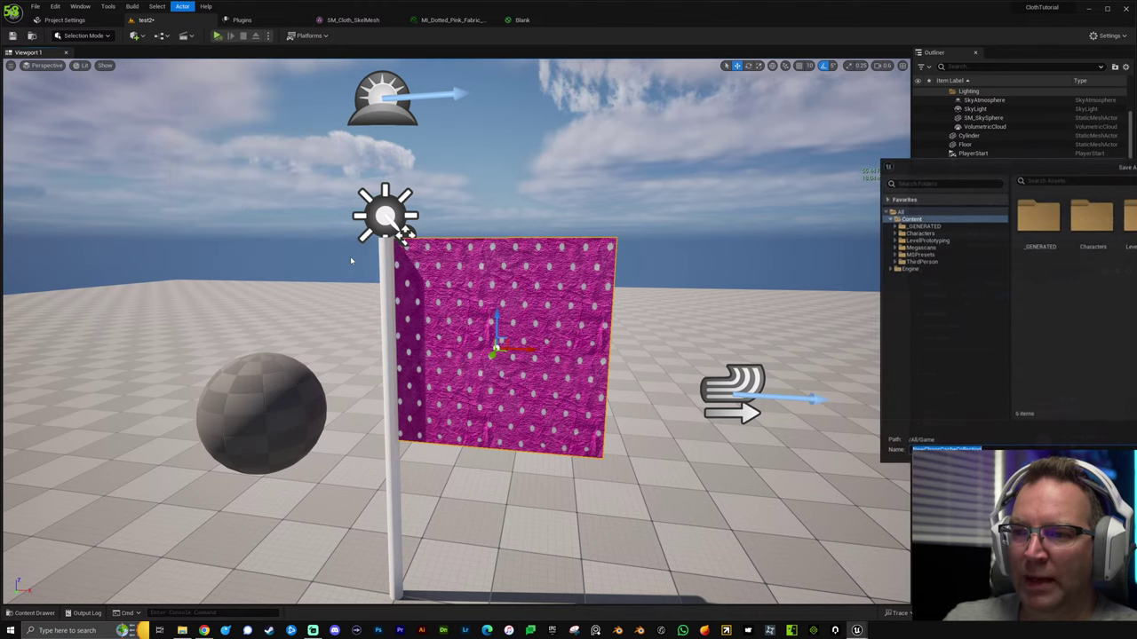
Create a ChaosManagers folder under Content as a location for saving the new cache collection.
left_click_drag(1083, 172, 436, 179)
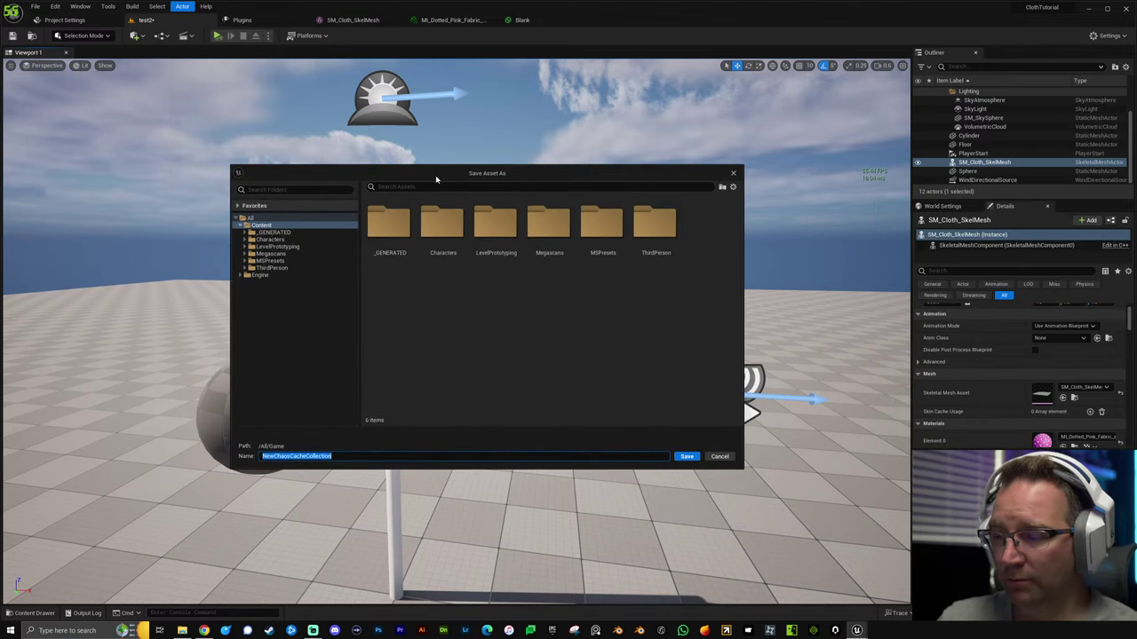
right_click(466, 320)
left_click(520, 337)
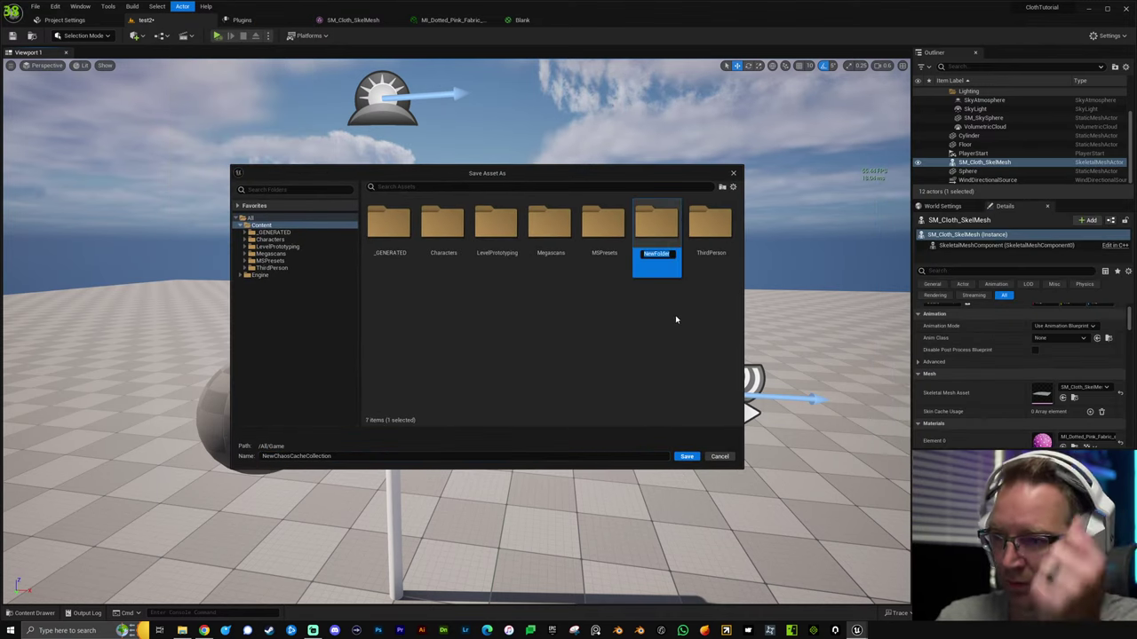
type("CN")
type("a")
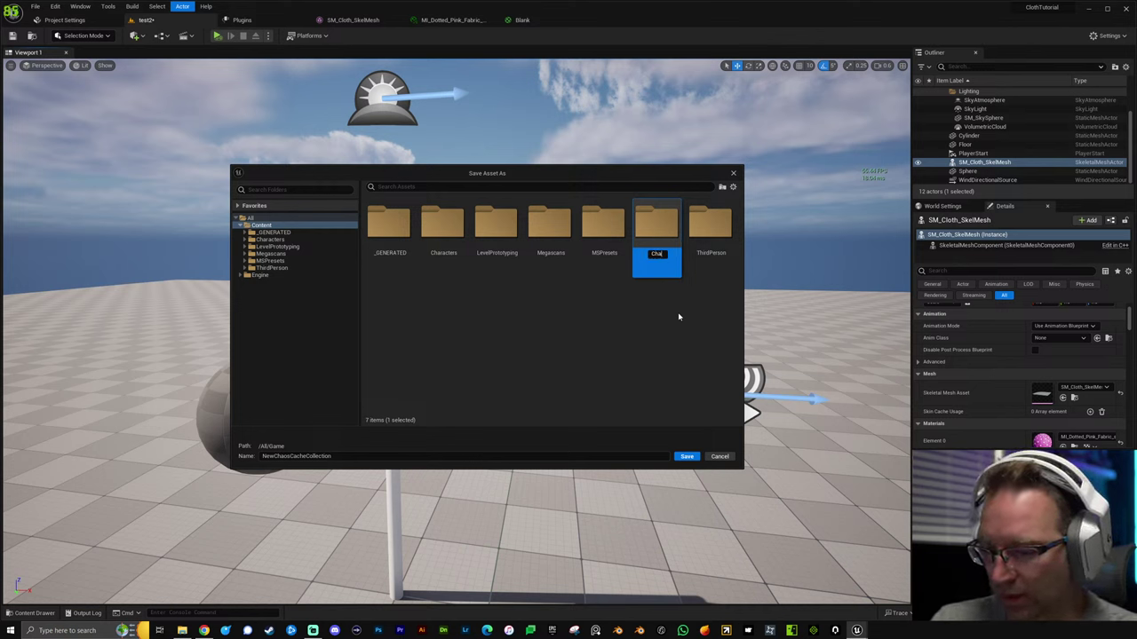
type("Managers")
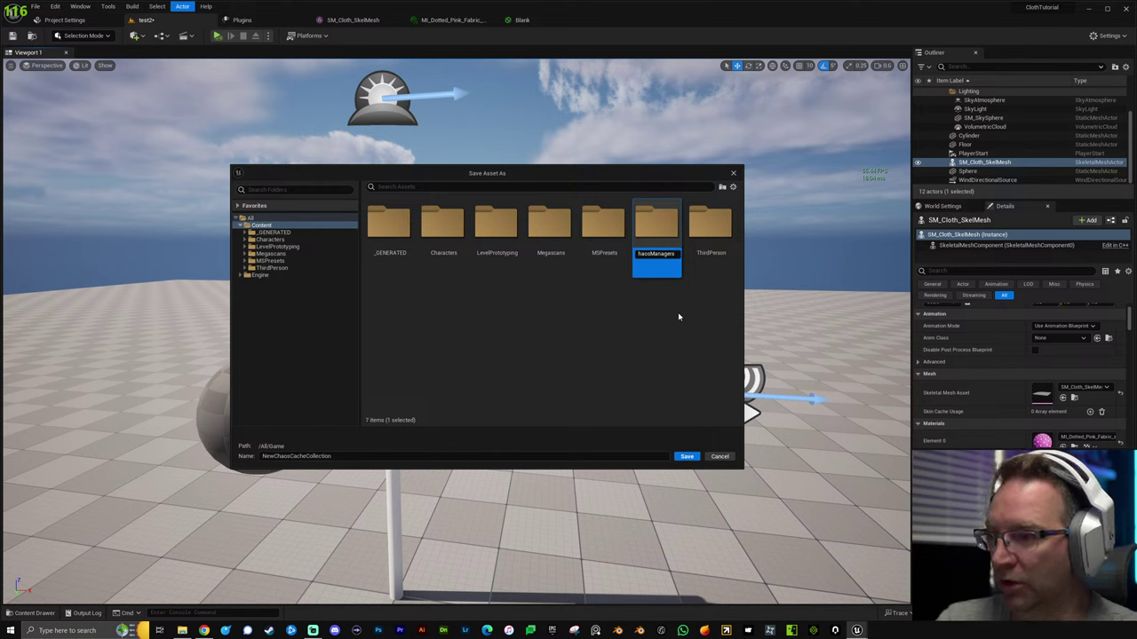
key("Return")
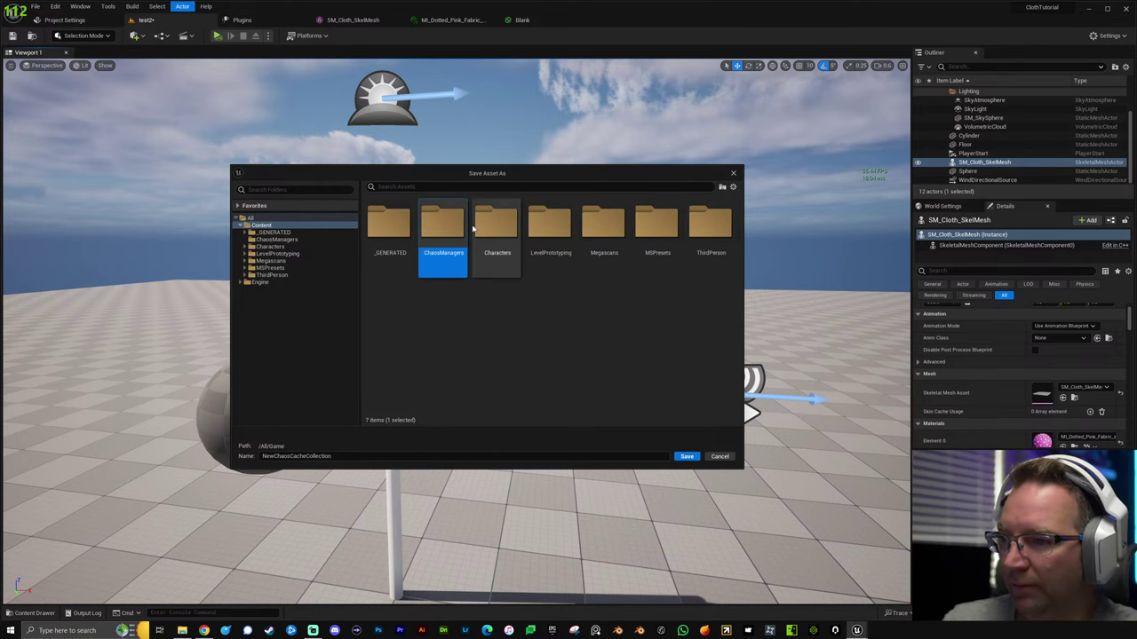
Save the new cache collection in the ChaosManagers folder under the name CM_Flag.
double_click(441, 227)
left_click_drag(332, 455, 220, 450)
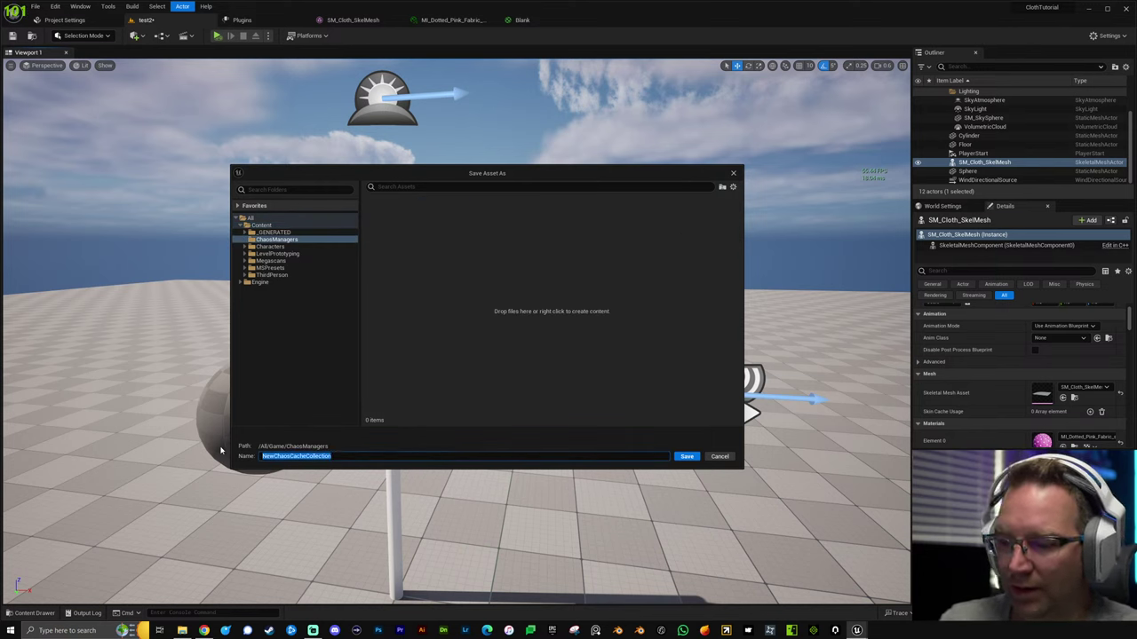
type("Flag")
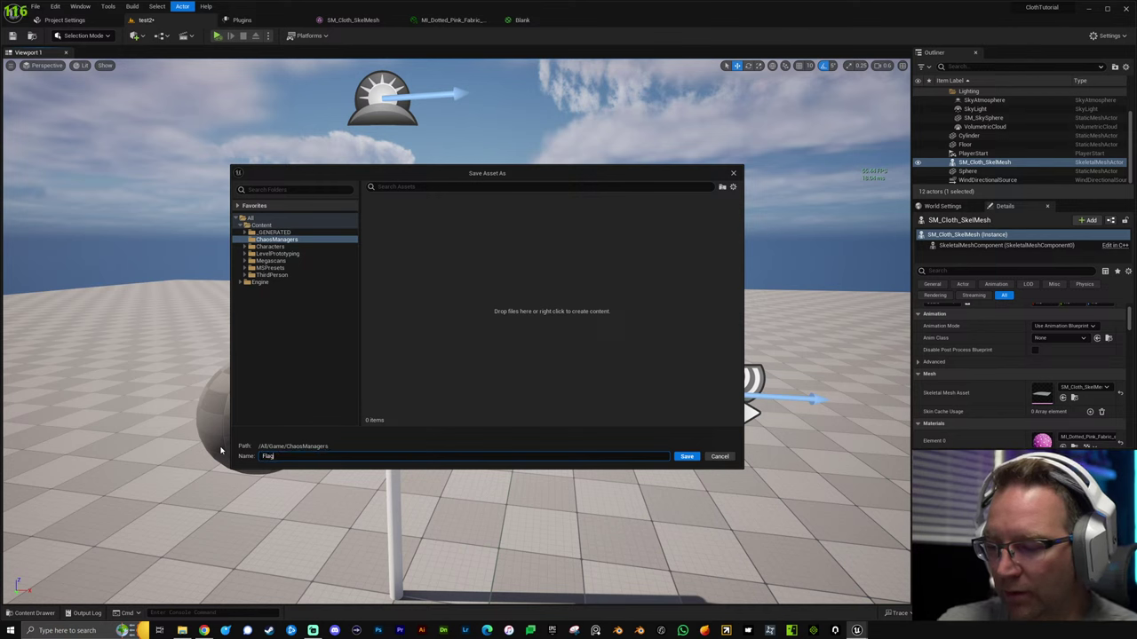
key("BackSpace")
type("CM_")
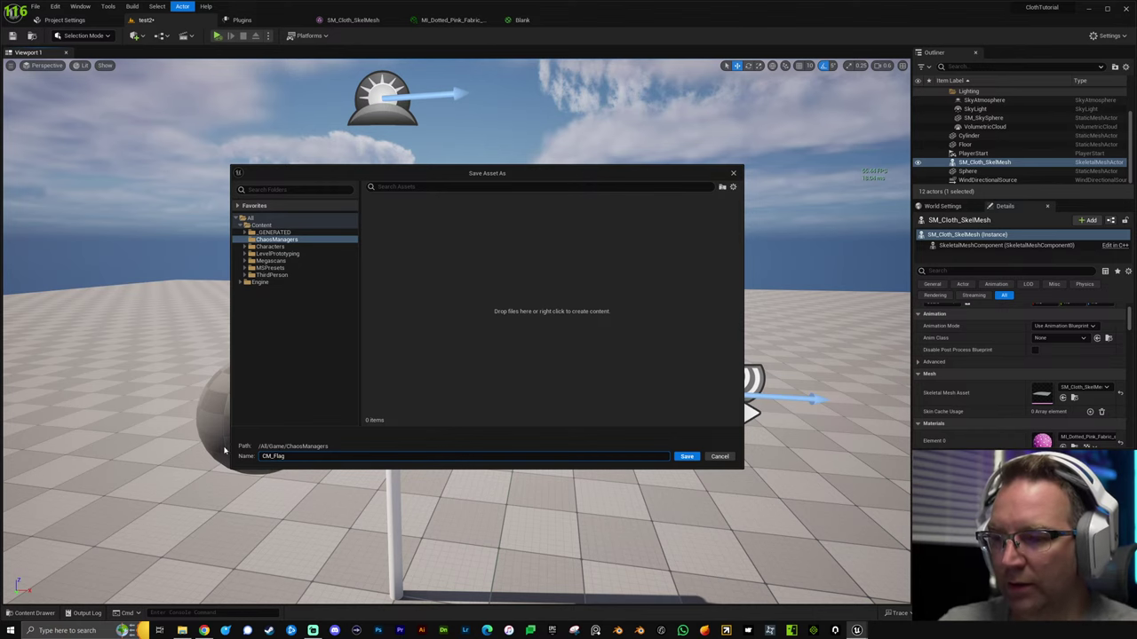
left_click(686, 457)
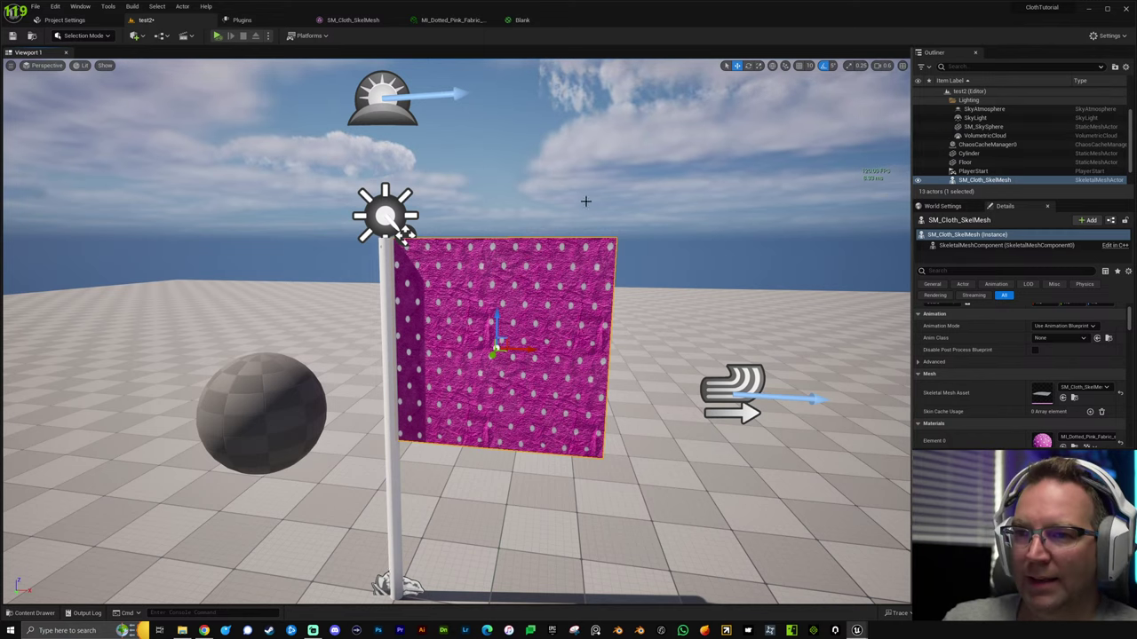
Select the ChaosCacheManager0 actor and move it along X to about 86, away from the flagpole's base.
left_click(1008, 147)
key("f")
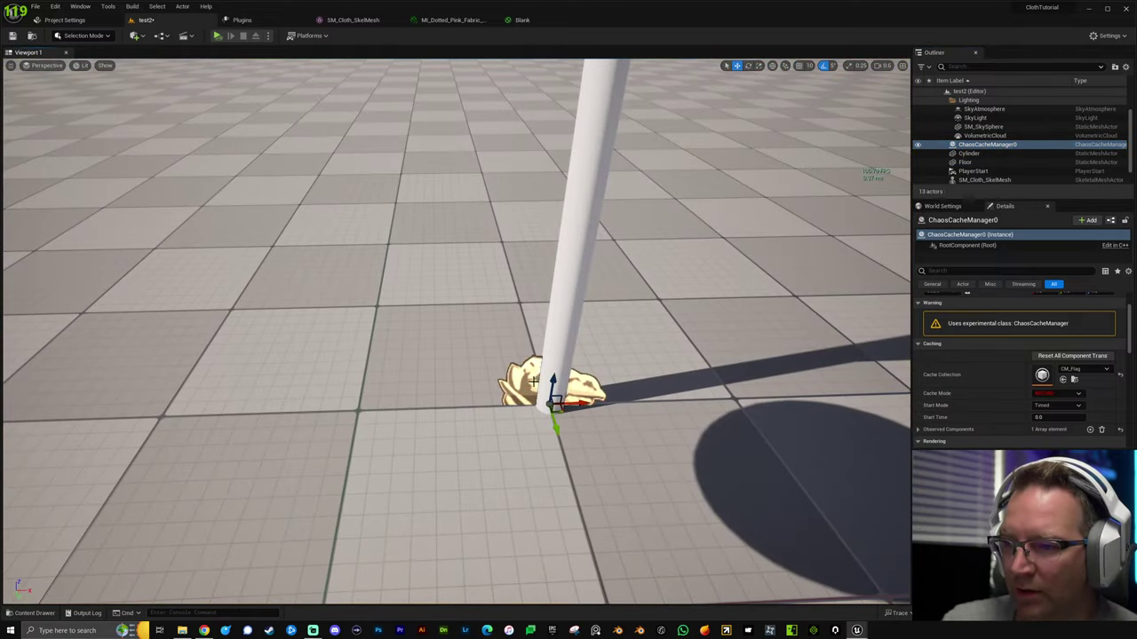
right_click_drag(702, 365, 599, 383)
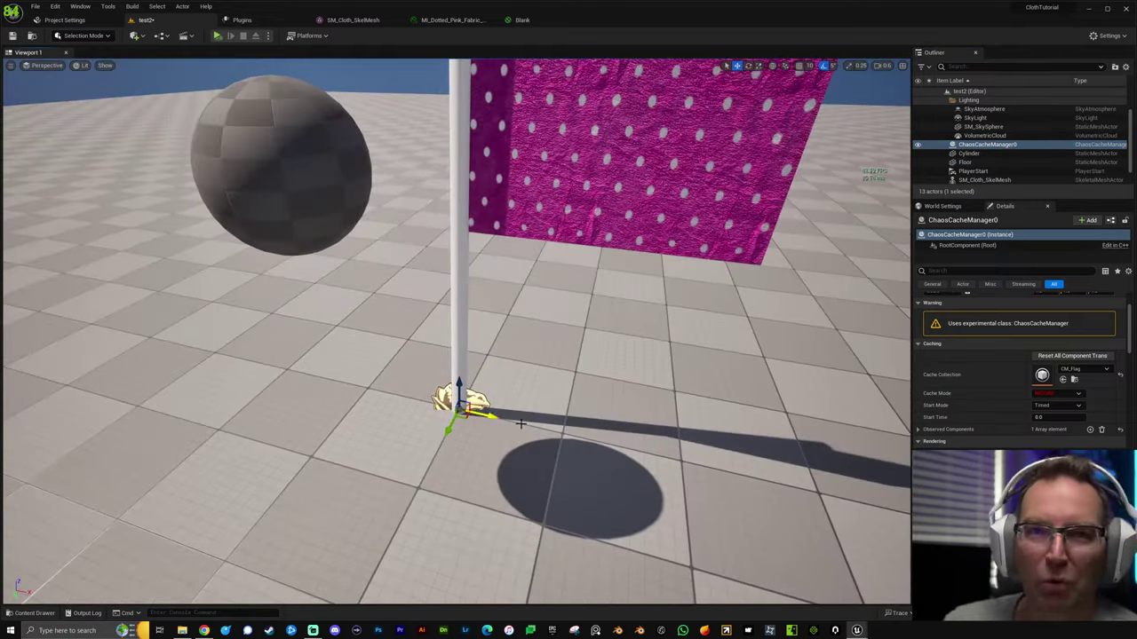
left_click_drag(481, 419, 567, 431)
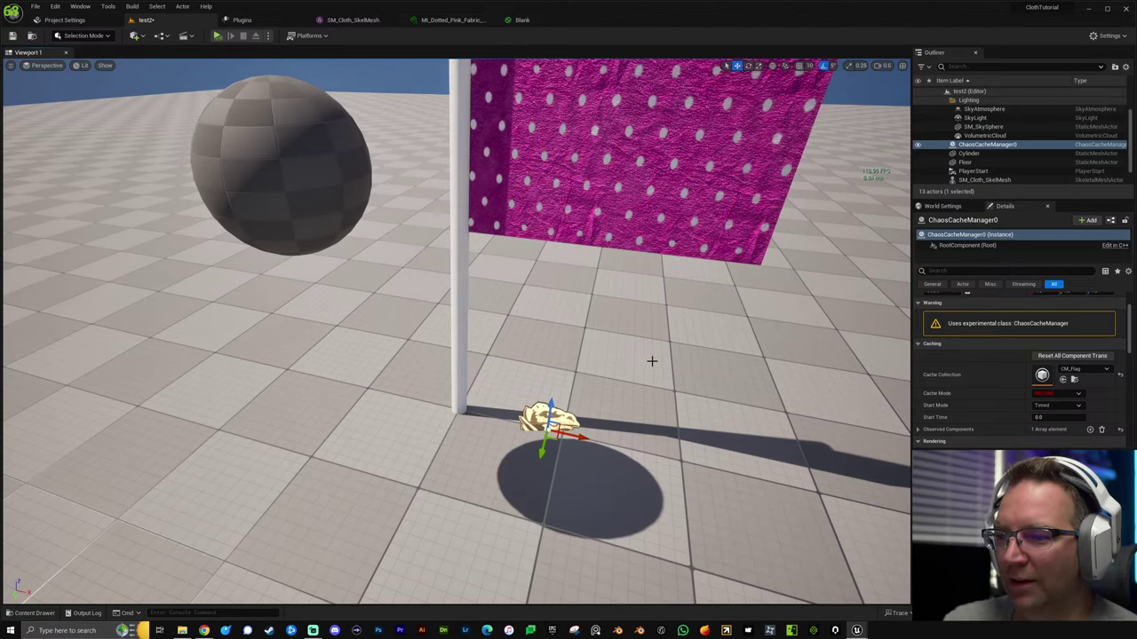
right_click_drag(652, 361, 733, 276)
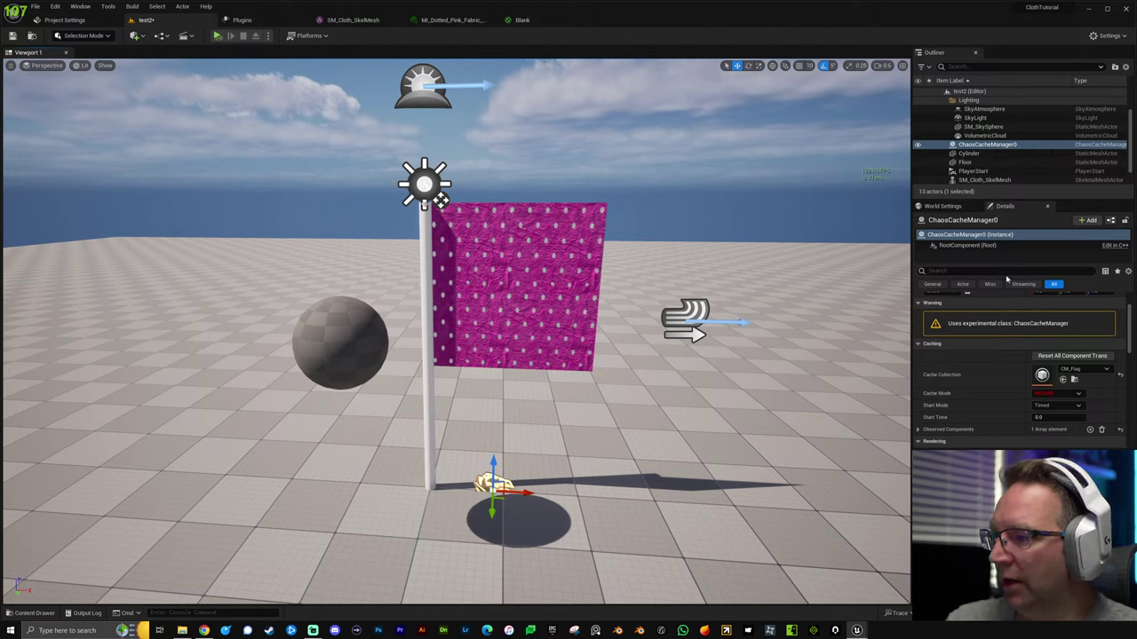
Examine the cache manager's transform and caching properties, including the Cache Mode options, Start Mode and Start Time.
left_click_drag(1008, 201, 1008, 187)
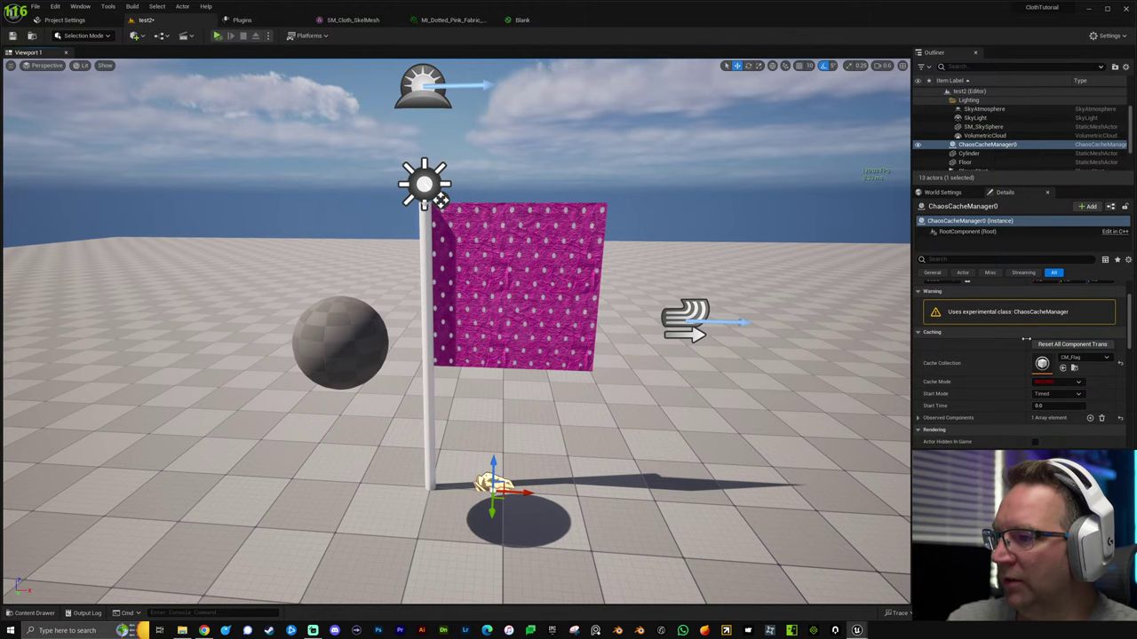
scroll(1025, 346, "up", 2)
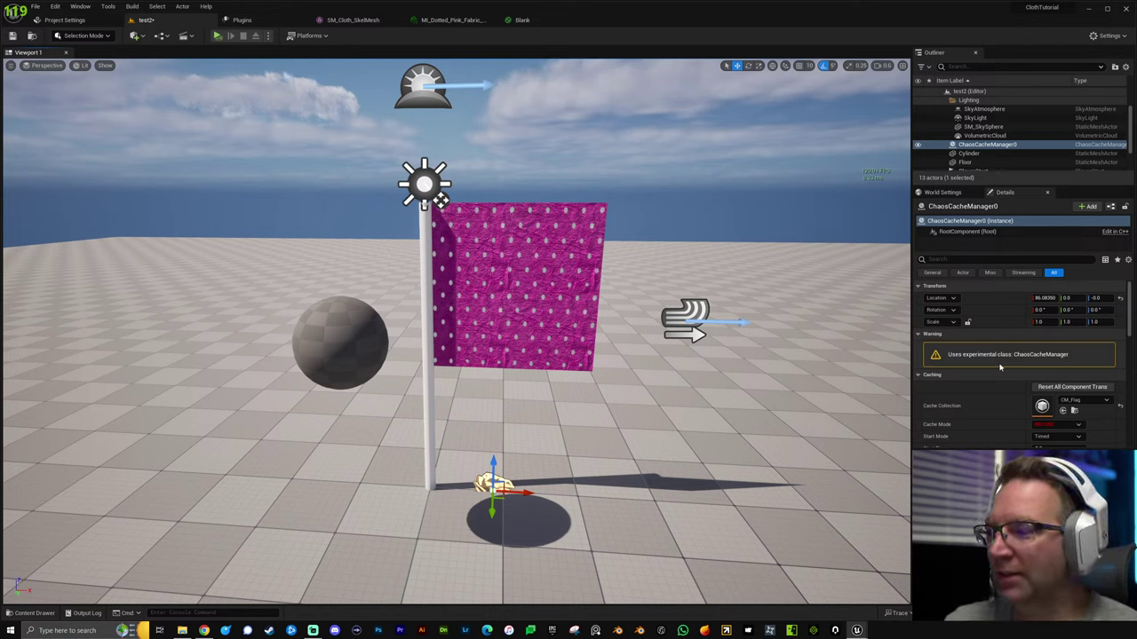
scroll(987, 369, "down", 2)
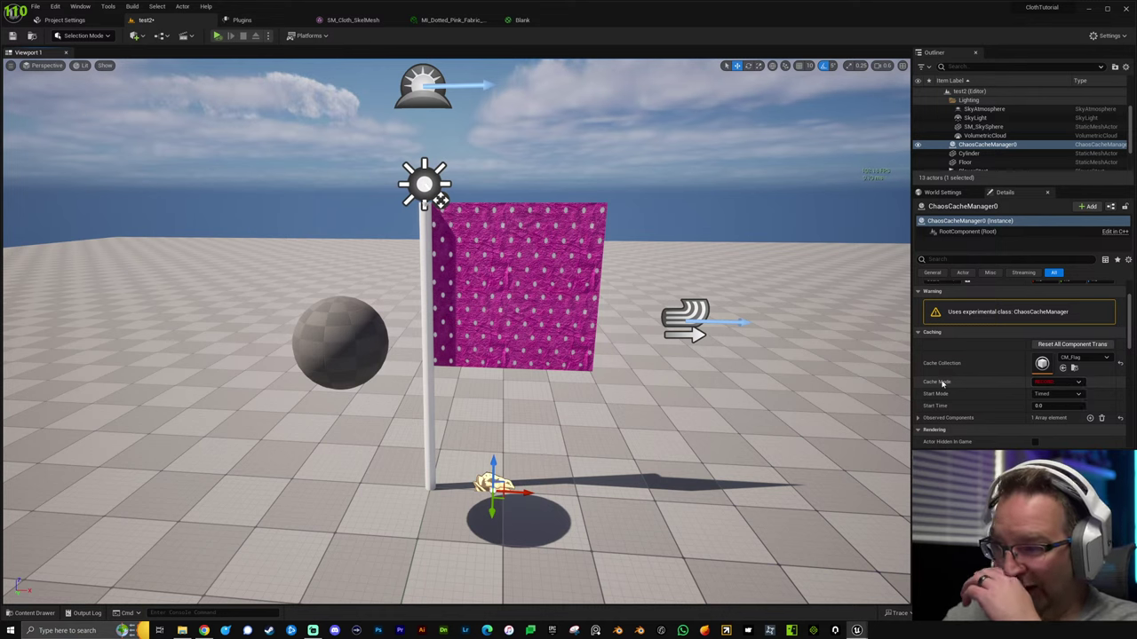
left_click(1061, 382)
left_click(1005, 385)
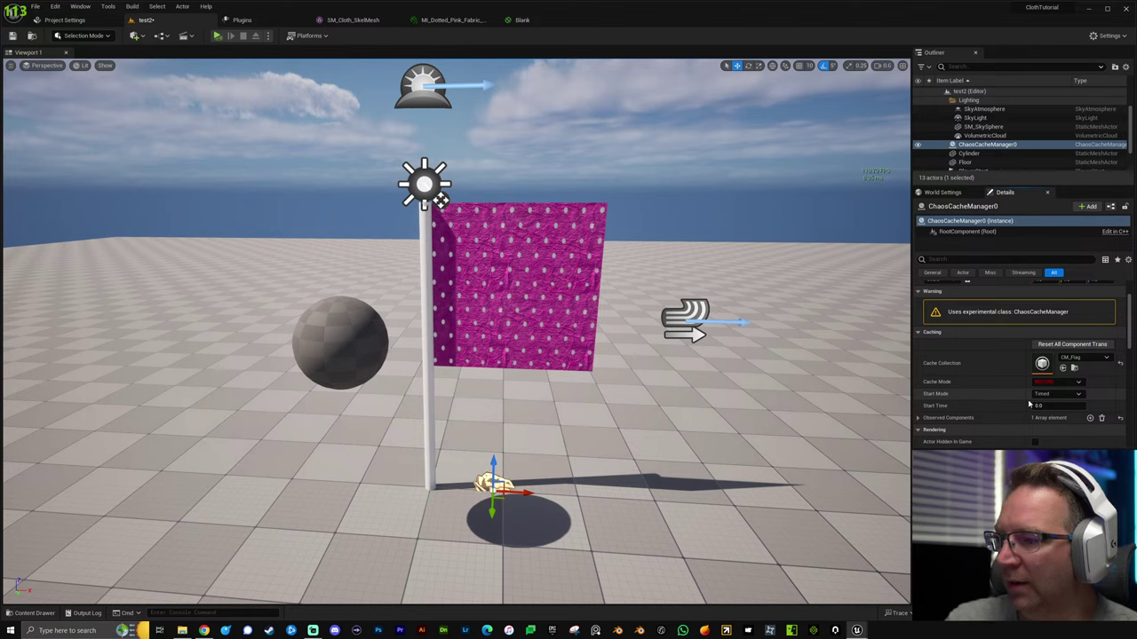
scroll(984, 404, "down", 1)
scroll(1020, 411, "down", 1)
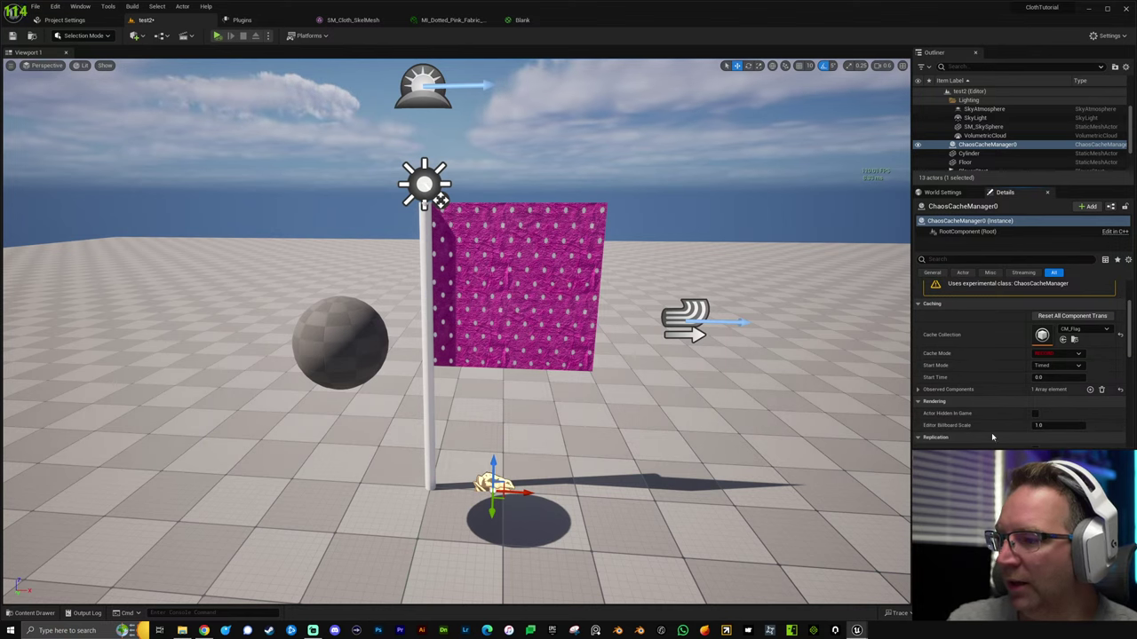
scroll(985, 383, "up", 1)
scroll(984, 382, "up", 1)
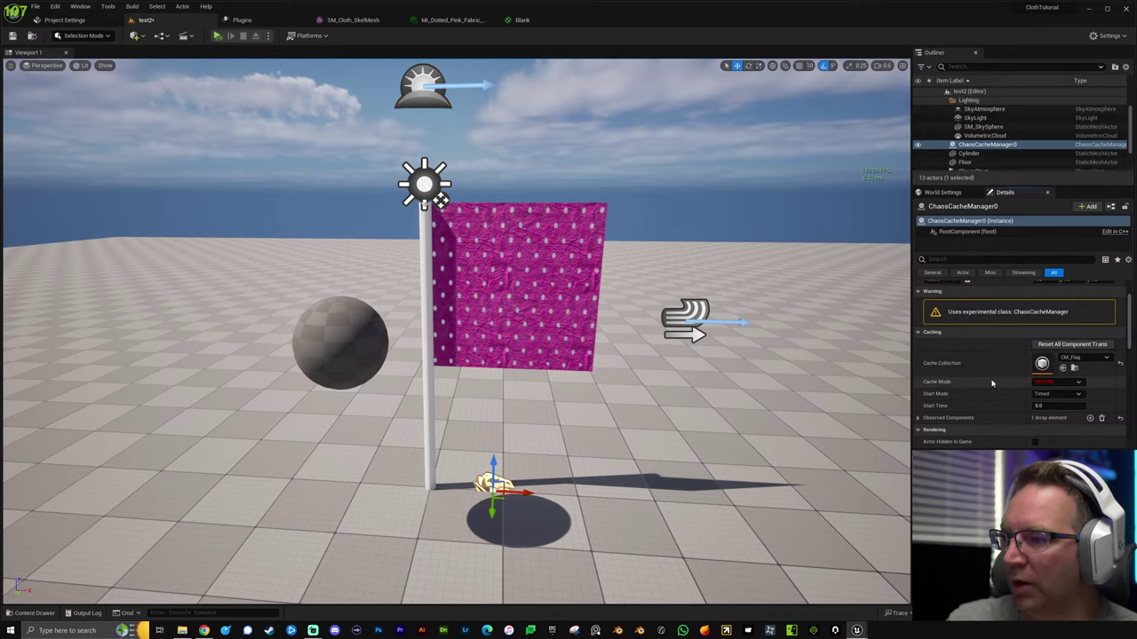
Record the flag's simulation by running and stopping the level, and set the Chaos Cache Manager's Cache Mode to Play.
left_click(983, 135)
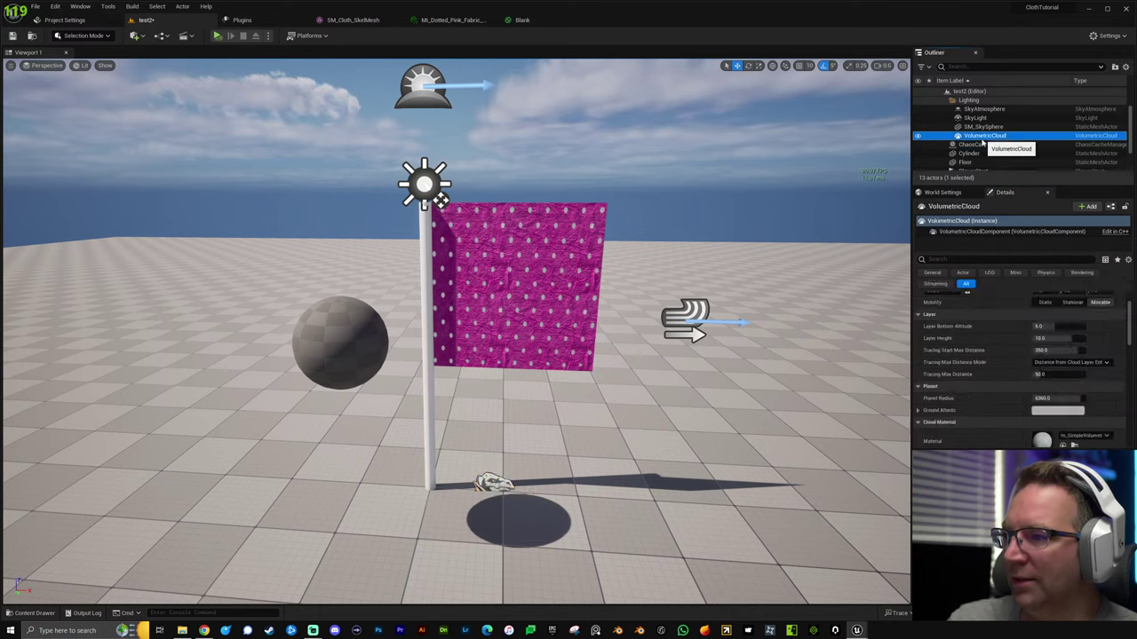
left_click(981, 144)
right_click_drag(677, 373, 678, 363)
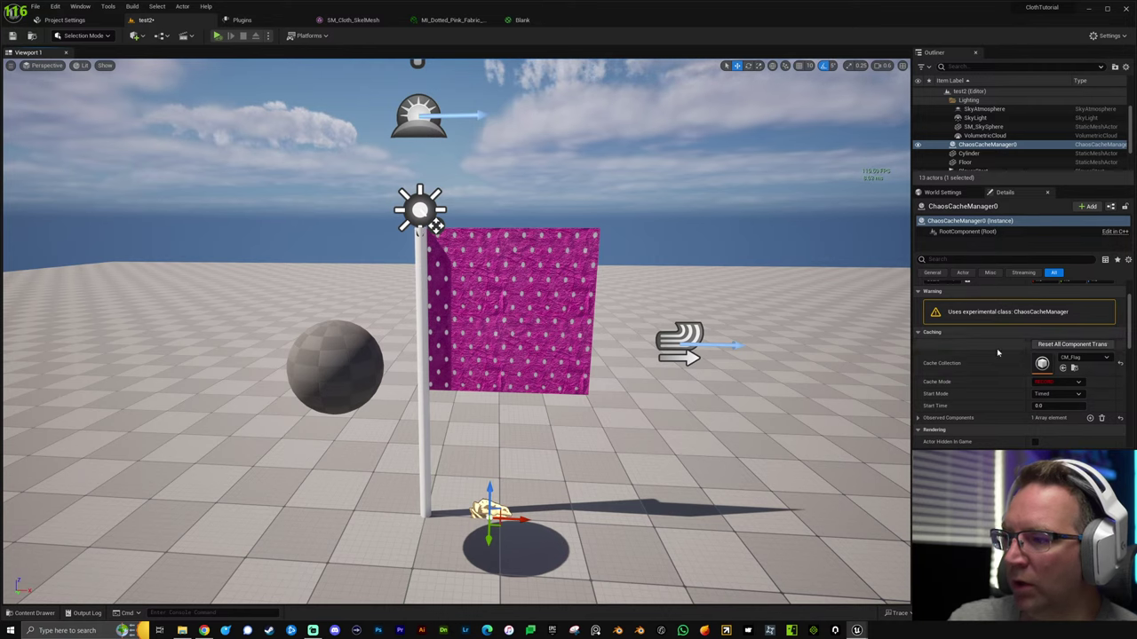
right_click_drag(627, 360, 632, 363)
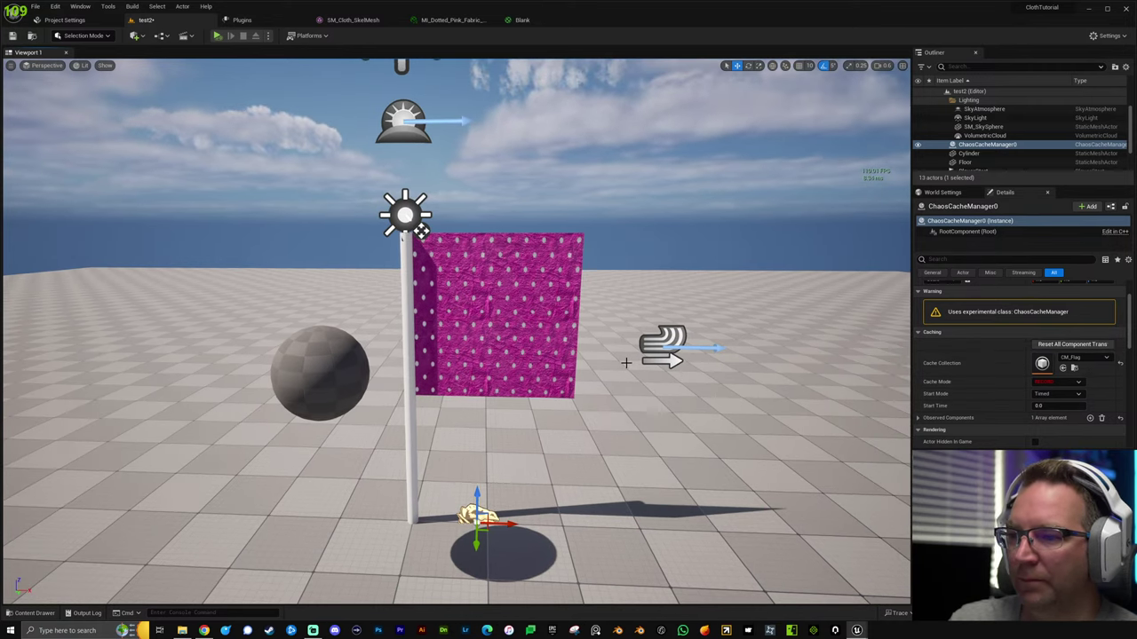
key("alt+p")
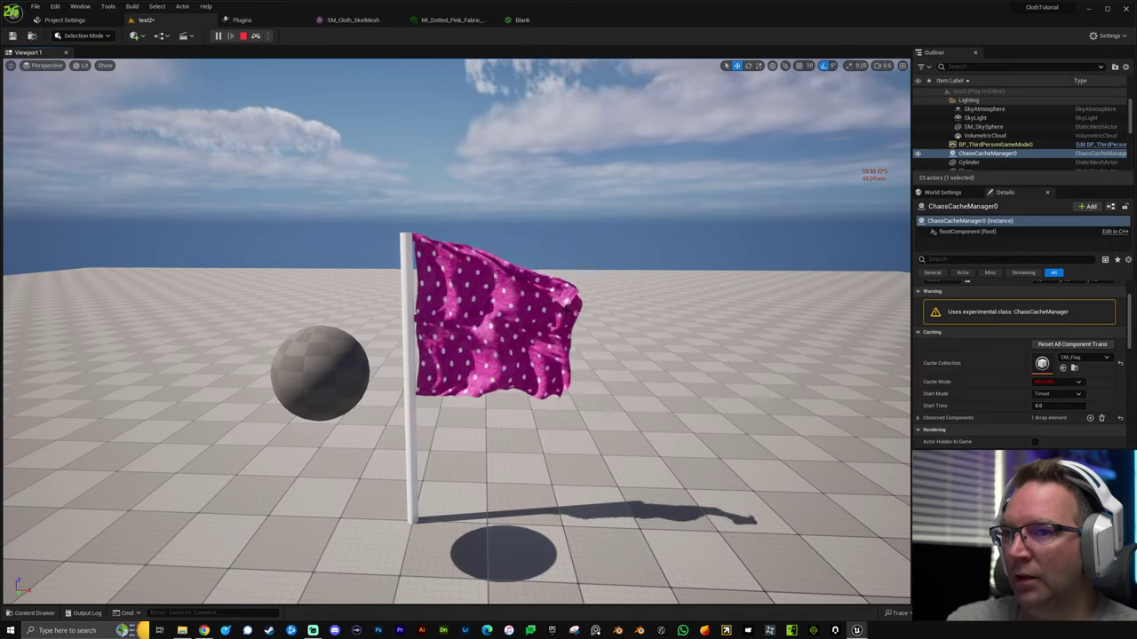
left_click(242, 36)
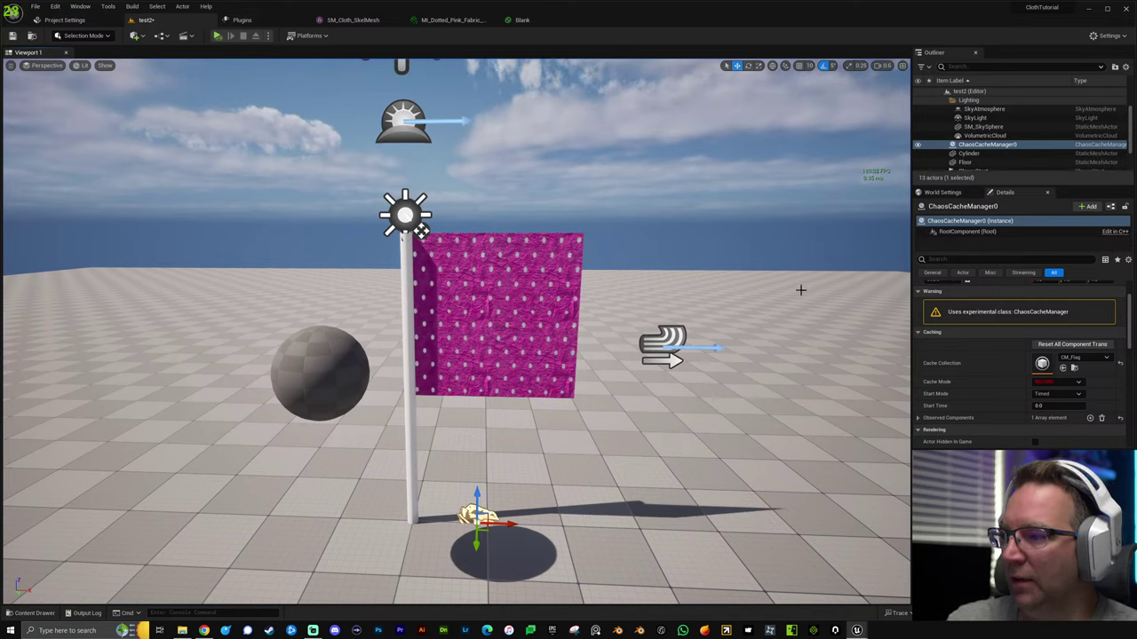
left_click(1056, 382)
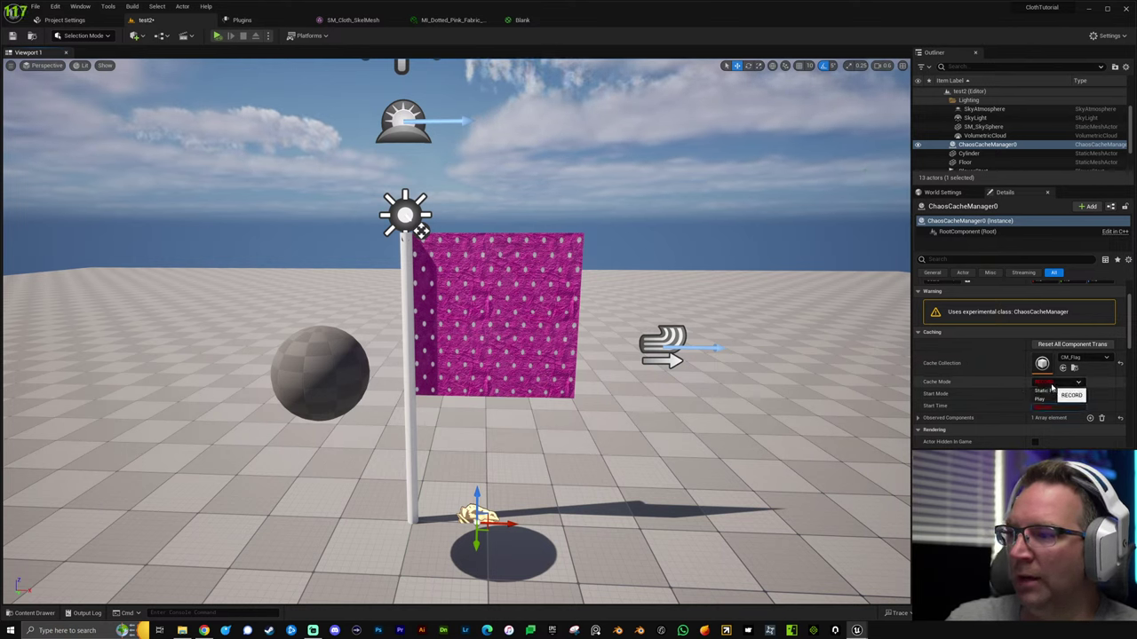
left_click(1048, 401)
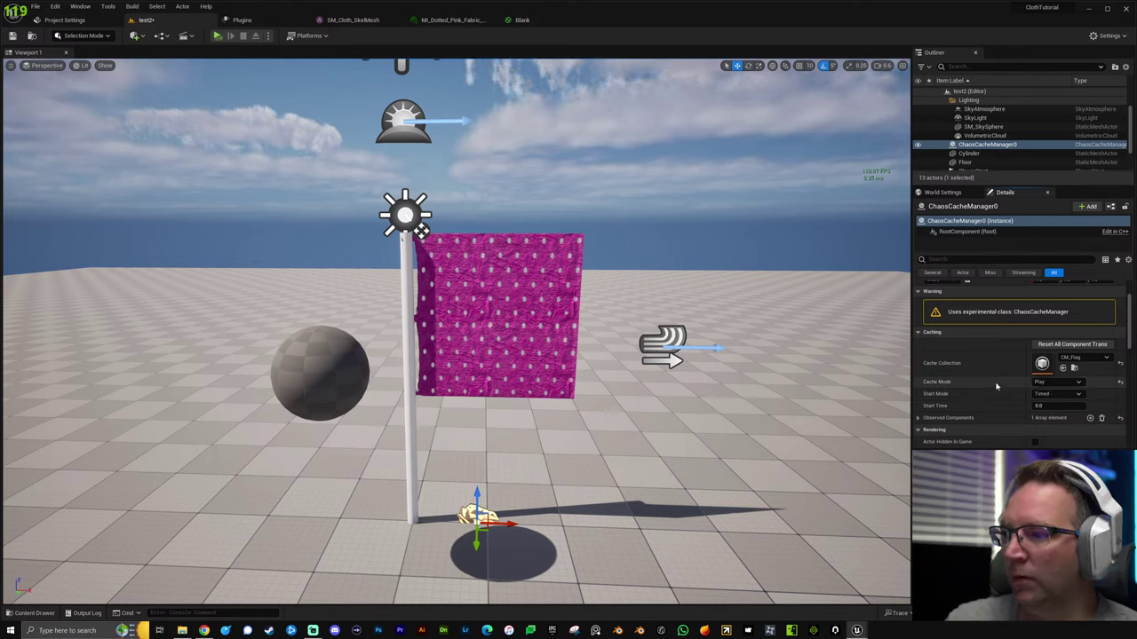
Add a level sequence saved as Flag_Seq in the ChaosManagers folder, and shrink the Sequencer to enlarge the viewport.
left_click(184, 35)
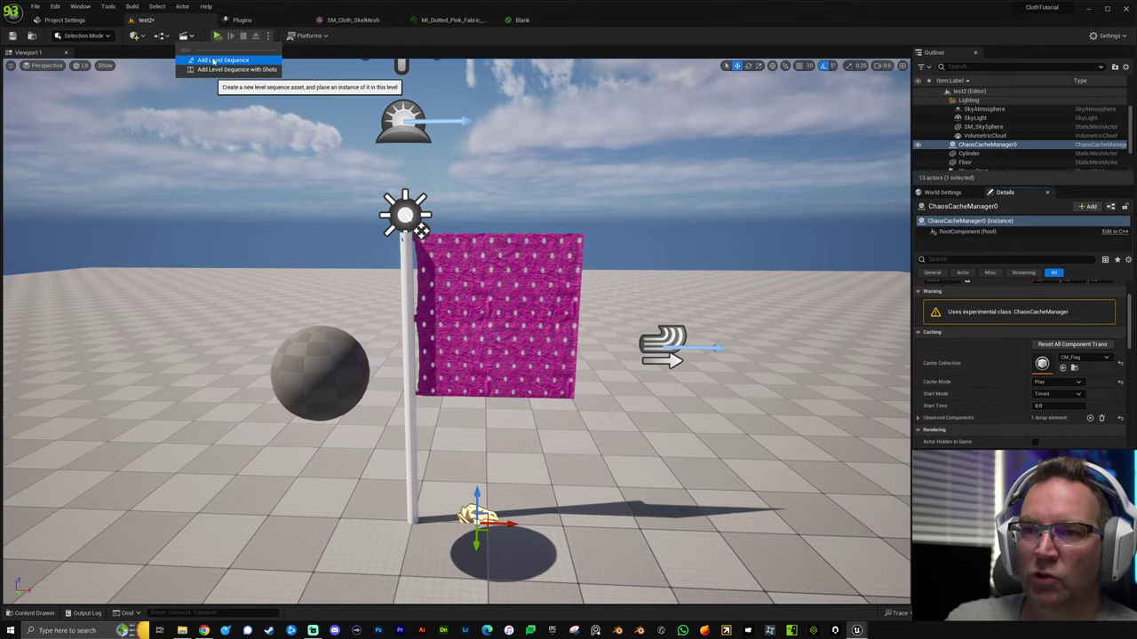
left_click(213, 60)
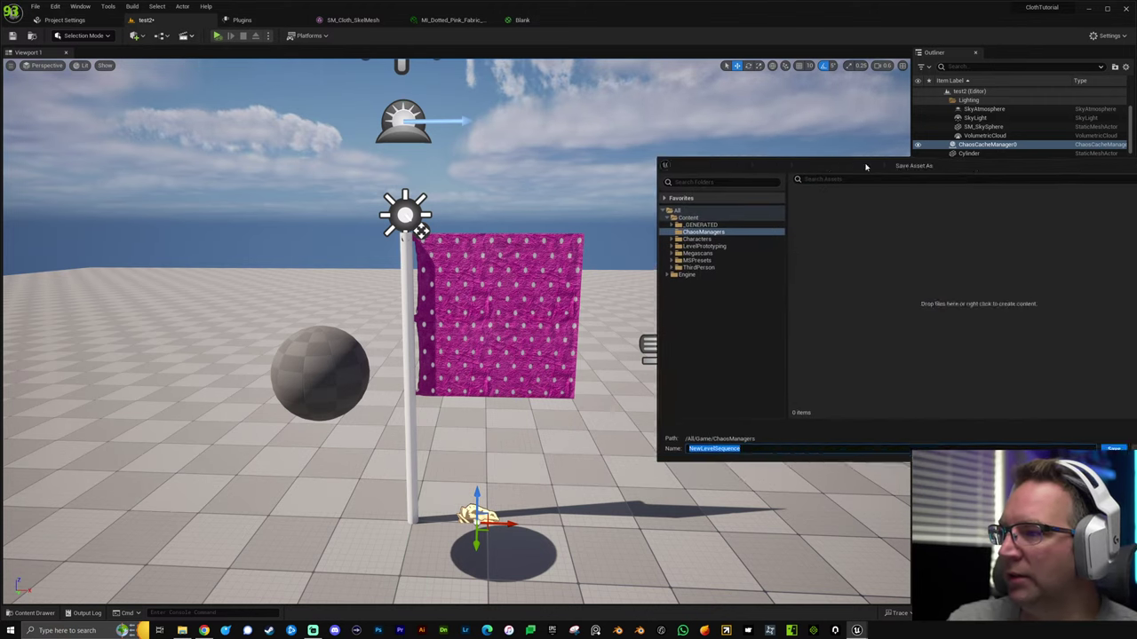
type("Flag_Seq")
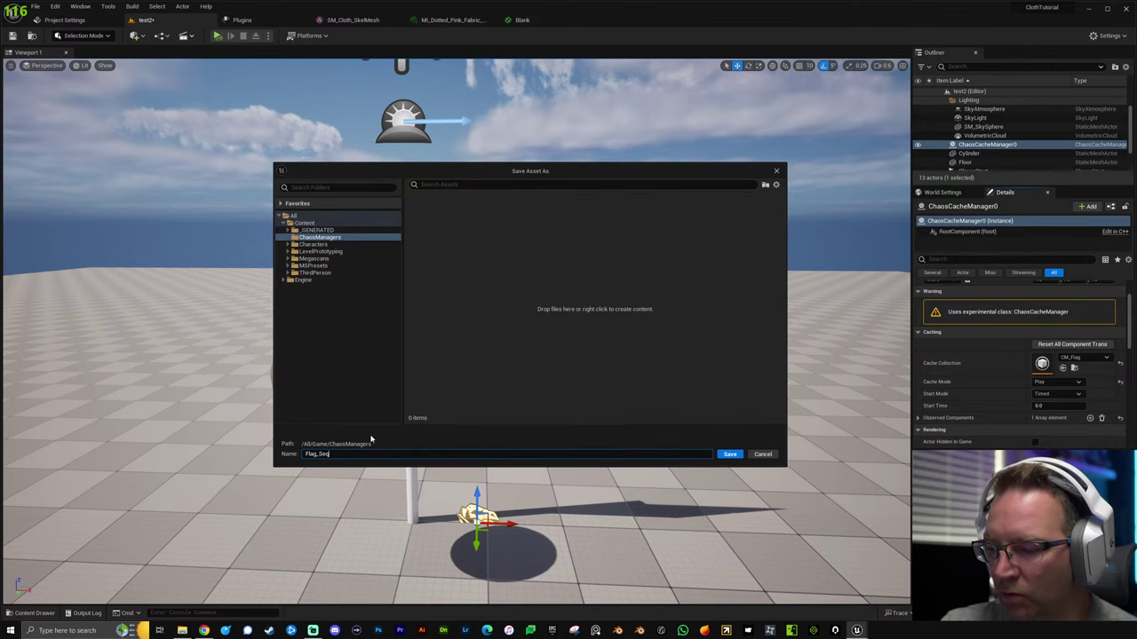
key("Return")
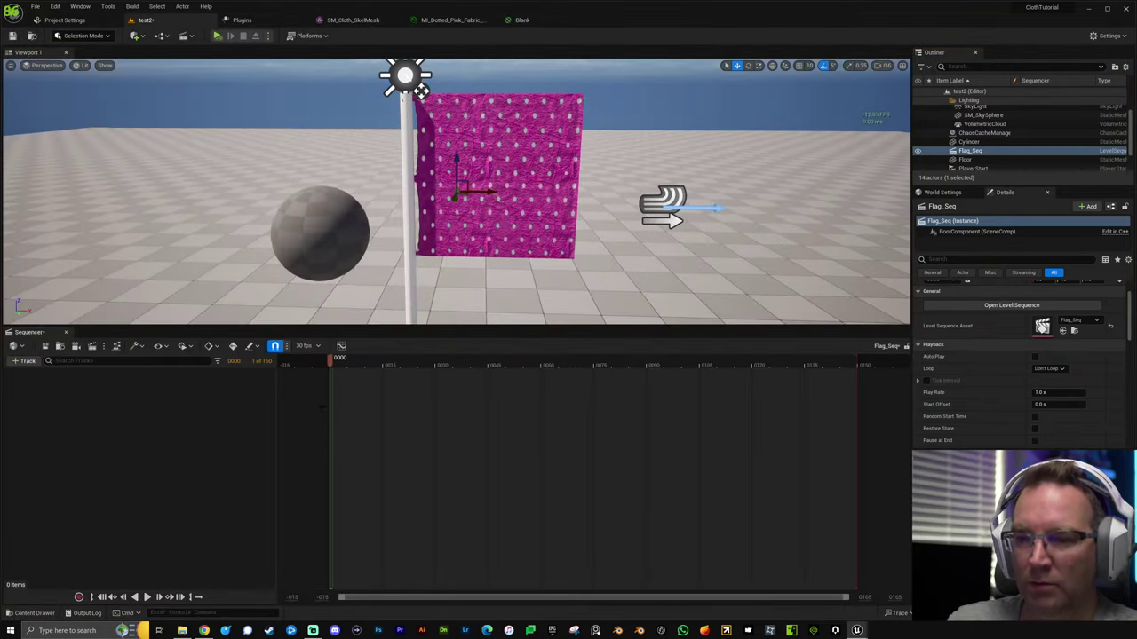
left_click_drag(359, 327, 365, 463)
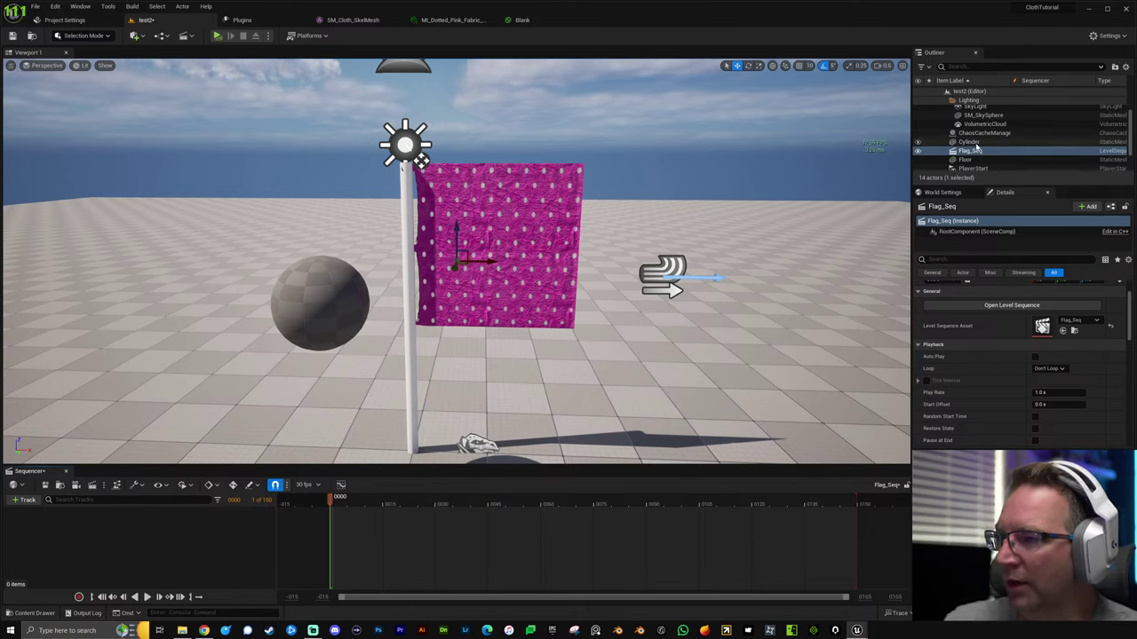
Add ChaosCacheManager0 to the Flag_Seq sequence and give it a Start Time track.
left_click(977, 133)
left_click_drag(981, 134, 186, 538)
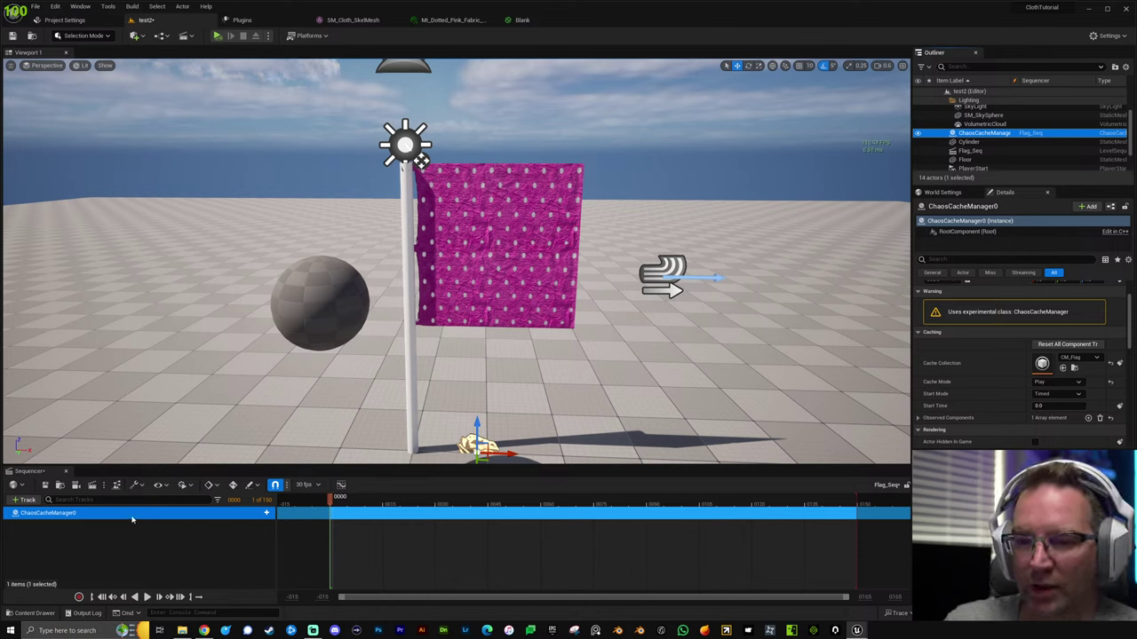
left_click(266, 512)
mouse_move(318, 433)
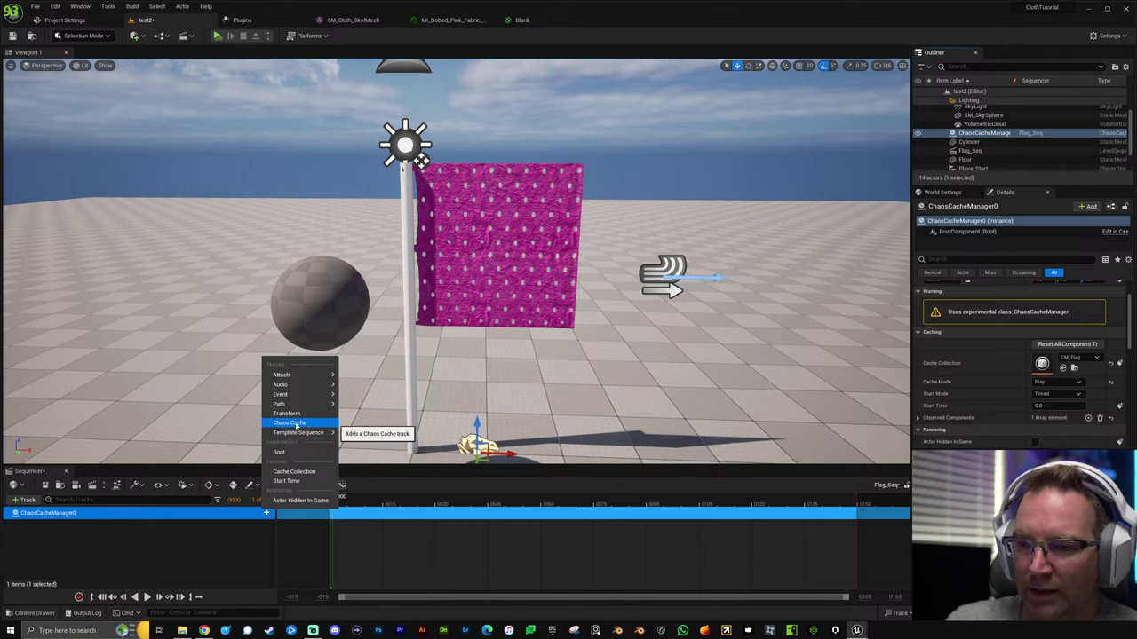
left_click(297, 483)
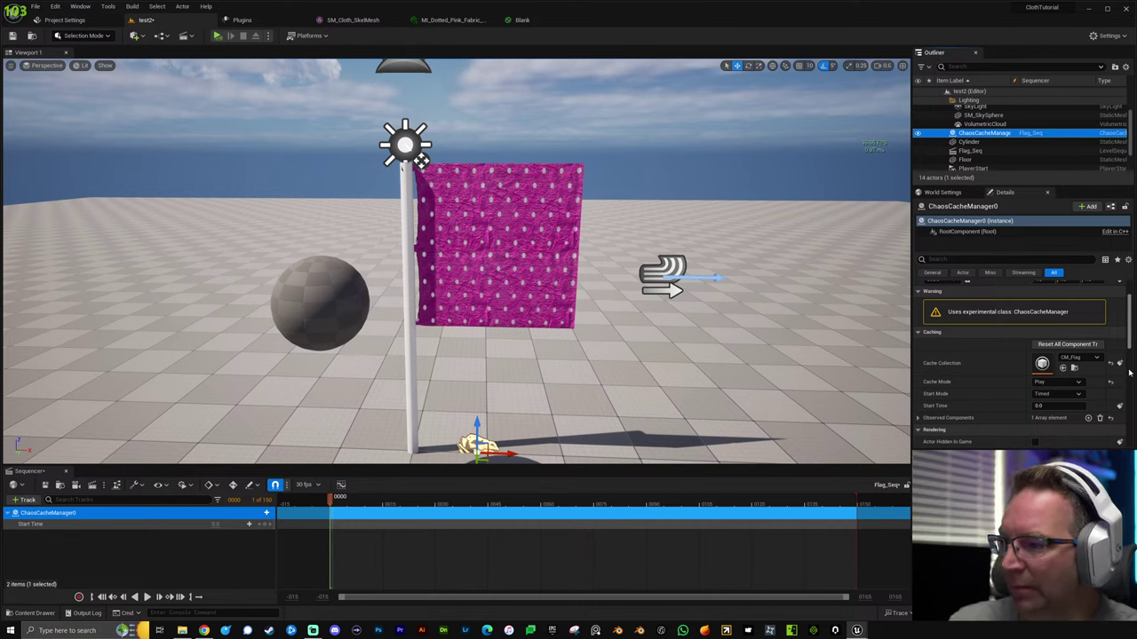
Preview the cached flag motion by scrubbing the manager's Start Time to about 6.7, and reset it to its default.
left_click(1039, 405)
key("Return")
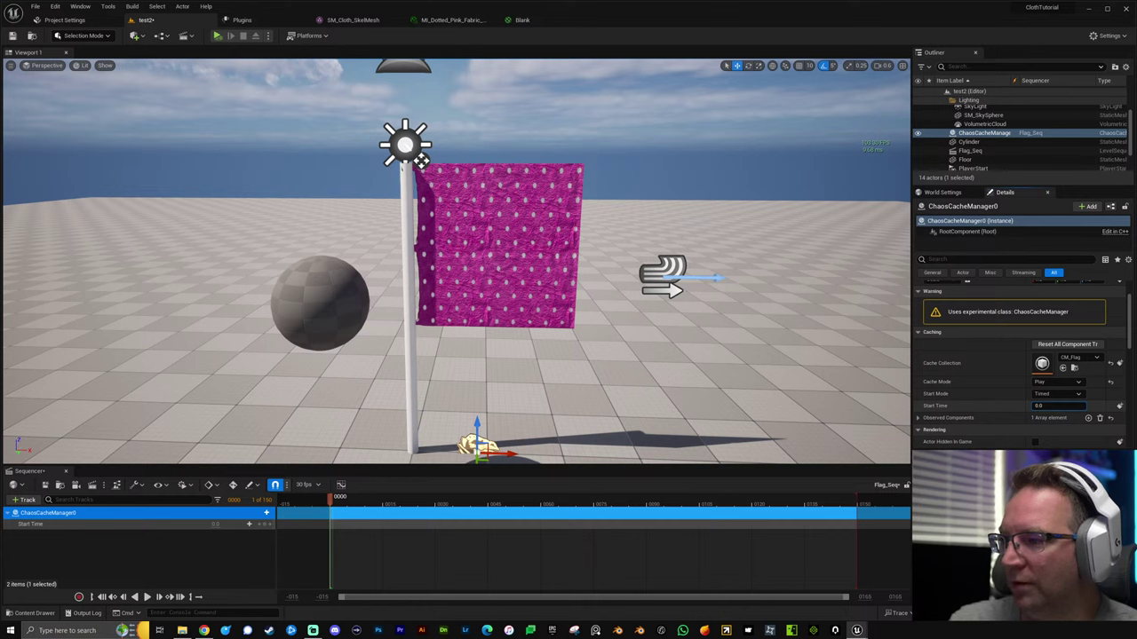
left_click_drag(1044, 406, 1081, 406)
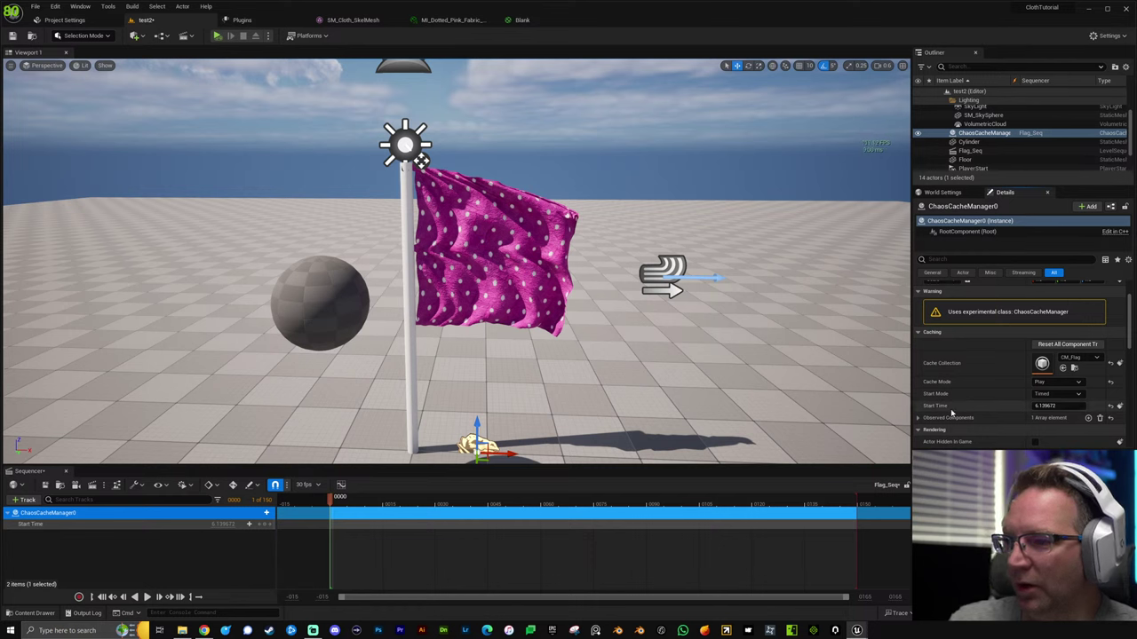
left_click_drag(1045, 406, 1069, 406)
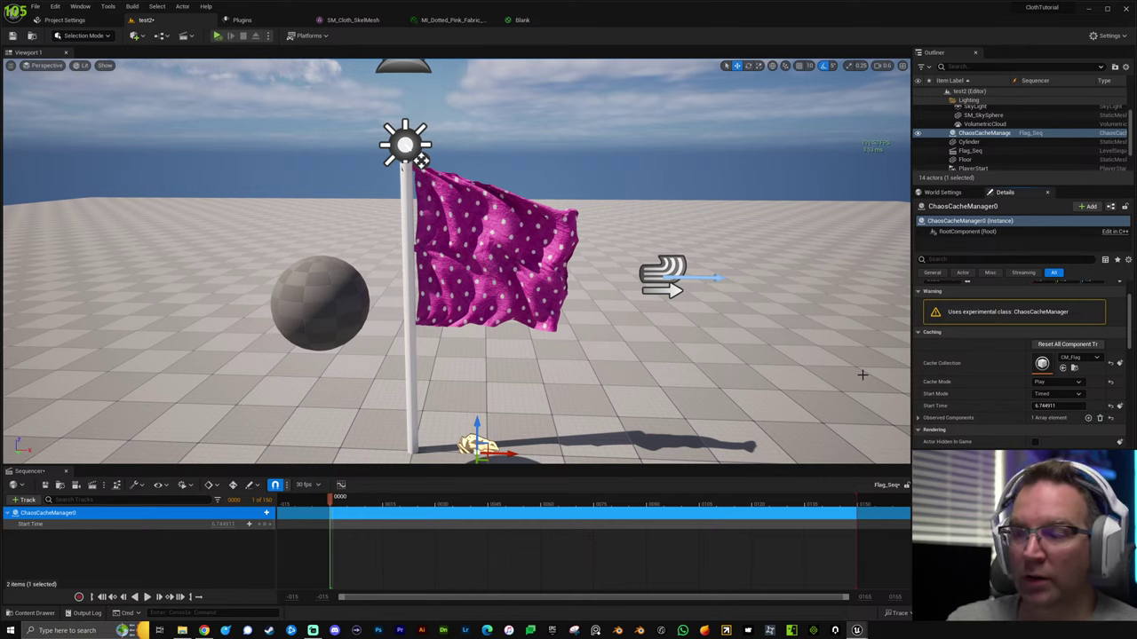
left_click(1111, 407)
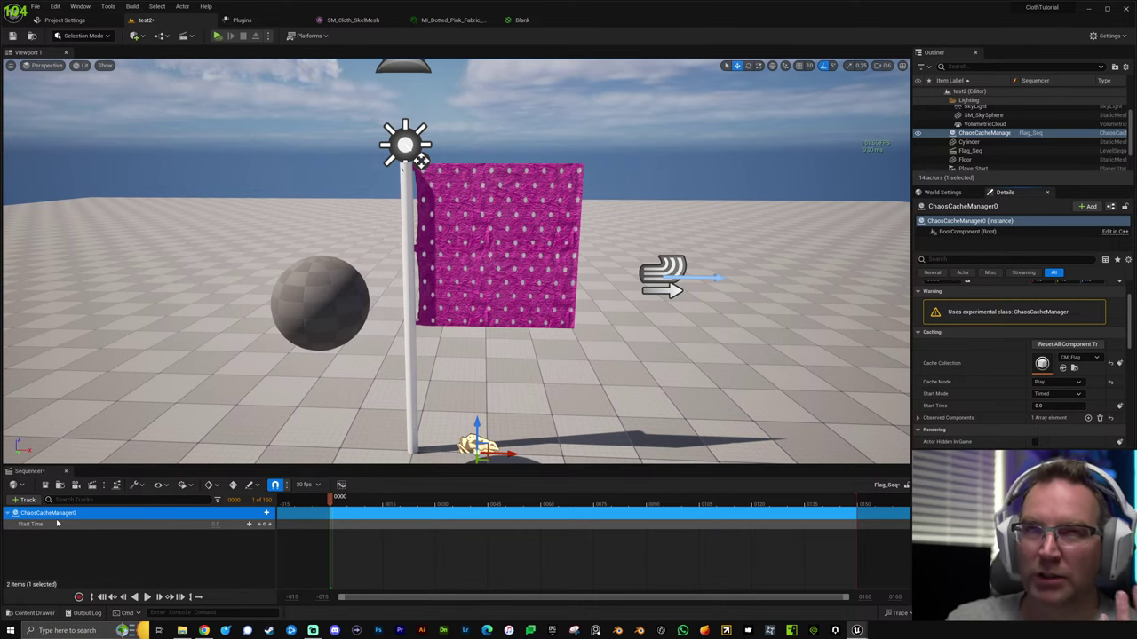
left_click(265, 514)
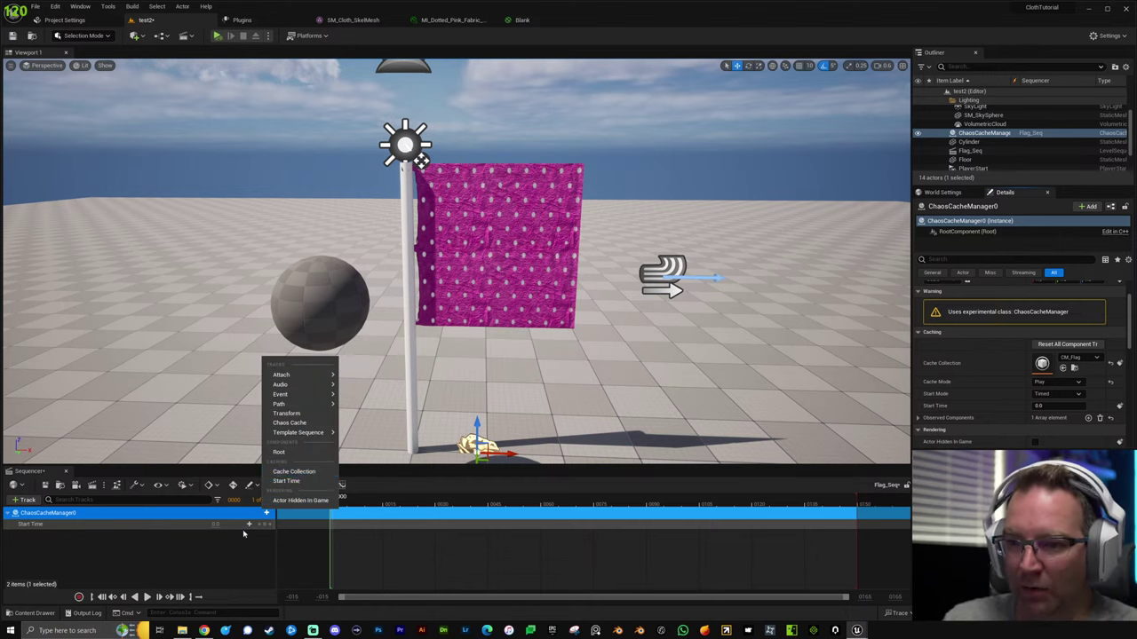
left_click(234, 547)
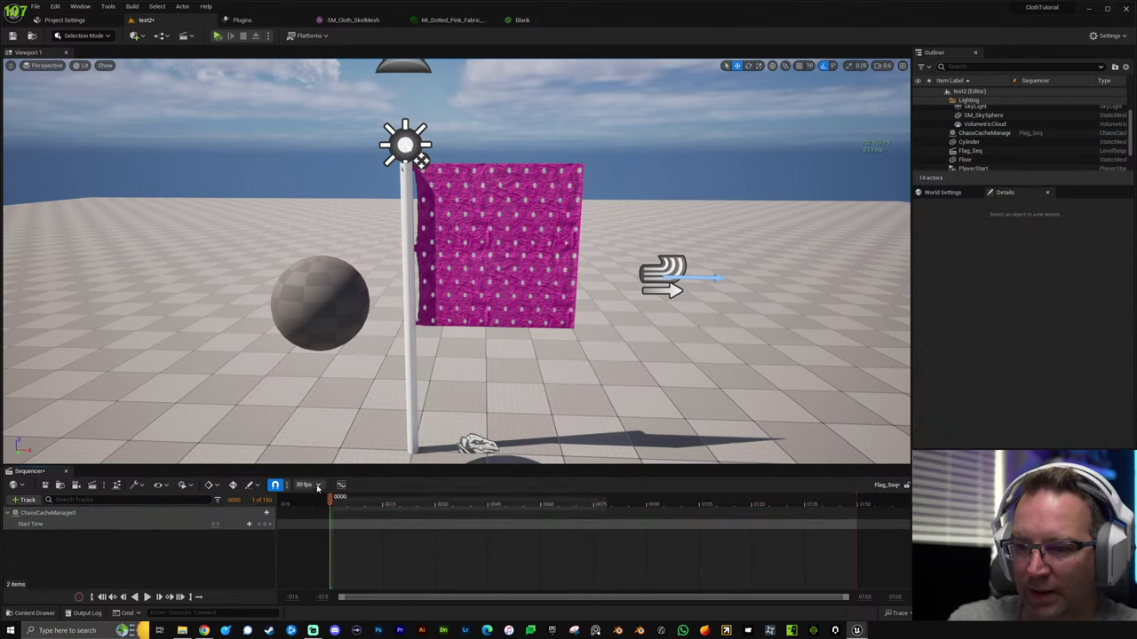
Keyframe the ChaosCacheManager0 Start Time at 4.0 on frame 0 and at 9.0 on frame 150.
left_click(214, 524)
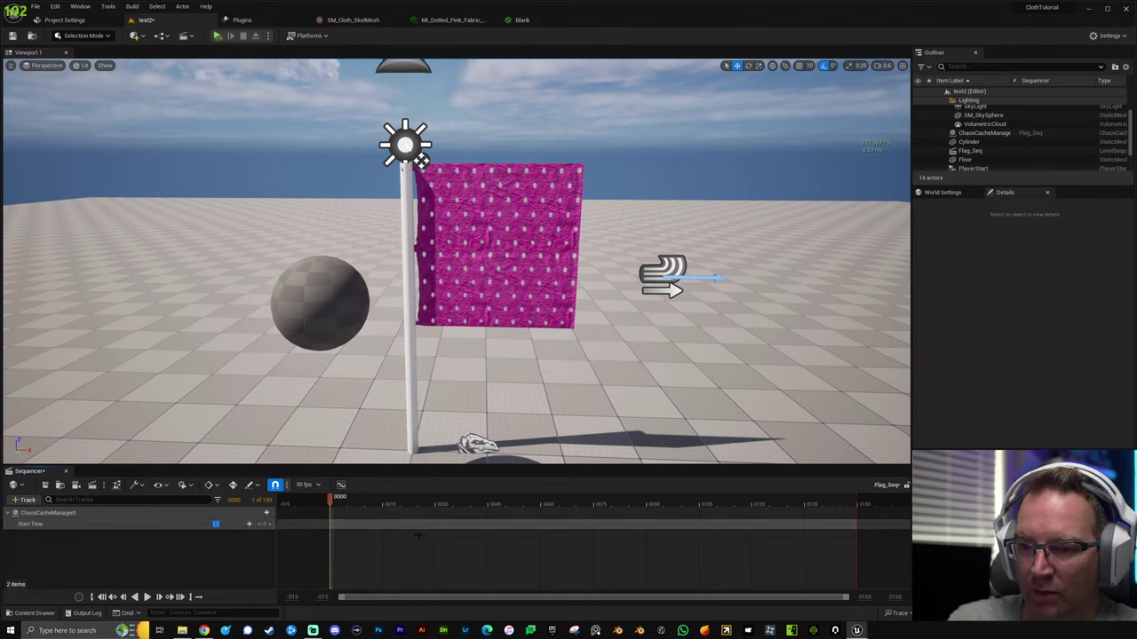
type("1")
key("Return")
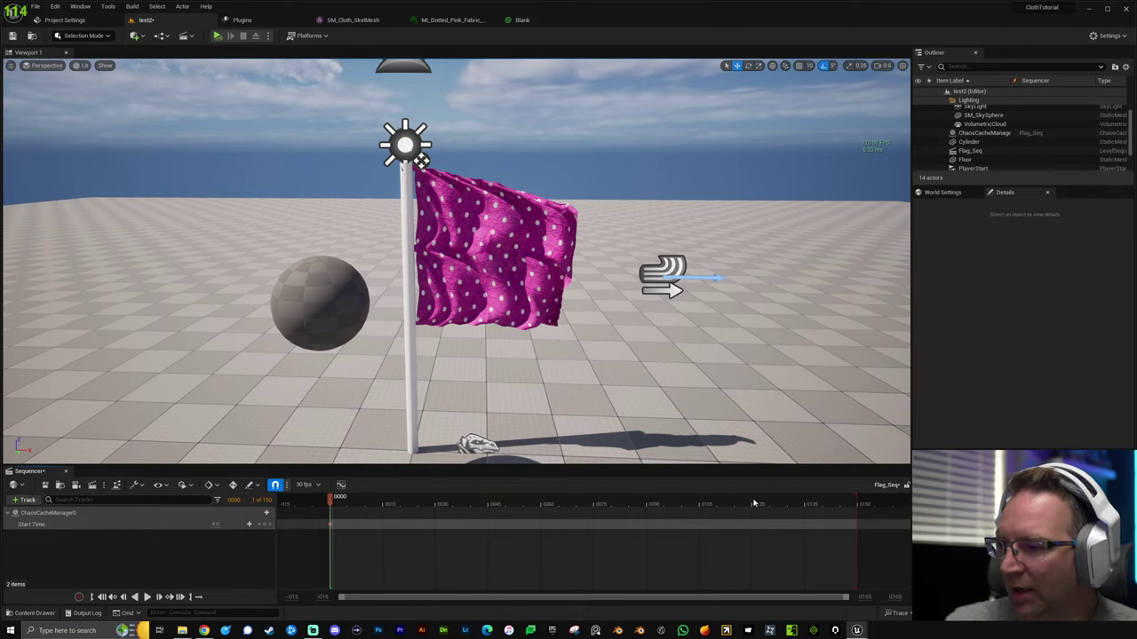
left_click_drag(754, 503, 858, 506)
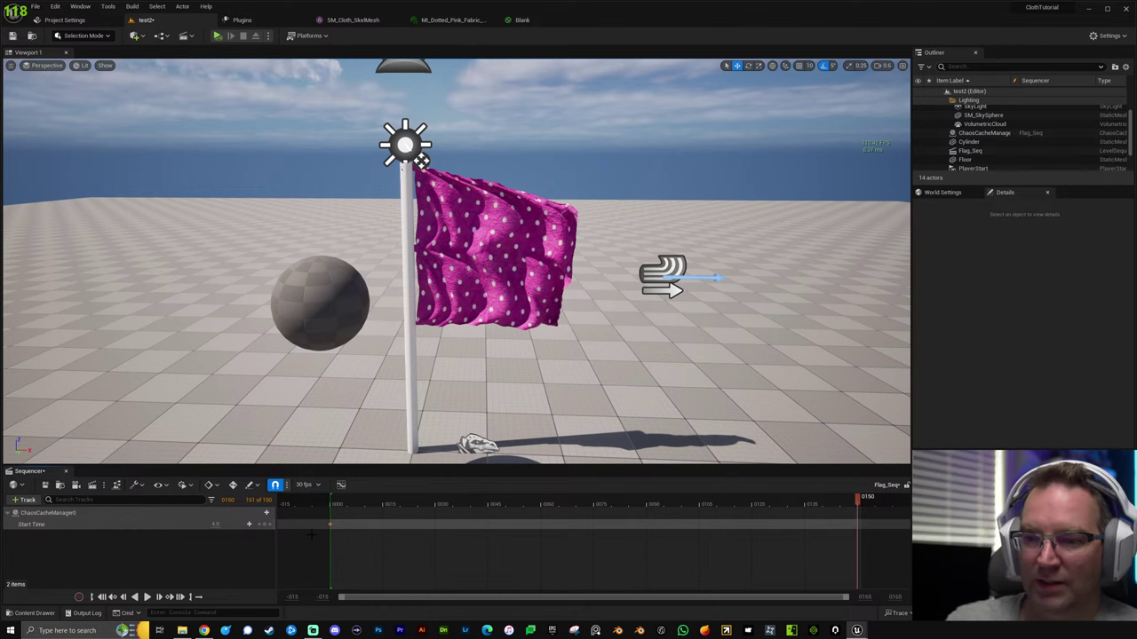
left_click(263, 526)
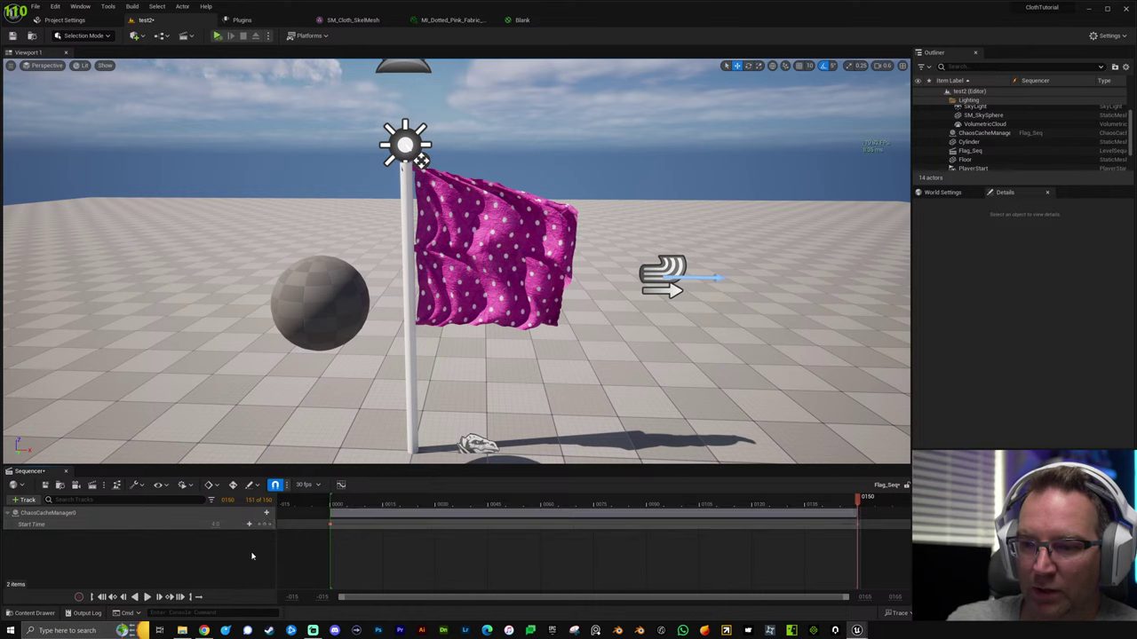
left_click(215, 525)
type("5")
key("Return")
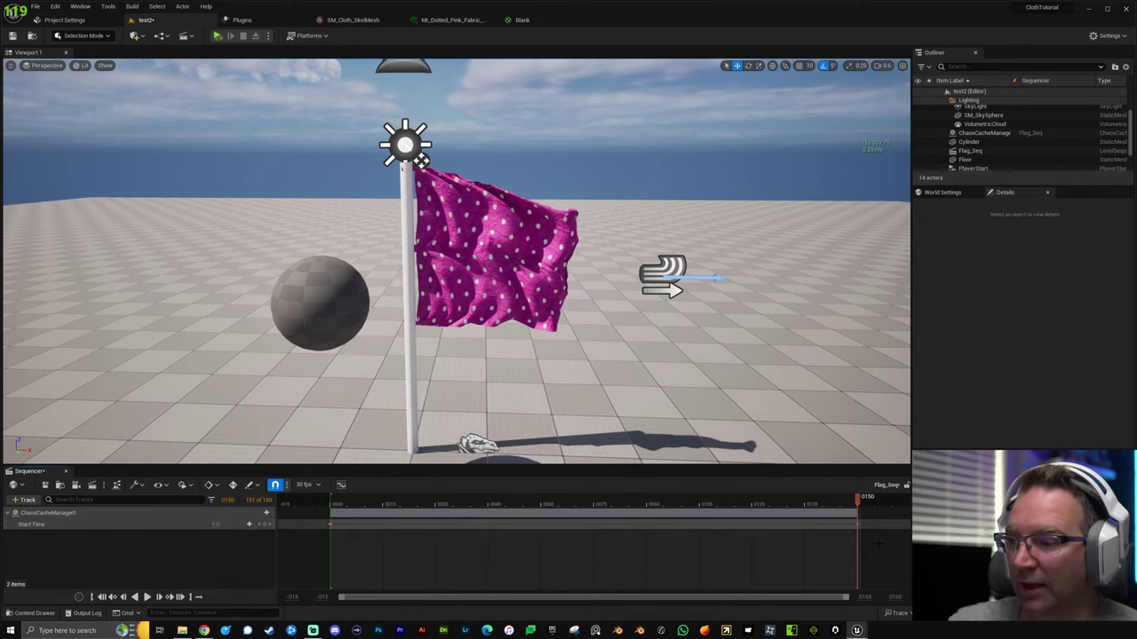
Select both Start Time keys and set their interpolation to Linear.
left_click(307, 524)
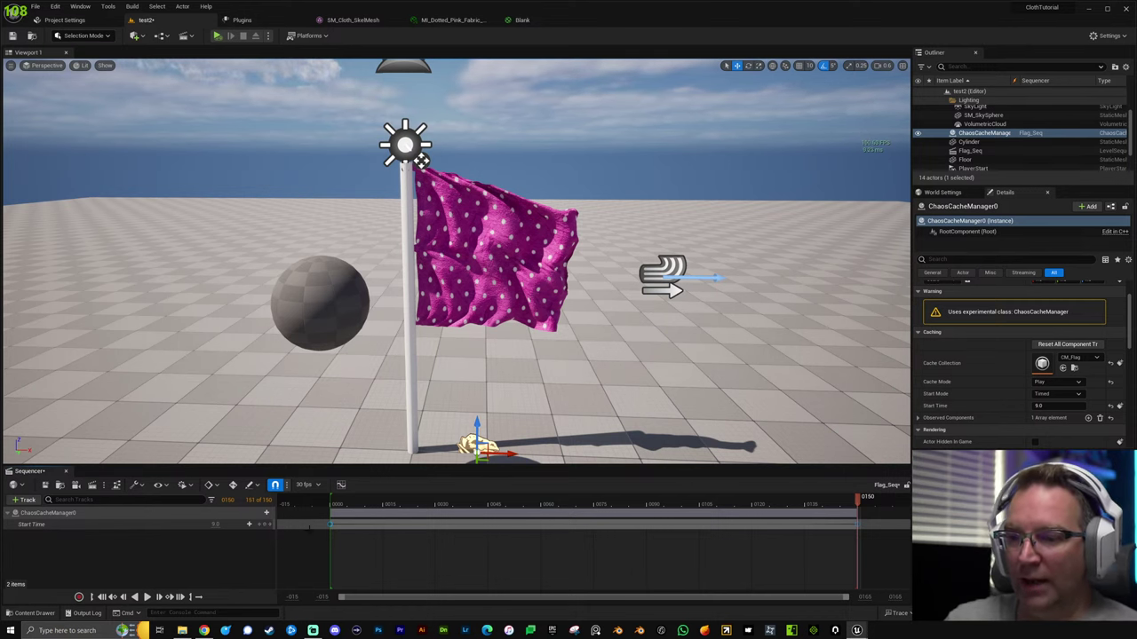
left_click(303, 539)
left_click_drag(302, 538, 858, 524)
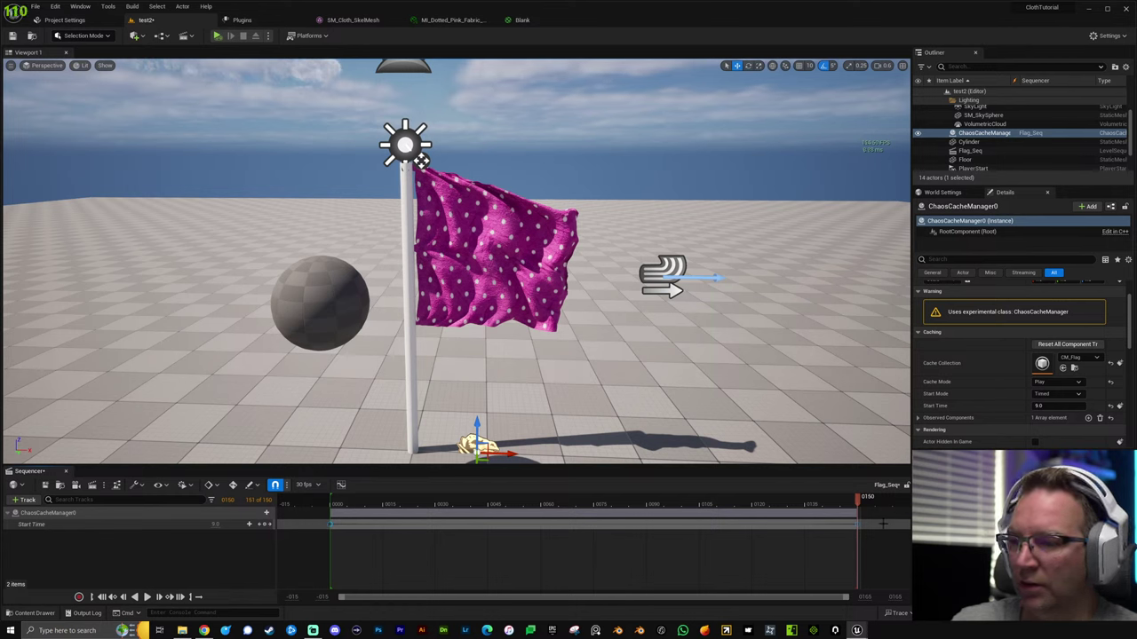
right_click(857, 524)
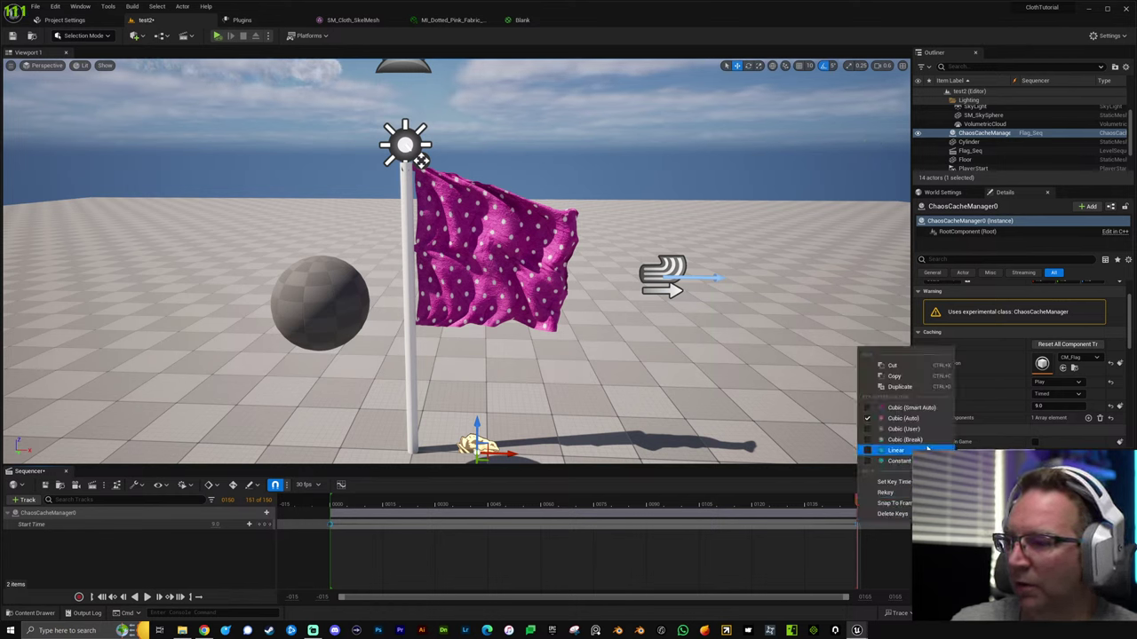
left_click(896, 451)
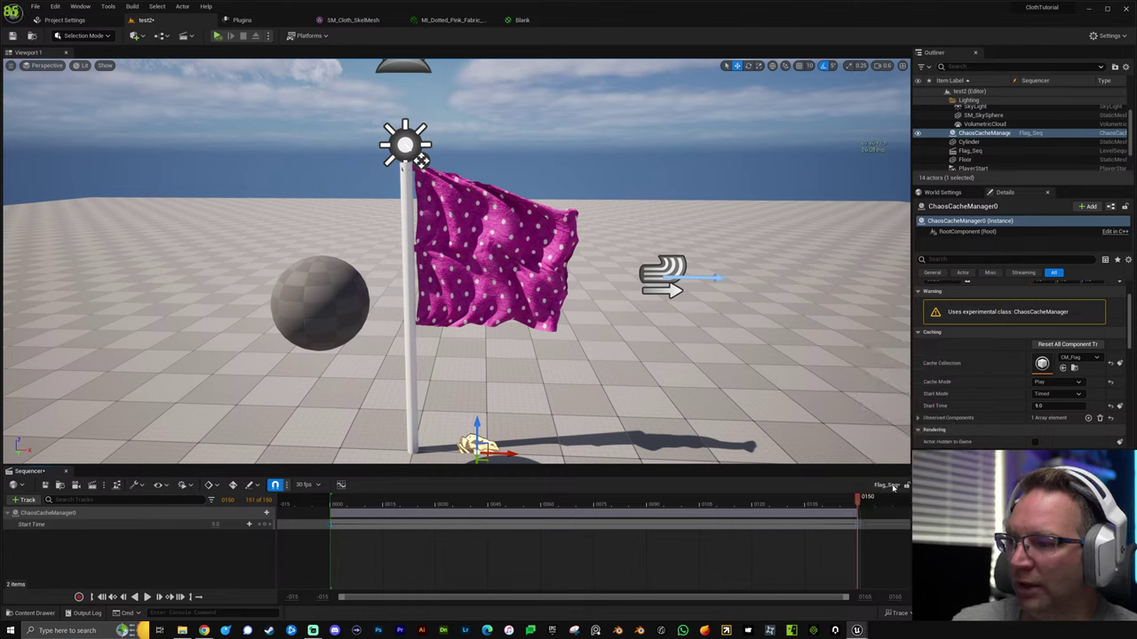
left_click(882, 551)
Enable Keep Playhead in Playback Range While Scrubbing for the sequence and check it near frame 0.
left_click(360, 516)
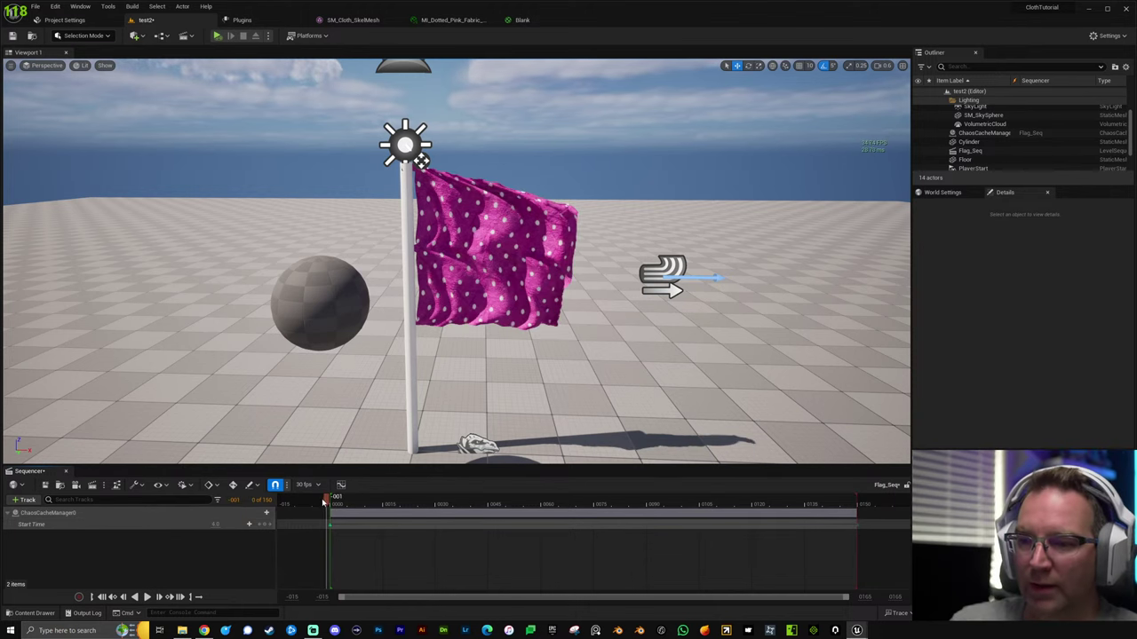
left_click(182, 485)
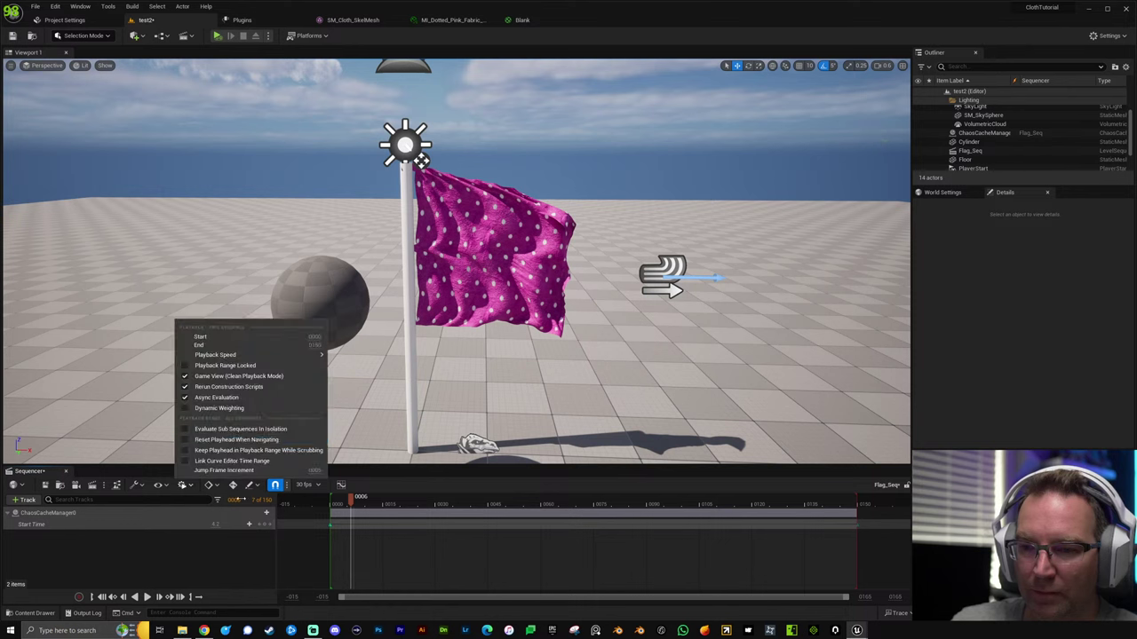
left_click(229, 451)
left_click(338, 500)
left_click_drag(339, 500, 347, 500)
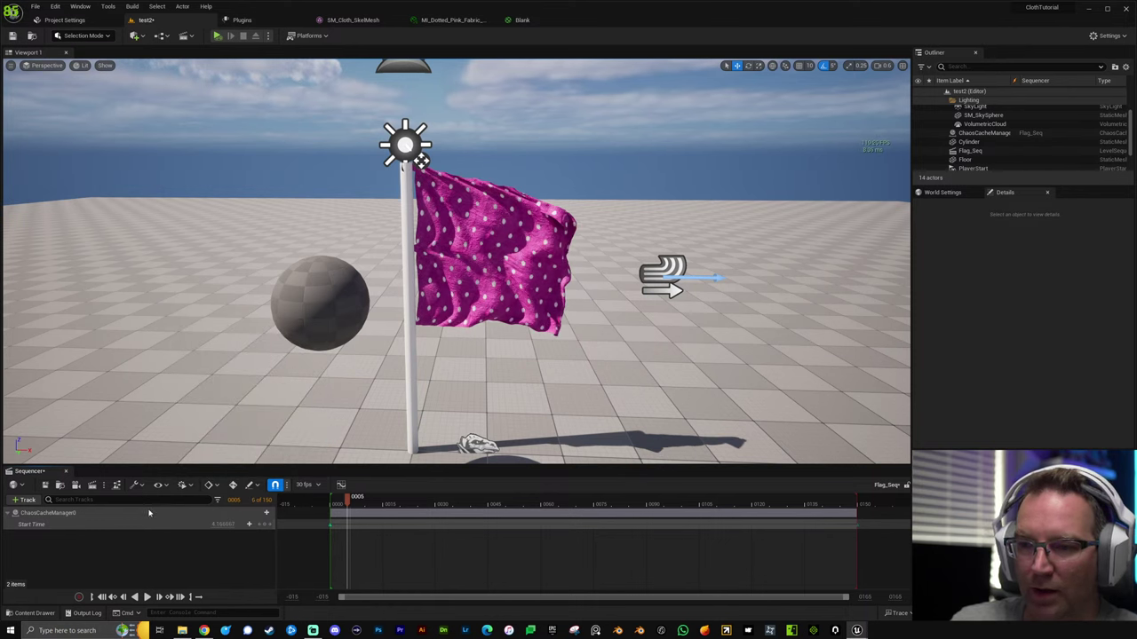
left_click(185, 485)
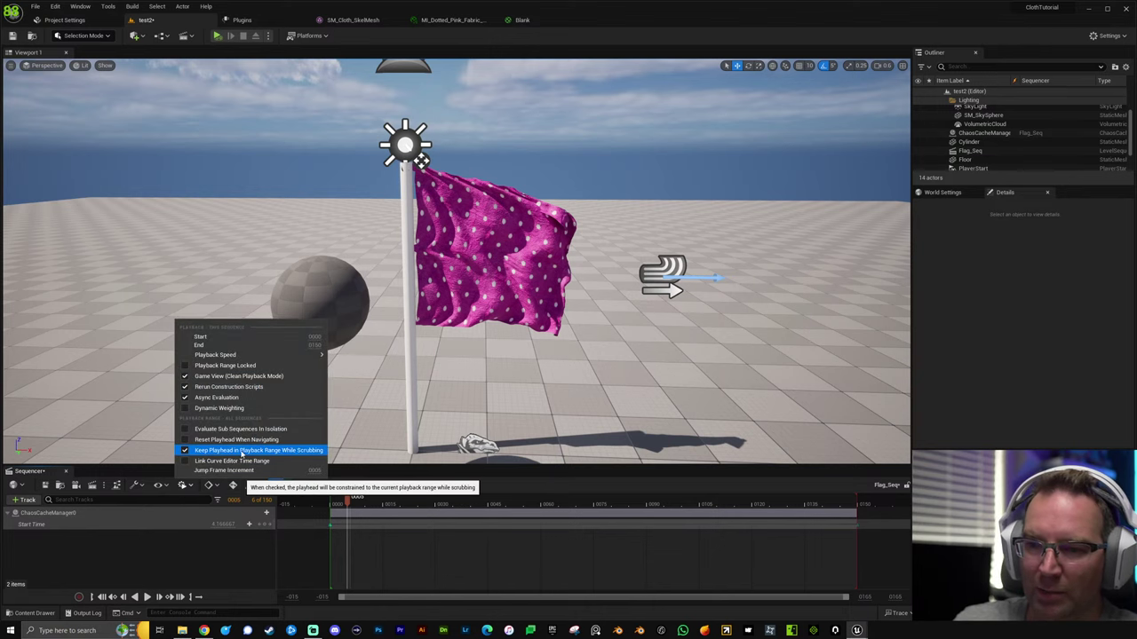
left_click(415, 534)
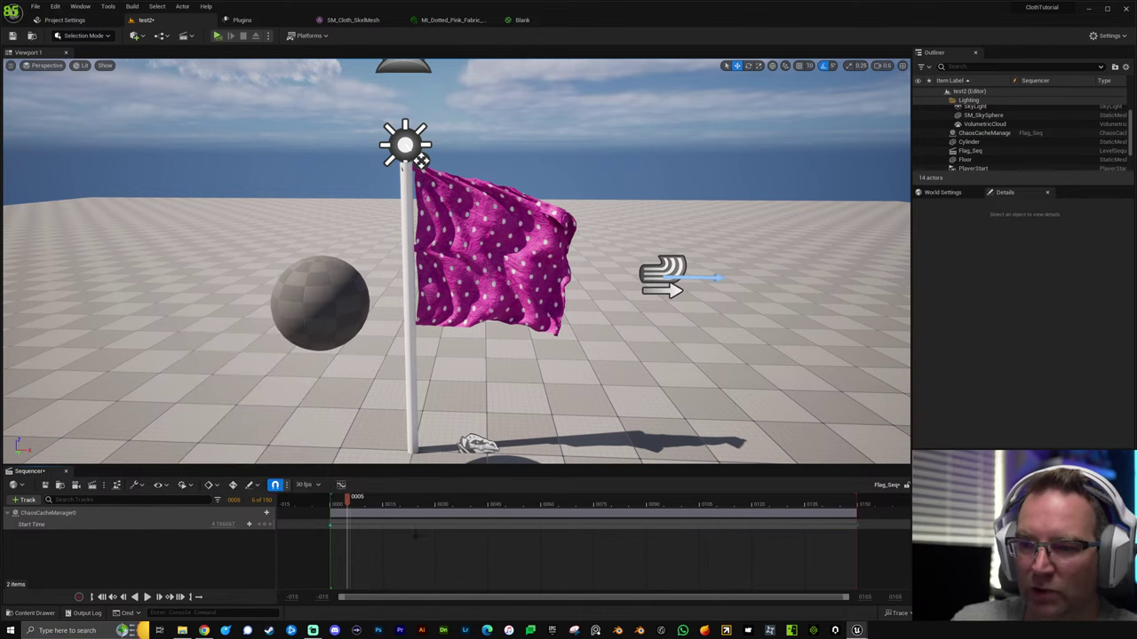
Scrub the sequence back to frame 0 and play it to preview the cached flag motion.
left_click_drag(384, 503, 520, 502)
left_click_drag(369, 502, 320, 504)
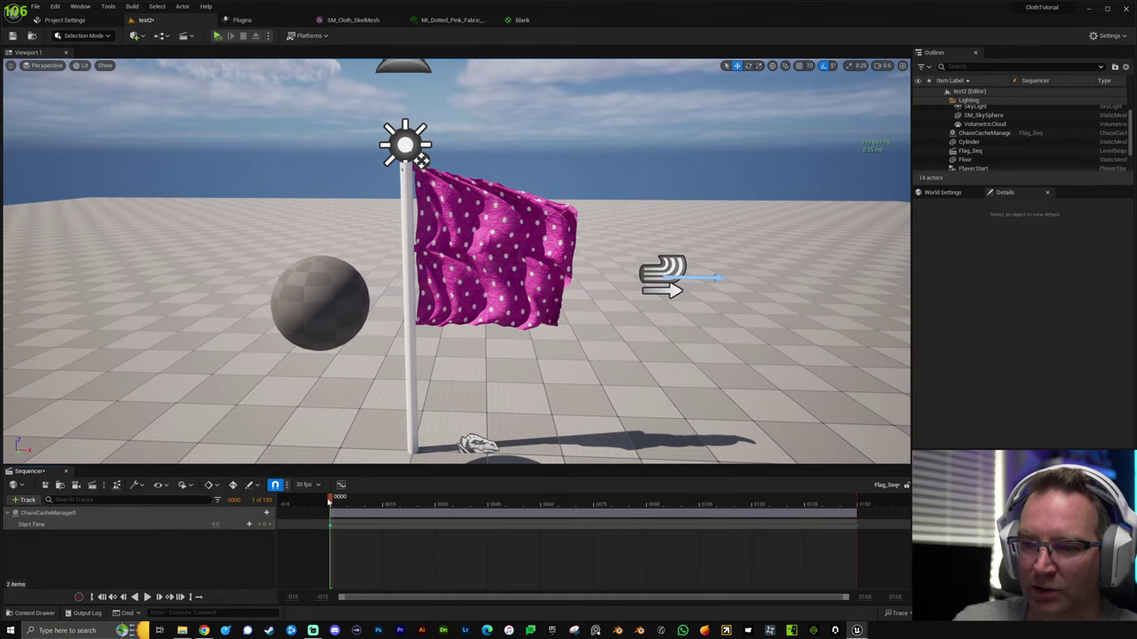
key("space")
key("g")
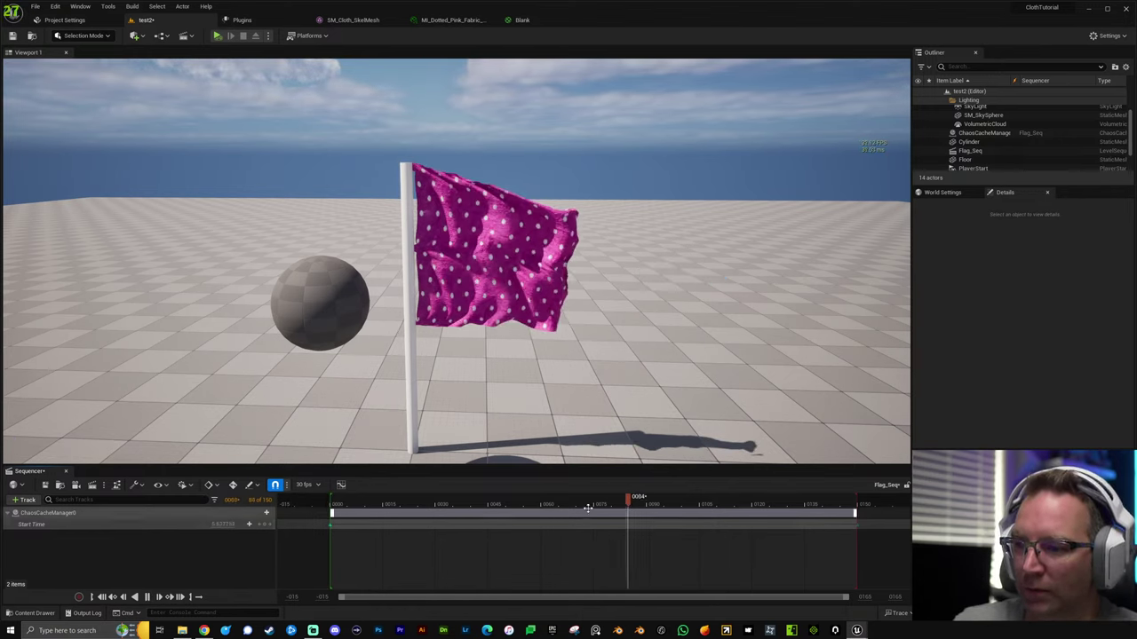
key("space")
key("g")
left_click_drag(583, 504, 639, 500)
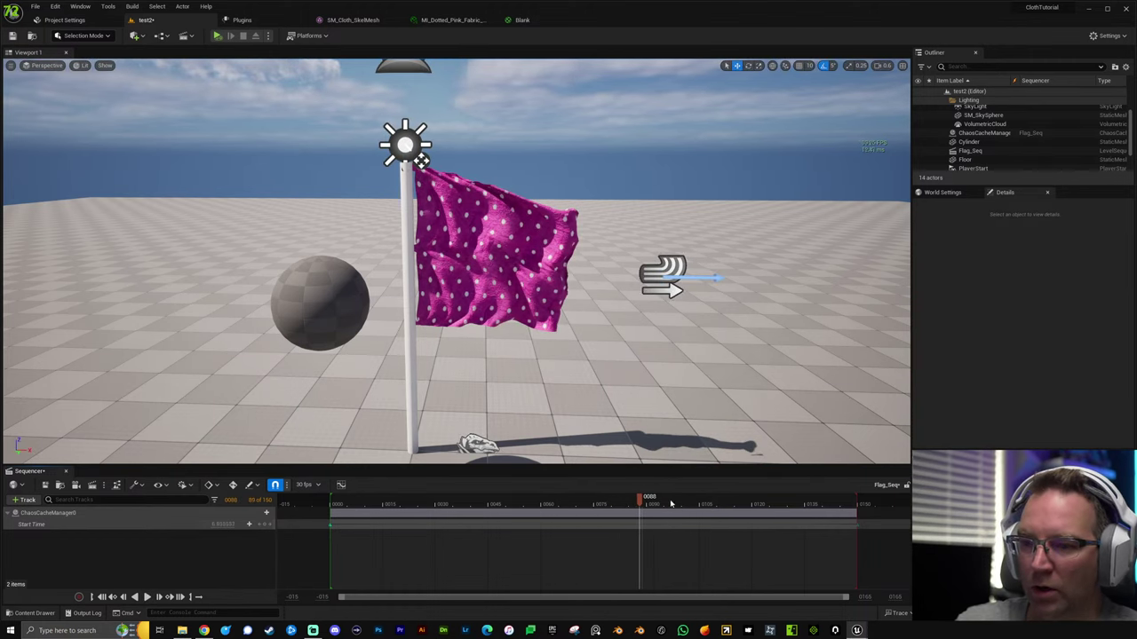
Inspect the Start Time key on frame 150 and scrub through the earlier frames to compare the flag's motion.
left_click(858, 500)
left_click(858, 524)
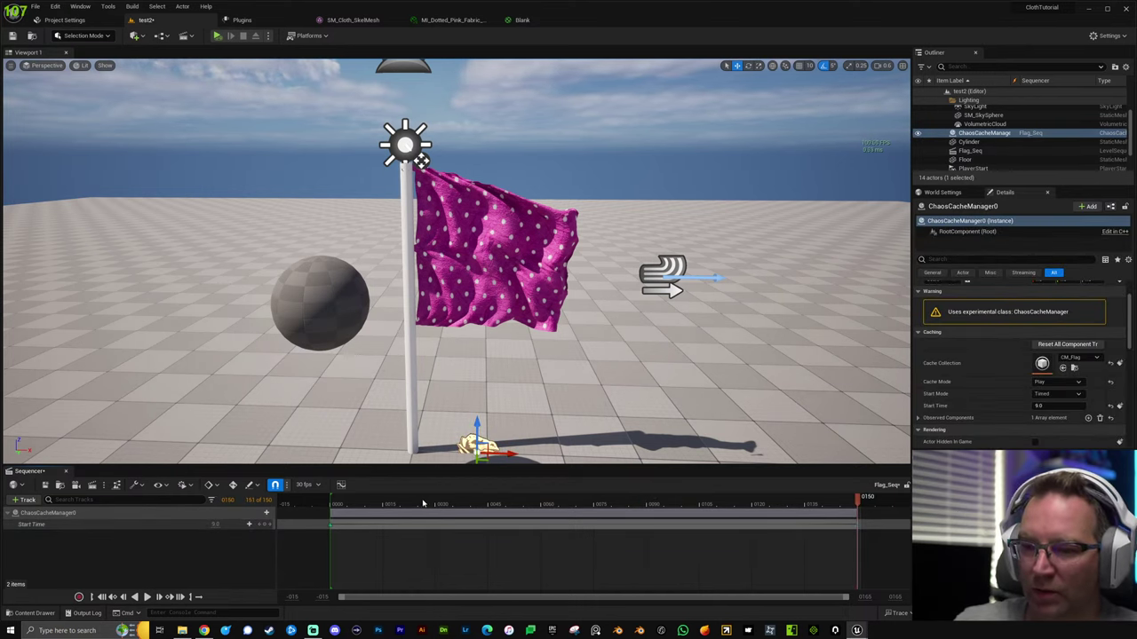
left_click_drag(422, 503, 332, 502)
left_click_drag(520, 503, 481, 504)
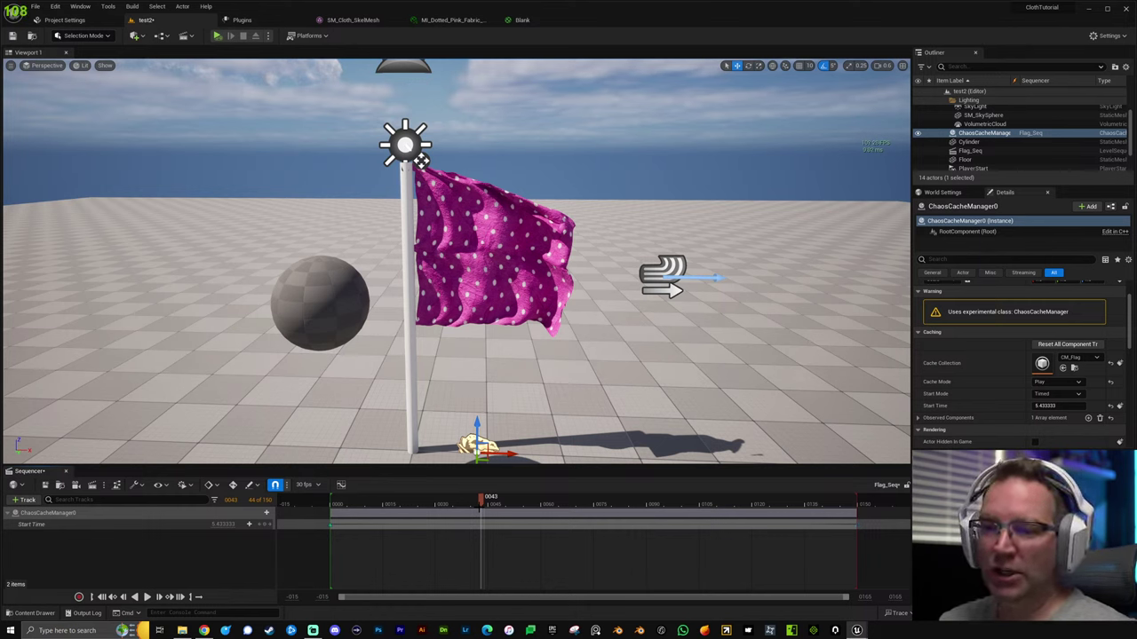
left_click_drag(480, 500, 415, 504)
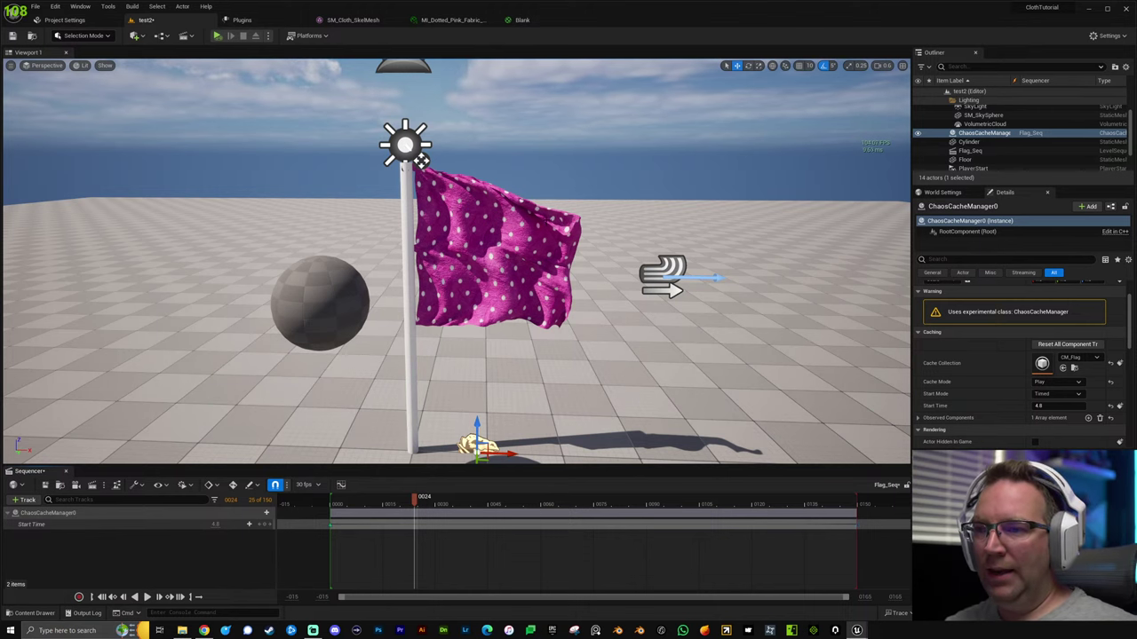
Try moving the SM_Cloth_SkelMesh flag away from the pole, scrub the sequence to test the cached motion, and undo the move.
left_click(509, 291)
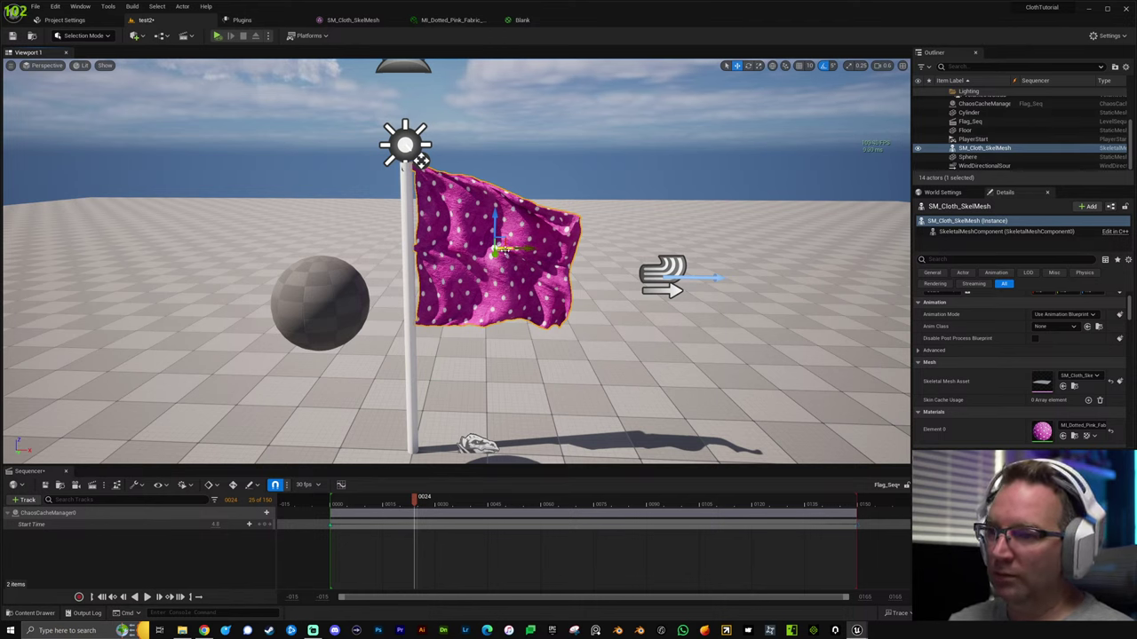
left_click_drag(503, 253, 287, 219)
left_click_drag(367, 500, 494, 499)
key("w")
right_click_drag(468, 314, 480, 409)
right_click_drag(437, 322, 466, 320)
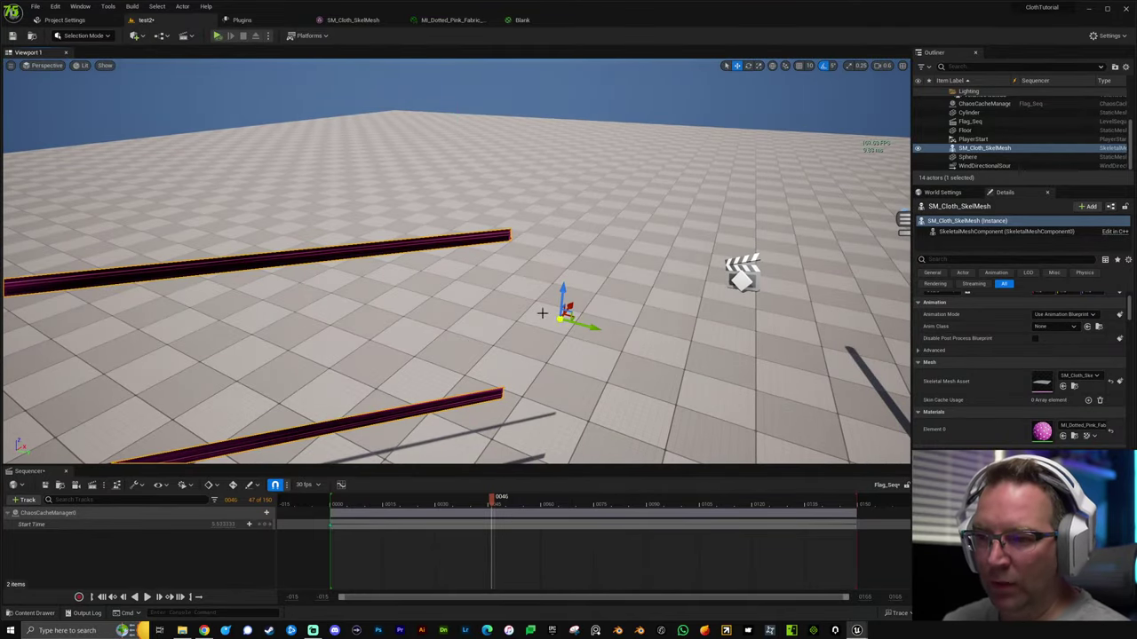
key("ctrl+z")
Test the cached motion with the flag raised above its place on the pole by scrubbing, and undo the move.
right_click_drag(573, 288, 573, 288)
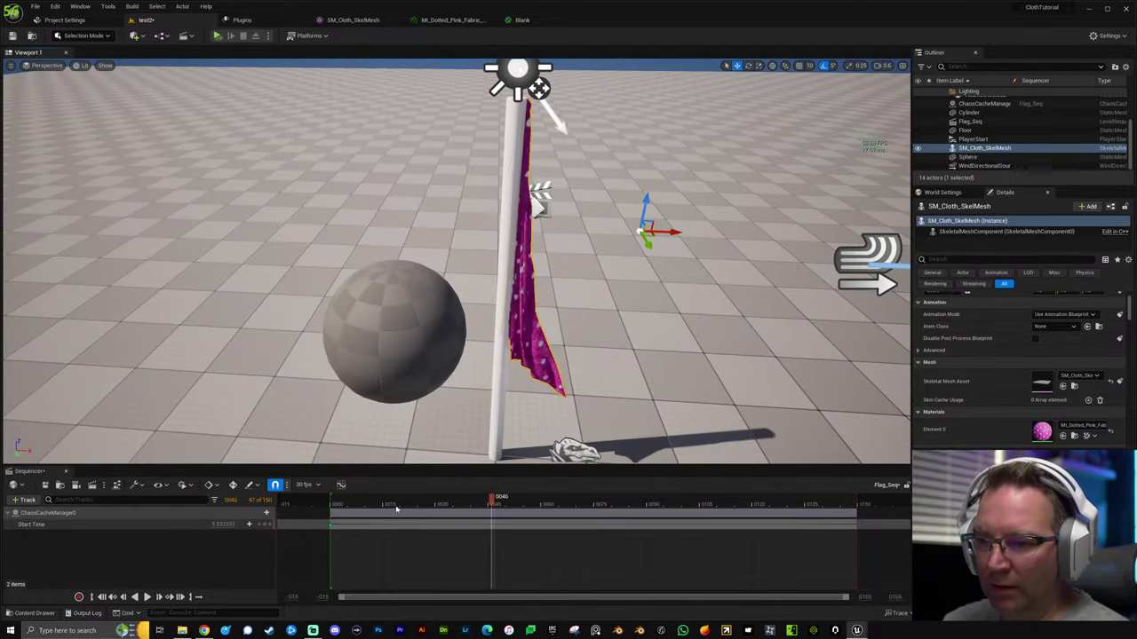
left_click_drag(378, 501, 435, 500)
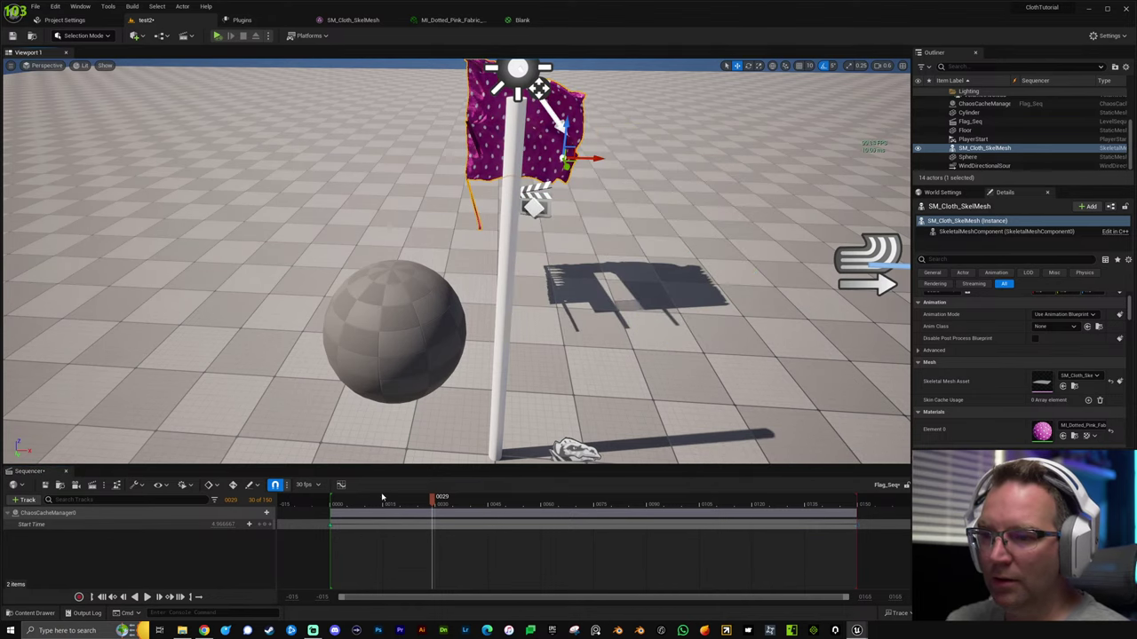
left_click(352, 503)
left_click_drag(500, 506, 527, 502)
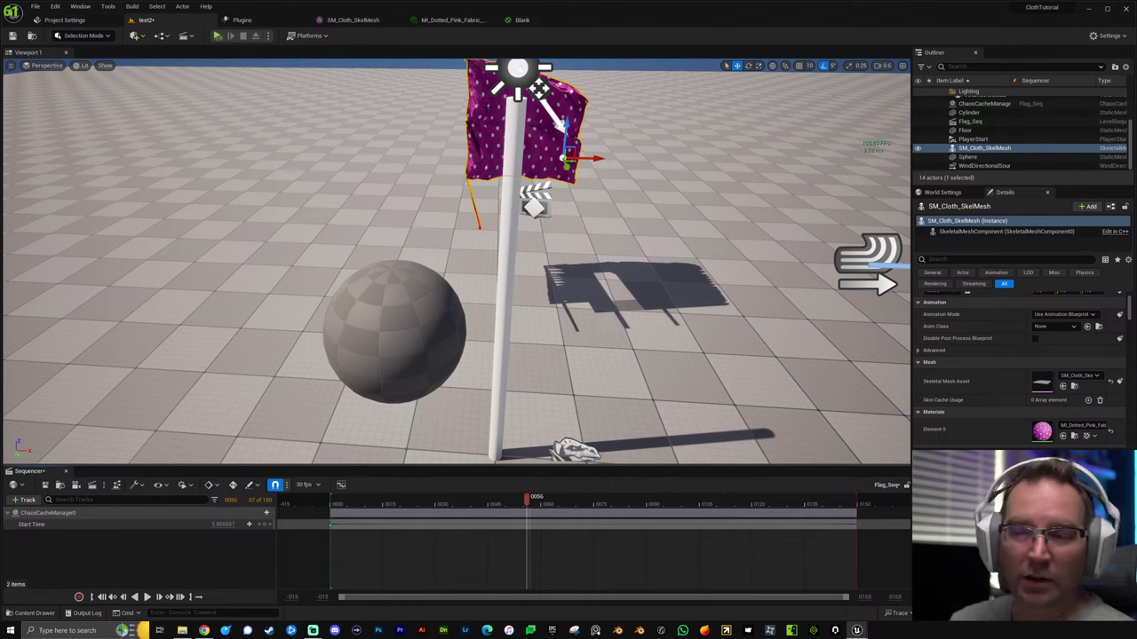
key("ctrl+z")
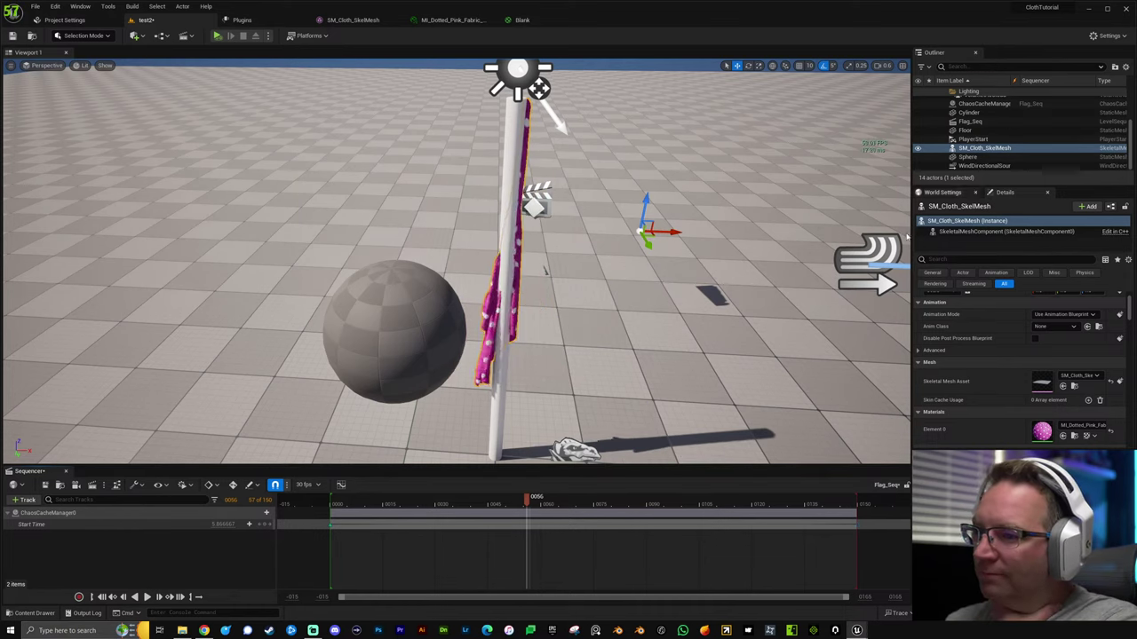
Move ChaosCacheManager0 from the foot of the flagpole to the open floor behind the sphere.
left_click(576, 451)
right_click_drag(585, 461, 595, 492)
left_click_drag(573, 433, 243, 180)
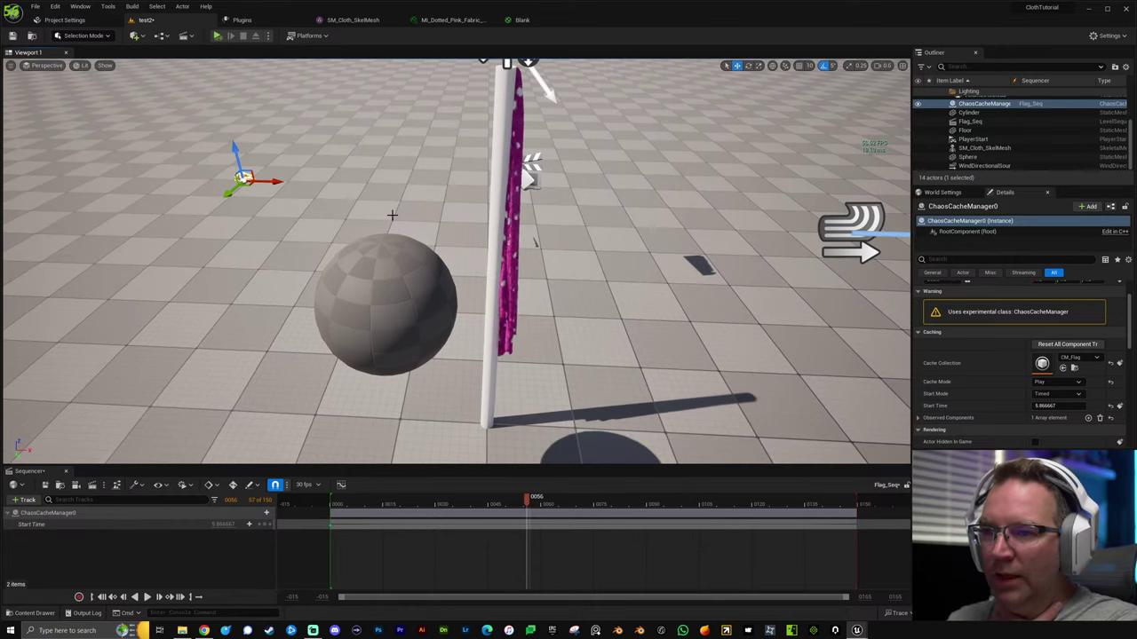
Try moving the flag over near the relocated ChaosCacheManager0, scrub the sequence to test it, and undo the flag's move.
left_click(515, 213)
left_click_drag(645, 208, 368, 110)
mouse_move(524, 226)
right_mouse_down()
mouse_move(487, 179)
mouse_move(525, 225)
right_mouse_up()
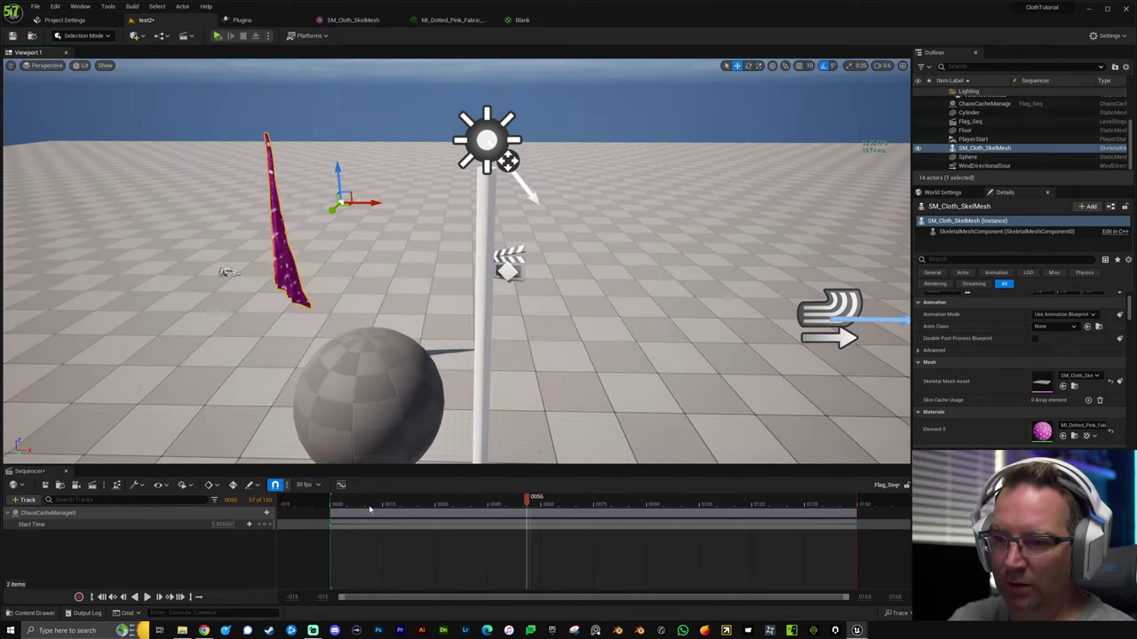
left_click_drag(365, 497, 458, 486)
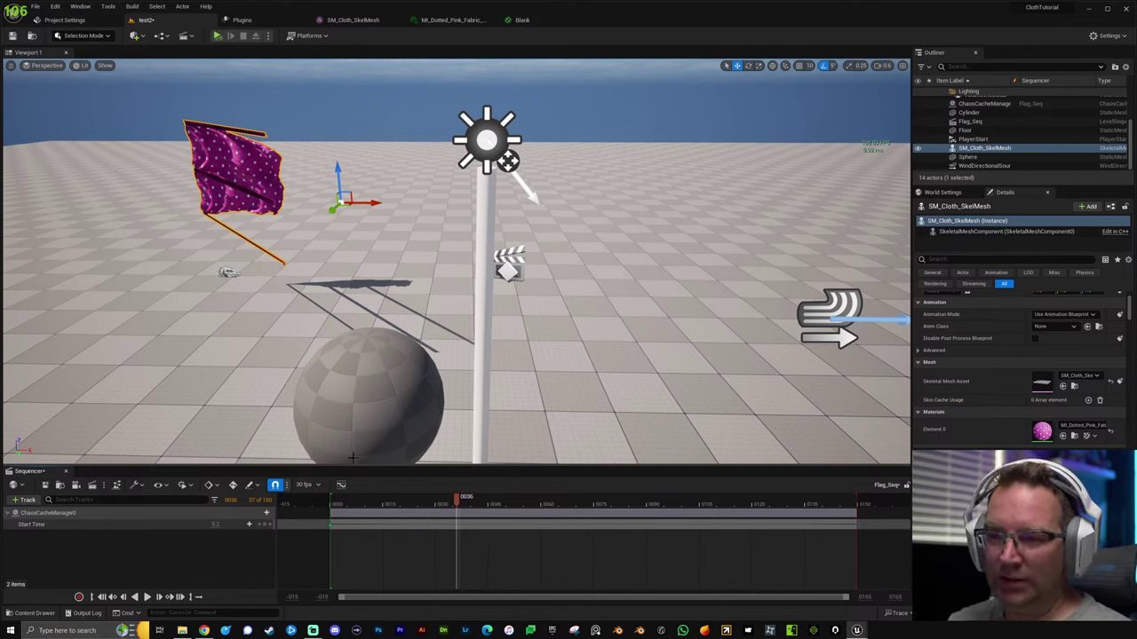
left_click_drag(367, 503, 463, 503)
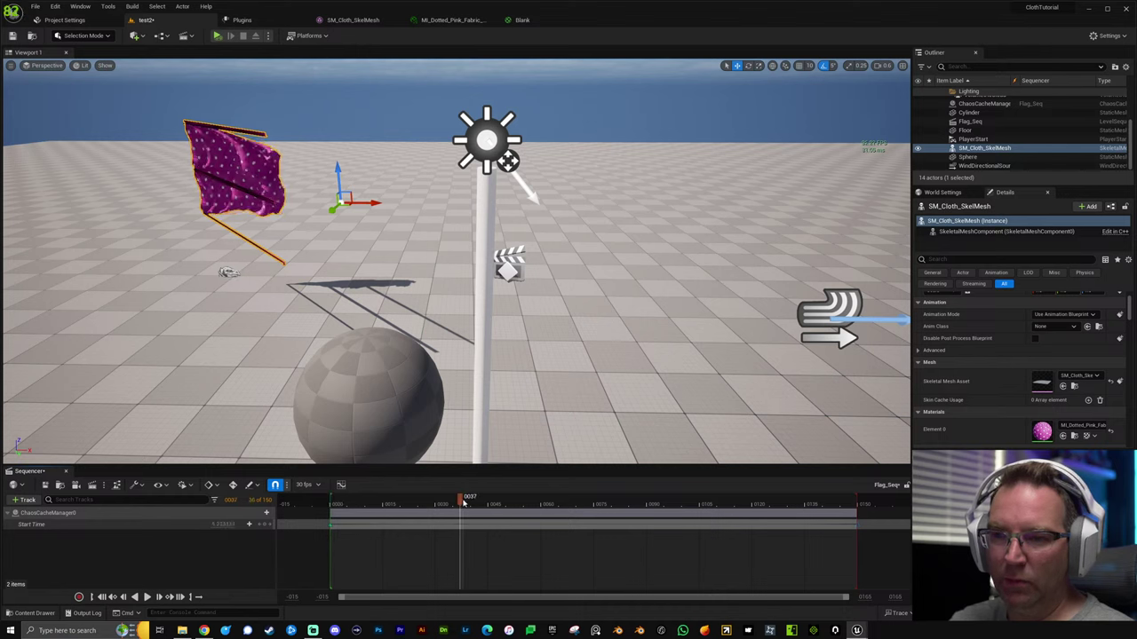
left_click(377, 255)
key("ctrl+z")
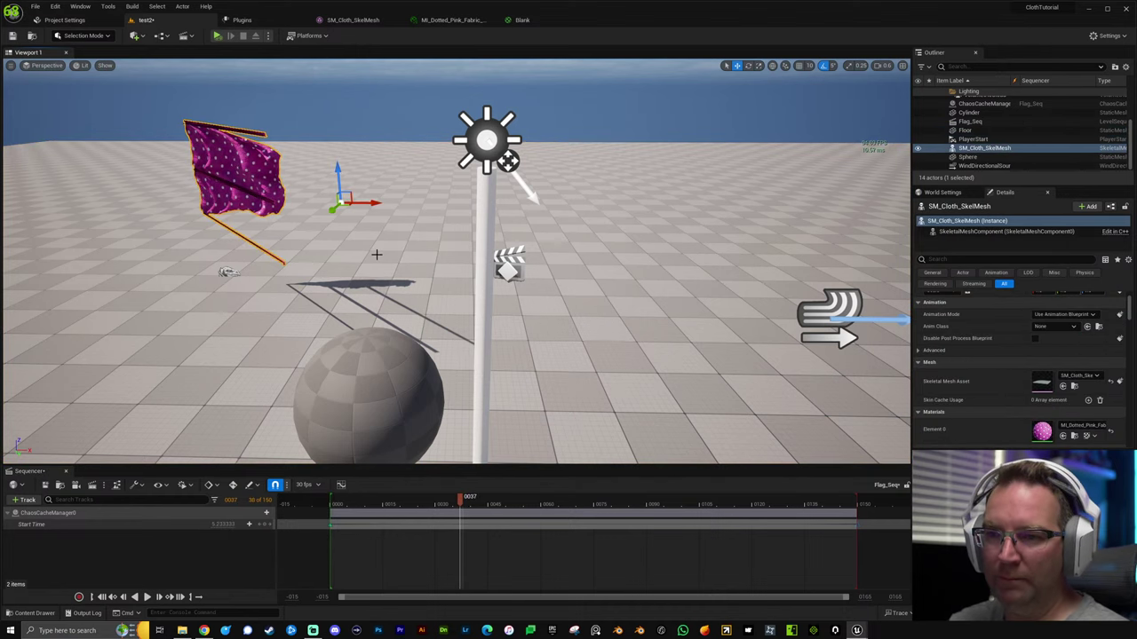
key("ctrl+z")
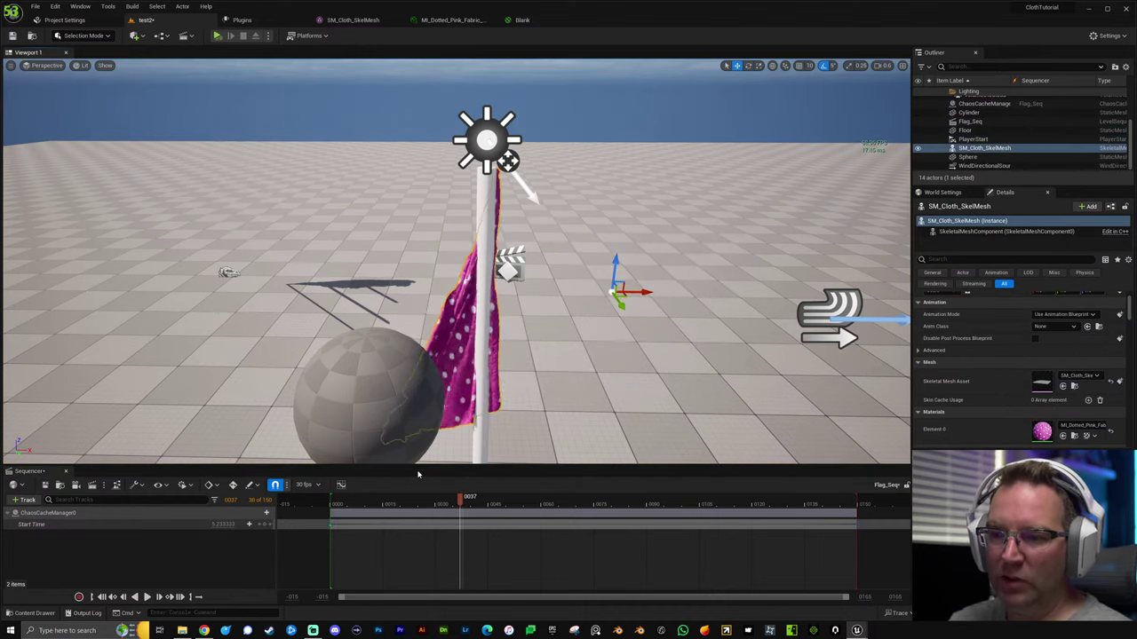
Scrub the sequence with the flag back on its pole, return to frame 0, and play it.
mouse_move(367, 503)
left_mouse_down()
mouse_move(331, 504)
mouse_move(373, 503)
left_mouse_up()
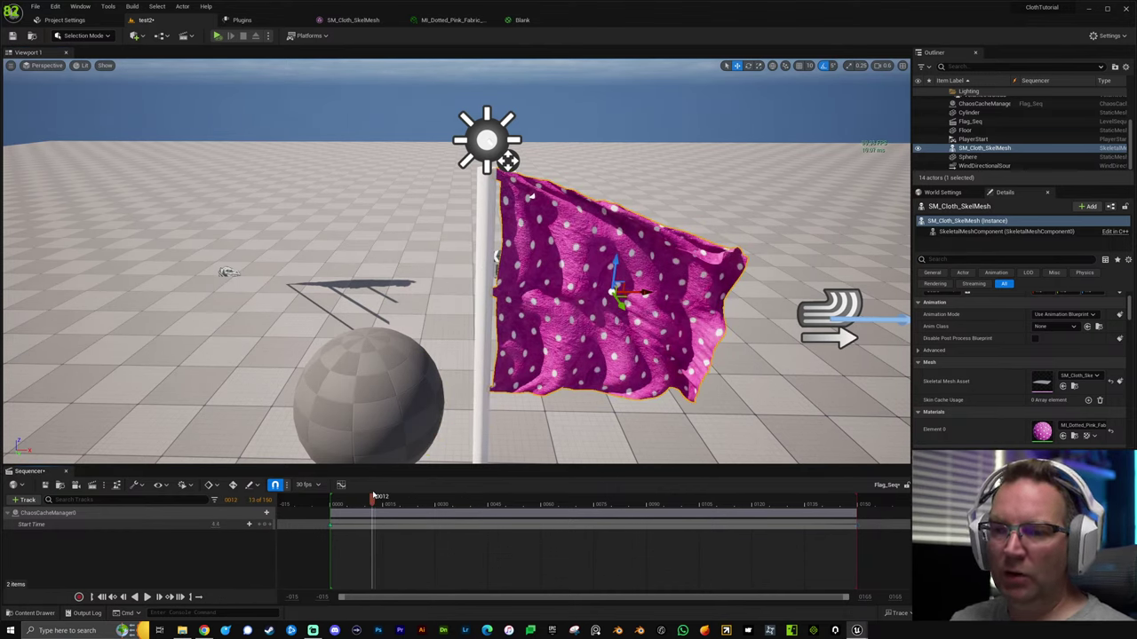
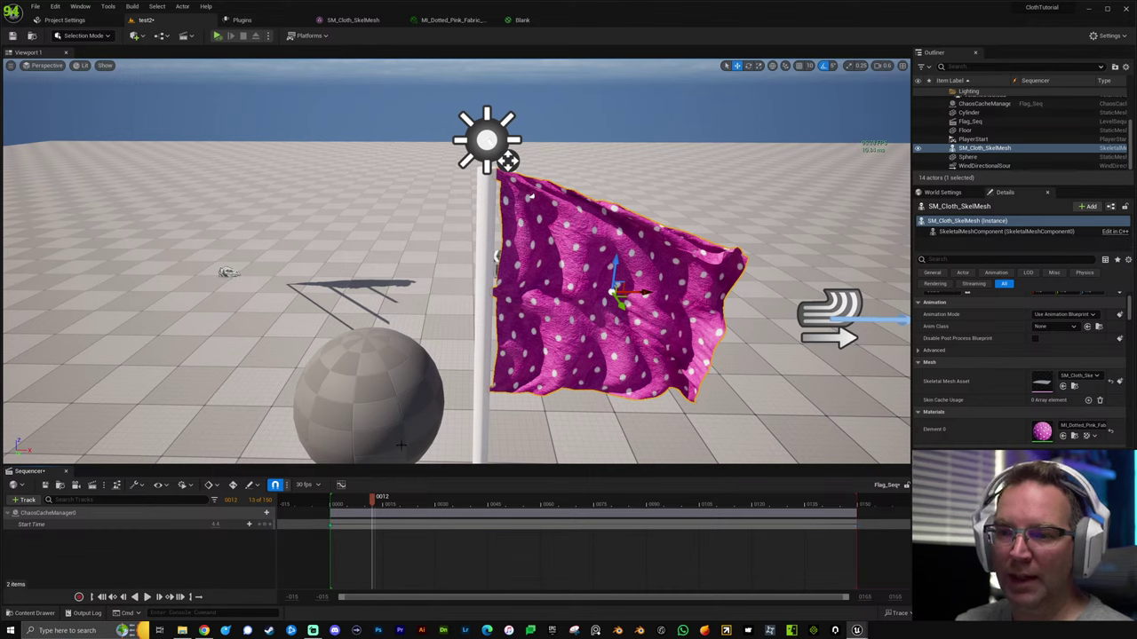
left_click_drag(365, 500, 318, 504)
key("space")
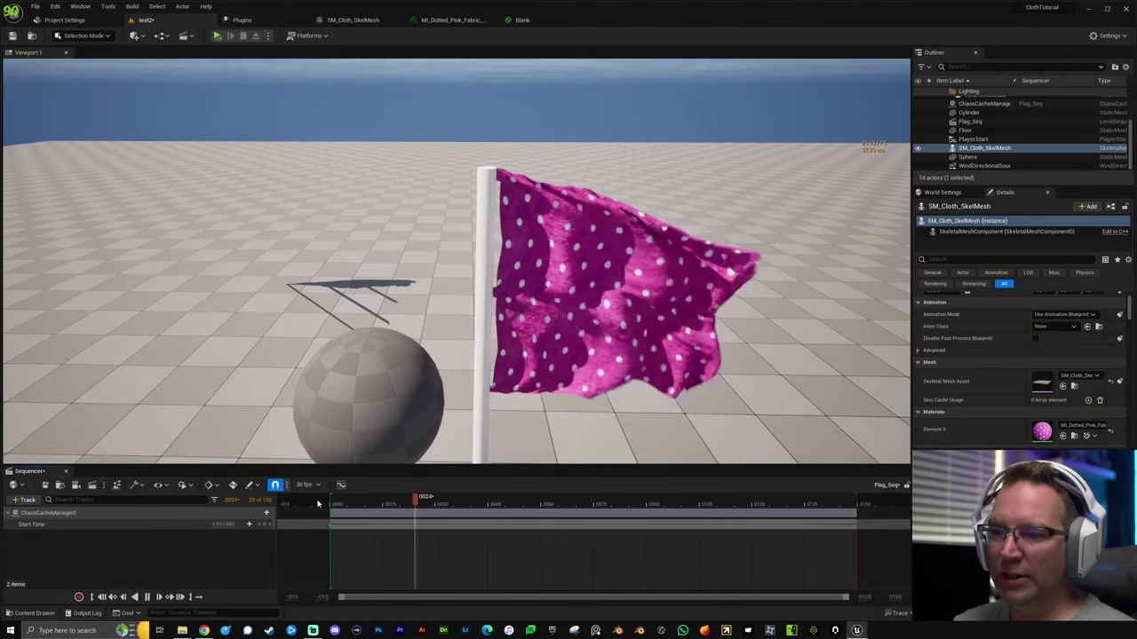
Stop the playback and set ChaosCacheManager0's Start Time key at frame 150 to 5.0.
key("space")
key("g")
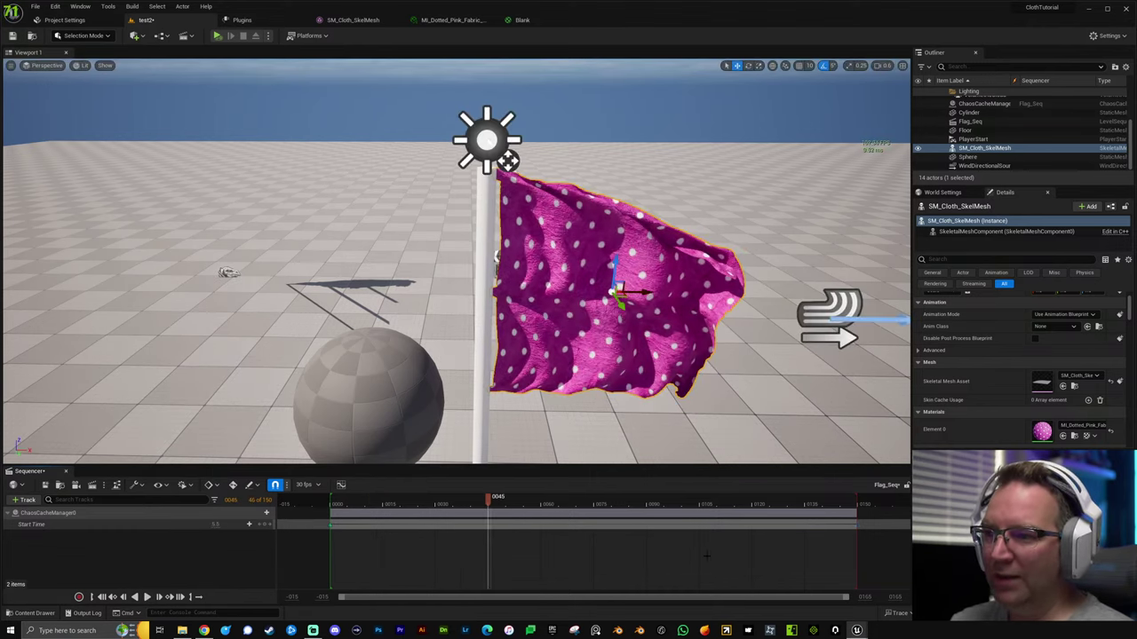
left_click(330, 524)
left_click(857, 524)
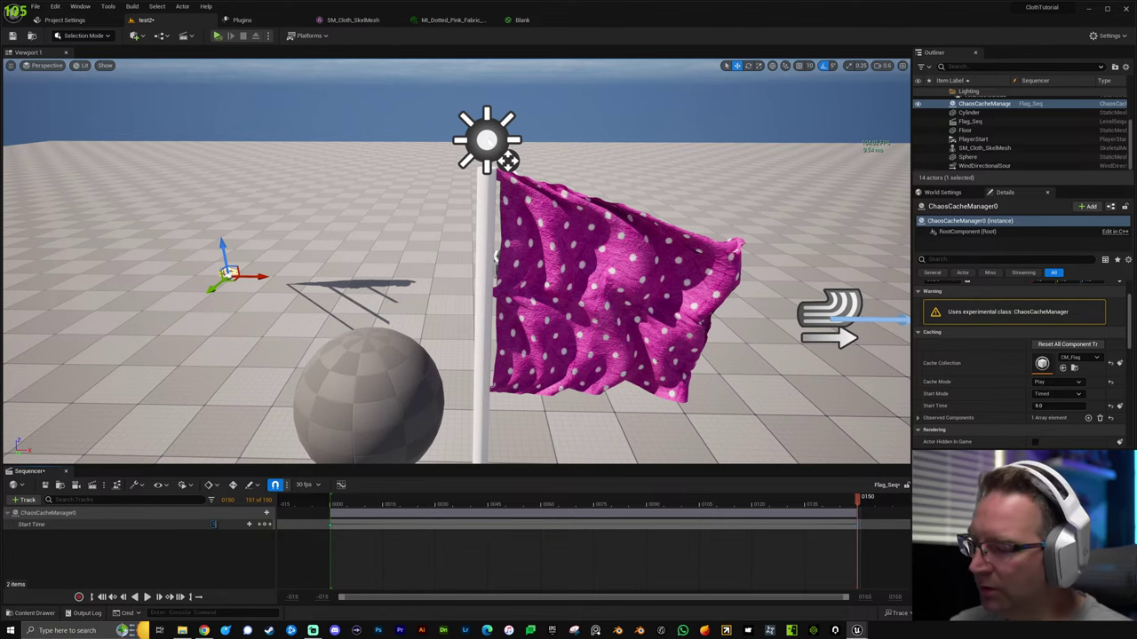
Play the sequence from frame 0 twice in the clean game view to judge the flag's motion speed.
left_click(330, 506)
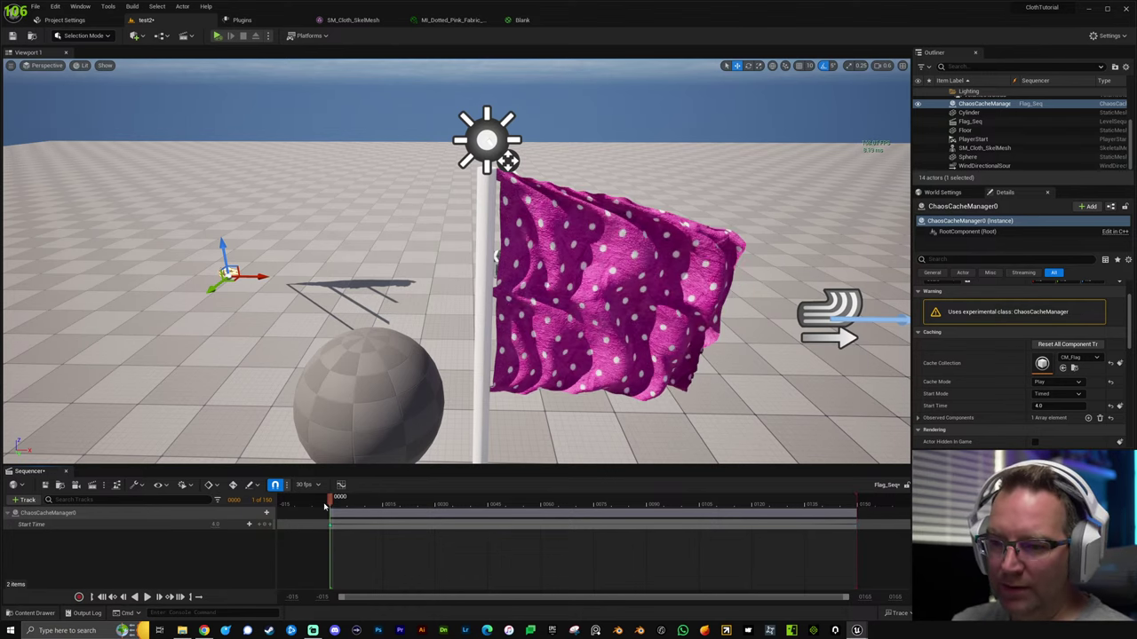
key("space")
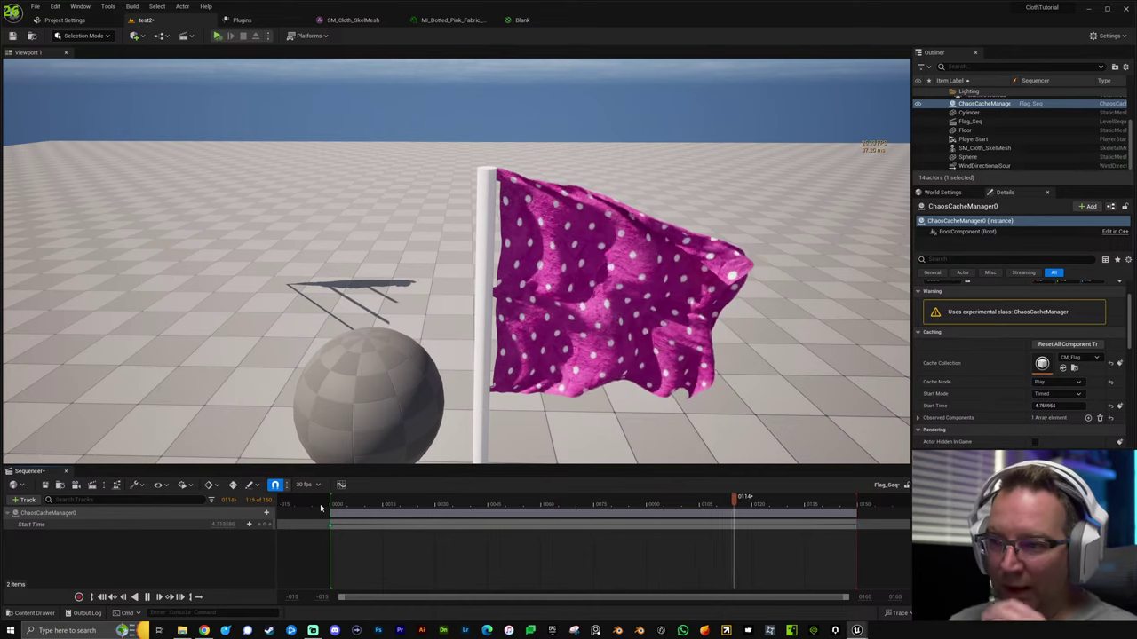
key("g")
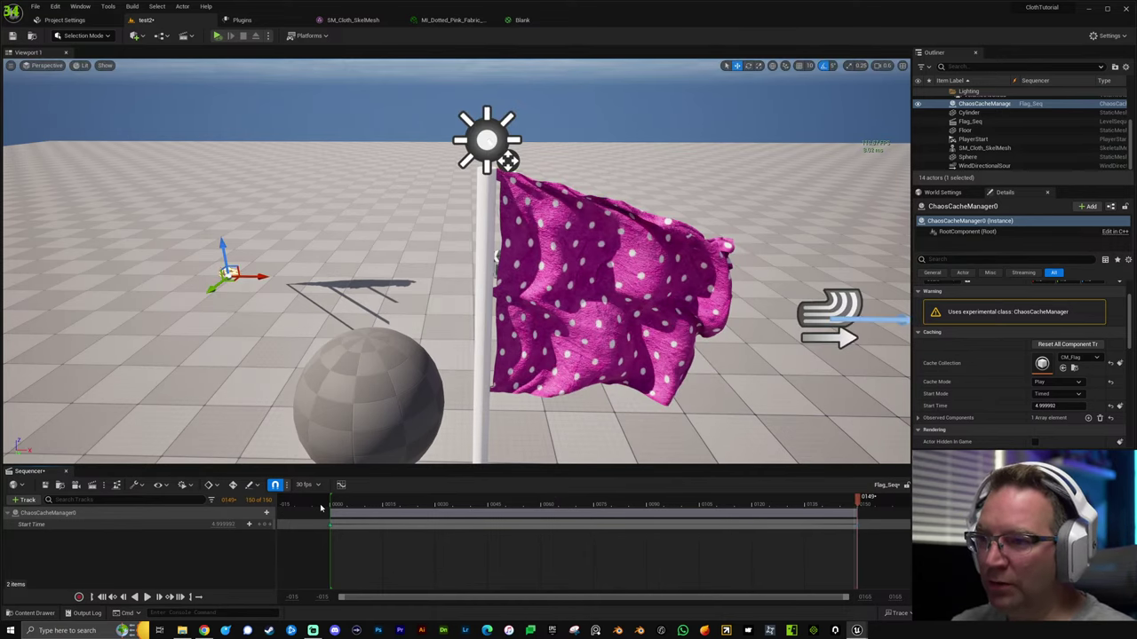
left_click(341, 505)
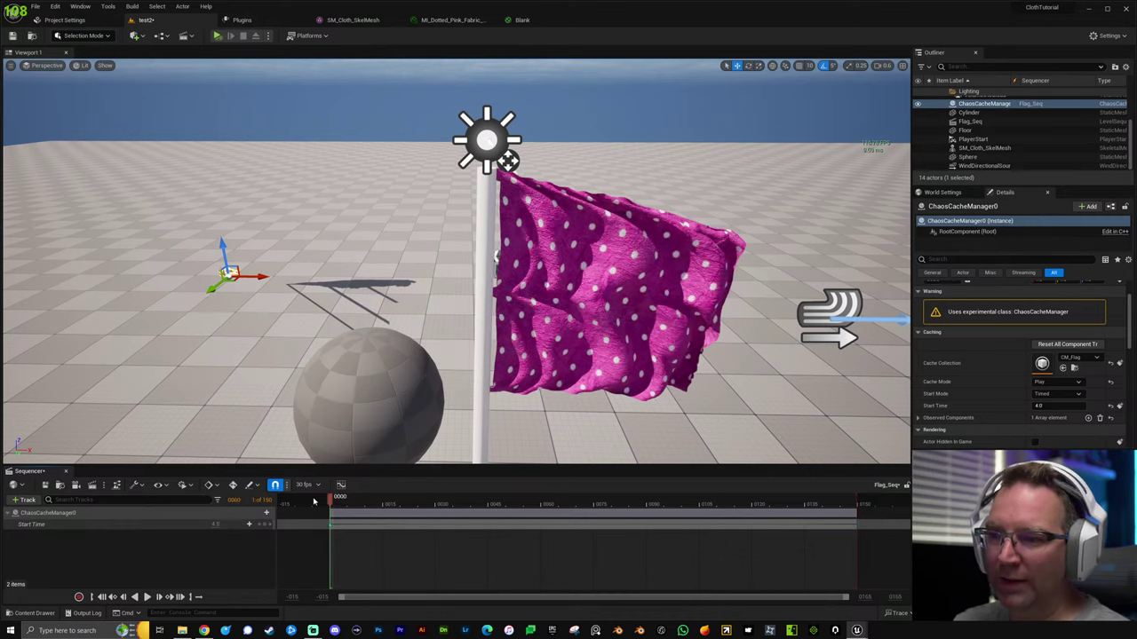
key("space")
key("g")
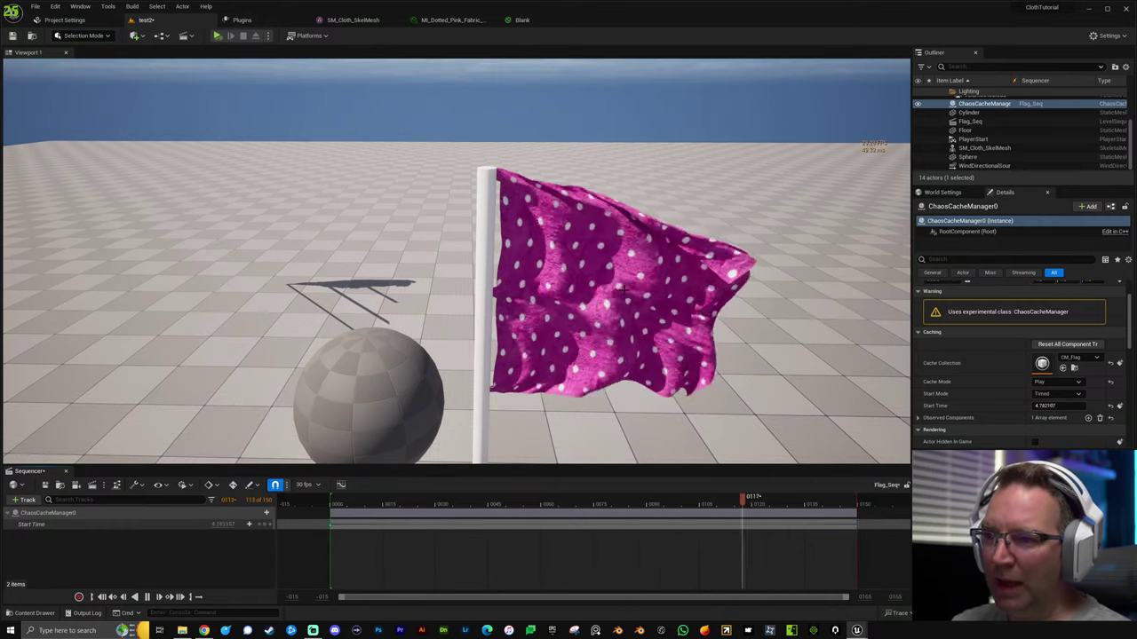
key("space")
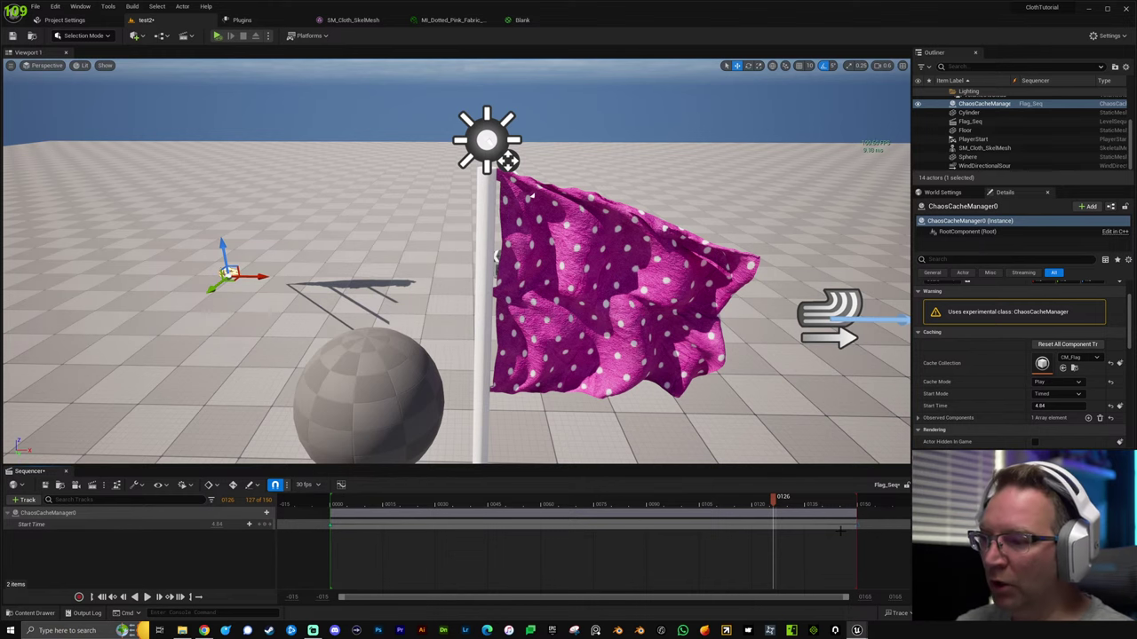
Set the Start Time key at frame 150 to 6.
left_click(857, 525)
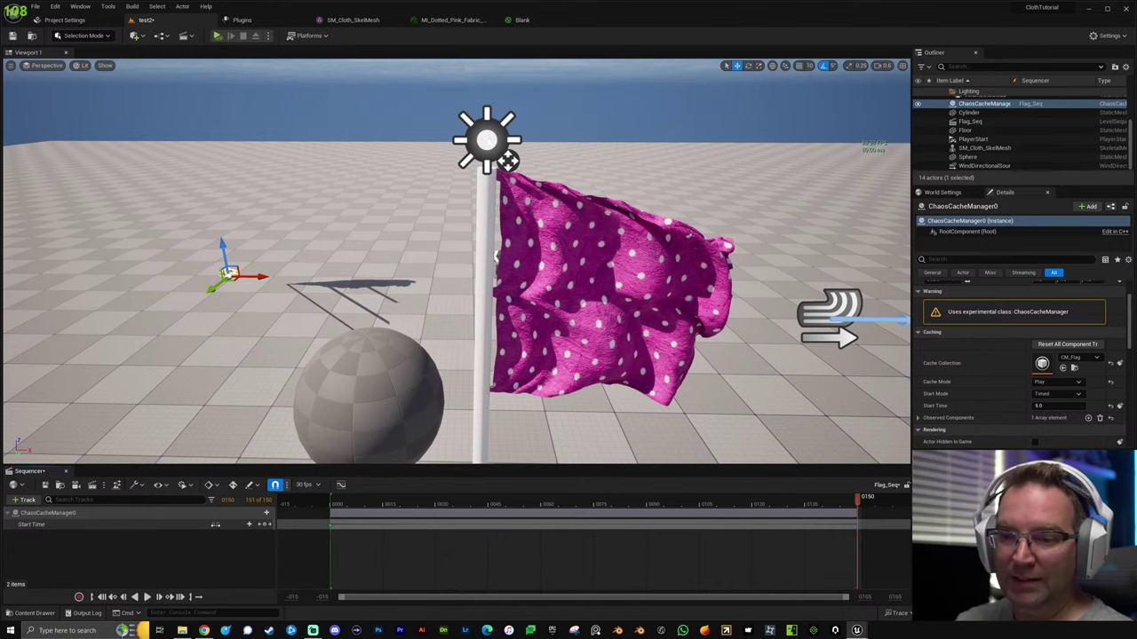
type("6")
key("Return")
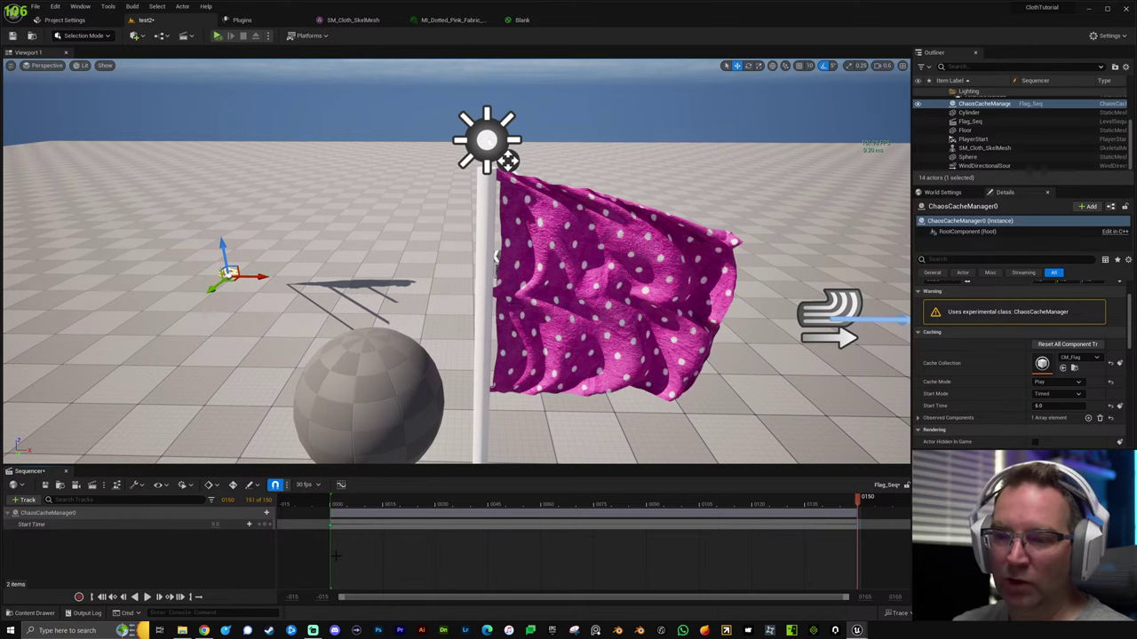
Replay the sequence from frame 0 and scrub its first frames to review the flag with the faster cache timing.
left_click_drag(354, 500, 292, 509)
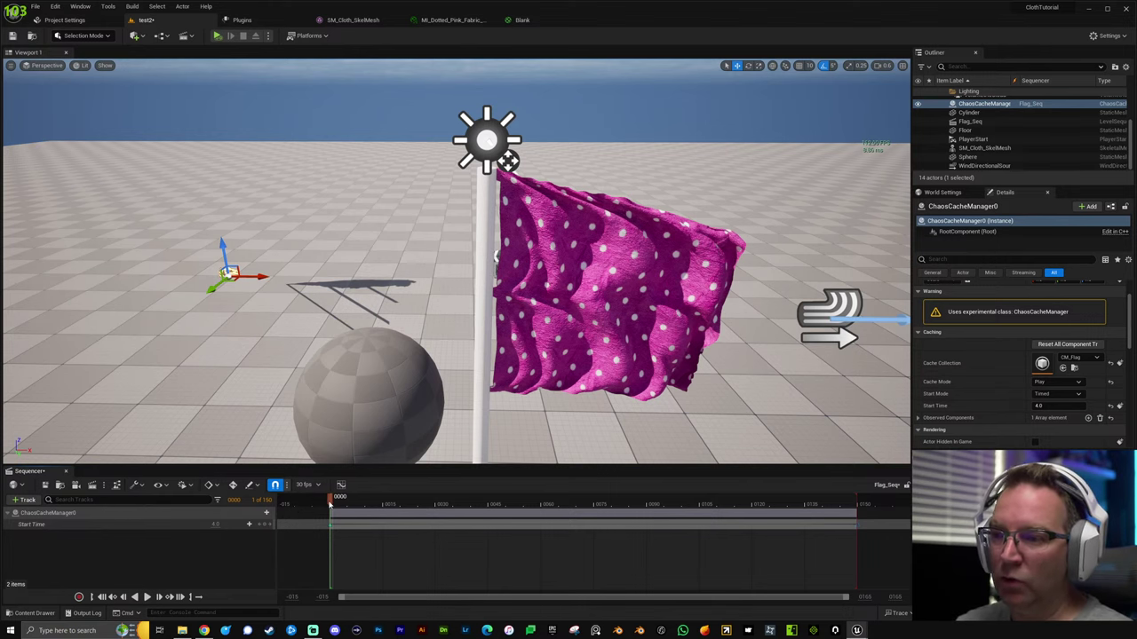
key("space")
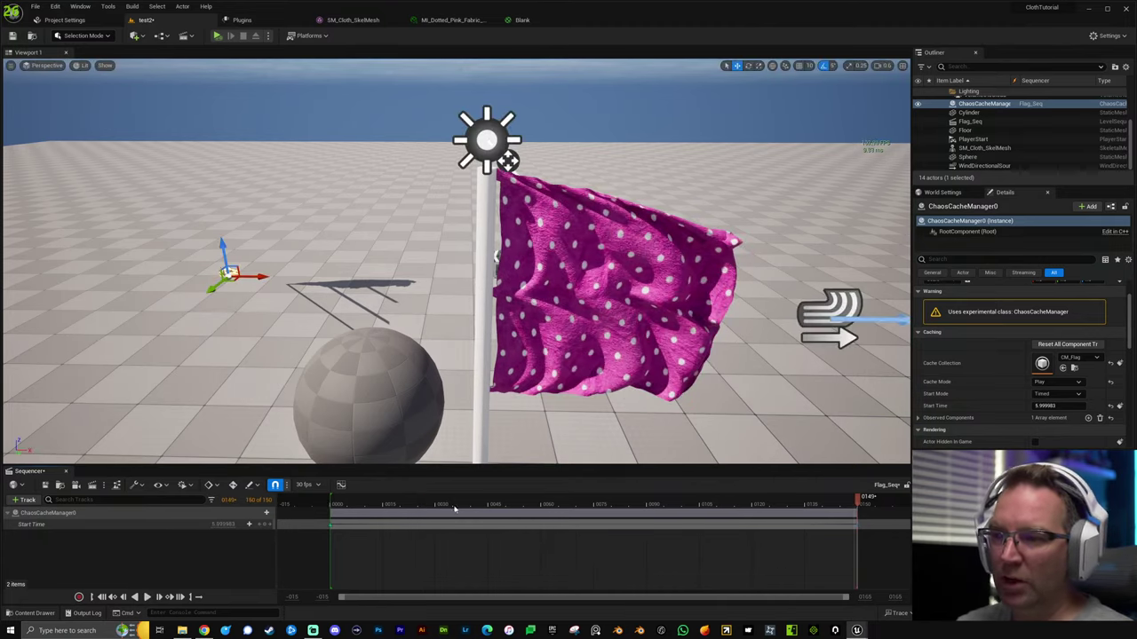
left_click(332, 503)
key("space")
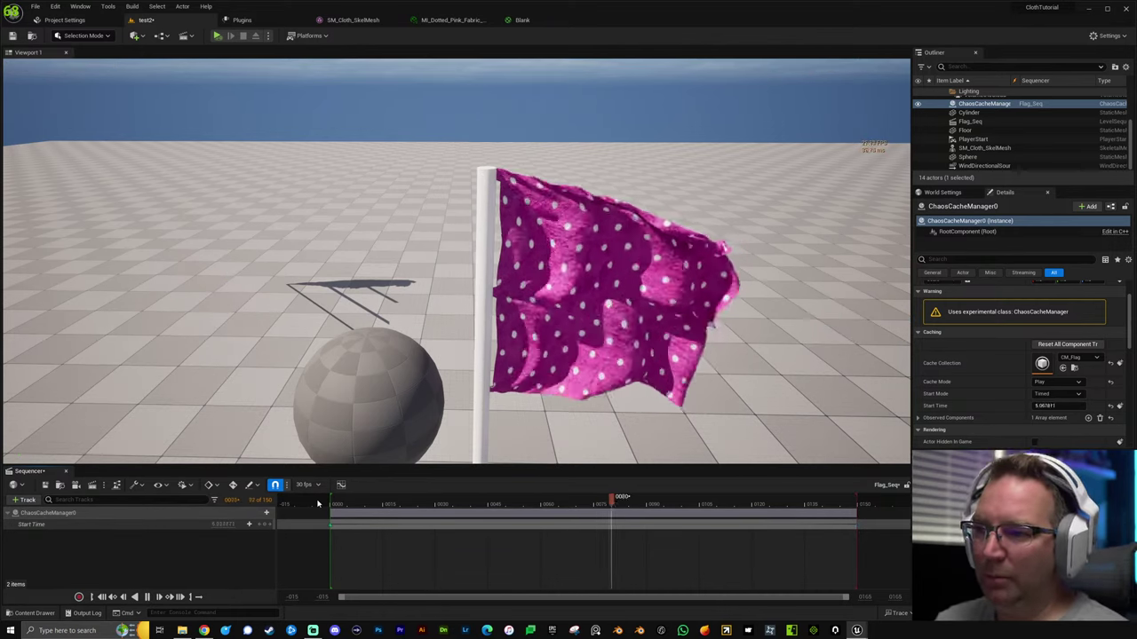
key("space")
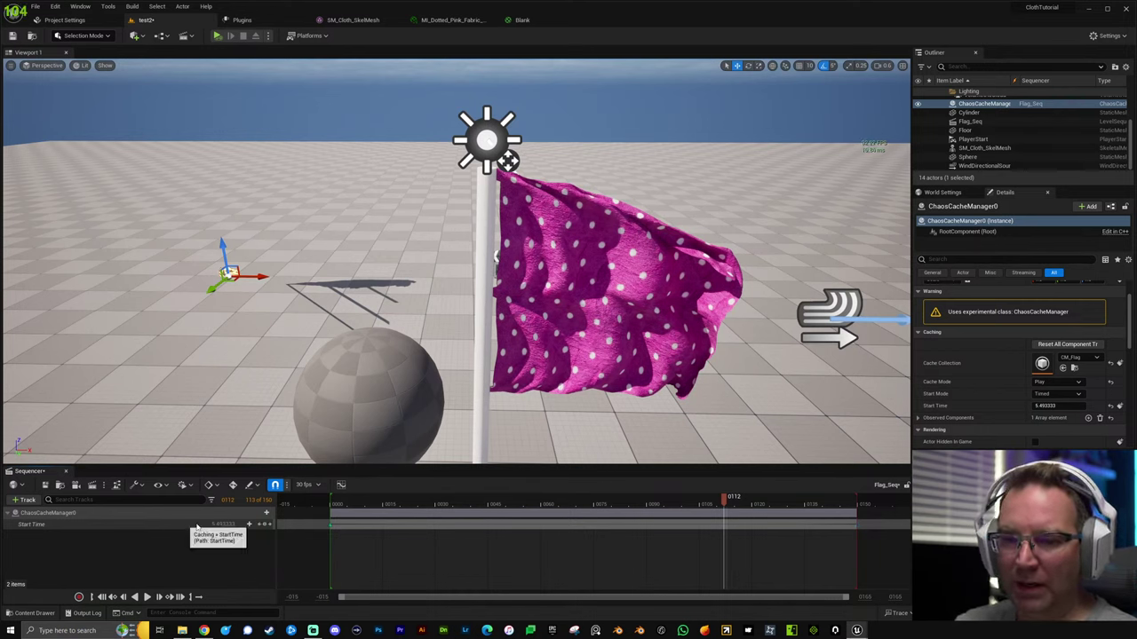
left_click(327, 502)
left_click_drag(326, 502, 380, 501)
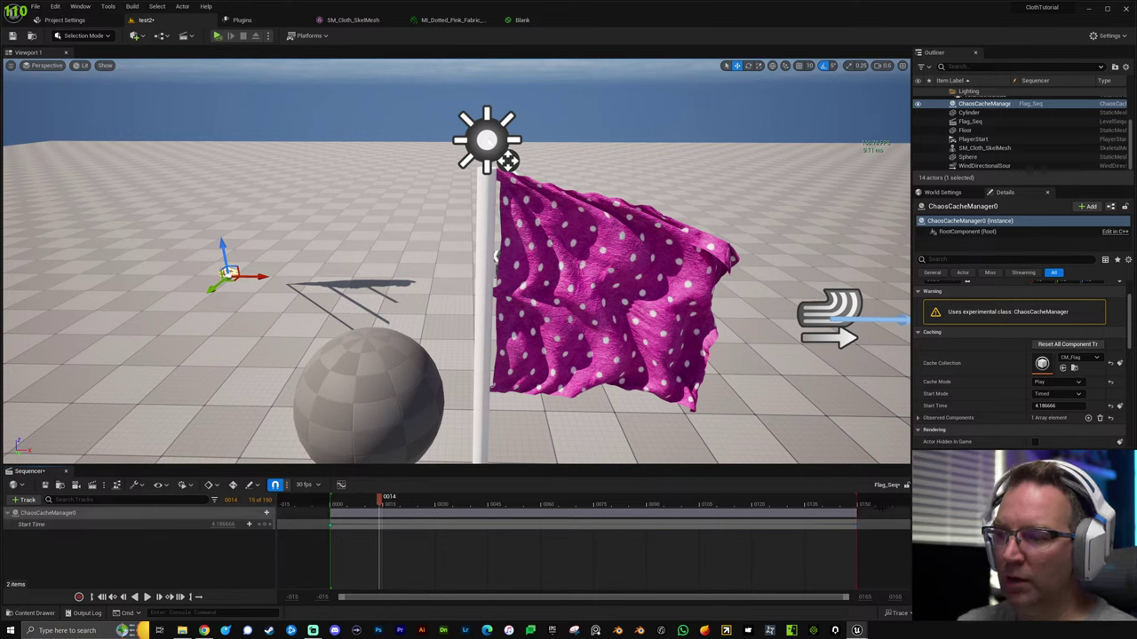
Set the Start Time key at frame 150 to 4.0, scrub to frame 42, and examine the flag up close.
left_click(328, 524)
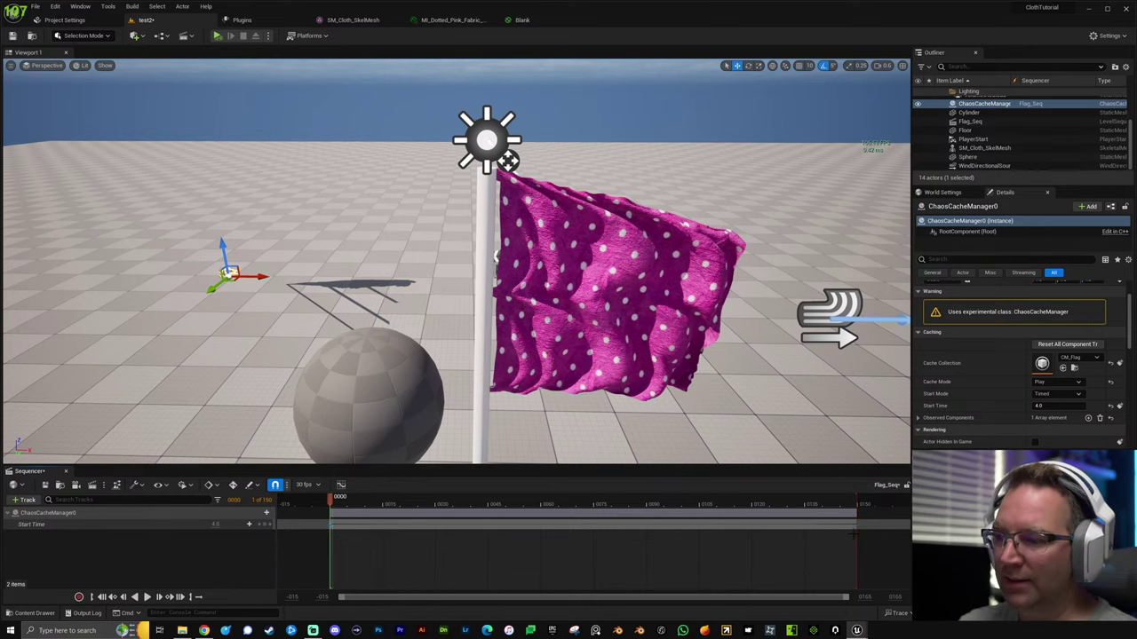
left_click(857, 525)
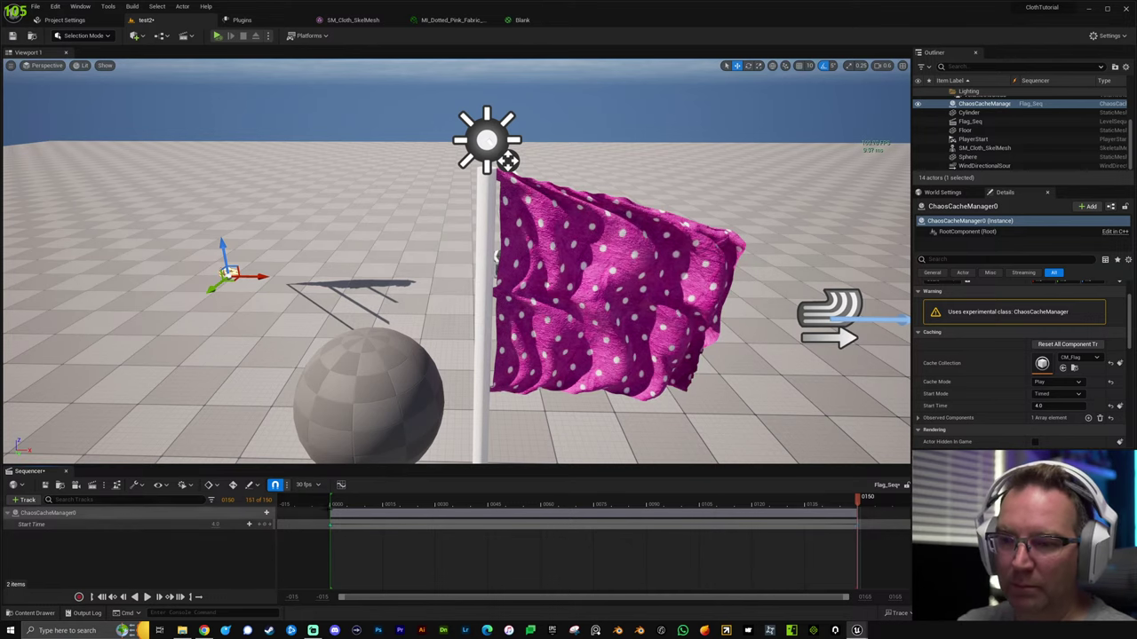
left_click(321, 504)
left_click_drag(374, 504, 477, 503)
right_click_drag(520, 382, 462, 275)
left_click(575, 258)
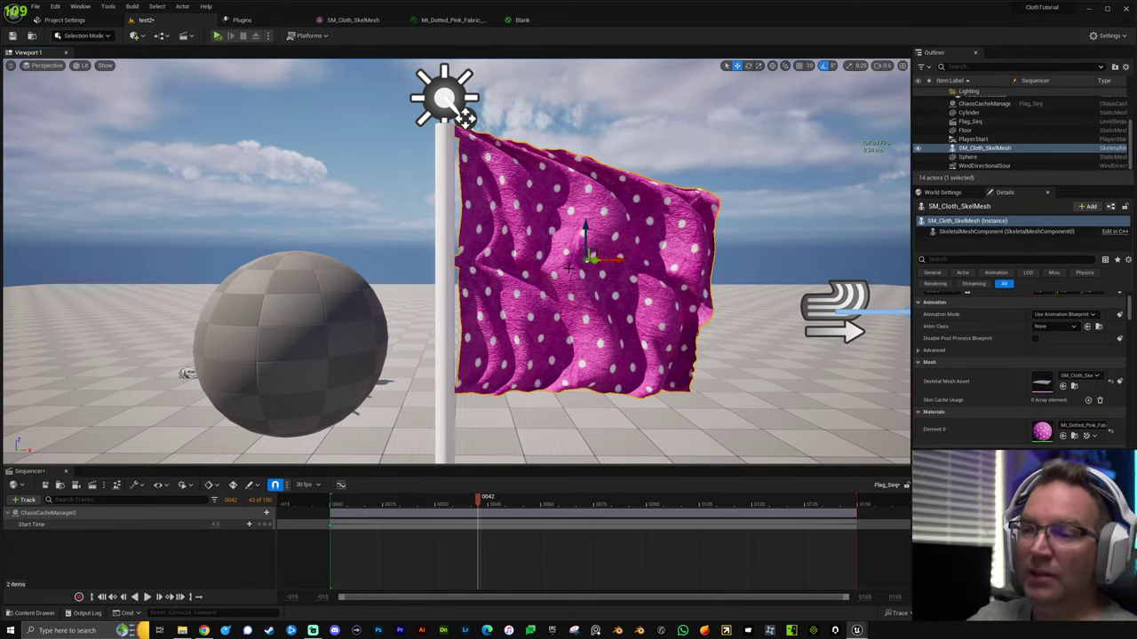
Raise the Start Time key at frame 0 to about 4.37 and scrub to frame 44 to test it.
left_click(331, 525)
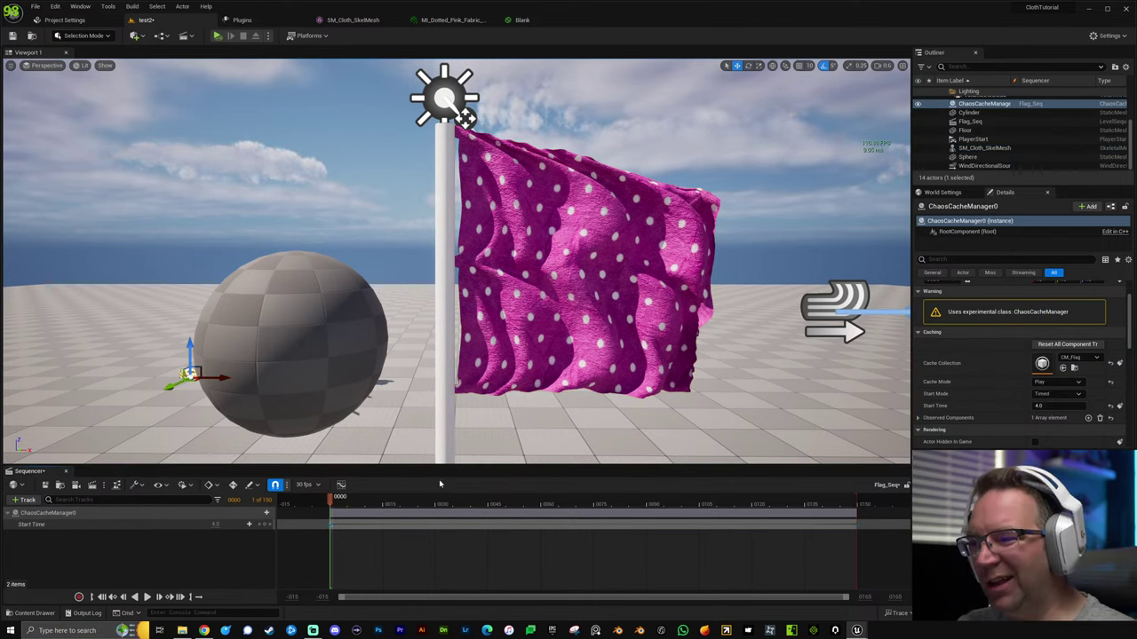
left_click_drag(215, 524, 240, 523)
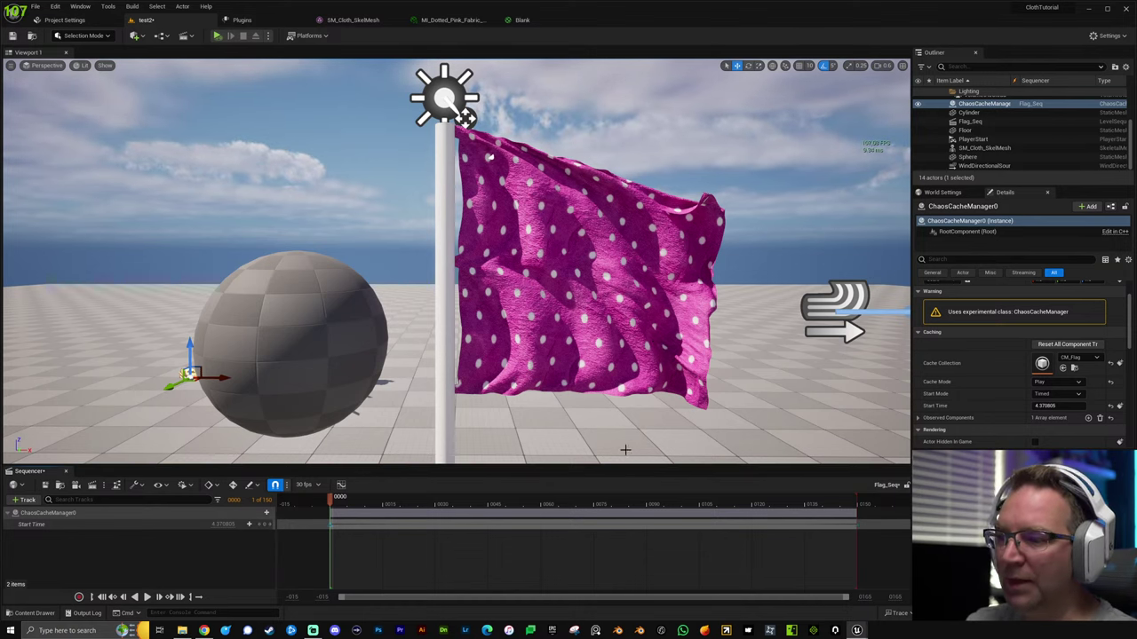
left_click_drag(333, 501, 484, 499)
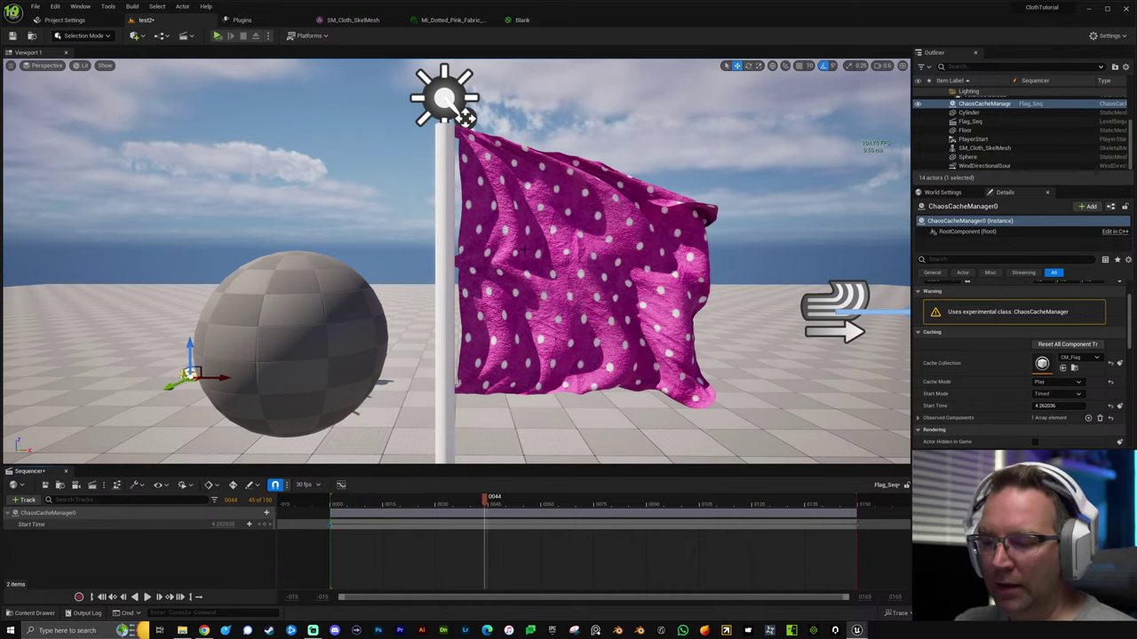
Reset the Sphere's location to 0, 0, 0 to clear it away from the flag.
left_click(429, 194)
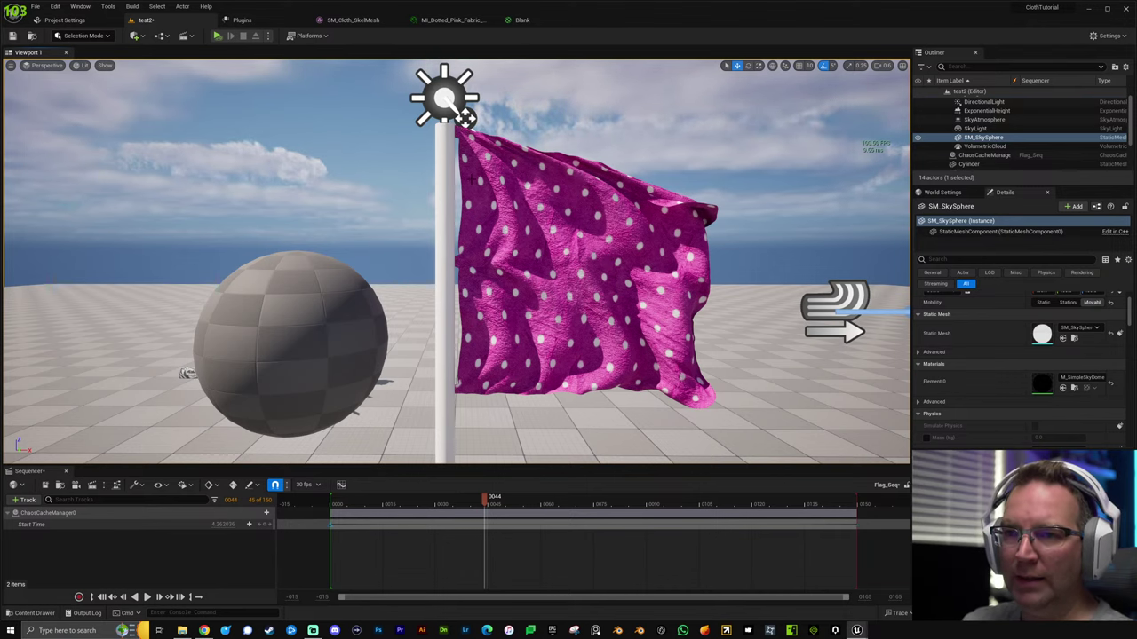
key("s")
right_click_drag(523, 188, 514, 190)
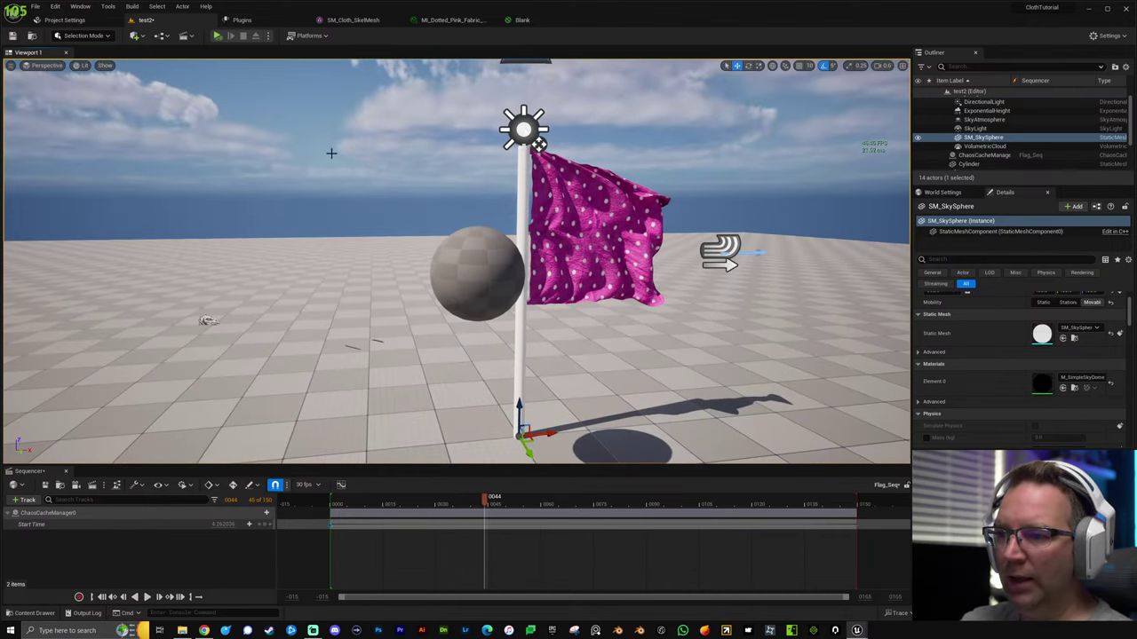
left_click_drag(578, 193, 484, 209, "alt")
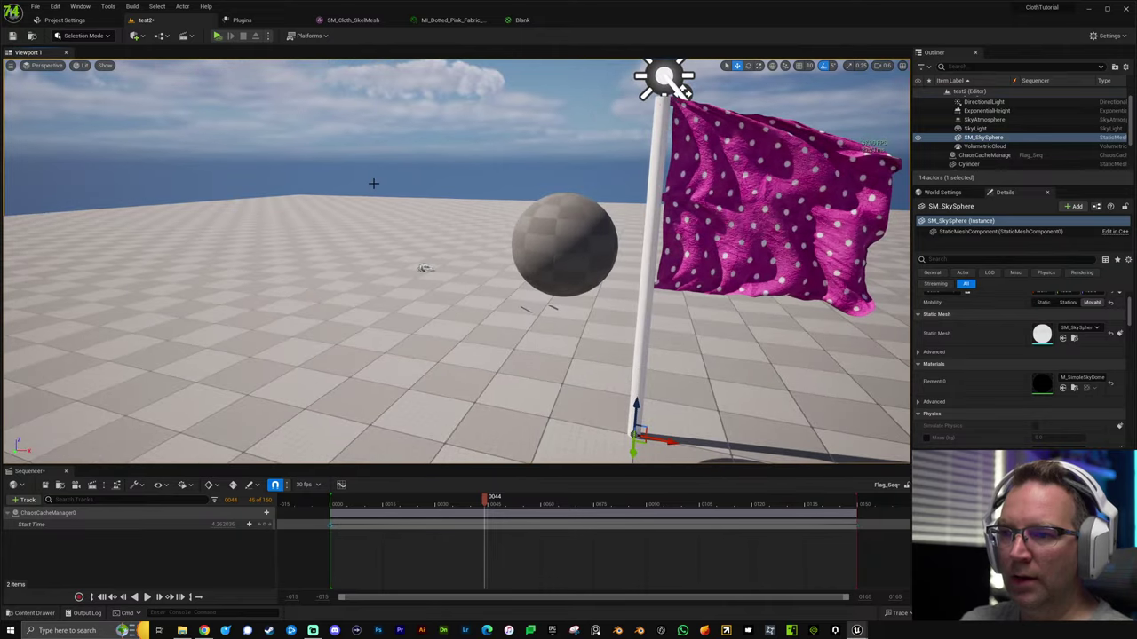
key("s")
right_click_drag(650, 255, 650, 295)
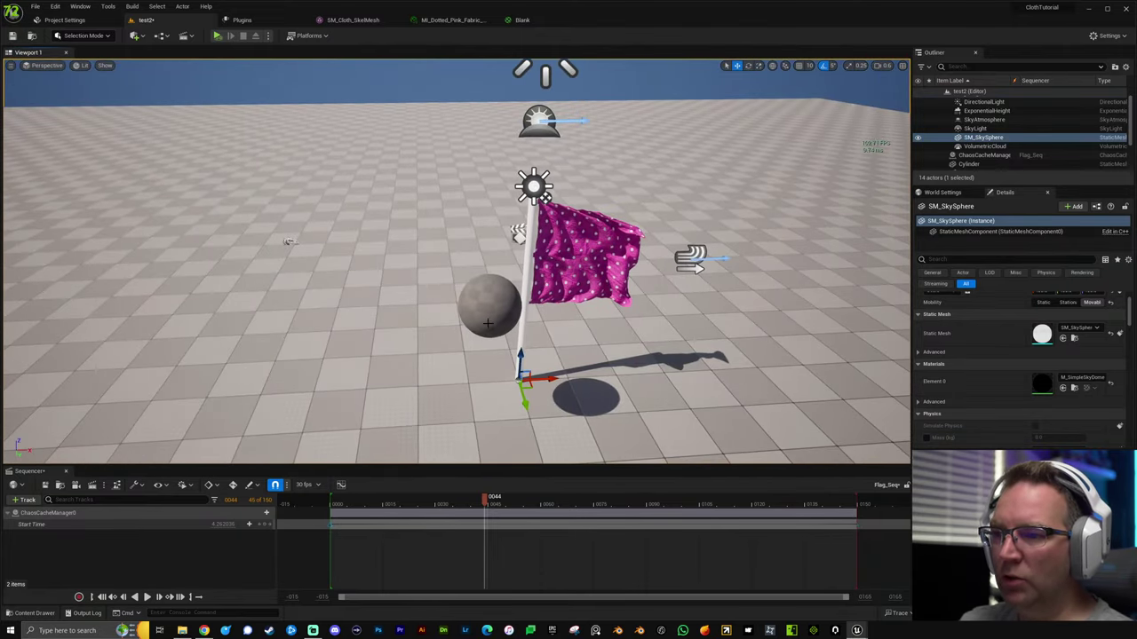
left_click(516, 304)
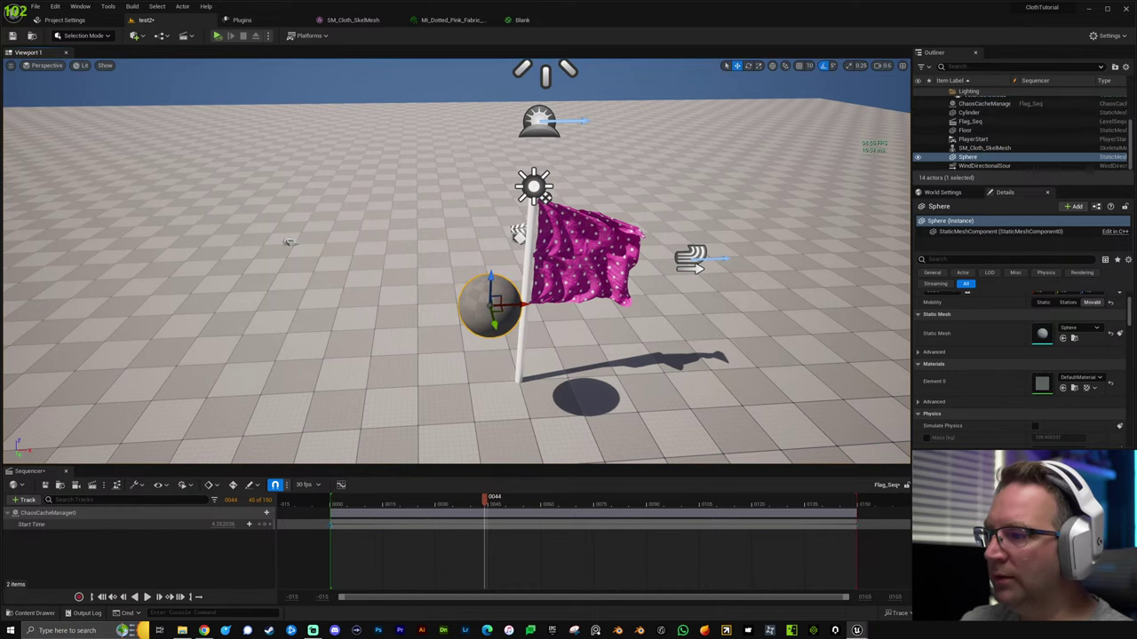
scroll(1129, 313, "up", 2)
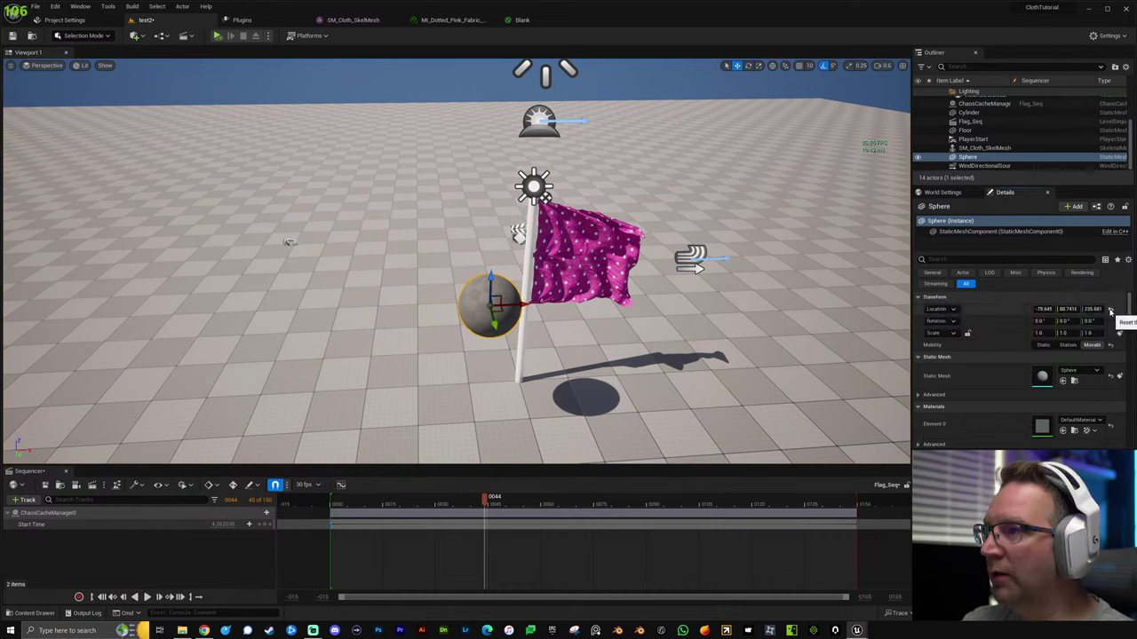
left_click(1110, 311)
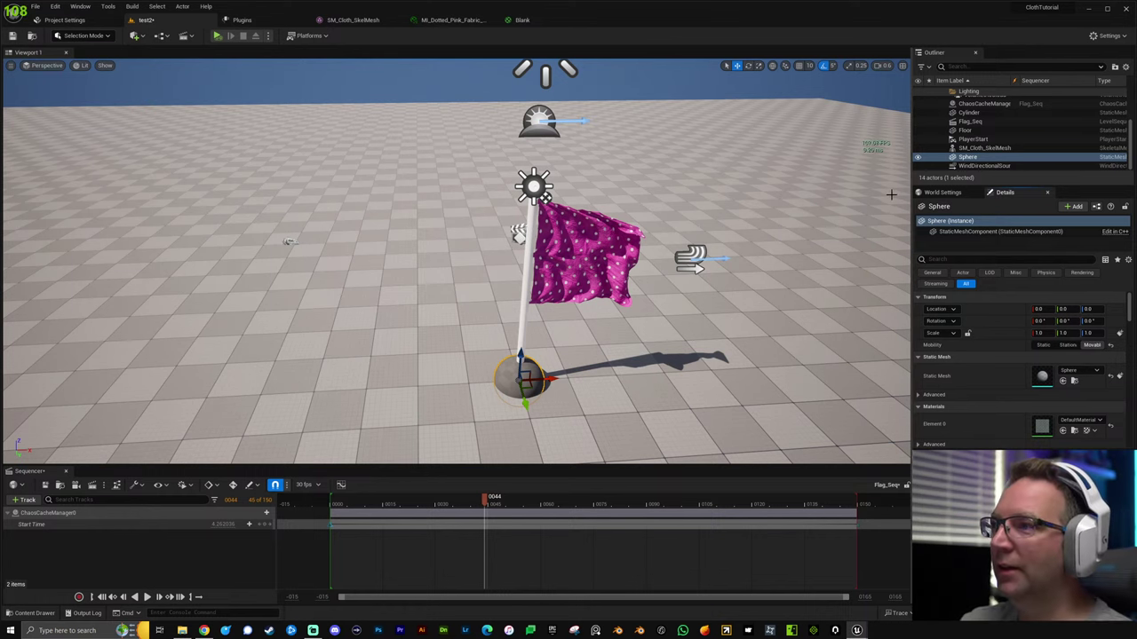
Move the flagpole cylinder away from the flag onto the open floor beyond ChaosCacheManager0.
key("w")
right_click_drag(650, 207, 704, 177)
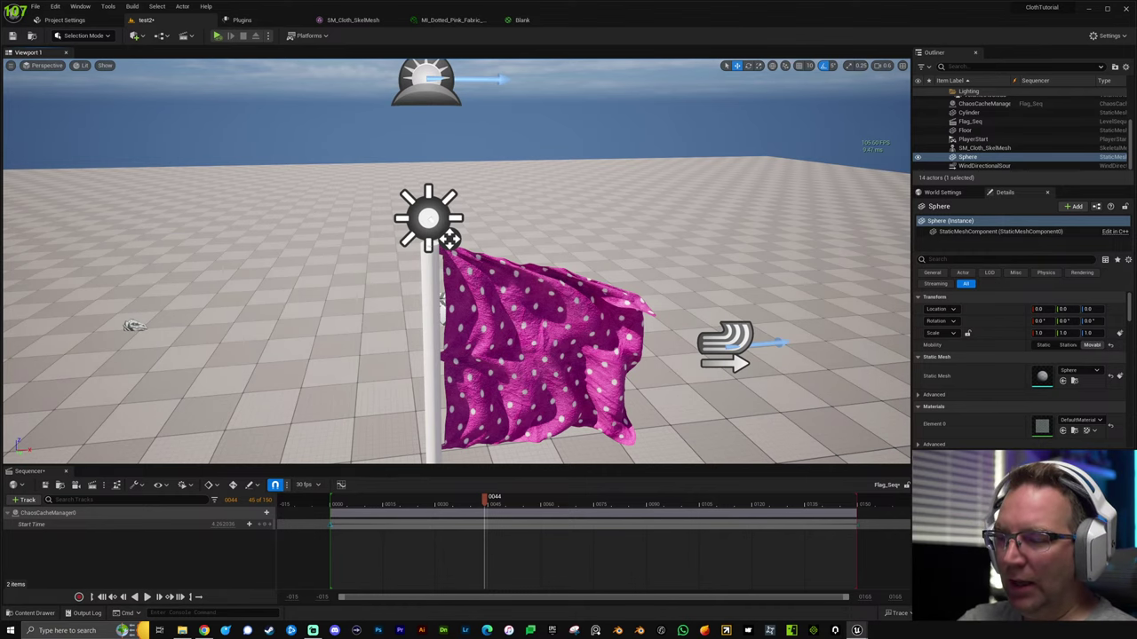
right_click_drag(457, 261, 363, 330)
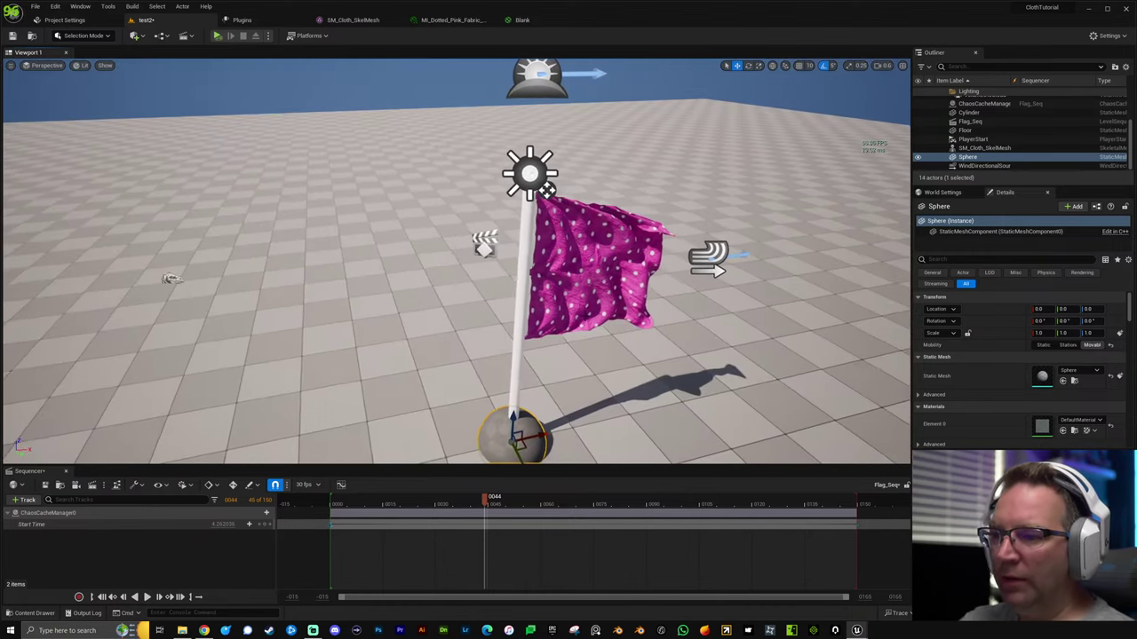
right_click_drag(498, 249, 502, 249)
left_click(522, 391)
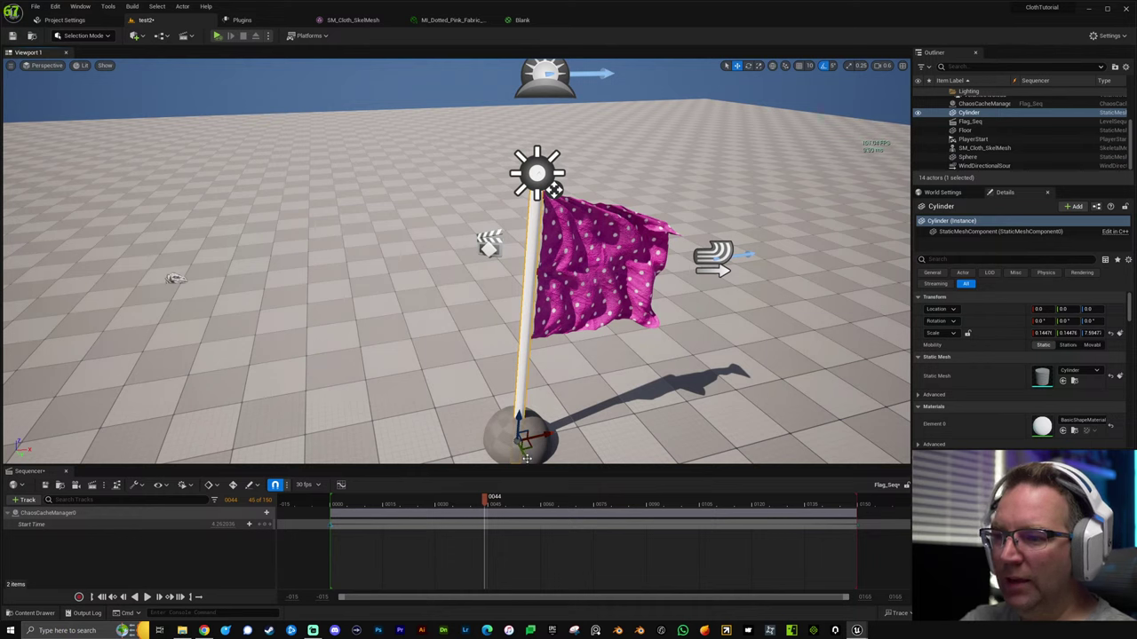
left_click_drag(527, 457, 258, 263)
Inspect the detached flag and the WindDirectionalSource beside it, leaving the flag selected.
left_click(618, 247)
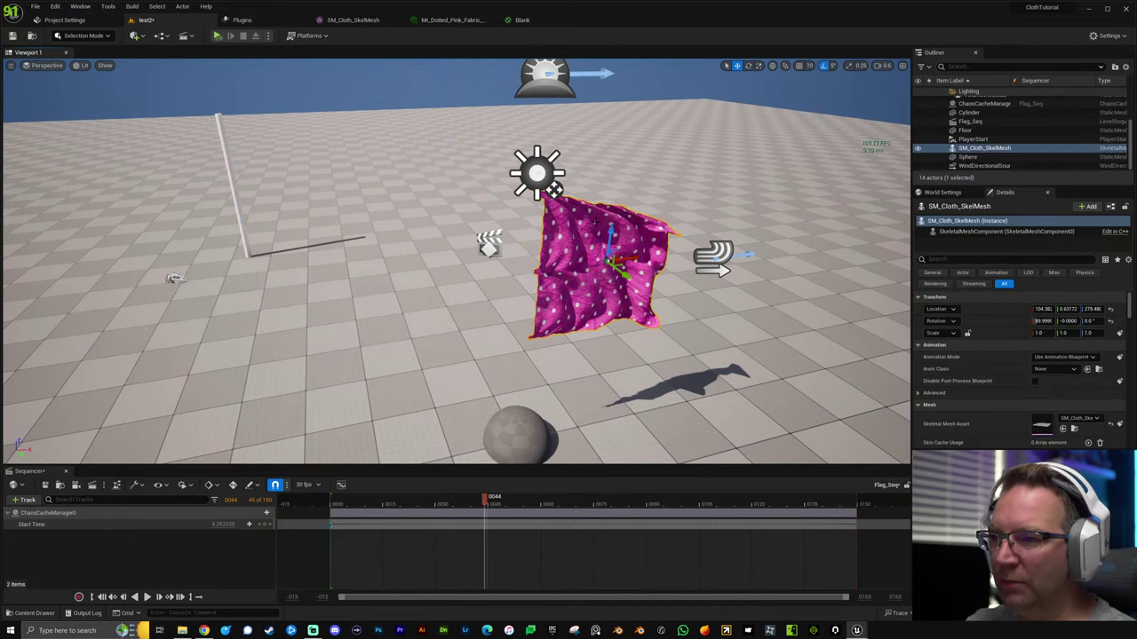
right_click_drag(605, 196, 569, 174)
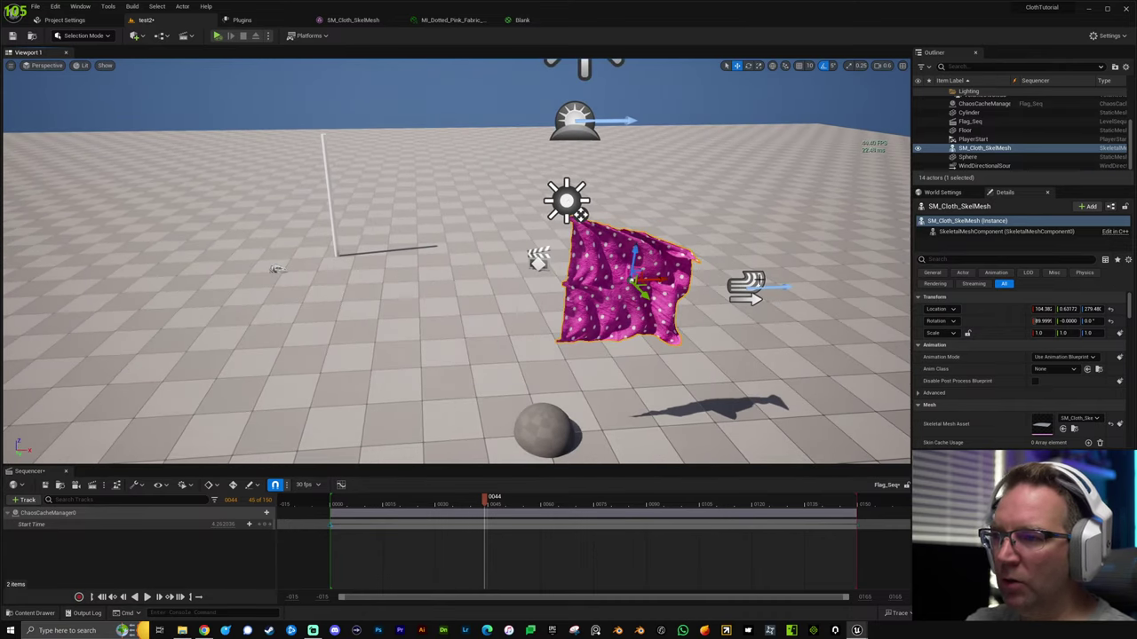
left_click(755, 280)
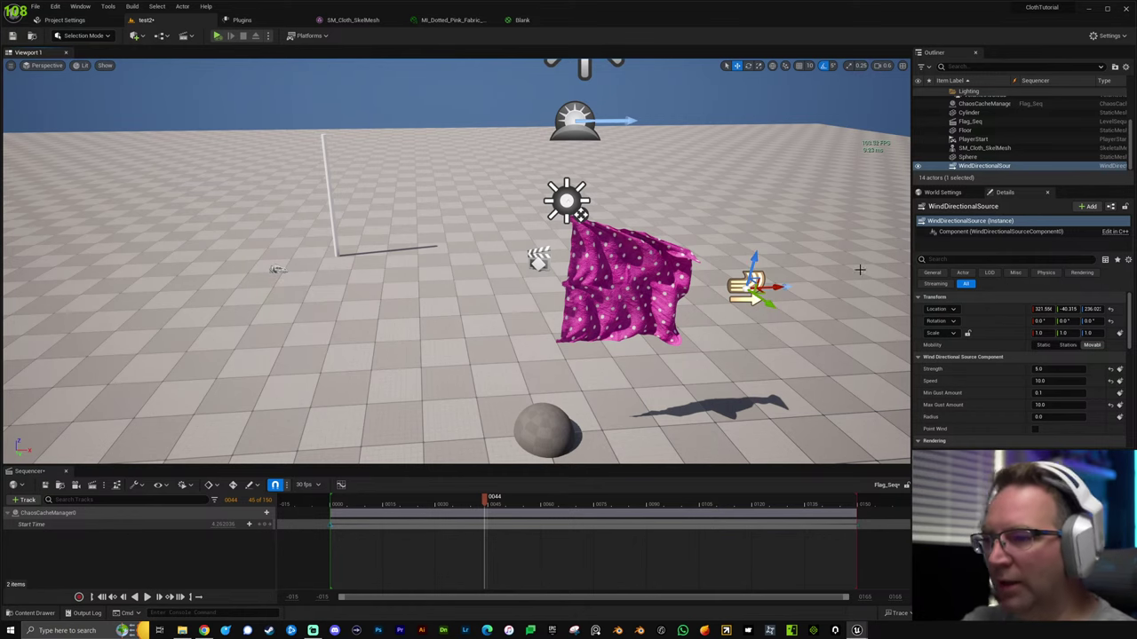
right_click_drag(721, 339, 711, 332)
left_click(613, 305)
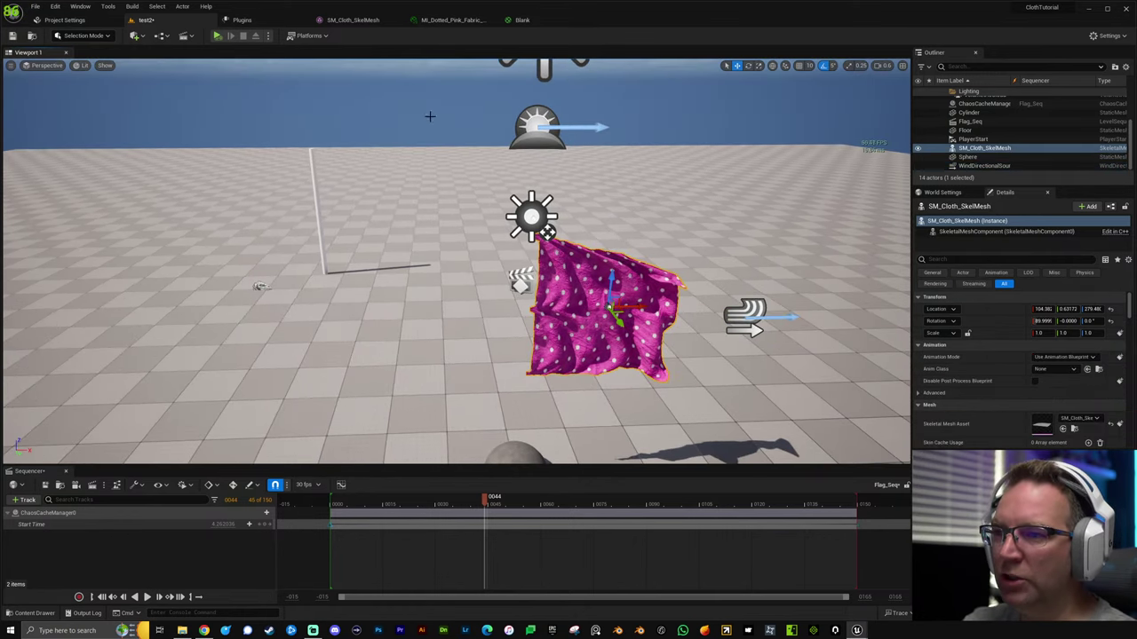
Paint over the pinned vertices along SM_Cloth_SkelMesh's edge with value 100 and radius 40, and finish cloth painting.
left_click(352, 21)
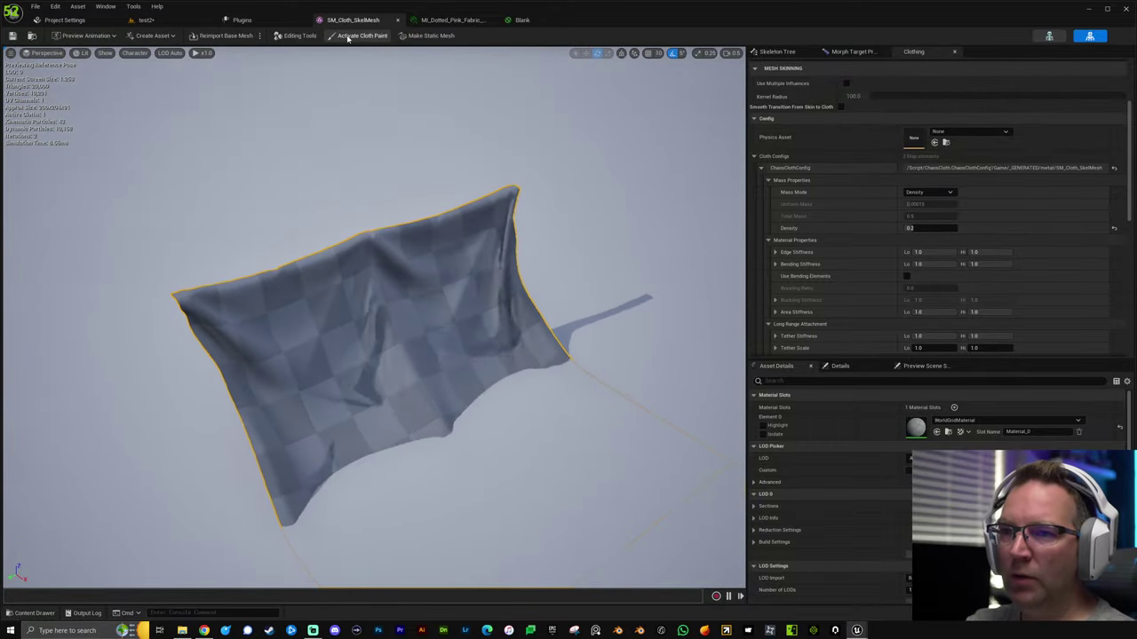
left_click(362, 35)
mouse_move(398, 293)
right_mouse_down()
mouse_move(498, 355)
mouse_move(525, 337)
right_mouse_up()
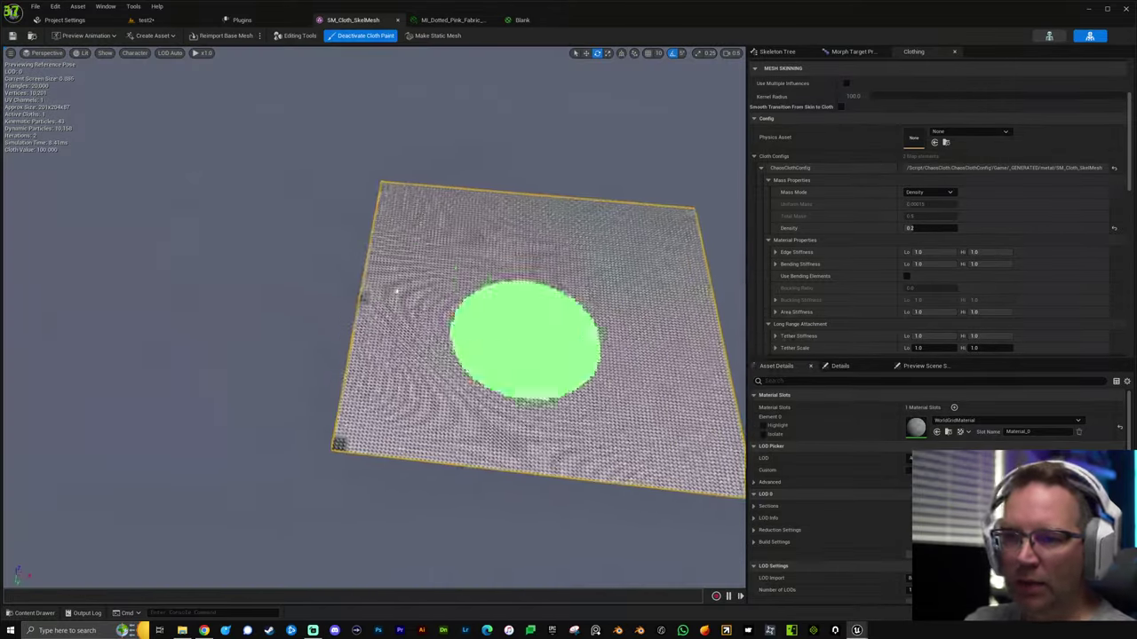
scroll(856, 192, "down", 10)
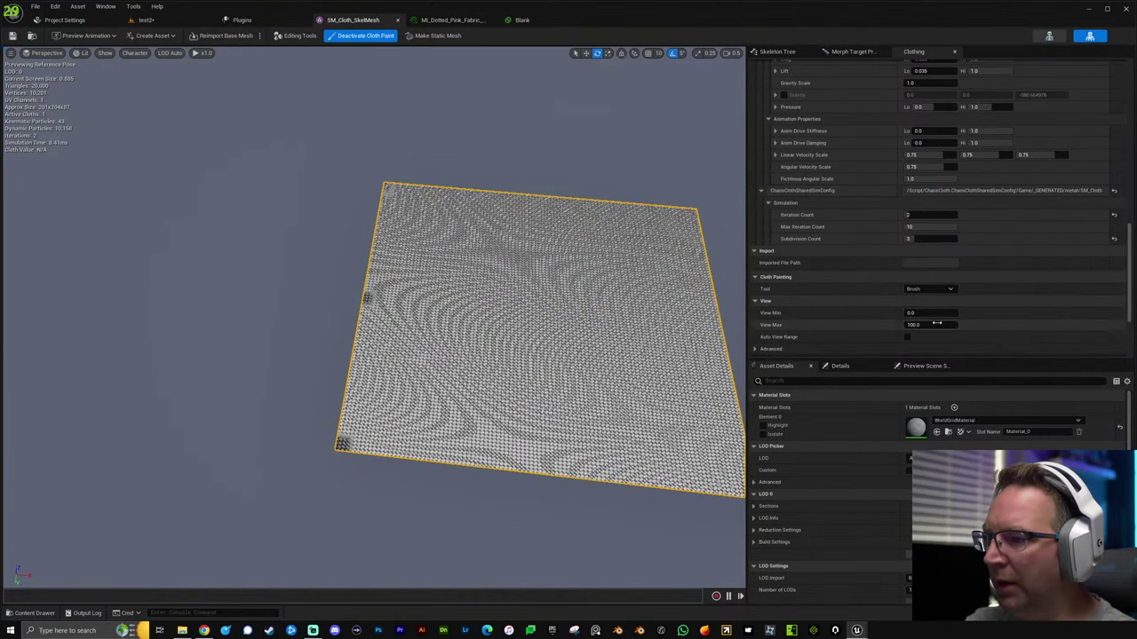
scroll(924, 322, "down", 3)
scroll(932, 324, "down", 1)
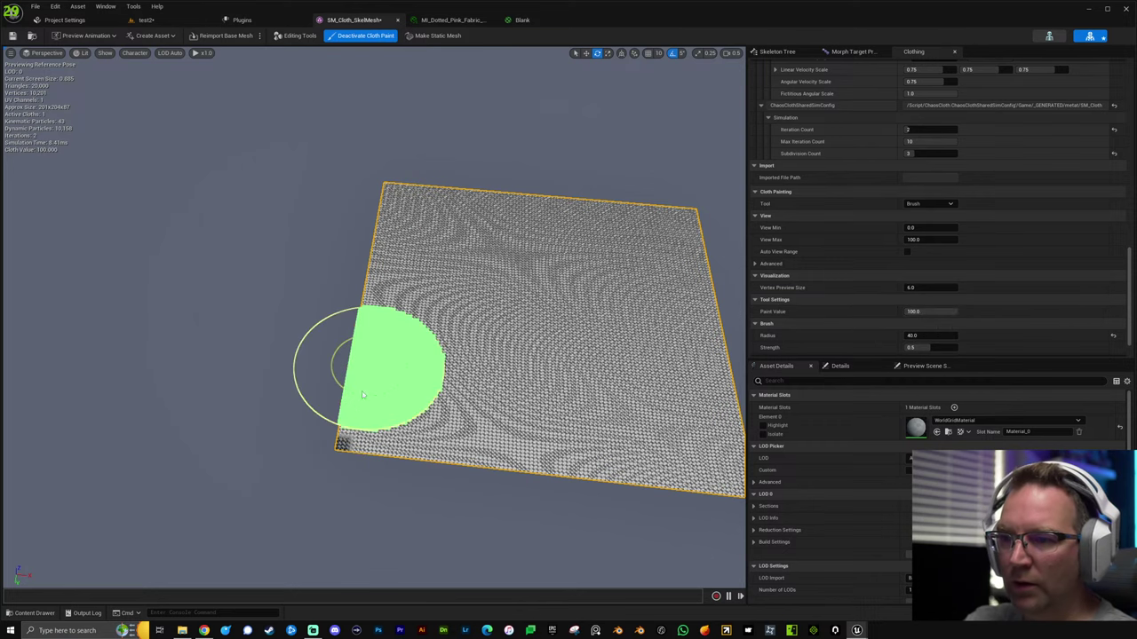
left_click(370, 37)
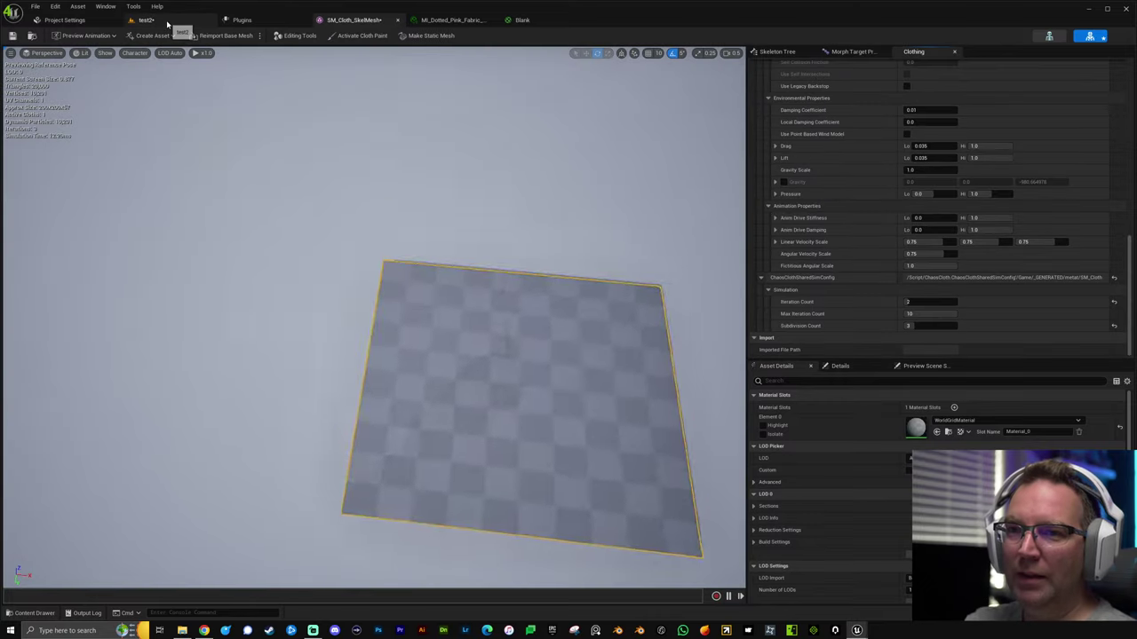
Place the flag in the test2 level at X 0, Y 0 and Z about 218, above the sphere, and simulate to test it.
left_click(169, 20)
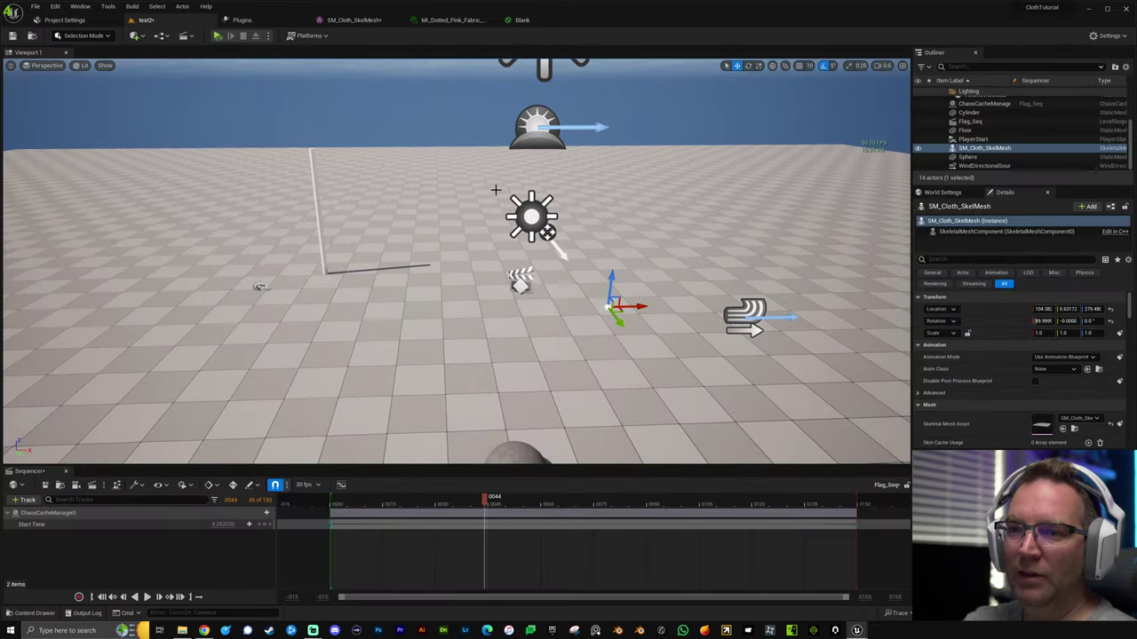
right_click_drag(568, 178, 652, 211)
left_click_drag(463, 234, 420, 254)
left_click(1110, 308)
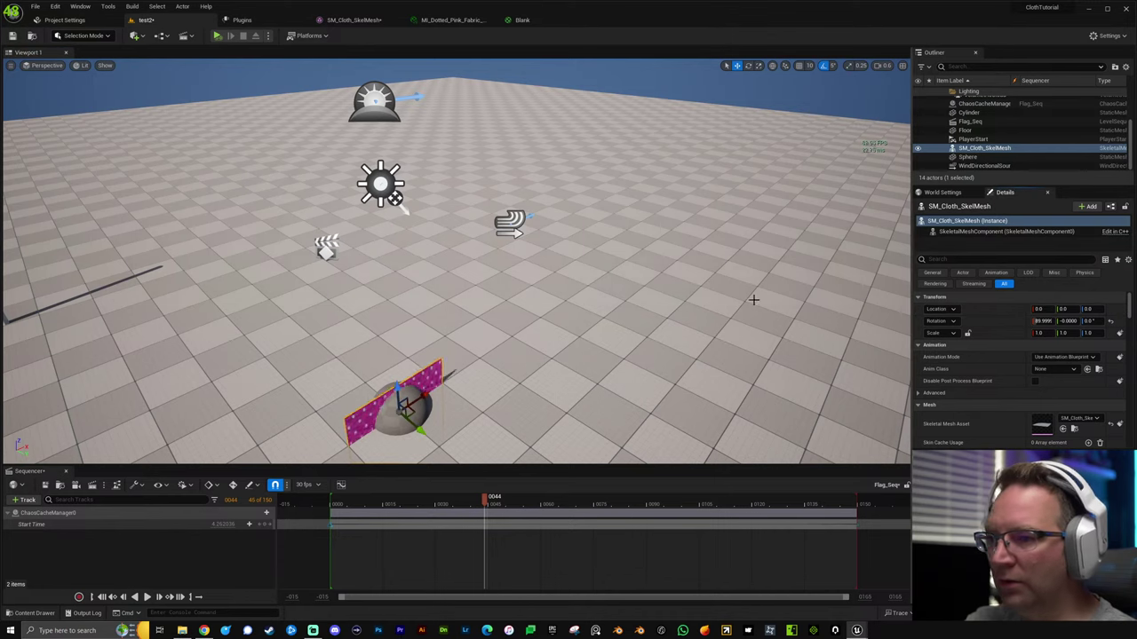
left_click_drag(551, 286, 622, 302, "alt")
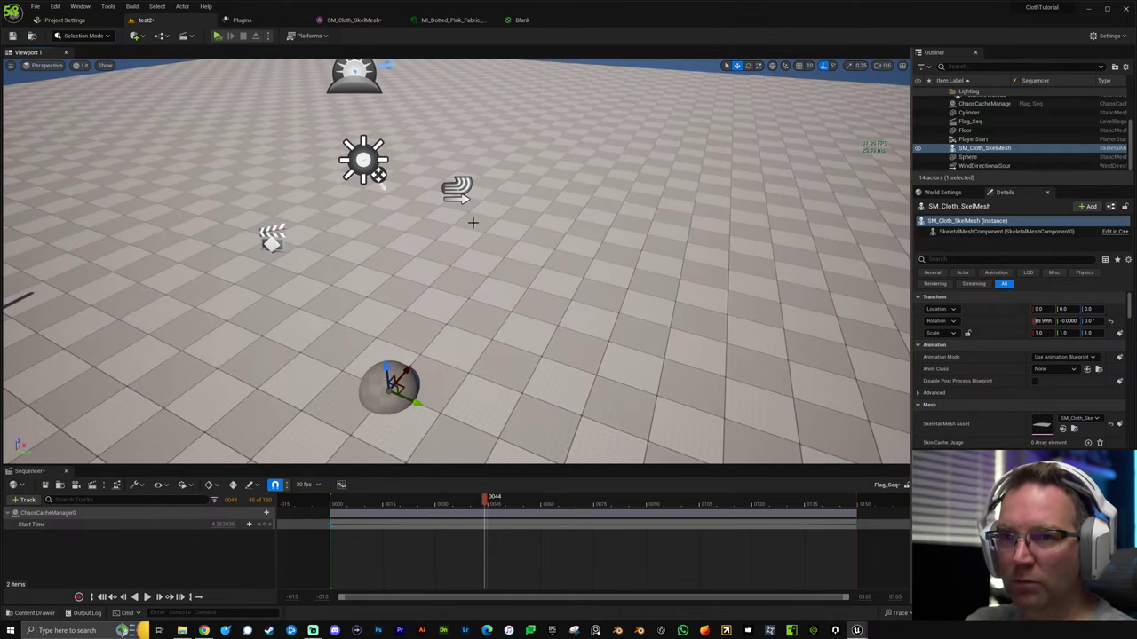
left_click_drag(545, 268, 545, 240, "alt")
left_click_drag(464, 335, 471, 160)
key("alt+s")
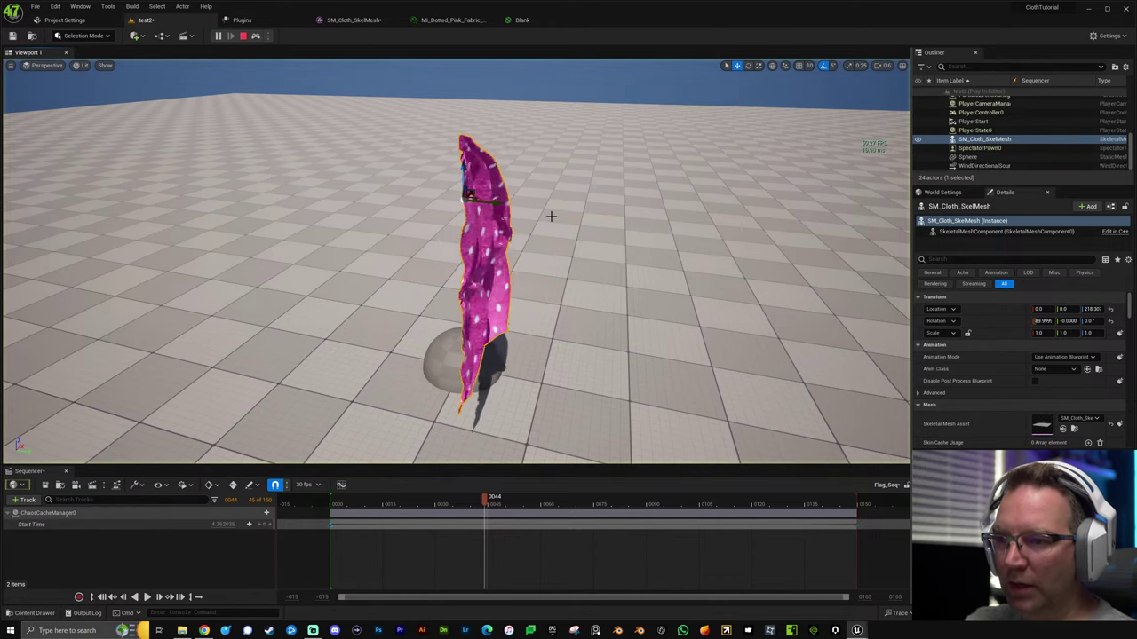
key("Escape")
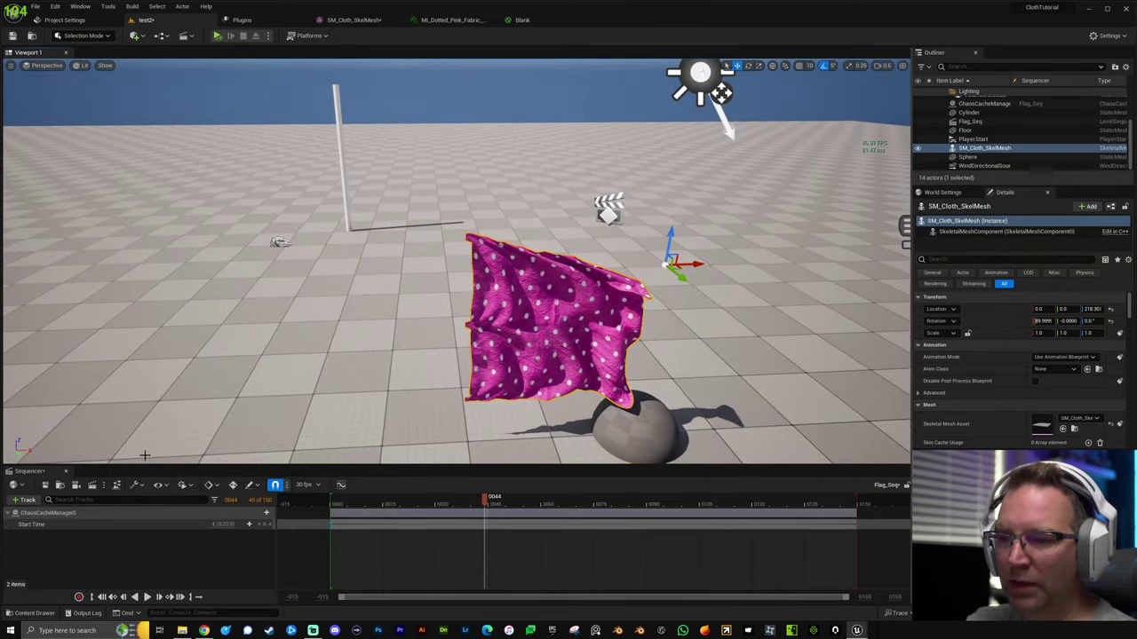
Remove the ChaosCacheManager0 track from Flag_Seq and reset the cache manager's Cache Mode to its default.
left_click(54, 513)
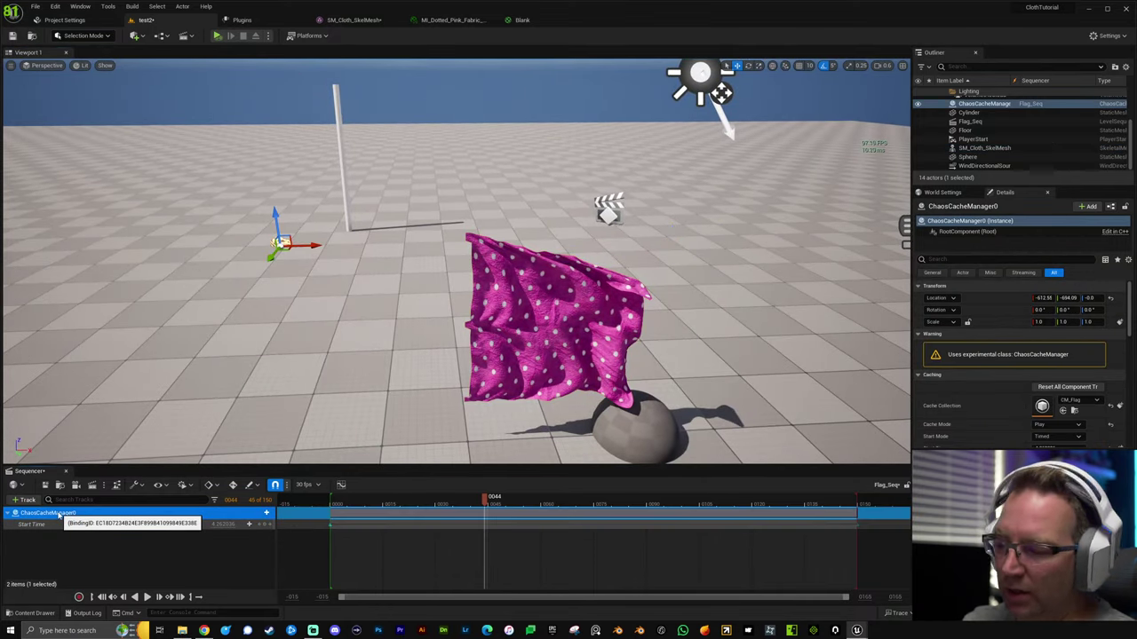
key("Delete")
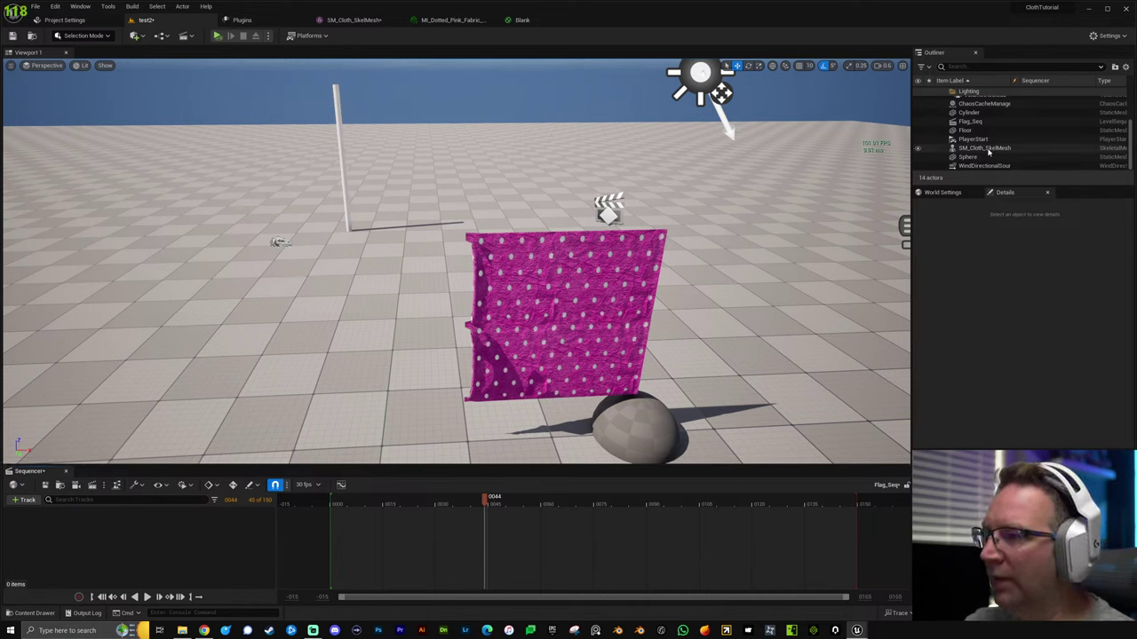
left_click(985, 148)
scroll(985, 138, "up", 2)
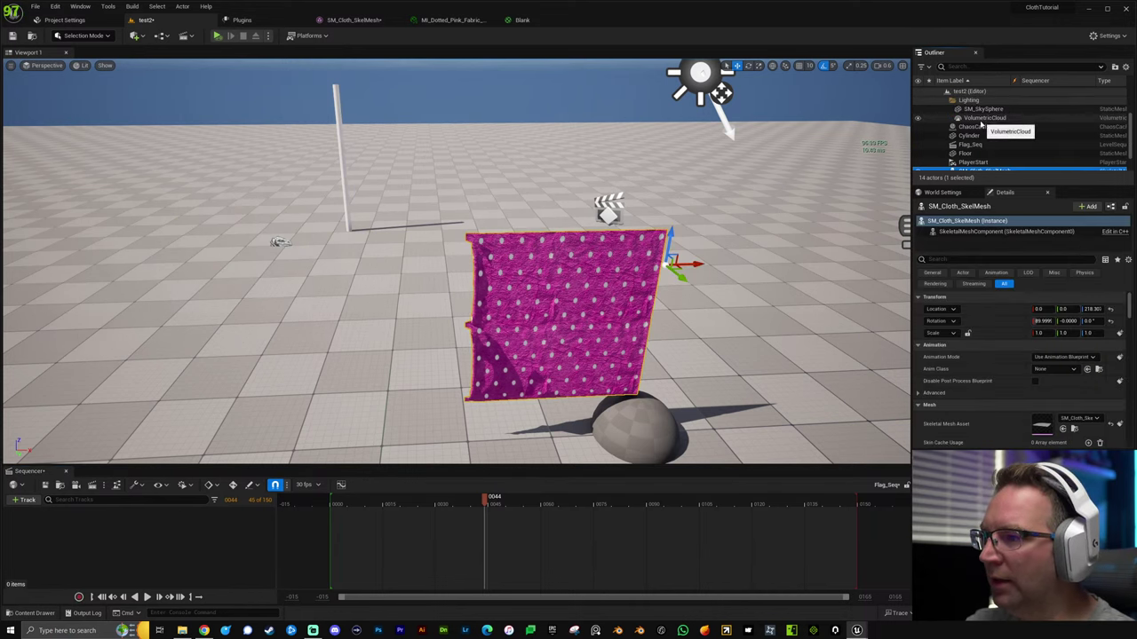
left_click(984, 130)
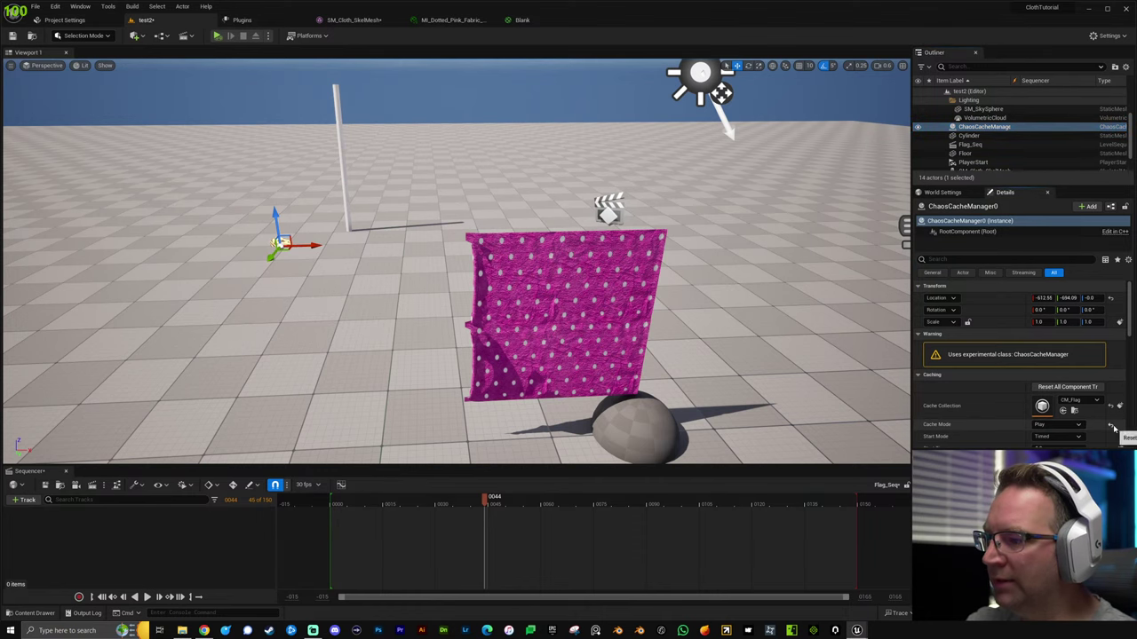
Move the flag along X to about 59 and briefly simulate the level to test the cloth.
right_click_drag(703, 317, 719, 307)
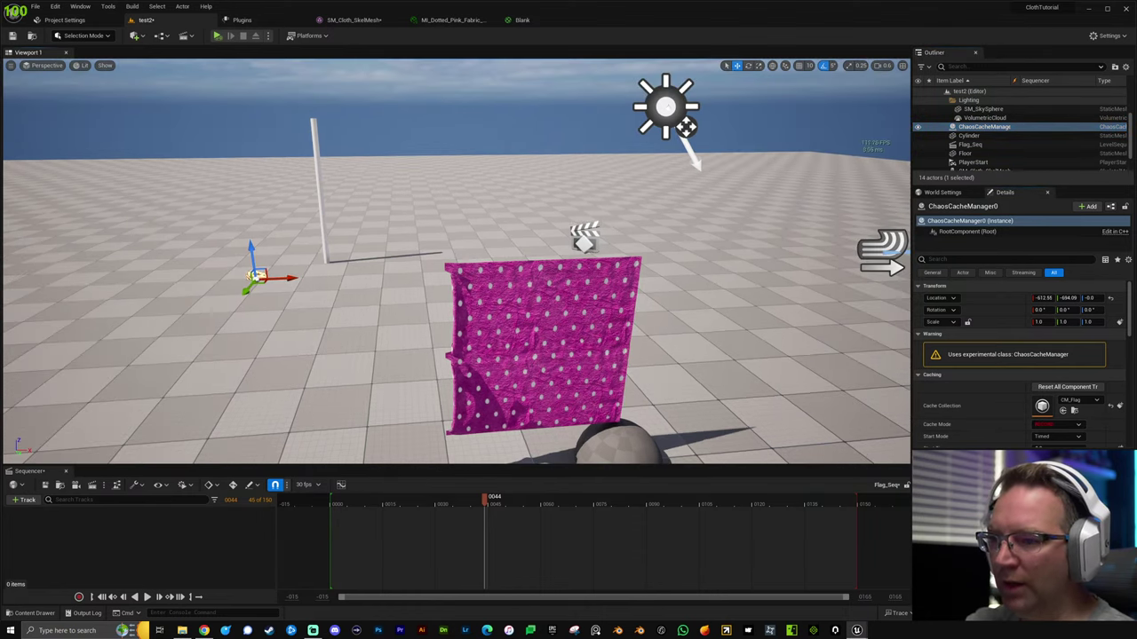
left_click(626, 325)
left_click_drag(661, 290, 685, 290)
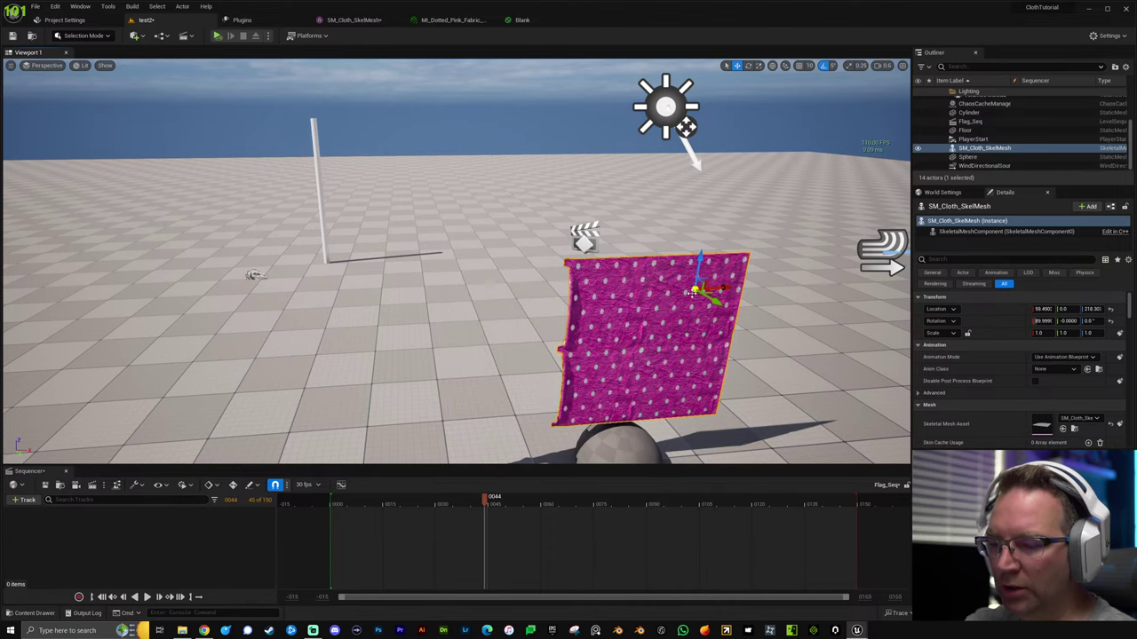
key("alt+s")
key("Escape")
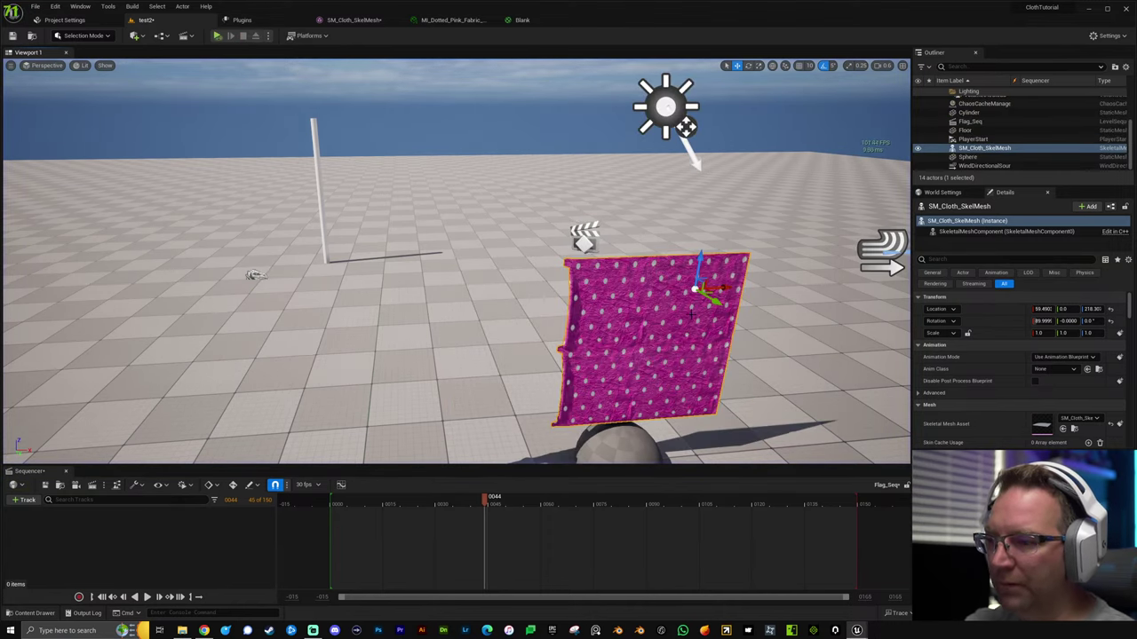
right_click_drag(691, 329, 365, 173)
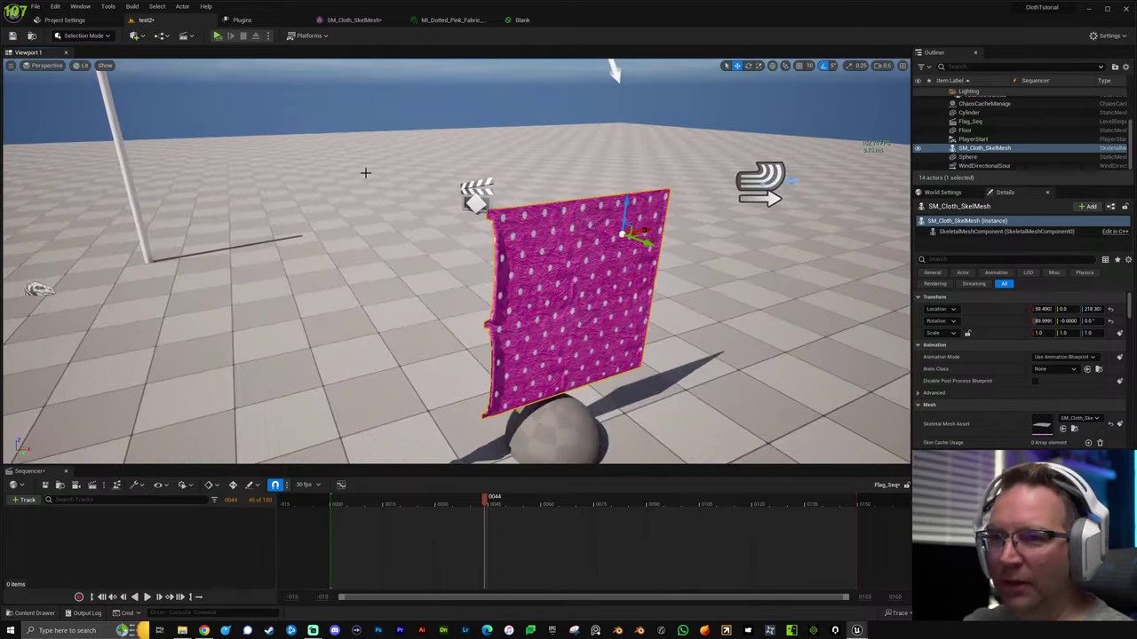
Delete the ChaosCacheManager0 actor from the level.
left_click(972, 139)
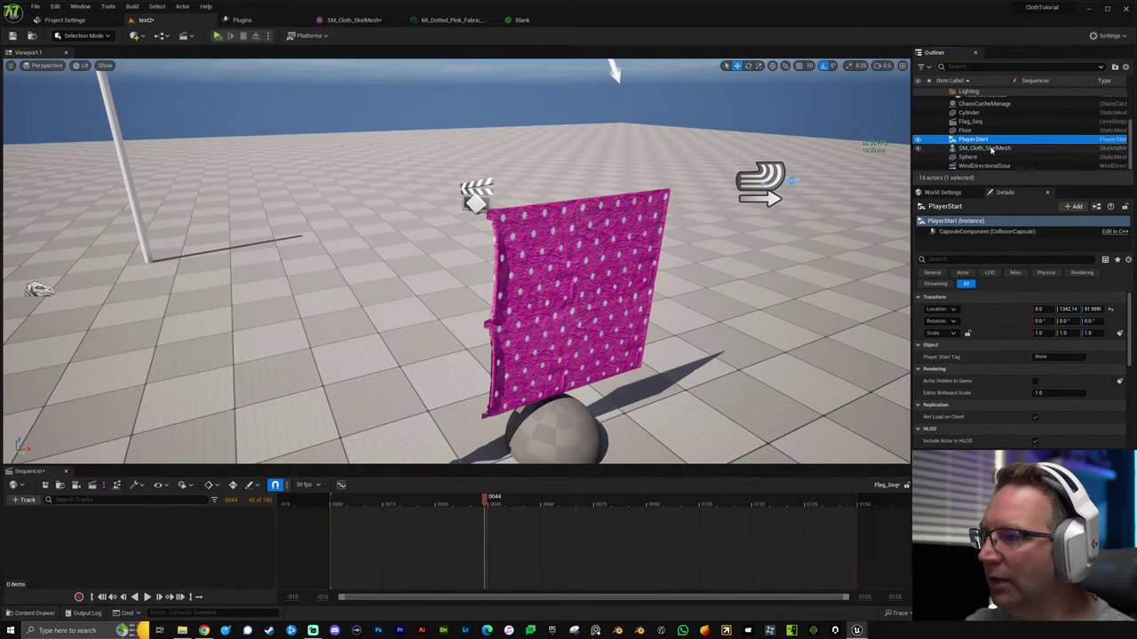
left_click(983, 104)
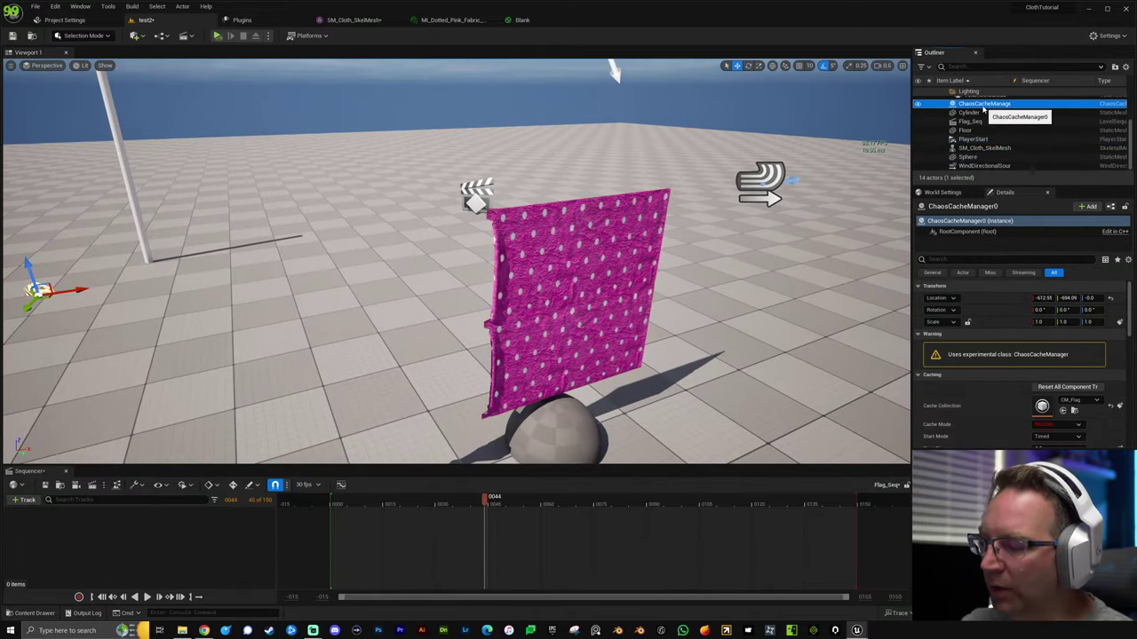
key("Delete")
Select the WindDirectionalSource and open its Strength value for editing.
scroll(791, 261, "down", 3)
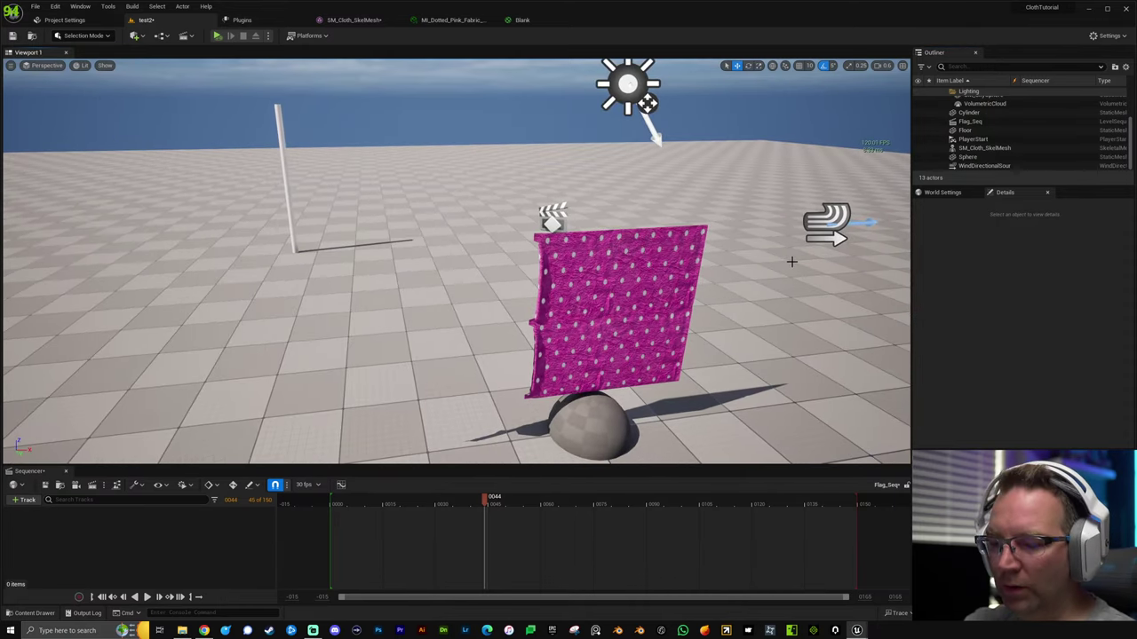
left_click(849, 236)
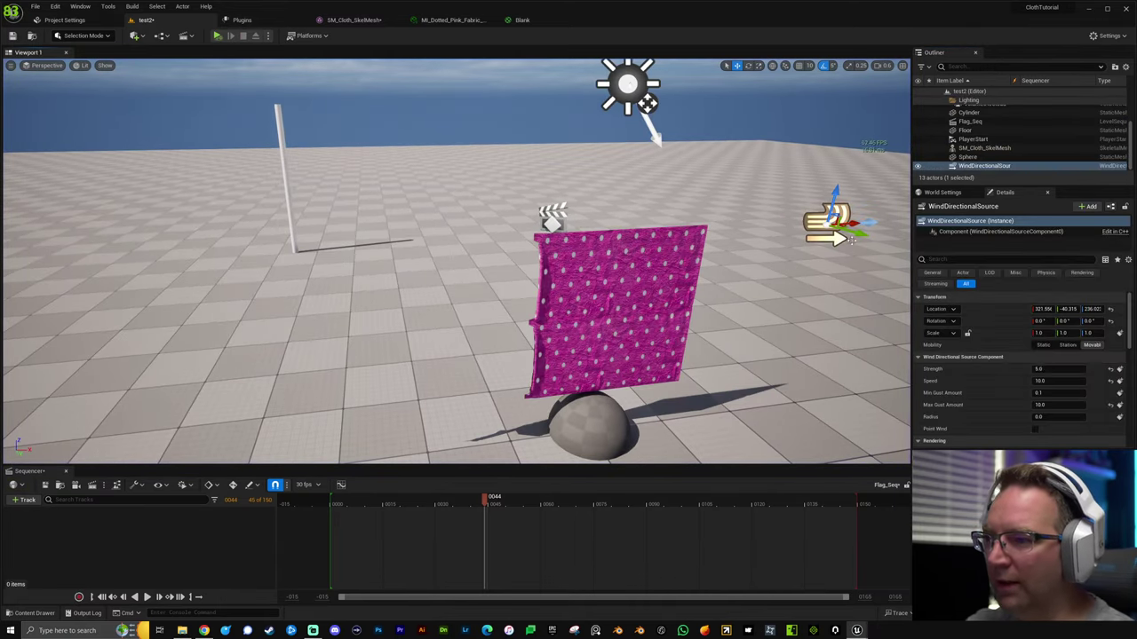
left_click(1055, 368)
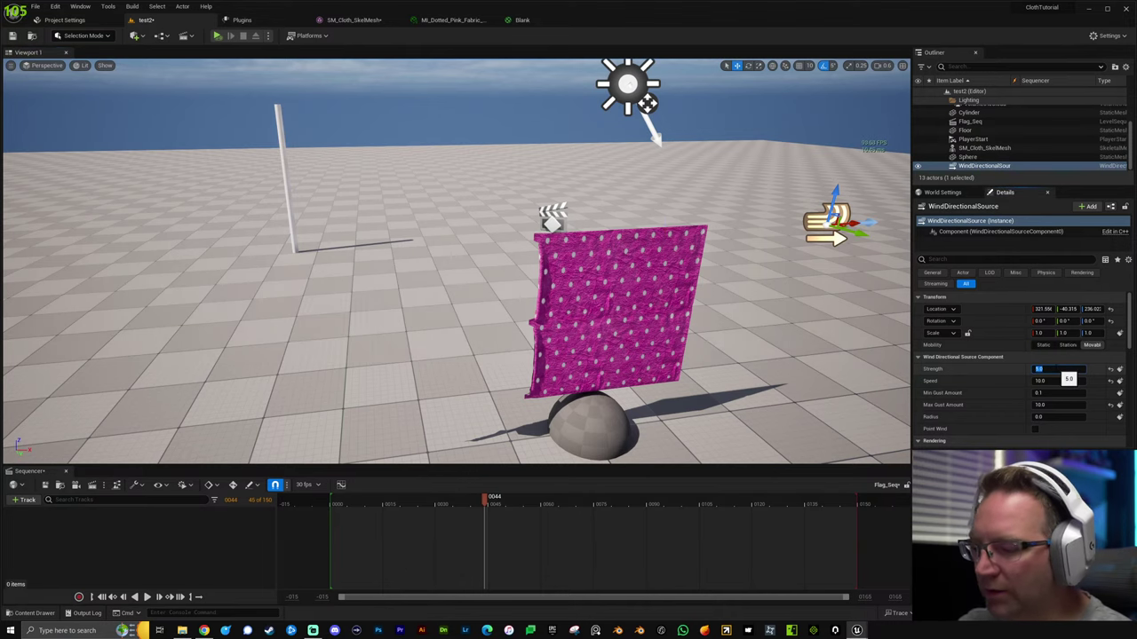
Lay the flag flat with zero rotation and set its location to 0, 0, 300.
left_click(656, 285)
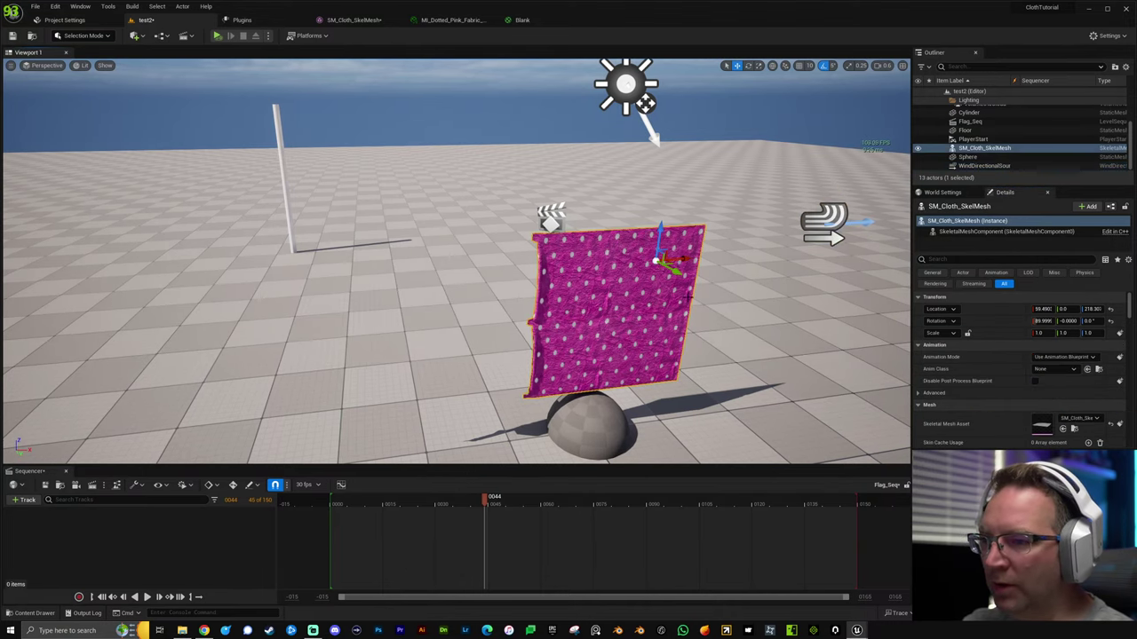
left_click_drag(661, 212, 625, 251)
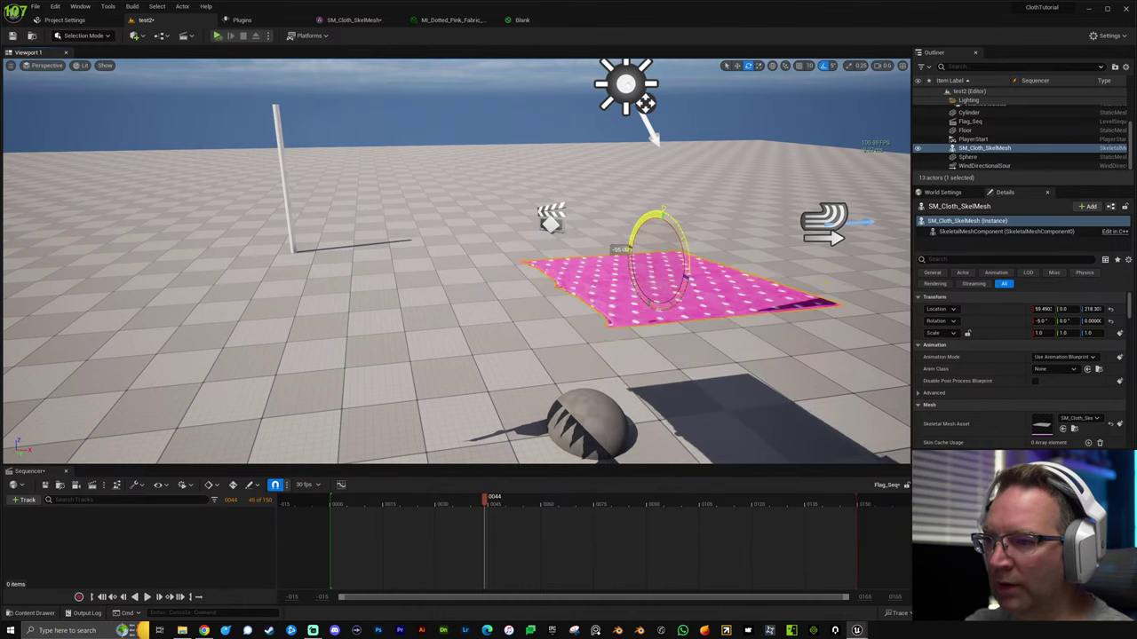
left_click(1110, 308)
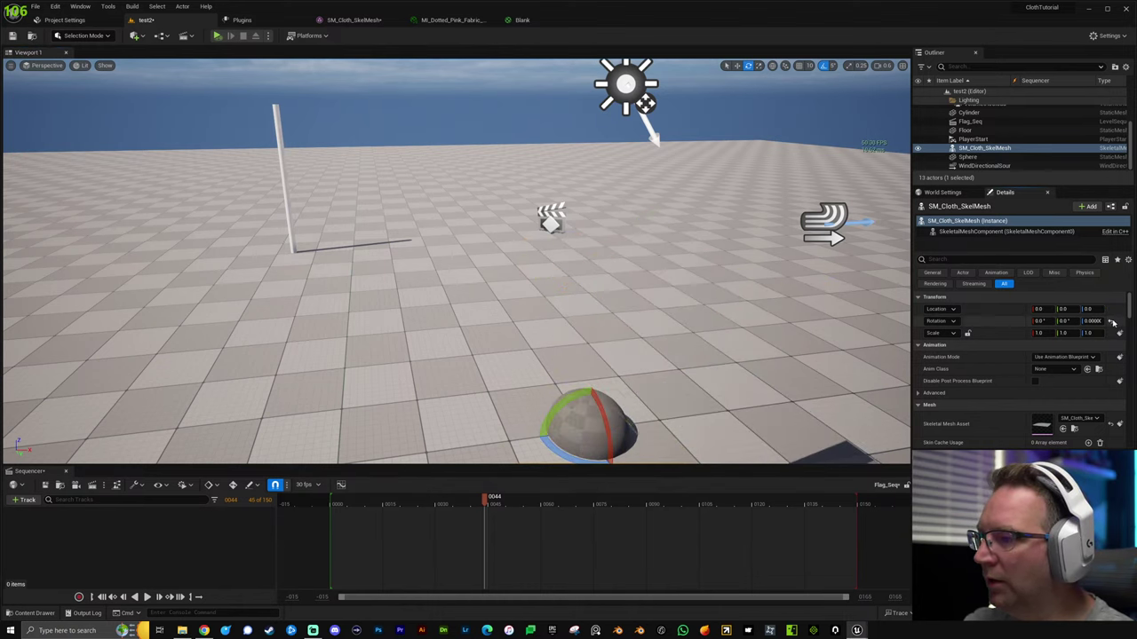
key("Return")
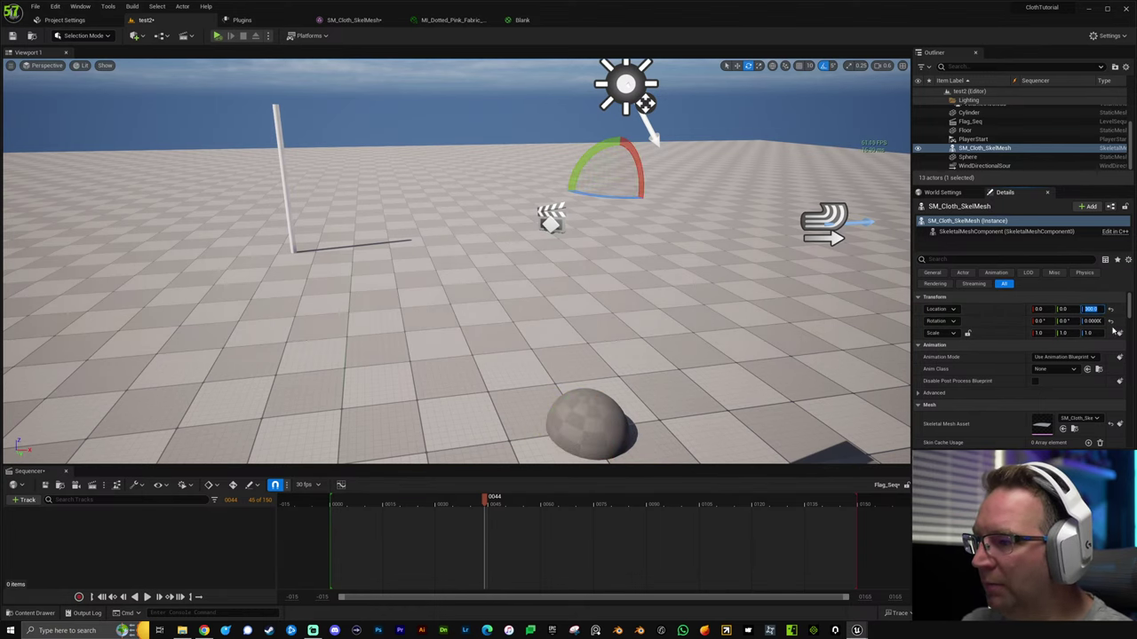
Set the Sphere's Z location to 200 so it sits beneath the cloth, and deselect it.
right_click_drag(531, 288, 498, 270)
key("s")
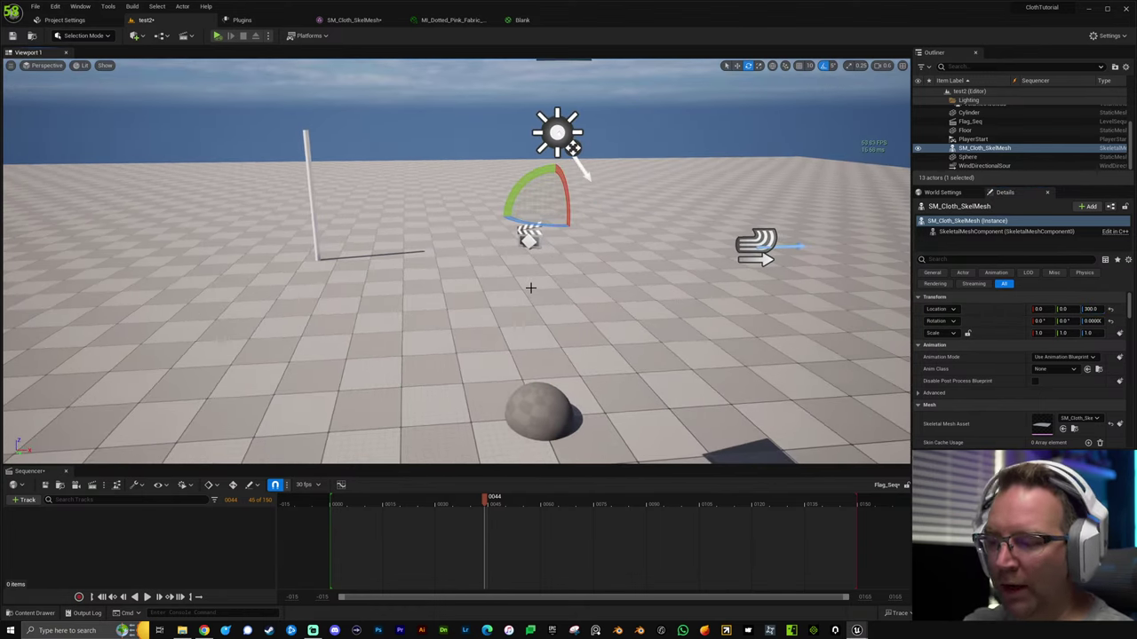
left_click(541, 403)
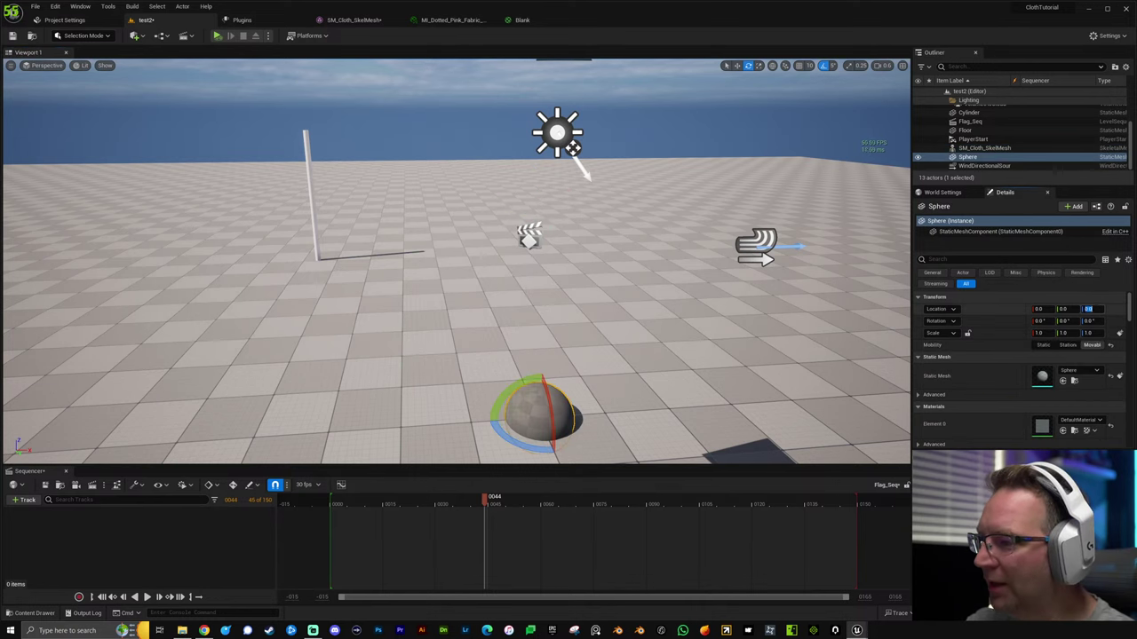
left_click(1092, 309)
type("200")
key("Return")
left_click(703, 325)
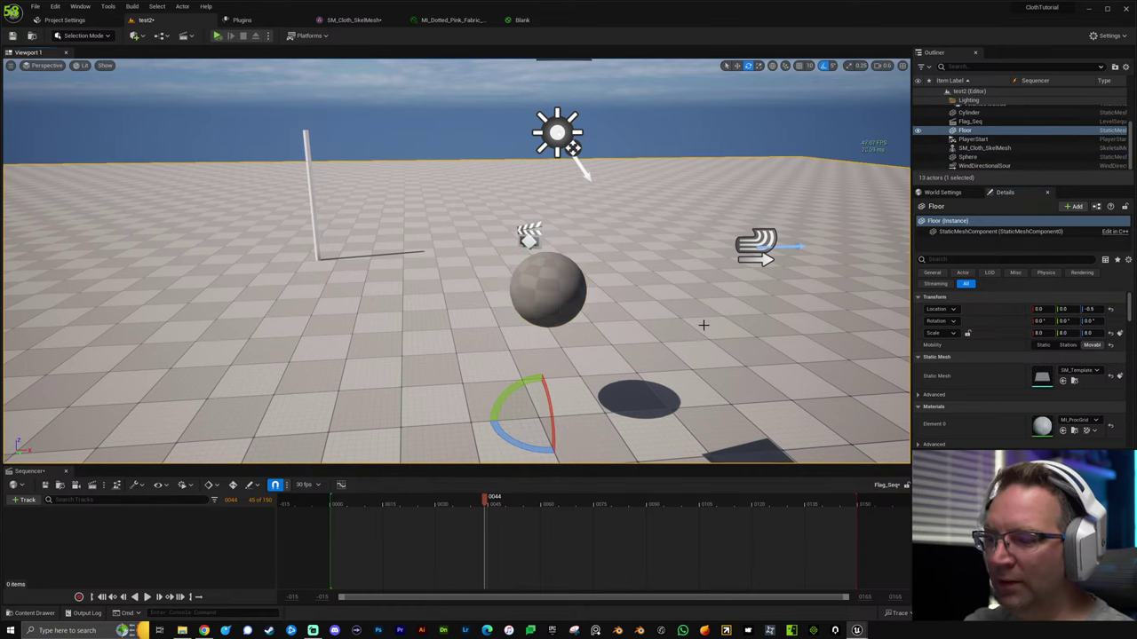
Simulate the cloth dropping onto the sphere, examine the draped folds up close, and stop the simulation.
right_click_drag(703, 325, 702, 319)
key("alt+p")
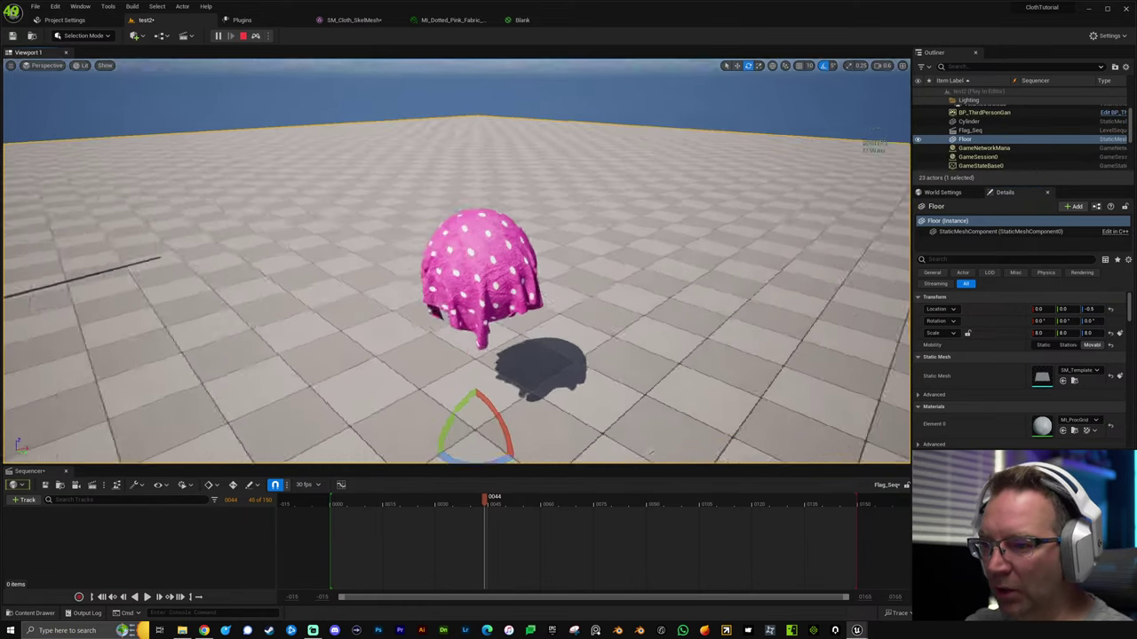
right_click_drag(457, 261, 400, 233)
key("w")
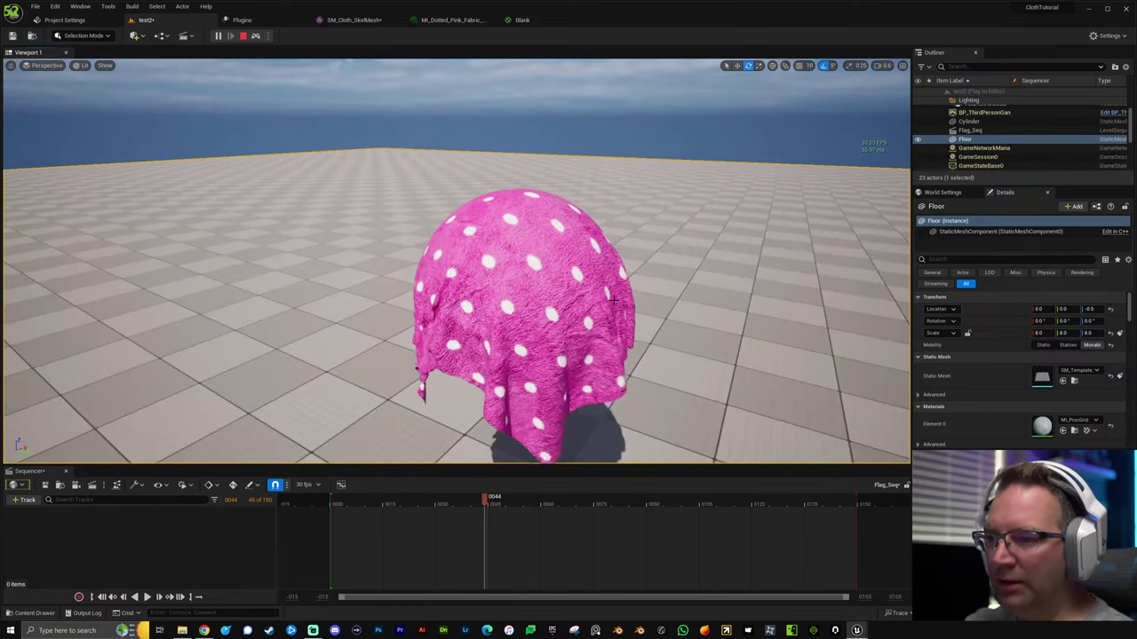
key("a")
key("Escape")
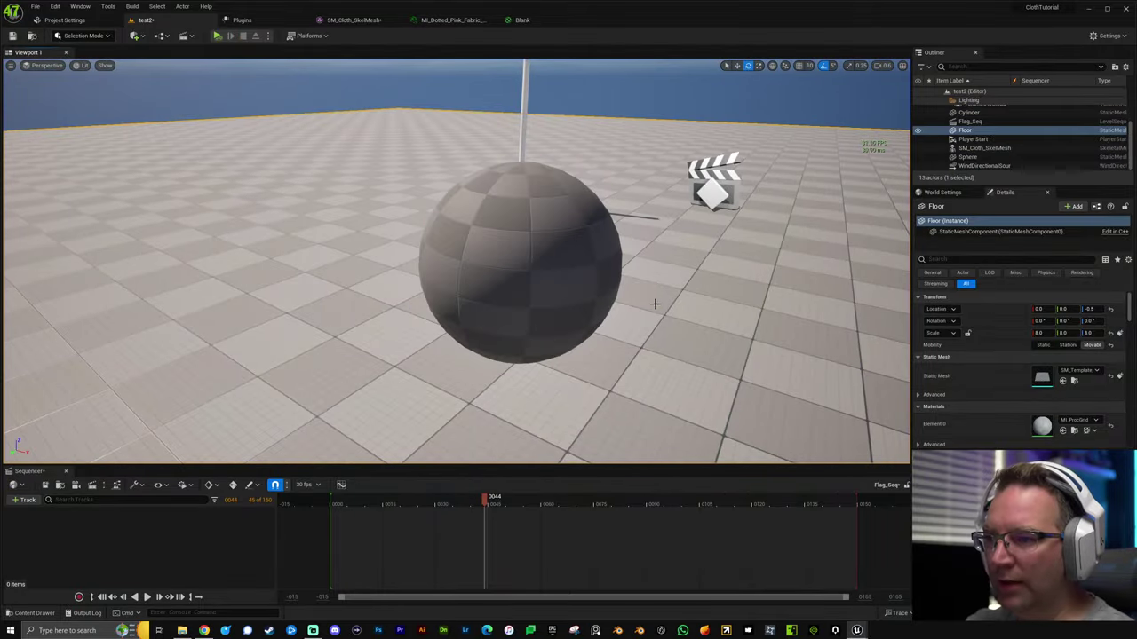
Delete the SM_Cloth_SkelMesh actor from the level and close the Sequencer.
key("s")
key("a")
right_click_drag(656, 304, 636, 332)
key("w")
key("d")
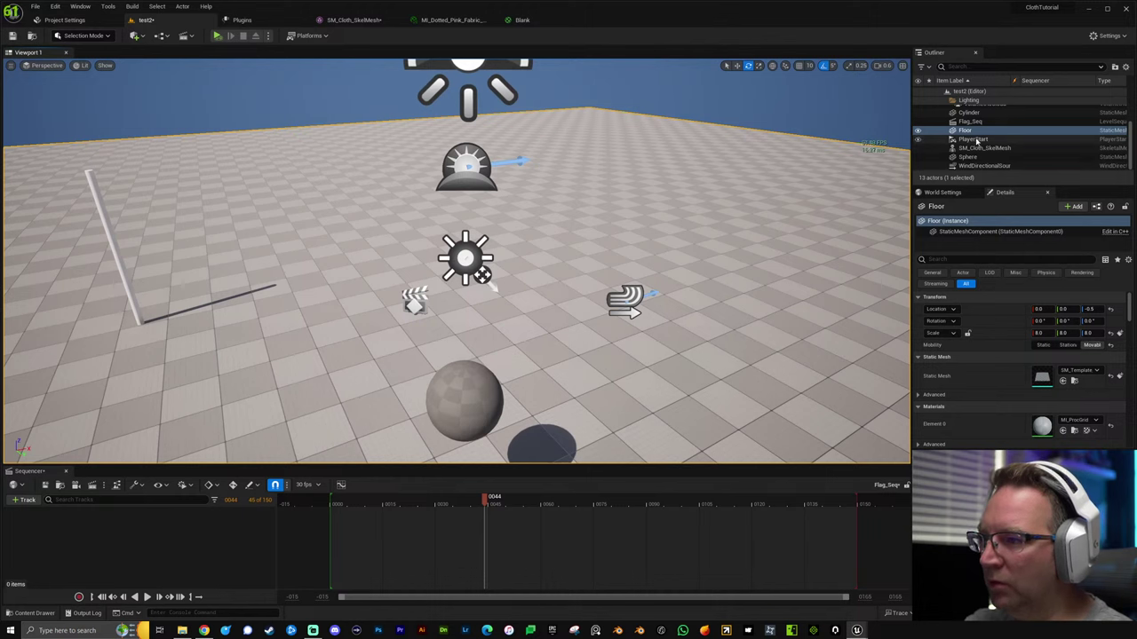
left_click(981, 147)
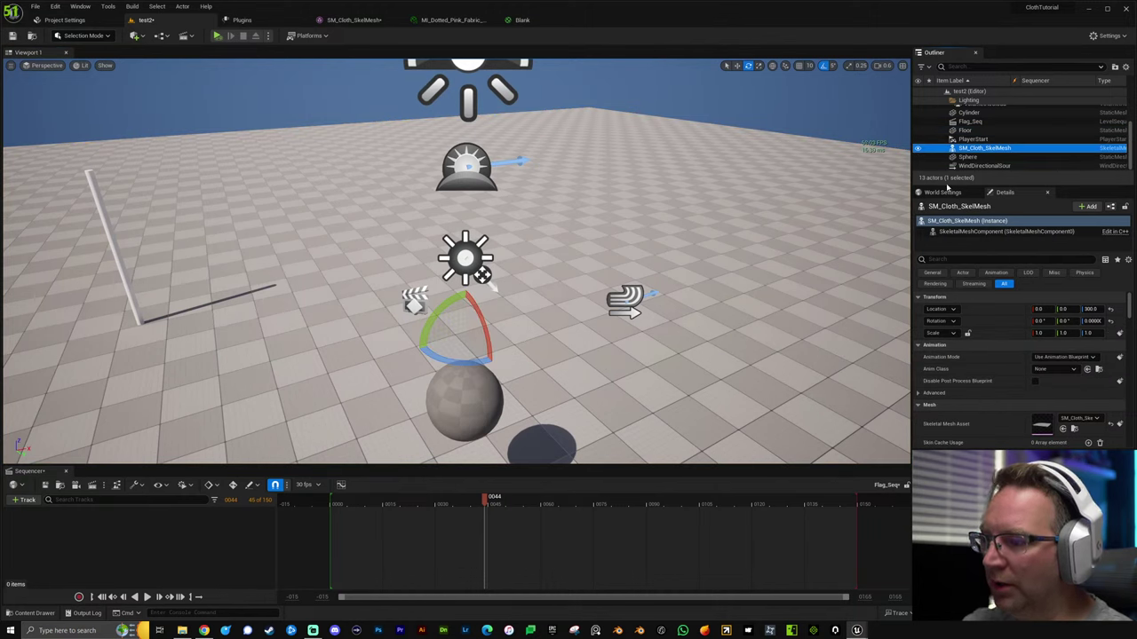
key("Delete")
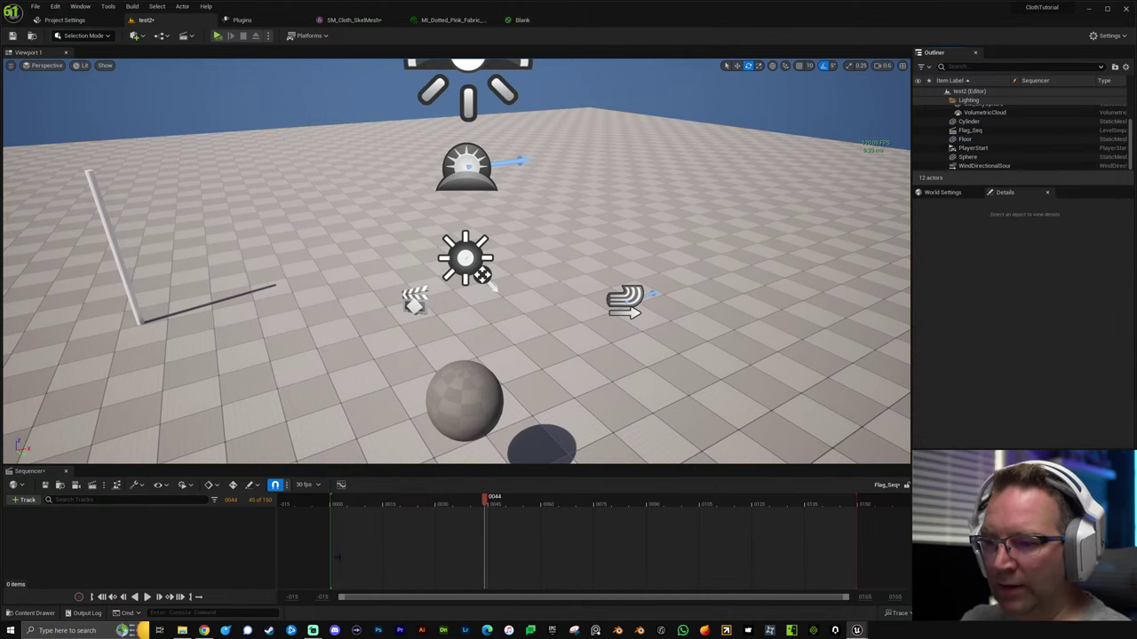
left_click(67, 472)
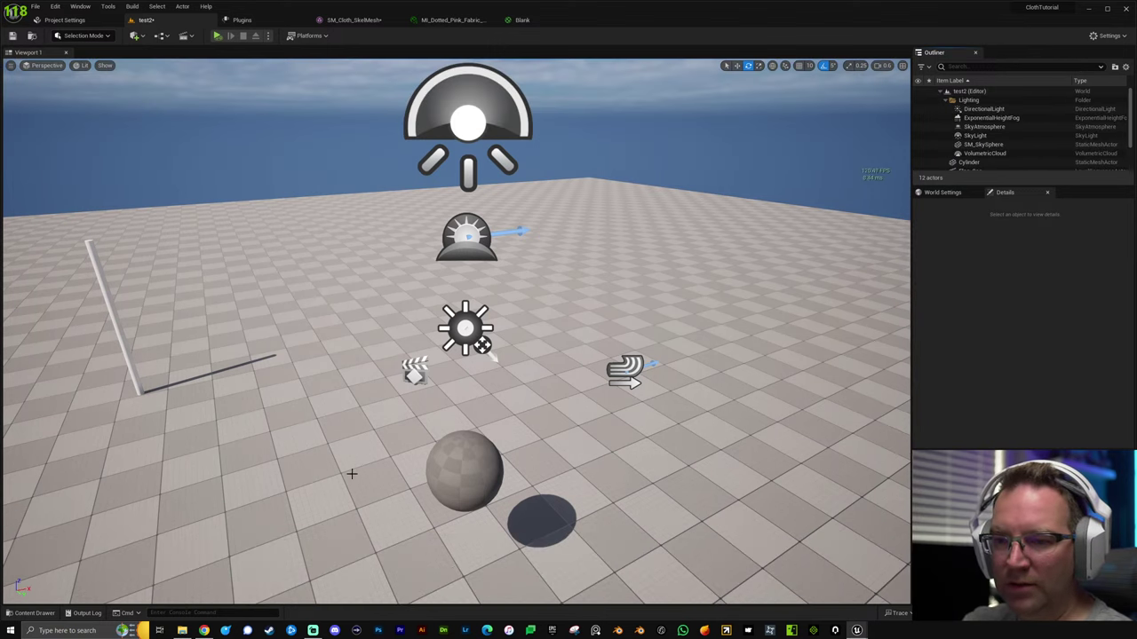
Place a fresh SM_Cloth_SkelMesh from the _GENERATED assets in the level and set its location to 0, 0, 300.
key("ctrl+space")
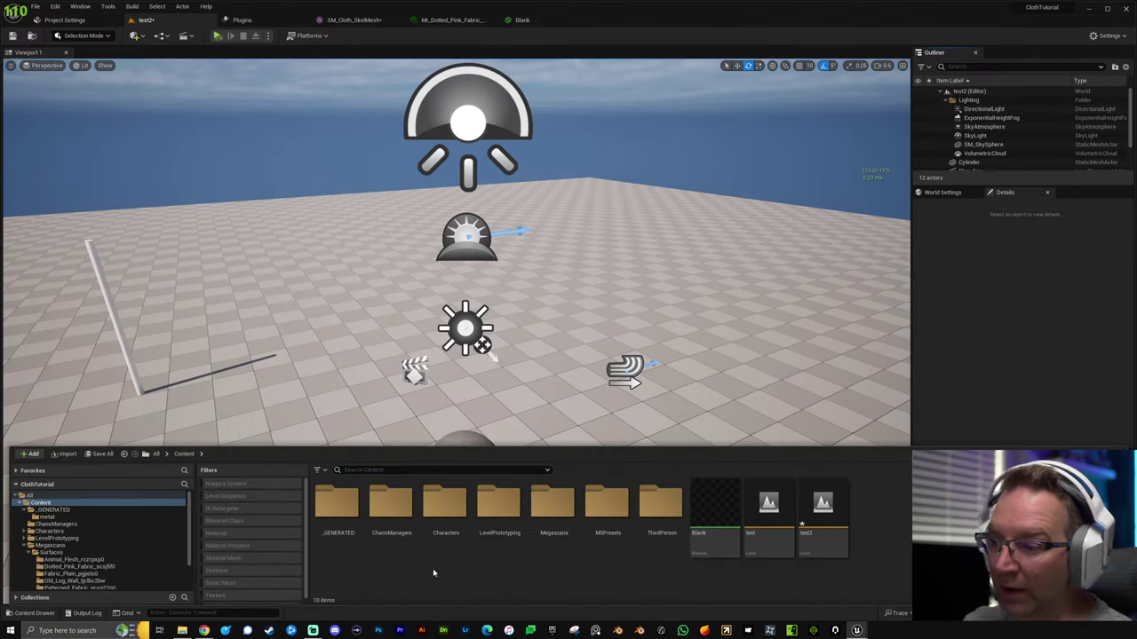
left_click(53, 517)
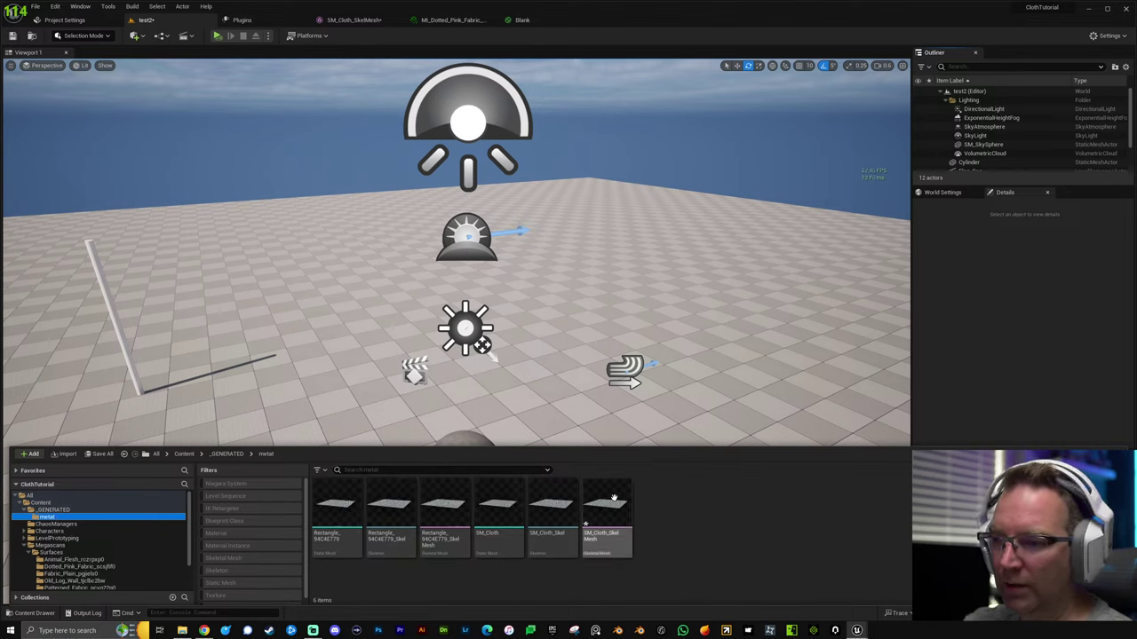
left_click_drag(610, 520, 531, 482)
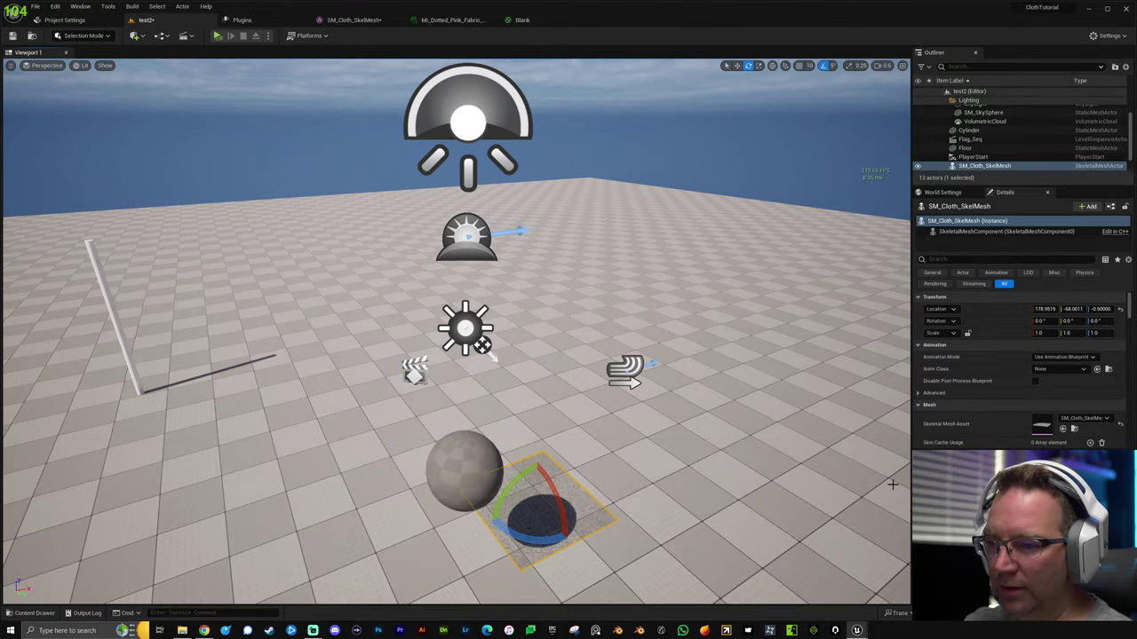
left_click(1124, 310)
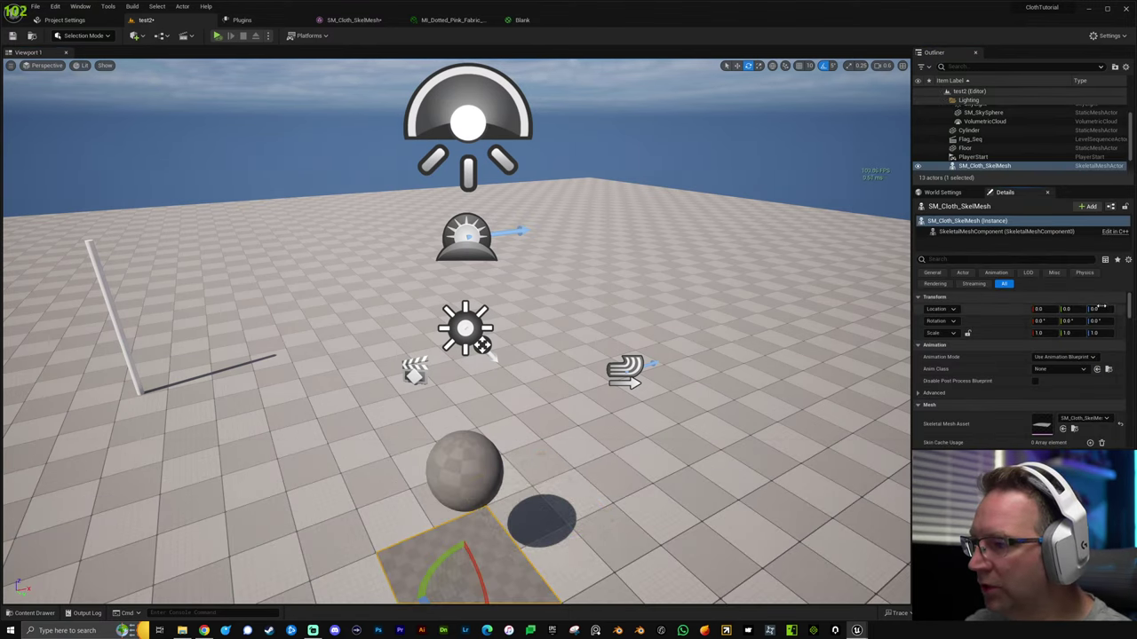
key("Return")
mouse_move(620, 419)
right_mouse_down()
mouse_move(568, 449)
mouse_move(620, 418)
right_mouse_up()
Filter the Megascans surfaces to material instances and apply the MI_Animal_Flesh material to the cloth.
key("ctrl+space")
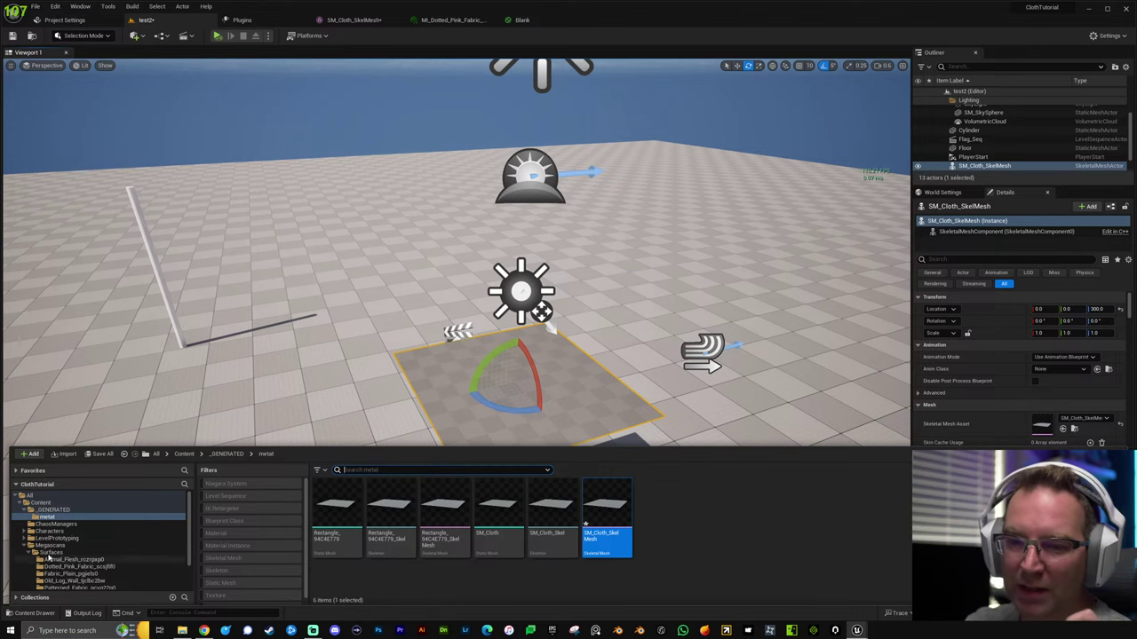
left_click(51, 546)
double_click(336, 503)
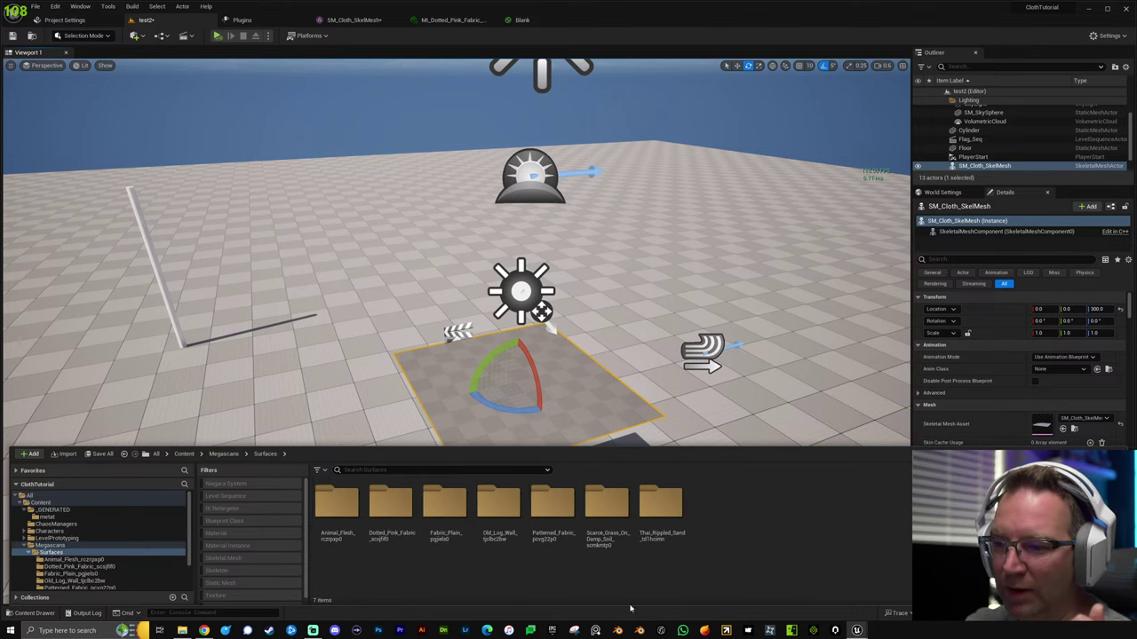
left_click(227, 545)
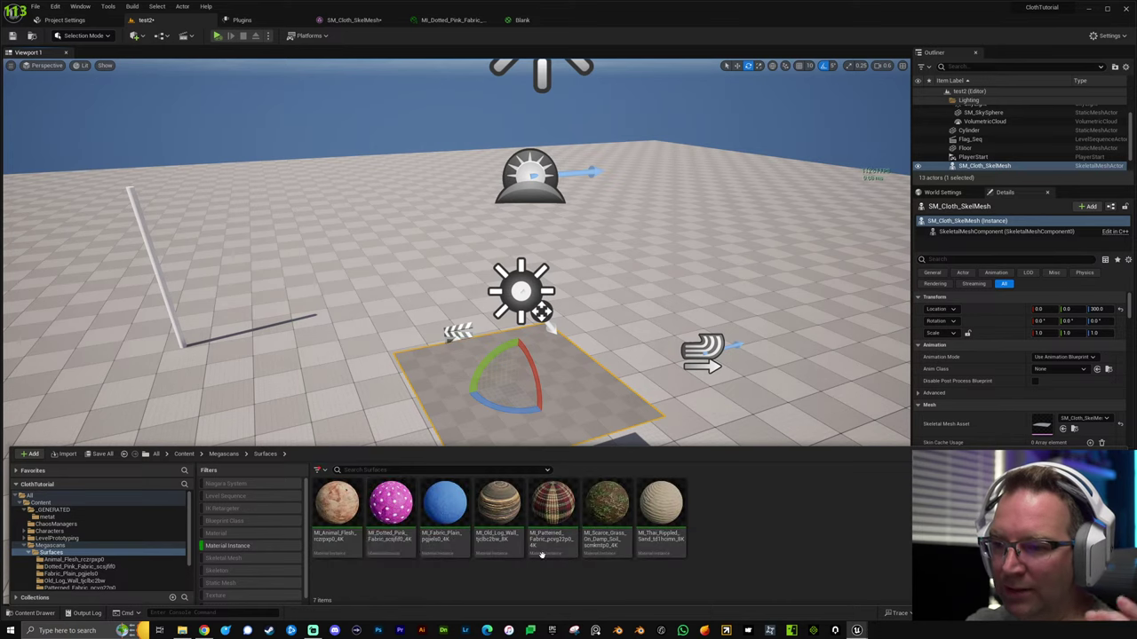
left_click_drag(336, 510, 511, 407)
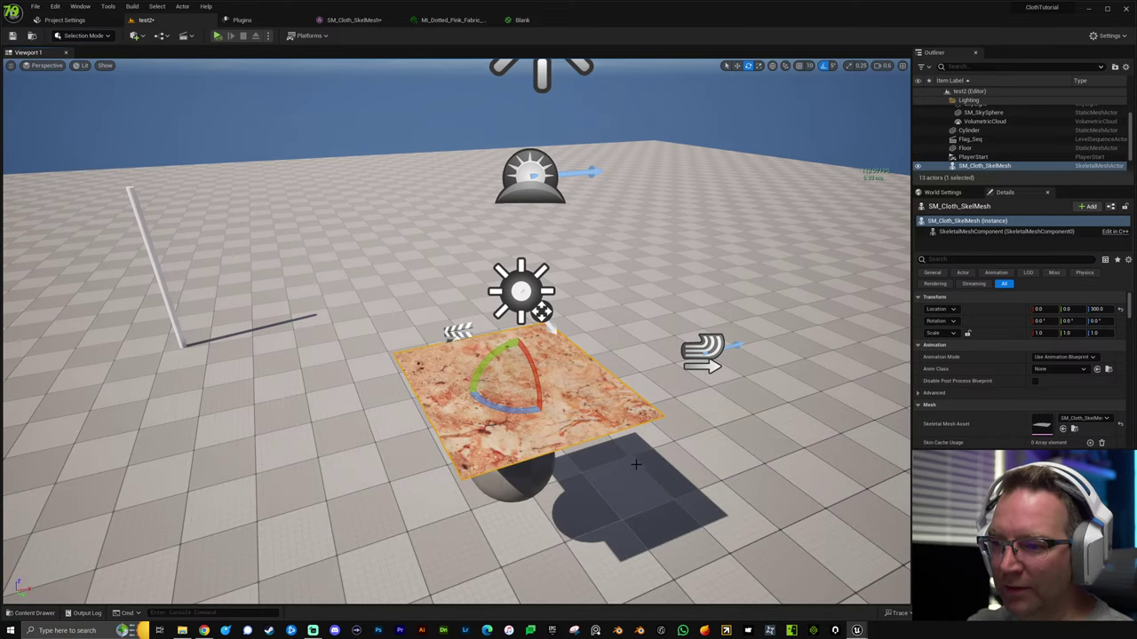
scroll(647, 438, "up", 3)
right_click_drag(646, 437, 670, 448)
Open the MI_Animal_Flesh material instance, enable Tiling/Offset, and set Tiling X and Tiling Y to 2.
key("ctrl+space")
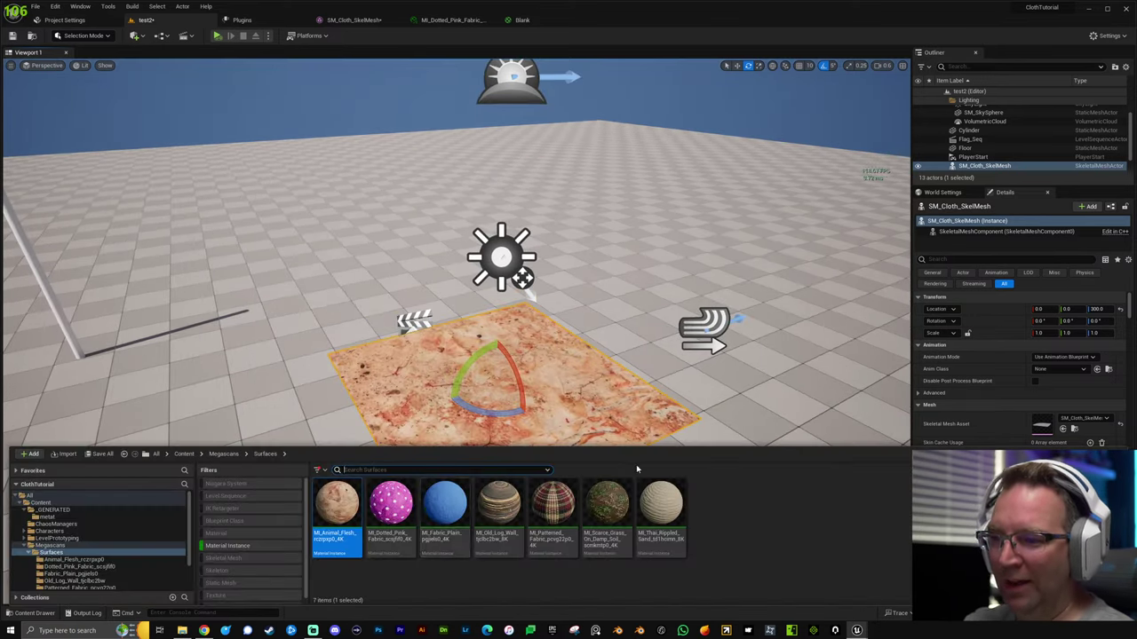
double_click(354, 507)
left_click(794, 106)
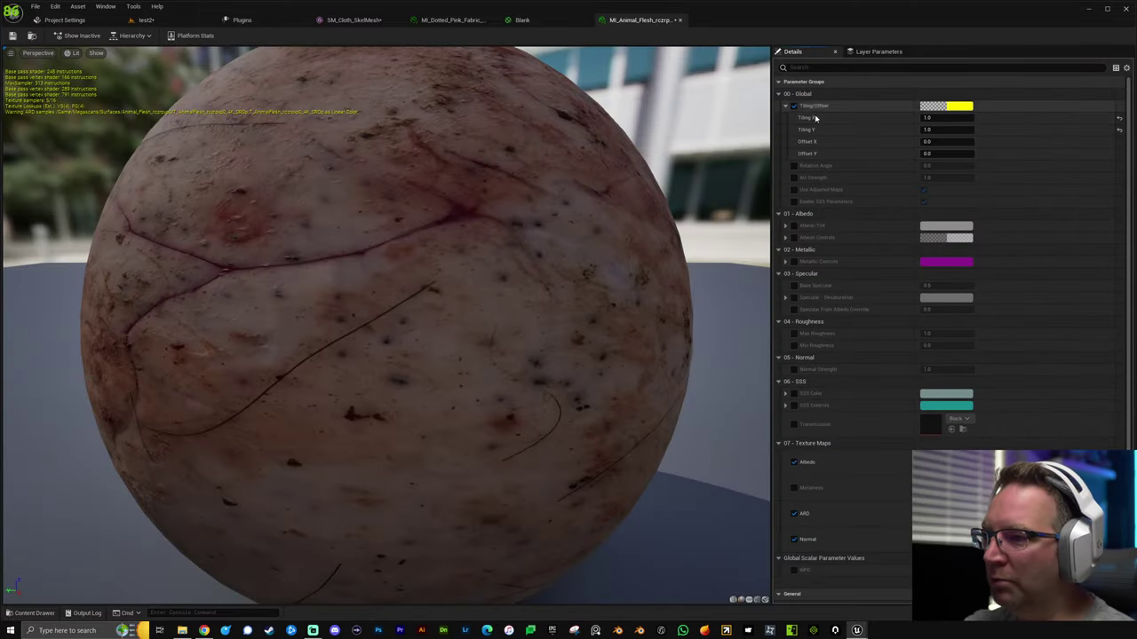
left_click(941, 118)
type("2")
key("Tab")
type("2")
key("Return")
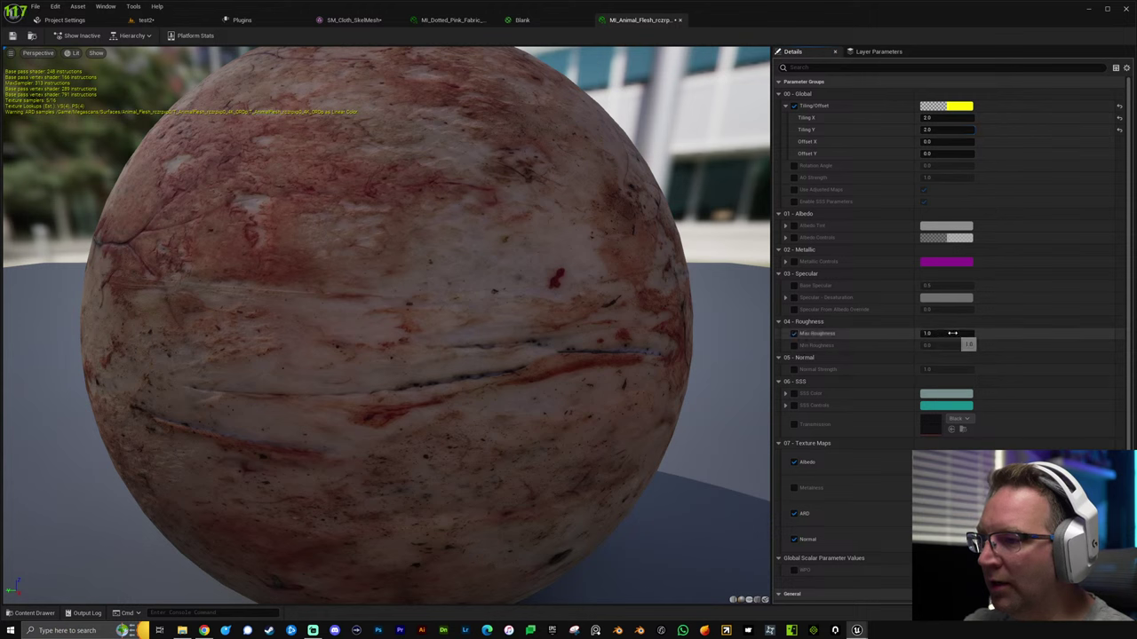
Set the flesh material's Max Roughness to 0.4 and inspect its sheen on the cloth in the test2 level.
type("0.4")
key("Return")
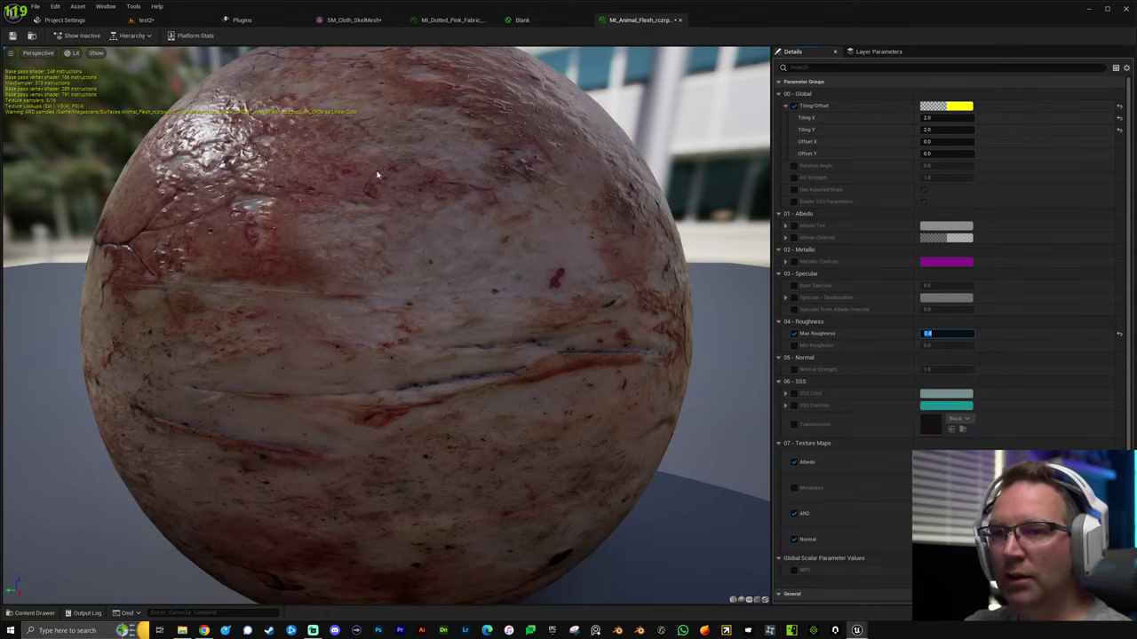
left_click(145, 21)
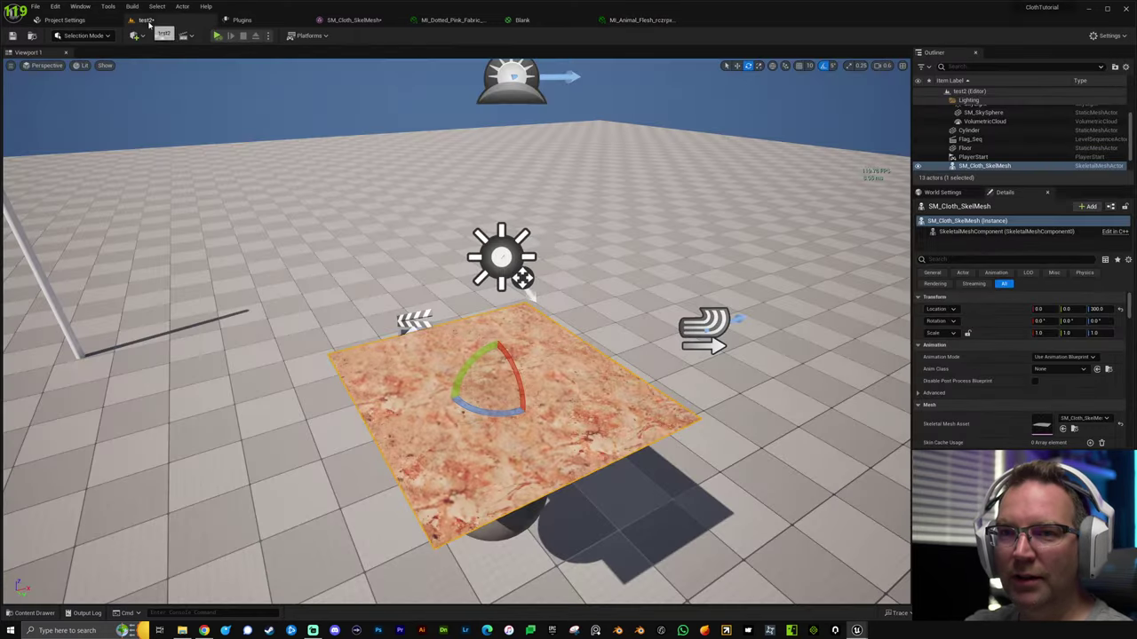
right_click_drag(549, 244, 453, 200)
right_click_drag(540, 293, 497, 277)
right_click_drag(580, 337, 515, 336)
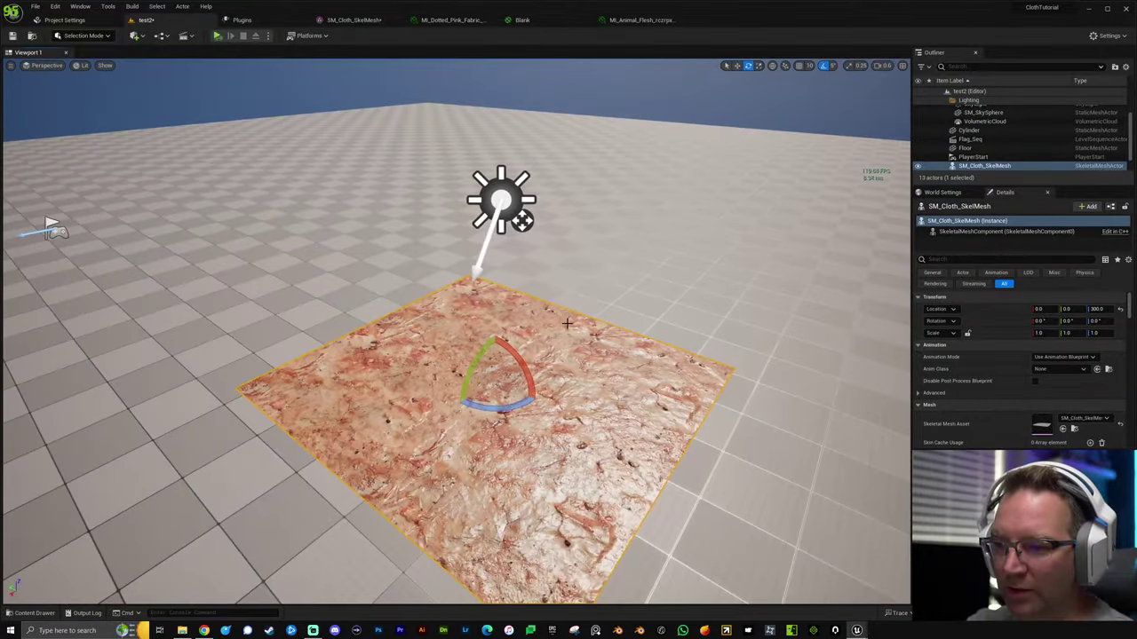
Make the MI_Animal_Flesh material two-sided, clear the property search, and return to the test2 level.
key("ctrl+space")
double_click(337, 506)
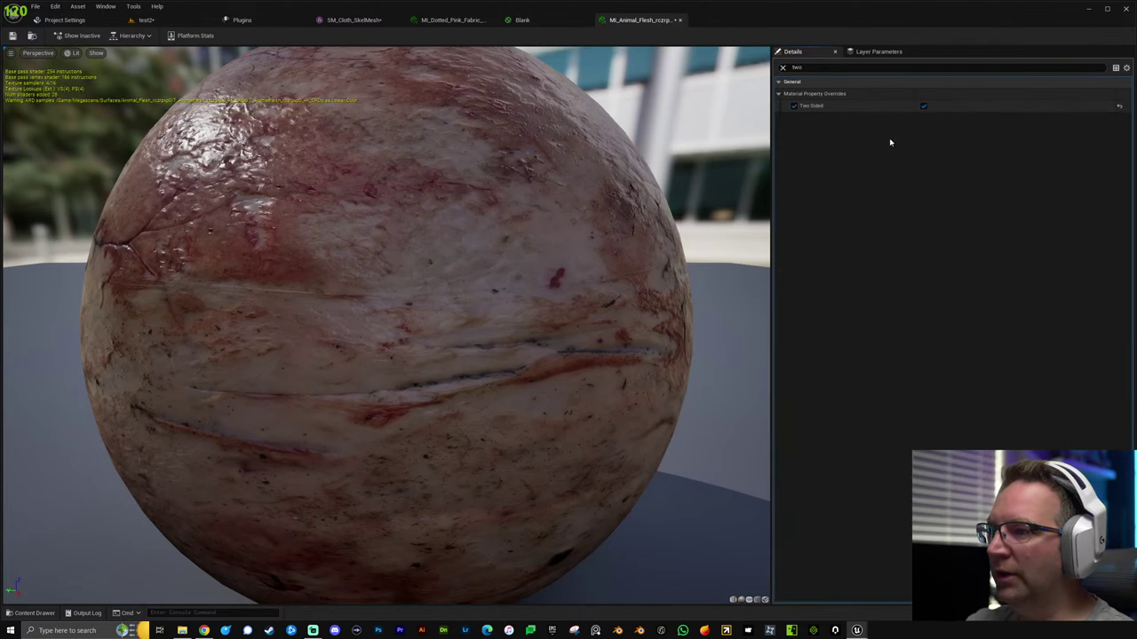
left_click(783, 67)
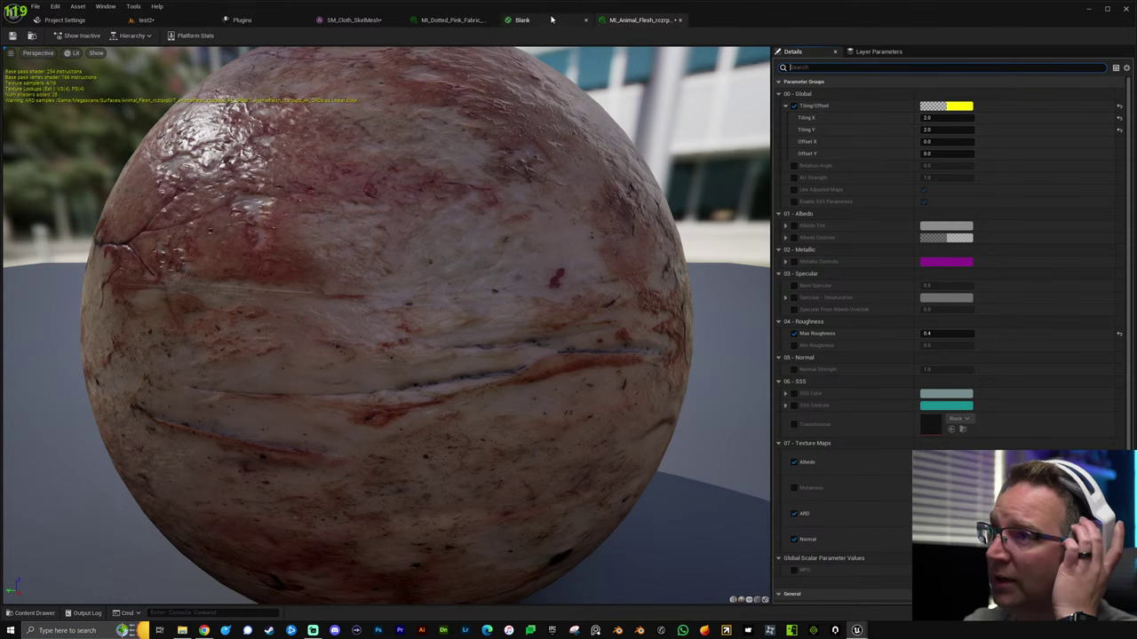
left_click(160, 21)
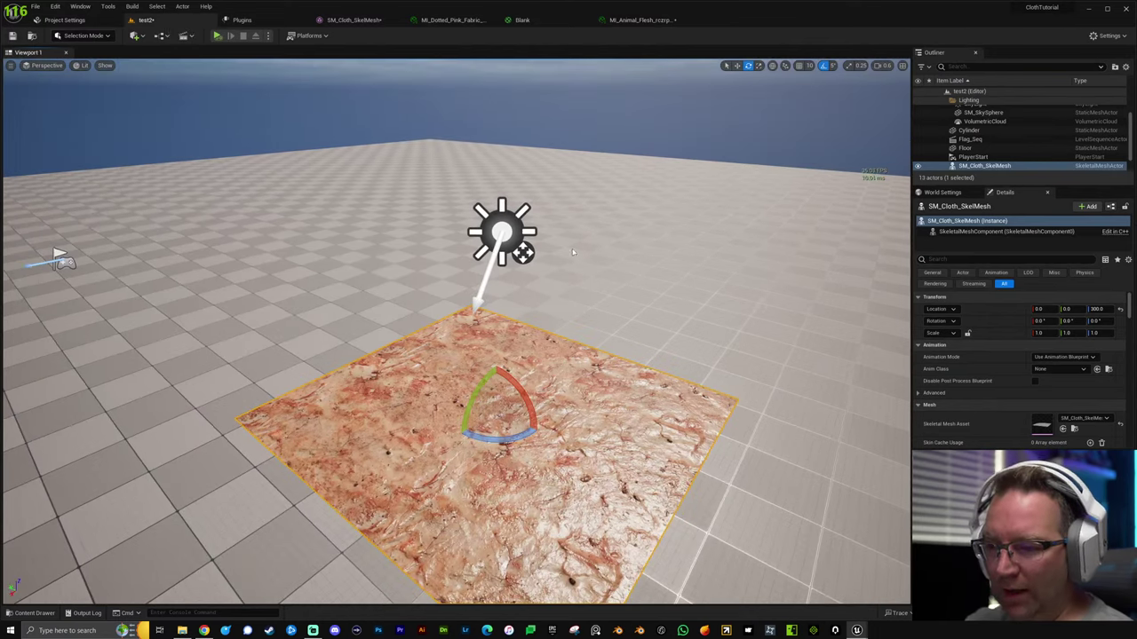
Simulate the new cloth falling over the sphere to check its collision, and stop the simulation.
key("alt+p")
right_click_drag(602, 300, 533, 299)
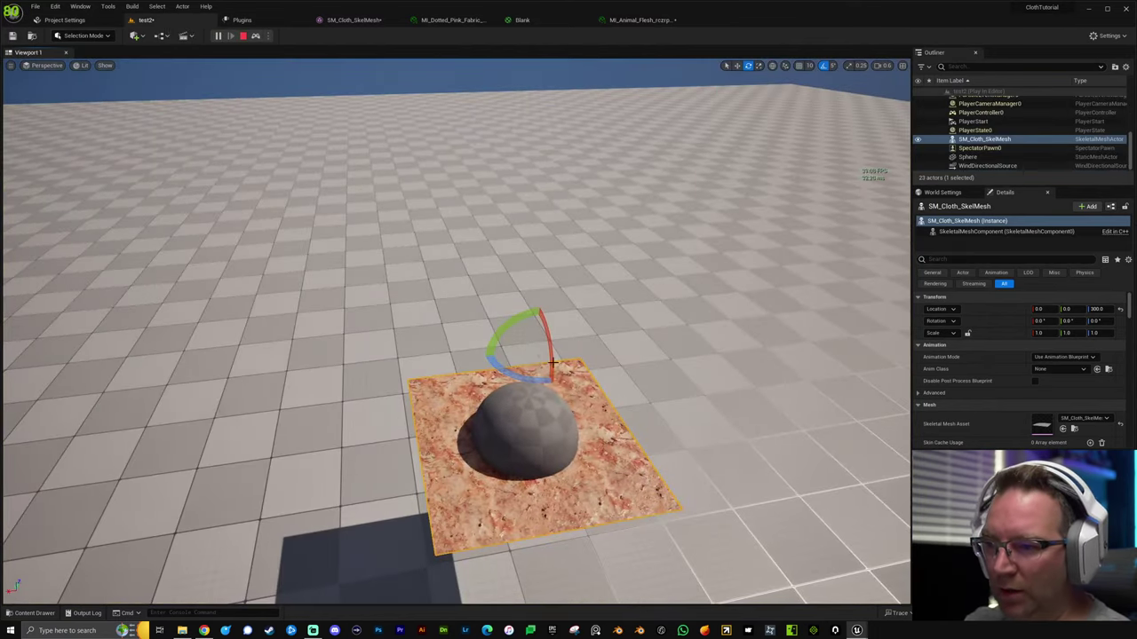
key("Escape")
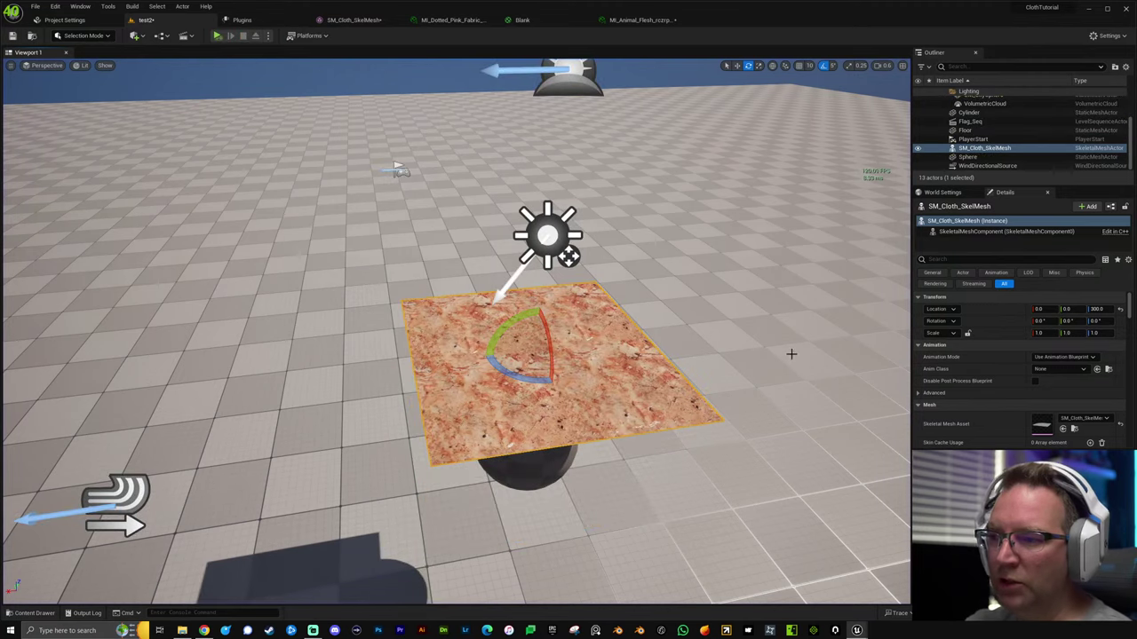
Enable Collide with Environment and Force Collision Update in the cloth actor's Clothing settings.
scroll(996, 353, "down", 3)
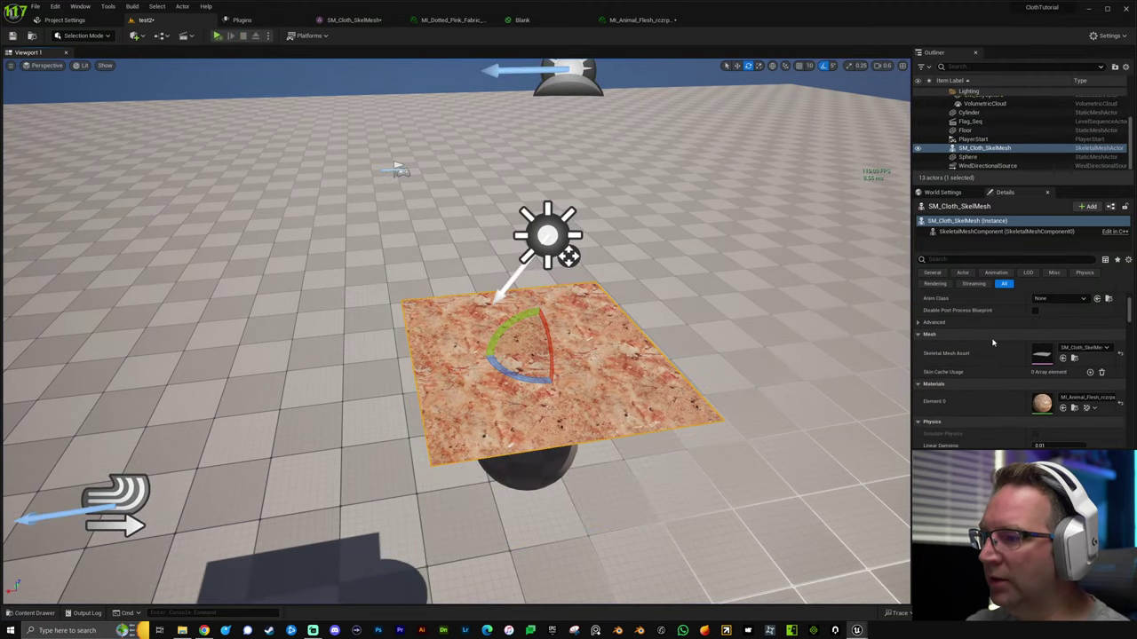
scroll(996, 352, "down", 8)
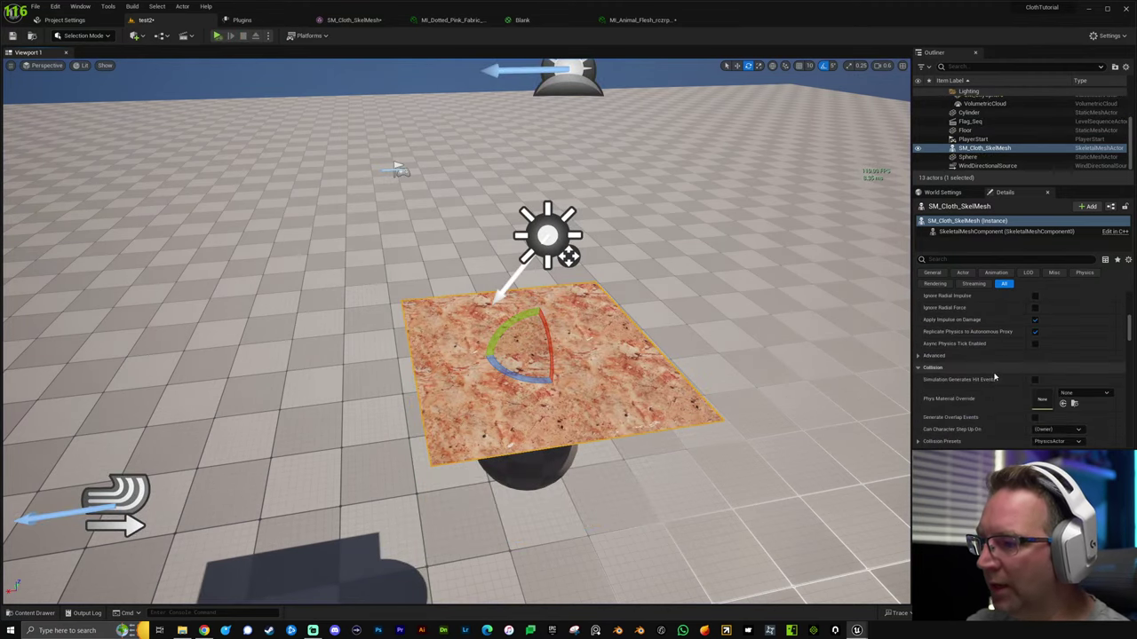
scroll(992, 374, "down", 1)
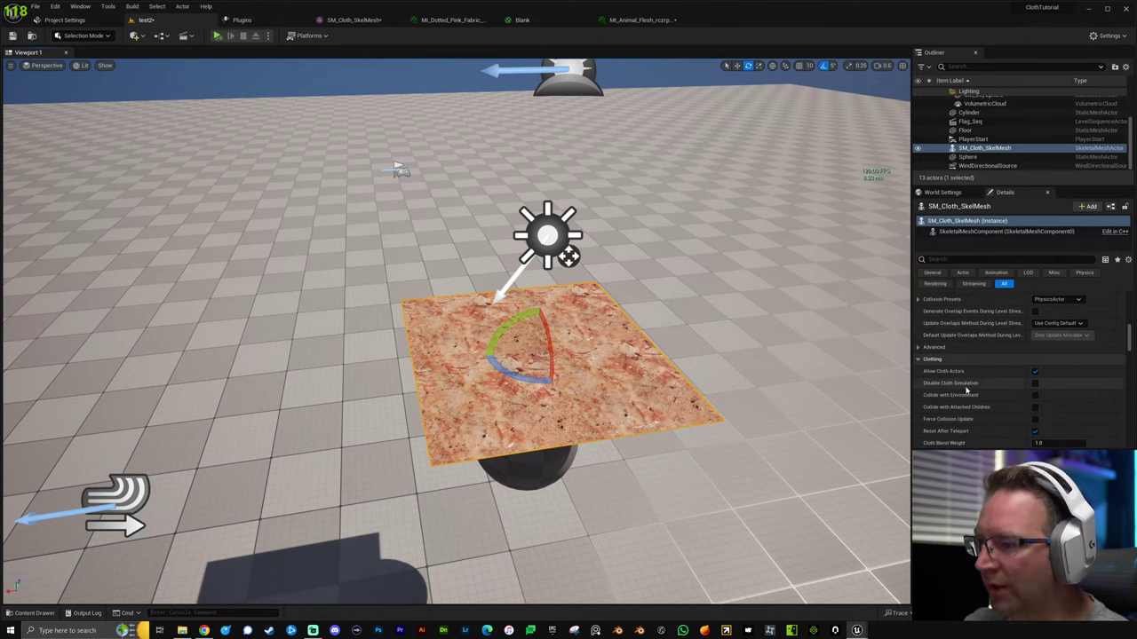
scroll(969, 388, "down", 1)
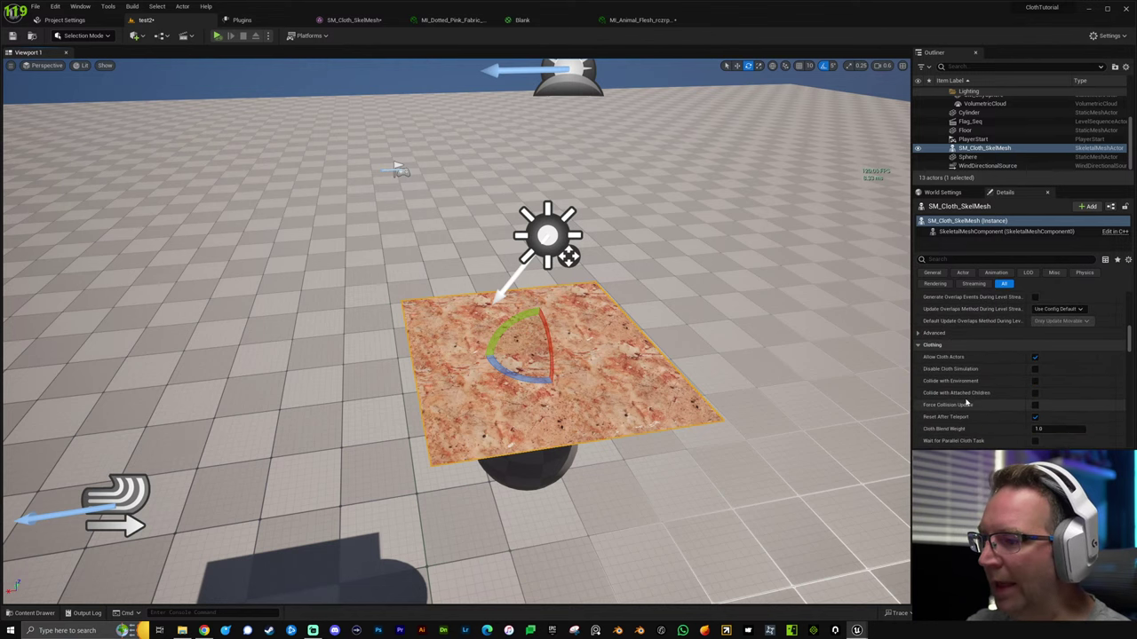
left_click(1035, 381)
left_click(1035, 405)
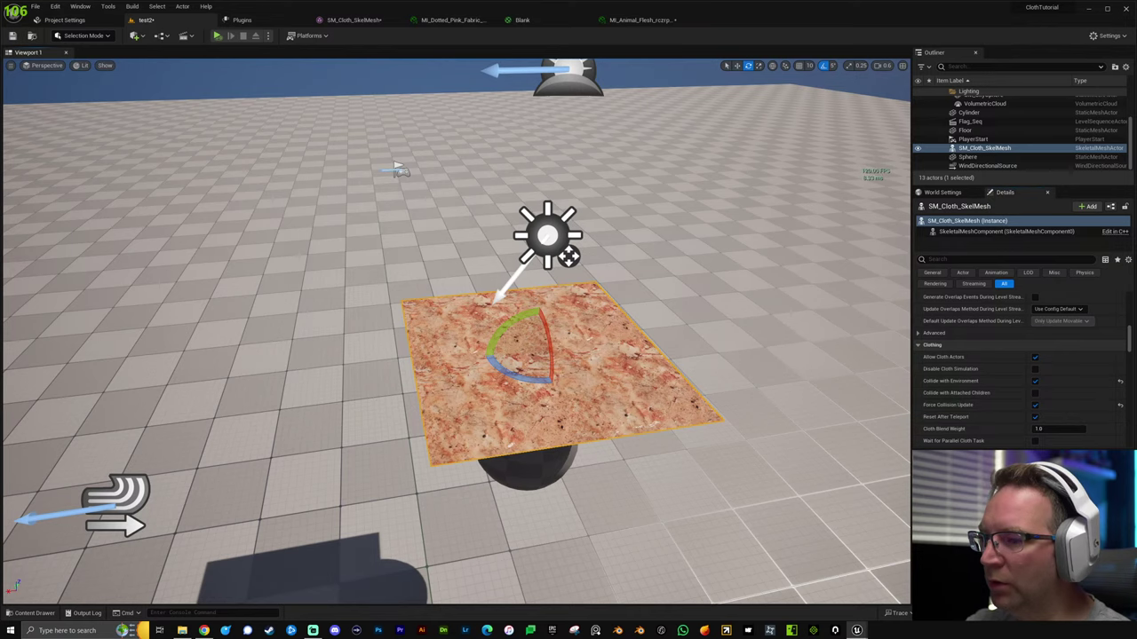
Simulate the drop with environment collision enabled, view the cloth over the sphere, and stop the simulation.
right_click_drag(749, 360, 748, 315)
key("alt+s")
right_click_drag(739, 360, 775, 396)
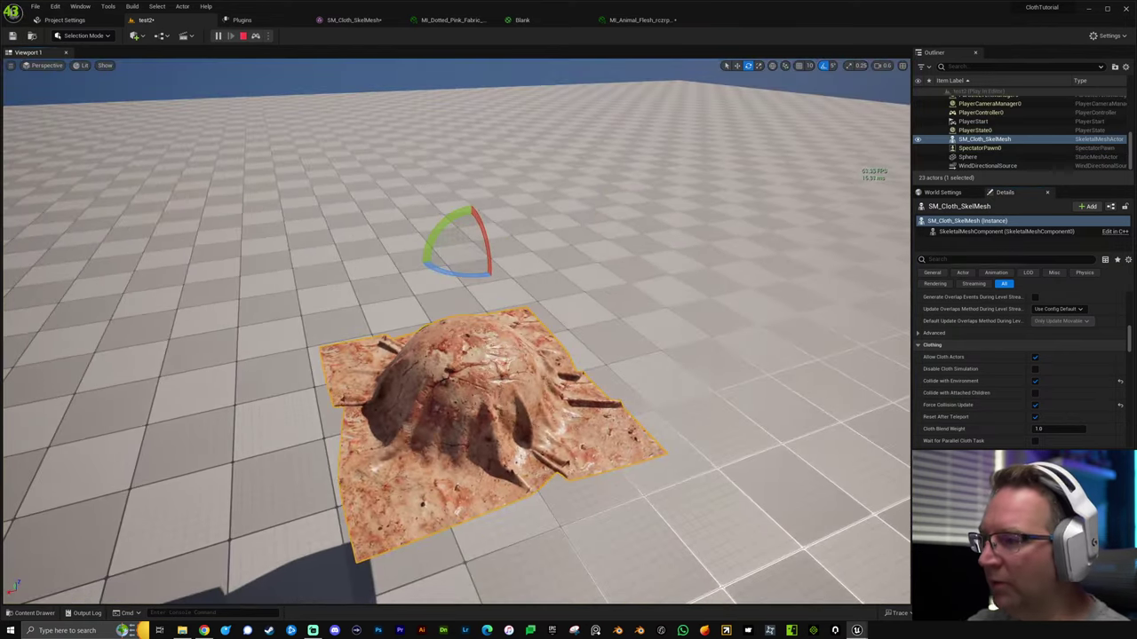
key("Escape")
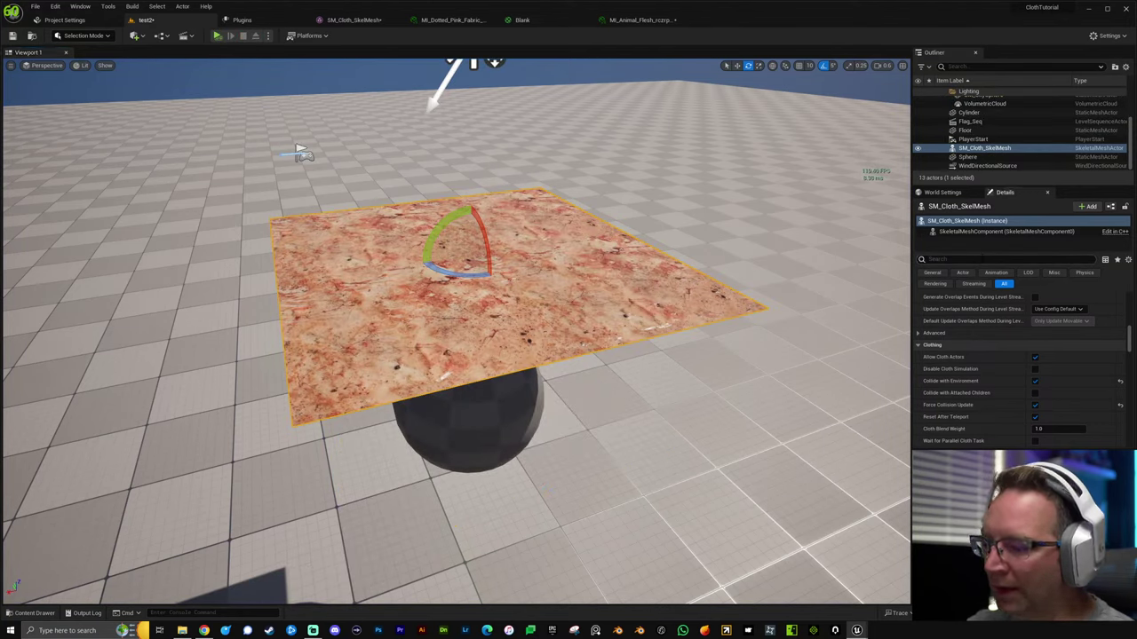
Find the cloth actor's Cloth Max Distance Scale and set it to 10.
type("max")
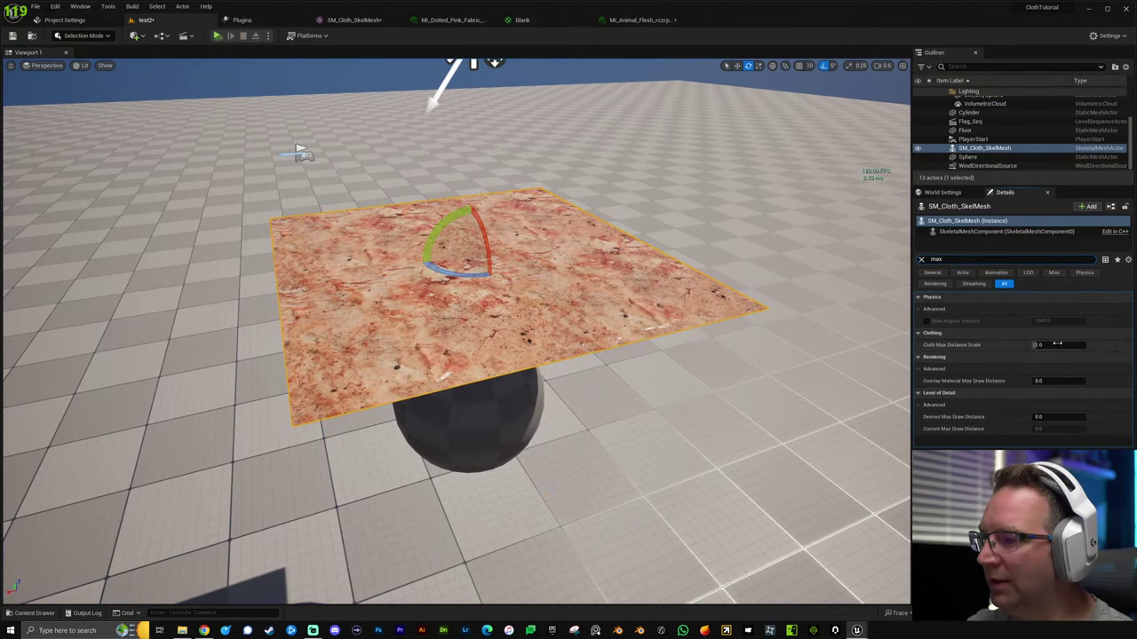
type("10")
key("Return")
Simulate the cloth with the increased distance scale, examine the flesh-textured drape from several sides, and stop the simulation.
key("alt+p")
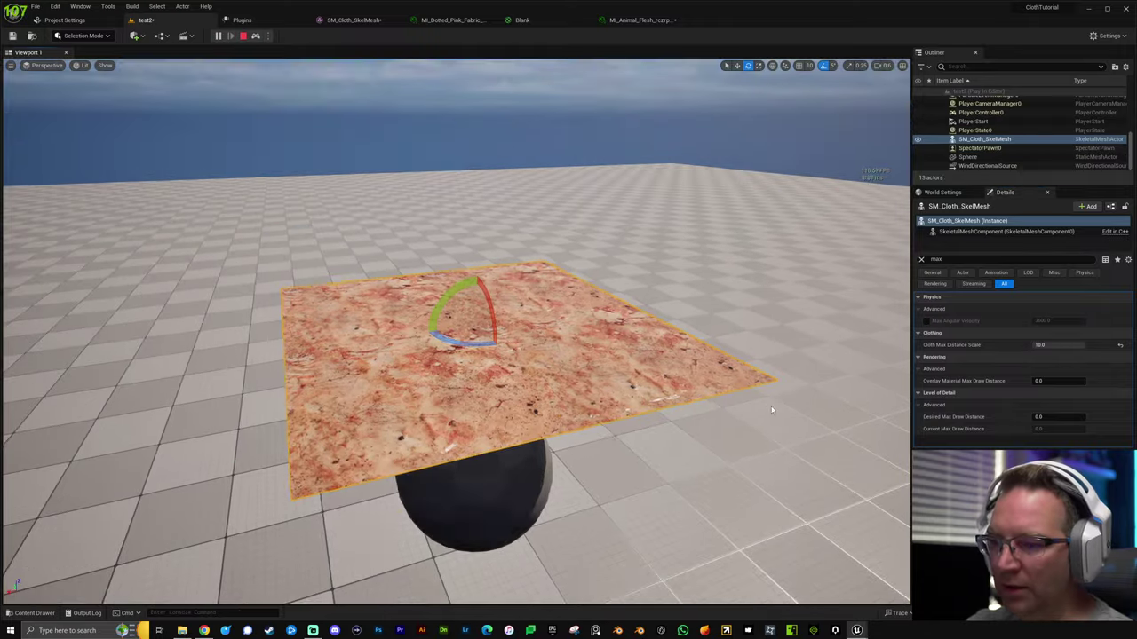
key("w")
right_click_drag(655, 411, 655, 480)
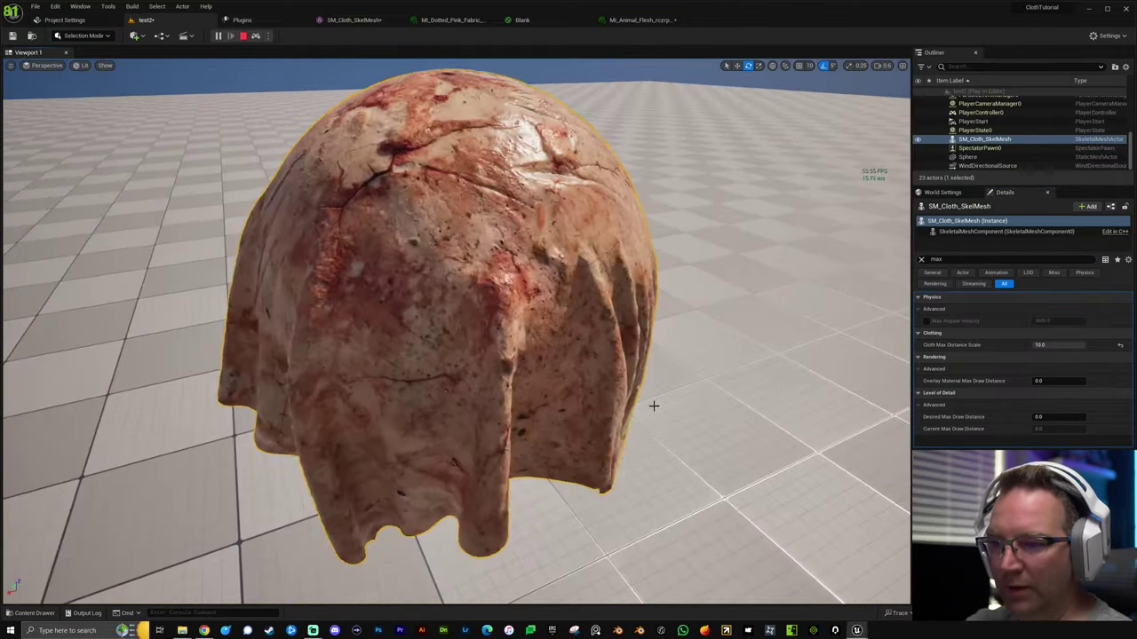
key("s")
right_click_drag(607, 366, 733, 389)
key("a")
key("w")
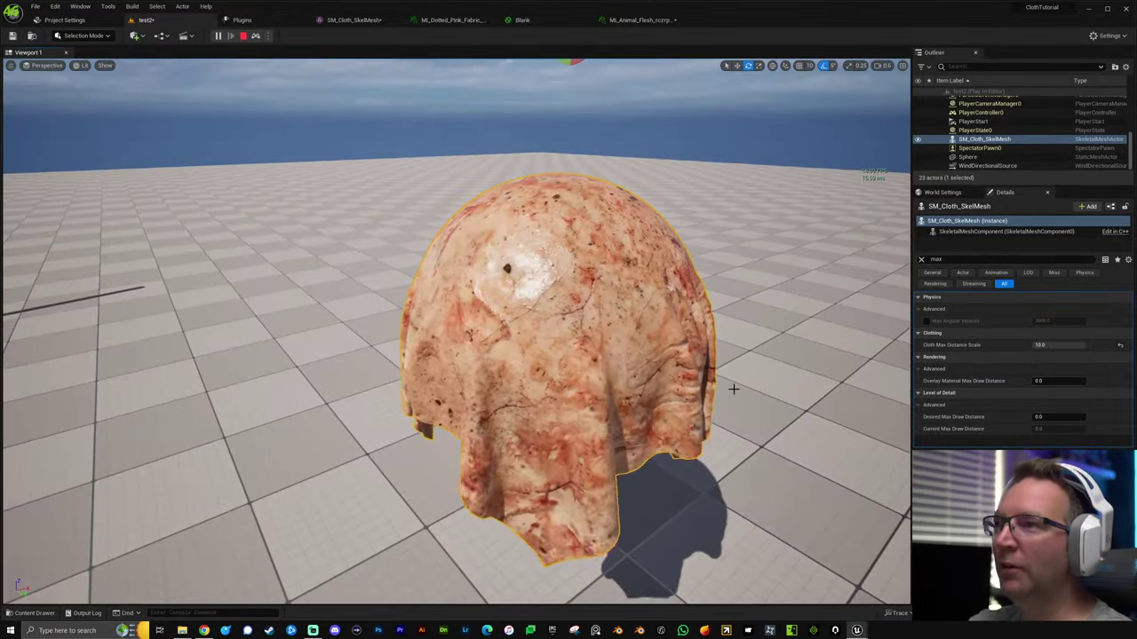
key("Escape")
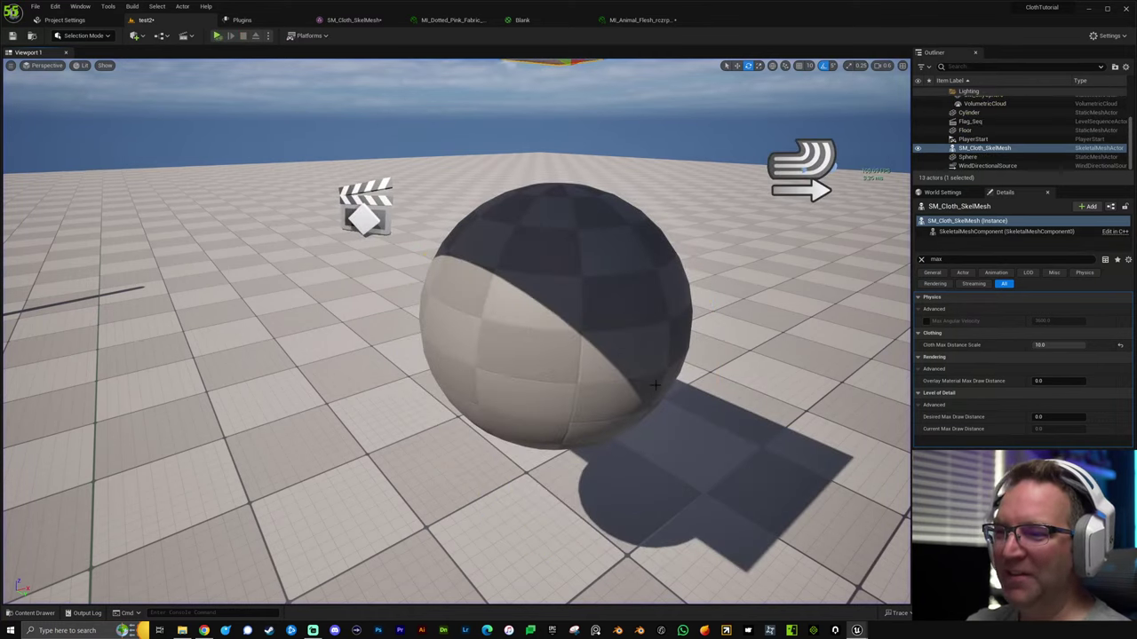
Set the cloth asset's Density to 0.7 in the ChaosClothConfig mass properties and save the skeletal mesh.
key("f")
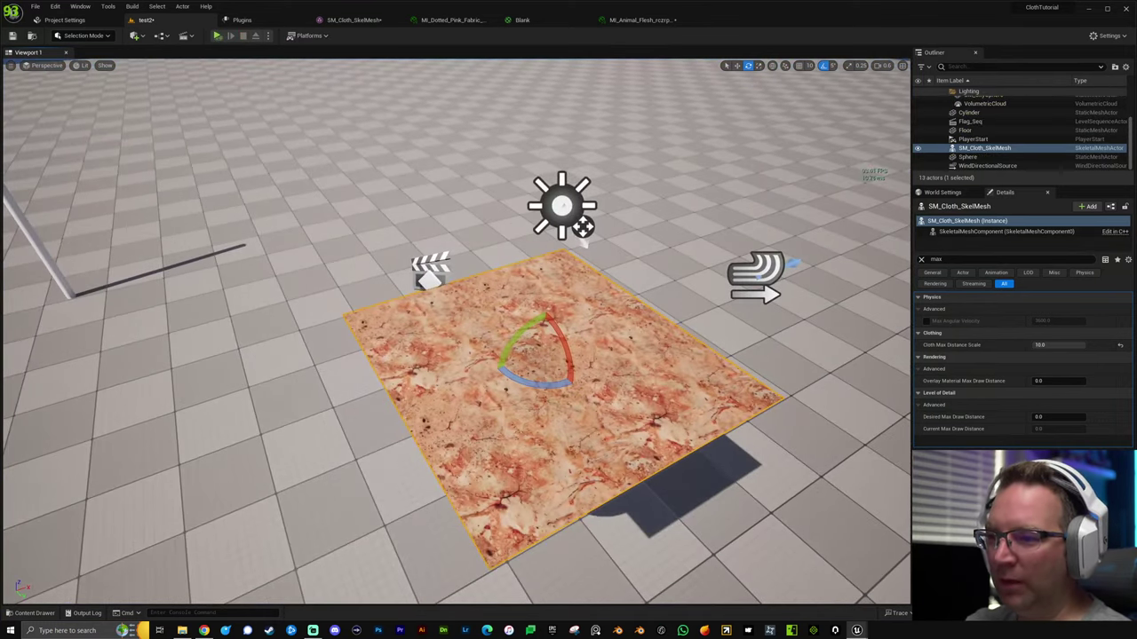
left_click(342, 20)
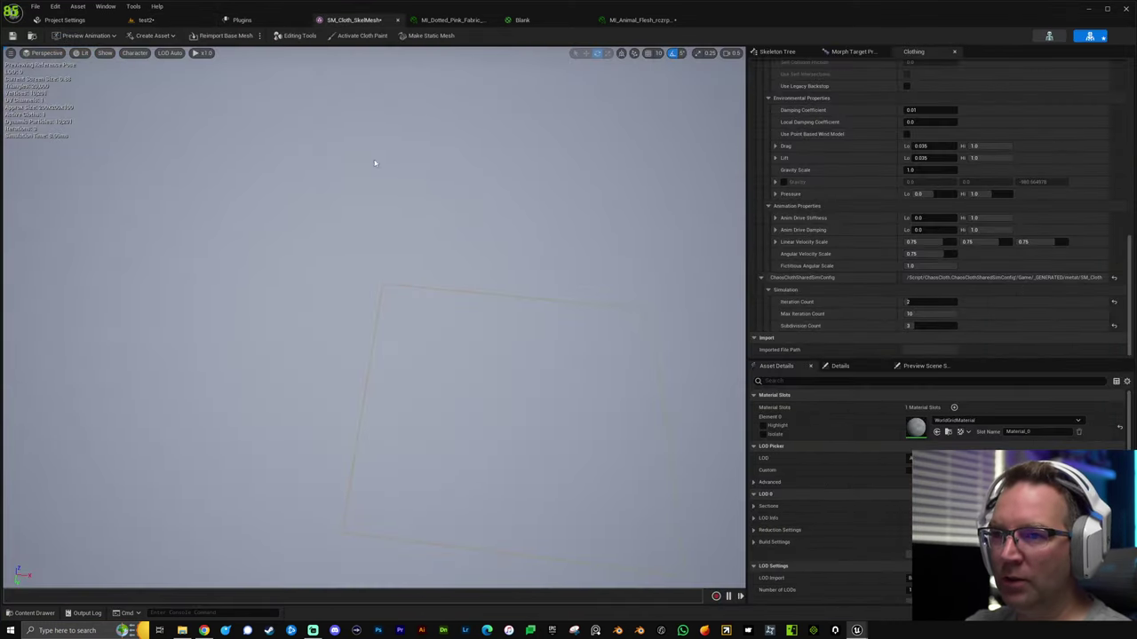
scroll(848, 169, "up", 2)
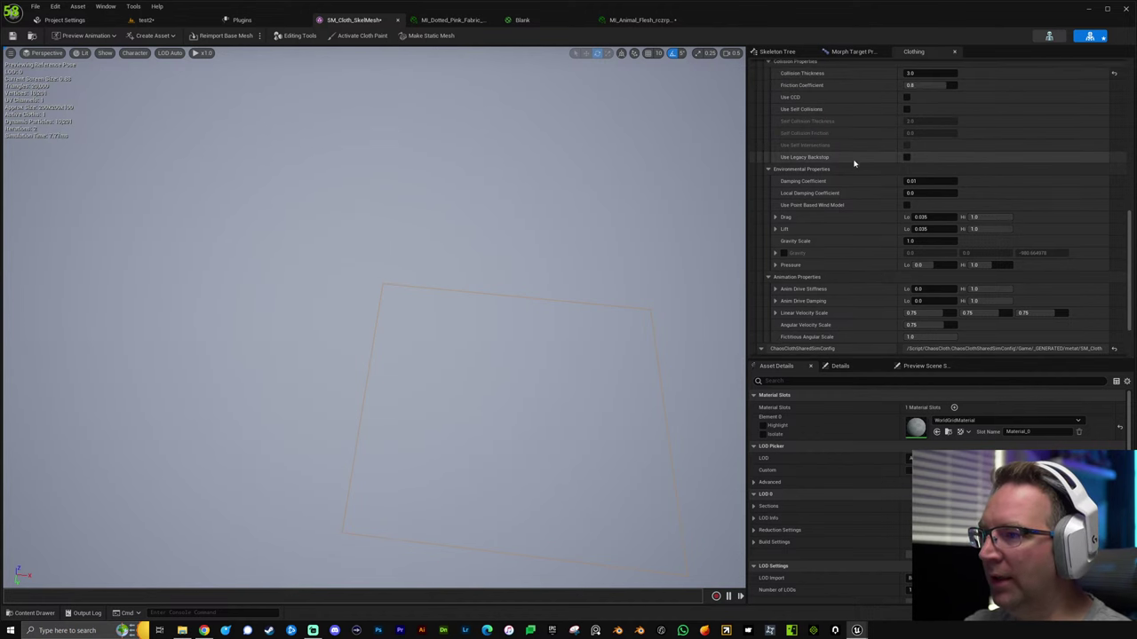
scroll(855, 163, "up", 8)
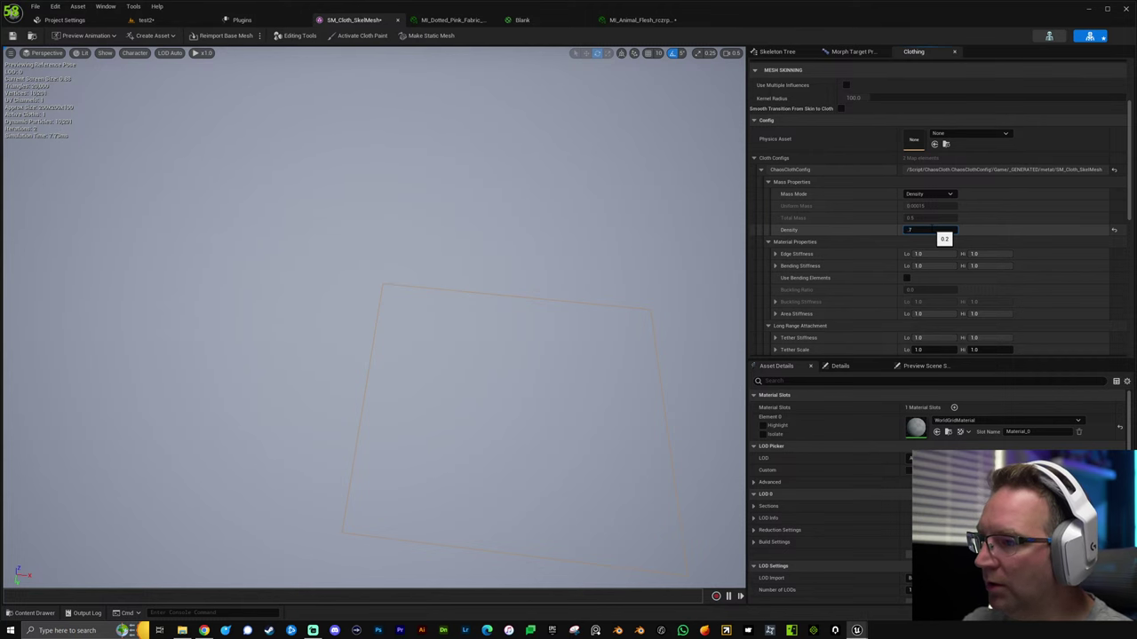
key("Return")
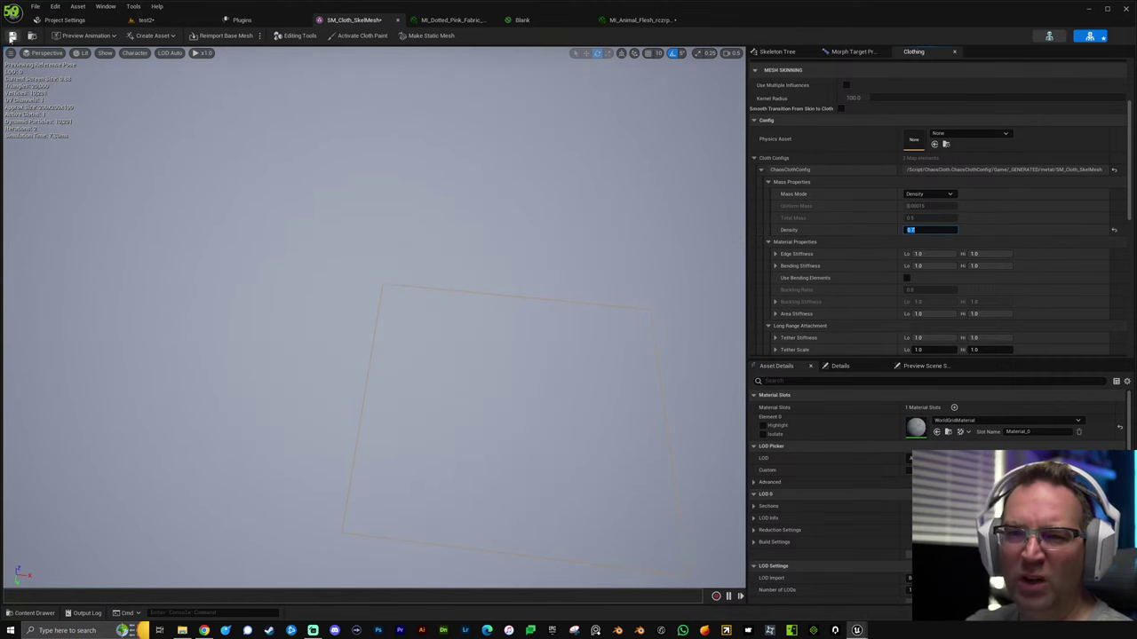
left_click(11, 36)
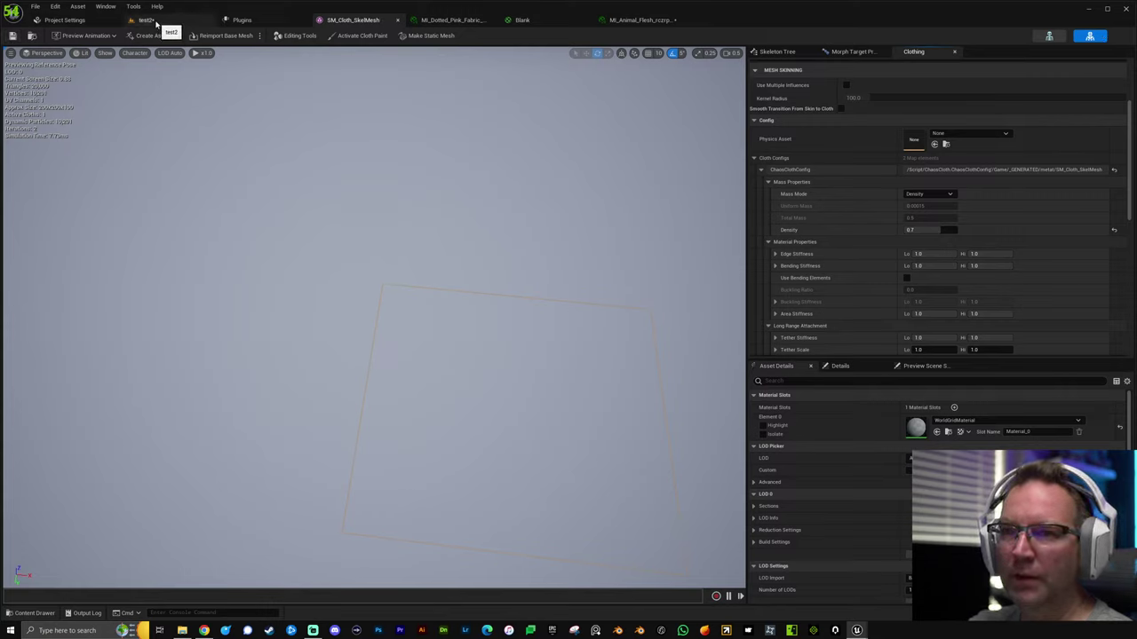
Simulate the cloth drop in the level, move the sphere around to test the draped cloth's response, and stop the simulation.
left_click(145, 20)
key("alt+s")
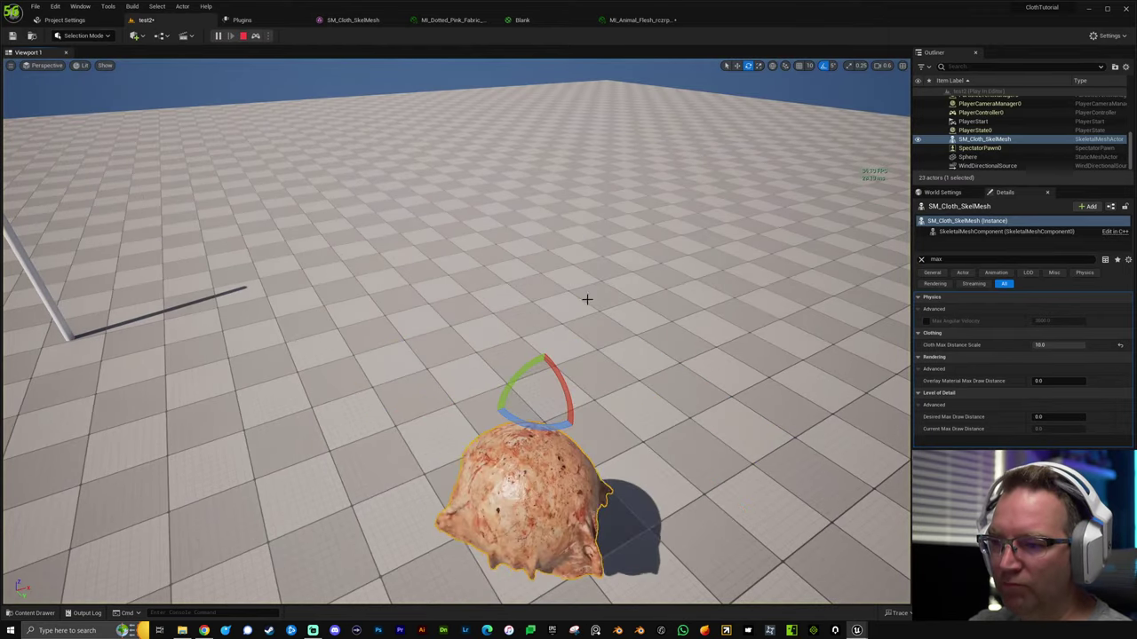
right_click_drag(586, 299, 418, 191)
left_click_drag(455, 330, 517, 302, "alt")
left_click(533, 310)
key("w")
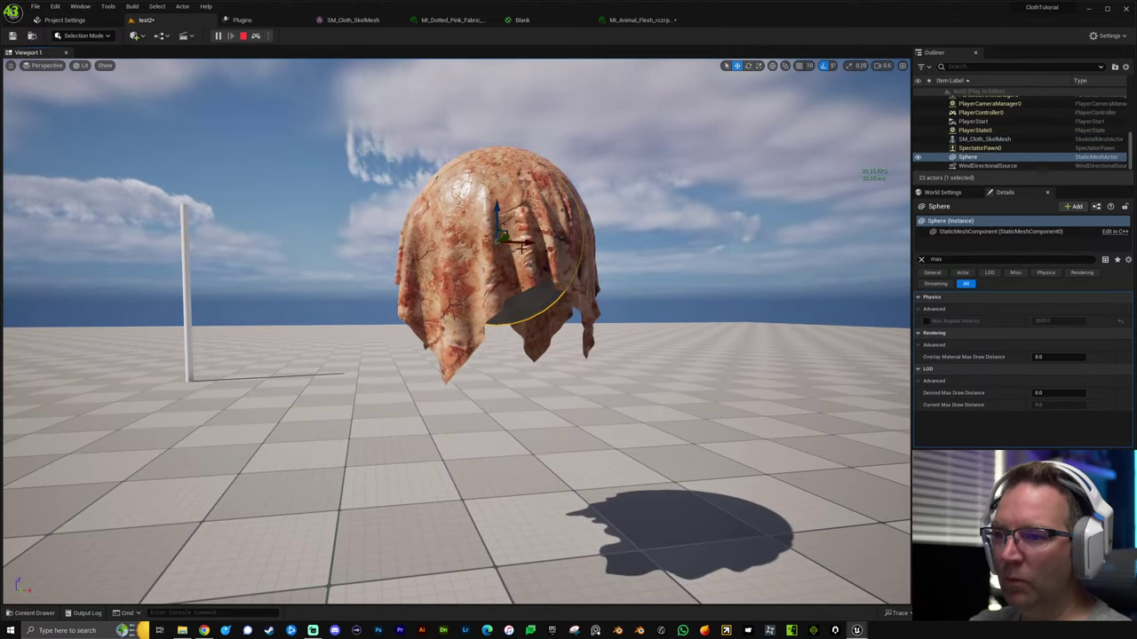
left_click_drag(528, 240, 495, 208)
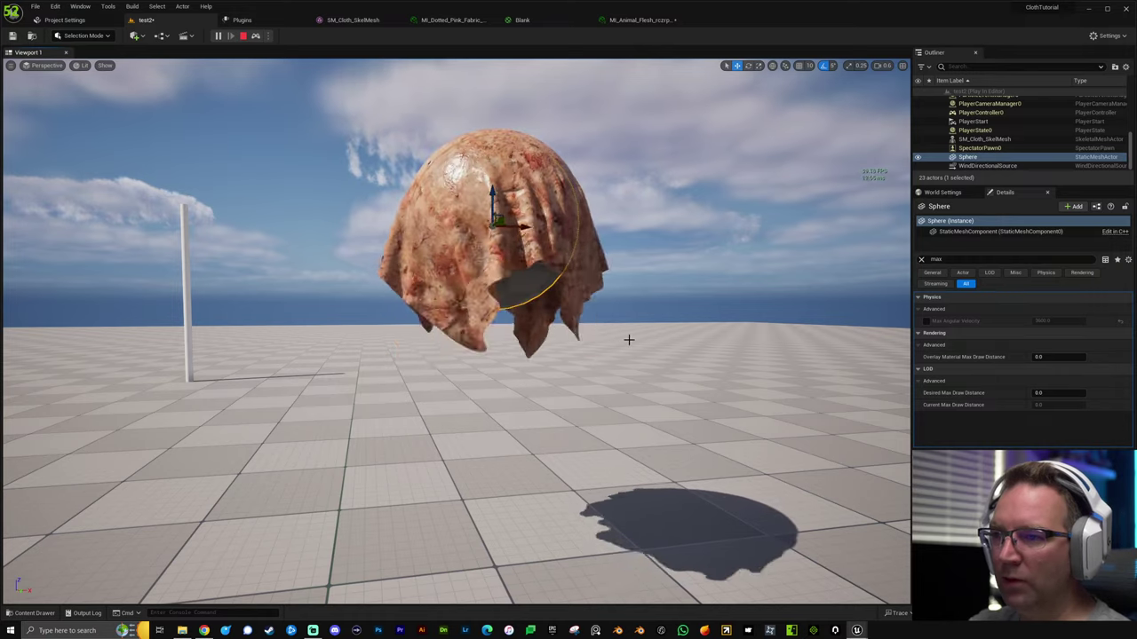
key("Escape")
Simulate the drop again and set the WindDirectionalSource's Strength and Speed to 10 while the simulation is running.
right_click_drag(581, 302, 461, 381)
key("alt+p")
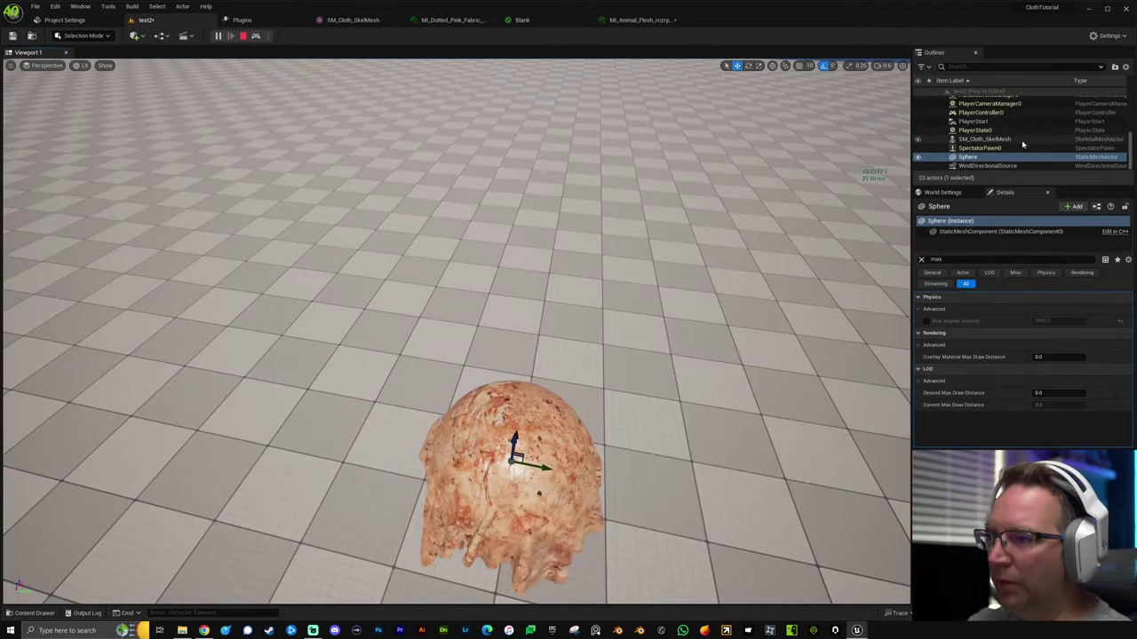
left_click(987, 166)
right_click_drag(700, 241, 577, 245)
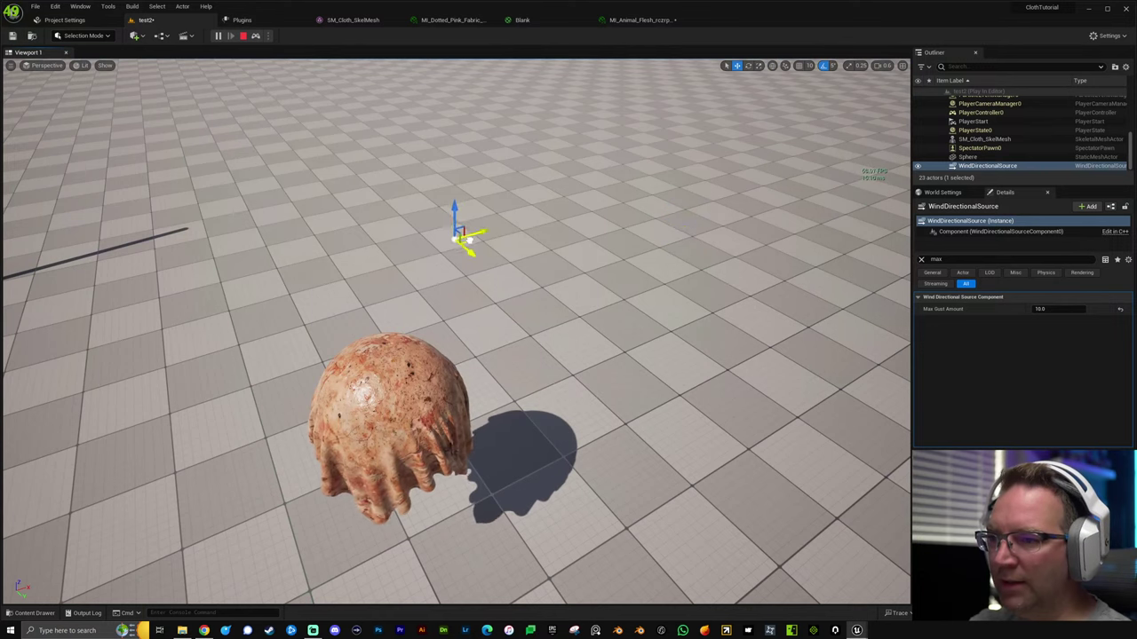
left_click(921, 260)
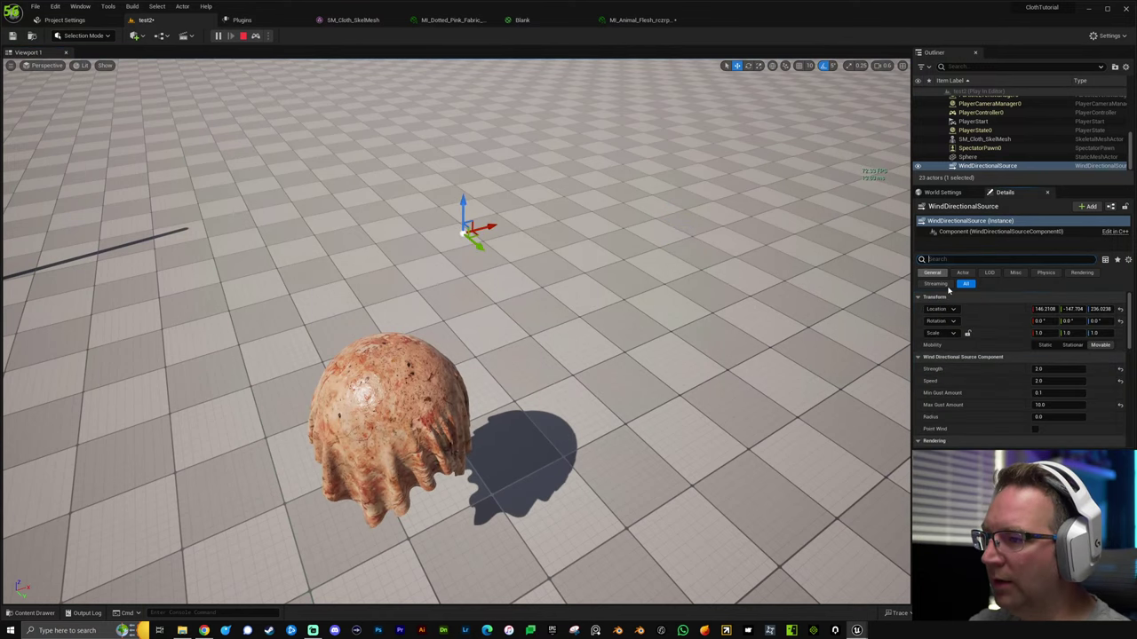
left_click(1043, 369)
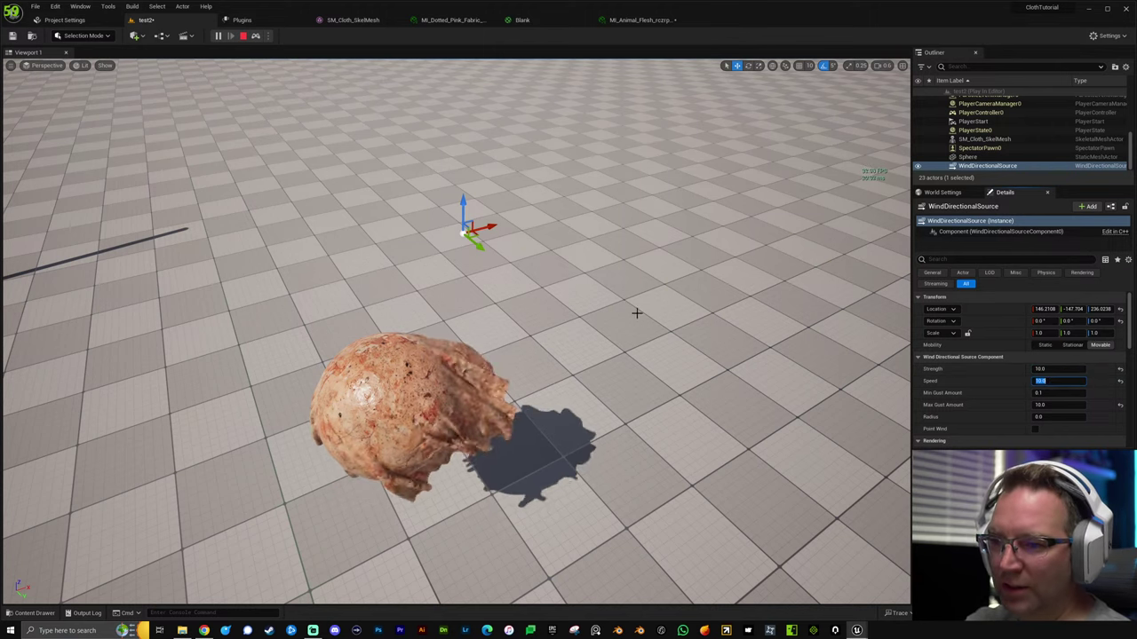
Examine the wind-blown cloth on the sphere from several sides and distances.
right_click_drag(671, 323, 636, 227)
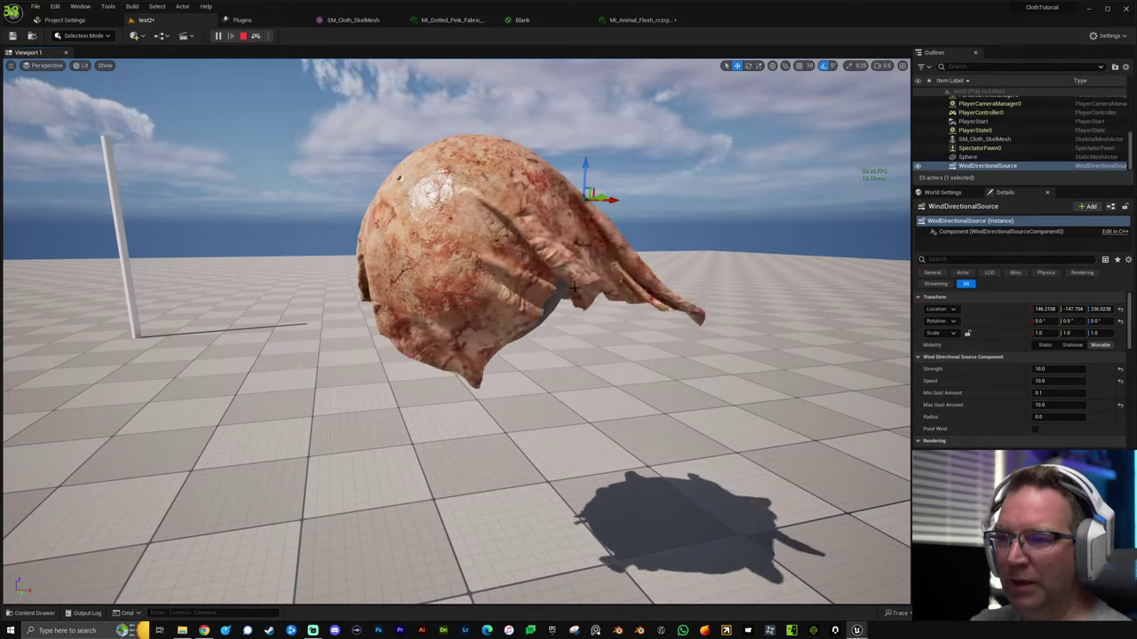
key("a")
right_click_drag(504, 294, 418, 310)
key("e")
key("d")
key("d")
right_click_drag(217, 296, 177, 296)
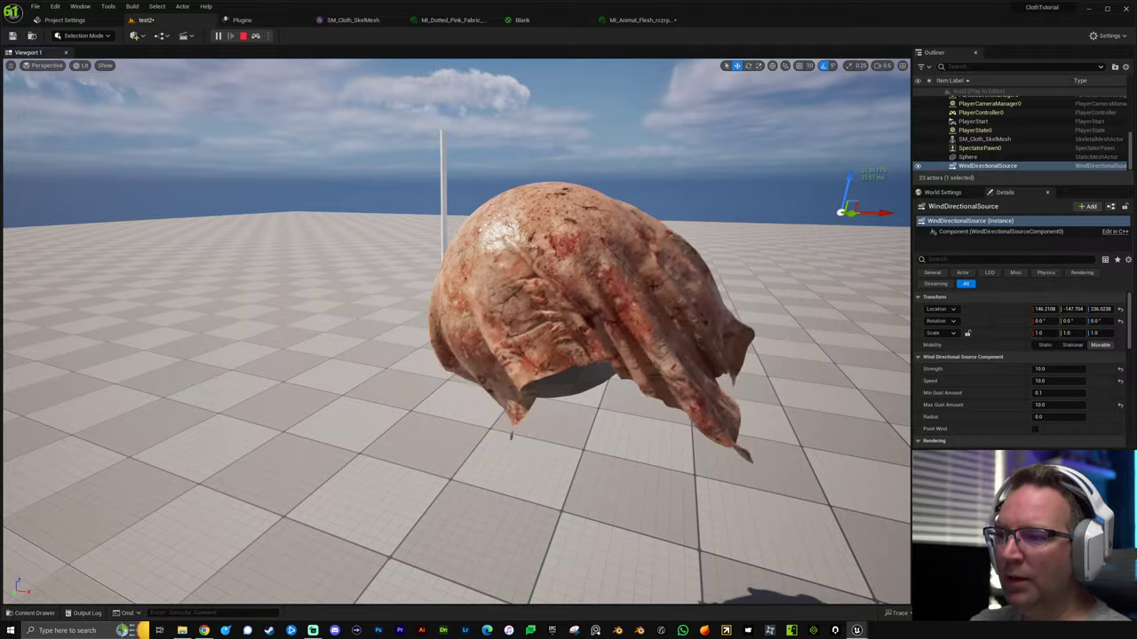
right_click_drag(544, 271, 335, 229)
key("w")
key("d")
scroll(564, 371, "down", 5)
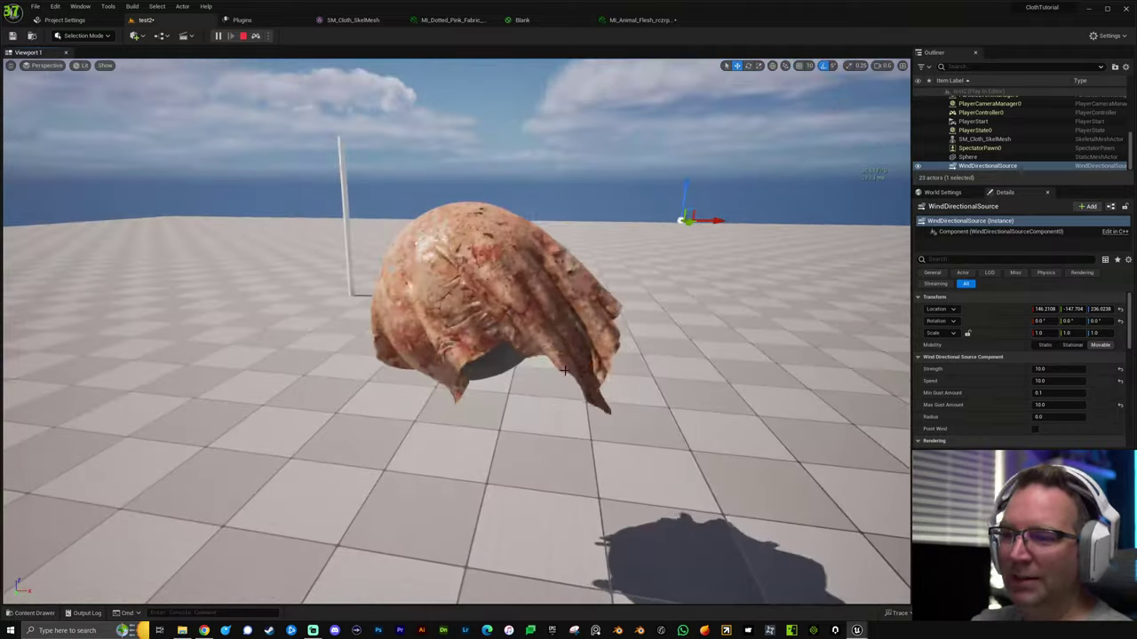
Set the WindDirectionalSource's Speed to 20 in the running simulation.
left_click(506, 356)
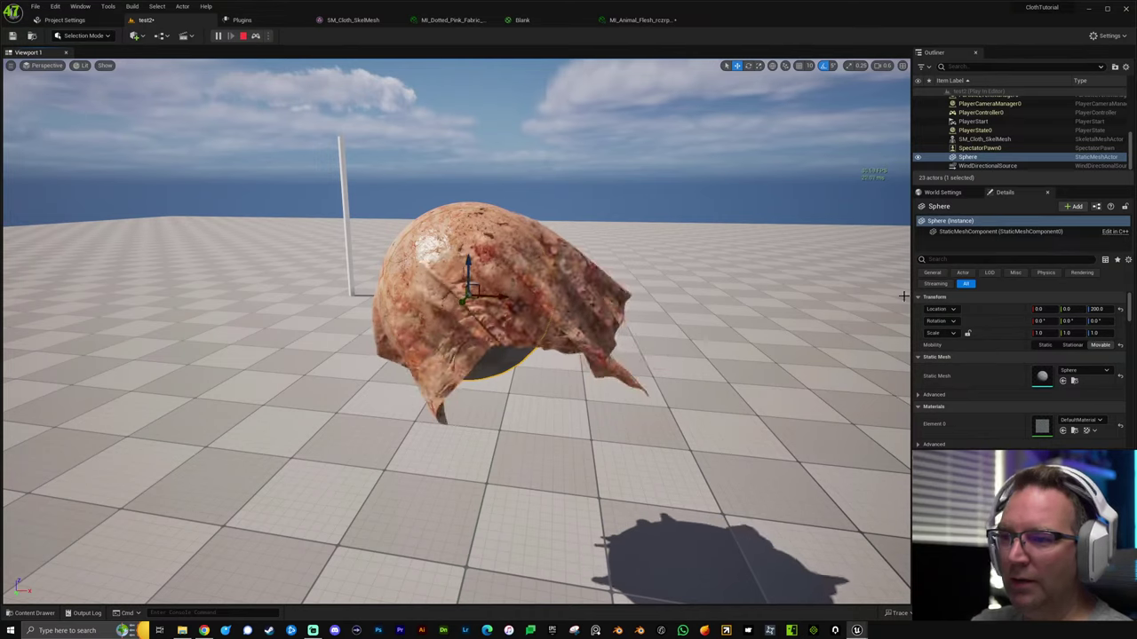
left_click(987, 165)
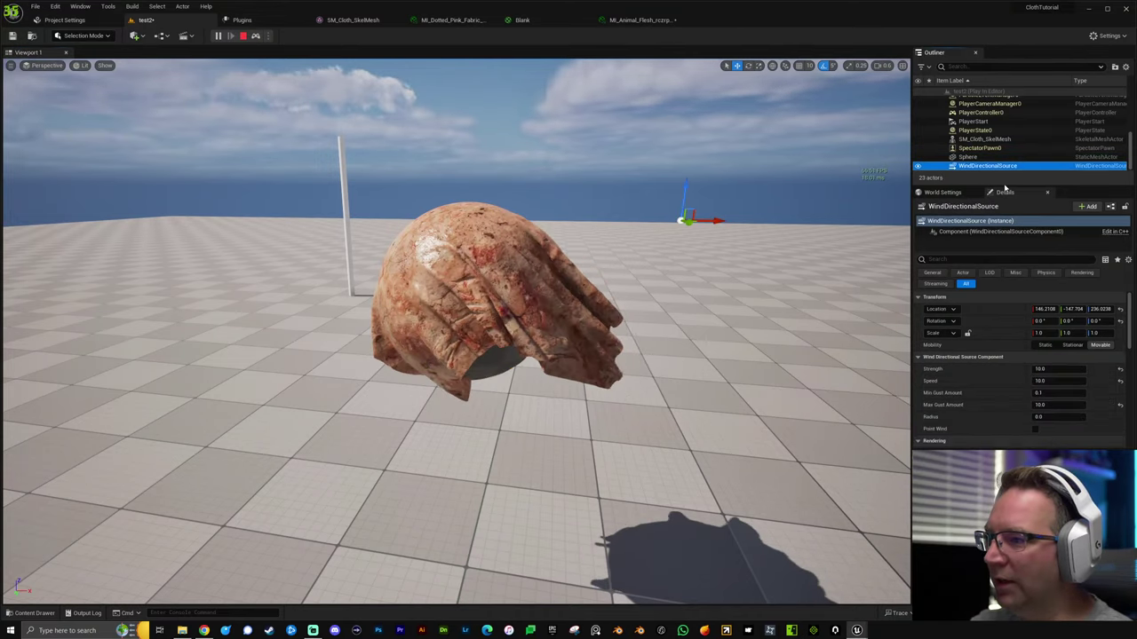
left_click(1052, 380)
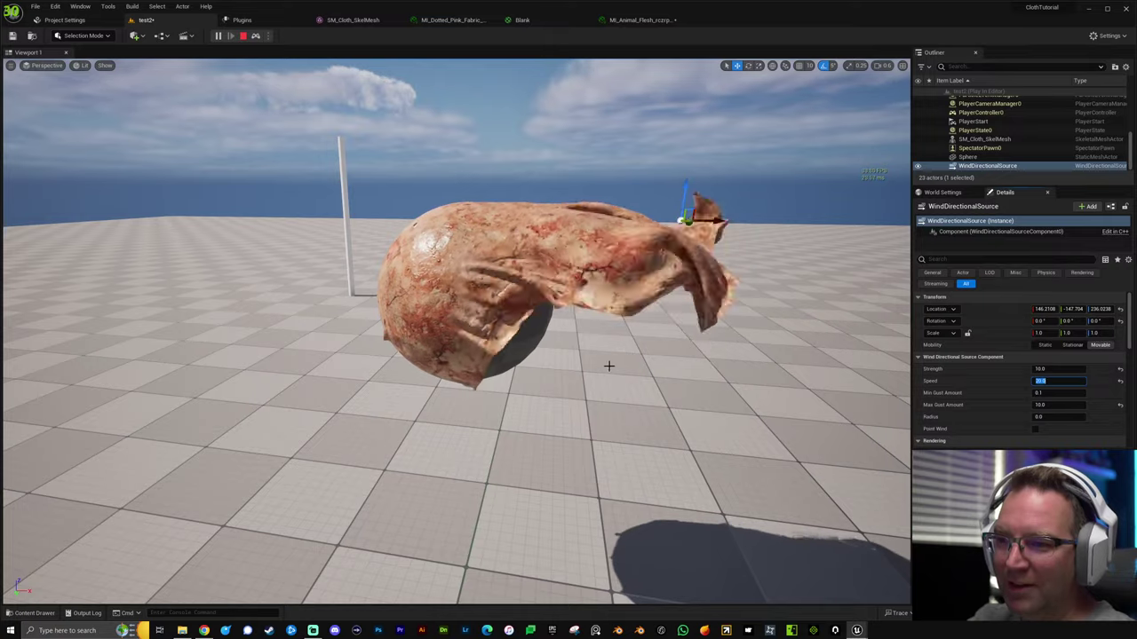
Examine how the stronger wind pulls the cloth off the sphere and stop the simulation.
right_click_drag(612, 376, 706, 368)
right_click_drag(610, 369, 454, 361)
key("e")
right_click_drag(531, 275, 531, 267)
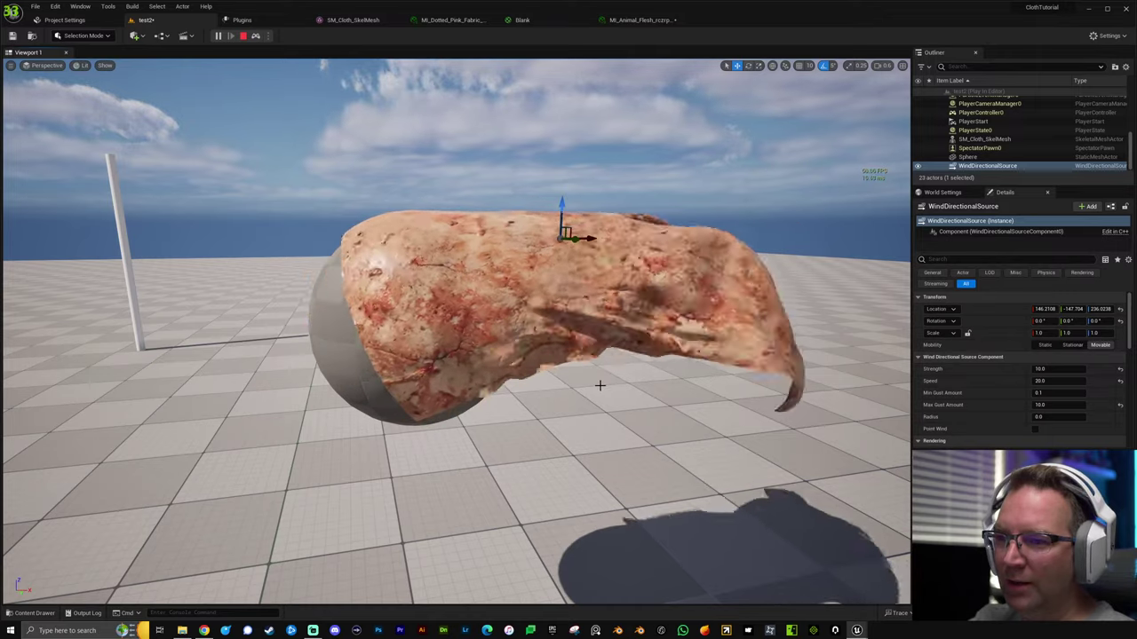
right_click_drag(602, 388, 703, 378)
key("Escape")
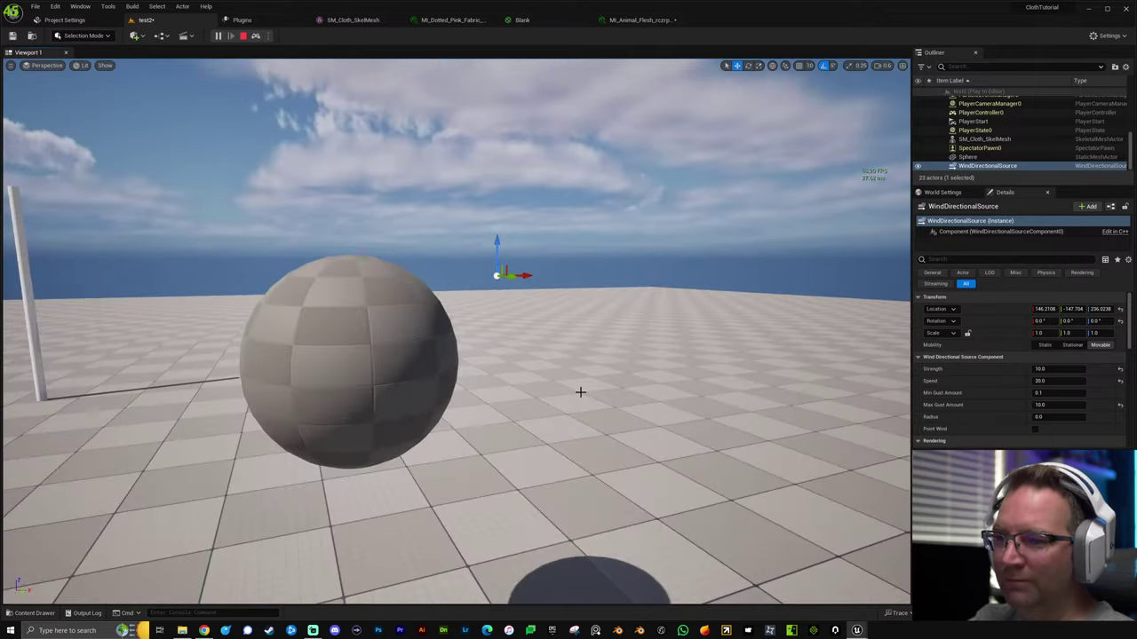
left_click(423, 313)
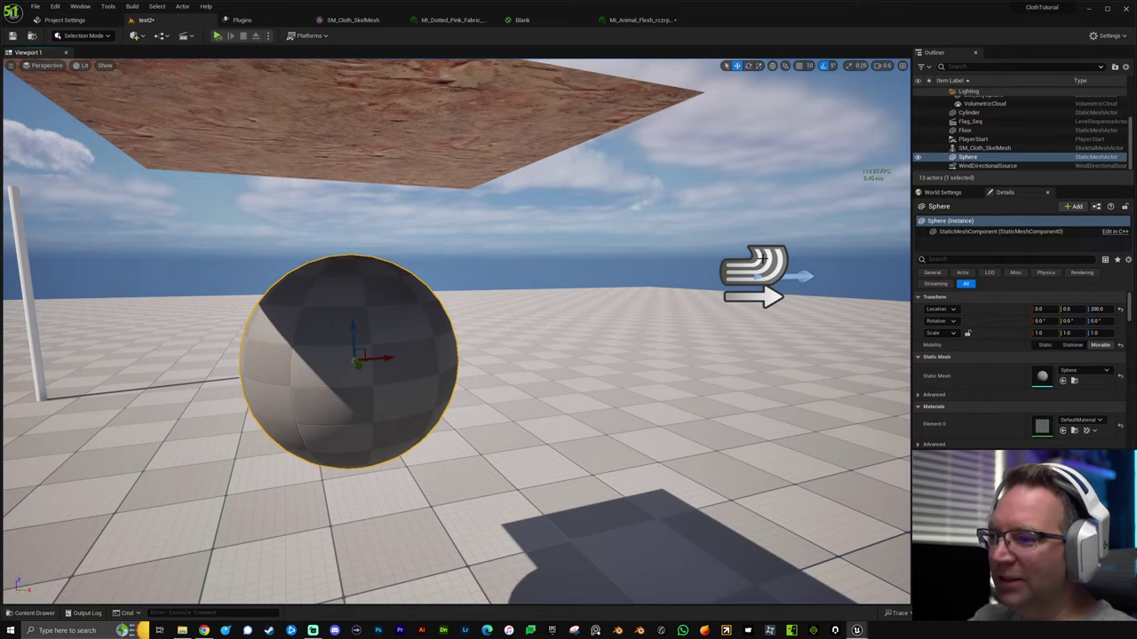
key("s")
right_click_drag(708, 261, 687, 270)
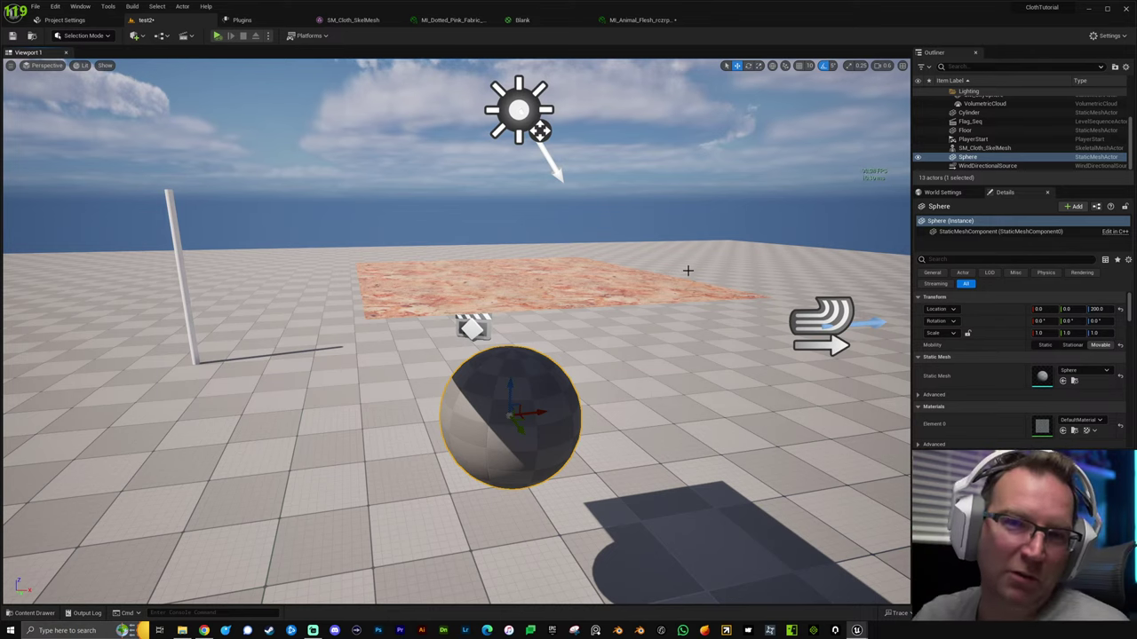
left_click_drag(658, 293, 551, 309, "alt")
right_click_drag(552, 308, 521, 318)
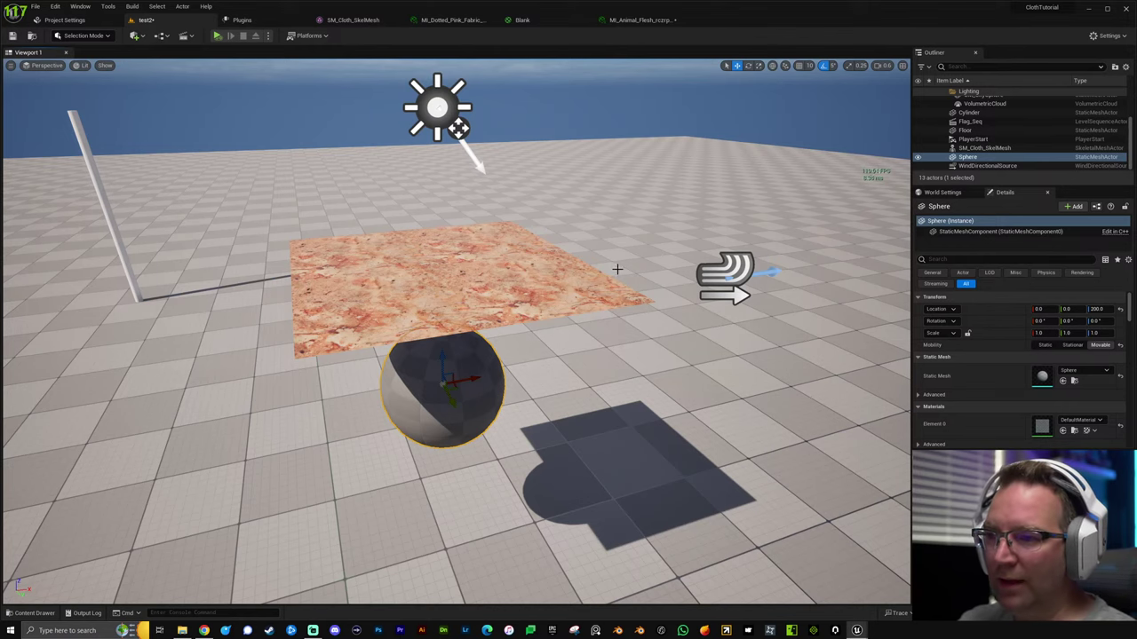
Create a Chaos cache manager for the cloth actor, saving its cache collection as CM_Sheet in the ChaosManagers folder.
left_click(602, 300)
right_click_drag(670, 370, 588, 310)
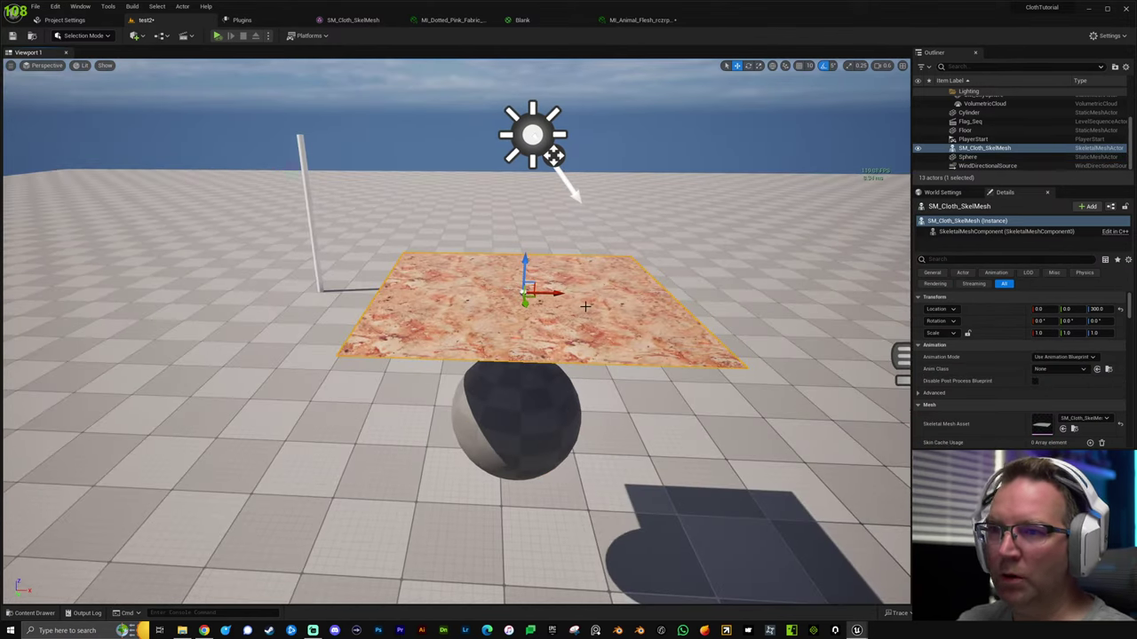
right_click_drag(599, 369, 631, 364)
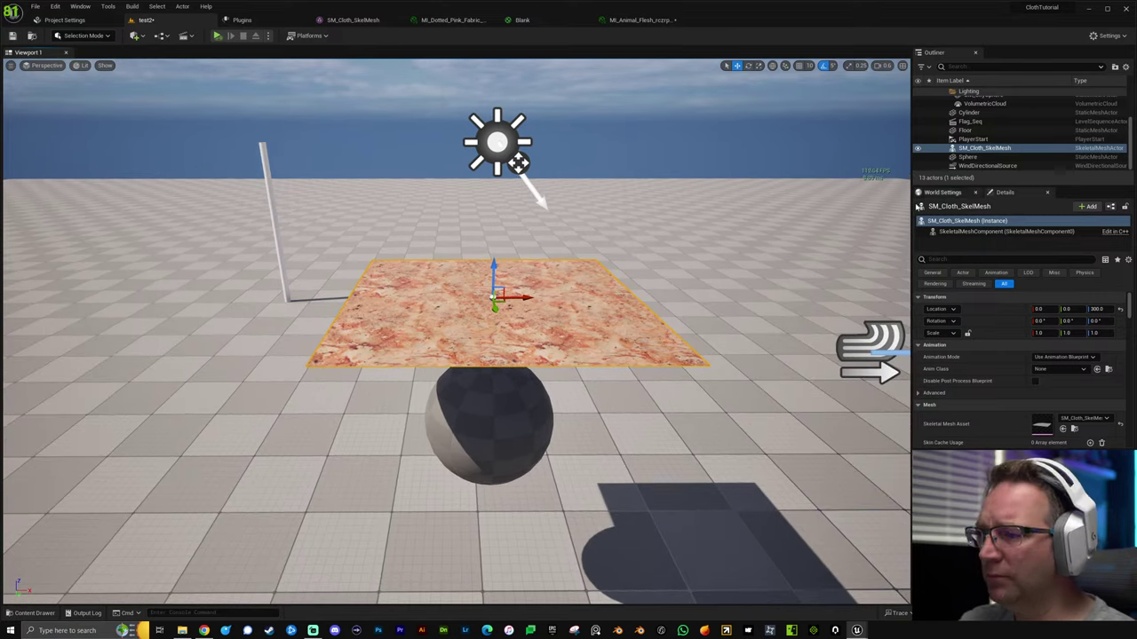
left_click(182, 6)
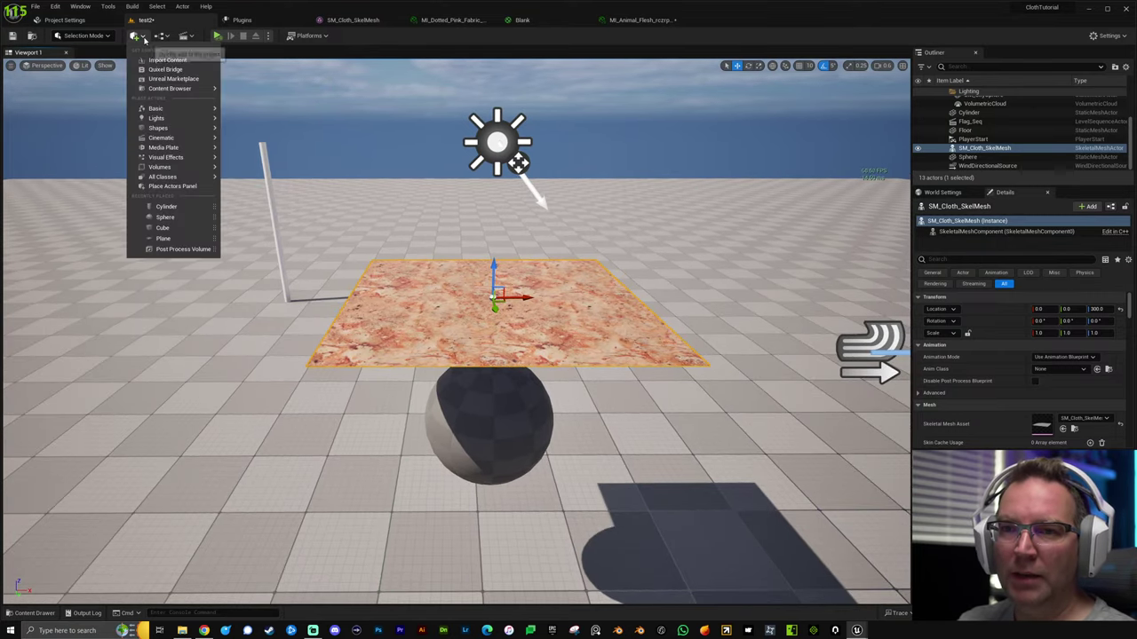
left_click(182, 6)
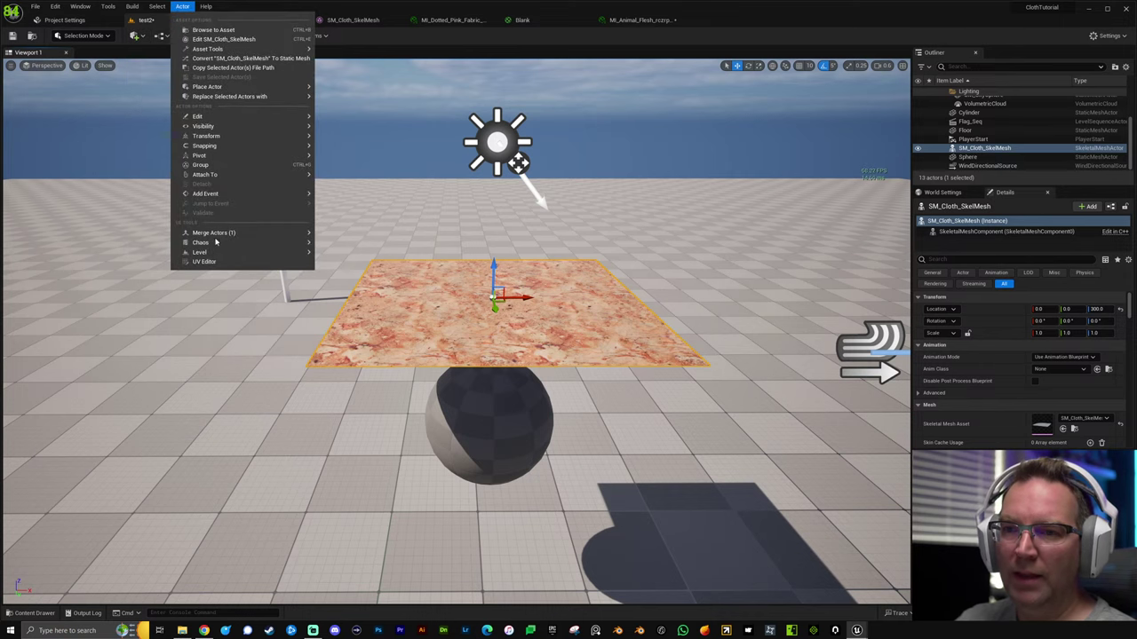
mouse_move(302, 243)
left_click(366, 257)
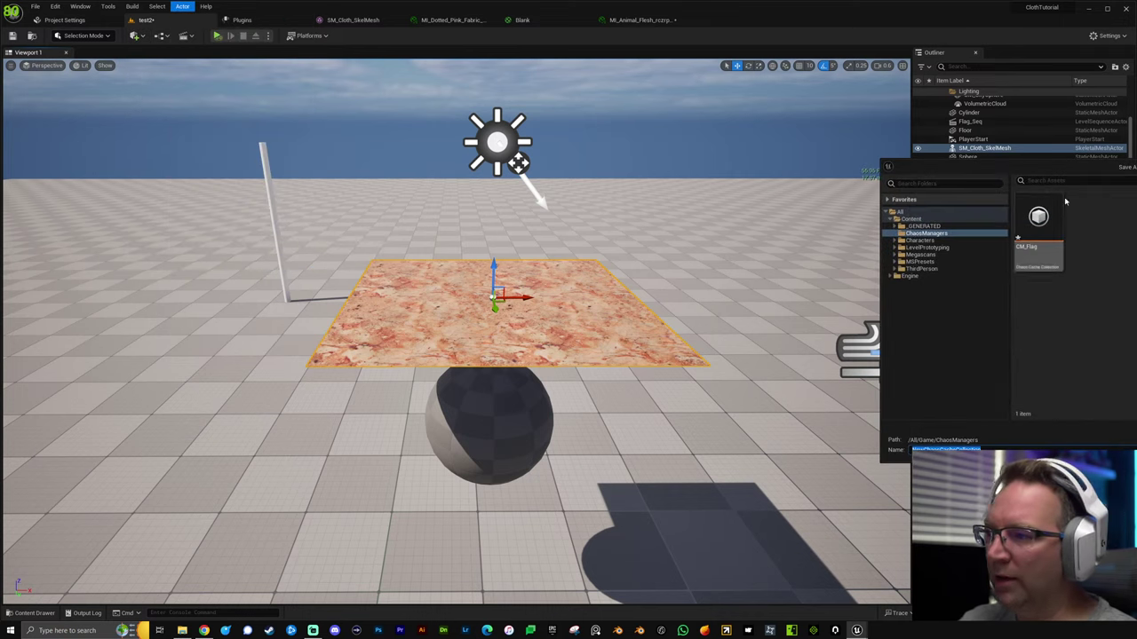
left_click(676, 182)
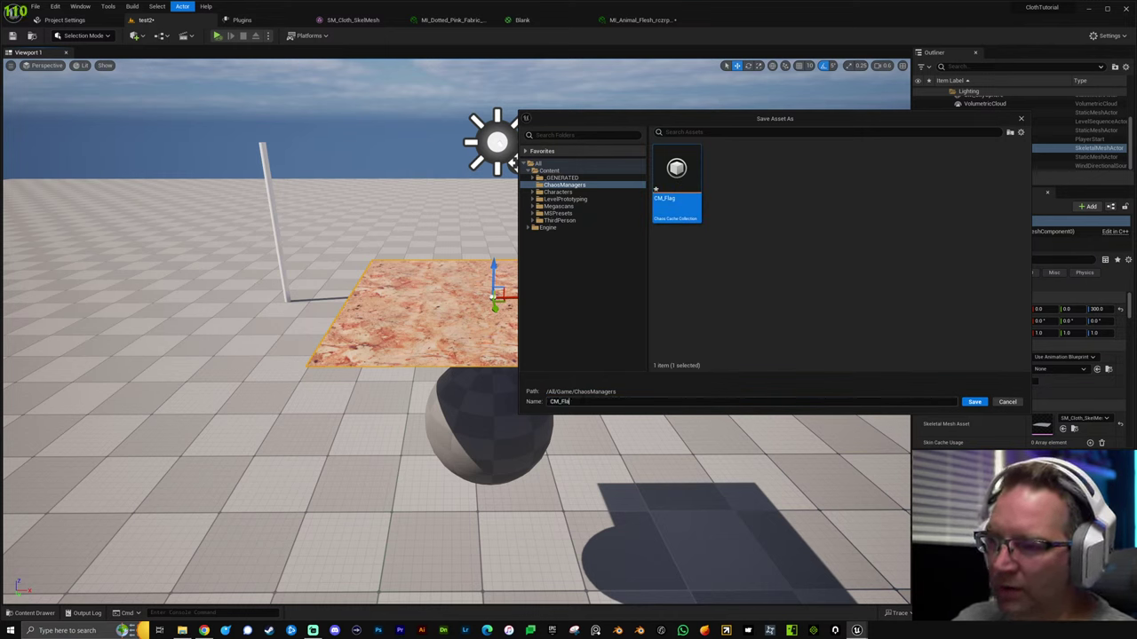
key("BackSpace")
key("BackSpace")
key("BackSpace")
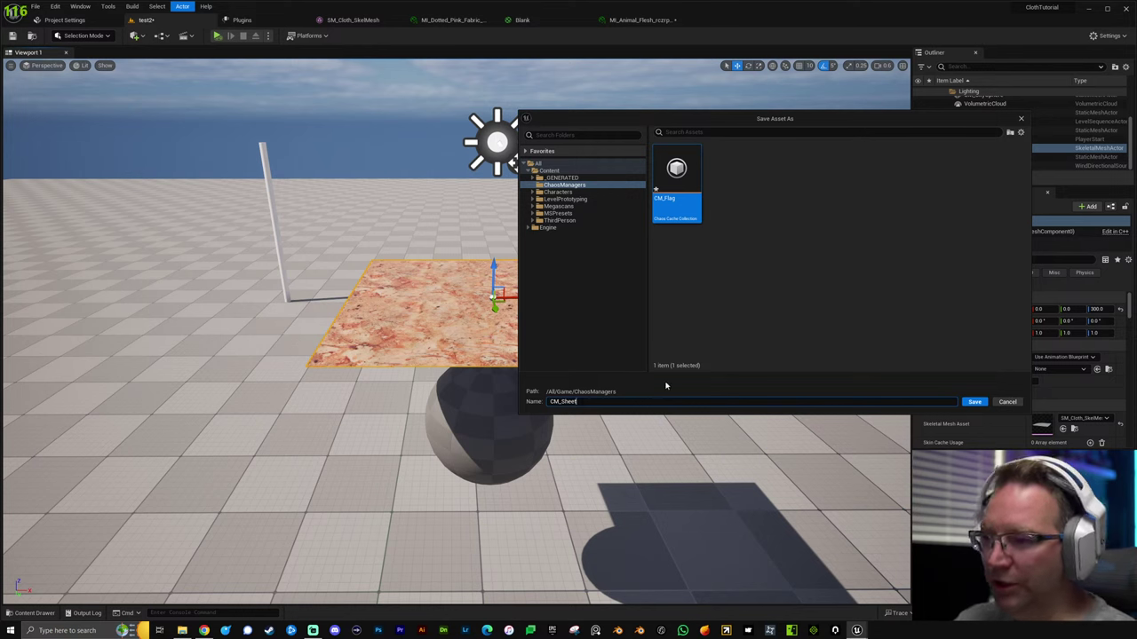
left_click(974, 402)
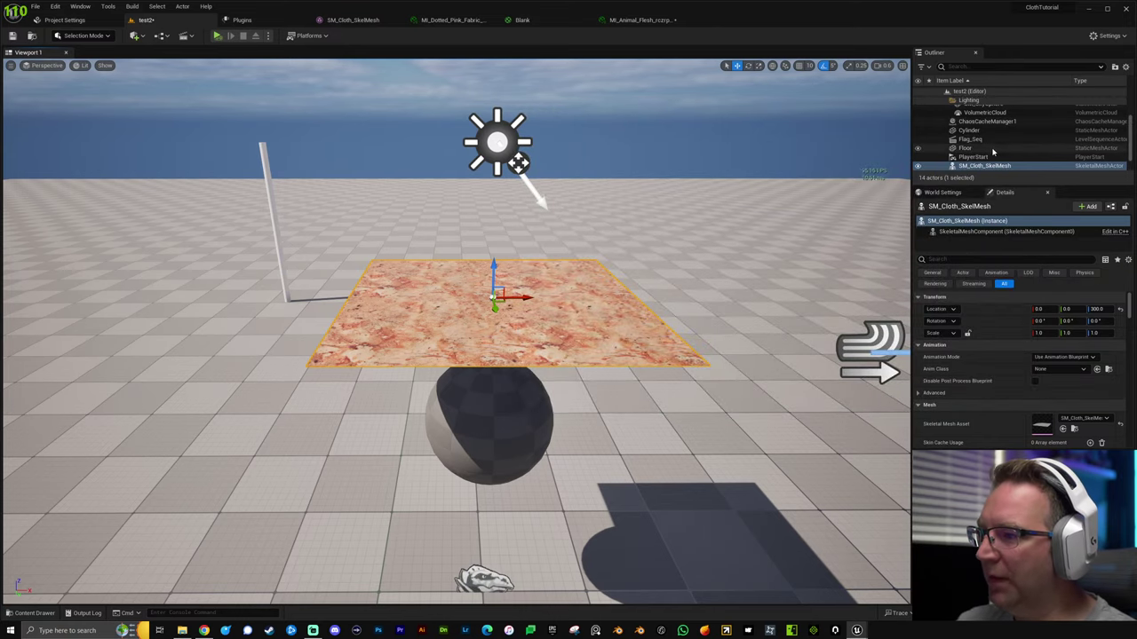
Inspect the new cache manager's Caching settings and compare them with the cloth actor's details.
left_click(981, 121)
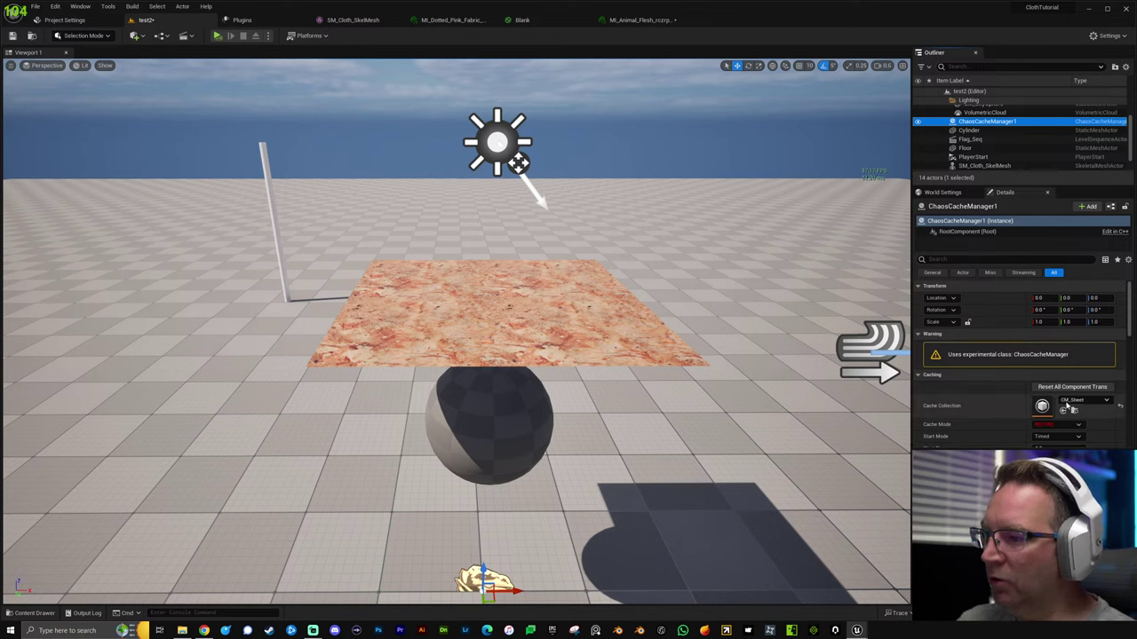
scroll(992, 405, "down", 1)
left_click(578, 340)
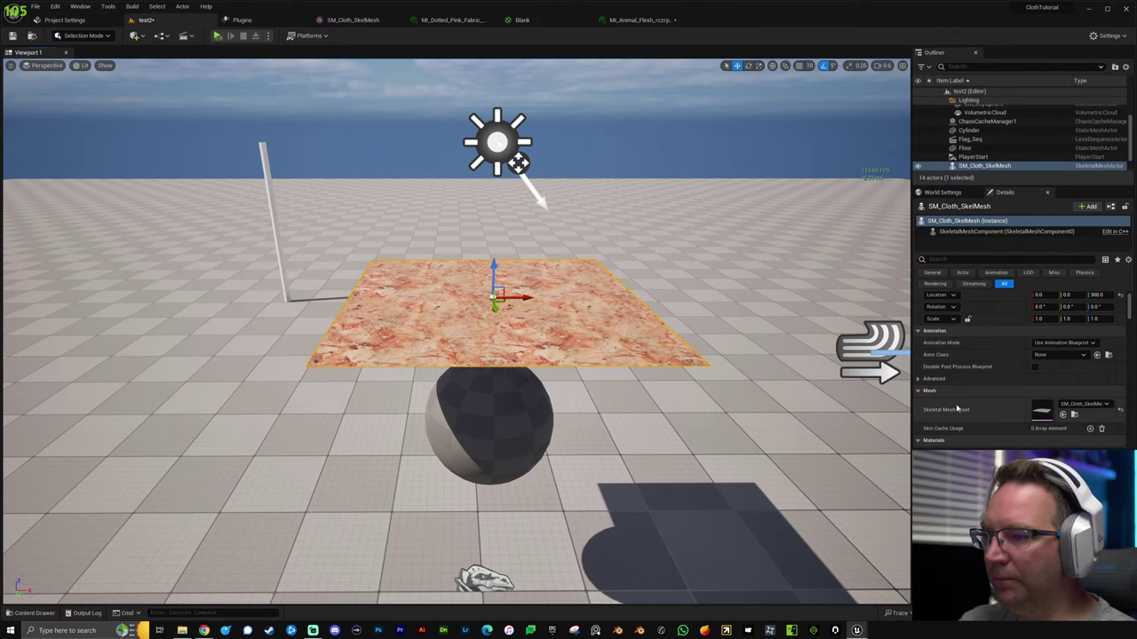
left_click(986, 121)
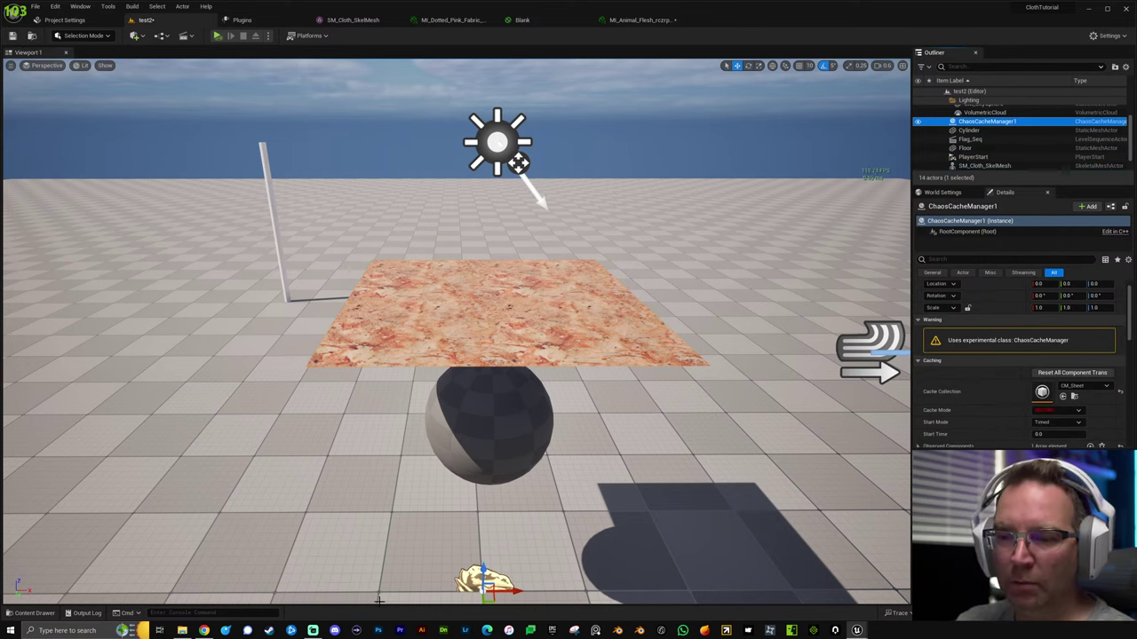
Show the project's content, remove the Material Instance filter, and collapse the Megascans folder in the folder tree.
key("ctrl+space")
key("ctrl+space")
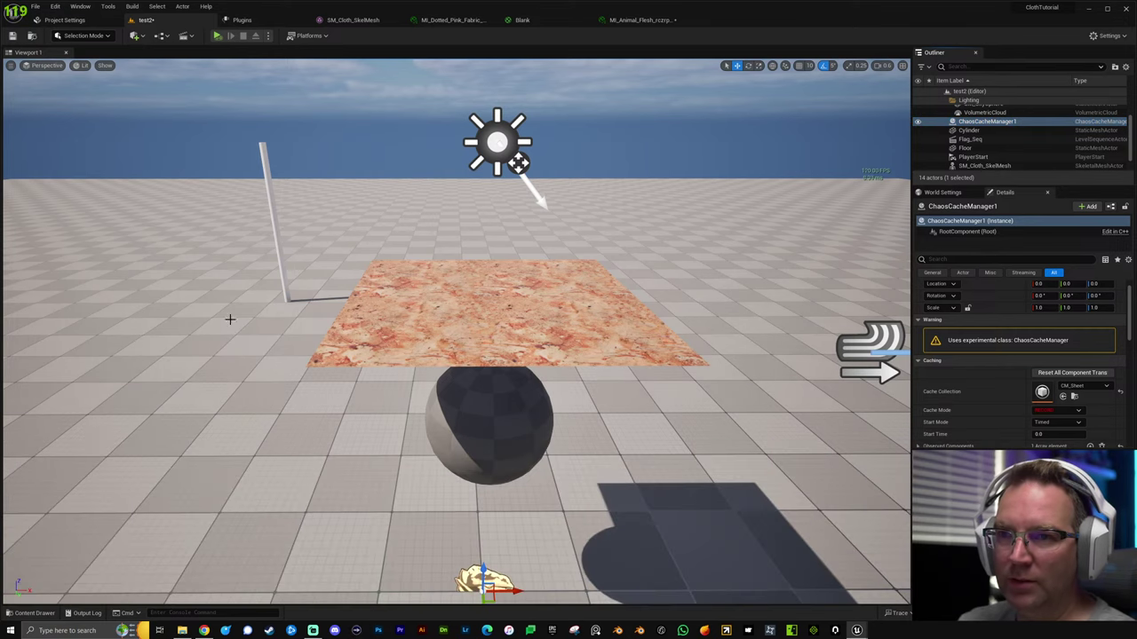
key("ctrl+space")
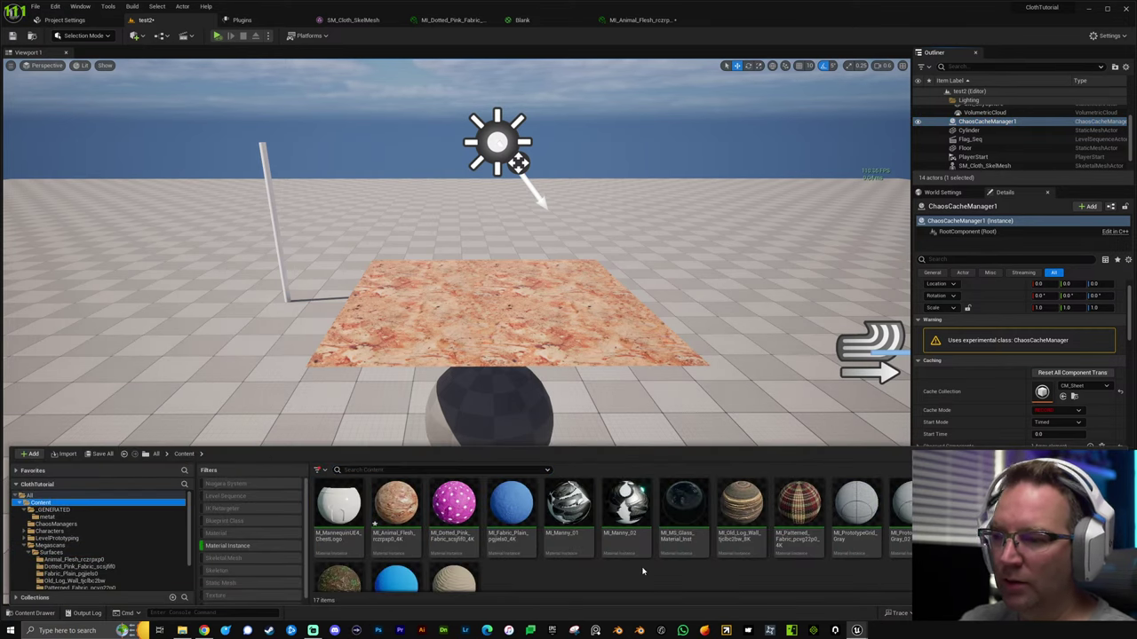
left_click(227, 545)
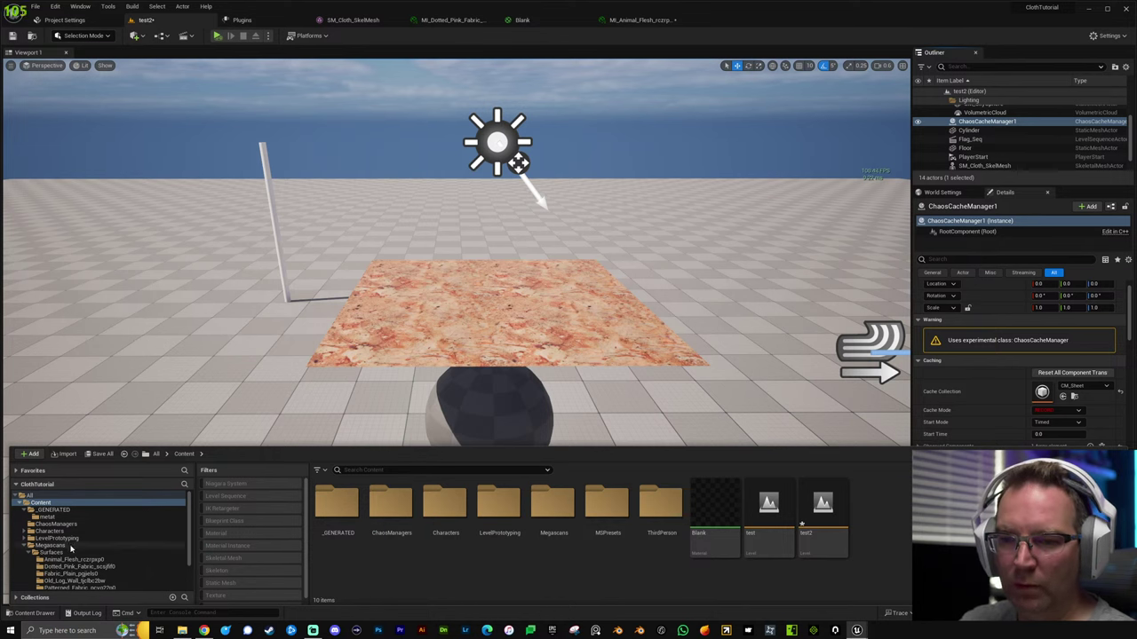
left_click(25, 546)
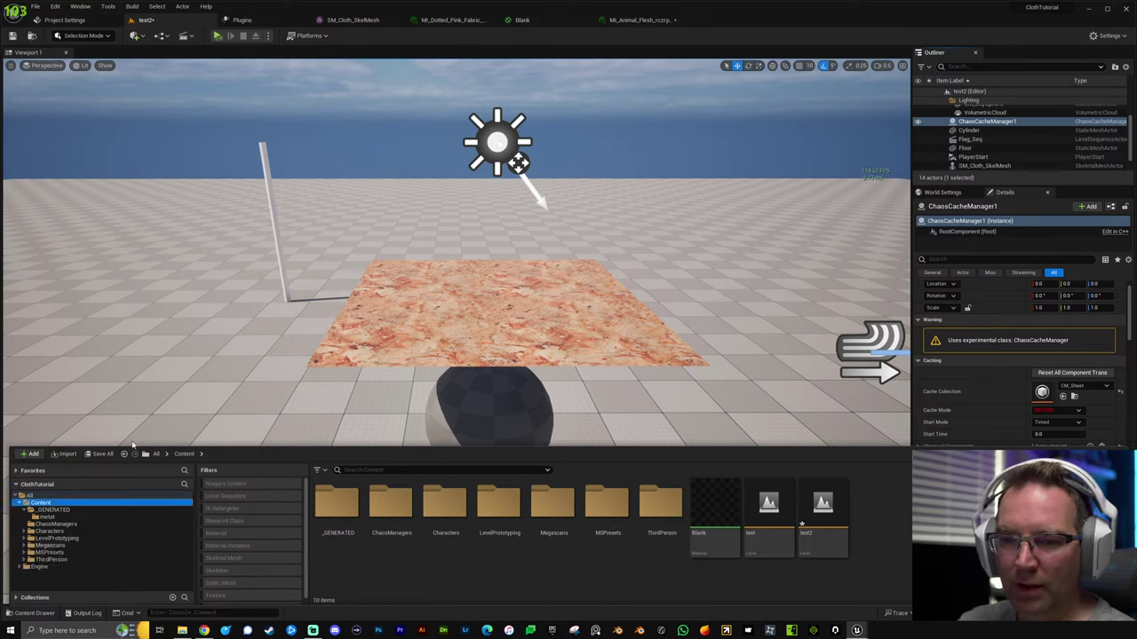
Open the Flag_Seq level sequence and add ChaosCacheManager1 to it as a track.
left_click(183, 36)
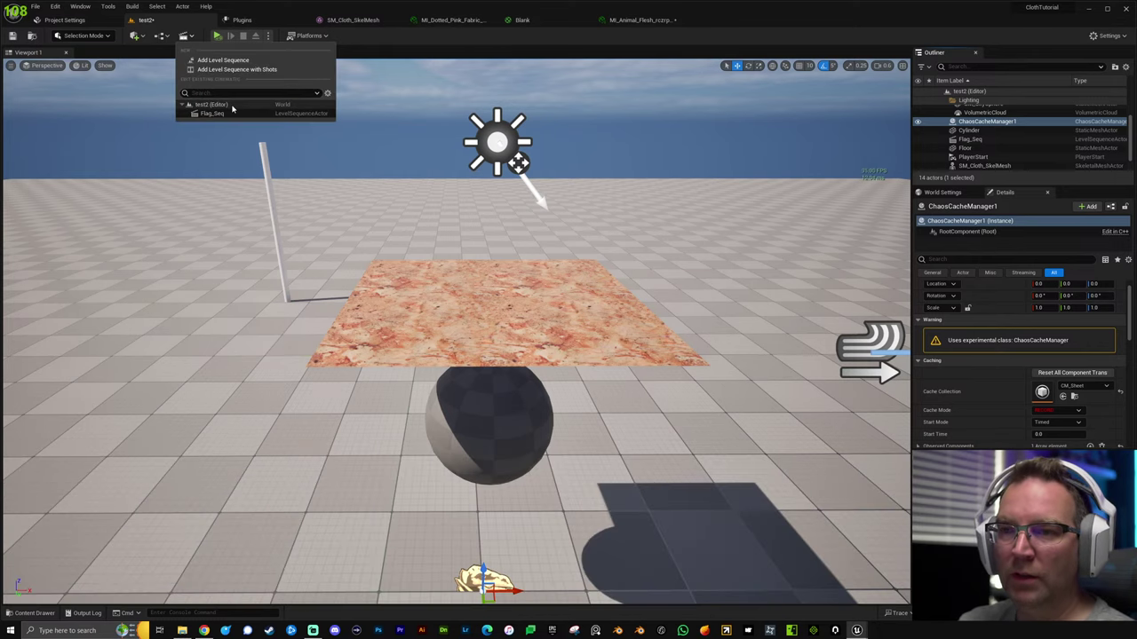
left_click(222, 114)
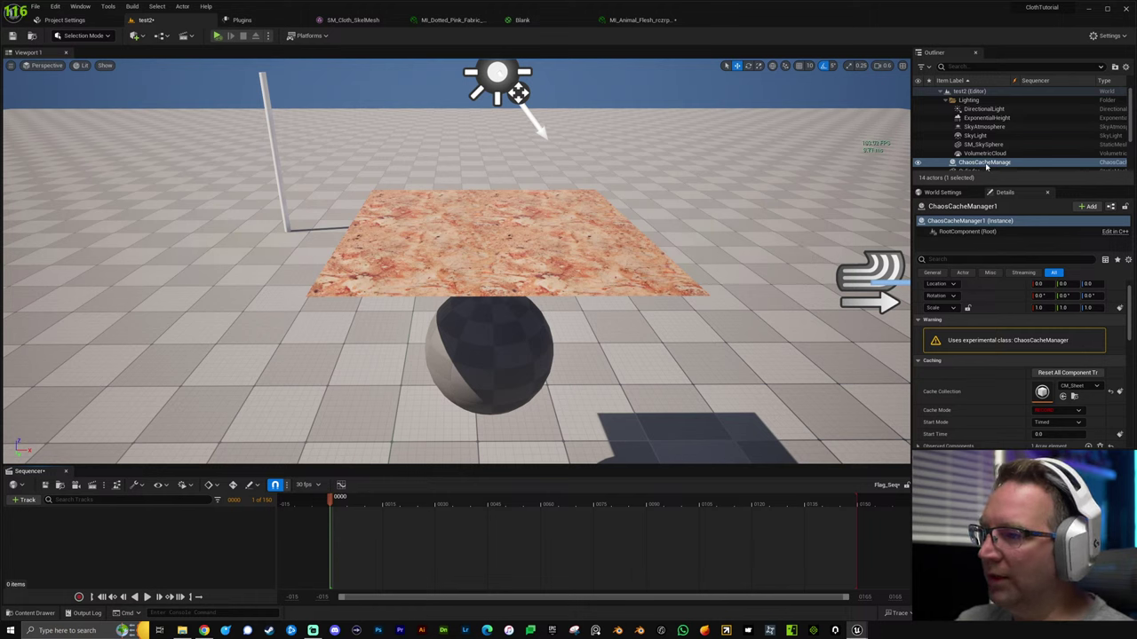
left_click_drag(984, 162, 170, 541)
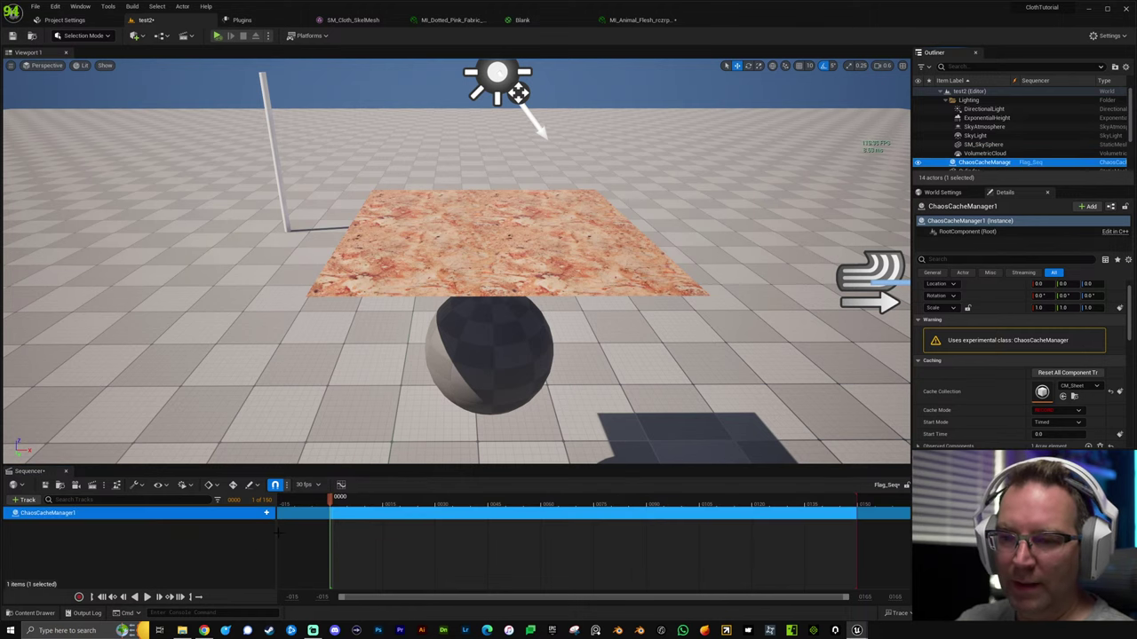
left_click(240, 549)
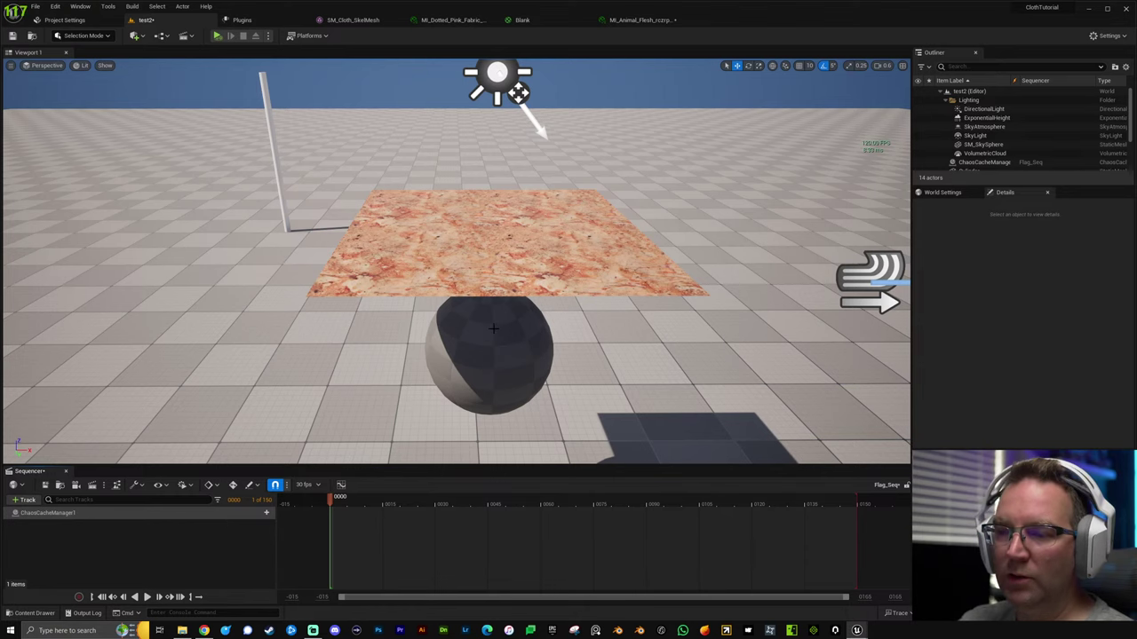
Delete the wind source actor beside the cloth from the level.
right_click_drag(602, 298, 665, 307)
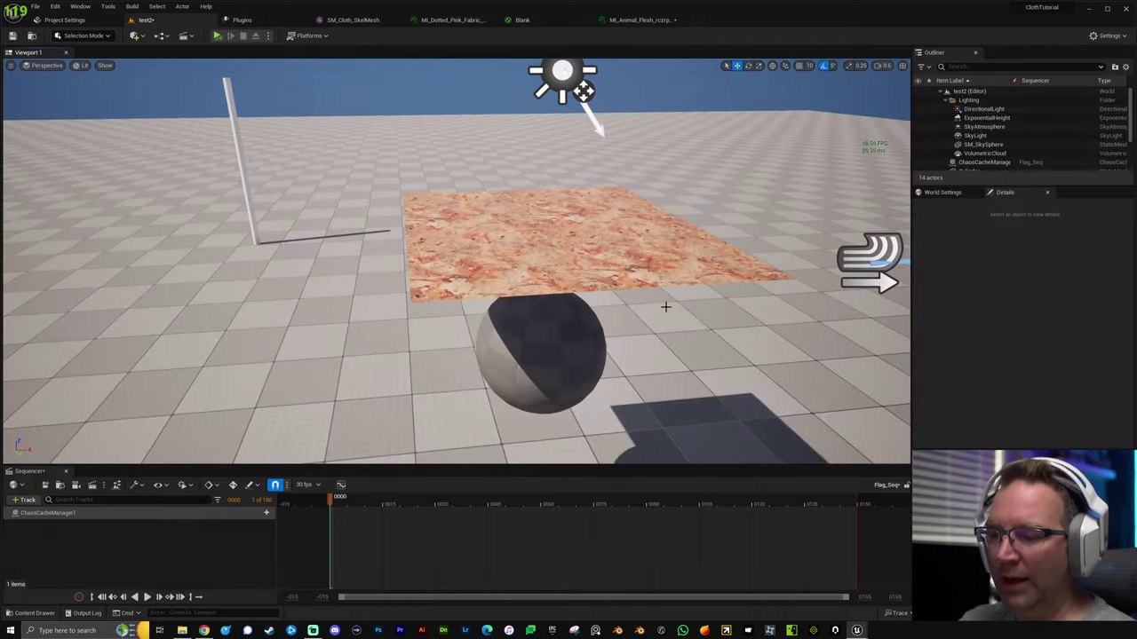
left_click(870, 259)
key("Delete")
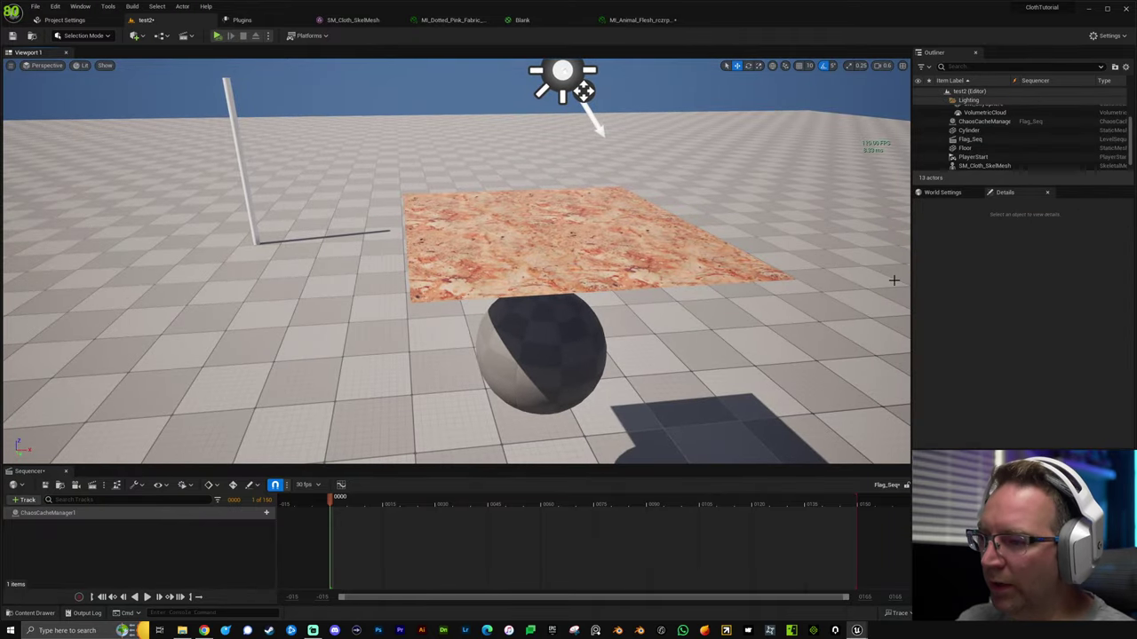
Run the level to record the cloth falling over the sphere into the cache, inspect the draping and stop the simulation.
right_click_drag(777, 254, 702, 254)
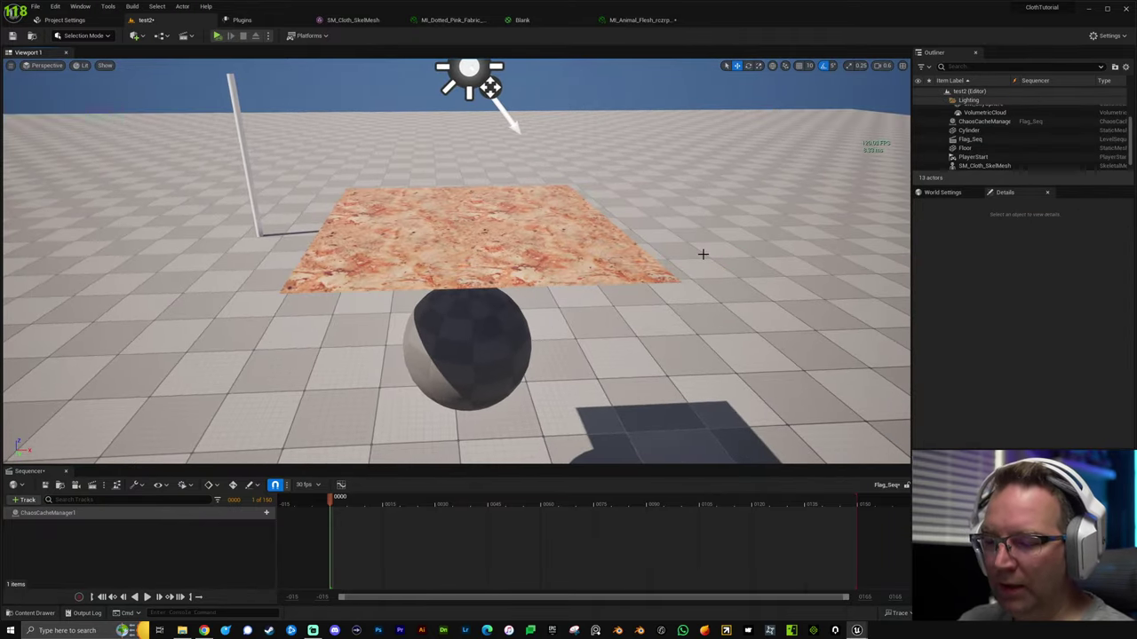
key("alt+p")
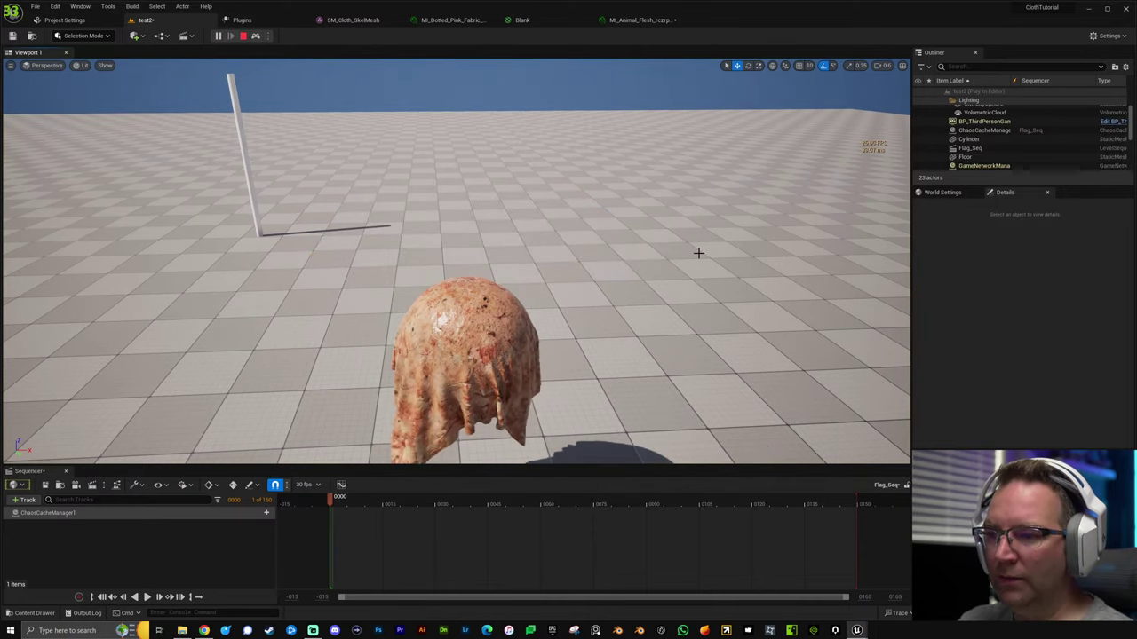
right_click_drag(690, 256, 647, 265)
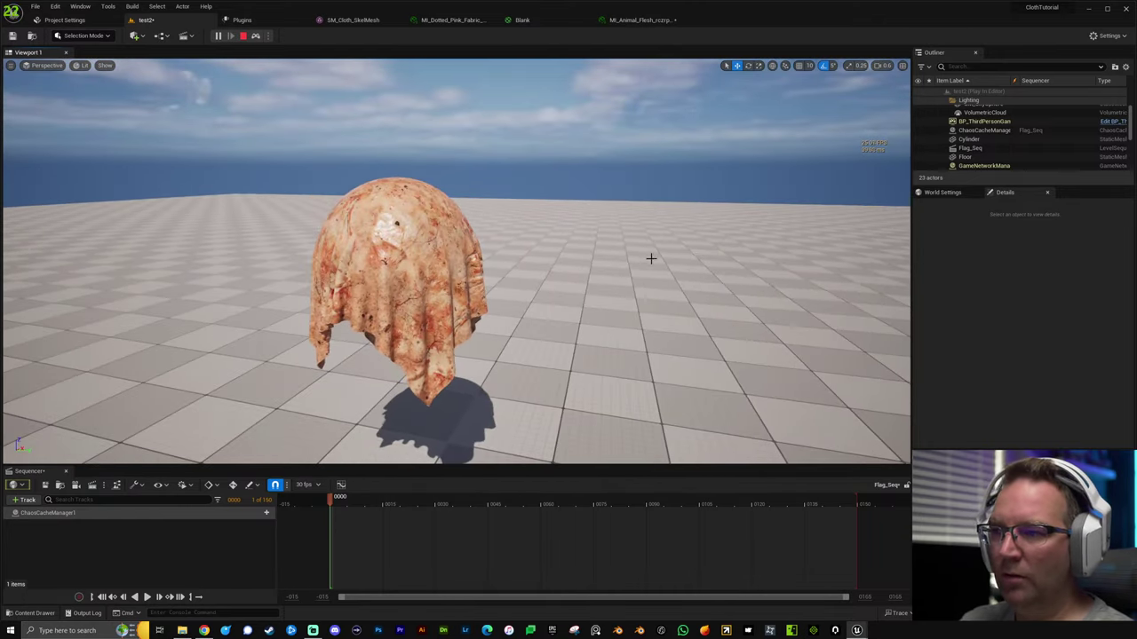
key("Escape")
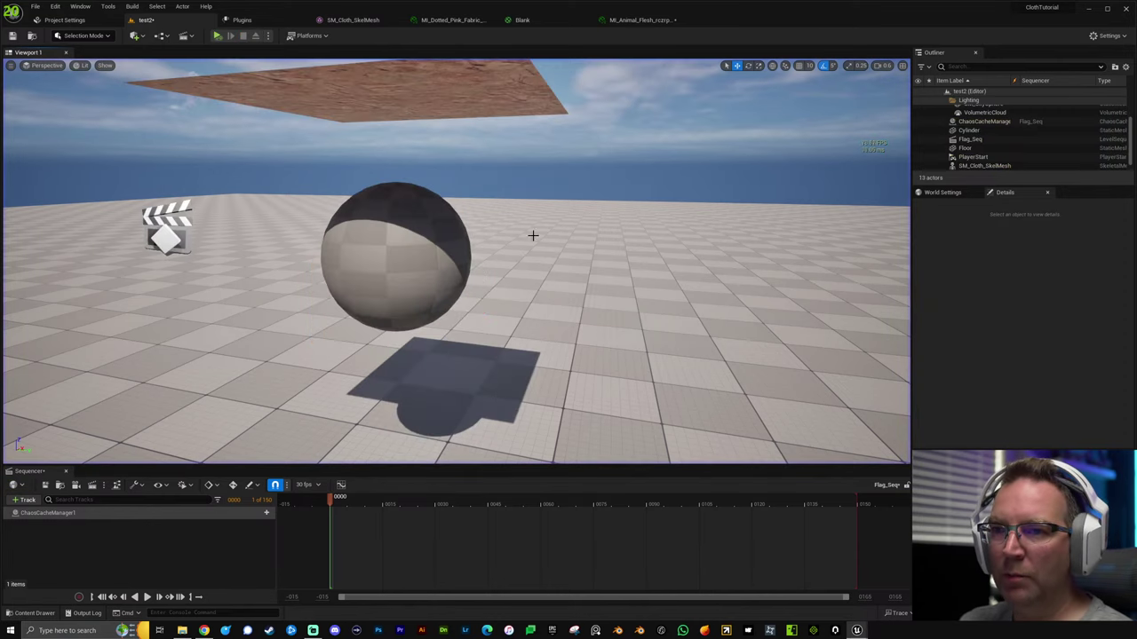
right_click_drag(656, 238, 891, 248)
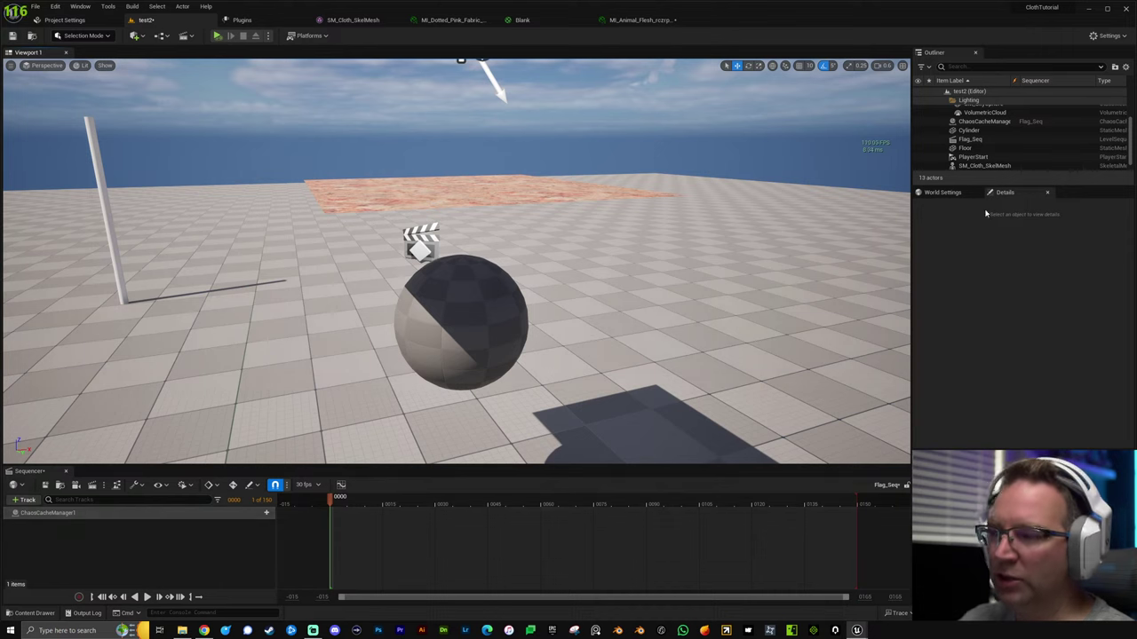
Set the Cache Mode of ChaosCacheManager1 to Play.
left_click(985, 121)
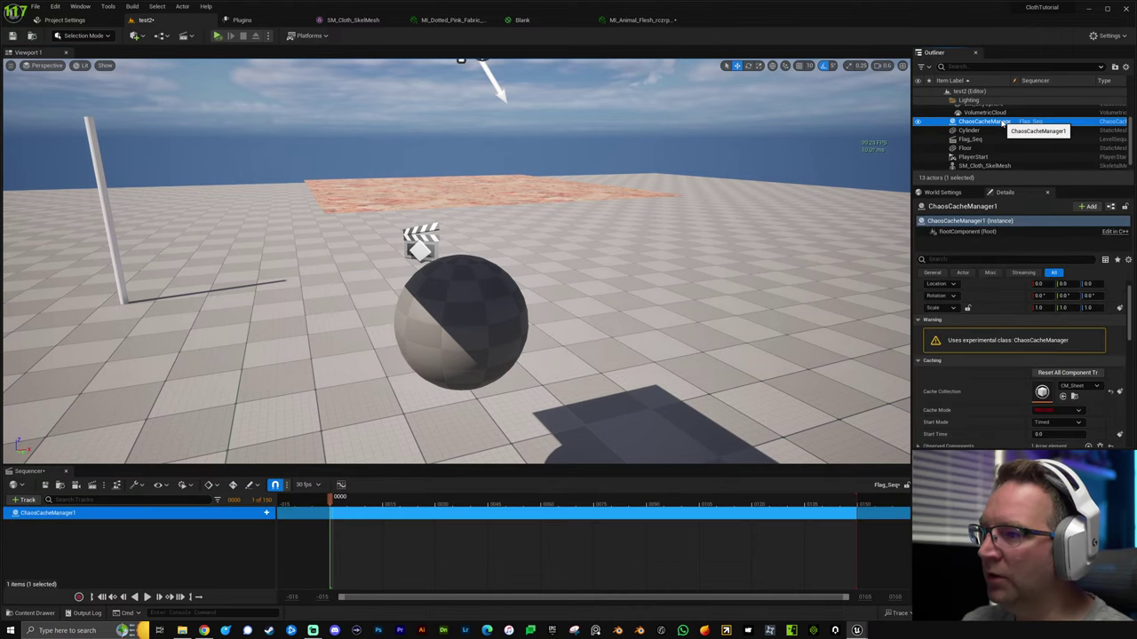
left_click(1062, 410)
left_click(1059, 429)
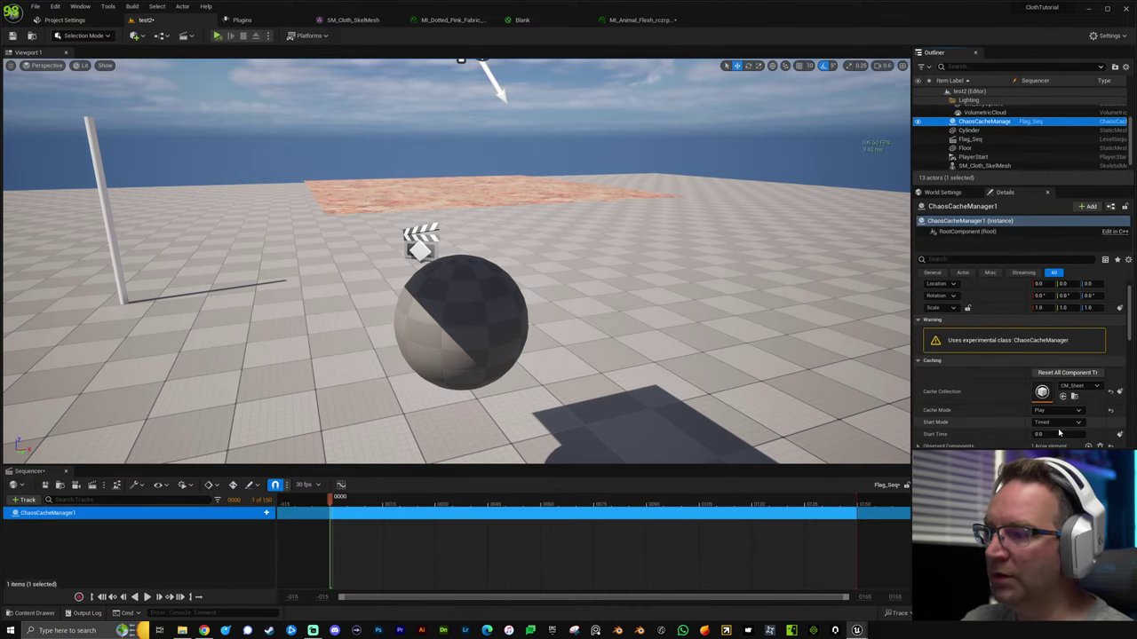
Add a Start Time track to ChaosCacheManager1 in the sequence.
left_click(260, 537)
left_click(266, 512)
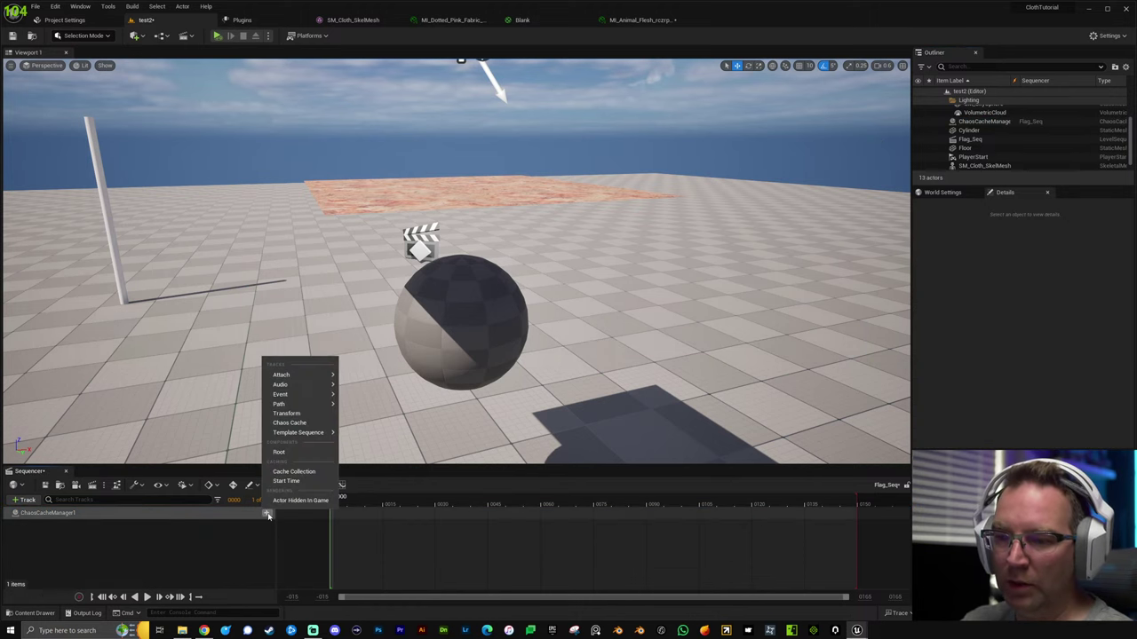
left_click(287, 481)
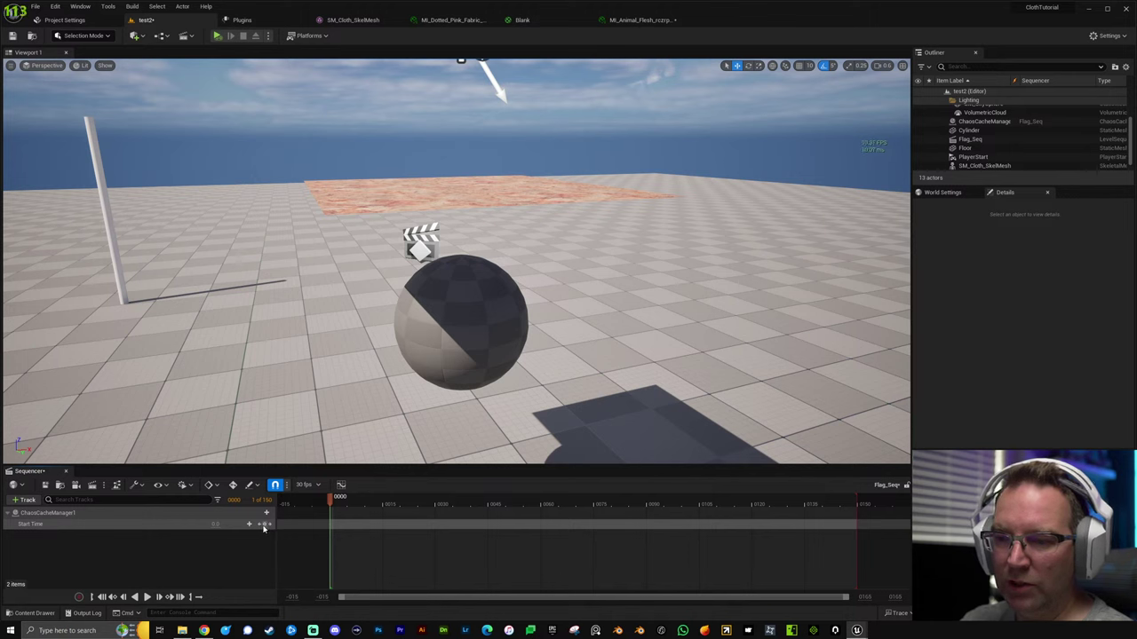
Try different Start Time values, settle on about 5 with the cloth draped over the sphere, and key it at frame 0.
type("5")
key("Return")
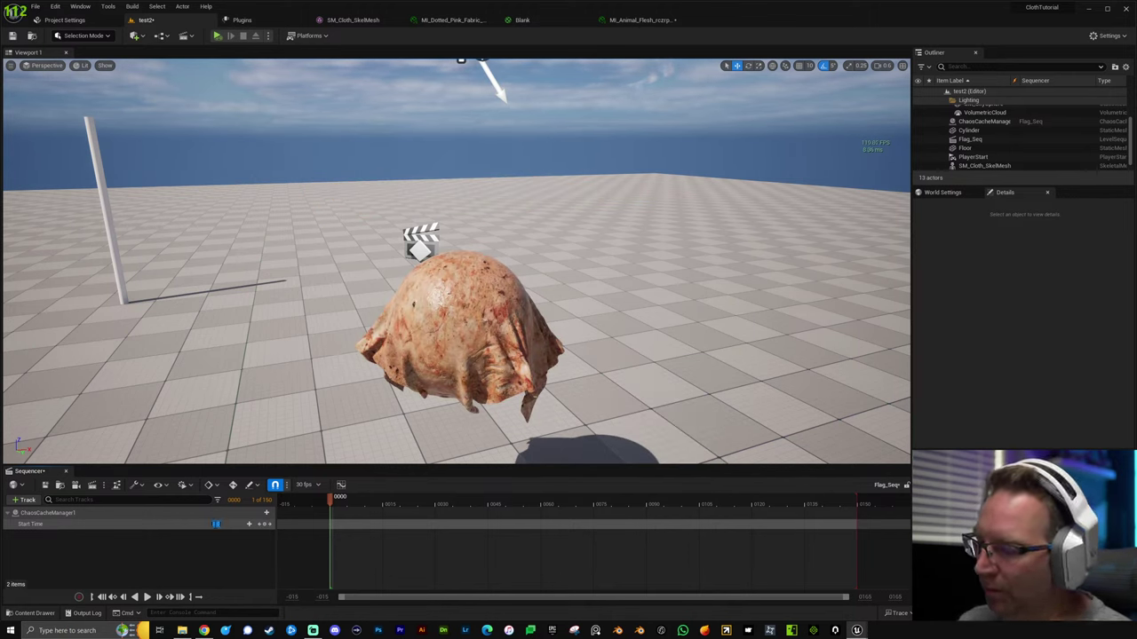
type("1")
key("Return")
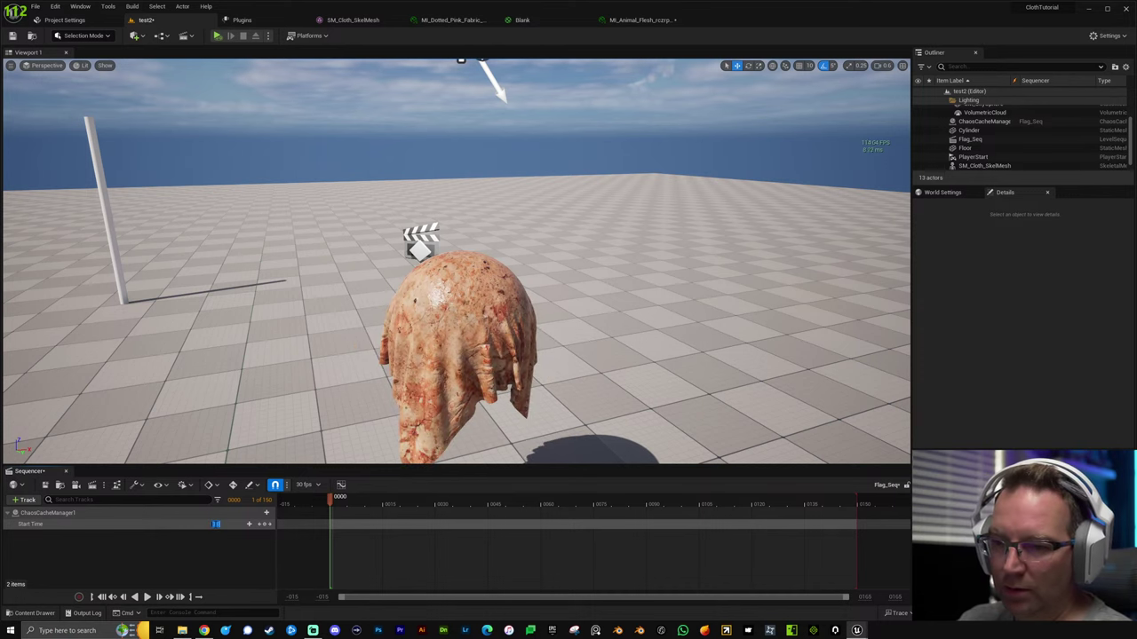
left_click_drag(216, 524, 218, 524)
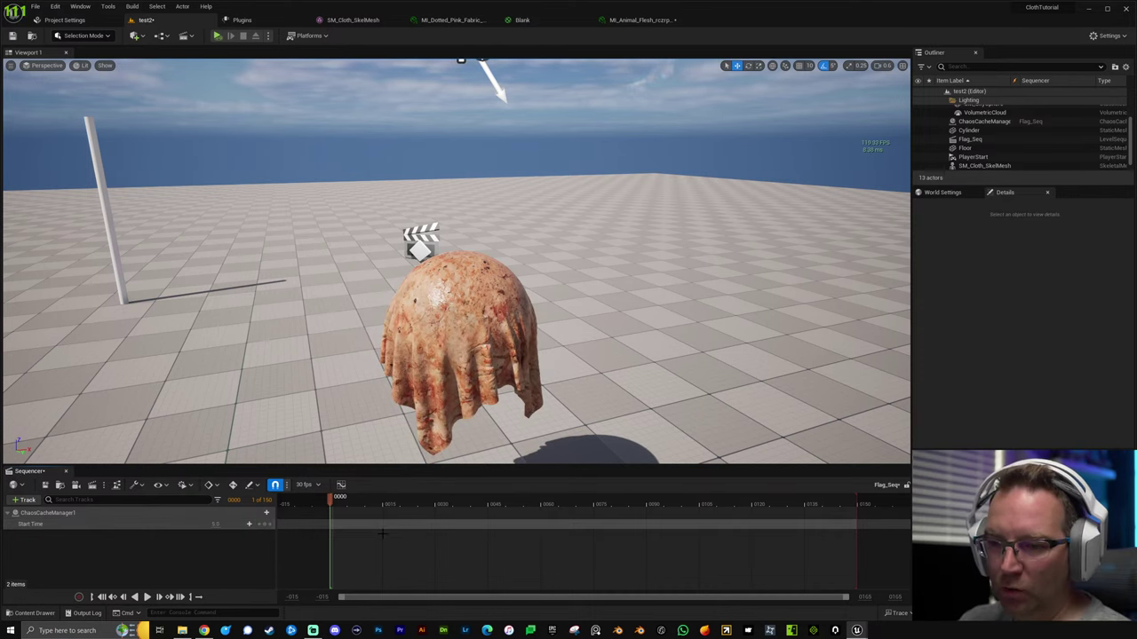
left_click(264, 524)
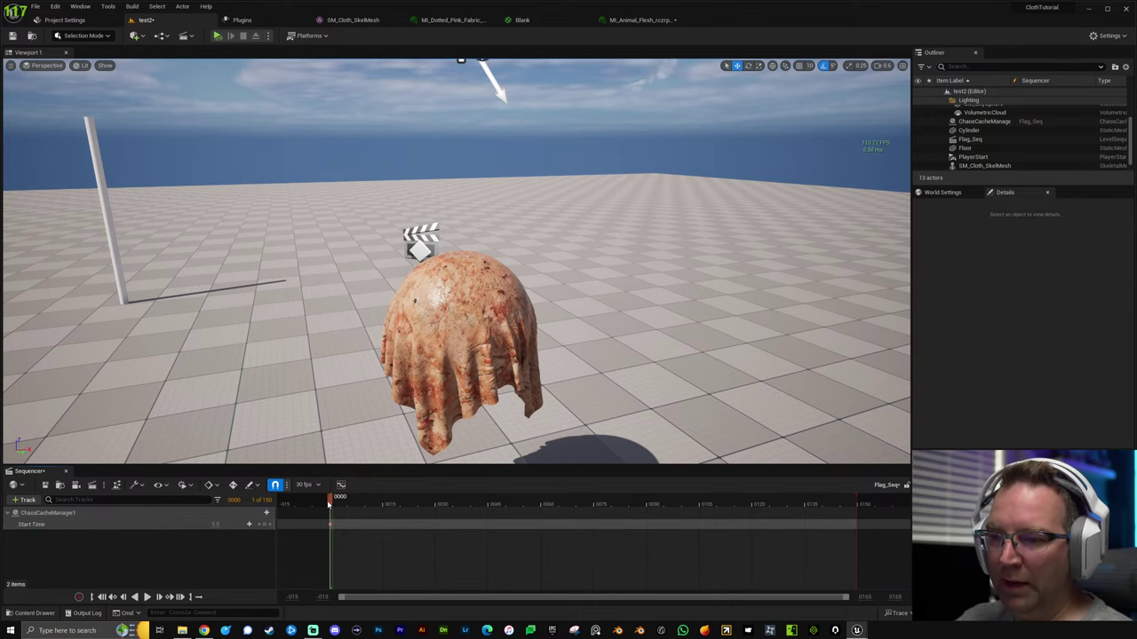
Scrub the sequence to frame 33 and inspect the draped cloth from several sides.
left_click_drag(330, 501, 445, 501)
right_click_drag(555, 358, 575, 343)
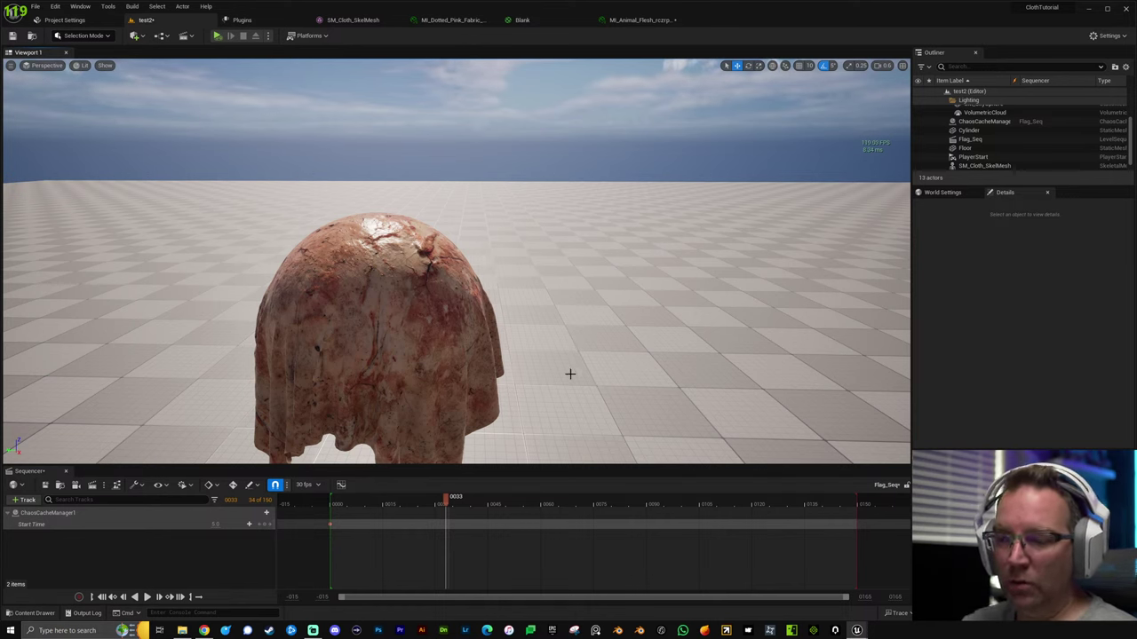
right_click_drag(485, 353, 461, 244)
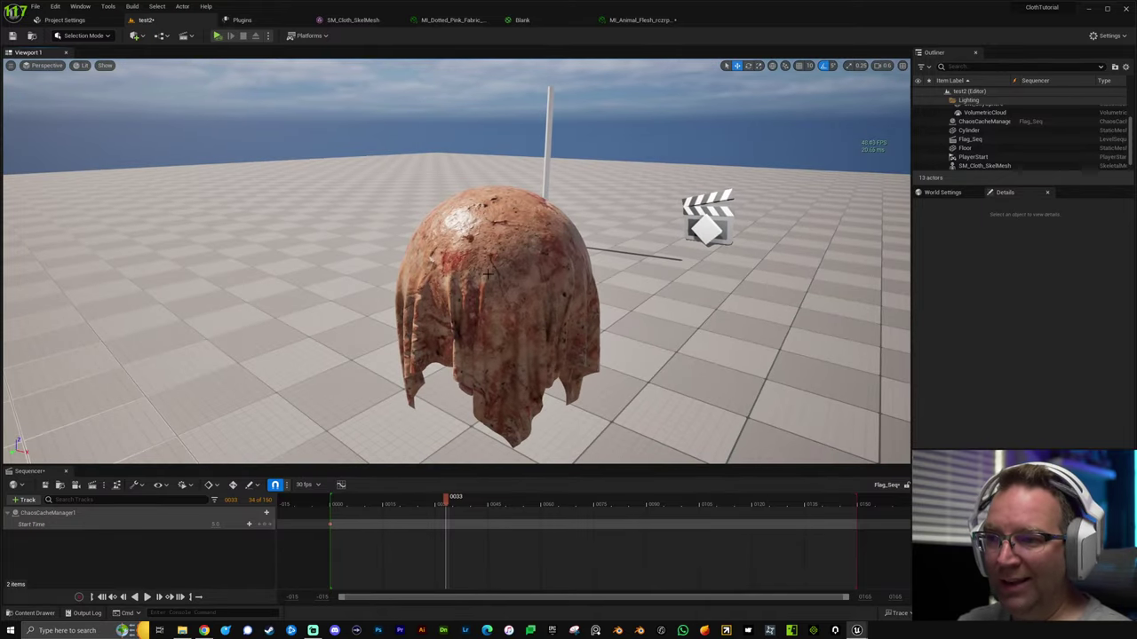
Move the draped cloth SM_Cloth_SkelMesh off the sphere to about X -220, Z 356.
left_click(512, 314)
right_click_drag(511, 314, 595, 435)
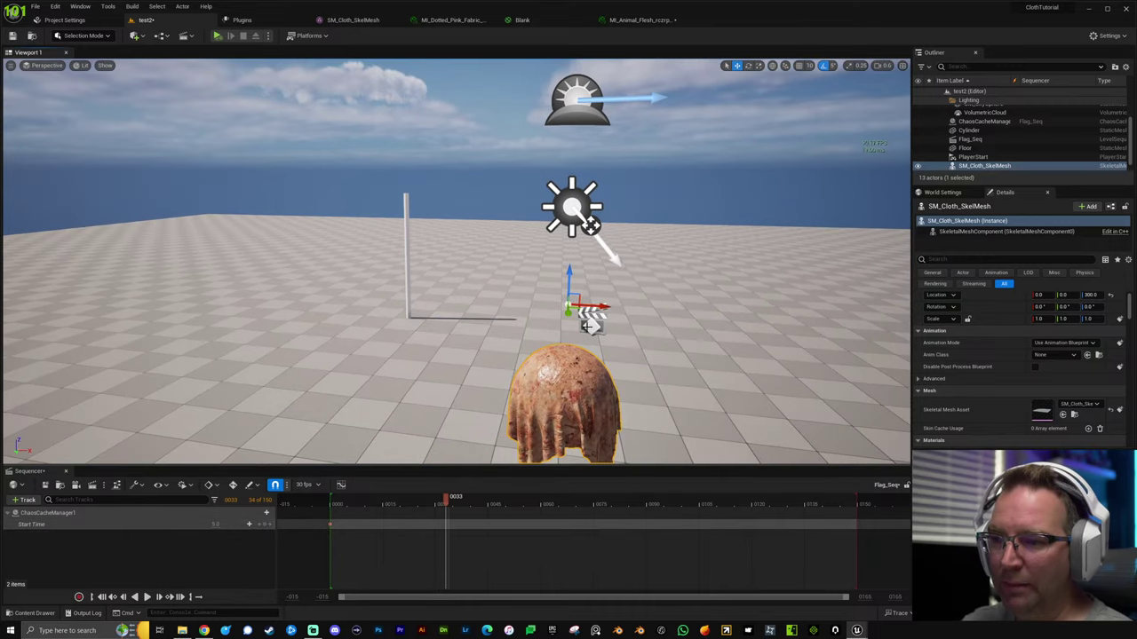
left_click_drag(575, 298, 368, 245)
Inspect the frozen cloth up close and shift it to about X -193, Z 360.
right_click_drag(539, 305, 507, 329)
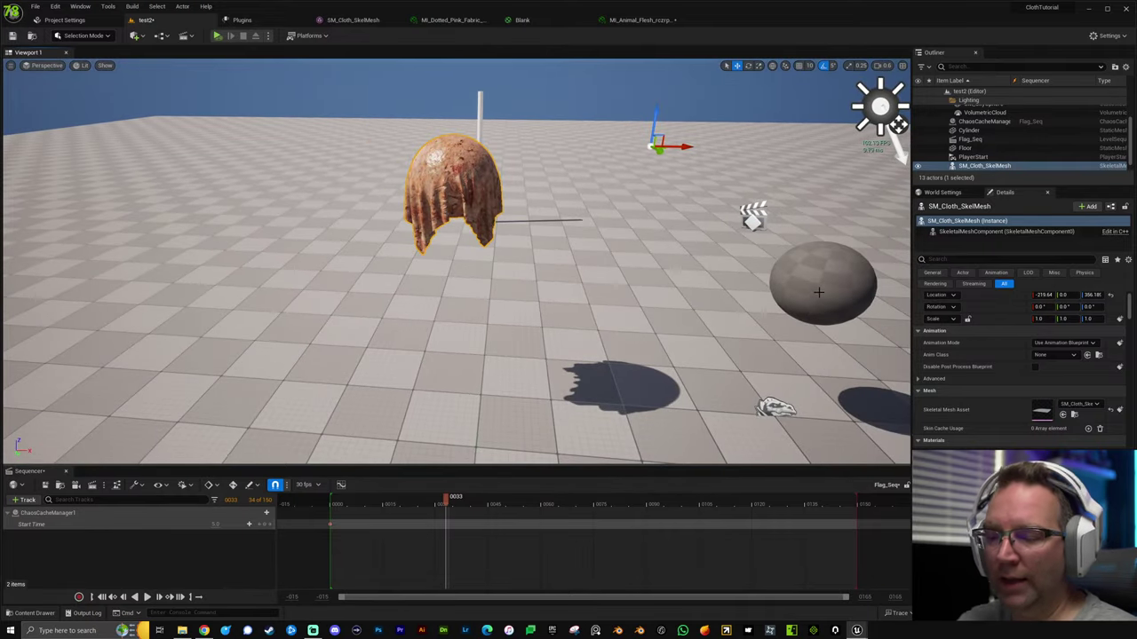
right_click_drag(759, 298, 684, 282)
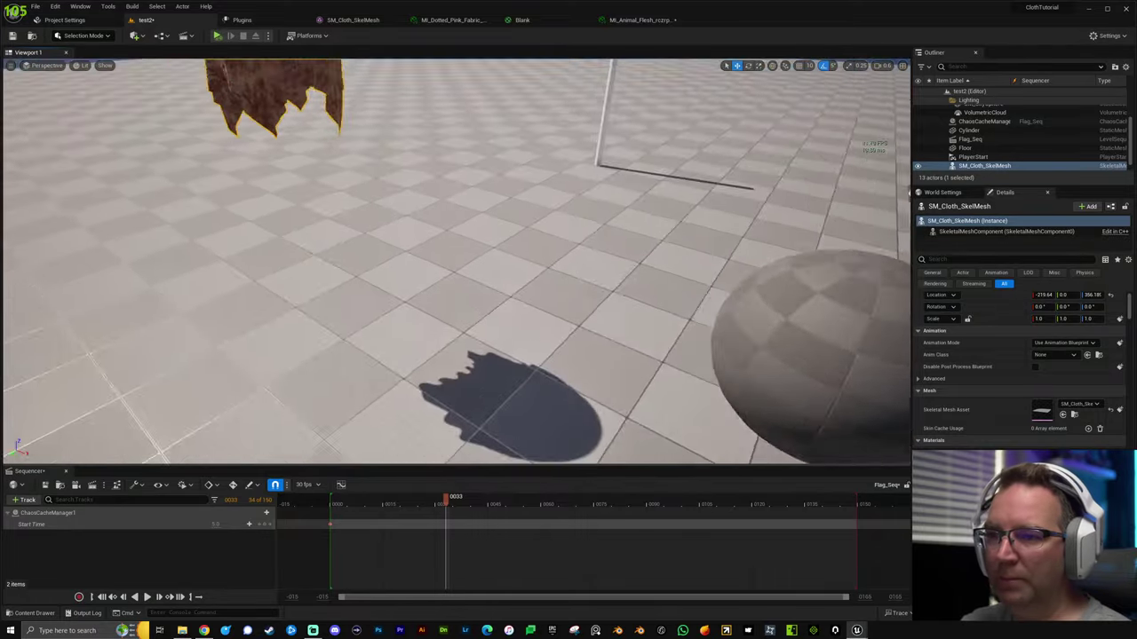
key("f")
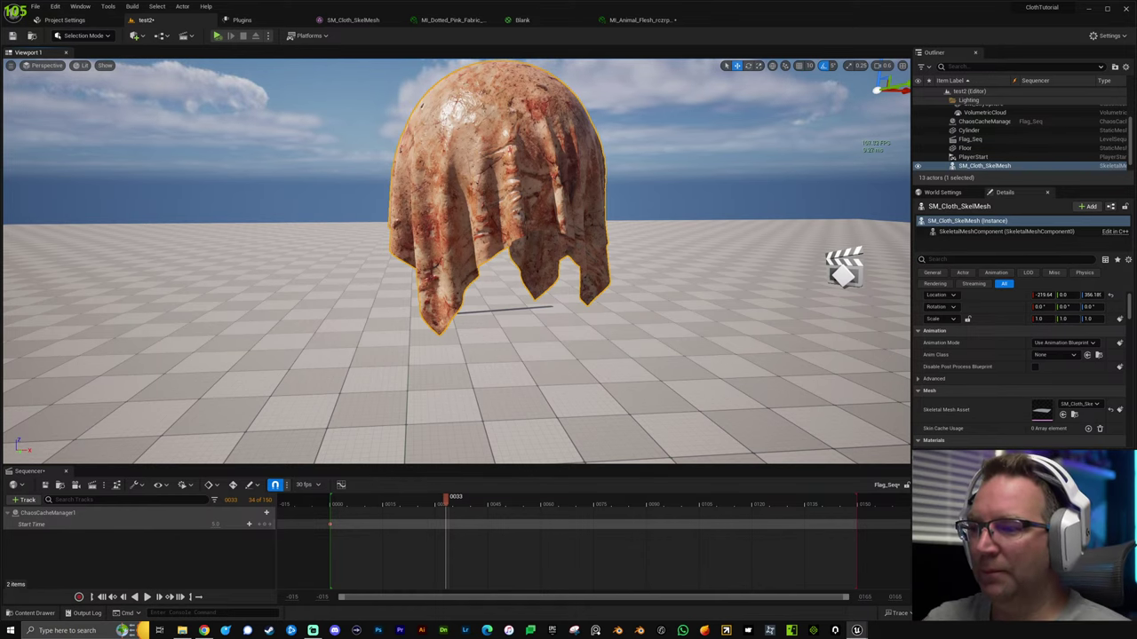
left_click_drag(550, 186, 440, 211, "alt")
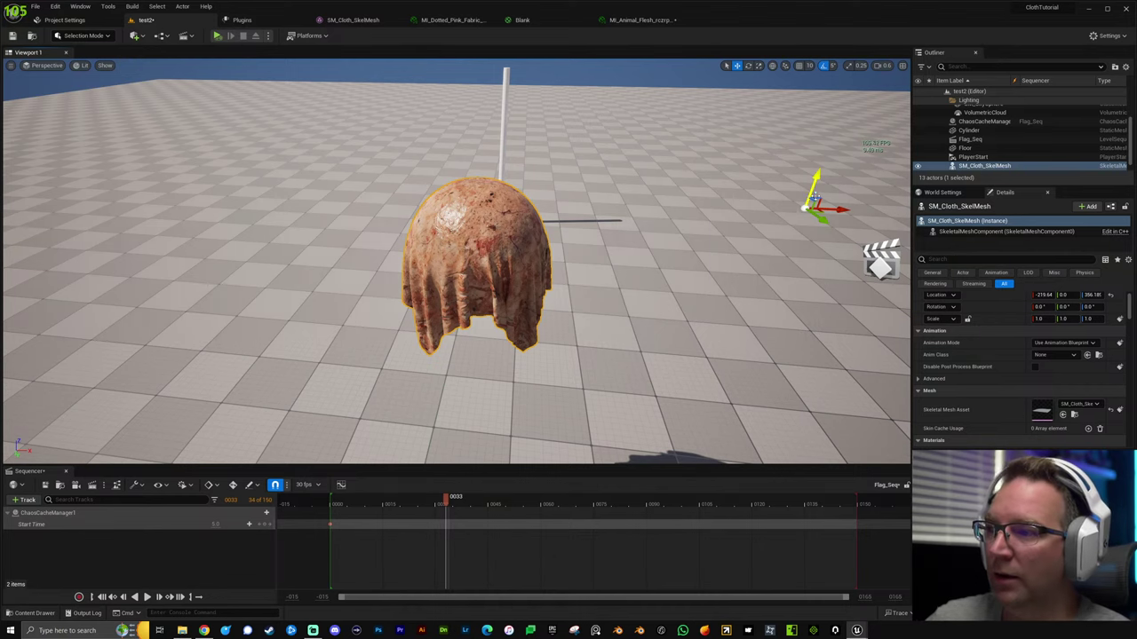
left_click_drag(813, 197, 851, 203)
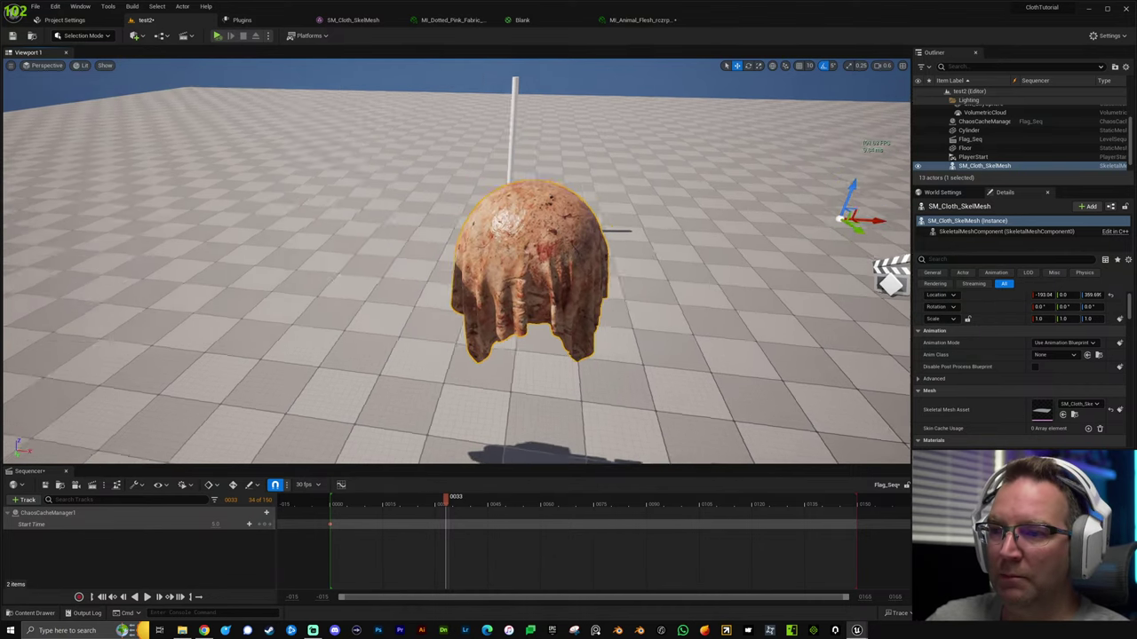
View the cloth from other angles and reposition it to about X -207, Y 64.
left_click_drag(652, 249, 430, 284, "alt")
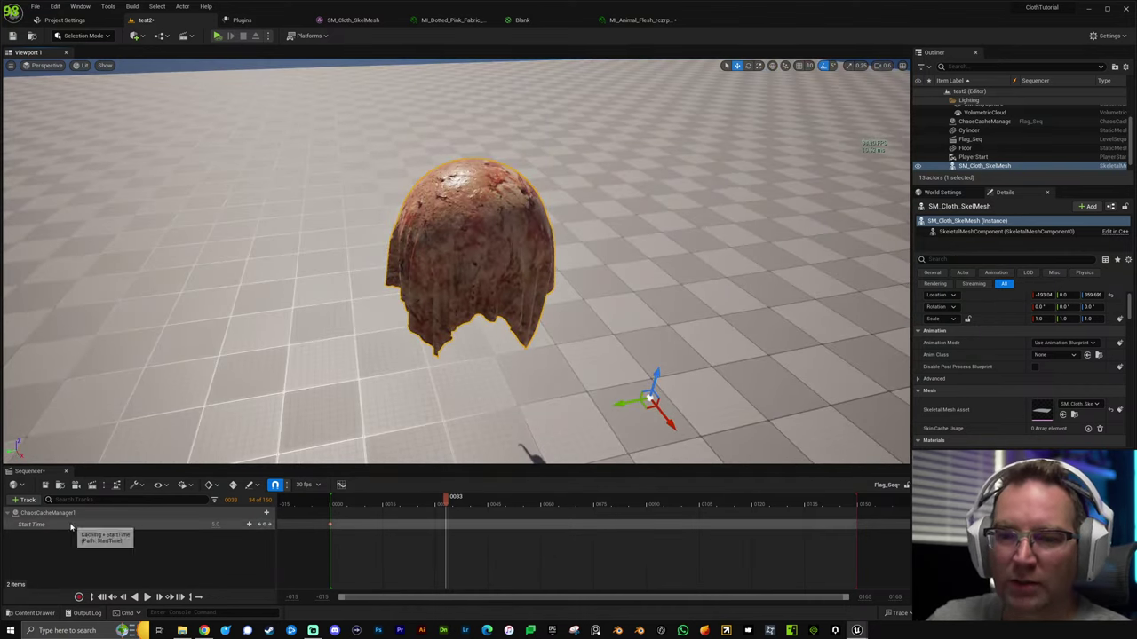
key("s")
right_click_drag(300, 442, 610, 190)
key("w")
key("a")
key("a")
key("a")
left_click_drag(686, 190, 665, 220)
key("q")
mouse_move(546, 225)
right_mouse_down()
mouse_move(551, 191)
mouse_move(586, 160)
mouse_move(541, 235)
right_mouse_up()
key("a")
key("s")
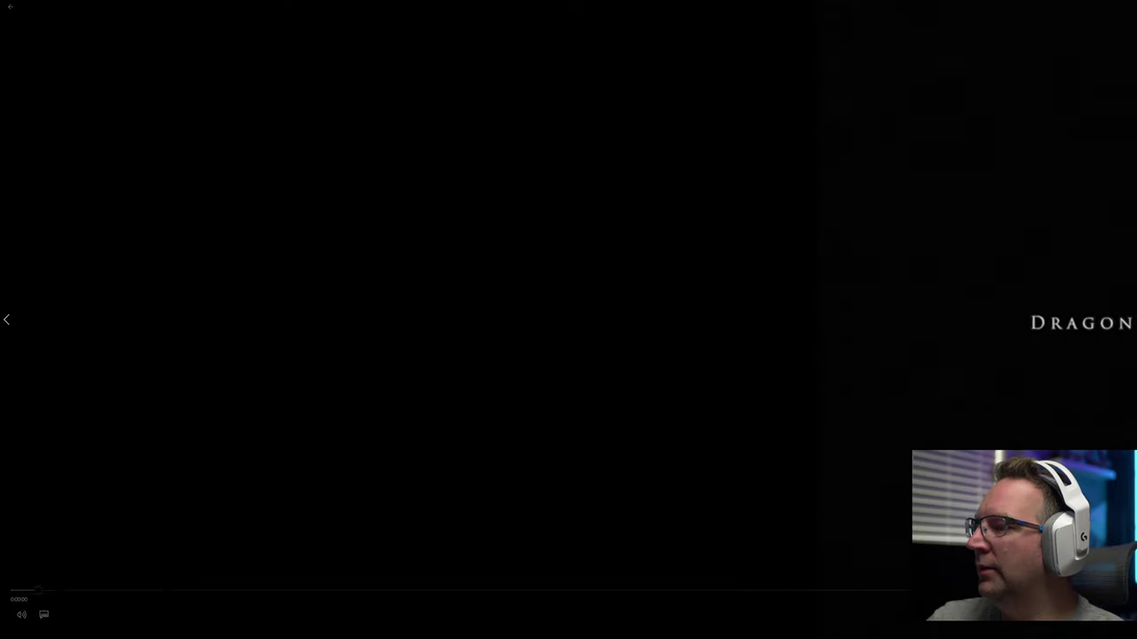
Pause the DragonHunter-H video in the media player, leave full screen, and move and maximize its window on this display.
key("space")
key("Escape")
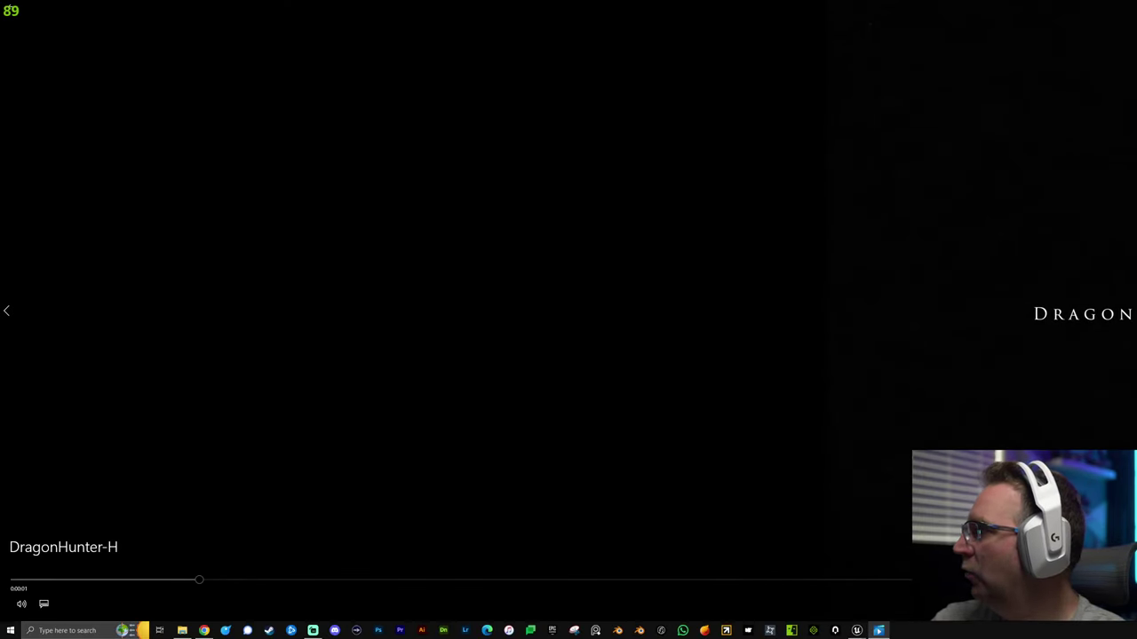
key("Escape")
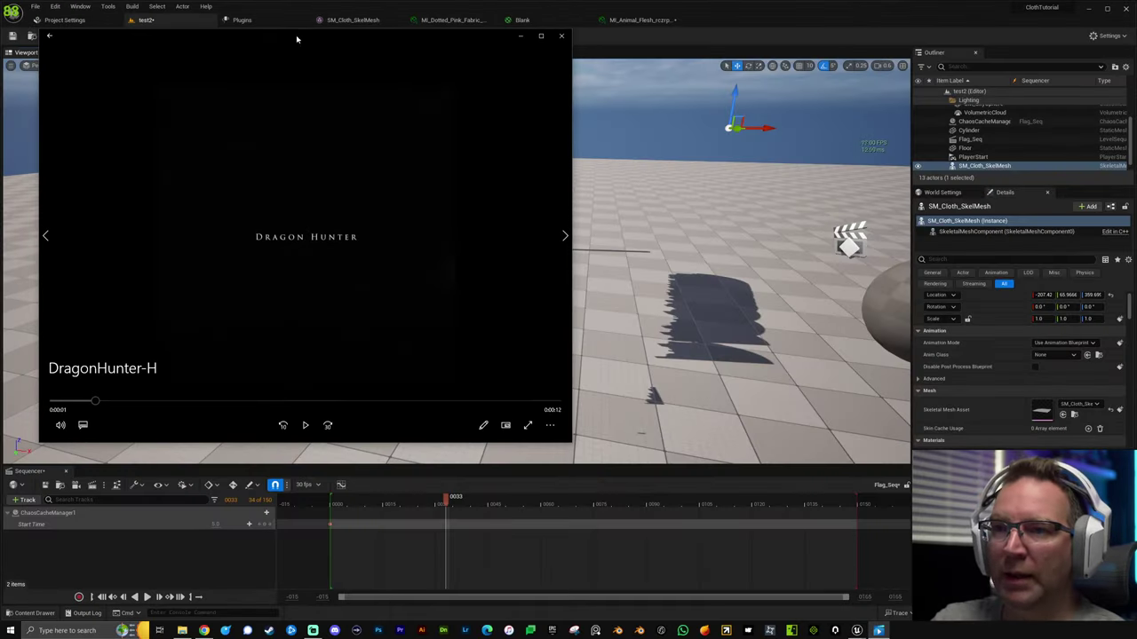
left_click_drag(296, 35, 12, 391)
double_click(12, 391)
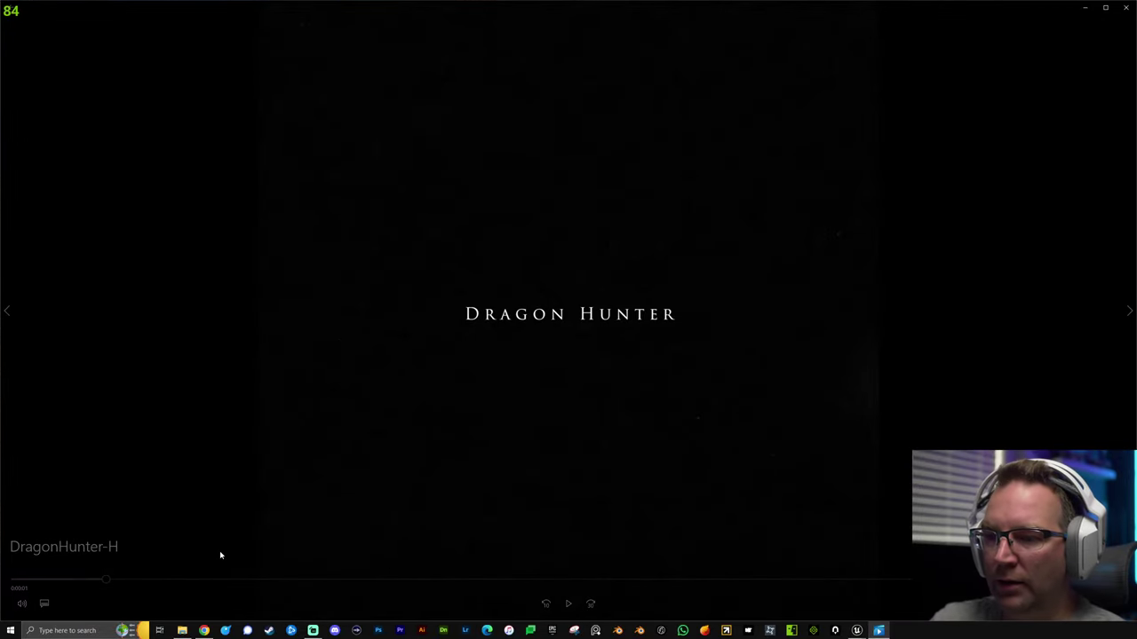
Scrub through the DragonHunter-H video to examine the dragon's wings and the fire-breathing shots.
left_click_drag(100, 579, 239, 581)
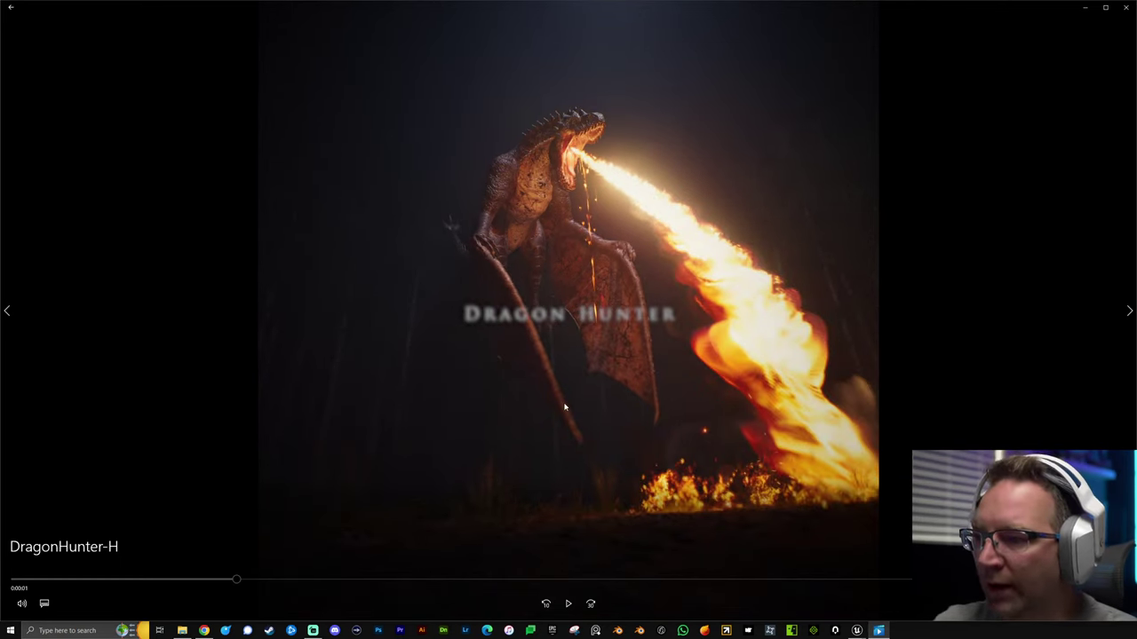
mouse_move(236, 580)
left_mouse_down()
mouse_move(274, 579)
mouse_move(215, 578)
mouse_move(310, 577)
mouse_move(259, 579)
left_mouse_up()
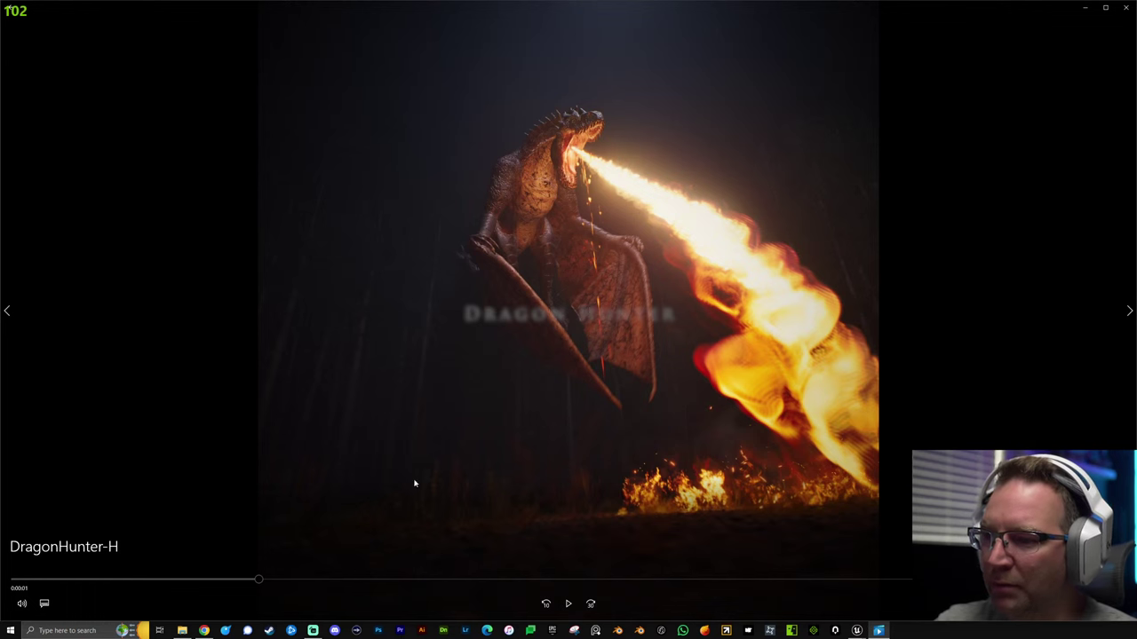
left_click_drag(260, 579, 767, 527)
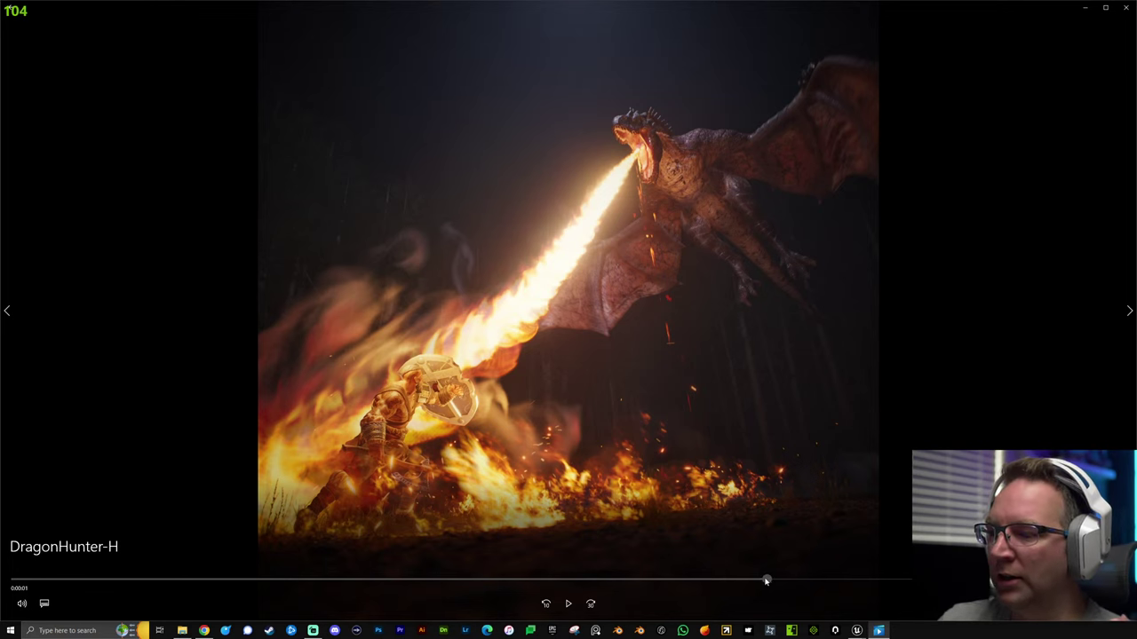
Scrub once more through the fire-breathing shot, close the DragonHunter-H video, and return to the Unreal Editor level.
left_click_drag(766, 580, 910, 582)
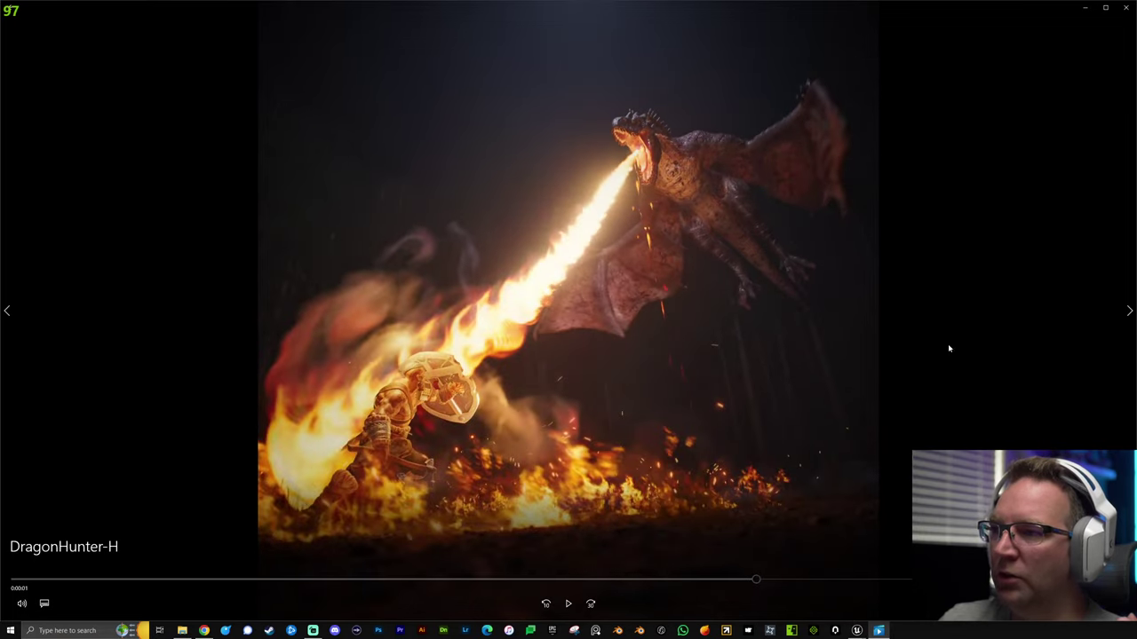
left_click(1128, 7)
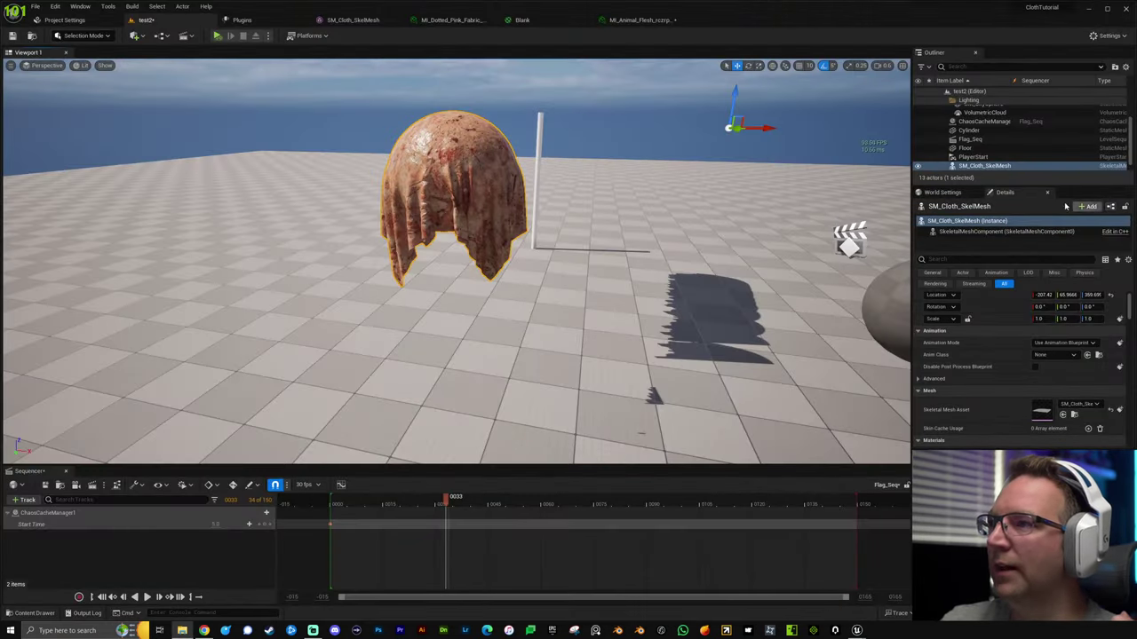
left_click(512, 283)
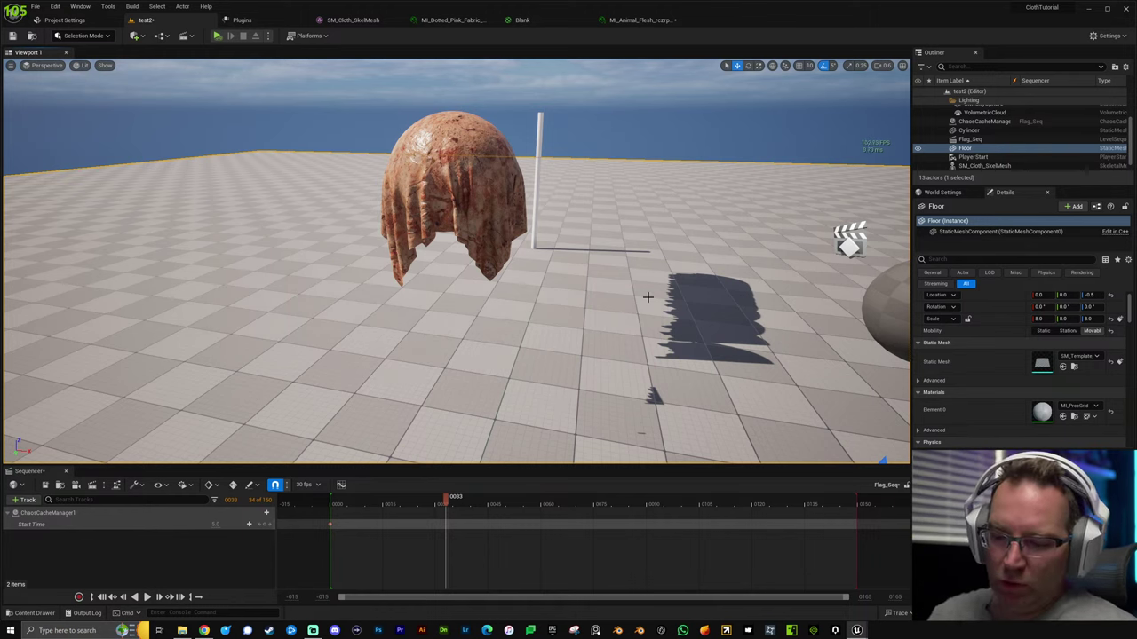
Raise the white pole Cylinder beside the cloth to about Z 217.
right_click_drag(598, 244, 597, 244)
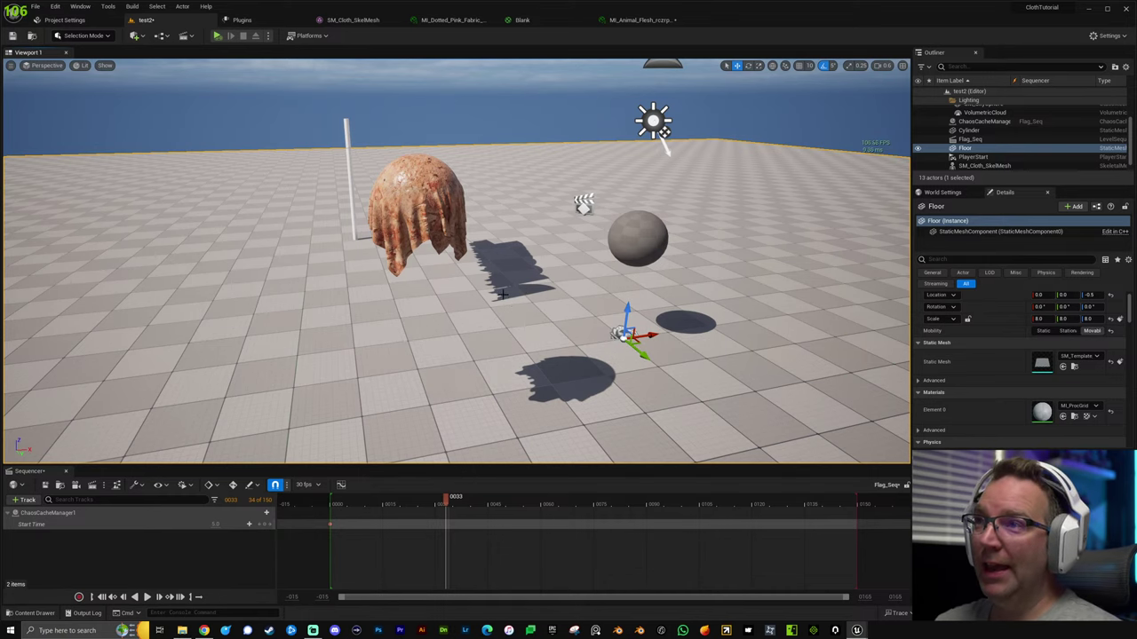
right_click_drag(422, 287, 462, 292)
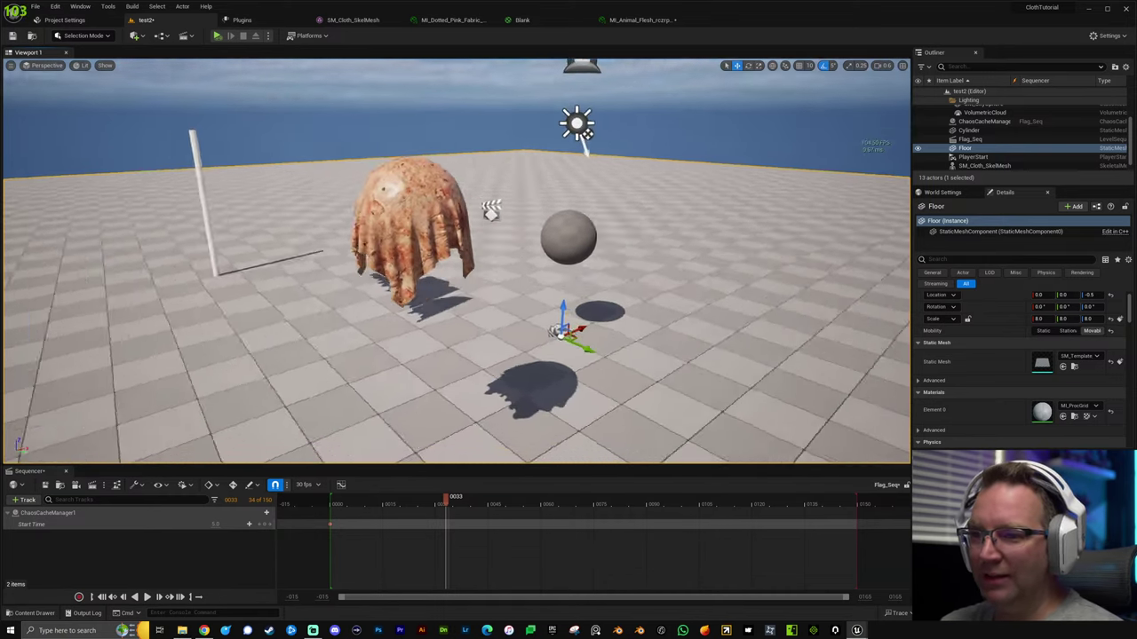
right_click_drag(342, 309, 347, 307)
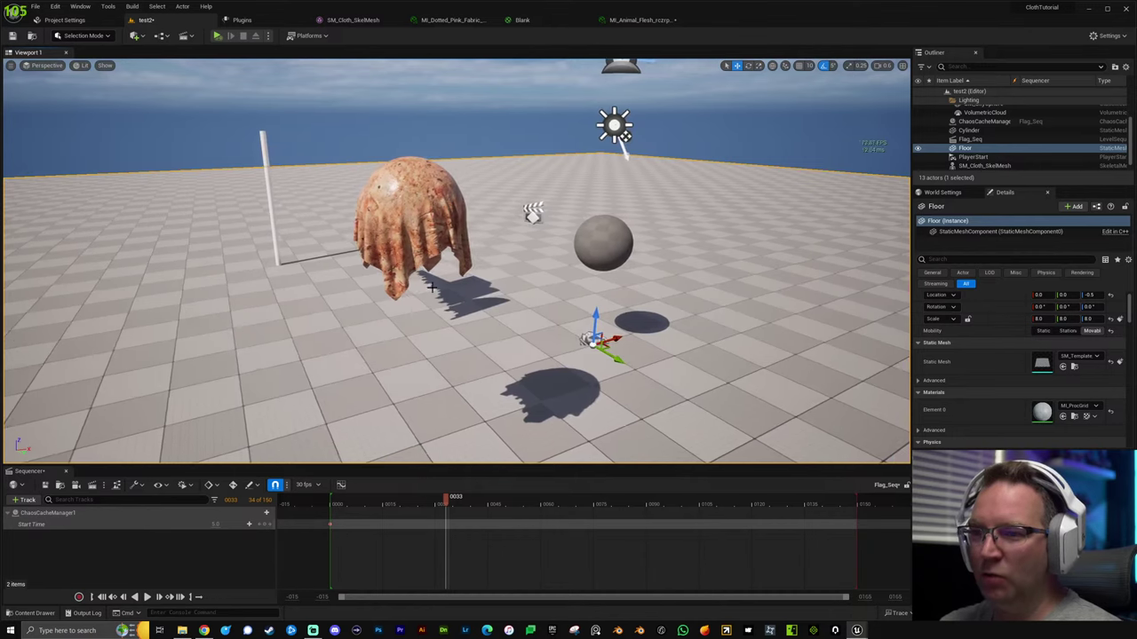
left_click(271, 210)
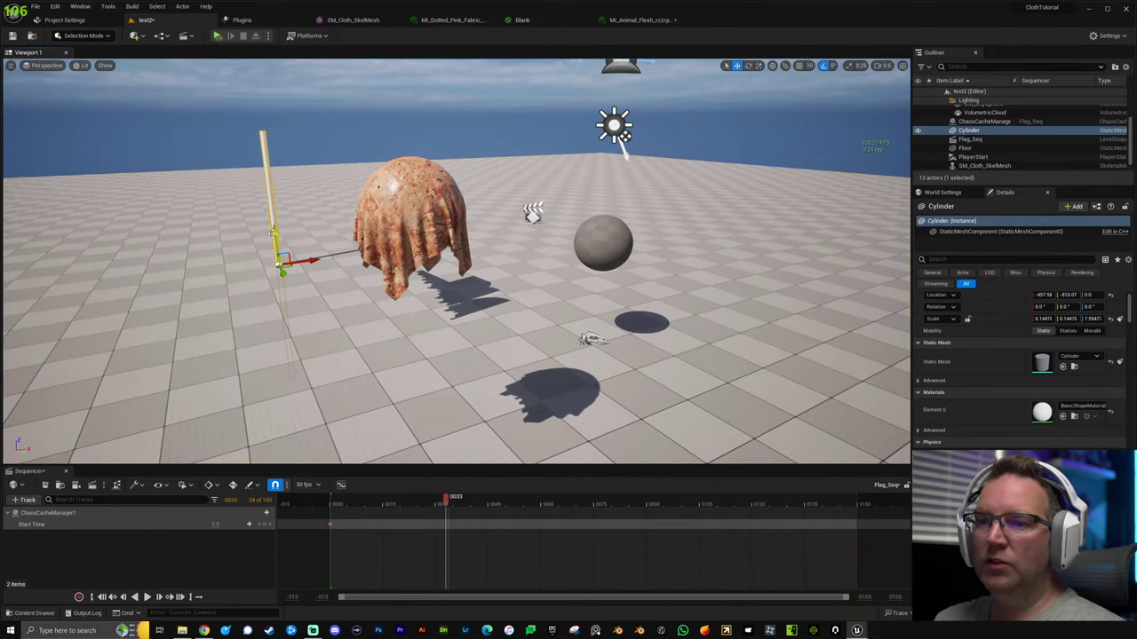
left_click_drag(272, 229, 285, 160)
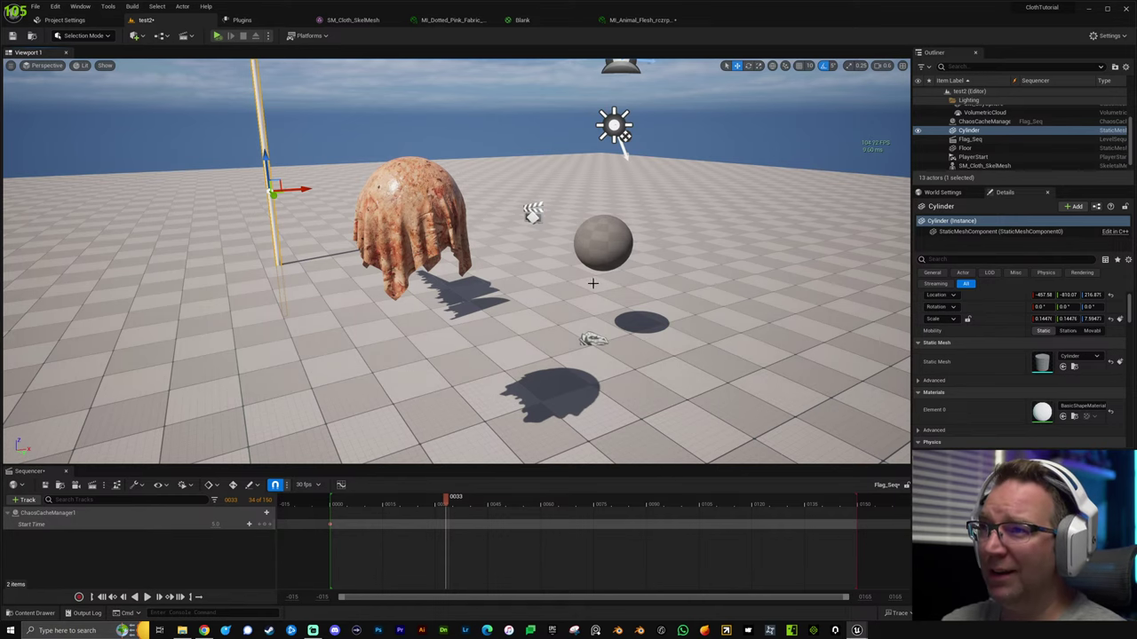
View the raised pole and the draped cloth mesh from other angles.
right_click_drag(531, 295, 422, 315)
key("a")
key("d")
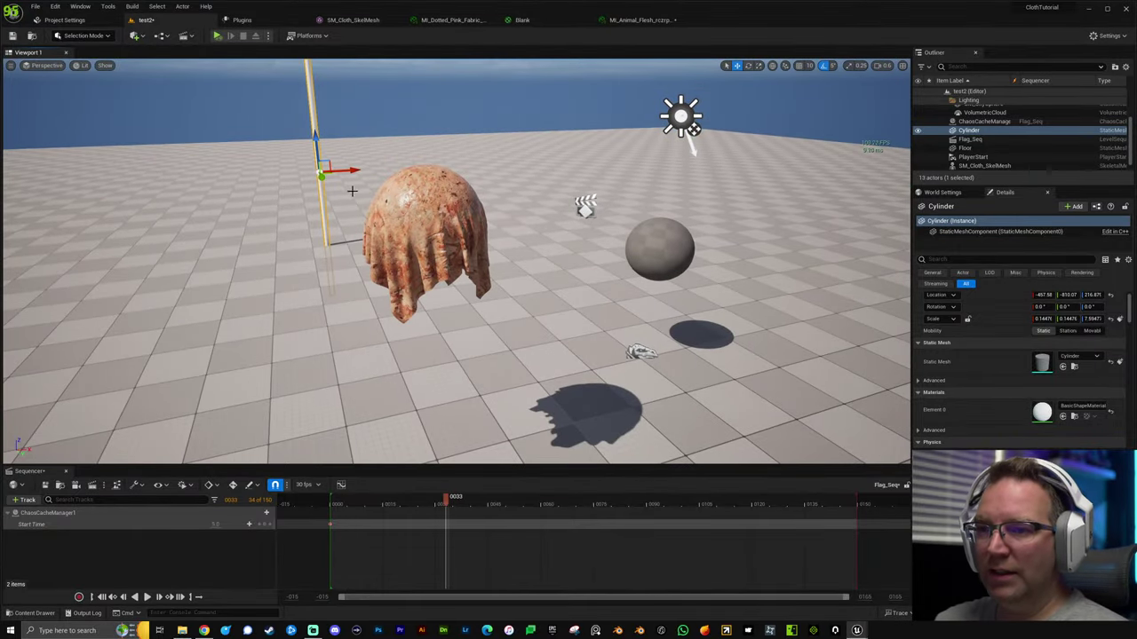
left_click(424, 201)
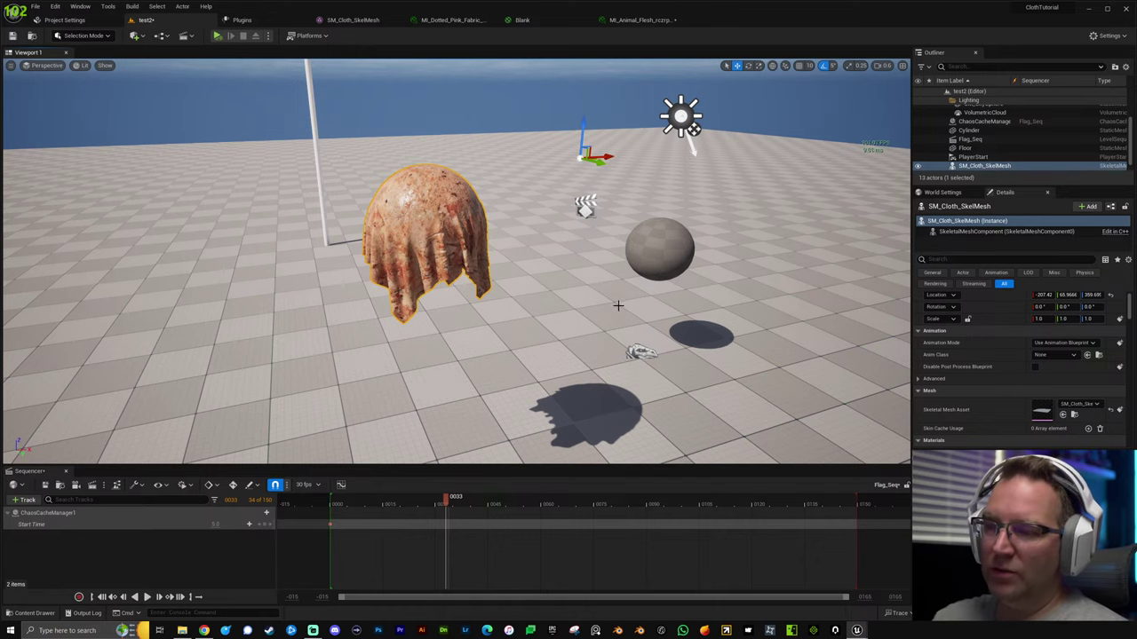
right_click_drag(604, 281, 569, 287)
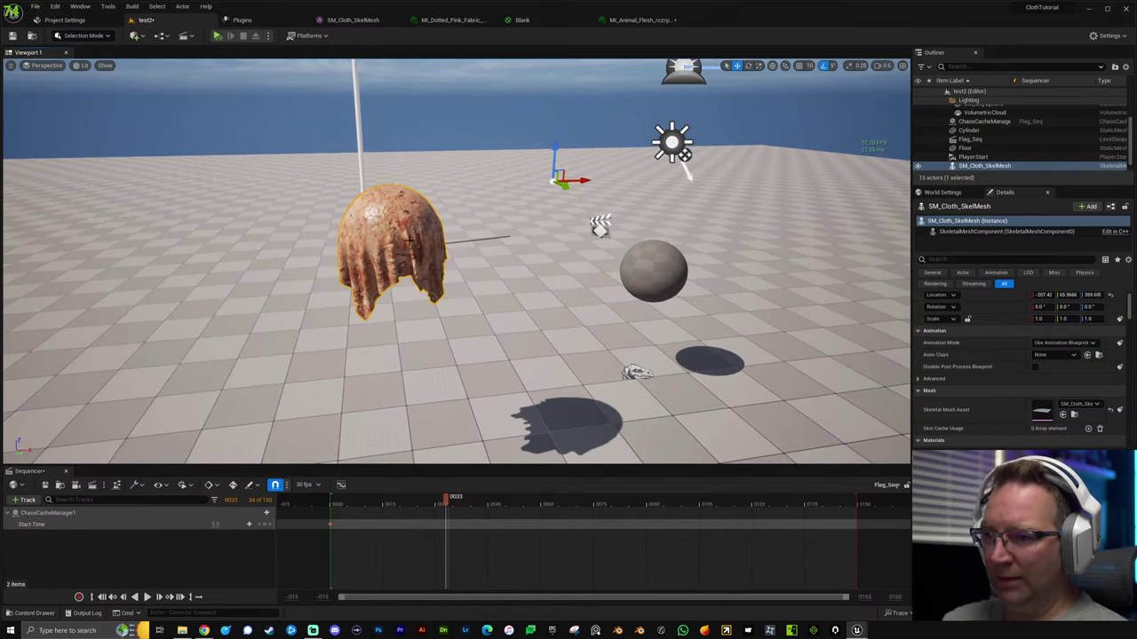
Create a new level from the Basic template.
left_click(36, 6)
left_click(133, 31)
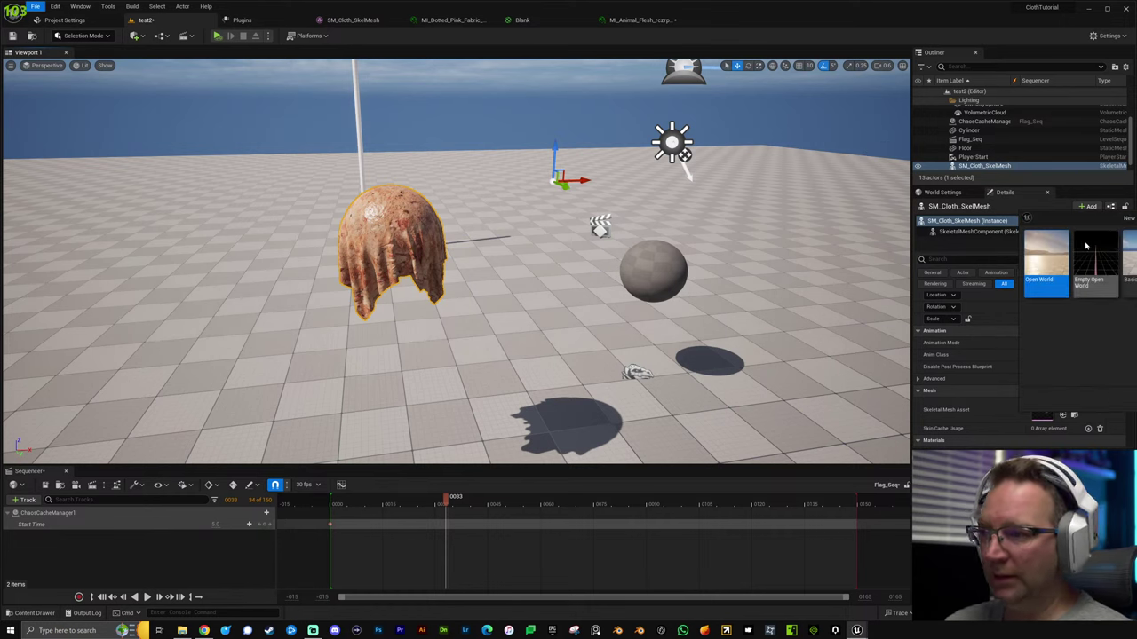
double_click(1128, 264)
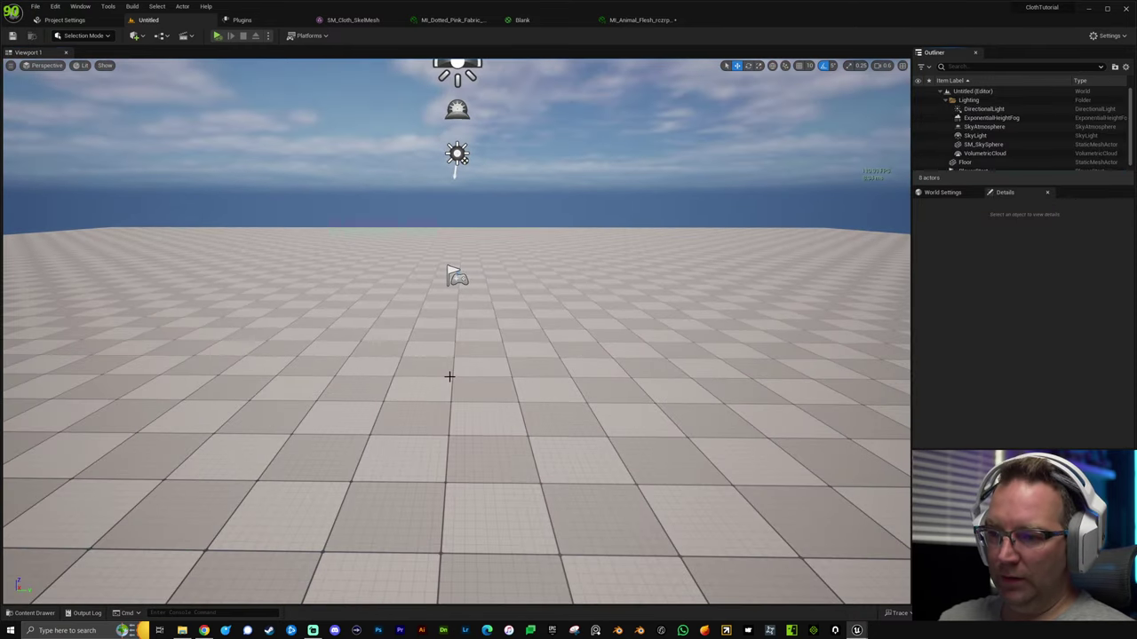
Place BP_ThirdPersonCharacter from the ThirdPerson Blueprints folder near the middle of the level.
key("ctrl+space")
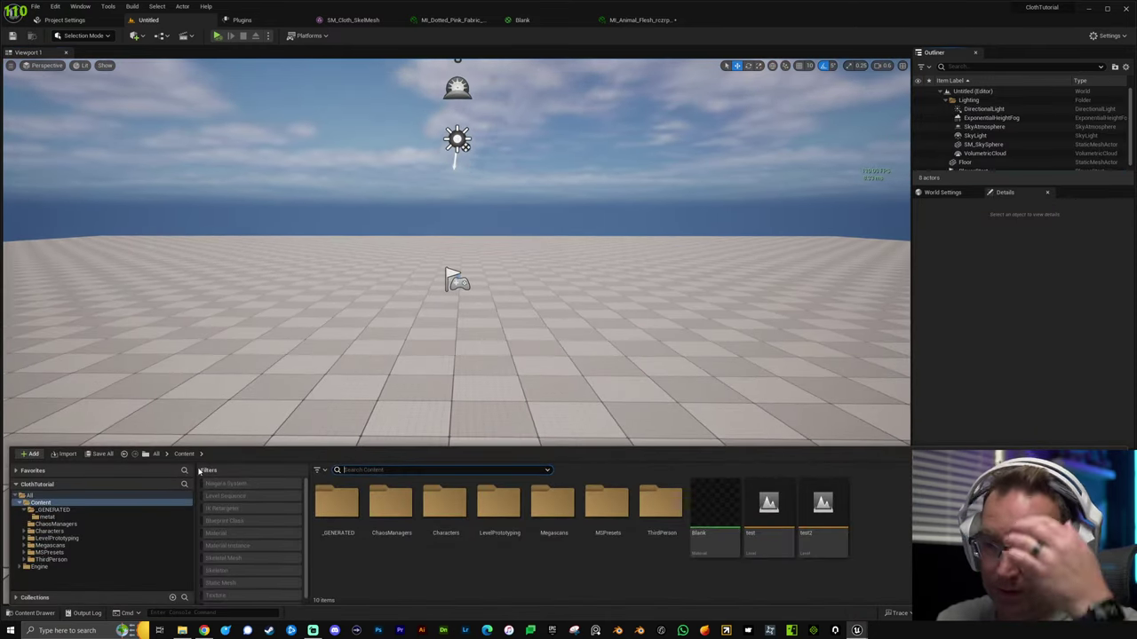
left_click(51, 560)
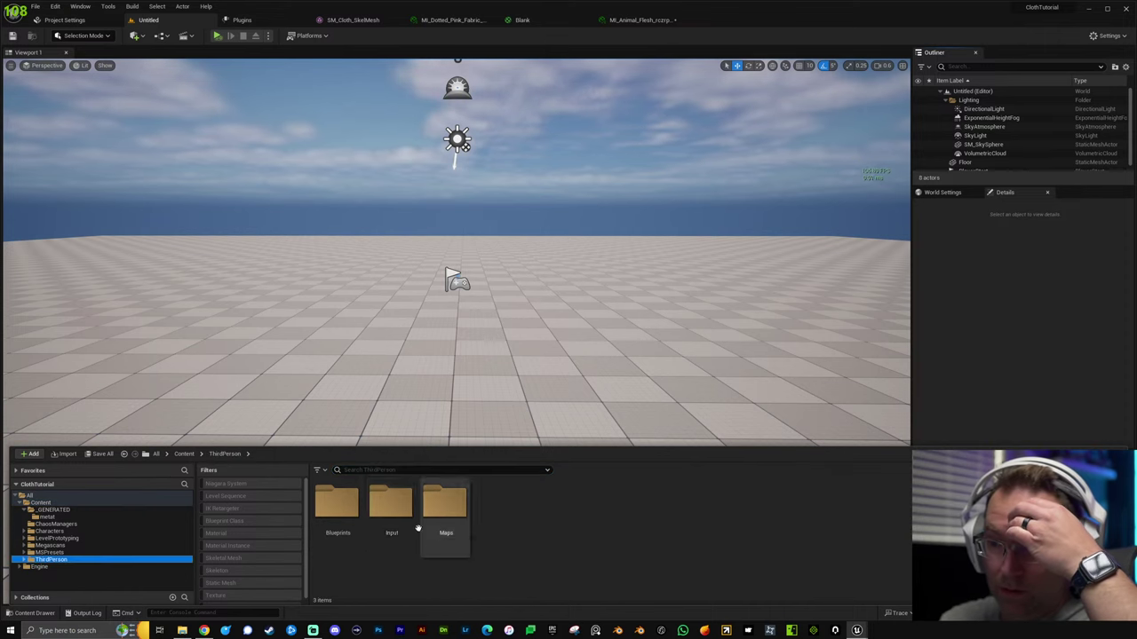
left_click(337, 504)
double_click(337, 504)
left_click_drag(335, 506, 459, 307)
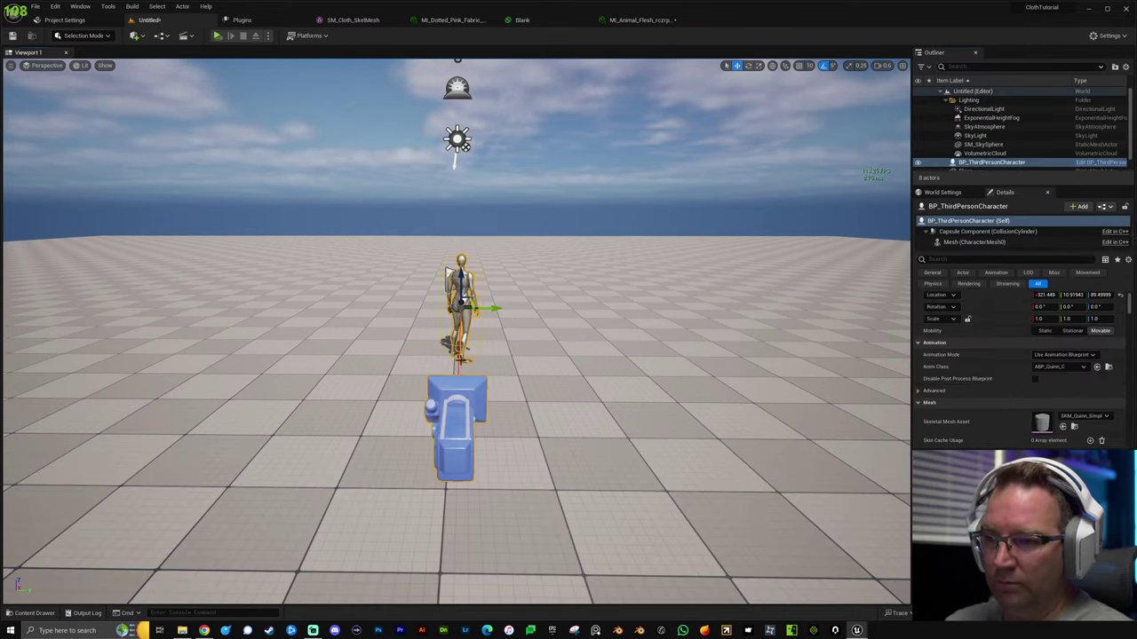
Reset the third-person character's location to the origin and raise it to about Z 154.
left_click(1120, 294)
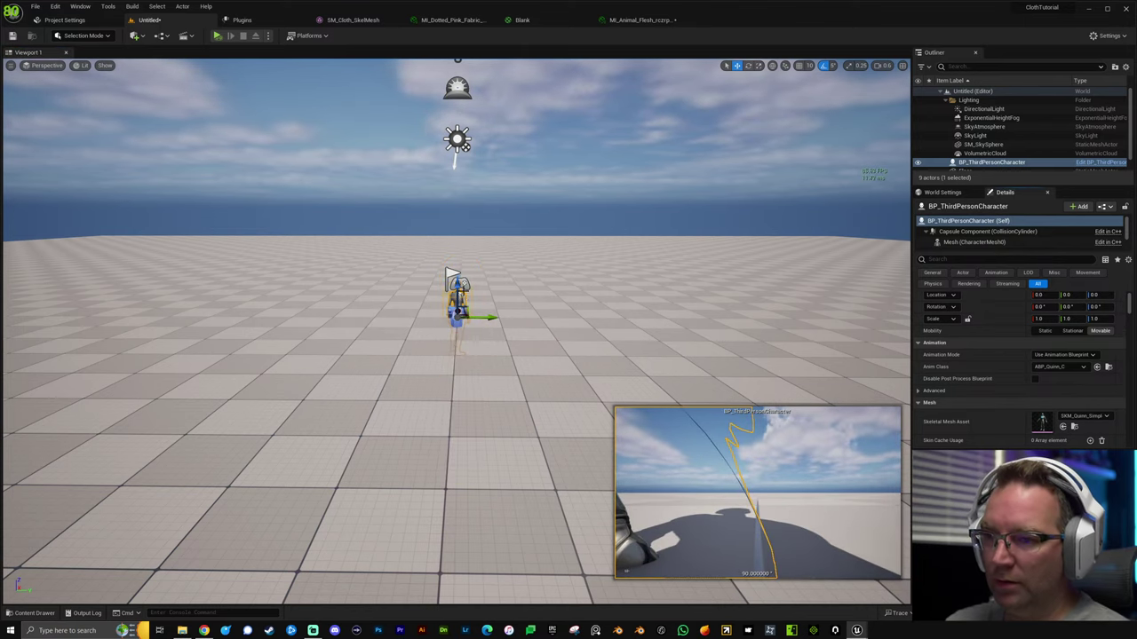
left_click_drag(461, 291, 518, 233)
key("f")
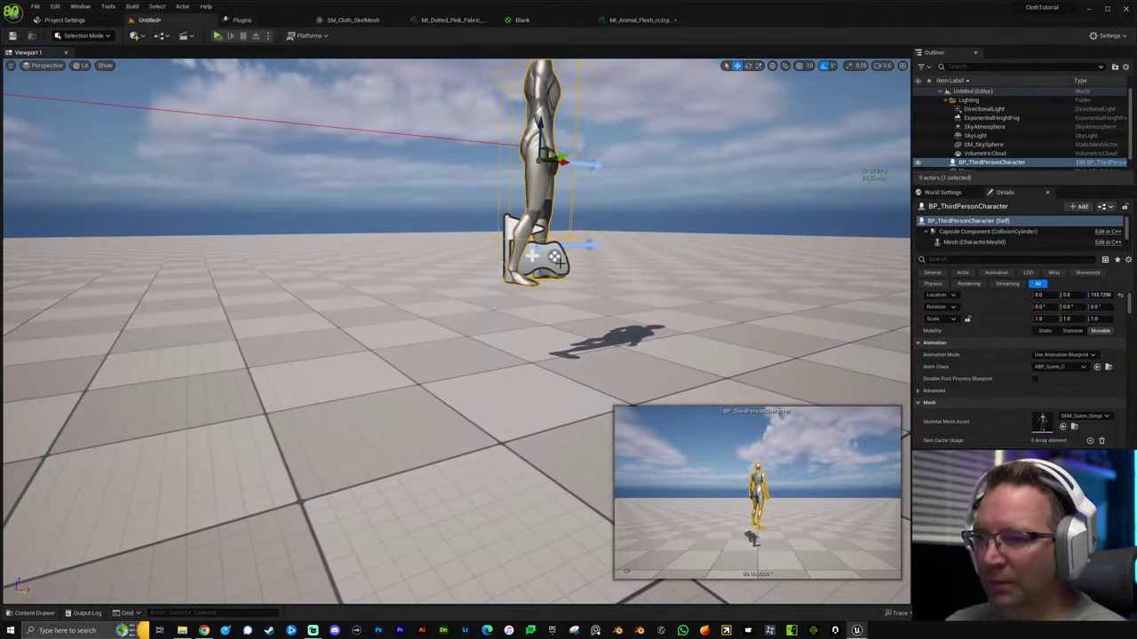
Delete the Player Start under the character and snap the character down onto the floor.
left_click(555, 258)
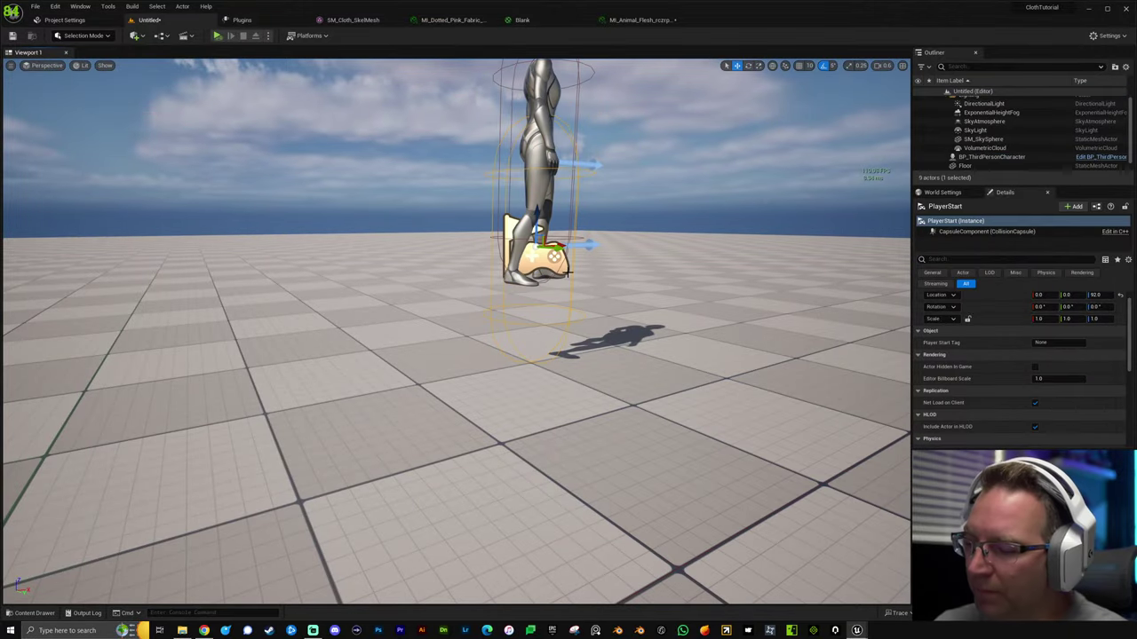
key("Delete")
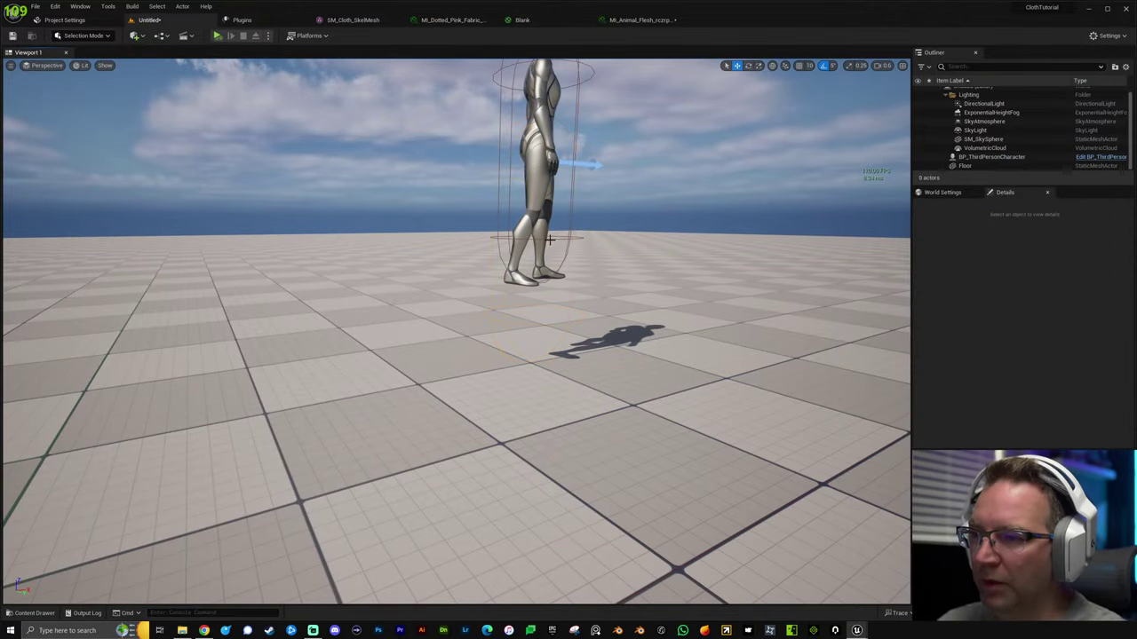
left_click(550, 238)
key("f")
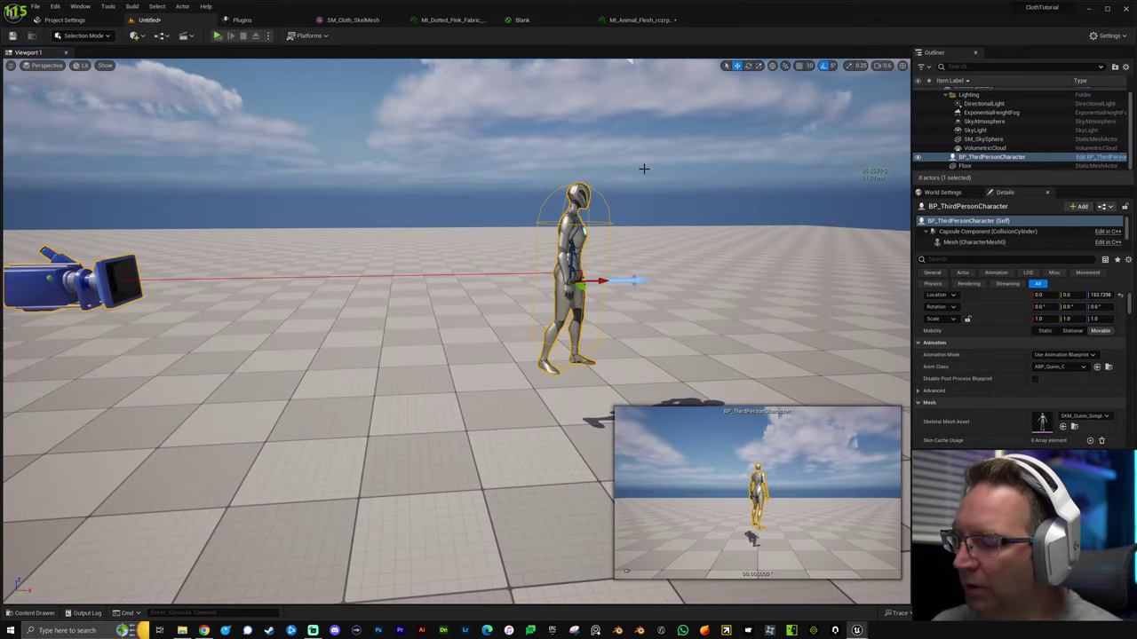
key("End")
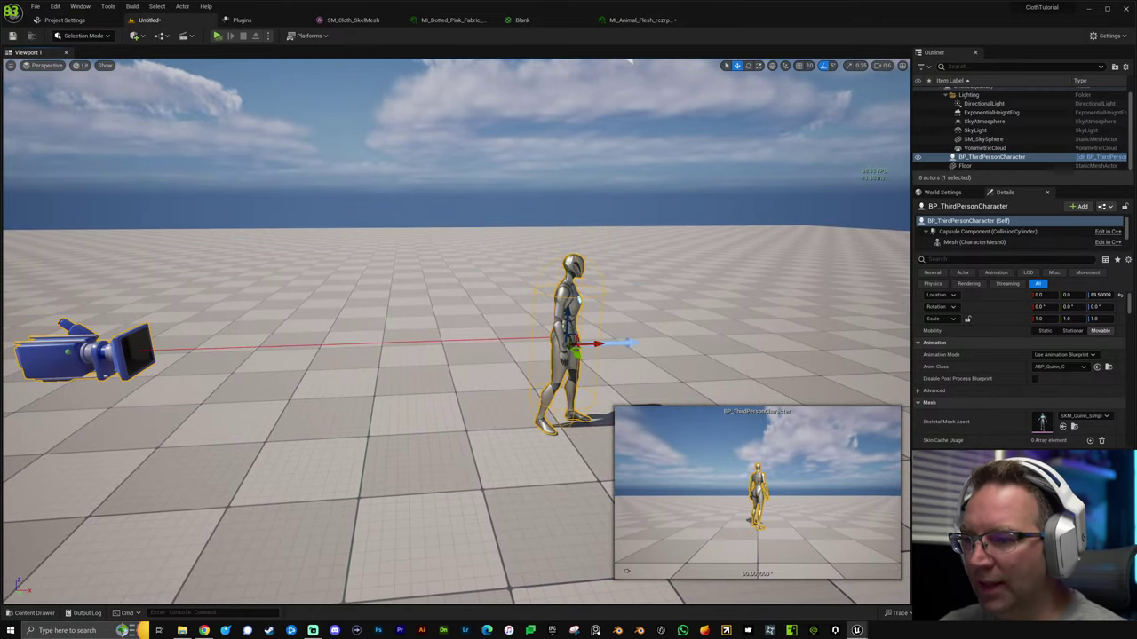
Play-test the level in the viewport to check which character is controlled, and stop the session.
key("f")
key("e")
mouse_move(589, 337)
right_mouse_down()
mouse_move(589, 348)
mouse_move(559, 348)
mouse_move(582, 348)
right_mouse_up()
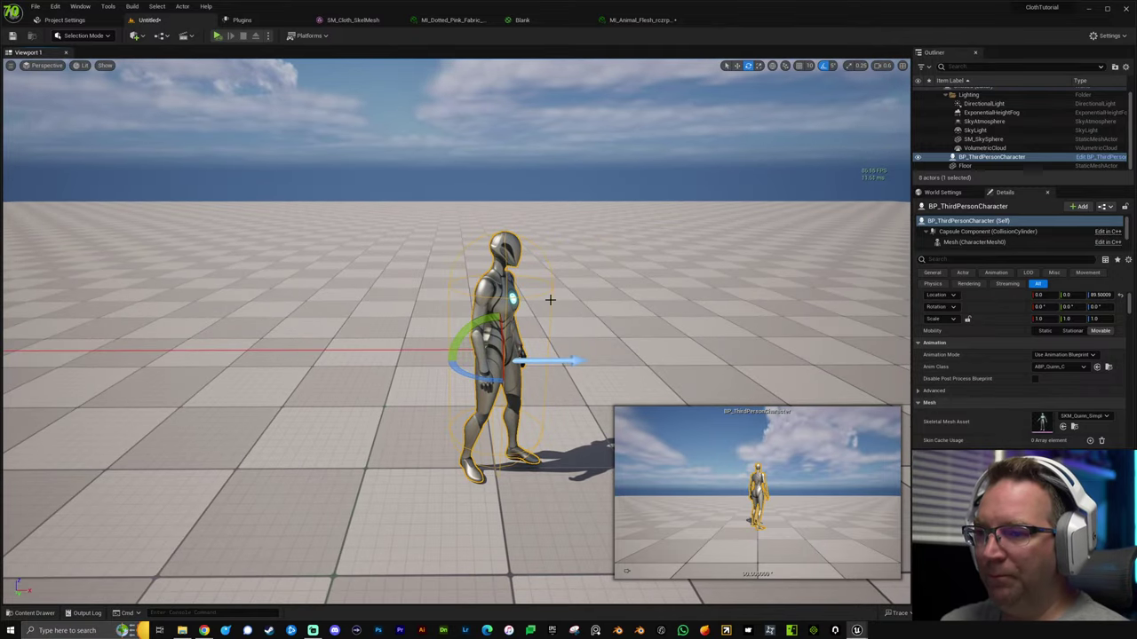
left_click_drag(550, 300, 625, 298, "alt")
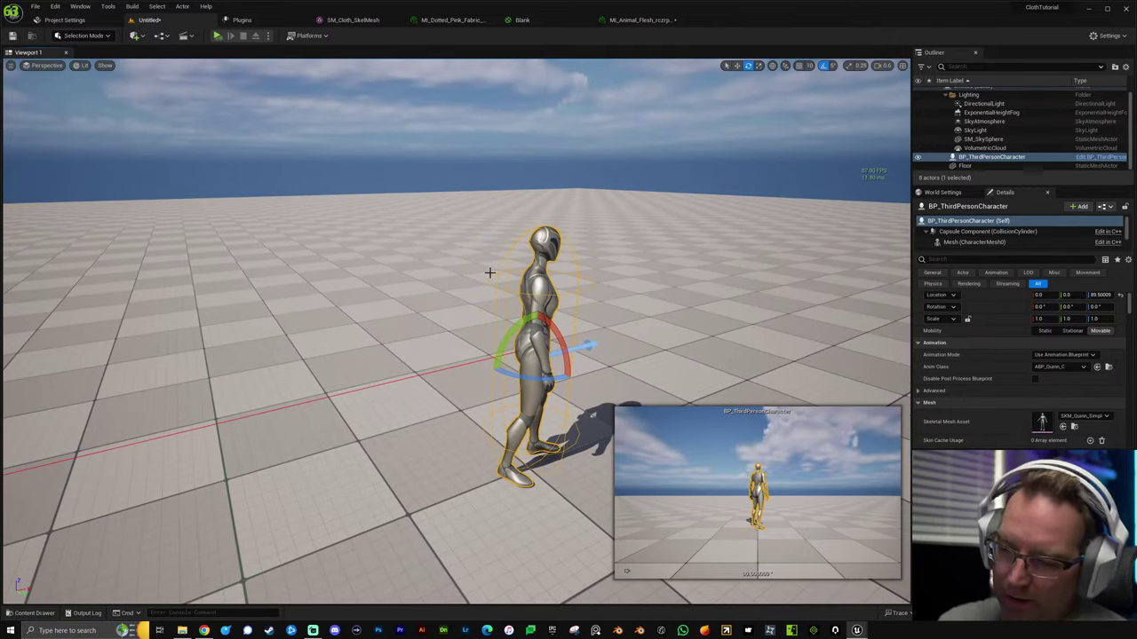
left_click(268, 36)
left_click(302, 59)
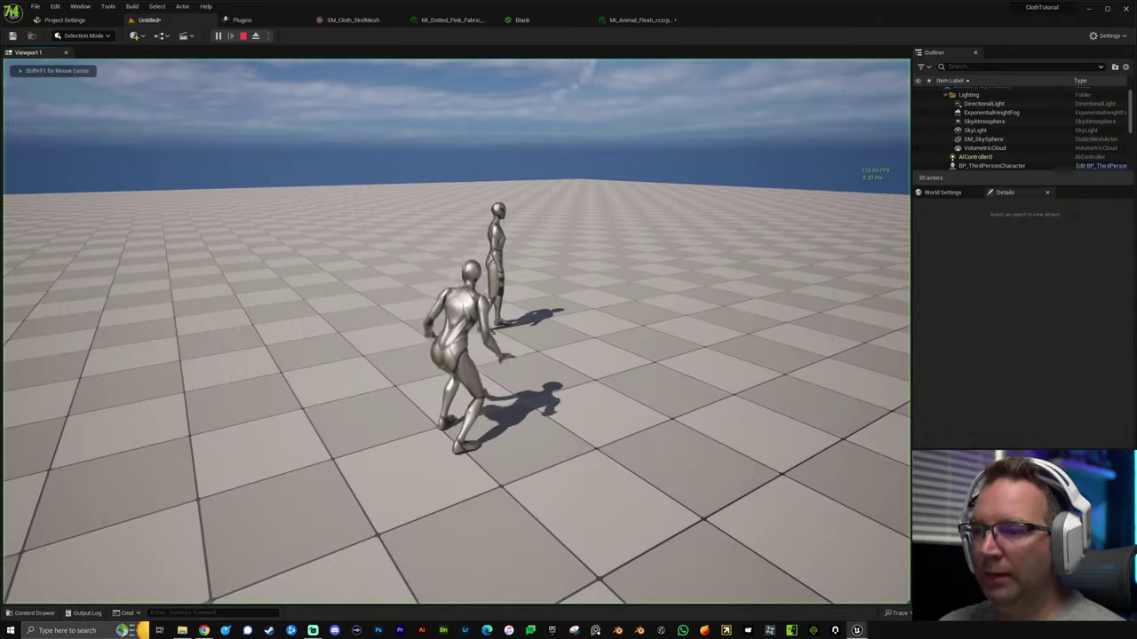
key("Escape")
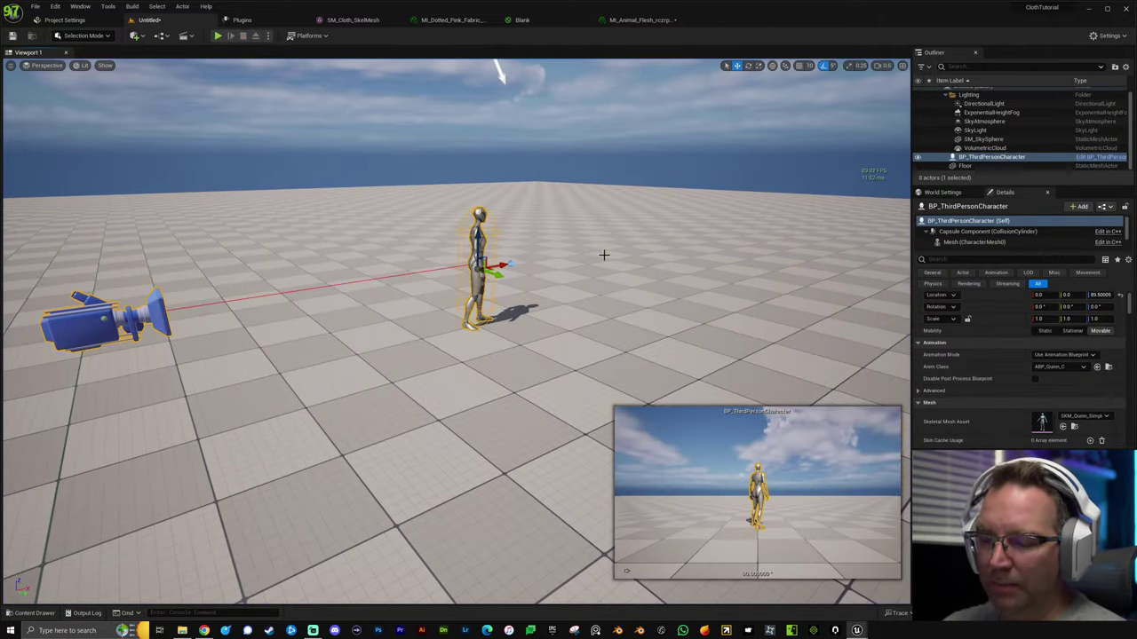
Find the character's possession settings with "poss" and set Auto Possess Player to Player 0.
mouse_move(603, 255)
right_mouse_down()
mouse_move(551, 255)
mouse_move(606, 254)
right_mouse_up()
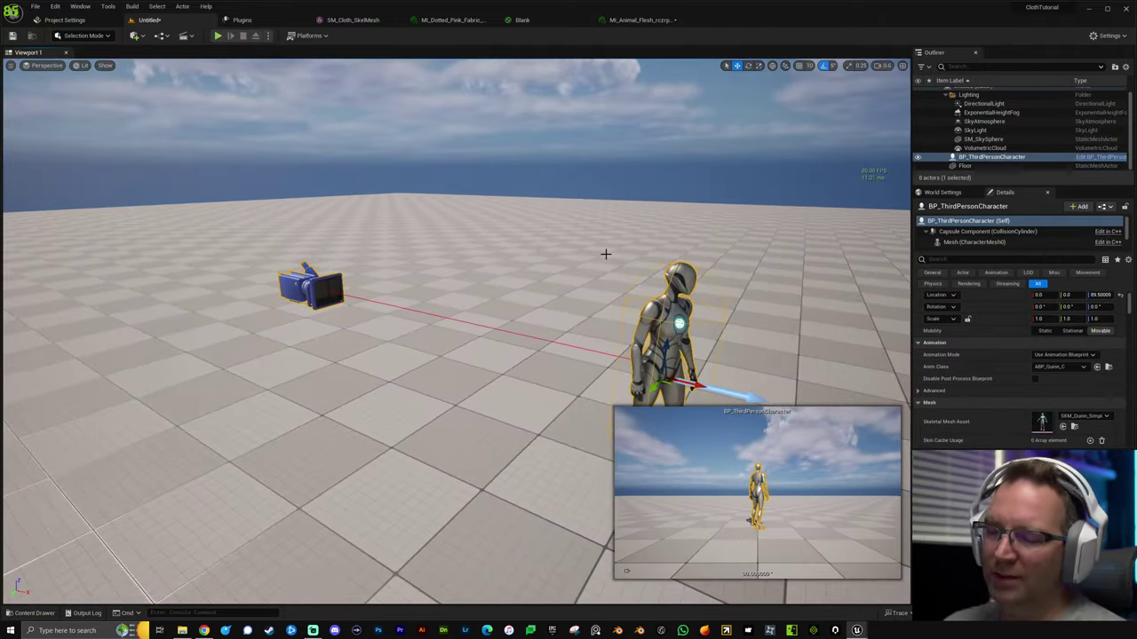
right_click_drag(520, 281, 609, 352)
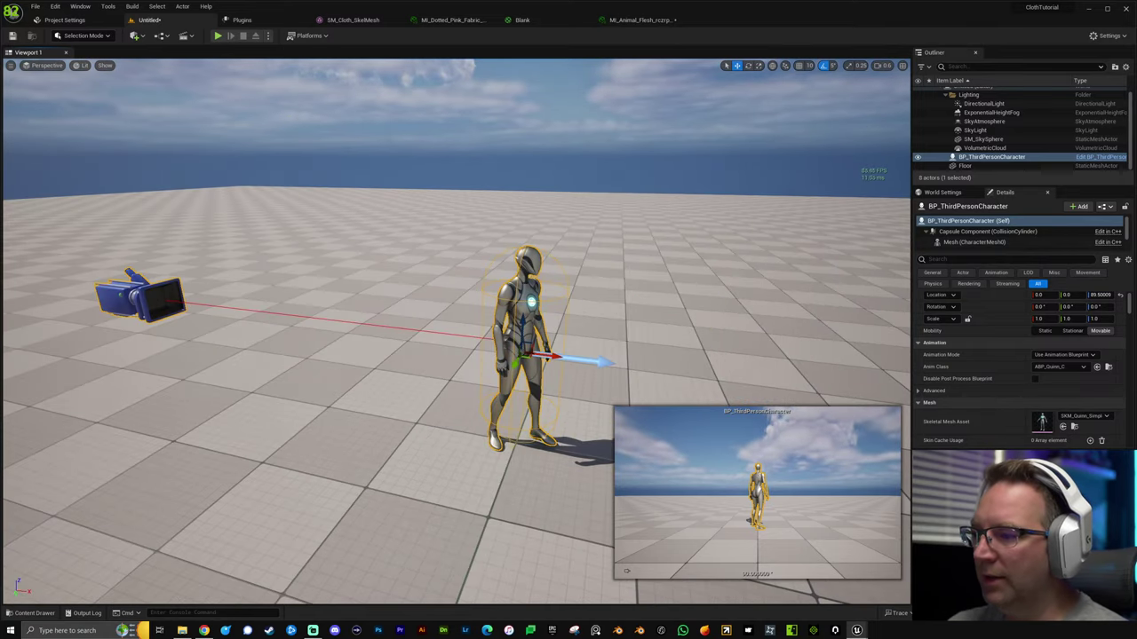
type("poss")
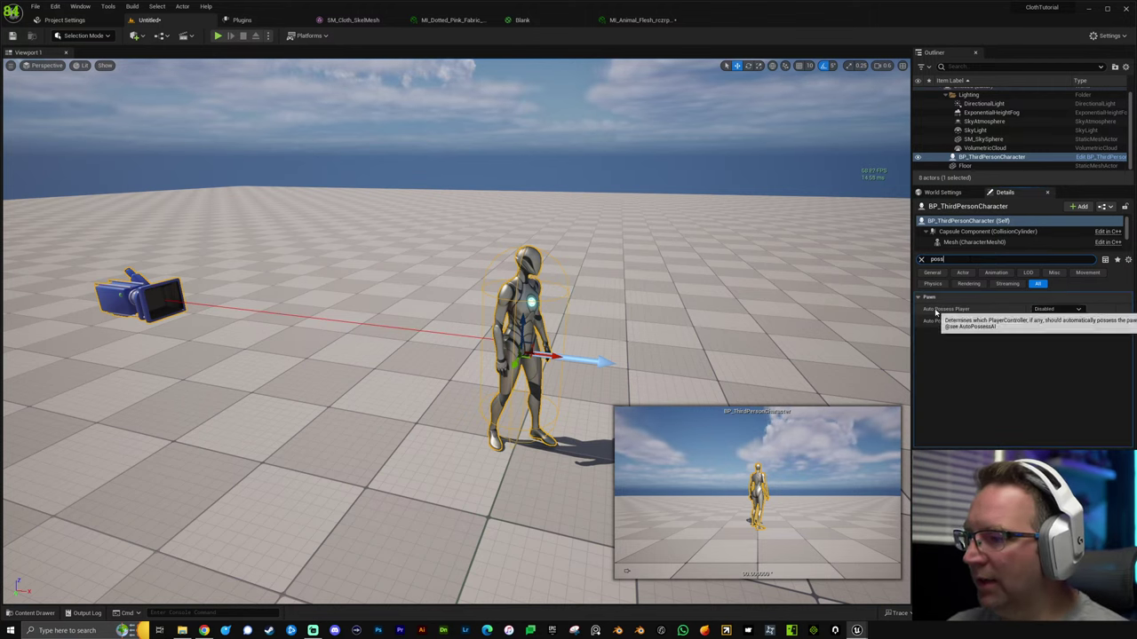
left_click(1039, 310)
left_click(1056, 327)
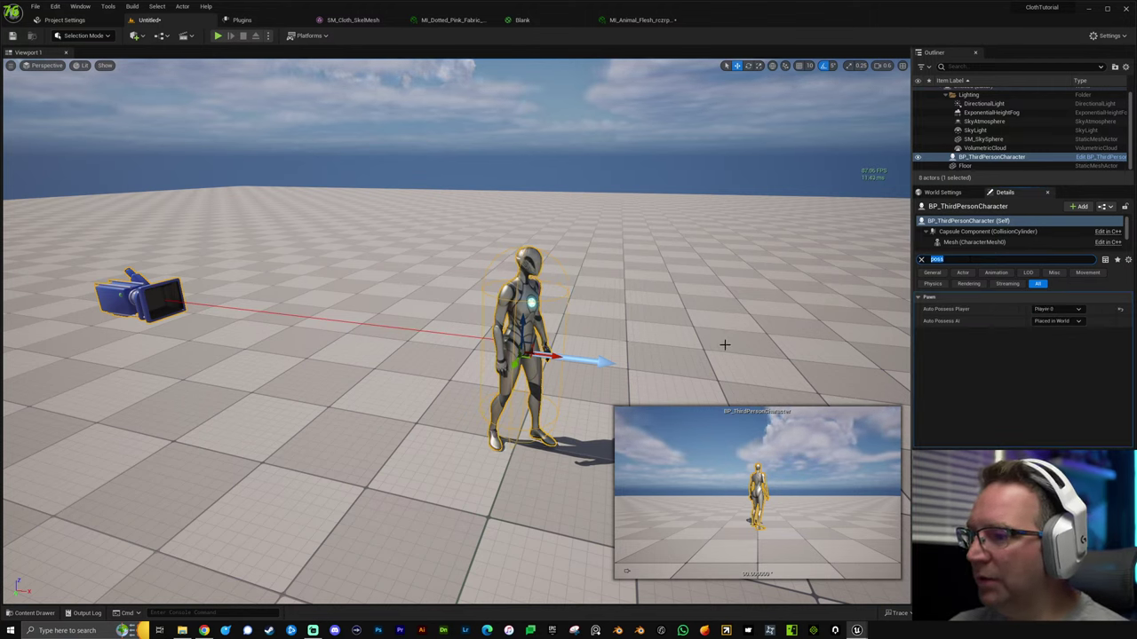
right_click_drag(658, 321, 688, 308)
key("Escape")
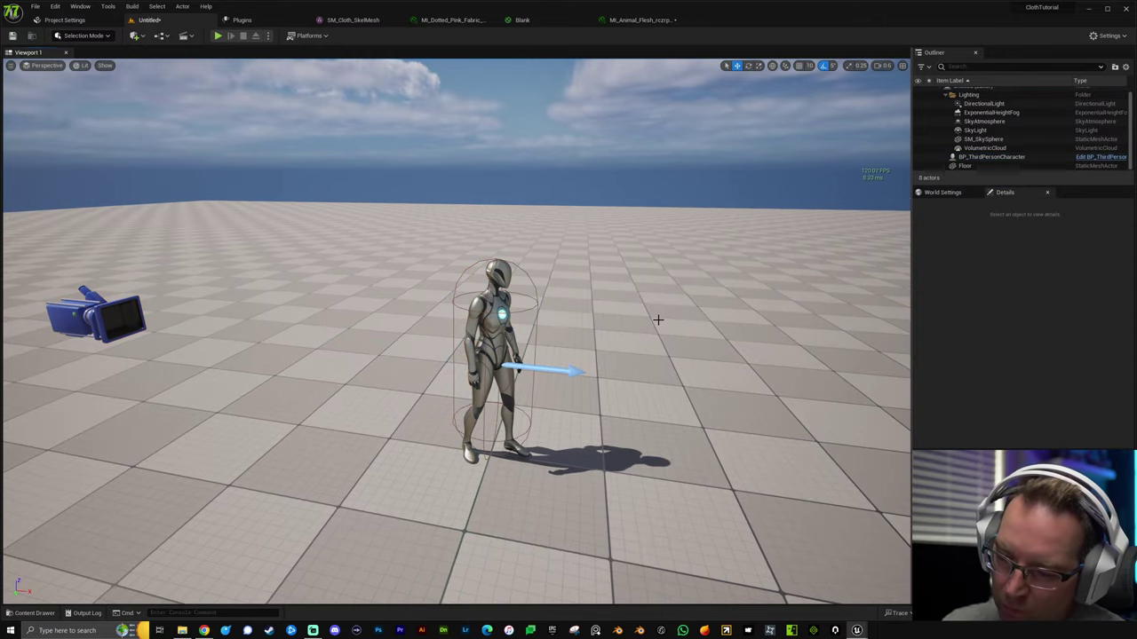
Play-test the level by running the placed character forward, stop the session, and view the character from the side.
left_click(528, 310)
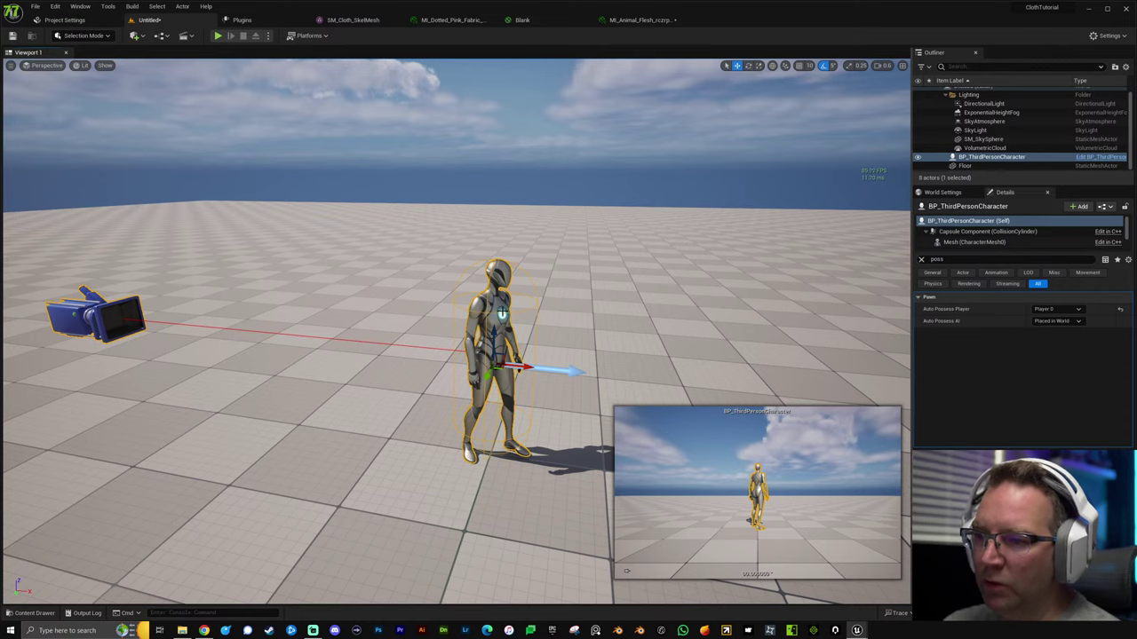
key("alt+p")
key("w")
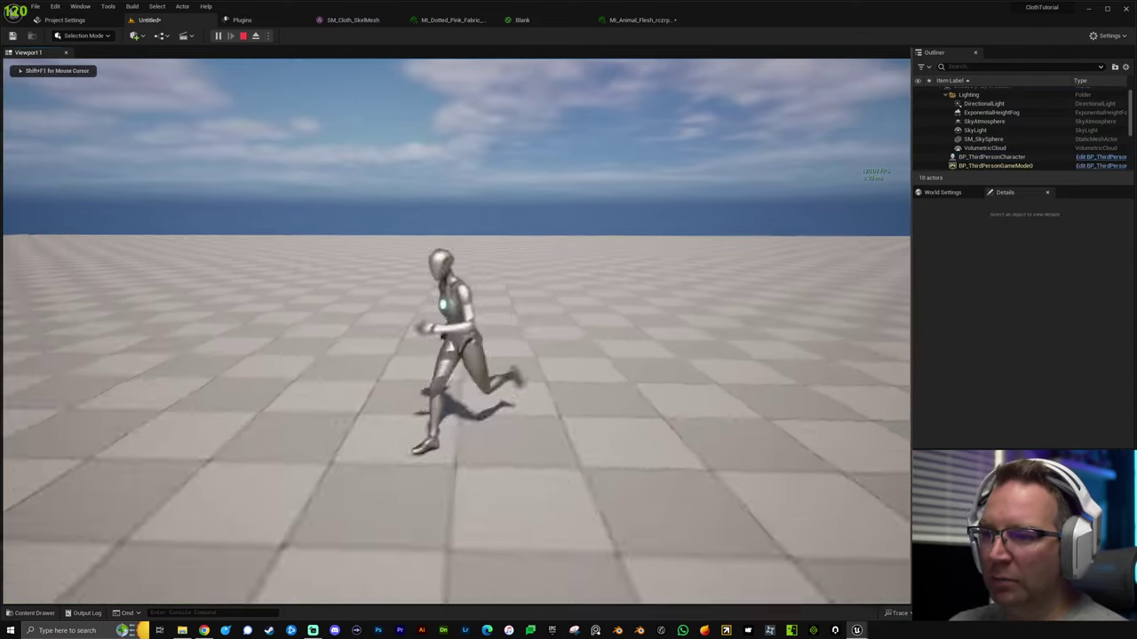
key("Escape")
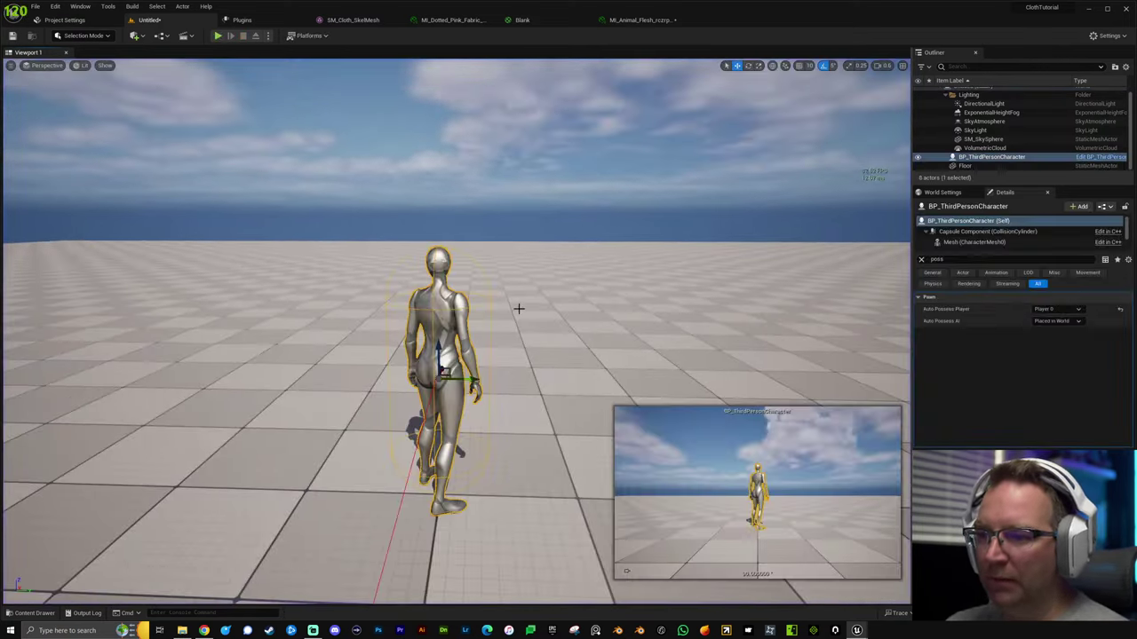
left_click_drag(548, 320, 497, 556, "alt")
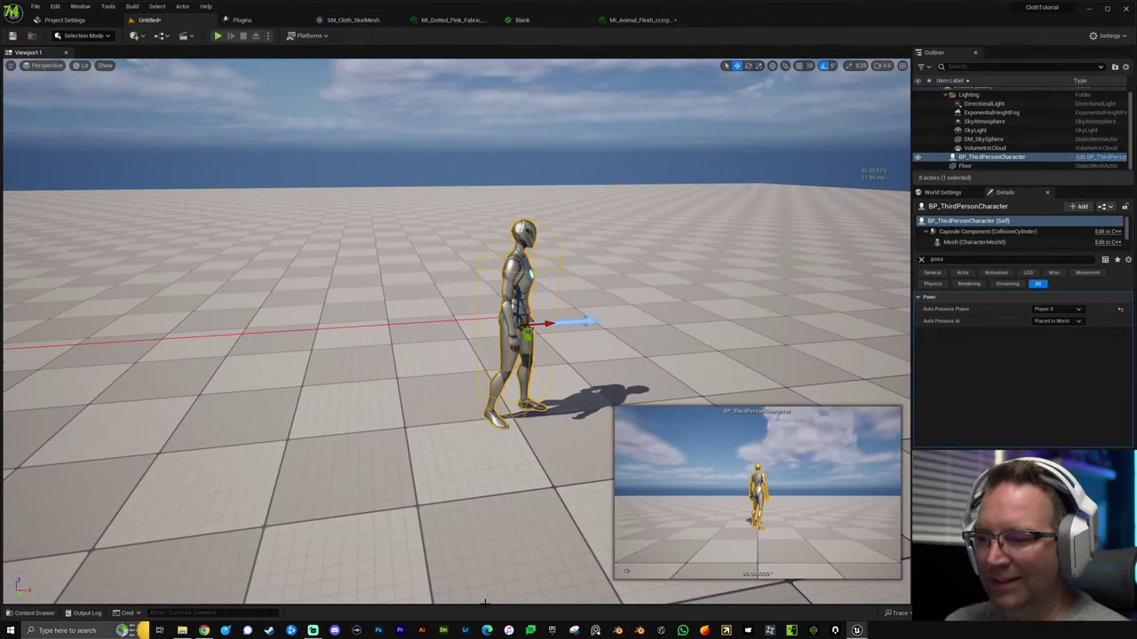
Place the SM_Cloth_SkelMesh asset from the project content into the level just behind the character.
key("ctrl+space")
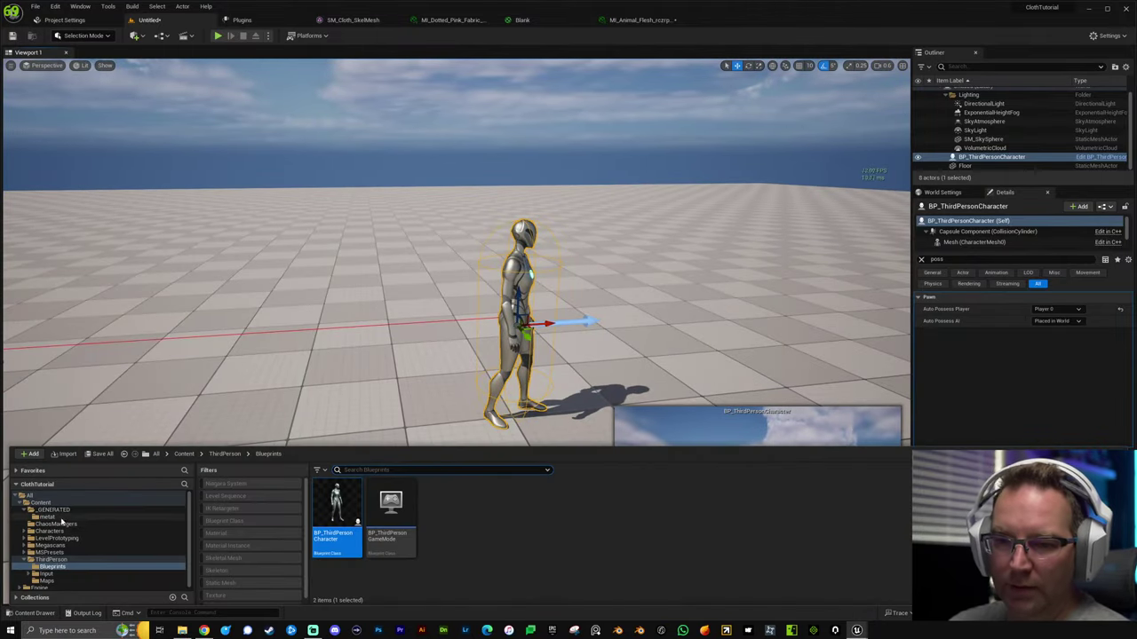
left_click(59, 524)
left_click_drag(604, 522, 373, 435)
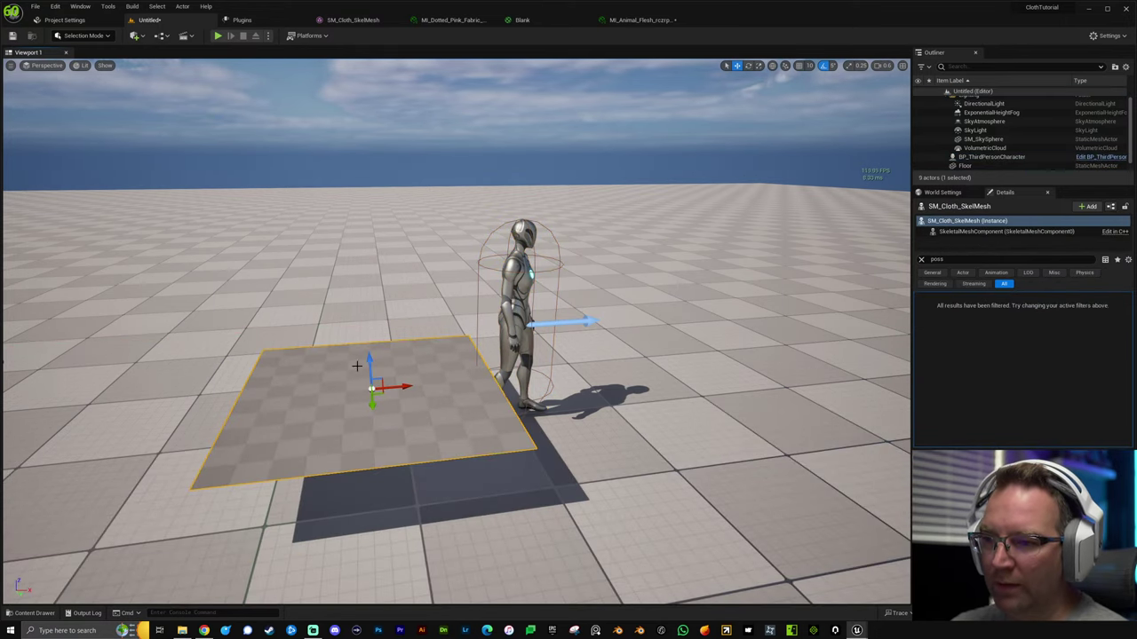
right_click_drag(449, 439, 524, 471)
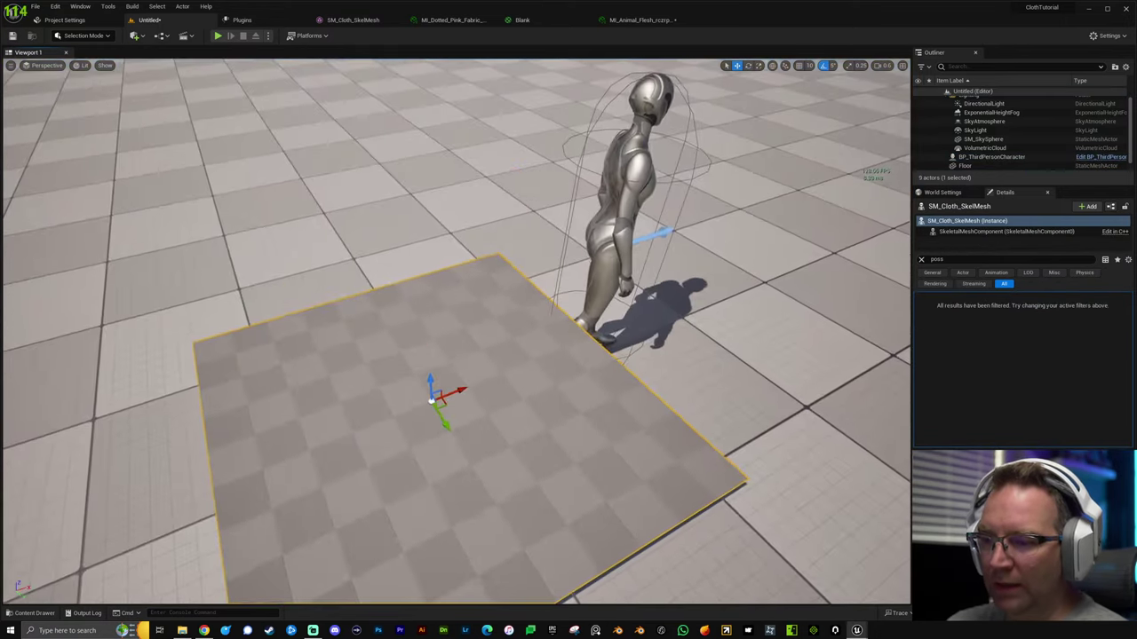
right_click_drag(456, 386, 543, 410)
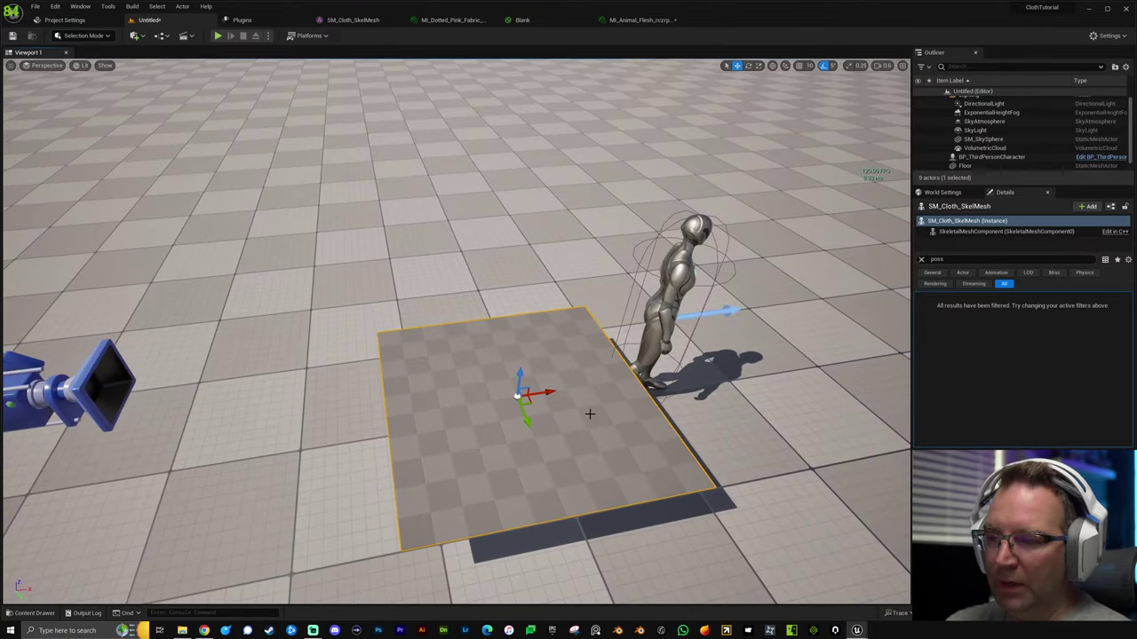
Activate cloth painting on SM_Cloth_SkelMesh, set brush radius to 10 and paint value to 0, and pin a small area along one edge.
left_click(328, 20)
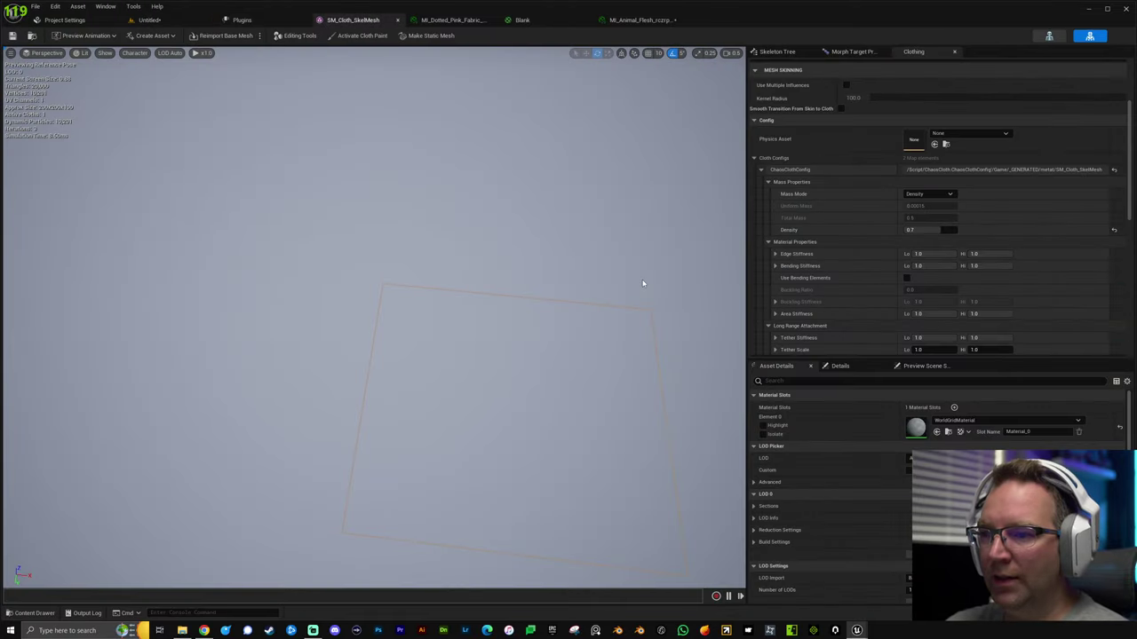
left_click(351, 35)
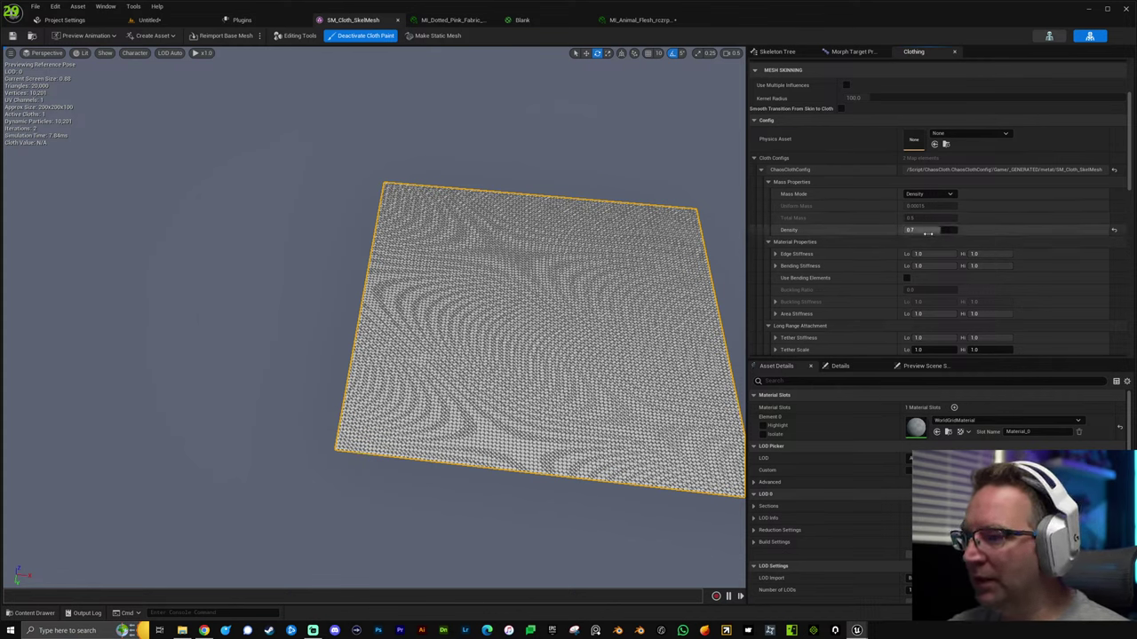
scroll(828, 299, "down", 5)
scroll(827, 298, "down", 5)
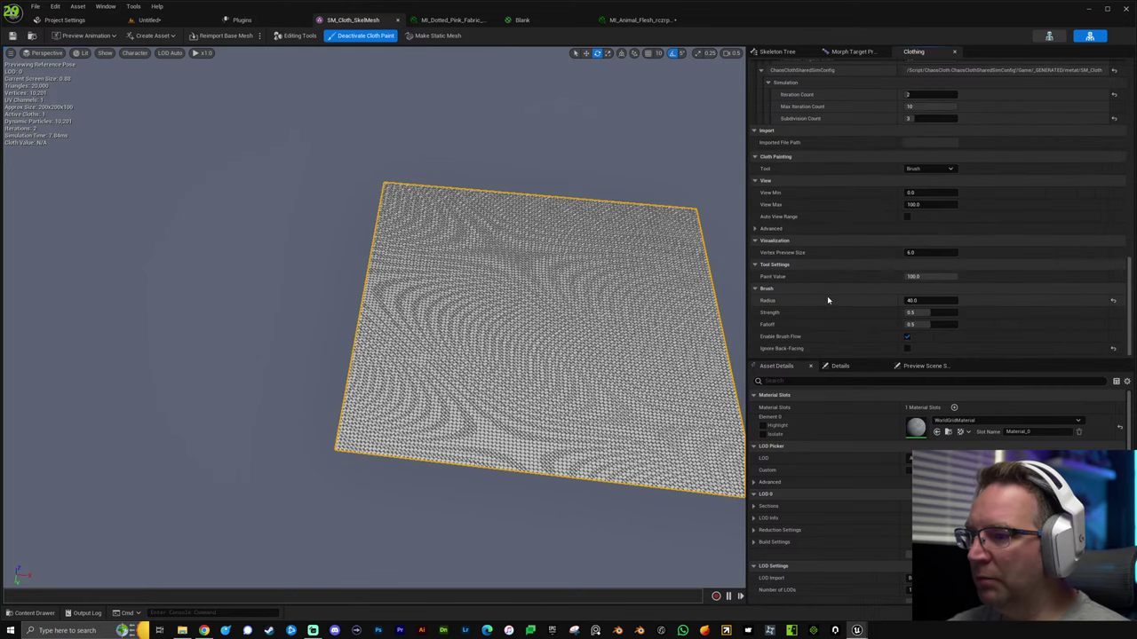
left_click(917, 300)
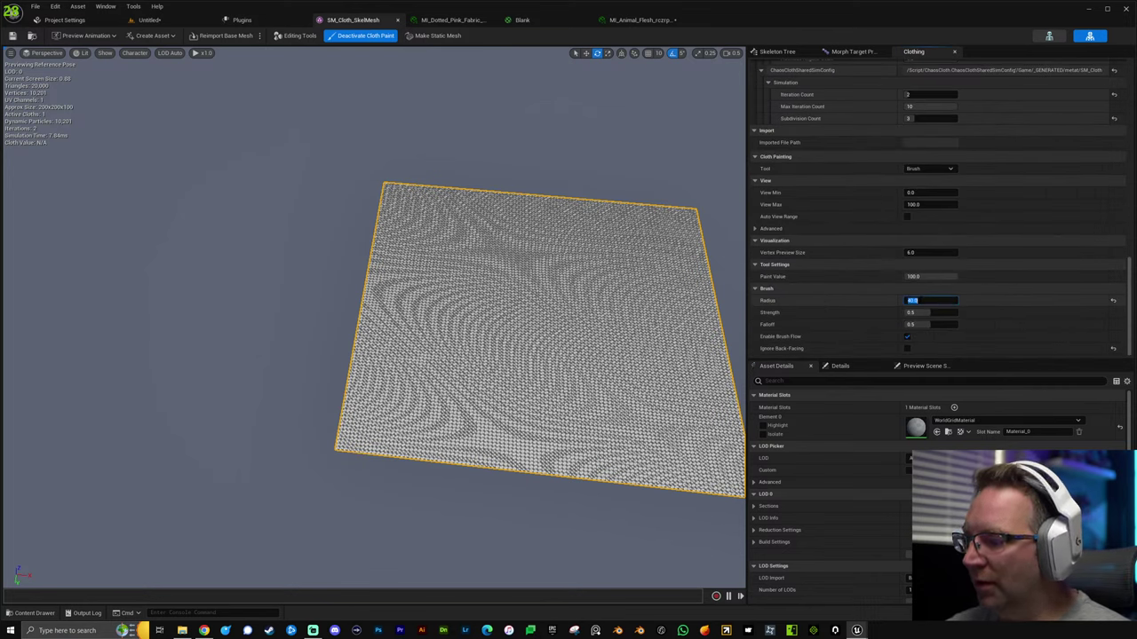
left_click(935, 276)
type("0")
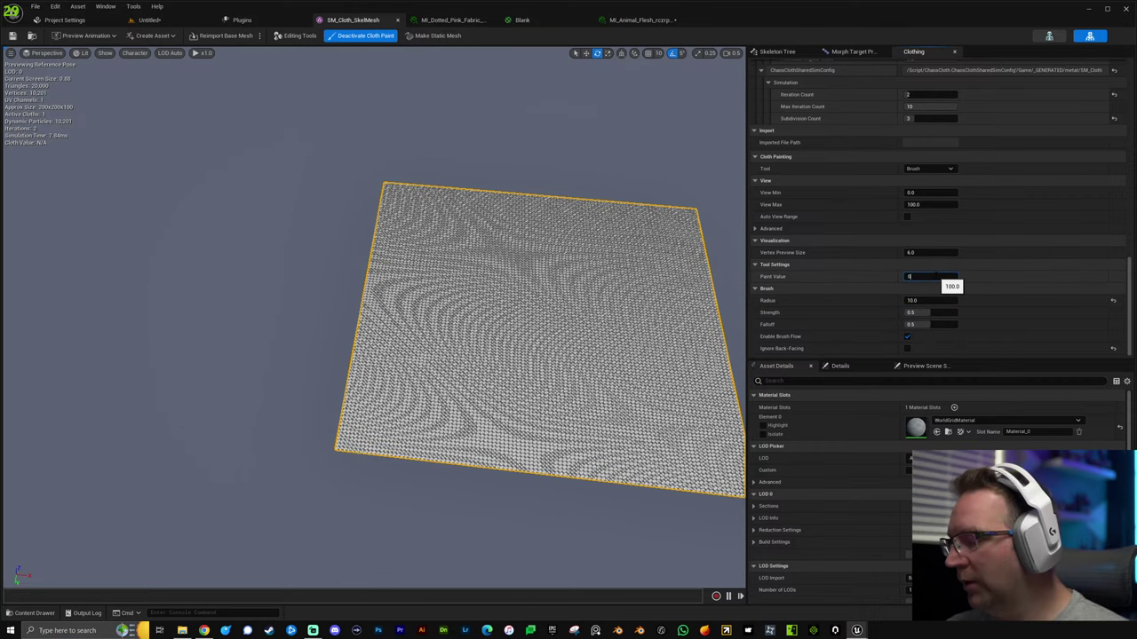
key("Return")
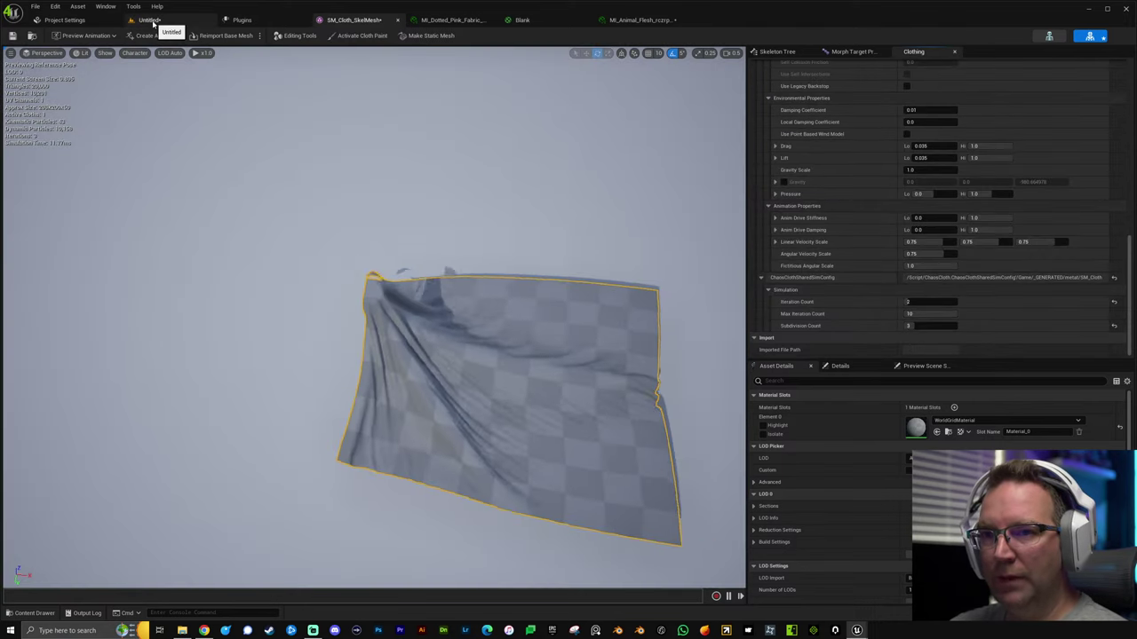
Return to the level, simulate it to see which side of the cloth is pinned, and stop the simulation.
left_click(150, 20)
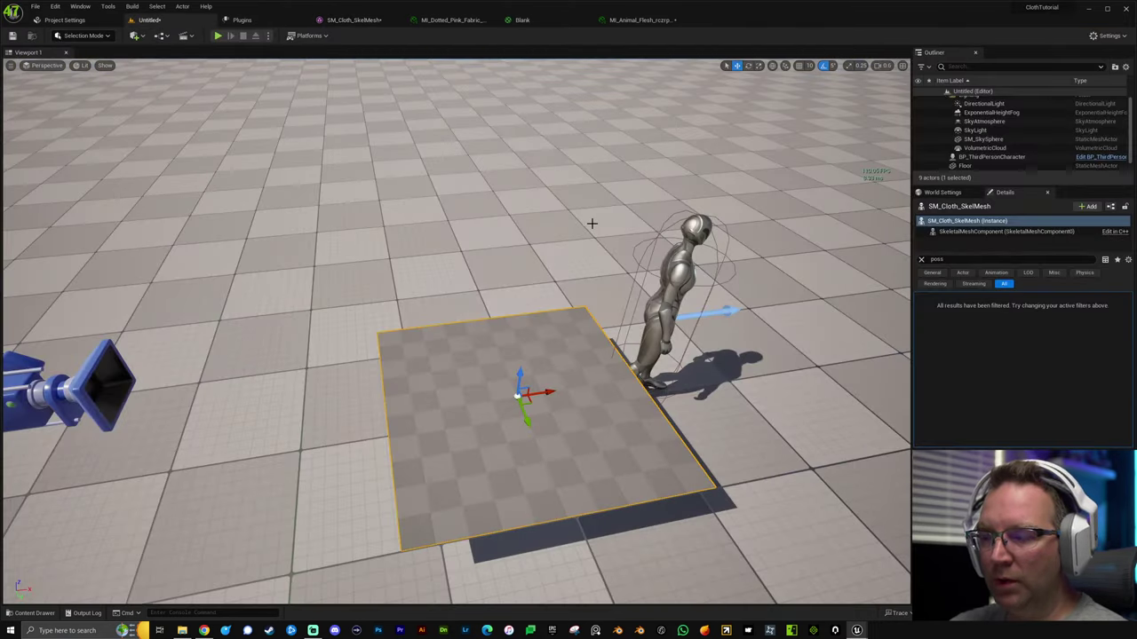
key("alt+s")
key("Escape")
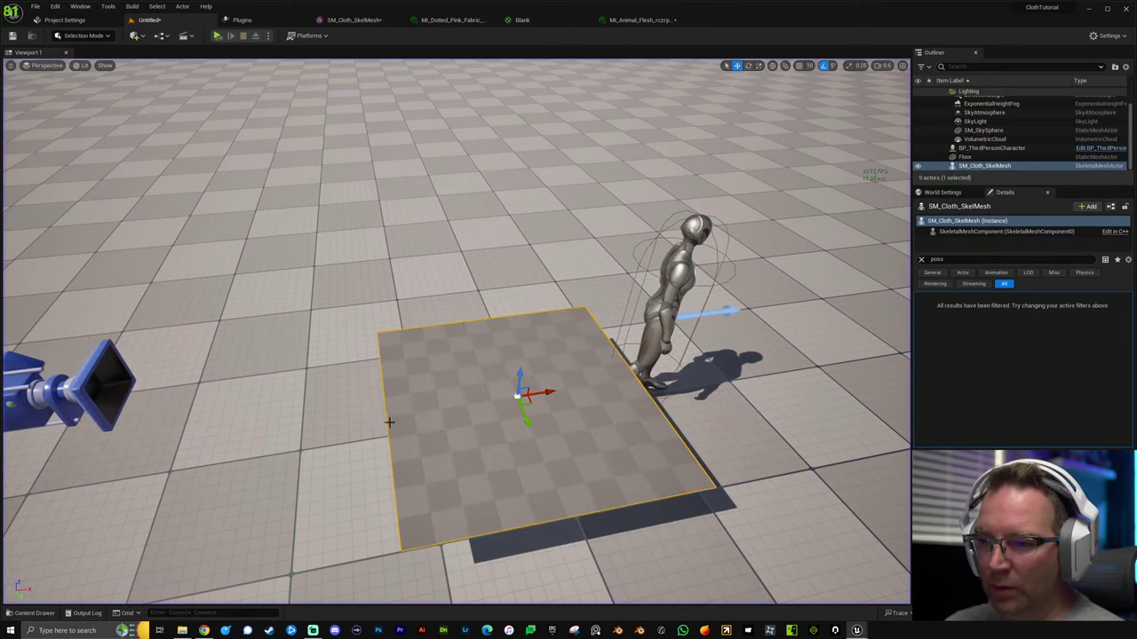
Rotate the cloth 180° around the vertical axis and move it behind the character.
key("e")
left_click_drag(488, 431, 453, 413)
key("w")
key("a")
right_click_drag(544, 395, 782, 444)
left_click_drag(573, 410, 548, 357)
Reset the cloth's location to 0, 0, 0, shift it back to about X -26, and attach it to BP_ThirdPersonCharacter.
left_click(922, 259)
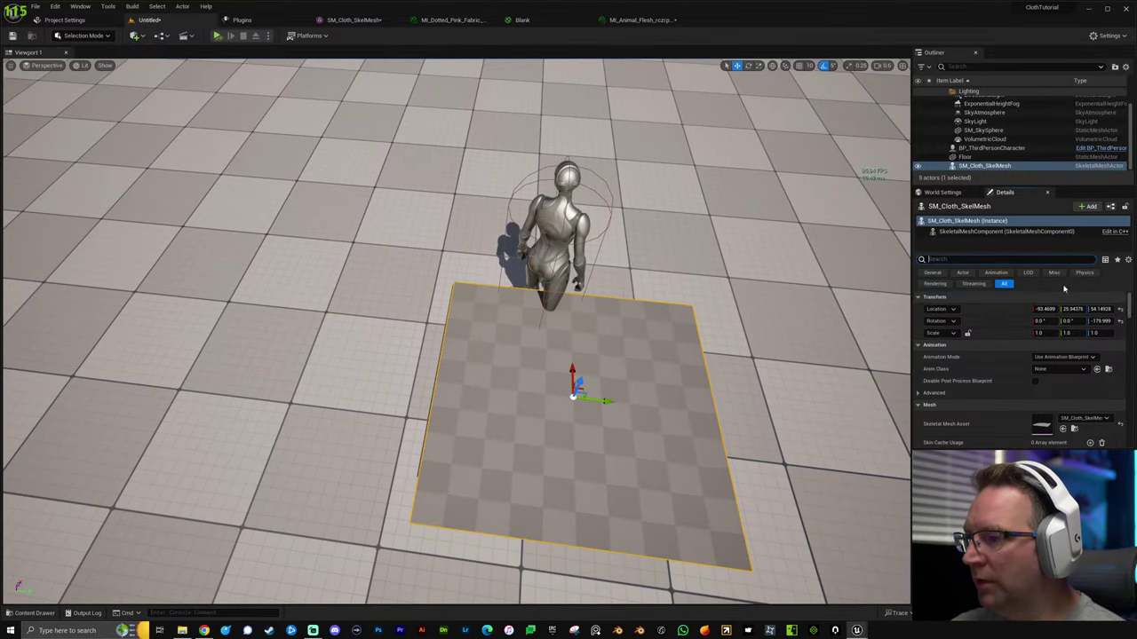
left_click(1120, 309)
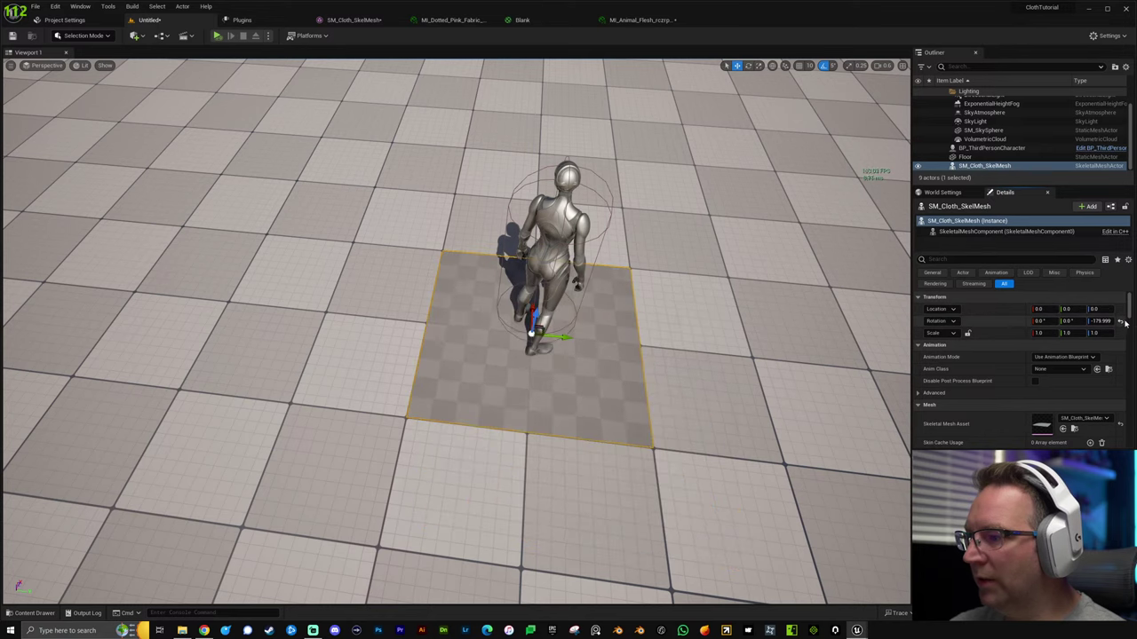
left_click(1120, 322)
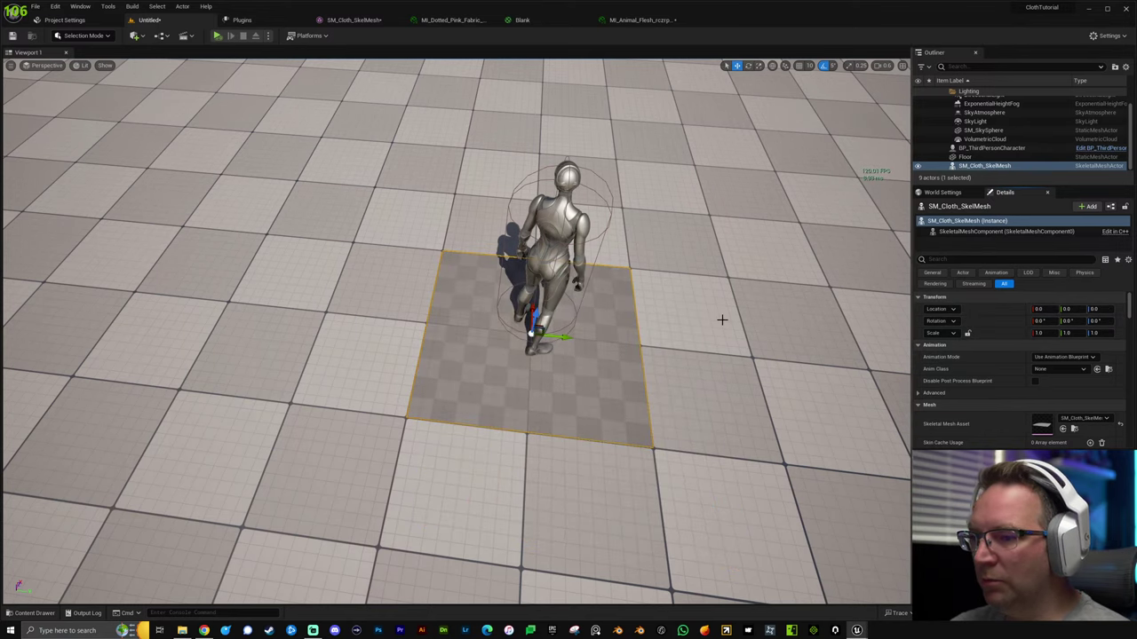
left_click_drag(701, 225, 612, 234, "alt")
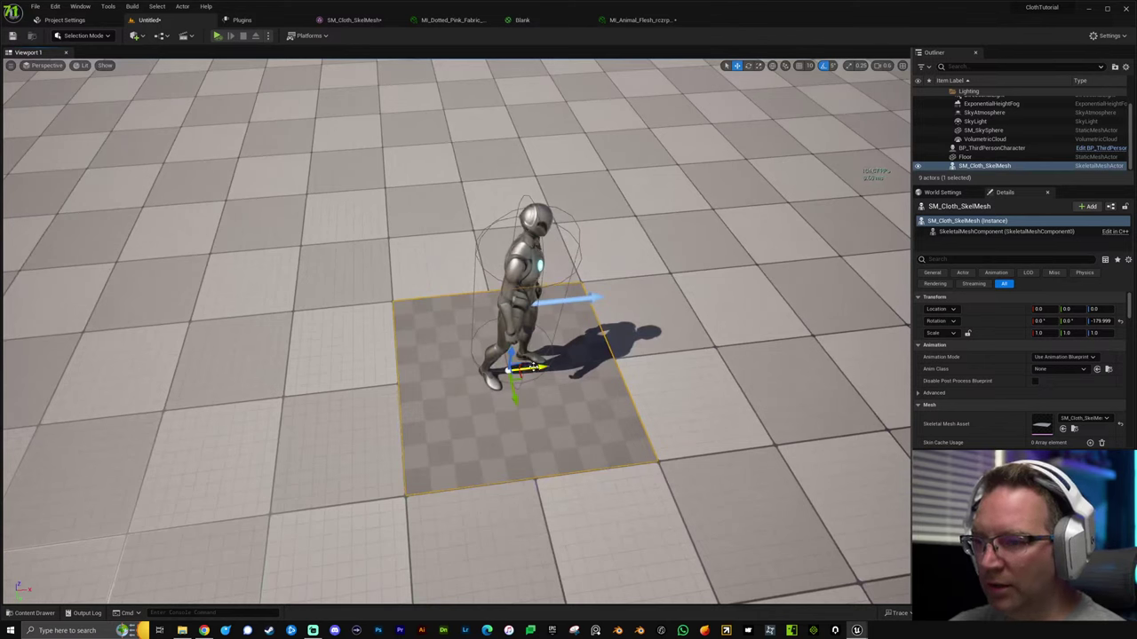
left_click_drag(531, 366, 499, 367)
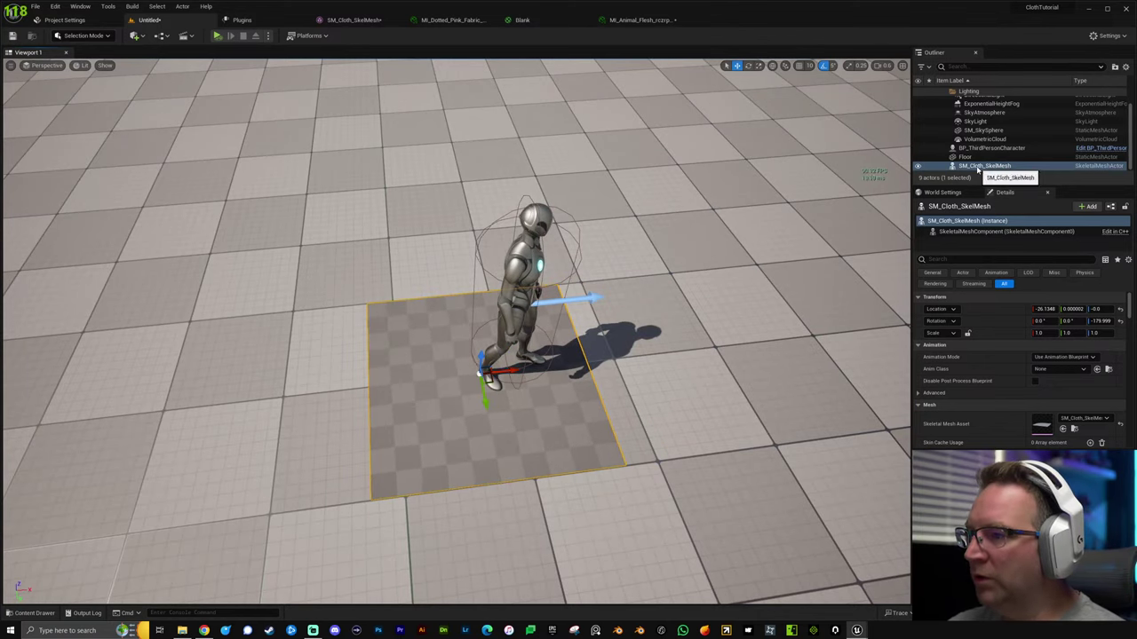
left_click_drag(977, 168, 982, 149)
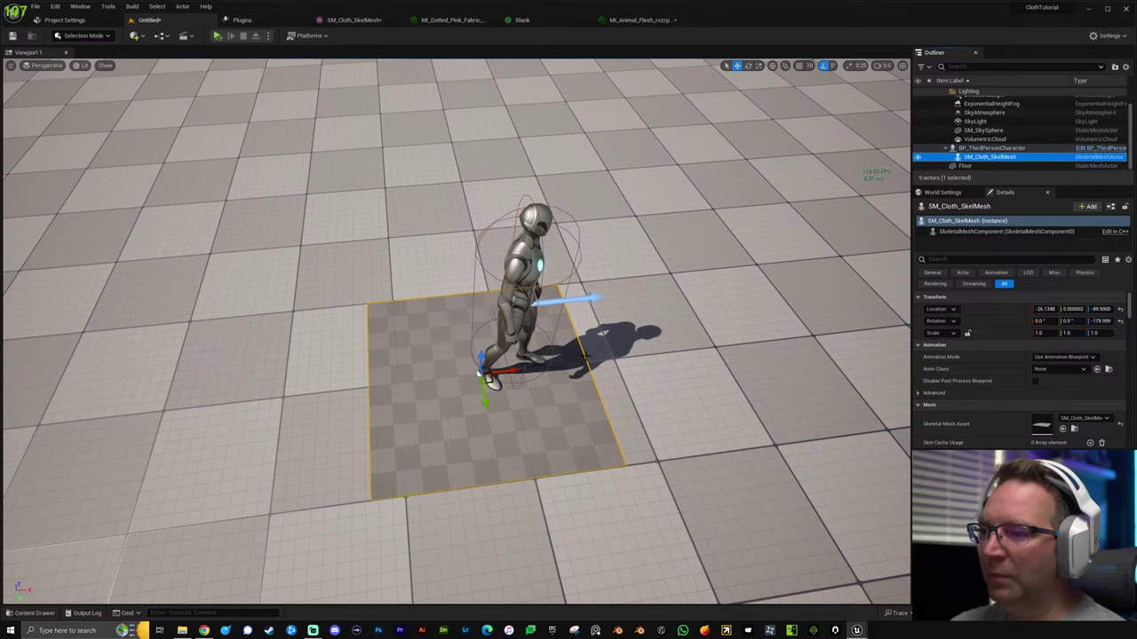
Raise the attached cloth behind the character's shoulders to about X -105, Z 64, and play-test how it drapes.
left_click_drag(519, 371, 461, 334)
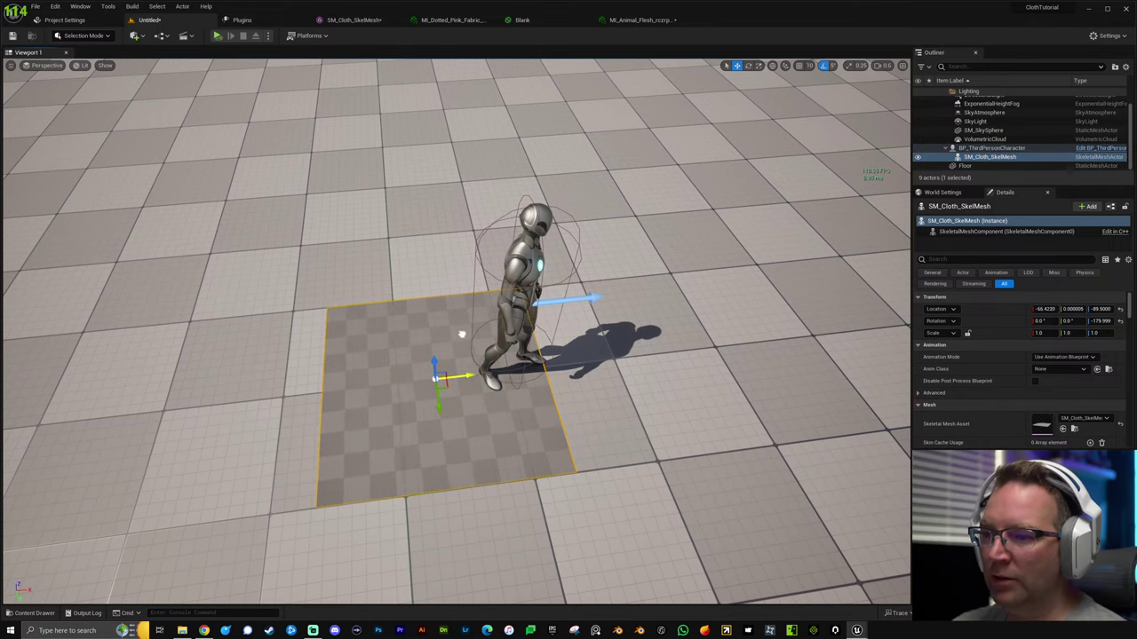
right_click_drag(484, 355, 523, 329)
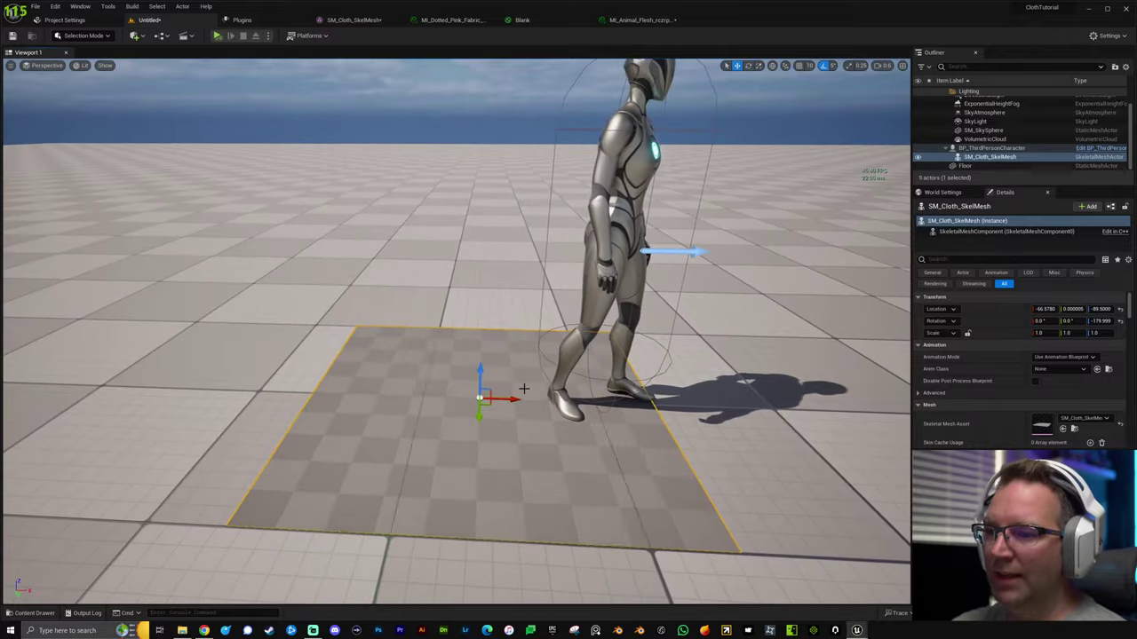
left_click_drag(480, 368, 486, 175)
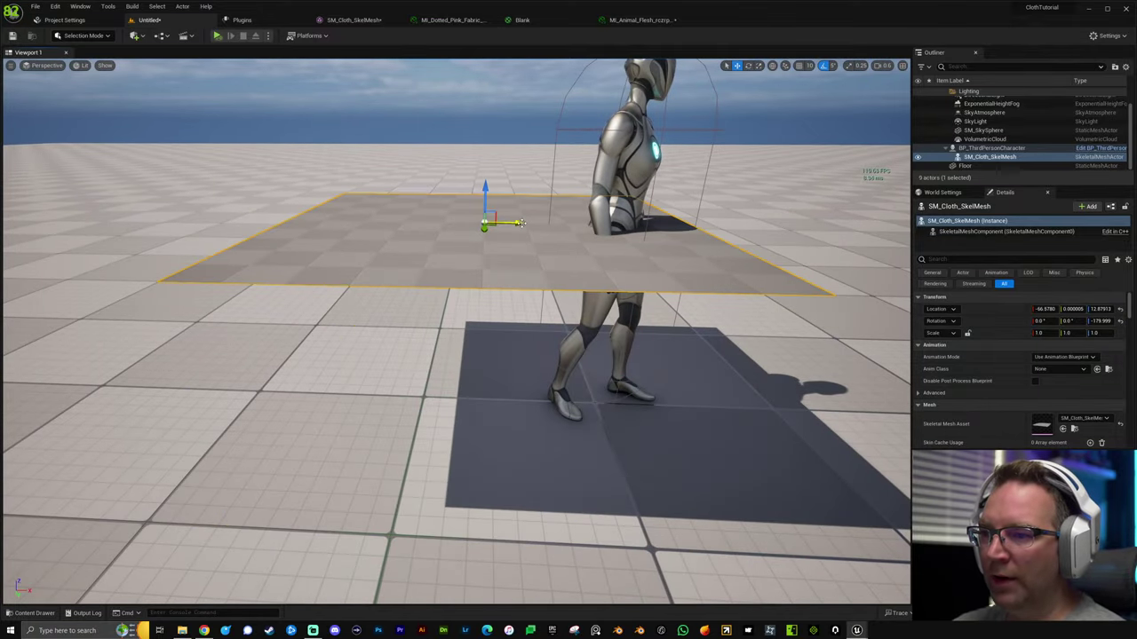
left_click_drag(521, 222, 429, 91)
right_click_drag(428, 91, 429, 204)
scroll(461, 152, "up", 2)
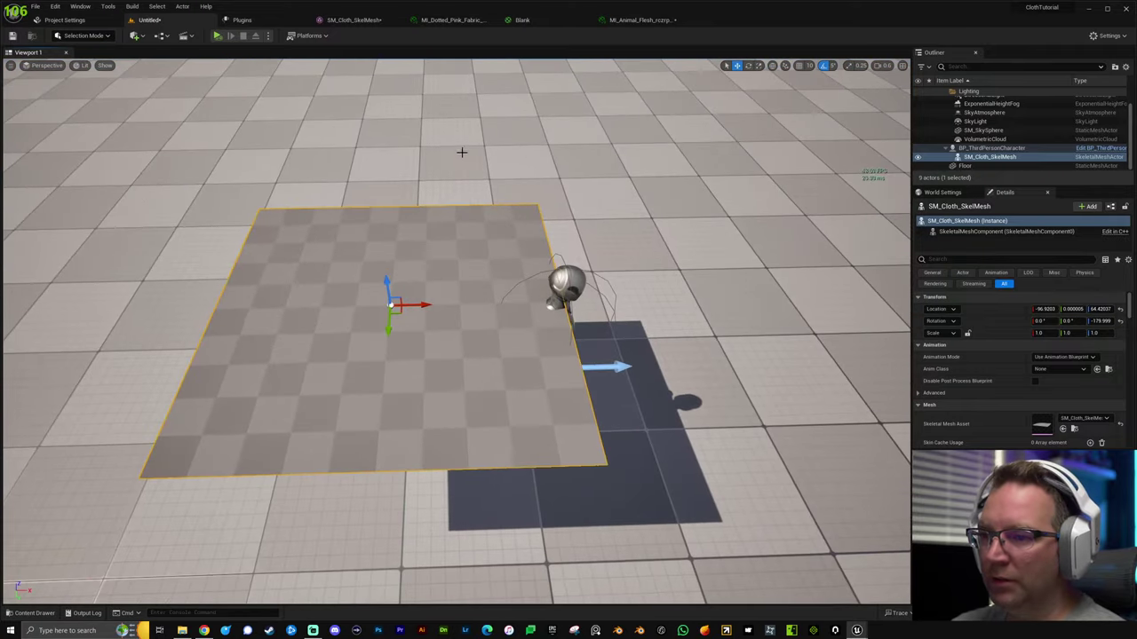
left_click_drag(429, 306, 415, 302)
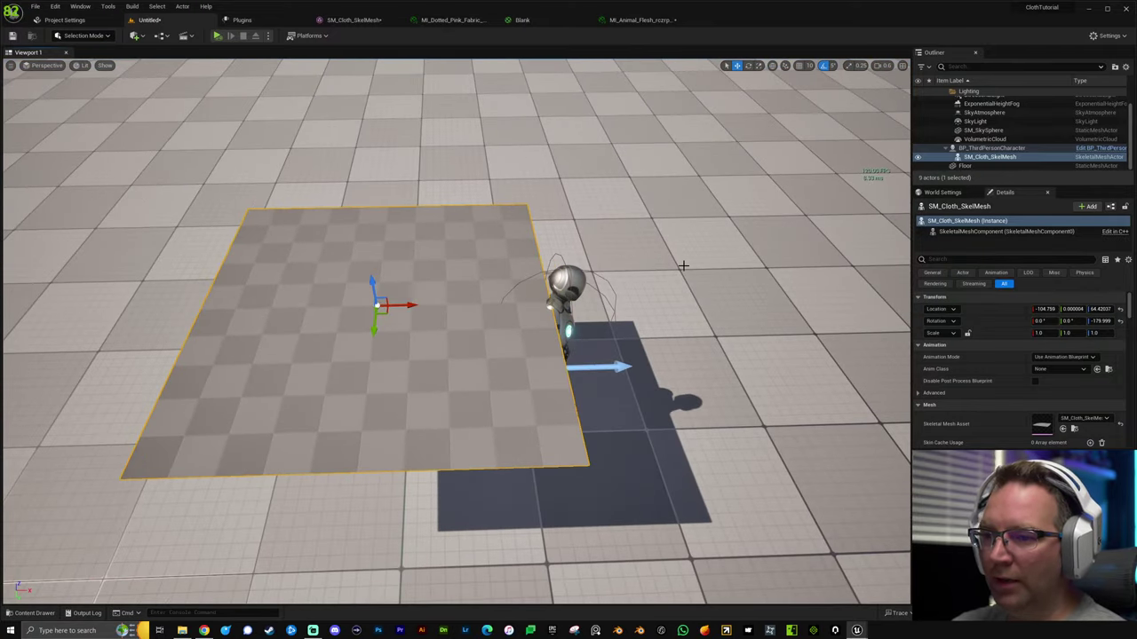
key("alt+p")
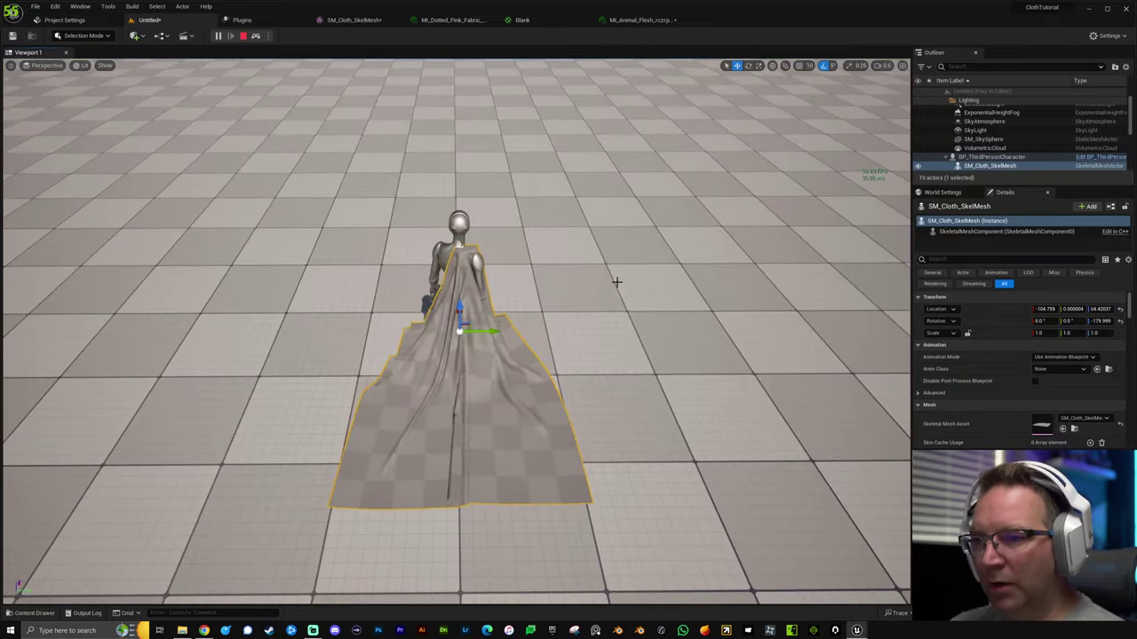
key("Escape")
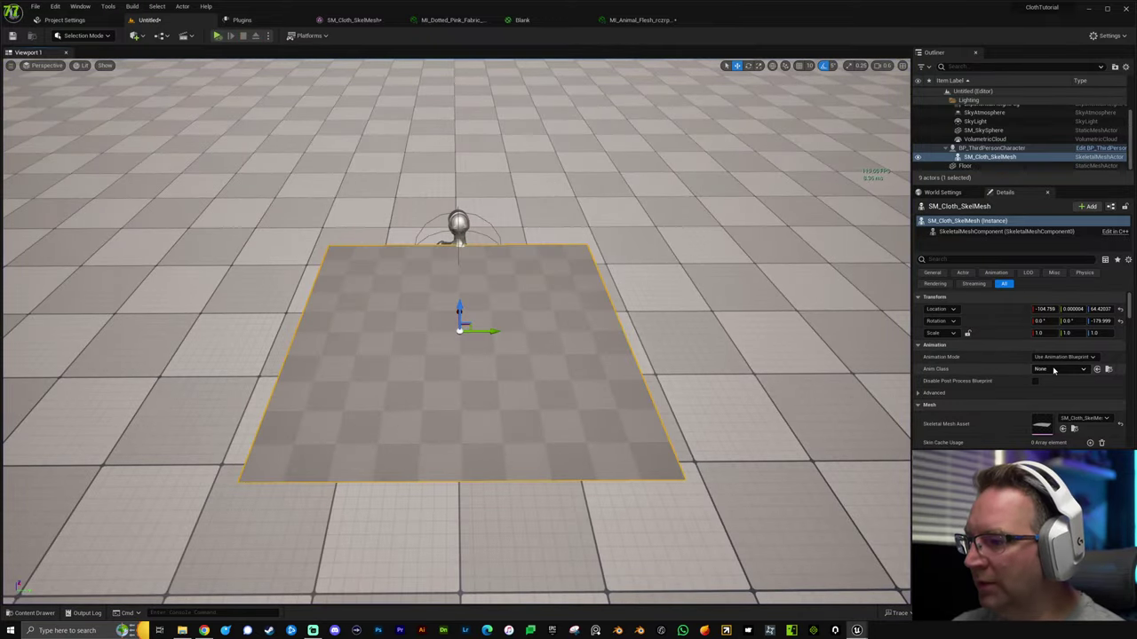
Enable Collide with Environment and Force Collision Update for the cloth and set its Cloth Max Distance Scale to 10.
scroll(985, 400, "down", 1)
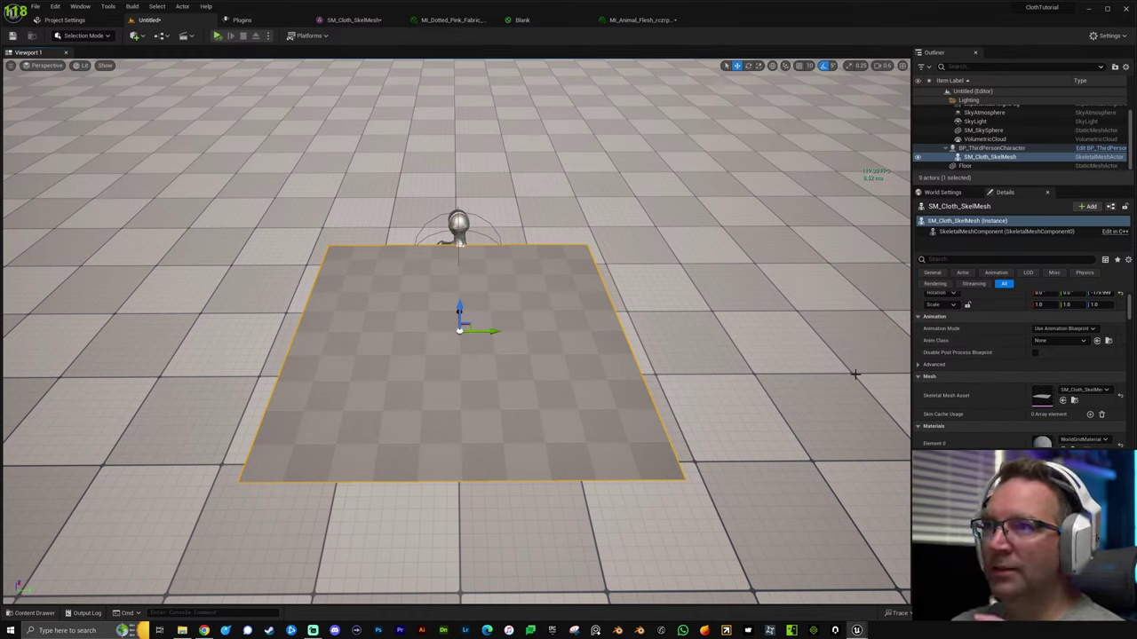
scroll(1001, 378, "down", 3)
scroll(995, 380, "down", 6)
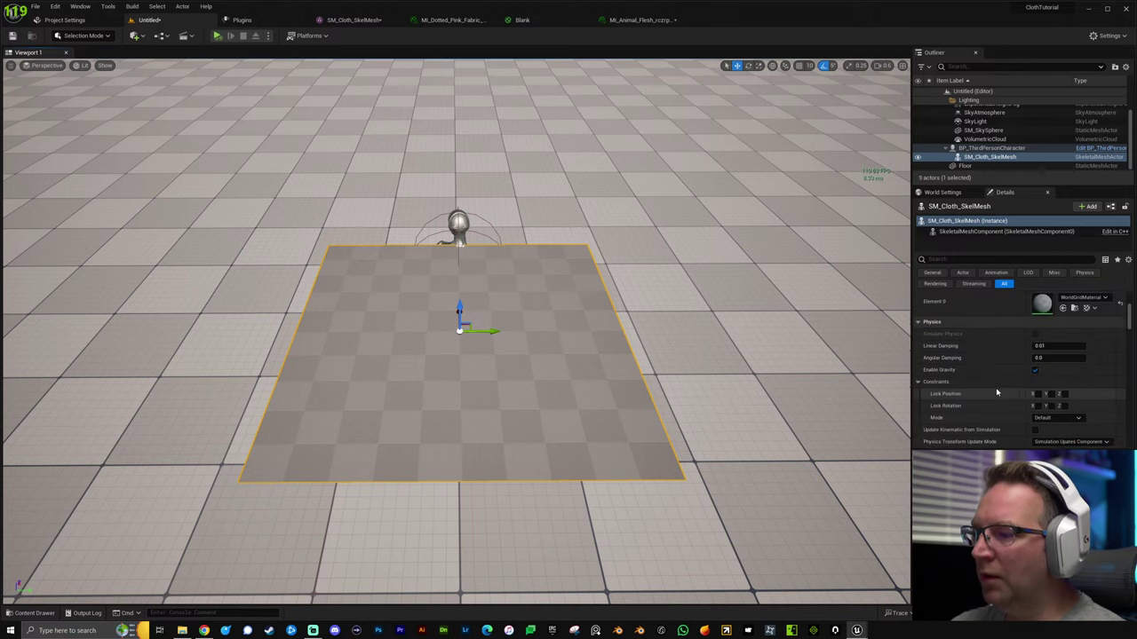
scroll(982, 384, "down", 6)
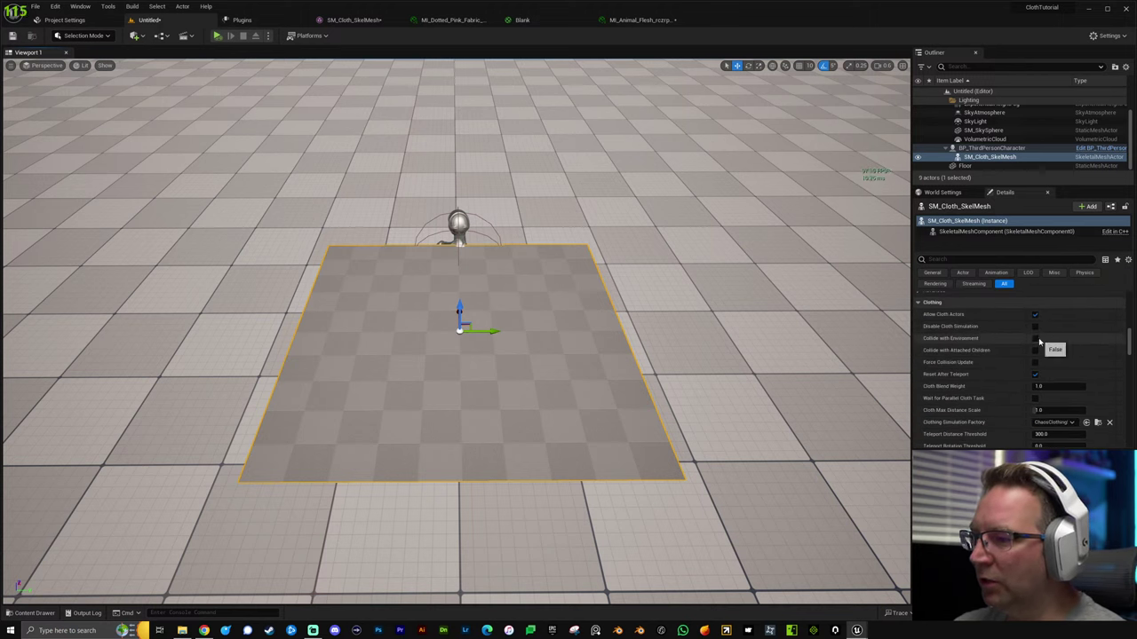
left_click(1036, 338)
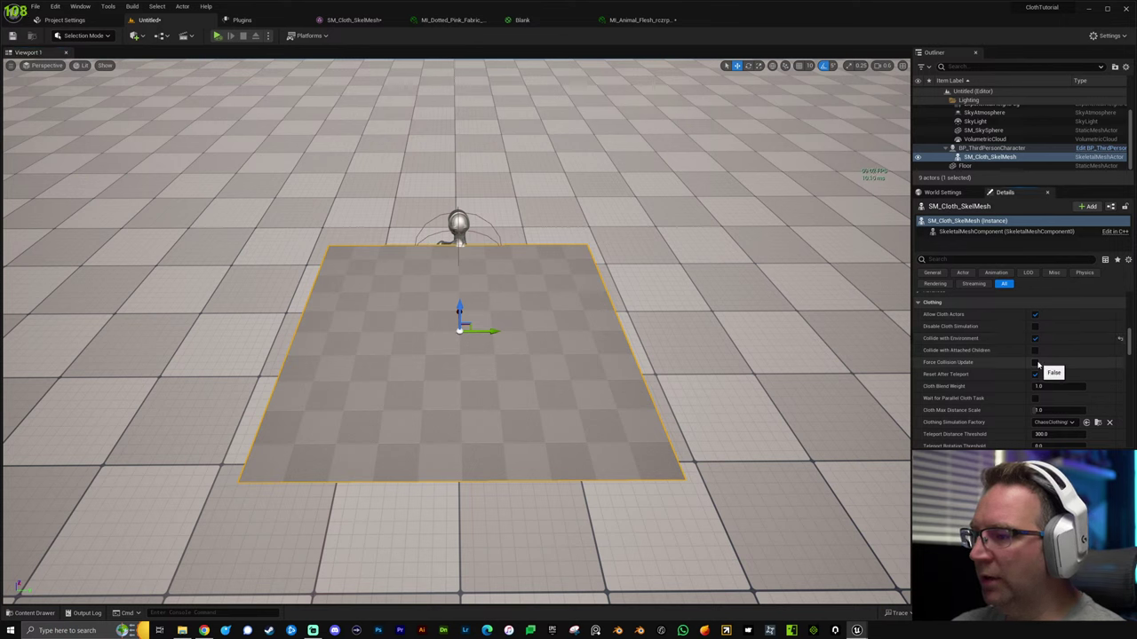
left_click(1035, 363)
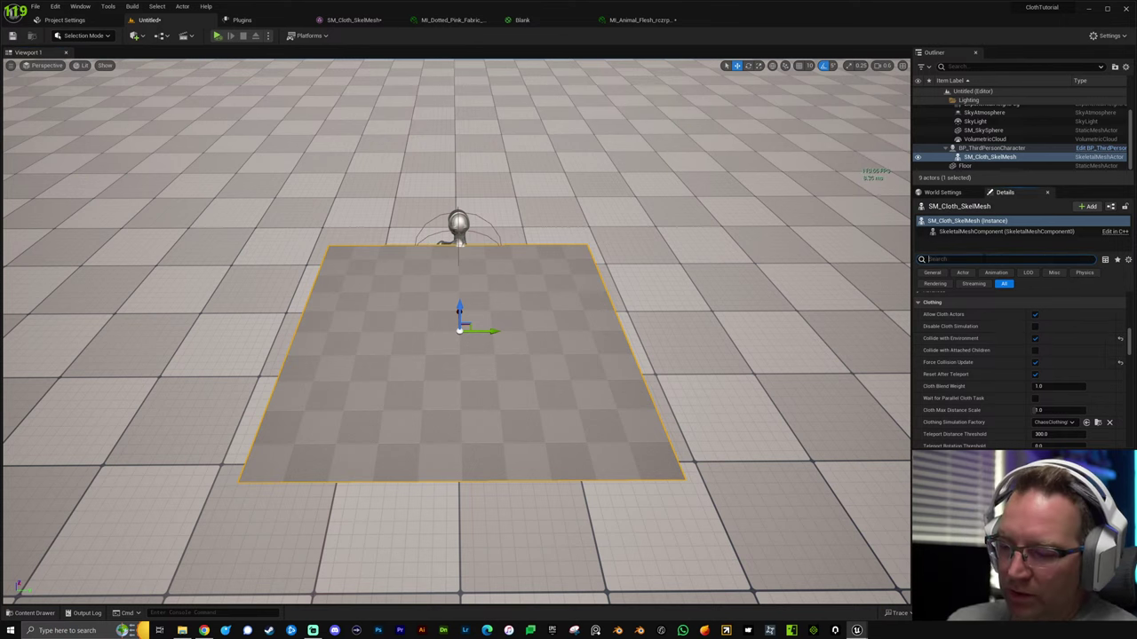
type("max")
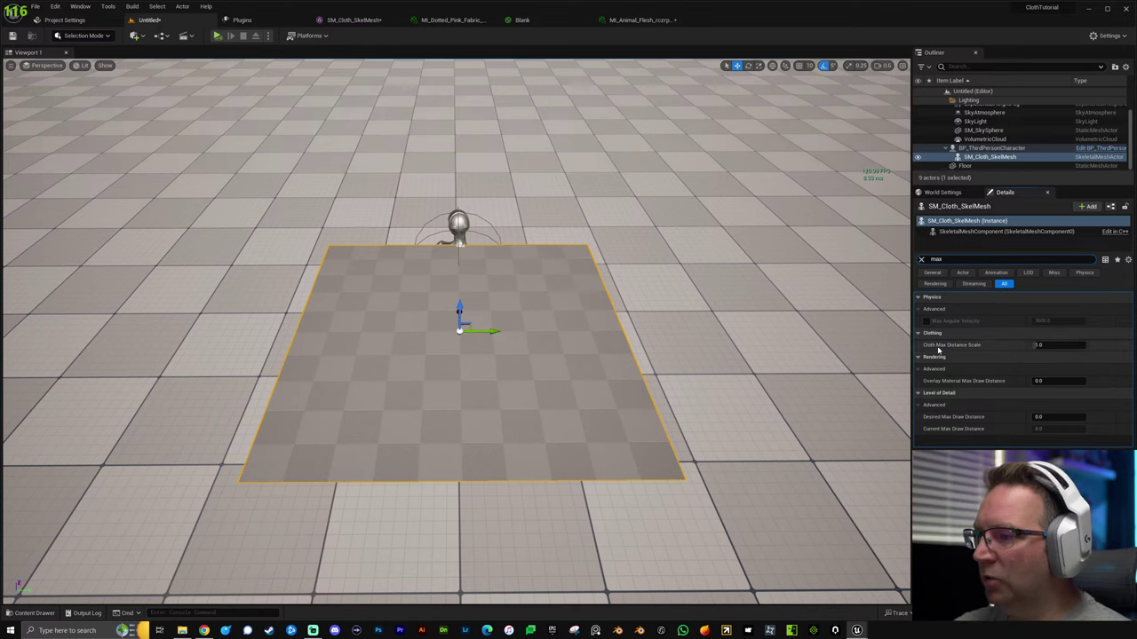
key("Return")
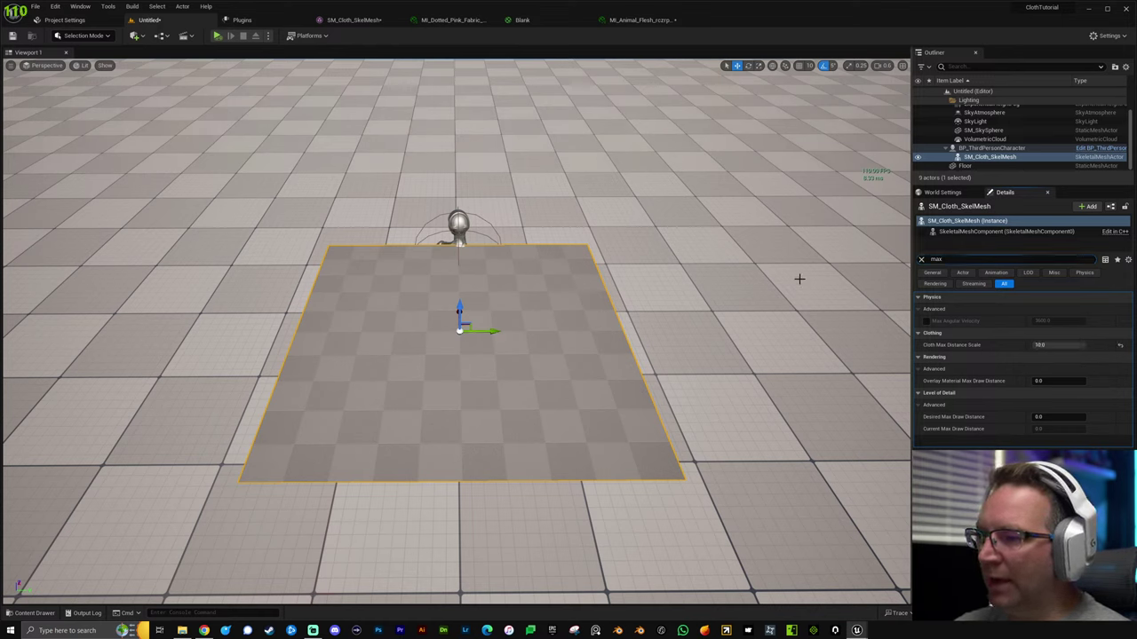
Play-test the level to view the cape colliding with the character from the side, and stop the session.
left_click(713, 355)
key("alt+p")
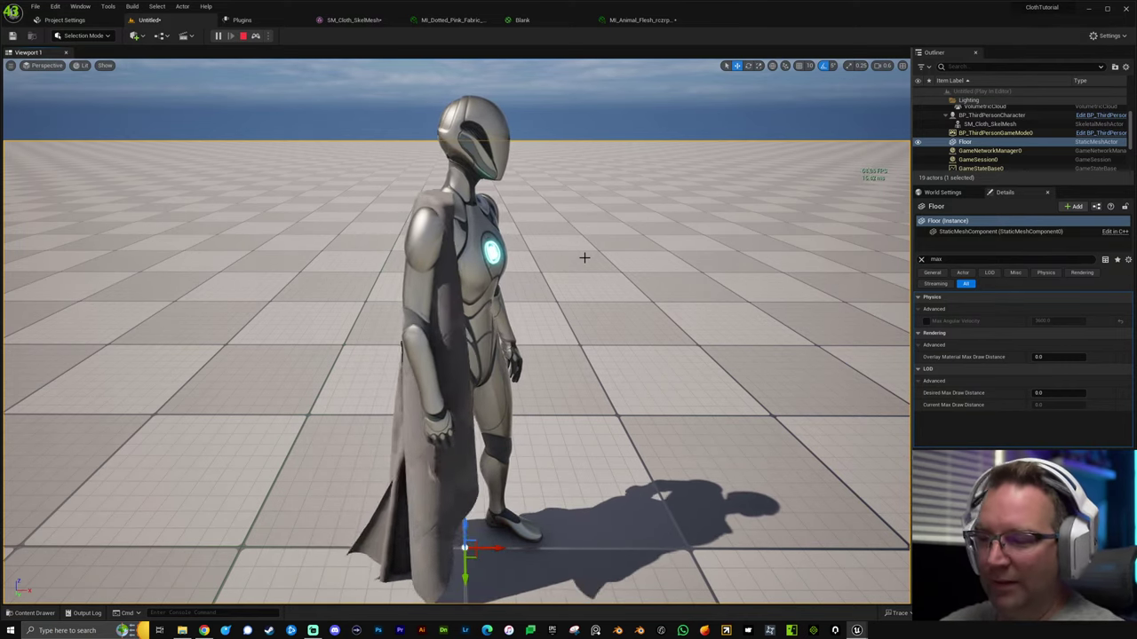
key("Escape")
Lower the attached cloth behind the character to about X -128, Z 38 and play-test how it drapes twice.
right_click_drag(546, 276, 533, 382)
left_click(354, 346)
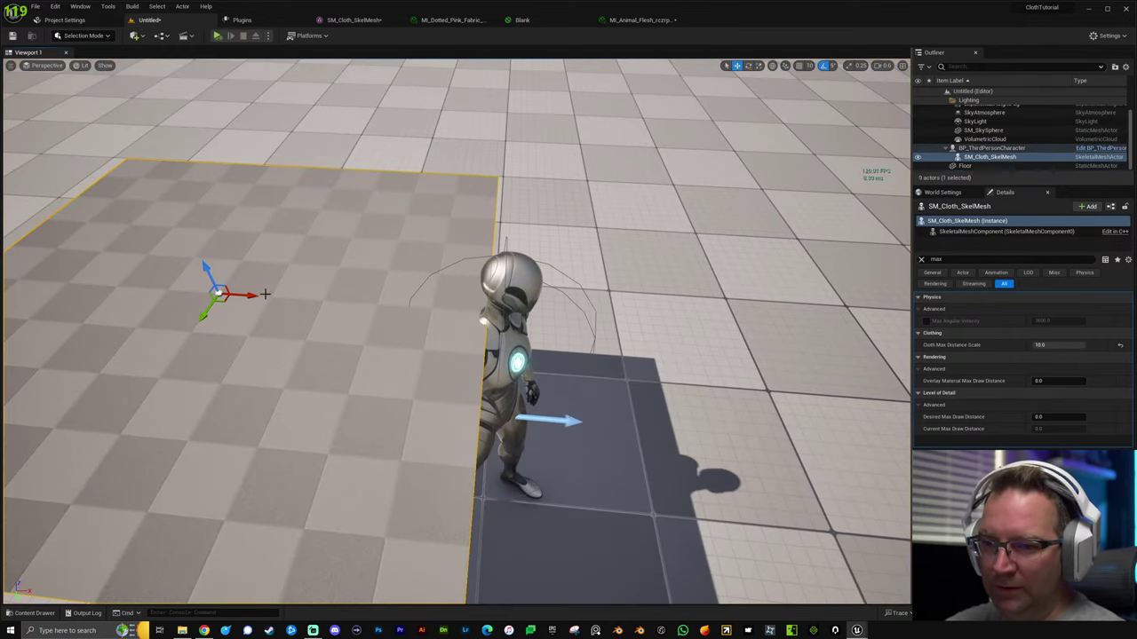
left_click_drag(222, 293, 192, 335)
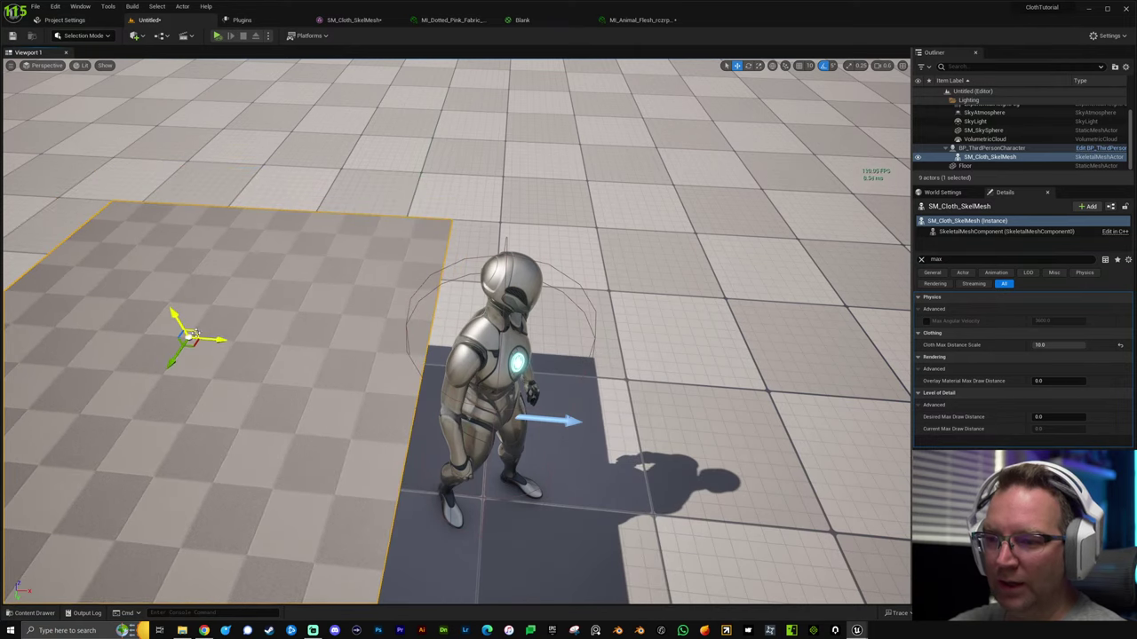
right_click_drag(531, 261, 613, 262)
key("alt+p")
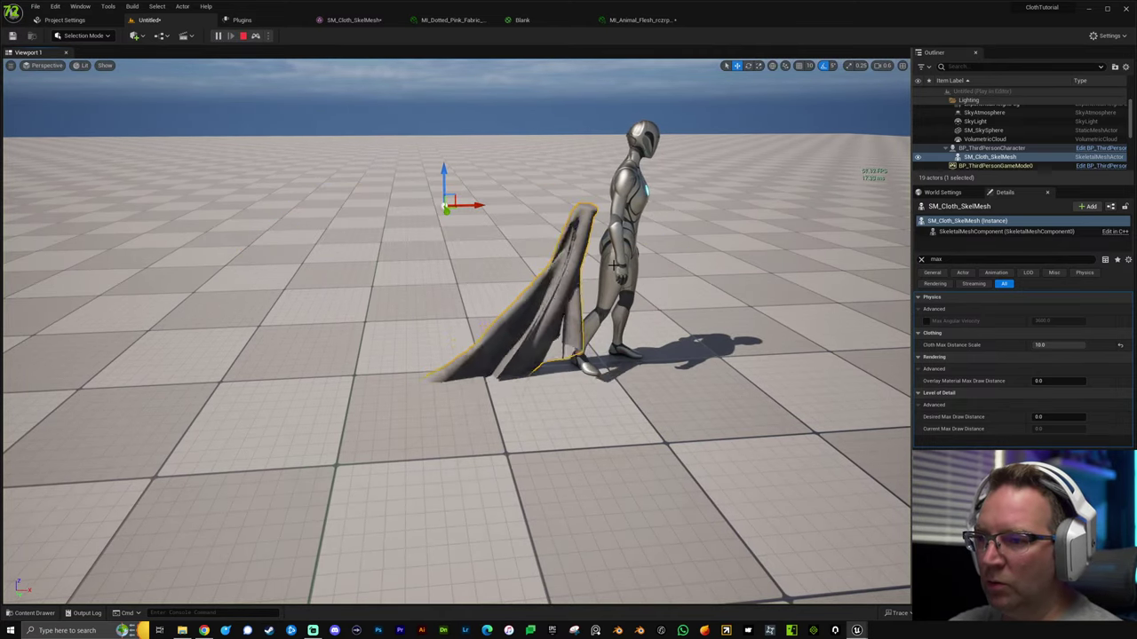
key("Escape")
key("alt+p")
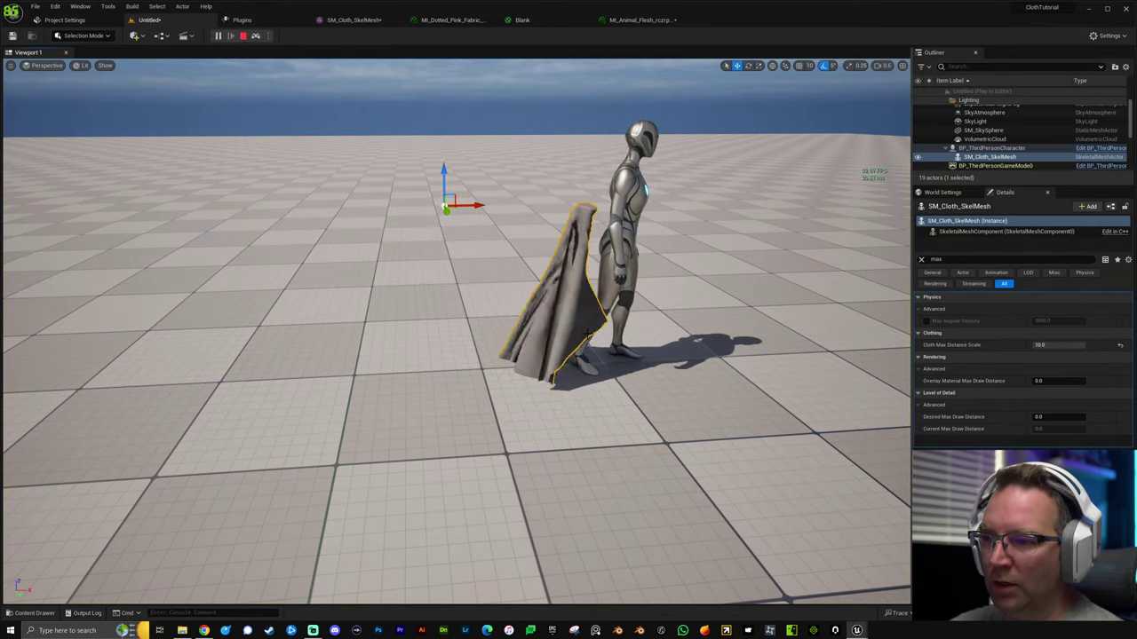
key("Escape")
Delete the Floor mesh from the level.
left_click(757, 419)
scroll(756, 419, "down", 10)
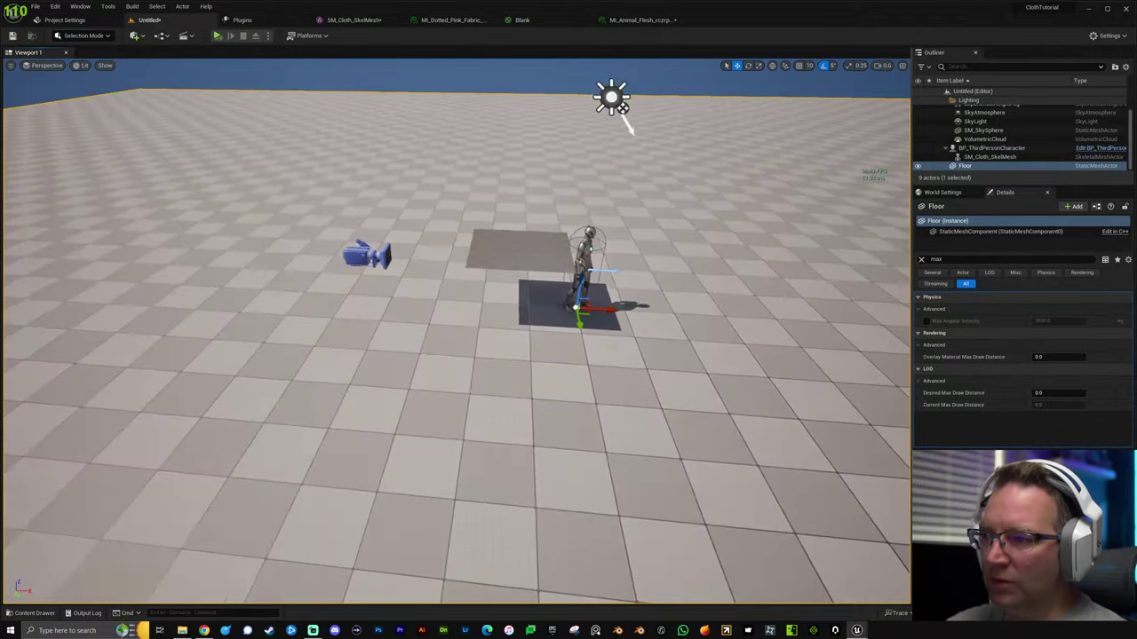
right_click_drag(735, 321, 845, 314)
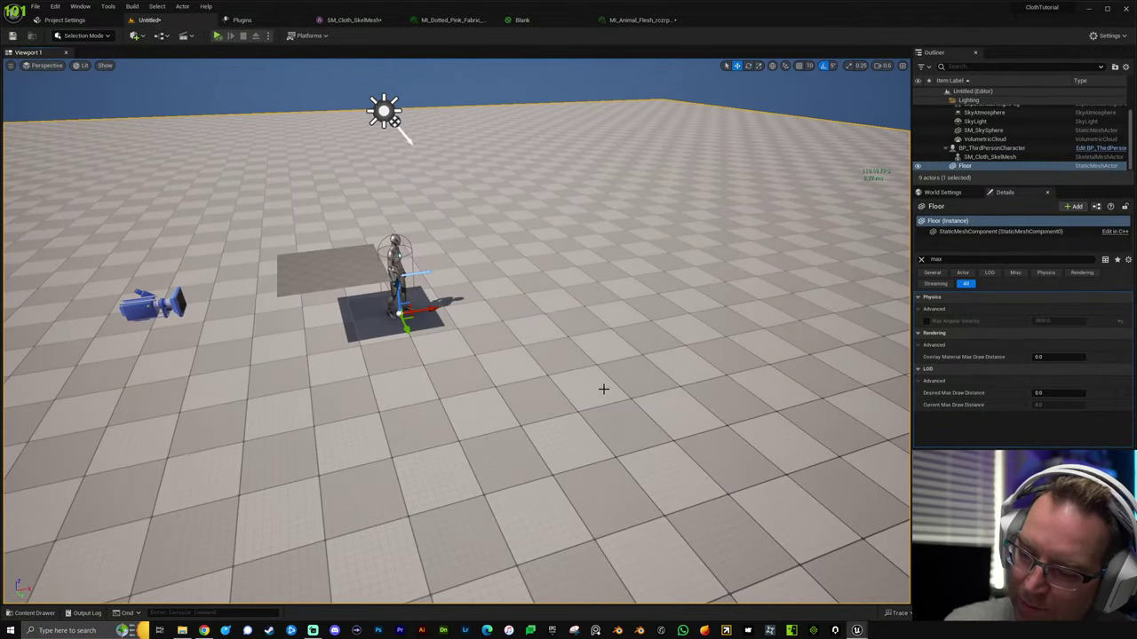
key("Delete")
Add a Cube shape to the level and reset its location to 0, 0, 0.
left_click(133, 36)
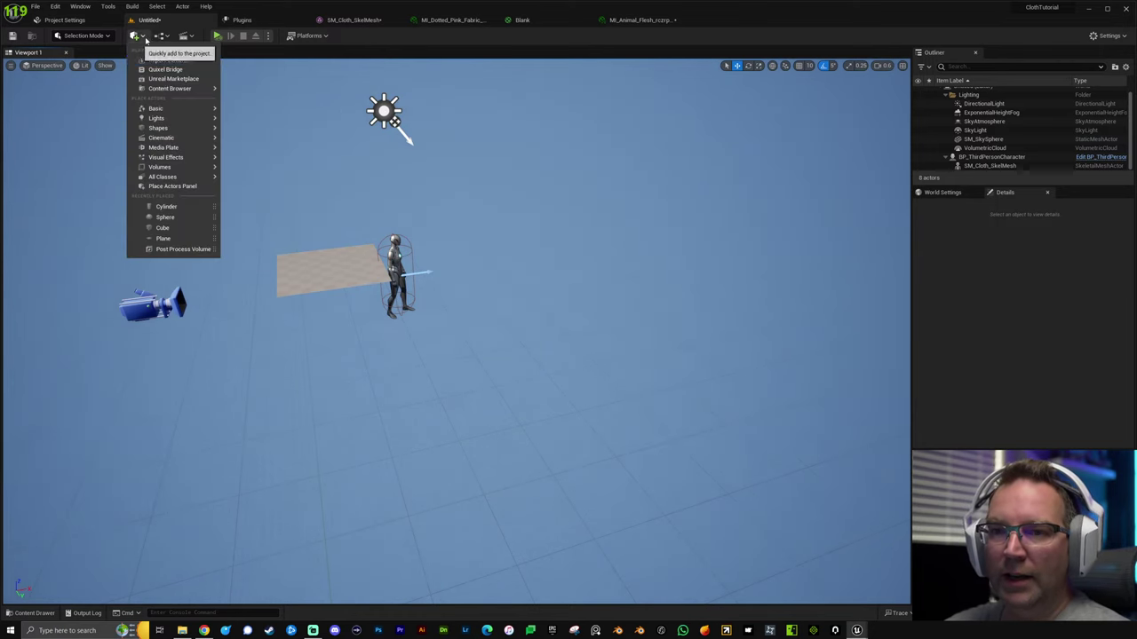
mouse_move(158, 130)
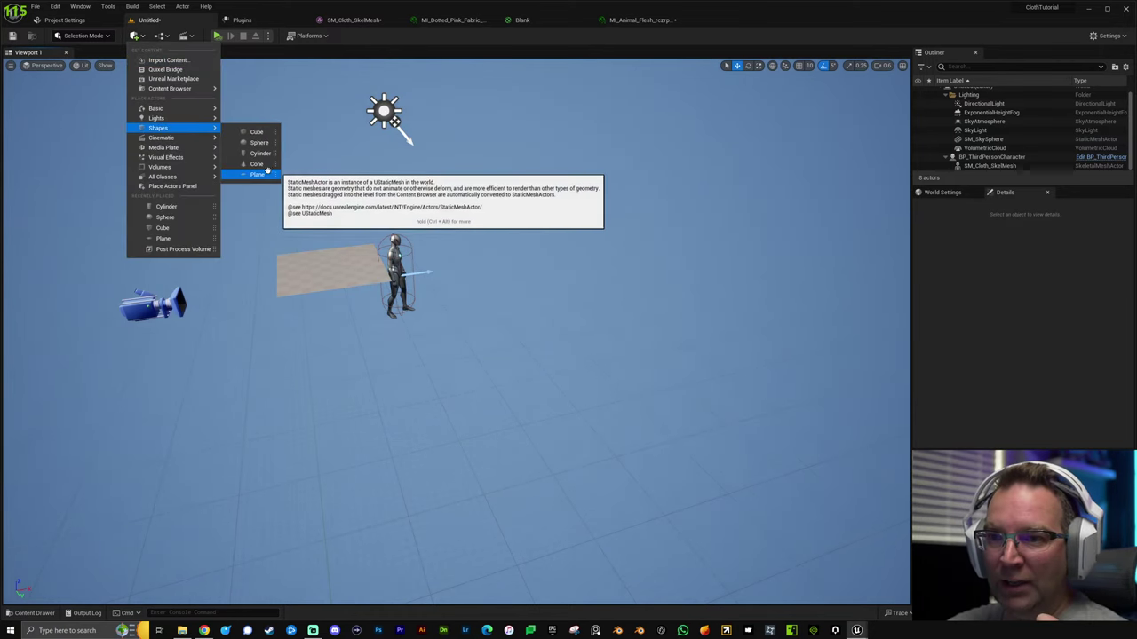
left_click(256, 132)
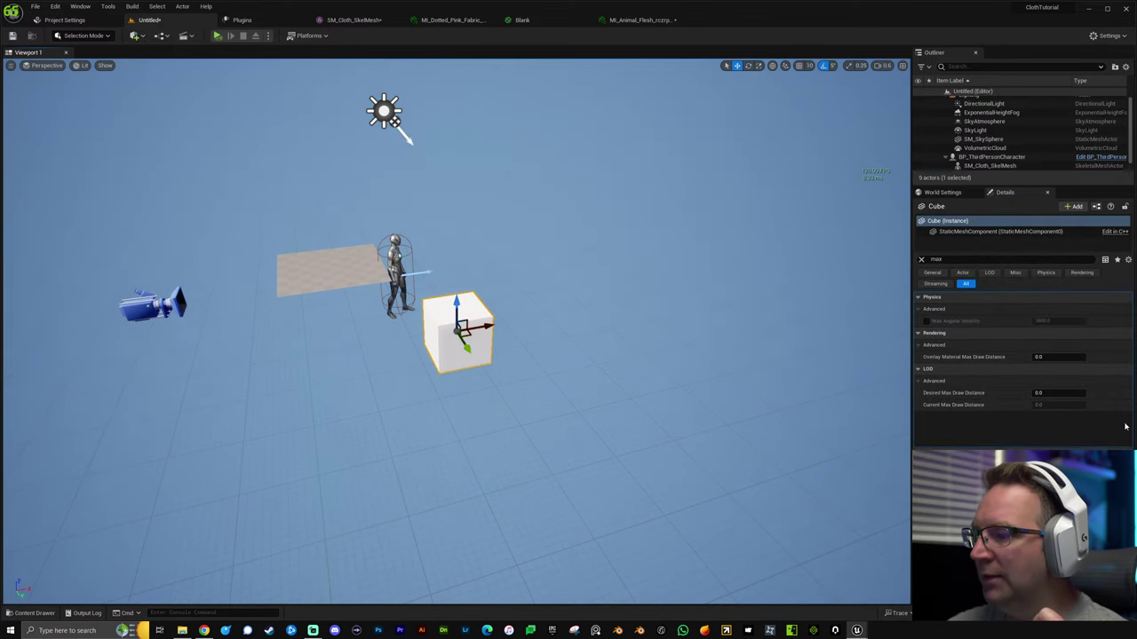
left_click(922, 259)
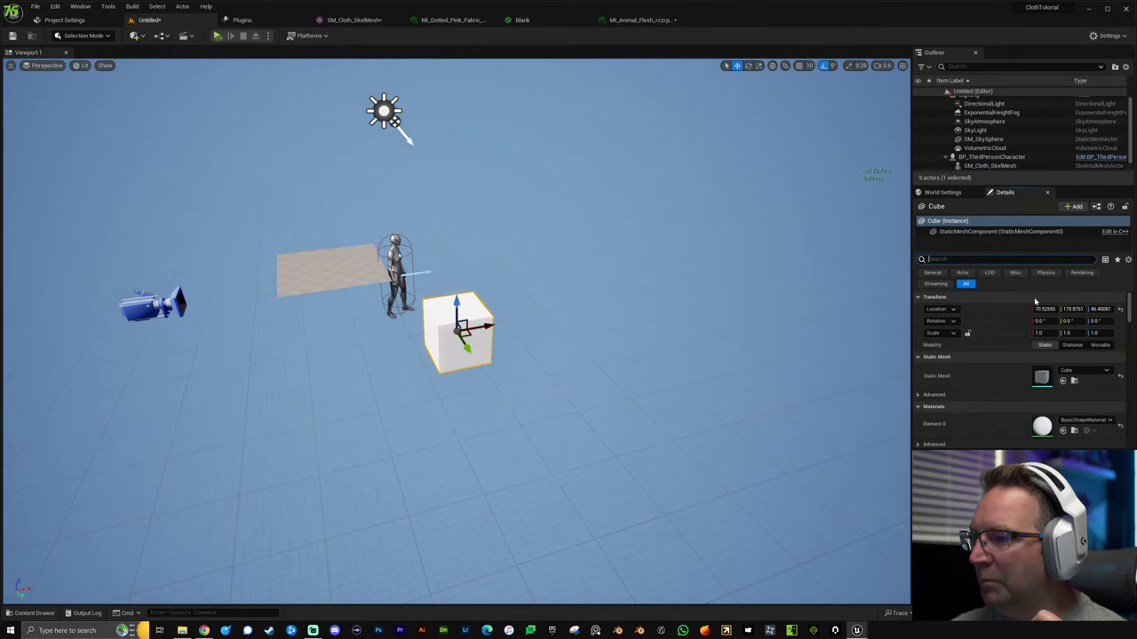
left_click(1122, 310)
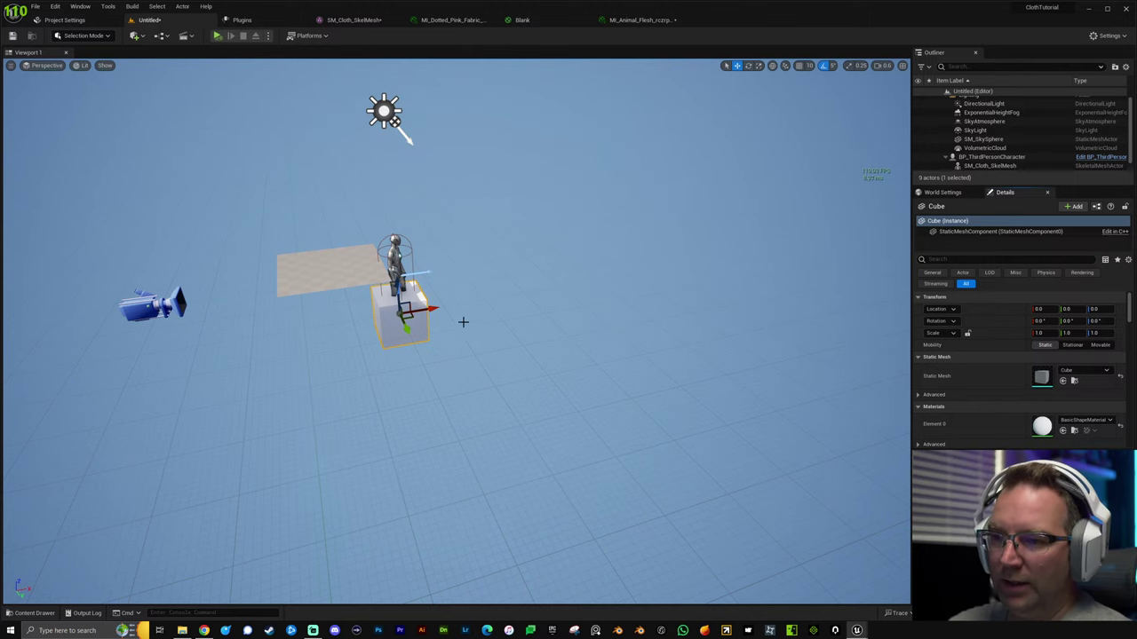
Scale the cube to about 22.6 in X and Y, keeping Z at 1, so it serves as a solid floor.
key("e")
key("r")
left_click_drag(414, 318, 195, 211)
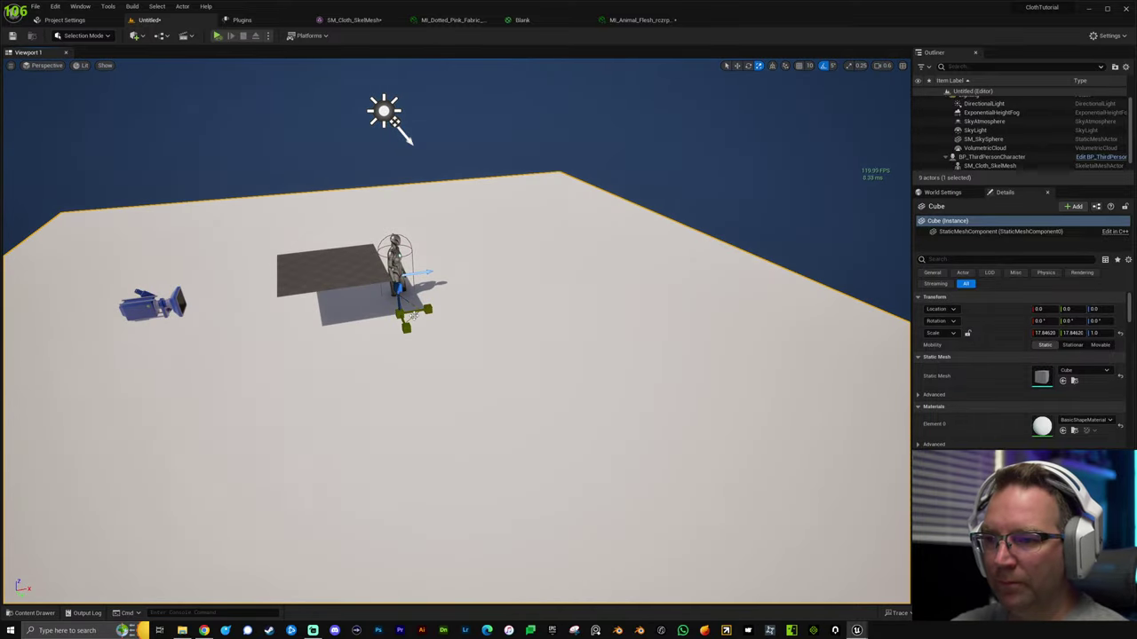
left_click_drag(414, 318, 410, 284)
key("w")
left_click(1118, 309)
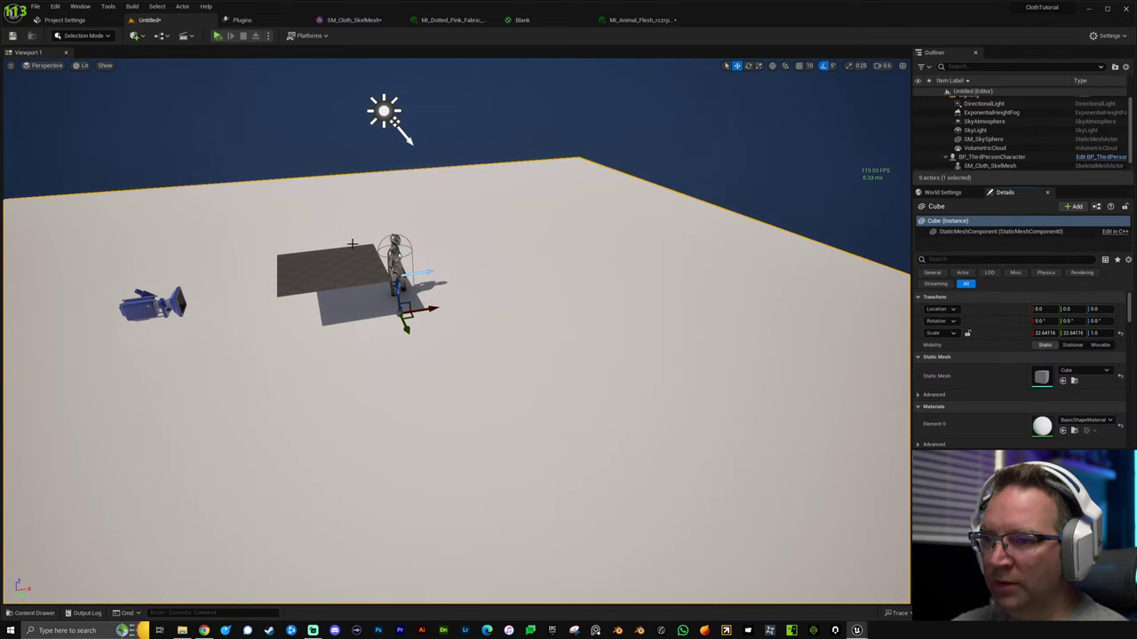
Raise BP_ThirdPersonCharacter above the cube to about Z 140 and simulate the level to examine how the cloth meets the floor.
left_click(398, 258)
left_click_drag(398, 257, 417, 184)
key("alt+s")
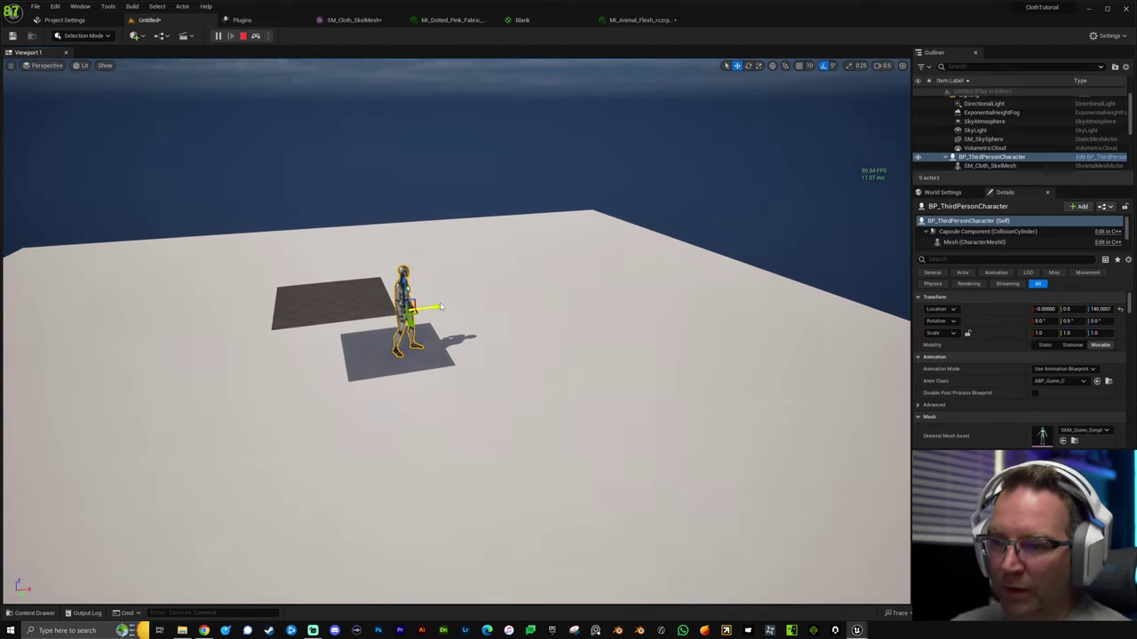
right_click_drag(417, 266, 497, 236)
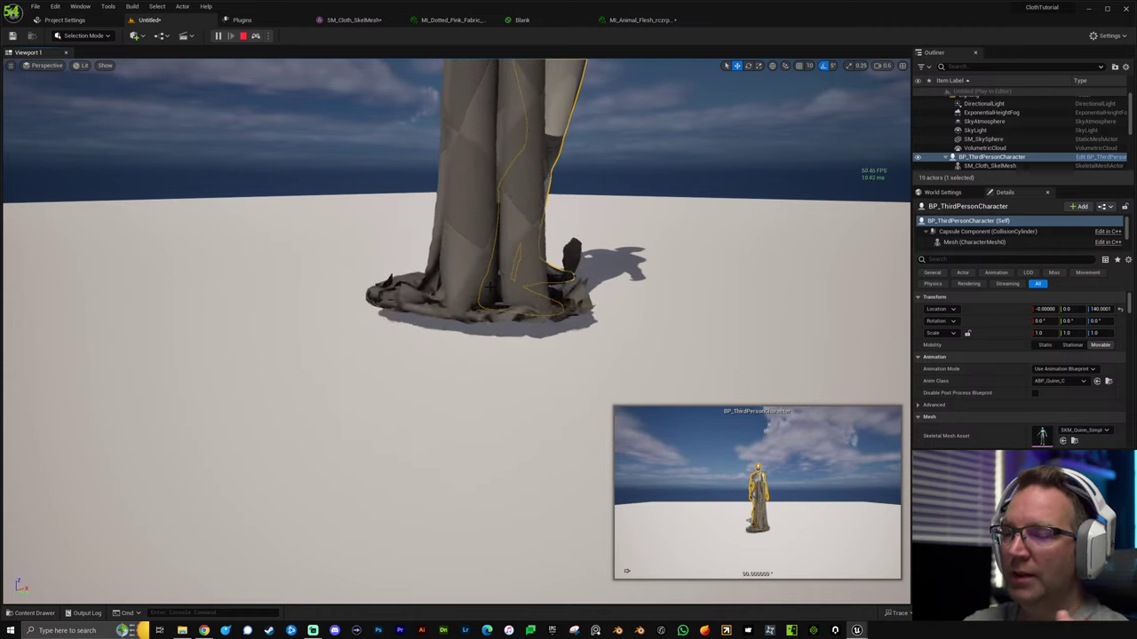
key("Escape")
key("alt+p")
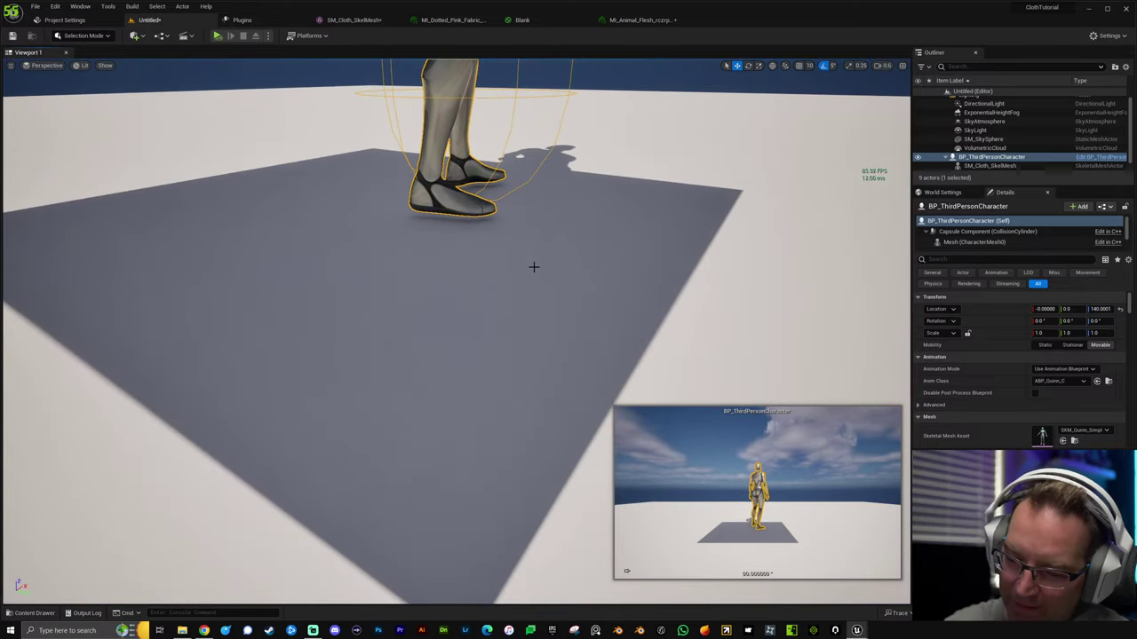
key("Escape")
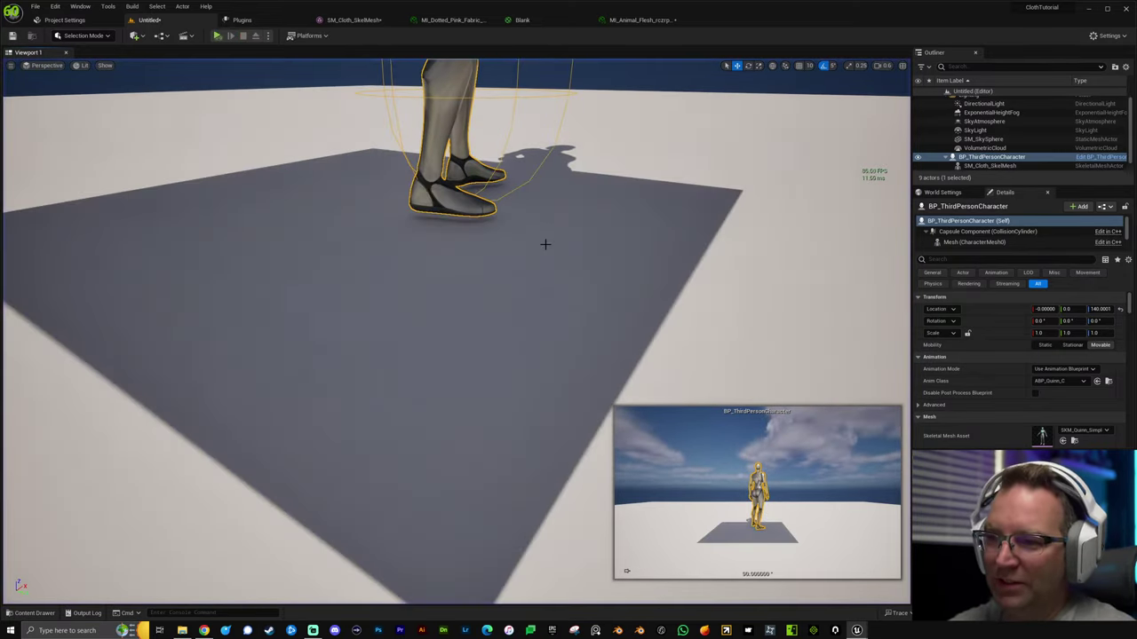
Move the cloth down and forward to about X -110, Z -3, simulate the level, and stop the session.
mouse_move(548, 246)
right_mouse_down()
mouse_move(548, 196)
mouse_move(480, 213)
mouse_move(548, 253)
right_mouse_up()
left_click(419, 297)
right_click_drag(418, 296, 357, 297)
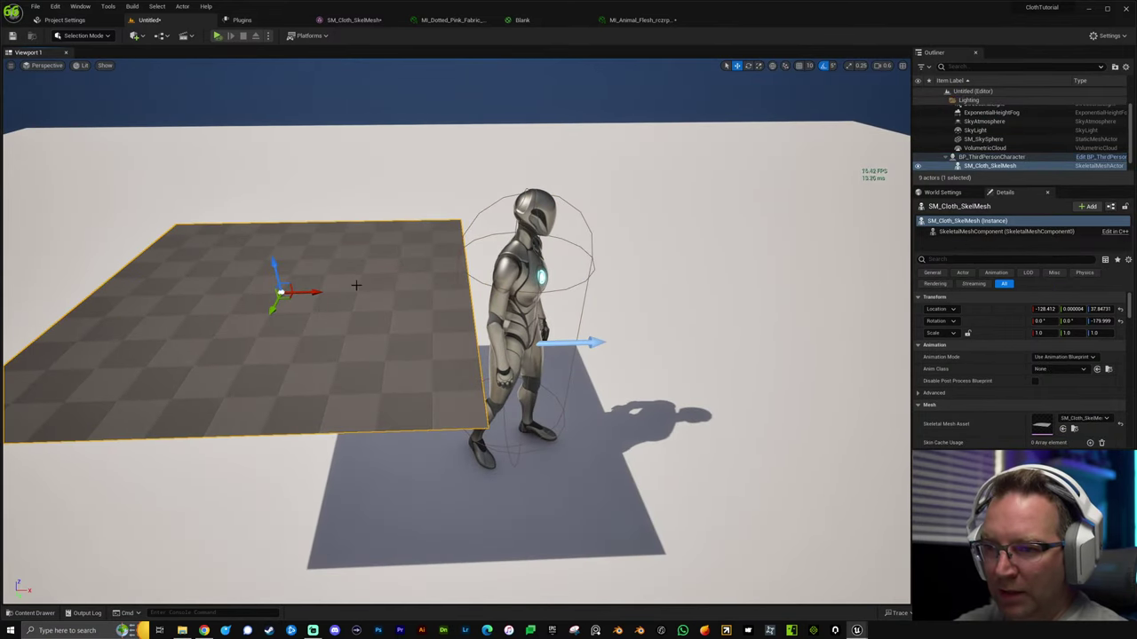
left_click_drag(287, 286, 336, 346)
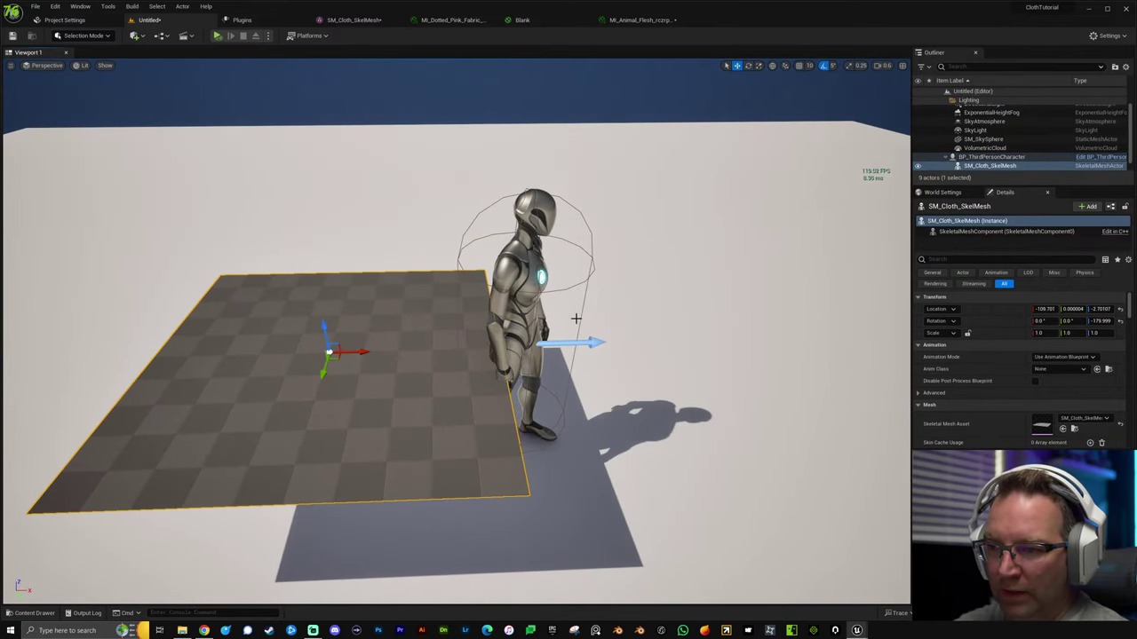
key("alt+s")
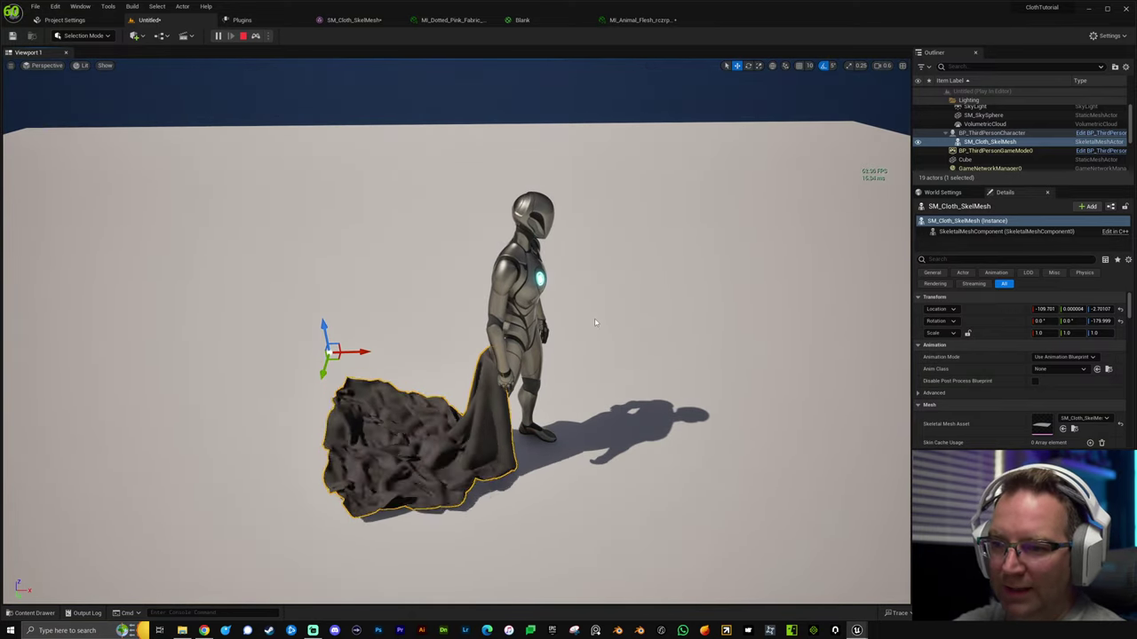
key("Escape")
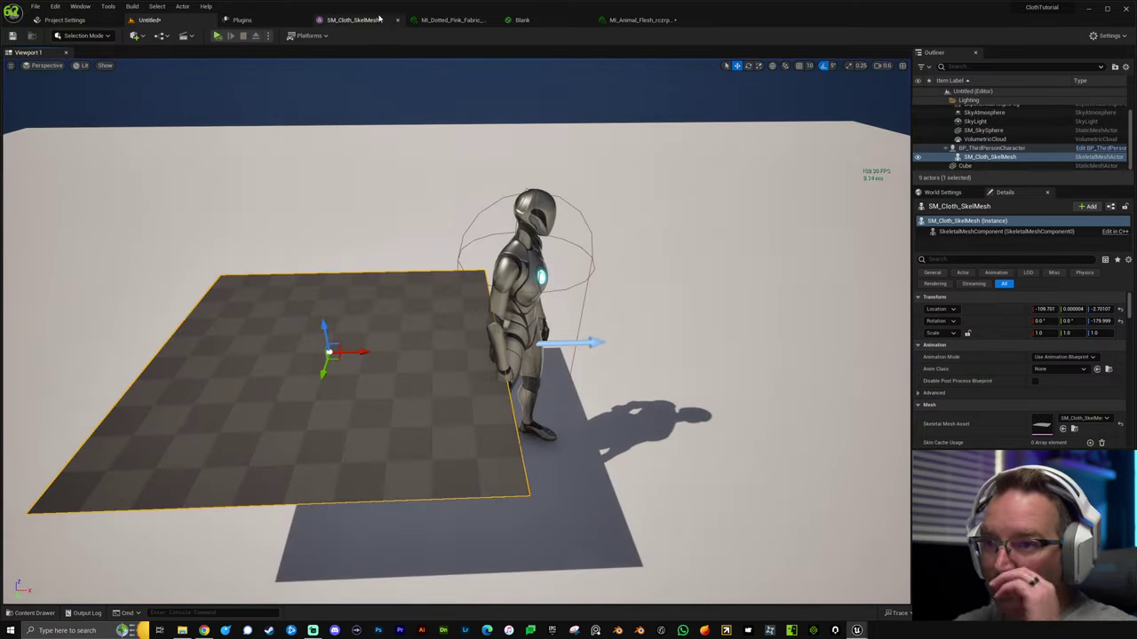
left_click(362, 20)
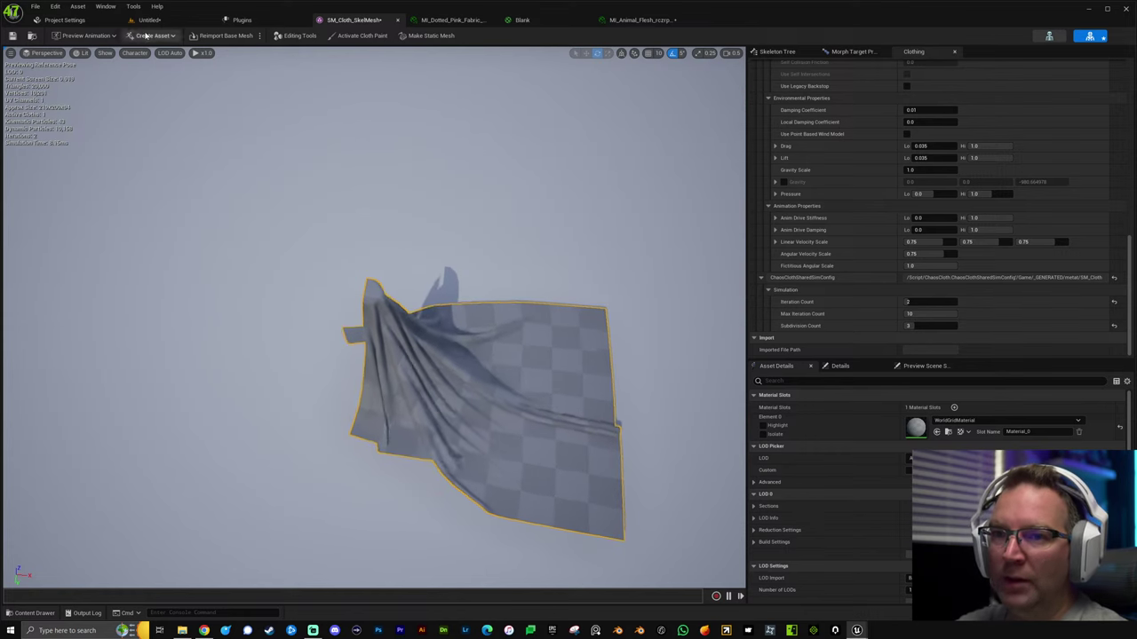
left_click(149, 20)
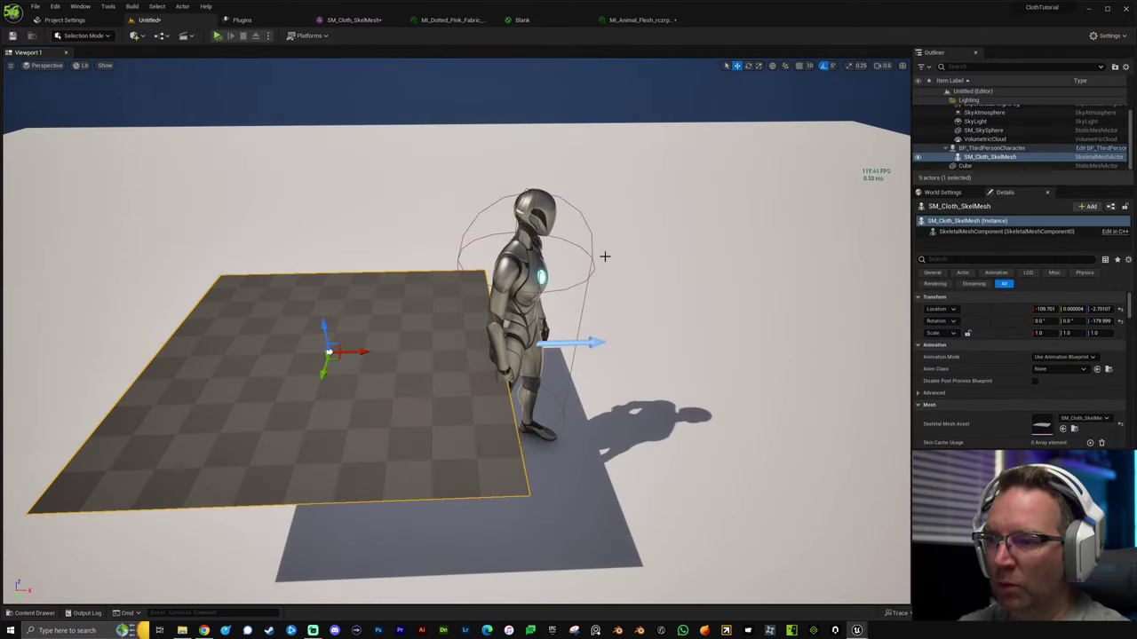
Select the third-person character and browse the project content to the Characters/Mannequins/Meshes folder.
left_click(533, 266)
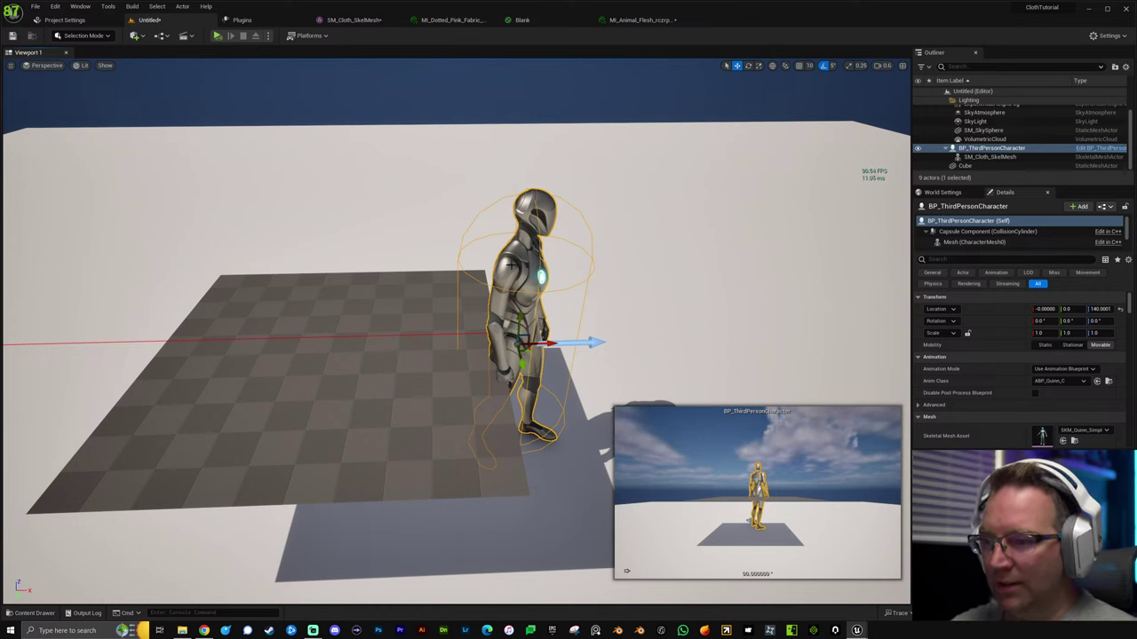
key("ctrl+space")
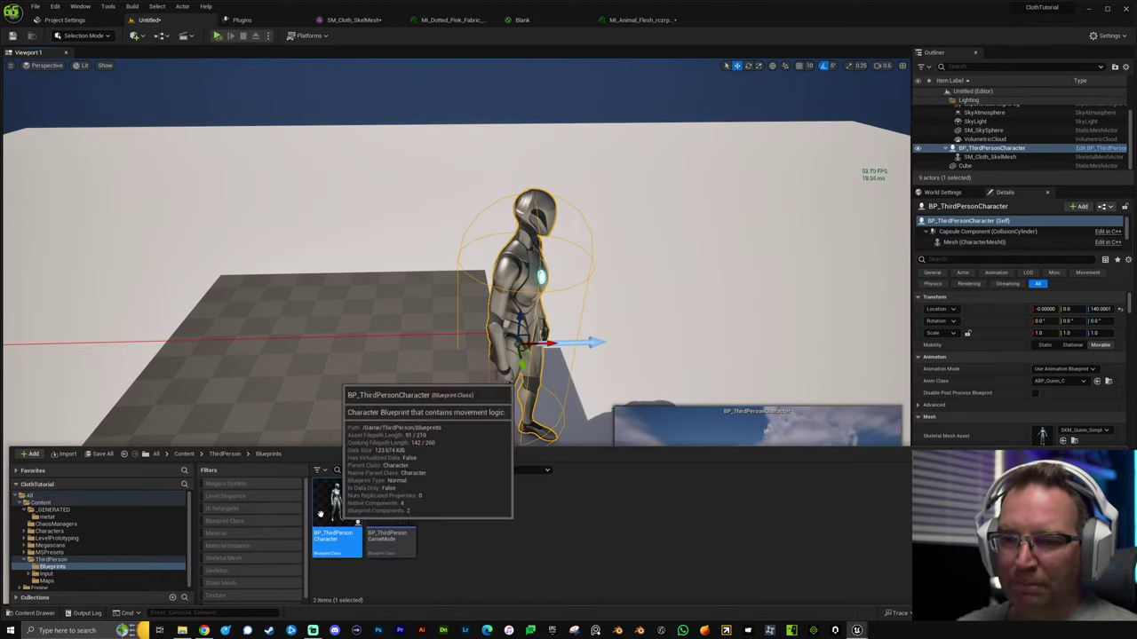
left_click(49, 531)
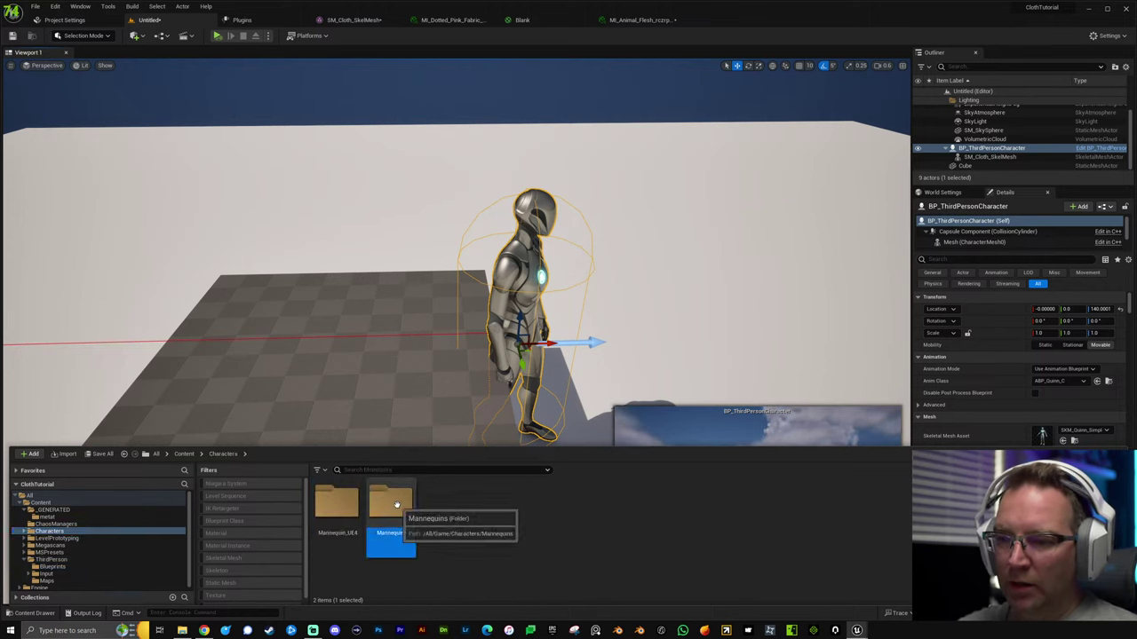
double_click(391, 503)
left_click(438, 487)
double_click(438, 487)
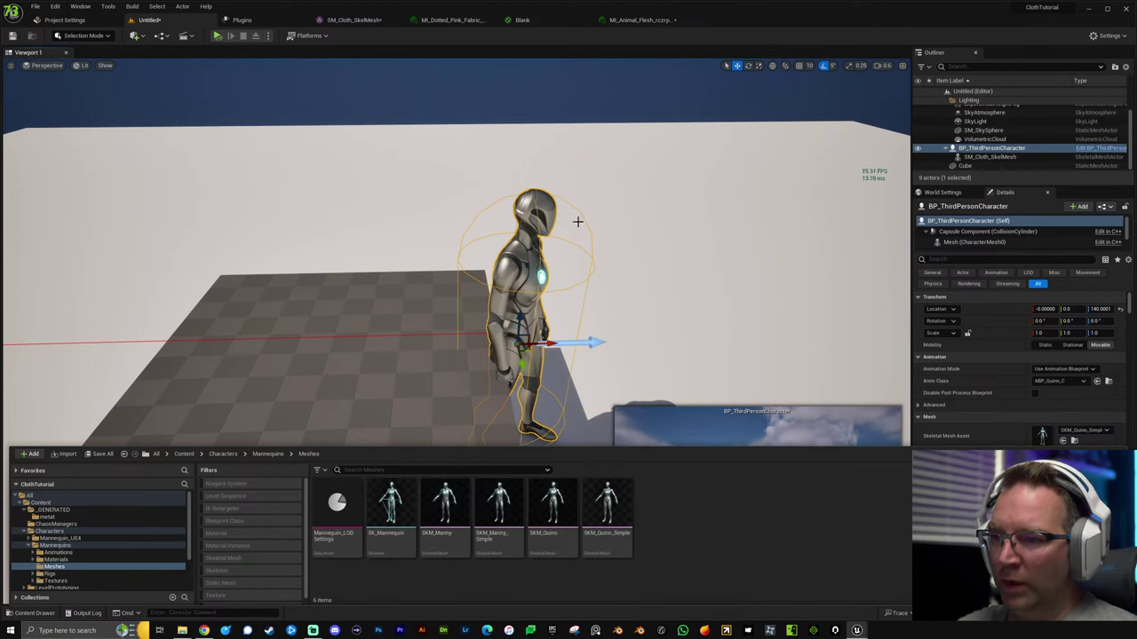
Open the SKM_Quinn skeletal mesh, view its SK_Mannequin skeleton, and open its PA_Mannequin physics asset.
left_click_drag(680, 287, 779, 352, "alt")
key("ctrl+space")
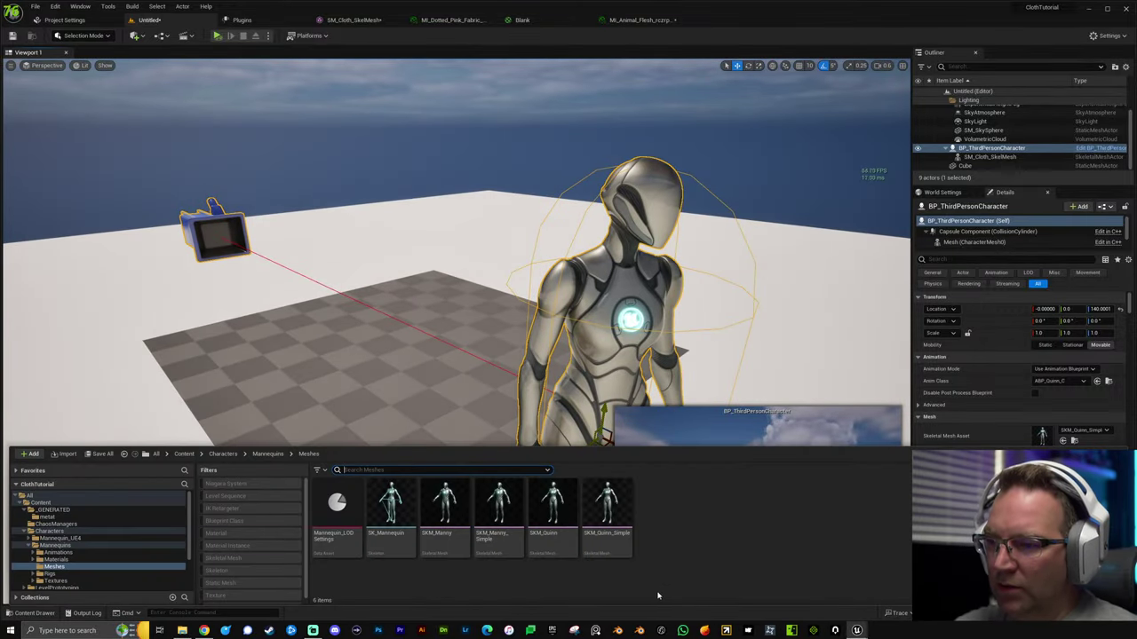
left_click(552, 503)
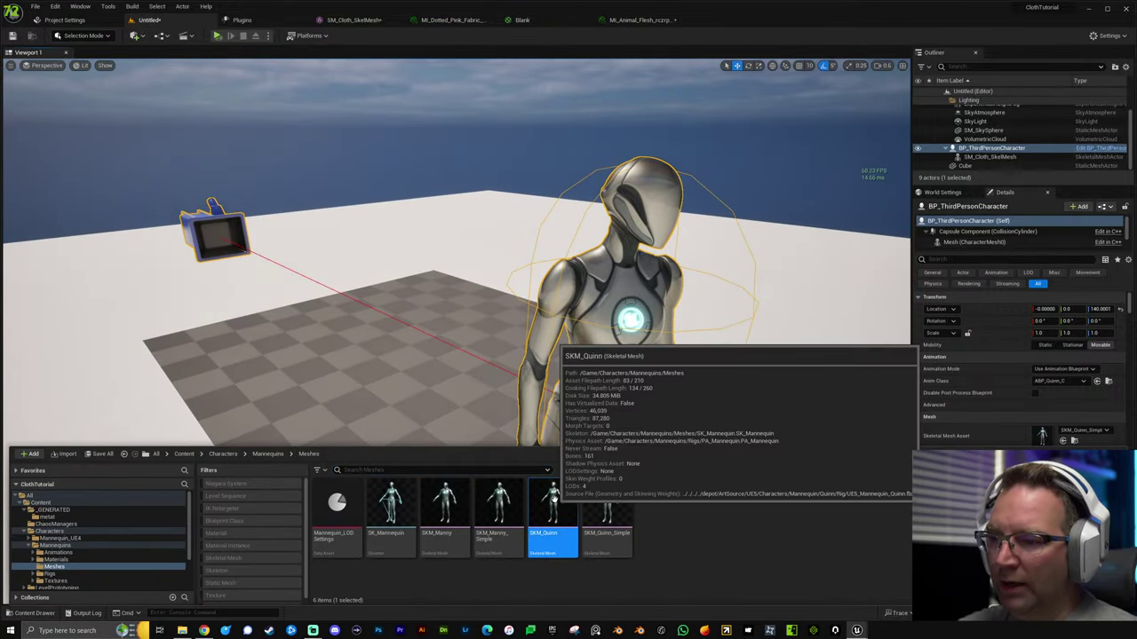
double_click(553, 499)
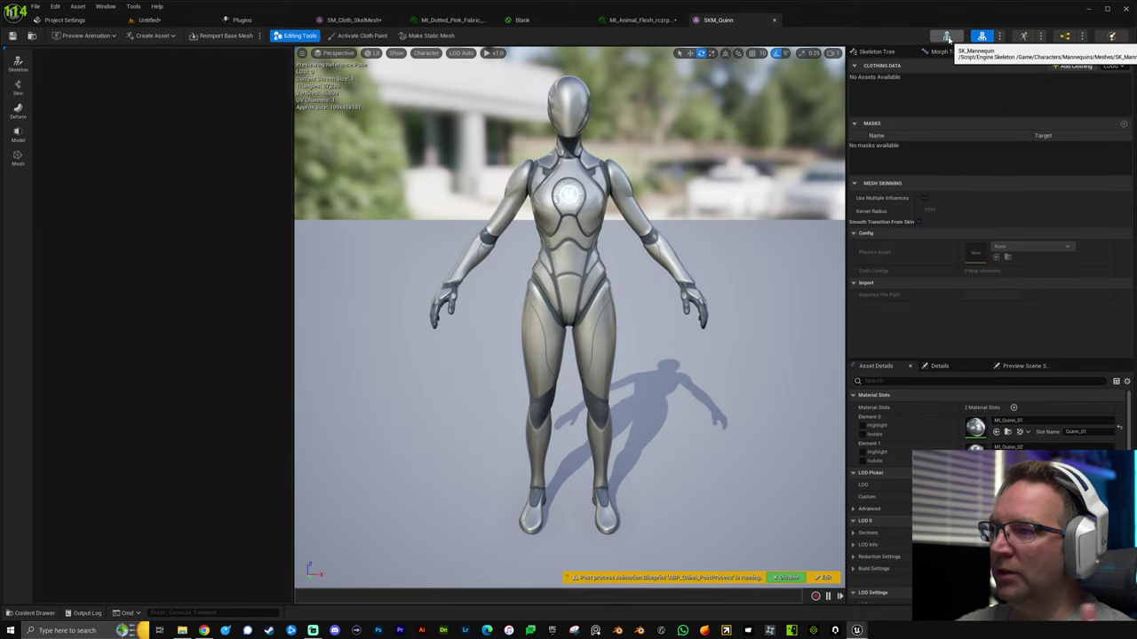
left_click(947, 38)
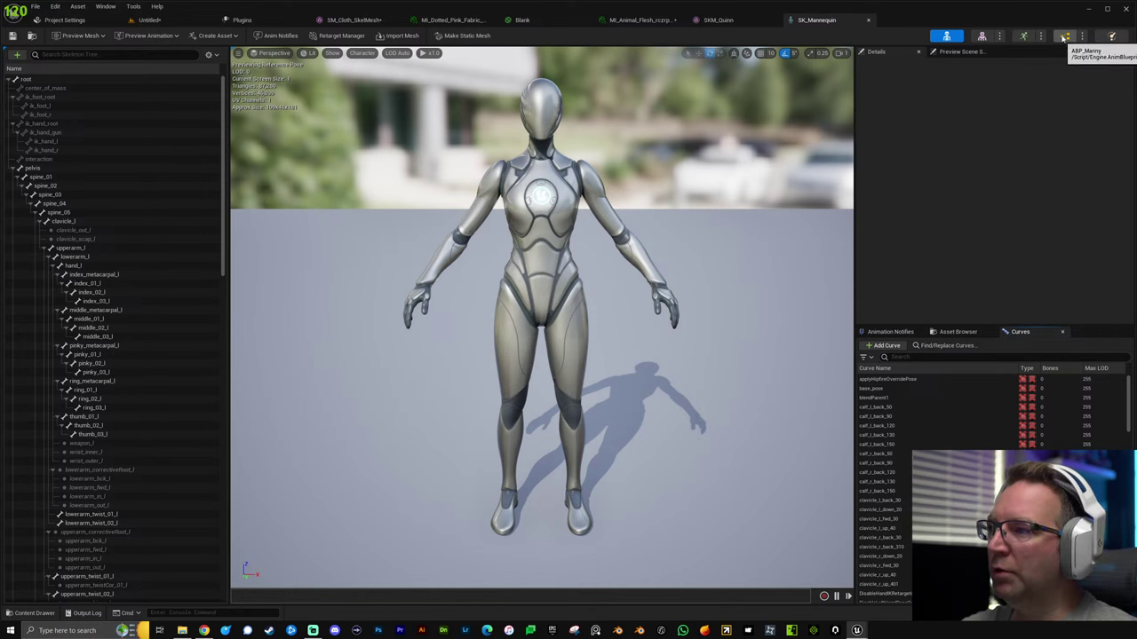
left_click(1111, 37)
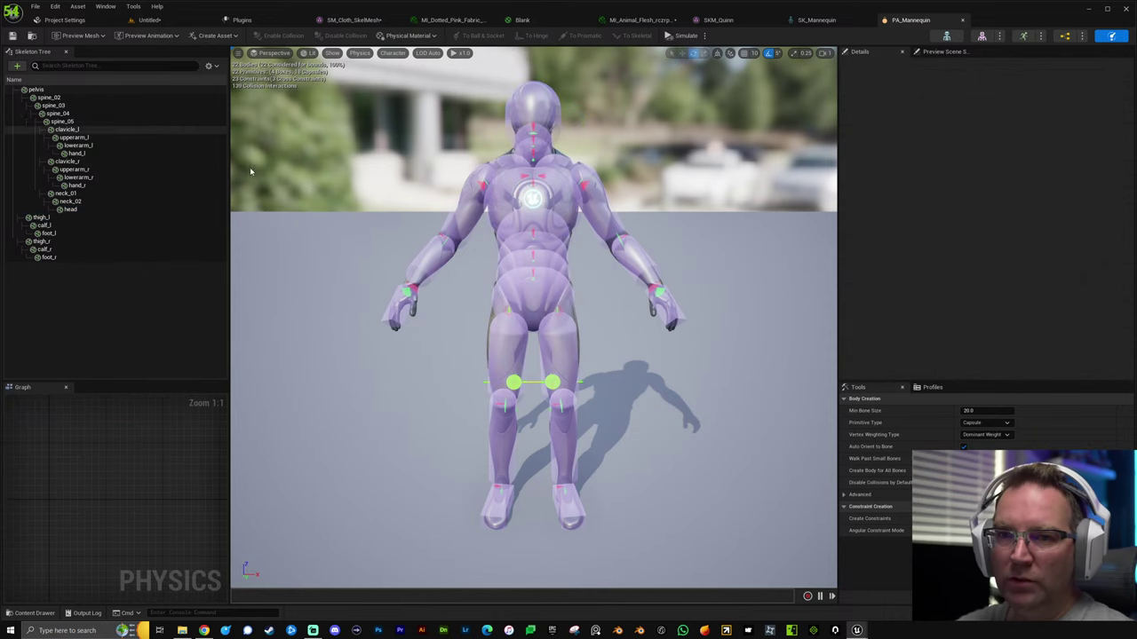
Examine the mannequin's physics bodies from the back, side and front to see how they cover the mesh.
right_click_drag(542, 254, 728, 275)
key("w")
scroll(543, 254, "down", 1)
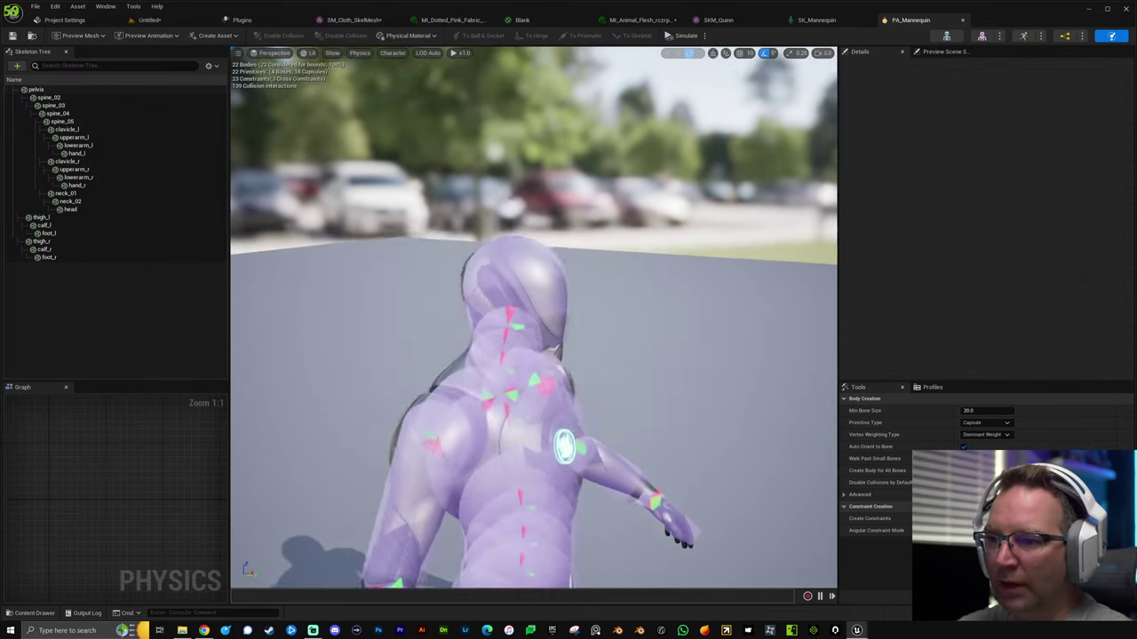
right_click_drag(485, 355, 485, 382)
right_click_drag(542, 345, 451, 273)
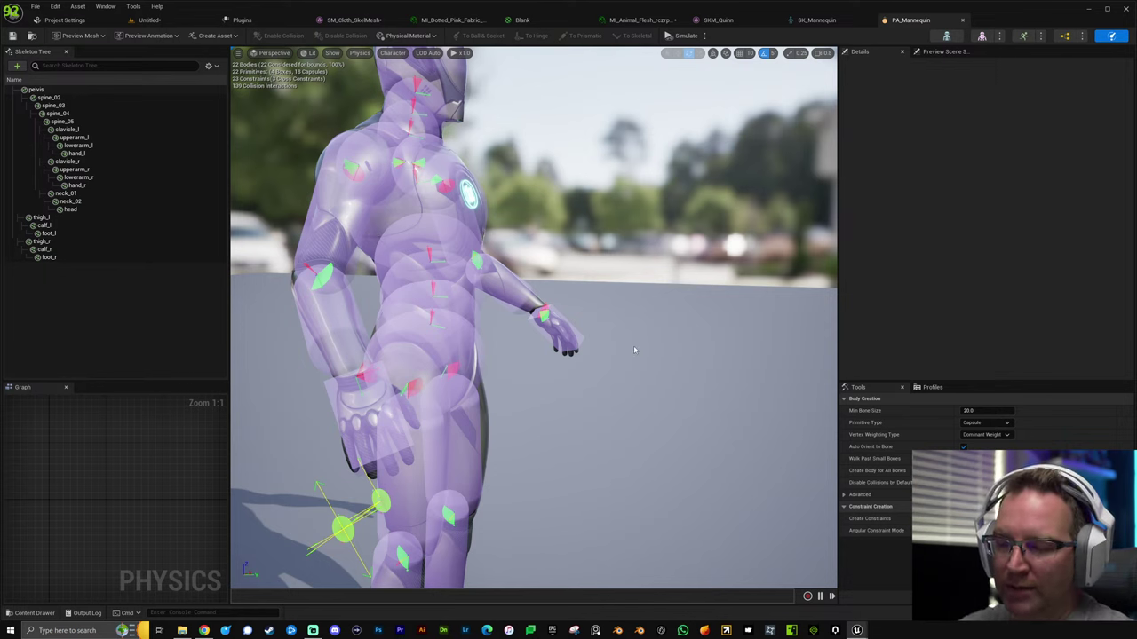
right_click_drag(641, 295, 453, 348)
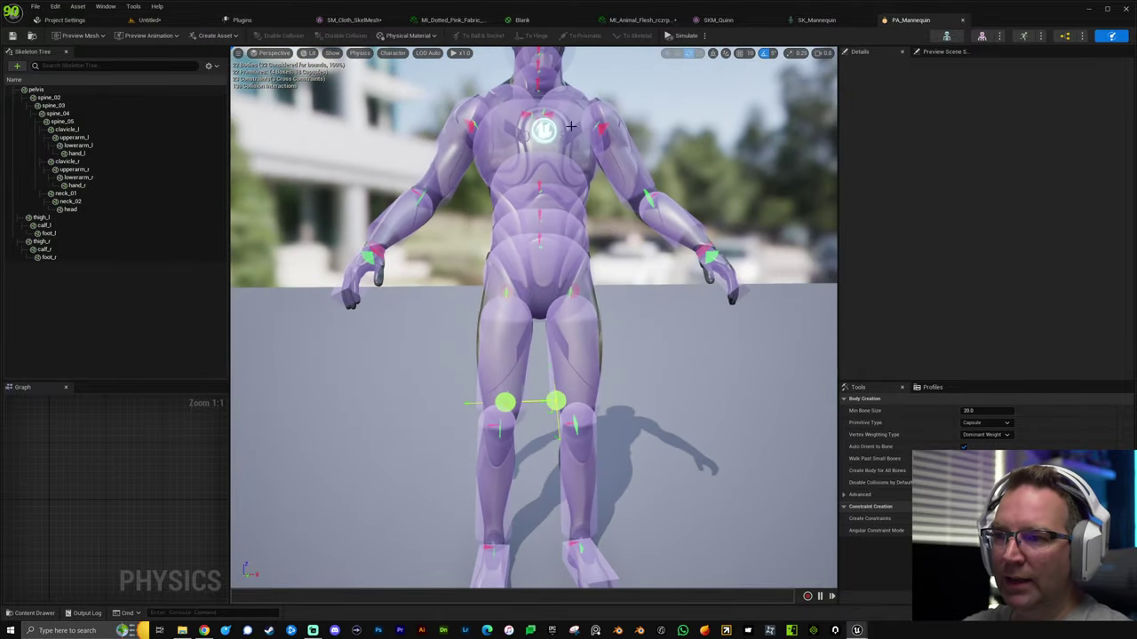
Select all the physics bodies from pelvis to foot_r and examine their fit on the mannequin from an angled view.
left_click(53, 91)
left_click(46, 254, "shift")
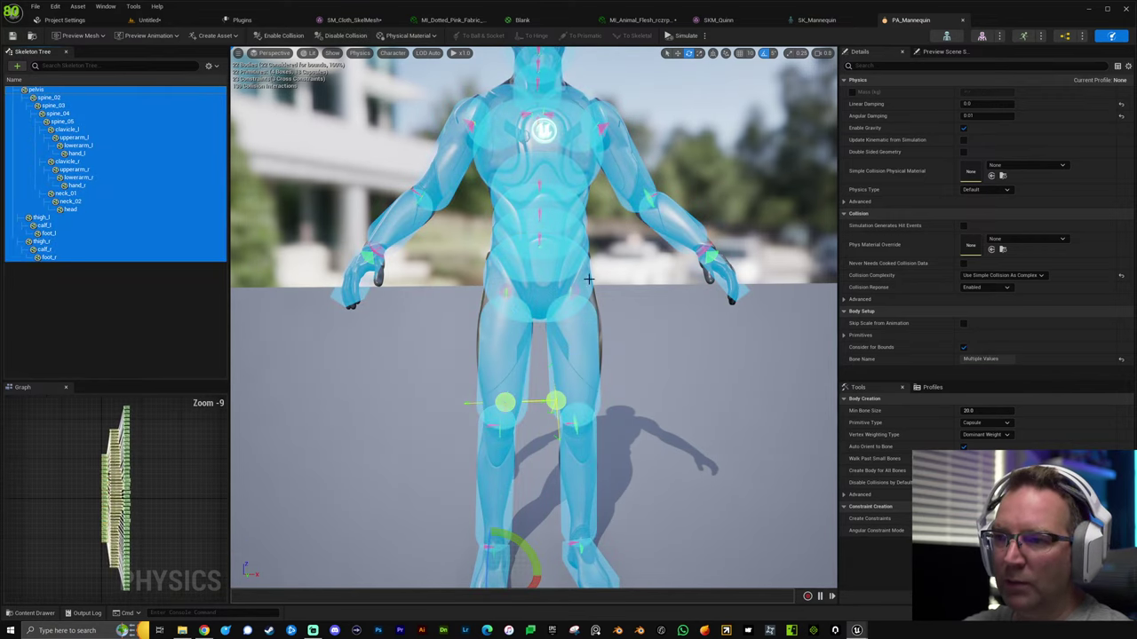
left_click_drag(596, 349, 622, 355, "alt")
scroll(533, 320, "up", 3)
left_click_drag(771, 213, 601, 356)
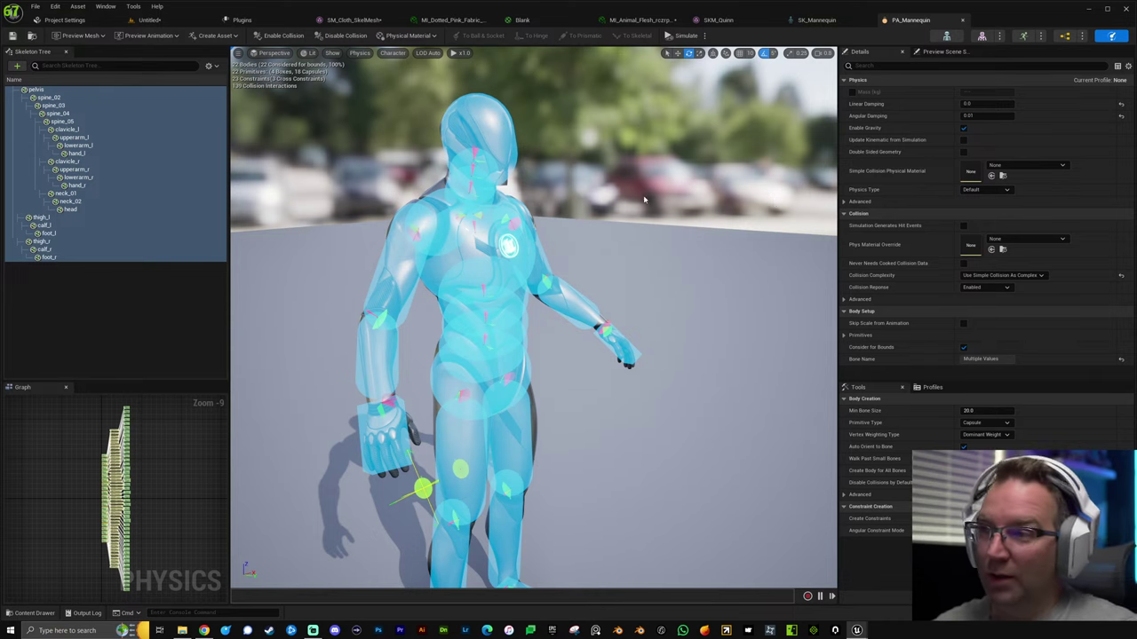
Close the SK_Mannequin skeleton editor and return to the PA_Mannequin physics asset.
left_click(851, 20)
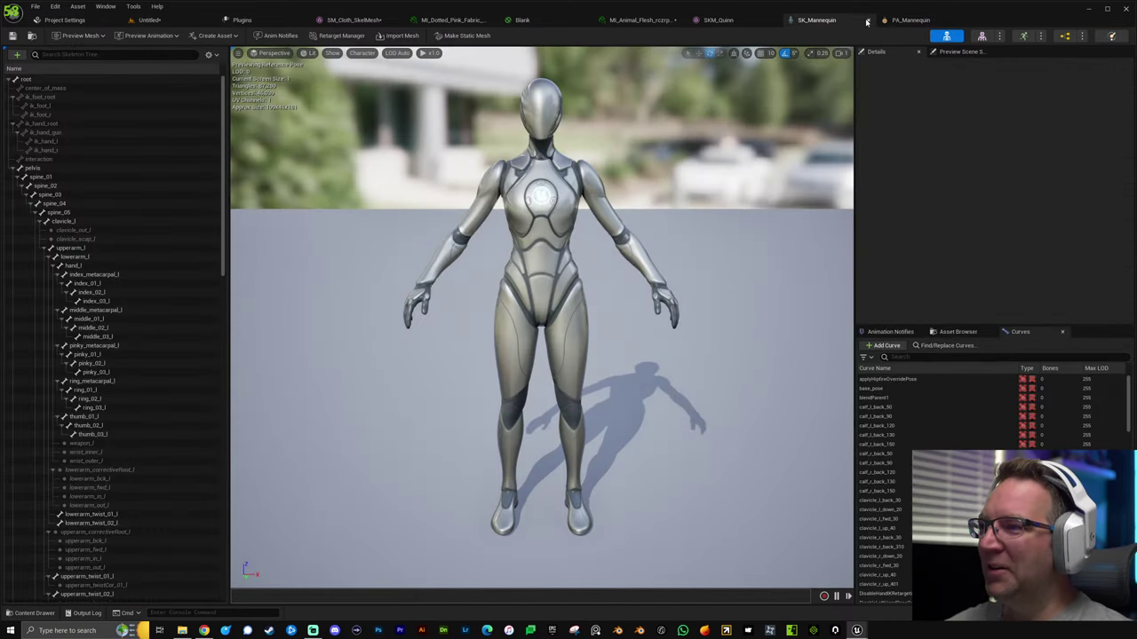
left_click(866, 19)
left_click(812, 19)
left_click(717, 19)
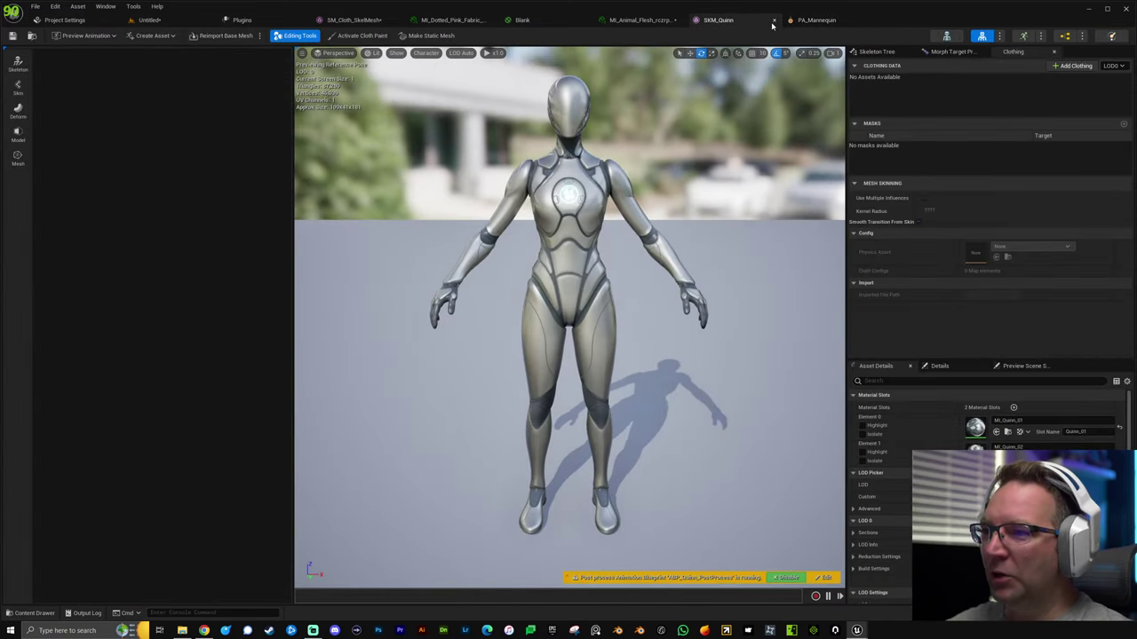
left_click(818, 23)
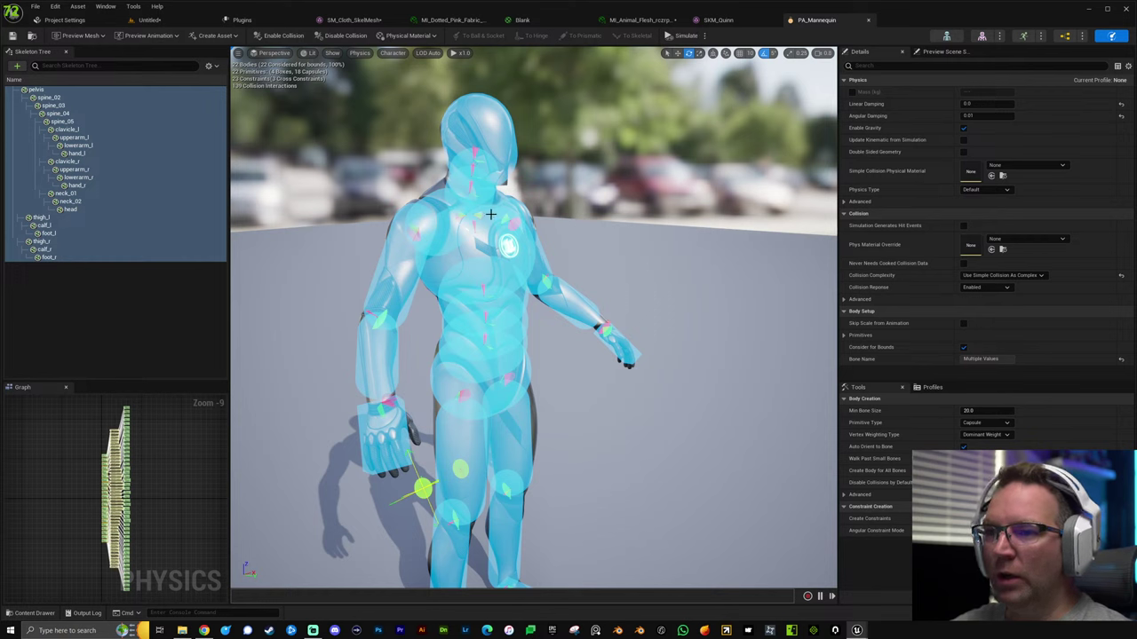
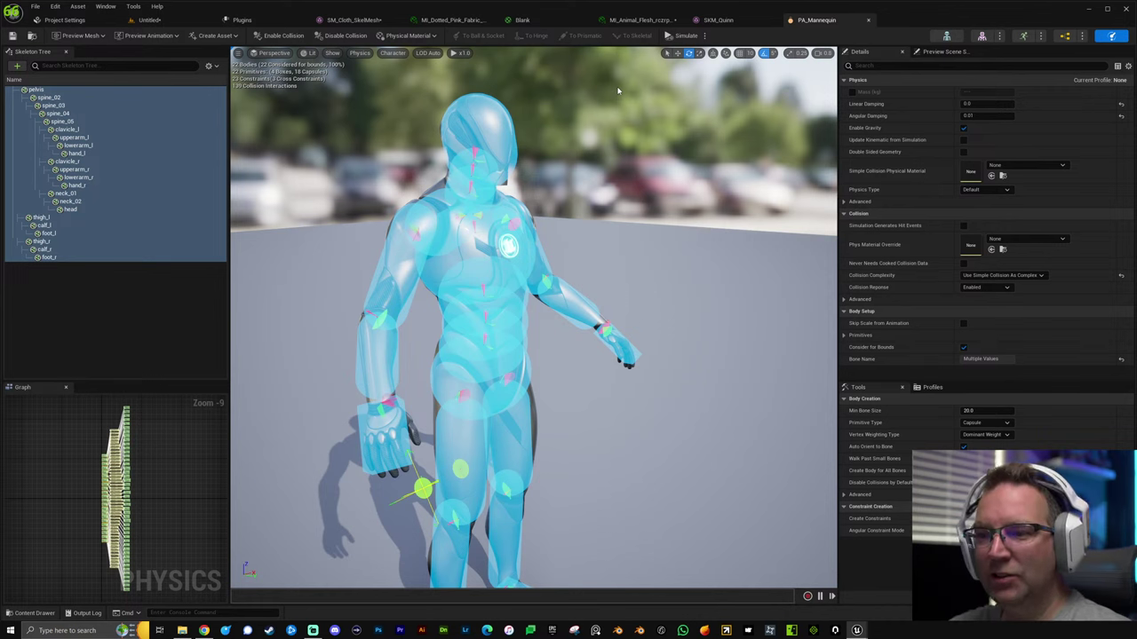
Close the animal flesh, Blank, dotted pink fabric and SKM_Quinn editors, and return to the untitled level.
left_click(718, 20)
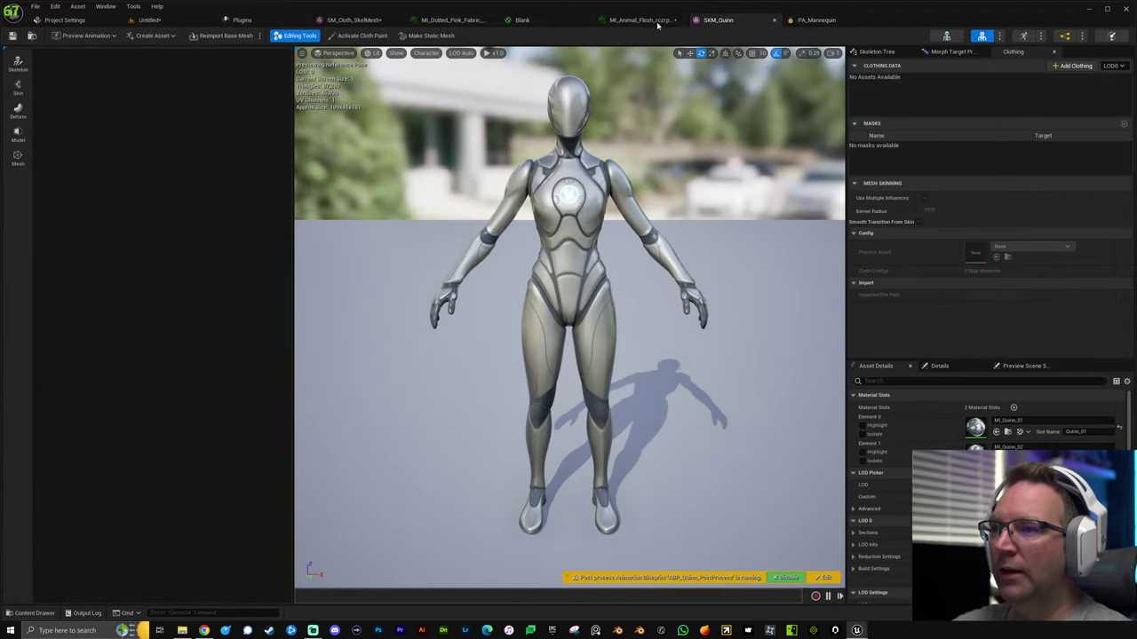
left_click(641, 19)
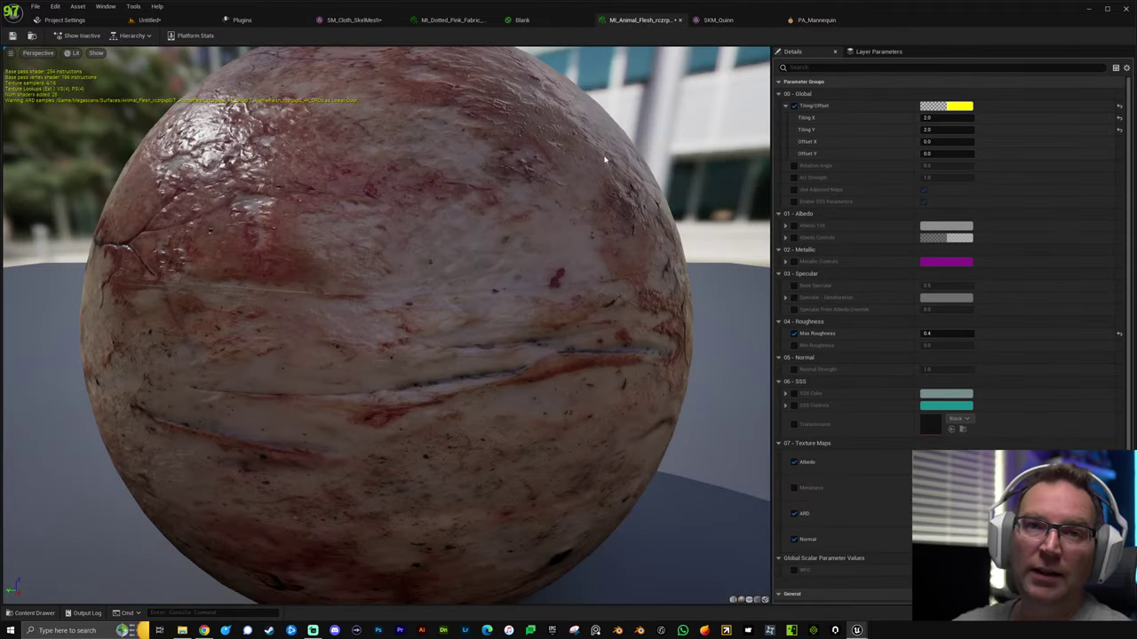
left_click(679, 22)
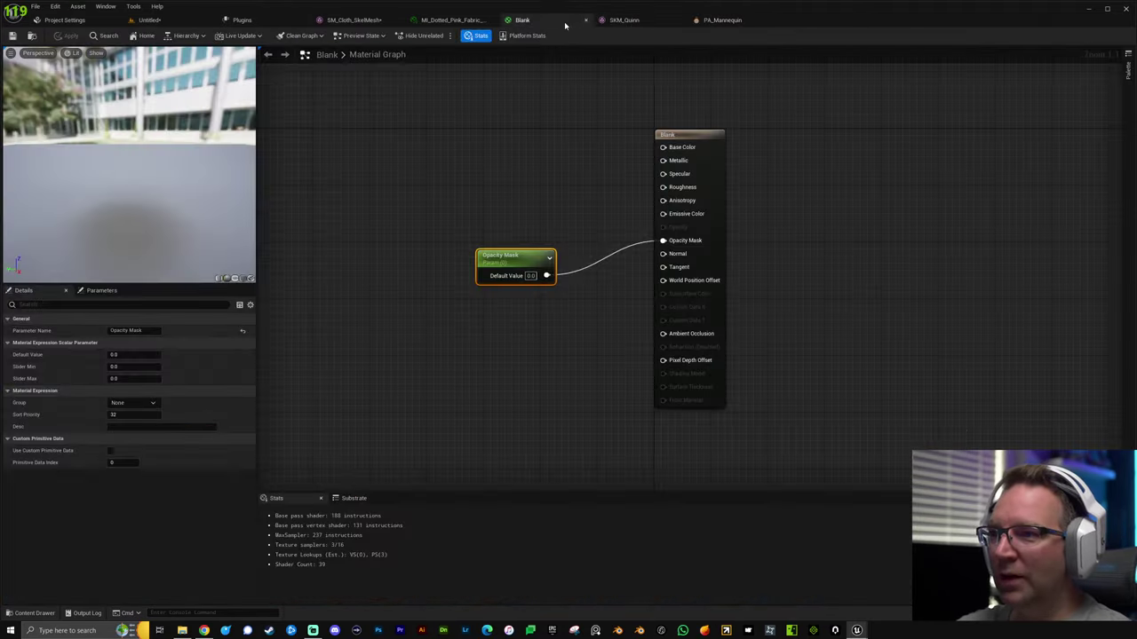
left_click(586, 19)
left_click(492, 19)
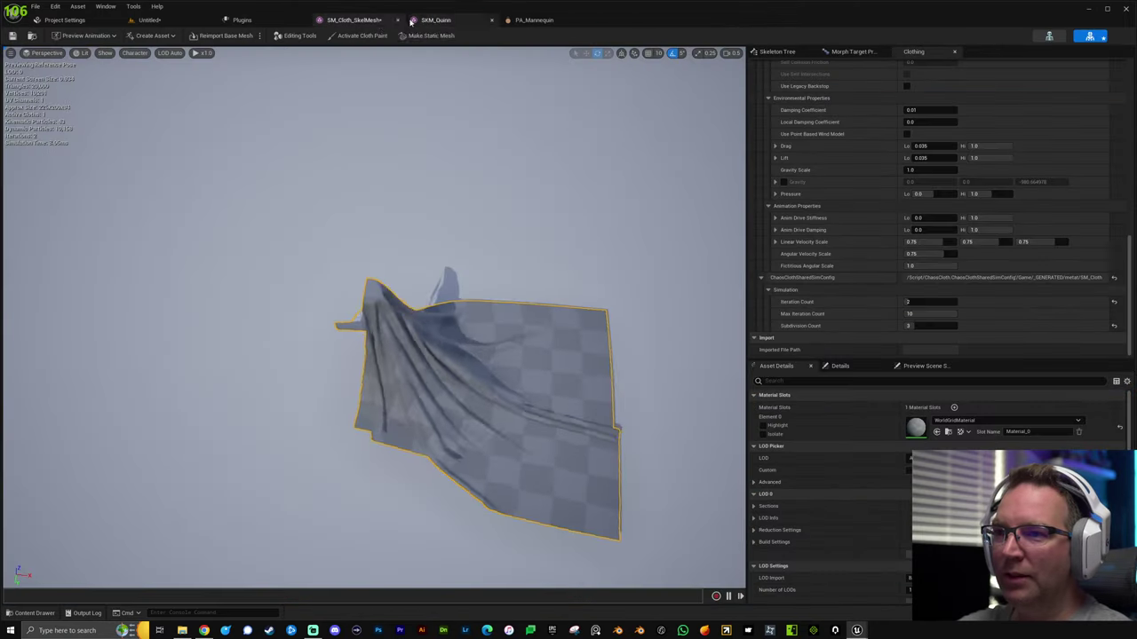
left_click(431, 20)
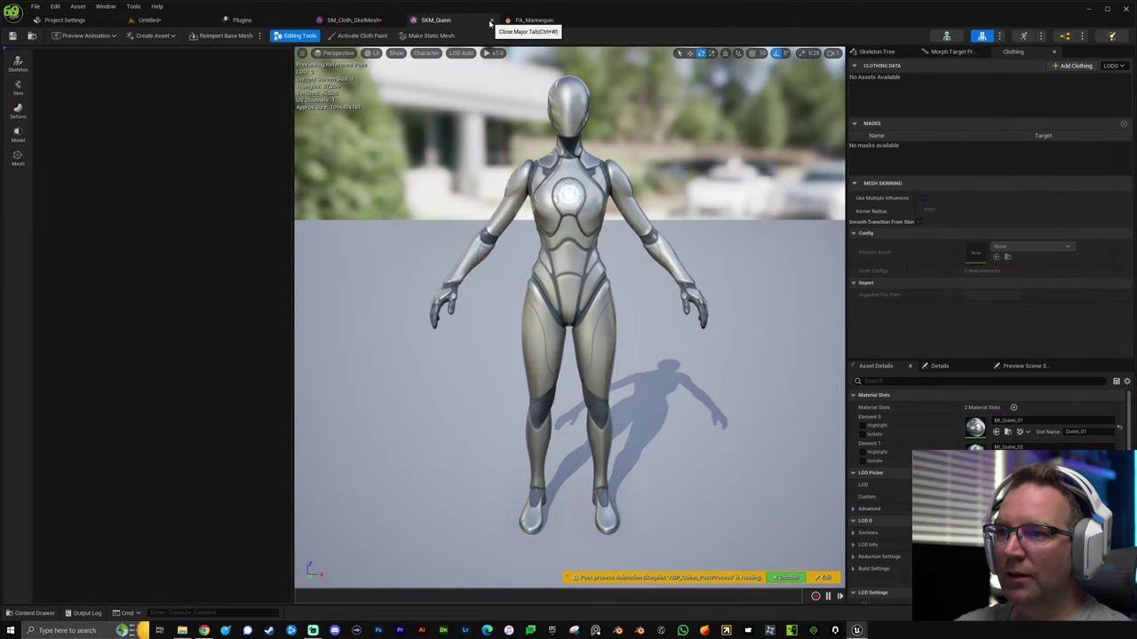
left_click(490, 19)
left_click(149, 19)
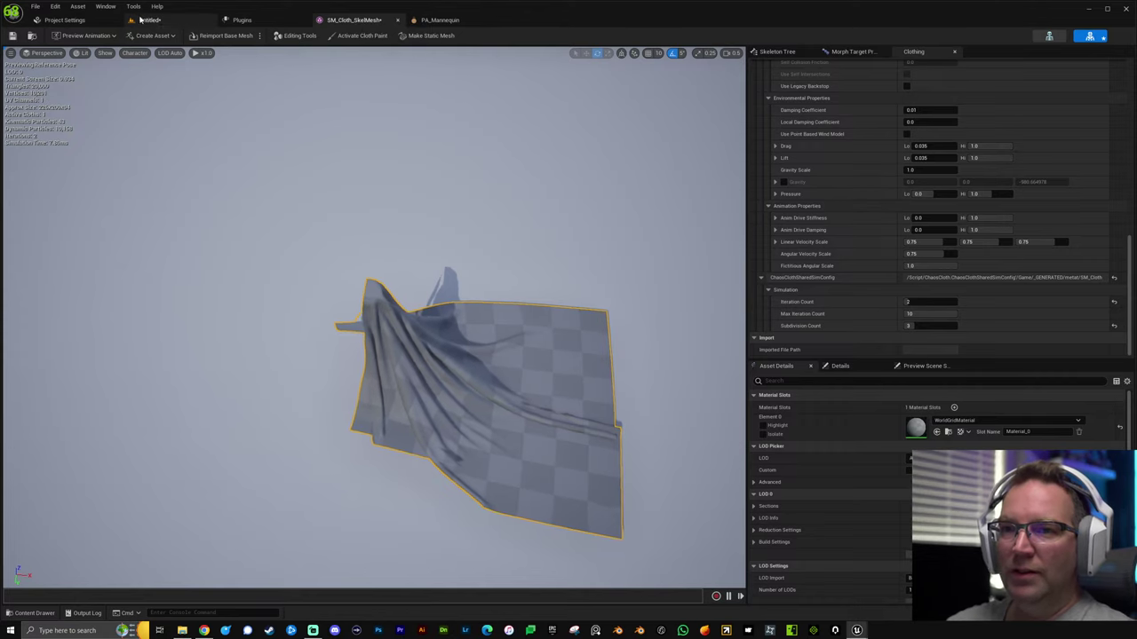
Set the collision preset of the third-person character's mesh to BlockAll.
scroll(540, 227, "up", 3)
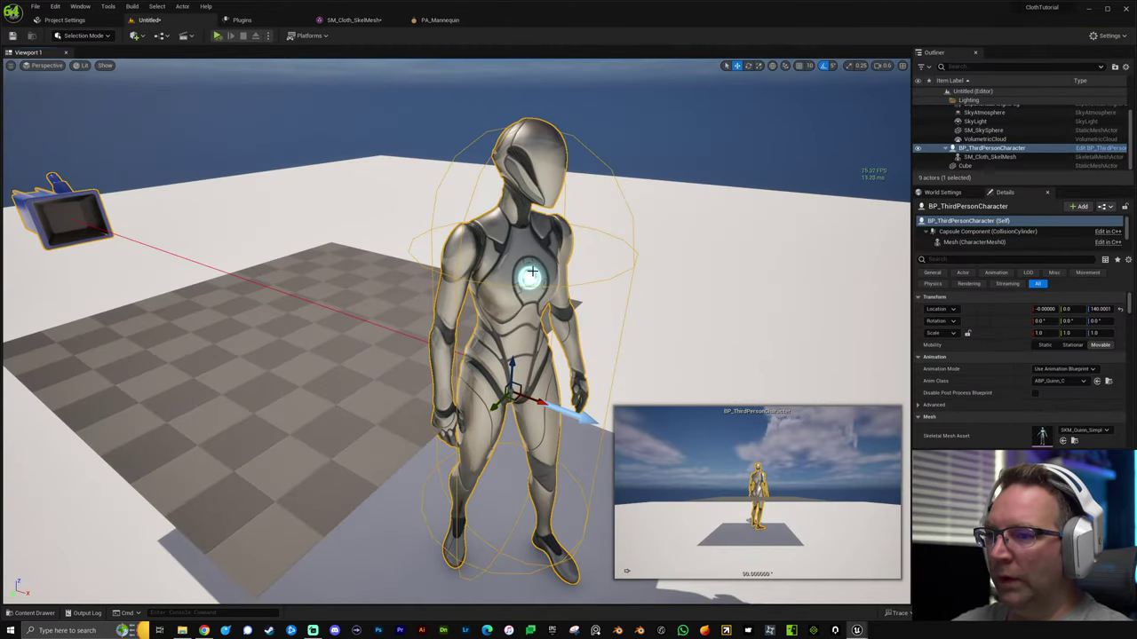
right_click_drag(594, 223, 710, 178)
left_click_drag(520, 227, 553, 249, "alt")
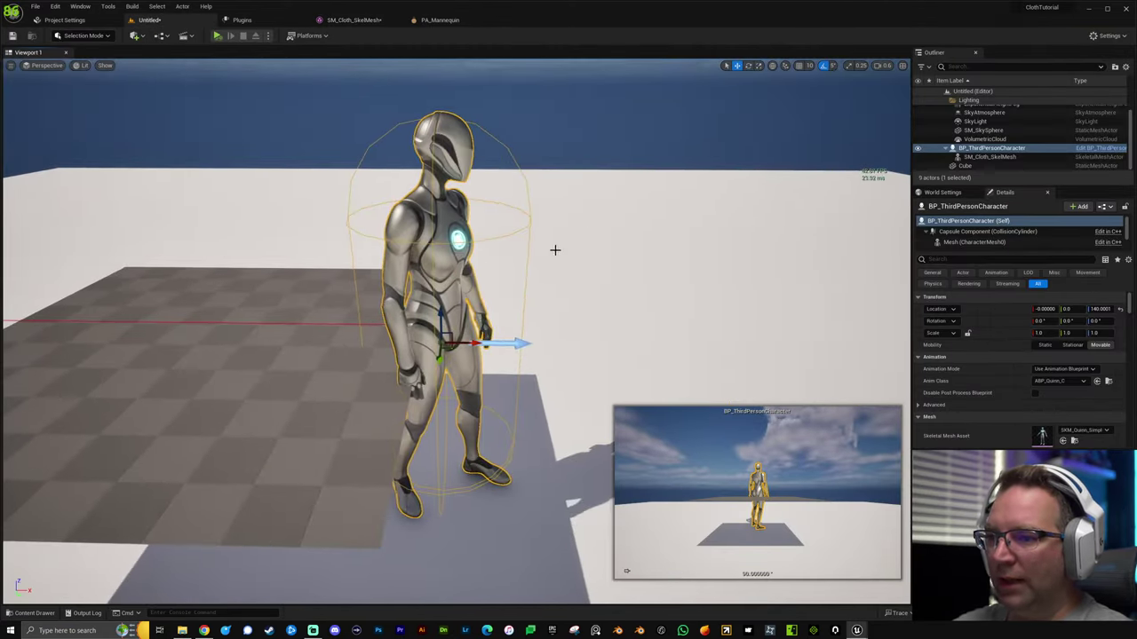
scroll(979, 301, "down", 10)
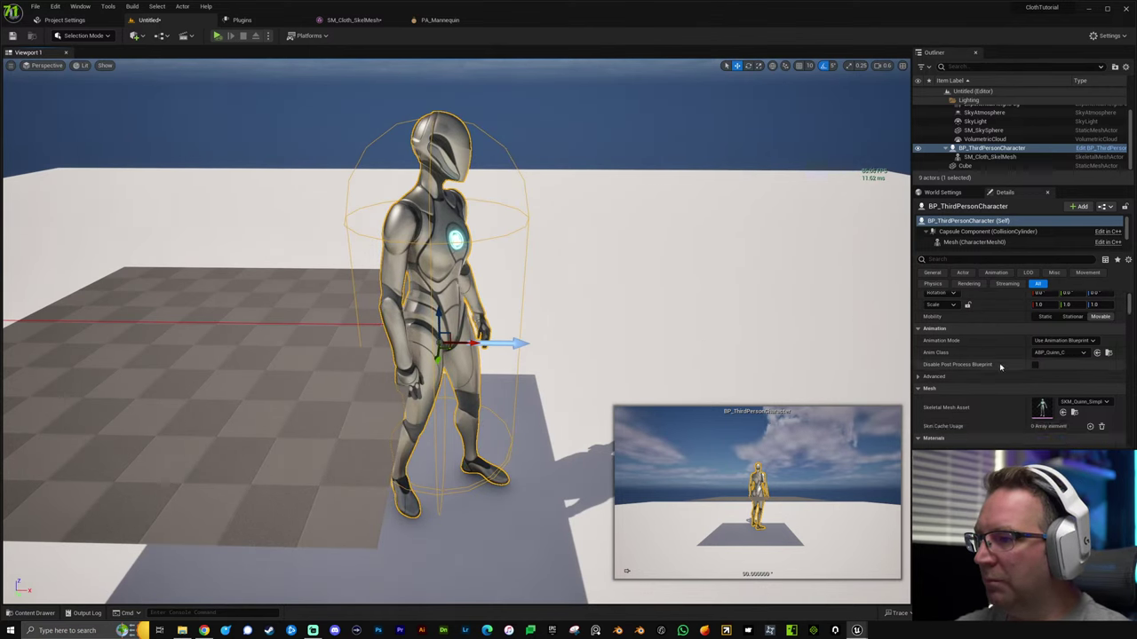
scroll(997, 373, "down", 5)
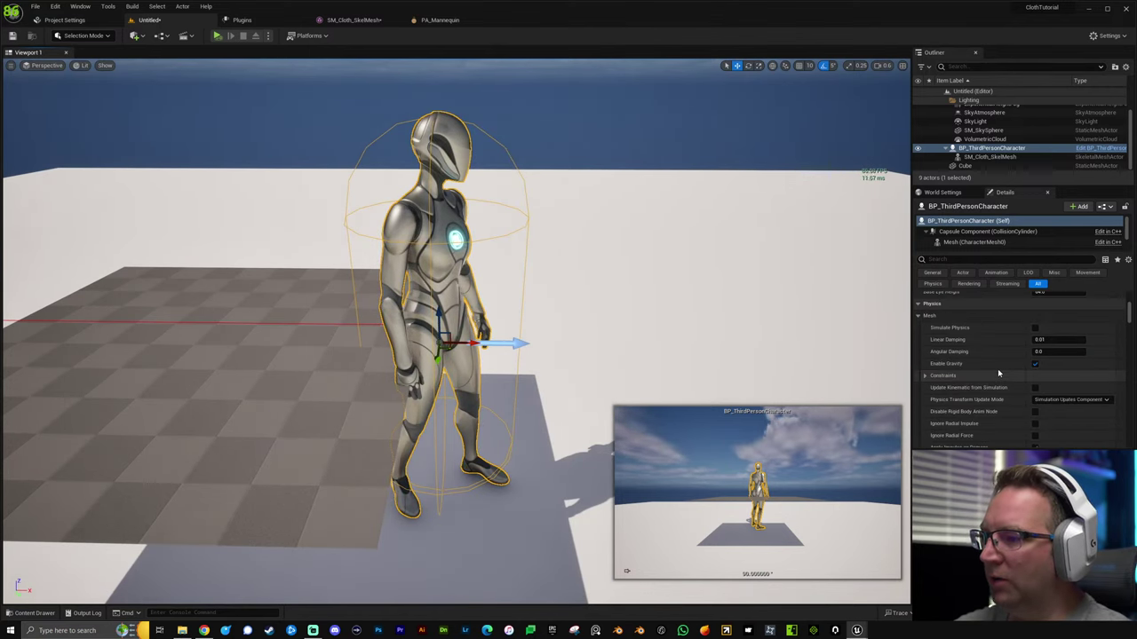
scroll(981, 364, "down", 3)
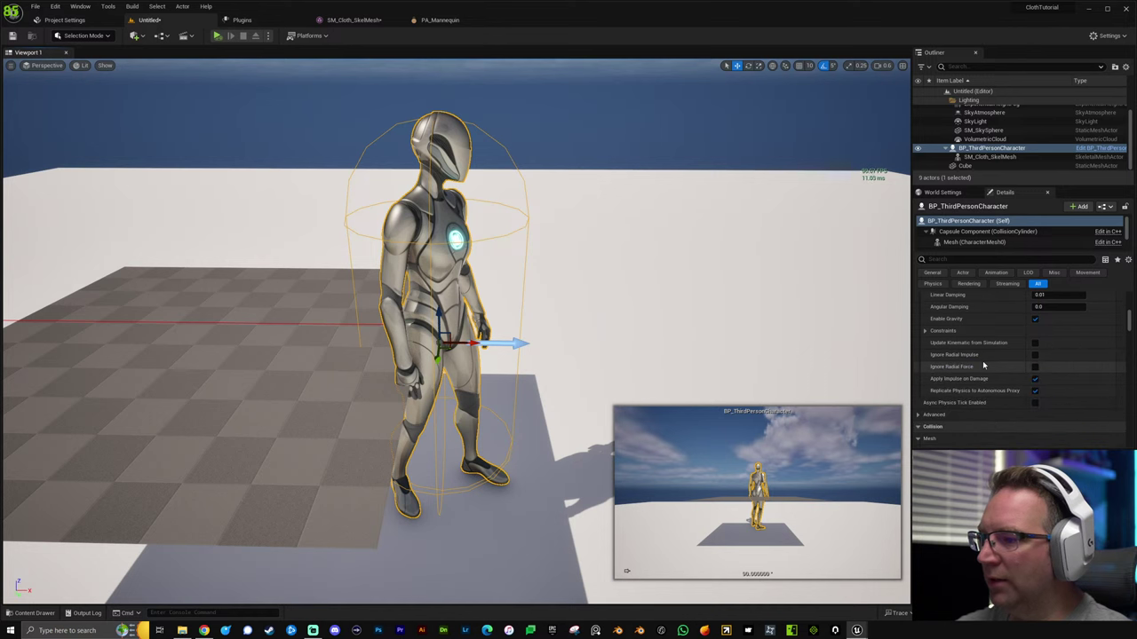
scroll(985, 361, "down", 1)
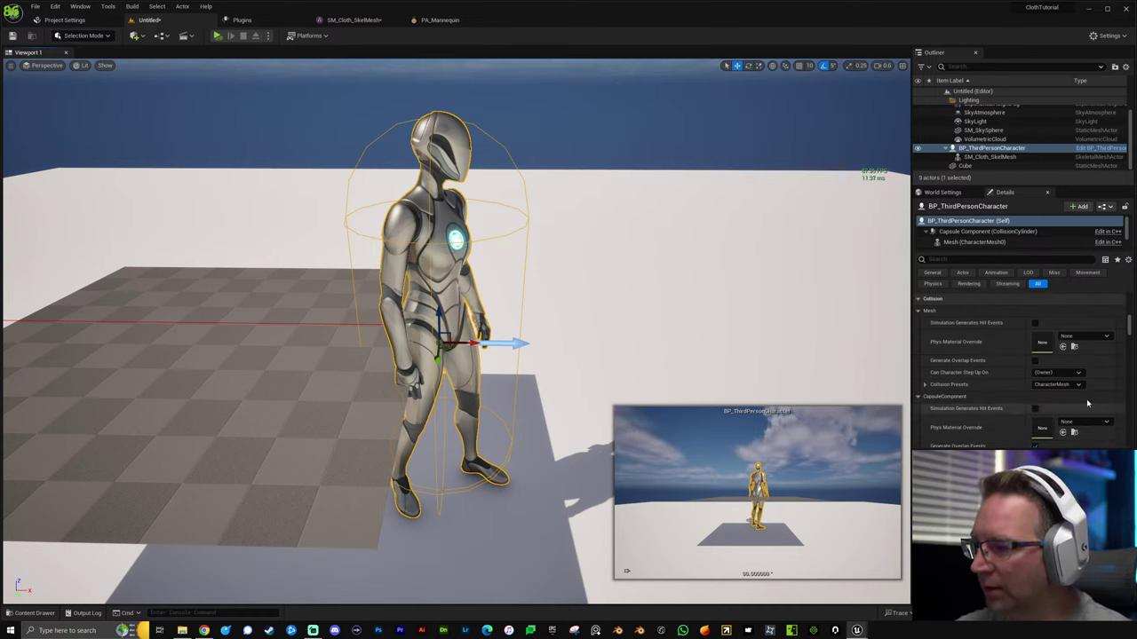
left_click(924, 385)
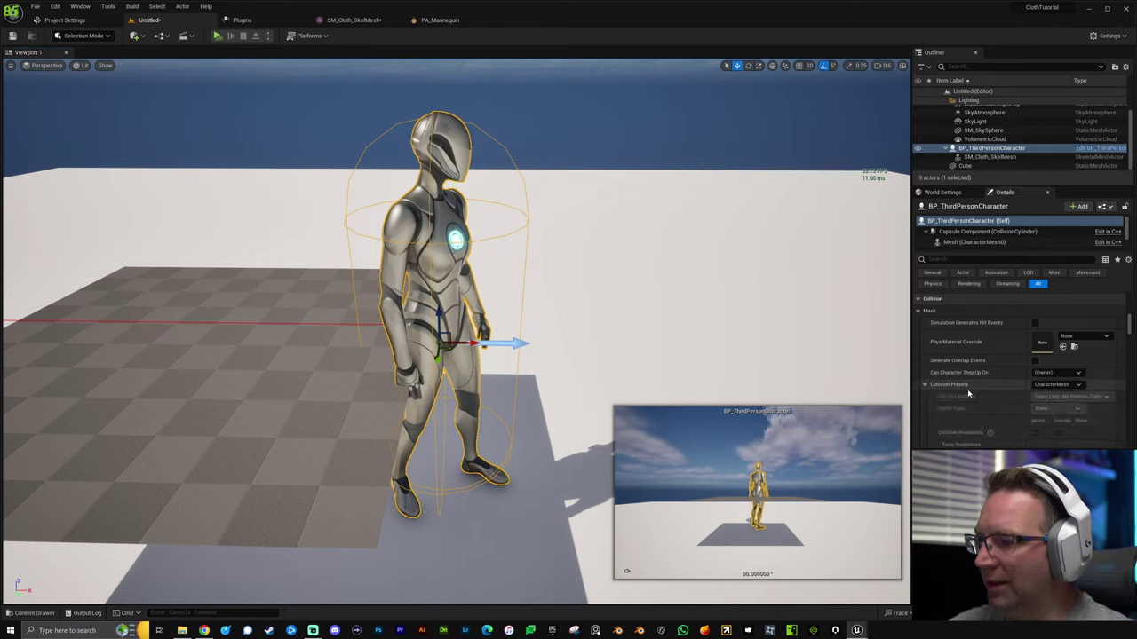
left_click(1057, 383)
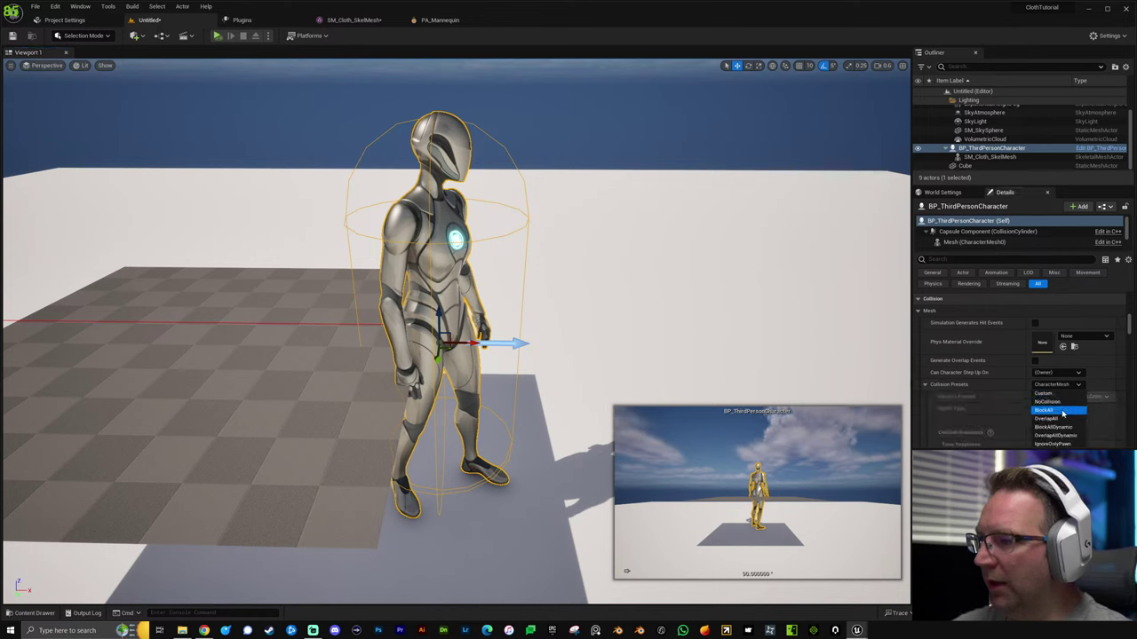
left_click(1060, 414)
Simulate the level twice to check the cloth against the character from different angles, stopping each run.
right_click_drag(689, 325, 721, 292)
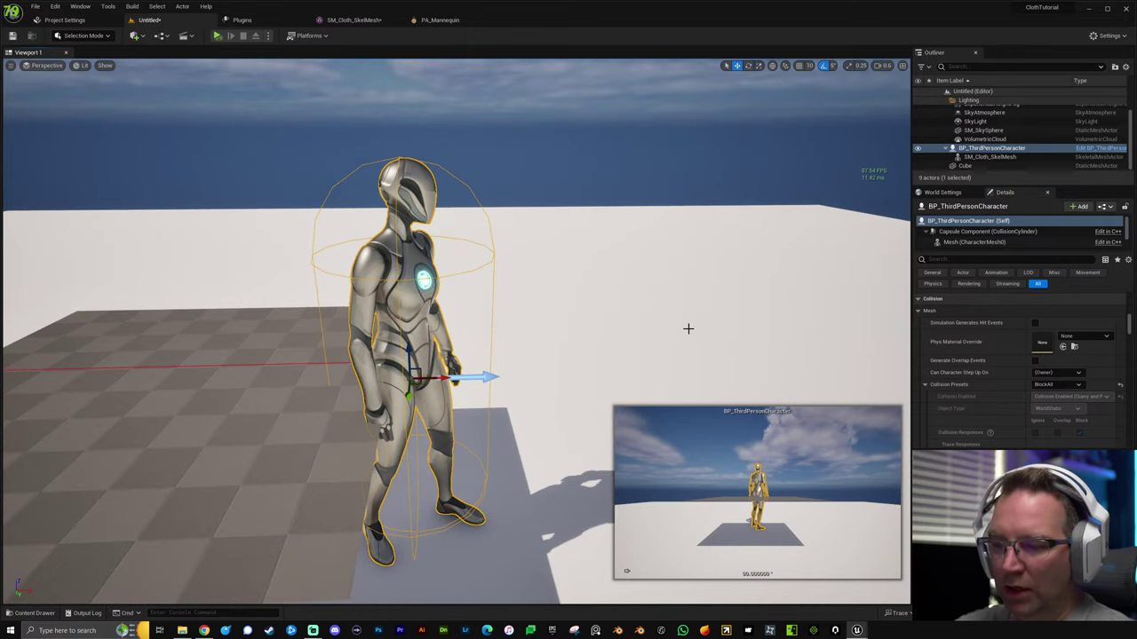
key("alt+p")
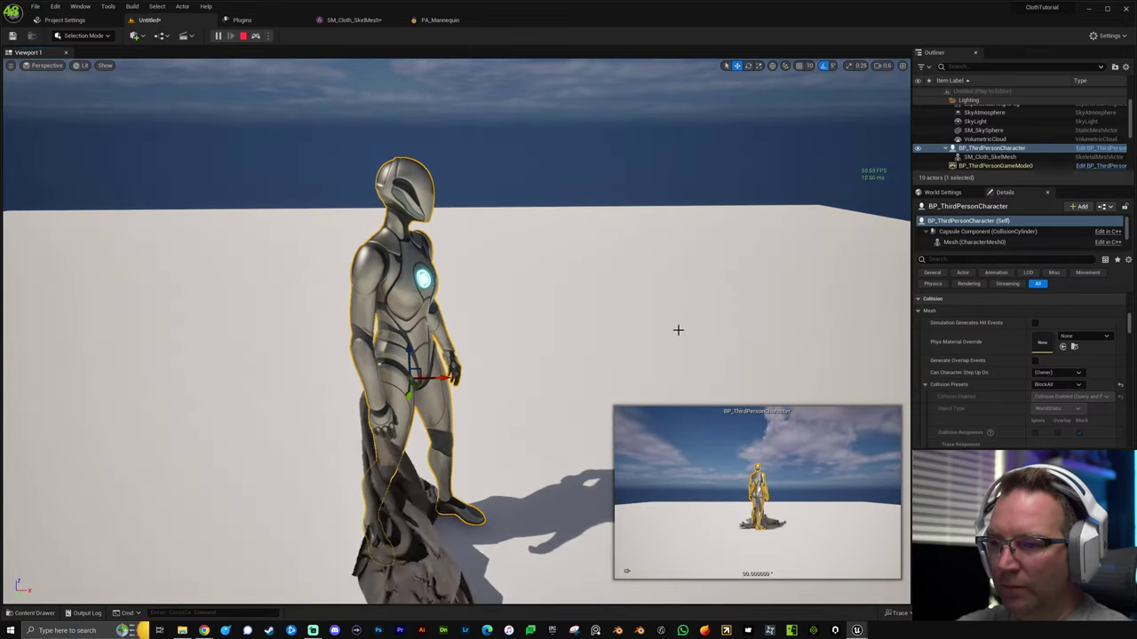
key("Escape")
mouse_move(590, 316)
right_mouse_down()
mouse_move(524, 330)
mouse_move(604, 316)
mouse_move(590, 316)
right_mouse_up()
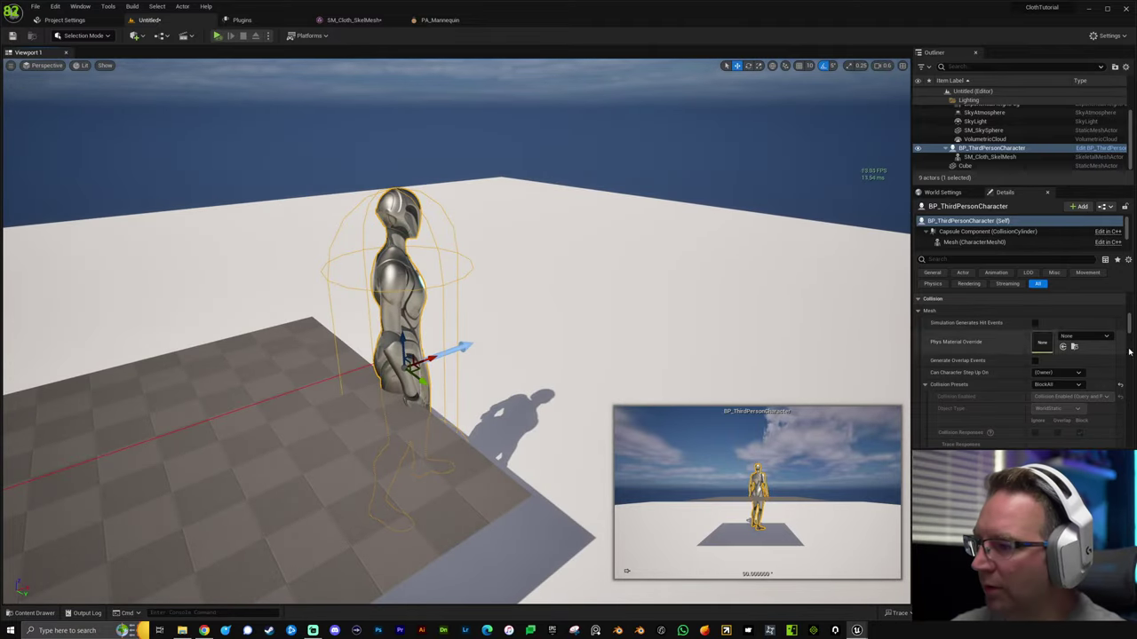
right_click_drag(652, 330, 646, 329)
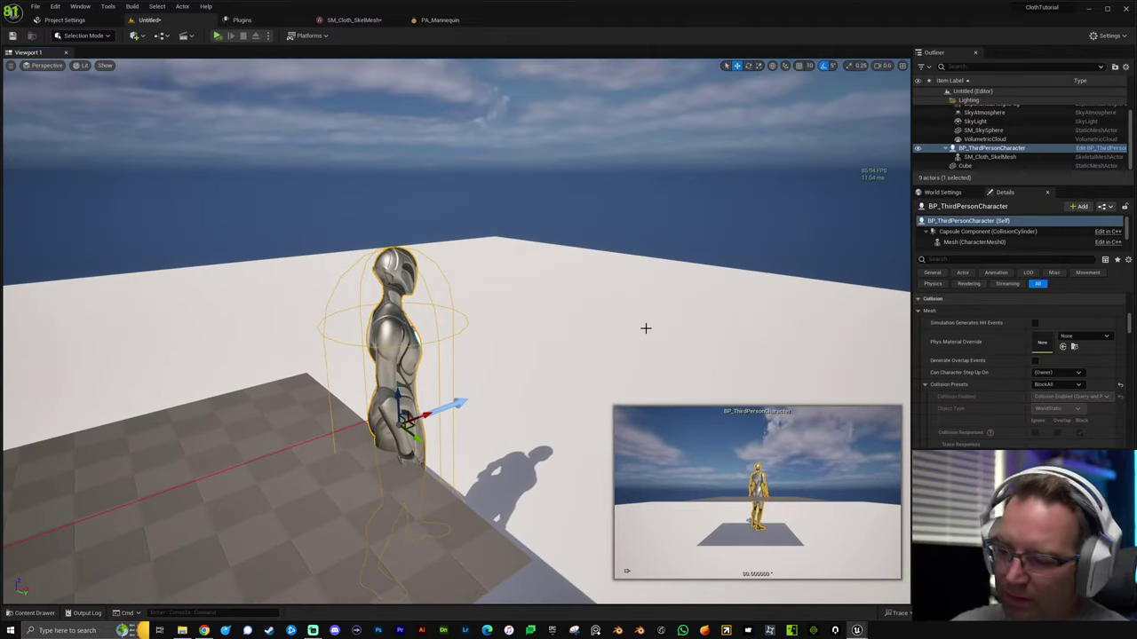
key("alt+p")
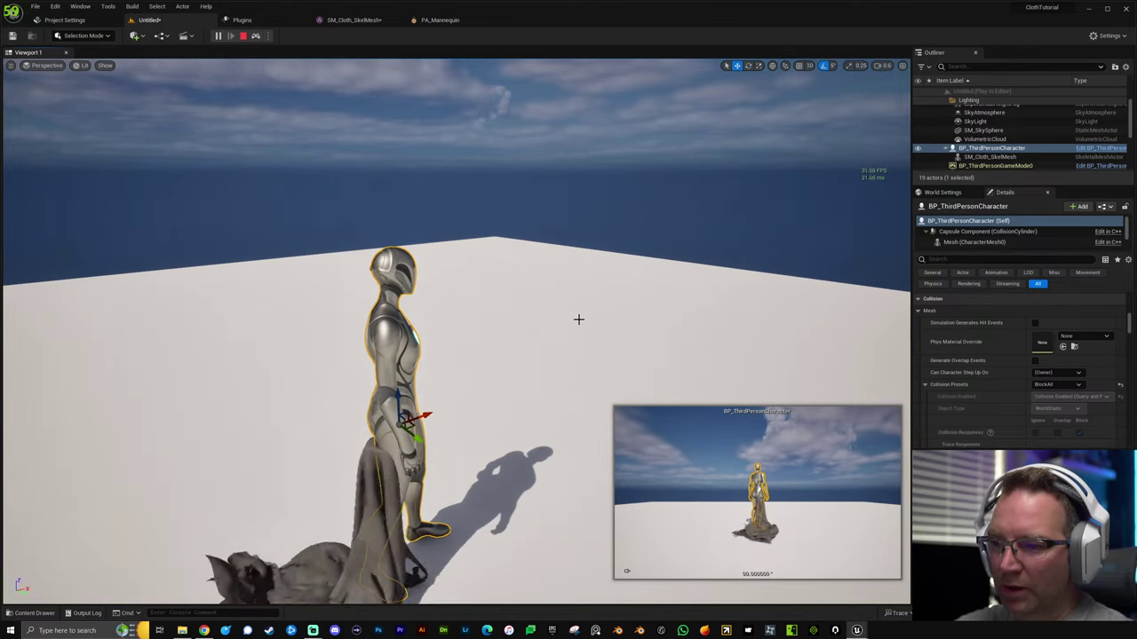
key("Escape")
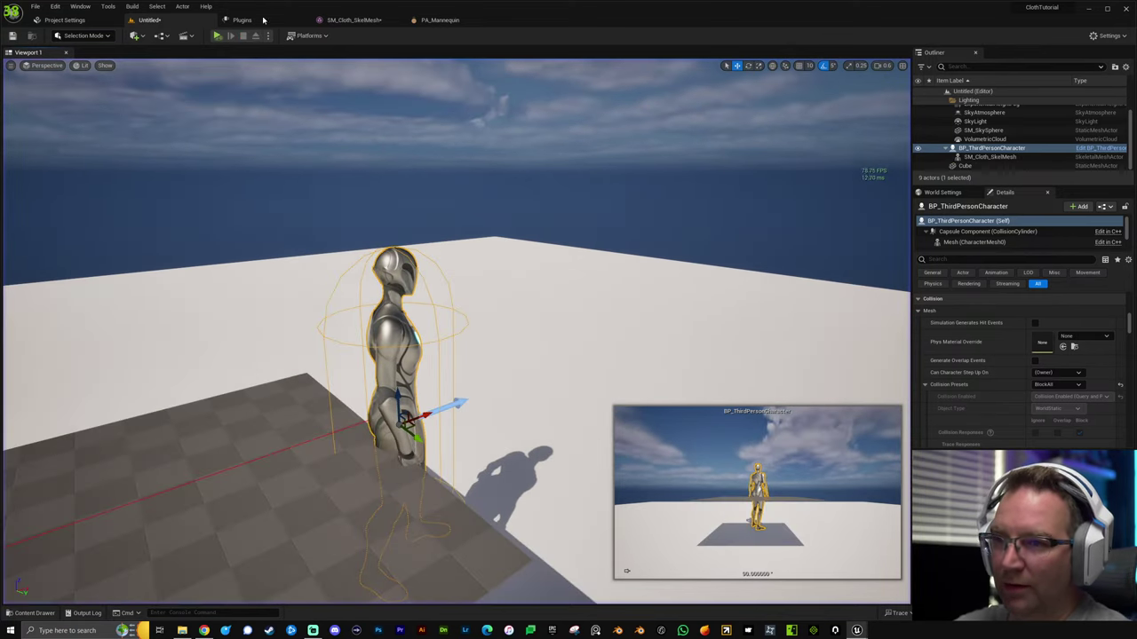
Play the level in the viewport and run the character forward with the cloth trailing behind.
left_click(269, 35)
left_click(301, 61)
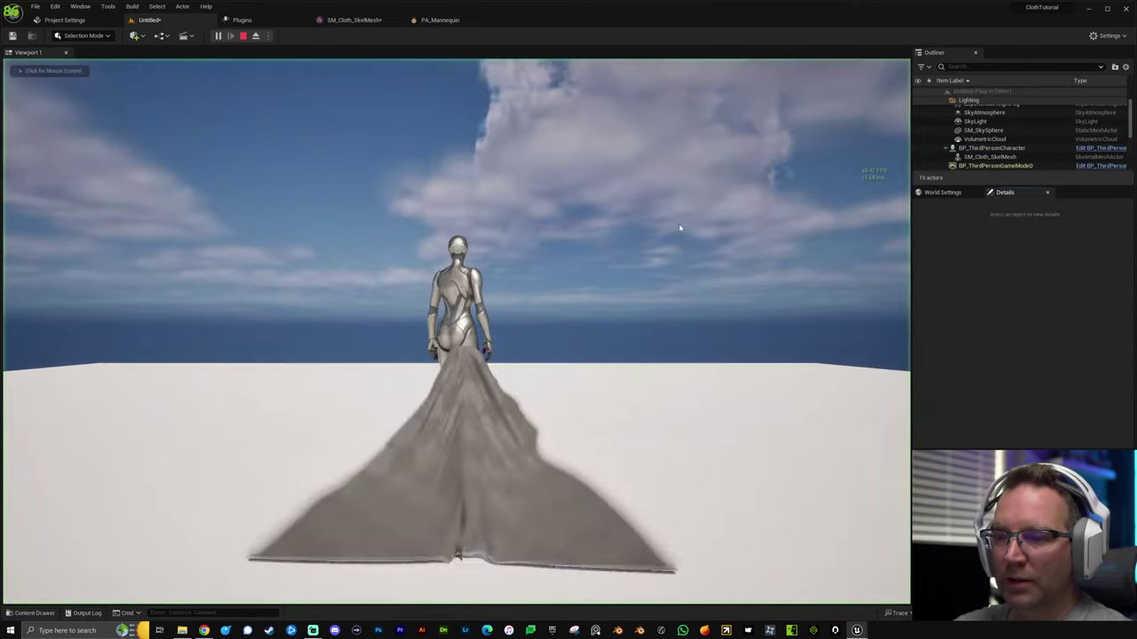
left_click(691, 269)
key("w")
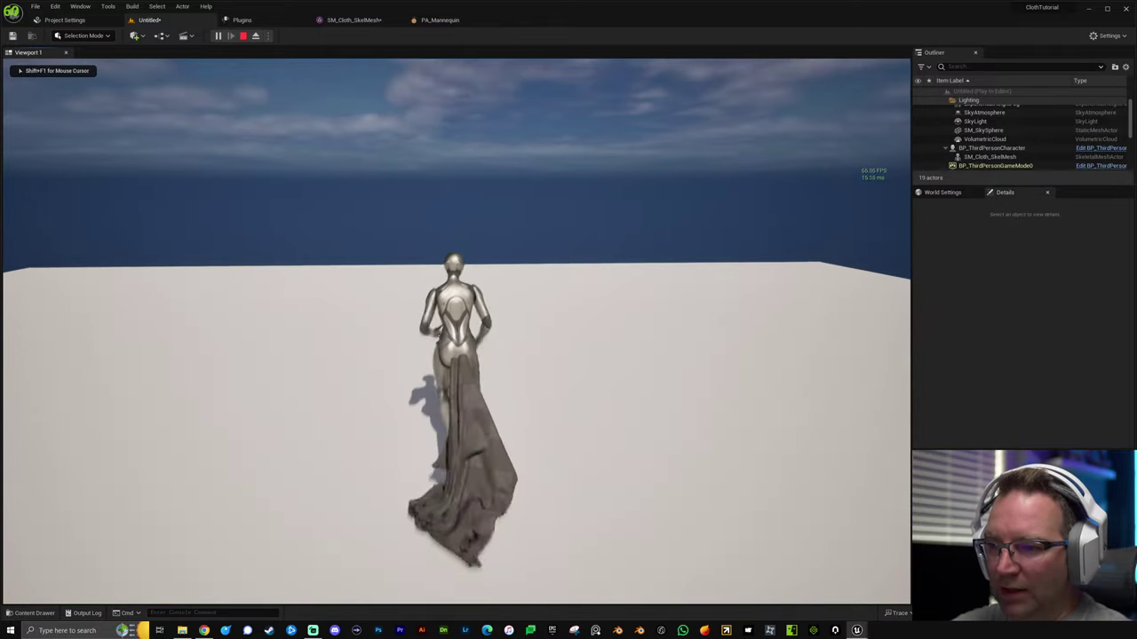
key("w")
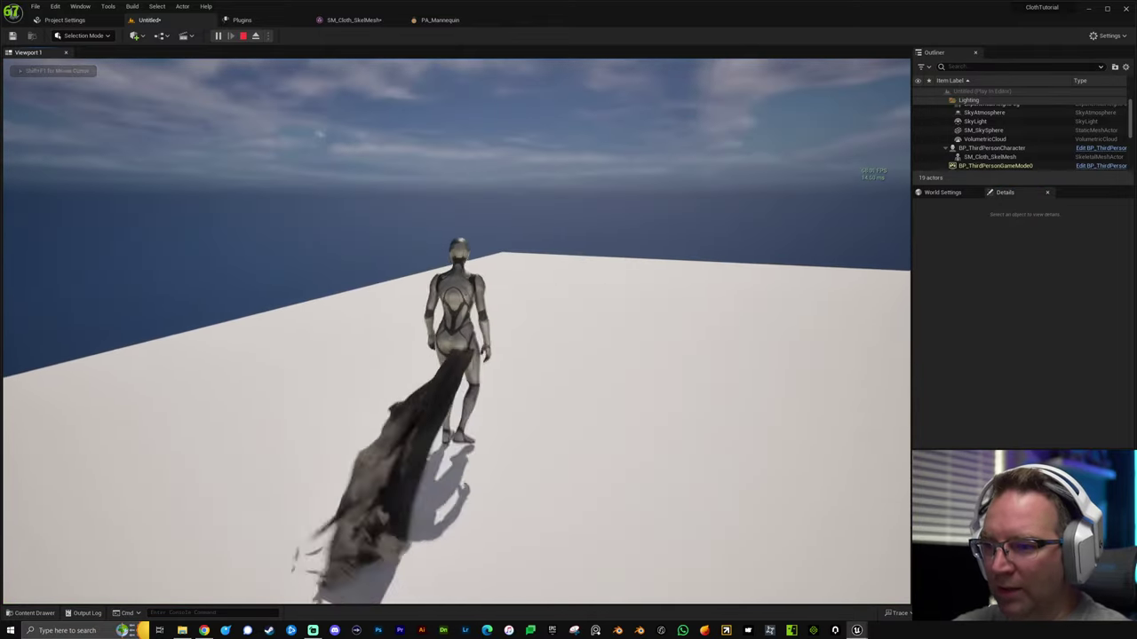
Run and turn the character in different directions to test how the trailing cloth reacts to the body and floor, and end the play session.
key("d")
key("a")
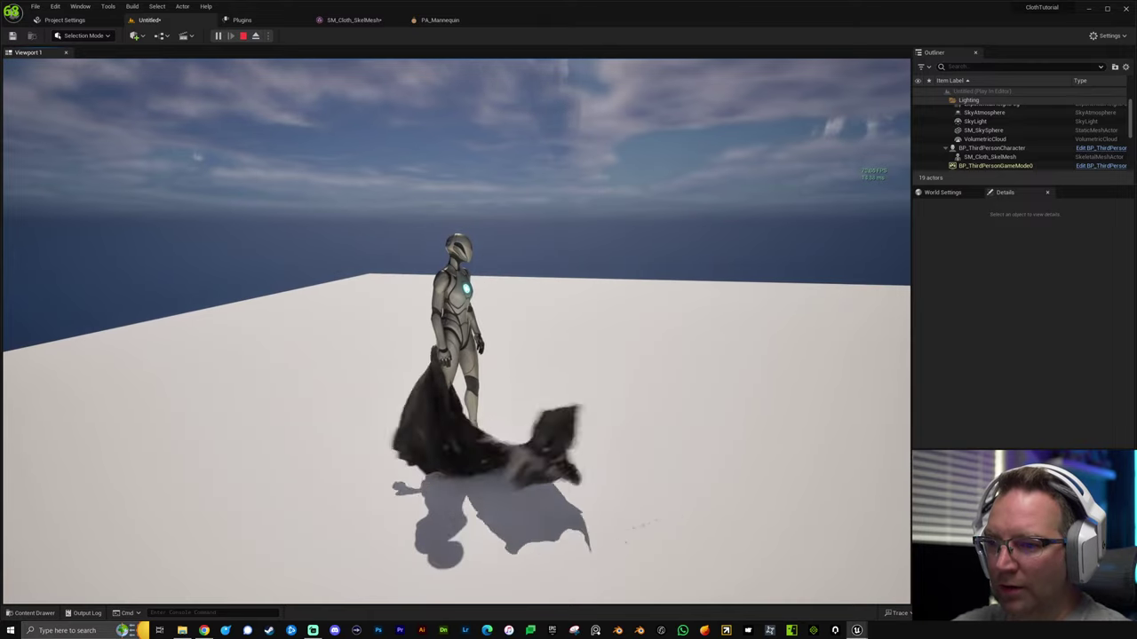
key("w")
key("d")
key("a")
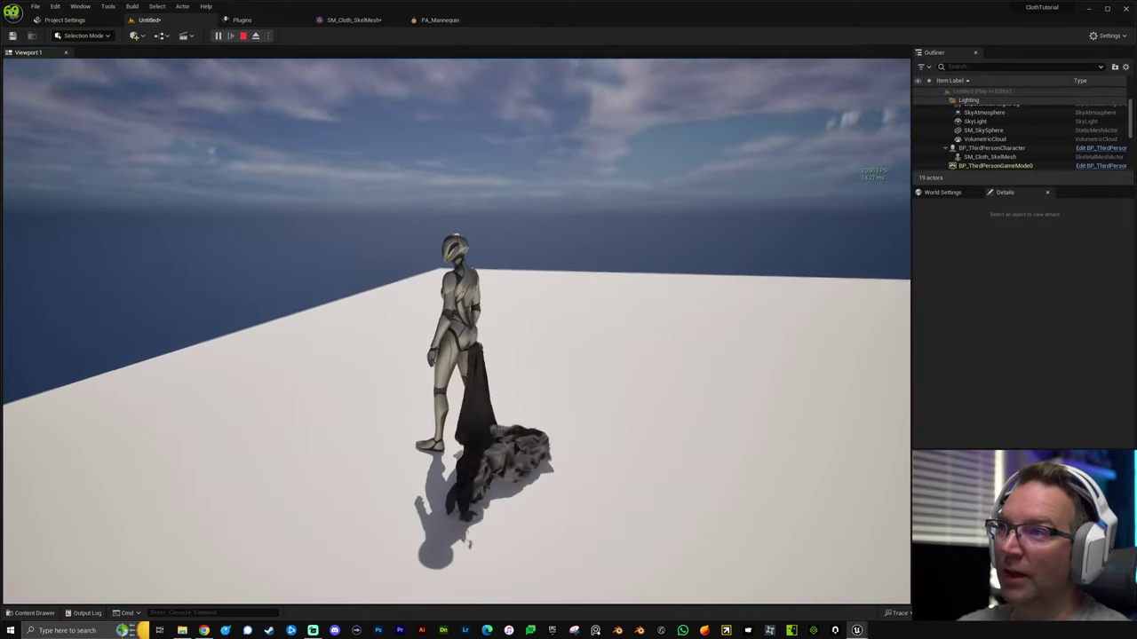
key("a")
key("a")
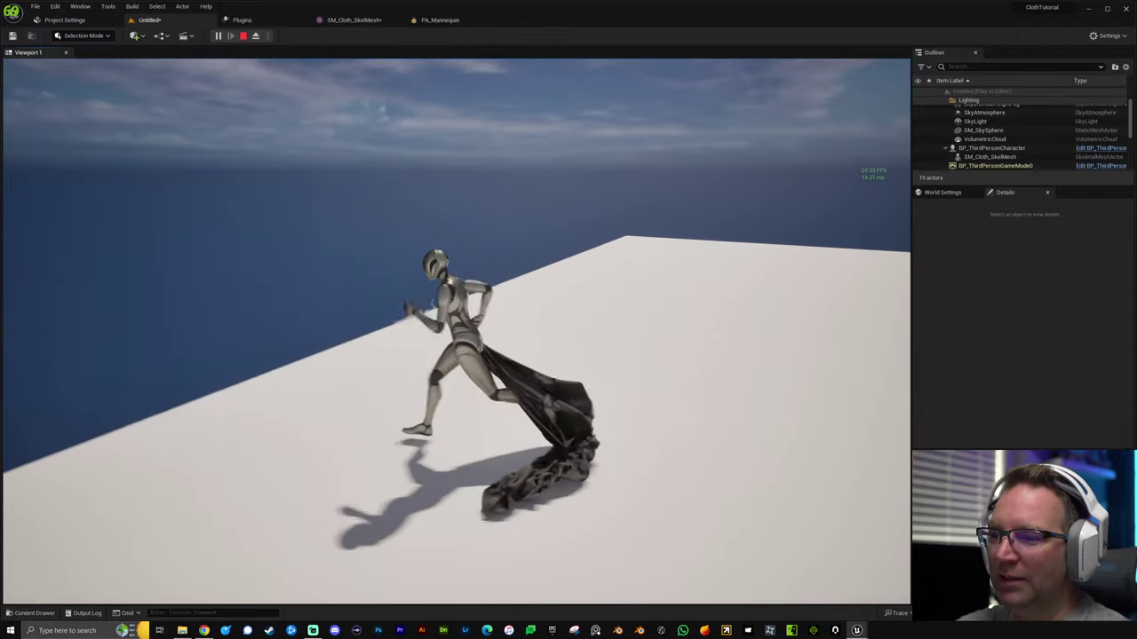
key("d")
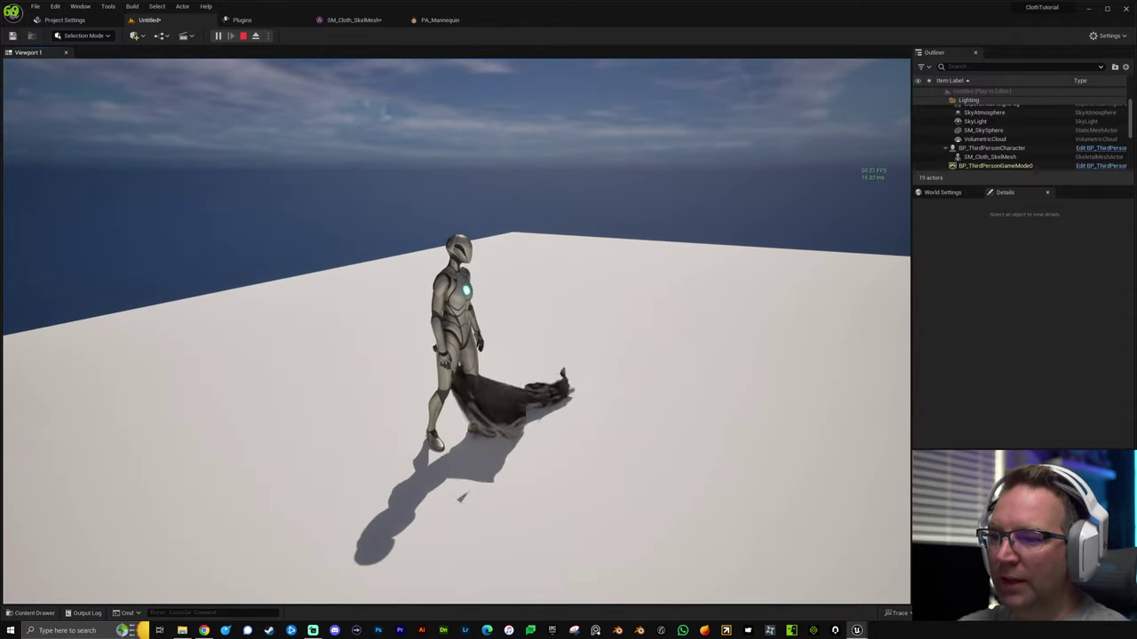
key("a")
key("d")
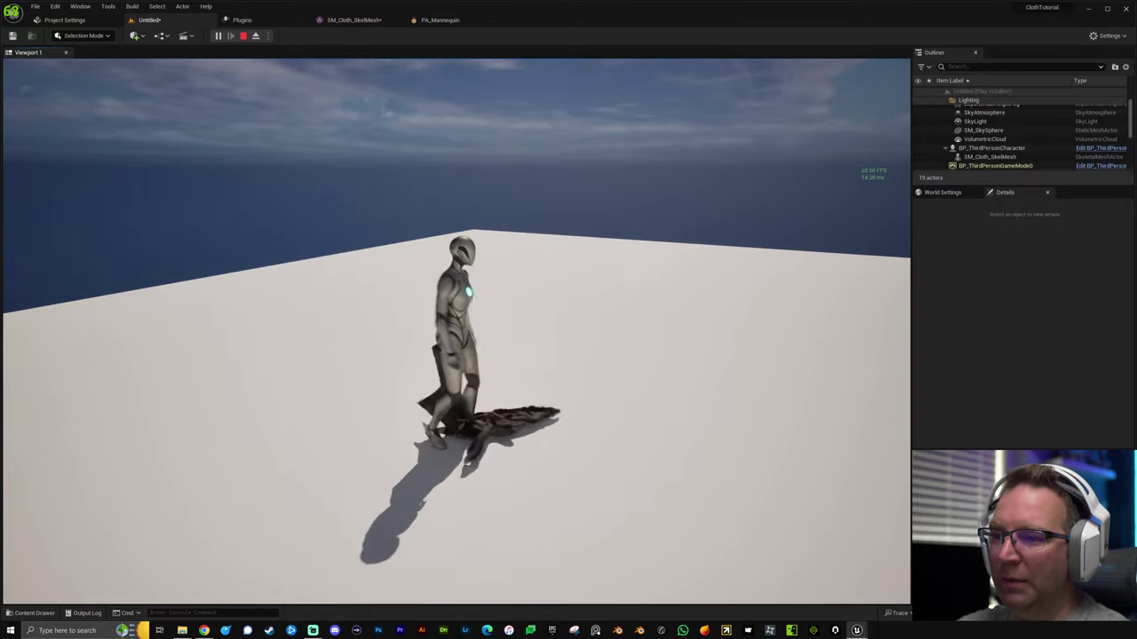
key("d")
key("a")
key("d")
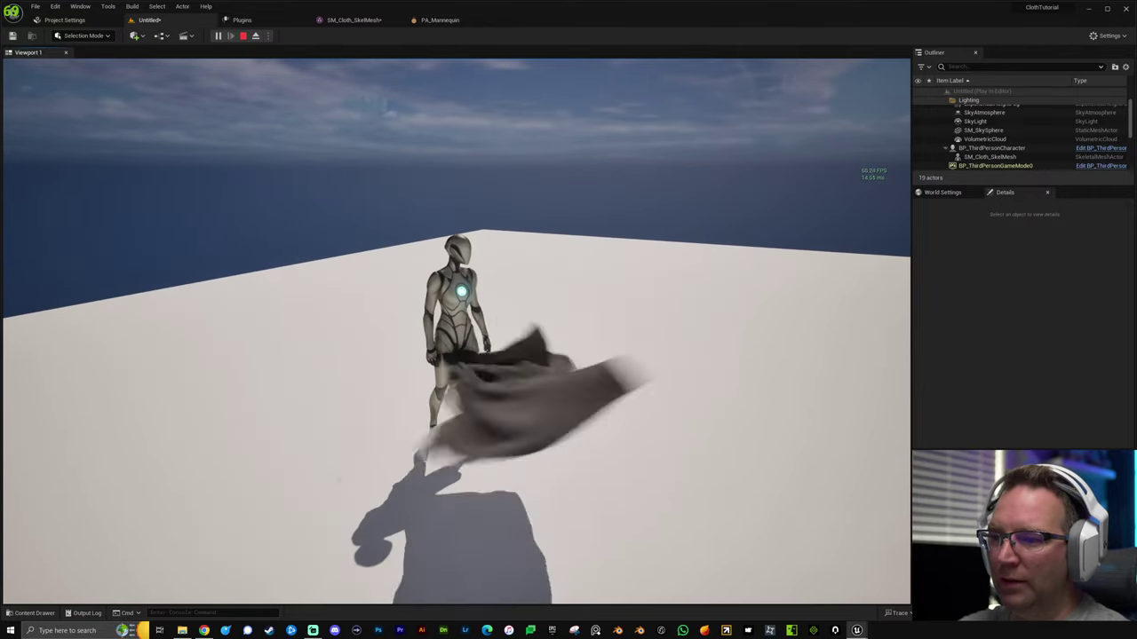
key("d")
key("w")
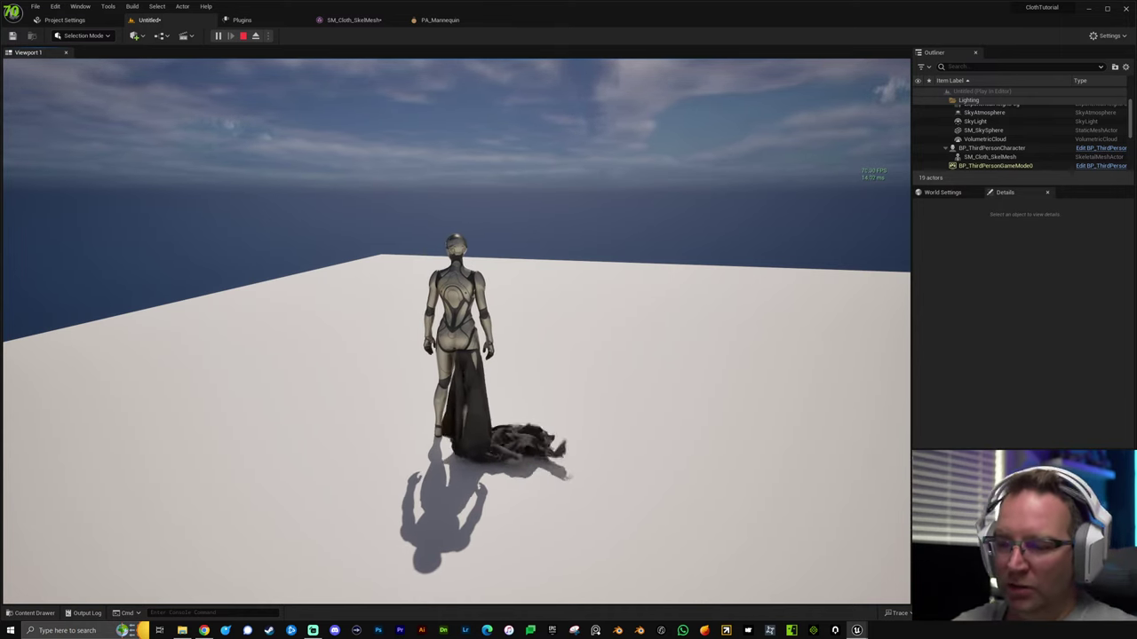
key("s")
key("w")
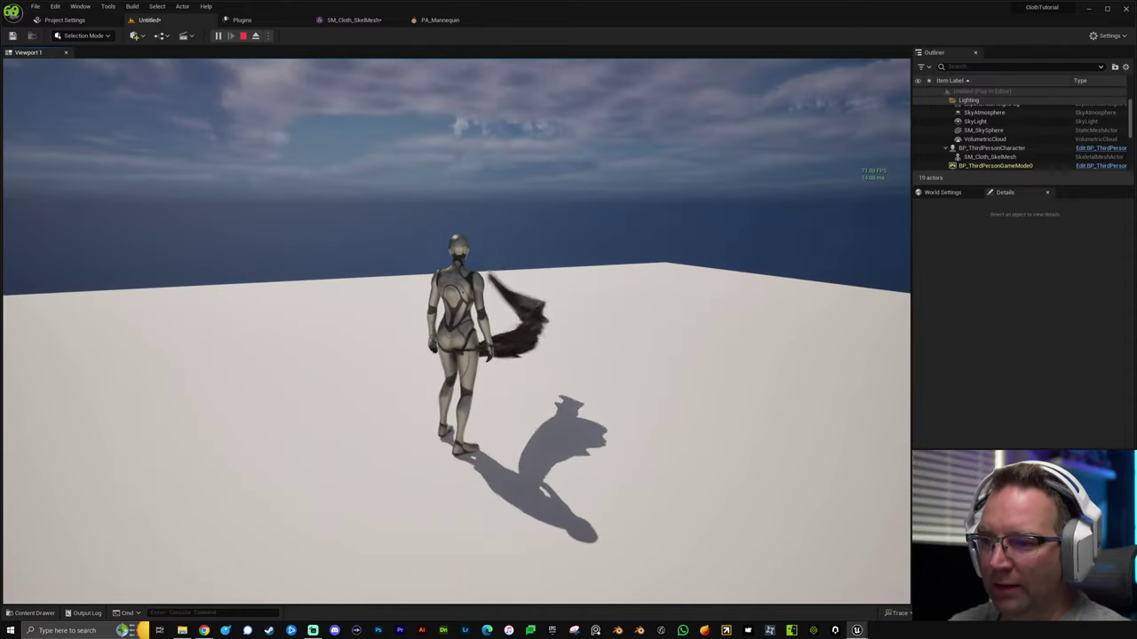
key("Escape")
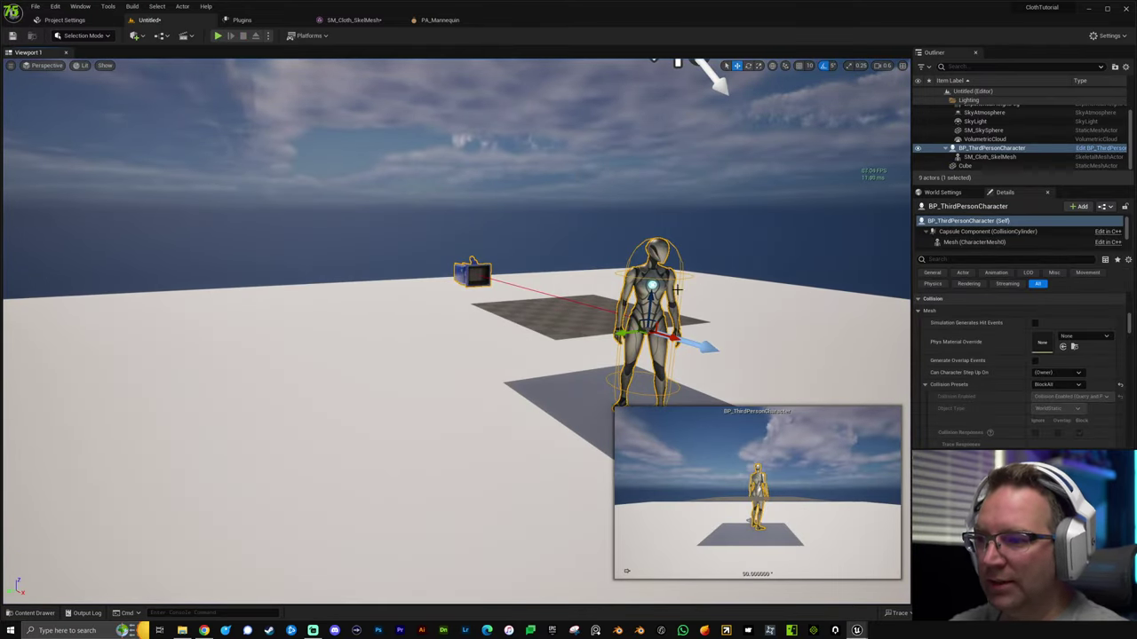
Add a basic sphere shape to the level near the character.
right_click_drag(703, 289, 400, 324)
right_click_drag(735, 317, 504, 298)
right_click_drag(641, 268, 552, 283)
left_click(133, 35)
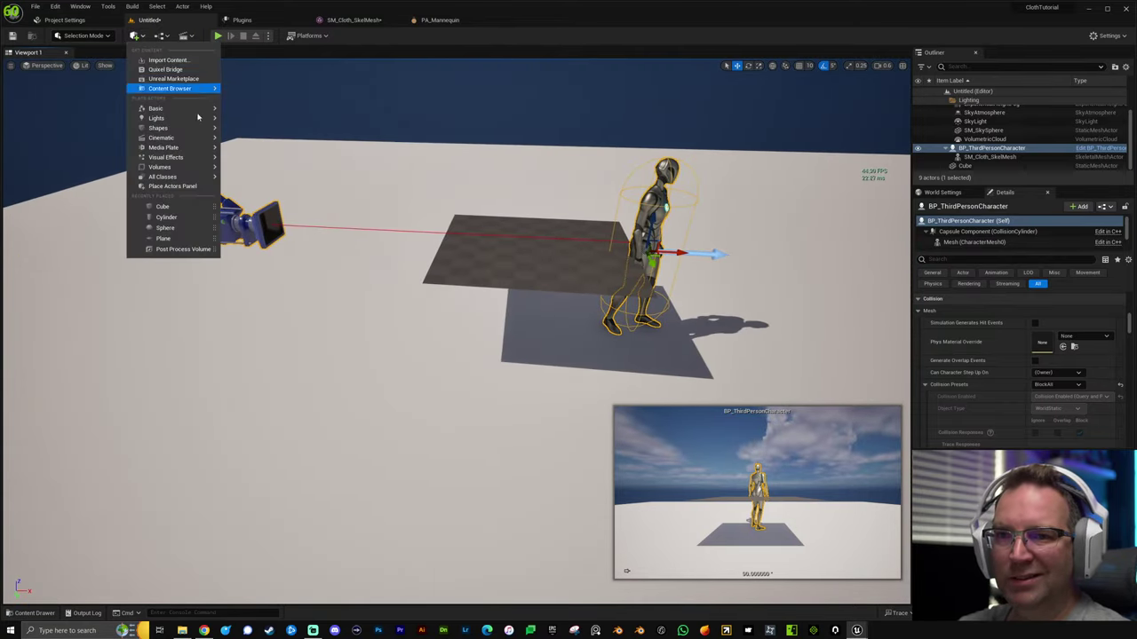
mouse_move(163, 131)
left_click(259, 142)
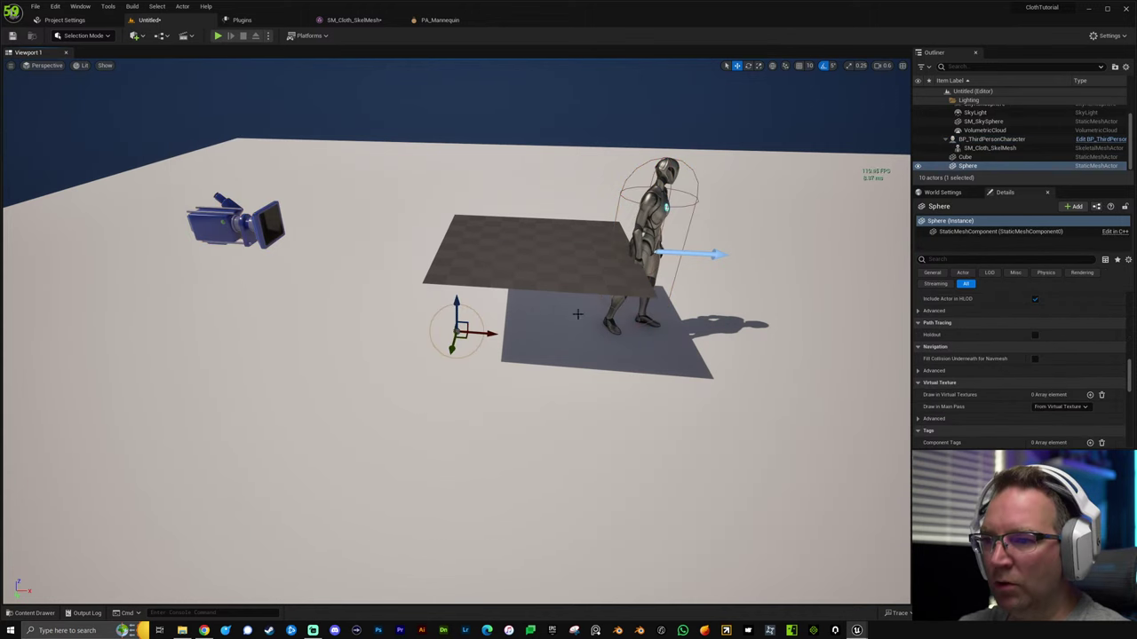
Position the sphere beneath the cloth at about X -82, Z 57, and run a simulation of the cloth draping over it.
left_click_drag(461, 321, 604, 280)
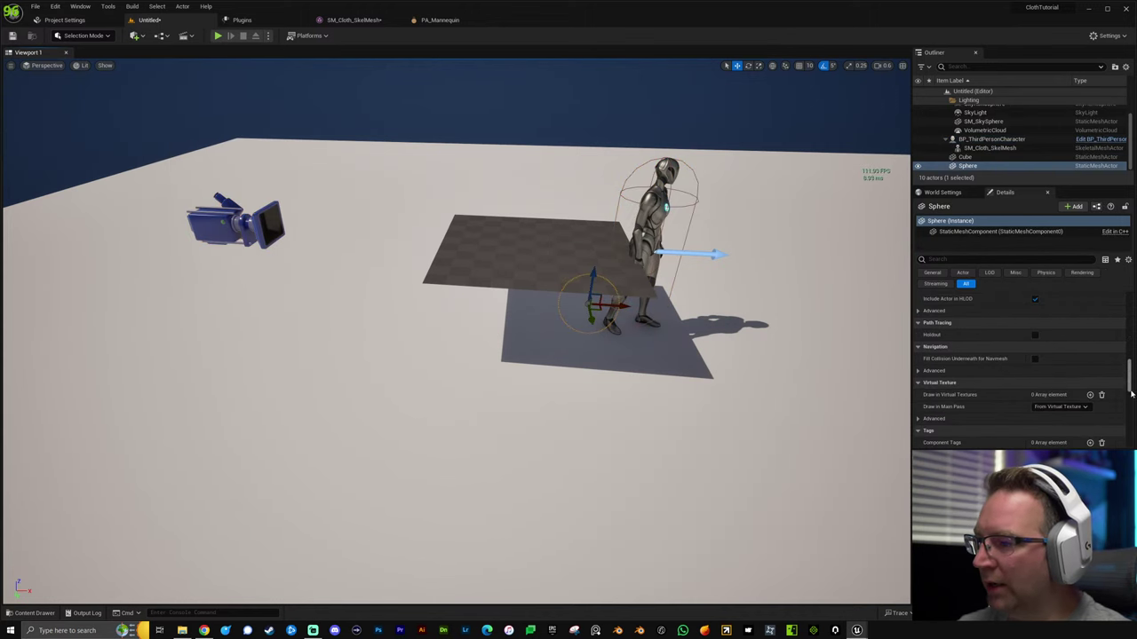
left_click_drag(1131, 382, 1131, 304)
left_click(1120, 309)
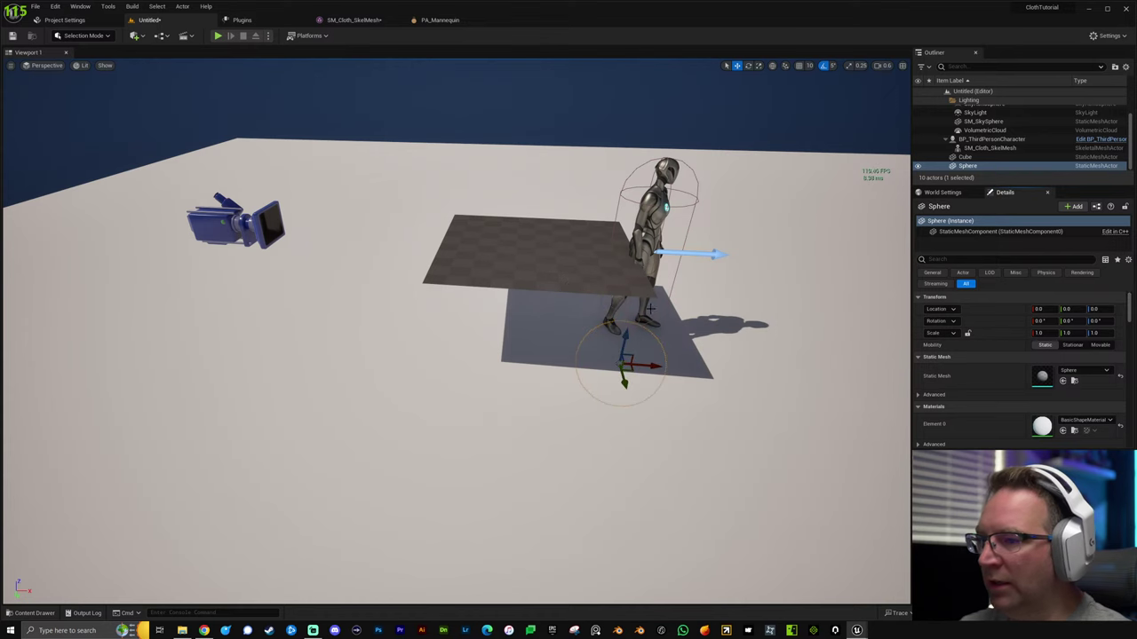
left_click_drag(624, 341, 590, 317)
key("alt+p")
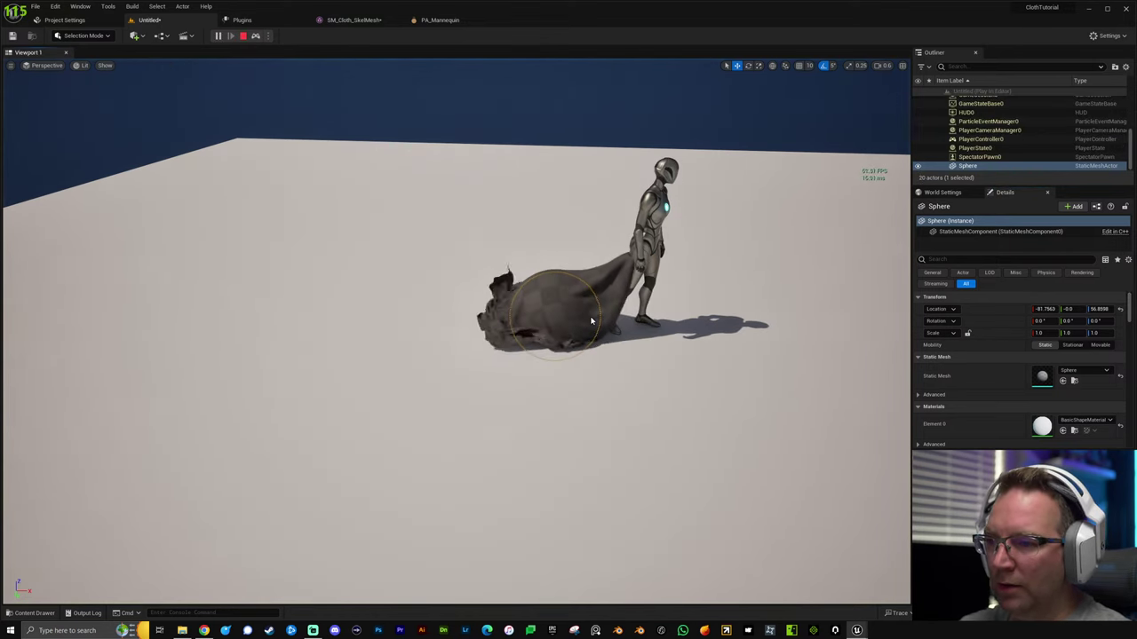
key("Escape")
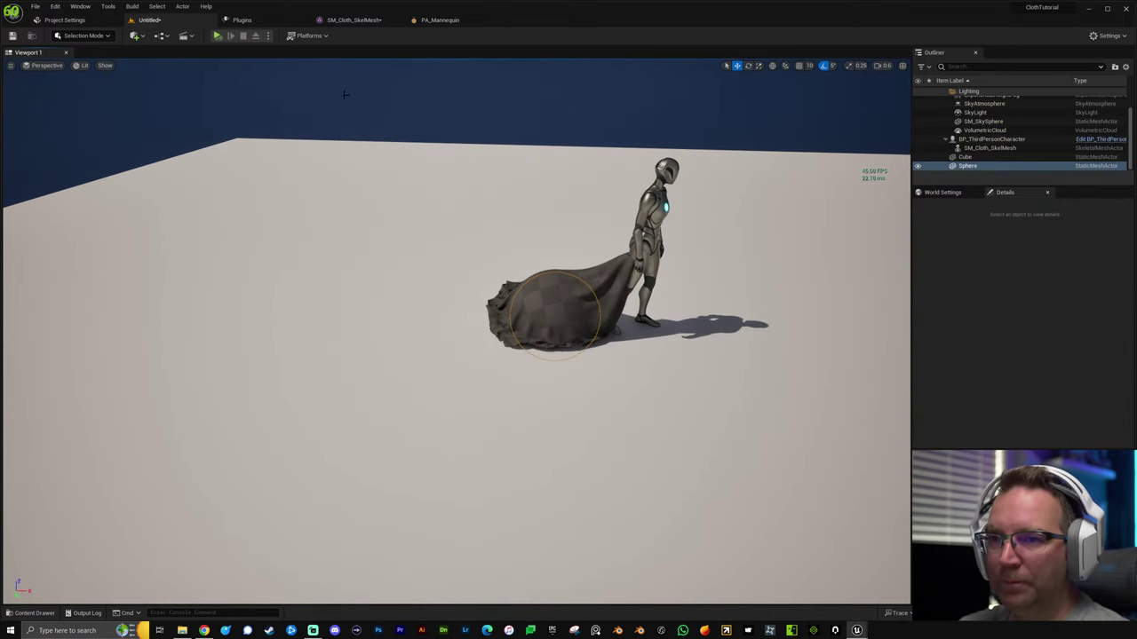
Play the level in the selected viewport, run the character around with the cloth trailing, and jump onto the sphere.
left_click(270, 35)
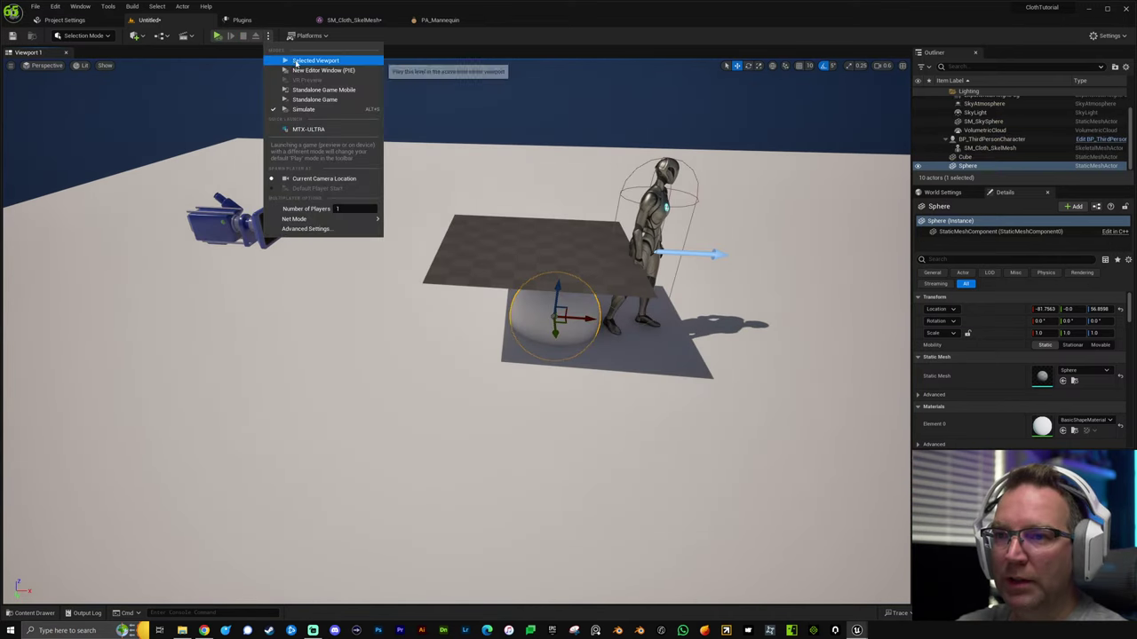
left_click(307, 62)
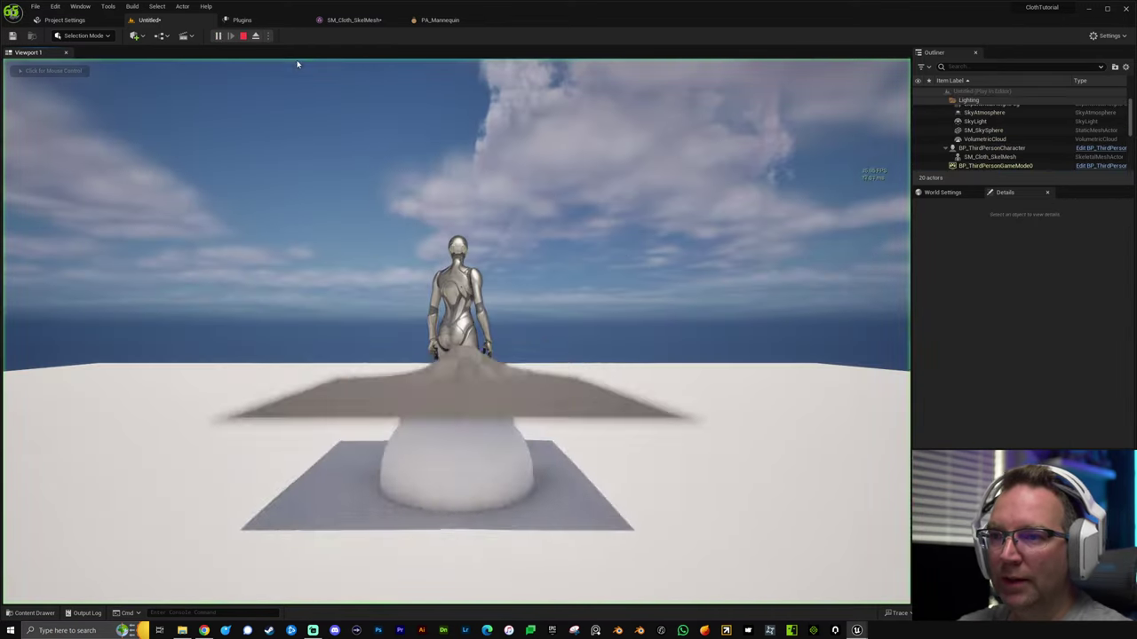
left_click(612, 264)
key("w")
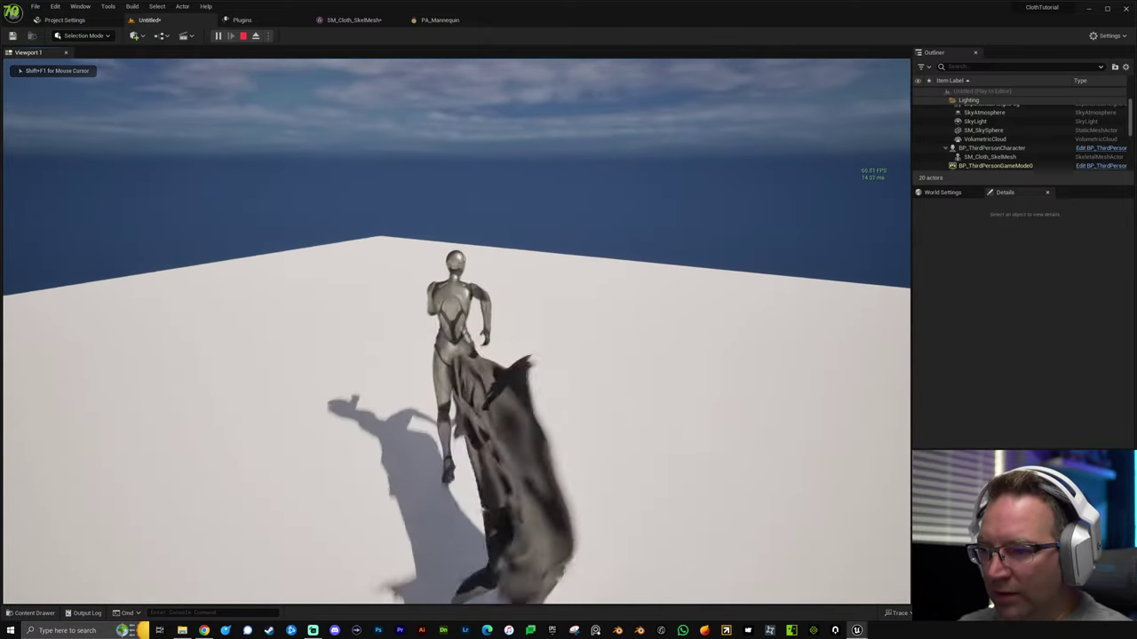
key("a")
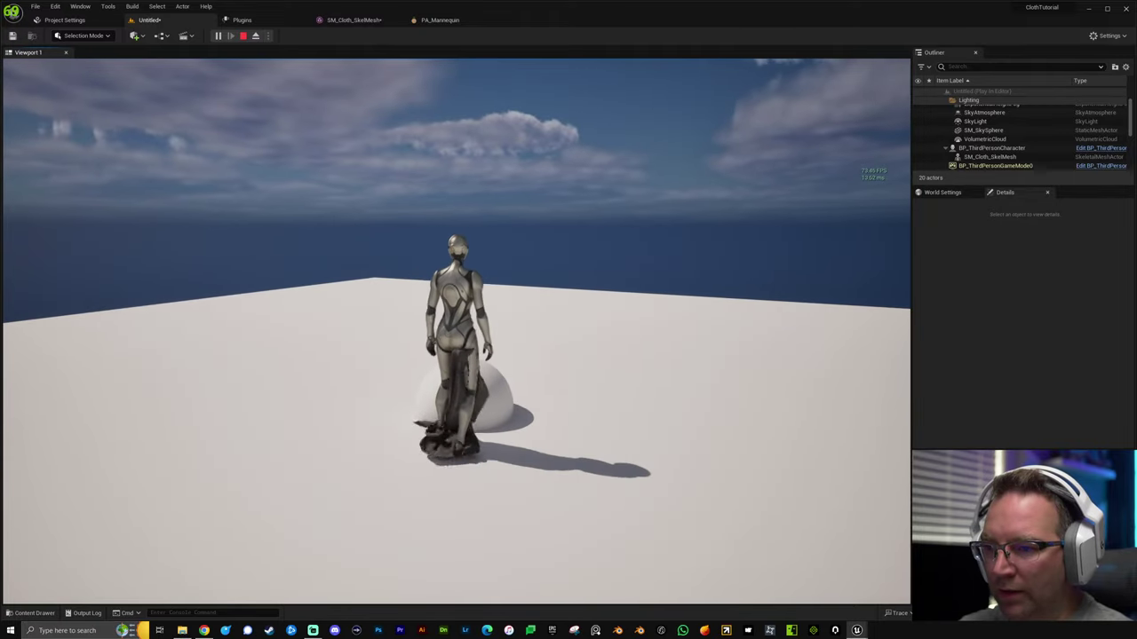
key("space")
key("a")
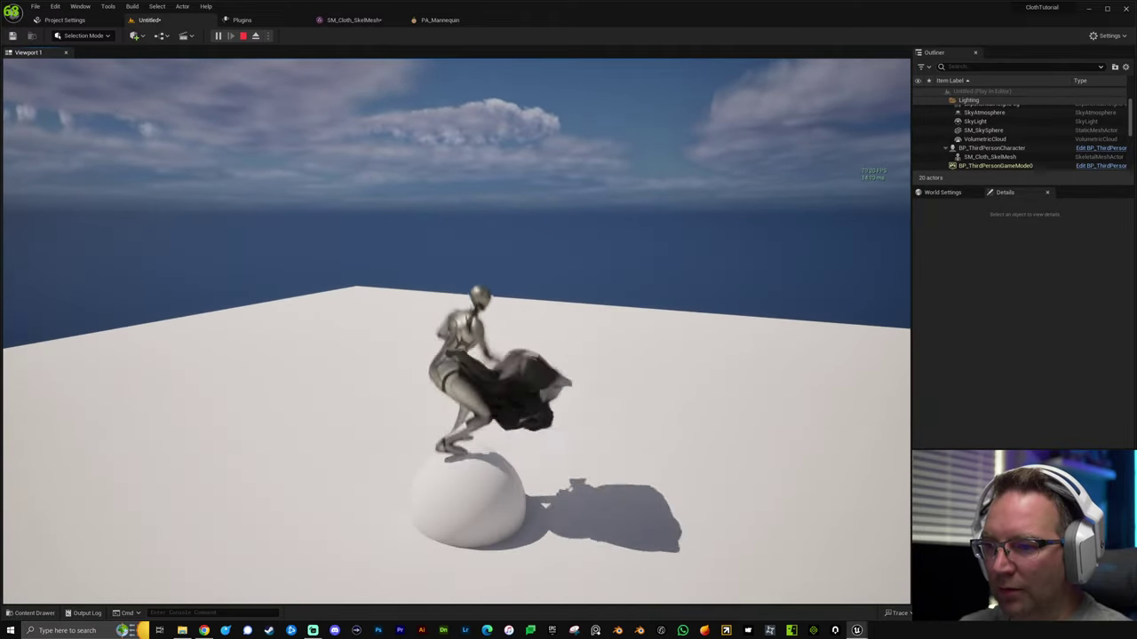
Turn the character on the sphere, step off and move around in front of it to test the cloth, and stop playing.
key("s")
key("d")
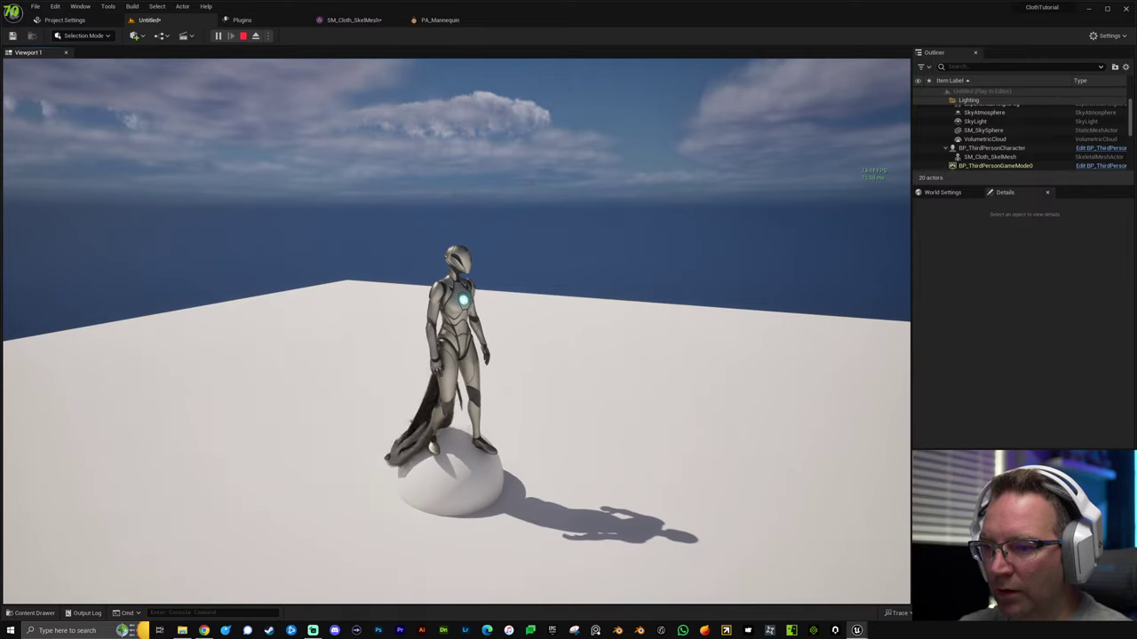
key("s")
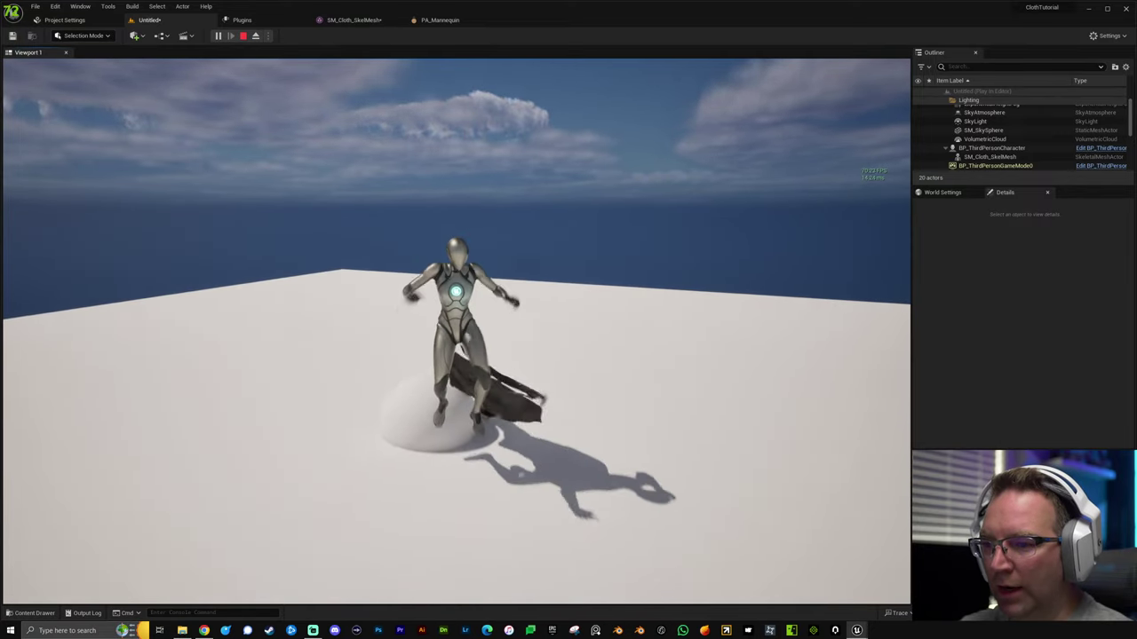
key("a")
key("d")
key("s")
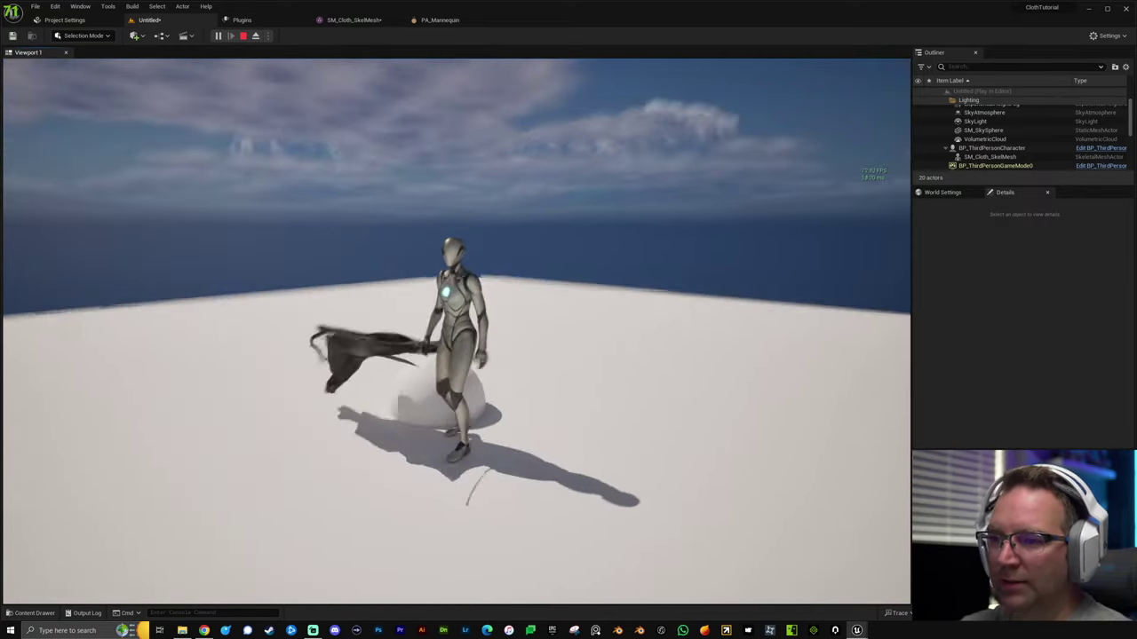
key("a")
key("Escape")
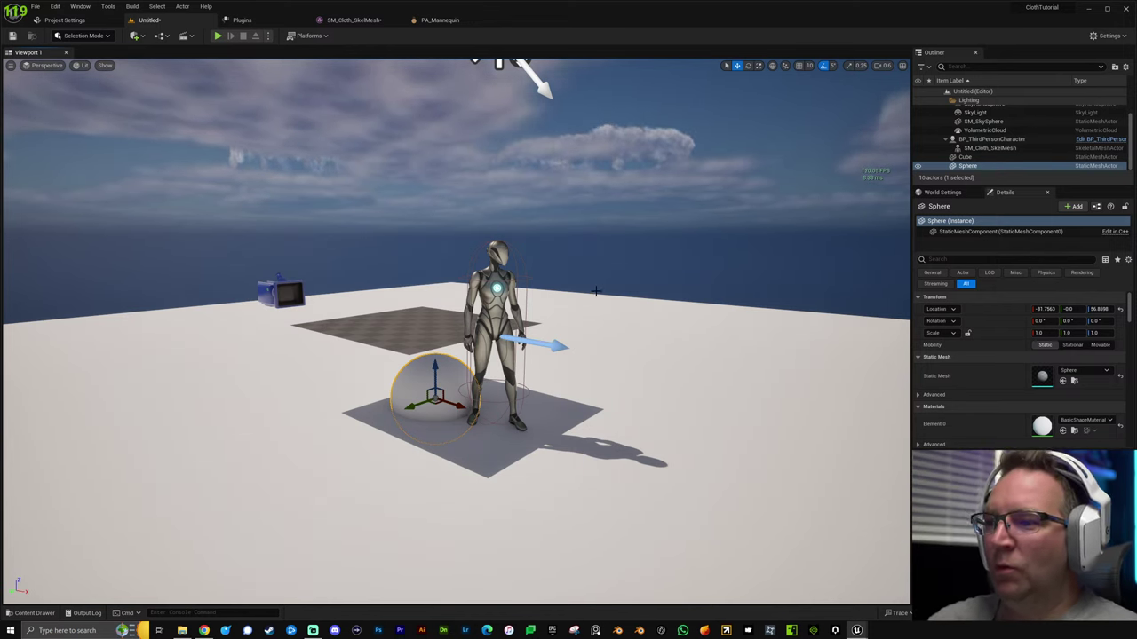
Delete the SM_Cloth_SkelMesh actor attached to the third-person character.
key("w")
right_click_drag(456, 331, 586, 320)
mouse_move(503, 364)
right_mouse_down()
mouse_move(426, 355)
mouse_move(533, 351)
mouse_move(502, 365)
right_mouse_up()
key("s")
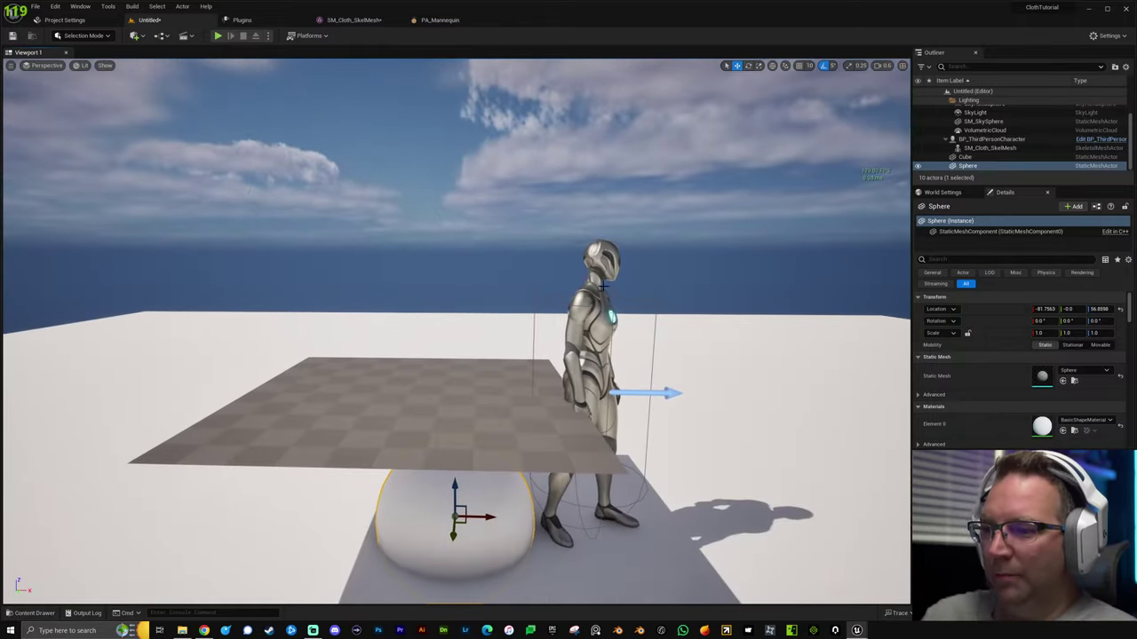
left_click(586, 324)
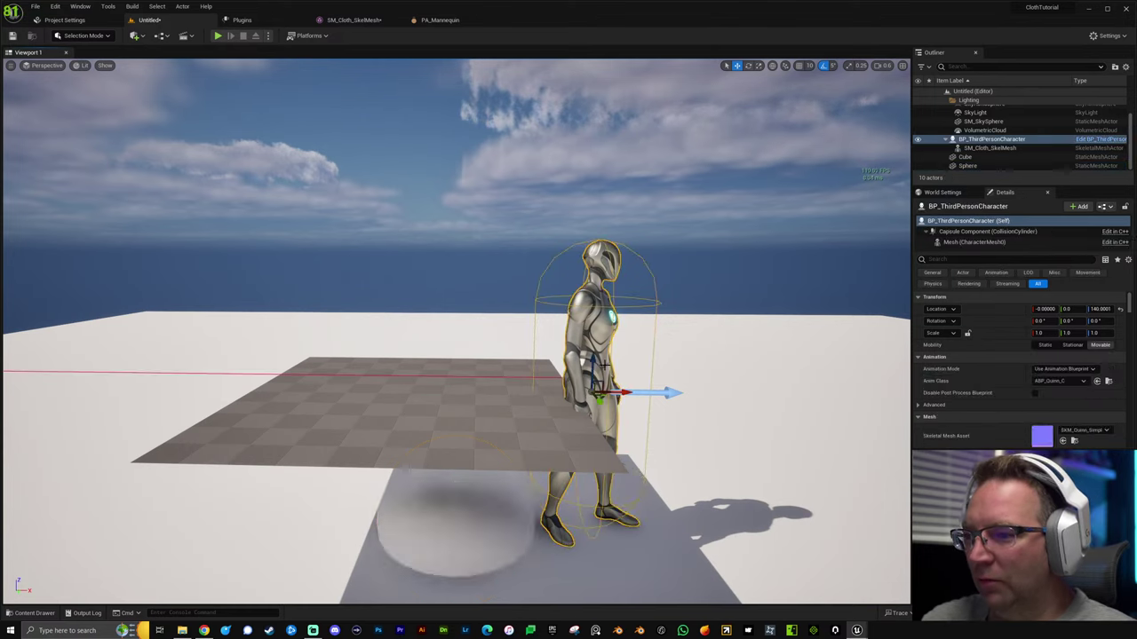
left_click(474, 376)
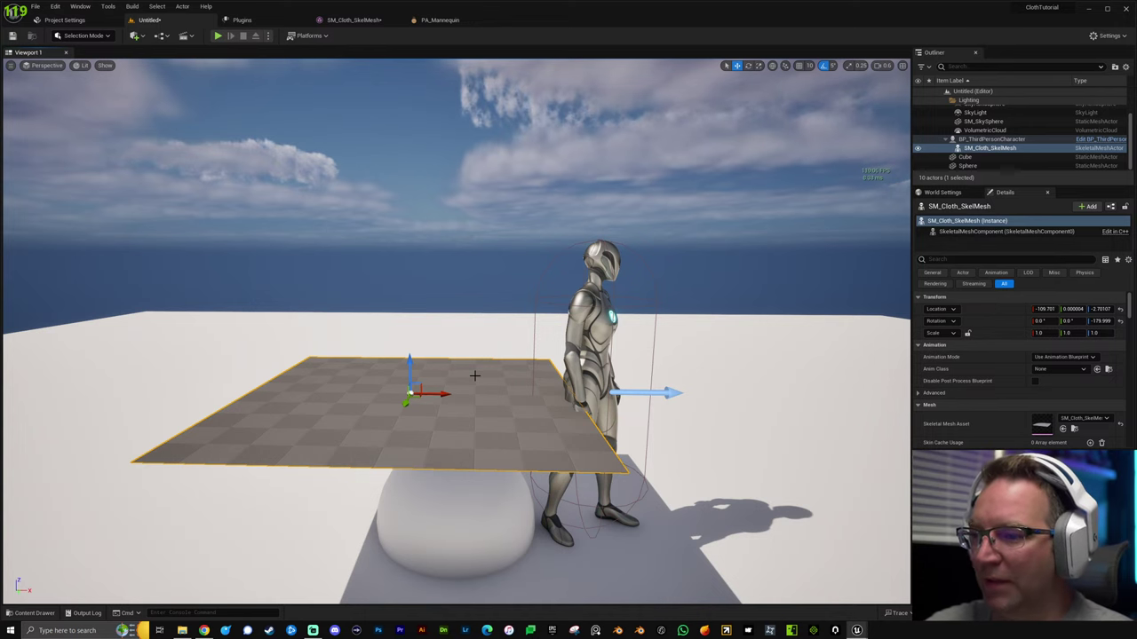
key("Delete")
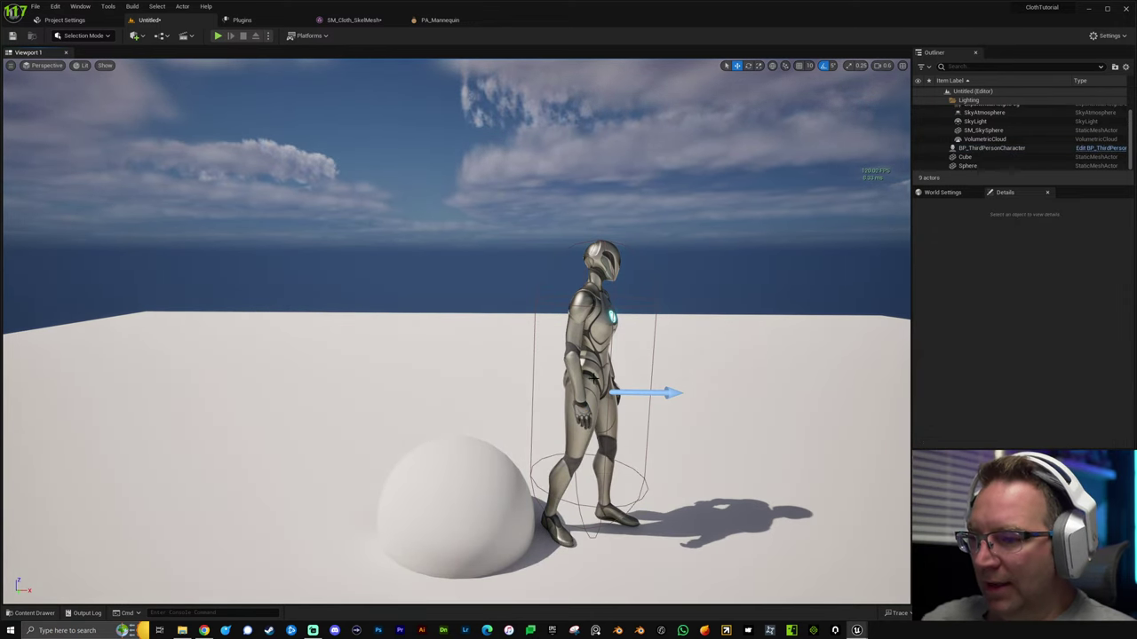
Open the SKM_Quinn skeletal mesh for editing and turn off its editing tools.
left_click(594, 377)
key("ctrl+space")
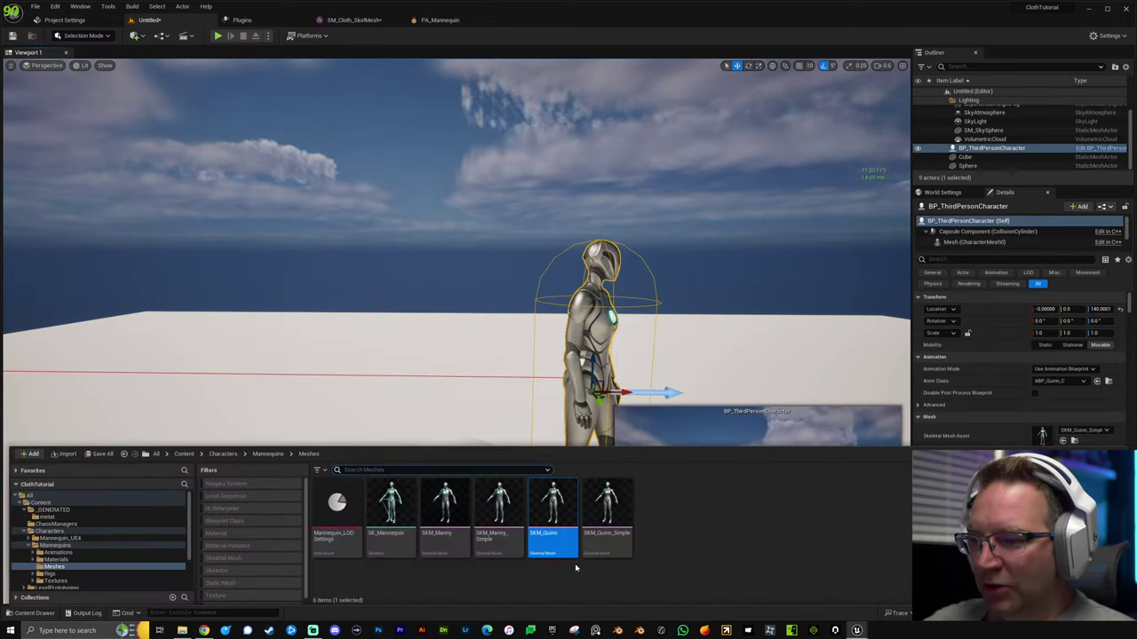
double_click(550, 502)
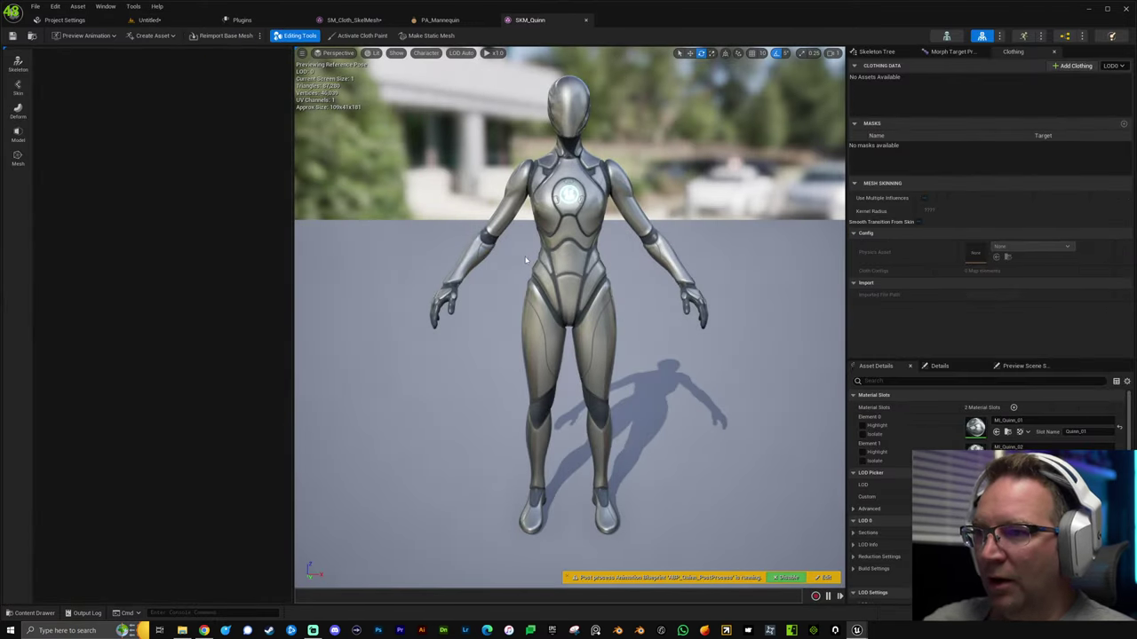
mouse_move(526, 260)
left_mouse_down()
mouse_move(604, 248)
mouse_move(728, 257)
mouse_move(526, 256)
left_mouse_up()
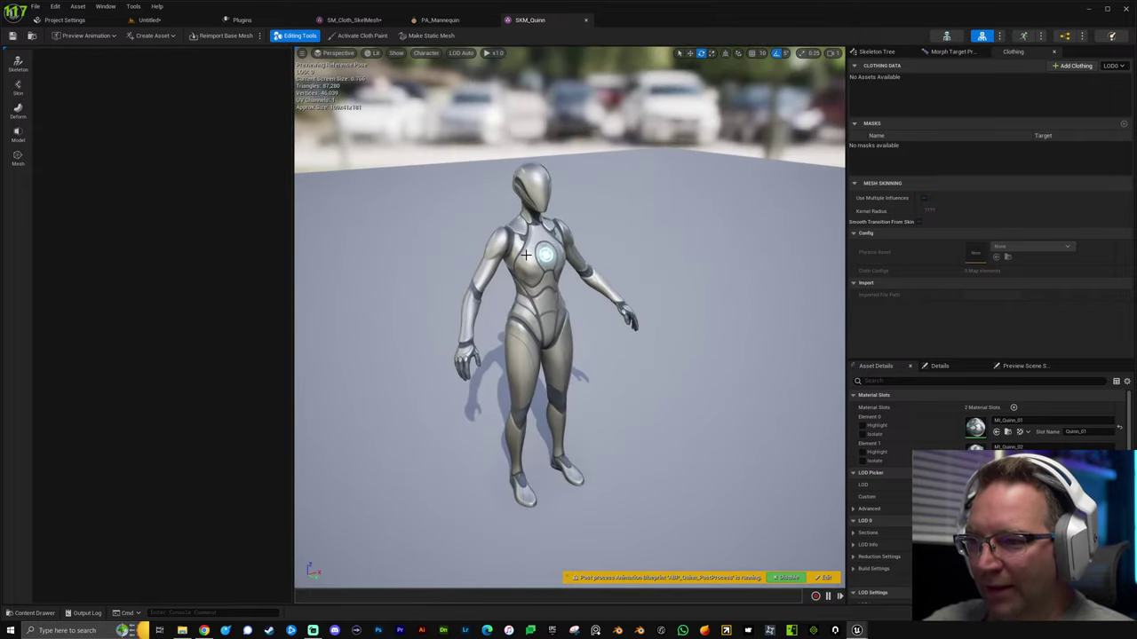
scroll(526, 256, "up", 3)
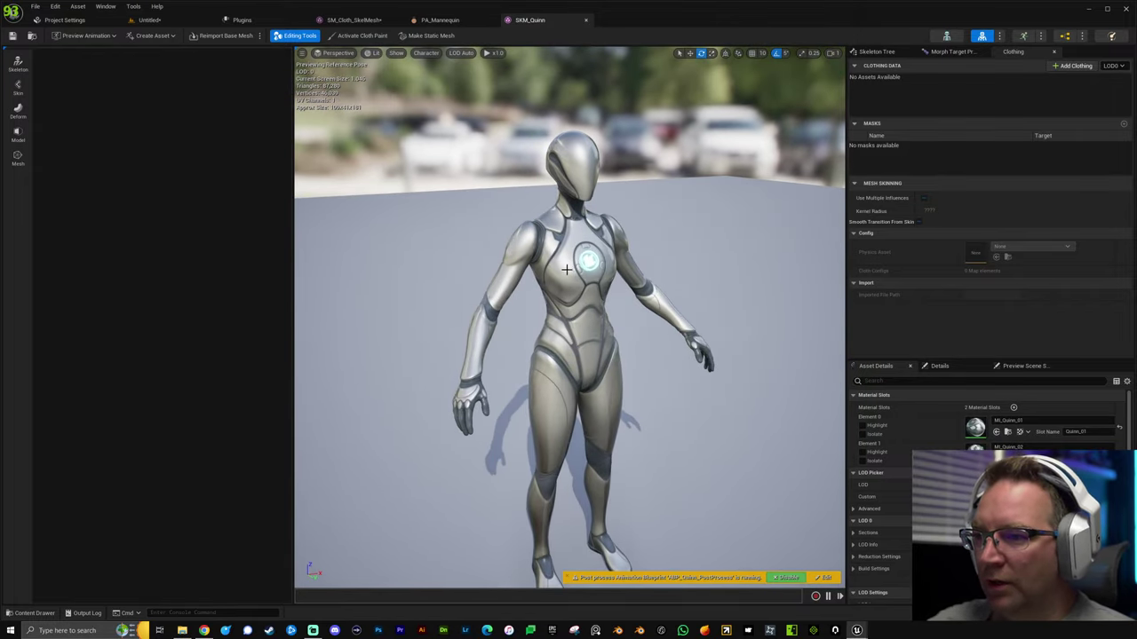
left_click(300, 36)
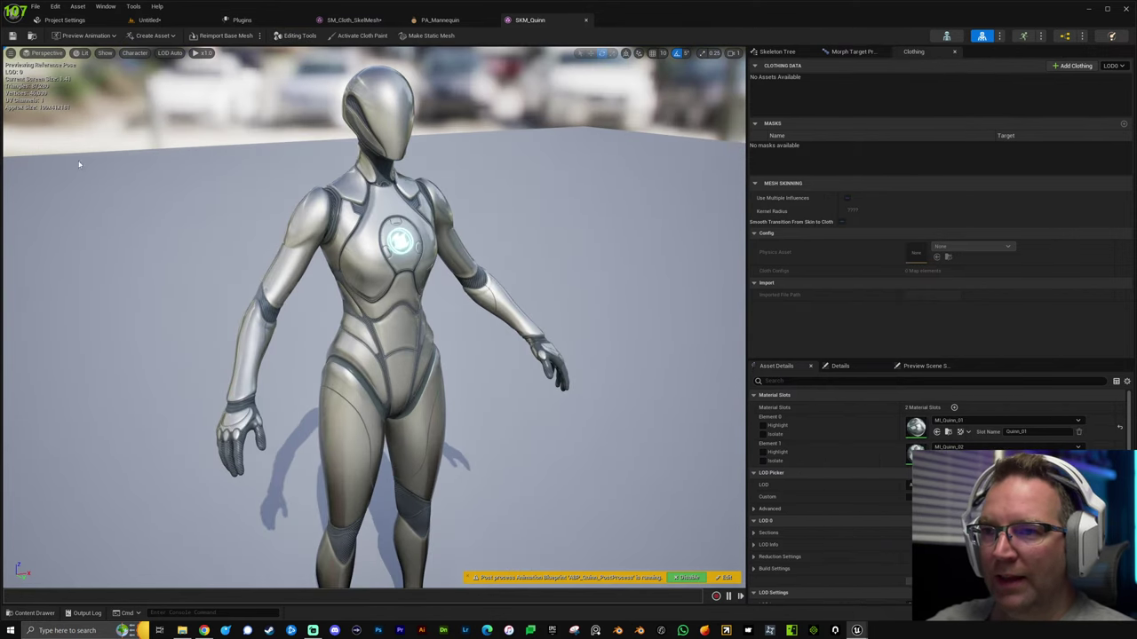
Create clothing data from the mesh's torso-and-forearm section with the PA_Mannequin physics asset, and apply it to that section.
right_click(392, 232)
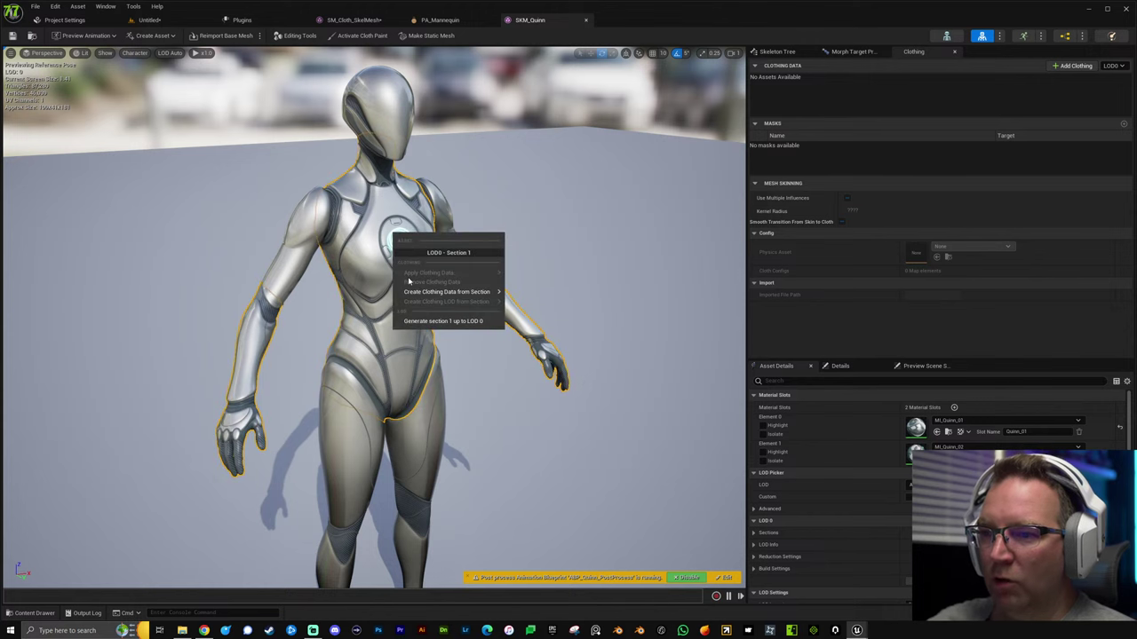
mouse_move(451, 292)
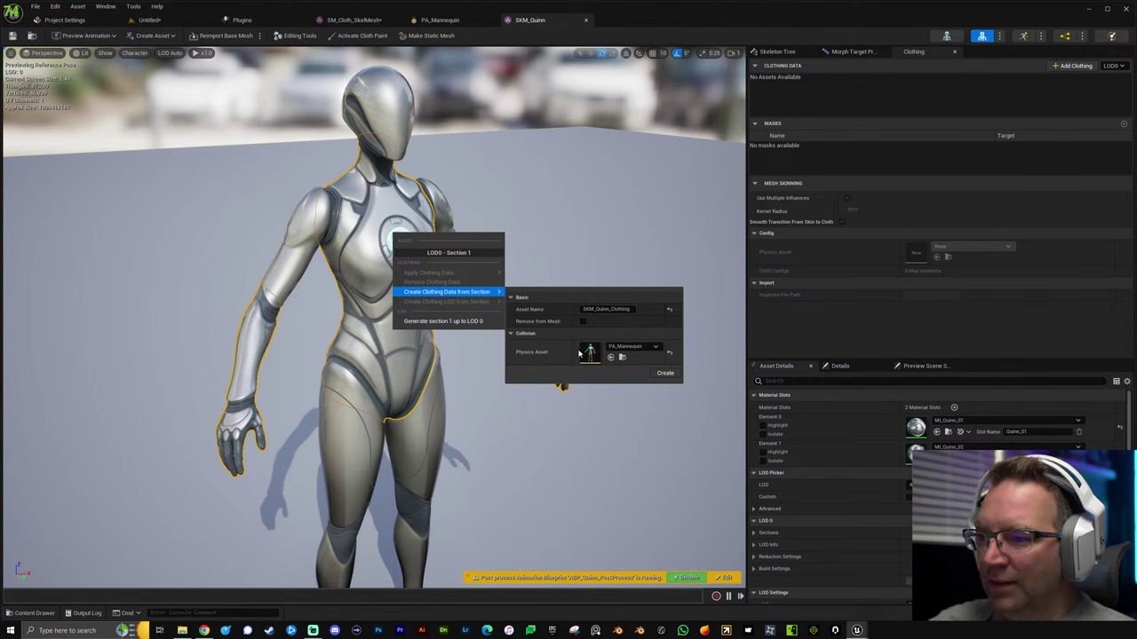
left_click(664, 374)
right_click(379, 223)
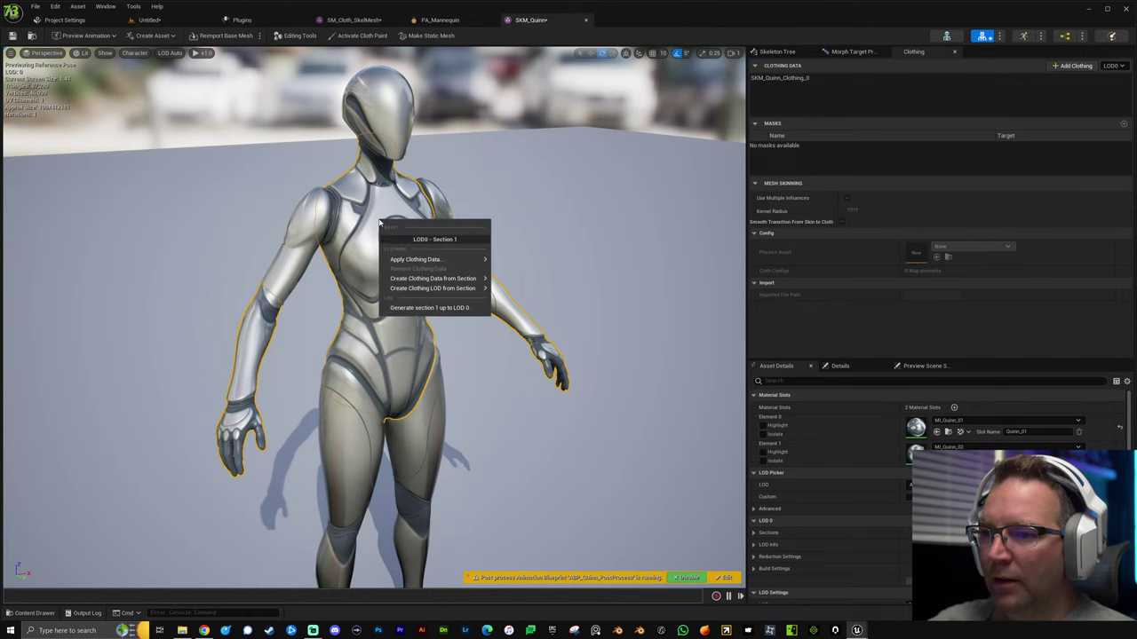
mouse_move(417, 258)
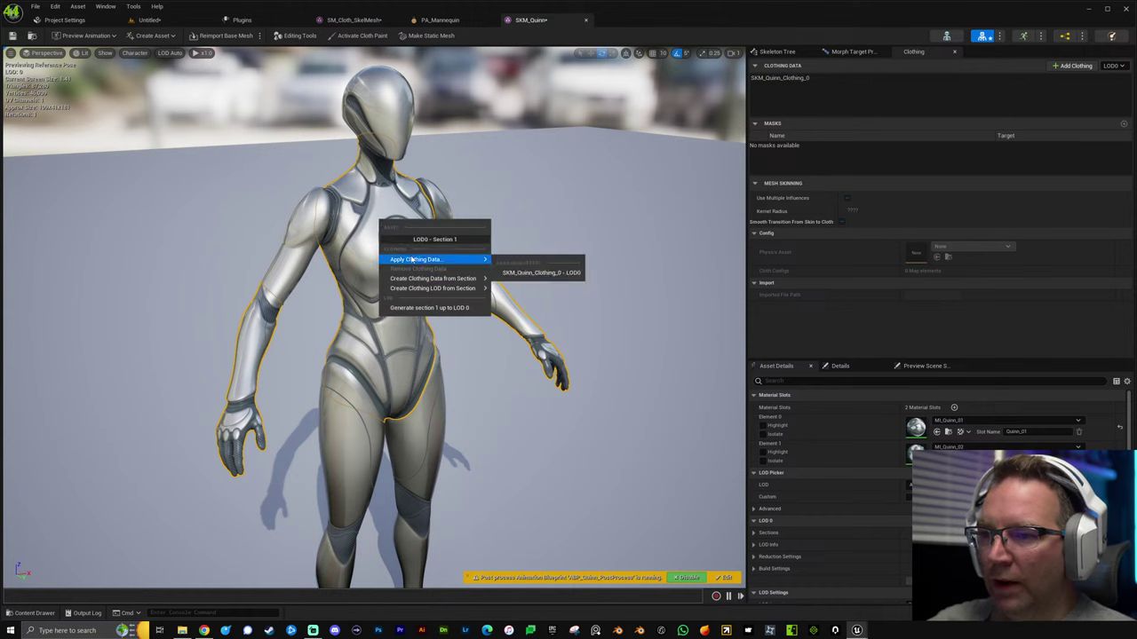
left_click(537, 273)
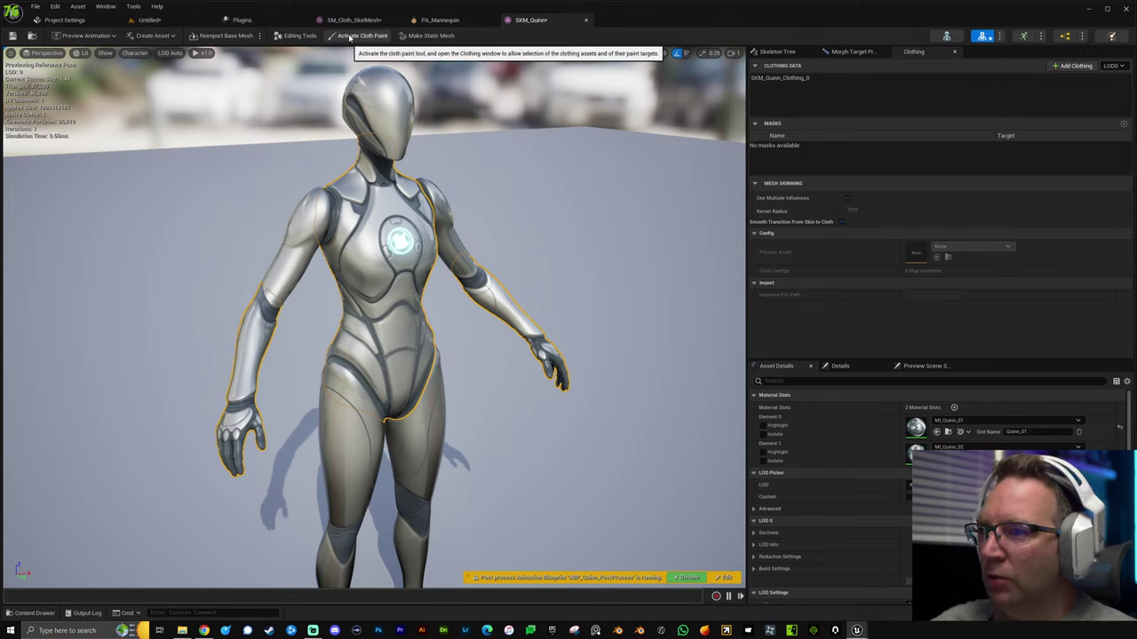
Activate cloth painting for the new clothing data and set the brush radius to 20.
left_click(833, 82)
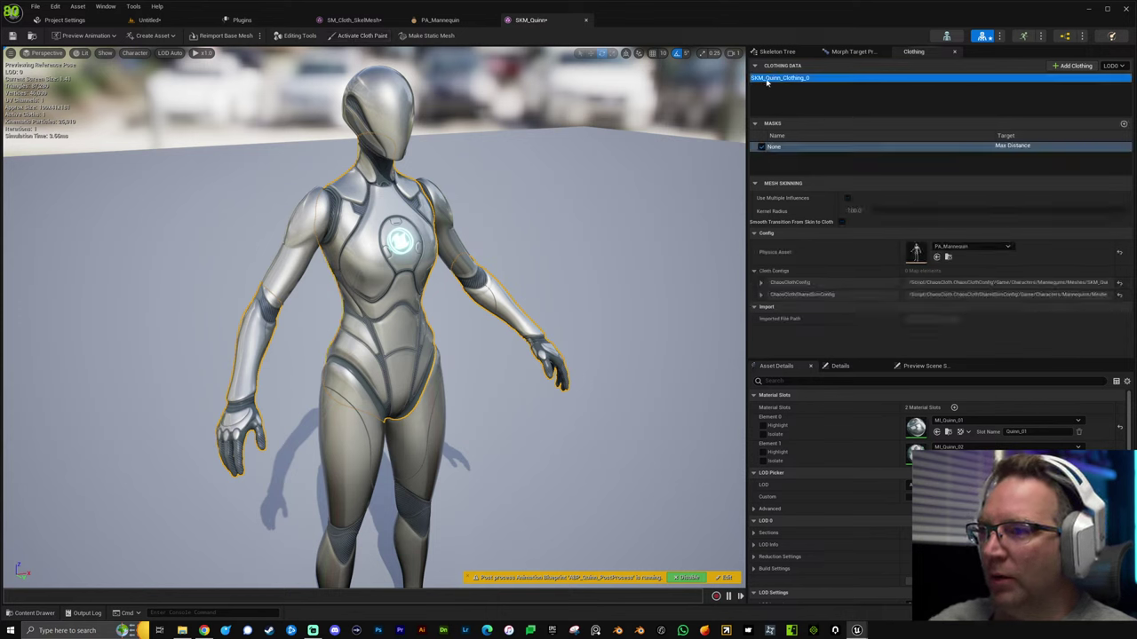
left_click(362, 35)
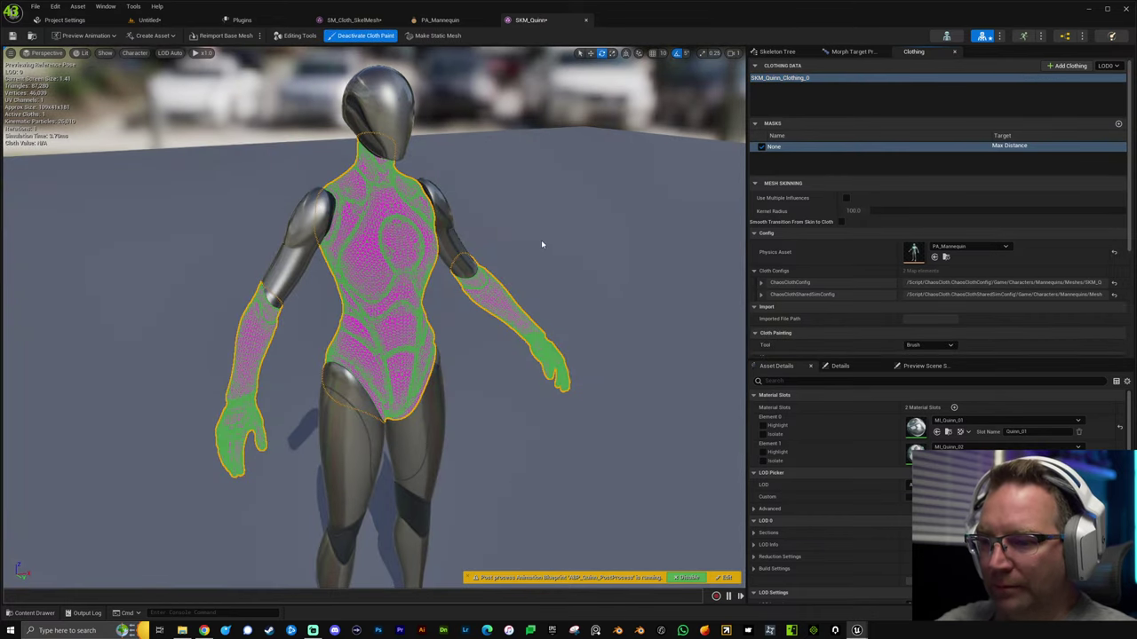
right_click_drag(532, 213, 320, 218)
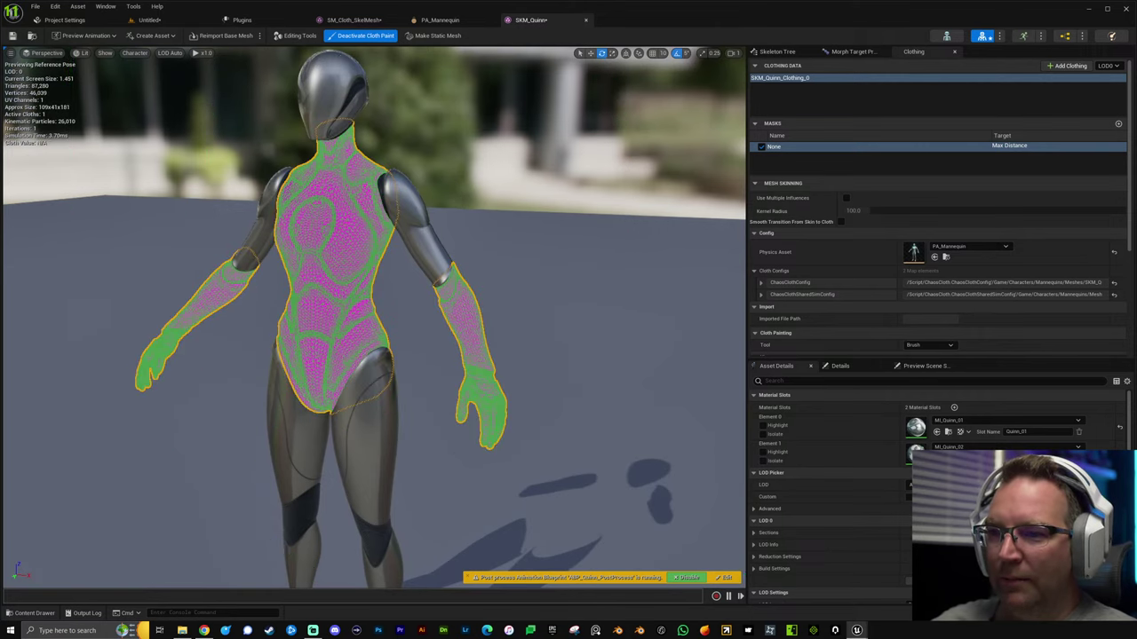
right_click_drag(358, 333, 506, 332)
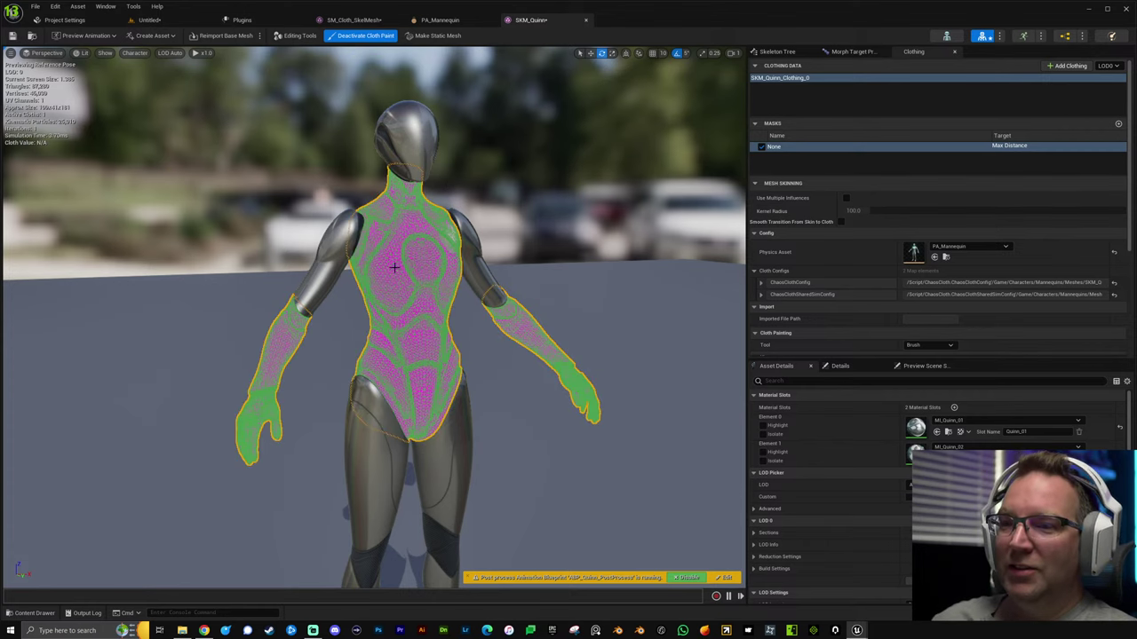
scroll(1043, 304, "down", 2)
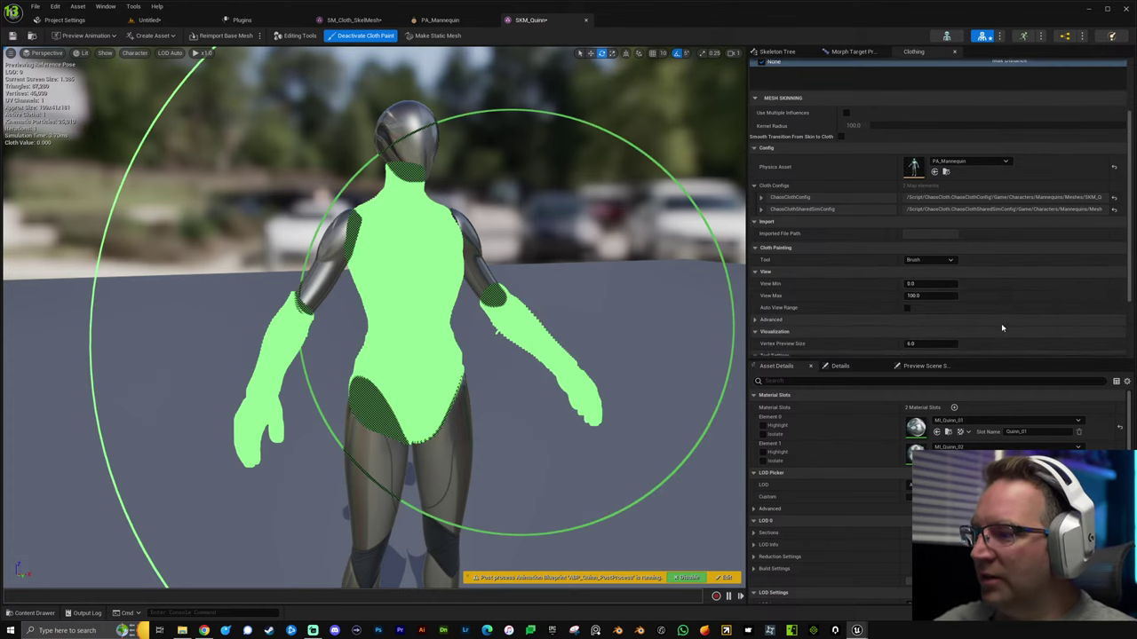
scroll(830, 295, "down", 2)
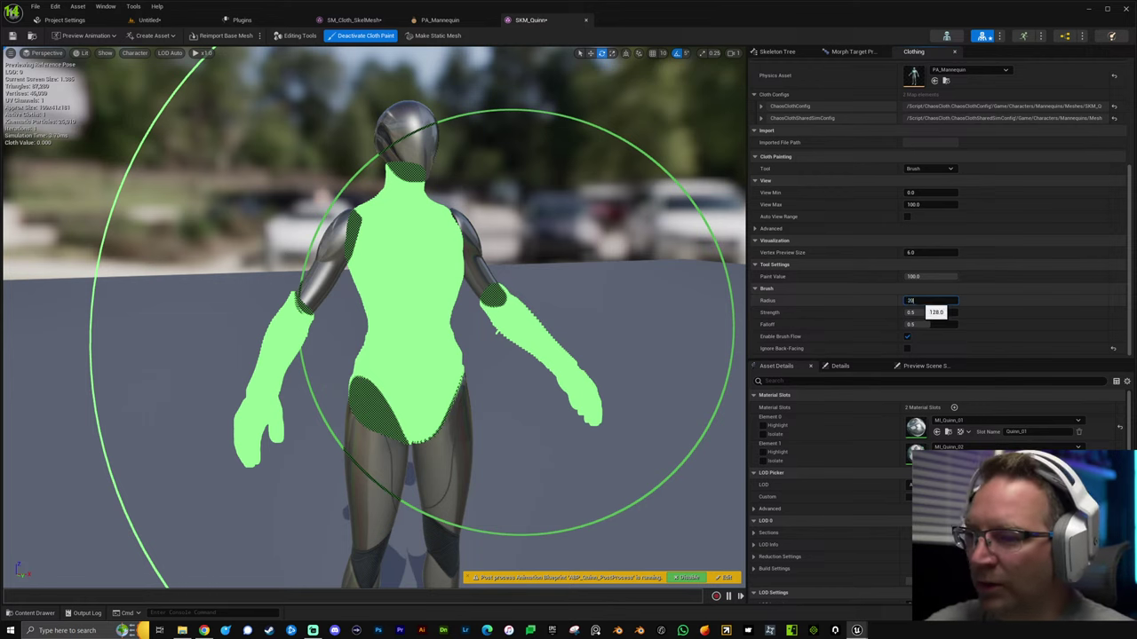
key("Return")
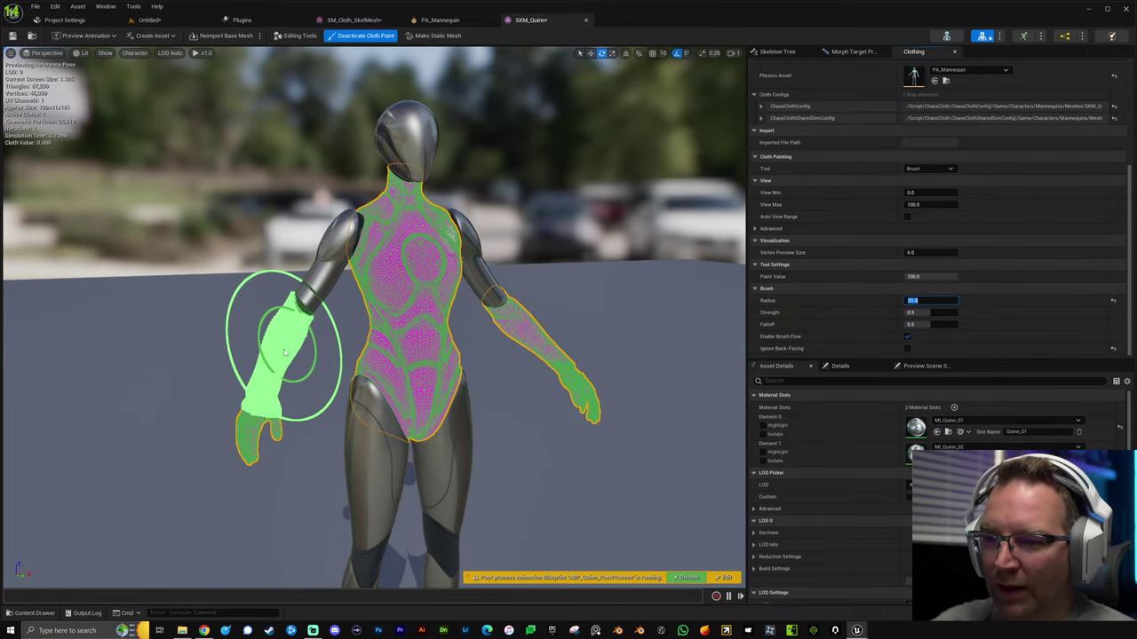
Try painting the character's right forearm and hand with value 100, check the stroke from behind, and undo it.
key("a")
mouse_move(405, 329)
right_mouse_down()
mouse_move(542, 337)
mouse_move(373, 373)
right_mouse_up()
key("w")
right_click_drag(426, 315, 412, 315)
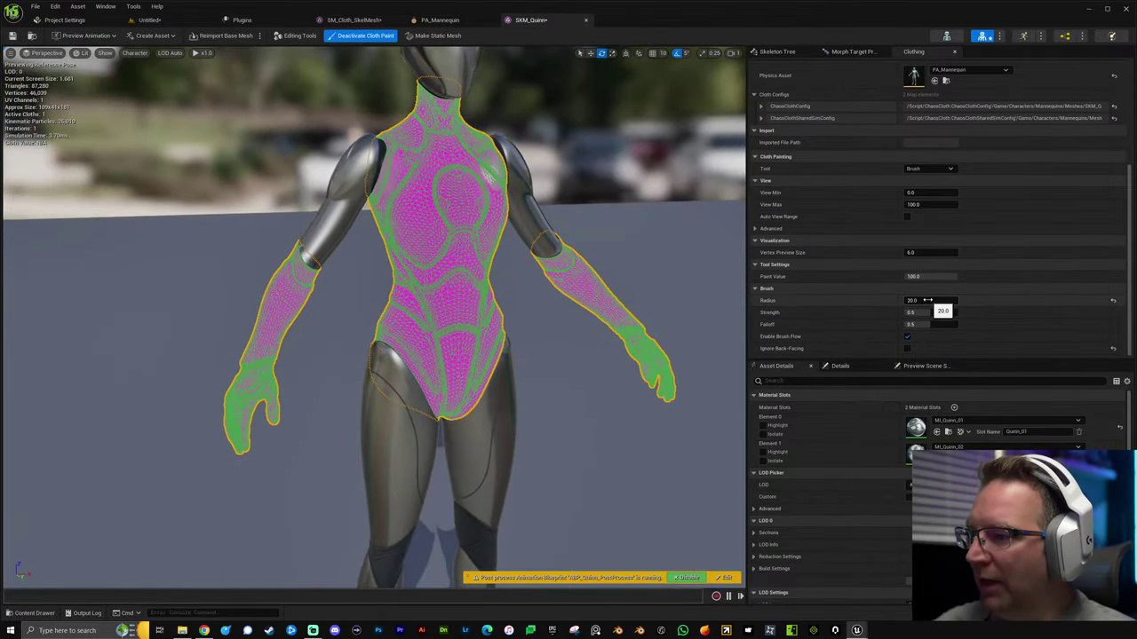
mouse_move(283, 296)
left_mouse_down()
mouse_move(297, 257)
mouse_move(271, 409)
mouse_move(254, 383)
mouse_move(233, 414)
mouse_move(234, 373)
mouse_move(282, 301)
left_mouse_up()
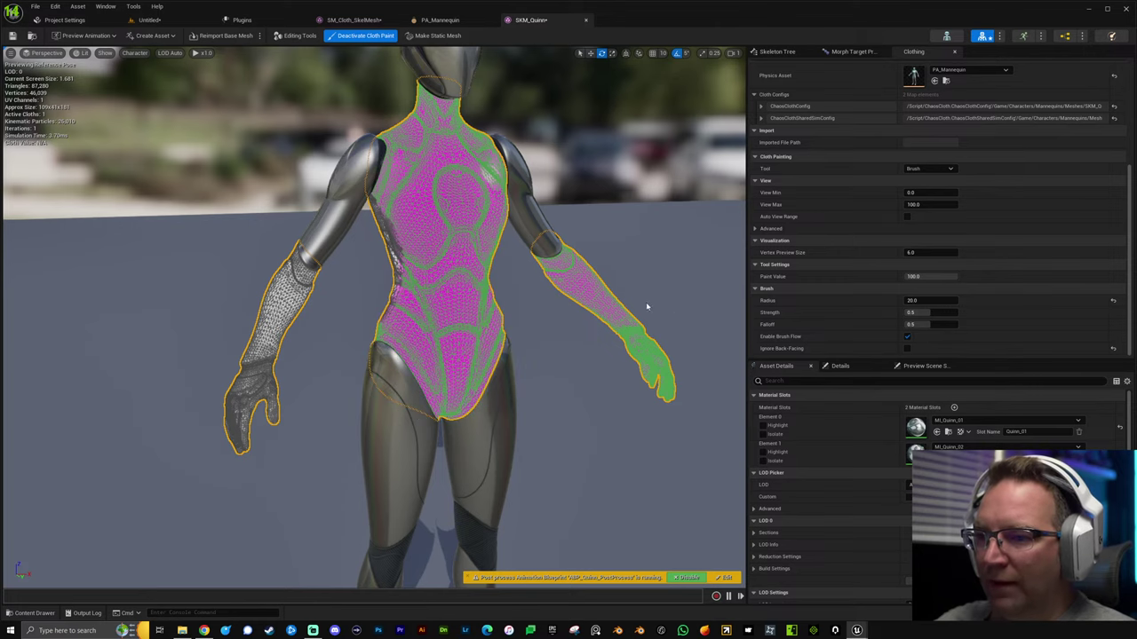
scroll(645, 302, "up", 3)
middle_click_drag(314, 323, 368, 332)
left_click_drag(368, 332, 693, 346, "alt")
scroll(294, 331, "up", 3)
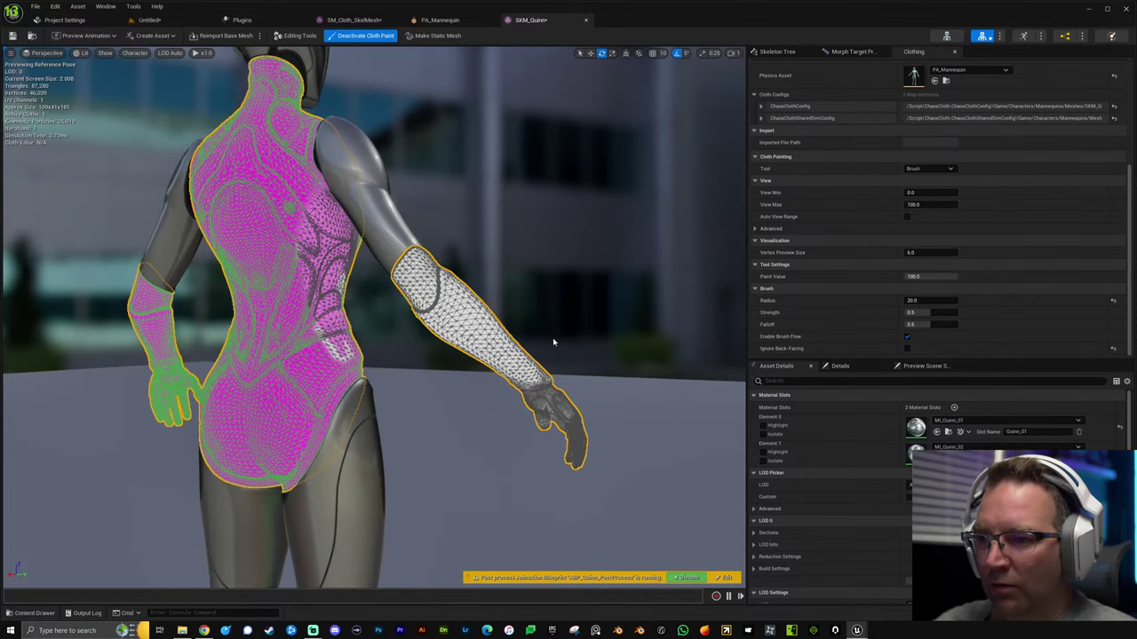
key("ctrl+z")
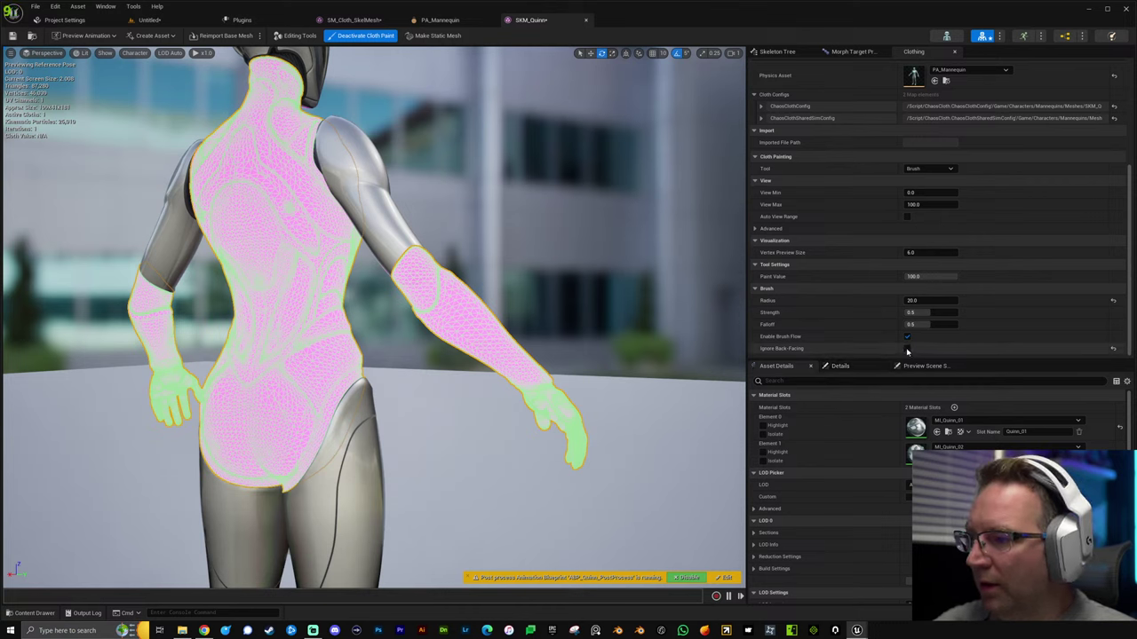
Enable ignoring back-facing vertices and paint the right forearm and hand with value 100 from behind and from the front.
mouse_move(551, 418)
left_mouse_down()
mouse_move(457, 317)
mouse_move(457, 297)
mouse_move(539, 382)
mouse_move(507, 418)
mouse_move(414, 296)
mouse_move(472, 330)
mouse_move(545, 330)
left_mouse_up()
scroll(545, 329, "up", 5)
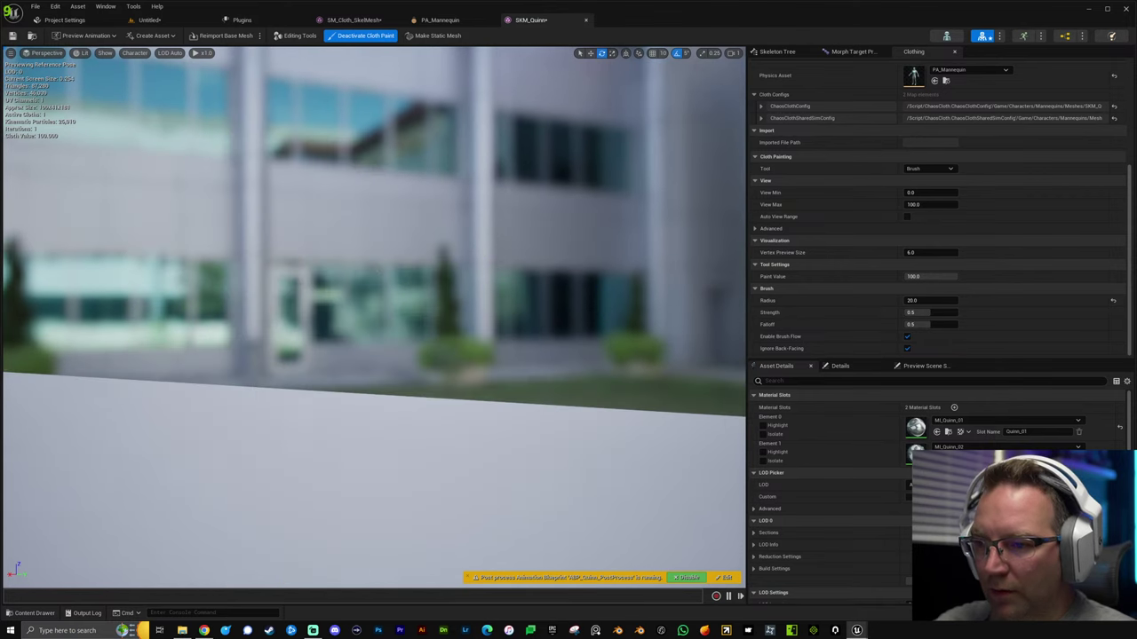
mouse_move(616, 266)
right_mouse_down()
mouse_move(613, 282)
mouse_move(266, 271)
mouse_move(208, 298)
mouse_move(160, 266)
mouse_move(143, 319)
right_mouse_up()
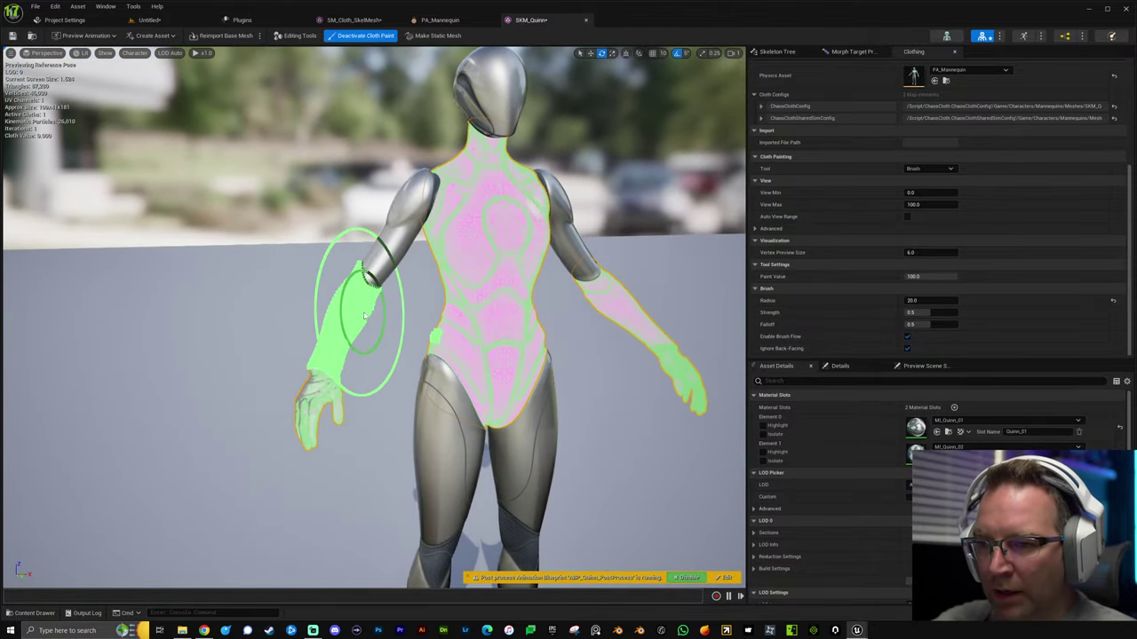
mouse_move(367, 314)
left_mouse_down()
mouse_move(355, 293)
mouse_move(331, 373)
mouse_move(337, 406)
mouse_move(316, 437)
mouse_move(304, 377)
mouse_move(358, 305)
mouse_move(353, 365)
left_mouse_up()
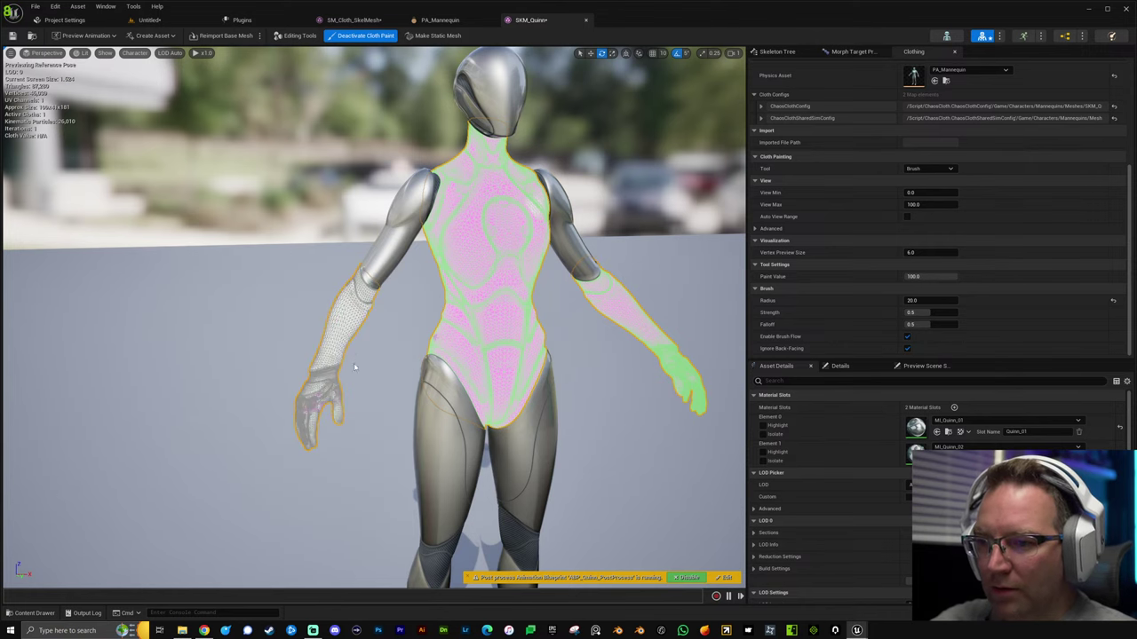
Set the brush radius to 5 and paint the unpainted patches on the back of the right hand and wrist.
middle_click_drag(315, 405, 222, 406)
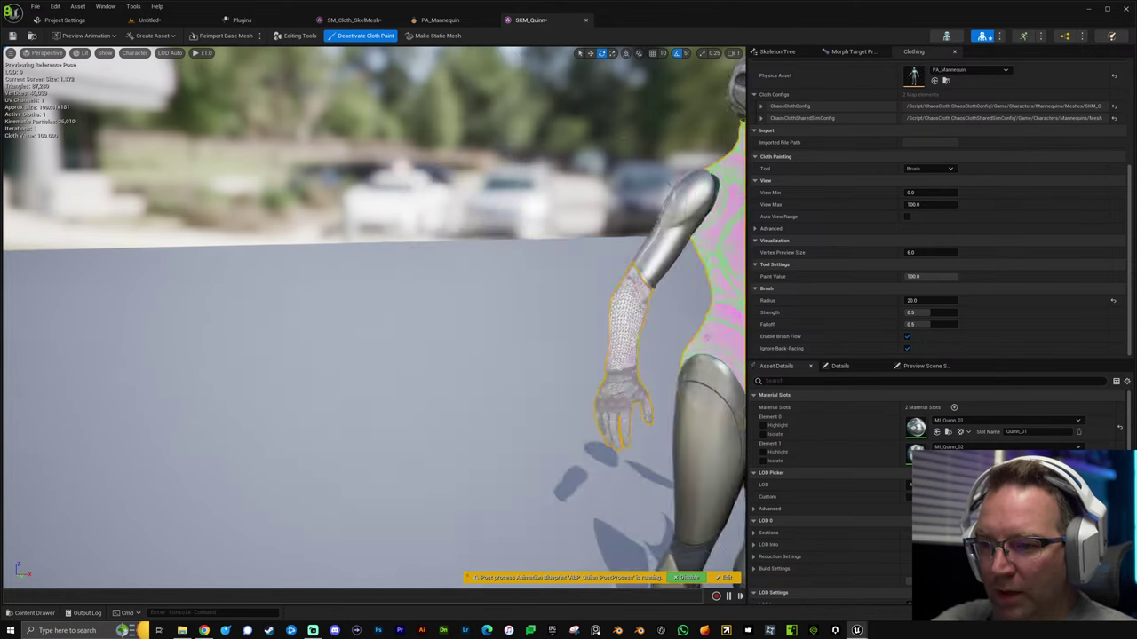
right_click_drag(204, 400, 151, 400)
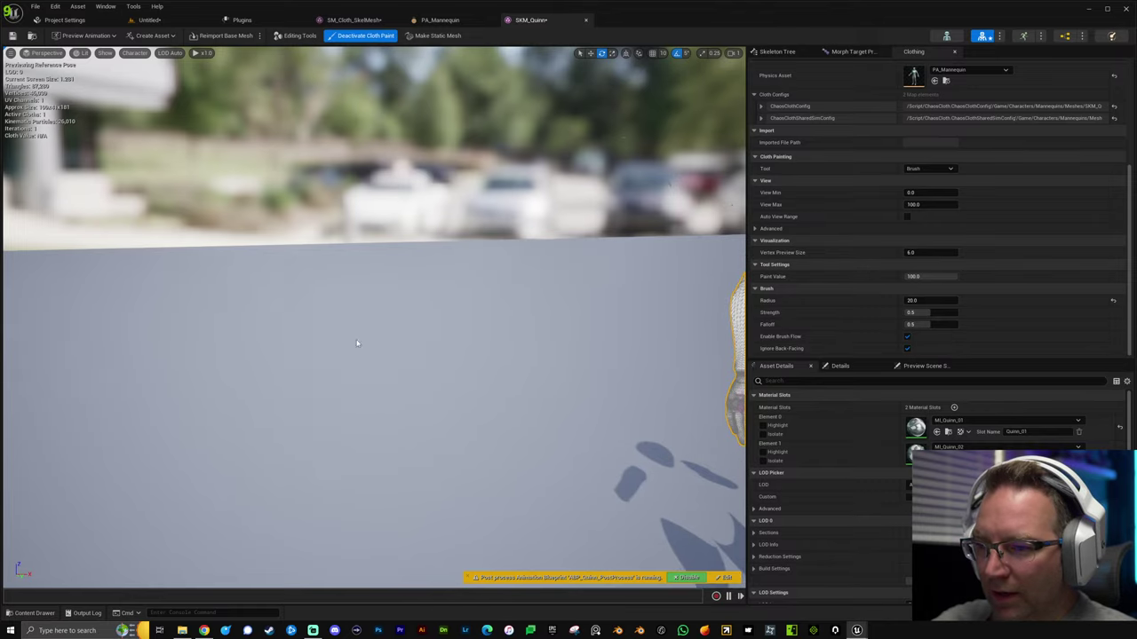
mouse_move(357, 343)
right_mouse_down()
mouse_move(551, 364)
mouse_move(457, 360)
right_mouse_up()
key("w")
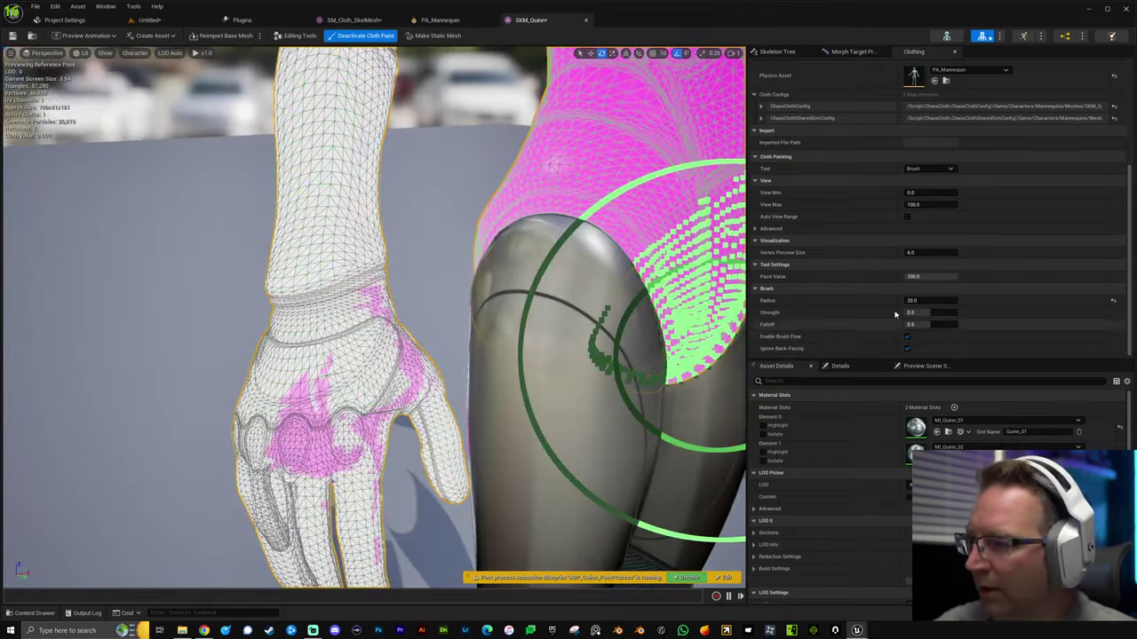
left_click(937, 302)
type("5")
key("Return")
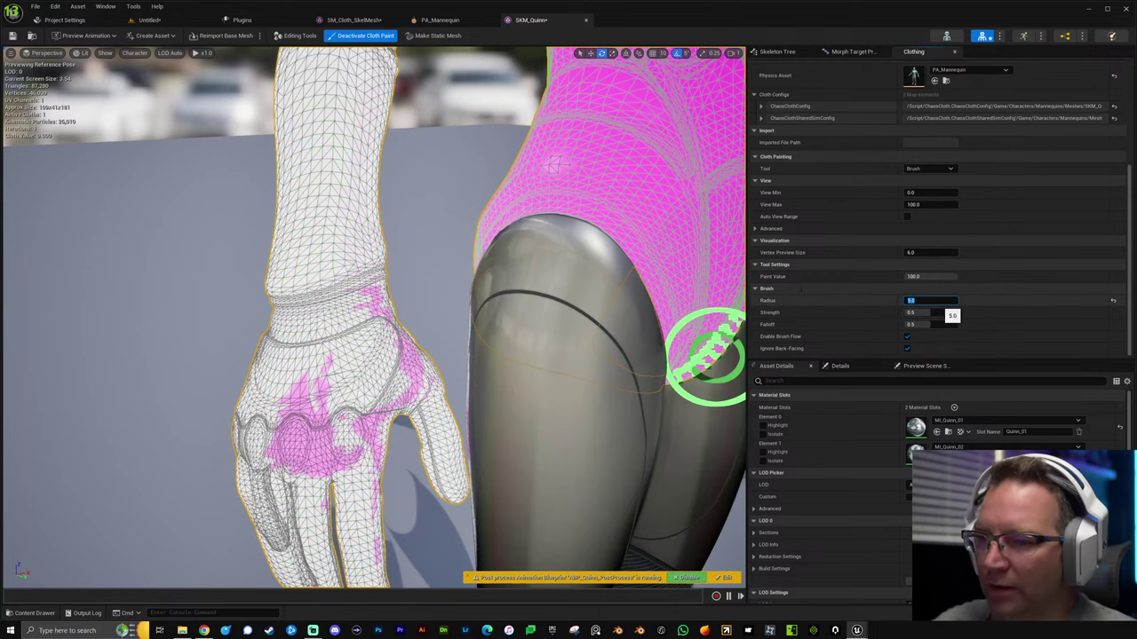
mouse_move(399, 358)
left_mouse_down()
mouse_move(396, 387)
mouse_move(424, 391)
mouse_move(332, 441)
mouse_move(368, 474)
mouse_move(358, 488)
left_mouse_up()
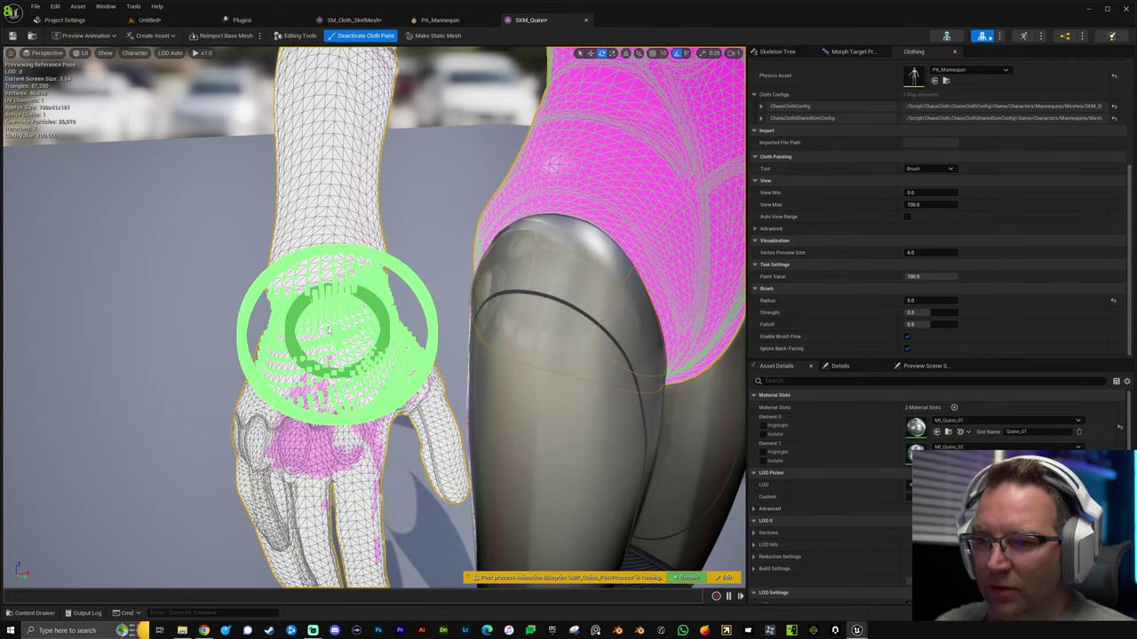
Paint the remaining gaps on the right wrist, palm and fingers from the rear side with the radius 5 brush.
mouse_move(325, 327)
right_mouse_down()
mouse_move(98, 334)
mouse_move(325, 327)
right_mouse_up()
key("f")
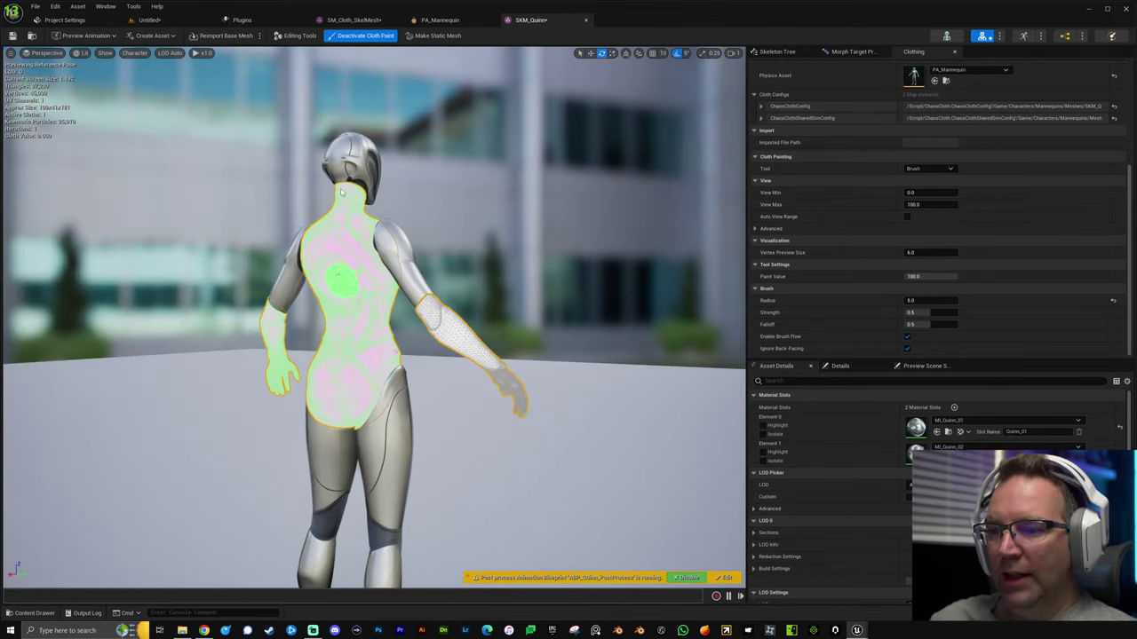
mouse_move(460, 353)
right_mouse_down()
mouse_move(568, 352)
mouse_move(444, 346)
mouse_move(533, 348)
mouse_move(471, 355)
mouse_move(454, 391)
right_mouse_up()
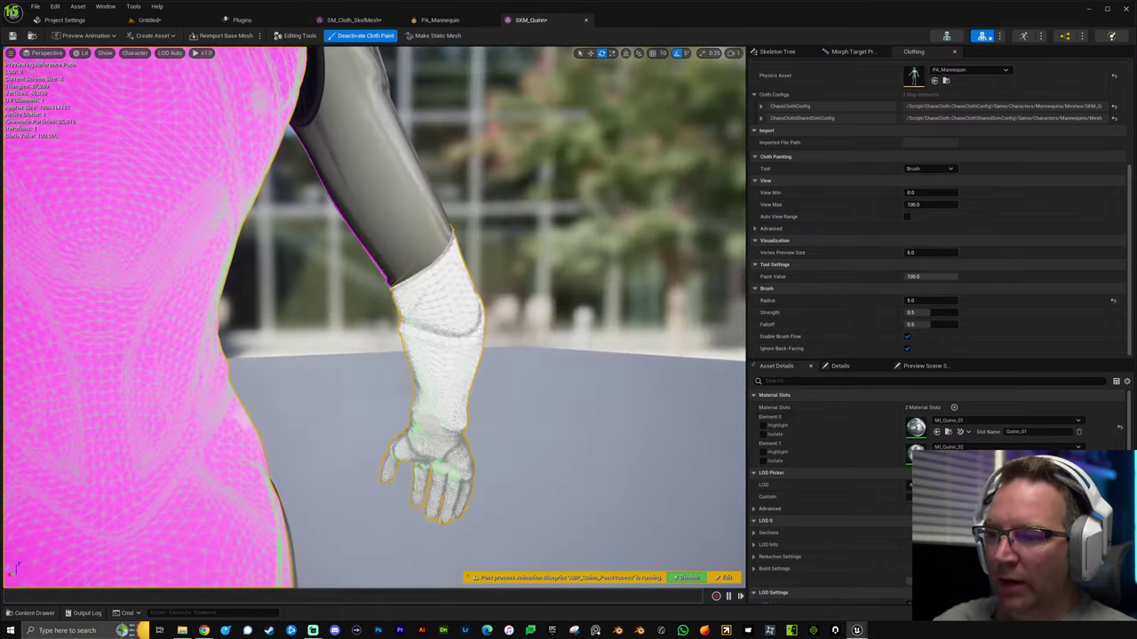
left_click_drag(441, 419, 449, 482)
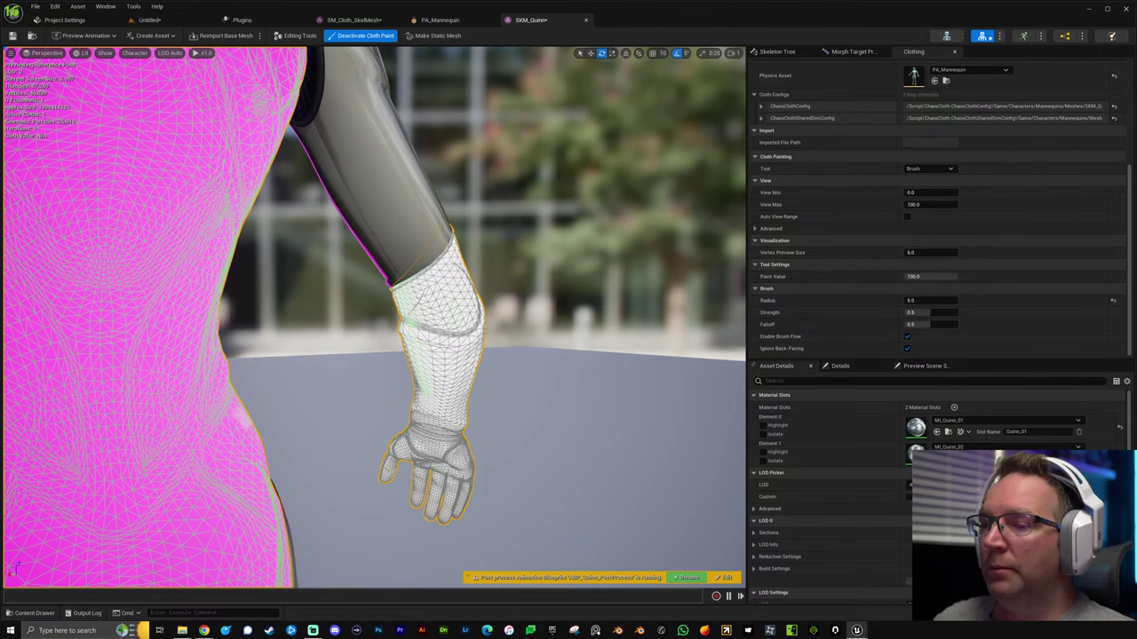
Deactivate cloth painting and examine the simulated right forearm and hand from the back and the front.
scroll(374, 317, "down", 5)
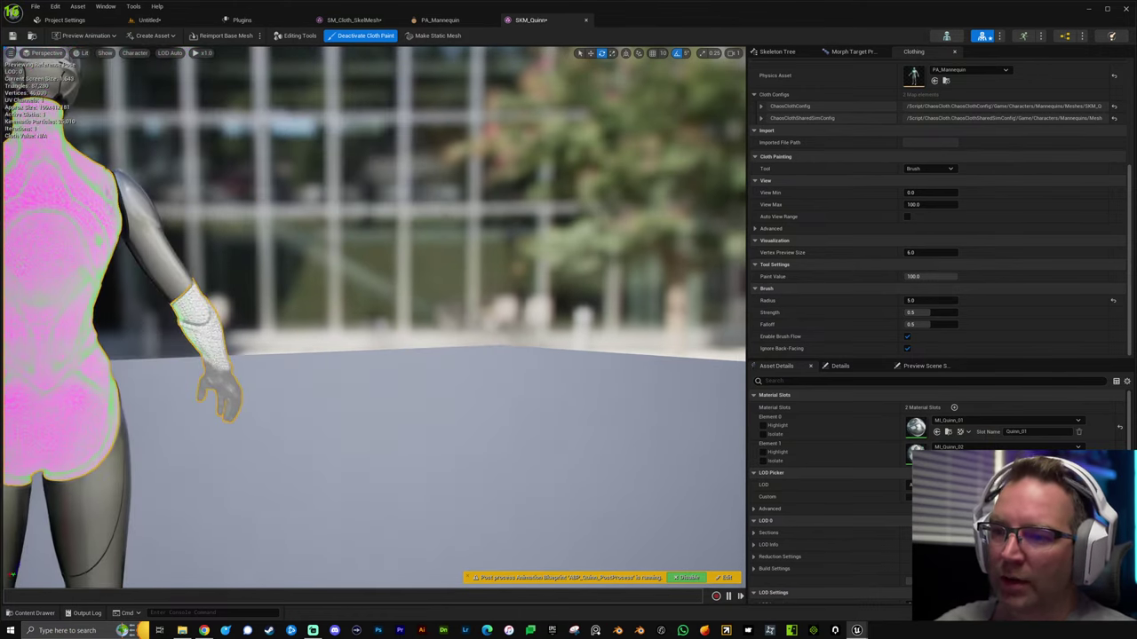
right_click_drag(374, 317, 222, 293)
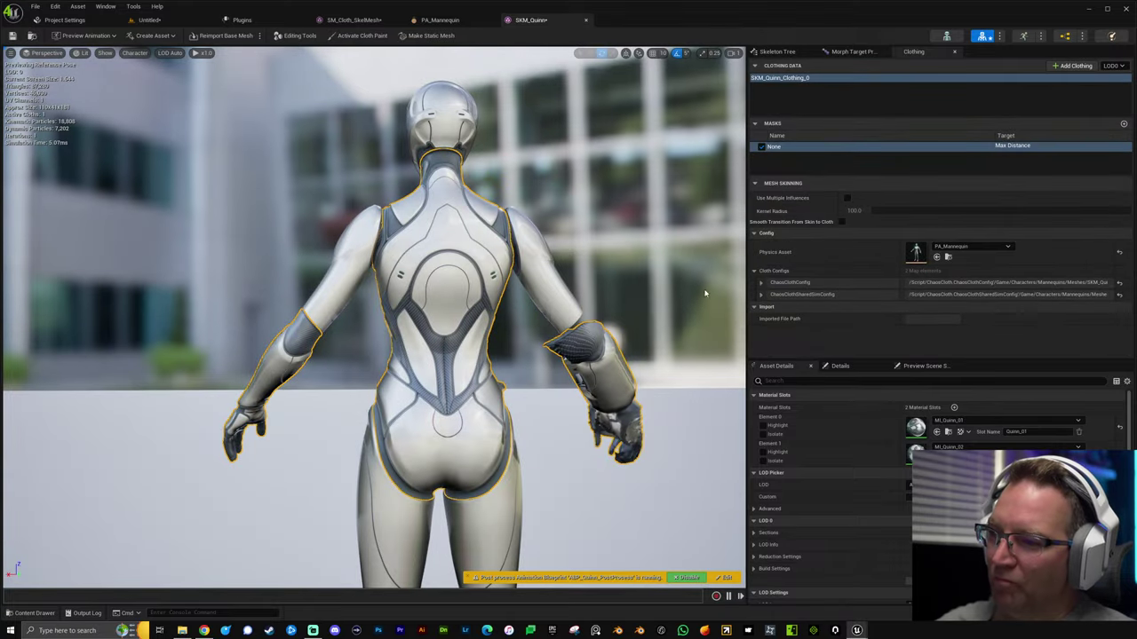
mouse_move(705, 292)
right_mouse_down()
mouse_move(293, 302)
mouse_move(222, 324)
mouse_move(160, 297)
mouse_move(115, 311)
right_mouse_up()
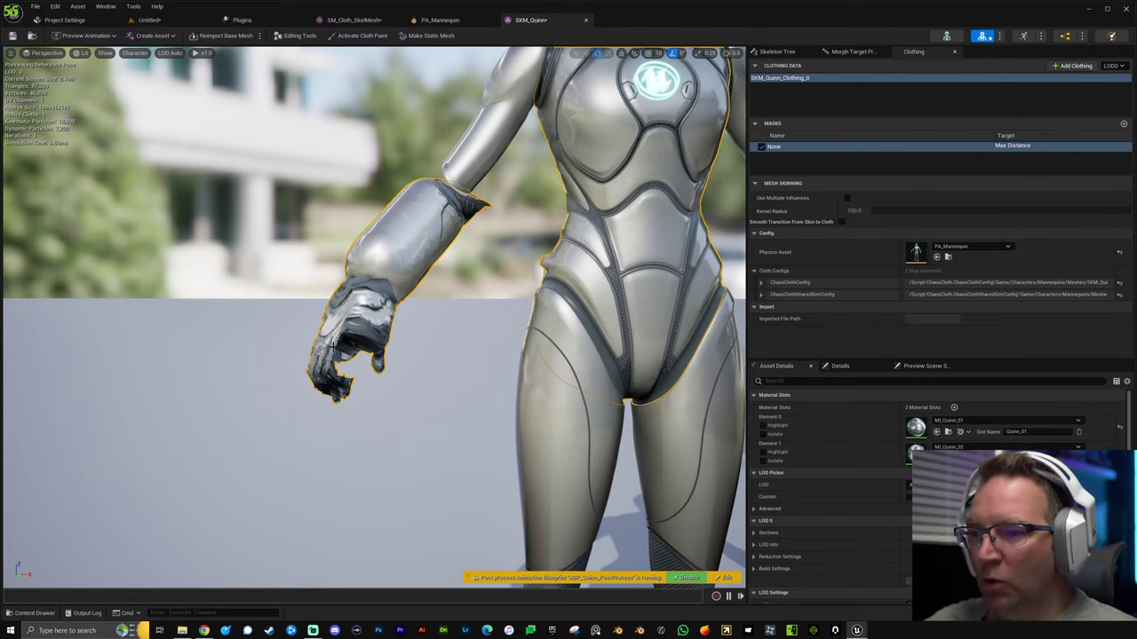
right_click_drag(394, 317, 531, 158)
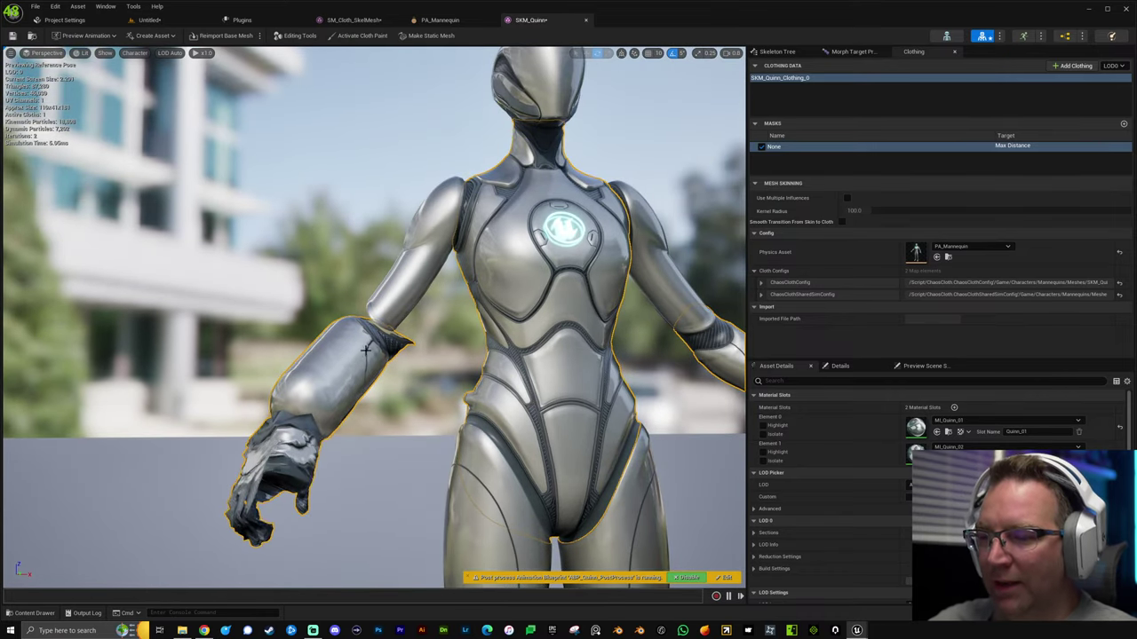
Switch to the PA_Mannequin physics asset, locate it in the Rigs content folder, and examine its arm collision bodies.
left_click(439, 20)
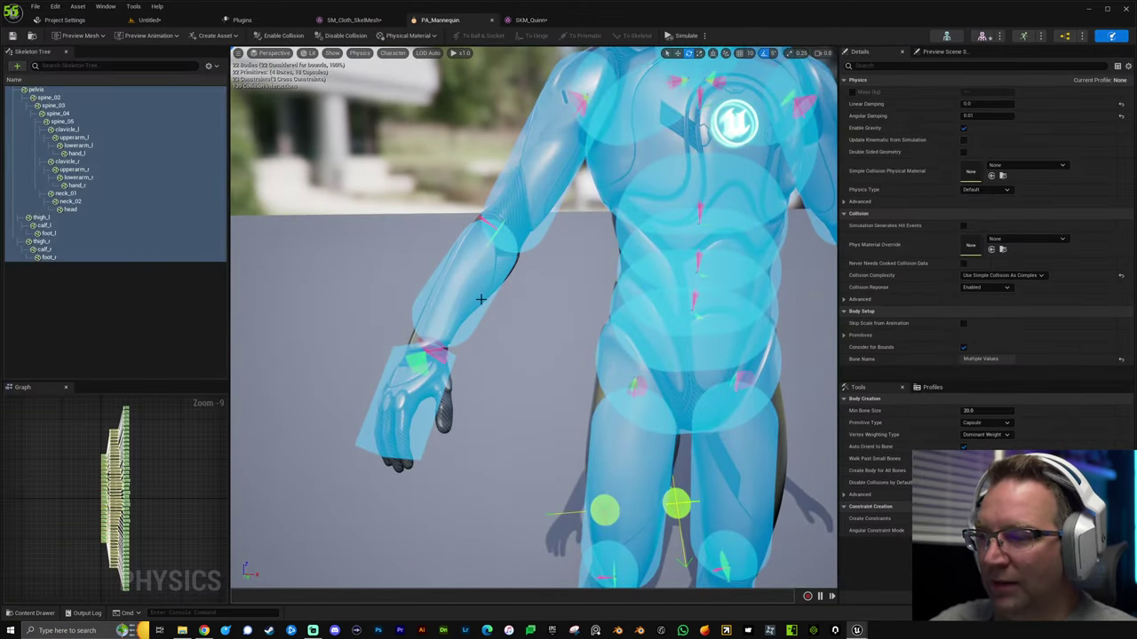
left_click(520, 515)
key("ctrl+space")
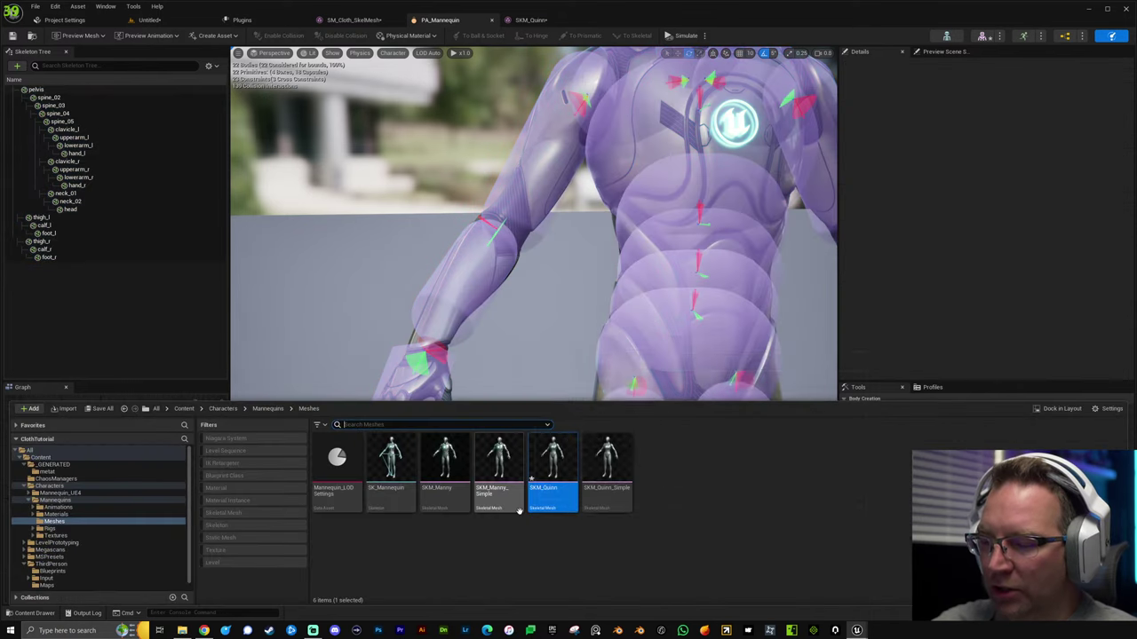
key("ctrl+space")
key("ctrl+space")
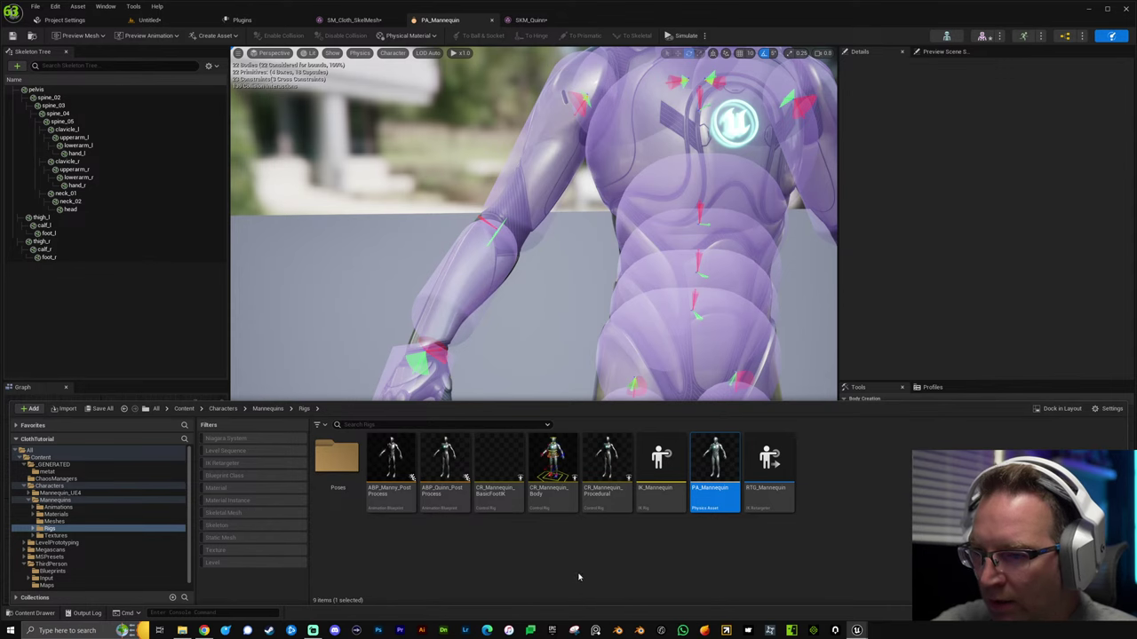
left_click(534, 311)
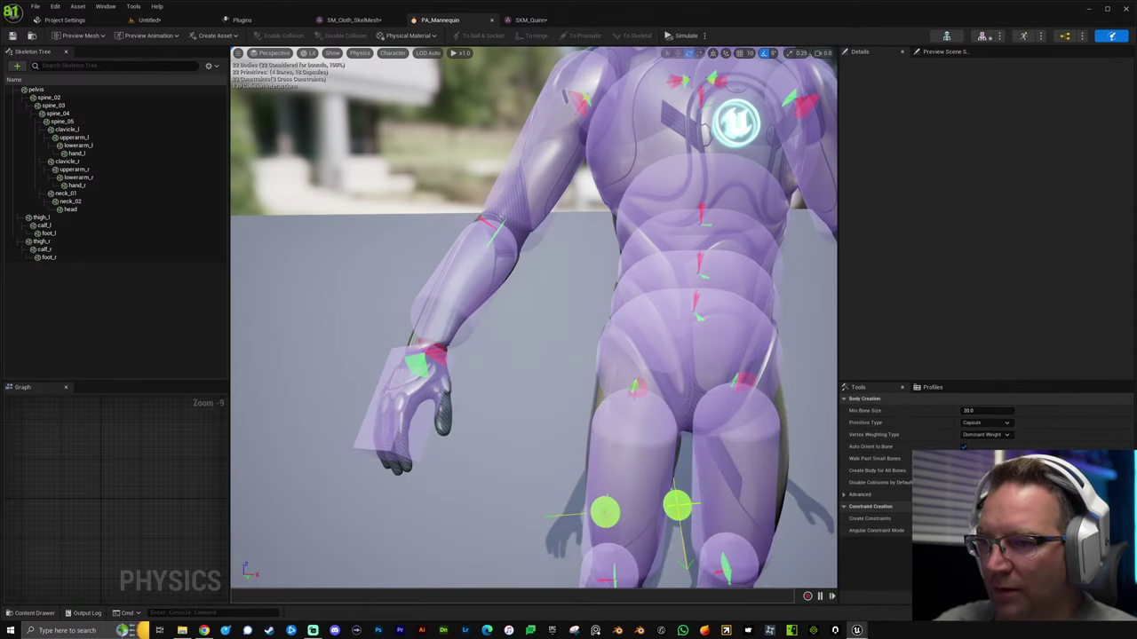
Delete the right forearm and right hand collision bodies (lowerarm_r and hand_r) from the physics asset.
left_click(463, 291)
left_click(426, 411, "ctrl")
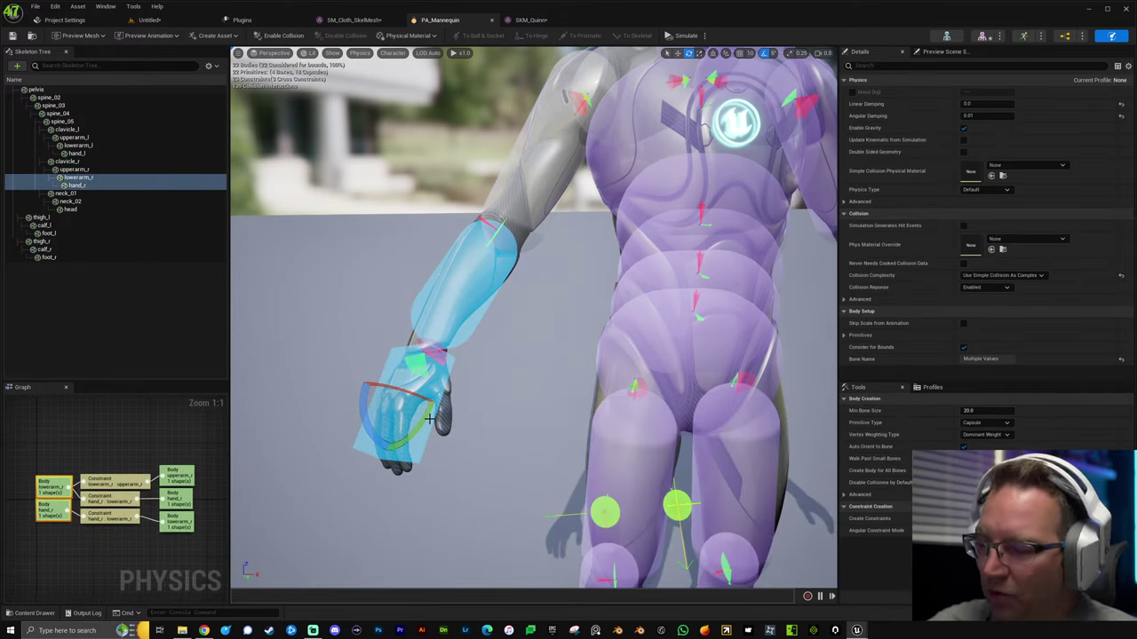
key("Delete")
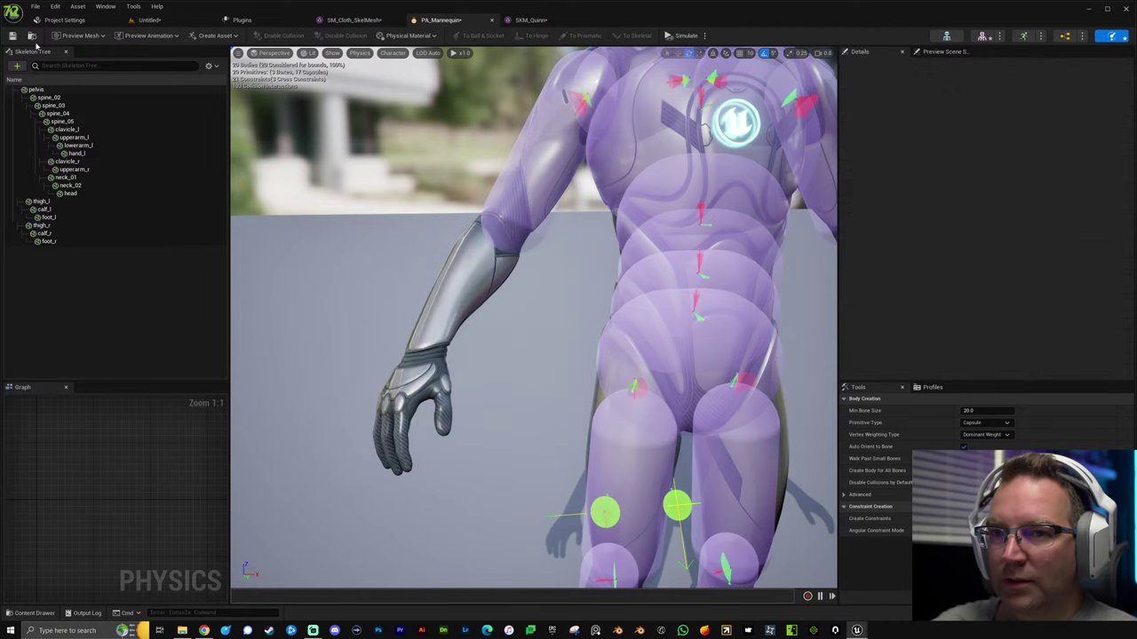
Return to the SKM_Quinn mesh, save it, and examine the simulated cloth on the right forearm.
left_click(369, 21)
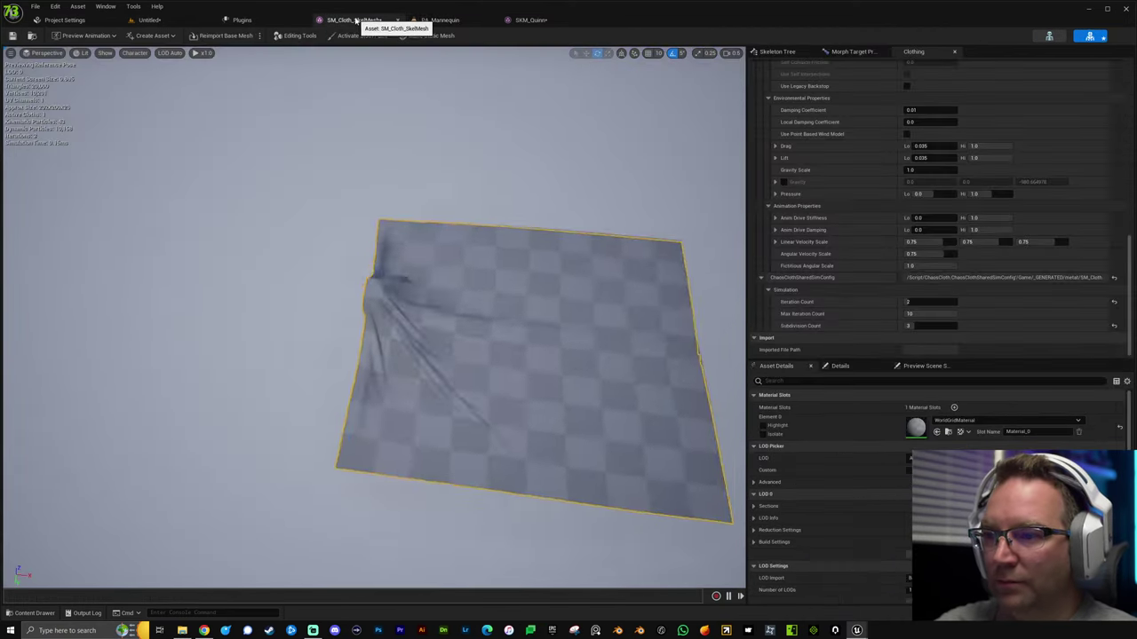
left_click(524, 20)
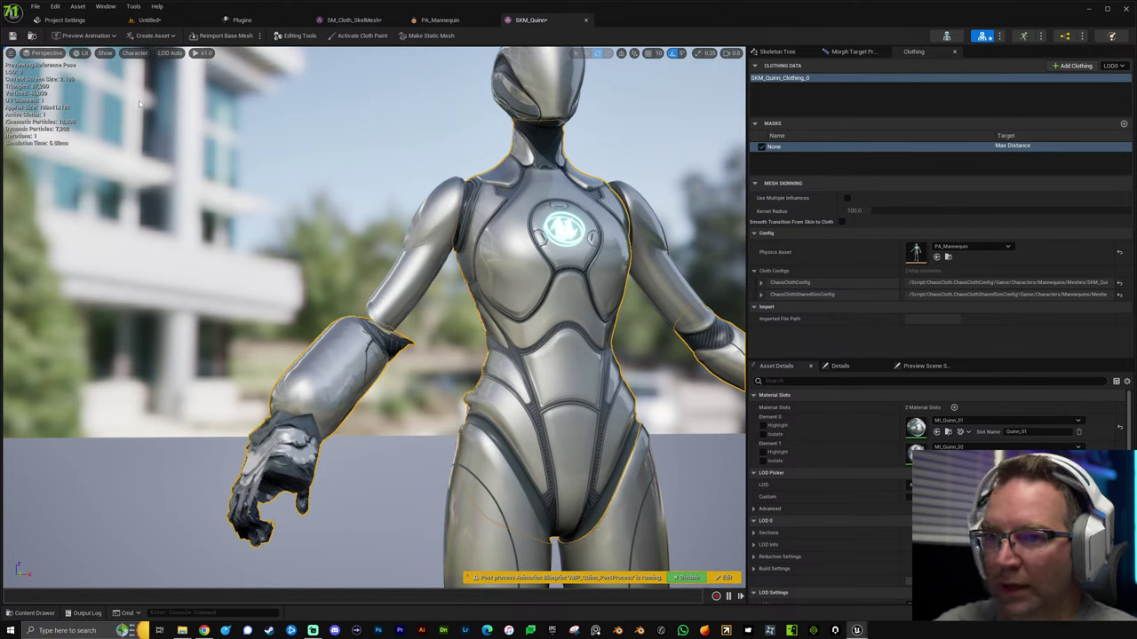
left_click(13, 37)
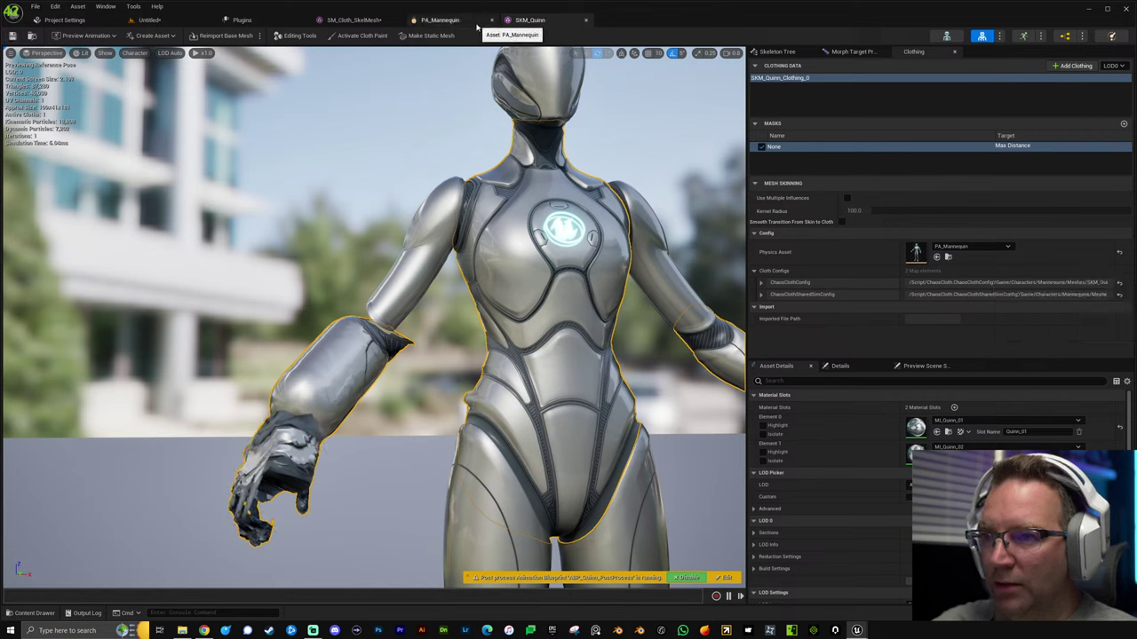
right_click_drag(433, 185, 455, 232)
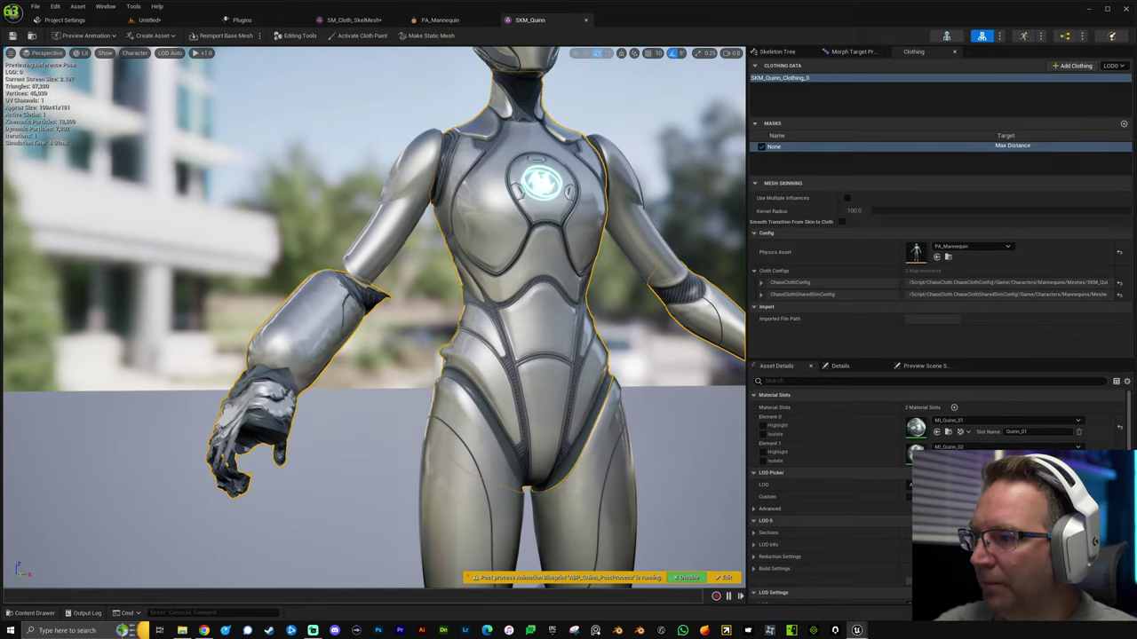
Reopen PA_Mannequin from the Rigs folder and delete the right upper arm body and all left arm collision bodies.
left_click(946, 258)
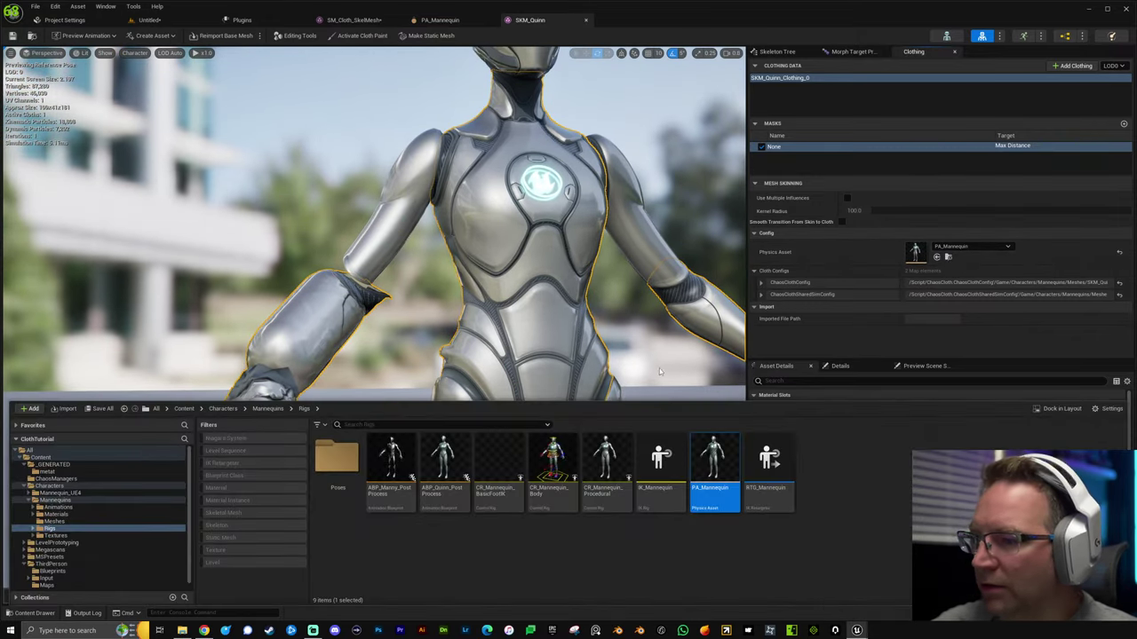
double_click(706, 467)
key("s")
mouse_move(500, 325)
right_mouse_down()
mouse_move(541, 298)
mouse_move(648, 302)
mouse_move(508, 305)
right_mouse_up()
key("w")
left_click(507, 305)
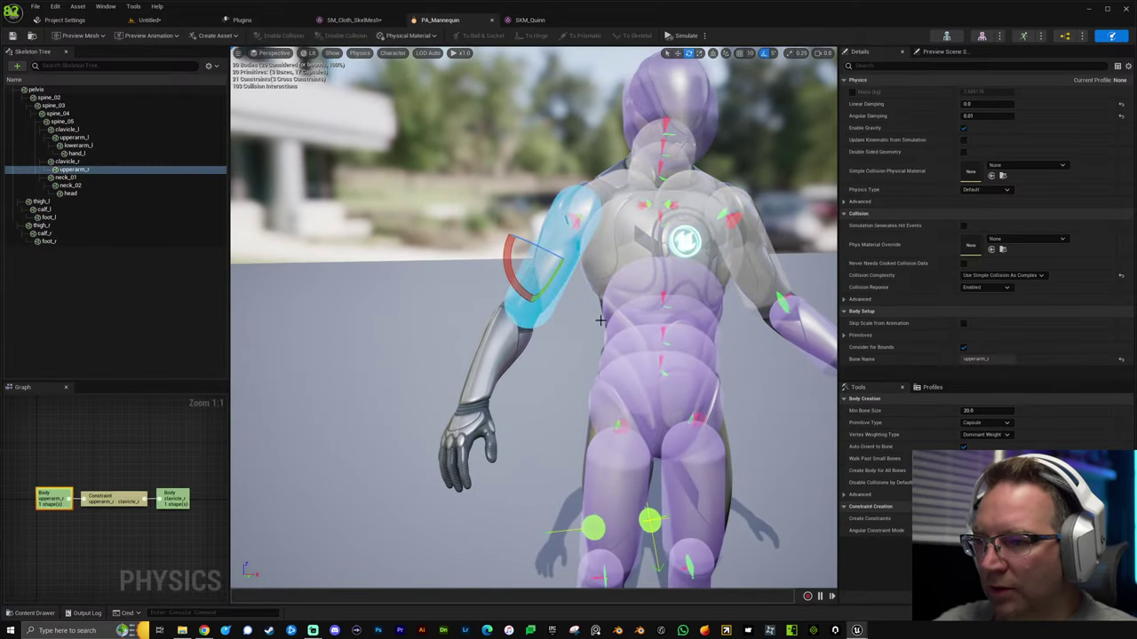
left_click_drag(624, 346, 628, 353, "alt")
key("Delete")
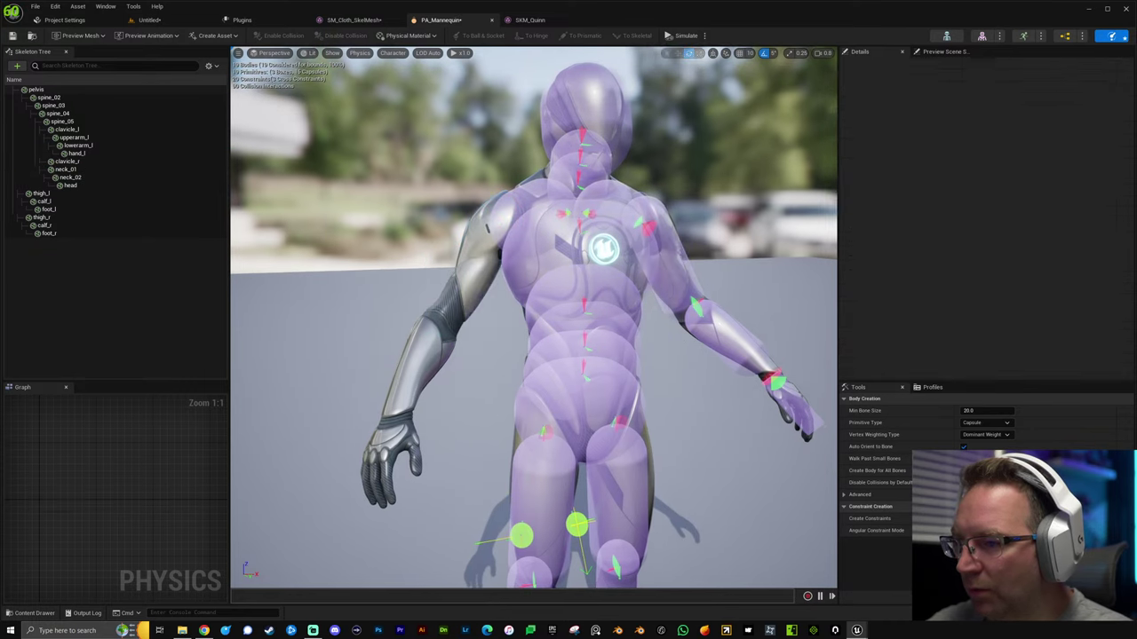
left_click(790, 402)
key("Delete")
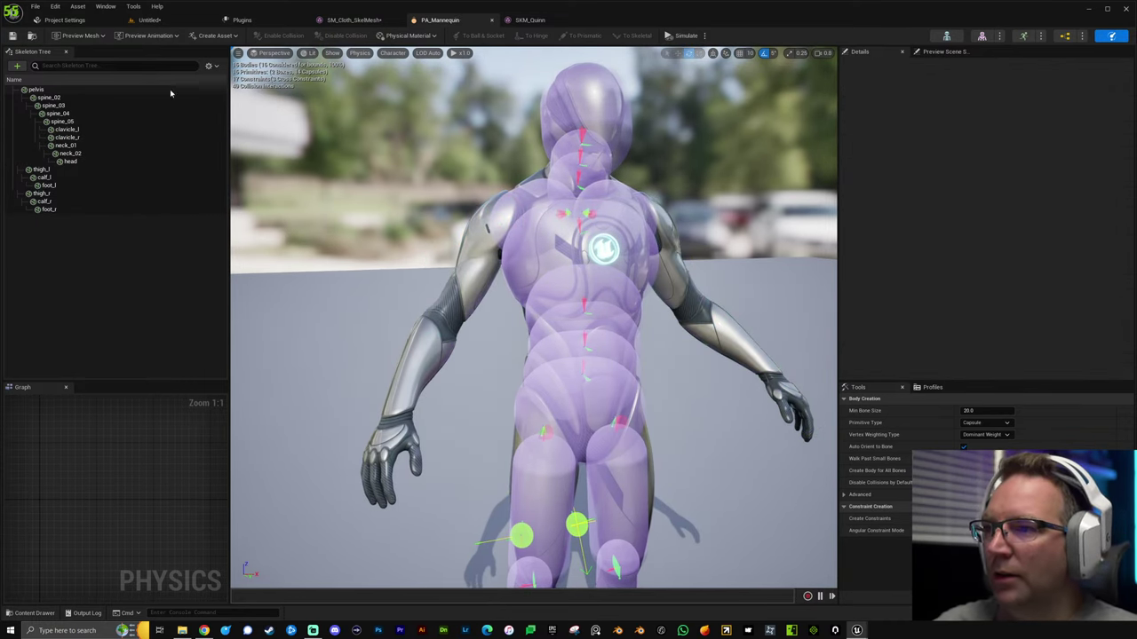
Toggle cloth painting on SKM_Quinn to refresh the simulation, examine the right arm up close, and save the mesh.
left_click(384, 19)
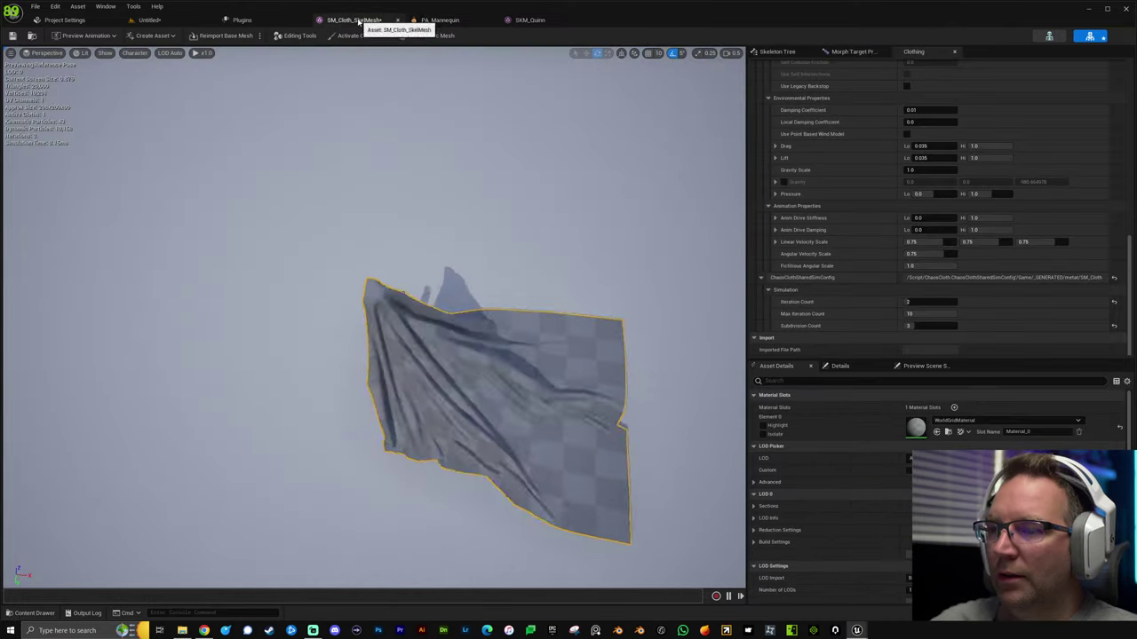
left_click(530, 20)
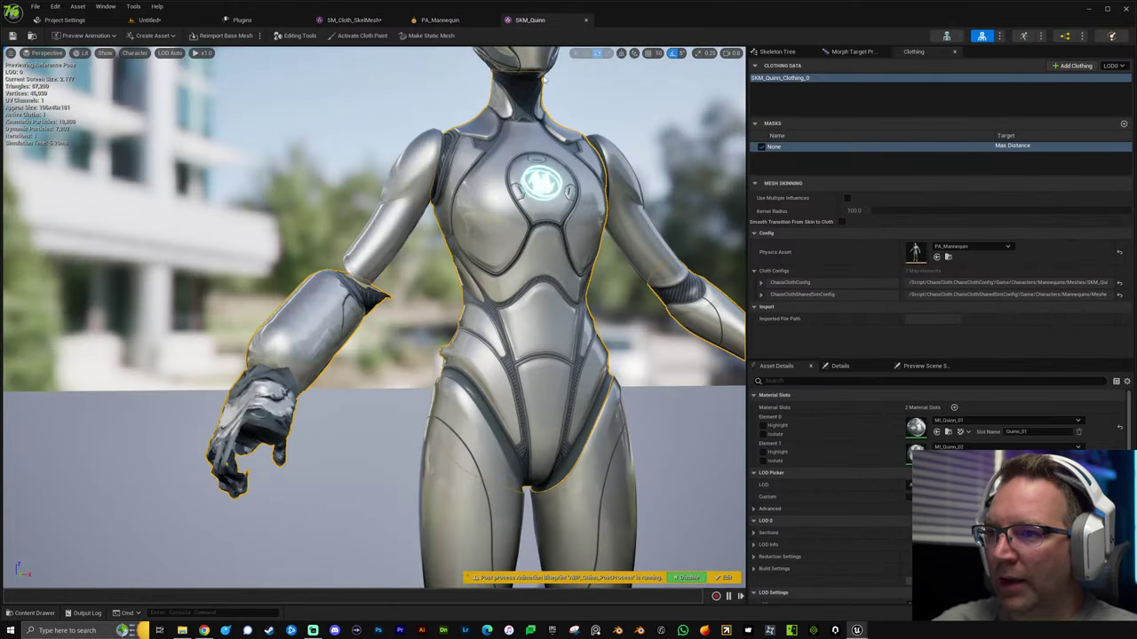
left_click(362, 35)
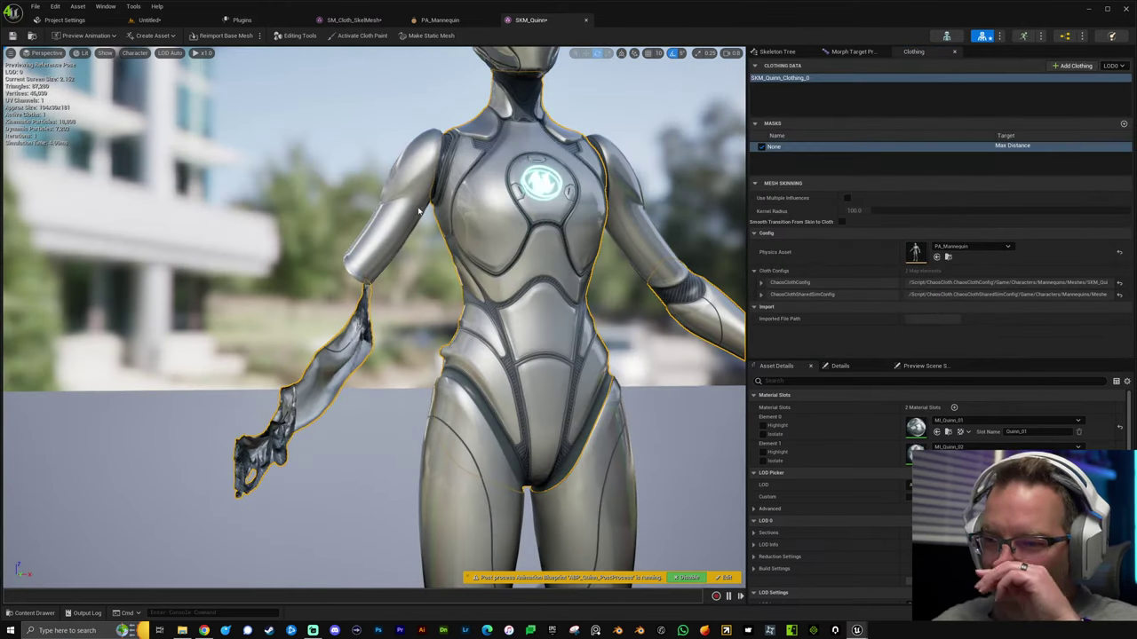
left_click_drag(375, 411, 462, 400, "alt")
middle_click_drag(373, 373, 524, 373, "alt")
scroll(373, 355, "up", 3)
mouse_move(373, 373)
left_mouse_down("alt")
mouse_move(603, 373)
mouse_move(222, 387)
mouse_move(367, 388)
left_mouse_up("alt")
left_click(13, 35)
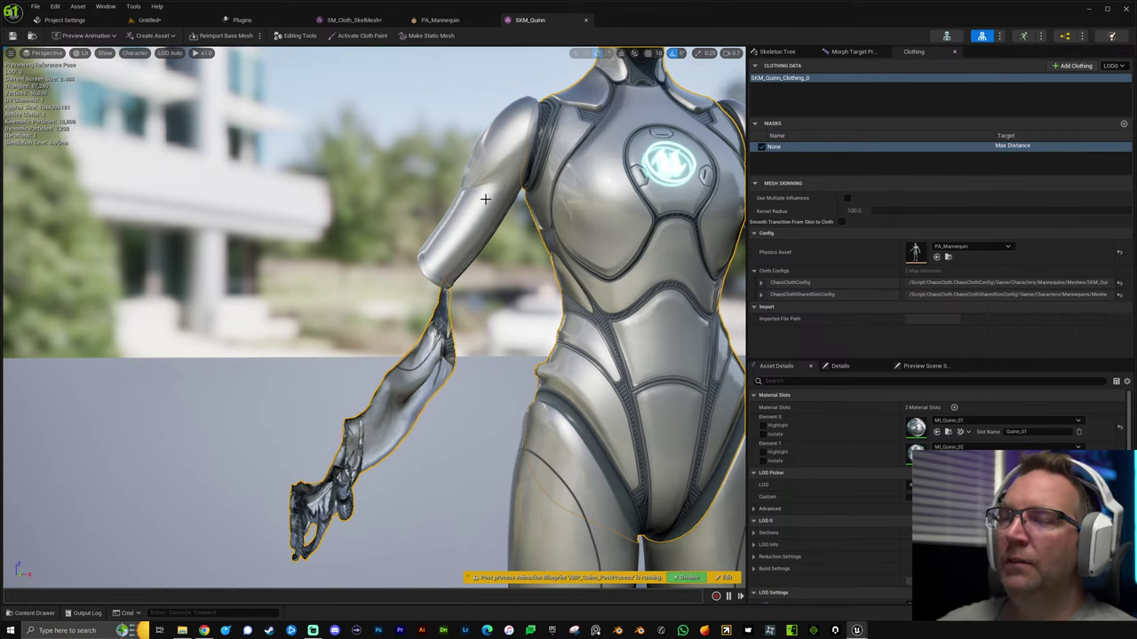
Switch to the Untitled level, examine the third-person character's arms, and run a brief play test.
left_click(356, 22)
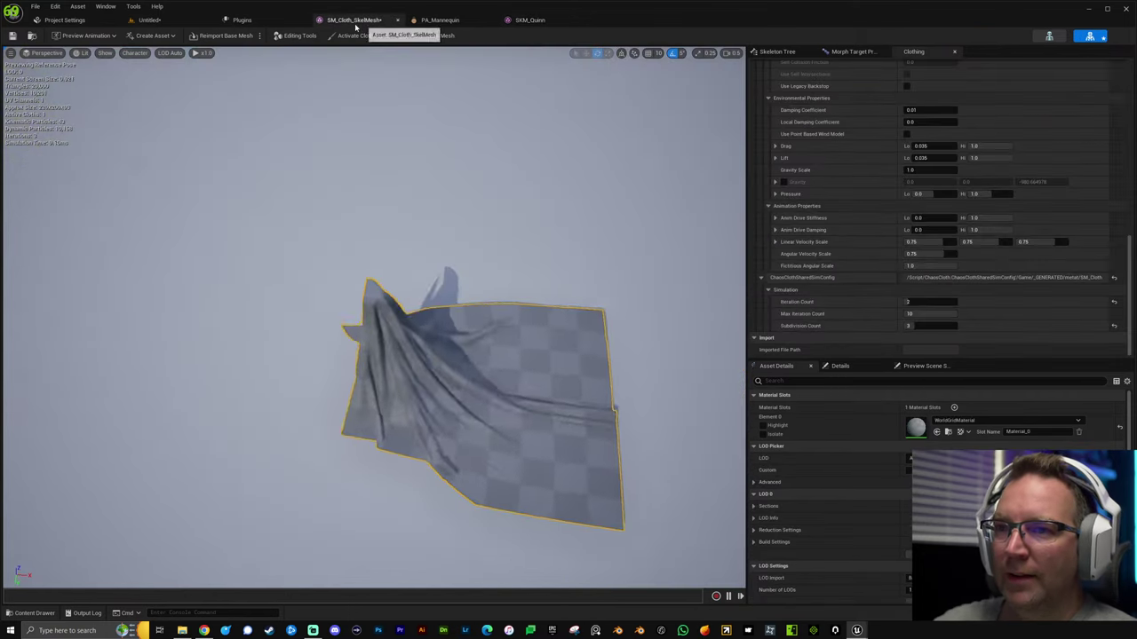
left_click(150, 20)
key("f")
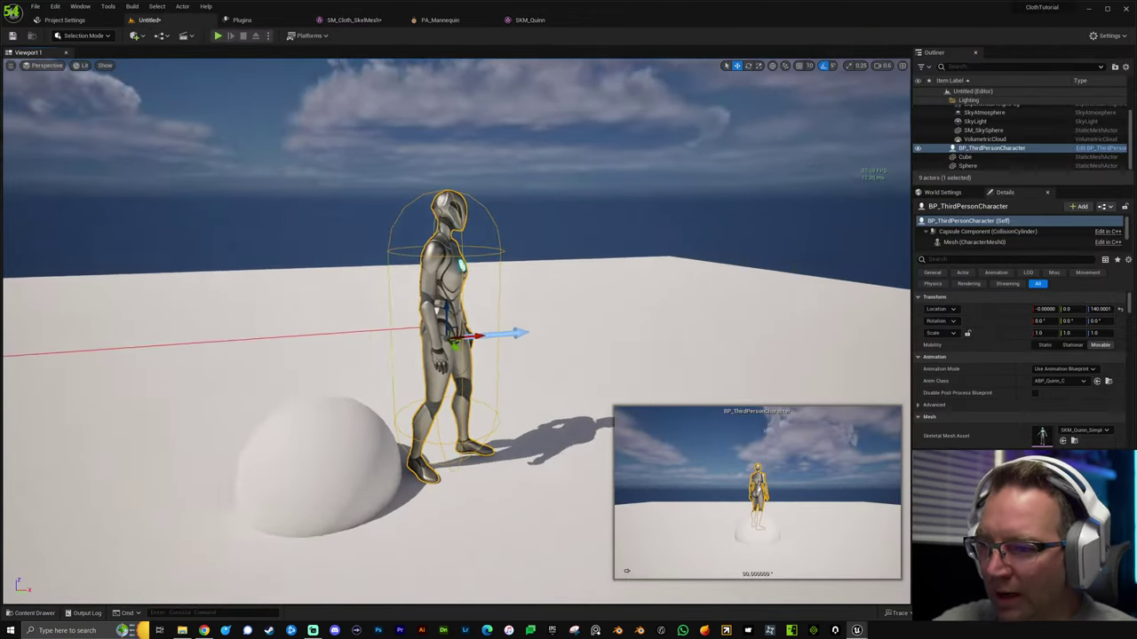
key("a")
right_click_drag(500, 259, 719, 259)
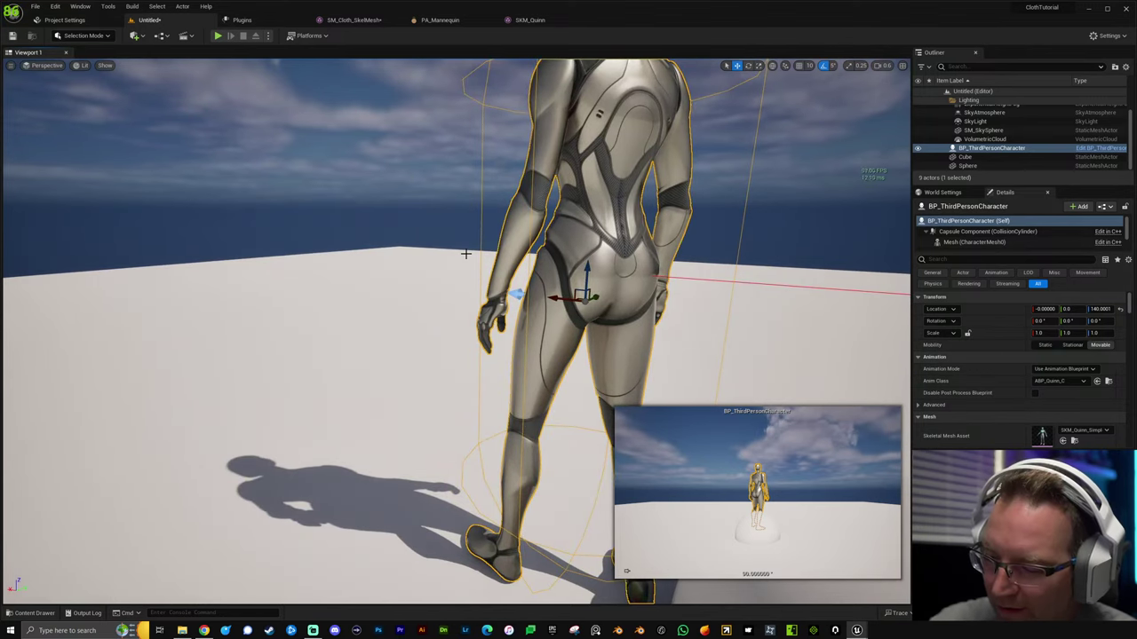
key("alt+p")
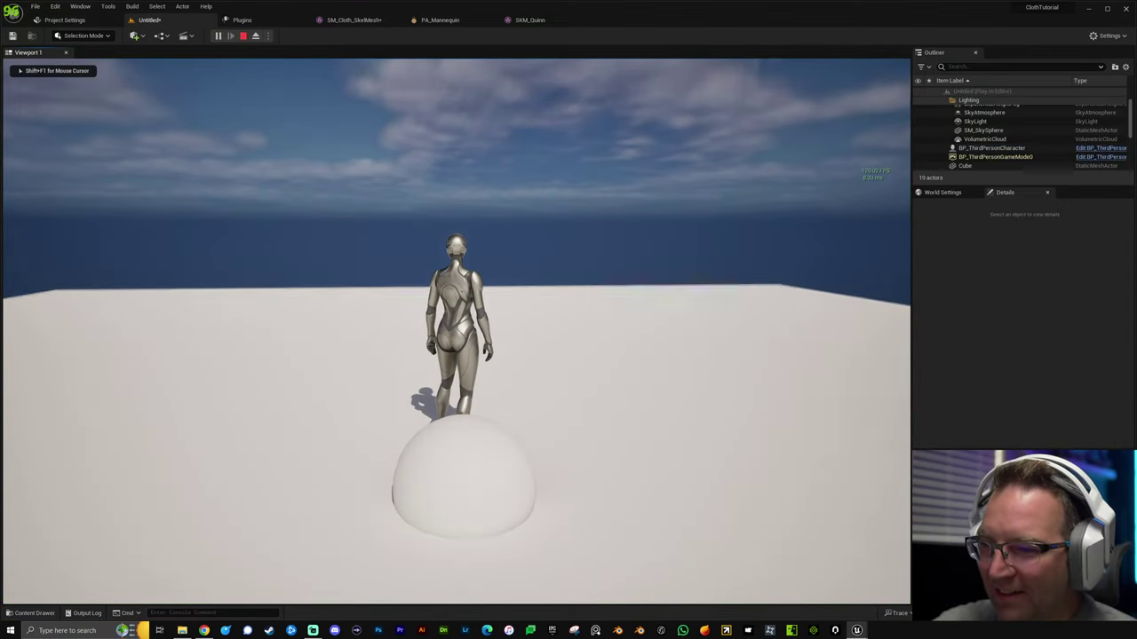
key("Escape")
key("w")
mouse_move(548, 319)
right_mouse_down()
mouse_move(622, 319)
mouse_move(532, 320)
right_mouse_up()
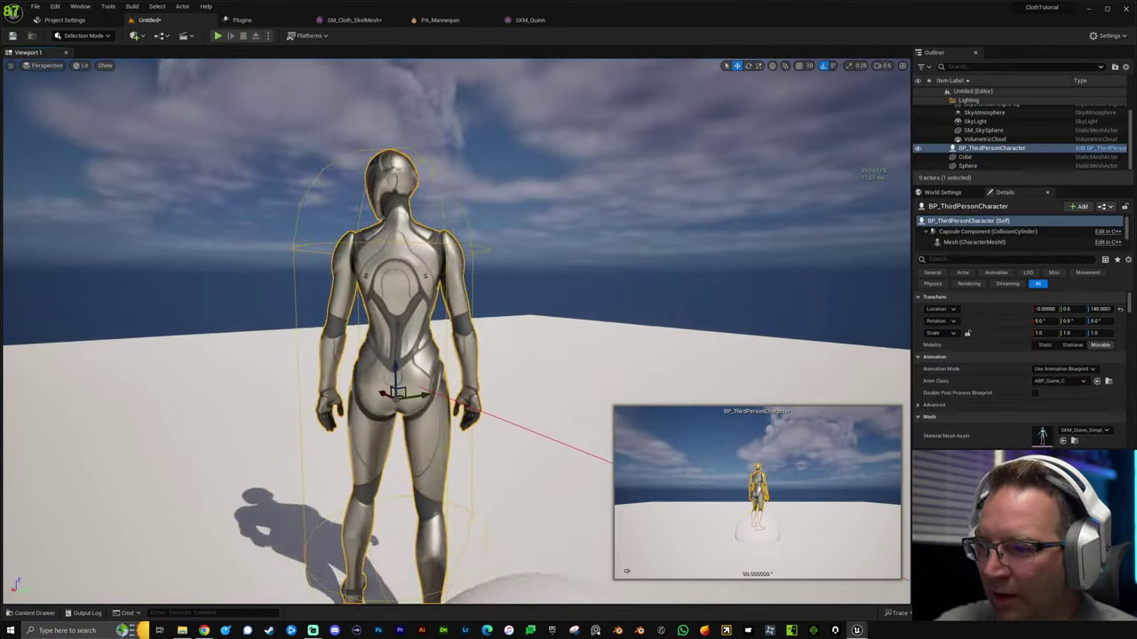
Remove the existing character from the level and place a new BP_ThirdPersonCharacter from the ThirdPerson Blueprints folder near the sphere.
key("ctrl+space")
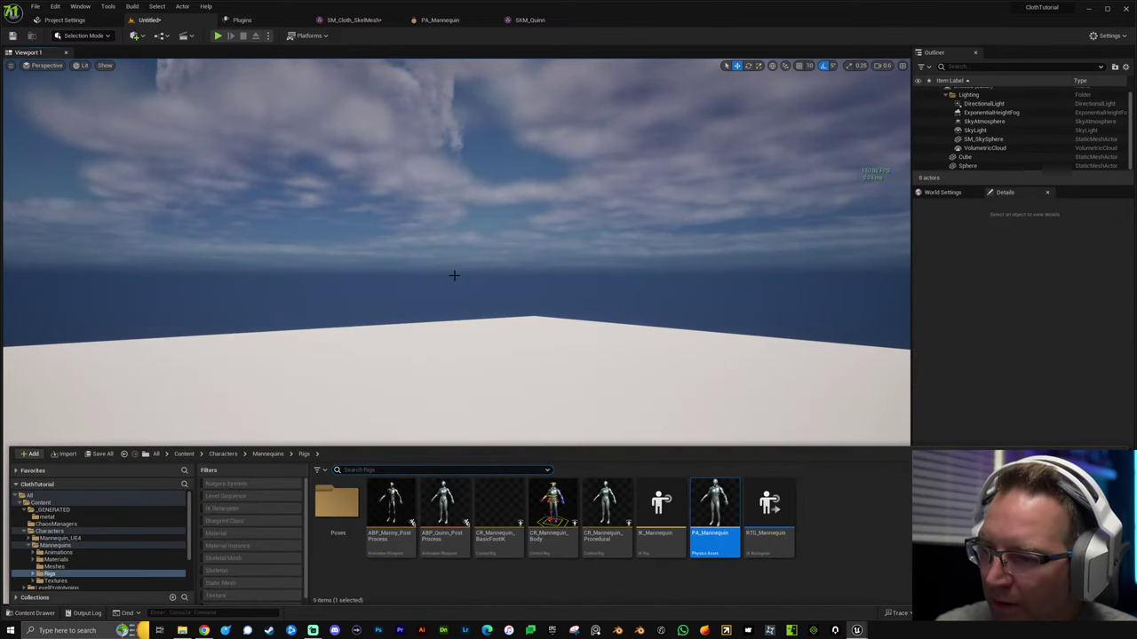
right_click_drag(598, 297, 568, 382)
key("ctrl+space")
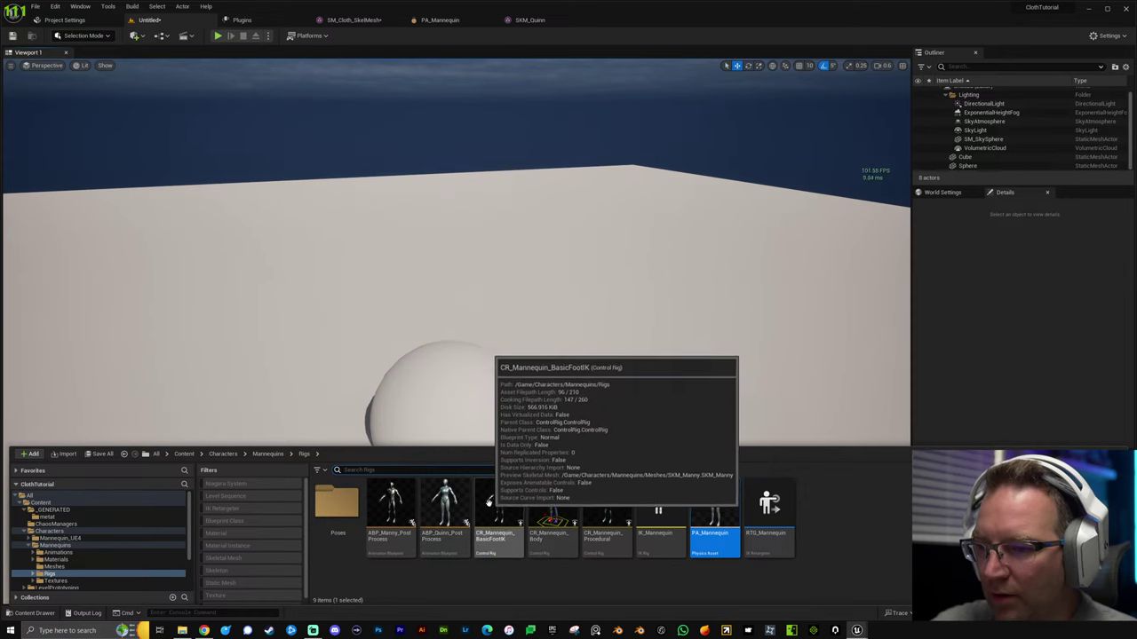
scroll(54, 578, "down", 2)
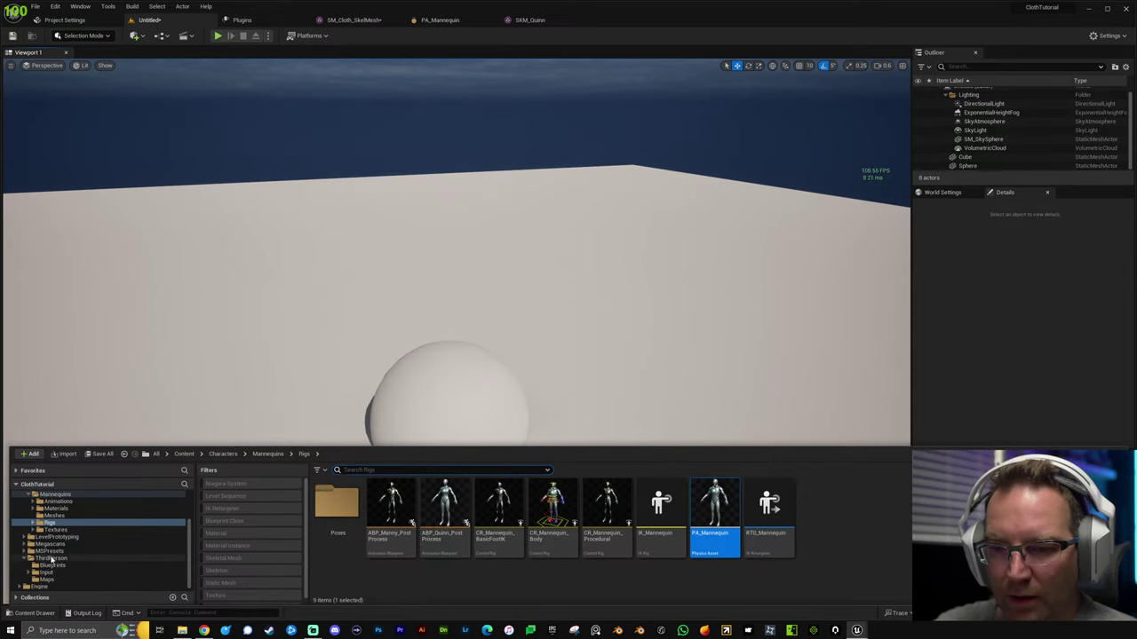
left_click(51, 558)
left_click(40, 588)
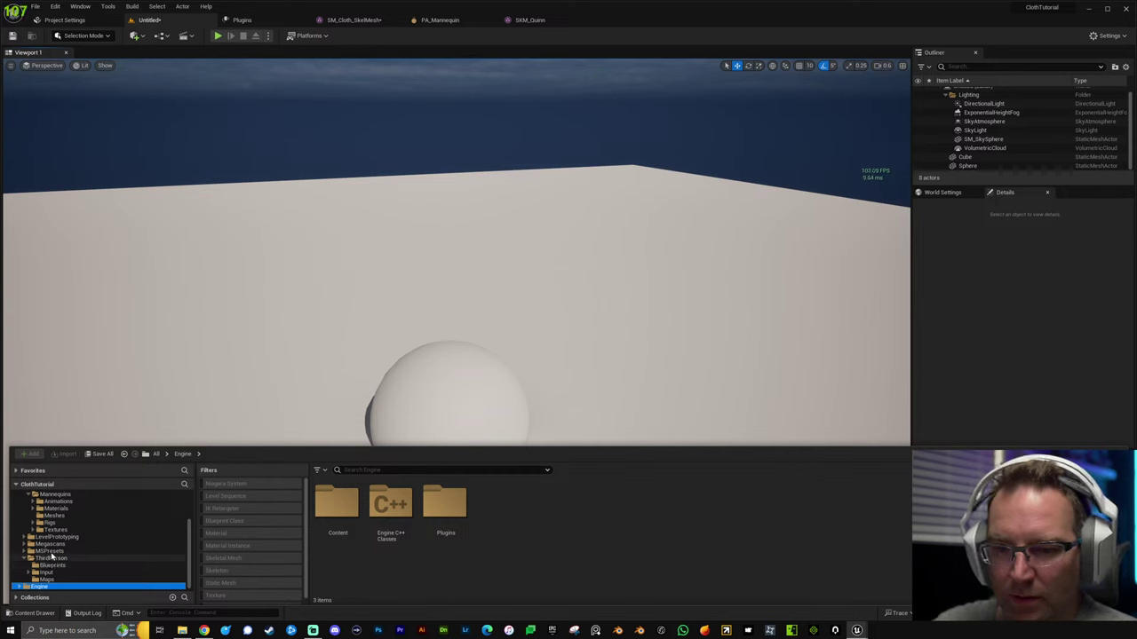
left_click(44, 558)
double_click(336, 504)
left_click_drag(336, 507, 369, 329)
scroll(428, 217, "up", 3)
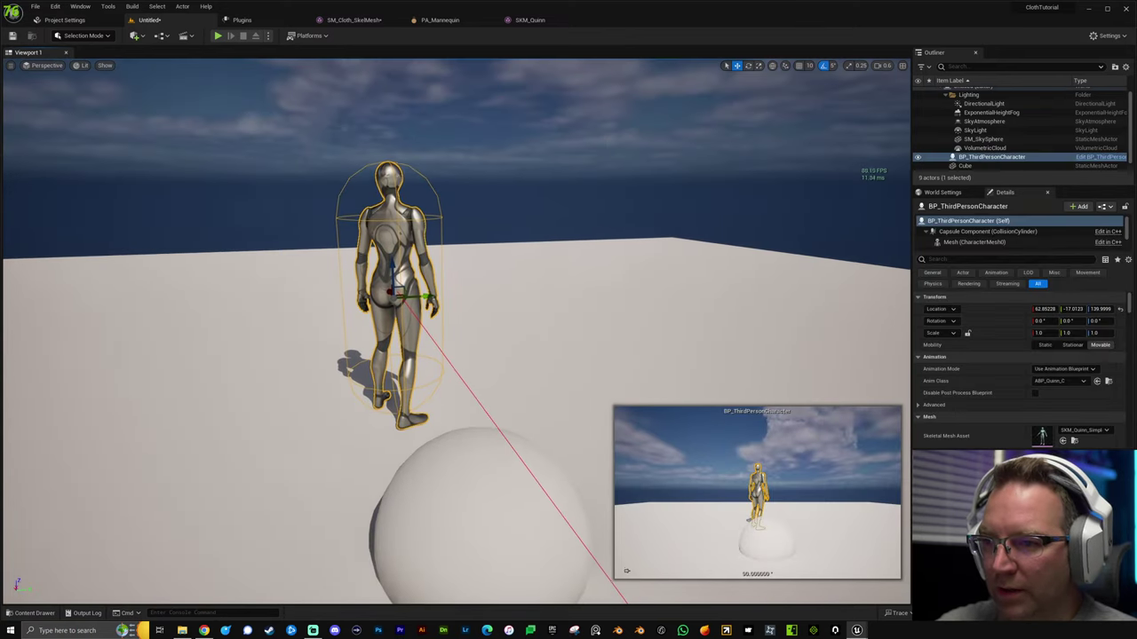
Assign SKM_Quinn from the Meshes folder as the placed character's skeletal mesh asset.
scroll(1002, 427, "down", 1)
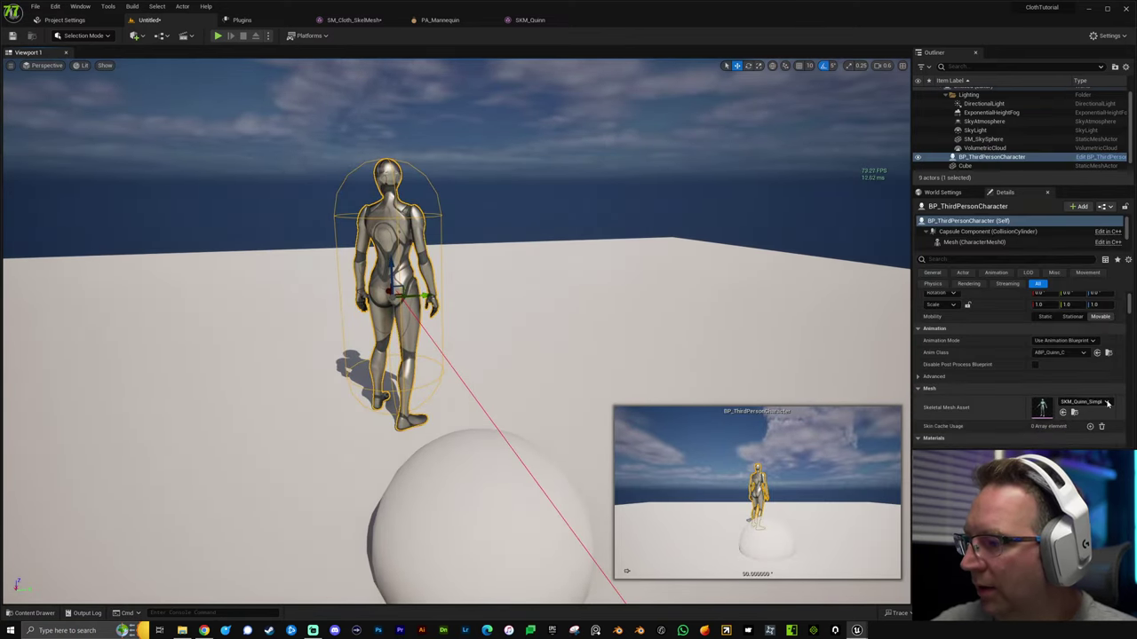
left_click(1074, 413)
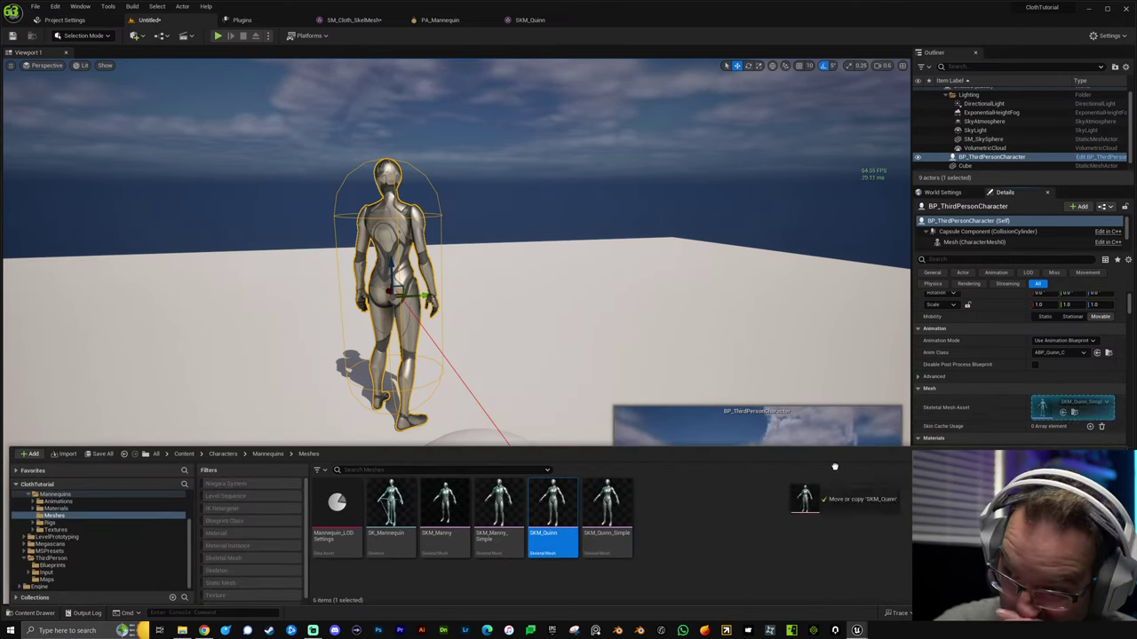
left_click(1063, 412)
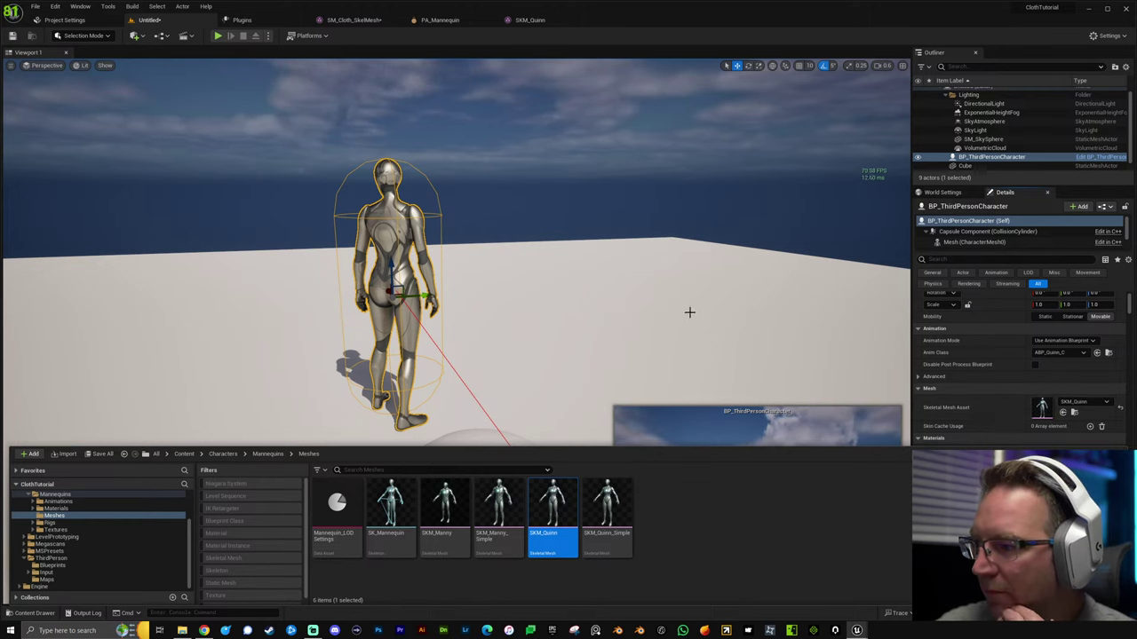
Play the level, eject from the player to view the placed character, stop playing, and examine its arms from behind.
right_click_drag(669, 301, 617, 286)
key("alt+p")
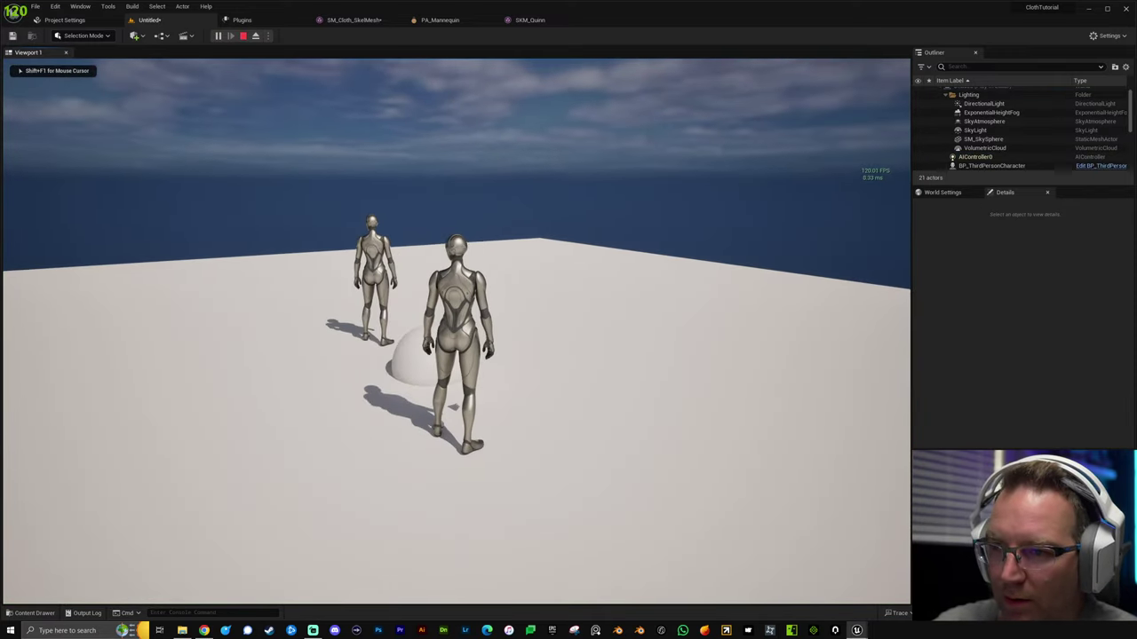
key("F8")
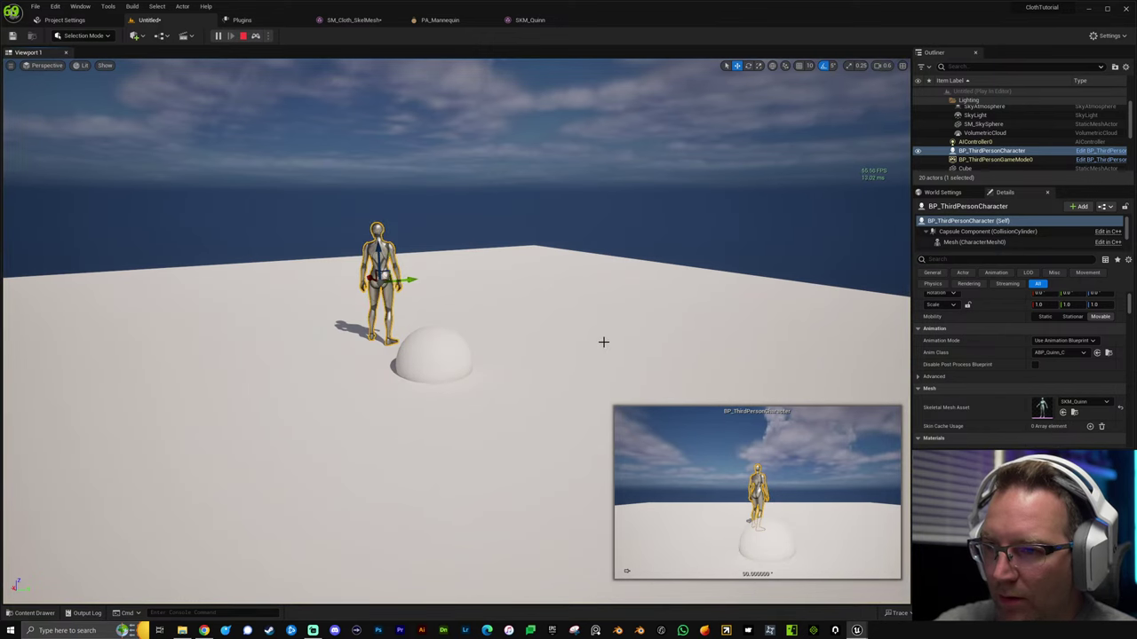
key("Escape")
key("f")
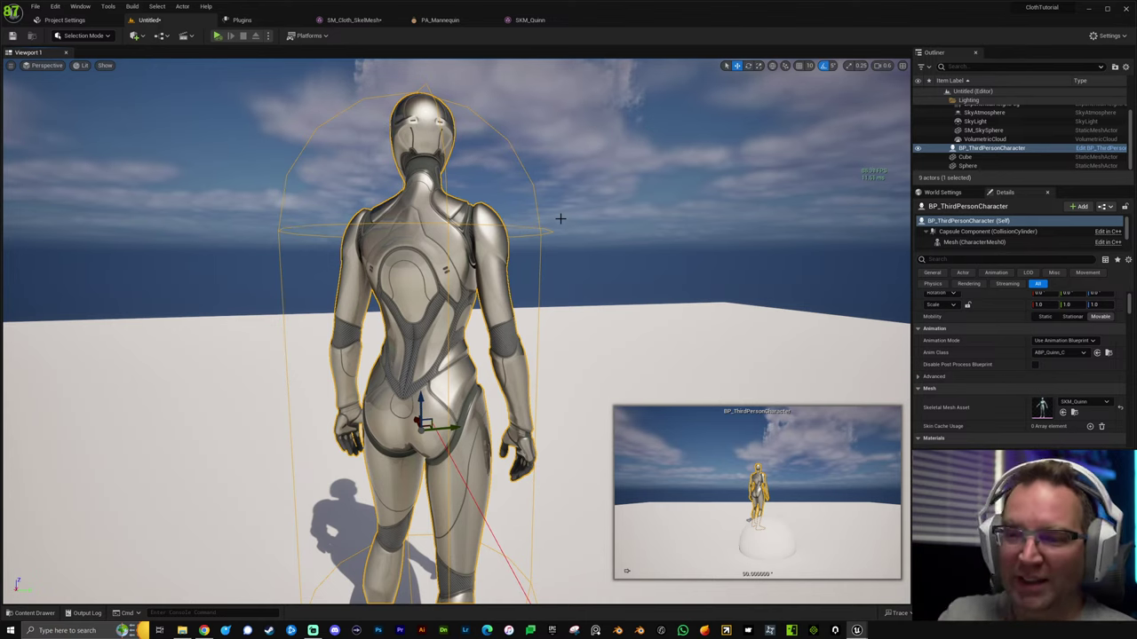
right_click_drag(596, 306, 532, 298)
key("s")
right_click_drag(625, 256, 625, 331)
key("w")
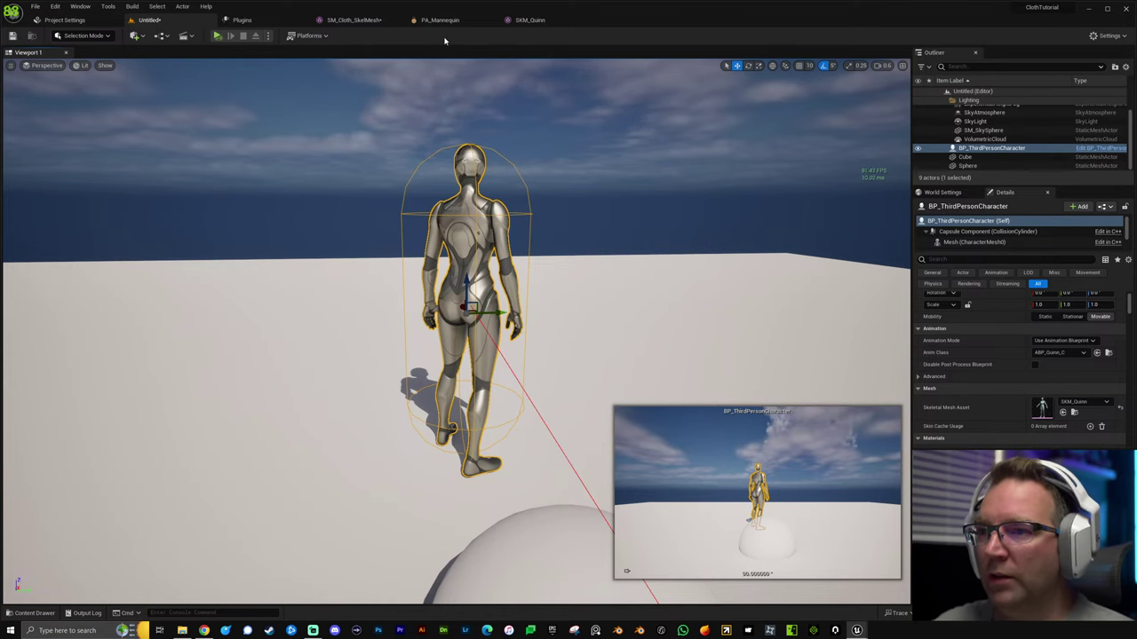
Close the SKM_Quinn, PA_Mannequin, SM_Cloth_SkelMesh and Plugins editors, and bring up Project Settings.
left_click(526, 20)
left_click(484, 19)
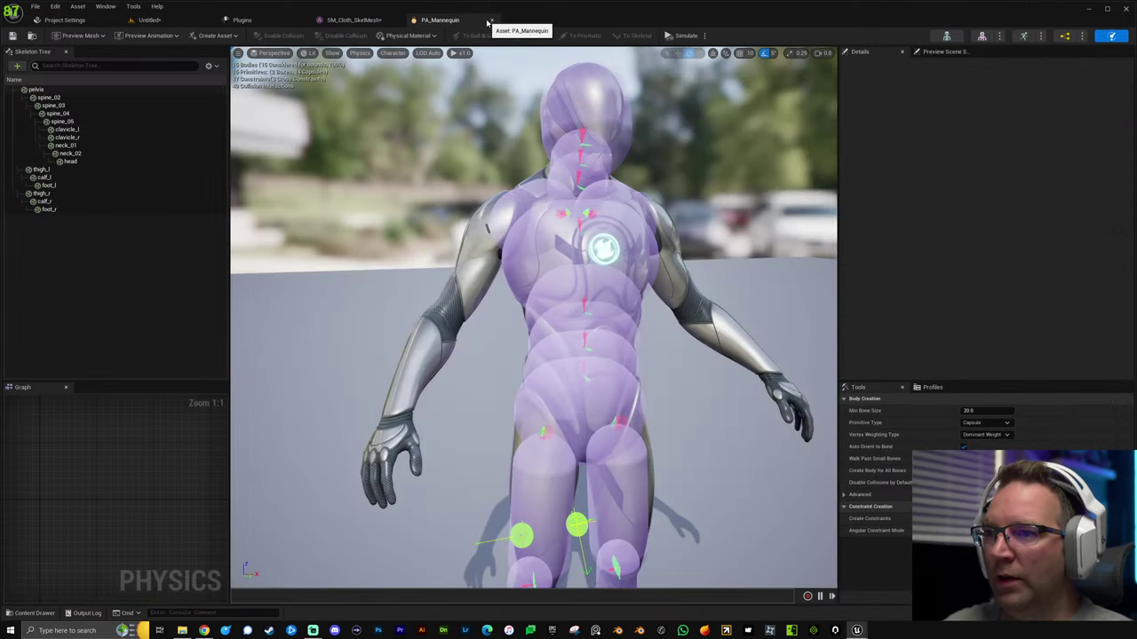
left_click(489, 21)
left_click(399, 20)
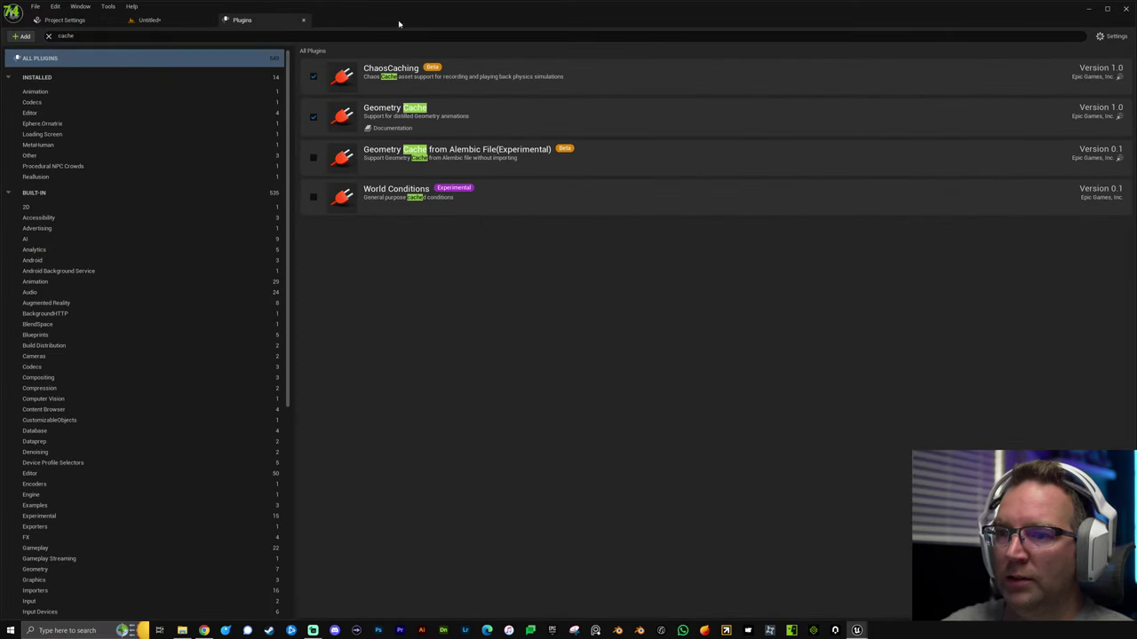
left_click(303, 20)
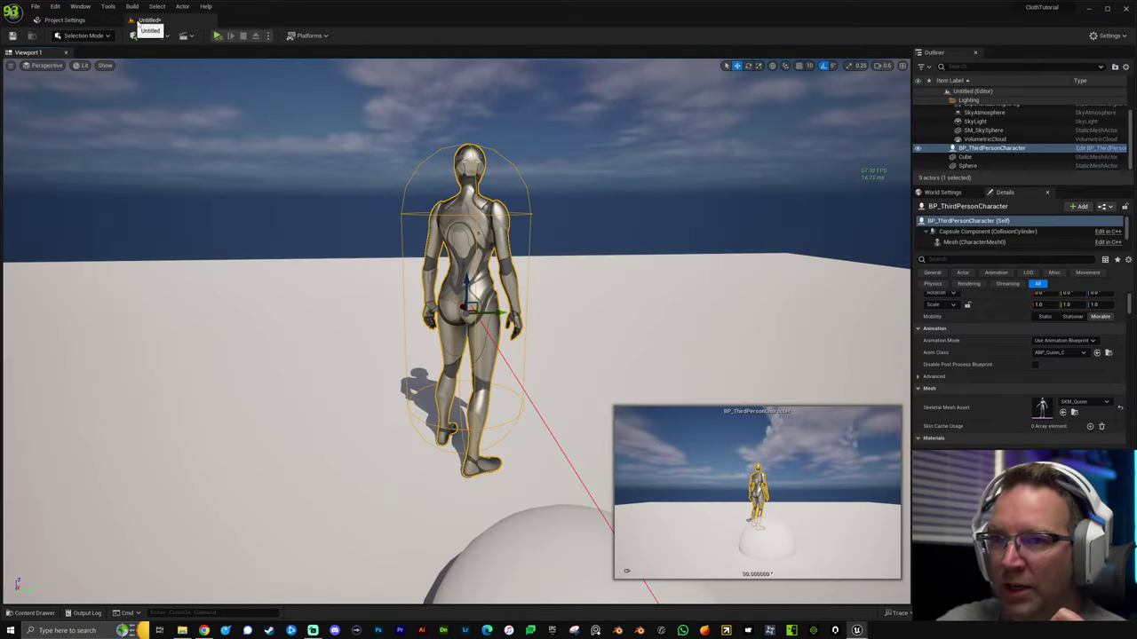
left_click(69, 19)
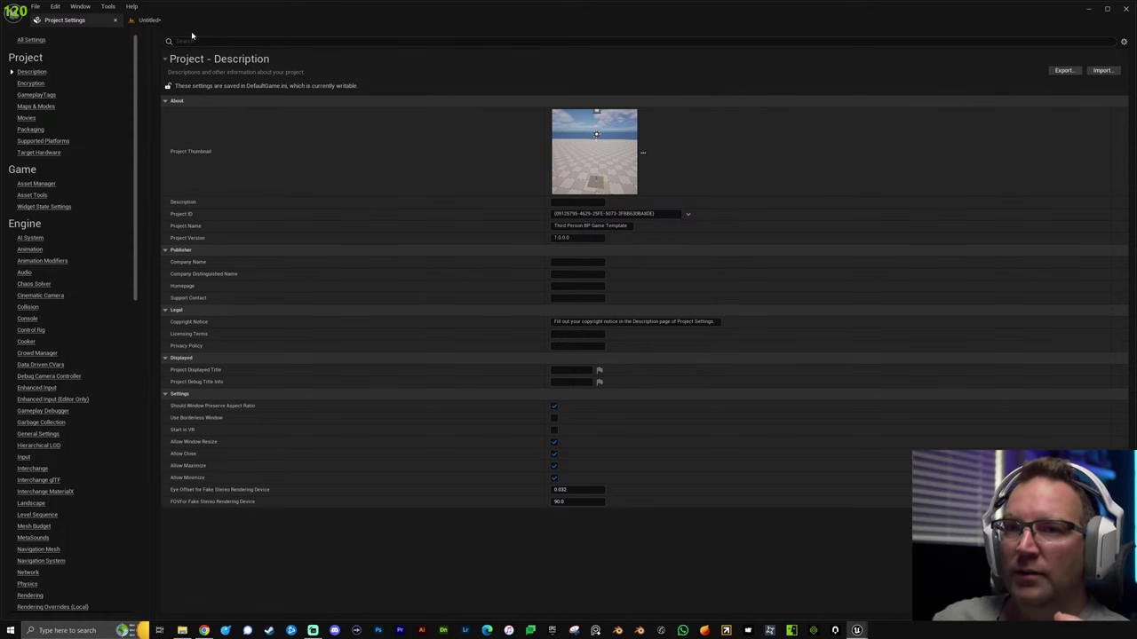
Return to the level with the placed character and replace it with a new level made from the Basic template.
left_click(145, 19)
left_click(391, 302)
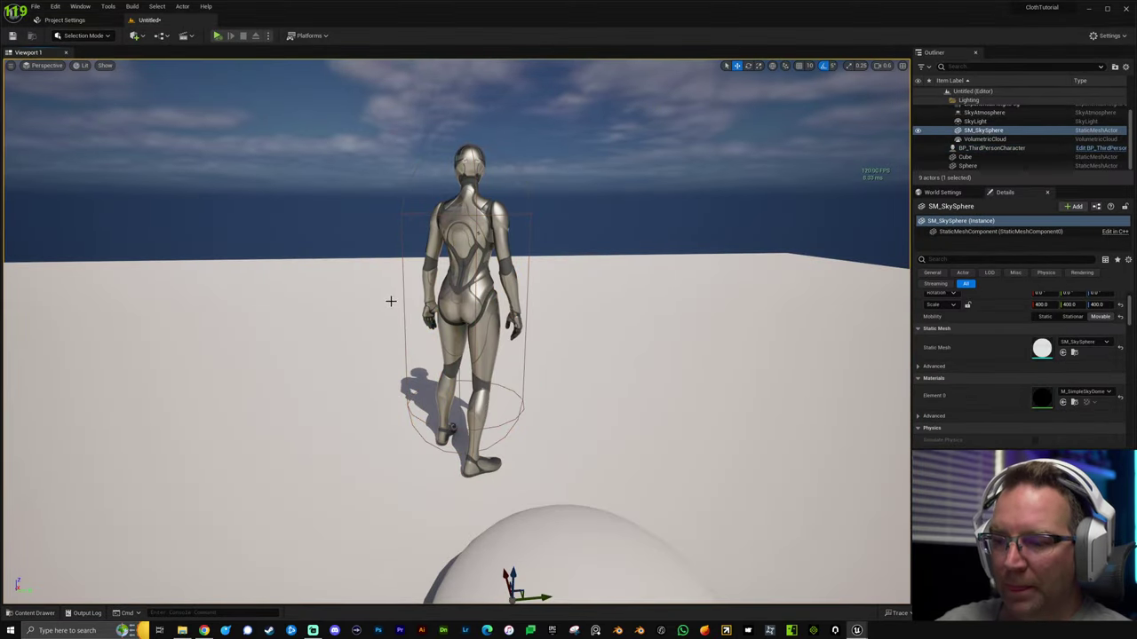
right_click_drag(368, 309, 666, 351)
right_click_drag(501, 302, 475, 306)
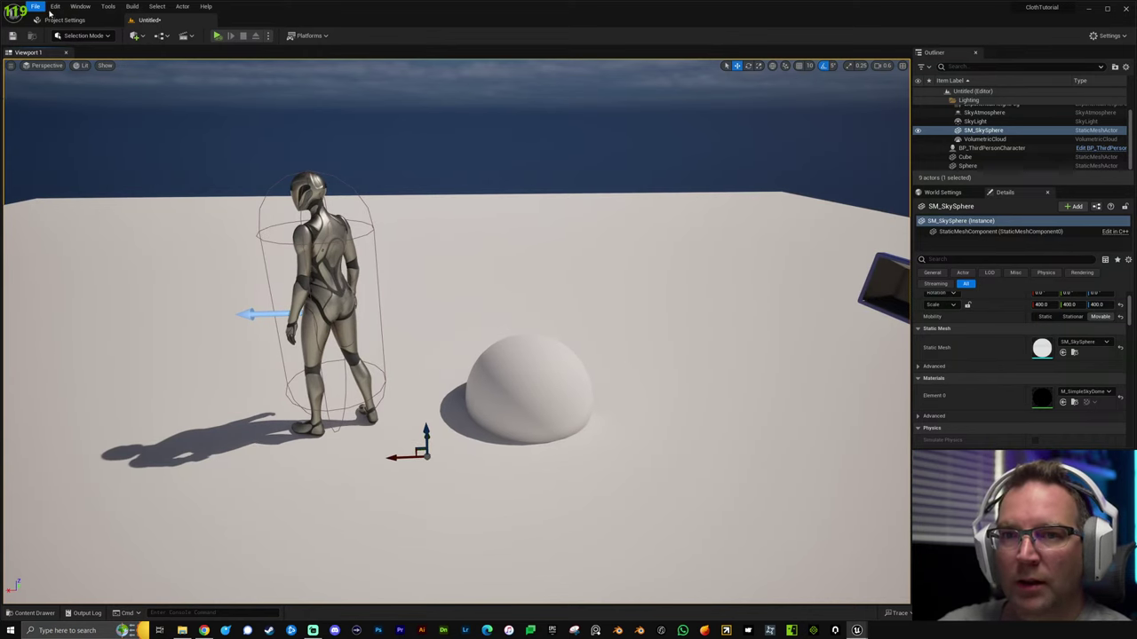
left_click(37, 7)
left_click(51, 29)
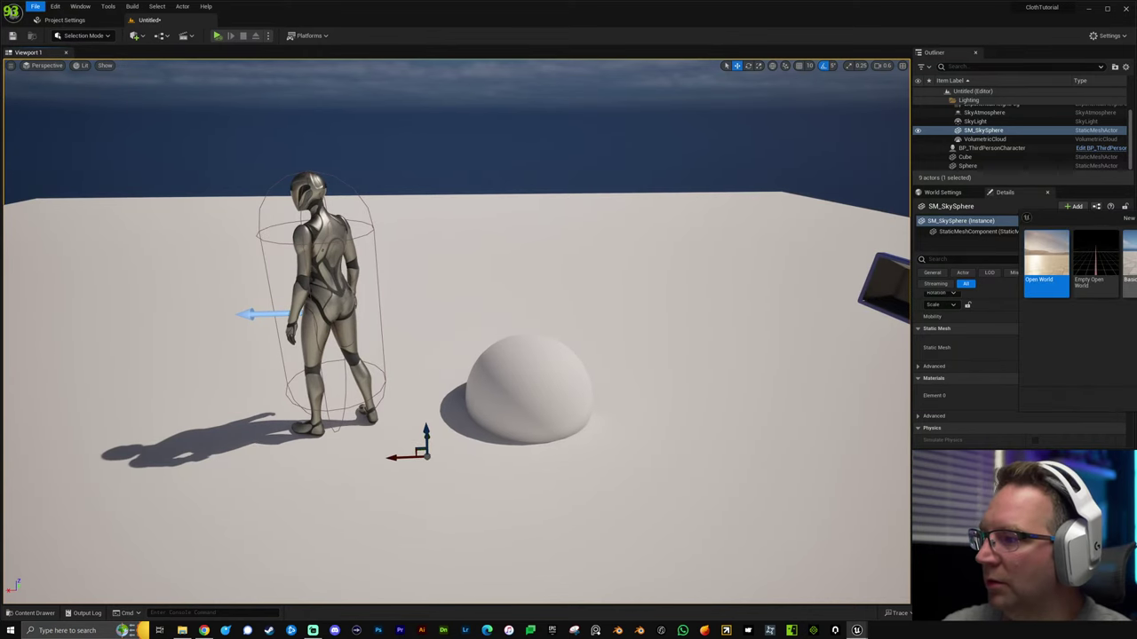
double_click(1130, 282)
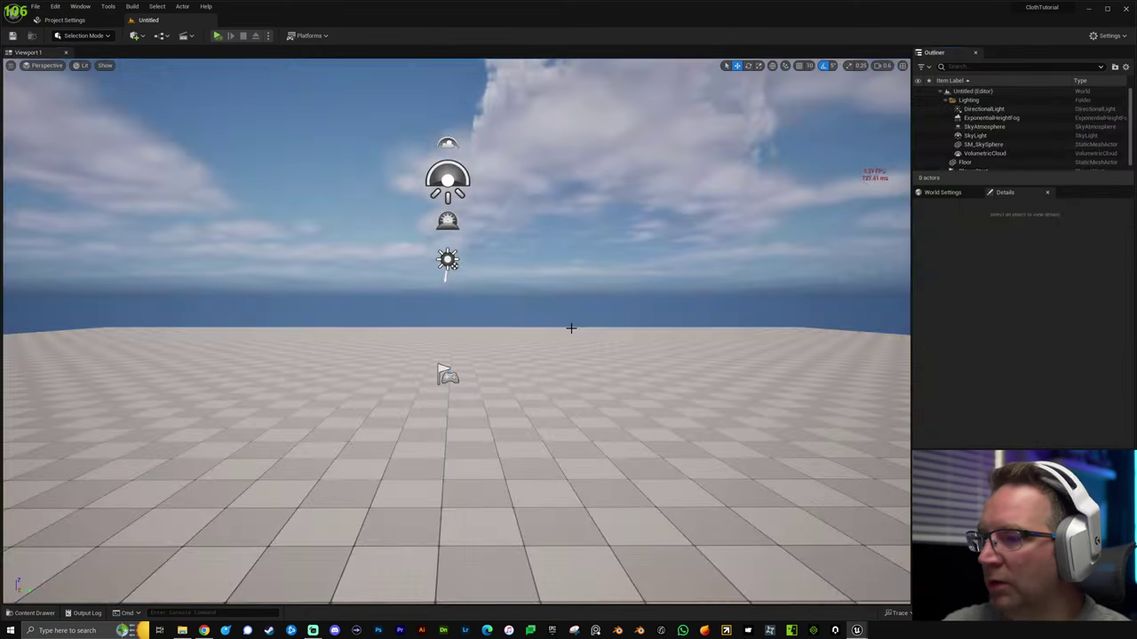
right_click_drag(587, 308, 554, 285)
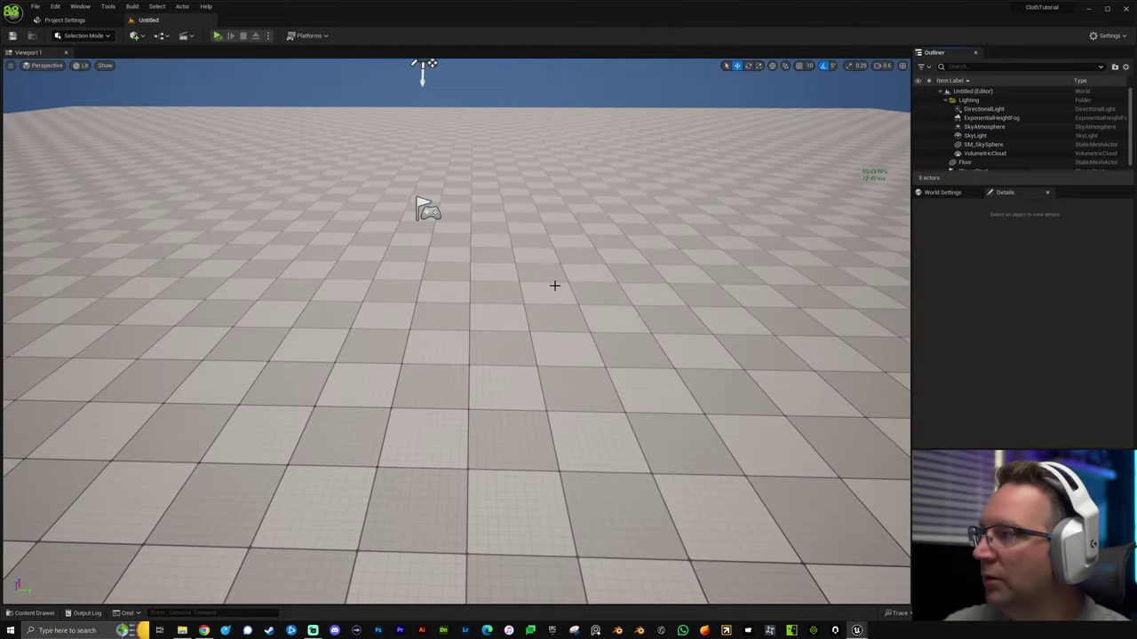
left_click(506, 248)
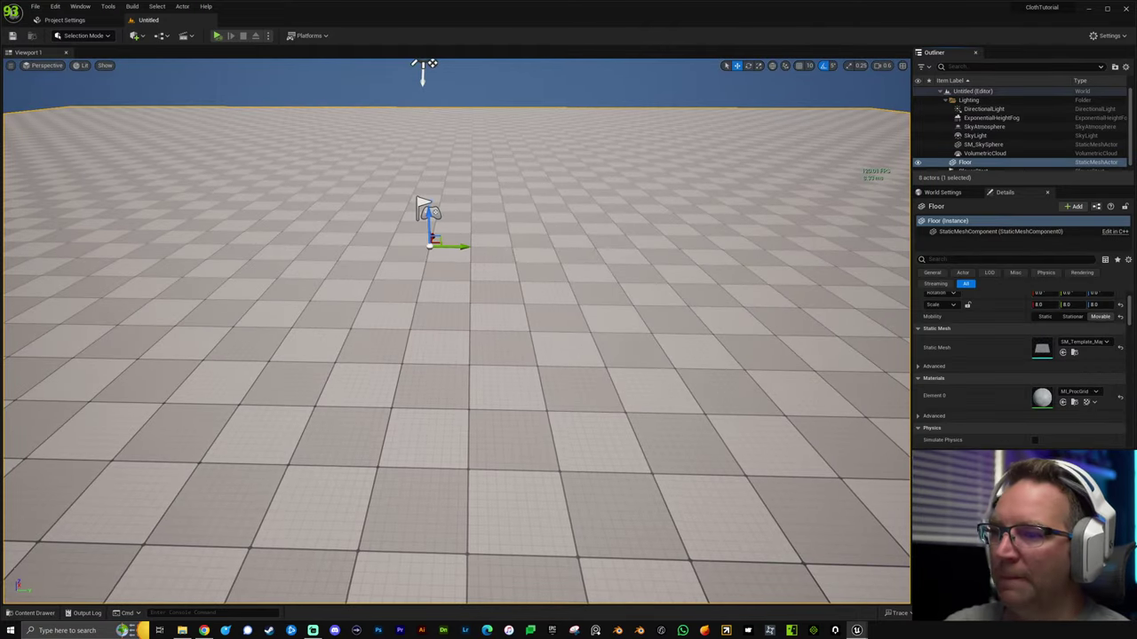
right_click_drag(523, 248, 435, 334)
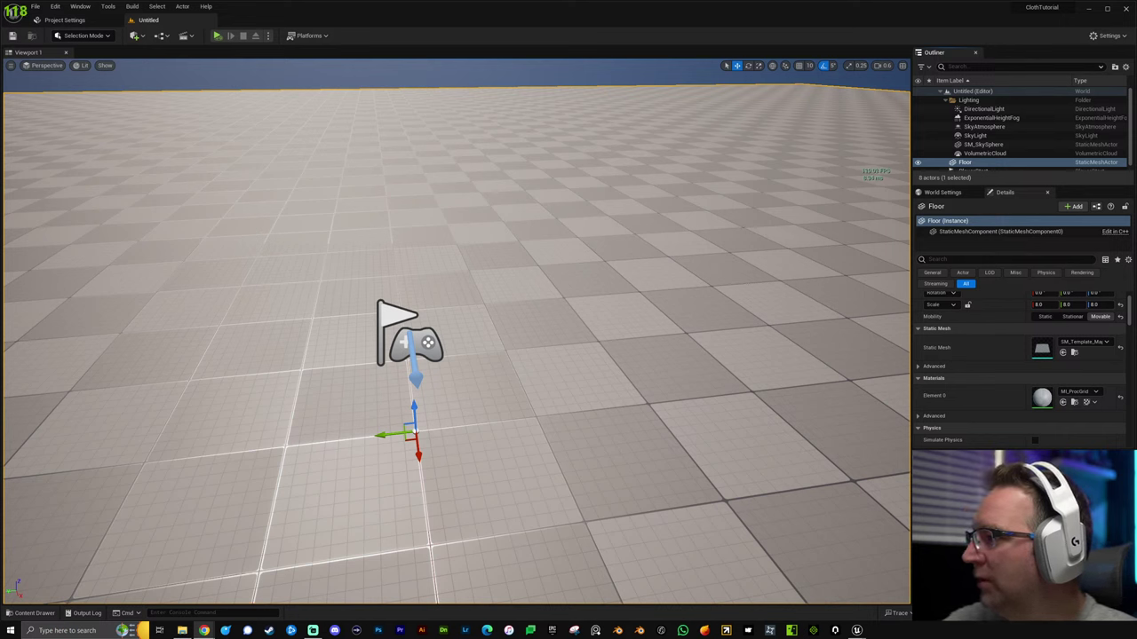
Switch to Chrome, look through the Tippett Studio home page from the opening video down to the reels and projects, and close it.
left_click_drag(2, 425, 373, 2)
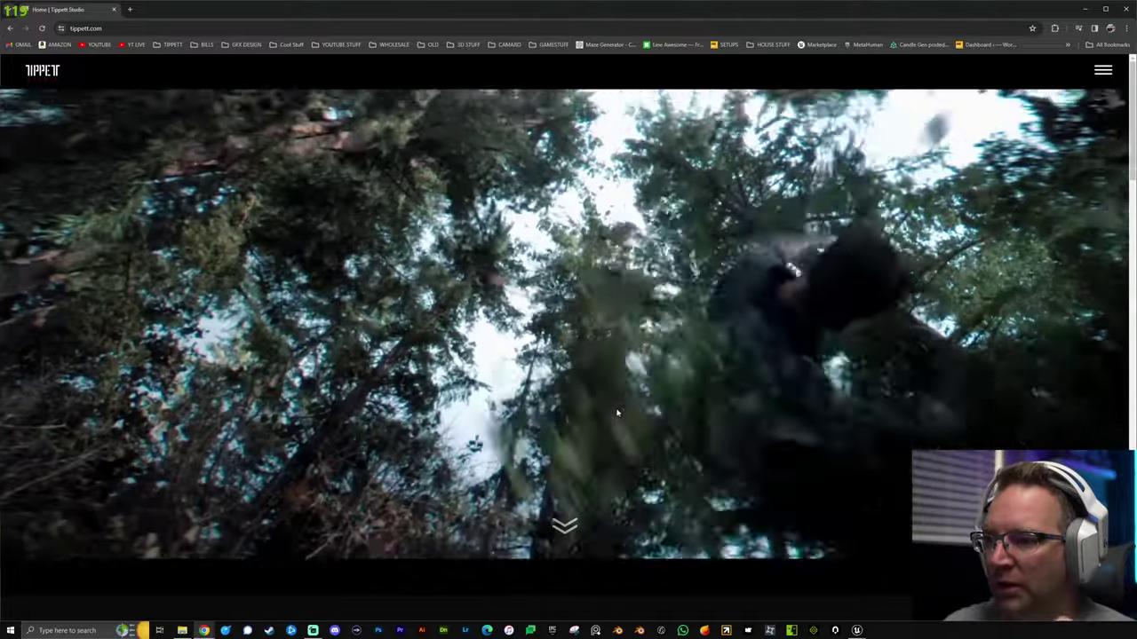
scroll(619, 412, "down", 2)
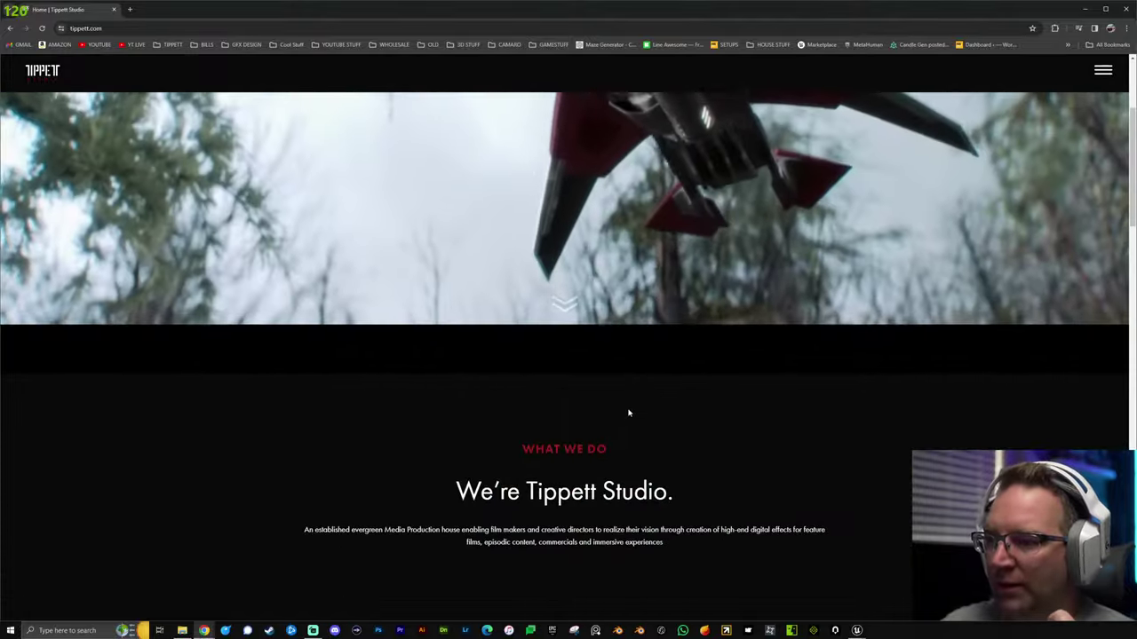
scroll(648, 401, "up", 2)
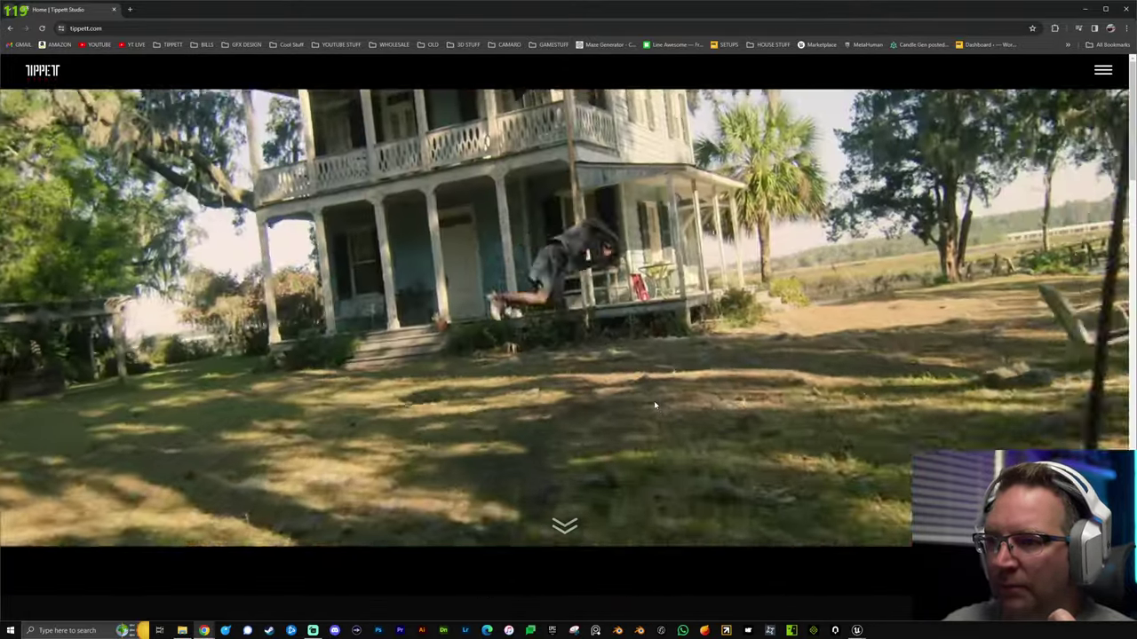
scroll(718, 363, "down", 2)
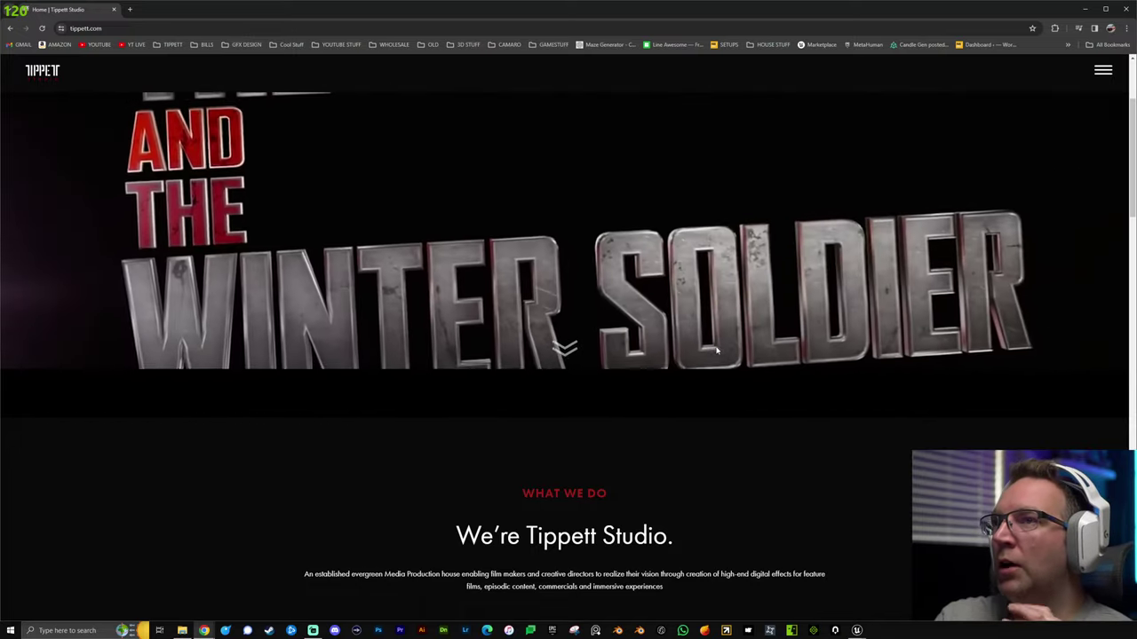
scroll(716, 350, "down", 6)
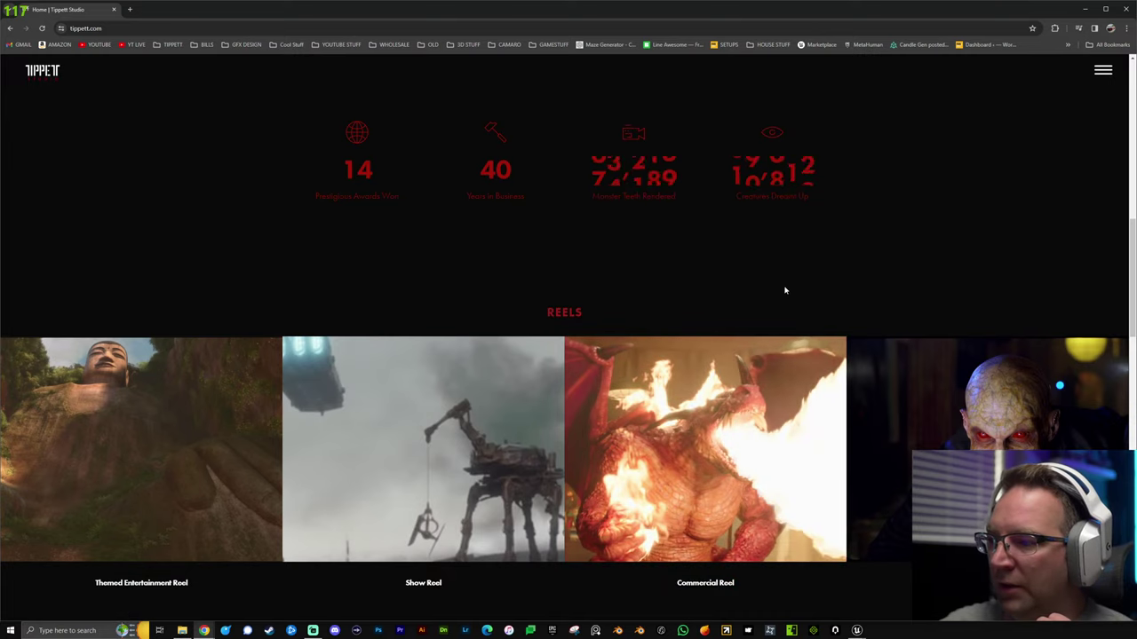
scroll(784, 295, "down", 6)
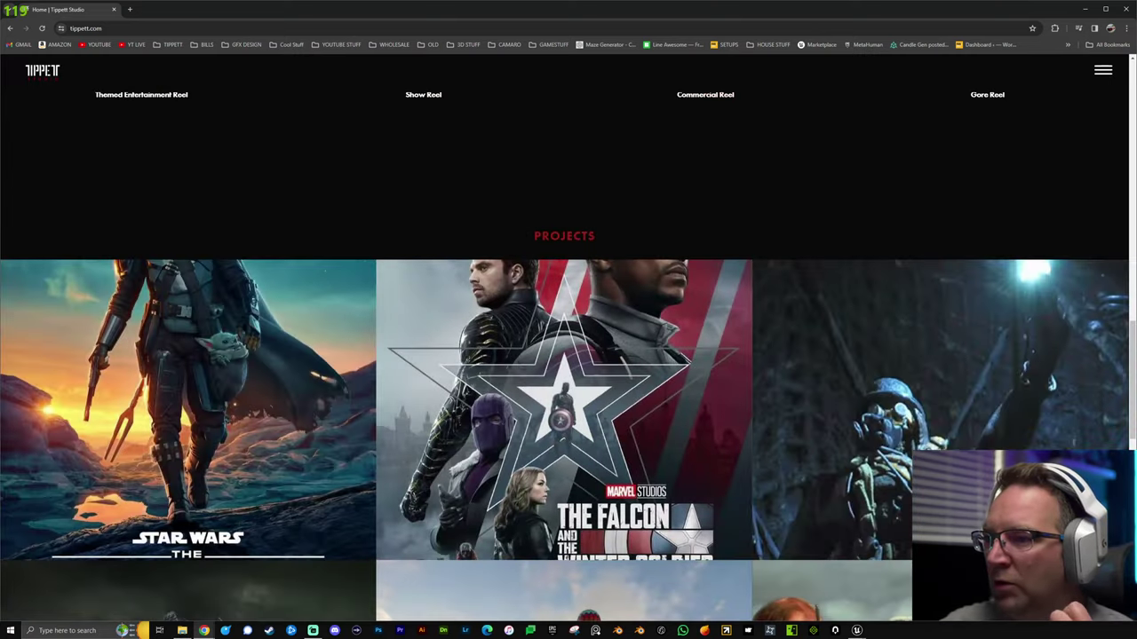
left_click_drag(534, 235, 588, 237)
left_click(588, 237)
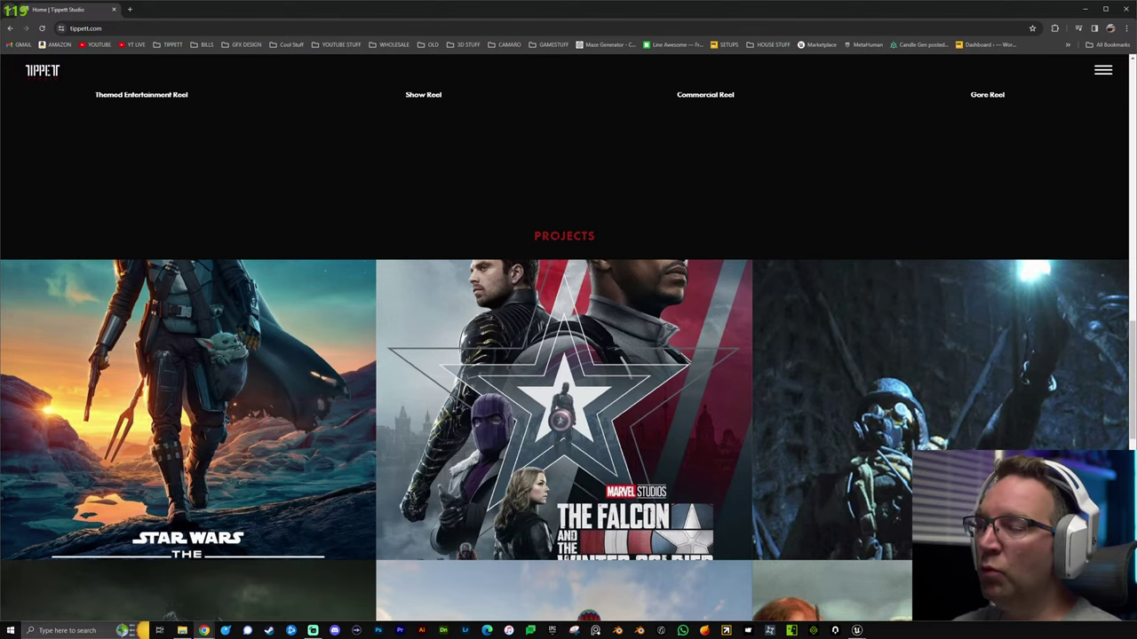
scroll(563, 257, "down", 10)
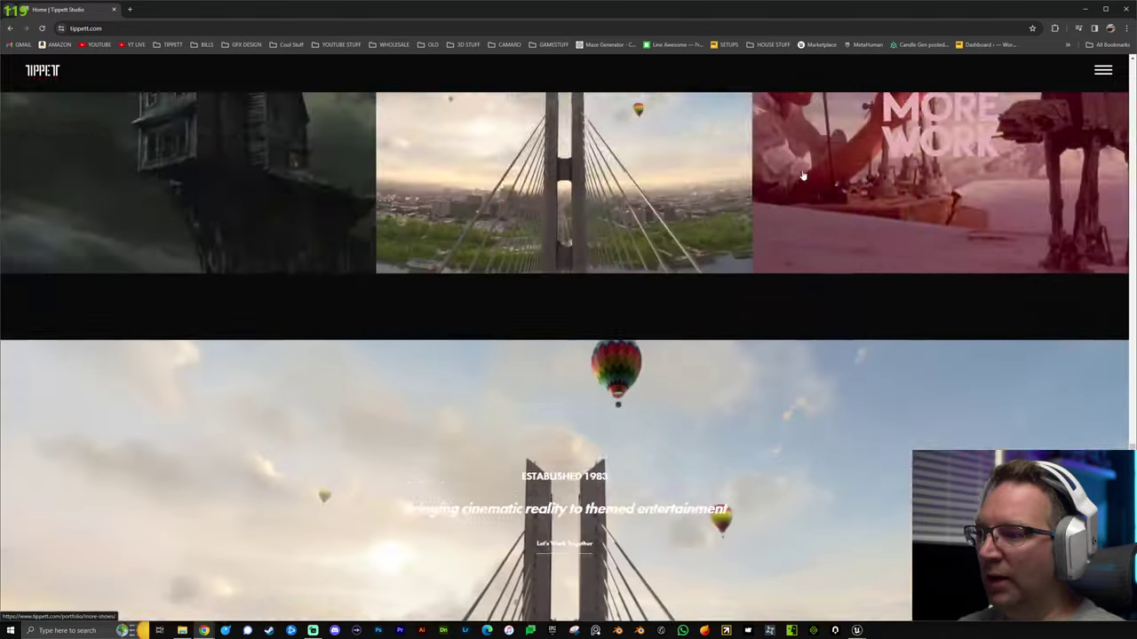
left_click(1125, 9)
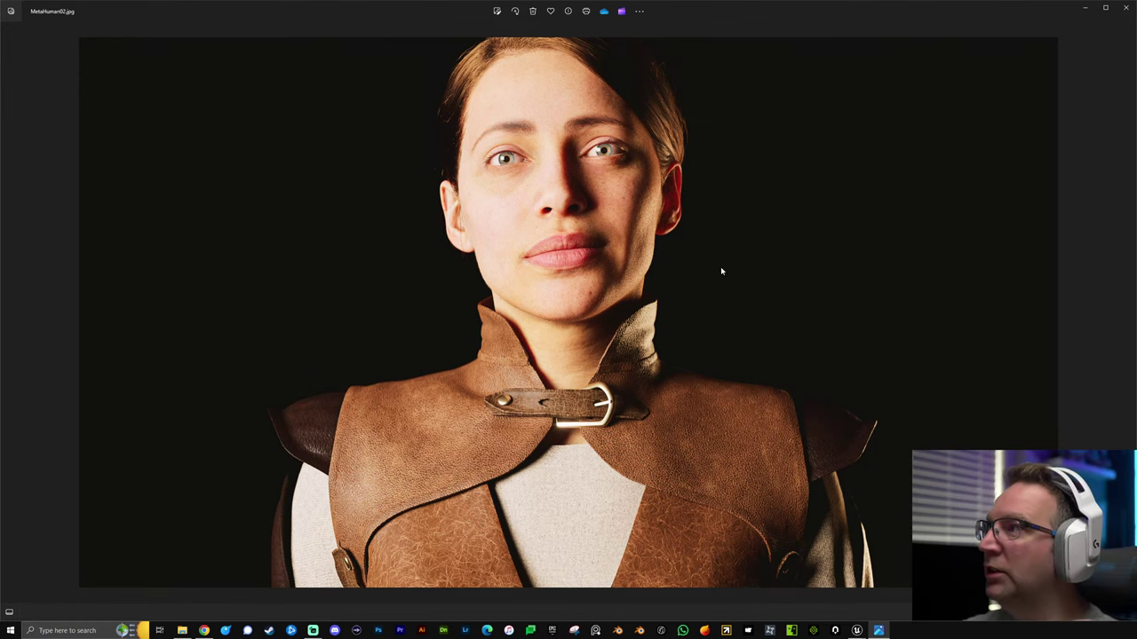
Compare the MetaHuman01, MetaHuman02 and MetaHuman03 renders with Ashoka.jpg in the photo viewer, examining the costumes, and close the images.
key("Right")
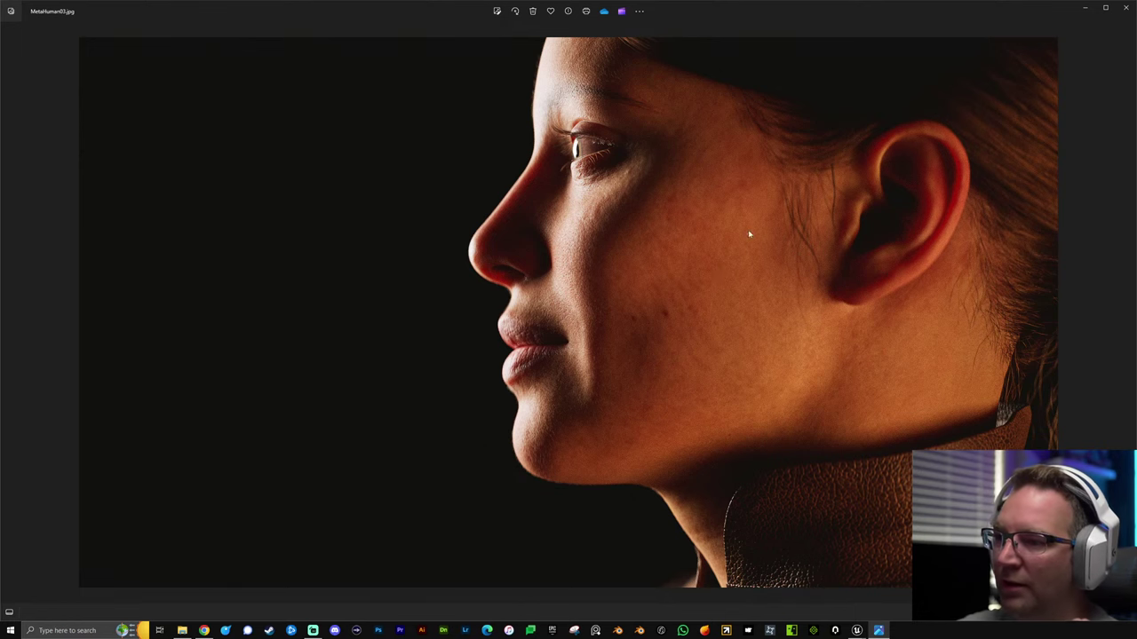
key("Left")
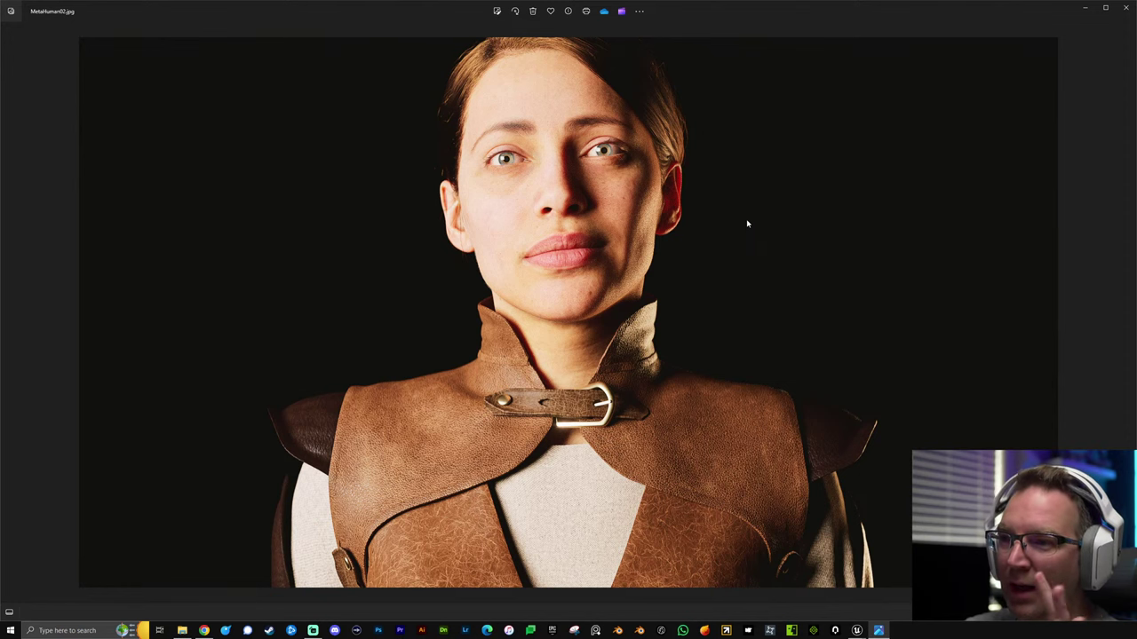
key("Left")
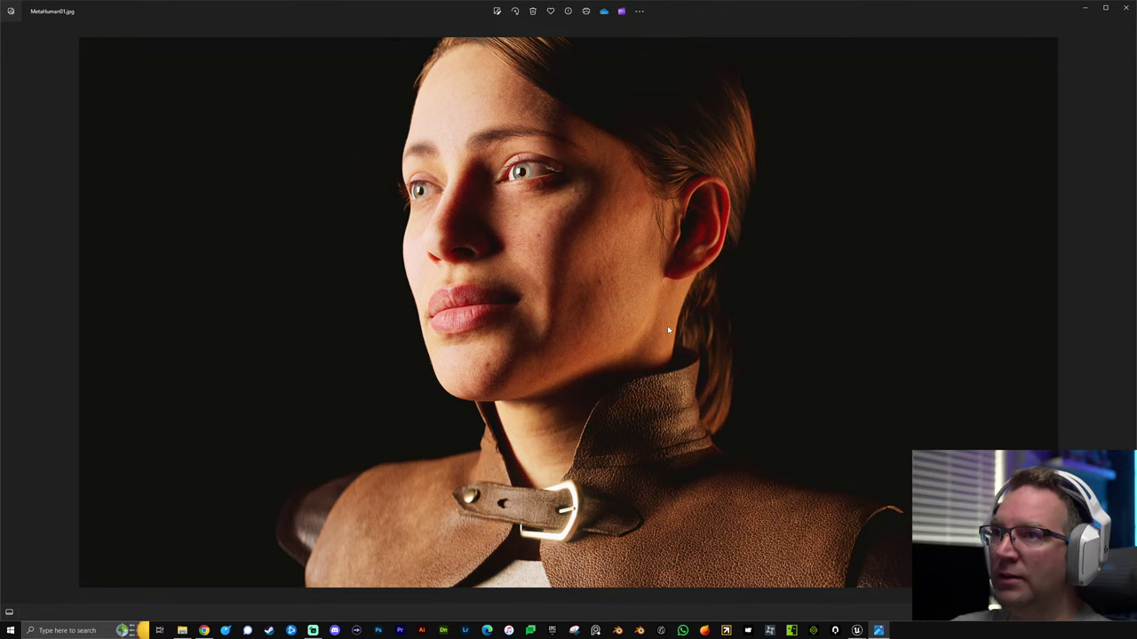
key("Right")
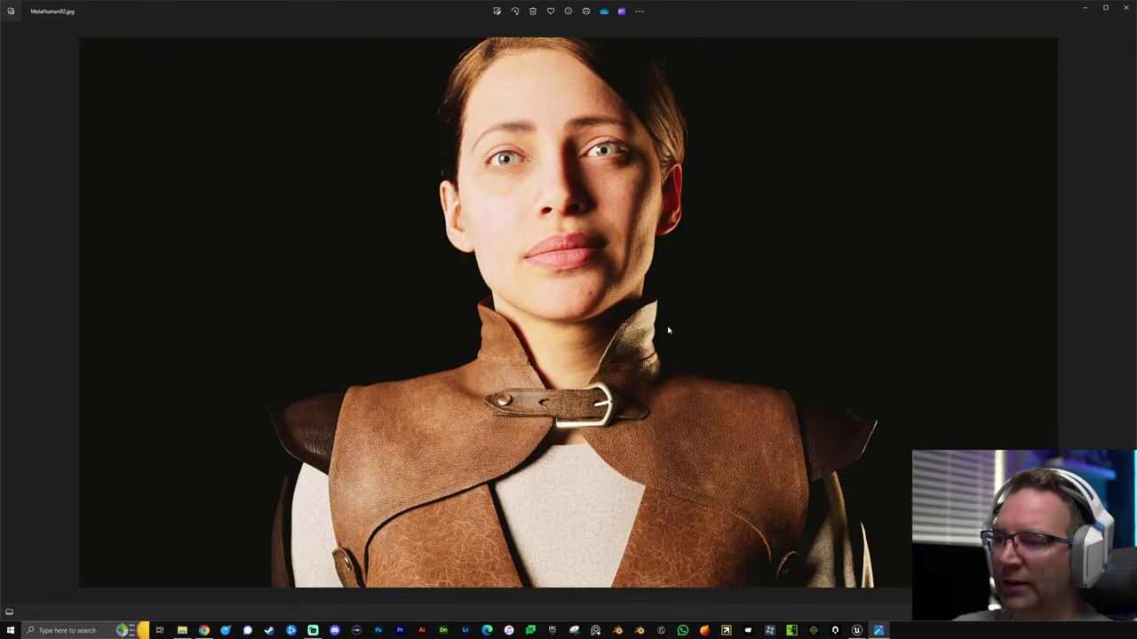
key("Right")
key("Left")
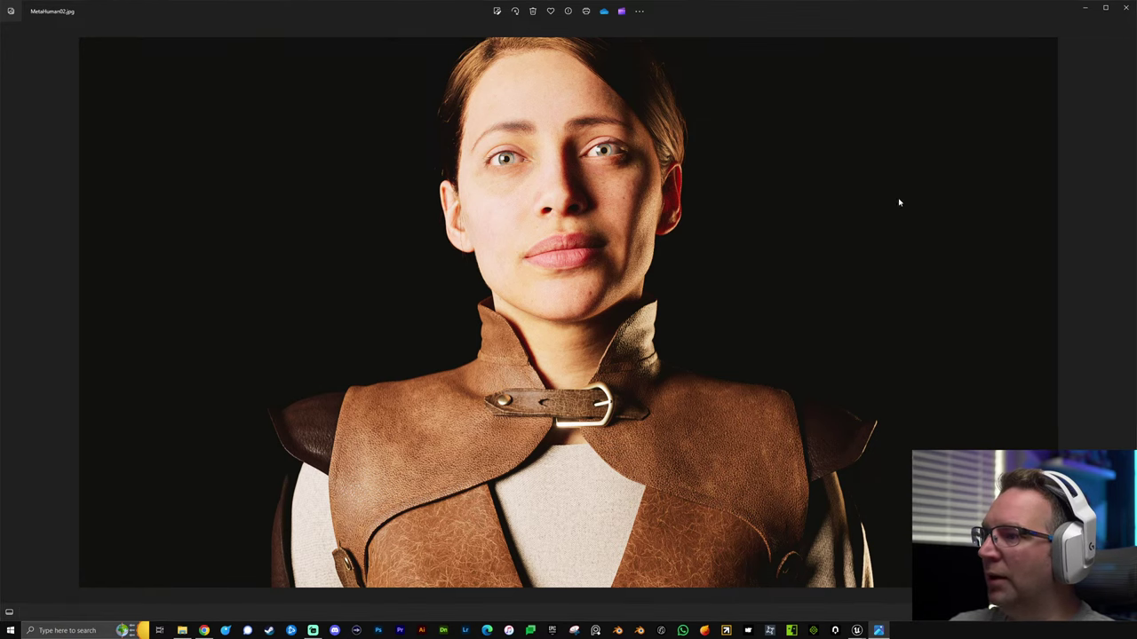
key("Left")
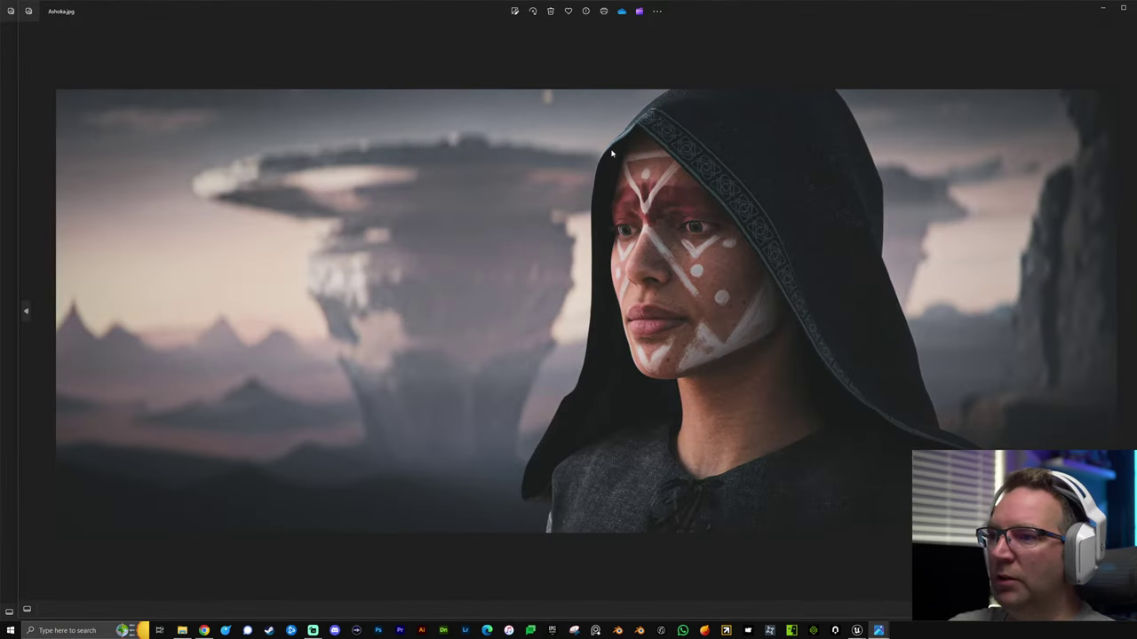
key("Left")
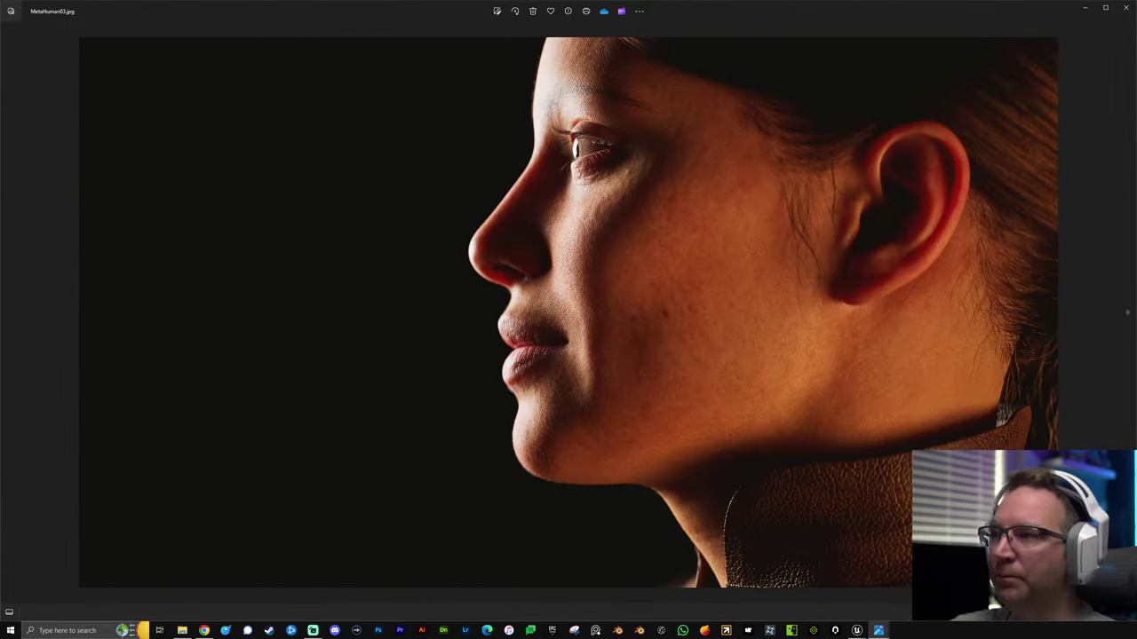
left_click(1126, 9)
left_click_drag(406, 12, 384, 2)
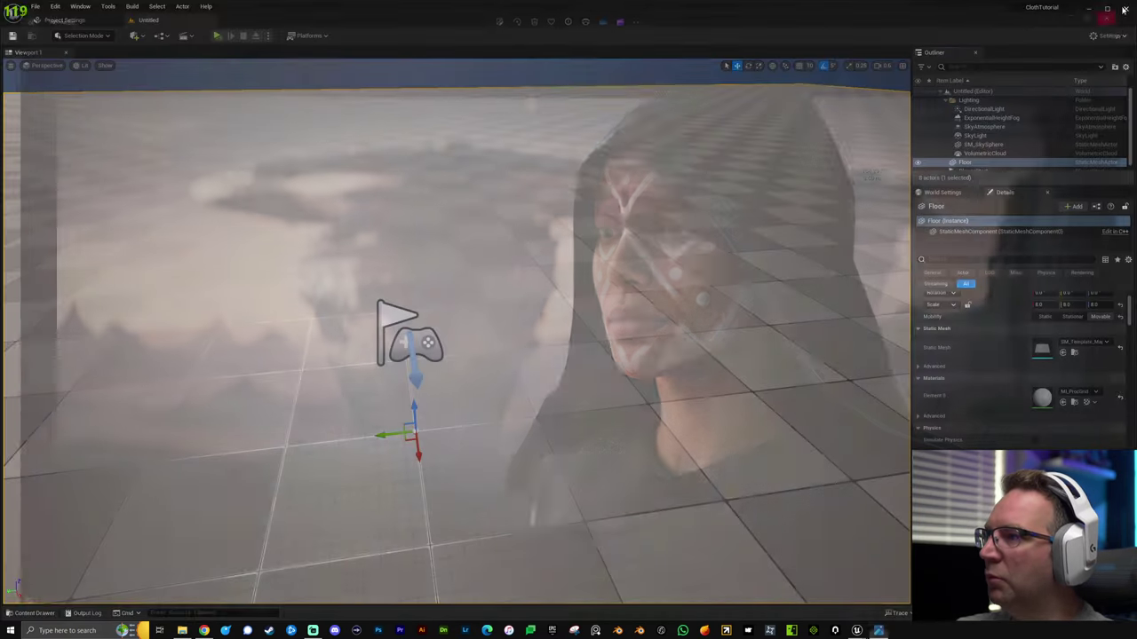
left_click(1125, 8)
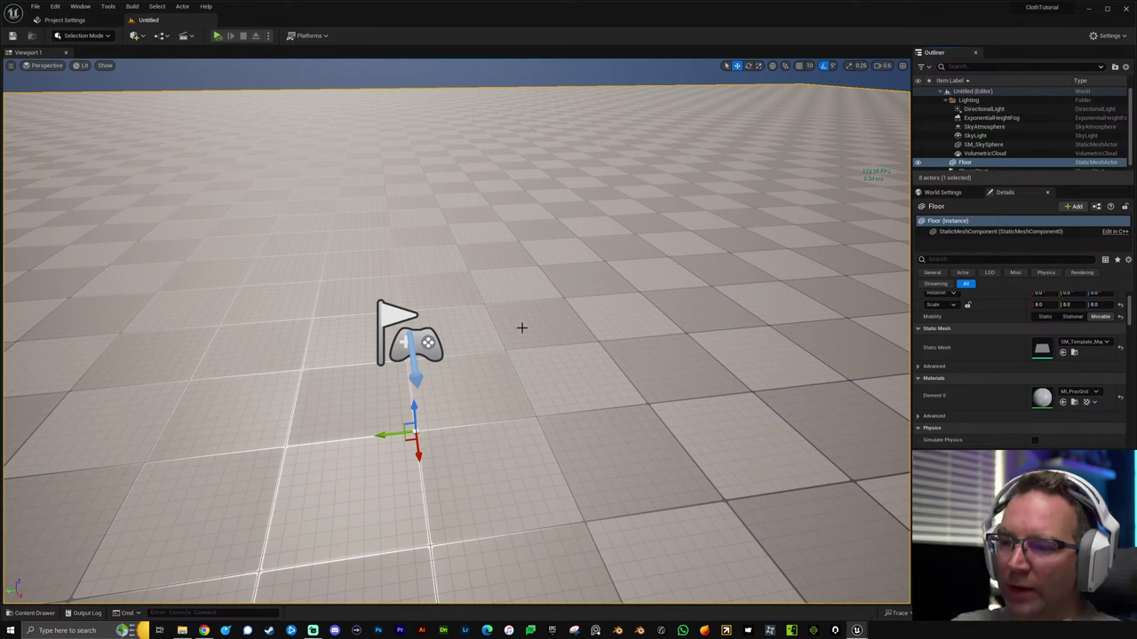
In Modeling Mode, create a sphere with 100 subdivisions and place it on the floor in front of the Player Start.
right_click_drag(560, 327, 329, 231)
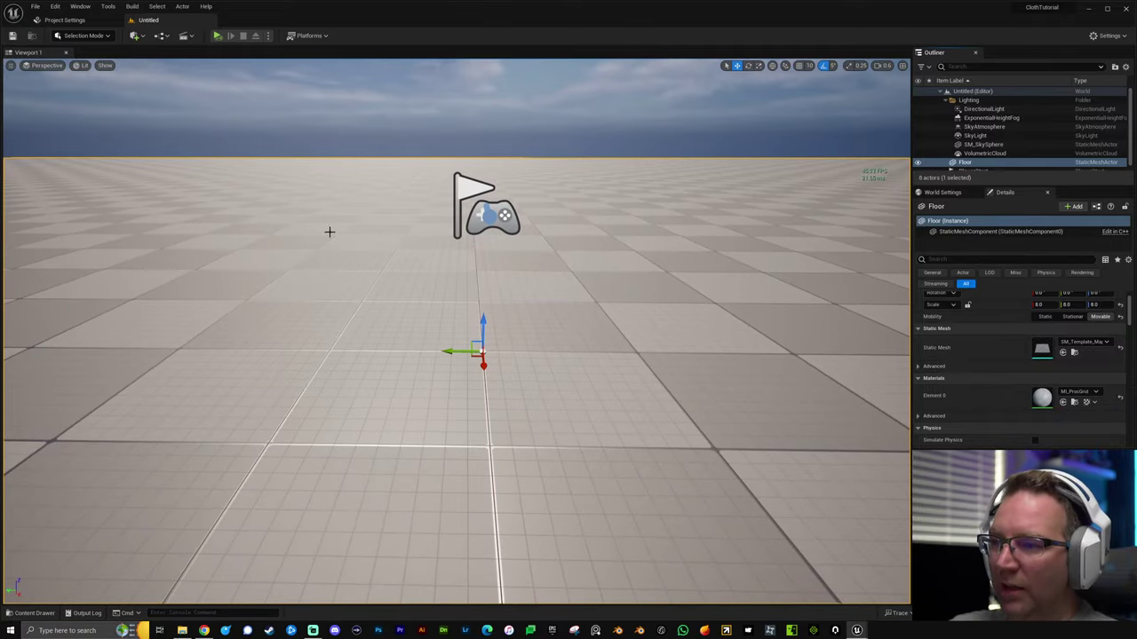
left_click(135, 36)
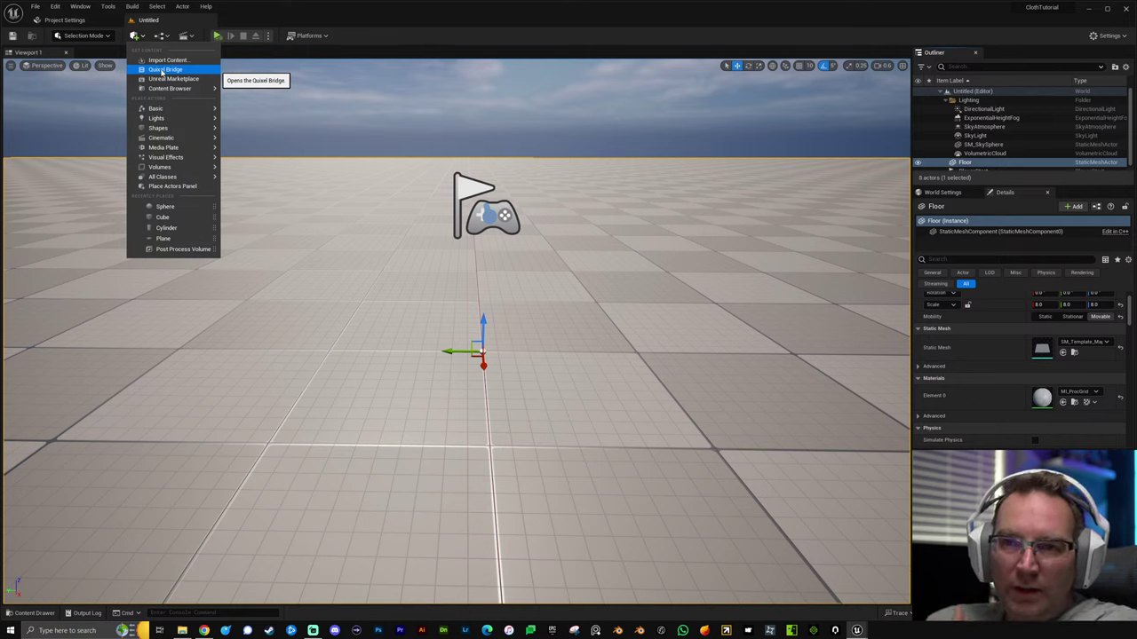
left_click(76, 36)
left_click(80, 89)
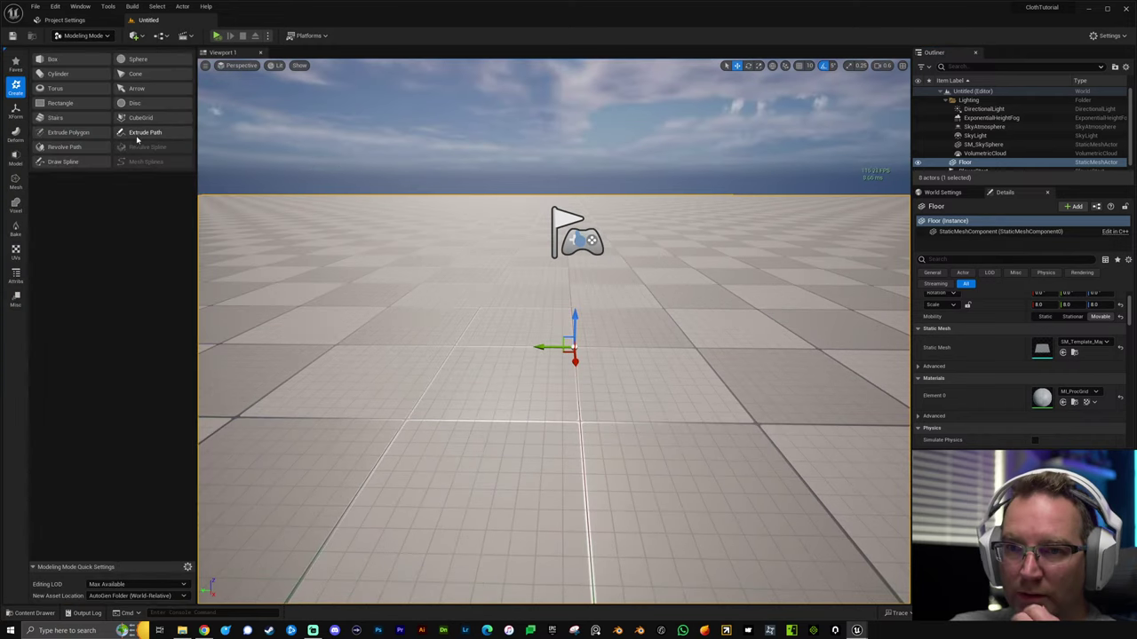
left_click(133, 60)
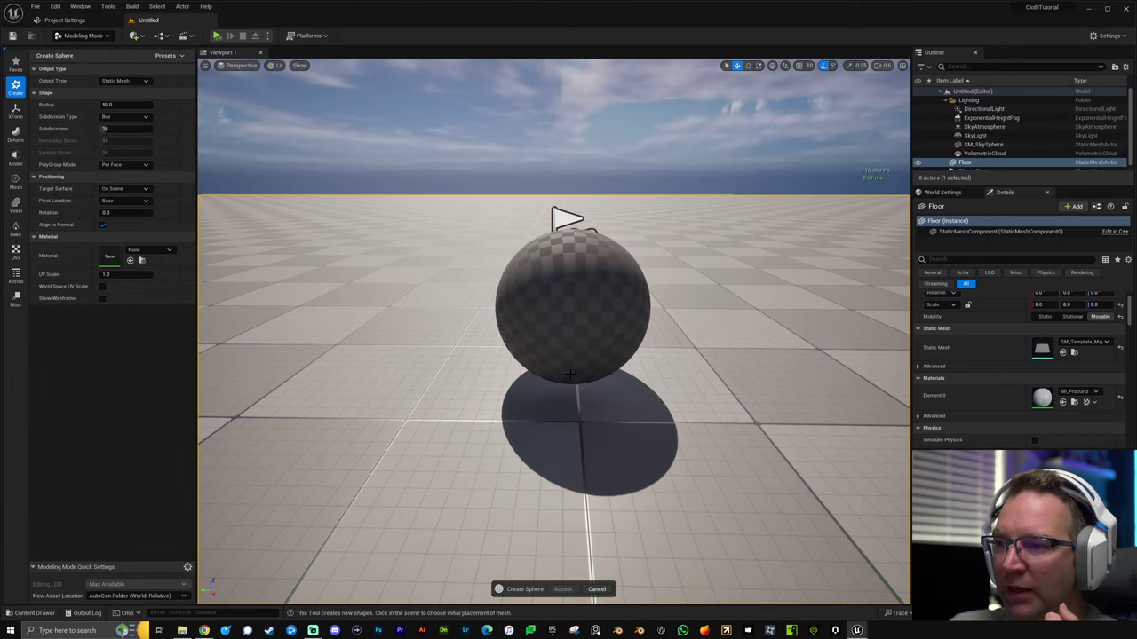
left_click(106, 130)
type("100")
key("Return")
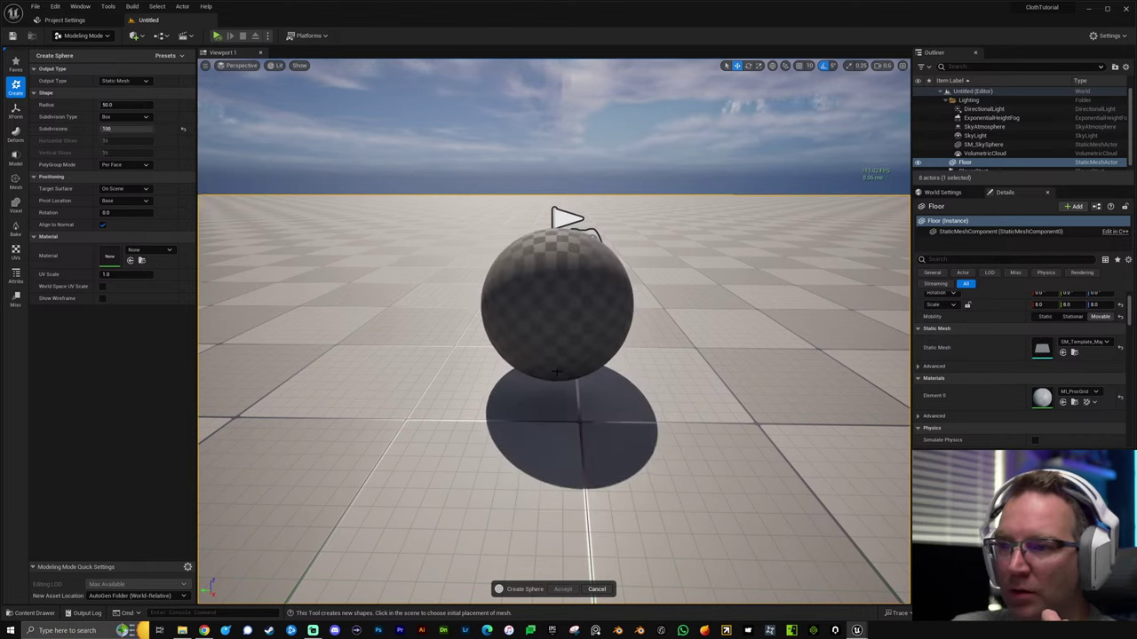
left_click(570, 378)
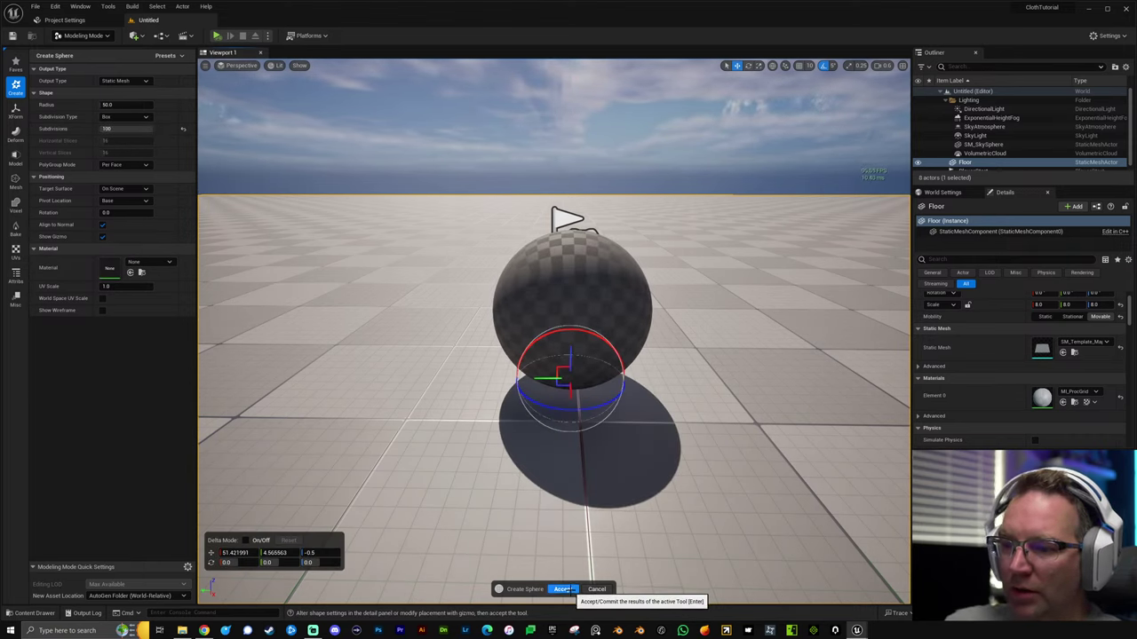
key("Return")
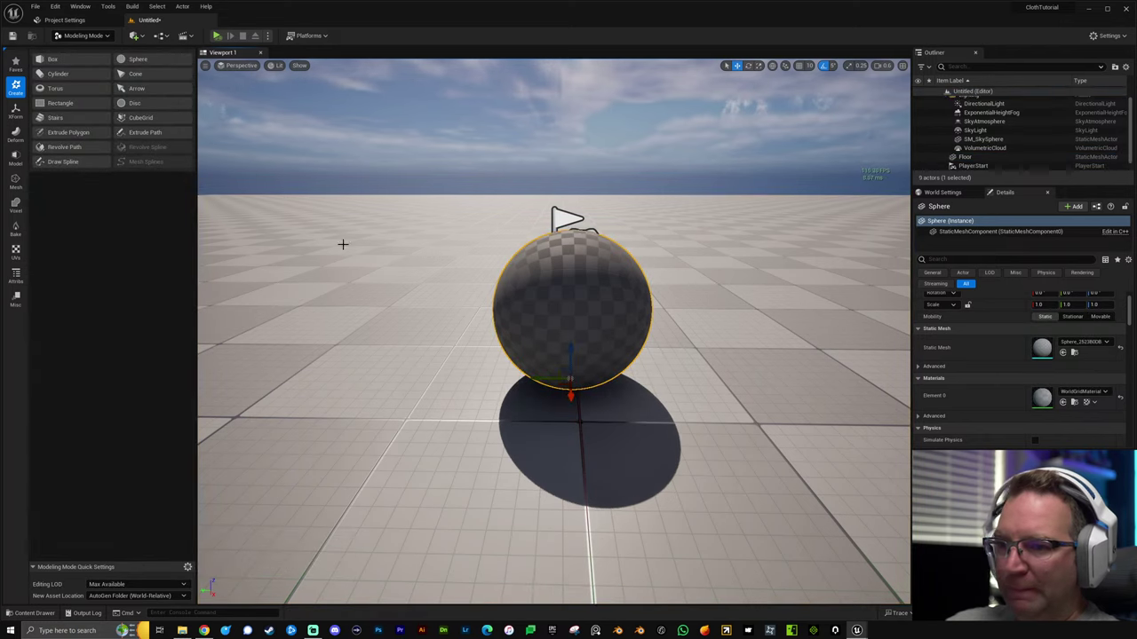
Return to Selection Mode, reset the sphere's location to the origin and raise it to Z 300.
left_click(82, 35)
left_click(89, 54)
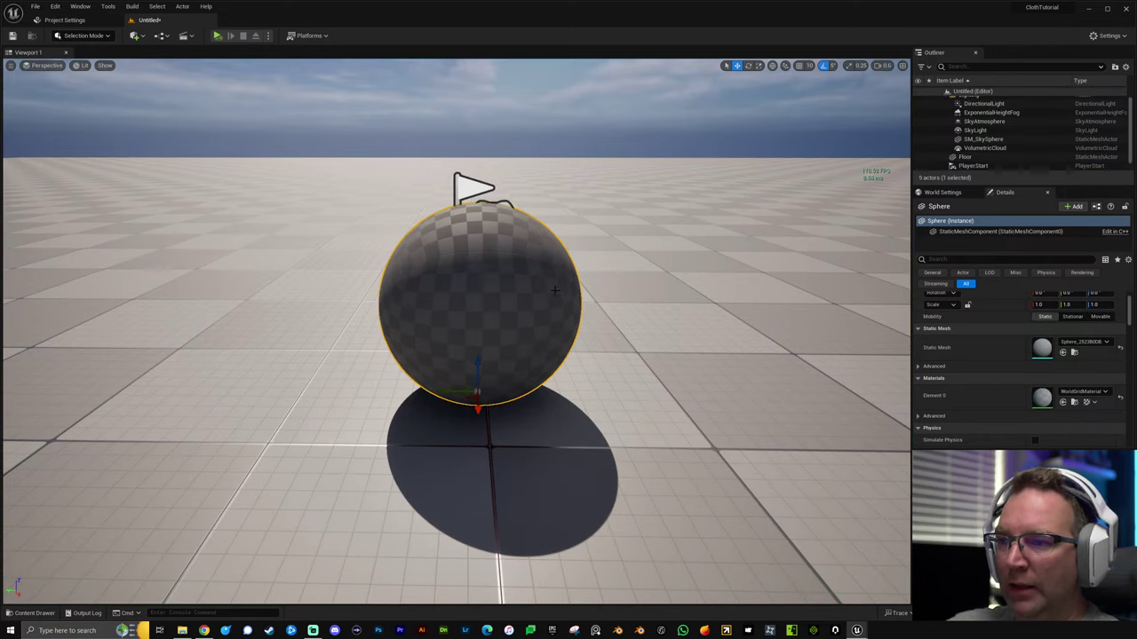
scroll(1110, 329, "up", 2)
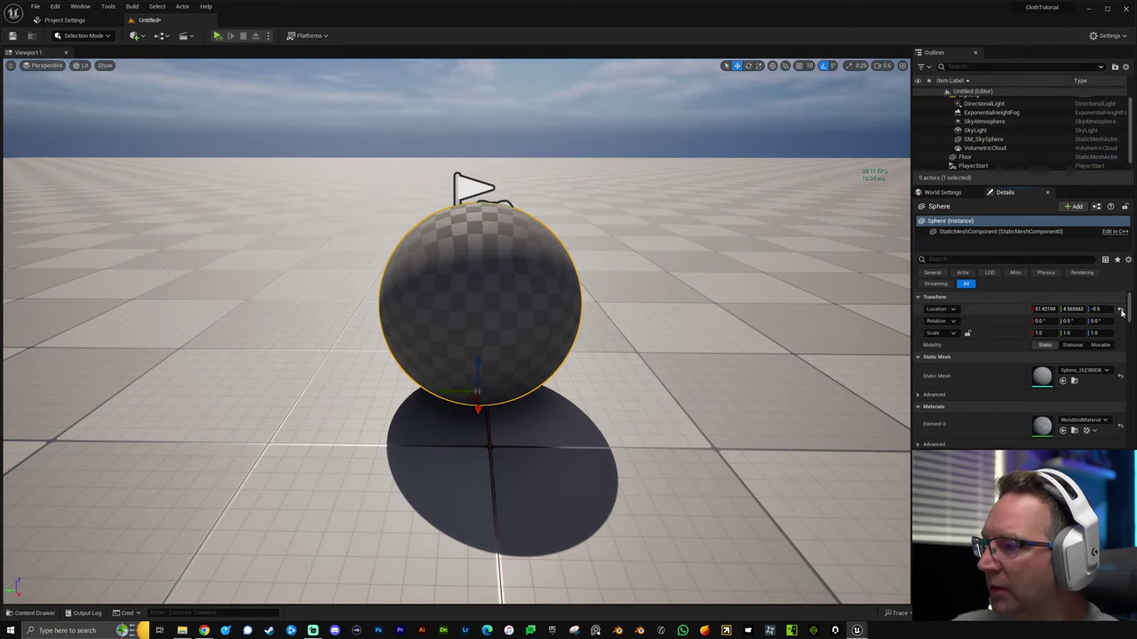
left_click(1098, 309)
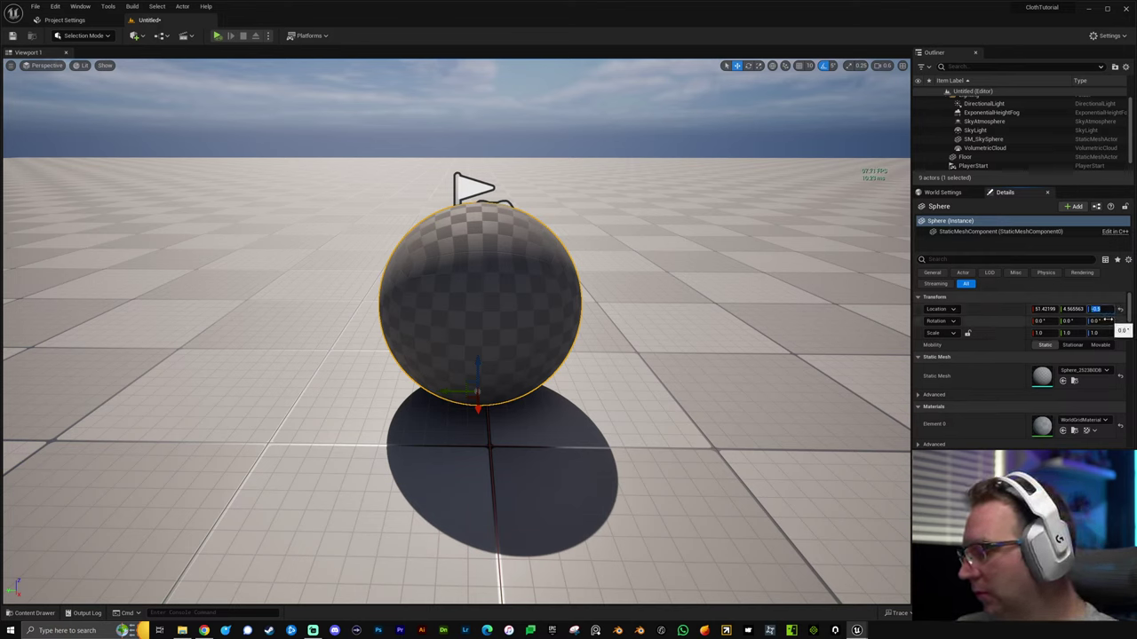
left_click(1120, 309)
left_click(1093, 309)
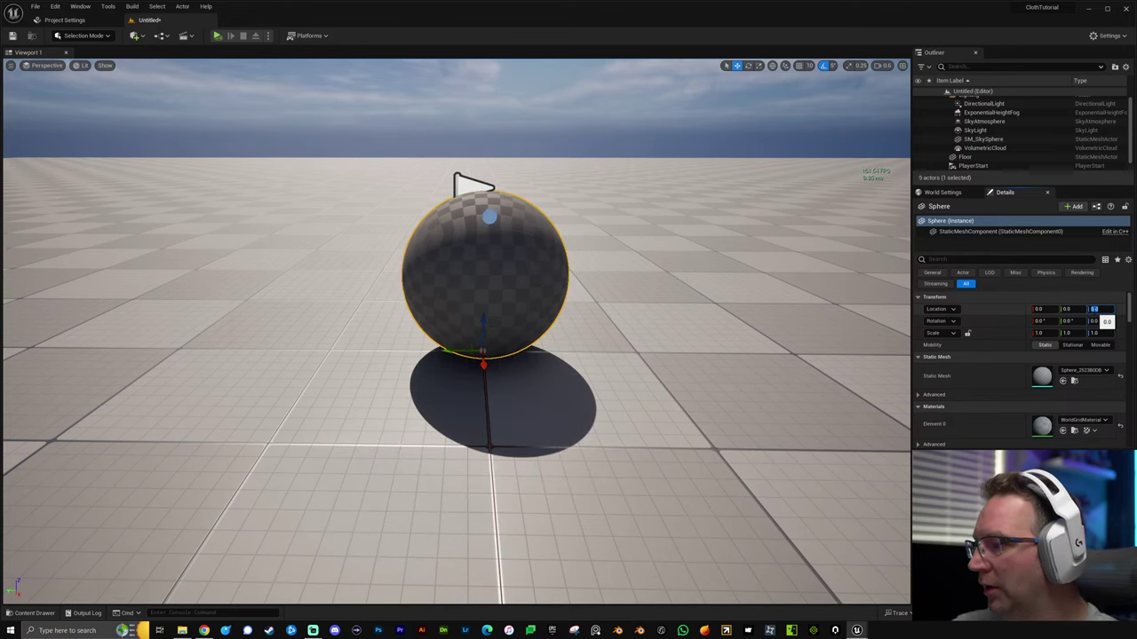
type("300")
key("Return")
Move the DirectionalLight sideways so its icon sits well clear of the sphere.
right_click_drag(509, 318, 553, 216)
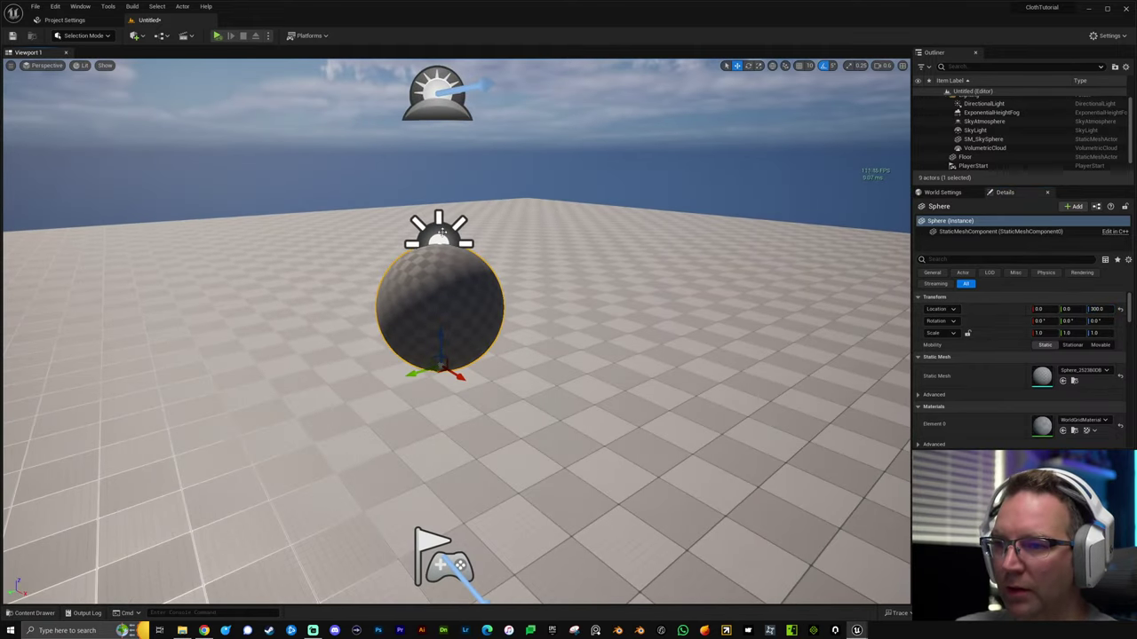
left_click(443, 233)
left_click_drag(417, 247, 675, 232)
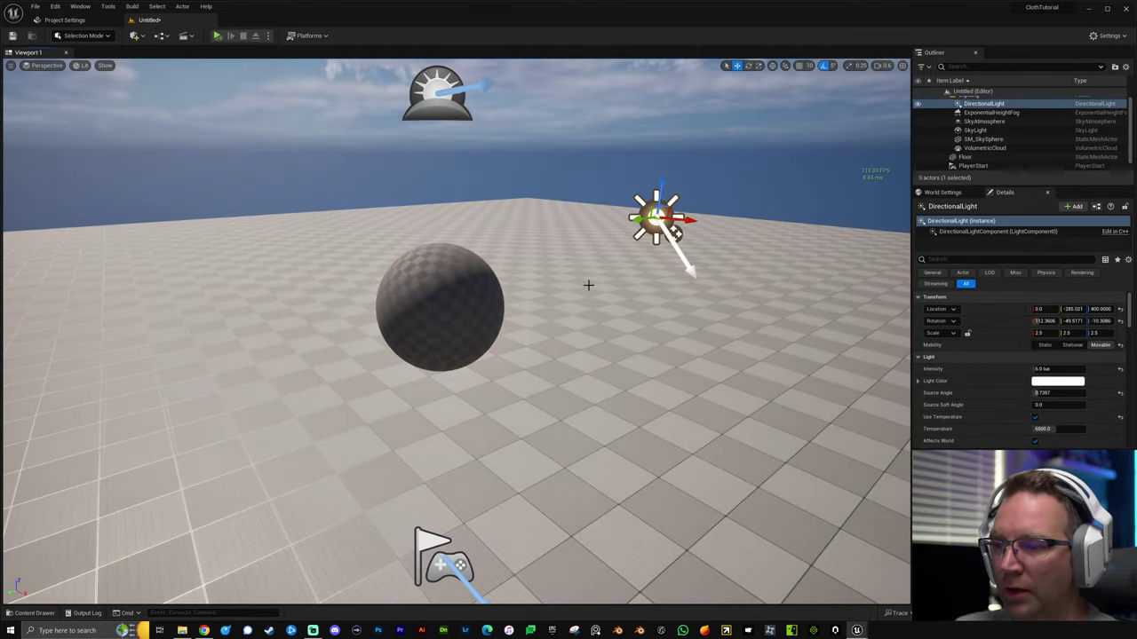
right_click_drag(588, 285, 571, 332)
In Fracture Mode, create a geometry collection named Sphere_GeometryCollection from the sphere, saved in the subfolder under _GENERATED.
left_click(571, 332)
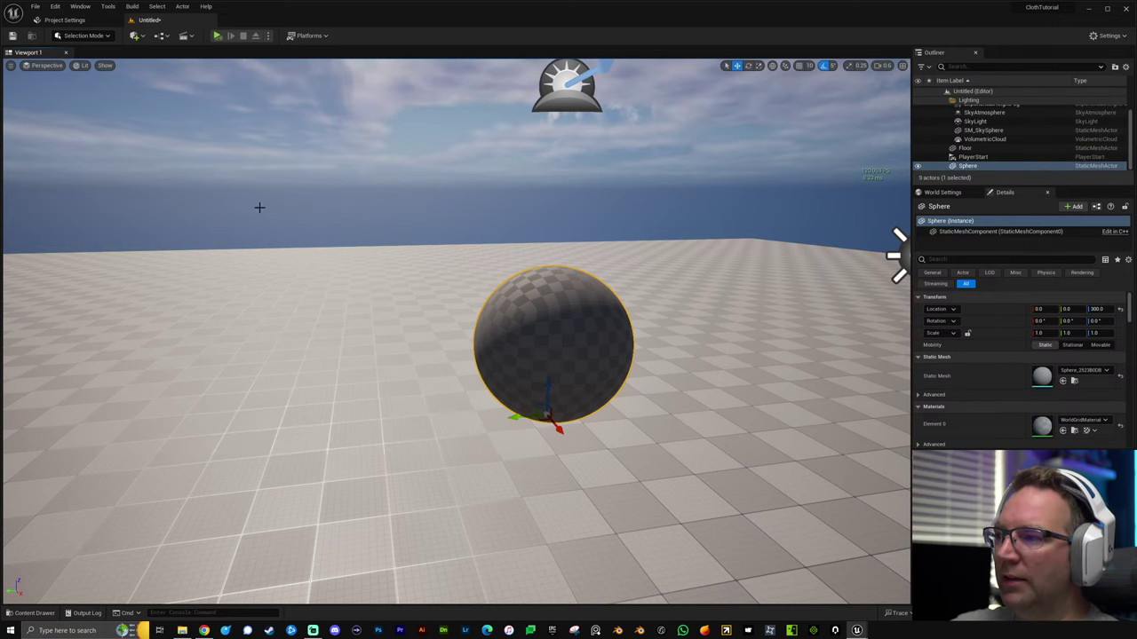
left_click(83, 36)
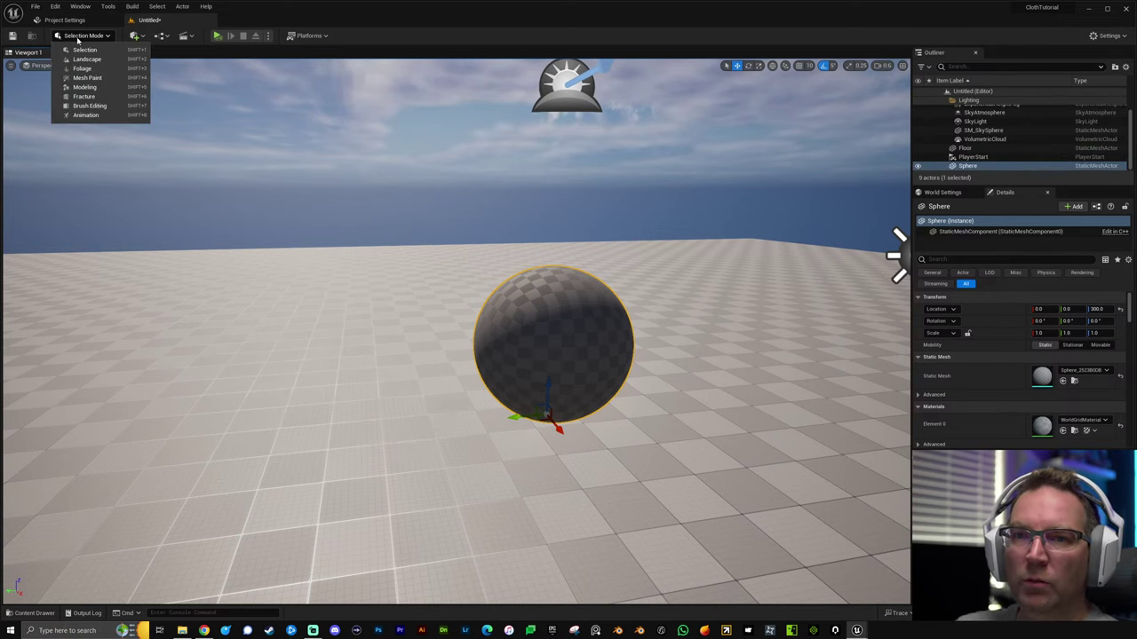
left_click(84, 101)
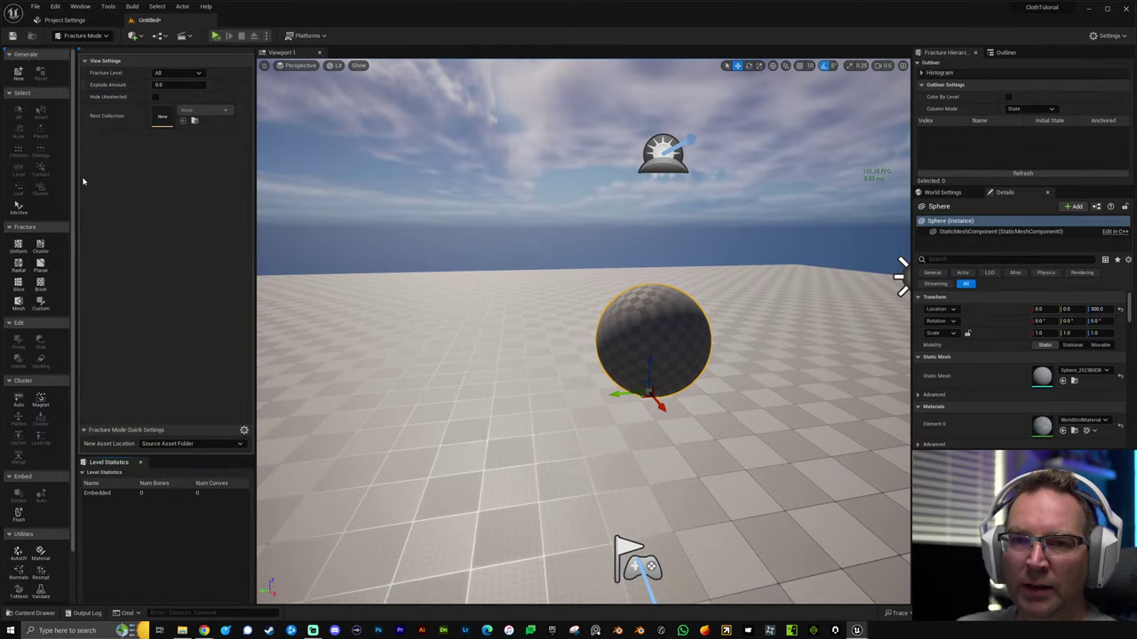
left_click(17, 77)
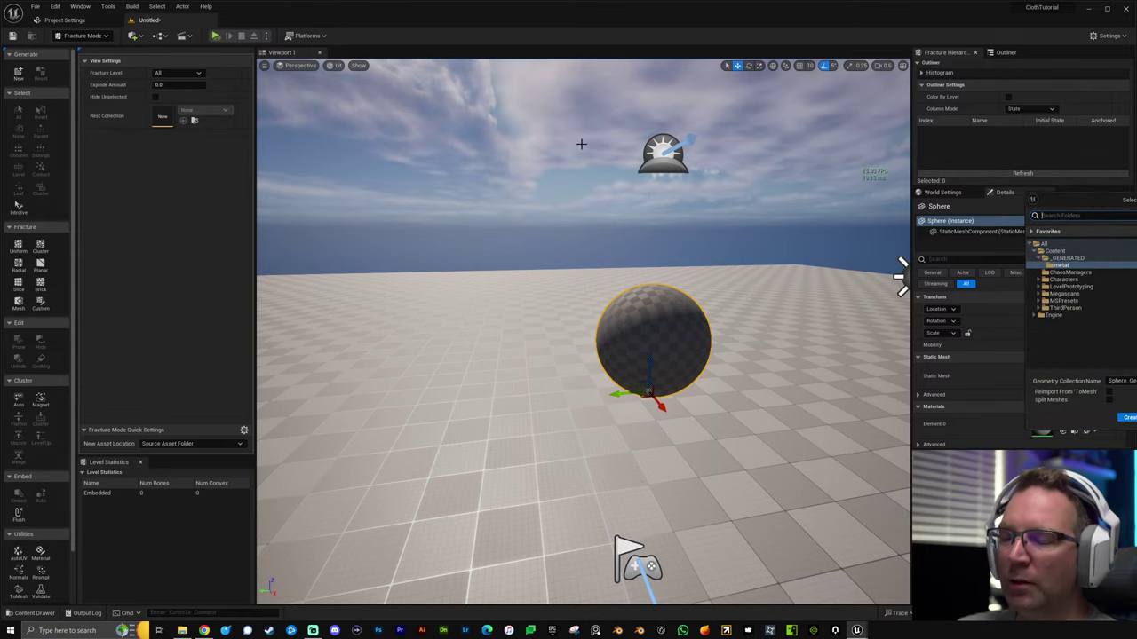
left_click_drag(1116, 199, 403, 155)
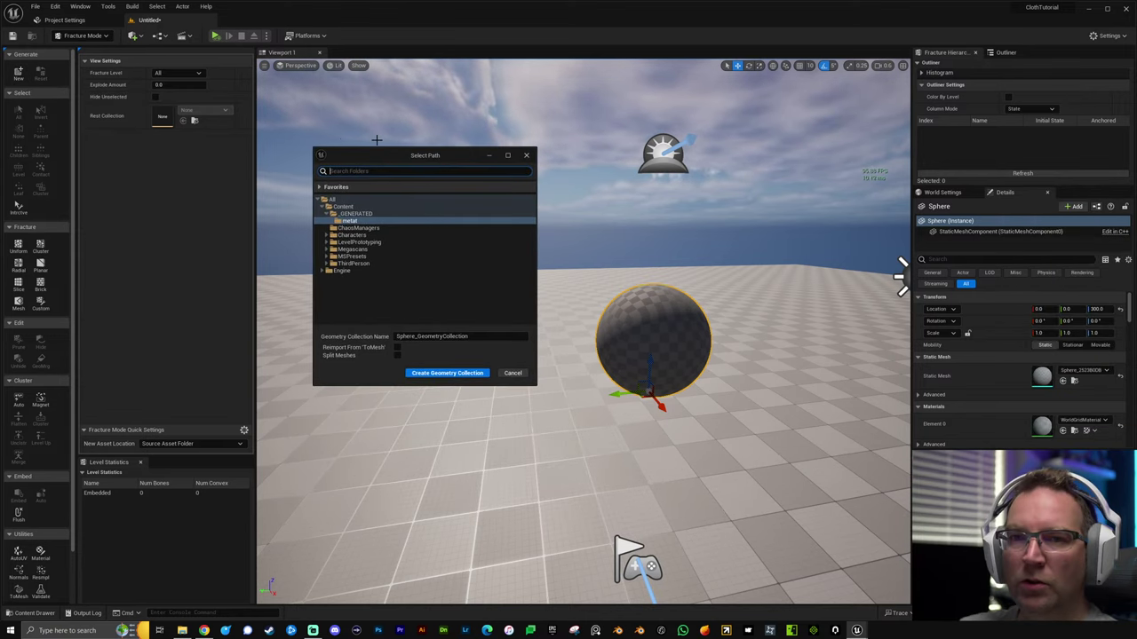
left_click(355, 221)
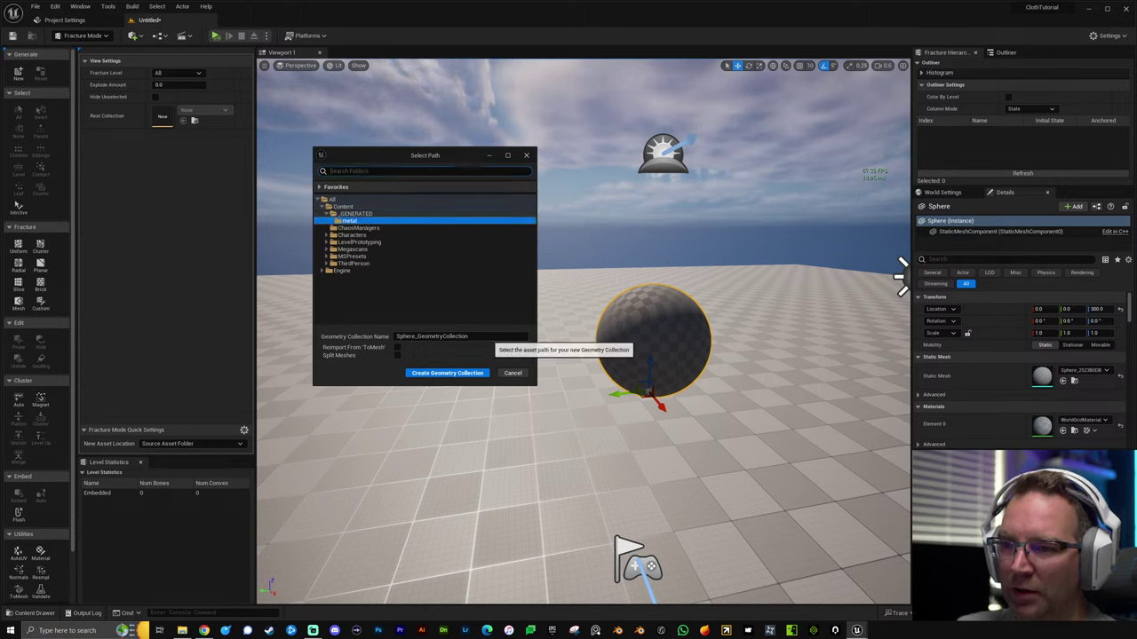
left_click(447, 373)
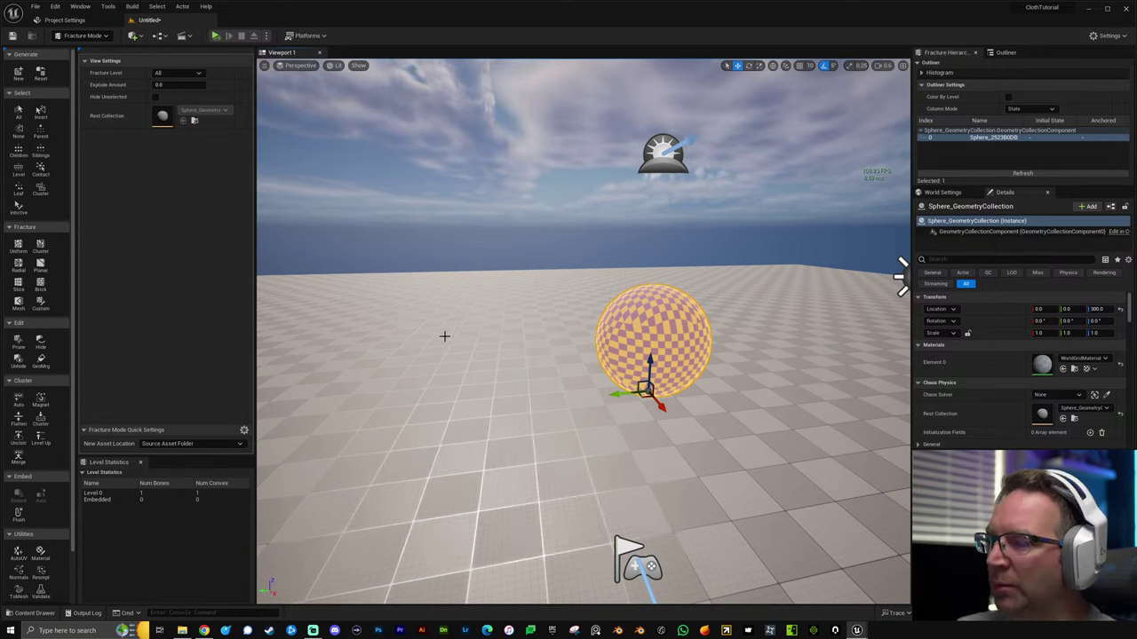
Start a Cluster fracture on the sphere collection with both minimum and maximum number of clusters set to 30.
left_click(39, 246)
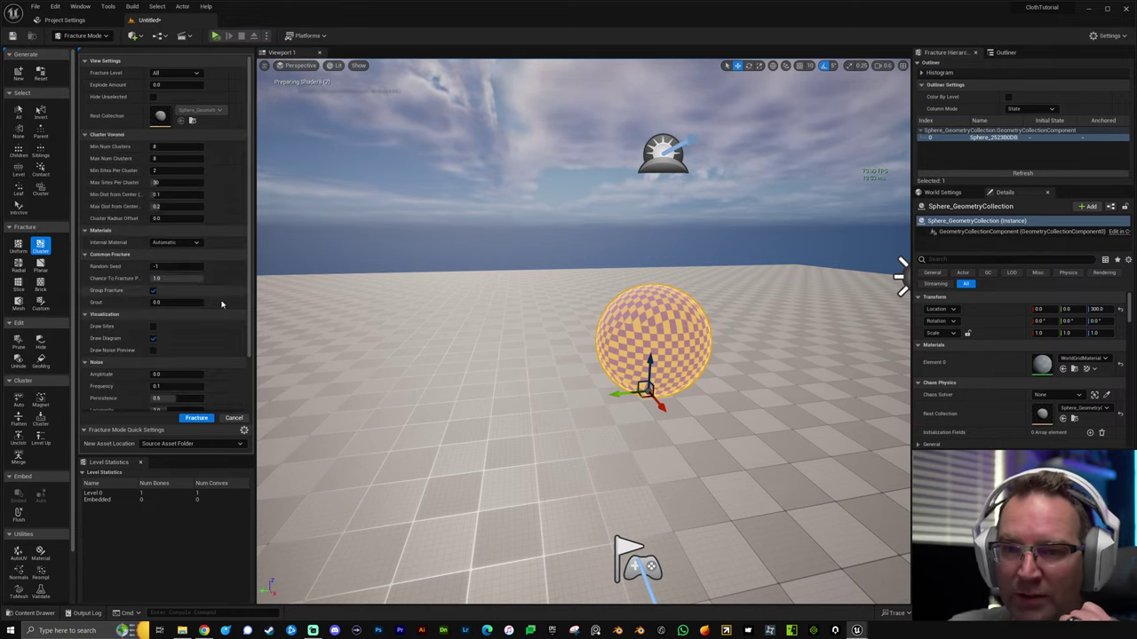
left_click(171, 145)
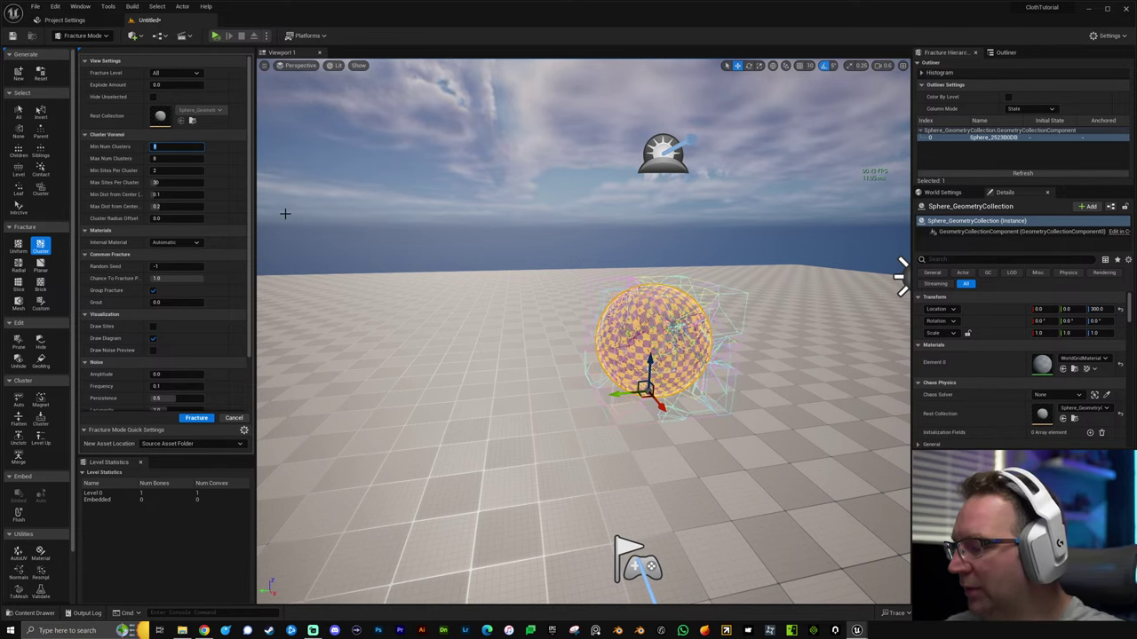
type("30")
key("Tab")
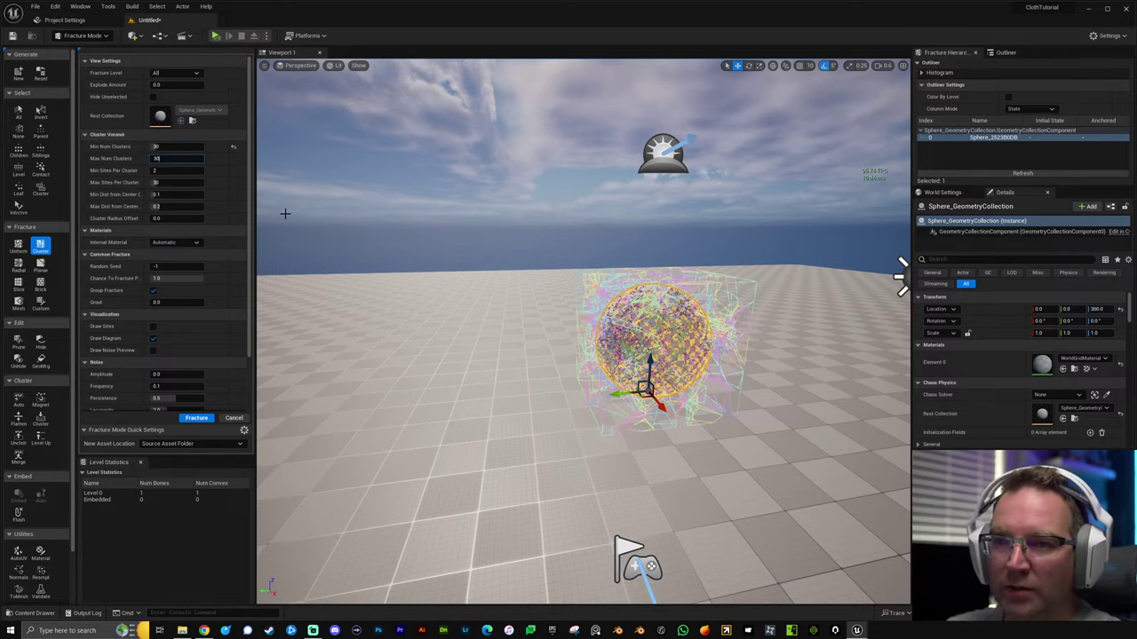
left_click(692, 281)
key("f")
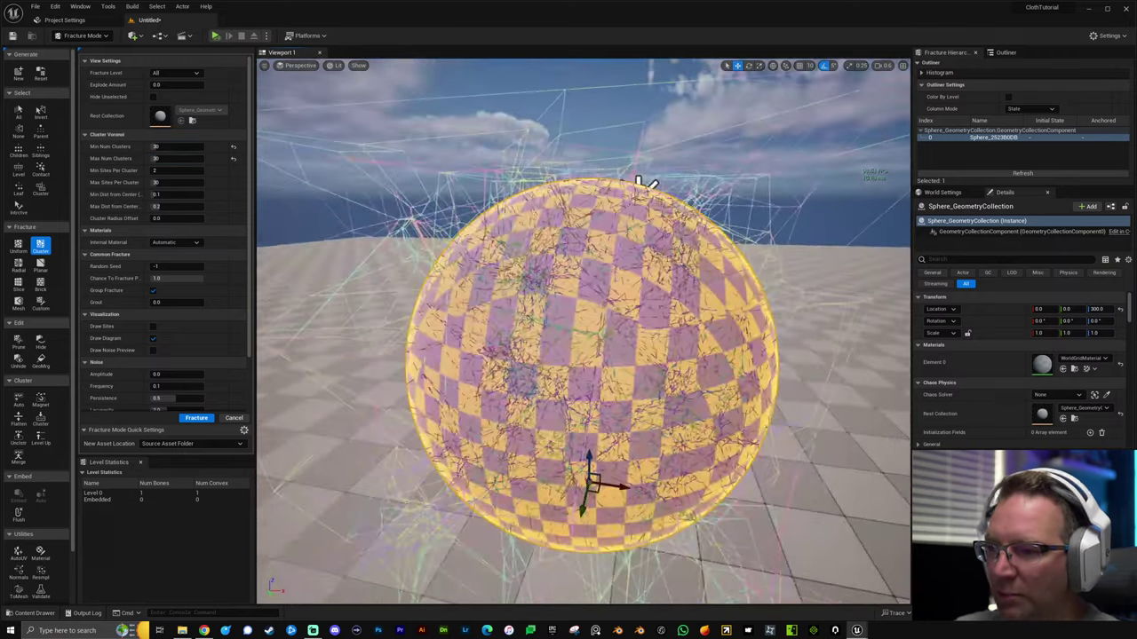
key("s")
right_click_drag(692, 281, 583, 330)
left_click_drag(577, 573, 597, 603)
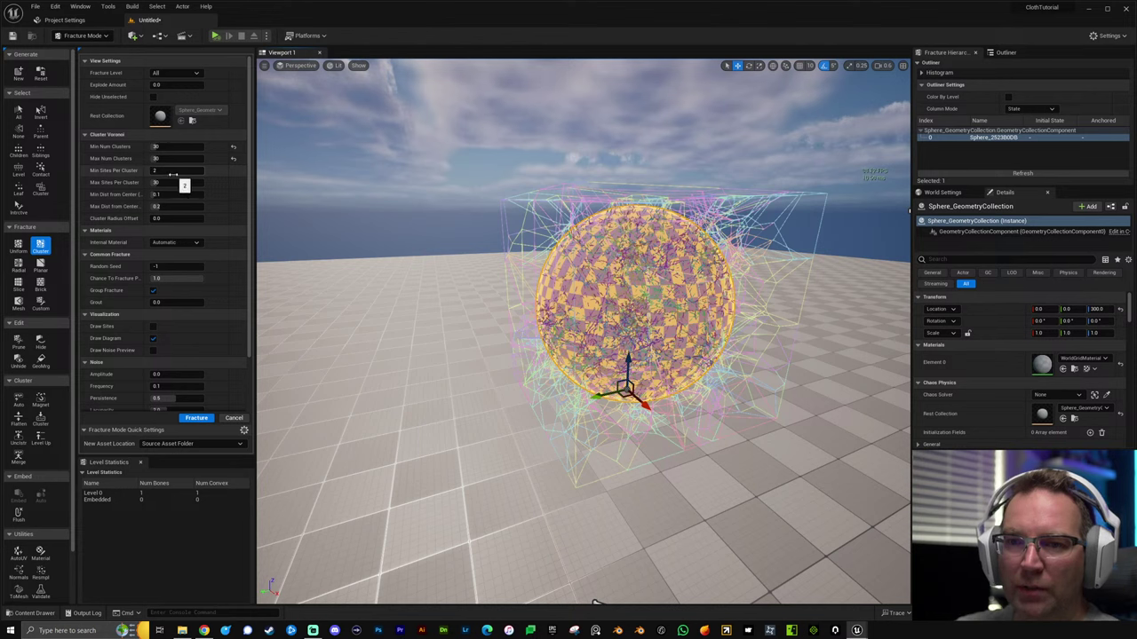
Set the cluster fracture's noise amplitude to 5 and frequency to 5, and fracture the sphere.
scroll(134, 344, "down", 1)
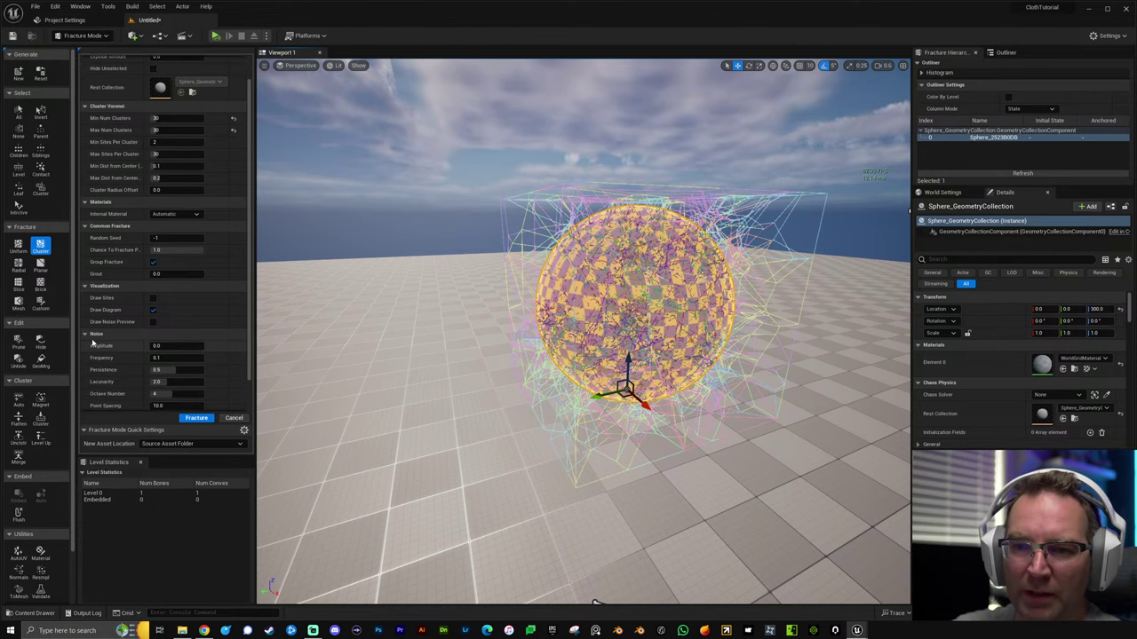
left_click_drag(174, 347, 235, 347)
left_click(178, 347)
type("5")
key("Return")
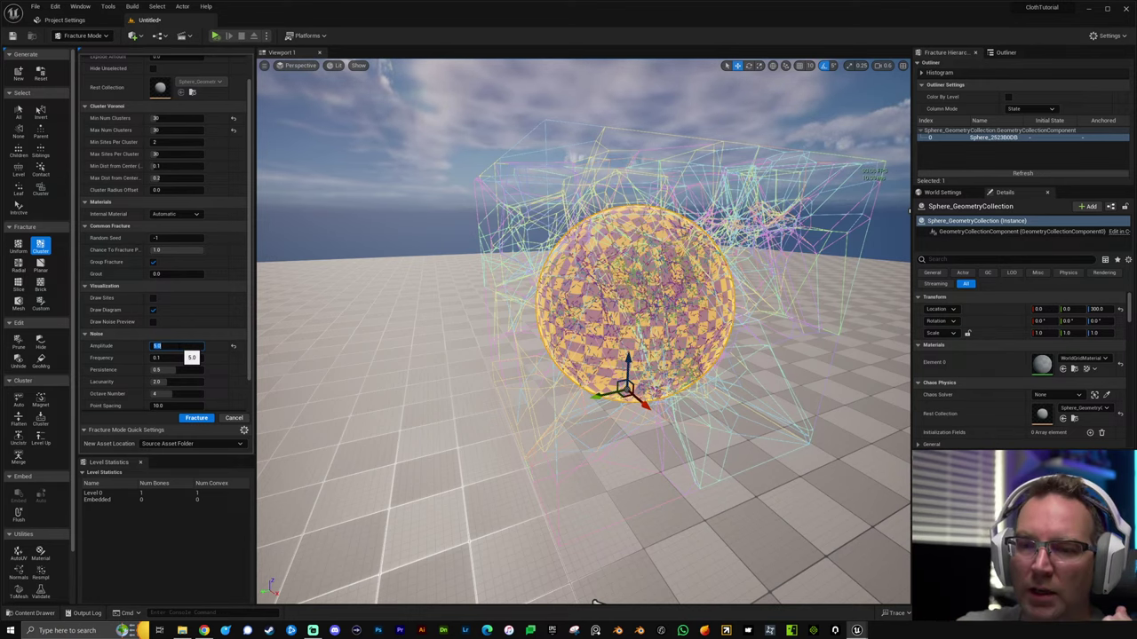
left_click(172, 356)
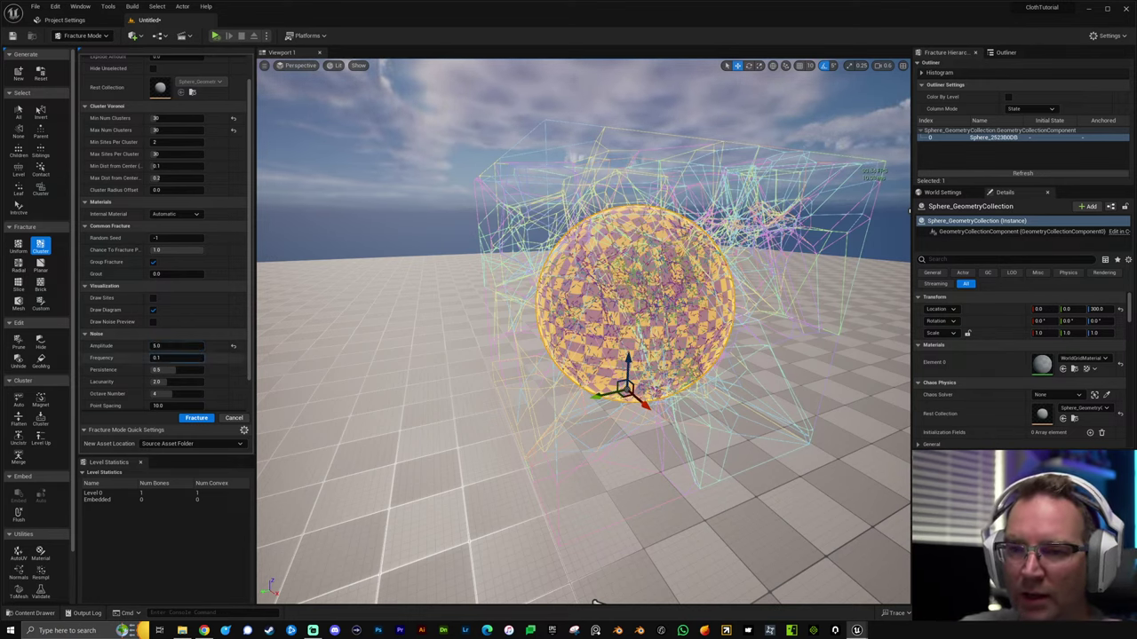
type("1.0")
key("Return")
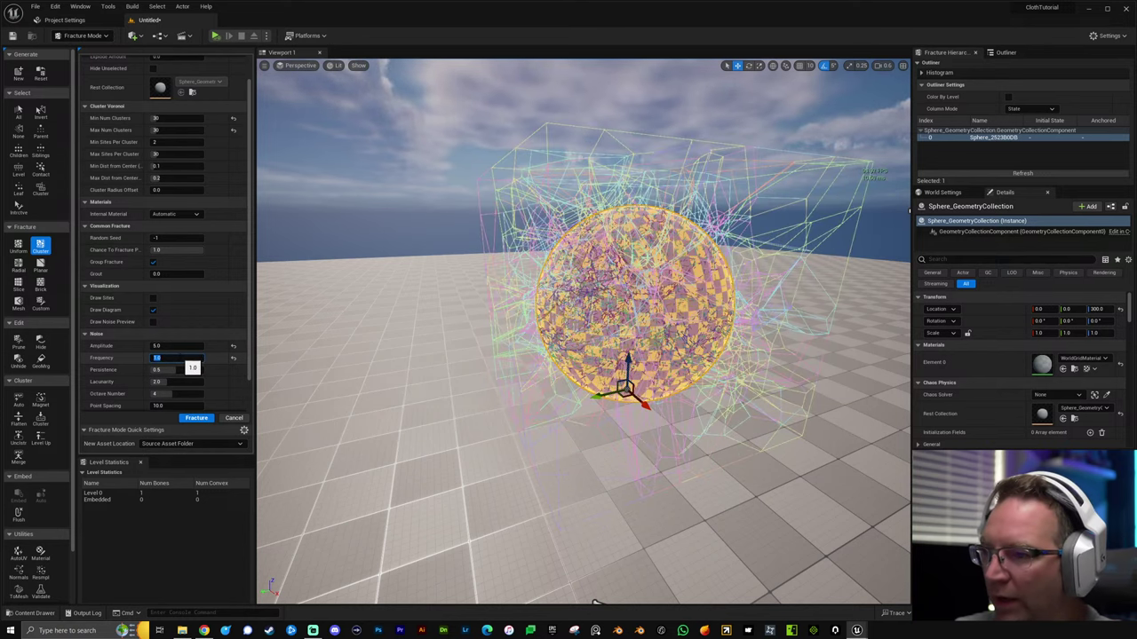
type("5")
key("Return")
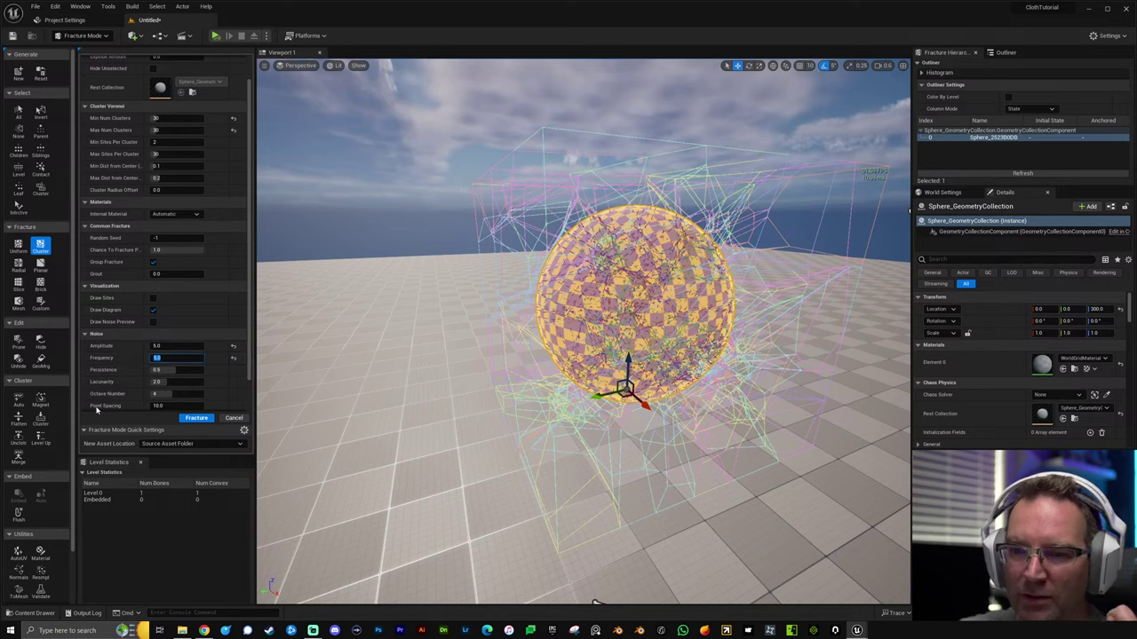
left_click(197, 419)
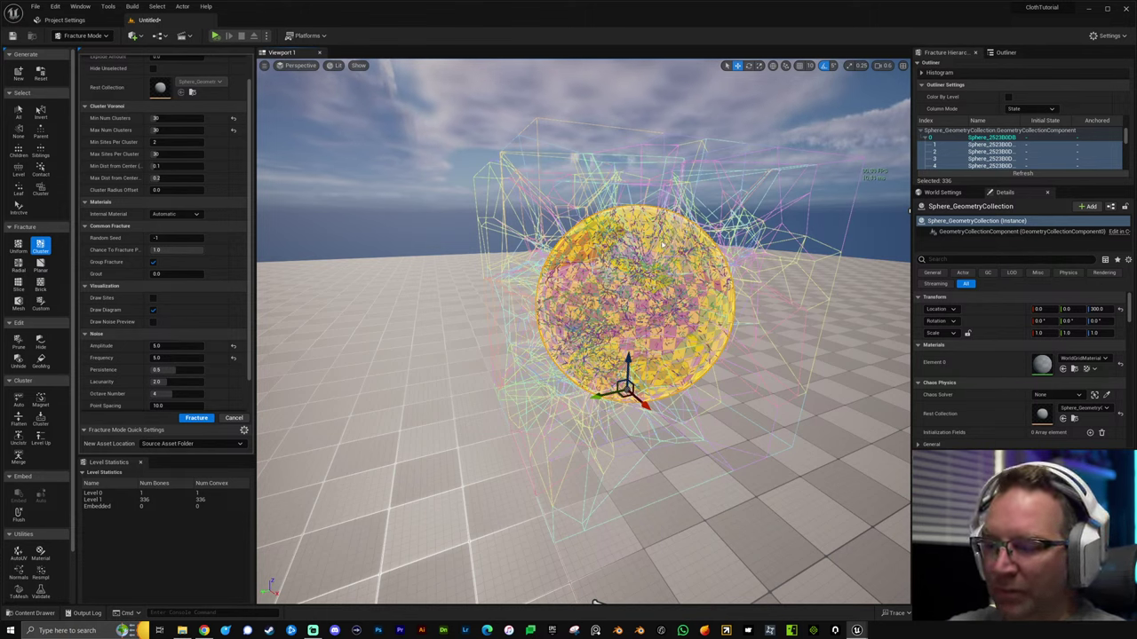
Preview the fractured pieces with Explode Amount at 1.0, inspect them up close, and return the amount to 0.
scroll(206, 229, "up", 1)
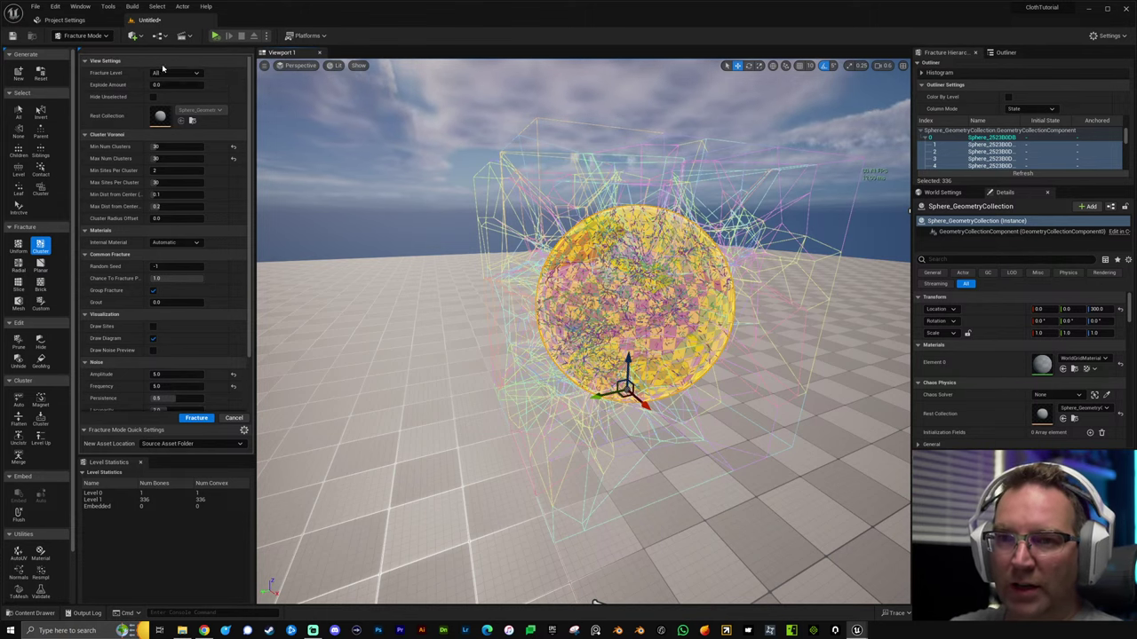
left_click_drag(178, 84, 231, 84)
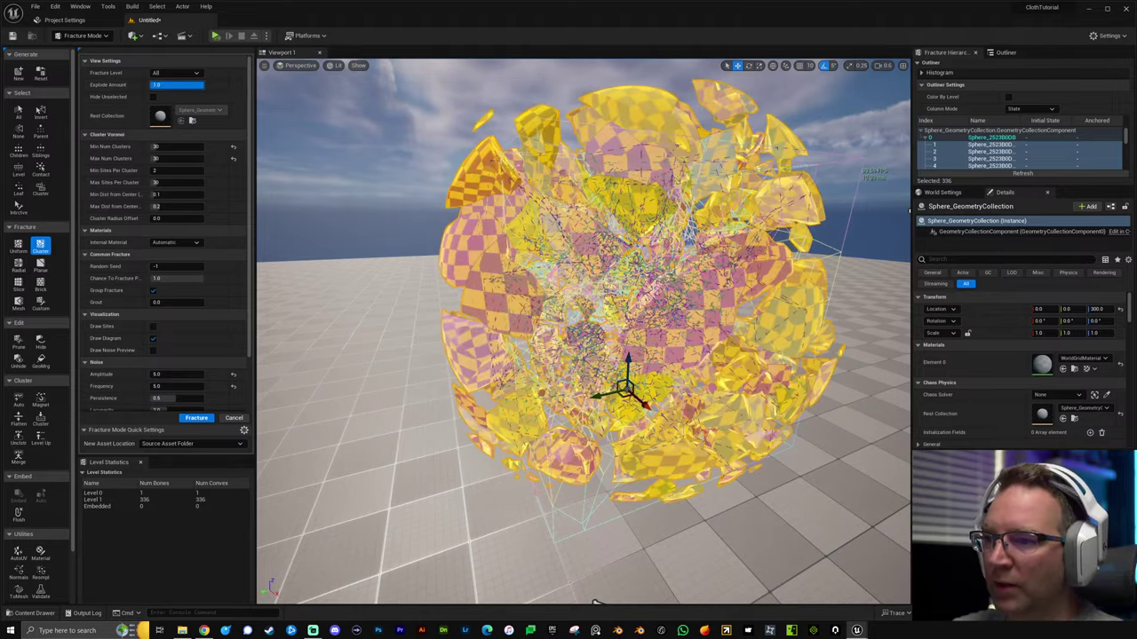
right_click_drag(568, 320, 471, 275)
scroll(586, 195, "down", 1)
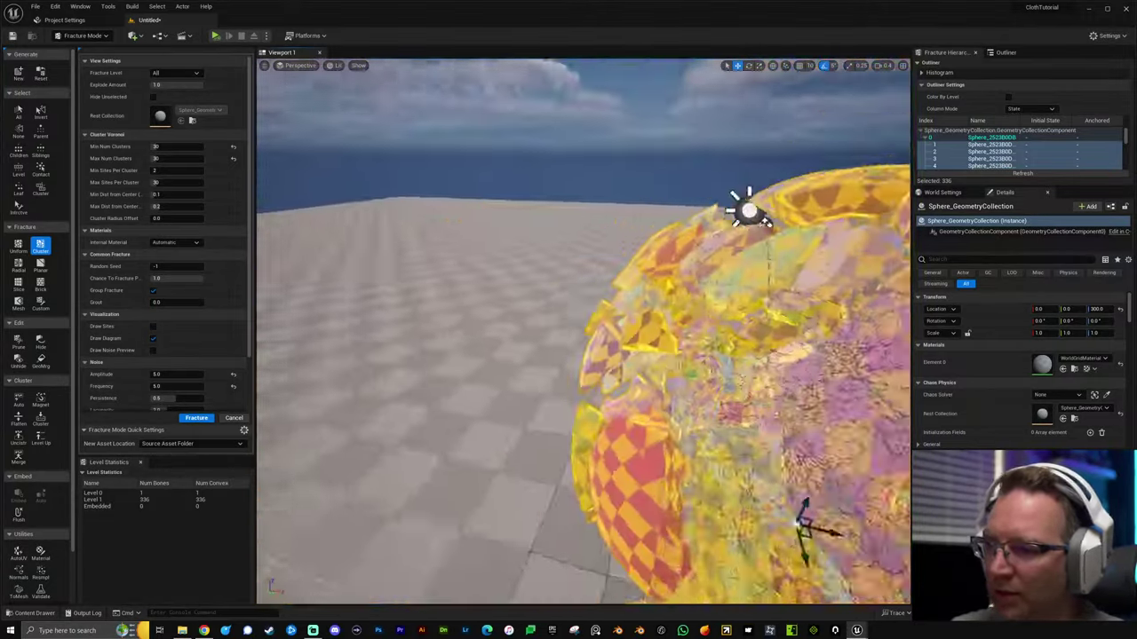
right_click_drag(630, 541, 631, 591)
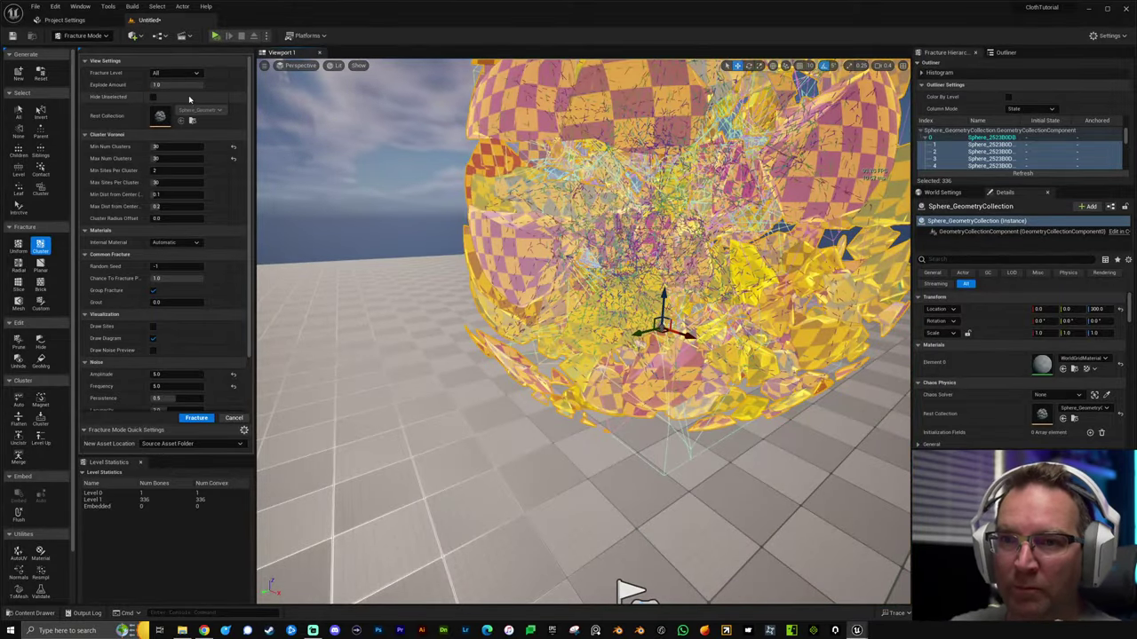
left_click_drag(178, 84, 156, 84)
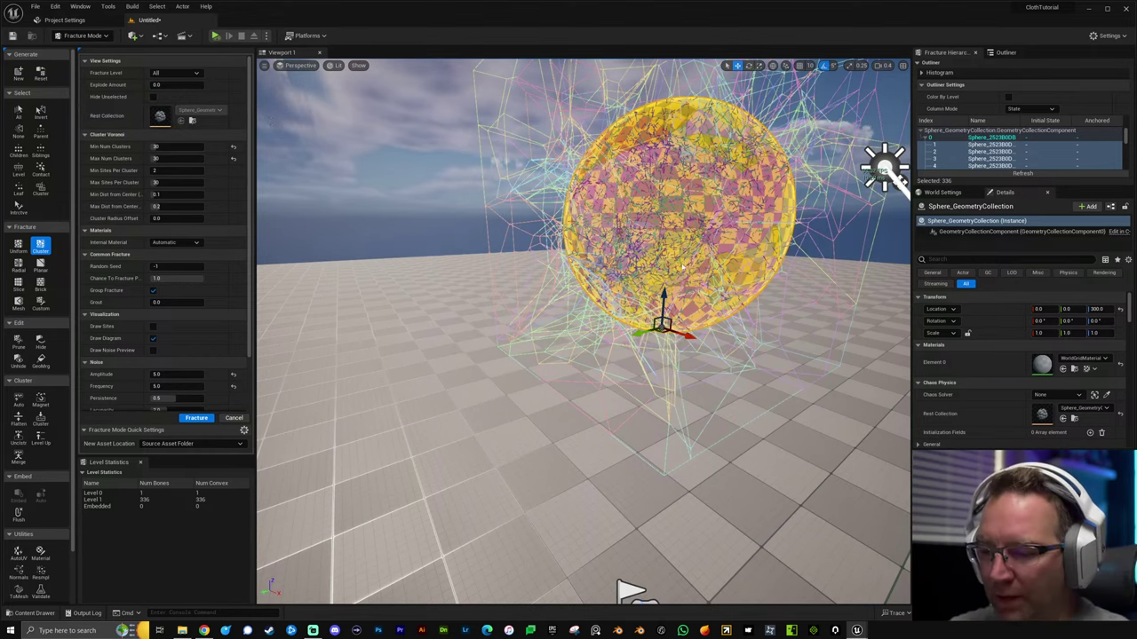
right_click_drag(631, 590, 555, 599)
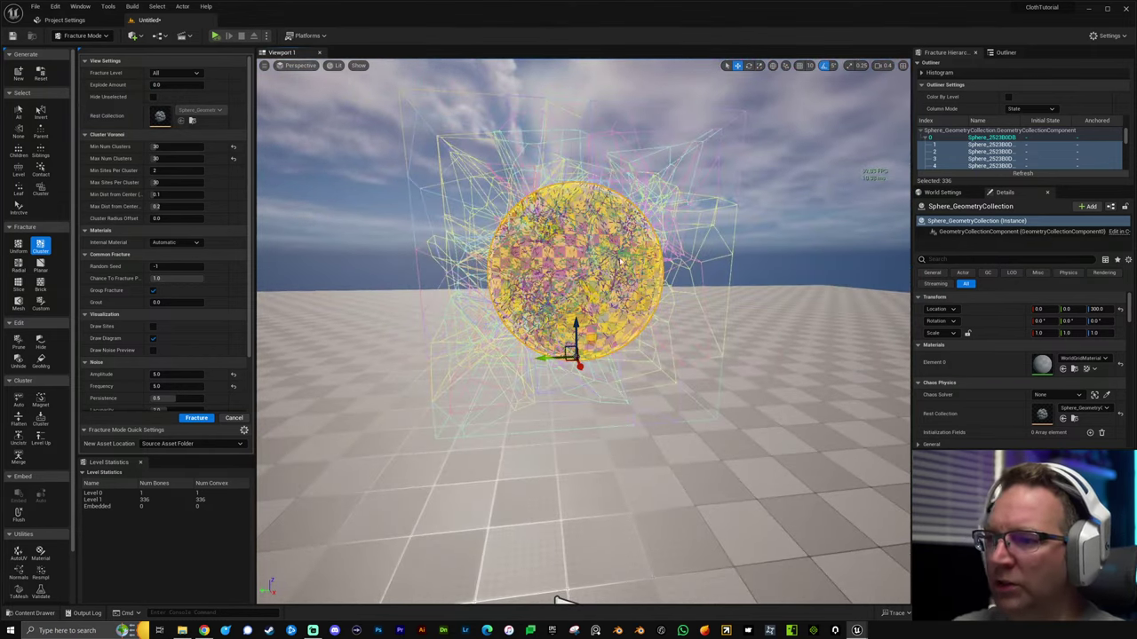
Turn off Show Bone Colors for the sphere's geometry collection and check its plain material while deselected, then reselect it.
left_click(966, 260)
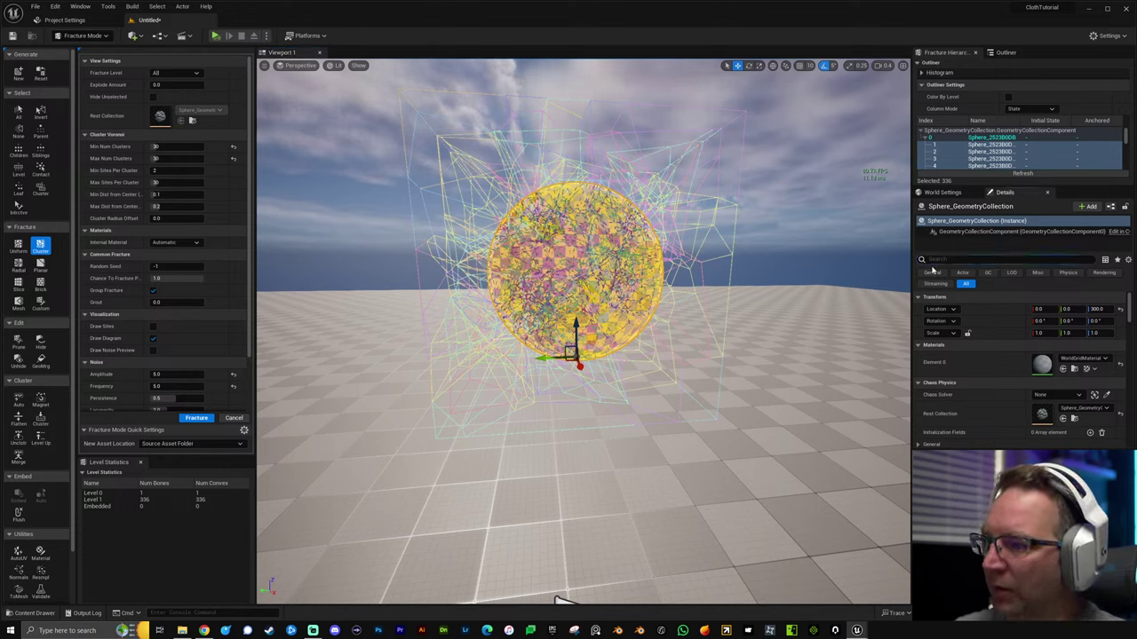
type("bone")
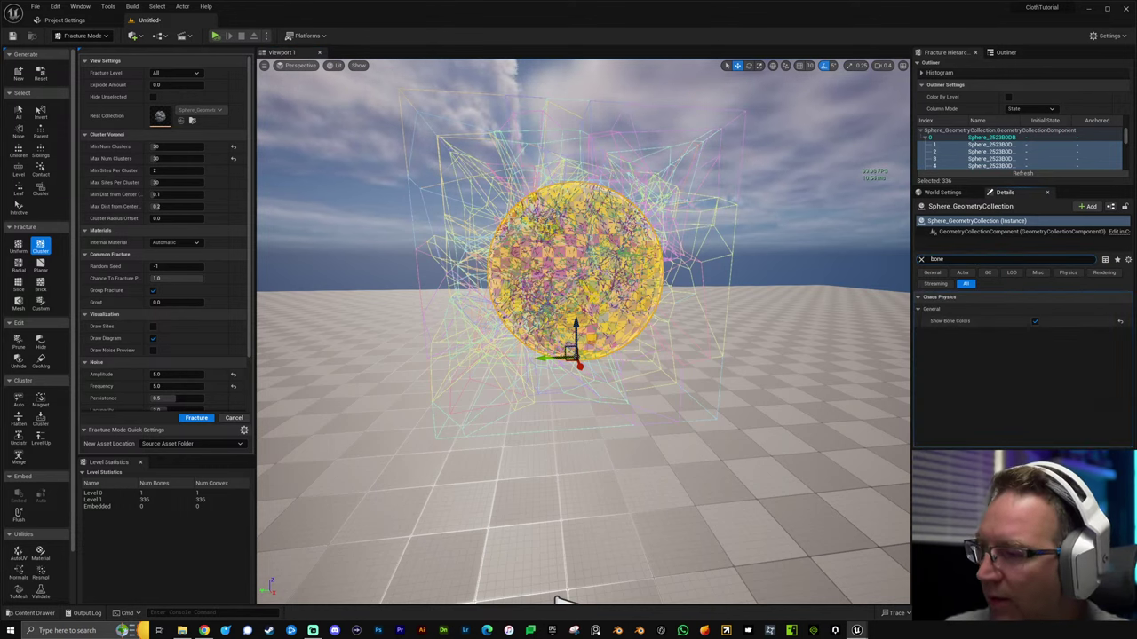
left_click(1035, 320)
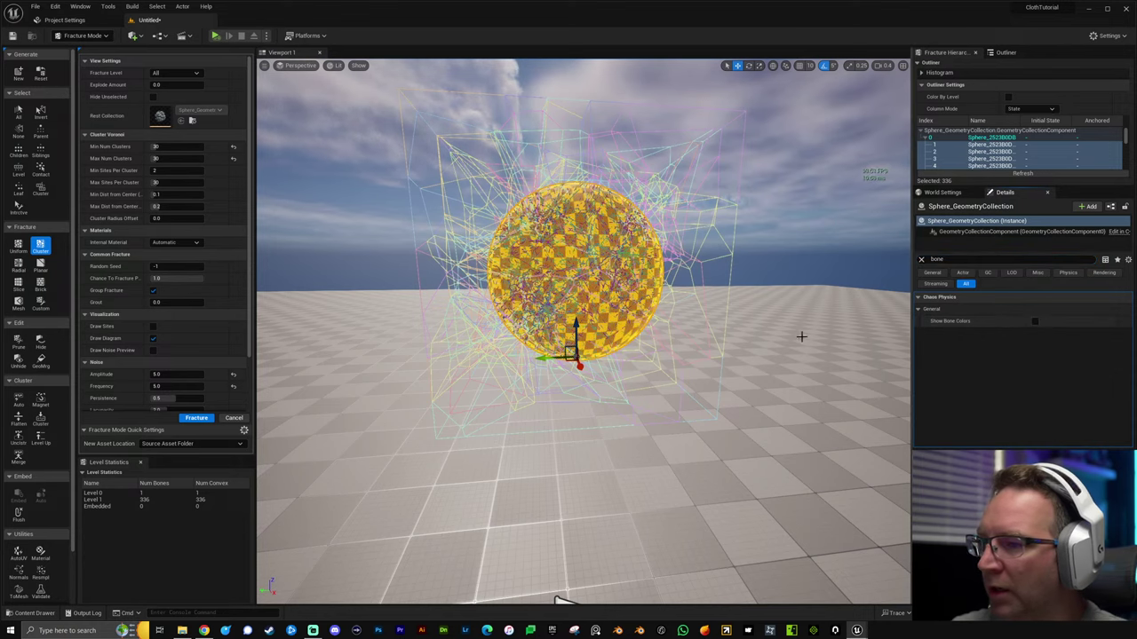
right_click_drag(802, 337, 754, 281)
left_click(754, 281)
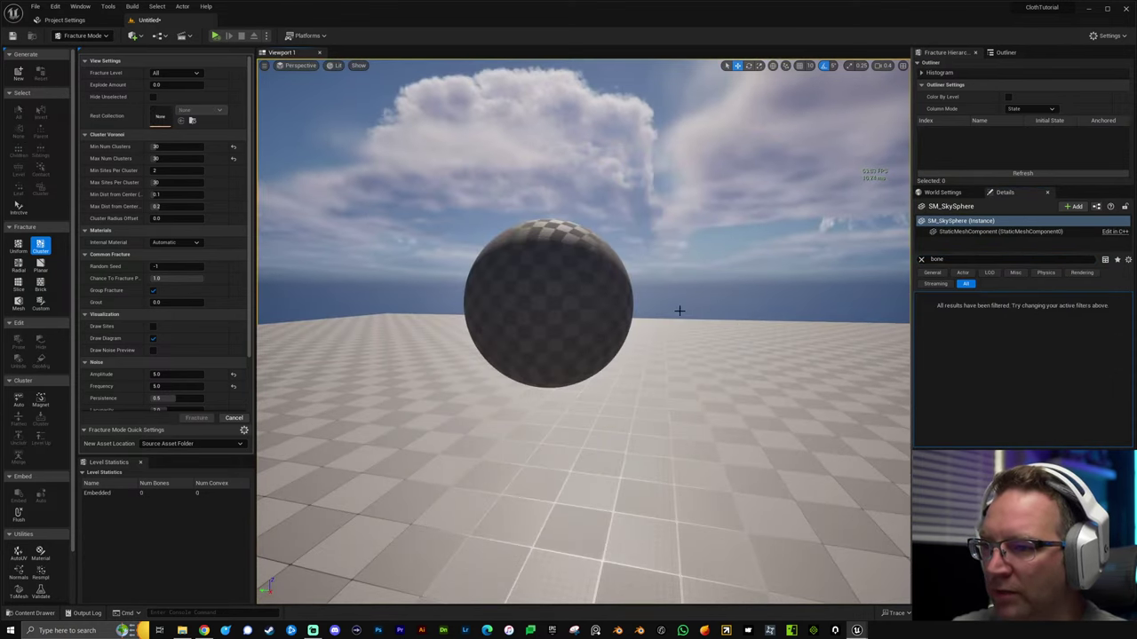
left_click(621, 313)
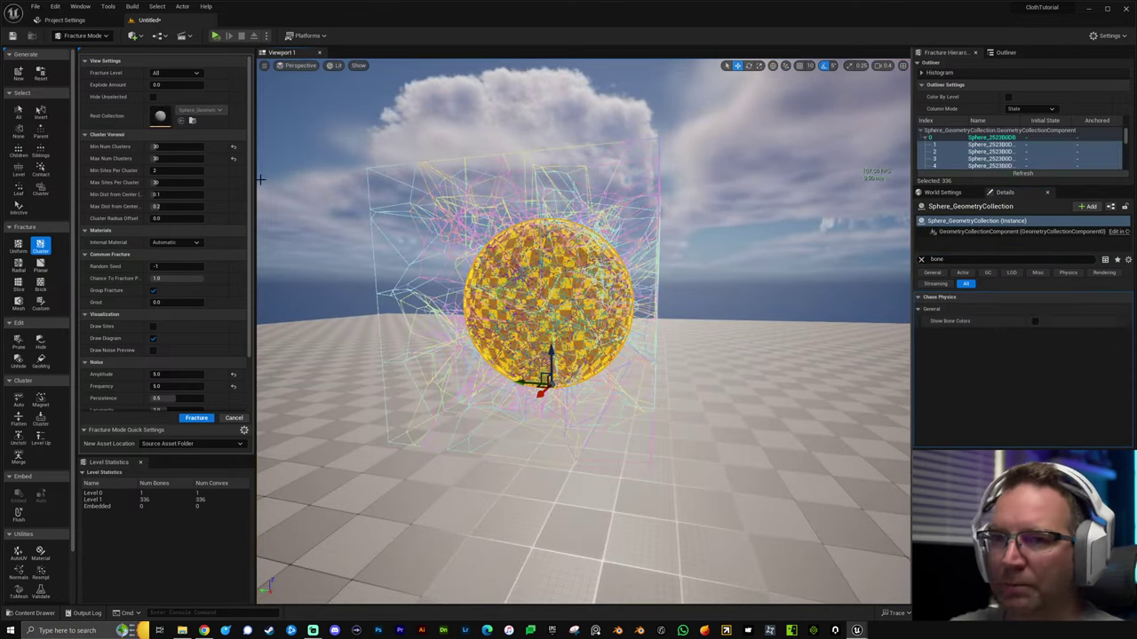
Switch from Fracture to Selection mode and clear the bone property filter for the sphere's geometry collection.
left_click(83, 36)
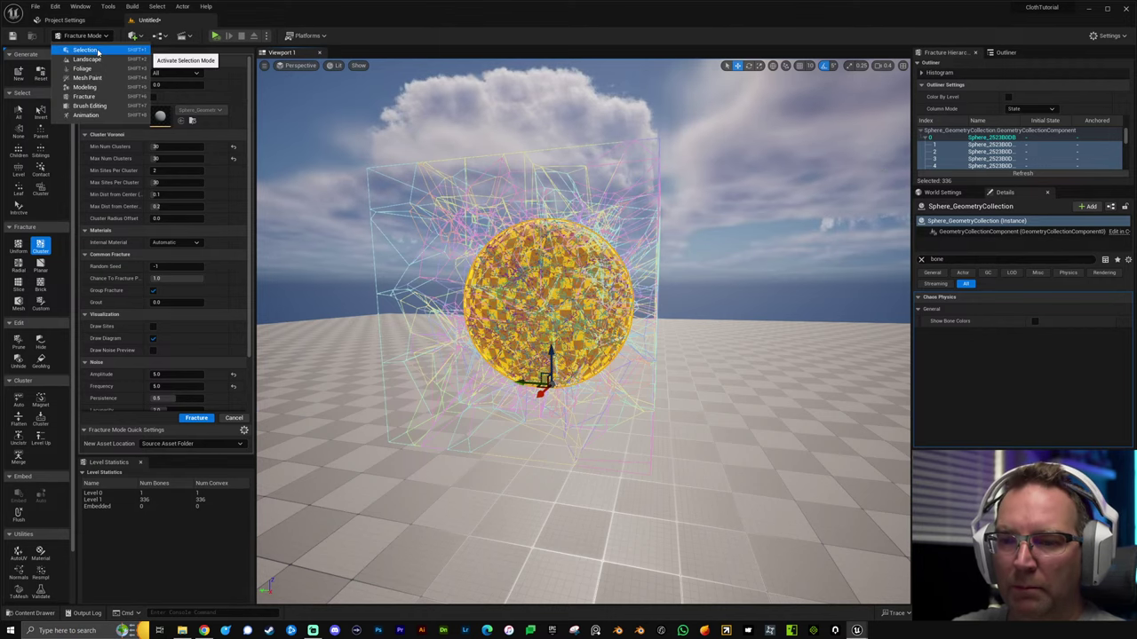
left_click(86, 50)
right_click_drag(853, 191, 662, 185)
left_click(923, 265)
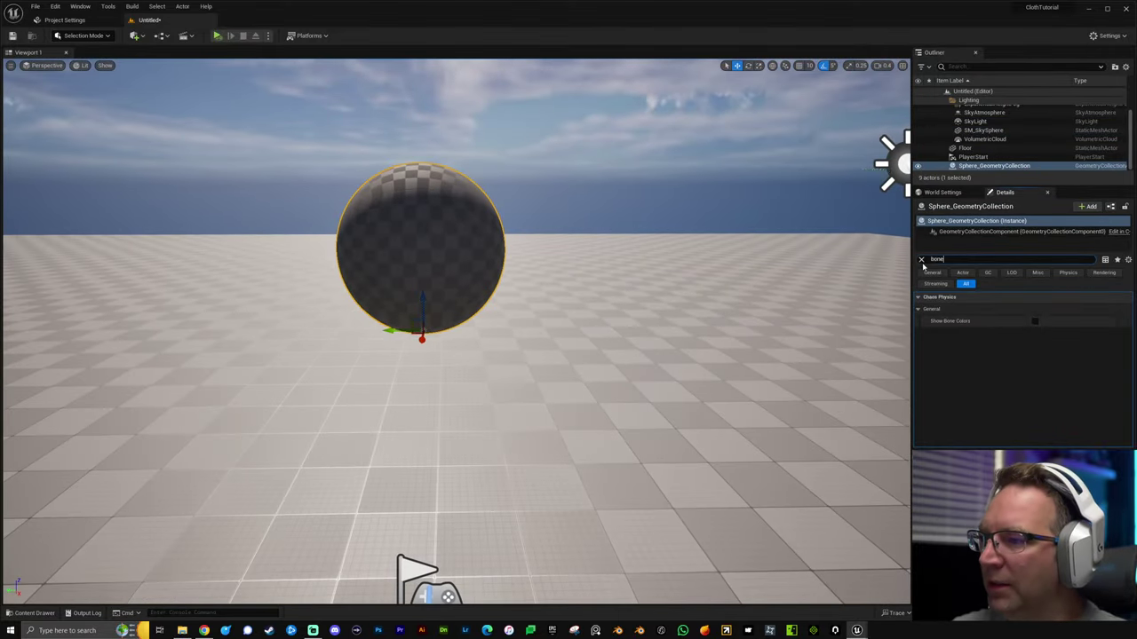
left_click(922, 260)
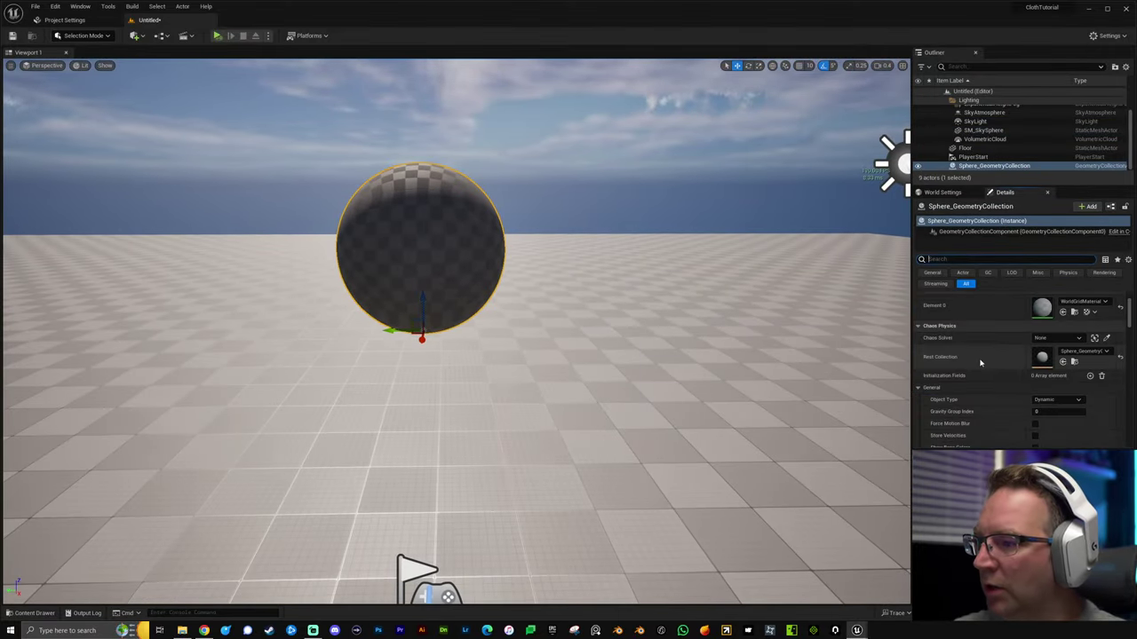
Look through the sphere collection's physics properties, then simulate the level to test its drop onto the floor and stop.
scroll(982, 382, "down", 10)
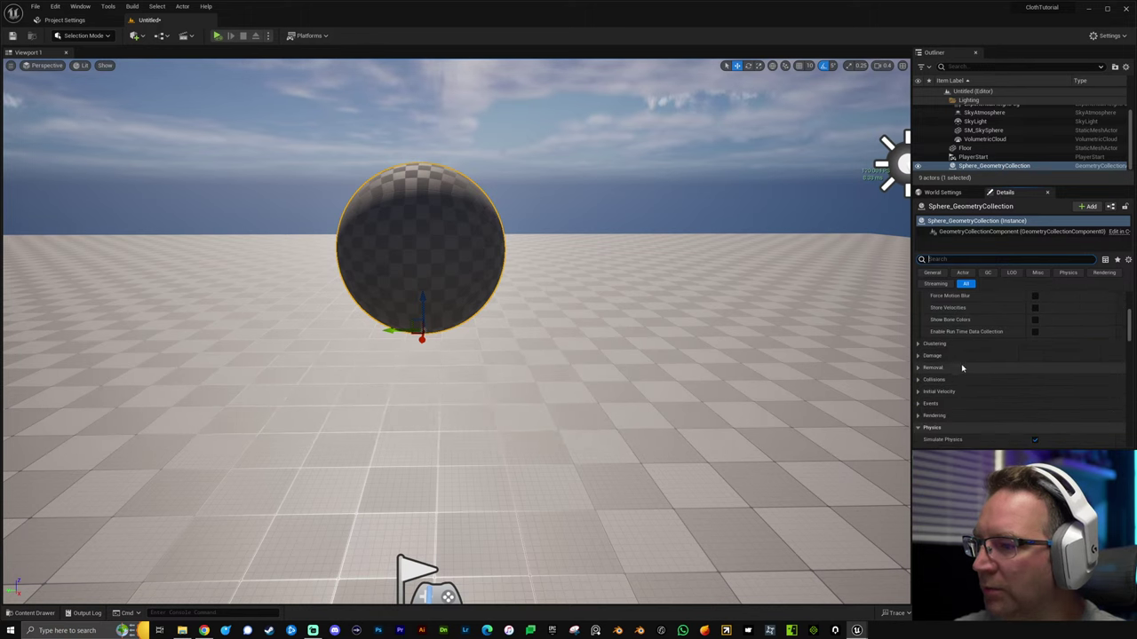
scroll(983, 365, "down", 1)
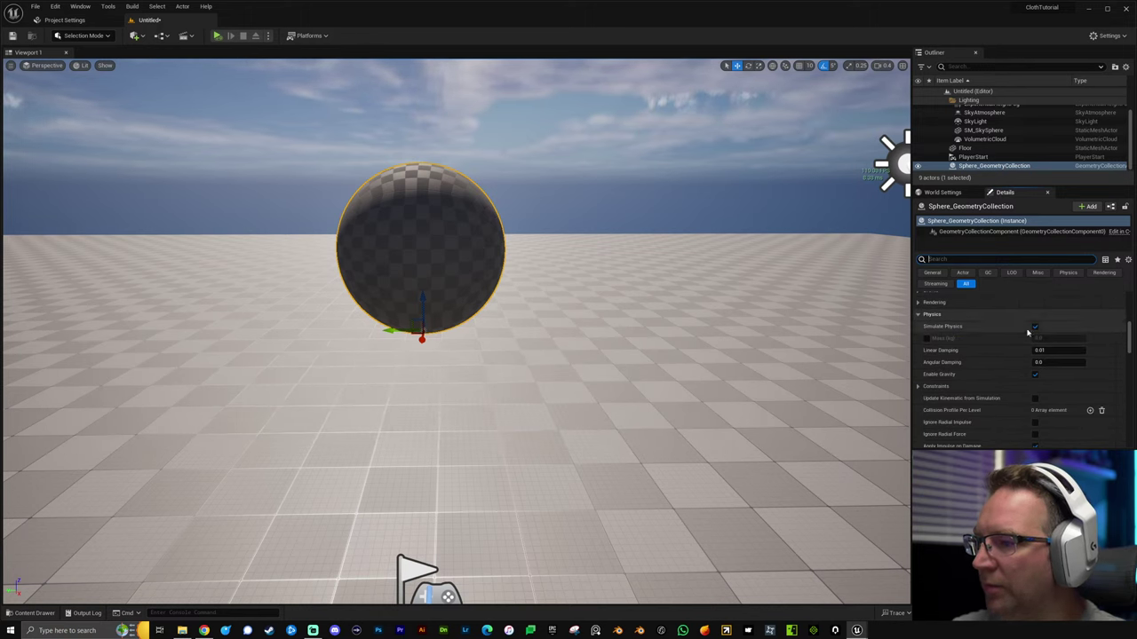
right_click_drag(665, 355, 607, 264)
key("alt+s")
key("Escape")
key("q")
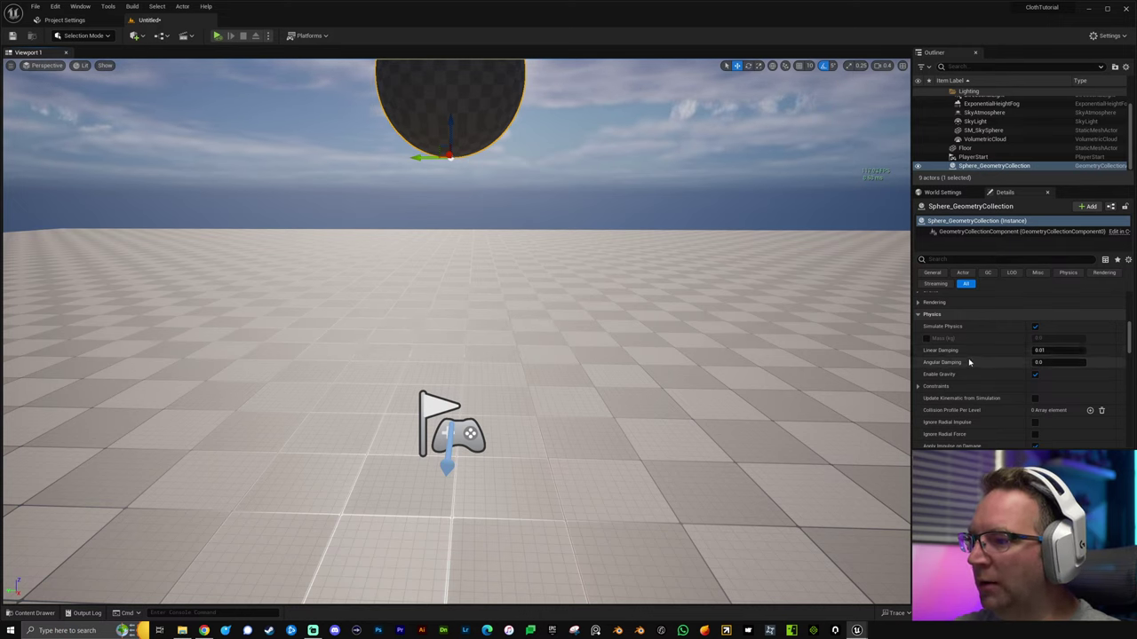
Filter the sphere collection's properties by mass, set Mass Scale to 100, and test the drop in a simulation.
scroll(969, 362, "up", 5)
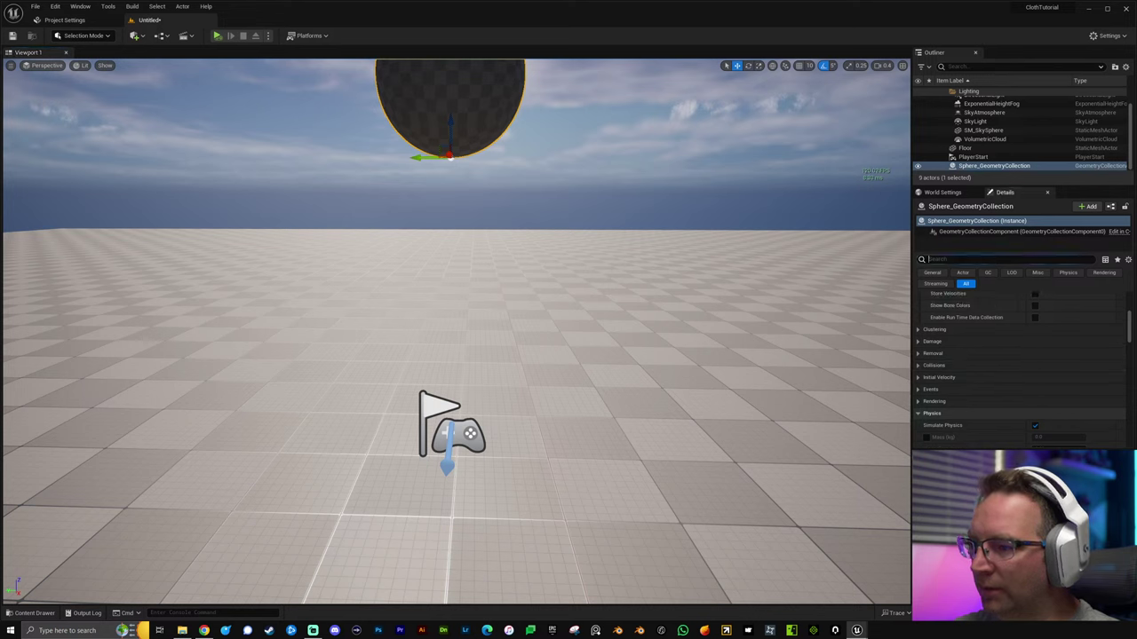
type("ass")
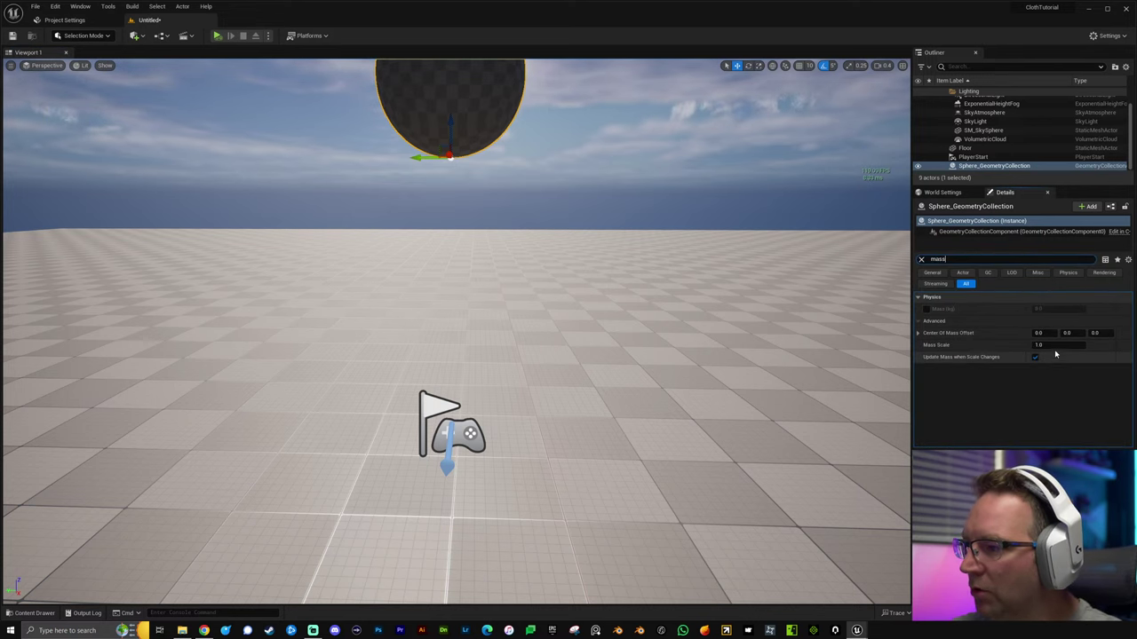
left_click(1052, 345)
key("Return")
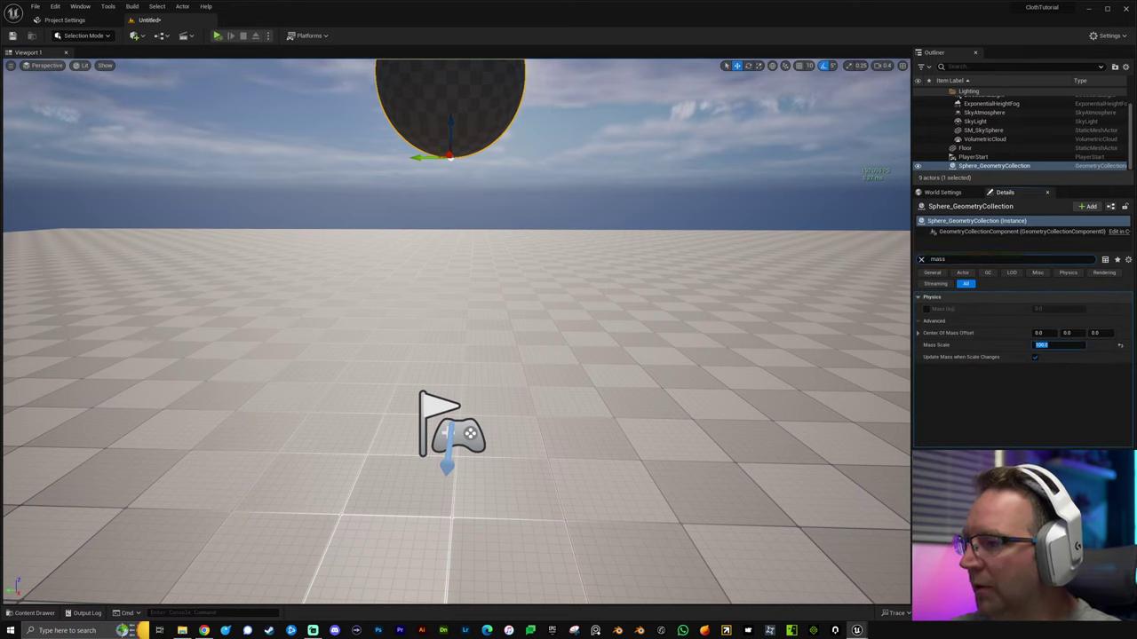
right_click_drag(700, 308, 705, 266)
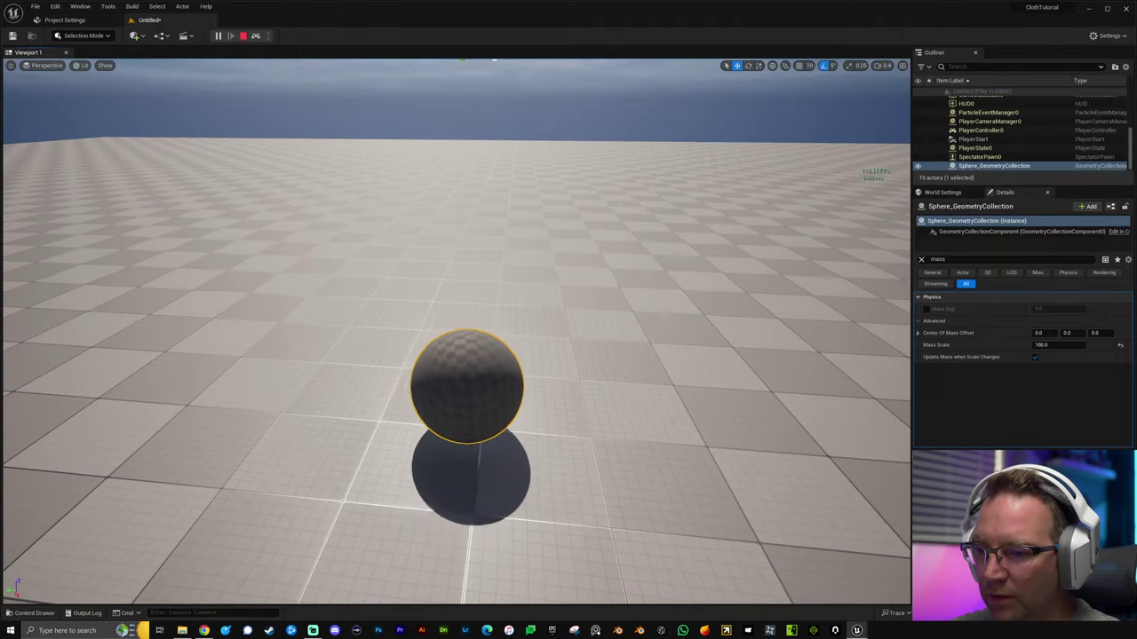
key("Escape")
Set the sphere collection's Mass Scale to 10000, test the drop in a simulation, and clear the mass filter.
left_click(1070, 345)
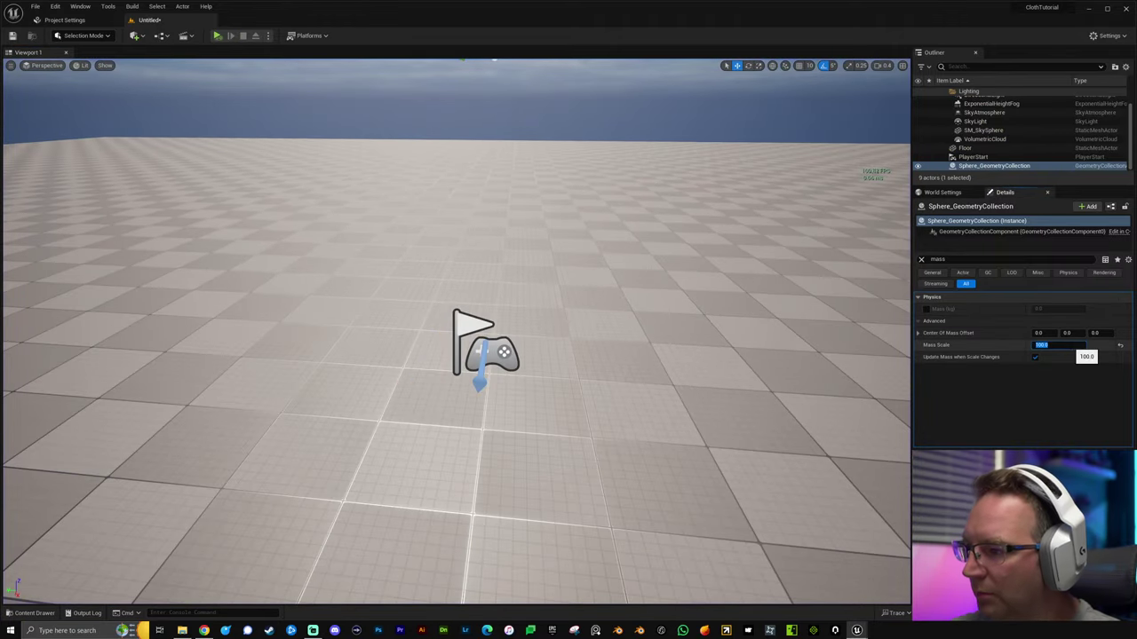
type("10000")
key("Return")
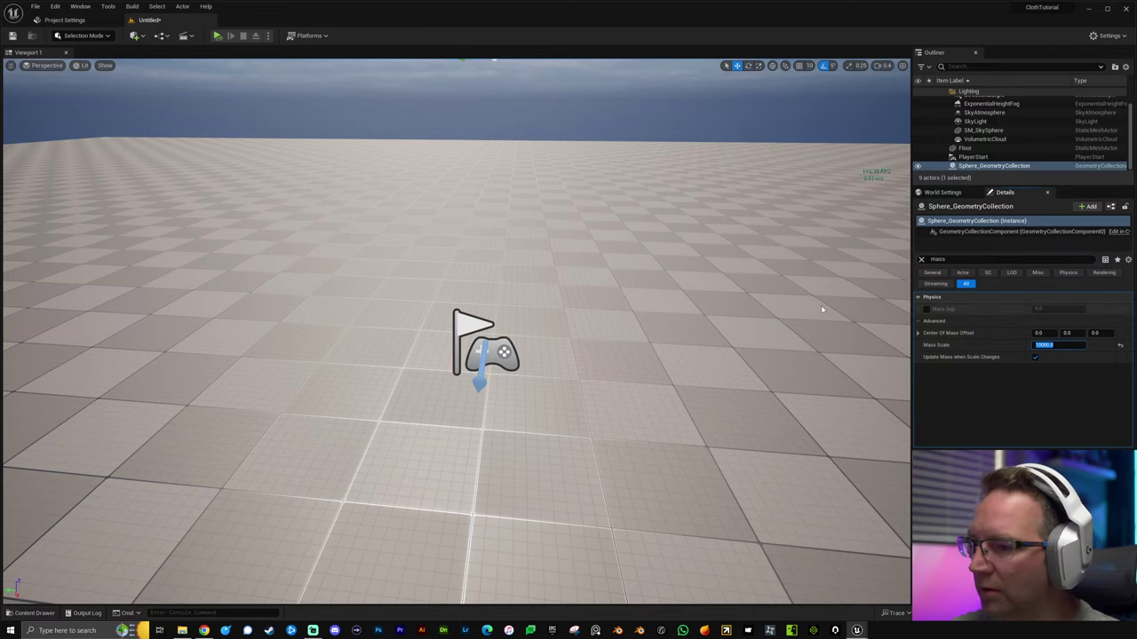
right_click_drag(632, 338, 654, 268)
key("alt+s")
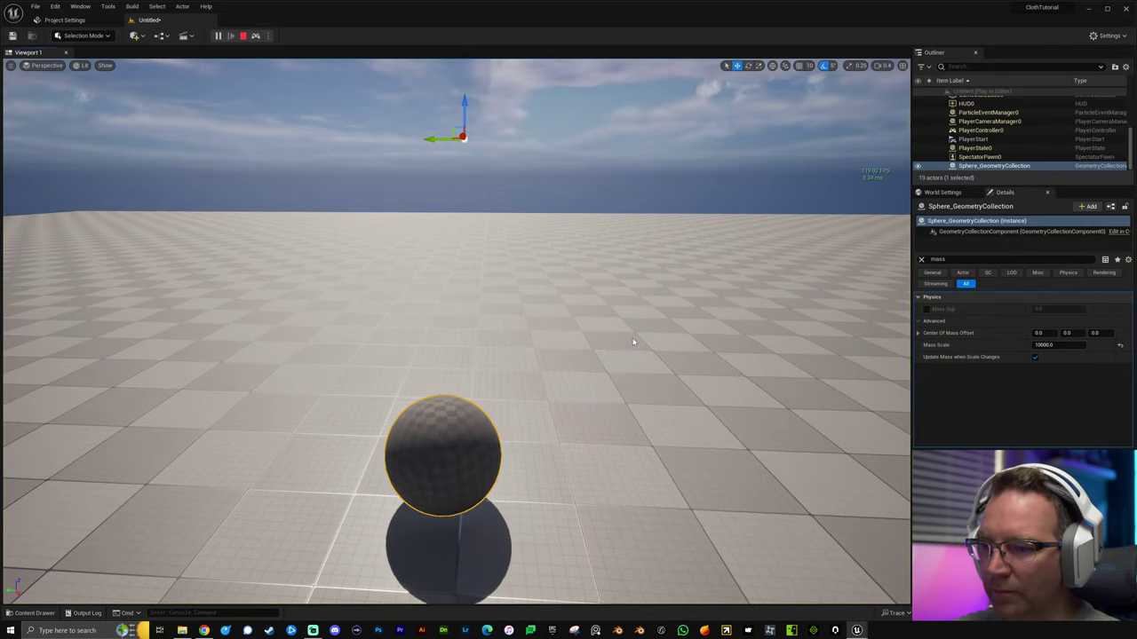
key("Escape")
left_click(921, 259)
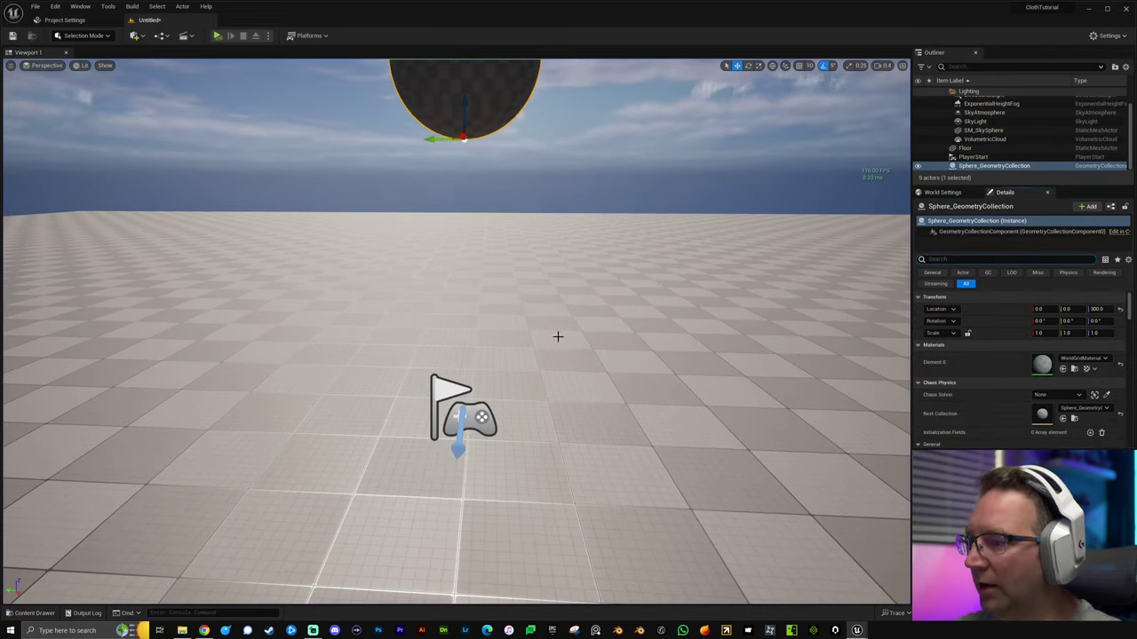
right_click_drag(558, 335, 588, 302)
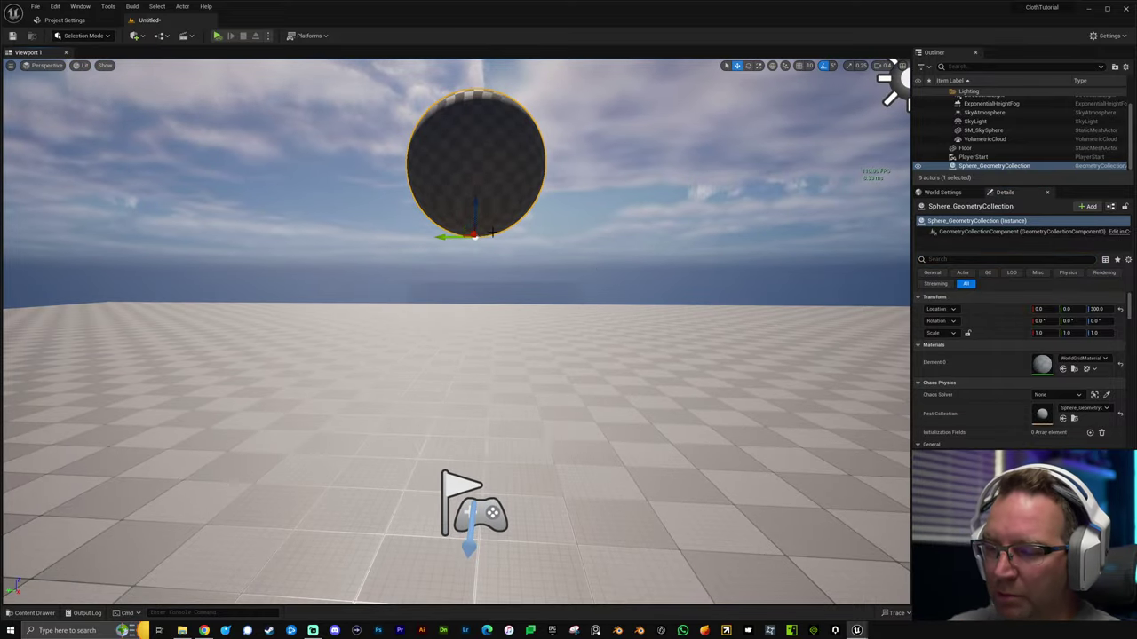